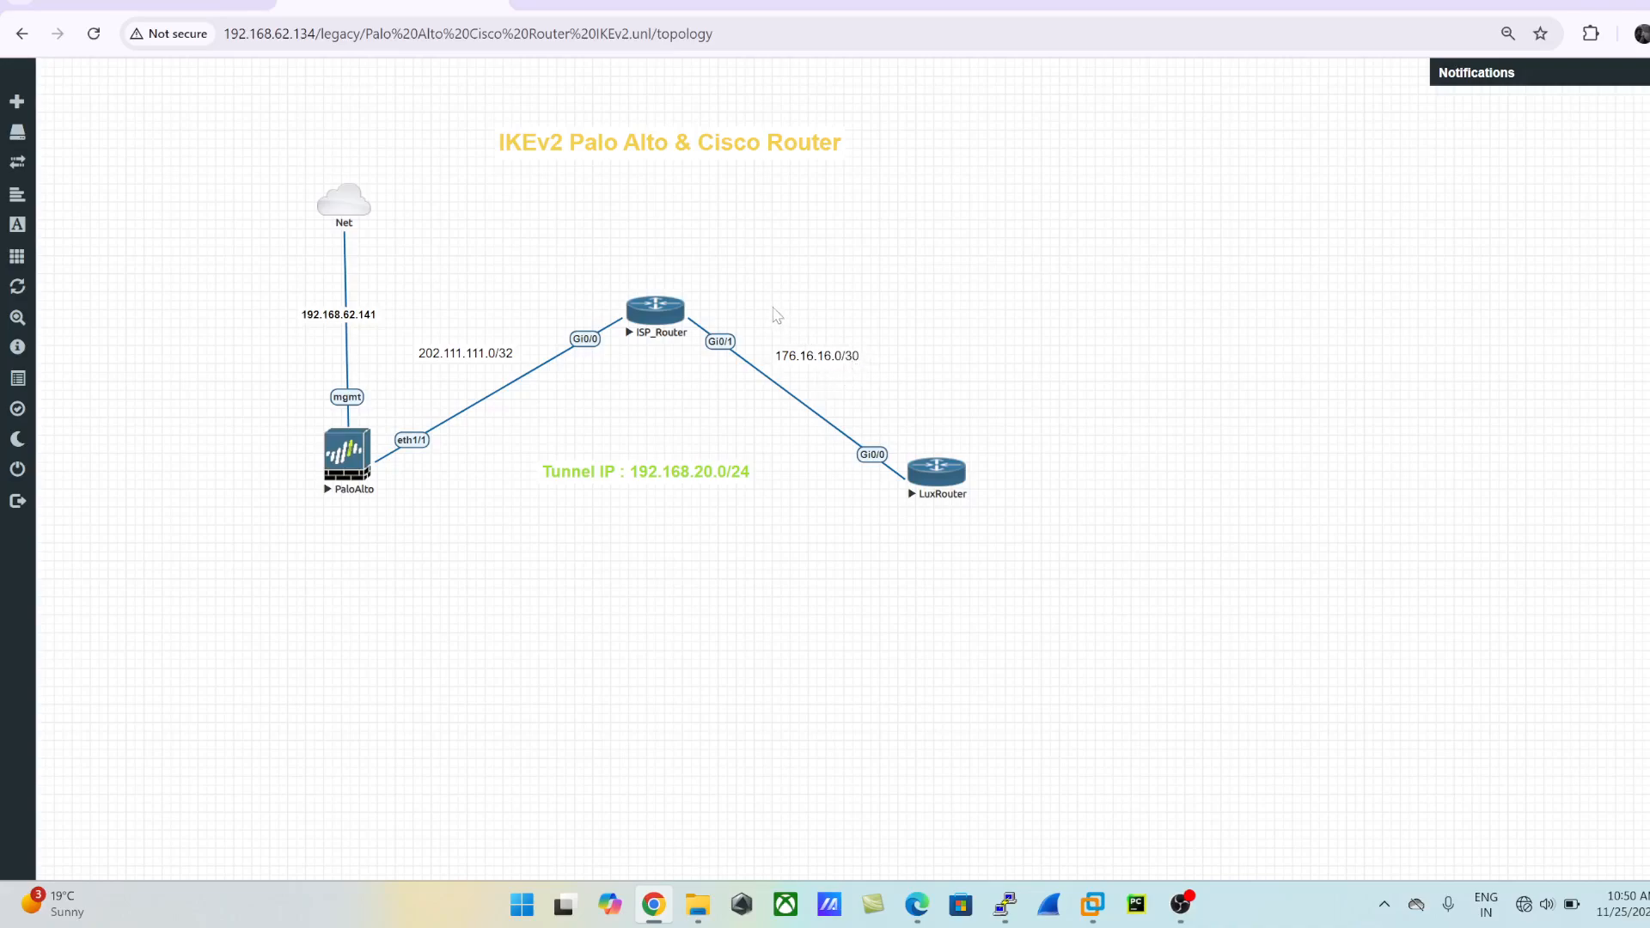
{"action": "left_click_drag", "start_coordinate": [772, 309], "coordinate": [907, 416]}
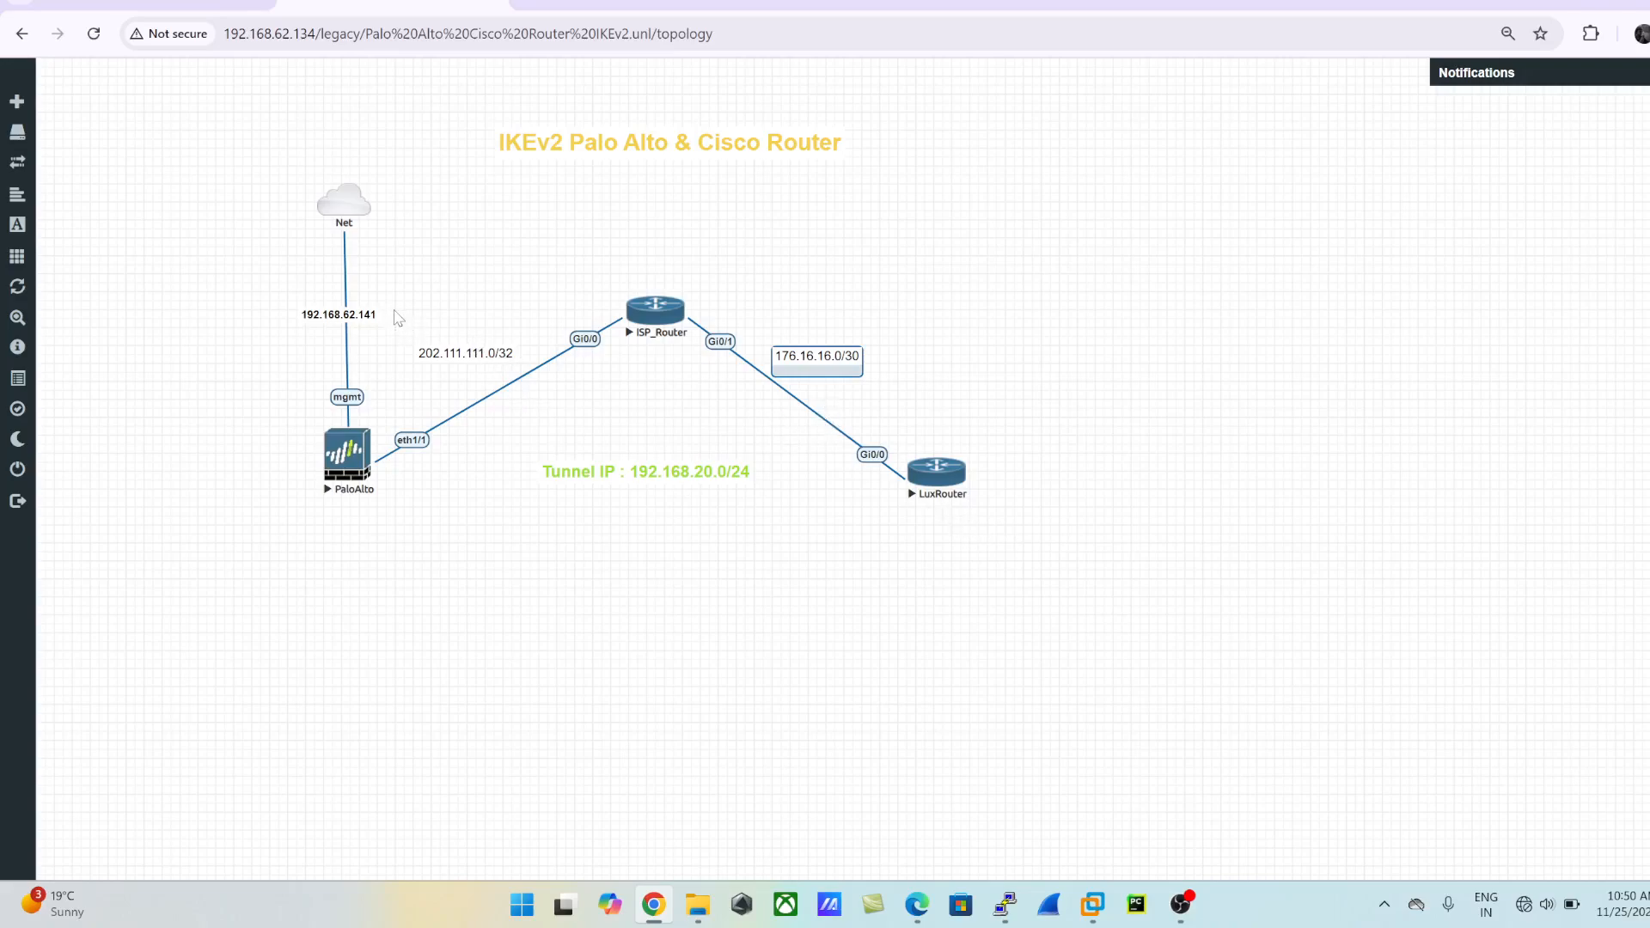
{"action": "left_click_drag", "start_coordinate": [397, 317], "coordinate": [547, 399]}
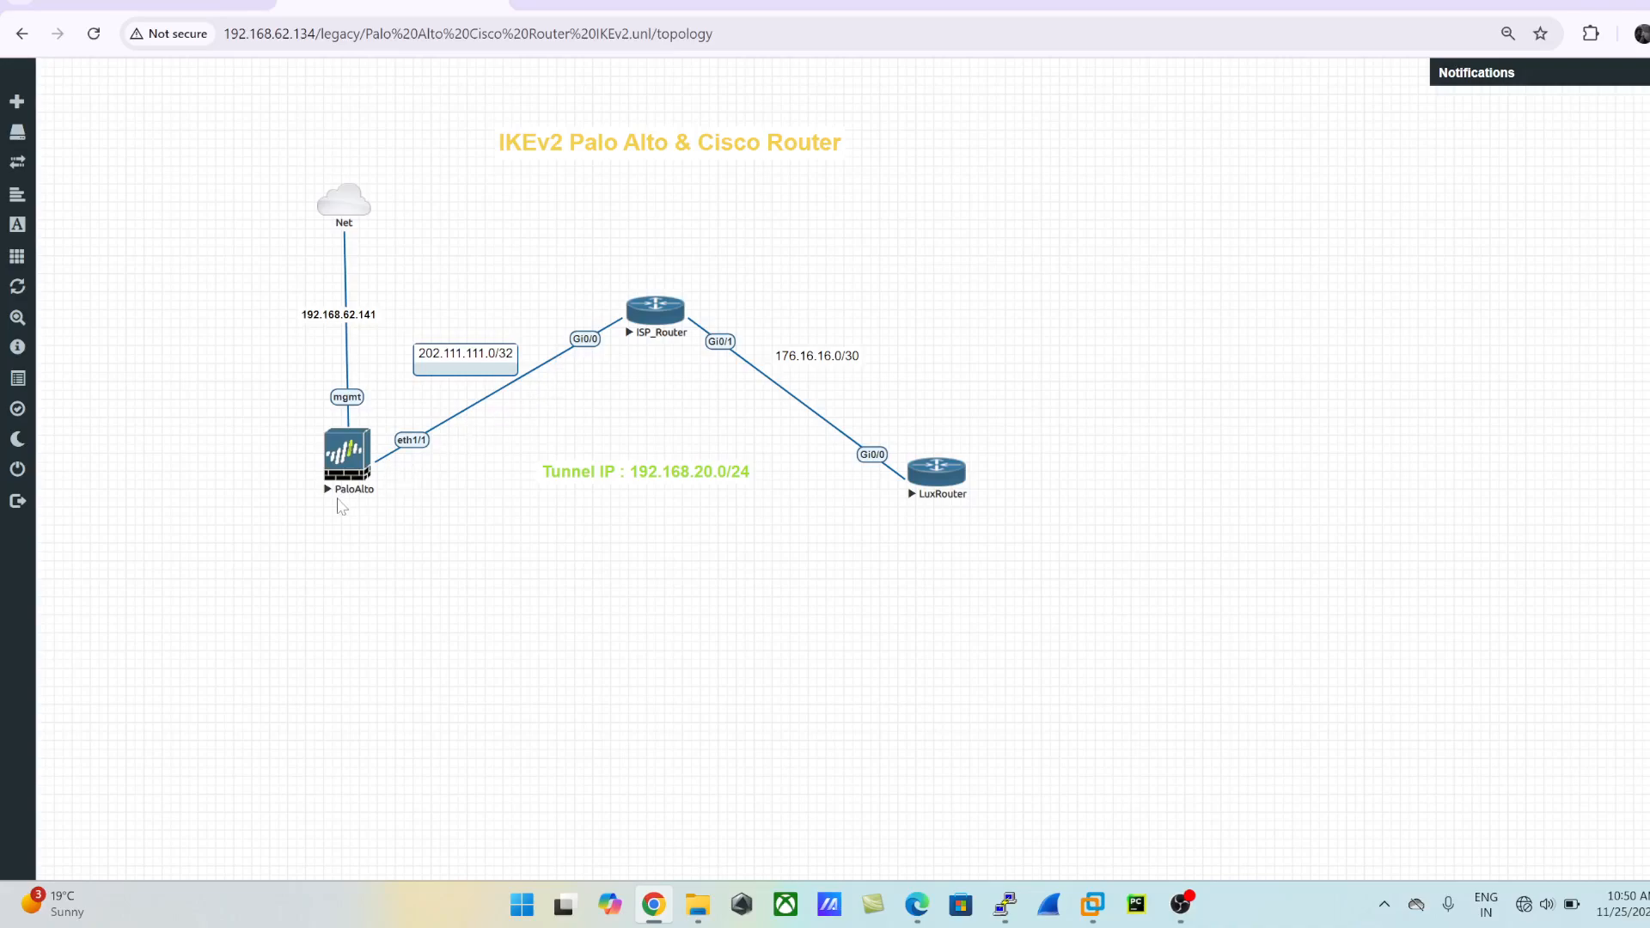
{"action": "left_click", "coordinate": [574, 579]}
{"action": "left_click_drag", "start_coordinate": [500, 422], "coordinate": [810, 550]}
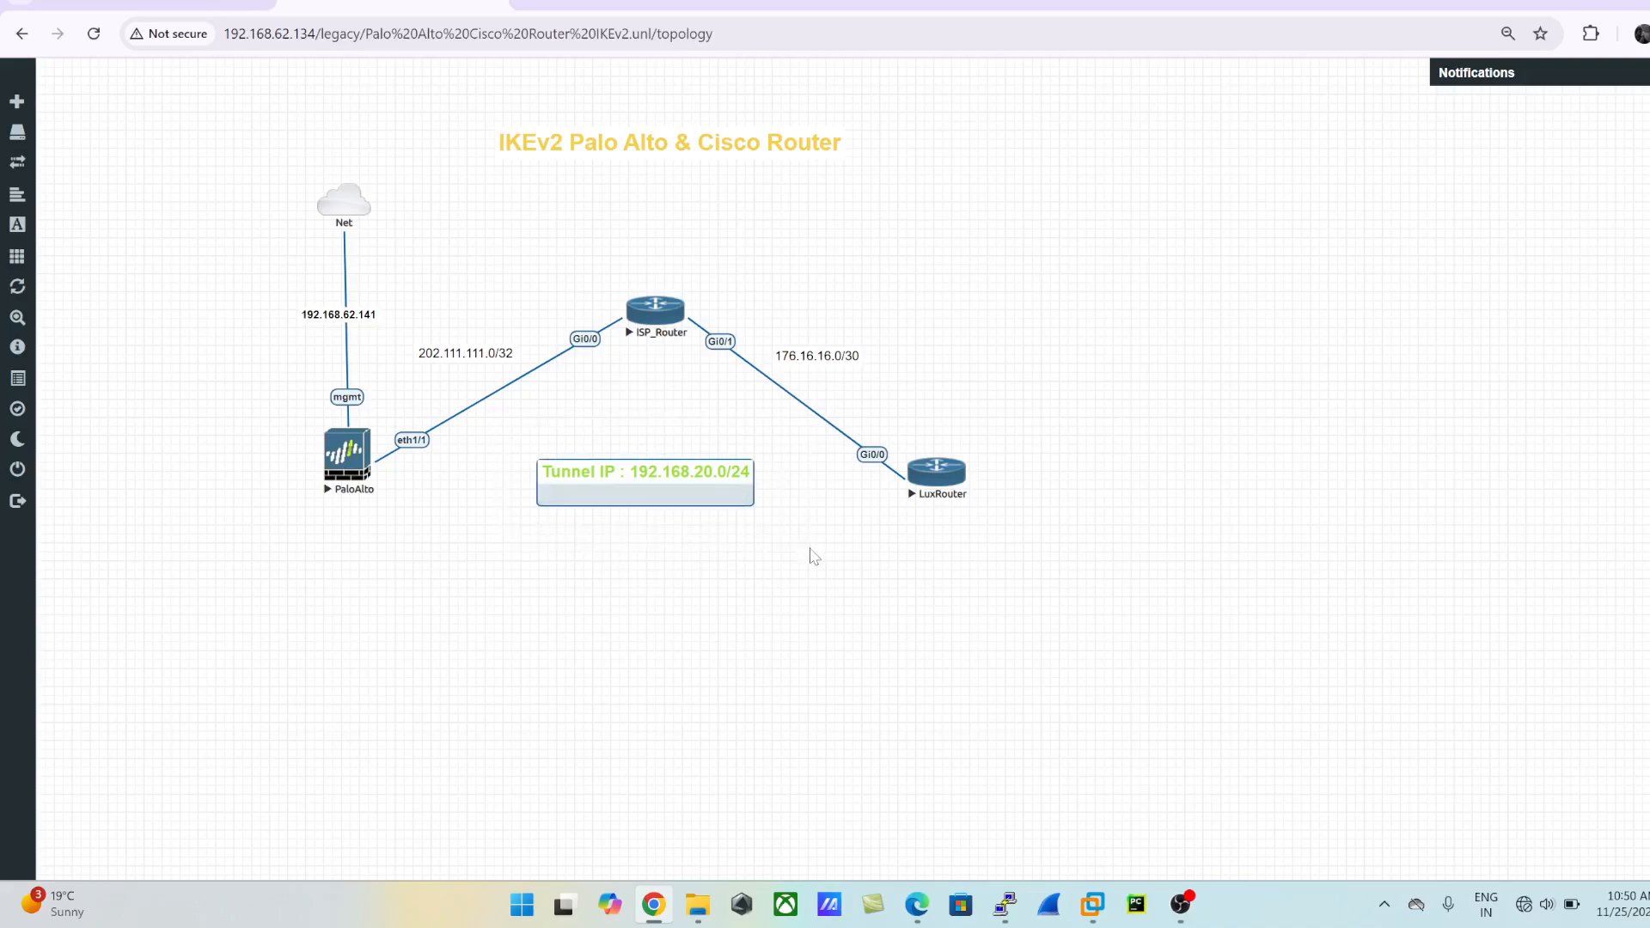
{"action": "left_click", "coordinate": [604, 581]}
{"action": "left_click_drag", "start_coordinate": [243, 234], "coordinate": [418, 352]}
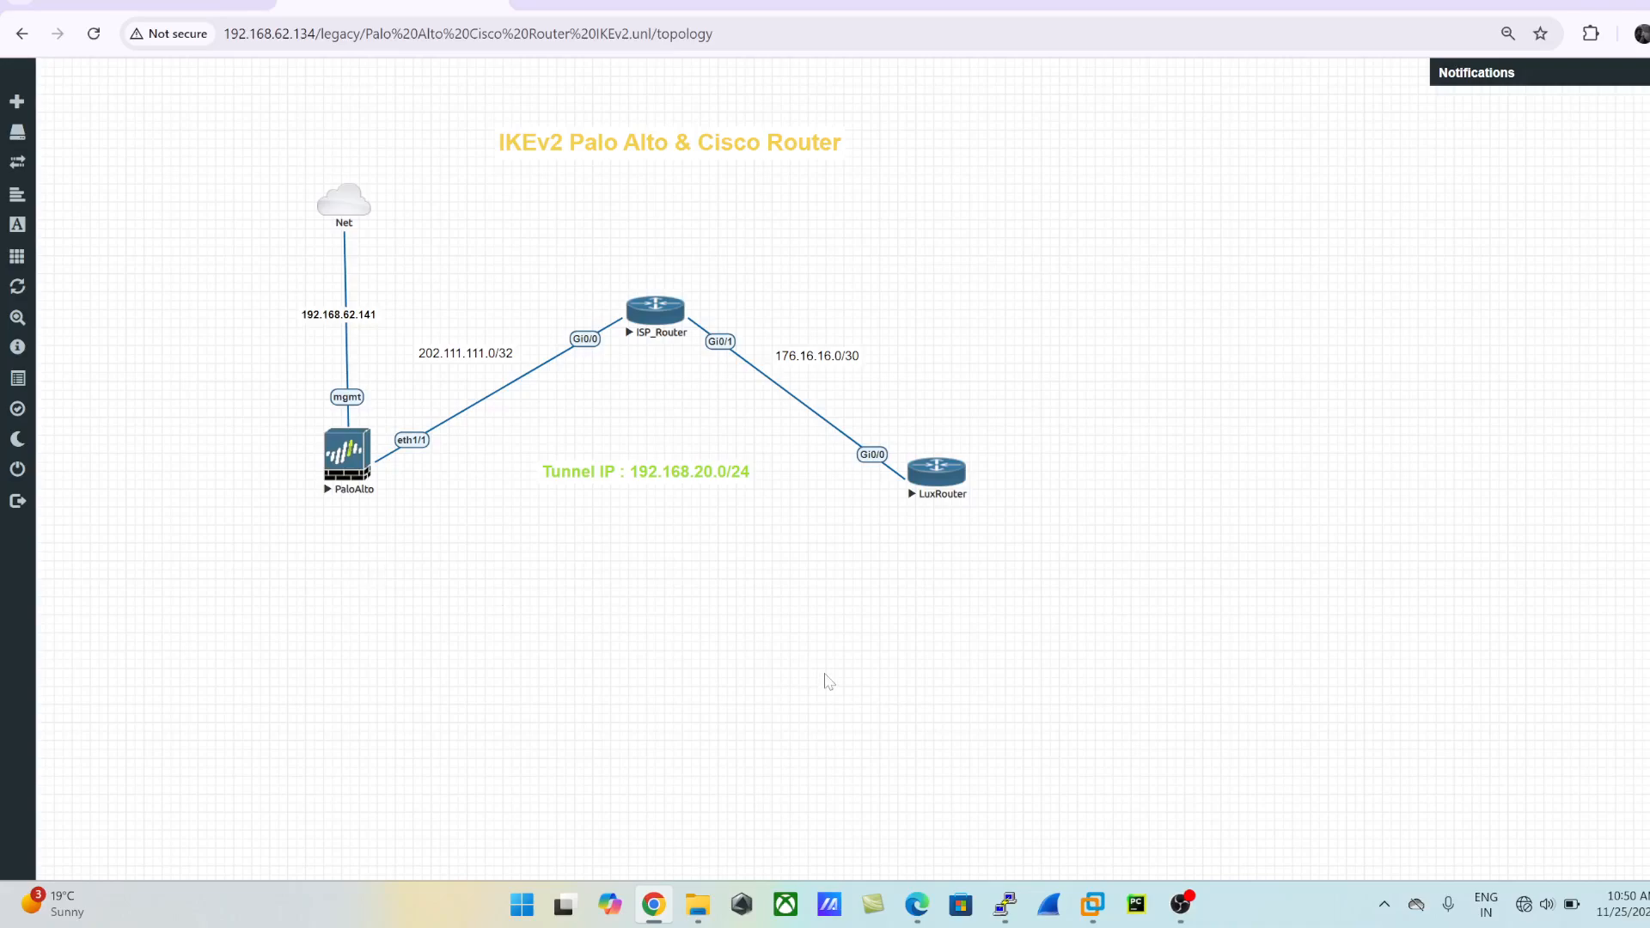
- Open the LuxRouter console in the SSH/Telnet client, place it beside the topology, and enter privileged mode with en
{"action": "left_click", "coordinate": [950, 486]}
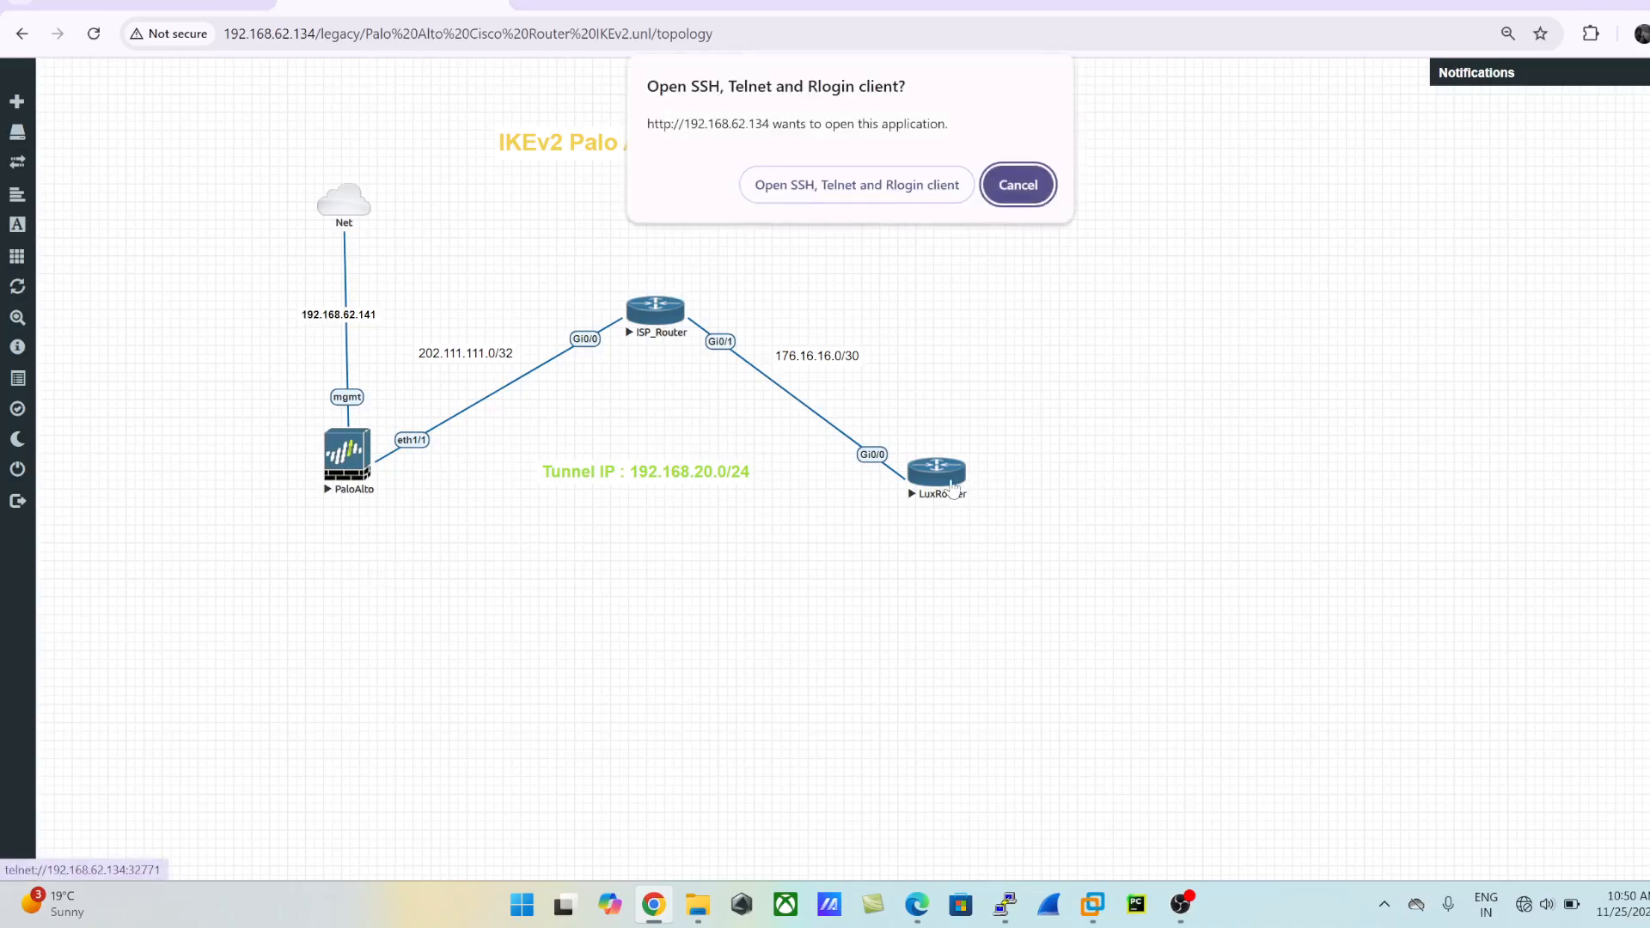
{"action": "left_click", "coordinate": [832, 186]}
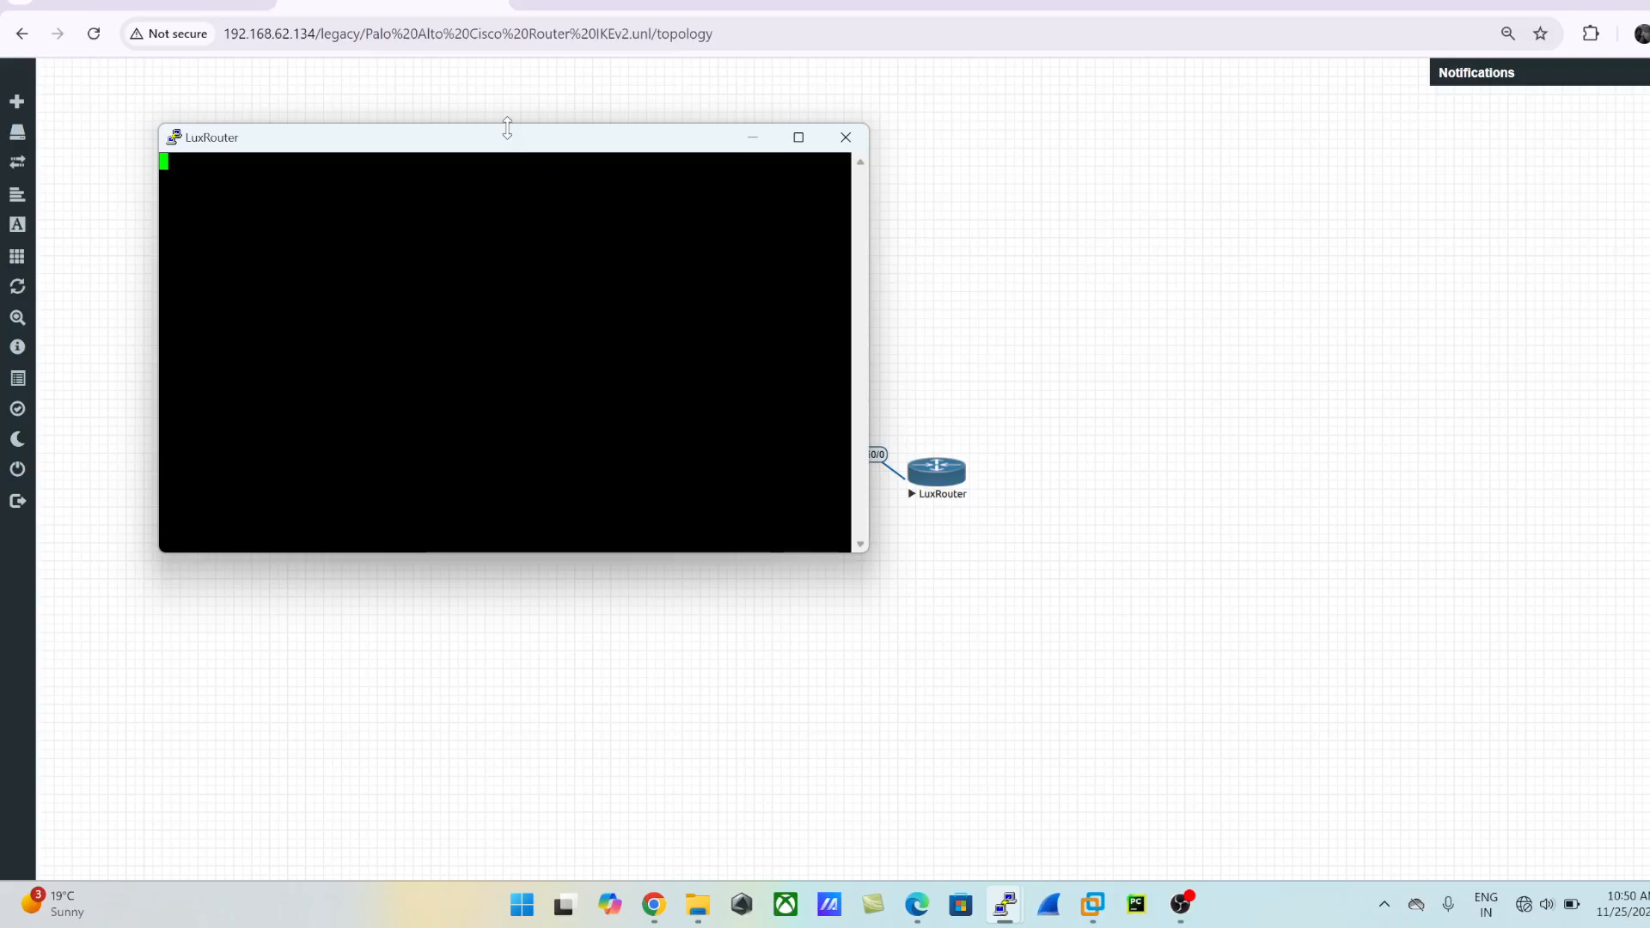
{"action": "left_click_drag", "start_coordinate": [450, 151], "coordinate": [1280, 197]}
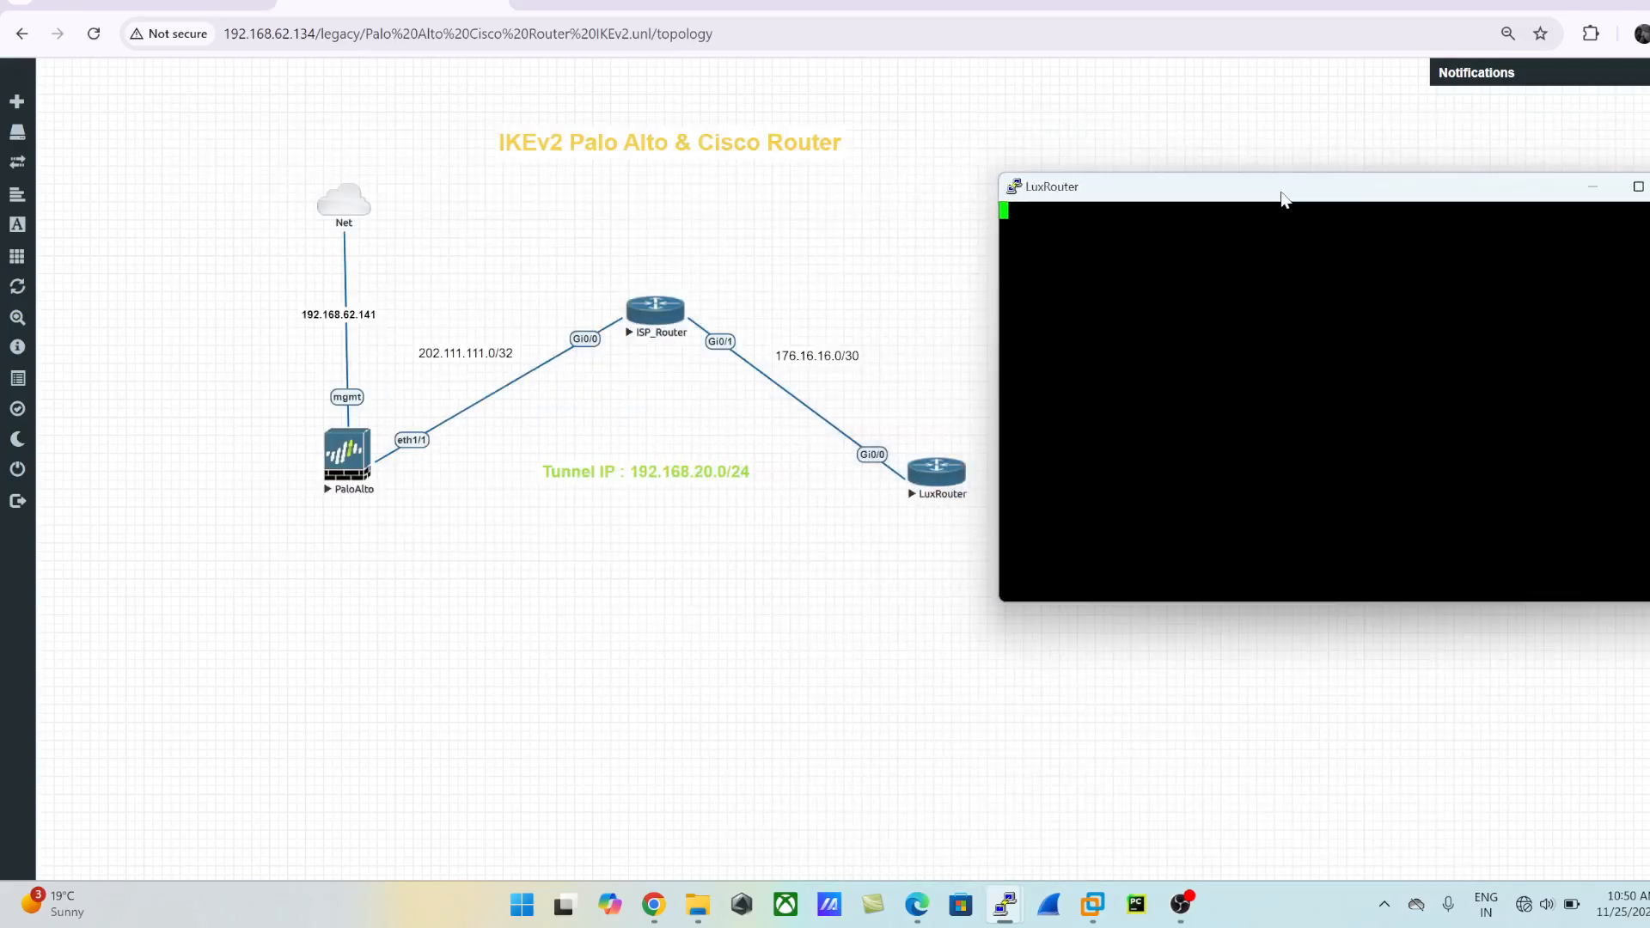
{"action": "key", "text": "Return"}
{"action": "key", "text": "Return"}
{"action": "key", "text": "Return"}
{"action": "key", "text": "Return"}
{"action": "key", "text": "Return"}
{"action": "key", "text": "Return"}
{"action": "key", "text": "Return"}
{"action": "key", "text": "Return"}
{"action": "key", "text": "Return"}
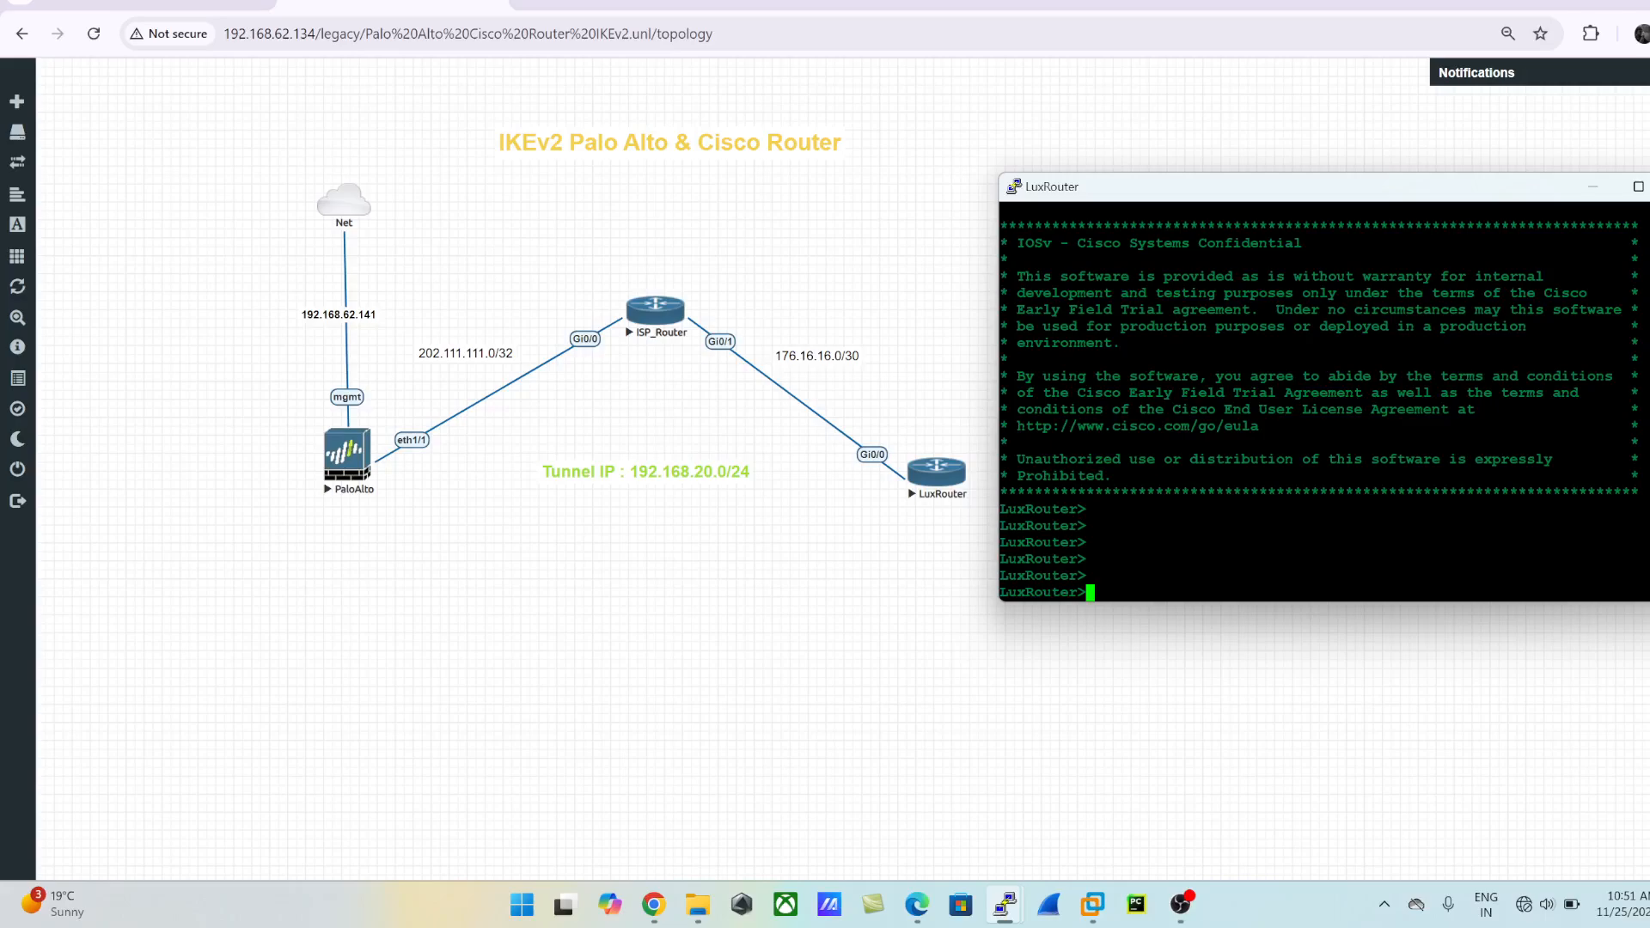
{"action": "type", "text": "en"}
{"action": "key", "text": "Return"}
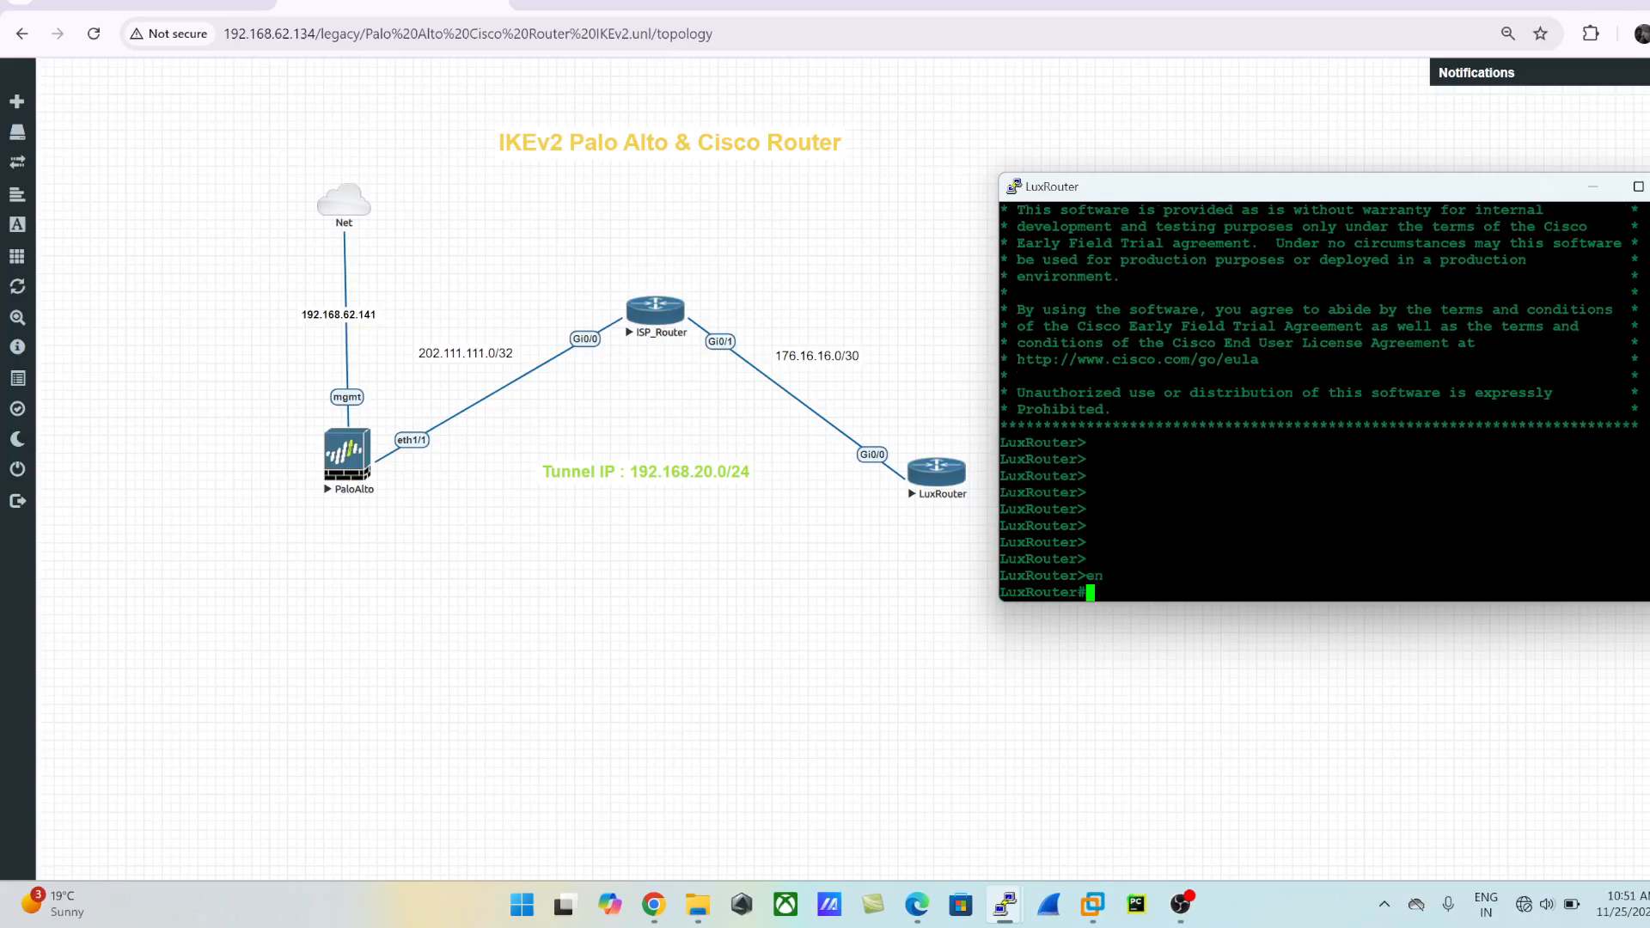
- Show LuxRouter's brief IP interface list and check the GigabitEthernet0/0 and Tunnel1 addresses
{"action": "type", "text": "show ip int br"}
{"action": "key", "text": "Return"}
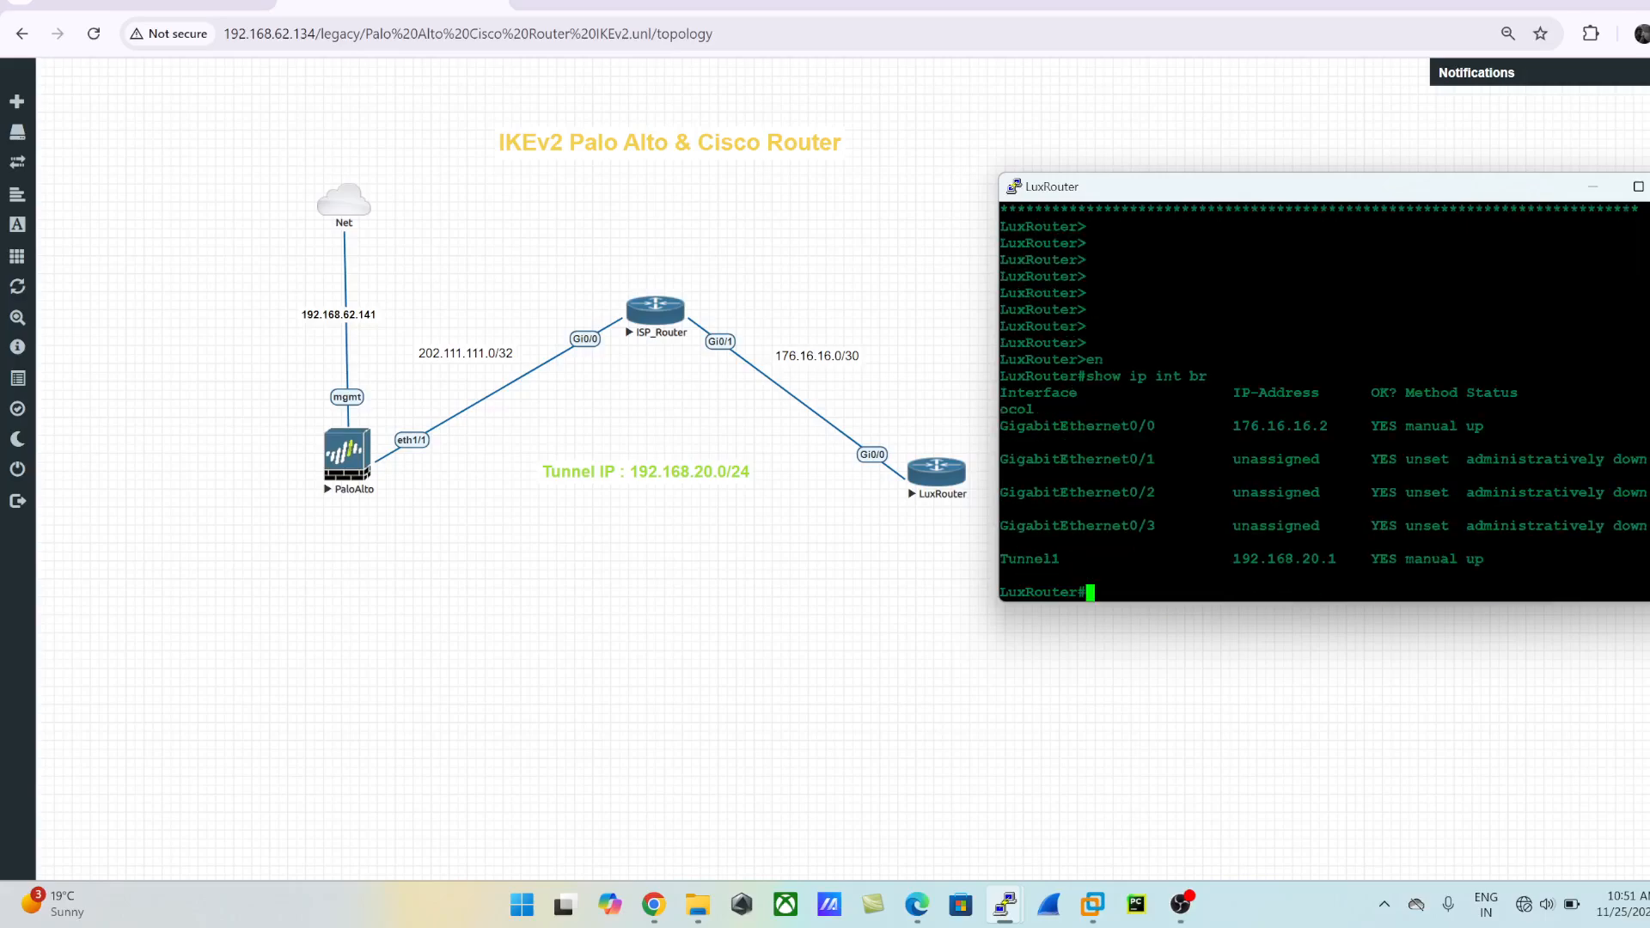
{"action": "left_click_drag", "start_coordinate": [1225, 426], "coordinate": [1354, 426]}
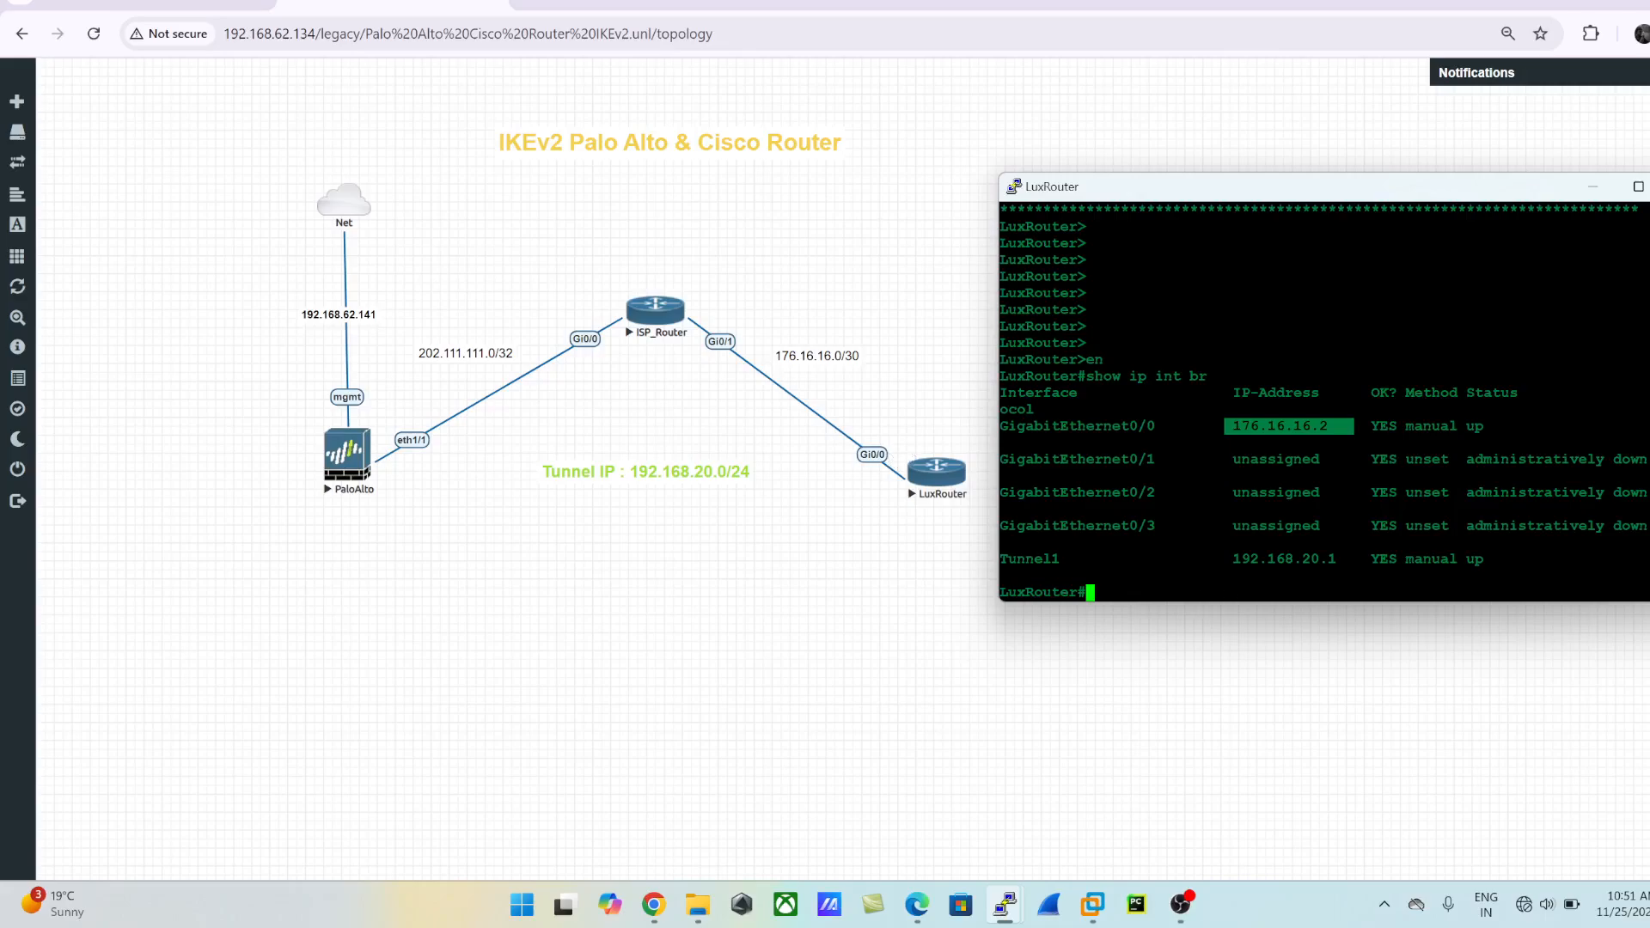
{"action": "left_click_drag", "start_coordinate": [1228, 558], "coordinate": [1117, 576]}
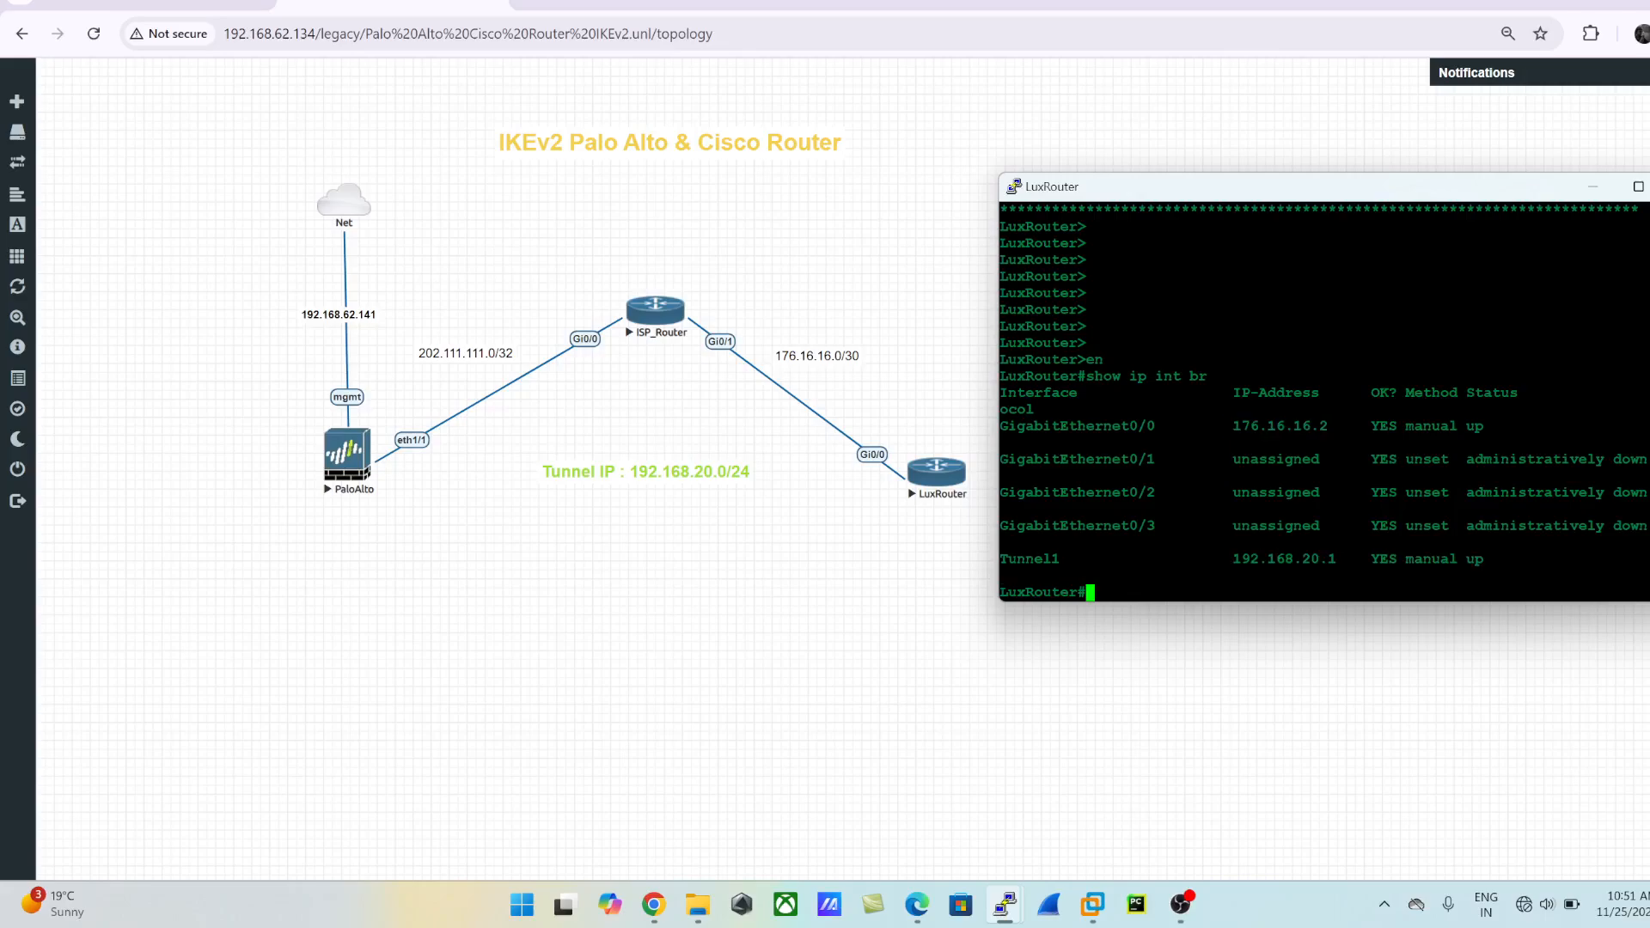
- Display the running configuration of LuxRouter's interface gig 0/0
{"action": "type", "text": "sh run"}
{"action": "key", "text": "Tab"}
{"action": "type", "text": "int gig 0/0"}
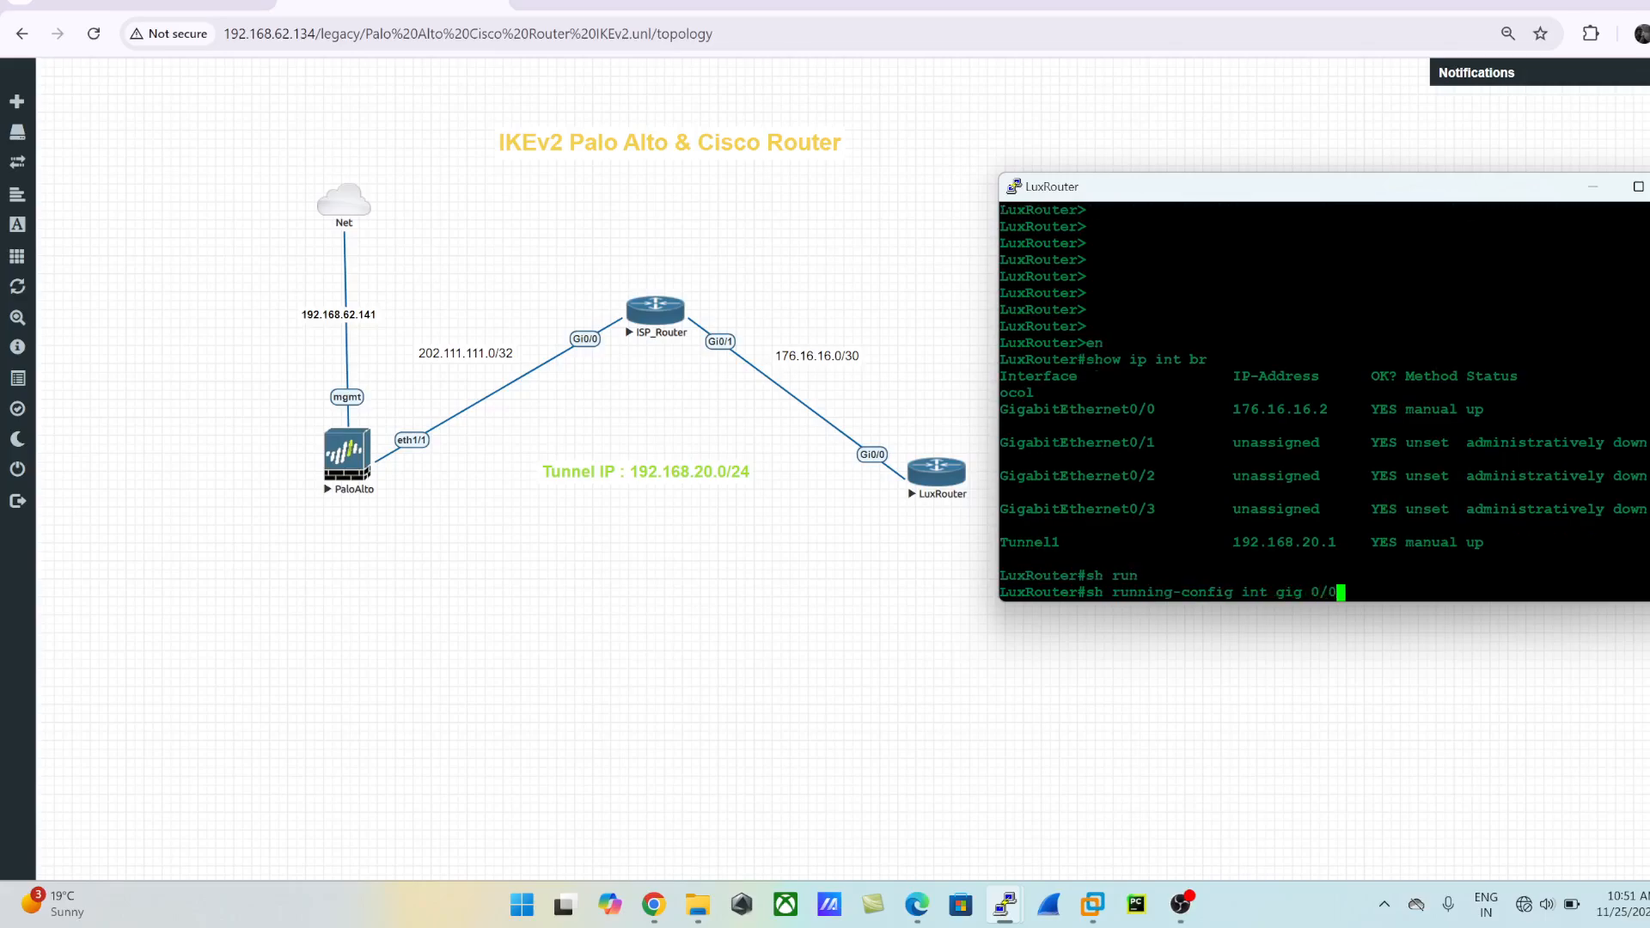
{"action": "key", "text": "Return"}
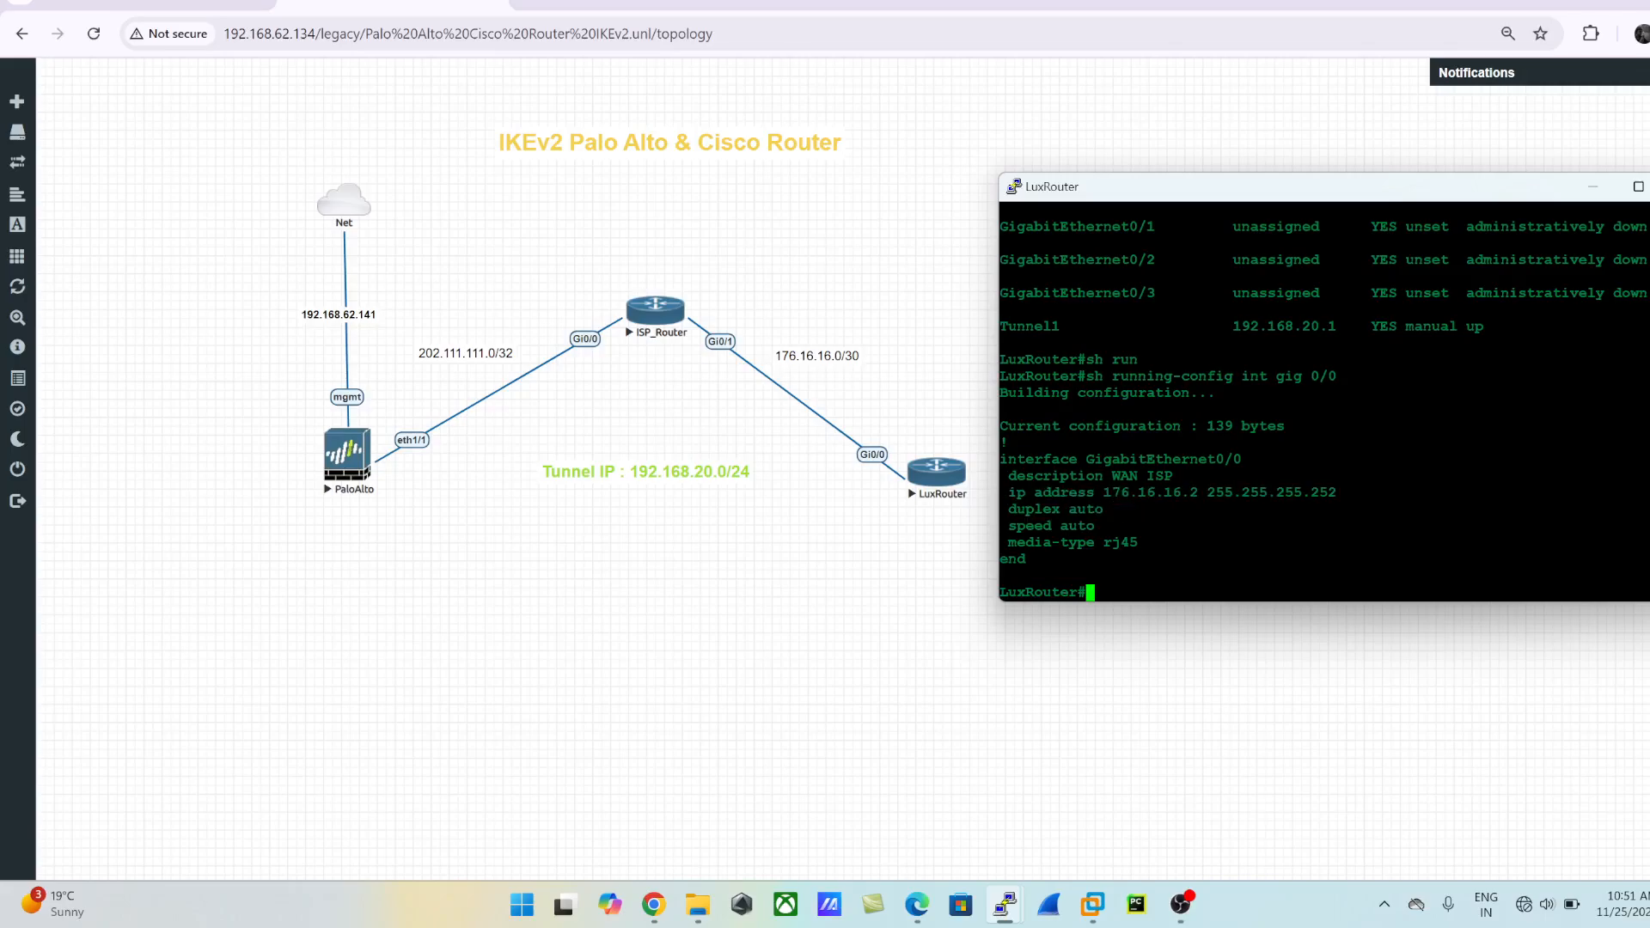
- Display the running configuration of LuxRouter's tunnel interface 1
{"action": "type", "text": "show runn"}
{"action": "key", "text": "Tab"}
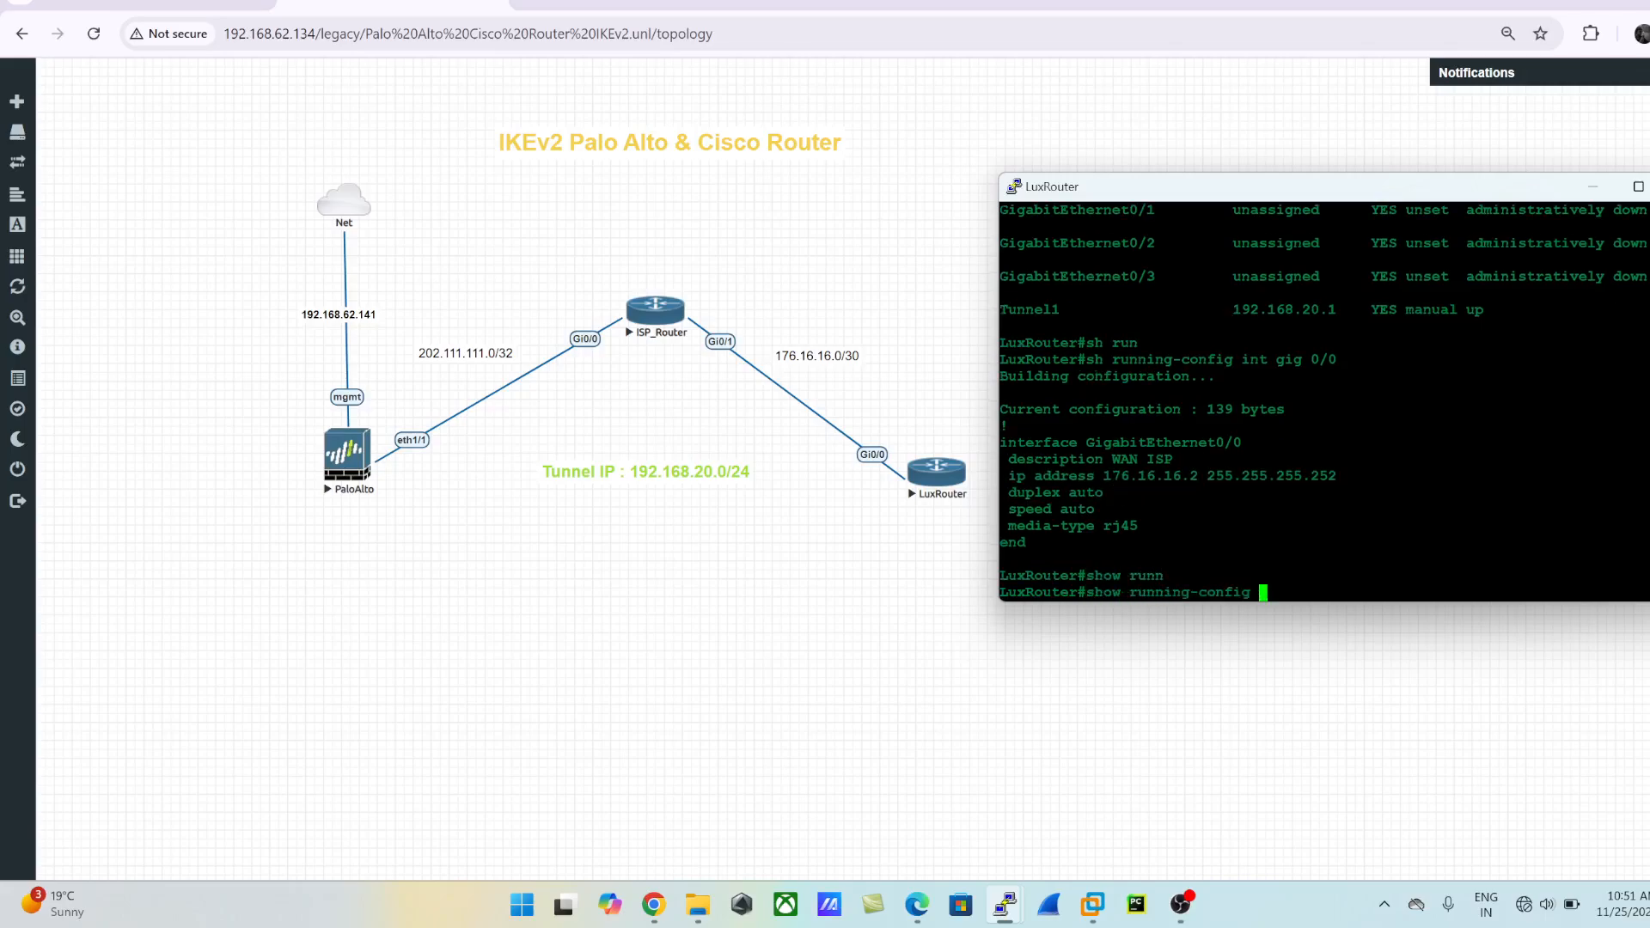
{"action": "type", "text": "int tu 1"}
{"action": "key", "text": "Return"}
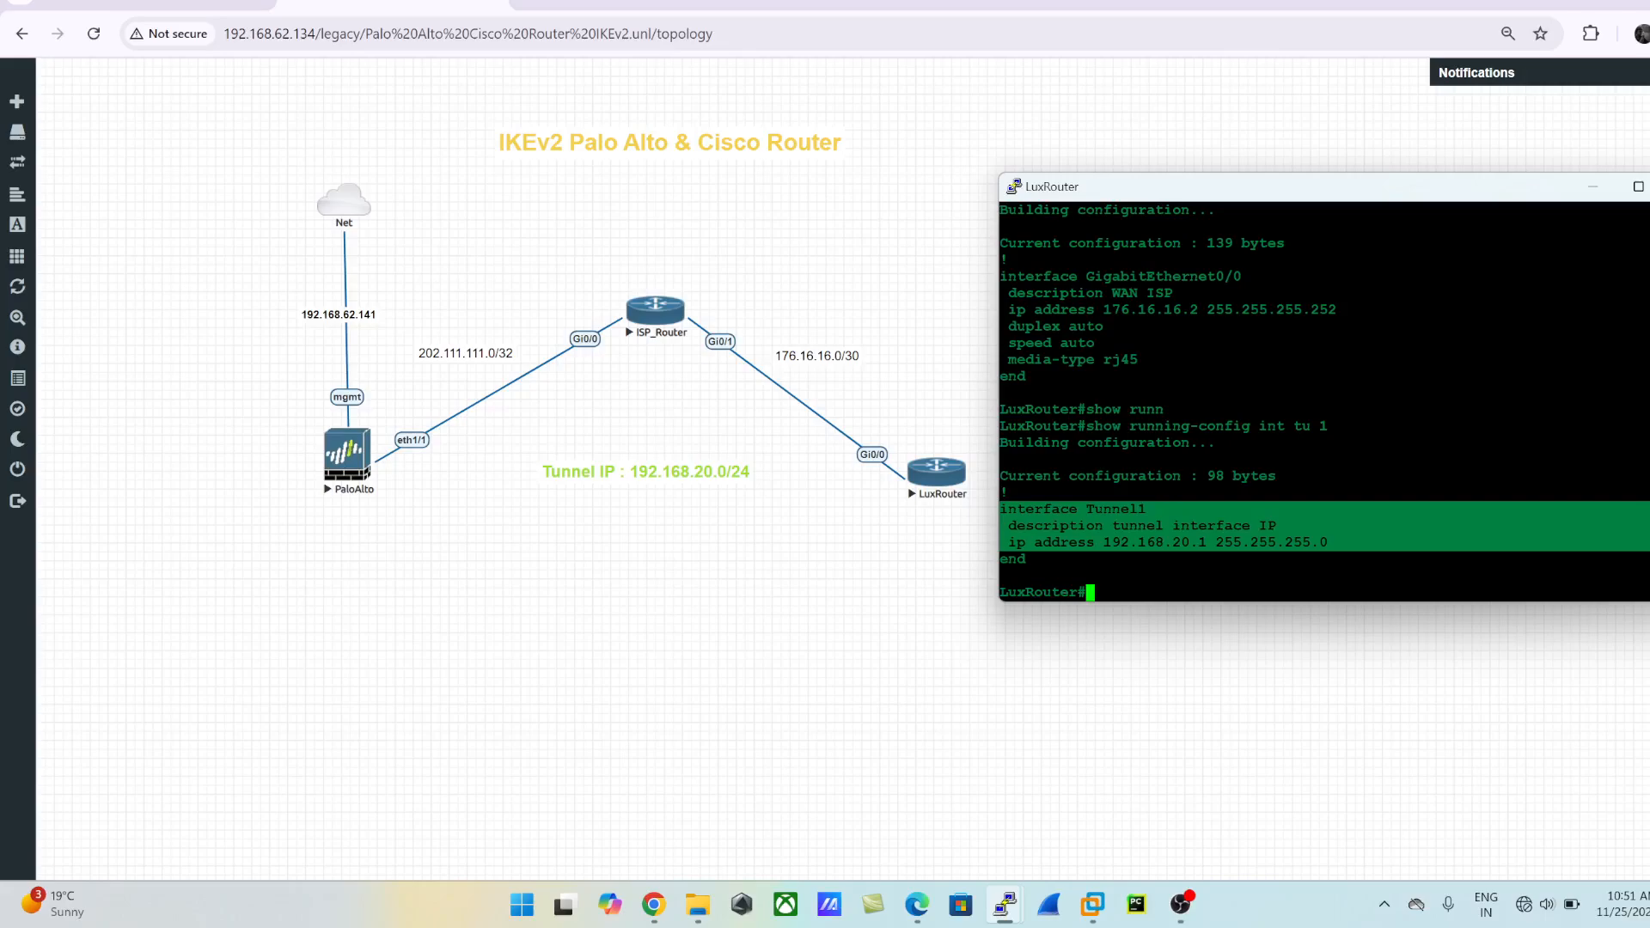
- In global configuration mode, add a static route to 202.111.111.0 255.255.255.0 via next hop 176.16.16.1
{"action": "type", "text": "config t"}
{"action": "key", "text": "Return"}
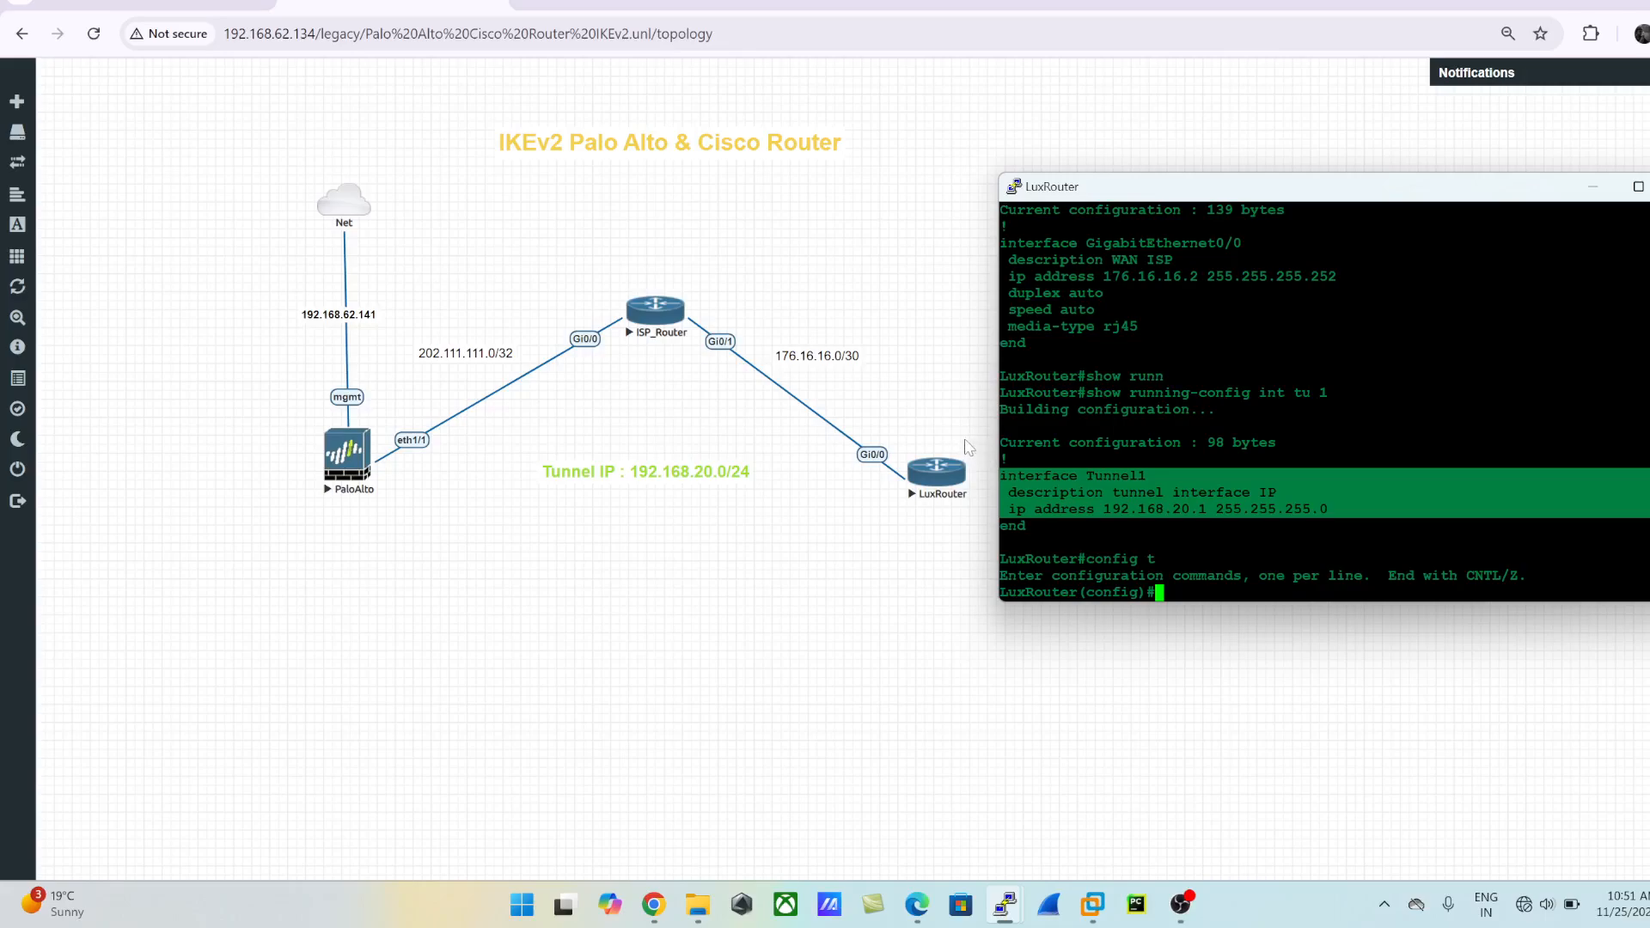
{"action": "type", "text": "ip route 202.111.111.0 255.2"}
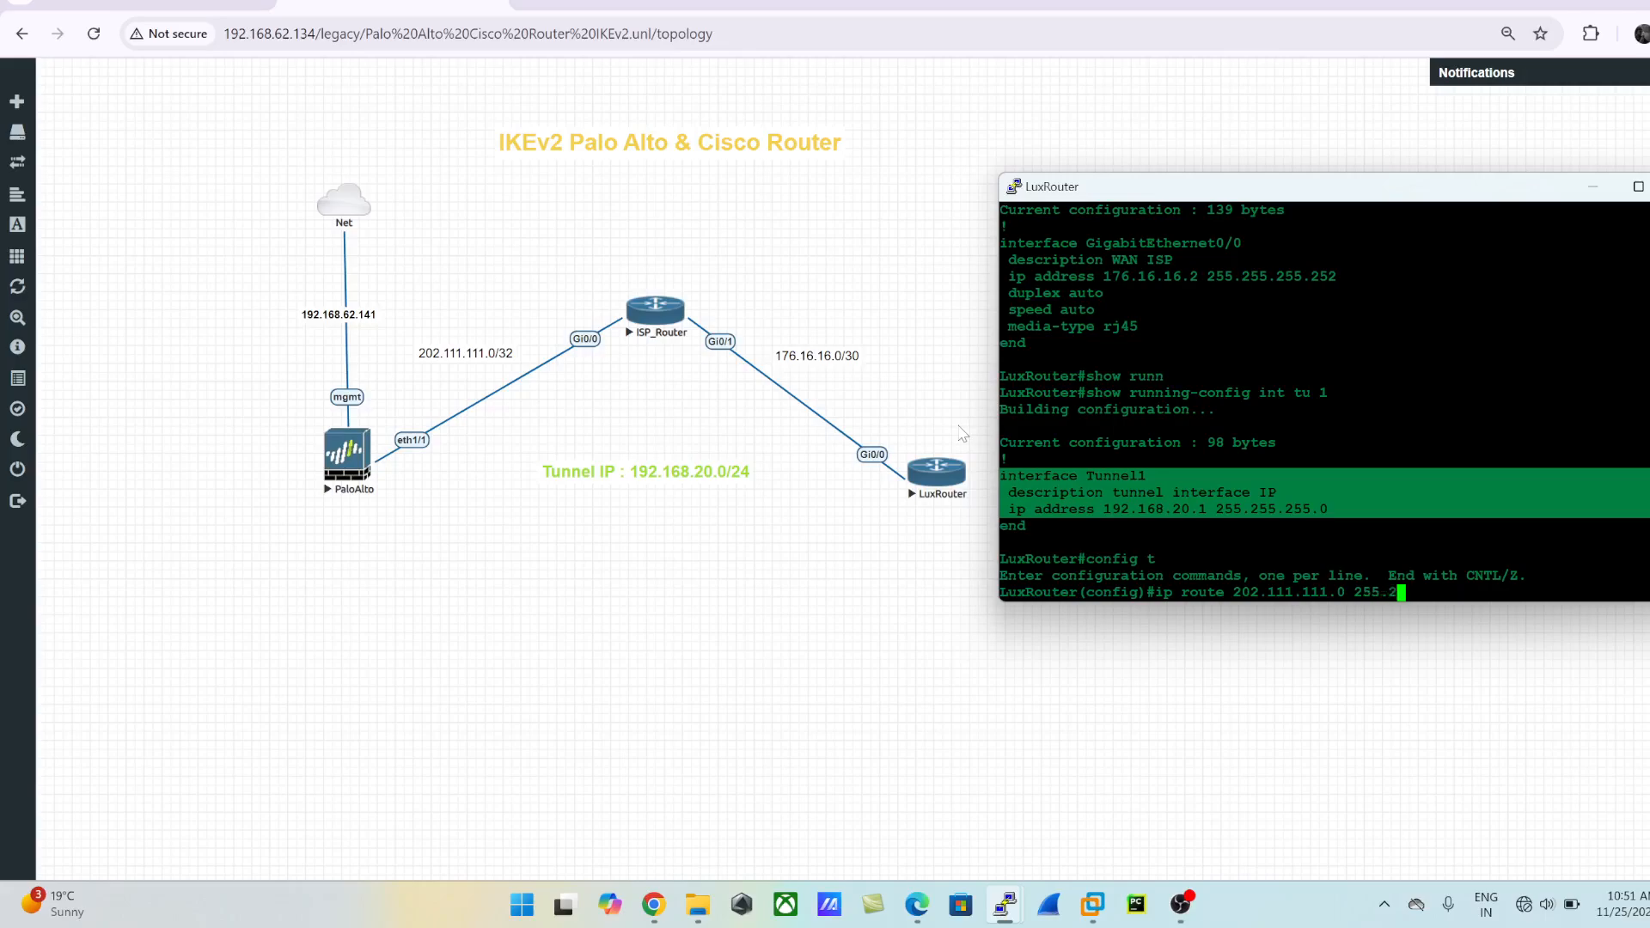
{"action": "type", "text": "55.255.0 176.16.16.1"}
{"action": "key", "text": "Return"}
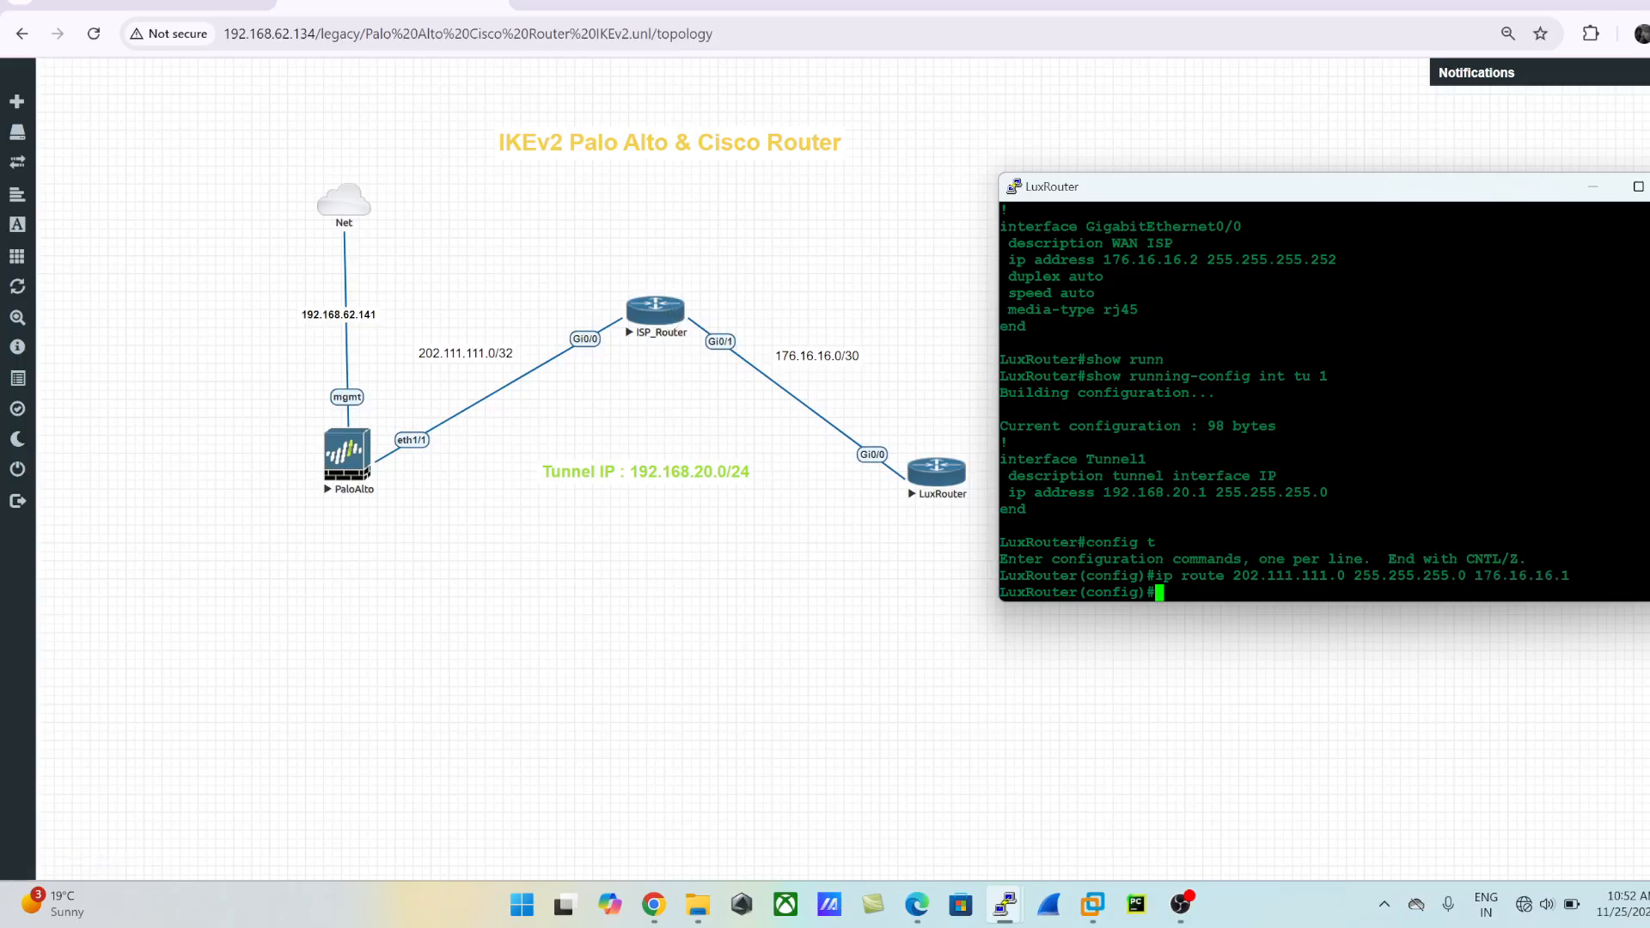
- Leave configuration mode and show LuxRouter's IP routing table to check the static routes
{"action": "type", "text": "exit"}
{"action": "key", "text": "Return"}
{"action": "type", "text": "sh ip route"}
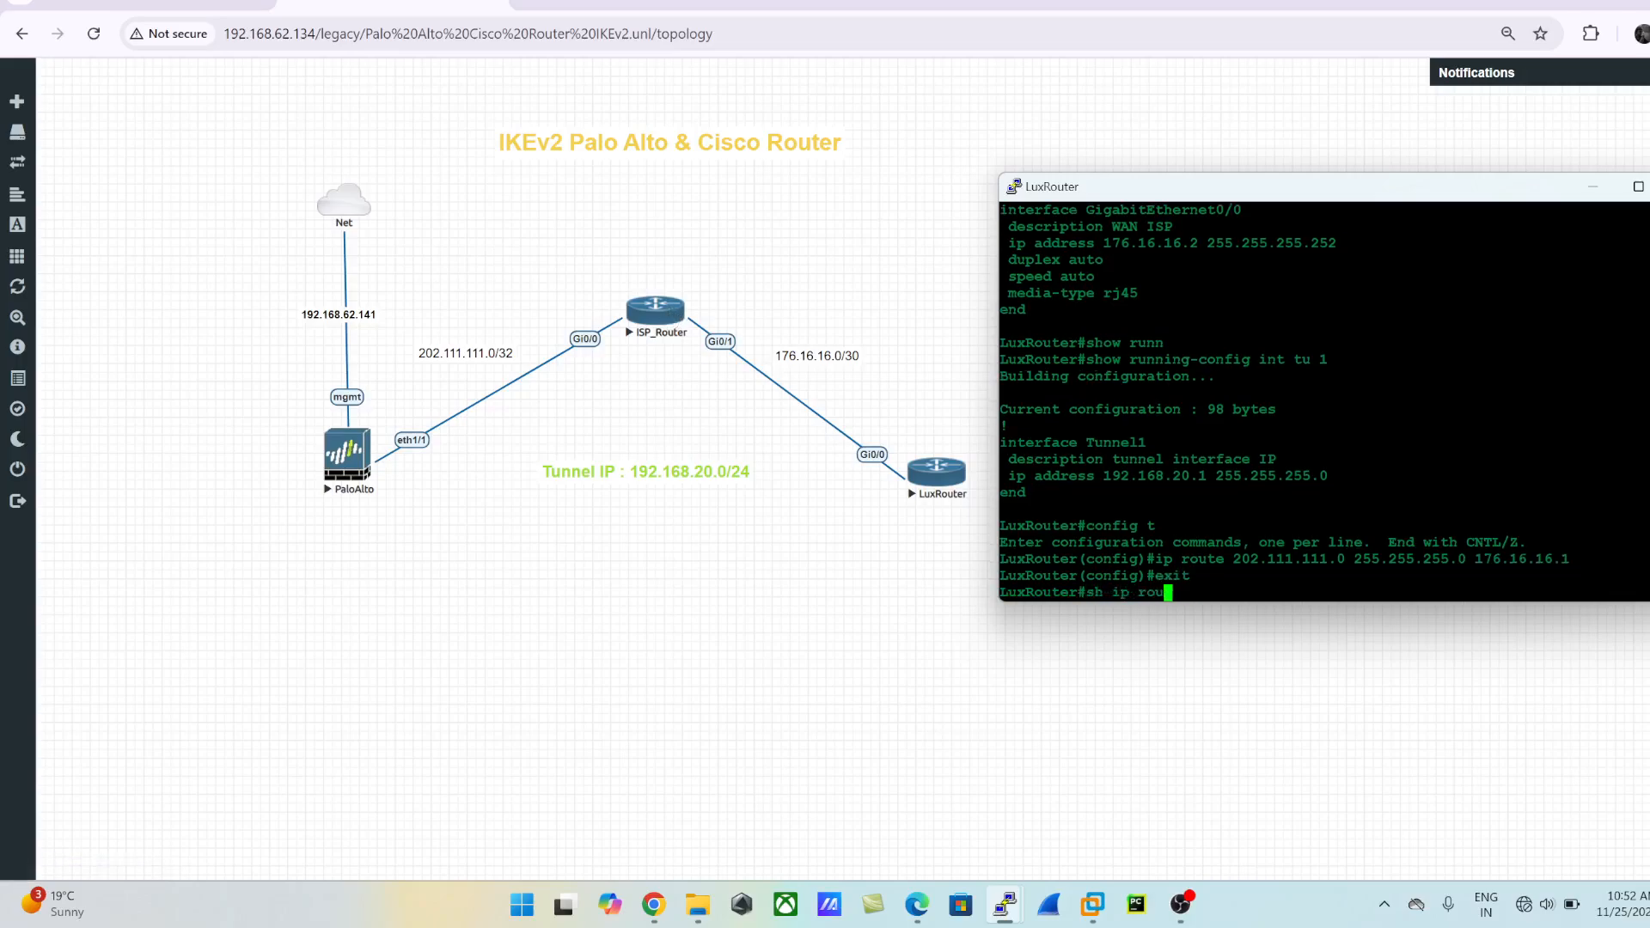
{"action": "key", "text": "Return"}
{"action": "key", "text": "Return"}
{"action": "key", "text": "Return"}
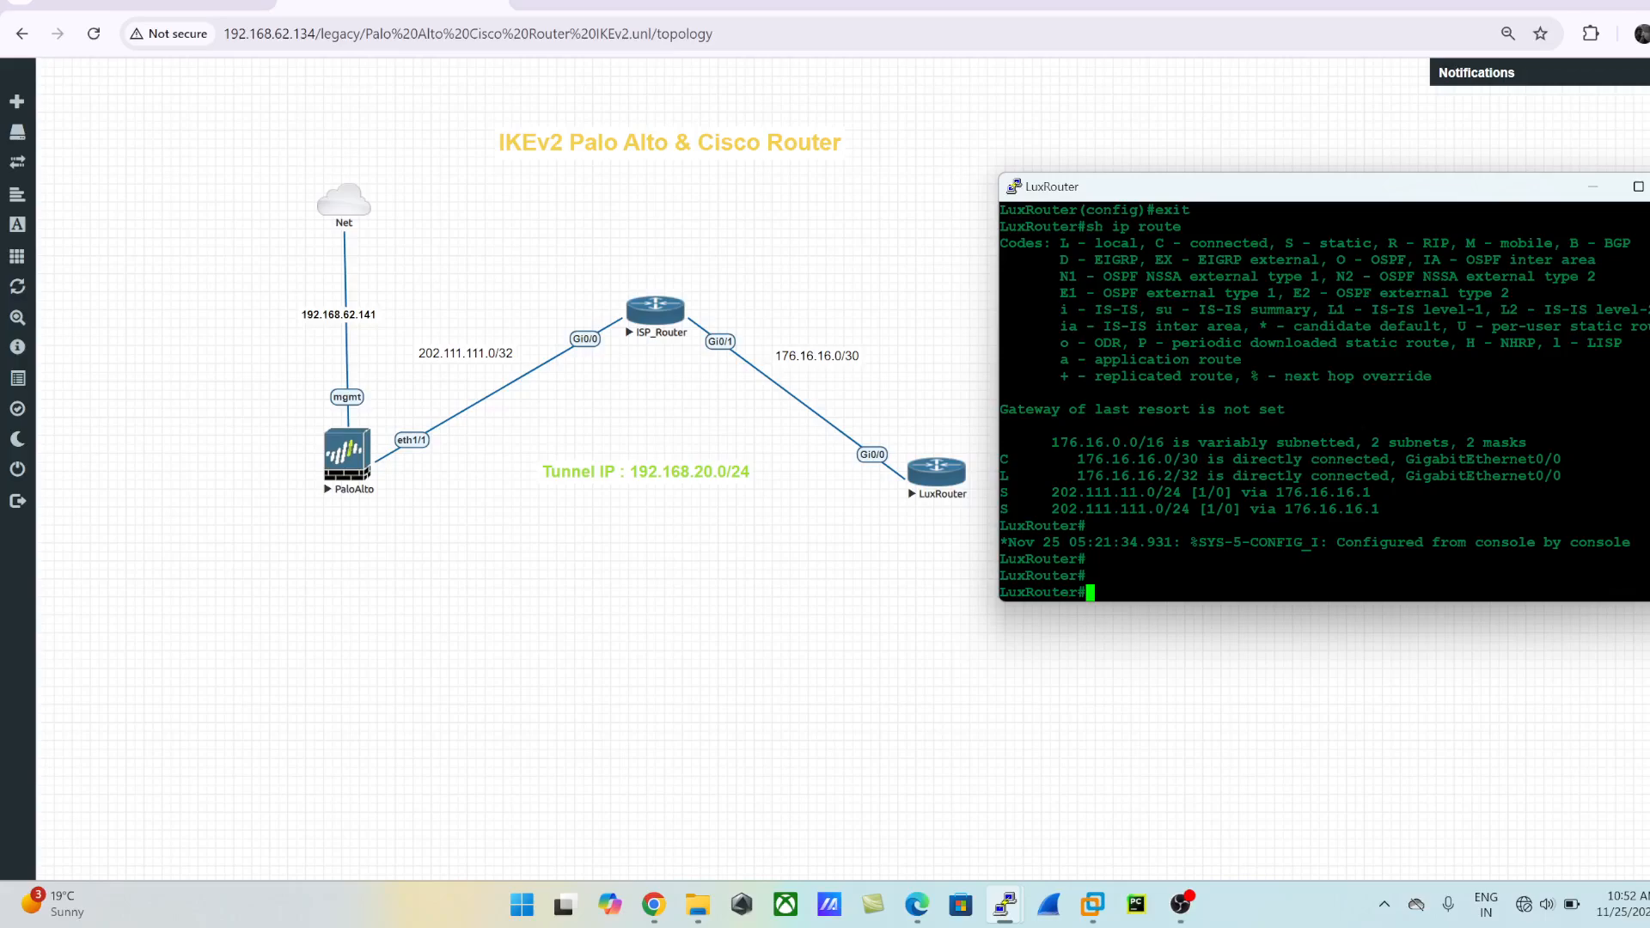
{"action": "left_click_drag", "start_coordinate": [1646, 492], "coordinate": [1041, 492]}
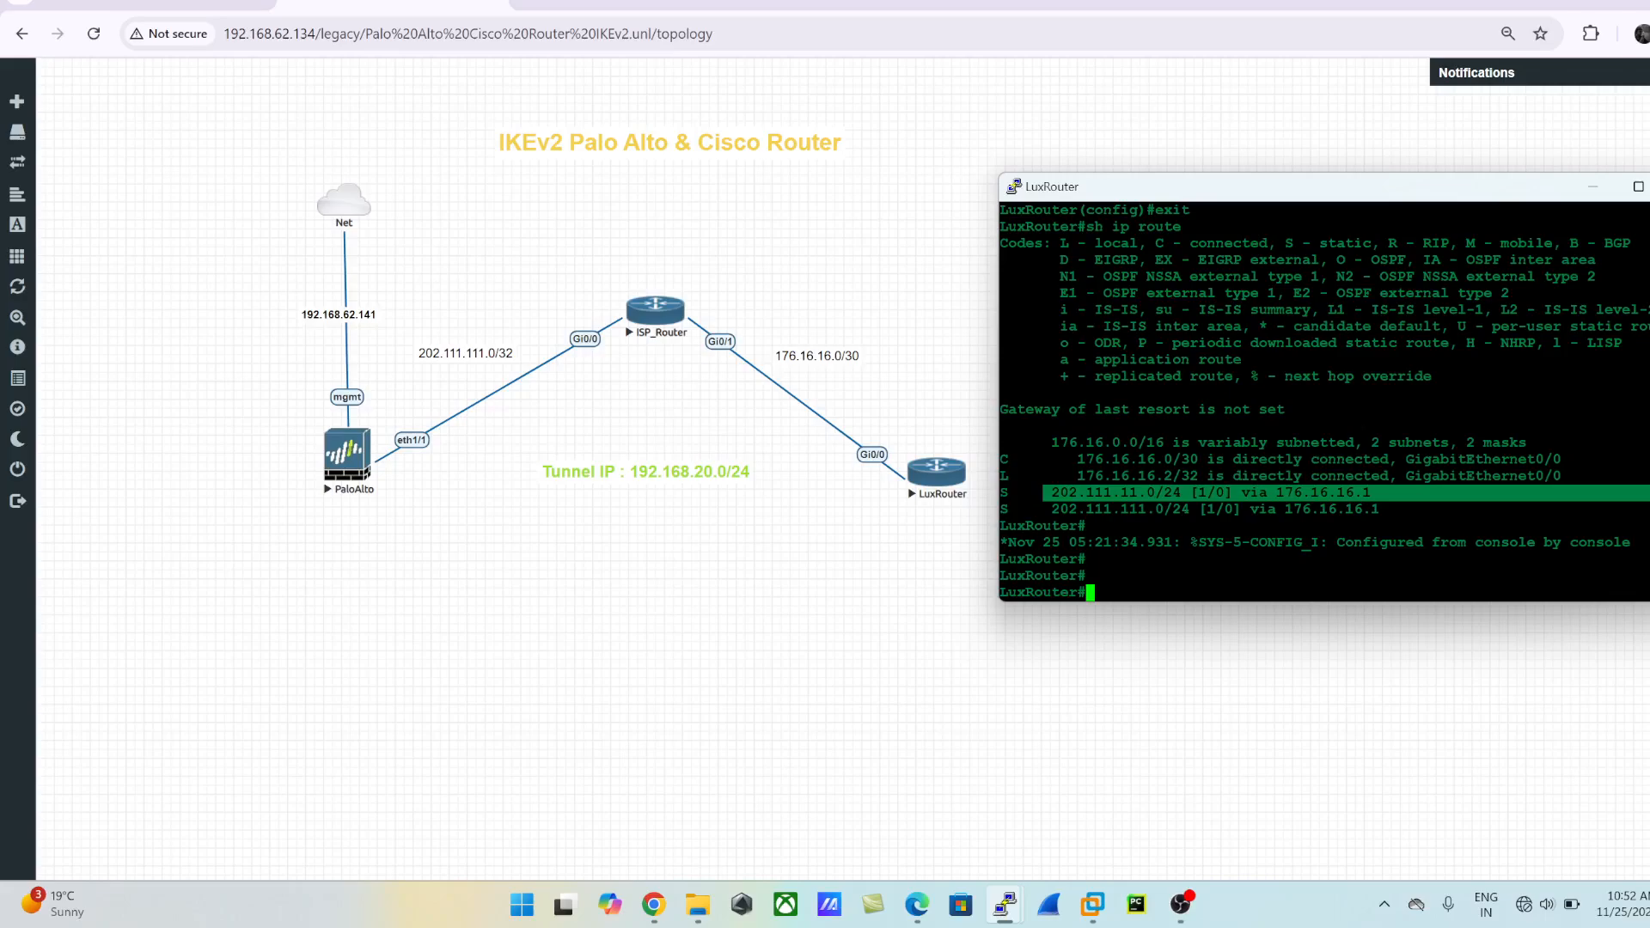
- Enter global configuration mode on LuxRouter with config t
{"action": "type", "text": "config t"}
{"action": "key", "text": "Return"}
{"action": "type", "text": "ip route 202.111.111.0 255.255.255.0 176.16.16.1"}
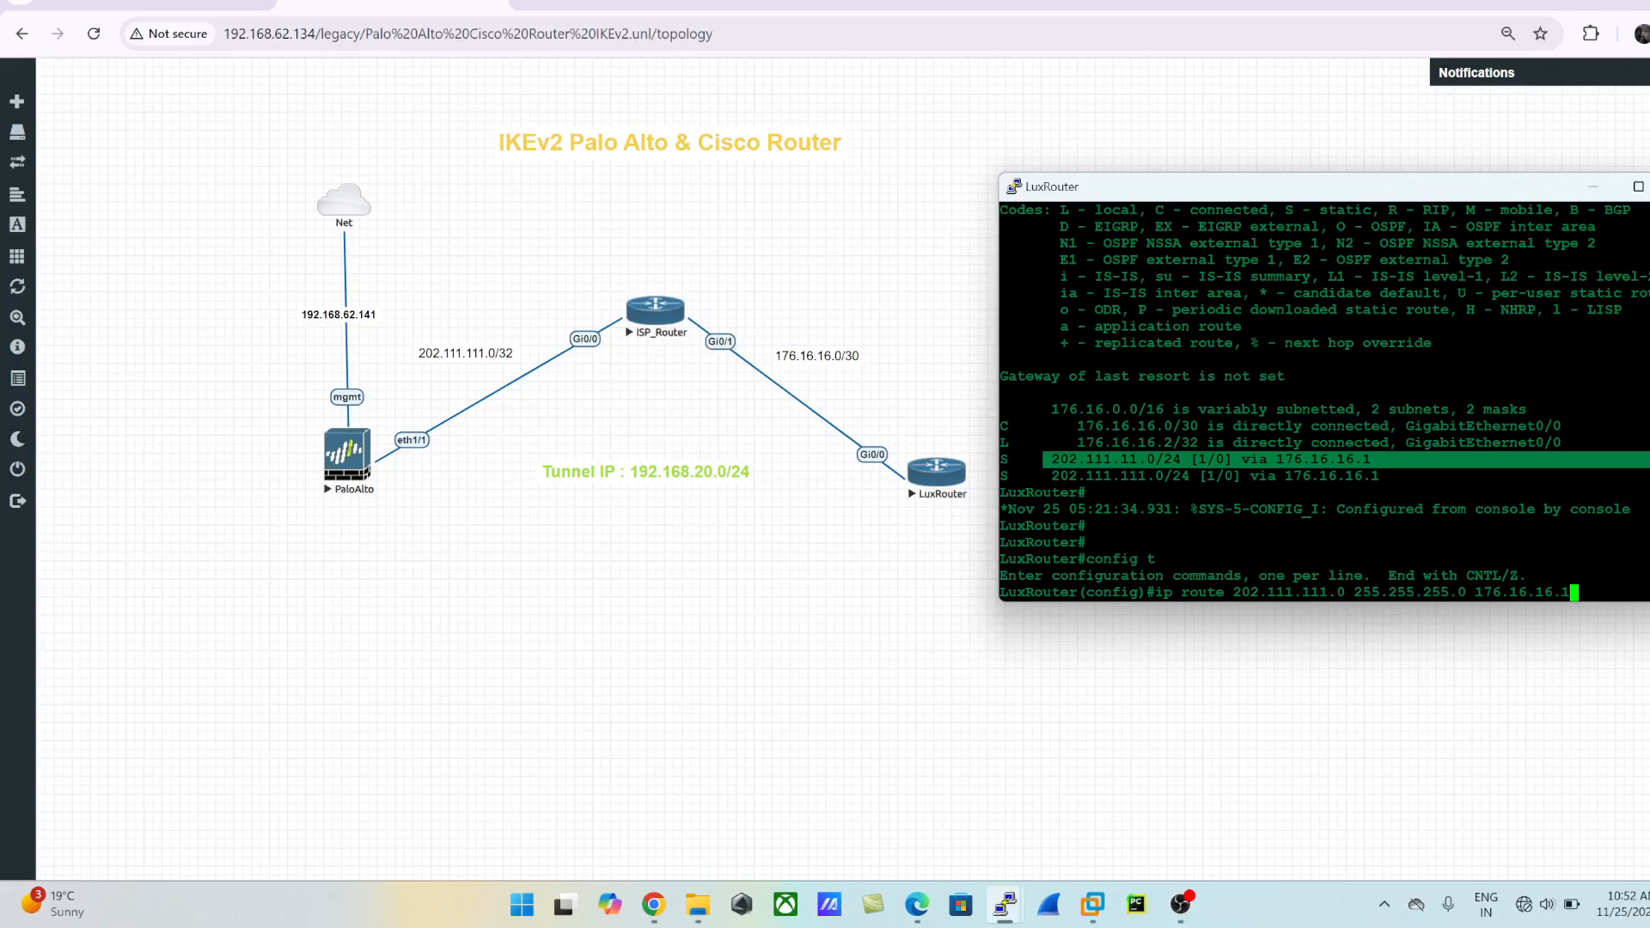
{"action": "key", "text": "BackSpace"}
{"action": "key", "text": "BackSpace"}
{"action": "key", "text": "BackSpace"}
{"action": "key", "text": "BackSpace"}
{"action": "key", "text": "BackSpace"}
{"action": "key", "text": "BackSpace"}
{"action": "key", "text": "BackSpace"}
{"action": "key", "text": "BackSpace"}
{"action": "key", "text": "BackSpace"}
{"action": "key", "text": "BackSpace"}
{"action": "key", "text": "BackSpace"}
{"action": "key", "text": "BackSpace"}
{"action": "key", "text": "BackSpace"}
{"action": "key", "text": "BackSpace"}
{"action": "key", "text": "BackSpace"}
{"action": "key", "text": "BackSpace"}
{"action": "key", "text": "BackSpace"}
{"action": "key", "text": "BackSpace"}
{"action": "key", "text": "BackSpace"}
{"action": "key", "text": "BackSpace"}
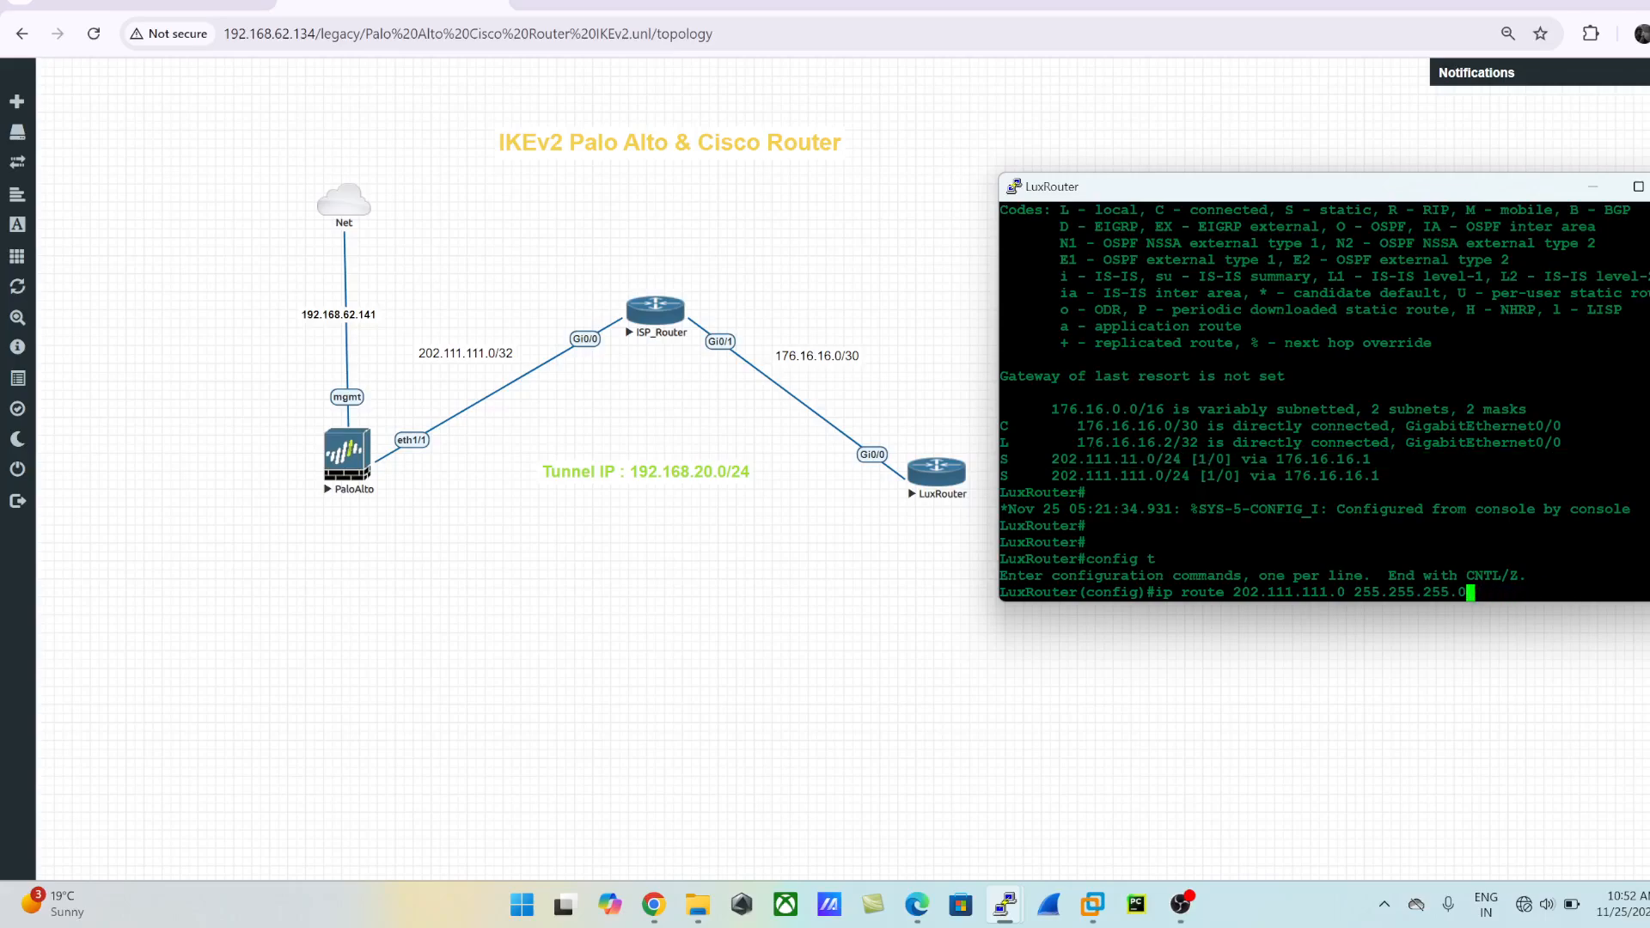
{"action": "key", "text": "BackSpace"}
{"action": "key", "text": "BackSpace"}
{"action": "key", "text": "BackSpace"}
{"action": "key", "text": "BackSpace"}
{"action": "key", "text": "BackSpace"}
{"action": "key", "text": "BackSpace"}
{"action": "key", "text": "BackSpace"}
{"action": "key", "text": "BackSpace"}
{"action": "key", "text": "BackSpace"}
{"action": "key", "text": "BackSpace"}
{"action": "key", "text": "BackSpace"}
{"action": "key", "text": "BackSpace"}
{"action": "key", "text": "BackSpace"}
{"action": "key", "text": "BackSpace"}
{"action": "key", "text": "BackSpace"}
{"action": "key", "text": "BackSpace"}
{"action": "key", "text": "BackSpace"}
{"action": "key", "text": "BackSpace"}
{"action": "key", "text": "BackSpace"}
{"action": "key", "text": "BackSpace"}
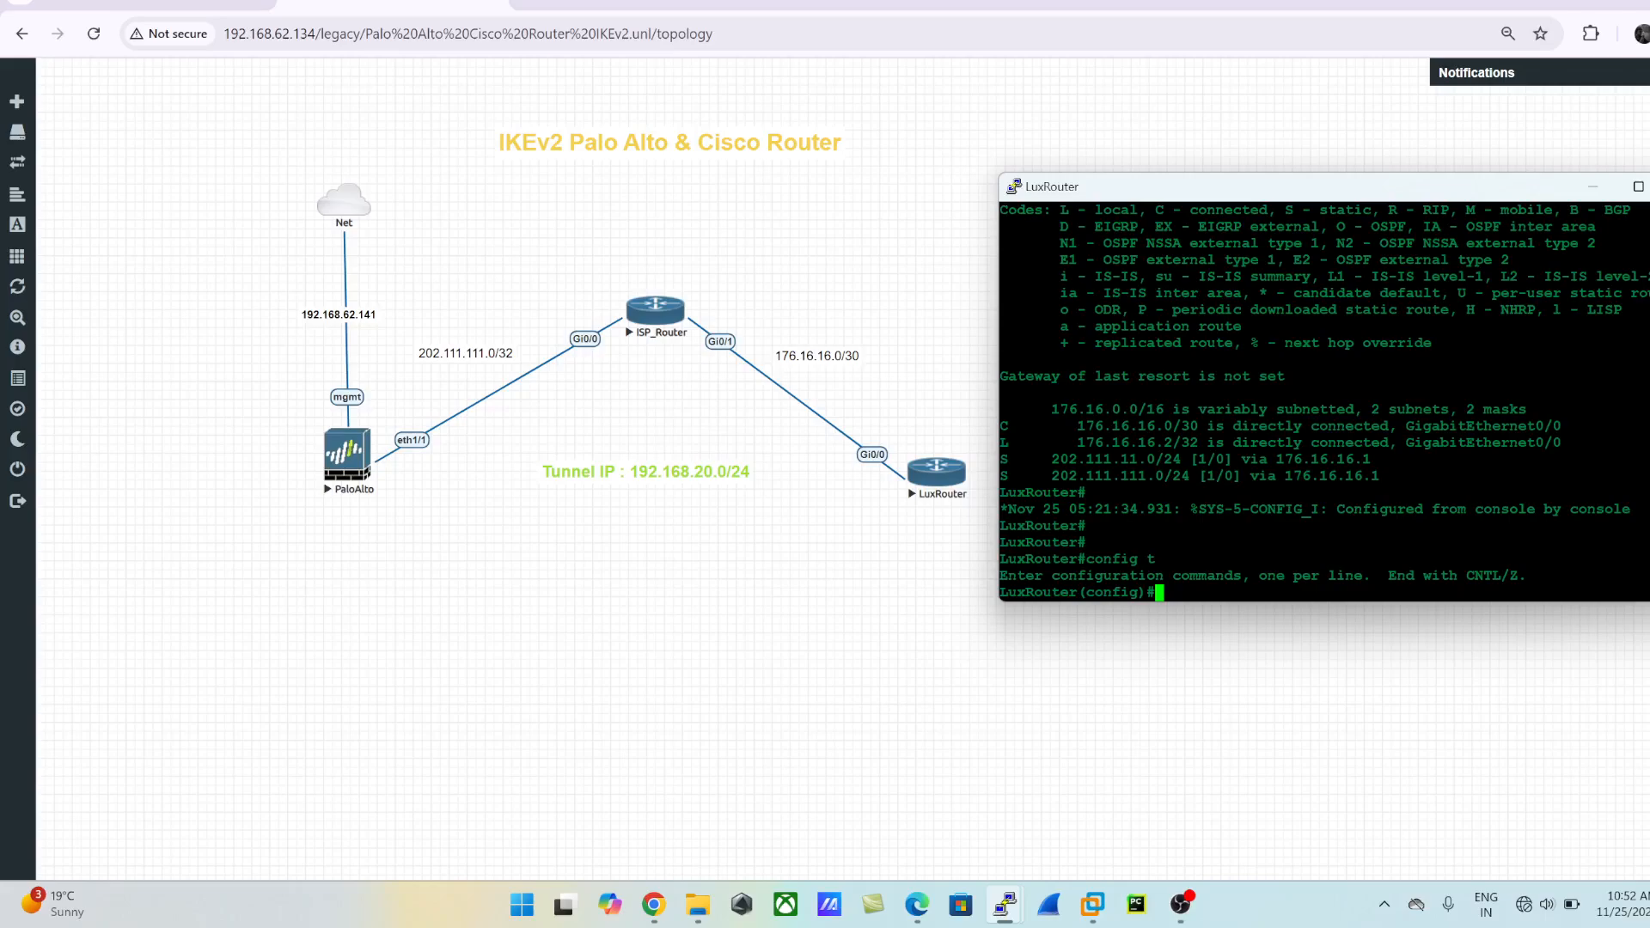
- Remove the static route to 202.111.11.0 255.255.255.0 via 176.16.16.1
{"action": "type", "text": "no ip route 202.111"}
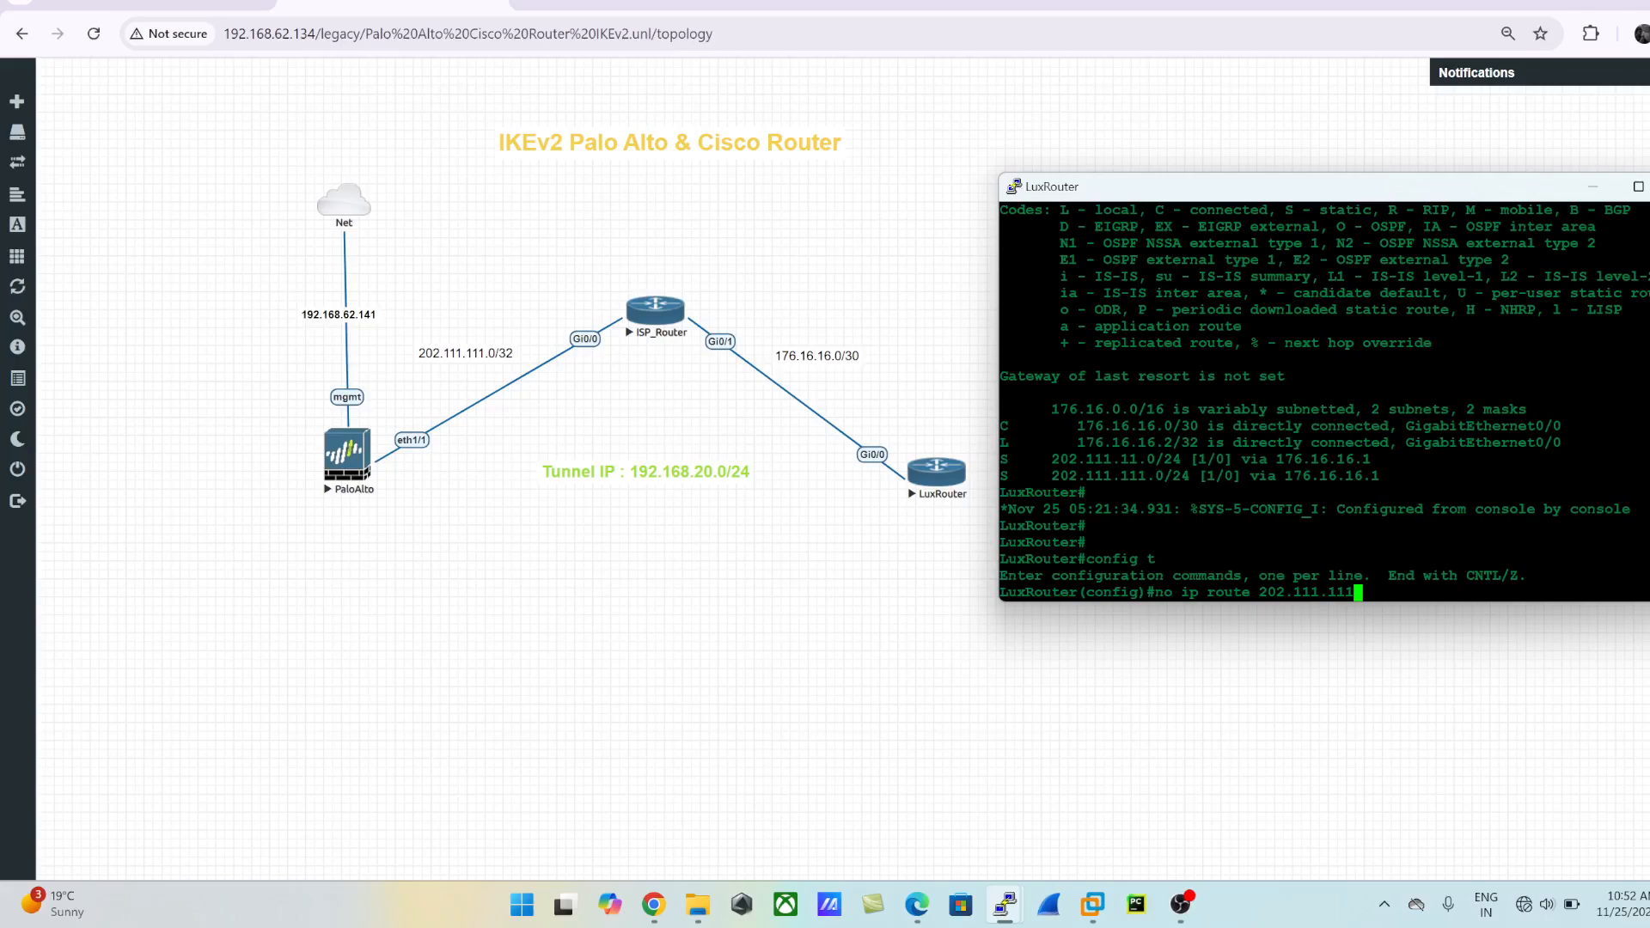
{"action": "key", "text": "BackSpace"}
{"action": "type", "text": ".0 255.255.255.0 172"}
{"action": "key", "text": "BackSpace"}
{"action": "type", "text": "6.16."}
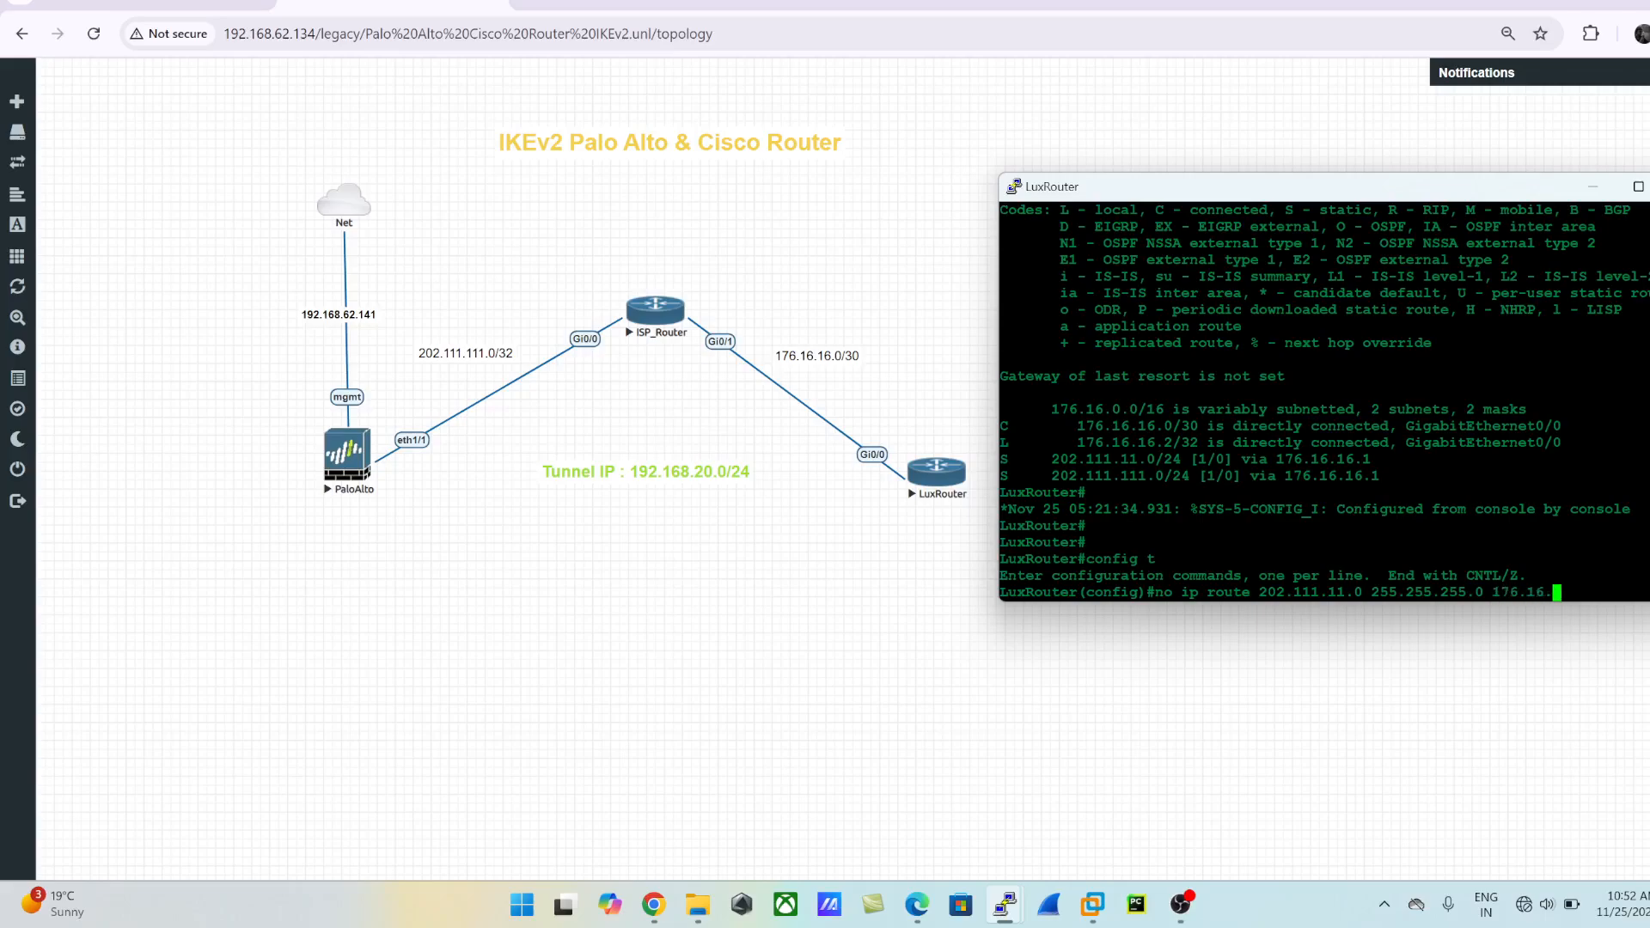
{"action": "type", "text": "16.1"}
{"action": "left_click_drag", "start_coordinate": [1042, 459], "coordinate": [1392, 459]}
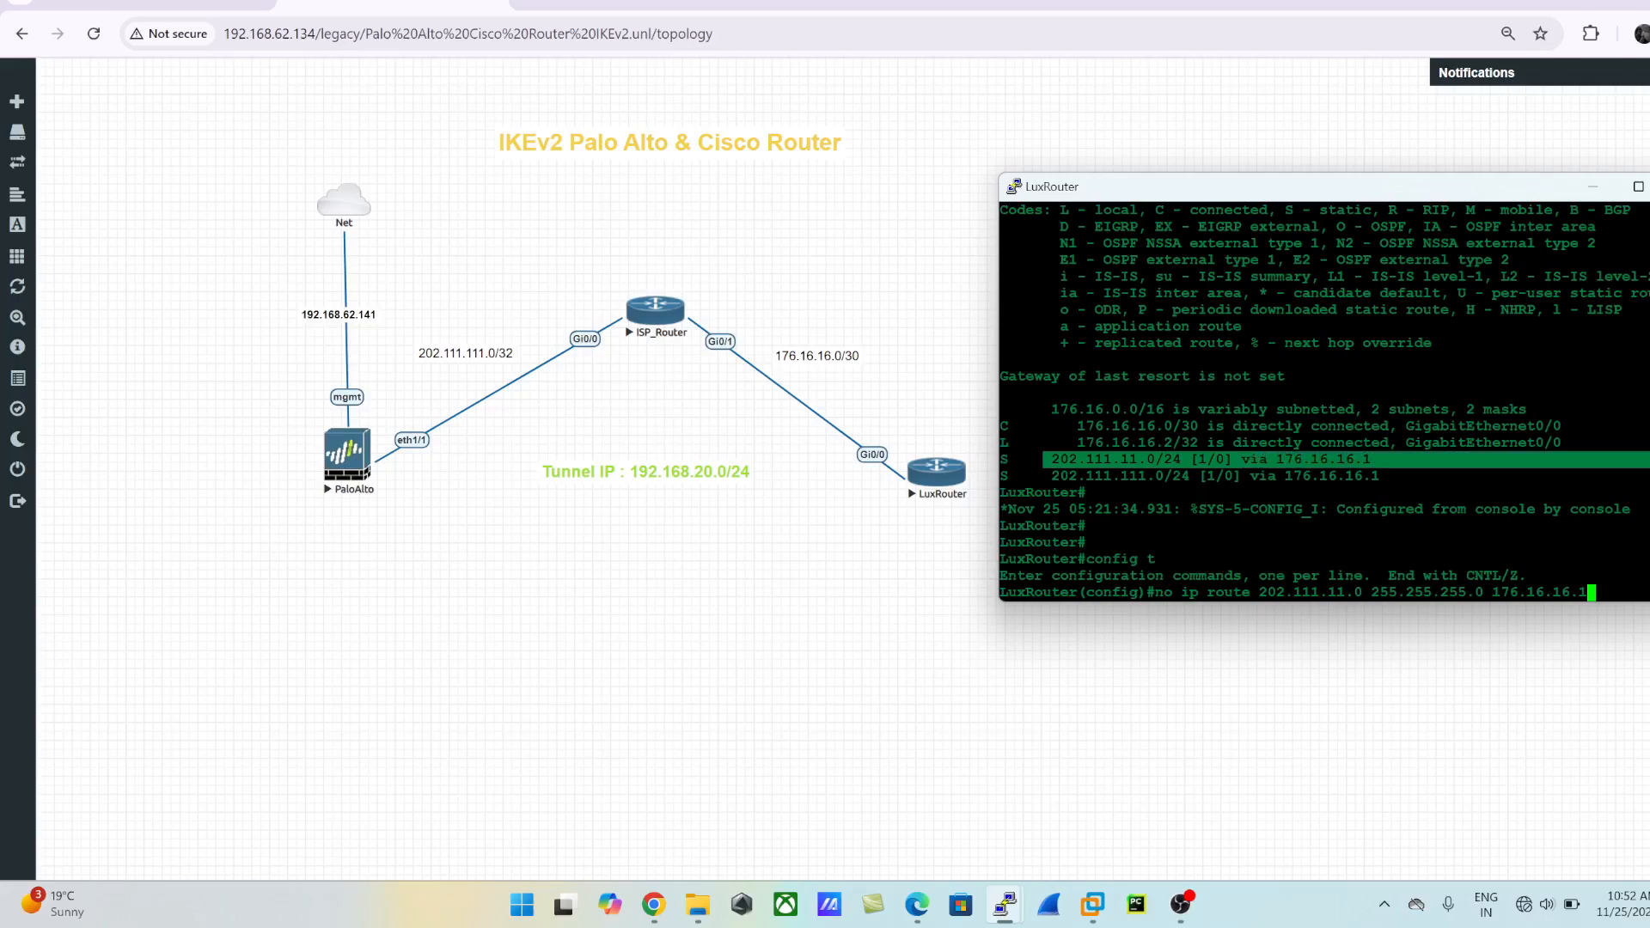
{"action": "key", "text": "Return"}
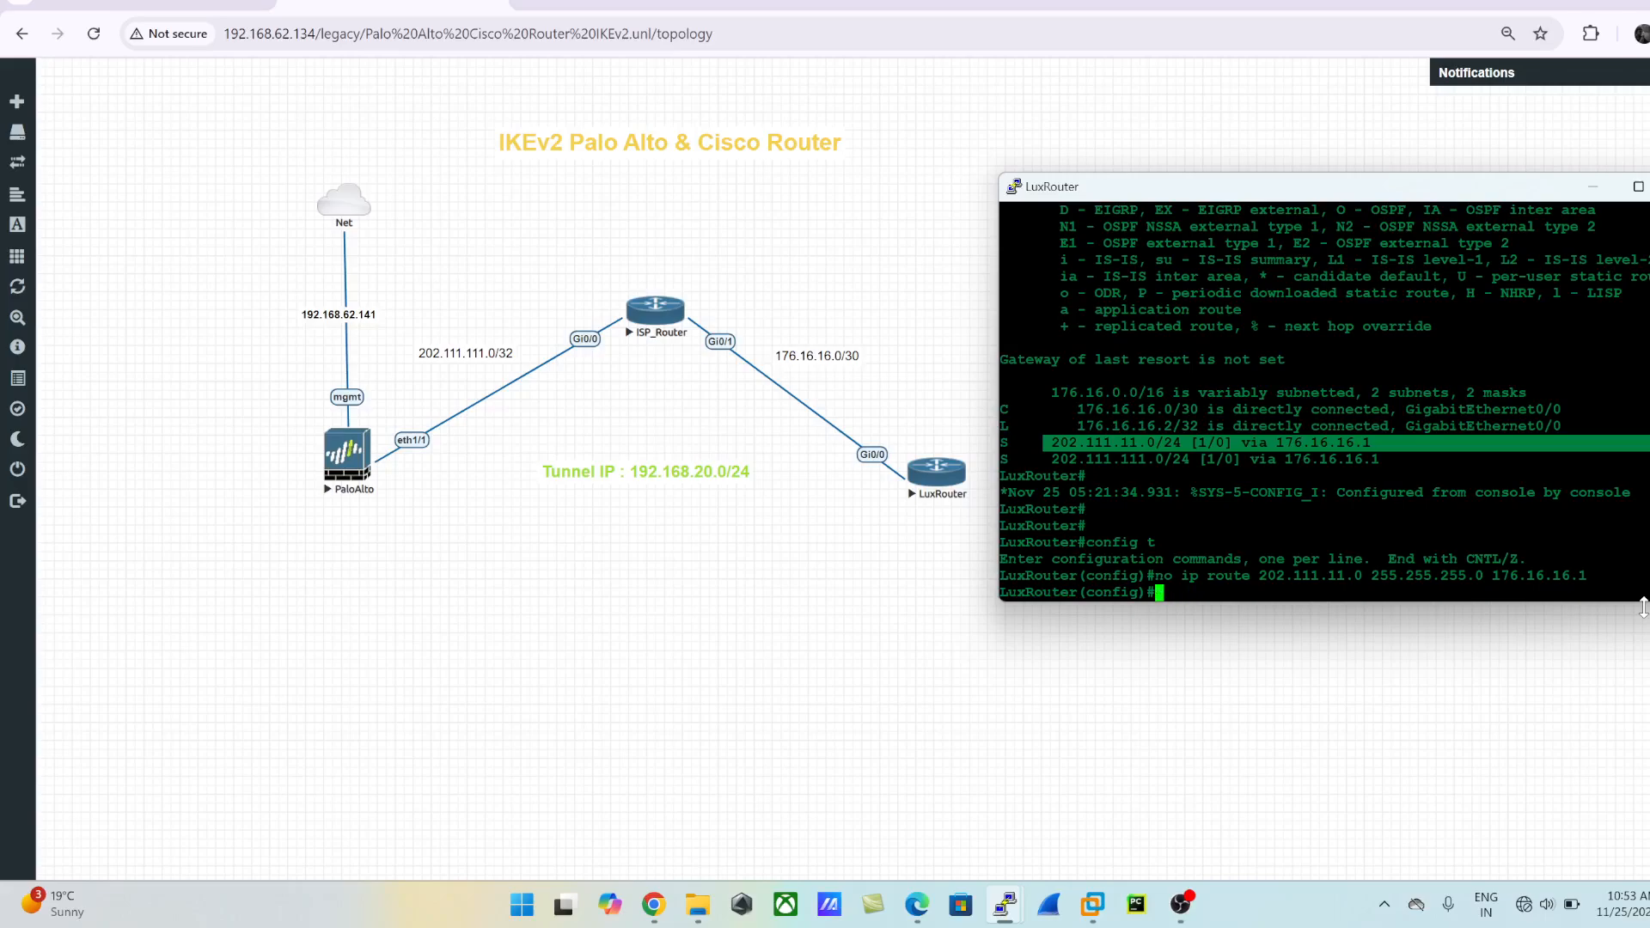
- Show the IP routing table from configuration mode and check the static route entry
{"action": "type", "text": "do sh ip route"}
{"action": "key", "text": "Return"}
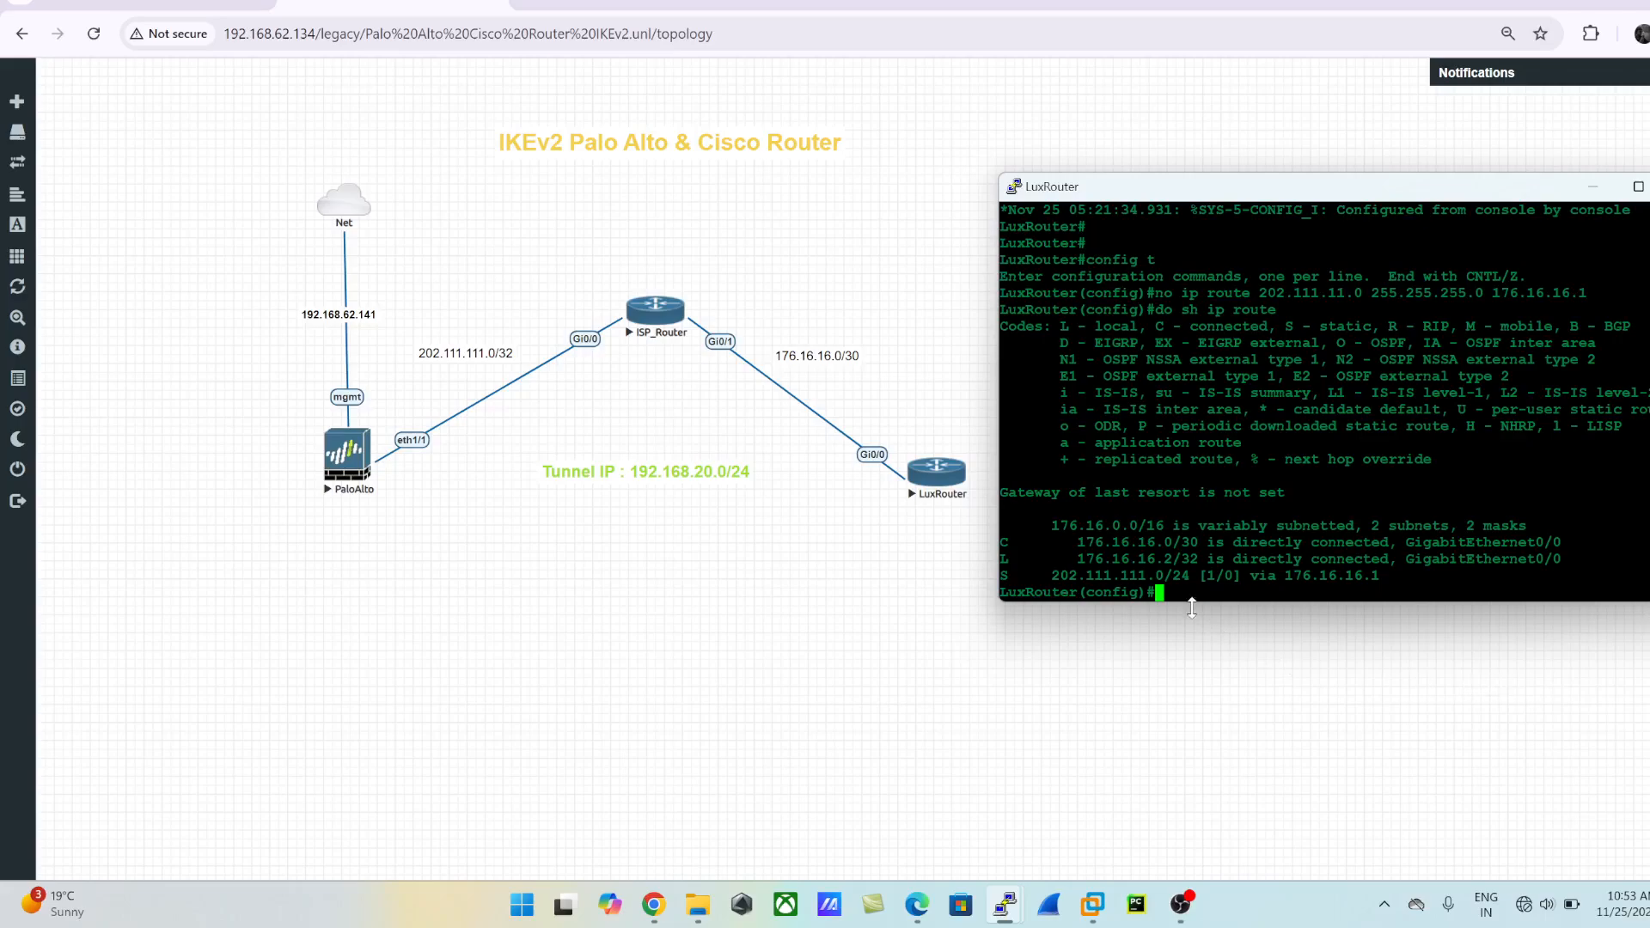
{"action": "left_click_drag", "start_coordinate": [1044, 574], "coordinate": [1190, 575]}
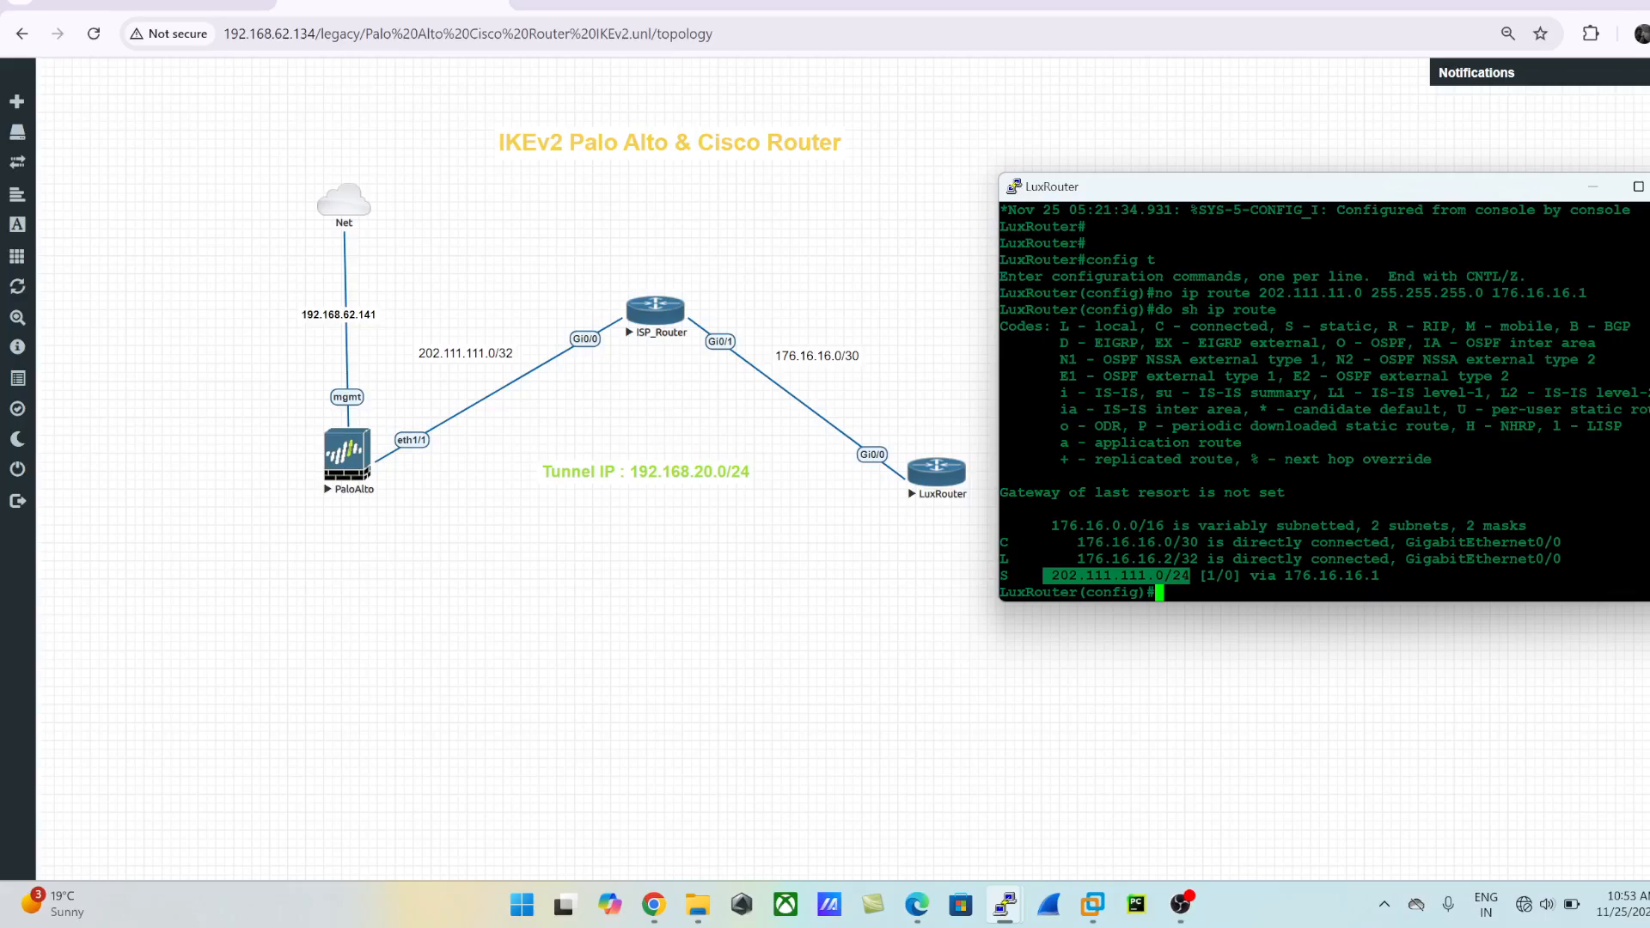
- Save LuxRouter's configuration with do wr and exit global configuration mode
{"action": "type", "text": "do"}
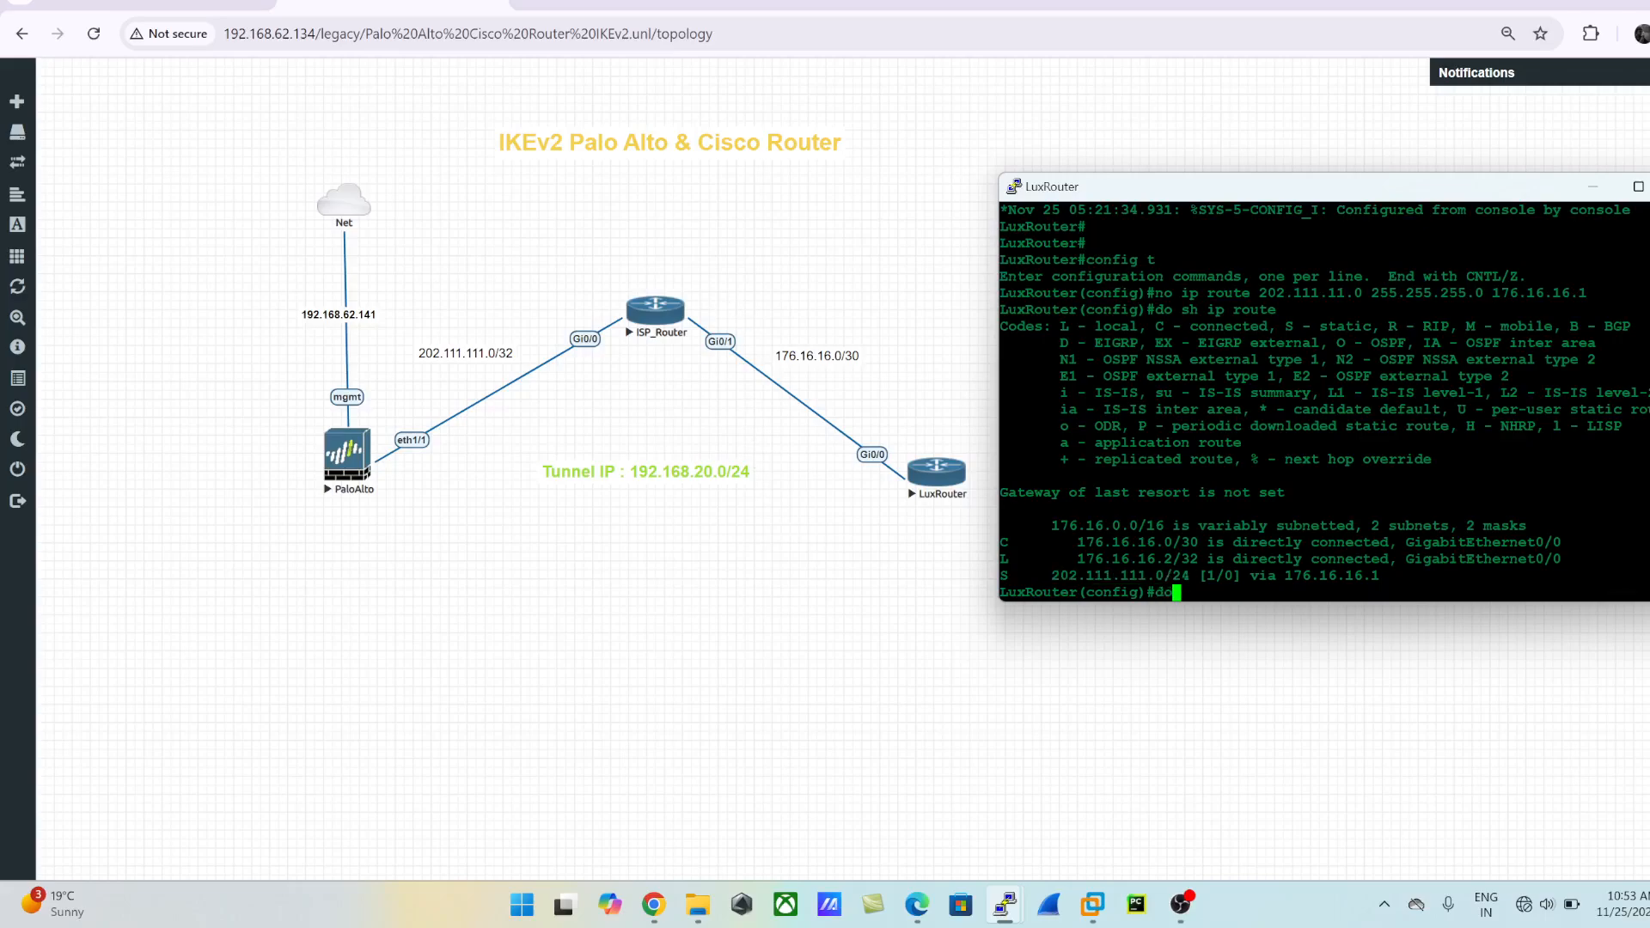
{"action": "type", "text": " wr"}
{"action": "key", "text": "Return"}
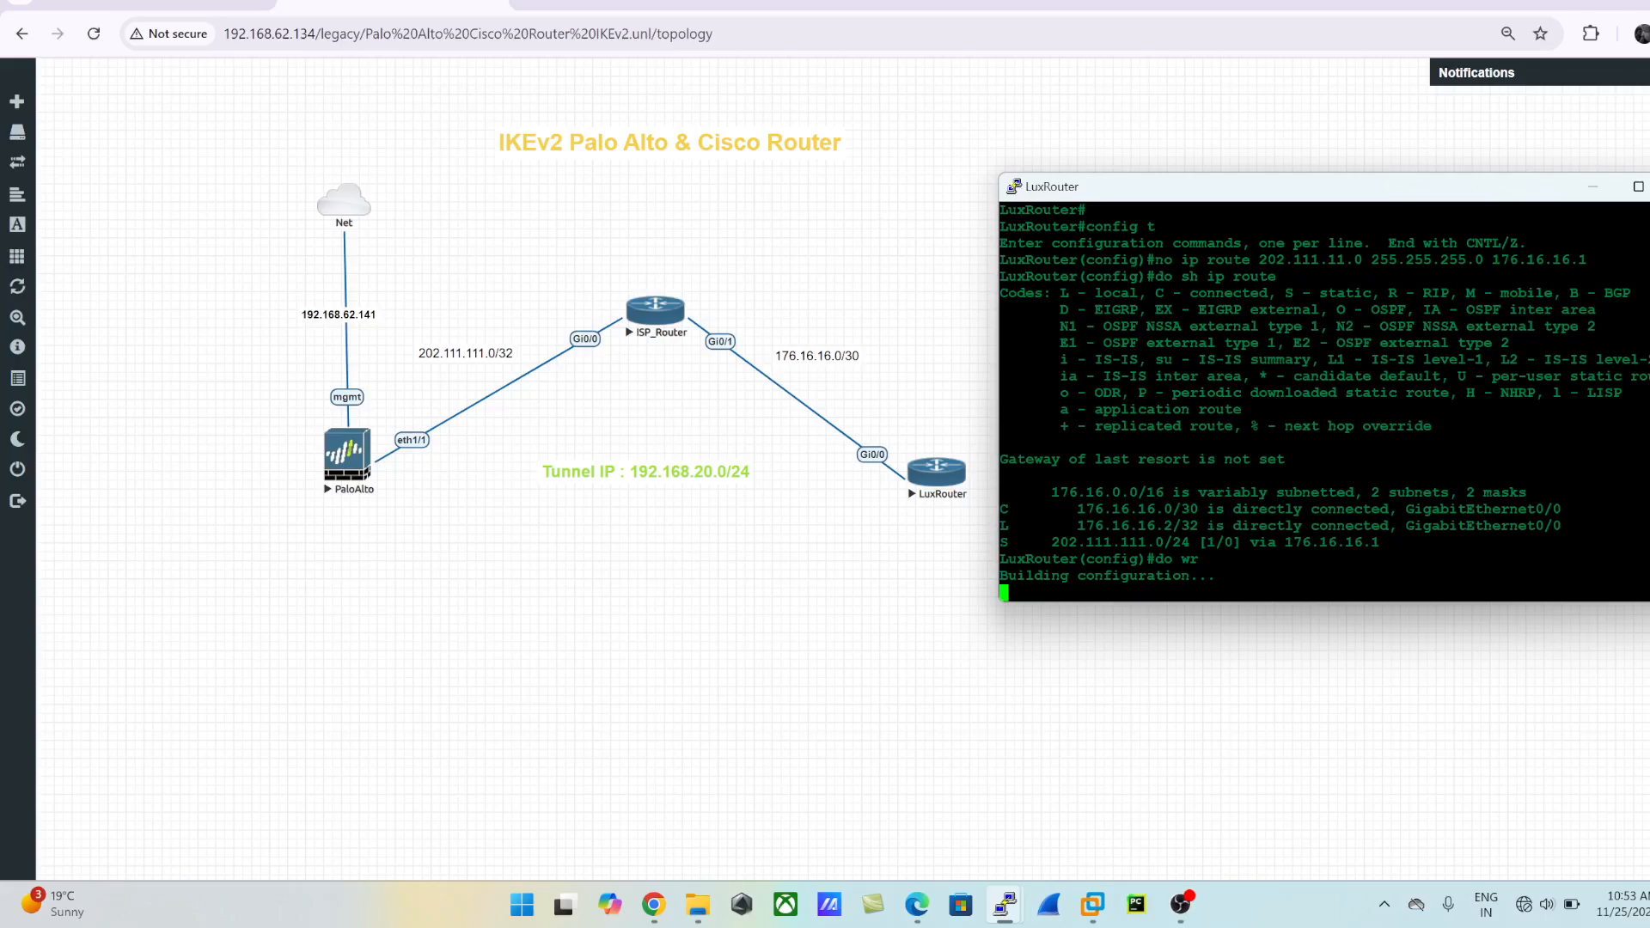
{"action": "key", "text": "Return"}
{"action": "key", "text": "Return"}
{"action": "key", "text": "Return"}
{"action": "key", "text": "Return"}
{"action": "key", "text": "Return"}
{"action": "key", "text": "Return"}
{"action": "key", "text": "Return"}
{"action": "key", "text": "Return"}
{"action": "key", "text": "Return"}
{"action": "type", "text": "exit"}
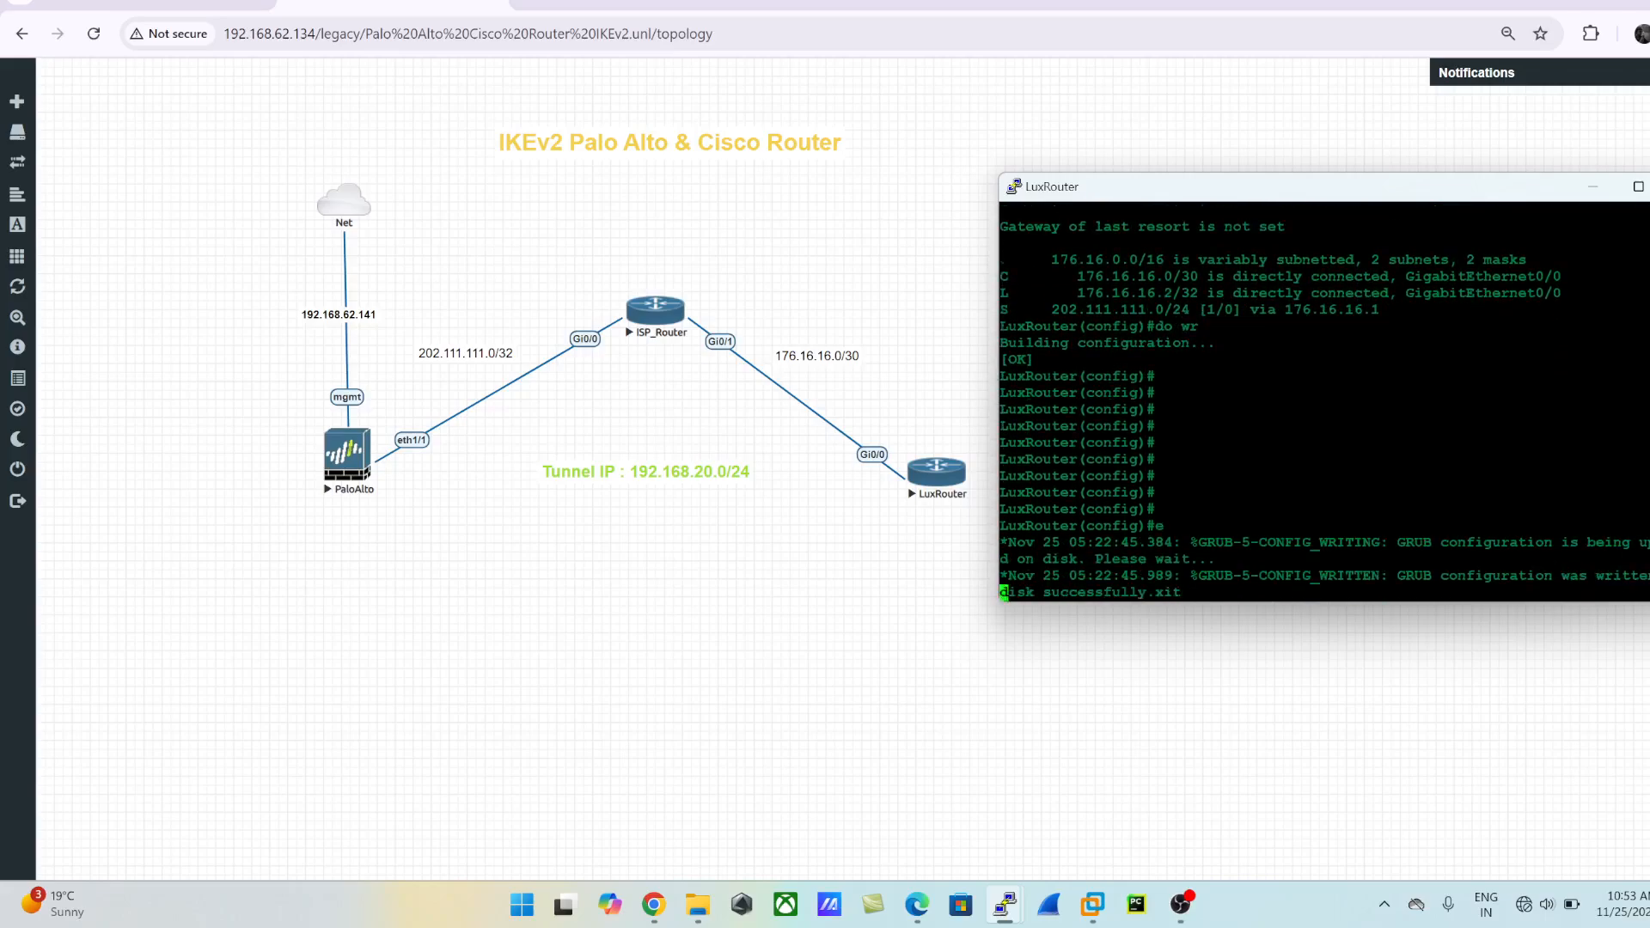
{"action": "key", "text": "Return"}
{"action": "key", "text": "Return"}
{"action": "key", "text": "Return"}
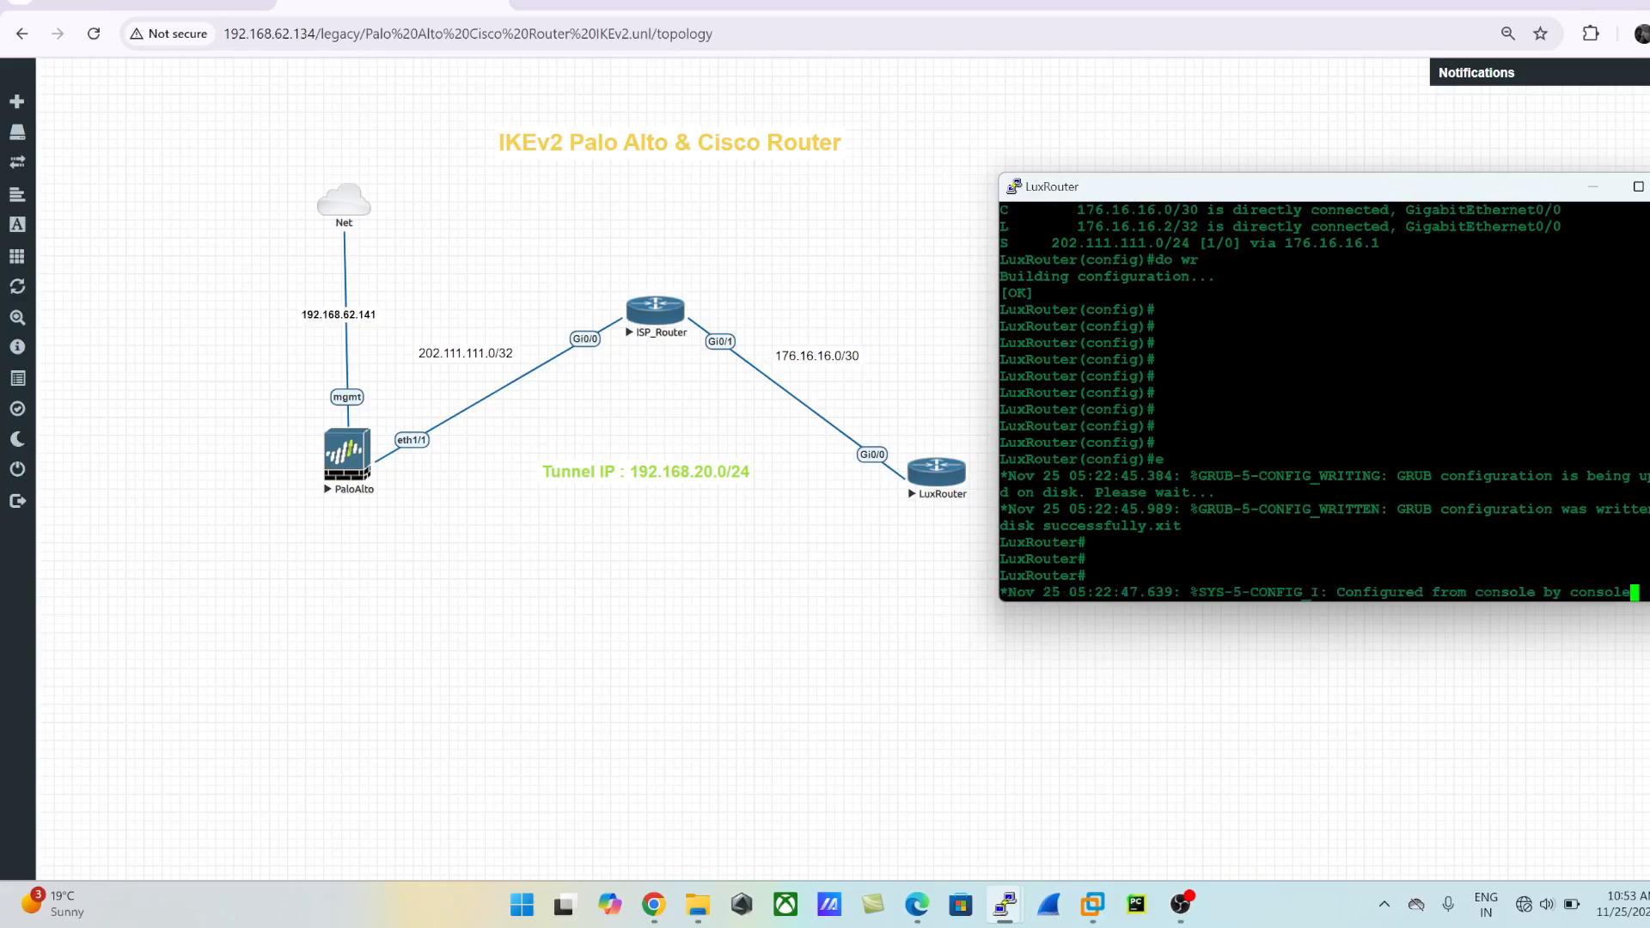
{"action": "key", "text": "Return"}
{"action": "key", "text": "Return"}
{"action": "key", "text": "Return"}
{"action": "key", "text": "Return"}
{"action": "key", "text": "Return"}
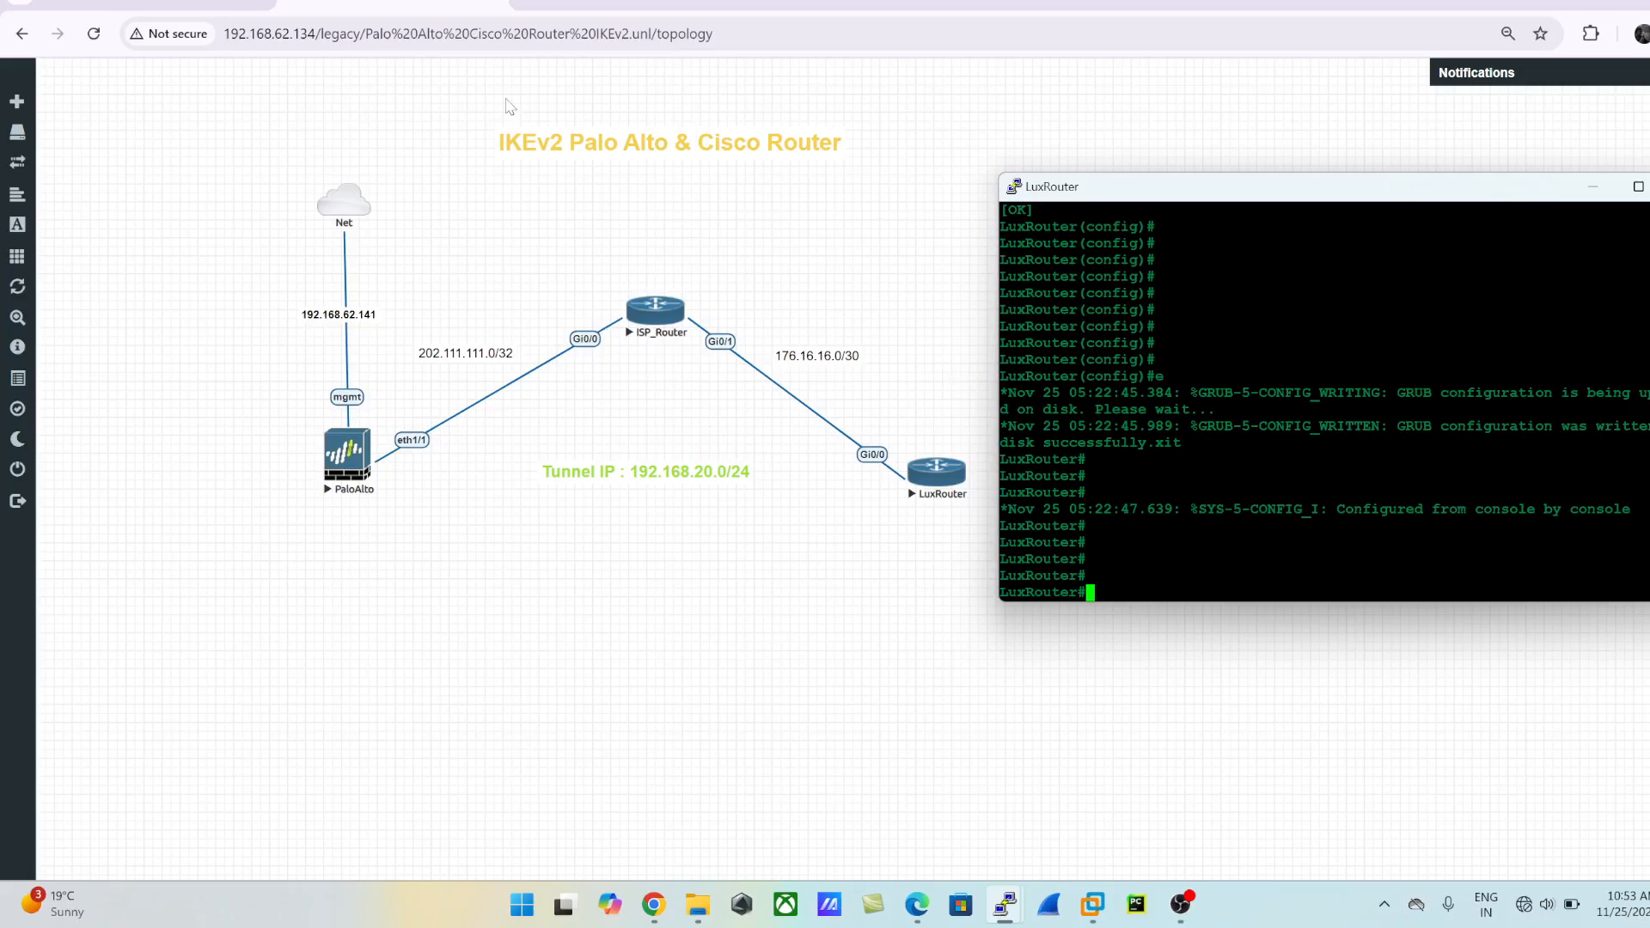
- Open ISP_Router's console from the topology, move it clear of the diagram, and enter privileged mode with en
{"action": "left_click", "coordinate": [368, 463]}
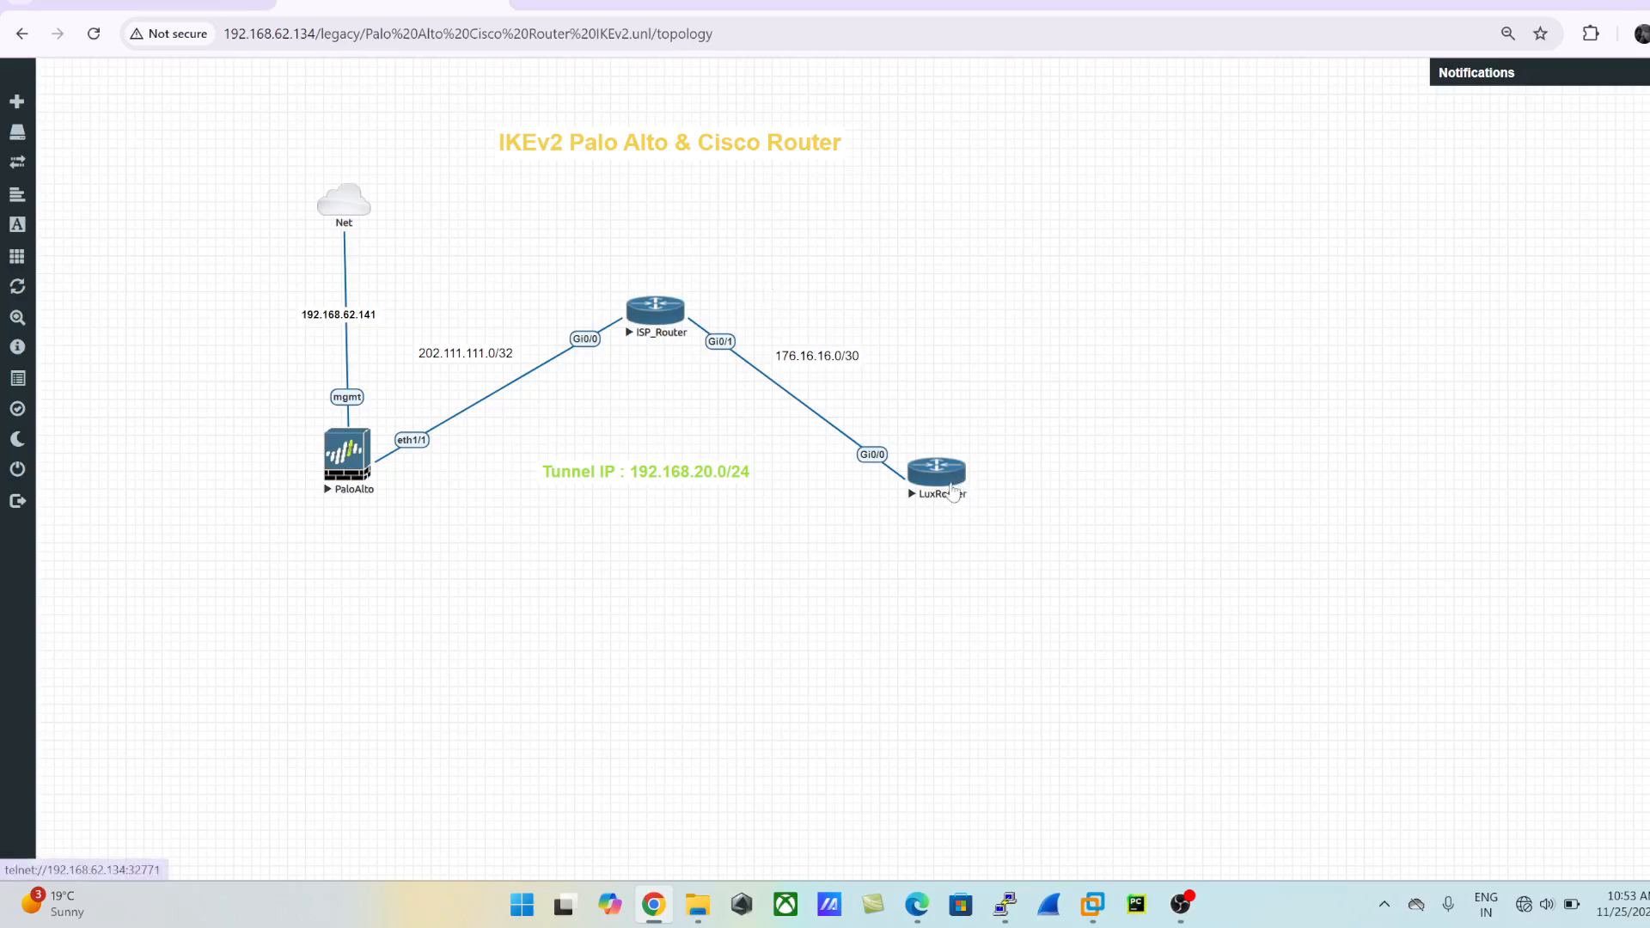
{"action": "left_click", "coordinate": [654, 309]}
{"action": "left_click", "coordinate": [829, 171]}
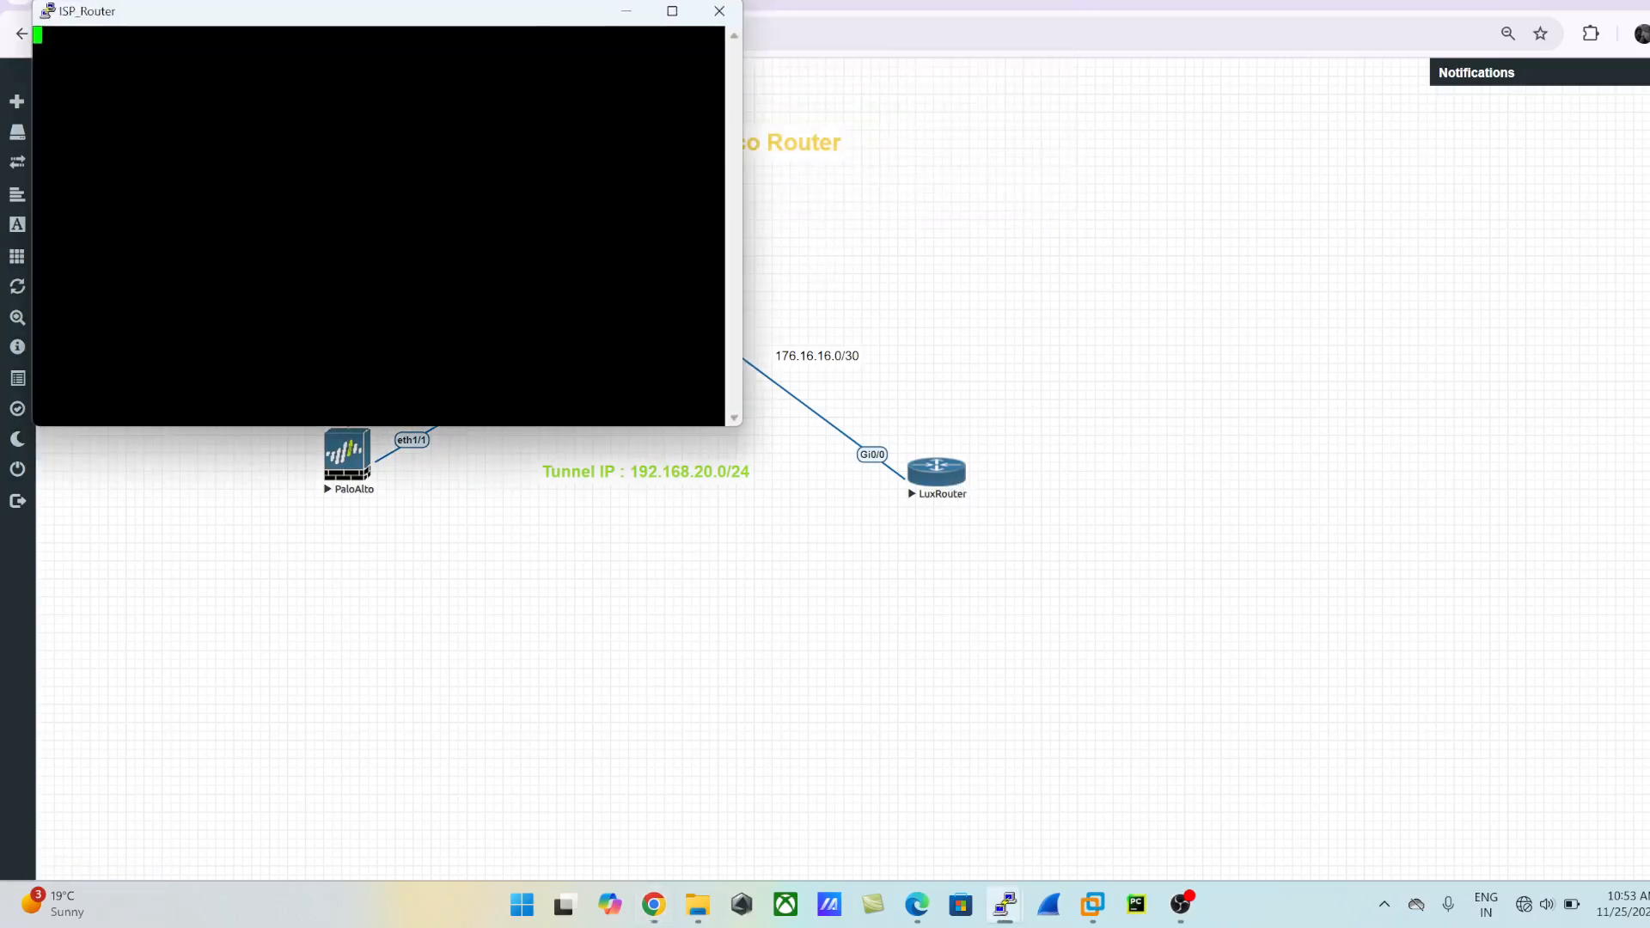
{"action": "left_click_drag", "start_coordinate": [380, 15], "coordinate": [1177, 109]}
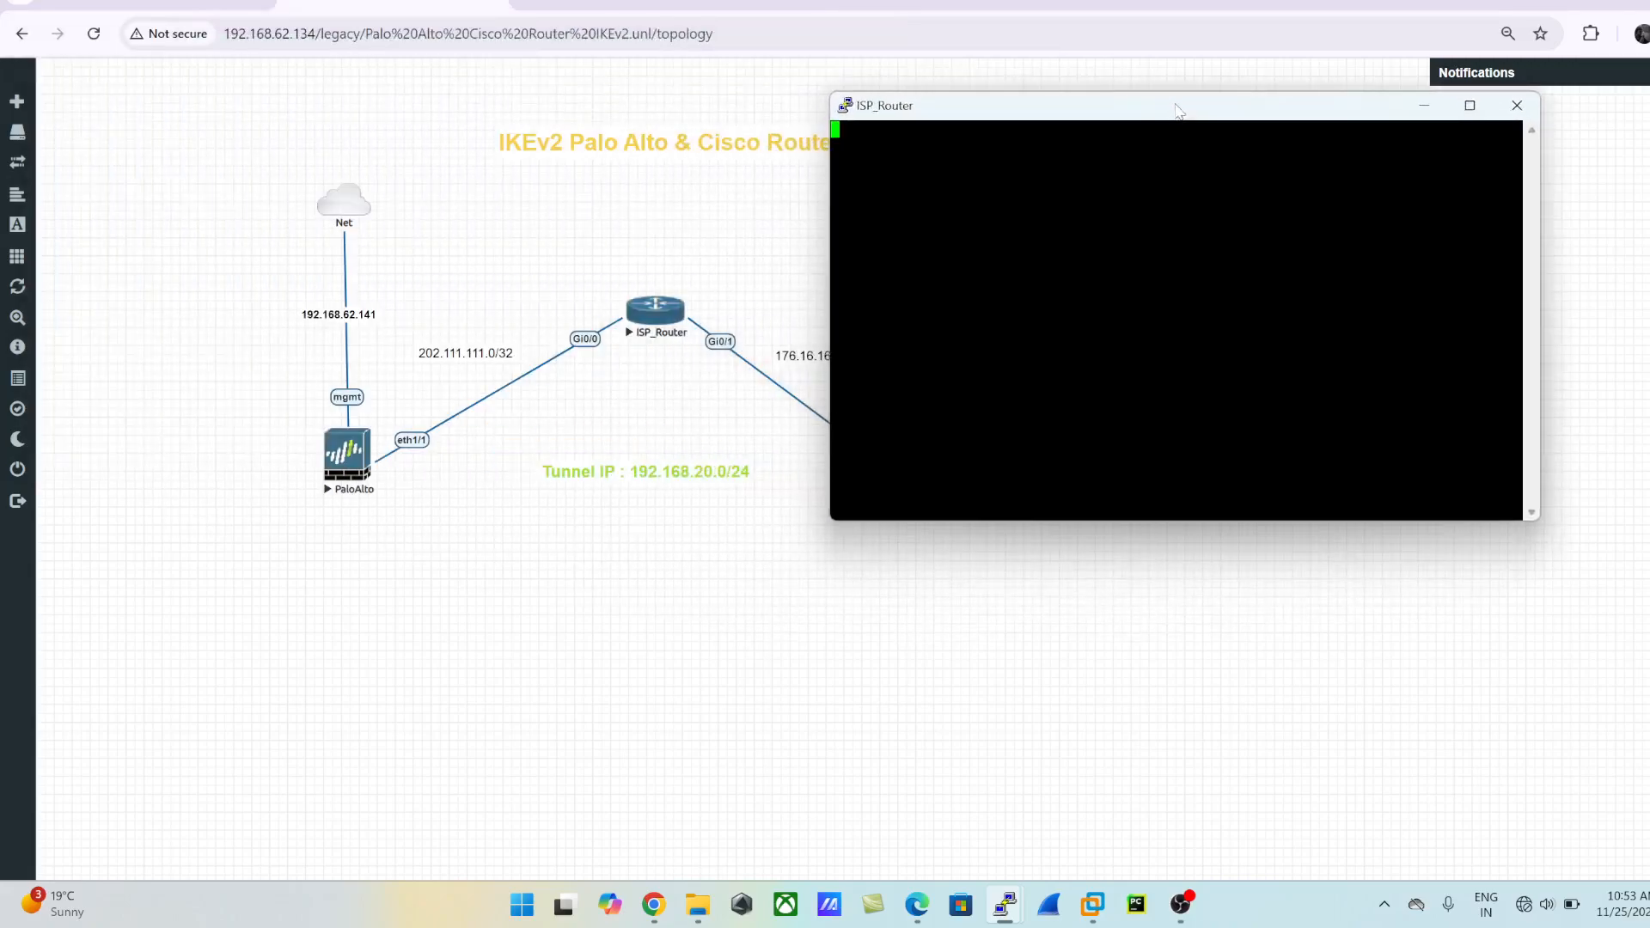
{"action": "key", "text": "Return"}
{"action": "key", "text": "Return"}
{"action": "key", "text": "Return"}
{"action": "key", "text": "Return"}
{"action": "type", "text": "en"}
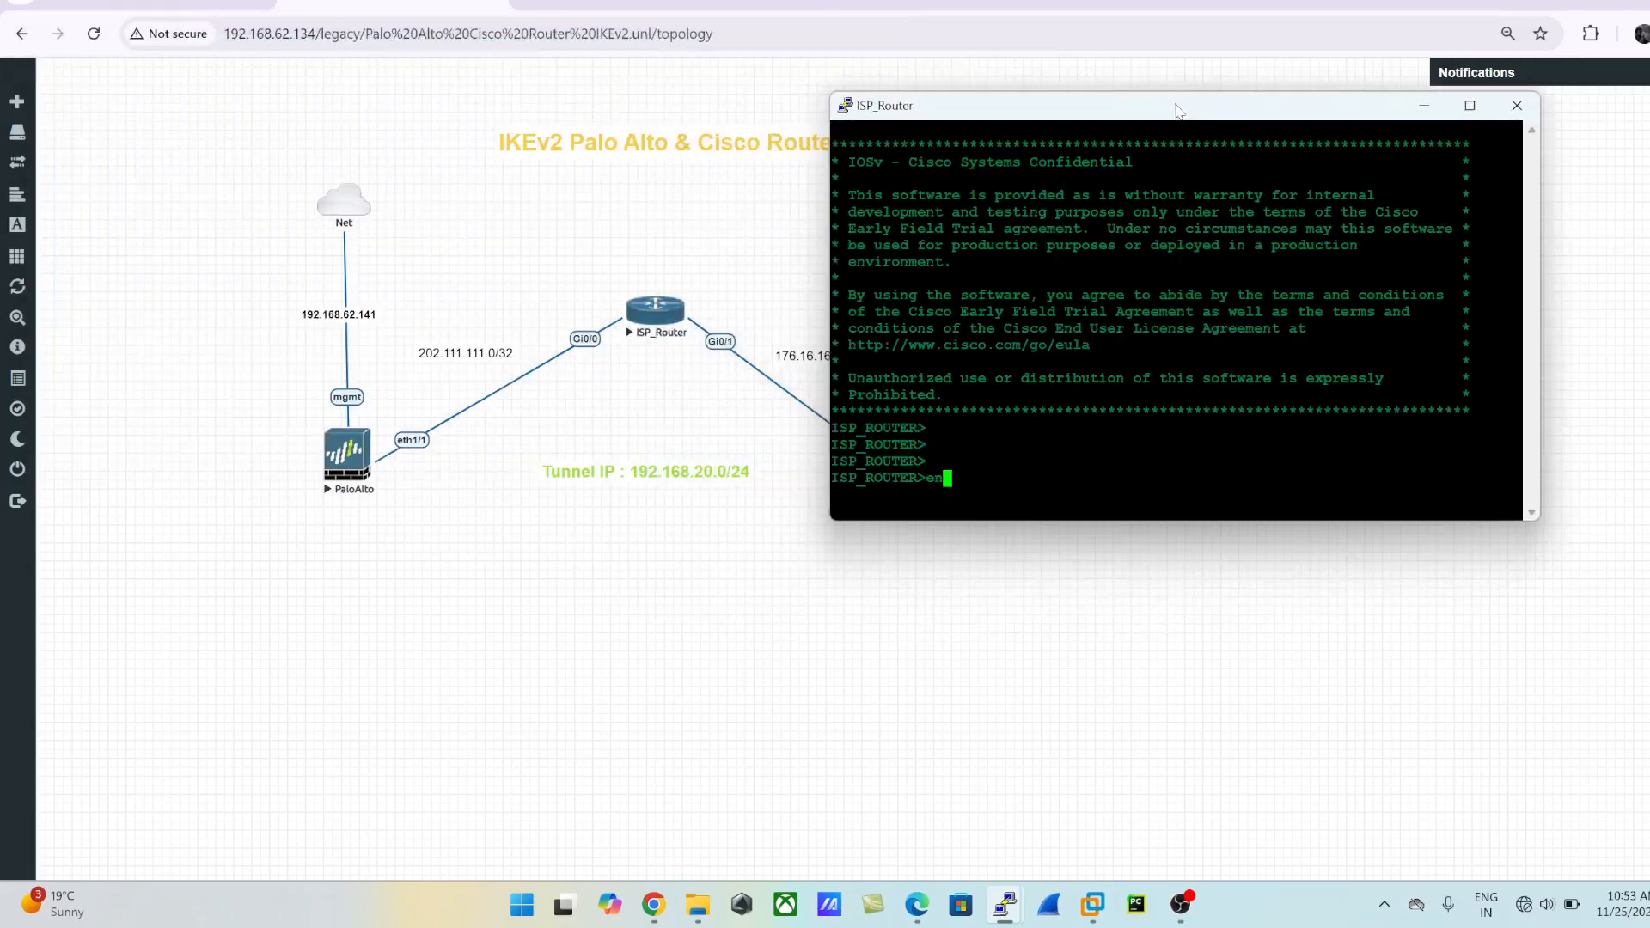
{"action": "key", "text": "Return"}
- Show ISP_Router's interface summary with sh ip int br and check the addresses of GigabitEthernet0/0 and GigabitEthernet0/1
{"action": "type", "text": "sh ip int br"}
{"action": "key", "text": "Return"}
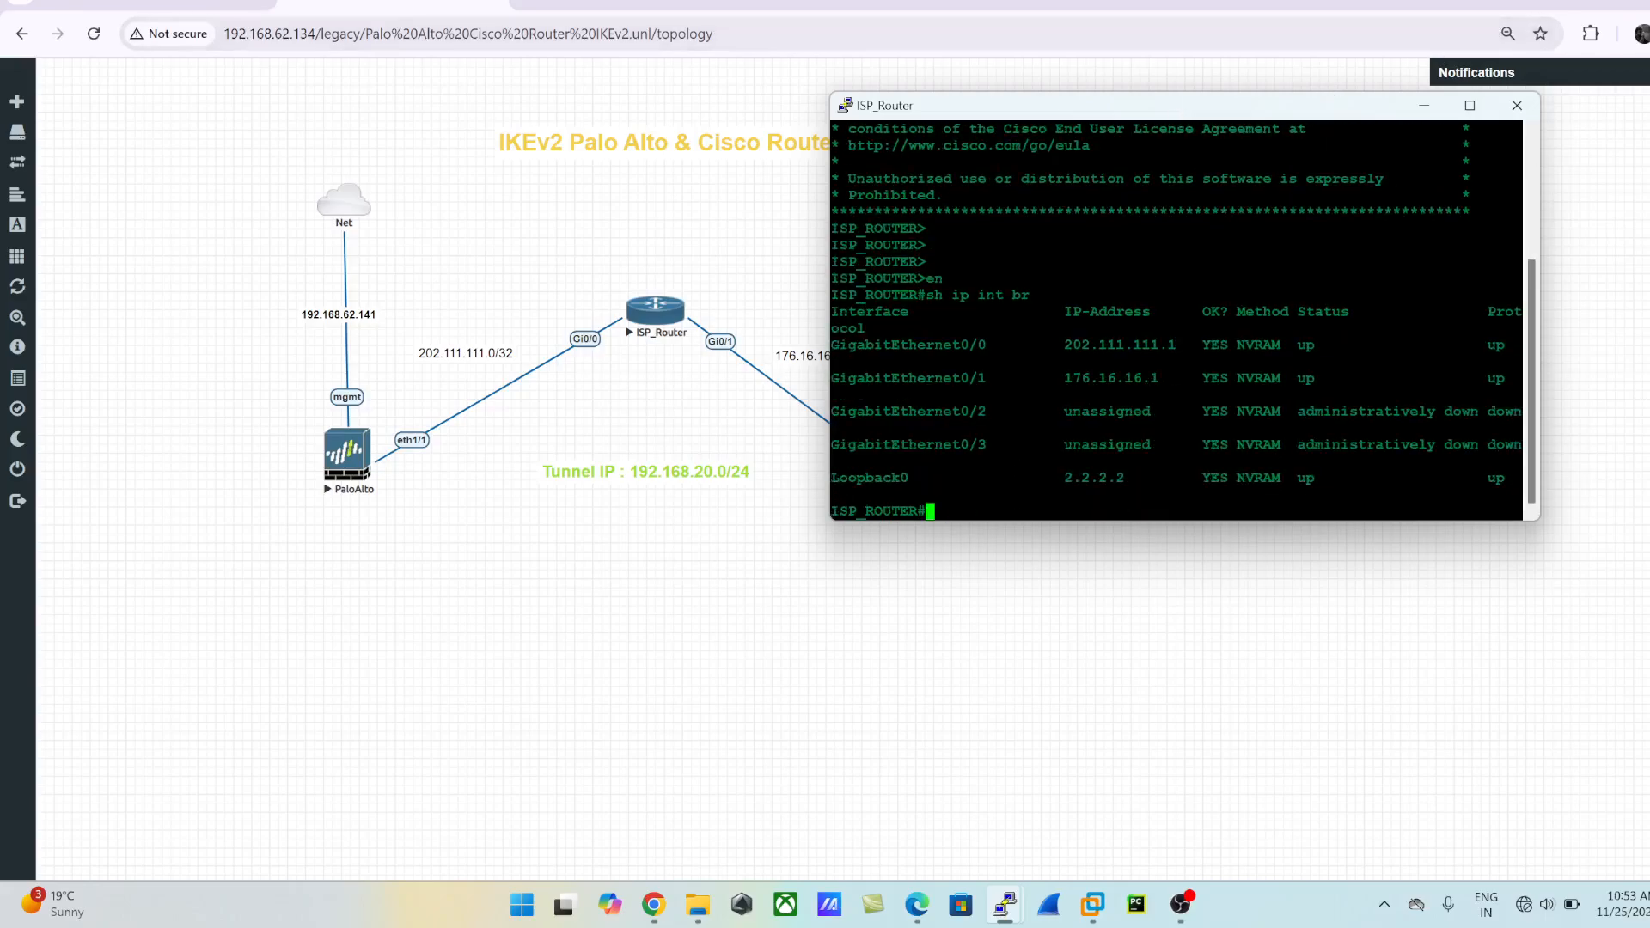
{"action": "left_click_drag", "start_coordinate": [1055, 345], "coordinate": [1256, 344]}
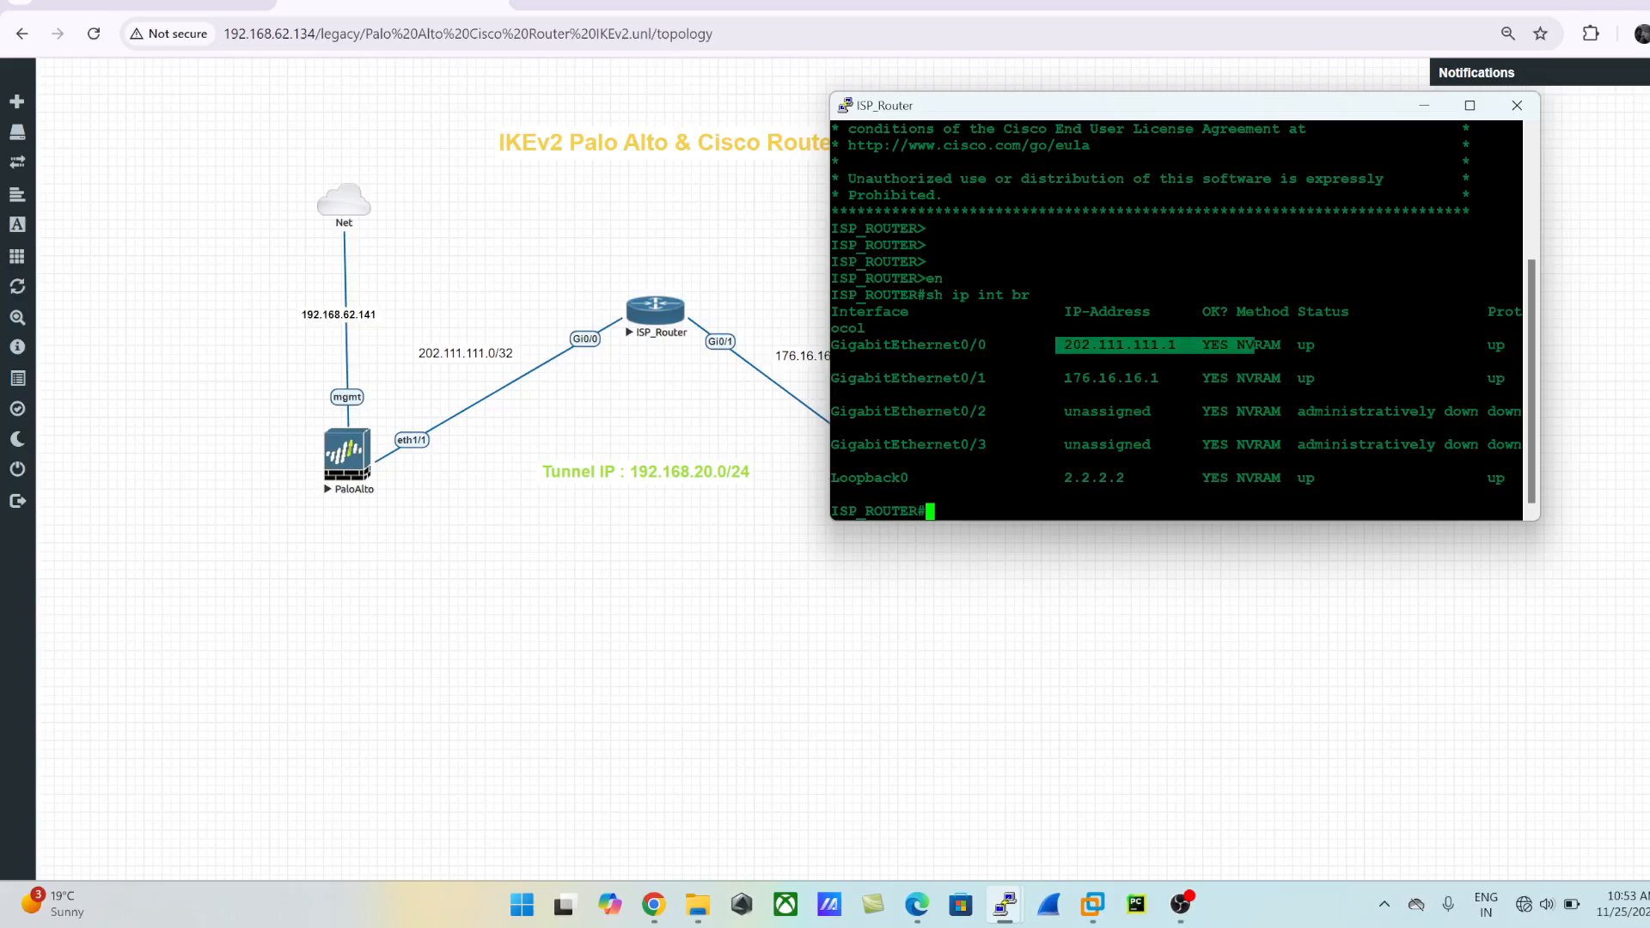
{"action": "left_click_drag", "start_coordinate": [1056, 378], "coordinate": [1219, 379]}
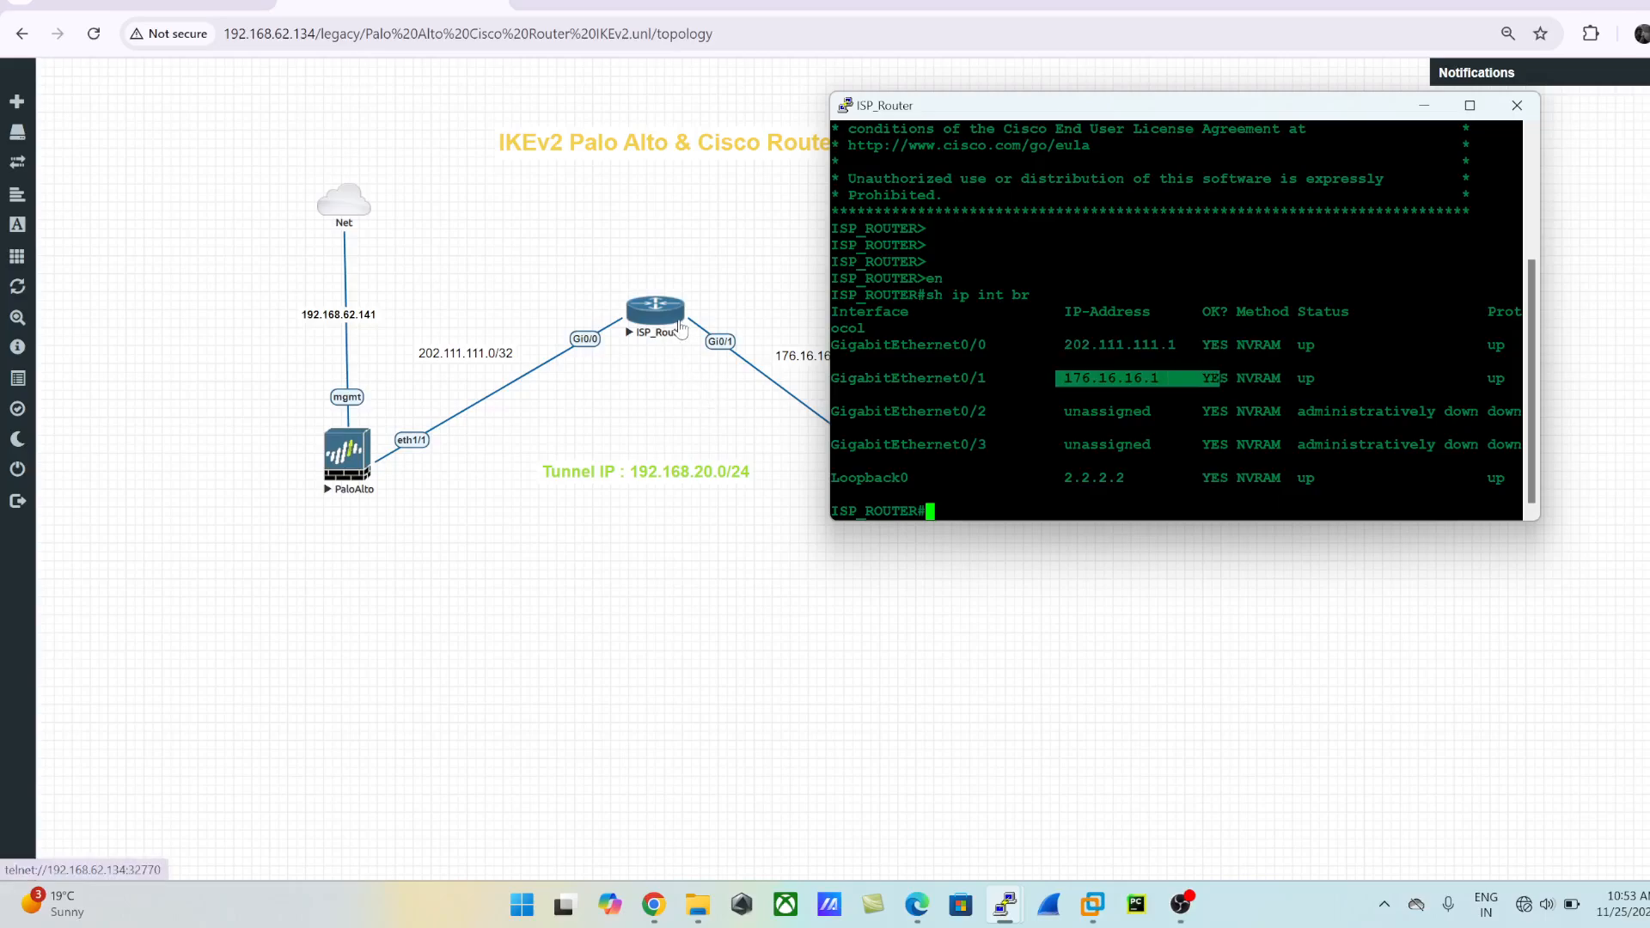
{"action": "left_click", "coordinate": [1058, 439]}
{"action": "left_click_drag", "start_coordinate": [1161, 346], "coordinate": [1166, 378]}
{"action": "left_click", "coordinate": [1166, 379]}
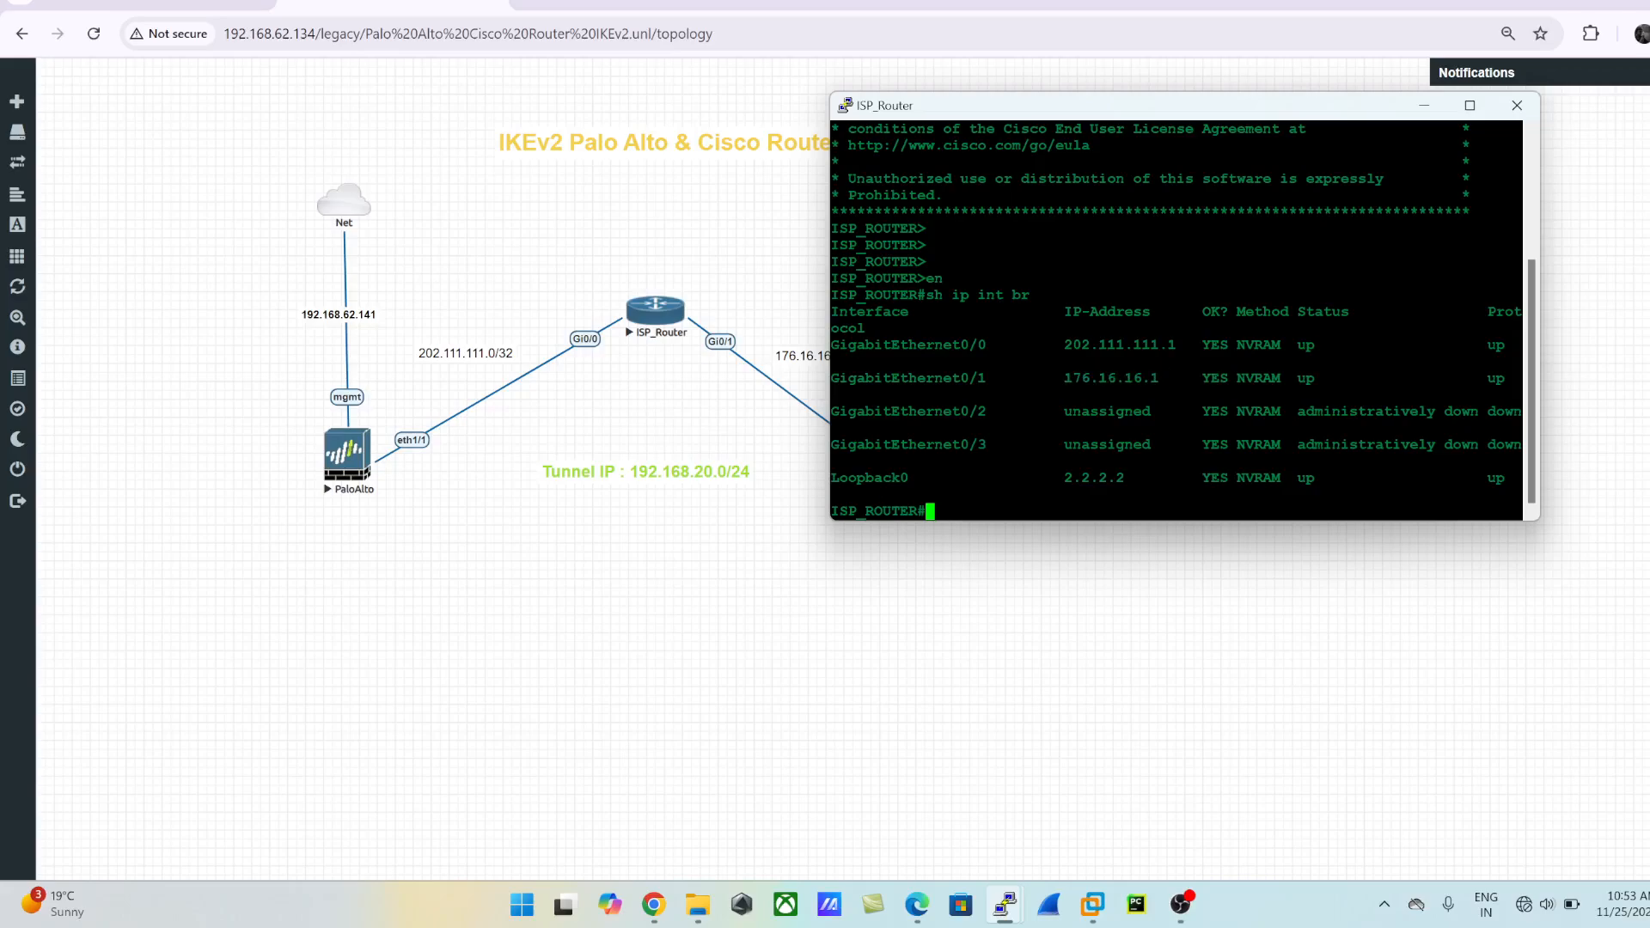
- List the routing processes running on ISP_Router with sh ip protocols summary
{"action": "type", "text": "sh i p rpo"}
{"action": "key", "text": "Tab"}
{"action": "key", "text": "BackSpace"}
{"action": "key", "text": "BackSpace"}
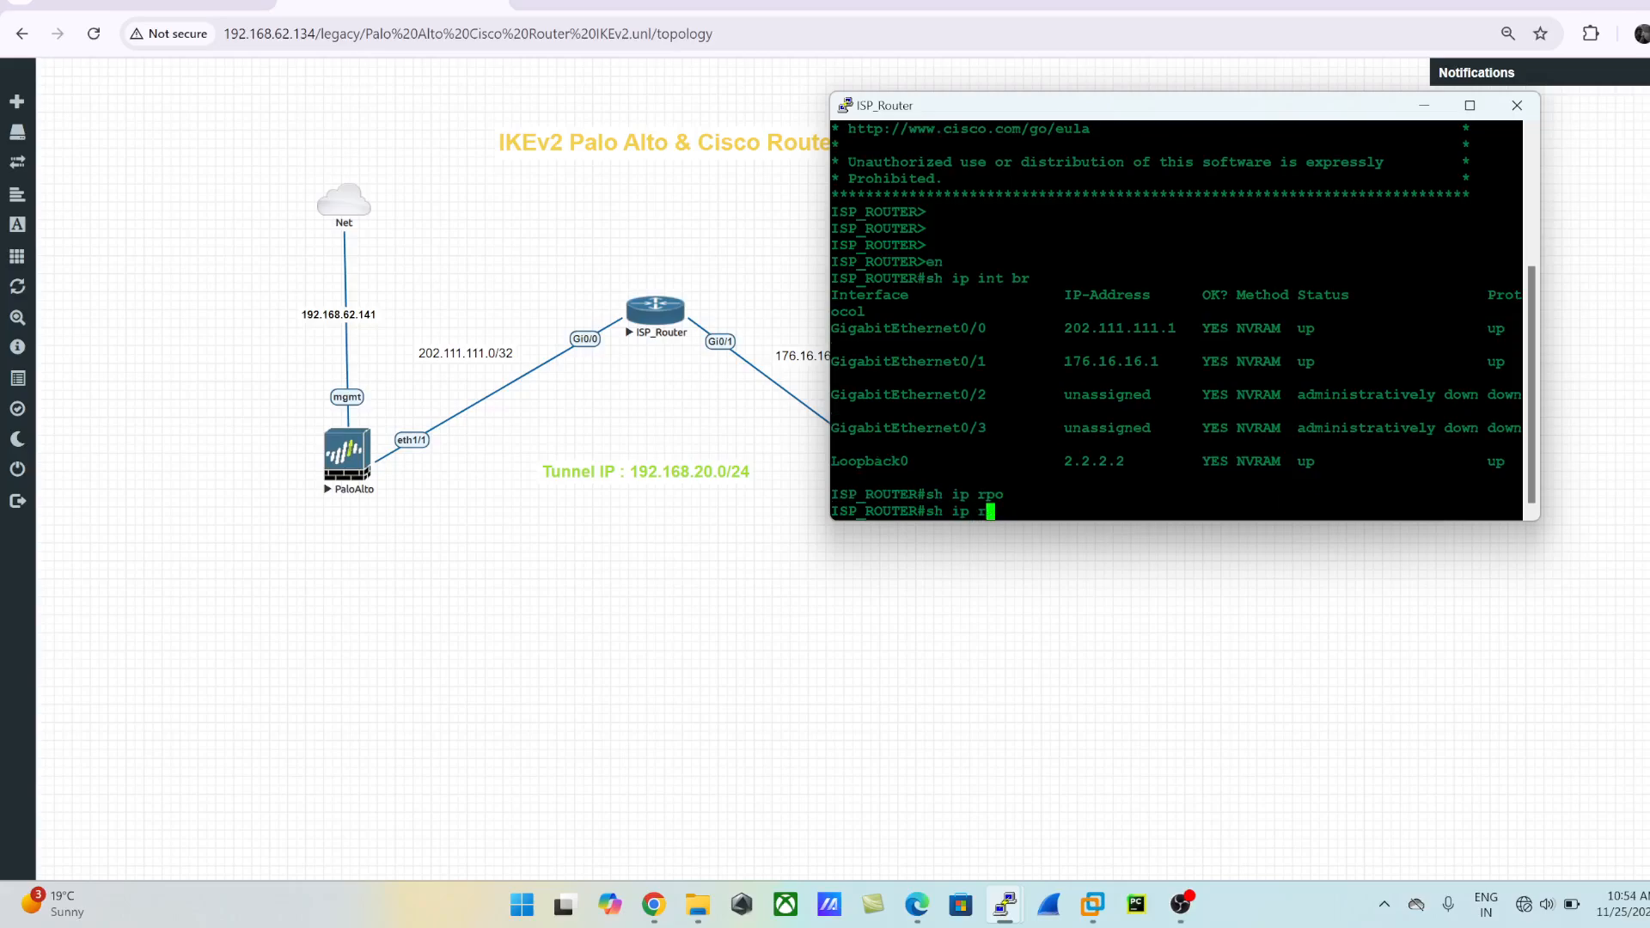
{"action": "type", "text": "o"}
{"action": "key", "text": "Tab"}
{"action": "key", "text": "BackSpace"}
{"action": "key", "text": "BackSpace"}
{"action": "key", "text": "BackSpace"}
{"action": "key", "text": "BackSpace"}
{"action": "key", "text": "BackSpace"}
{"action": "key", "text": "BackSpace"}
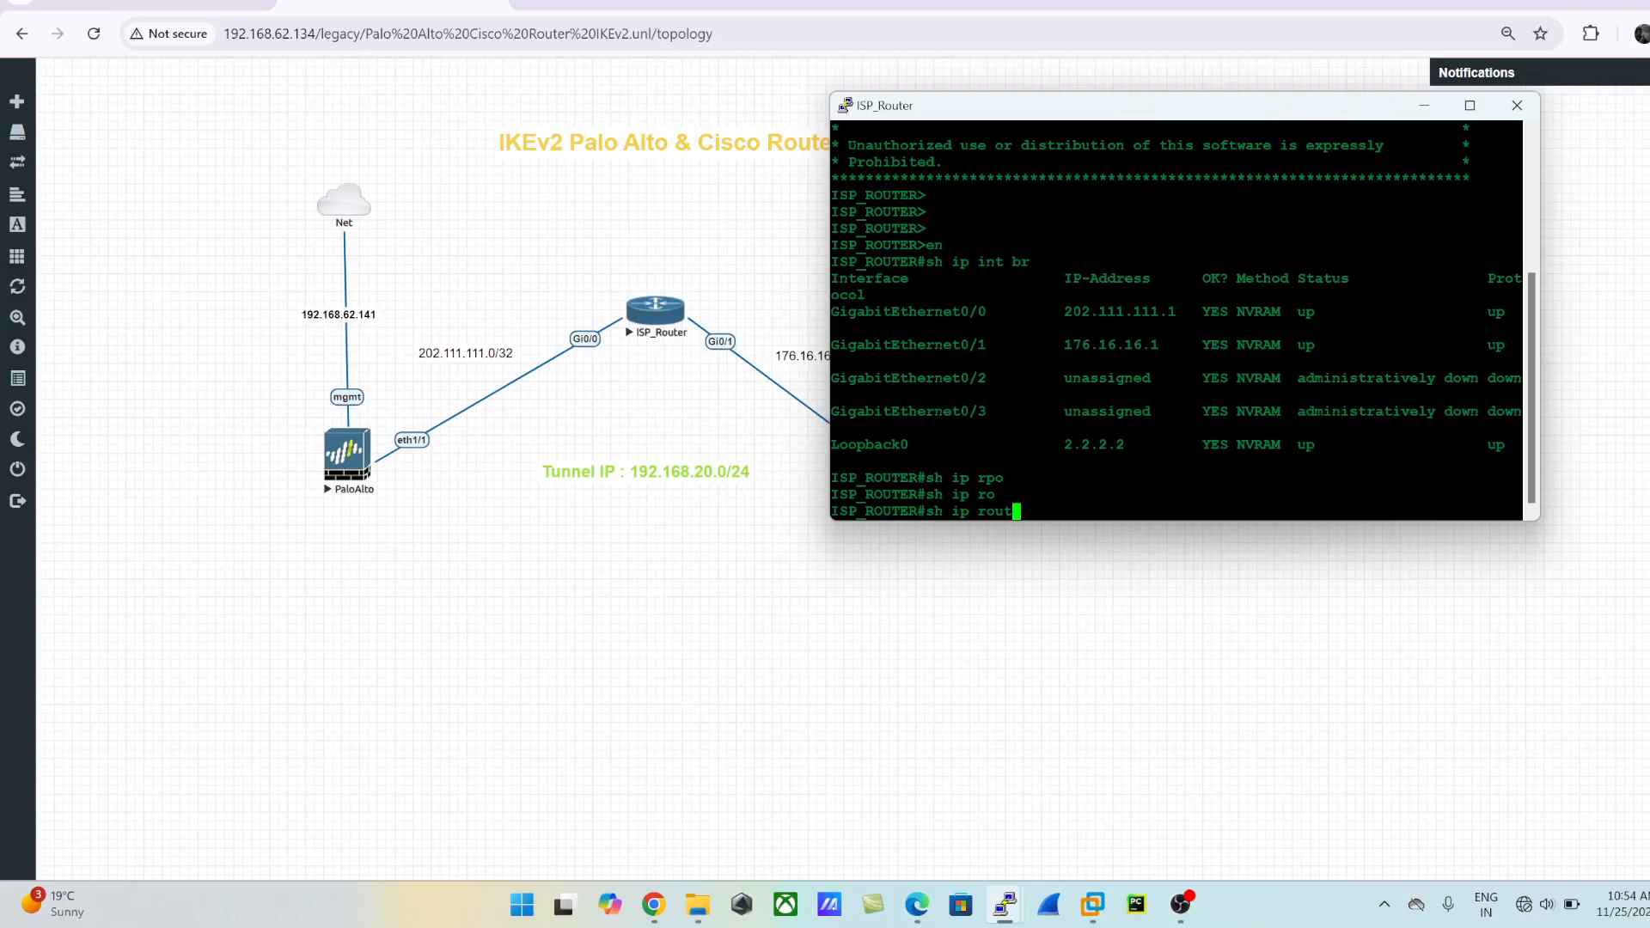
{"action": "type", "text": "pro"}
{"action": "key", "text": "Tab"}
{"action": "type", "text": "su"}
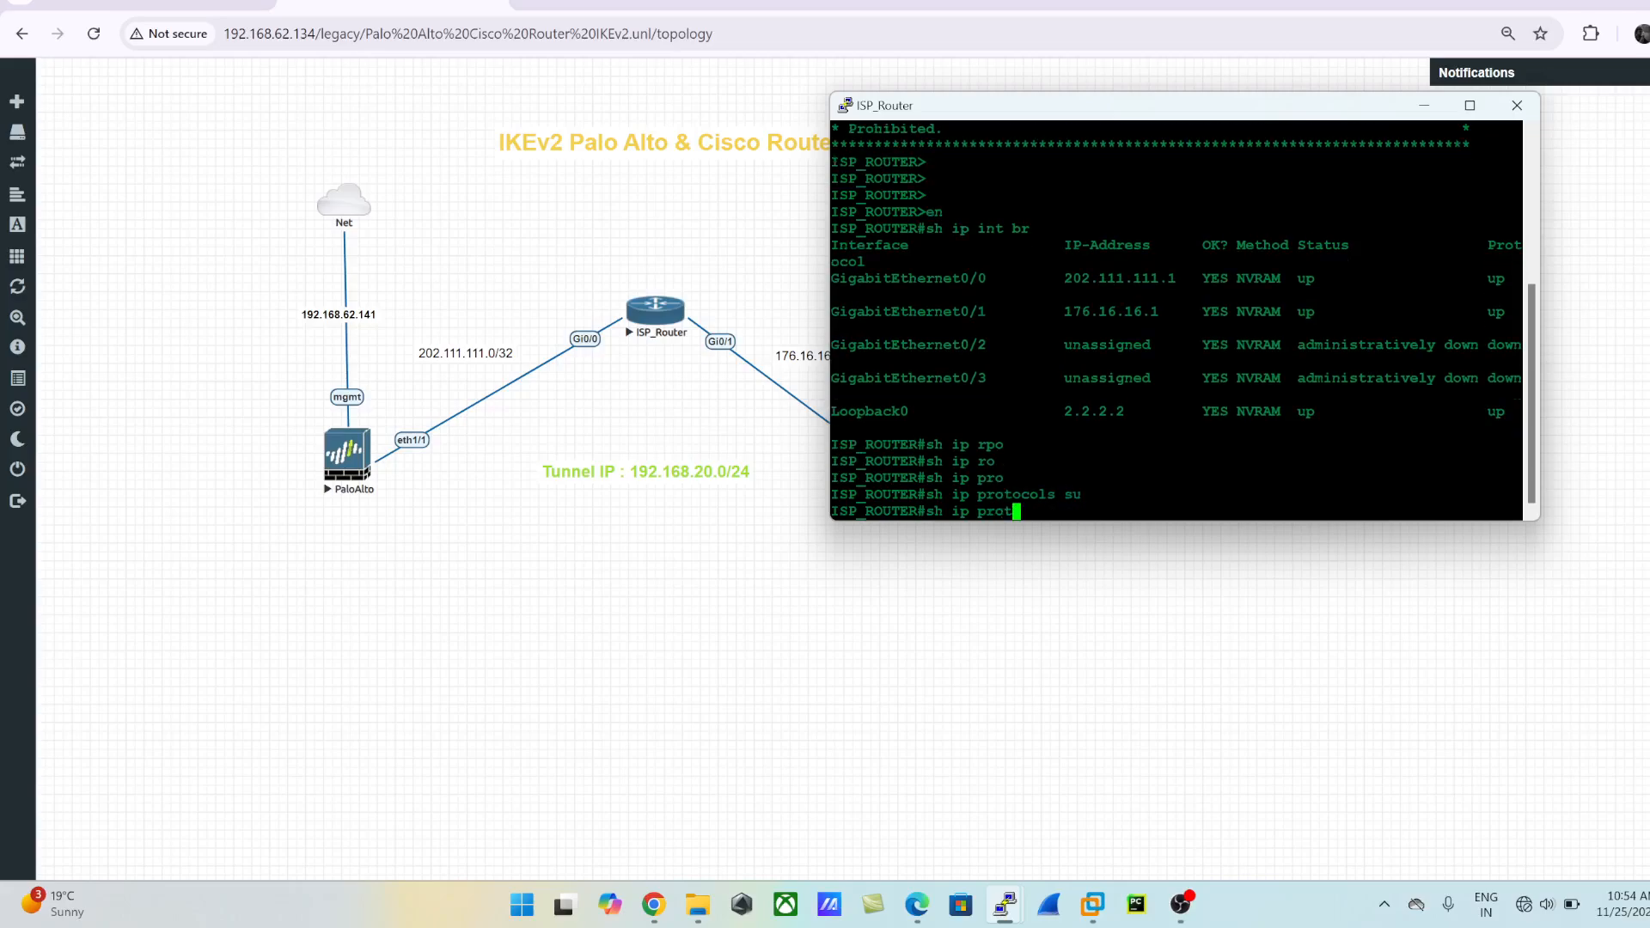
{"action": "key", "text": "Tab"}
{"action": "key", "text": "Return"}
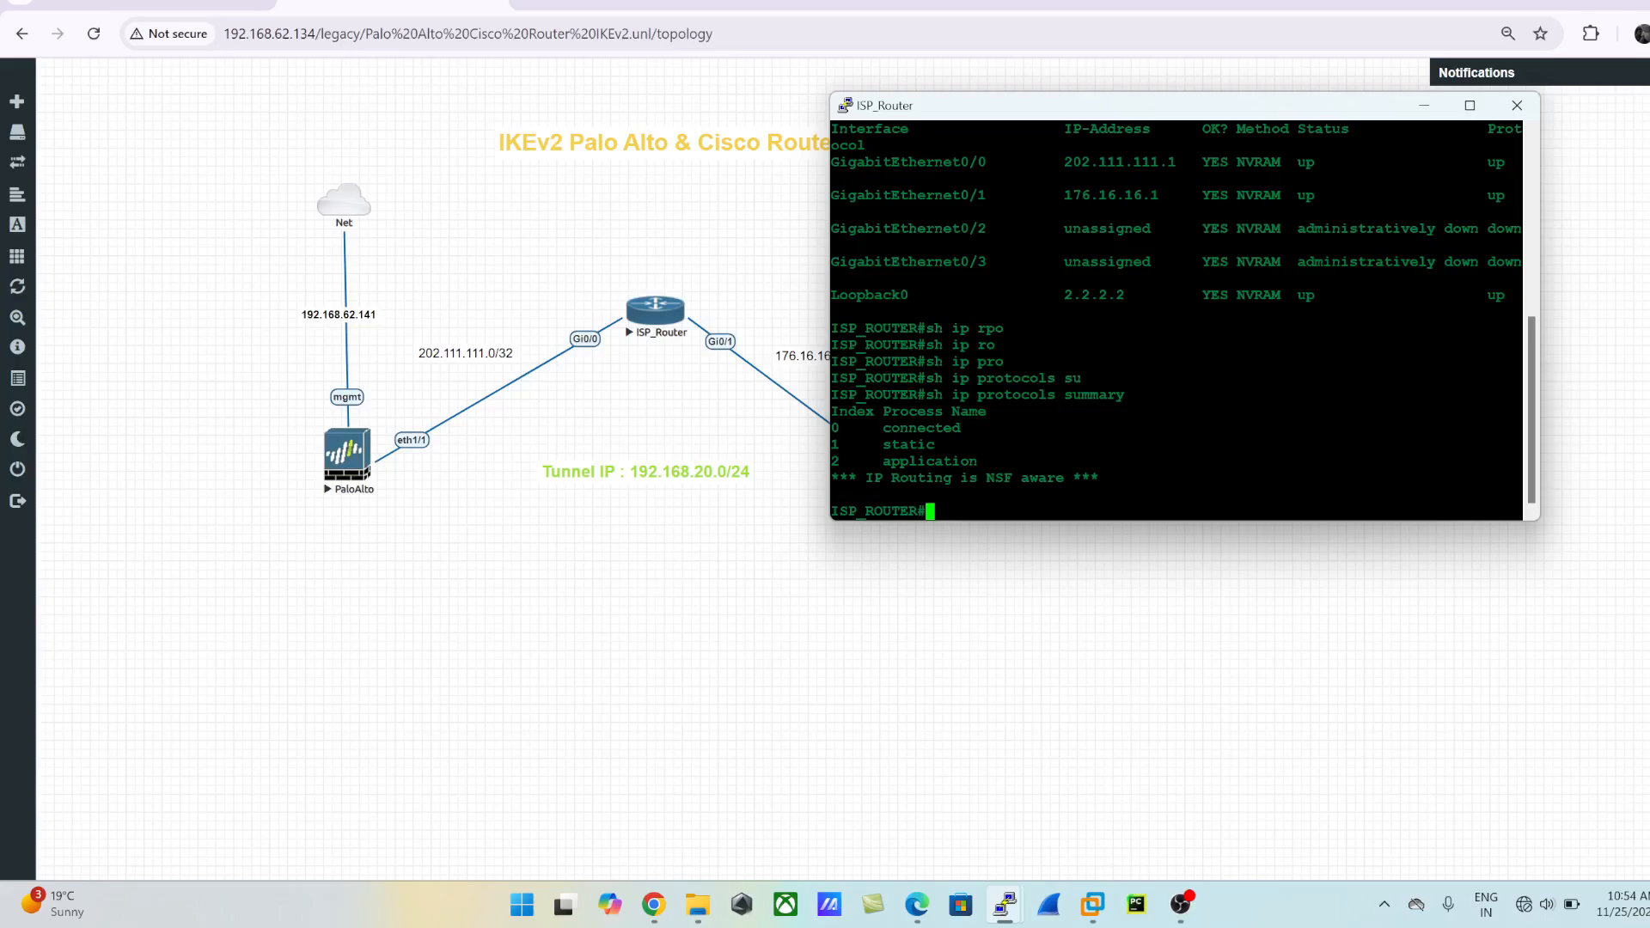
- Show ISP_Router's IP routing table with sh ip route and compare its routes with the topology
{"action": "type", "text": "sh ip route"}
{"action": "key", "text": "Return"}
{"action": "key", "text": "Return"}
{"action": "key", "text": "Return"}
{"action": "key", "text": "Return"}
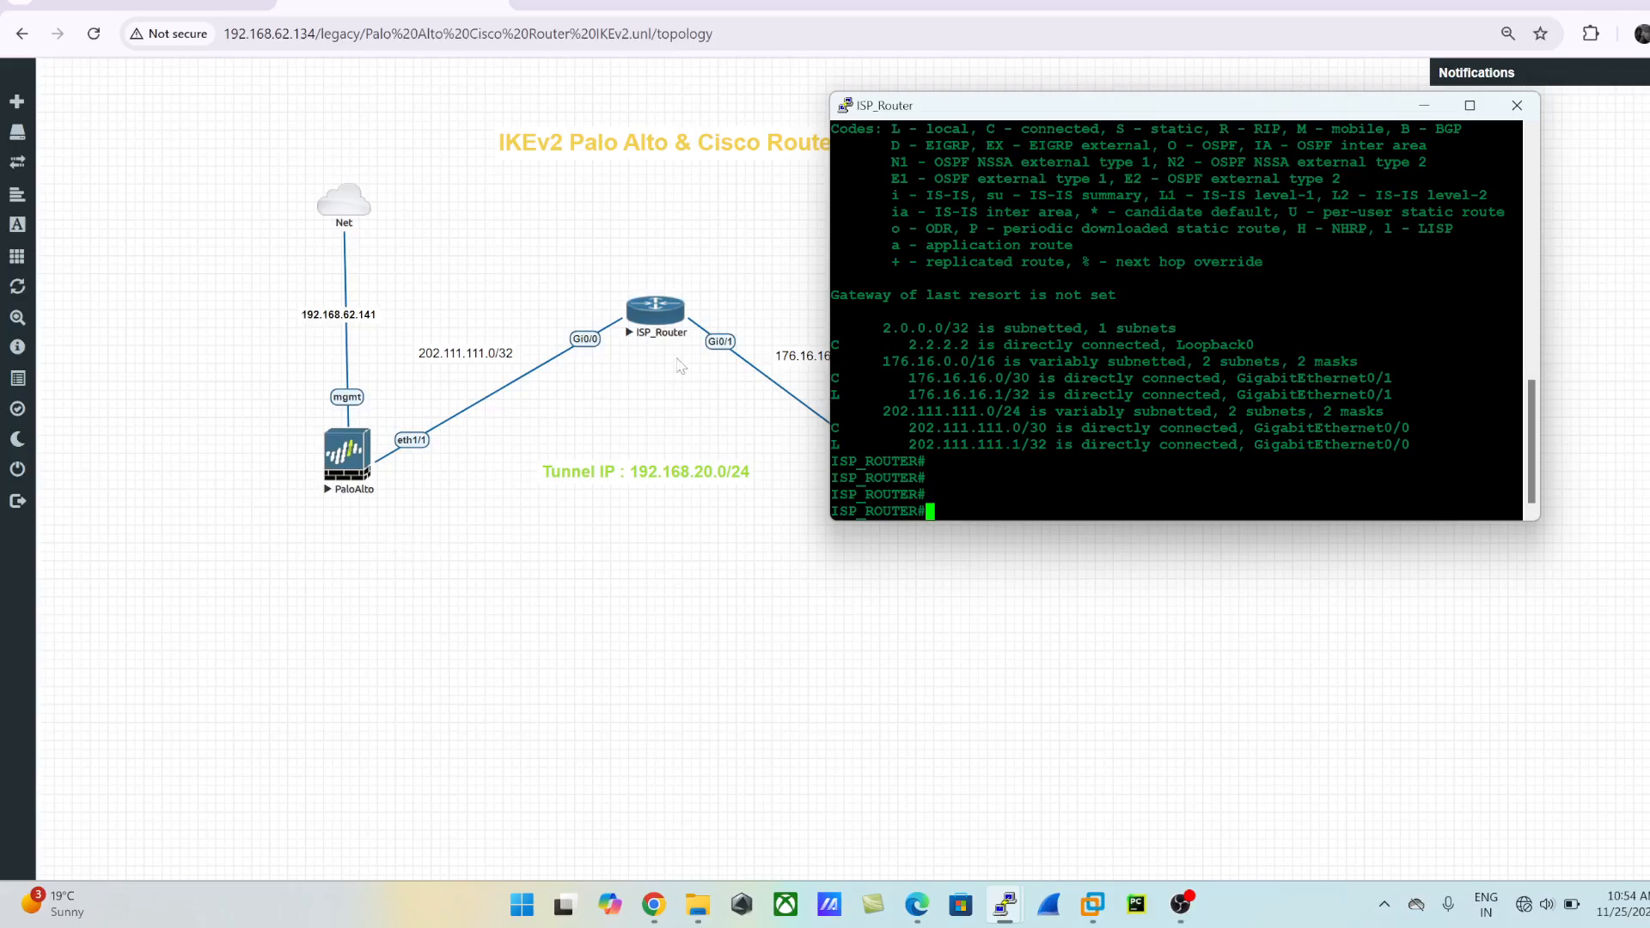
{"action": "left_click", "coordinate": [454, 503]}
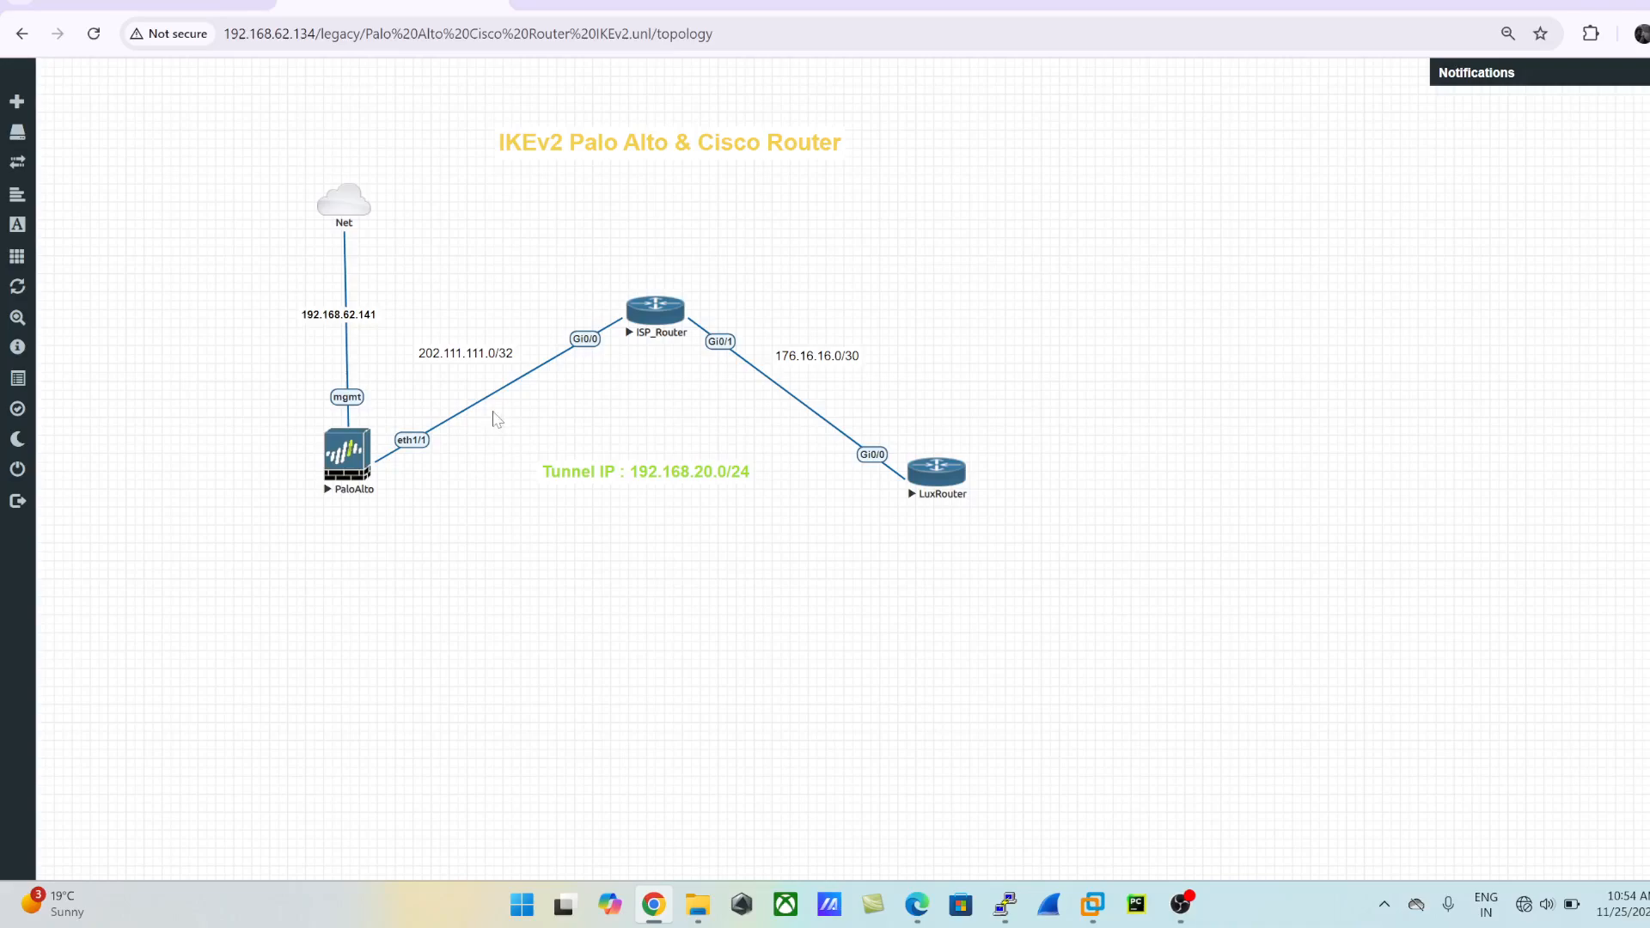
{"action": "key", "text": "alt+Tab"}
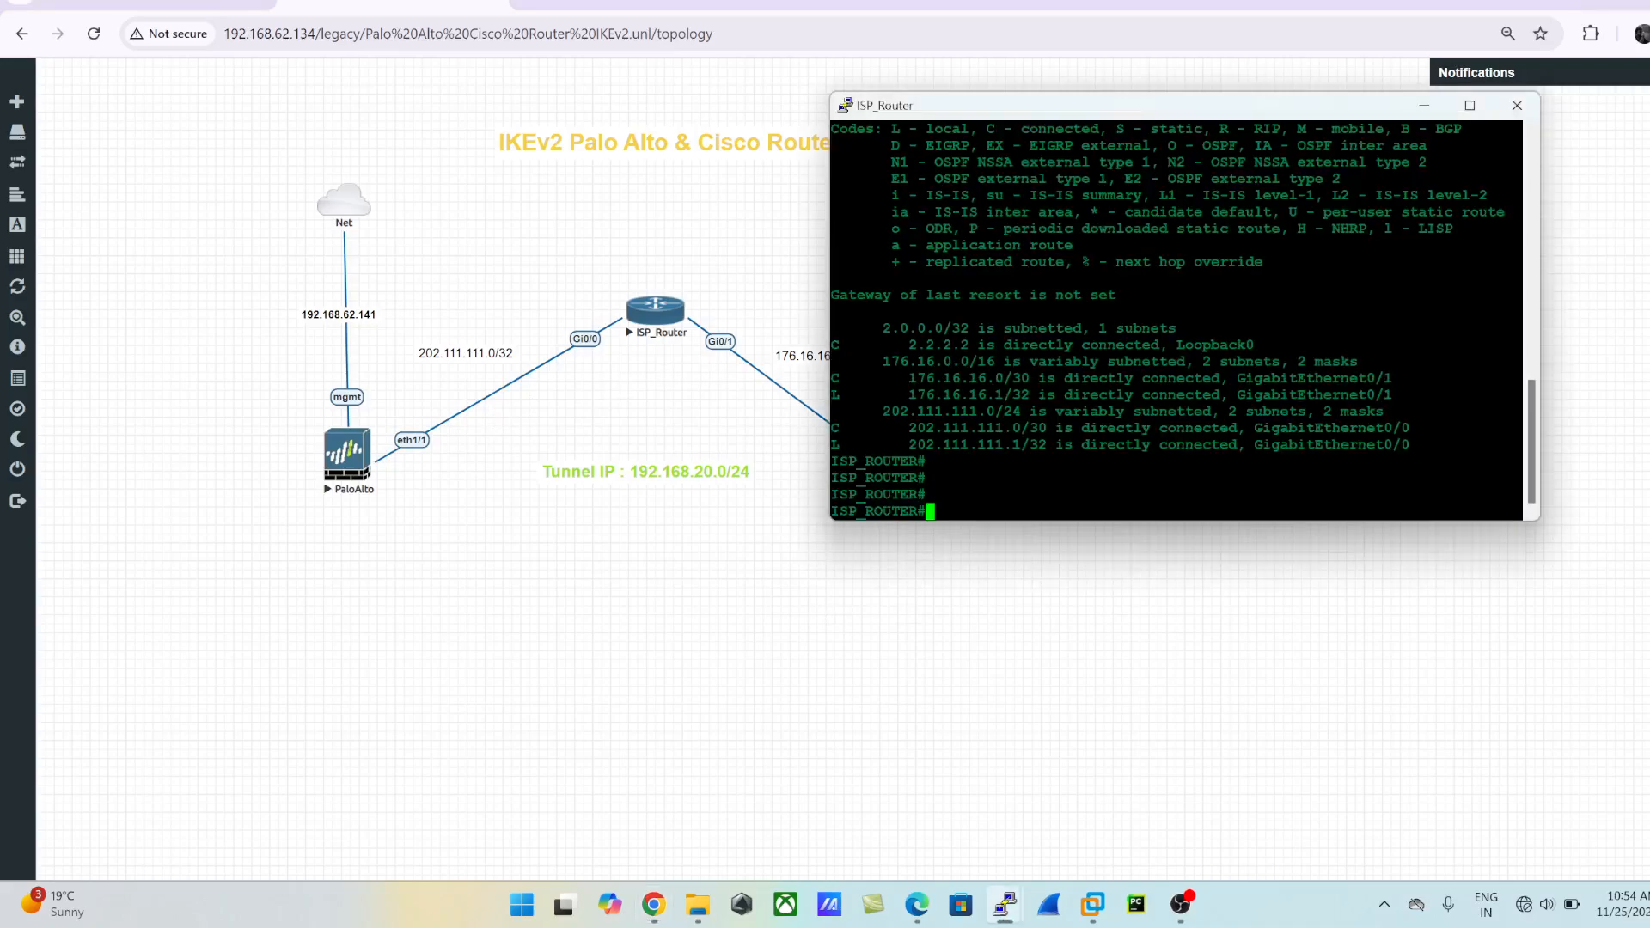
- Minimize the ISP_Router console and open the PaloAlto firewall's console through ultravnc_wrapper, returning to its command prompt
{"action": "left_click", "coordinate": [1424, 106]}
{"action": "left_click", "coordinate": [346, 451]}
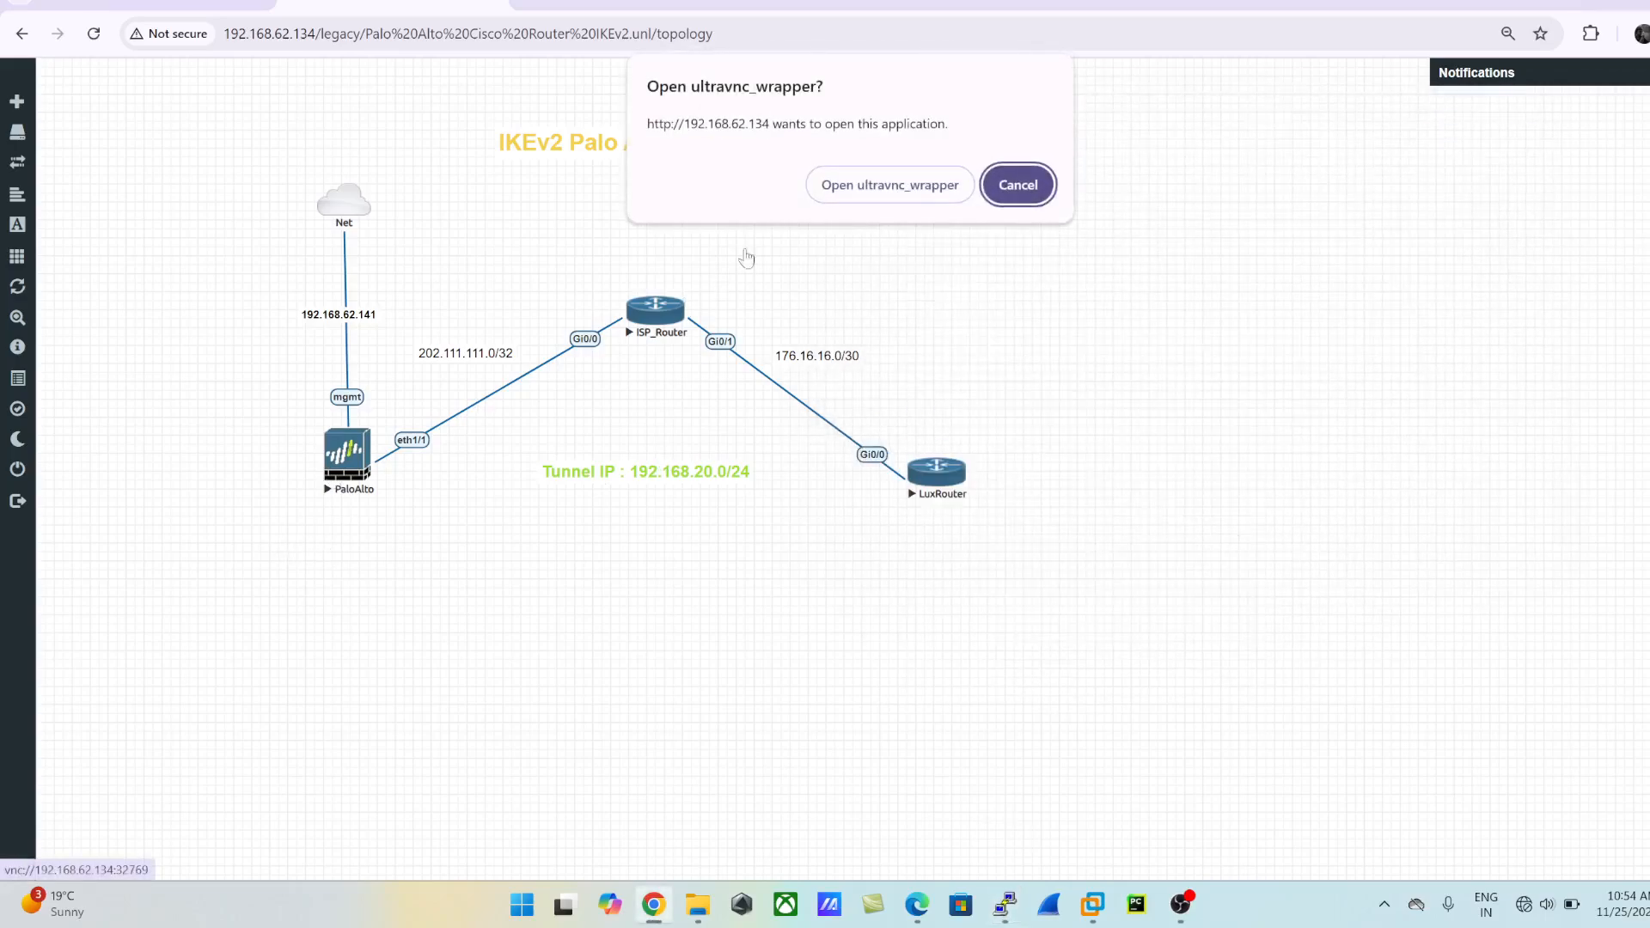
{"action": "left_click", "coordinate": [886, 182]}
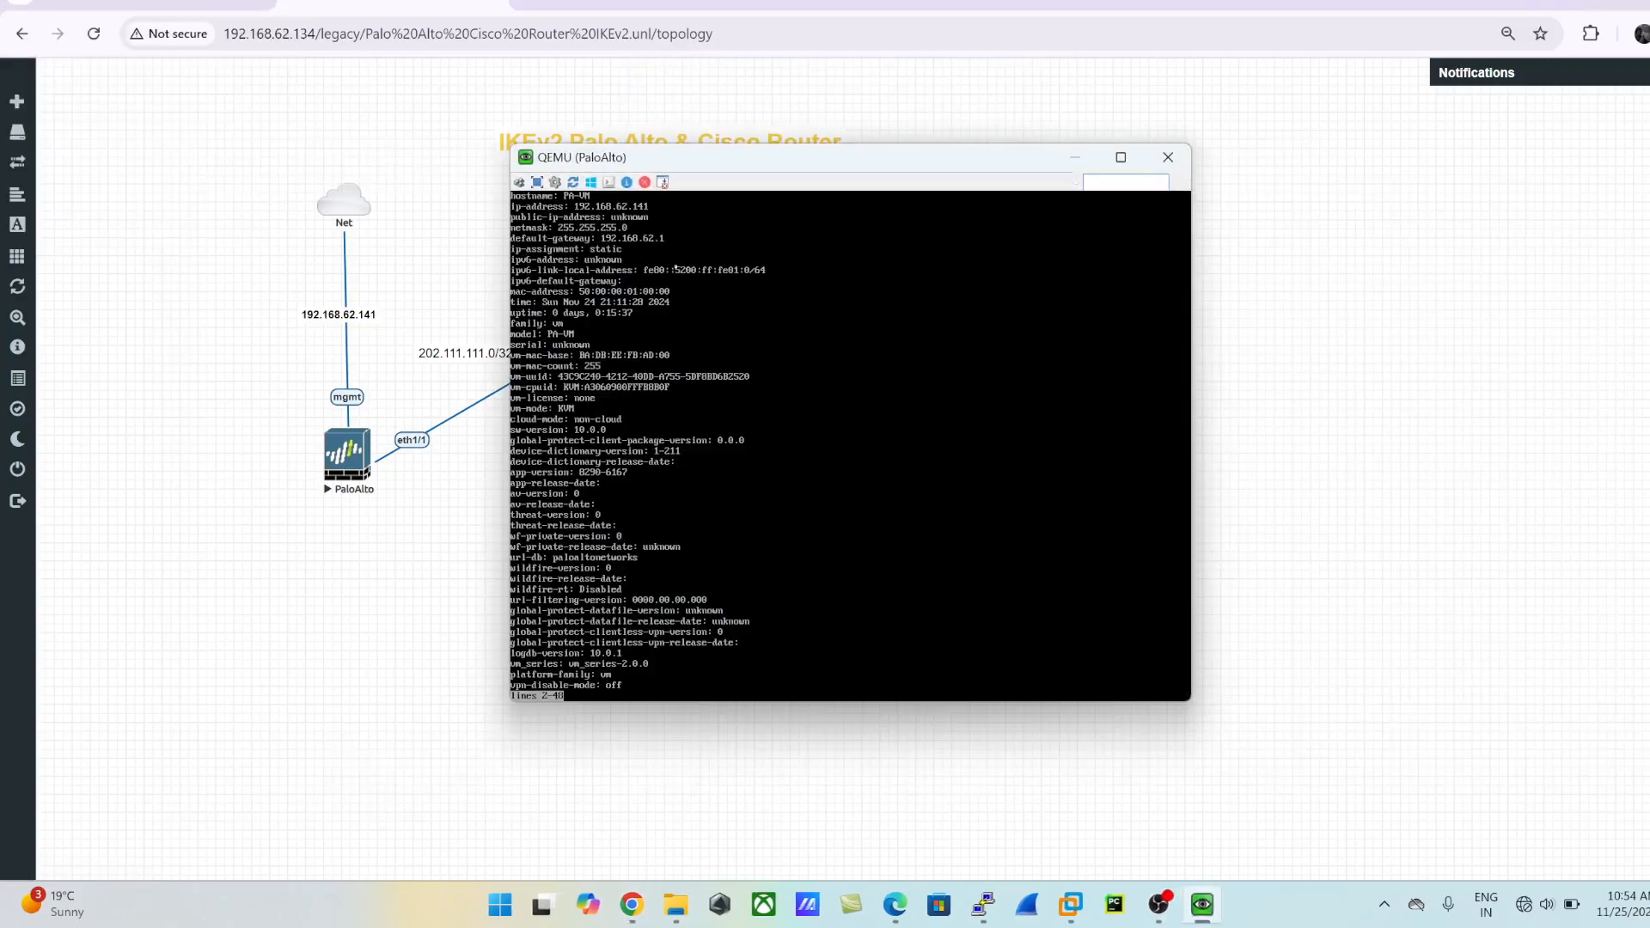
{"action": "key", "text": "Return"}
{"action": "key", "text": "Return"}
{"action": "key", "text": "Return"}
{"action": "key", "text": "Return"}
{"action": "key", "text": "Return"}
{"action": "key", "text": "Return"}
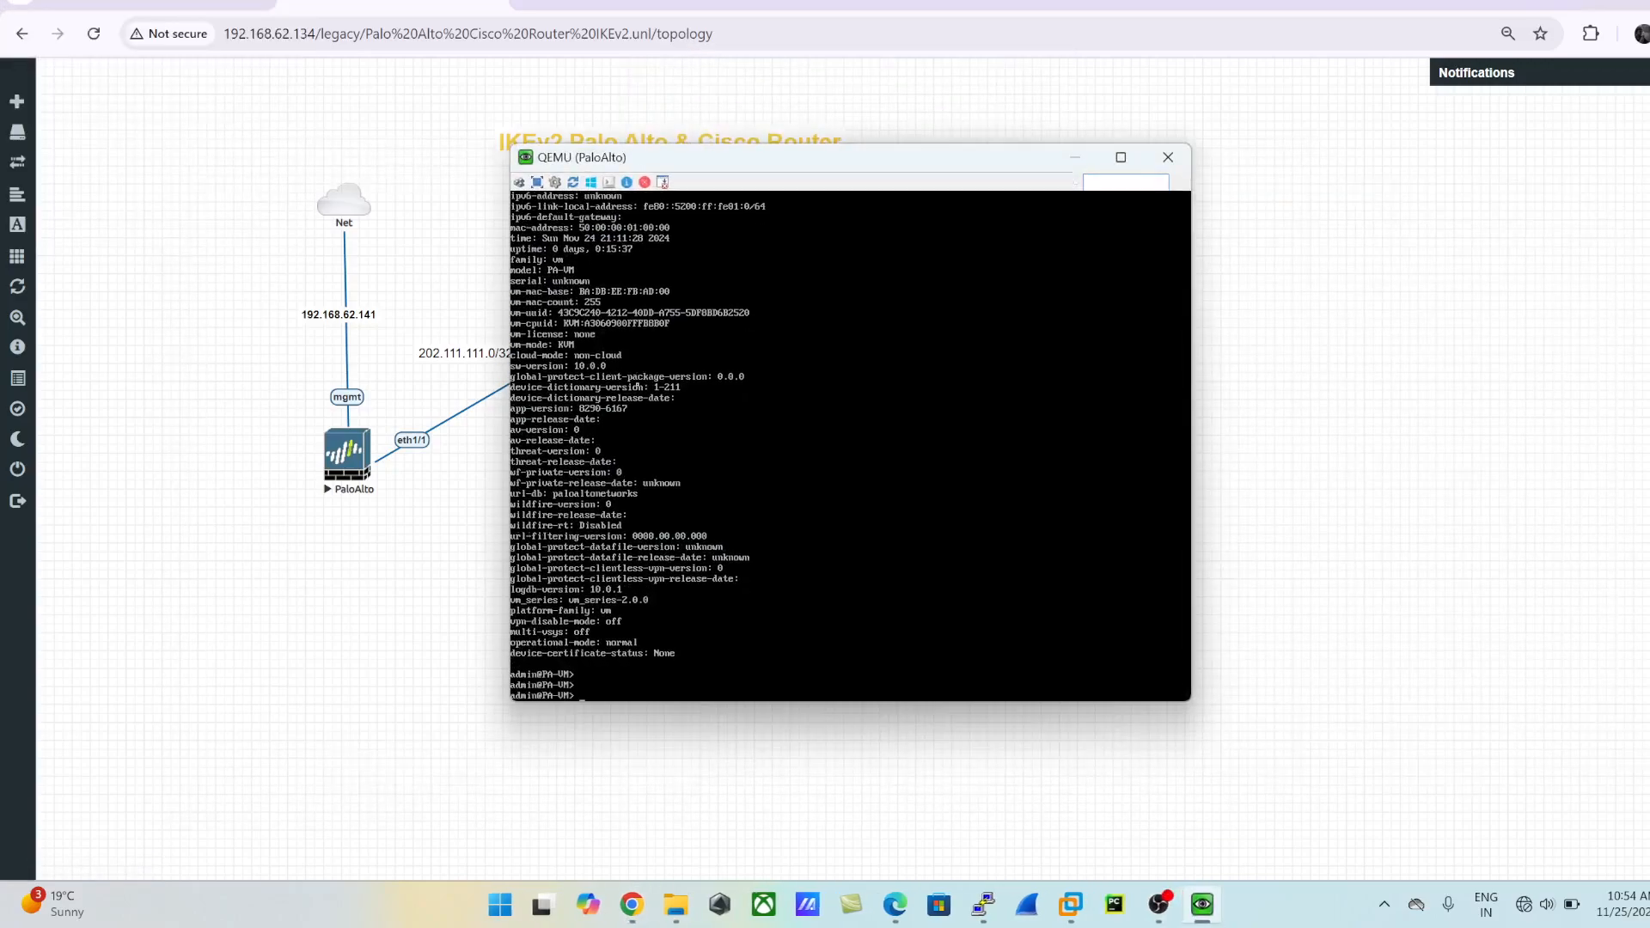
- Display the firewall's full system details with show system info, then leave the output pager
{"action": "type", "text": "show system"}
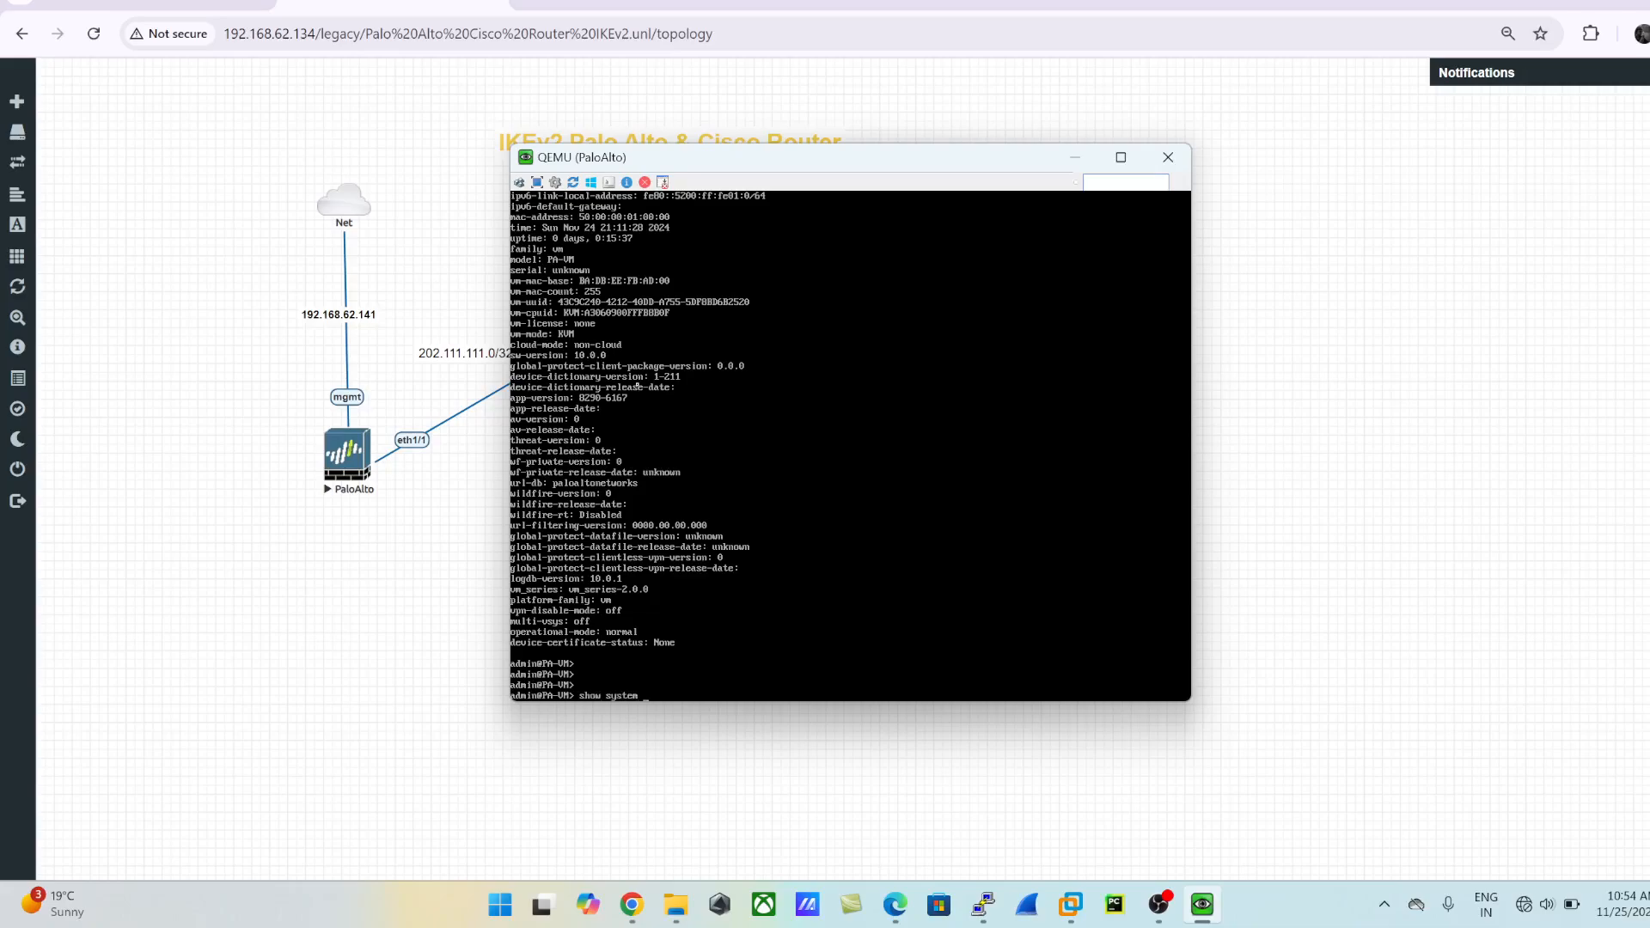
{"action": "type", "text": " info"}
{"action": "key", "text": "Return"}
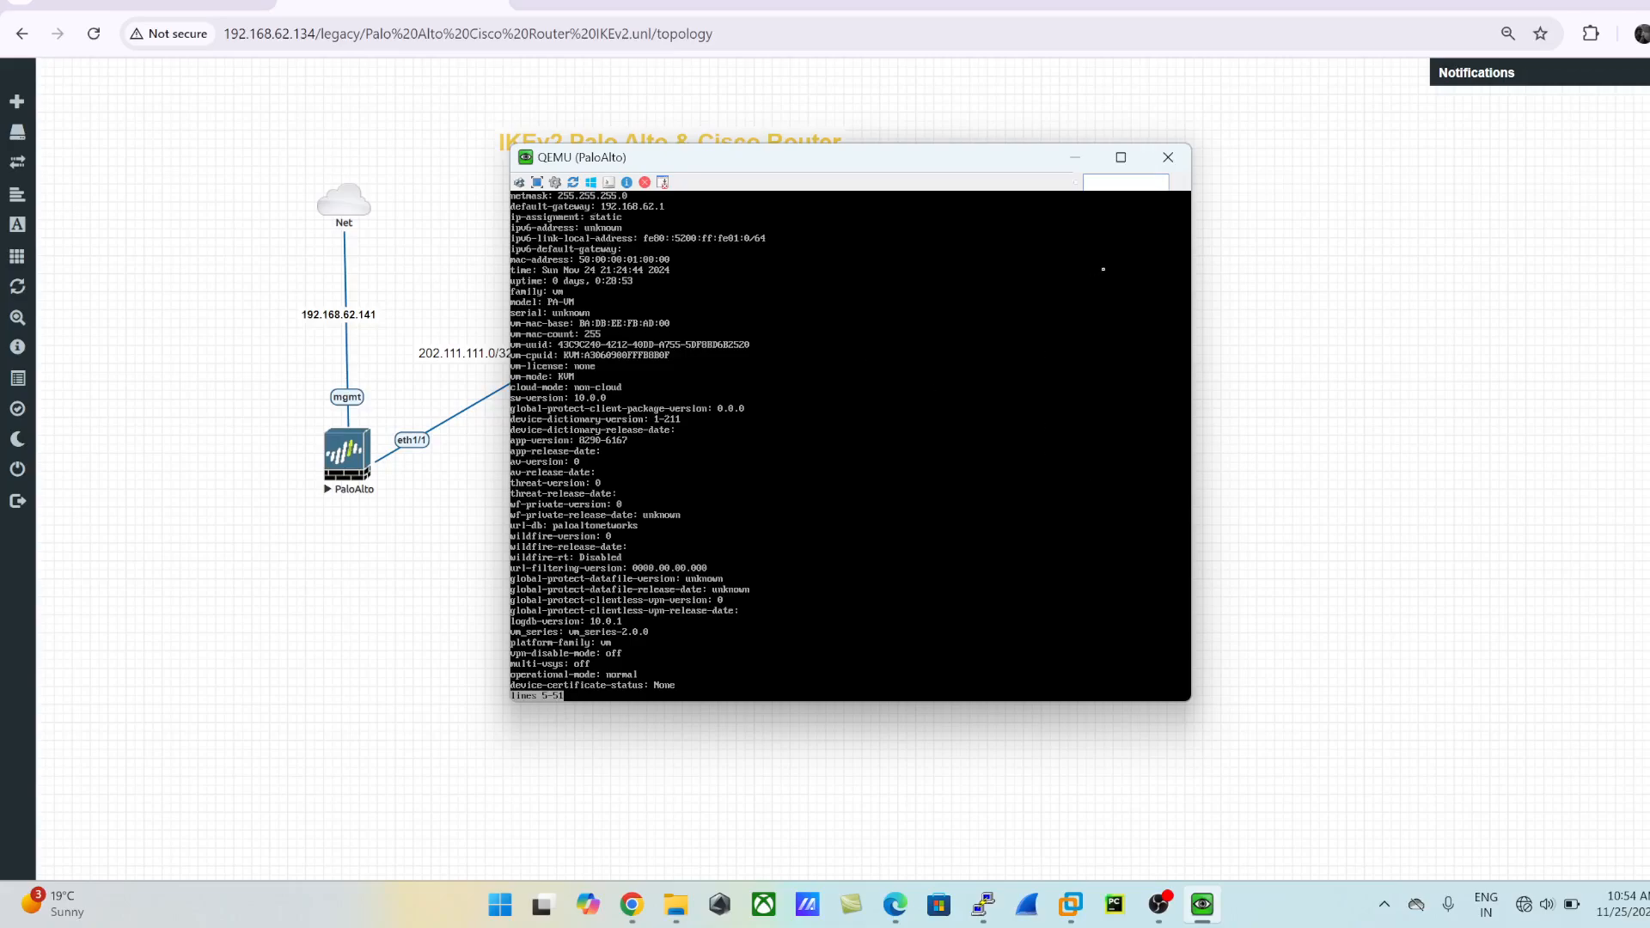
{"action": "key", "text": "q"}
- Filter the firewall's system info with match ip and compare its management address with the topology
{"action": "key", "text": "Return"}
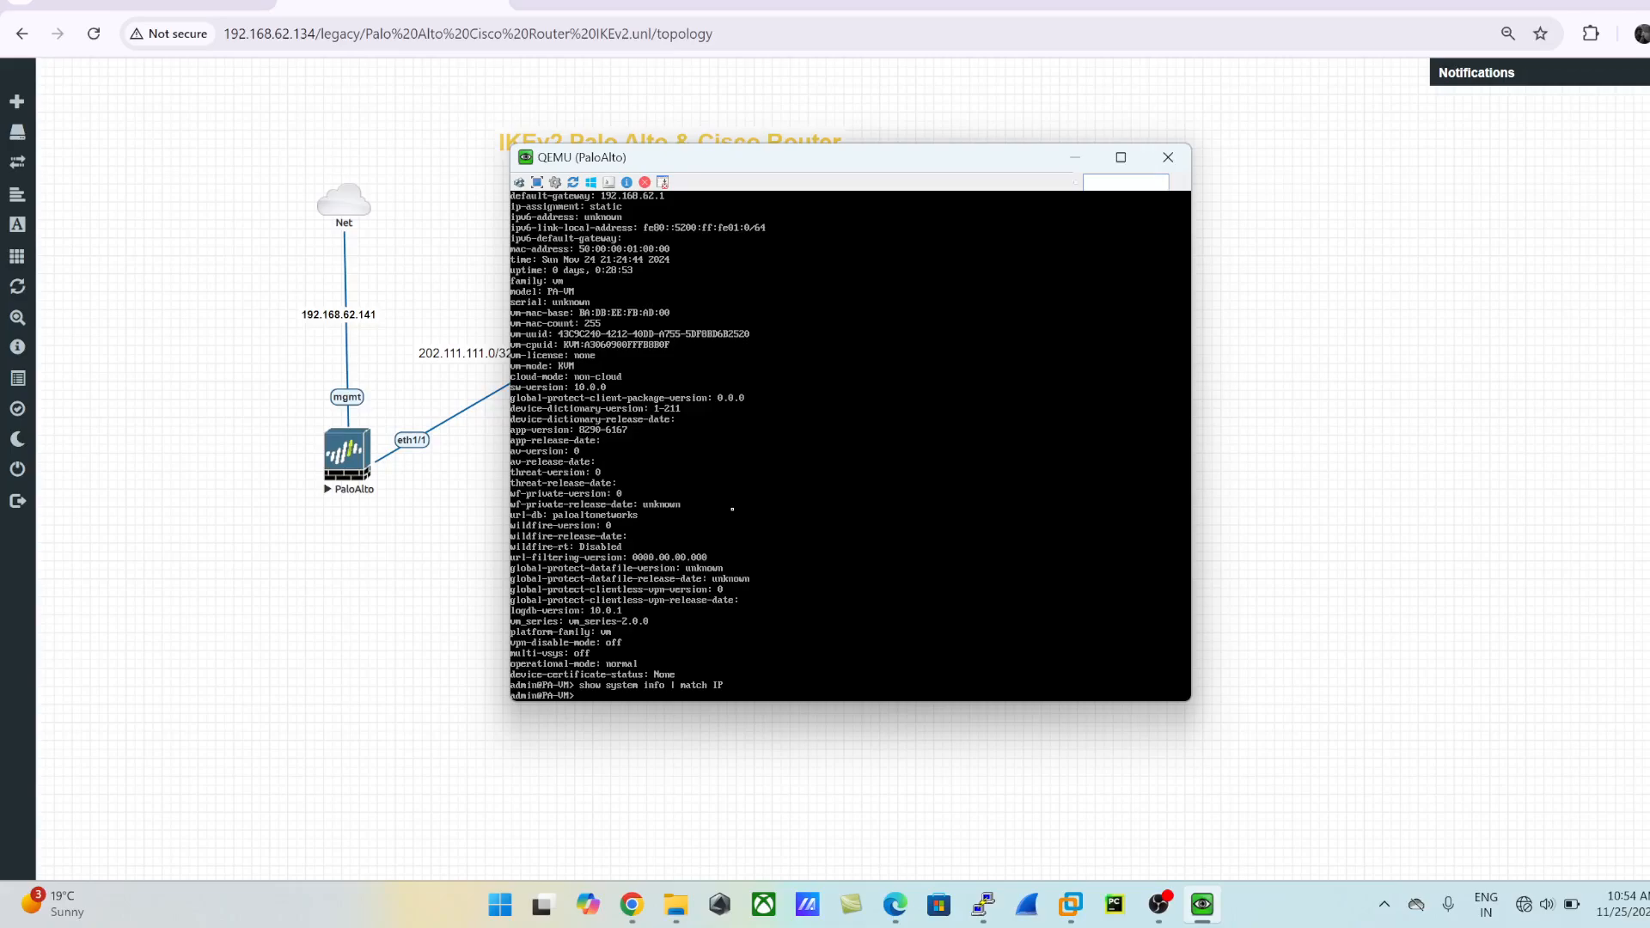
{"action": "key", "text": "Up"}
{"action": "key", "text": "BackSpace"}
{"action": "type", "text": "p"}
{"action": "key", "text": "Return"}
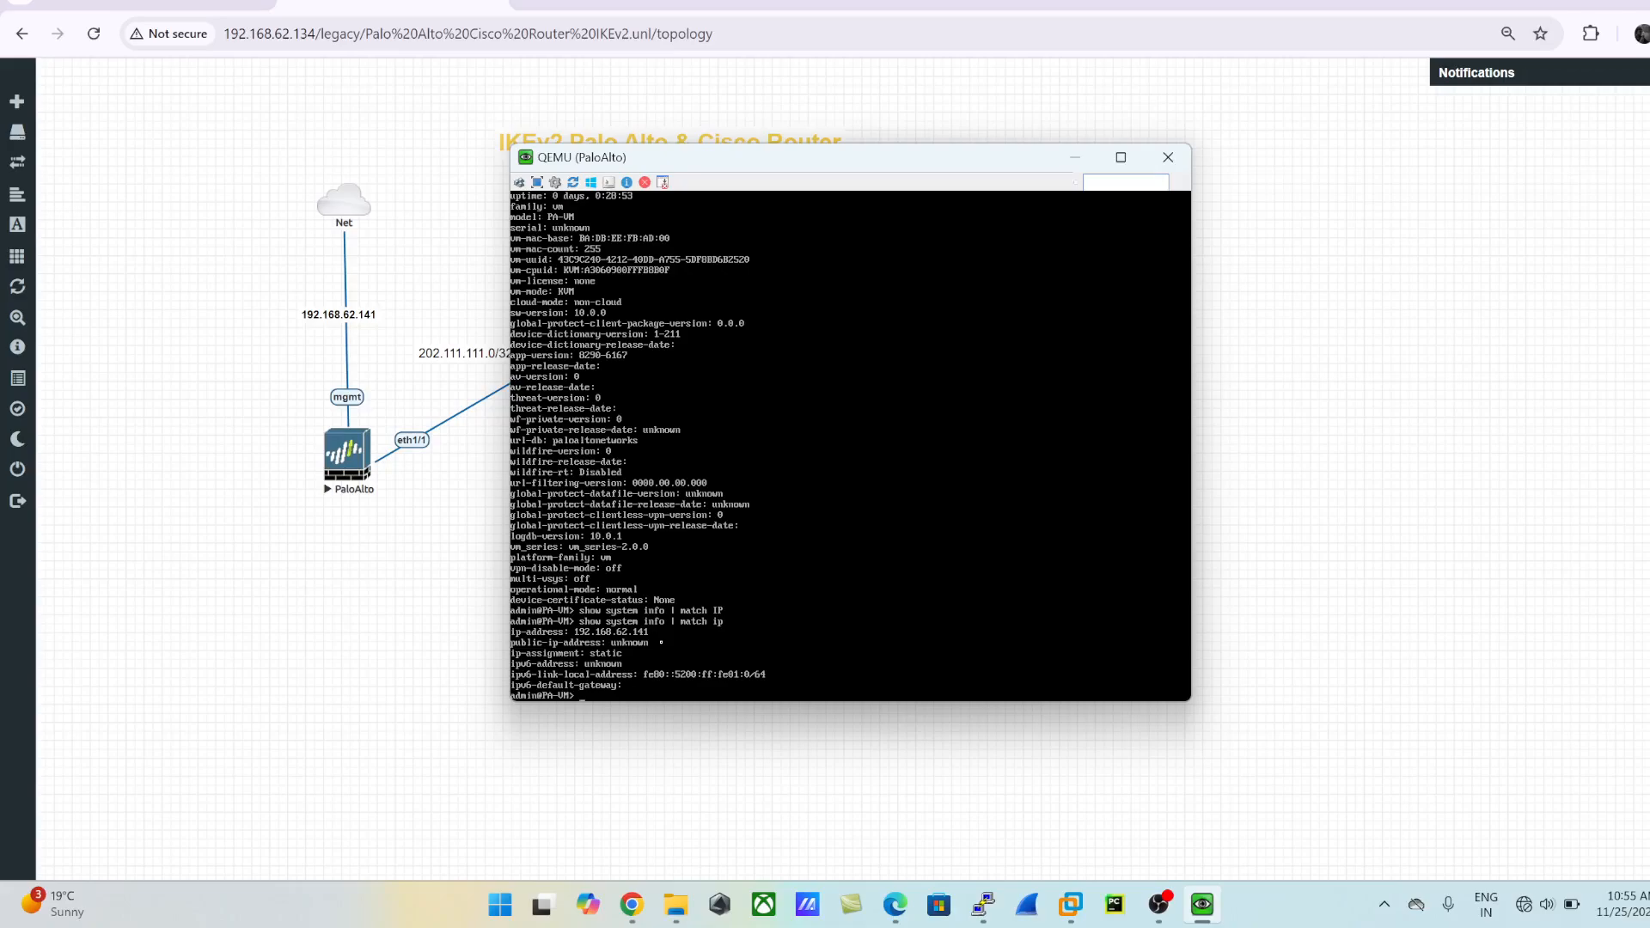
{"action": "left_click", "coordinate": [368, 681]}
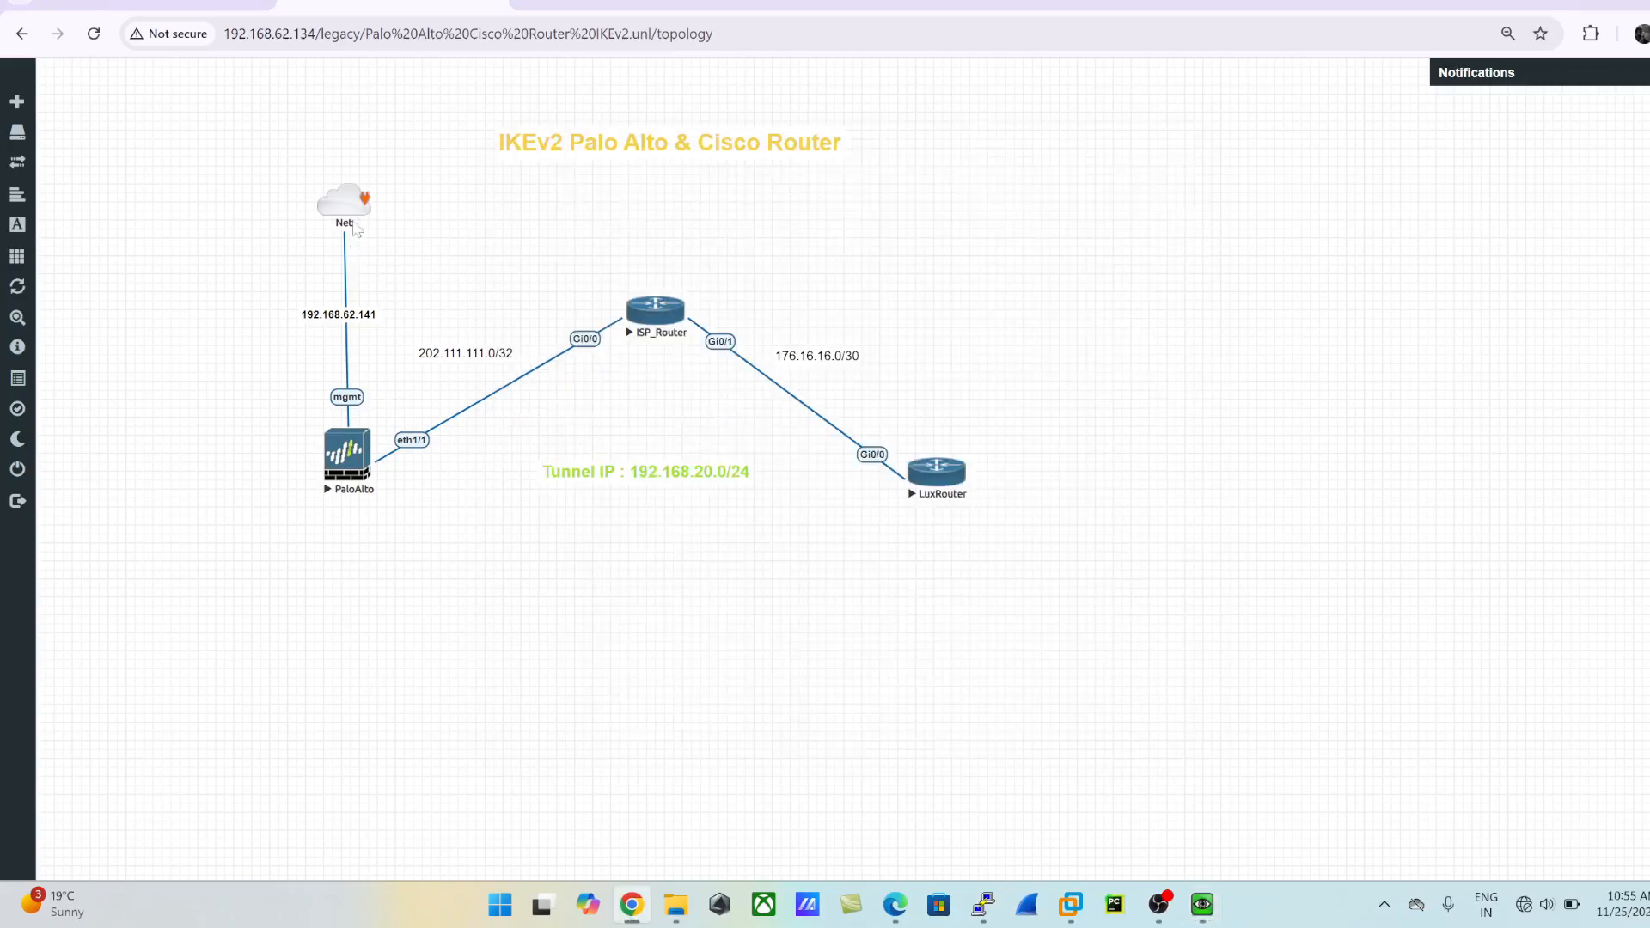
{"action": "key", "text": "alt+Tab"}
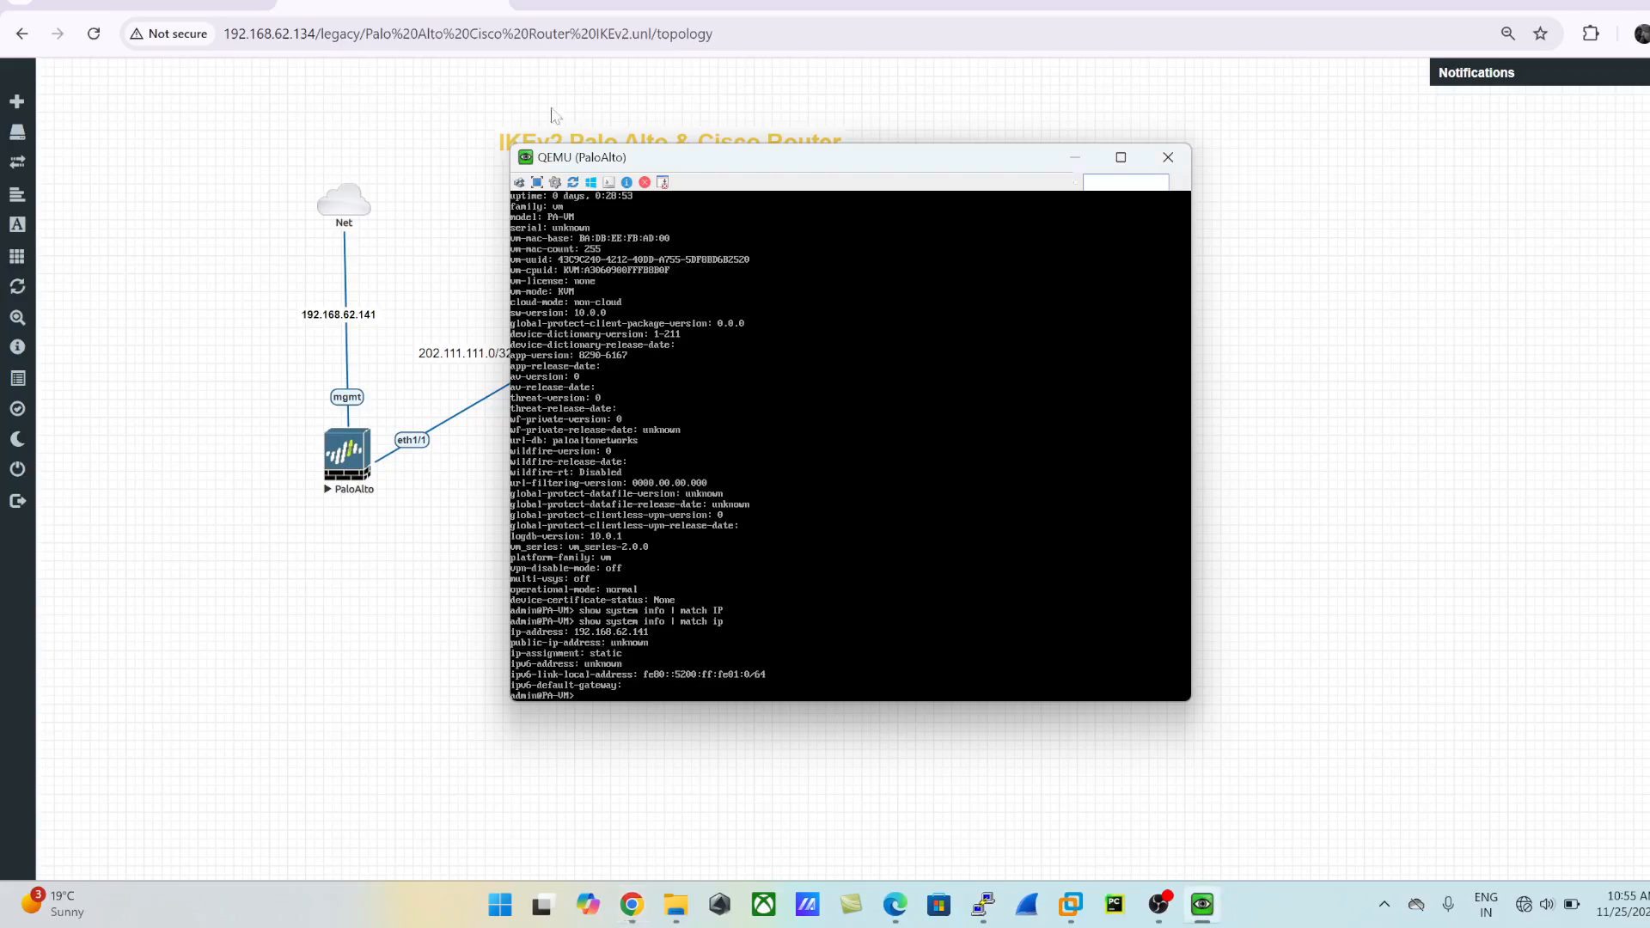
- Open the Palo Alto web interface at 192.168.62.141 in a new browser tab
{"action": "left_click", "coordinate": [543, 4]}
{"action": "type", "text": "192"}
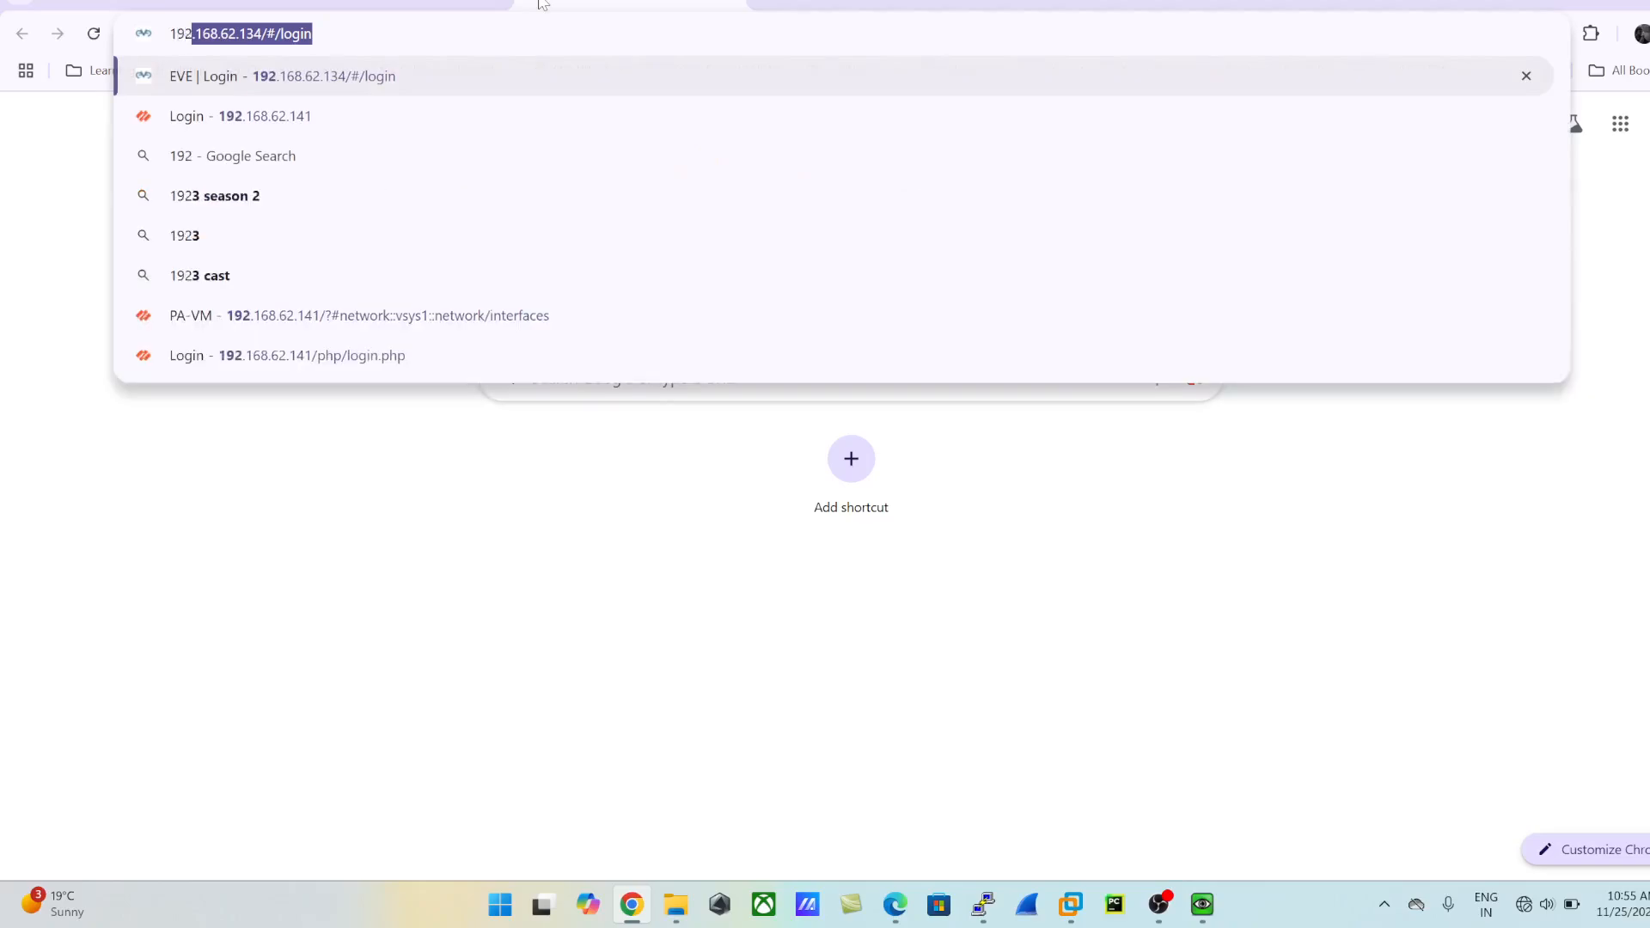
{"action": "key", "text": "Right"}
{"action": "type", "text": "=="}
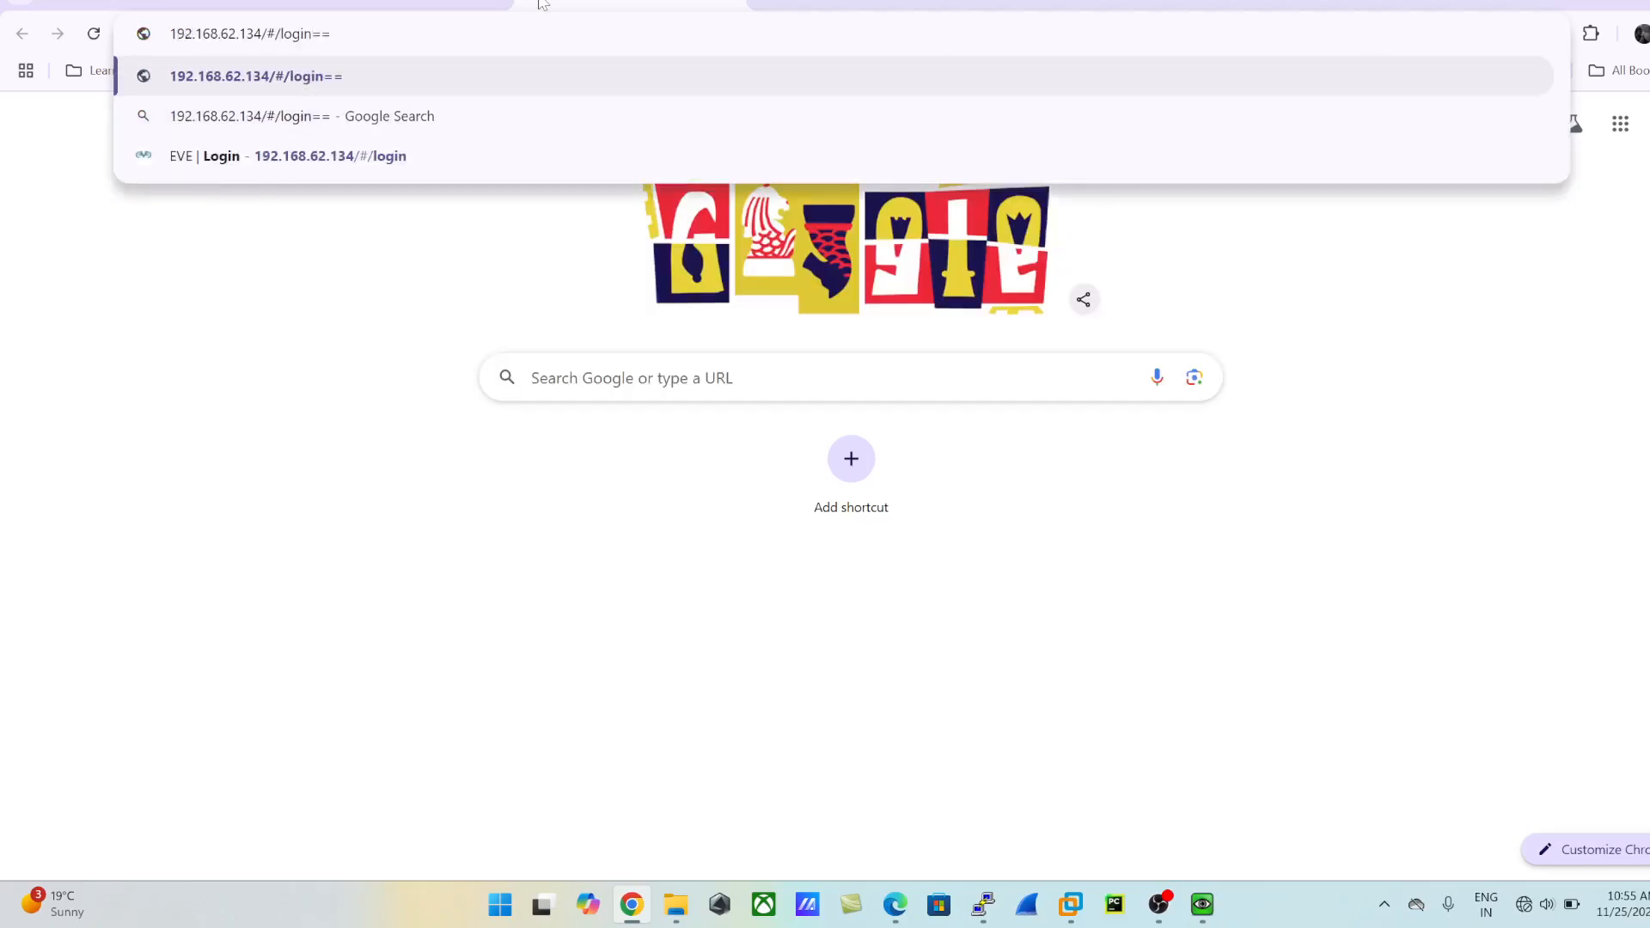
{"action": "key", "text": "BackSpace"}
{"action": "key", "text": "BackSpace"}
{"action": "key", "text": "BackSpace"}
{"action": "key", "text": "BackSpace"}
{"action": "key", "text": "BackSpace"}
{"action": "key", "text": "BackSpace"}
{"action": "key", "text": "BackSpace"}
{"action": "key", "text": "BackSpace"}
{"action": "key", "text": "BackSpace"}
{"action": "key", "text": "BackSpace"}
{"action": "key", "text": "BackSpace"}
{"action": "key", "text": "BackSpace"}
{"action": "key", "text": "BackSpace"}
{"action": "type", "text": "1"}
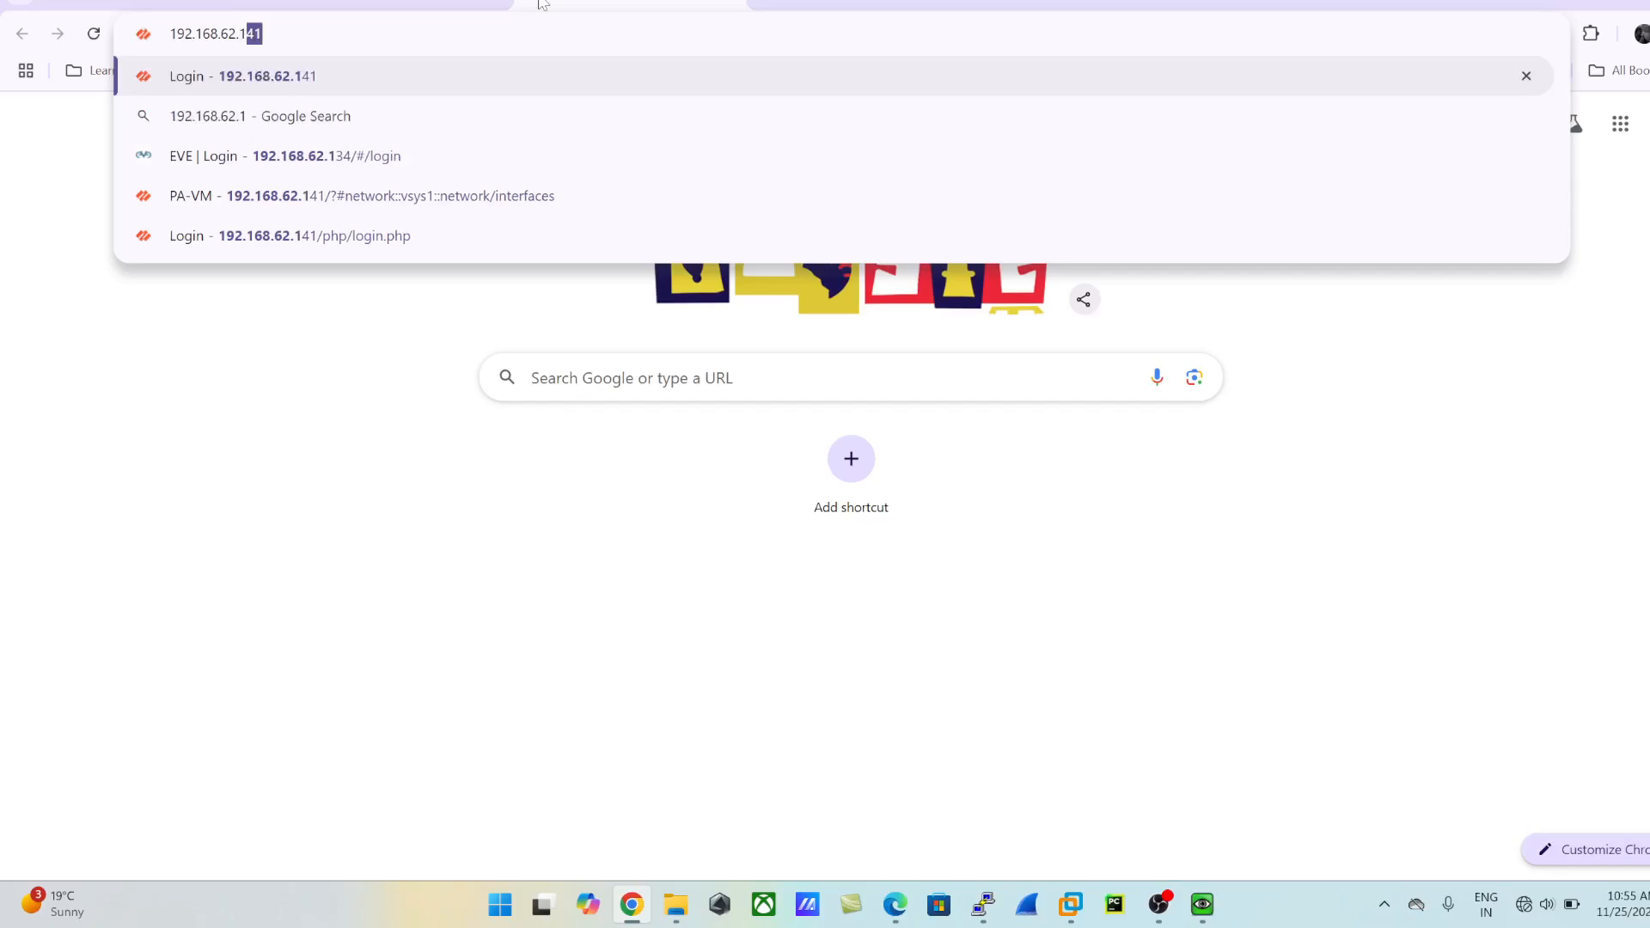
{"action": "key", "text": "Return"}
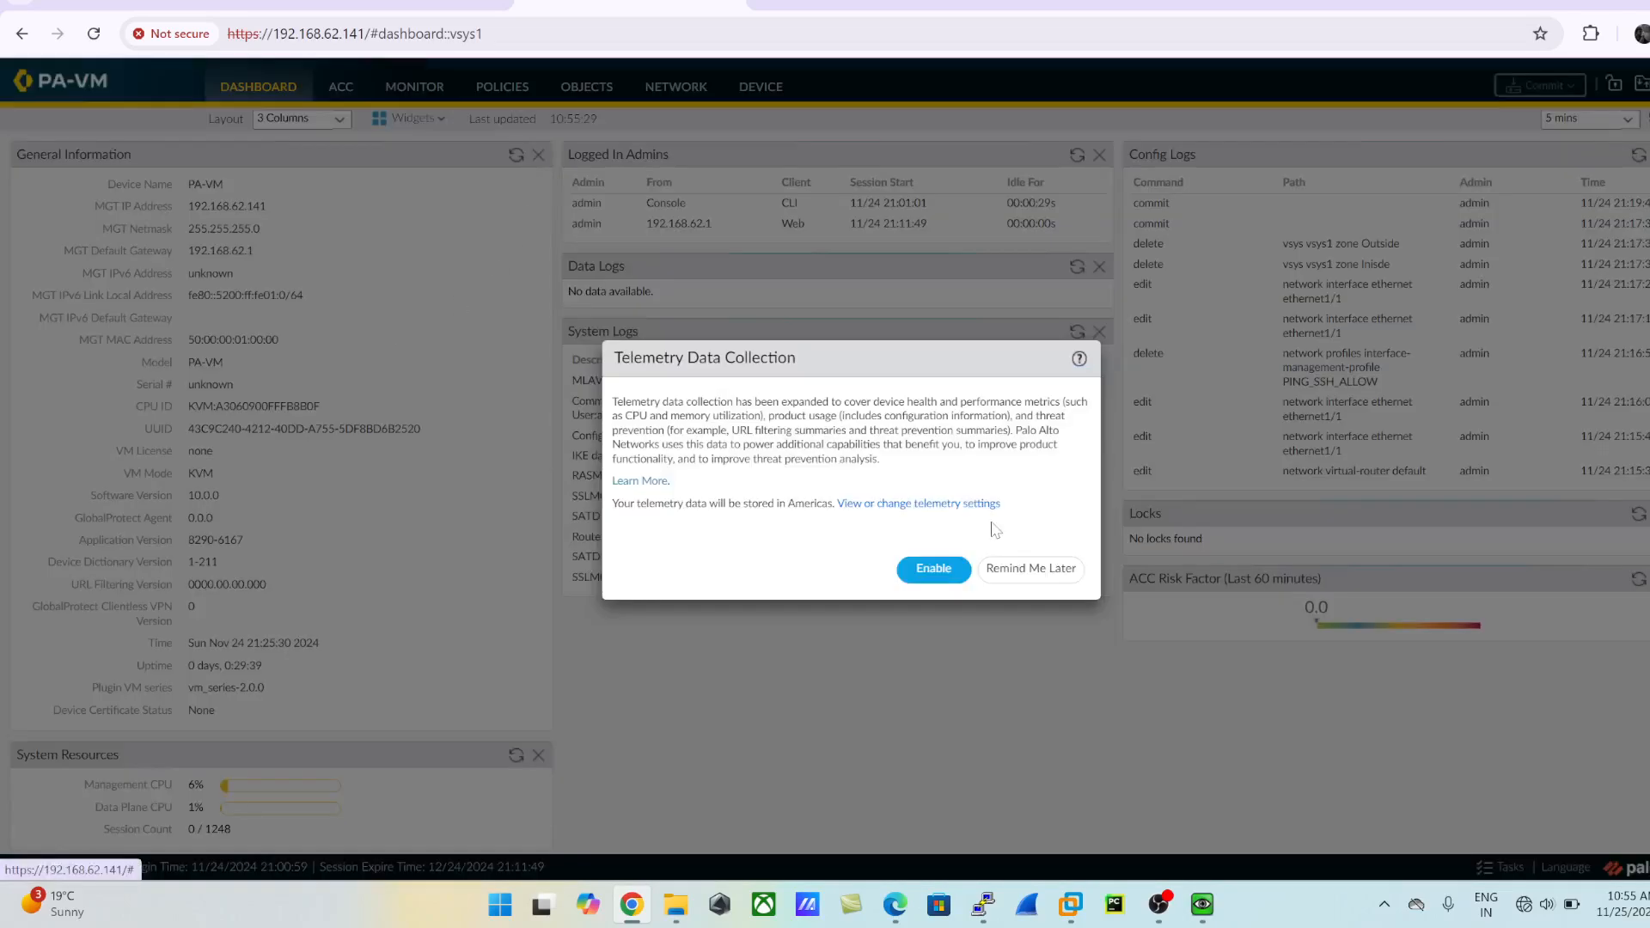
{"action": "left_click", "coordinate": [1028, 569]}
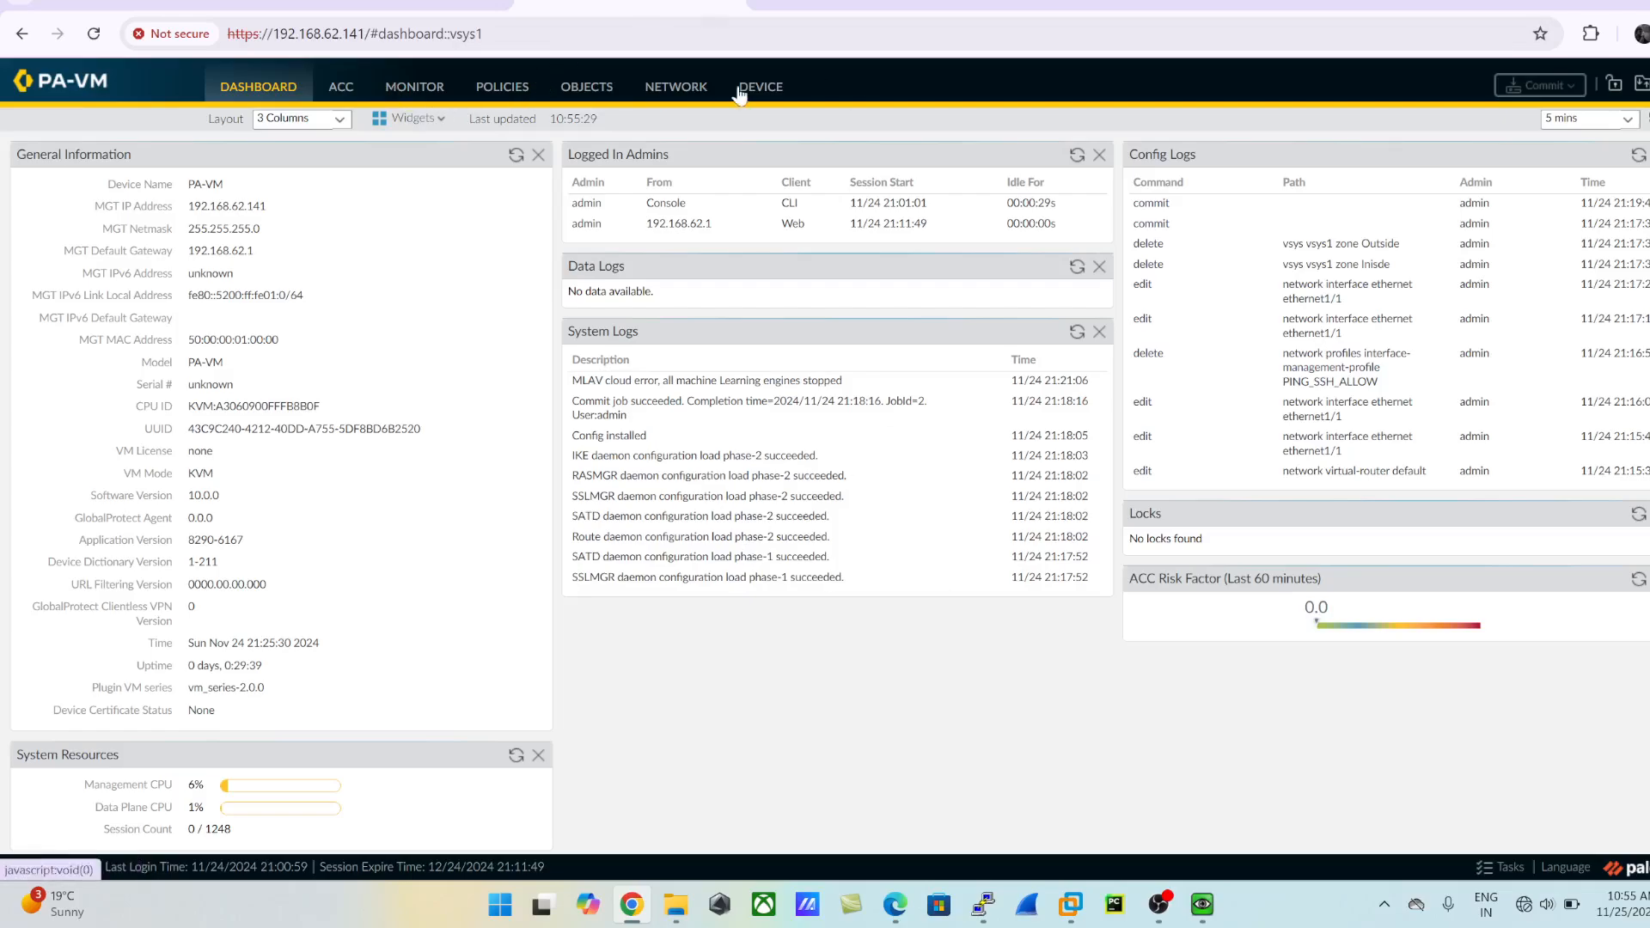
- Add a Layer3 security zone named Inside to the firewall's network configuration
{"action": "left_click", "coordinate": [678, 86]}
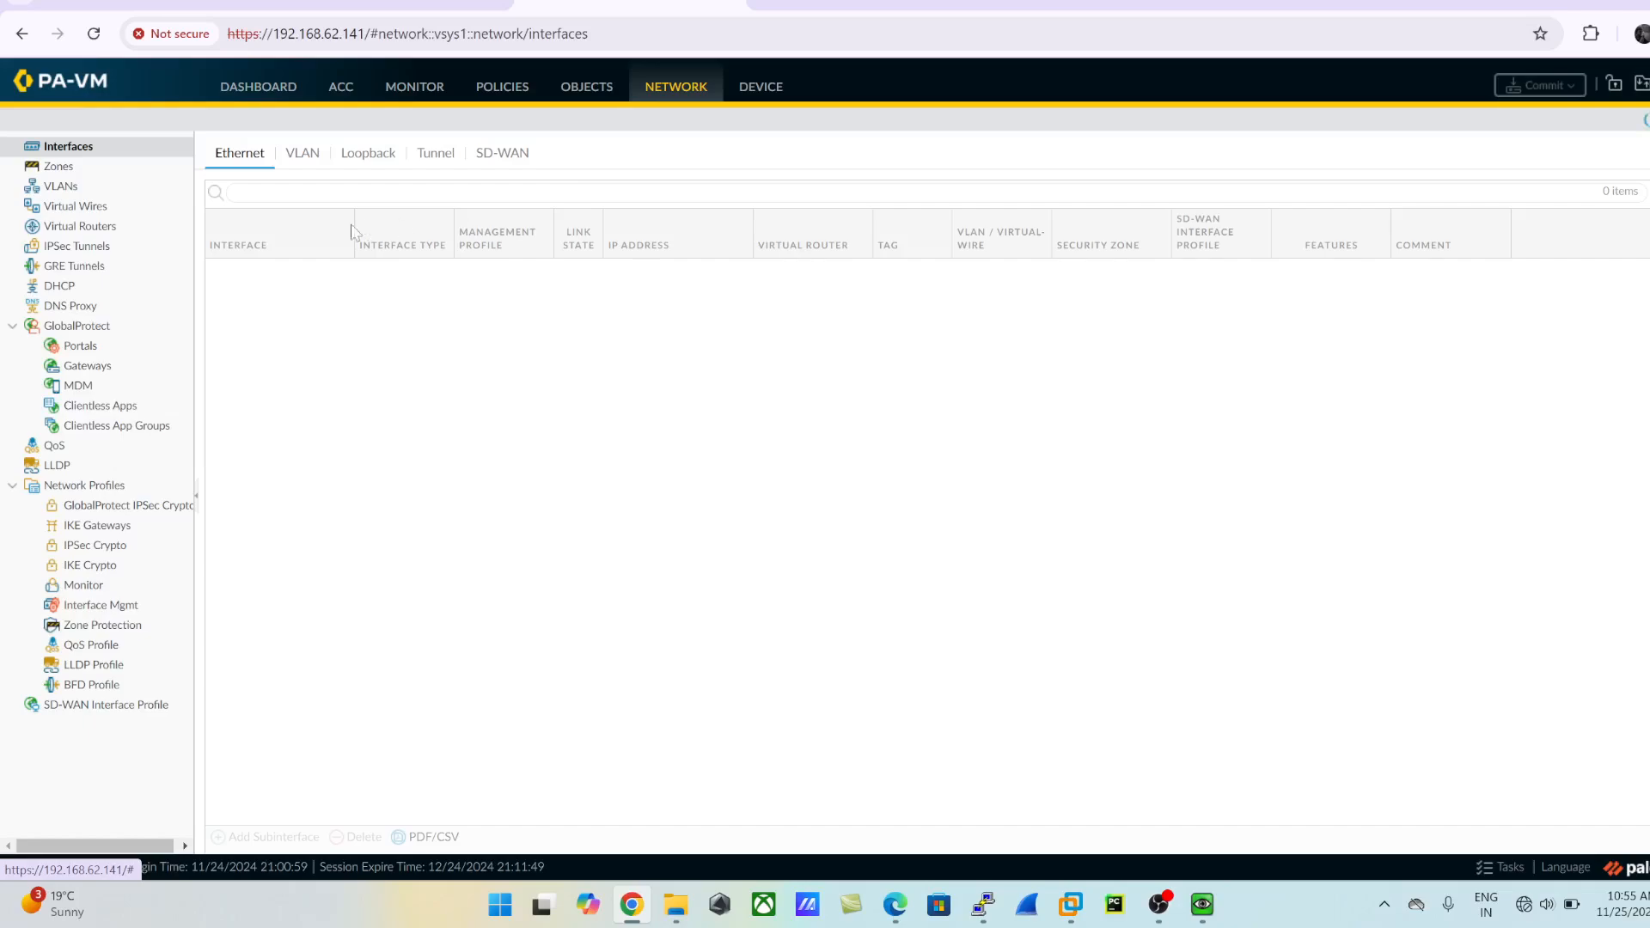
{"action": "left_click", "coordinate": [58, 165]}
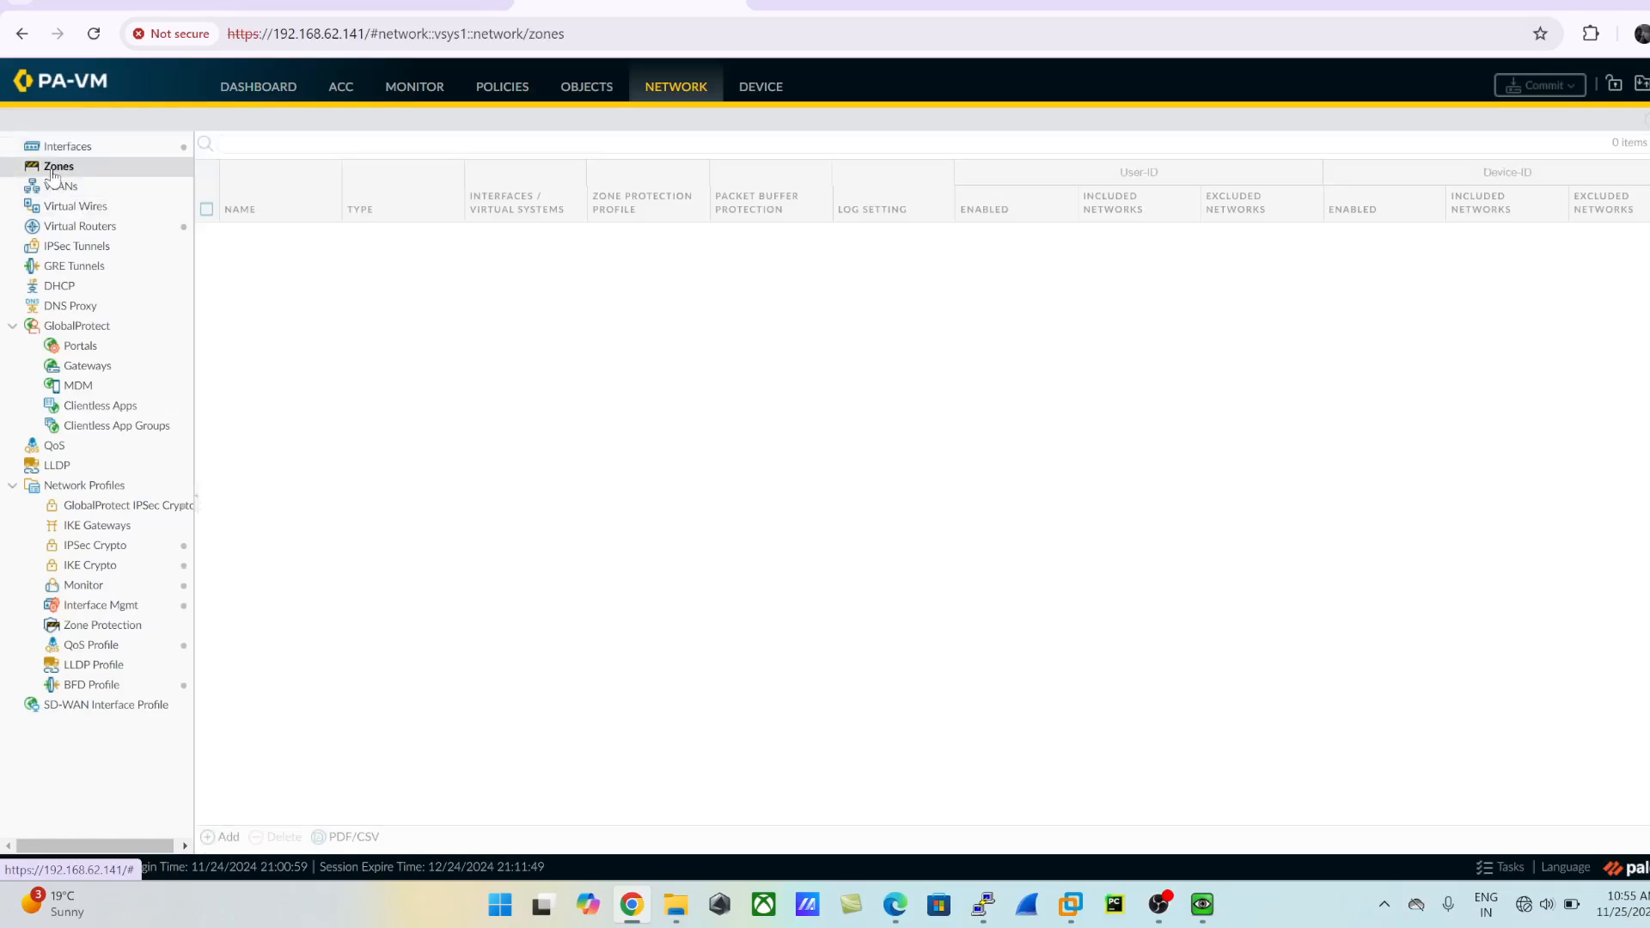
{"action": "left_click", "coordinate": [225, 837]}
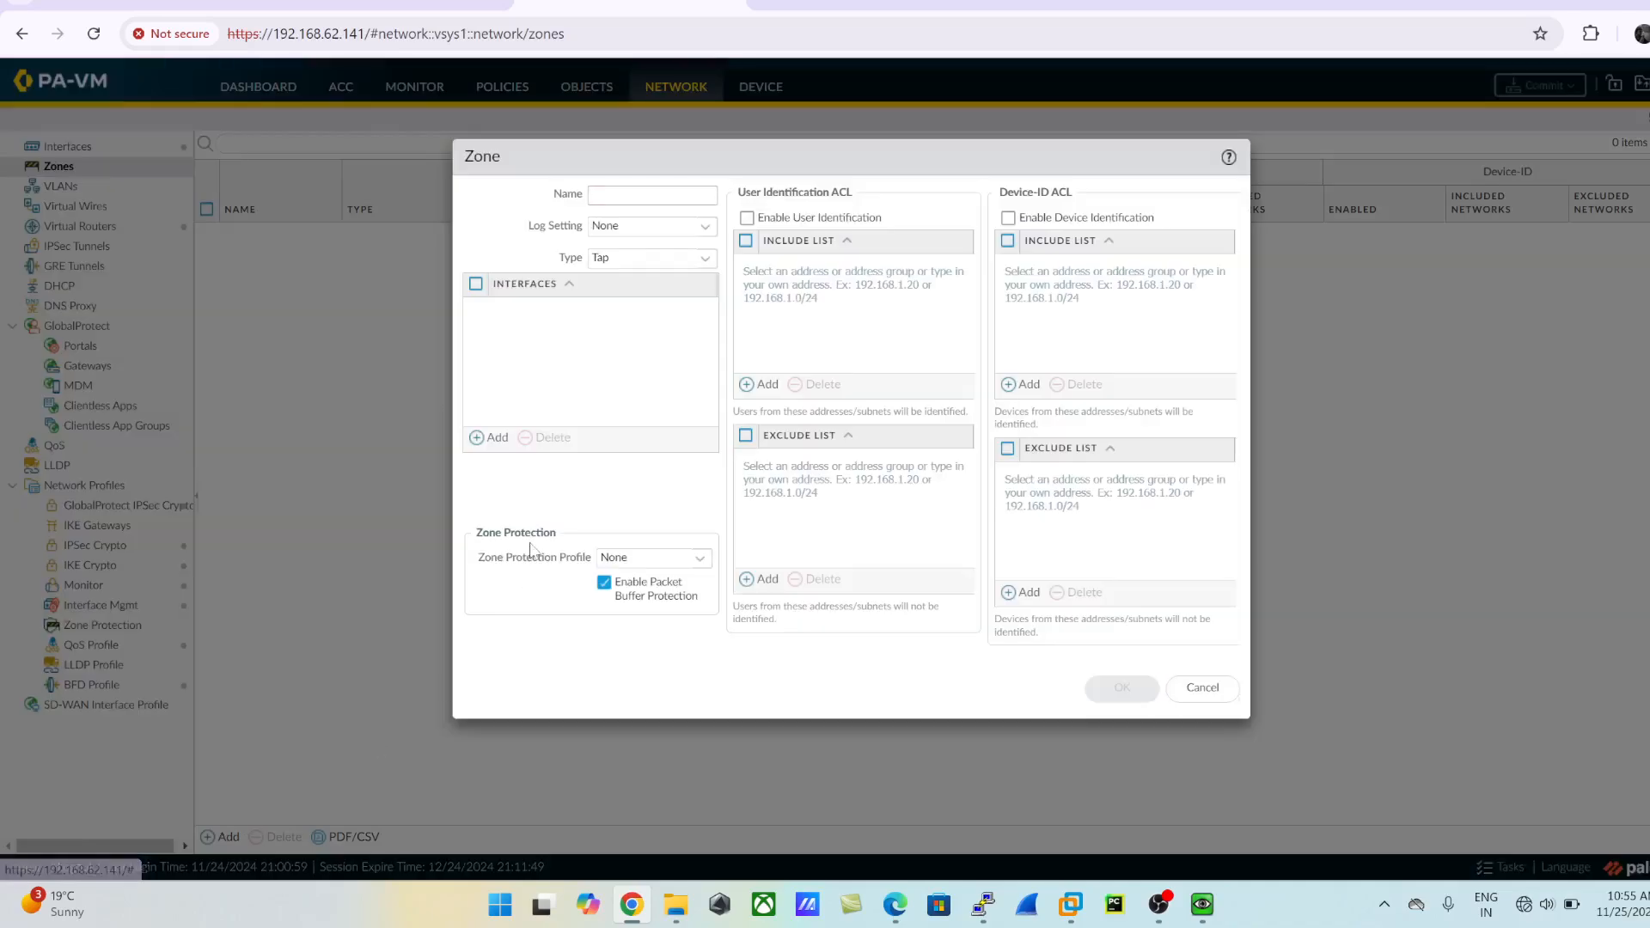
{"action": "key", "text": "BackSpace"}
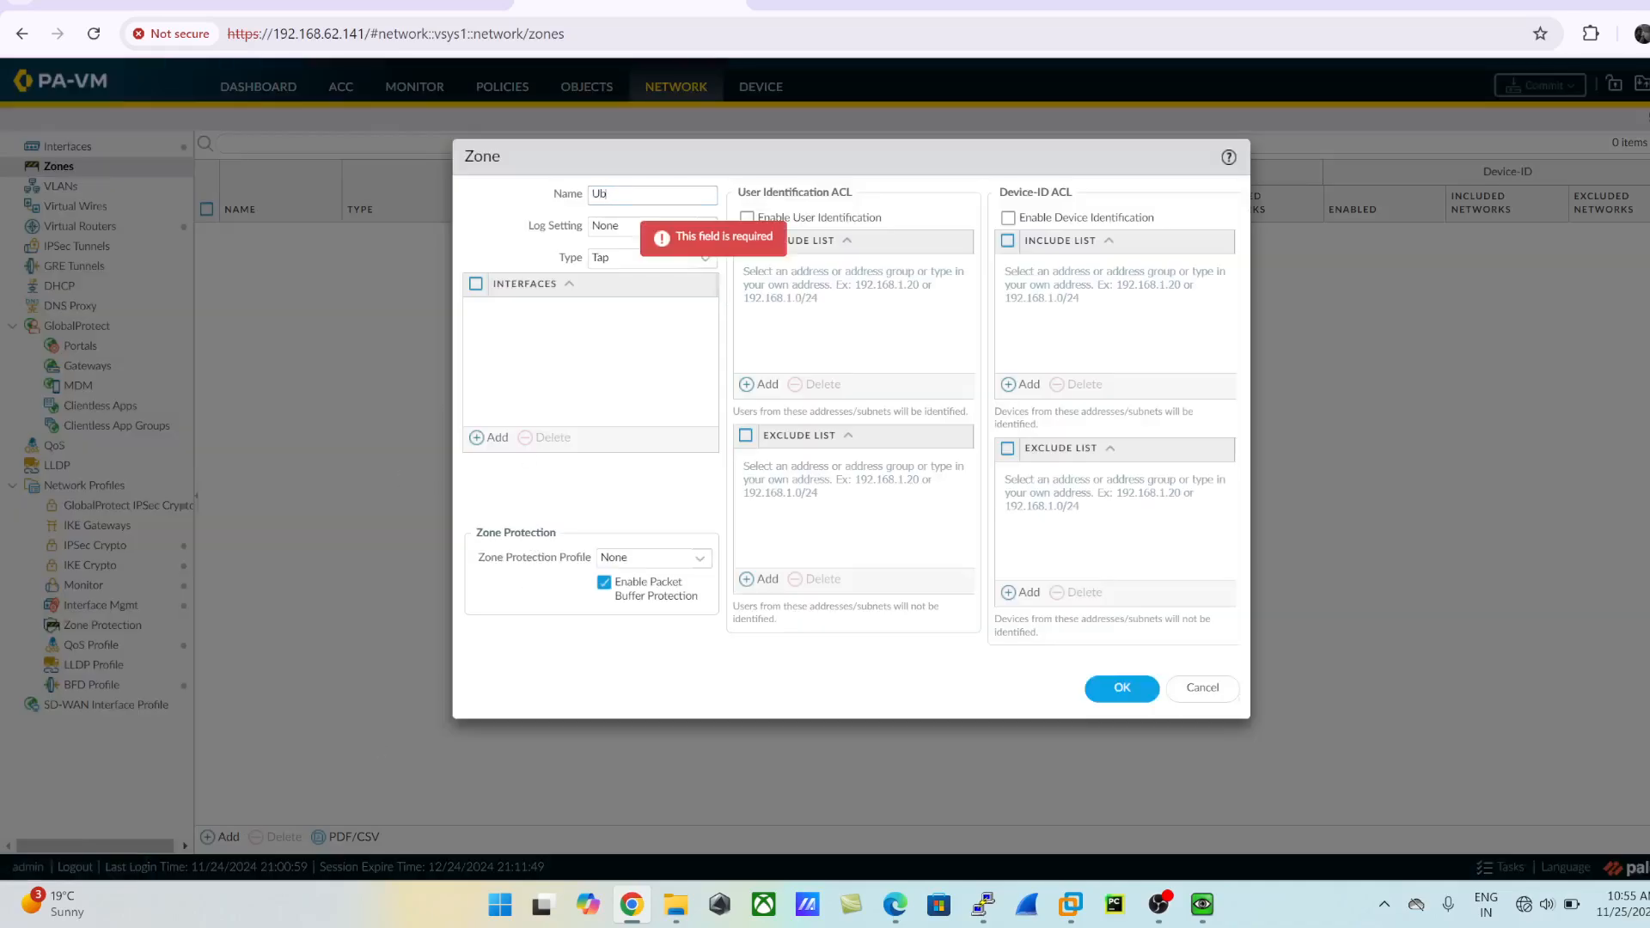
{"action": "type", "text": "Inside"}
{"action": "key", "text": "Tab"}
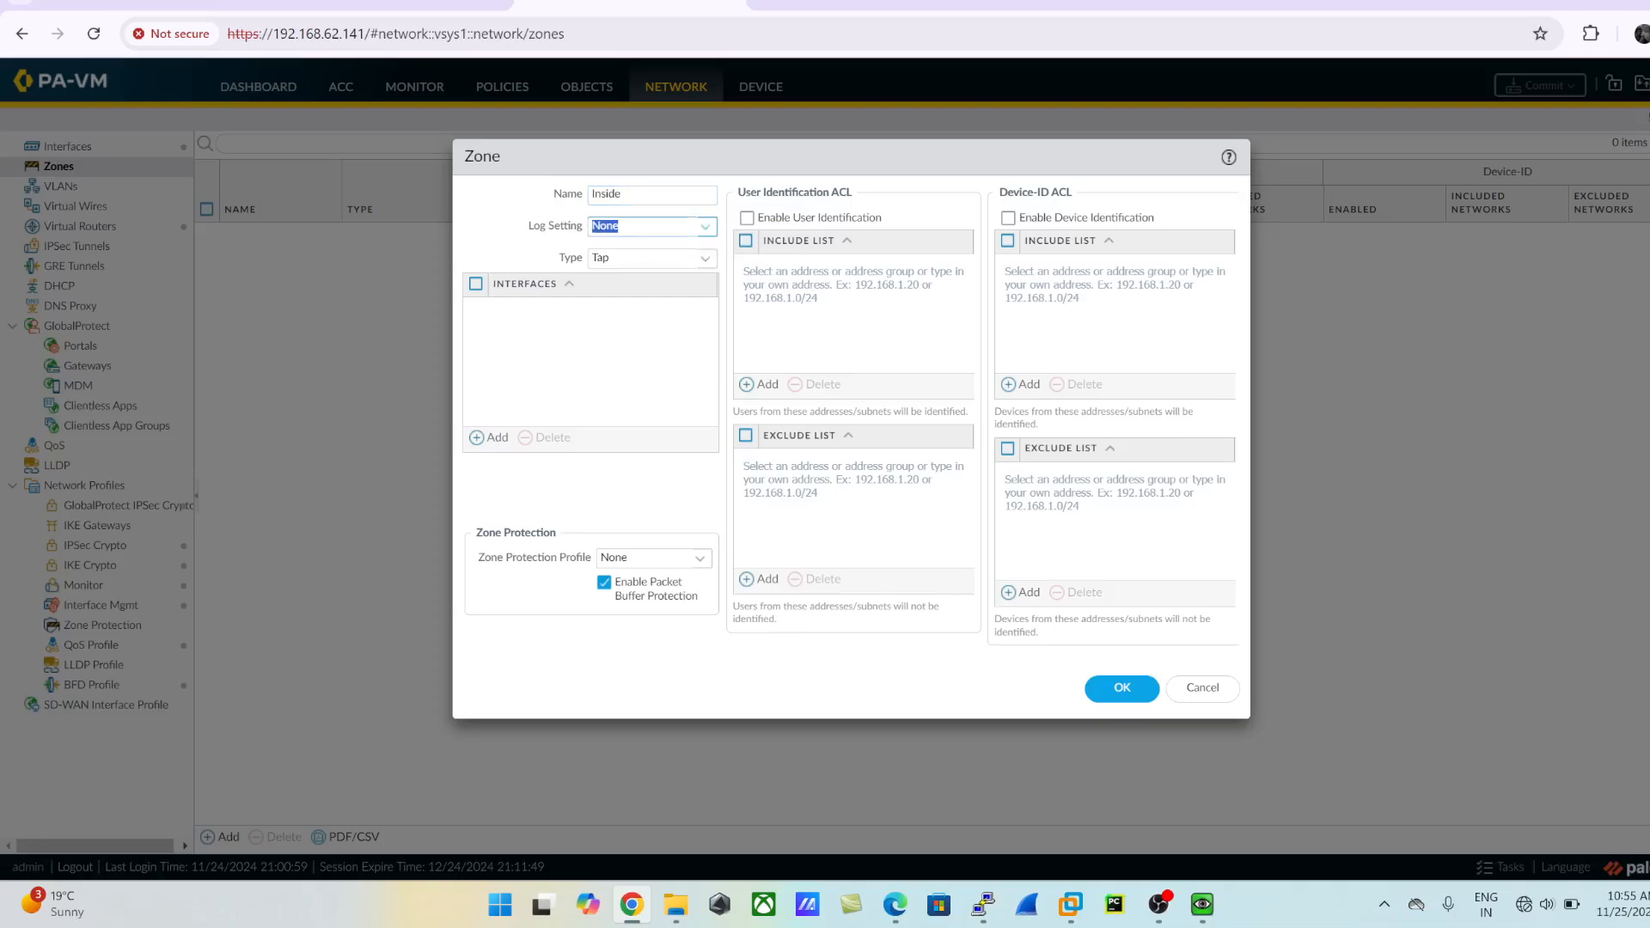
{"action": "key", "text": "Tab"}
{"action": "left_click", "coordinate": [704, 263]}
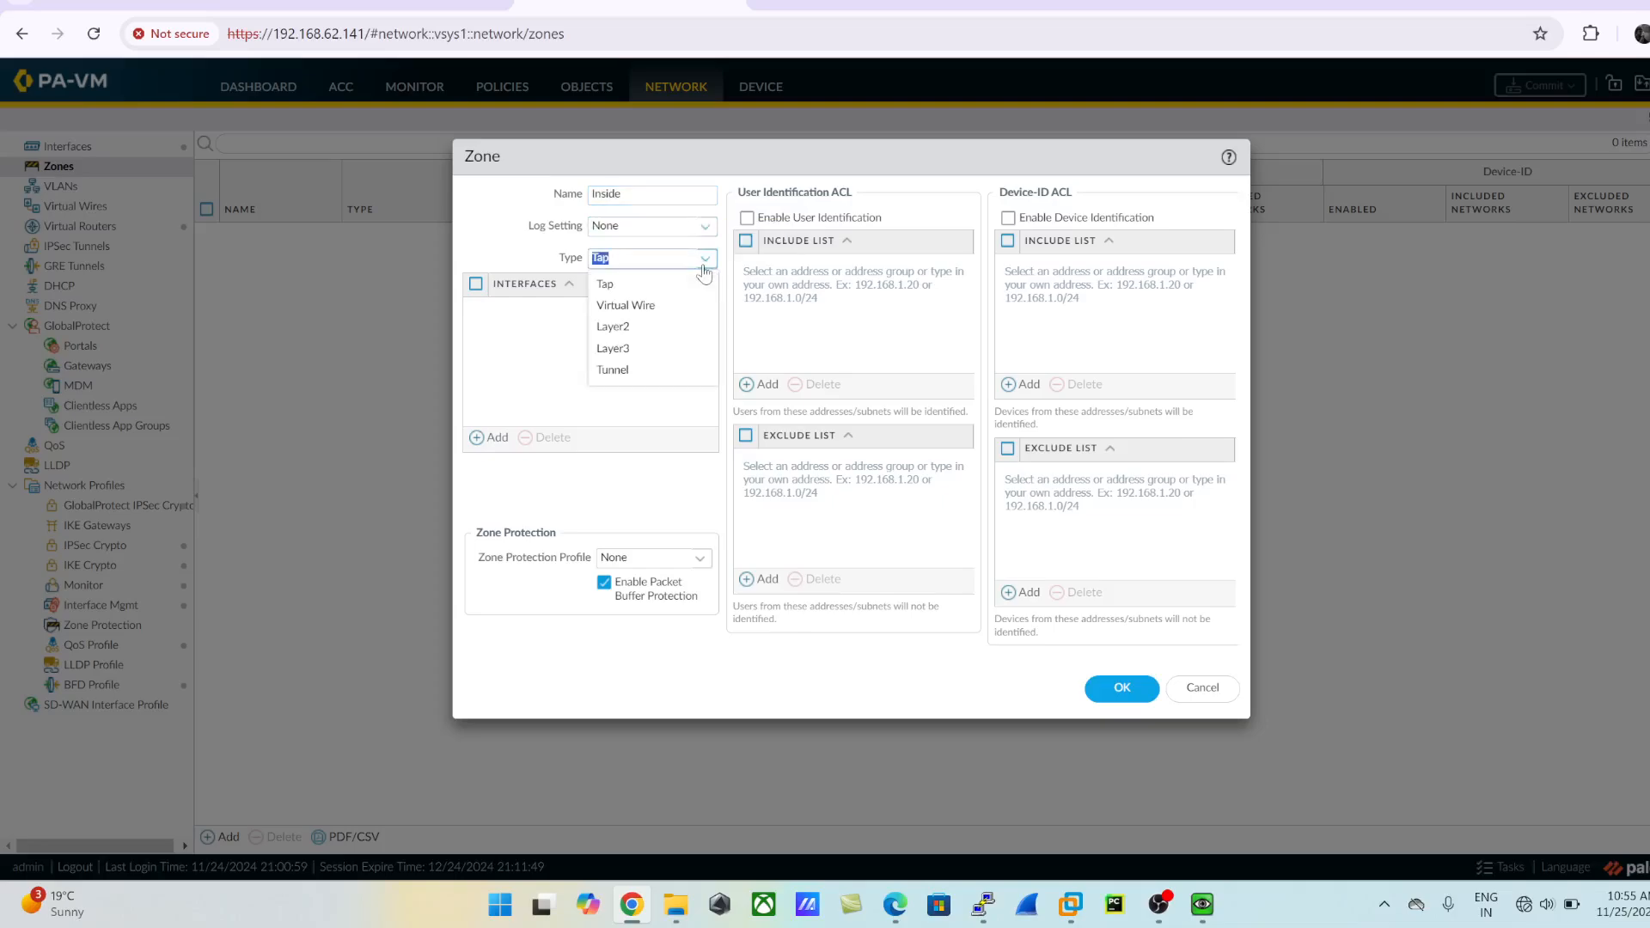
{"action": "left_click", "coordinate": [613, 349]}
{"action": "left_click", "coordinate": [1117, 688]}
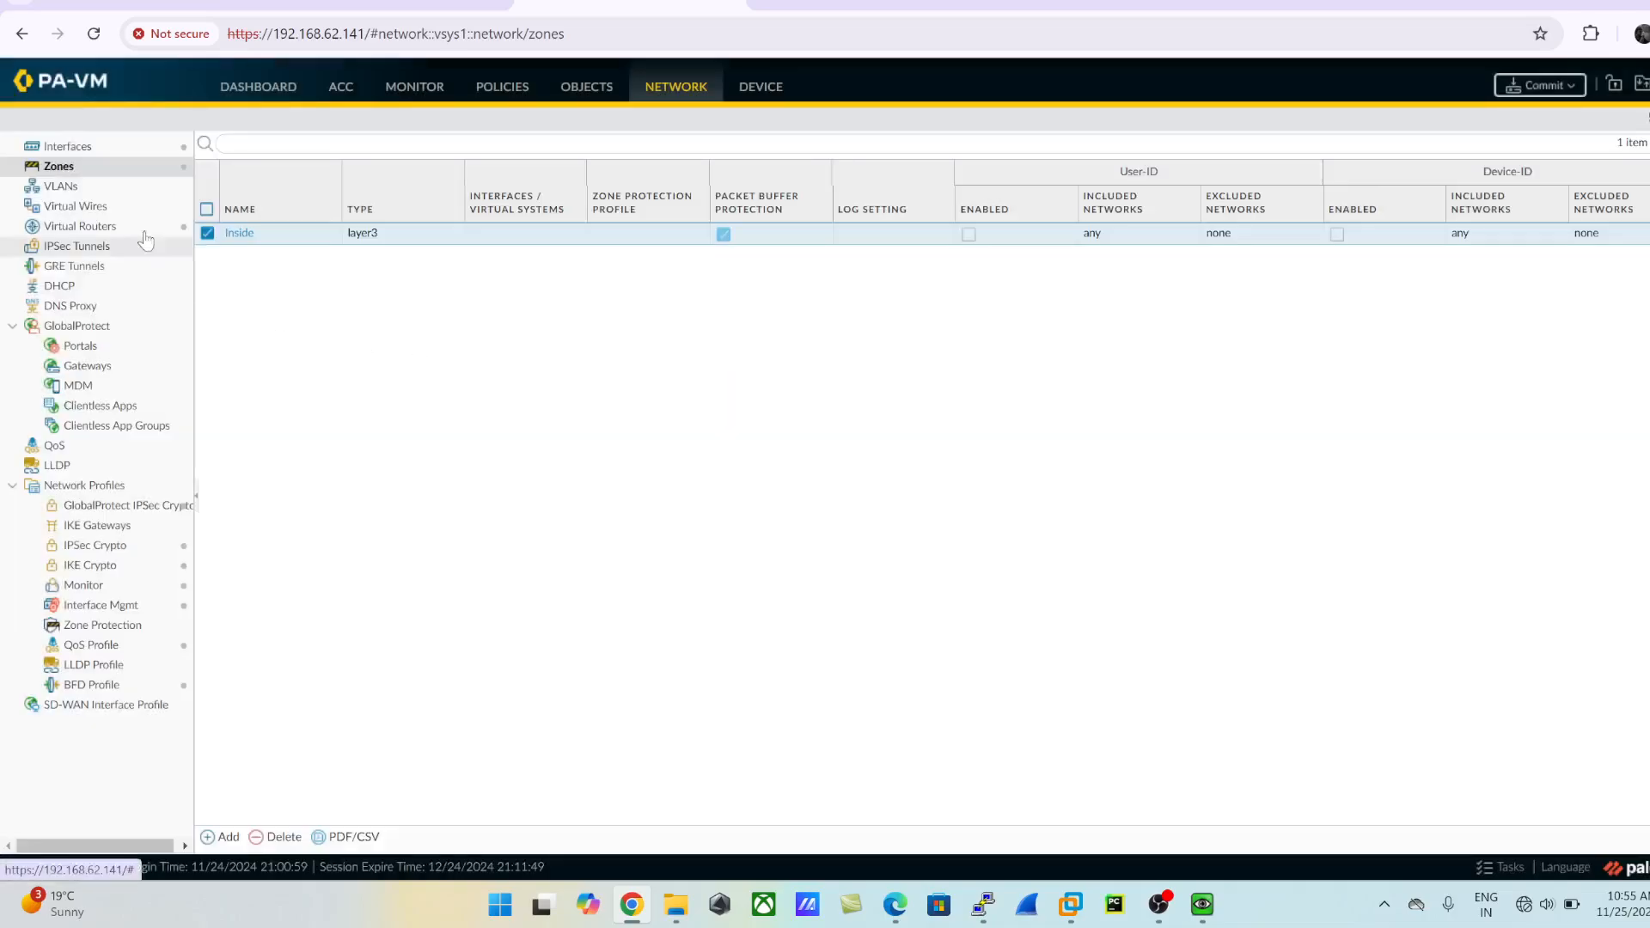
- Add a second Layer3 security zone named Outside
{"action": "left_click", "coordinate": [226, 843]}
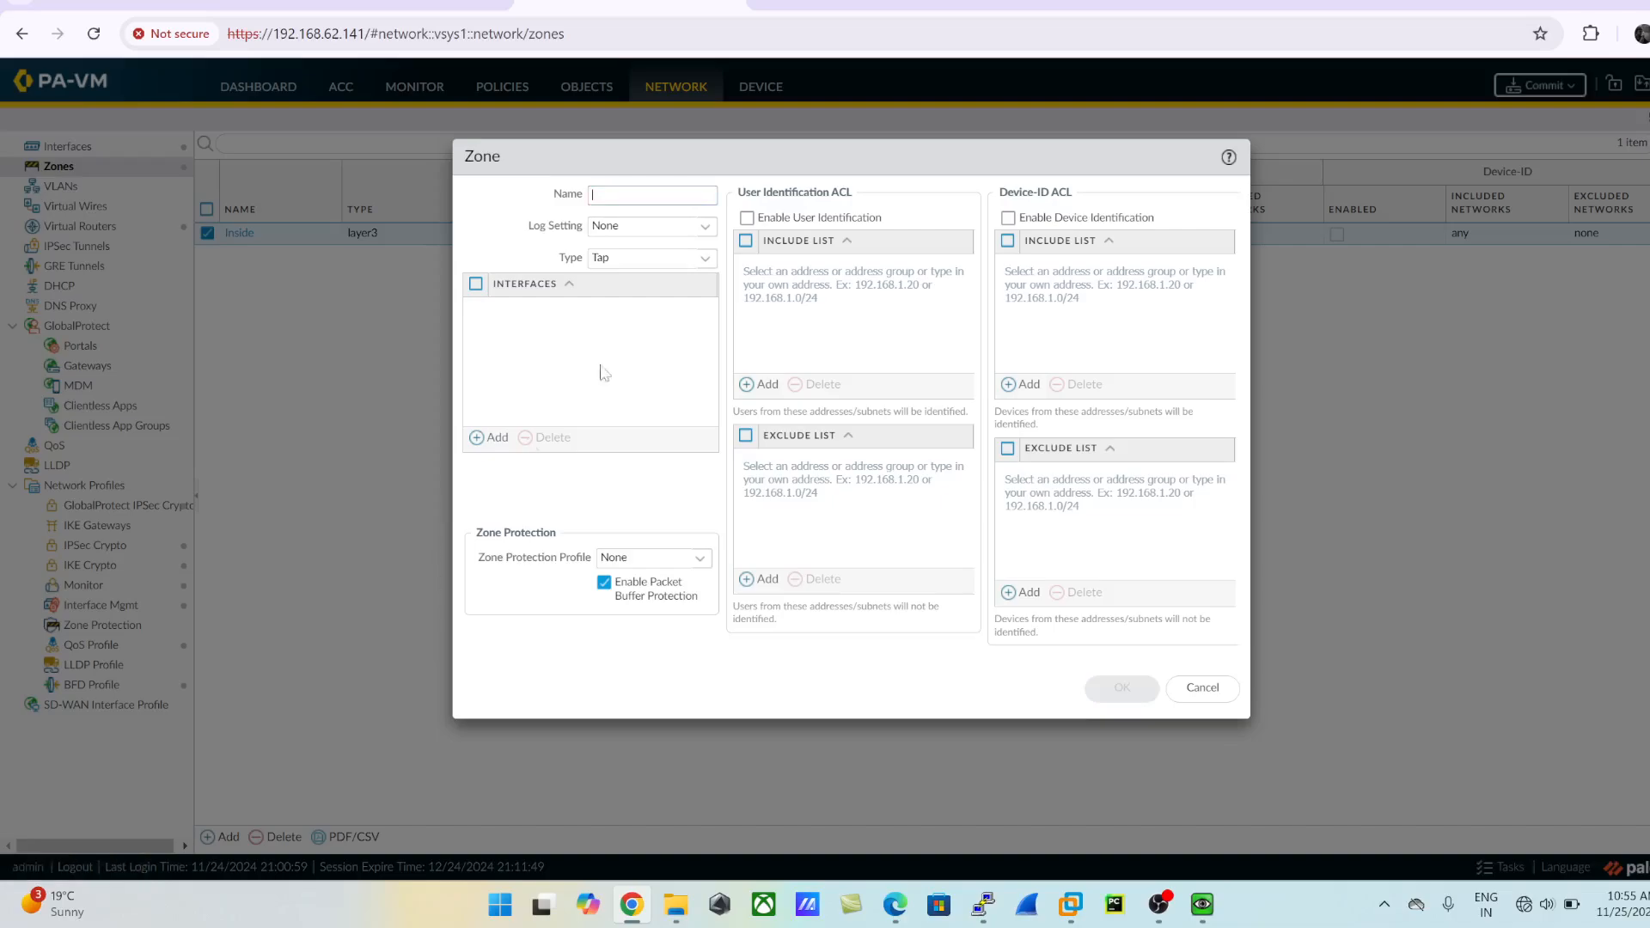
{"action": "type", "text": "Ou"}
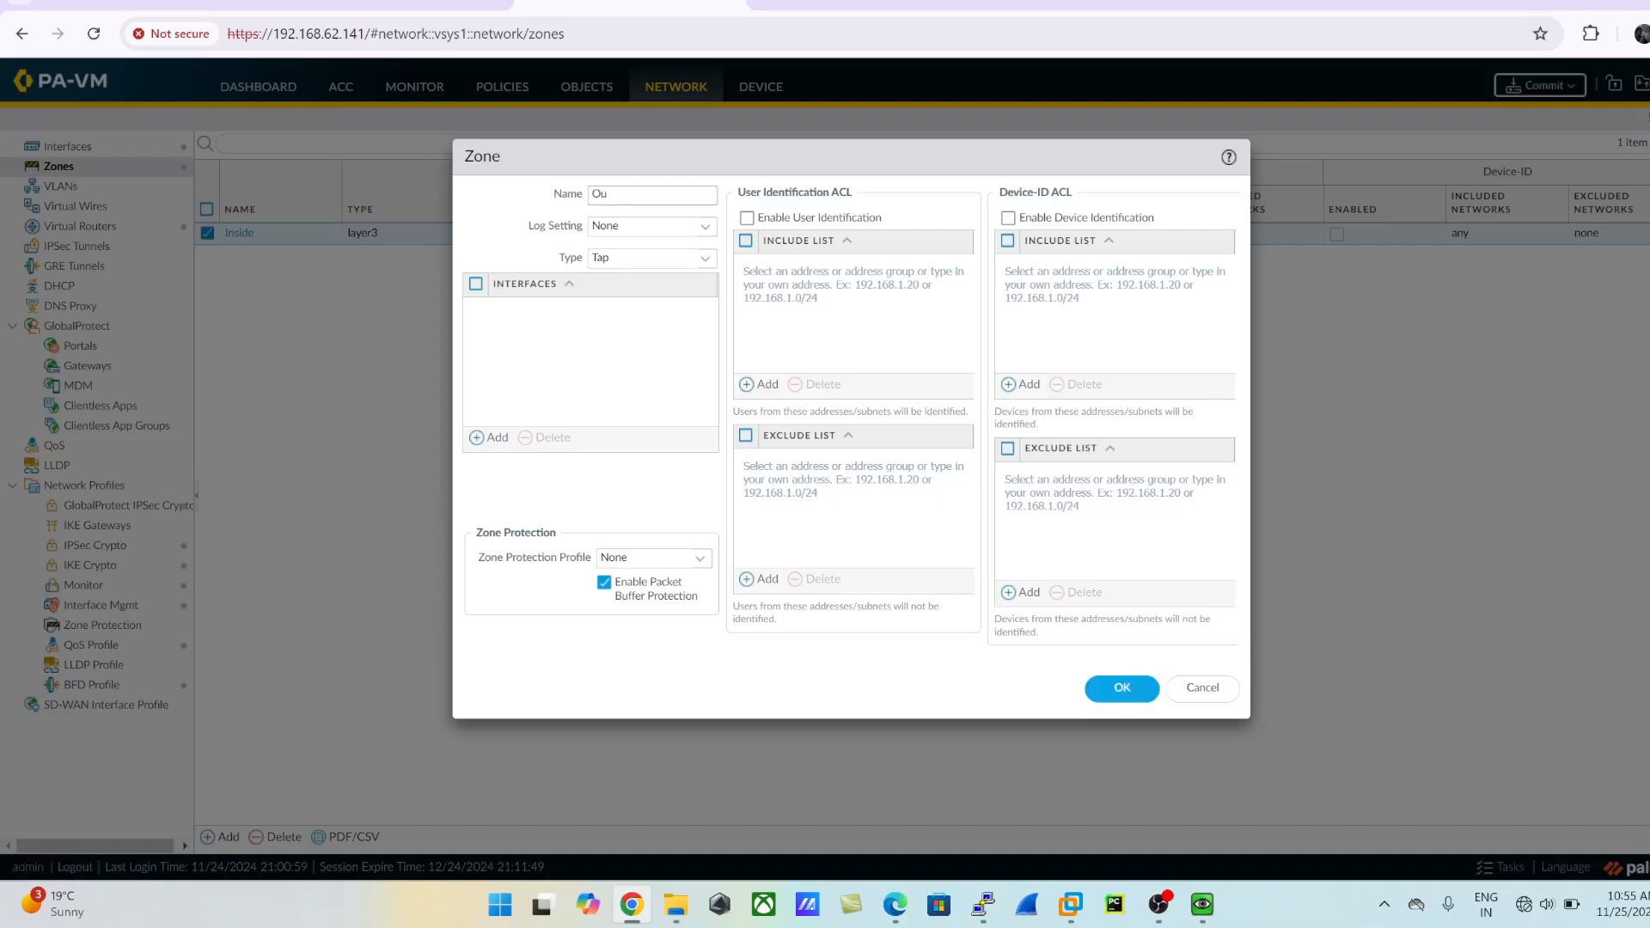
{"action": "type", "text": "tside"}
{"action": "left_click", "coordinate": [707, 259]}
{"action": "left_click", "coordinate": [619, 351]}
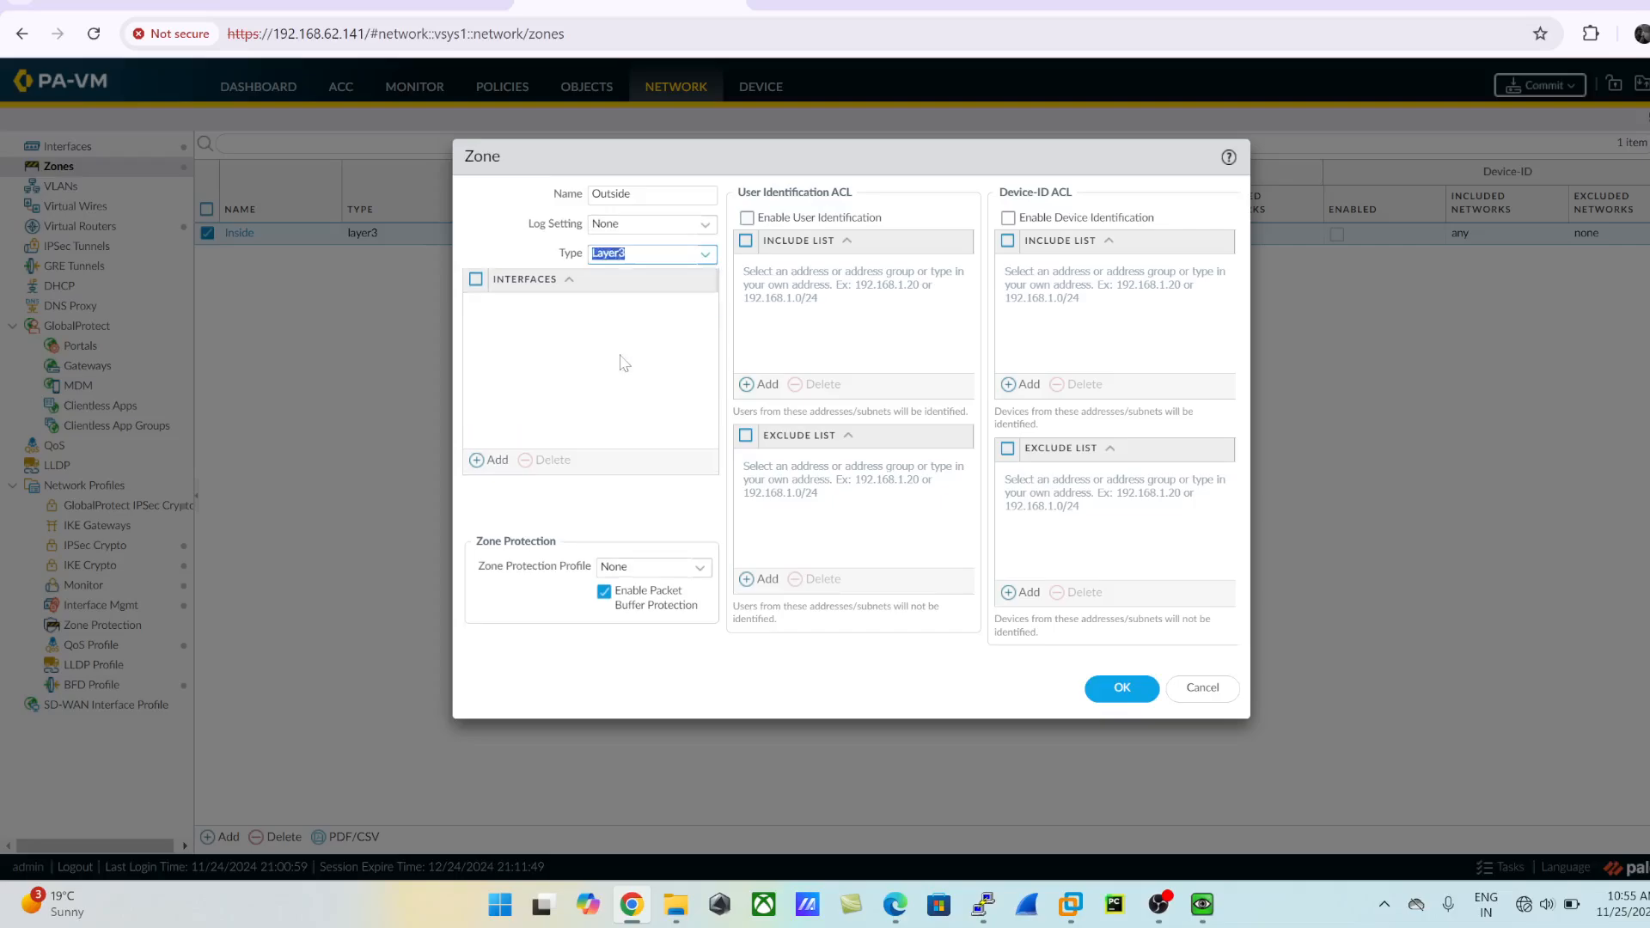
{"action": "left_click", "coordinate": [1114, 689]}
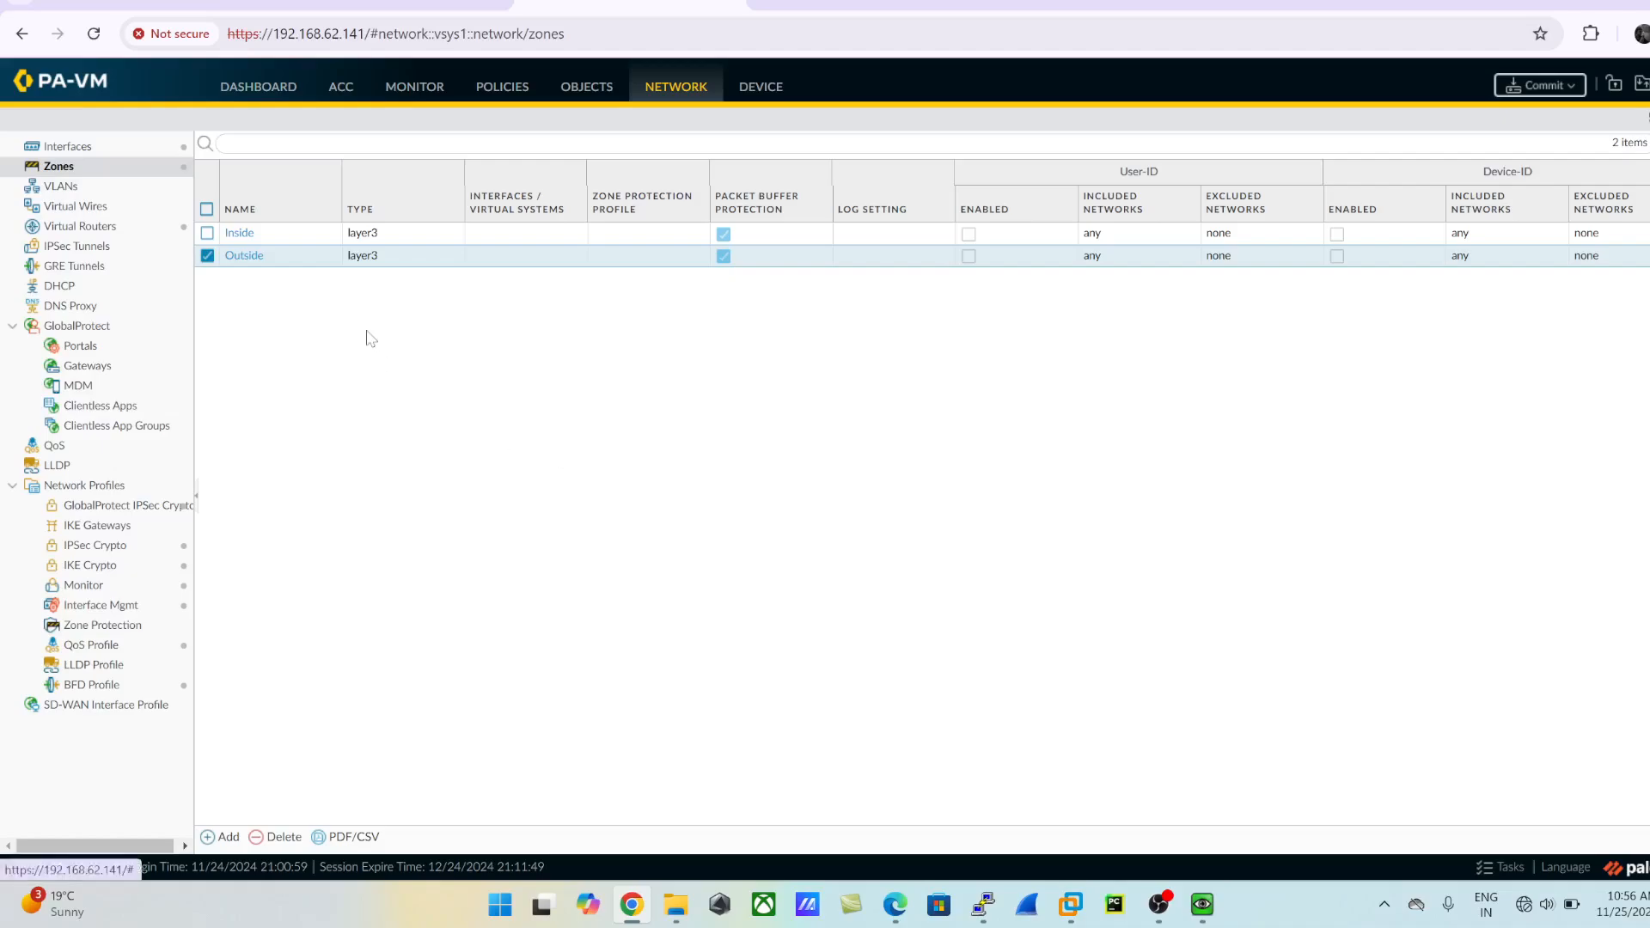
- Check the topology for the firewall's ISP-facing port, and set the comment of interface ethernet1/1 to WAN ISP
{"action": "left_click", "coordinate": [86, 147]}
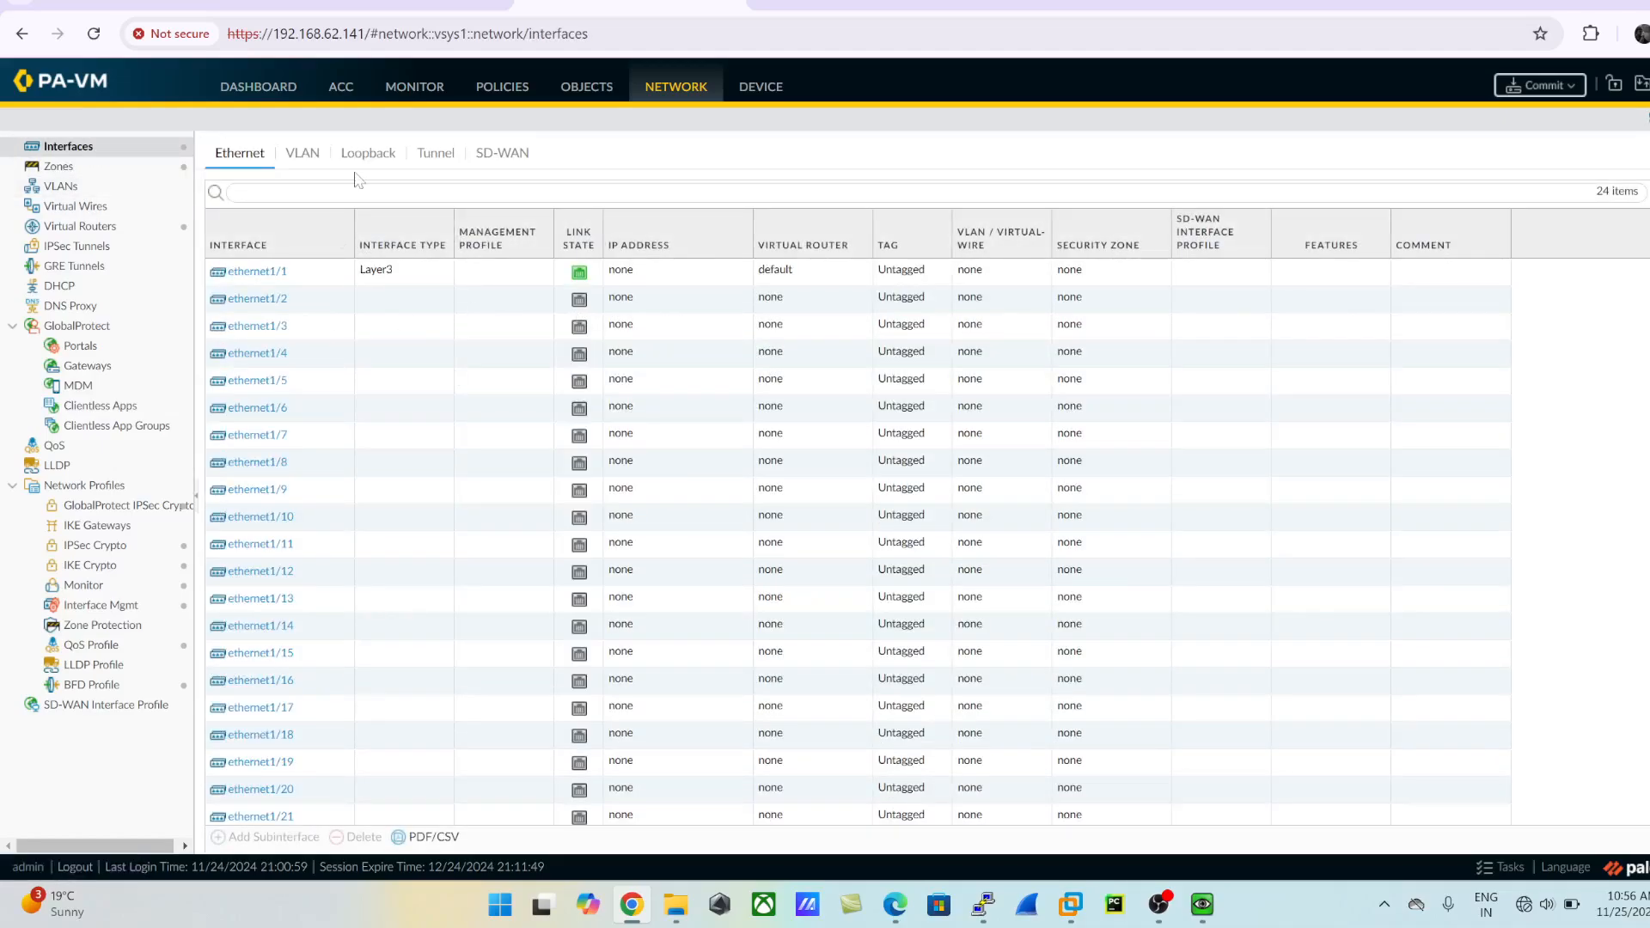
{"action": "left_click", "coordinate": [377, 9]}
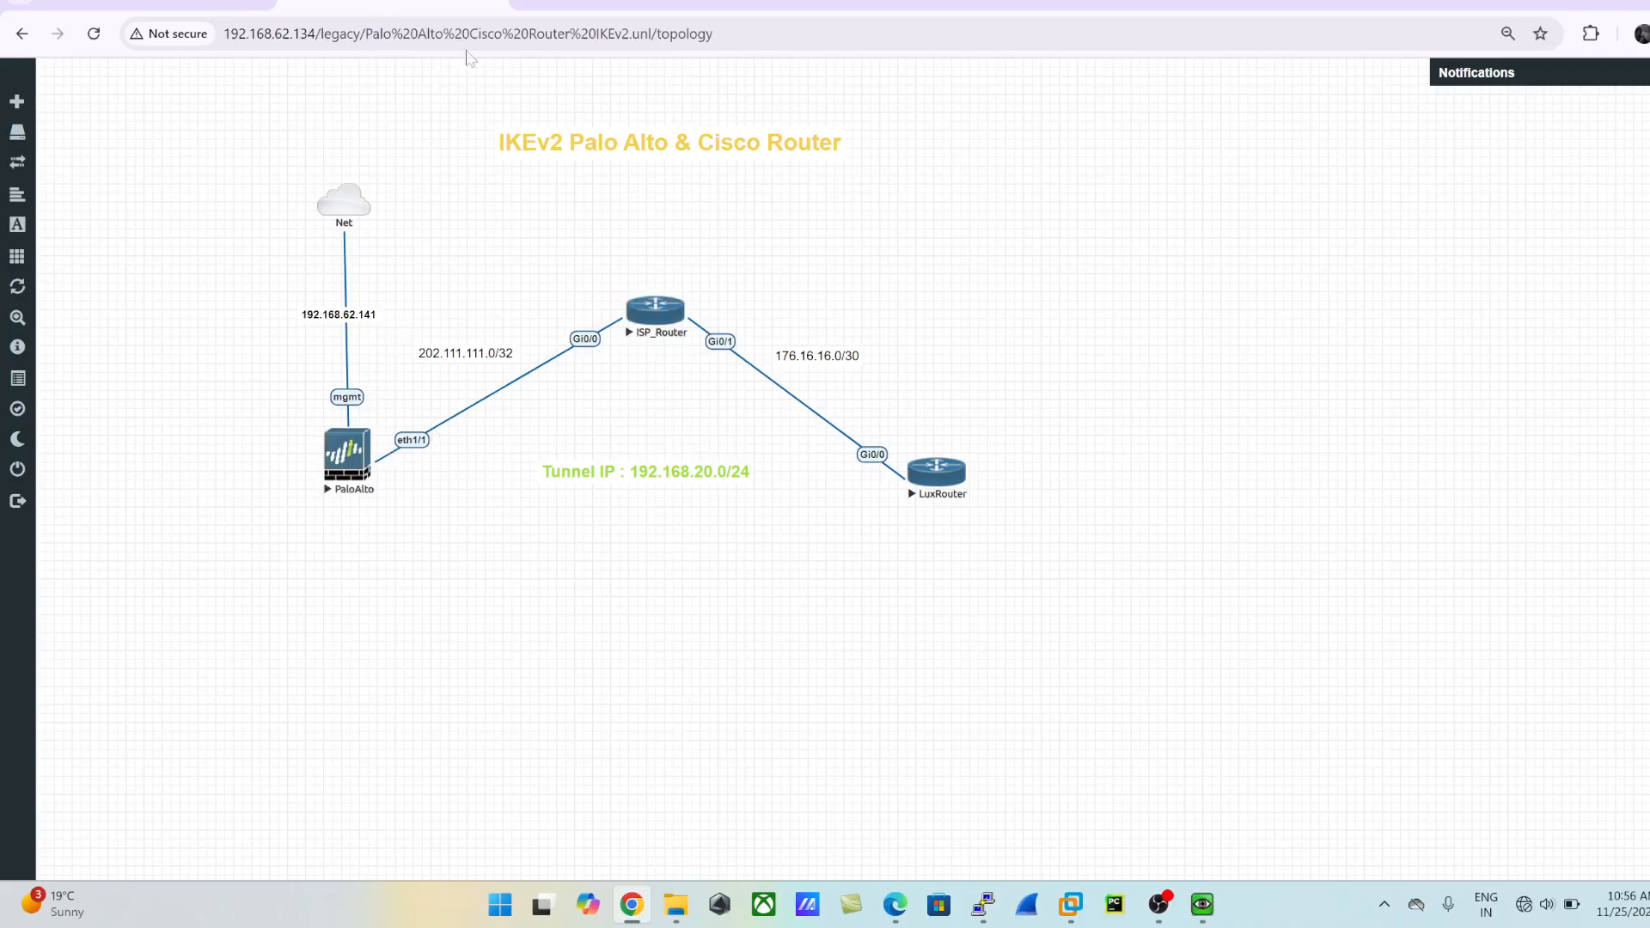
{"action": "left_click", "coordinate": [631, 10]}
{"action": "left_click", "coordinate": [258, 272]}
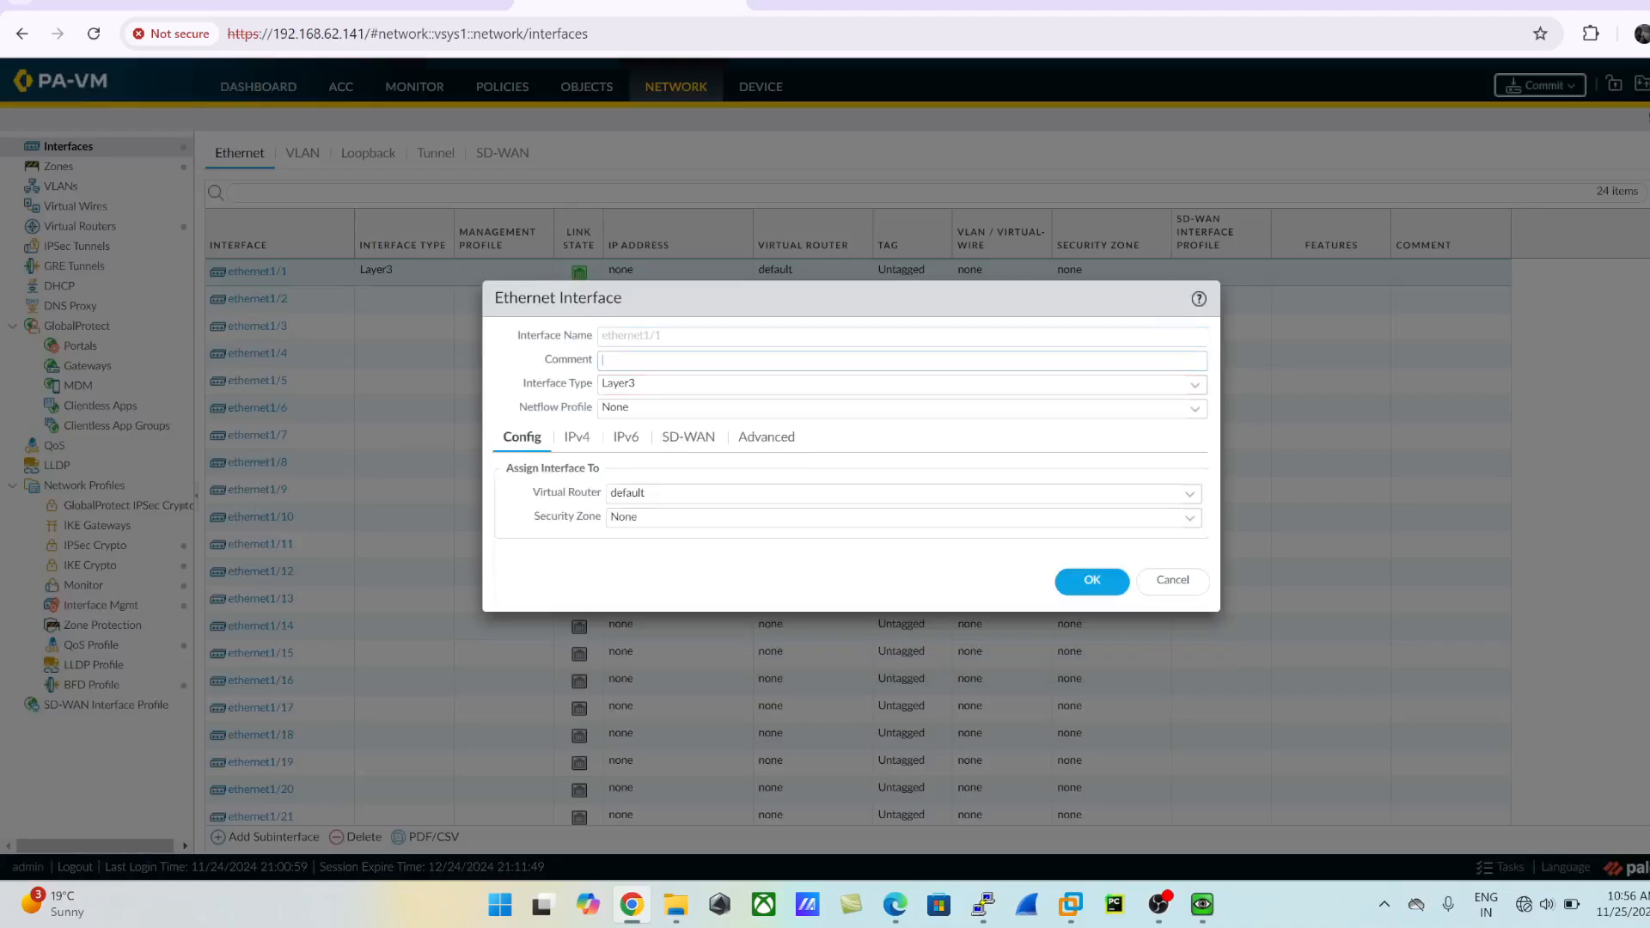
{"action": "type", "text": "WAN ISP"}
{"action": "key", "text": "Tab"}
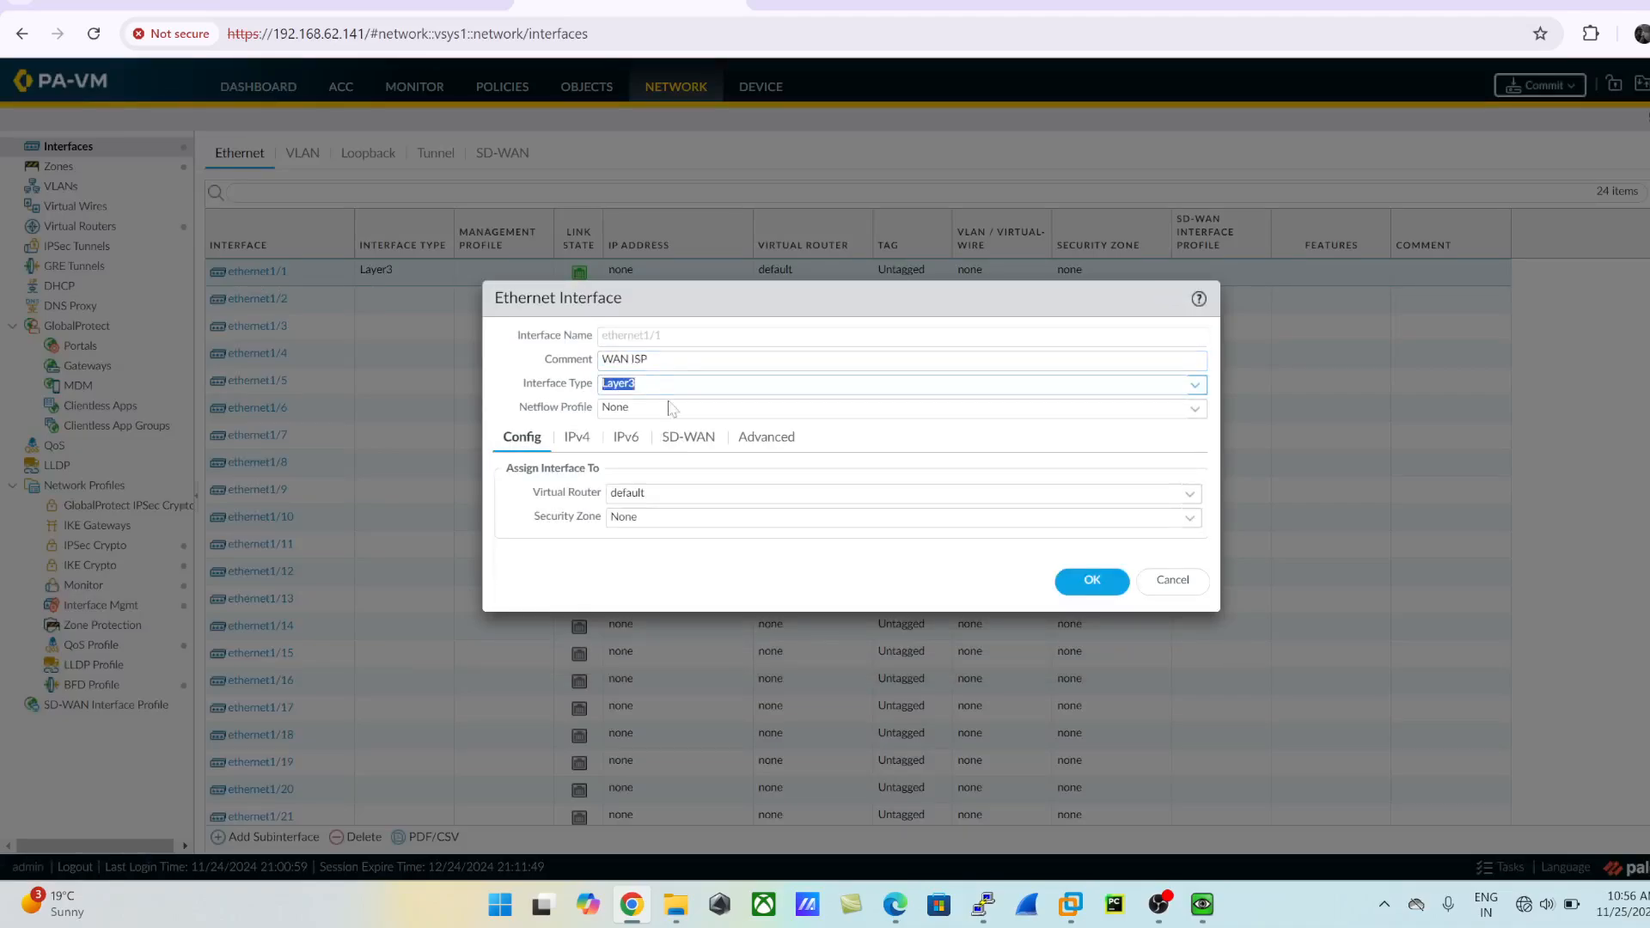
- Keep ethernet1/1 on the default virtual router and assign it to the Outside security zone
{"action": "left_click", "coordinate": [1190, 495]}
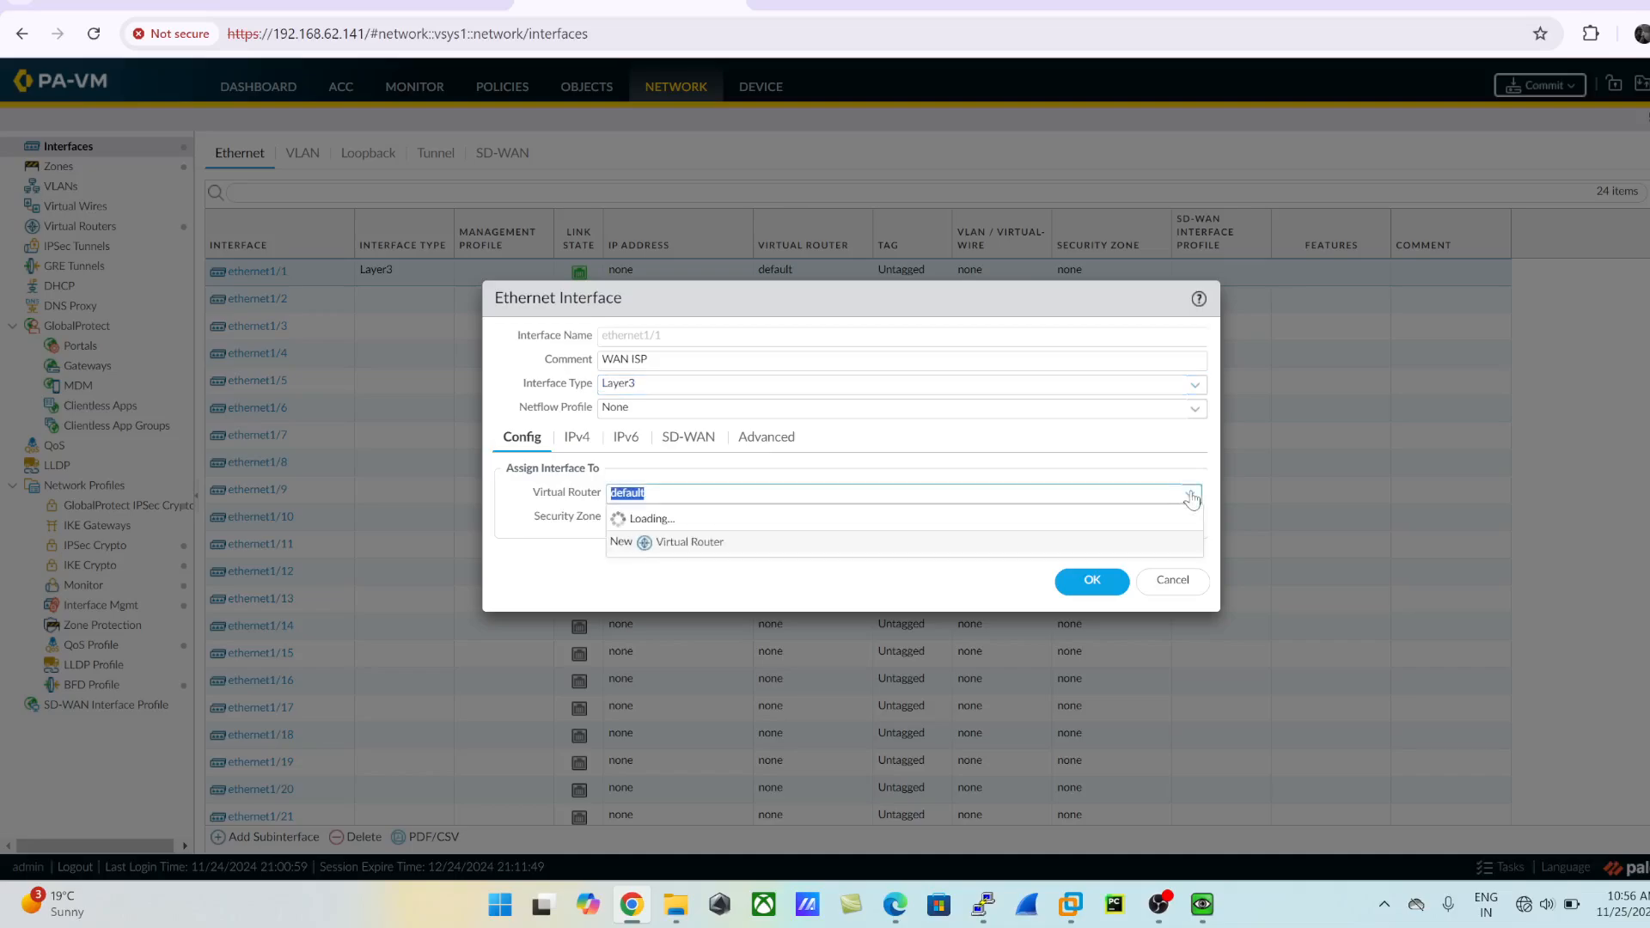
{"action": "left_click", "coordinate": [667, 542]}
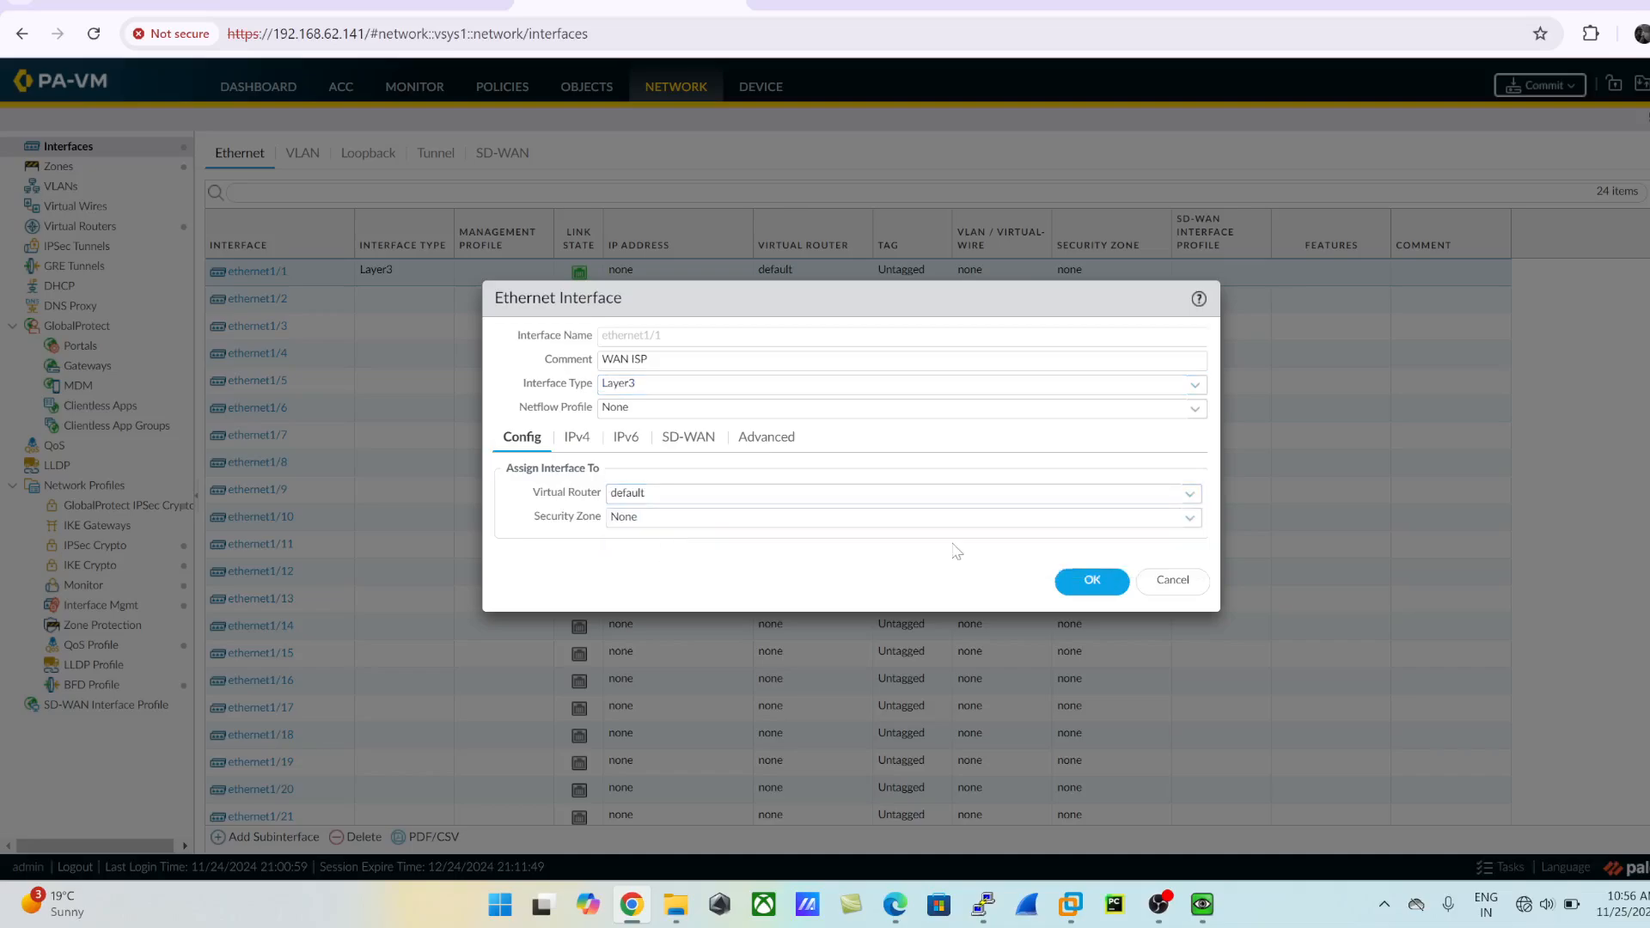
{"action": "left_click", "coordinate": [1188, 518]}
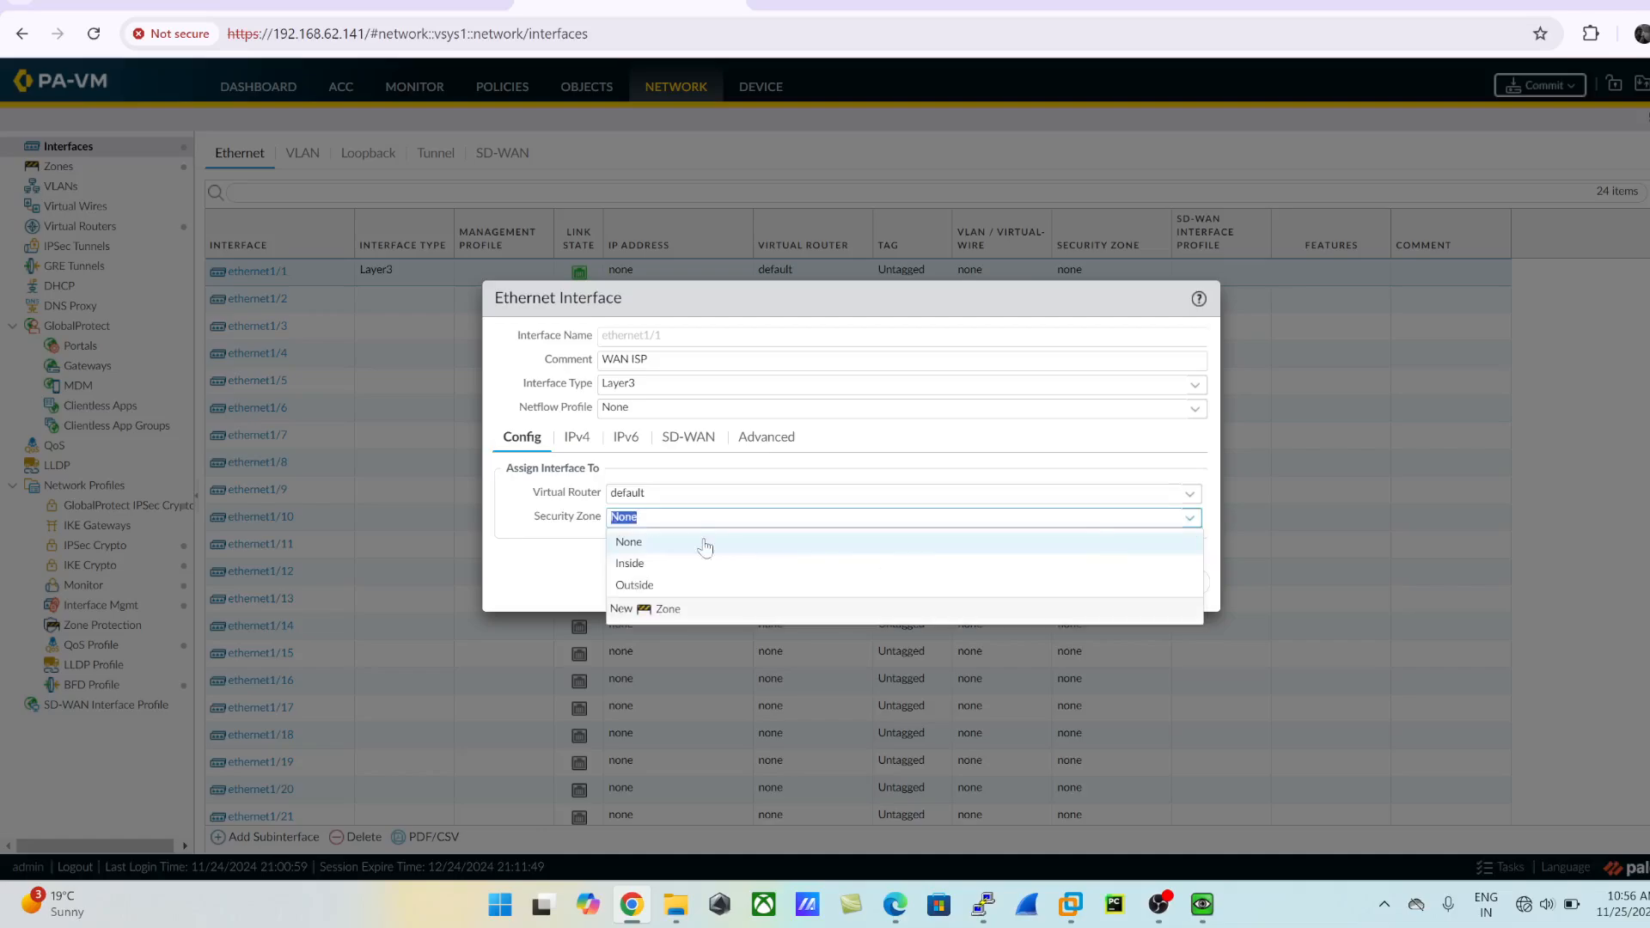
{"action": "left_click", "coordinate": [655, 585]}
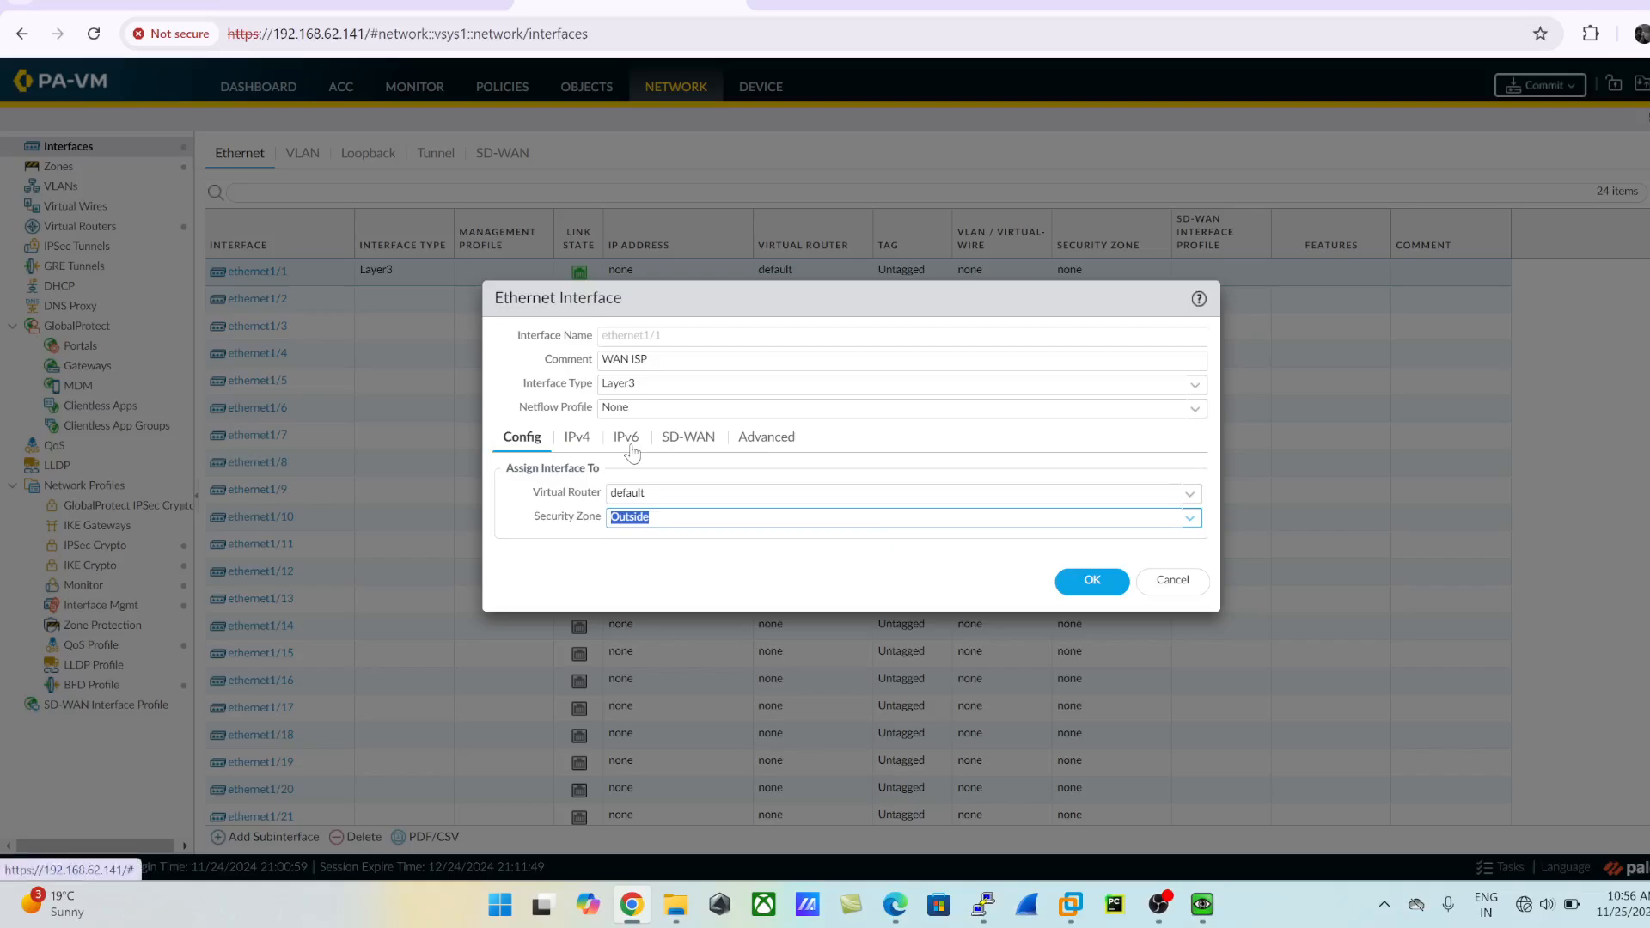
- Give ethernet1/1 the static IPv4 address 202.111.111.2/30 and compare it with the topology
{"action": "left_click", "coordinate": [576, 439]}
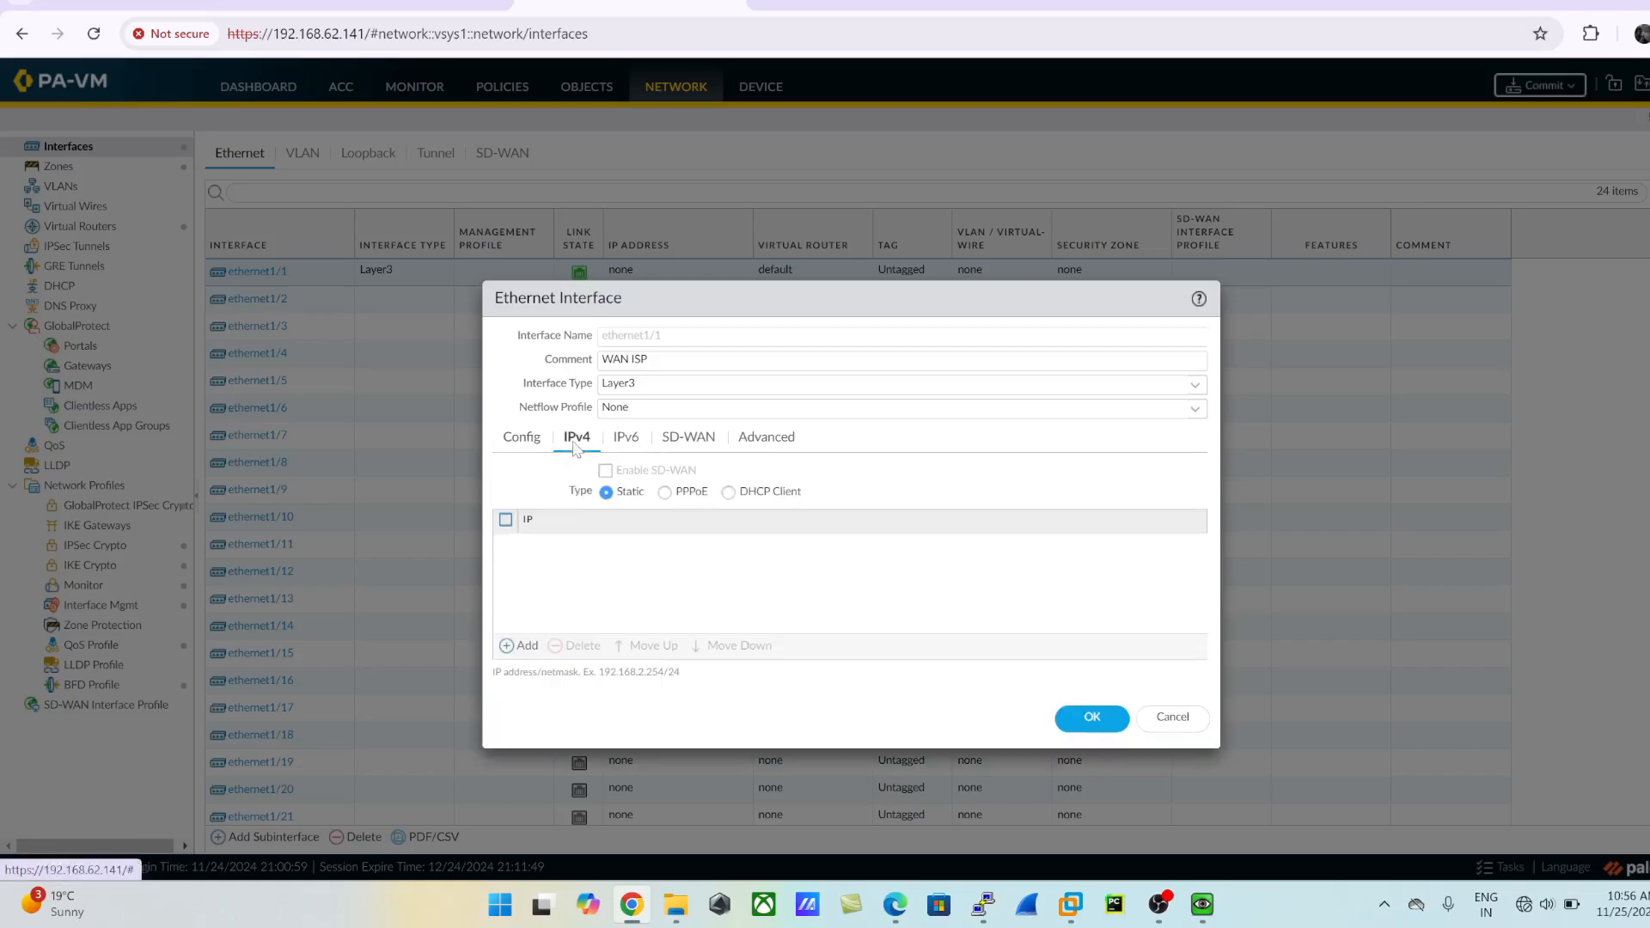
{"action": "left_click", "coordinate": [520, 646]}
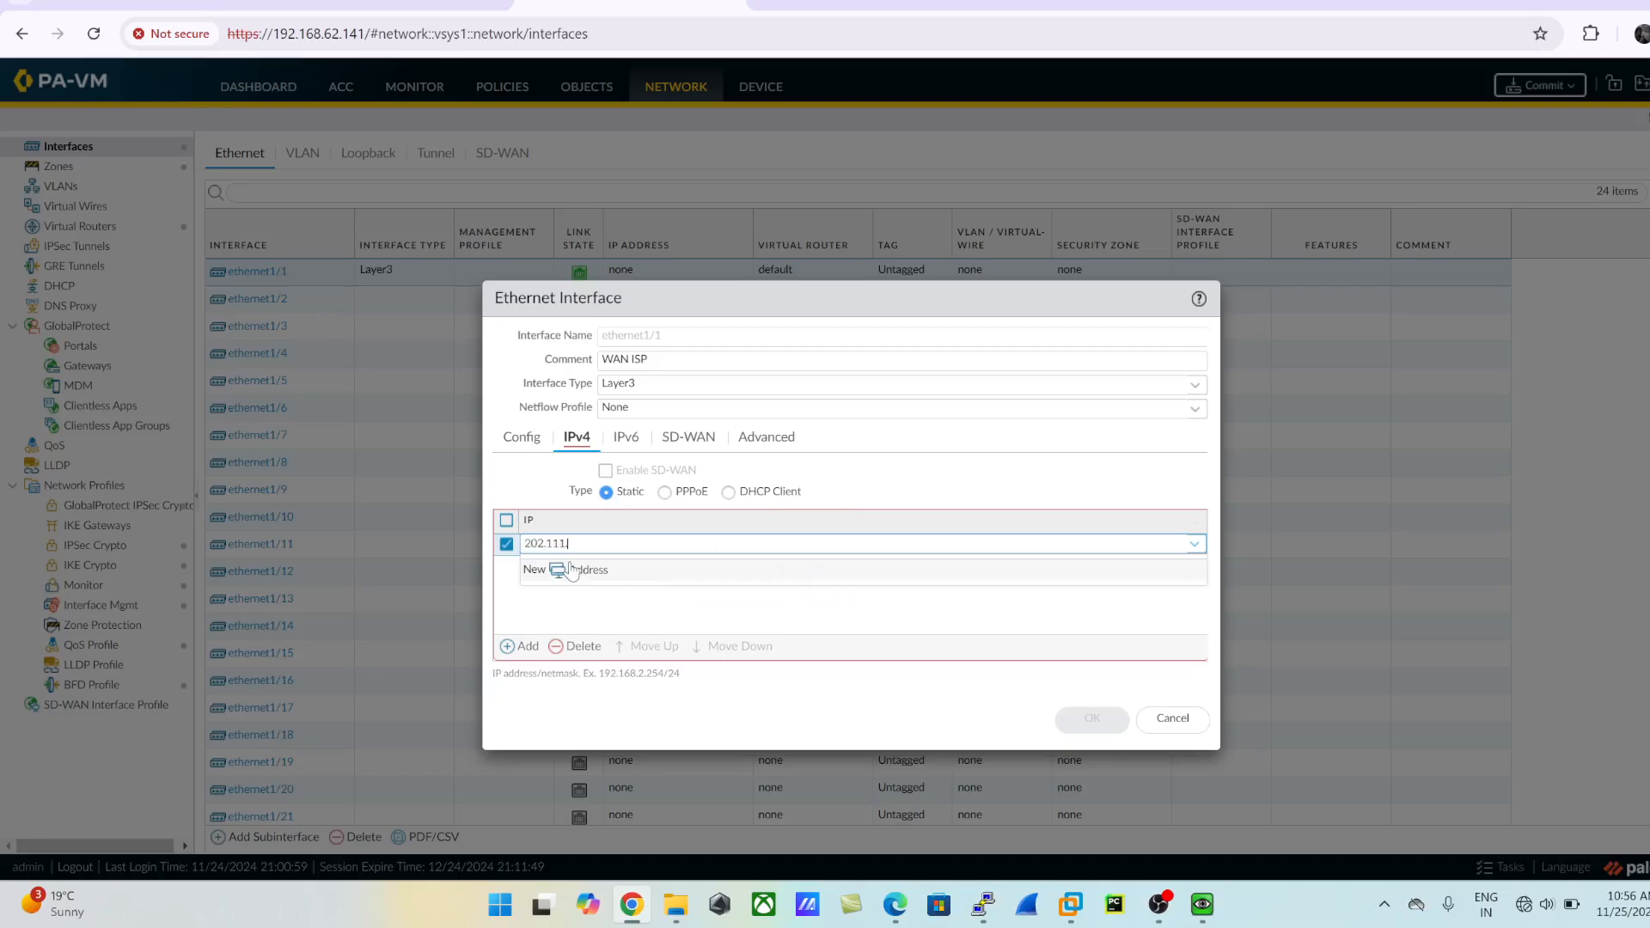
{"action": "type", "text": "202.111.11"}
{"action": "key", "text": "BackSpace"}
{"action": "type", "text": "11.2/30"}
{"action": "left_click", "coordinate": [648, 729]}
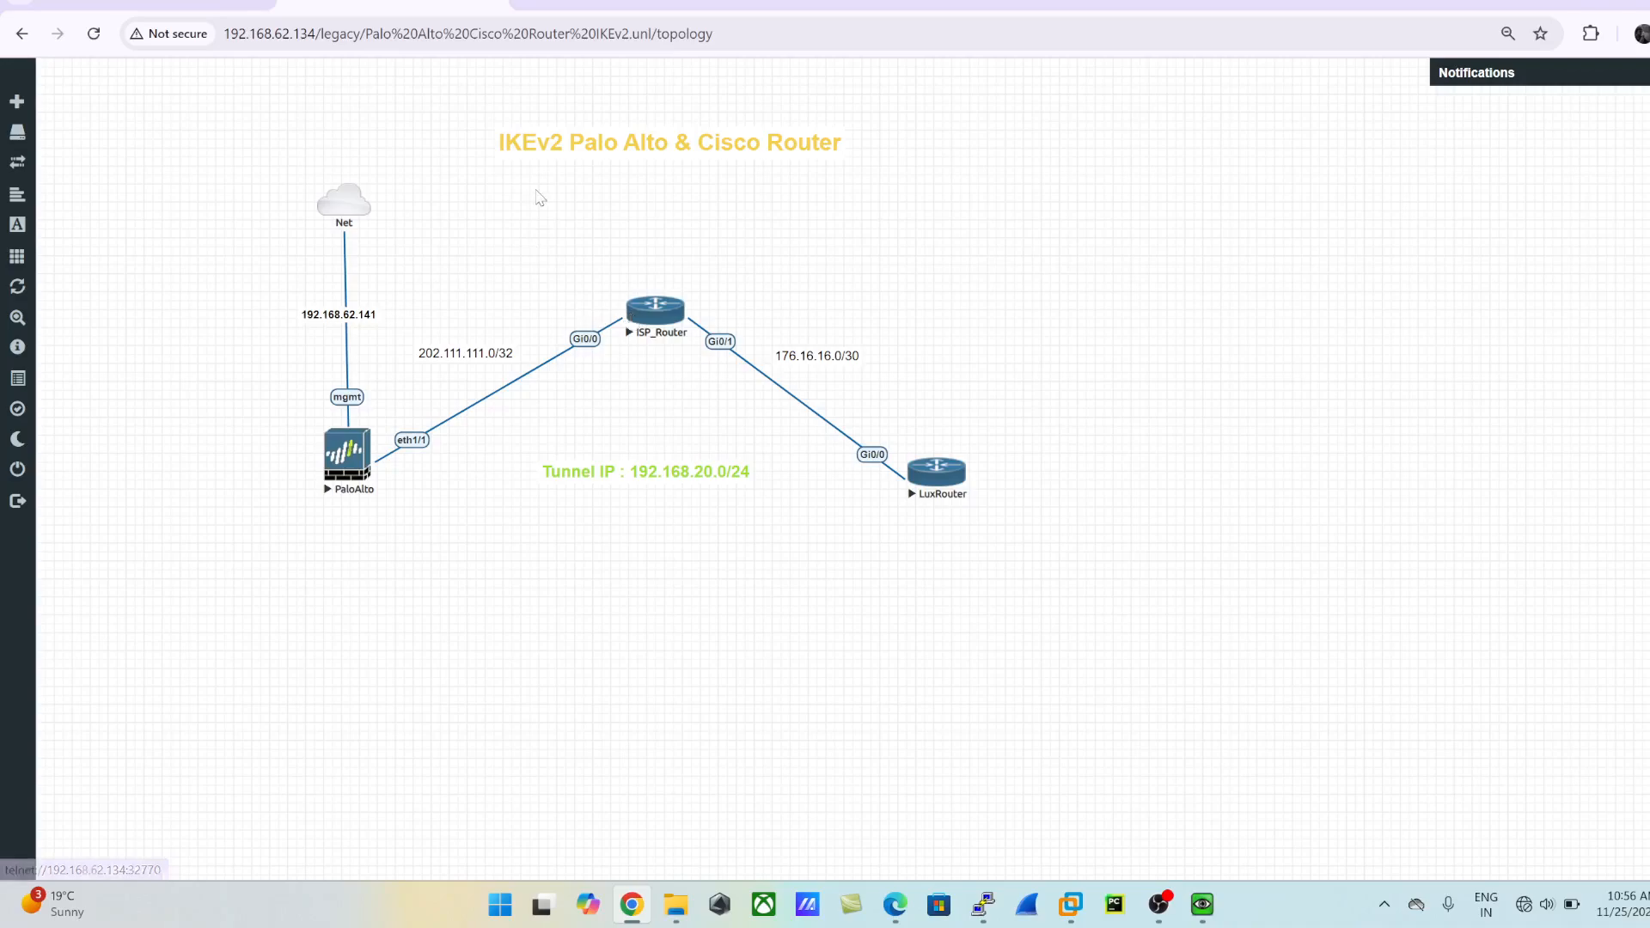
{"action": "left_click", "coordinate": [574, 8]}
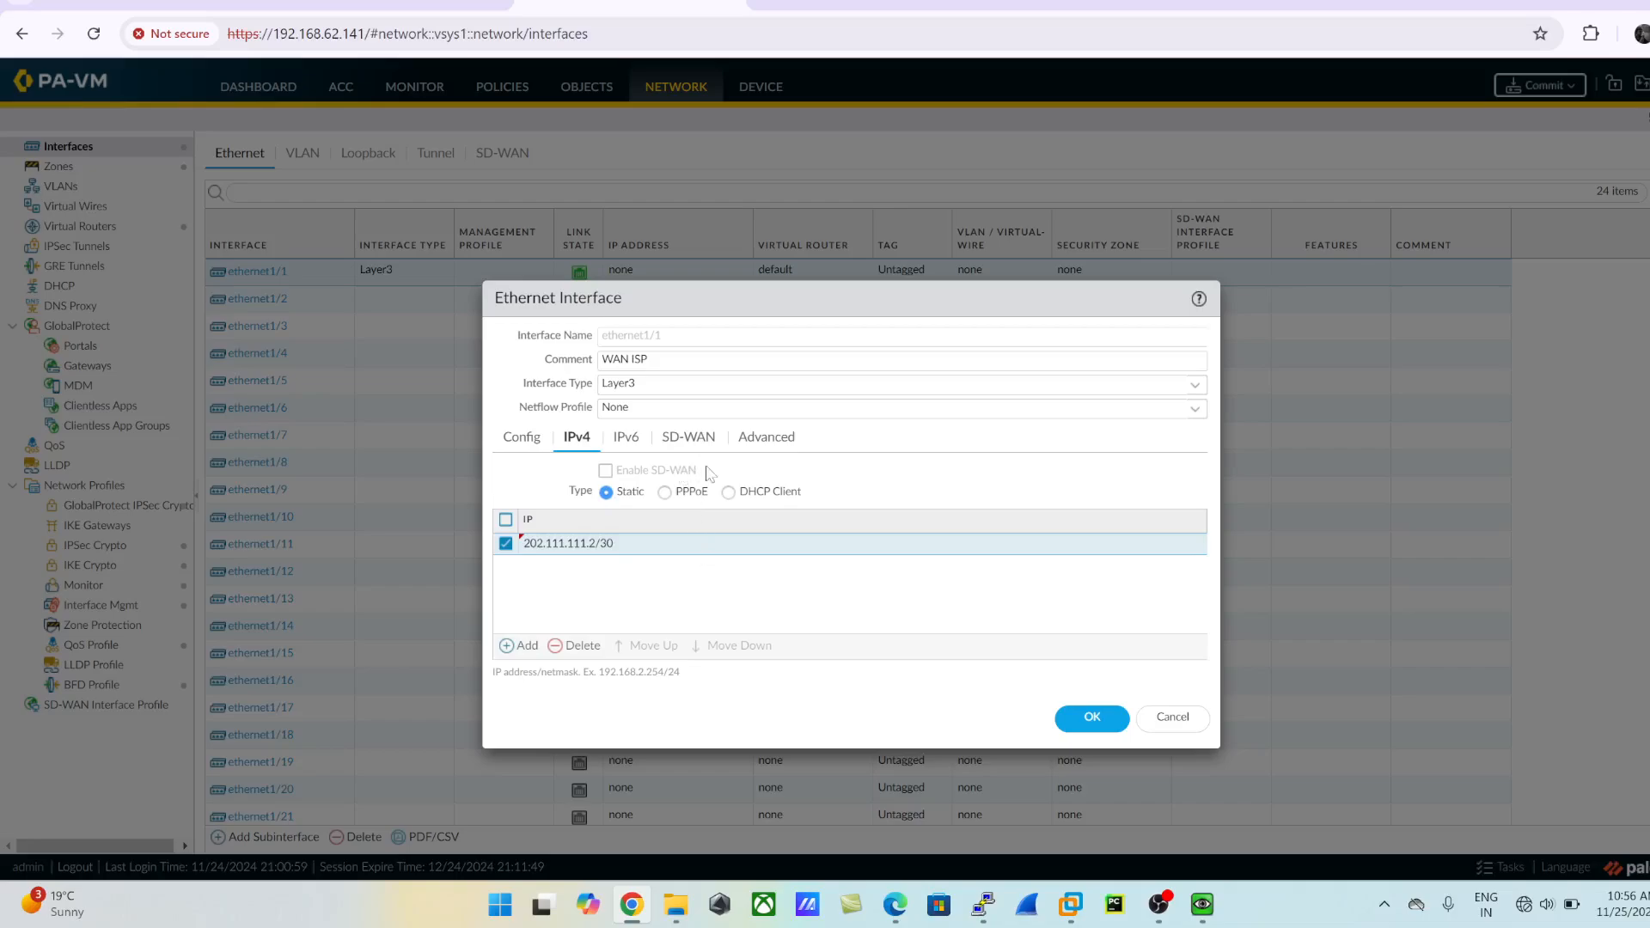
- Create a management profile named PING_ALLOW that permits Ping, assign it to ethernet1/1 and save the interface
{"action": "left_click", "coordinate": [769, 449]}
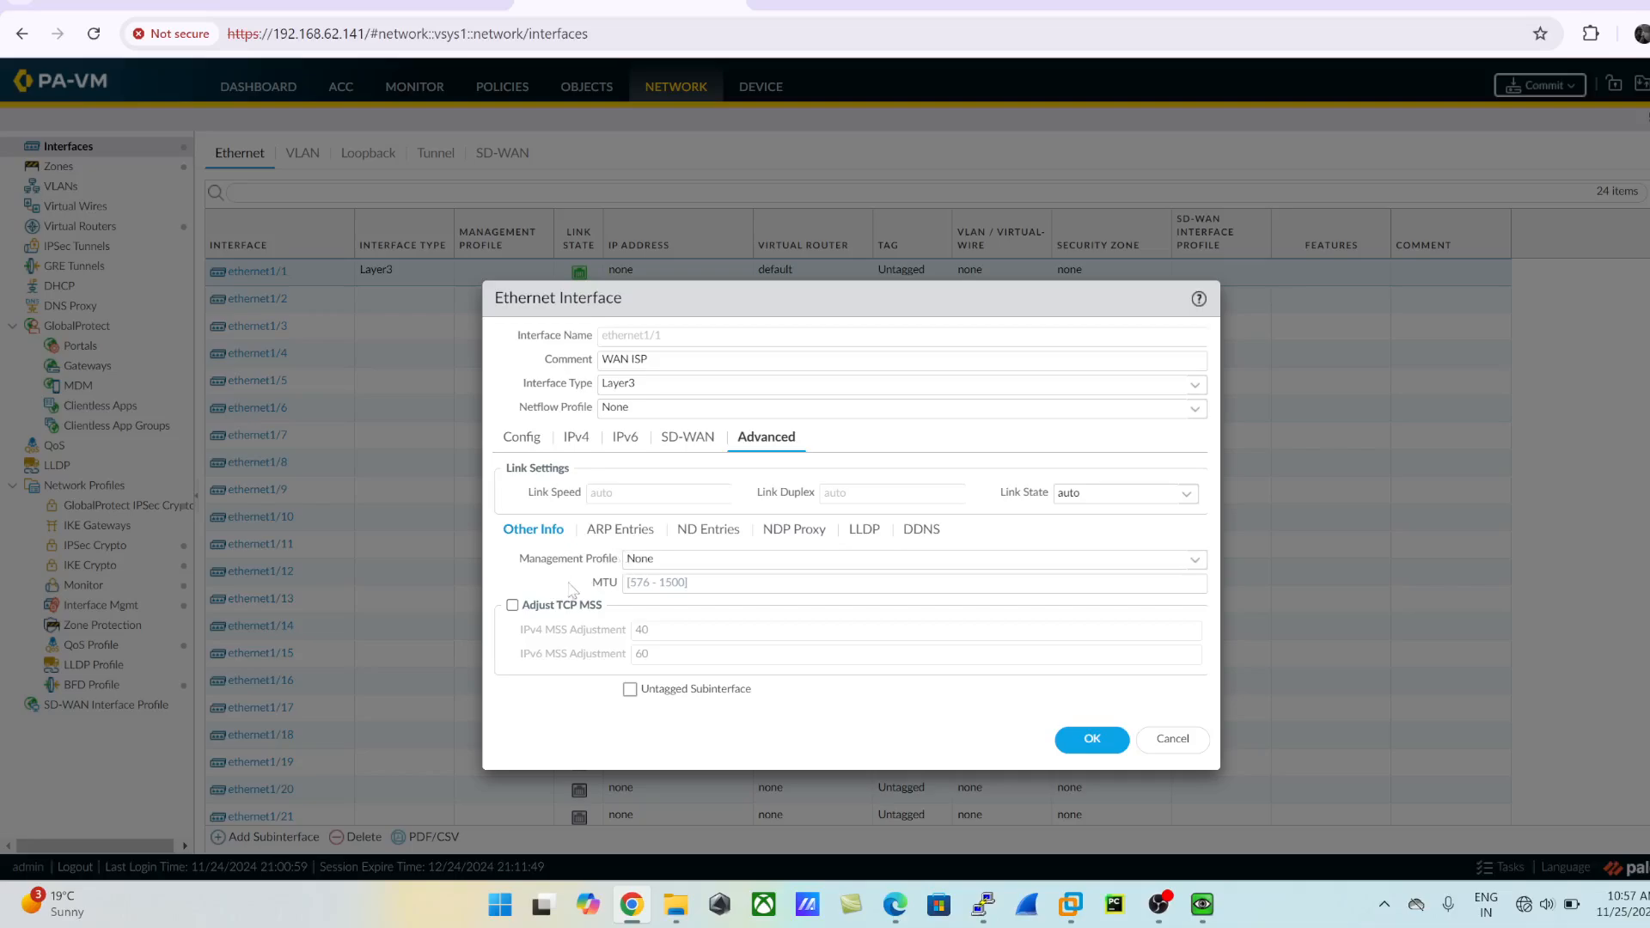
{"action": "left_click", "coordinate": [1193, 560]}
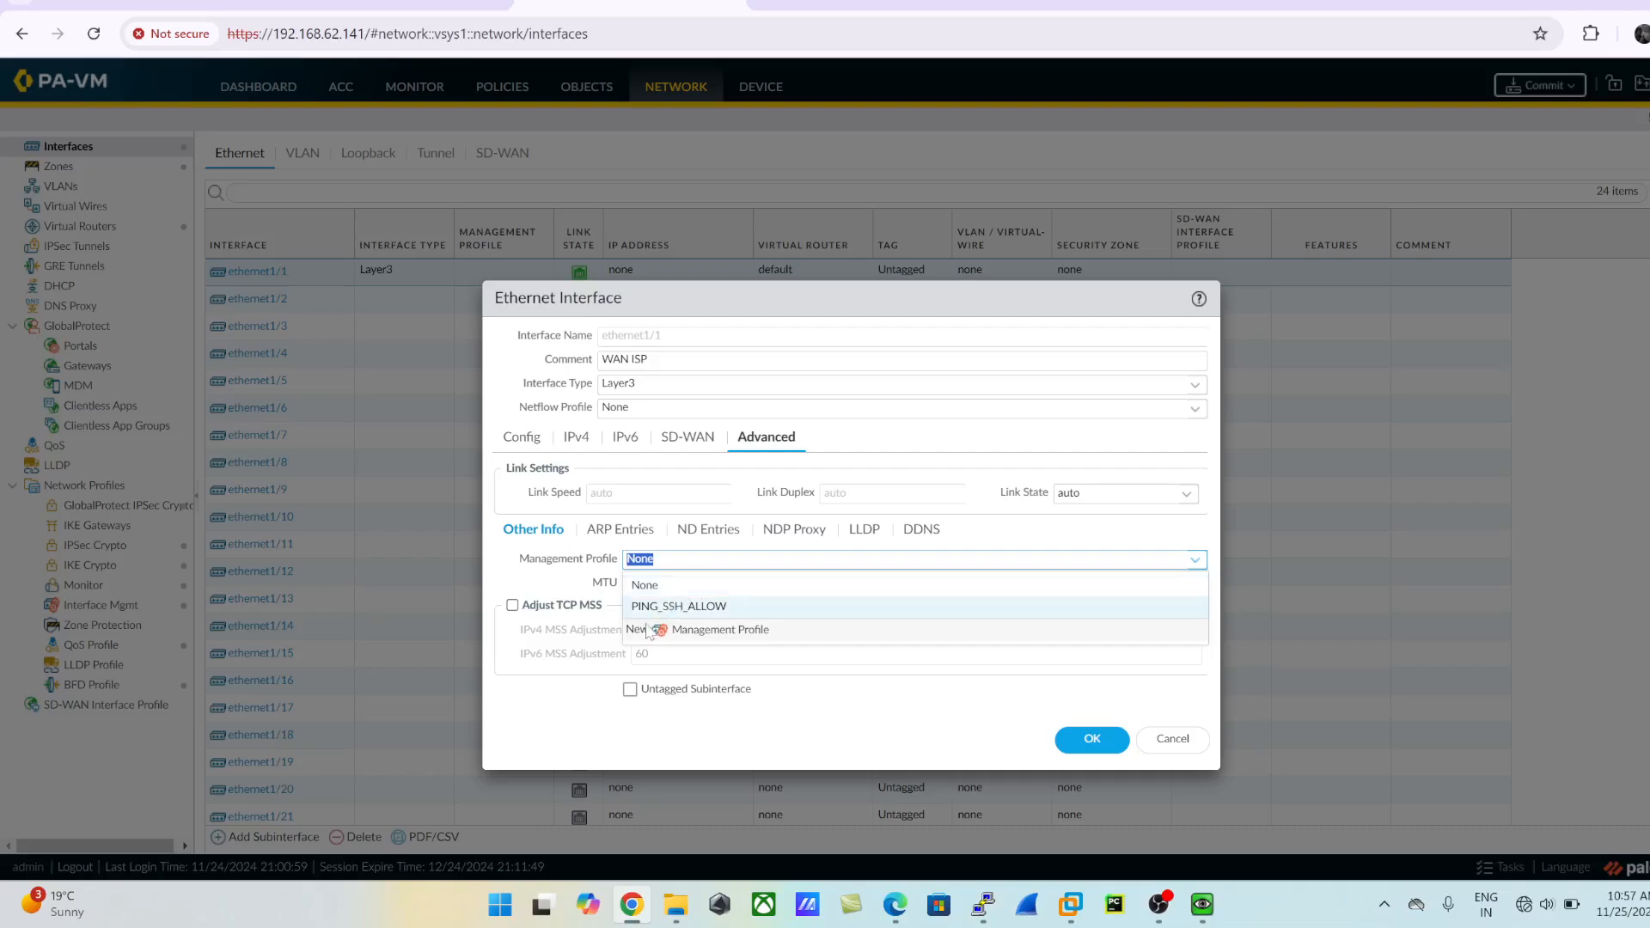
{"action": "left_click", "coordinate": [716, 633]}
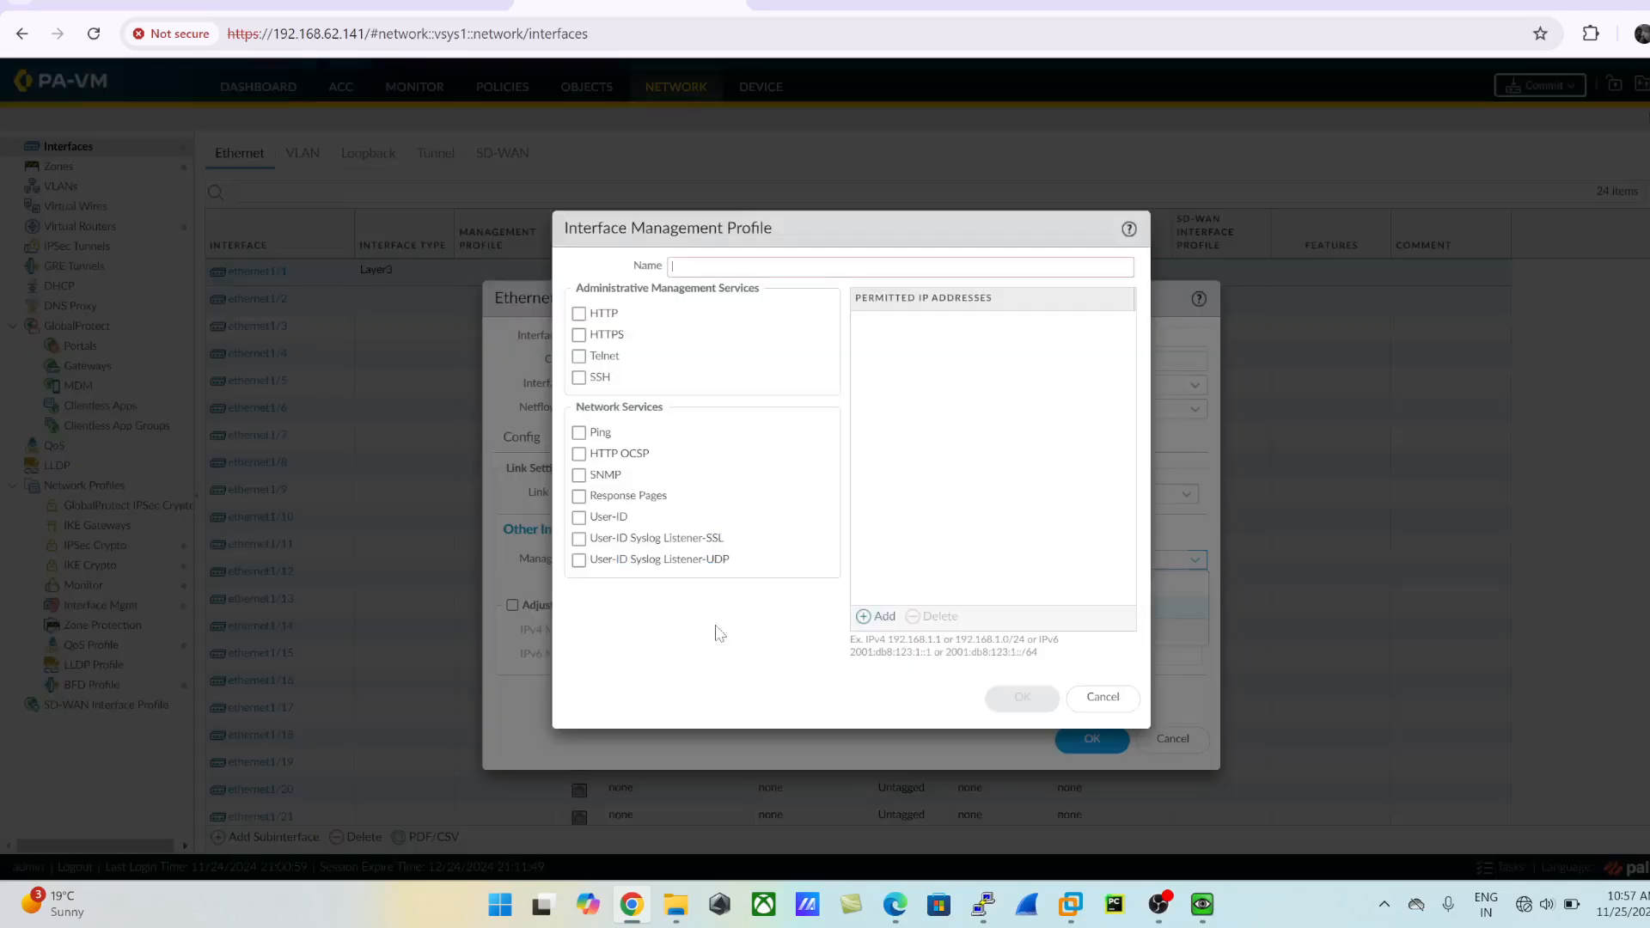
{"action": "type", "text": "Pl"}
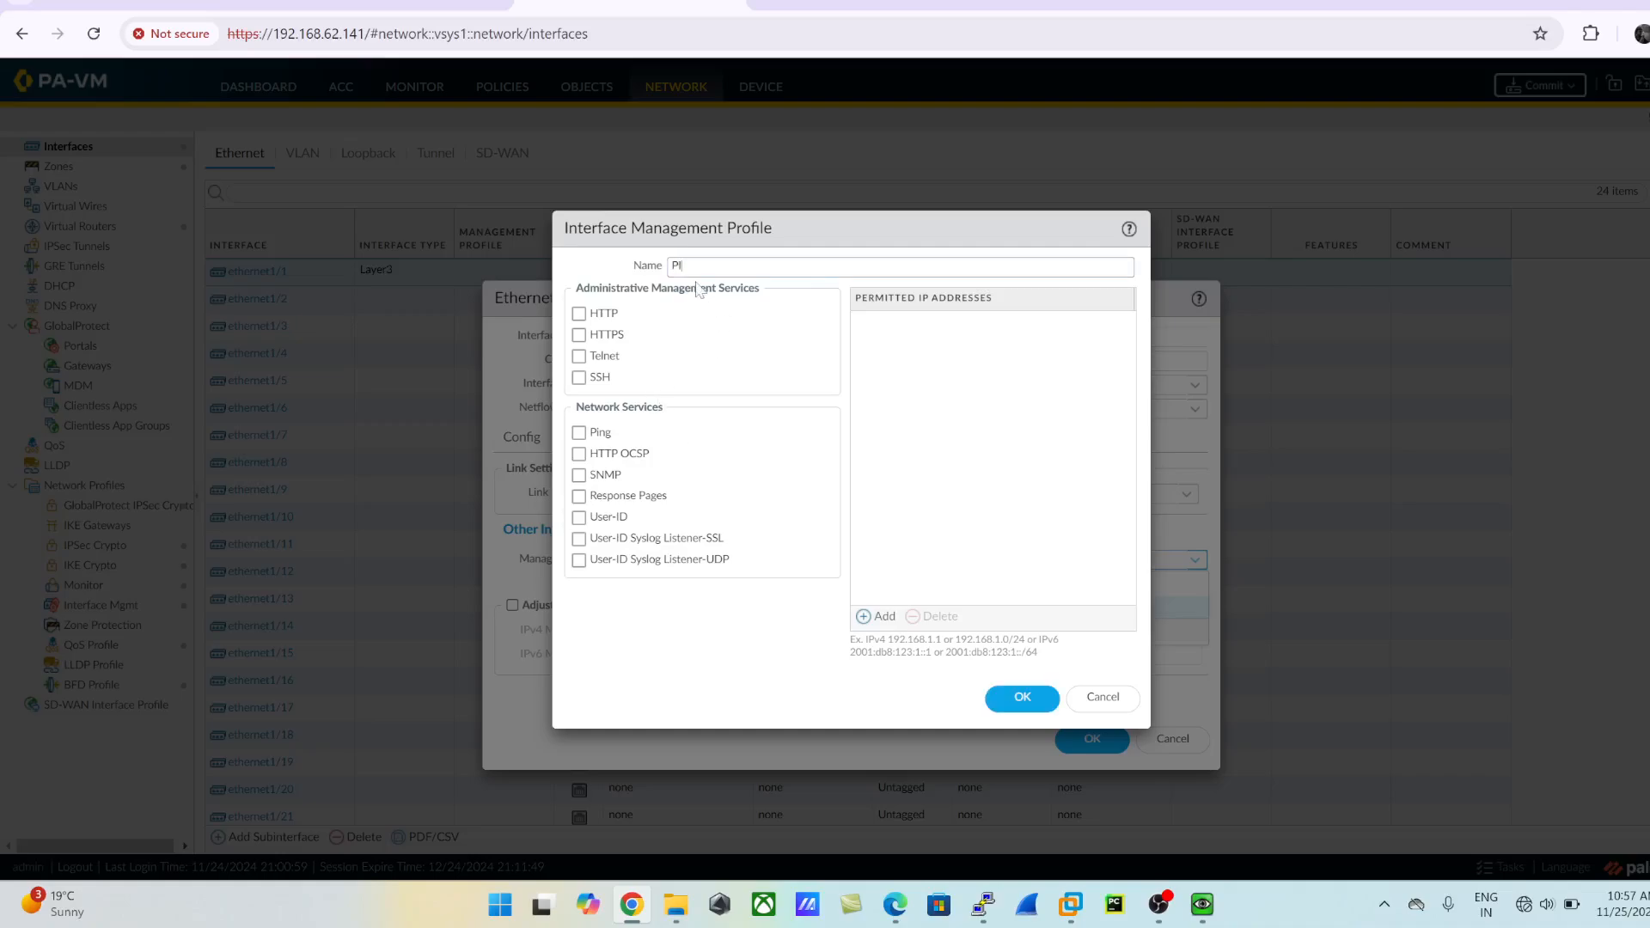
{"action": "type", "text": "NG_ALLOW"}
{"action": "left_click", "coordinate": [583, 437]}
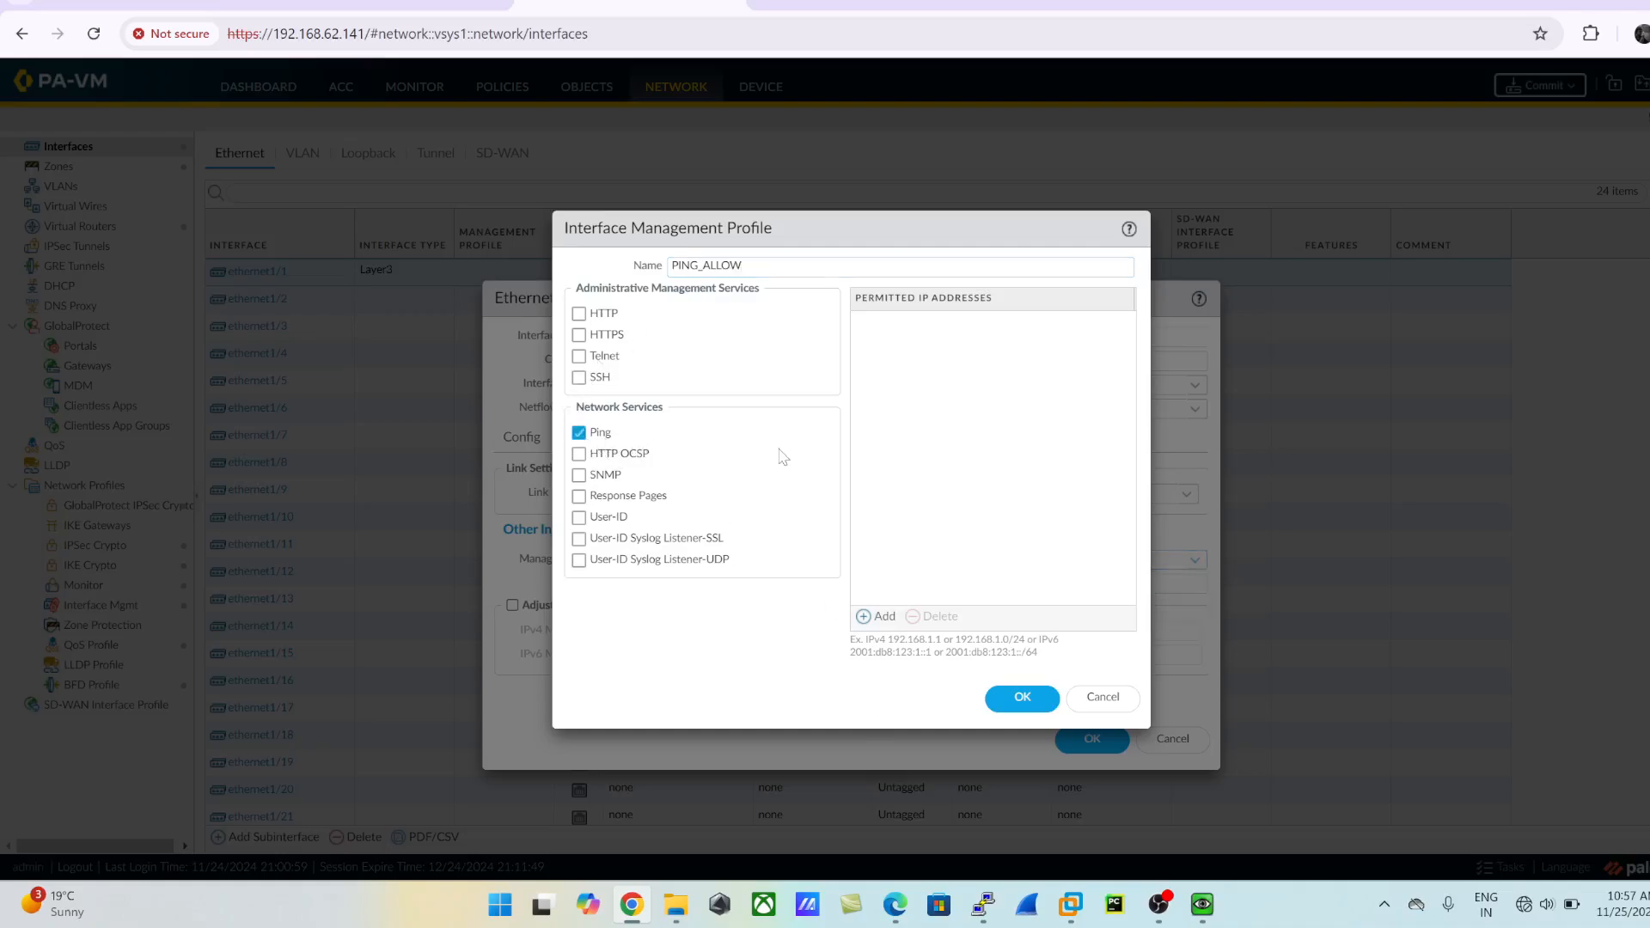
{"action": "left_click", "coordinate": [1027, 702]}
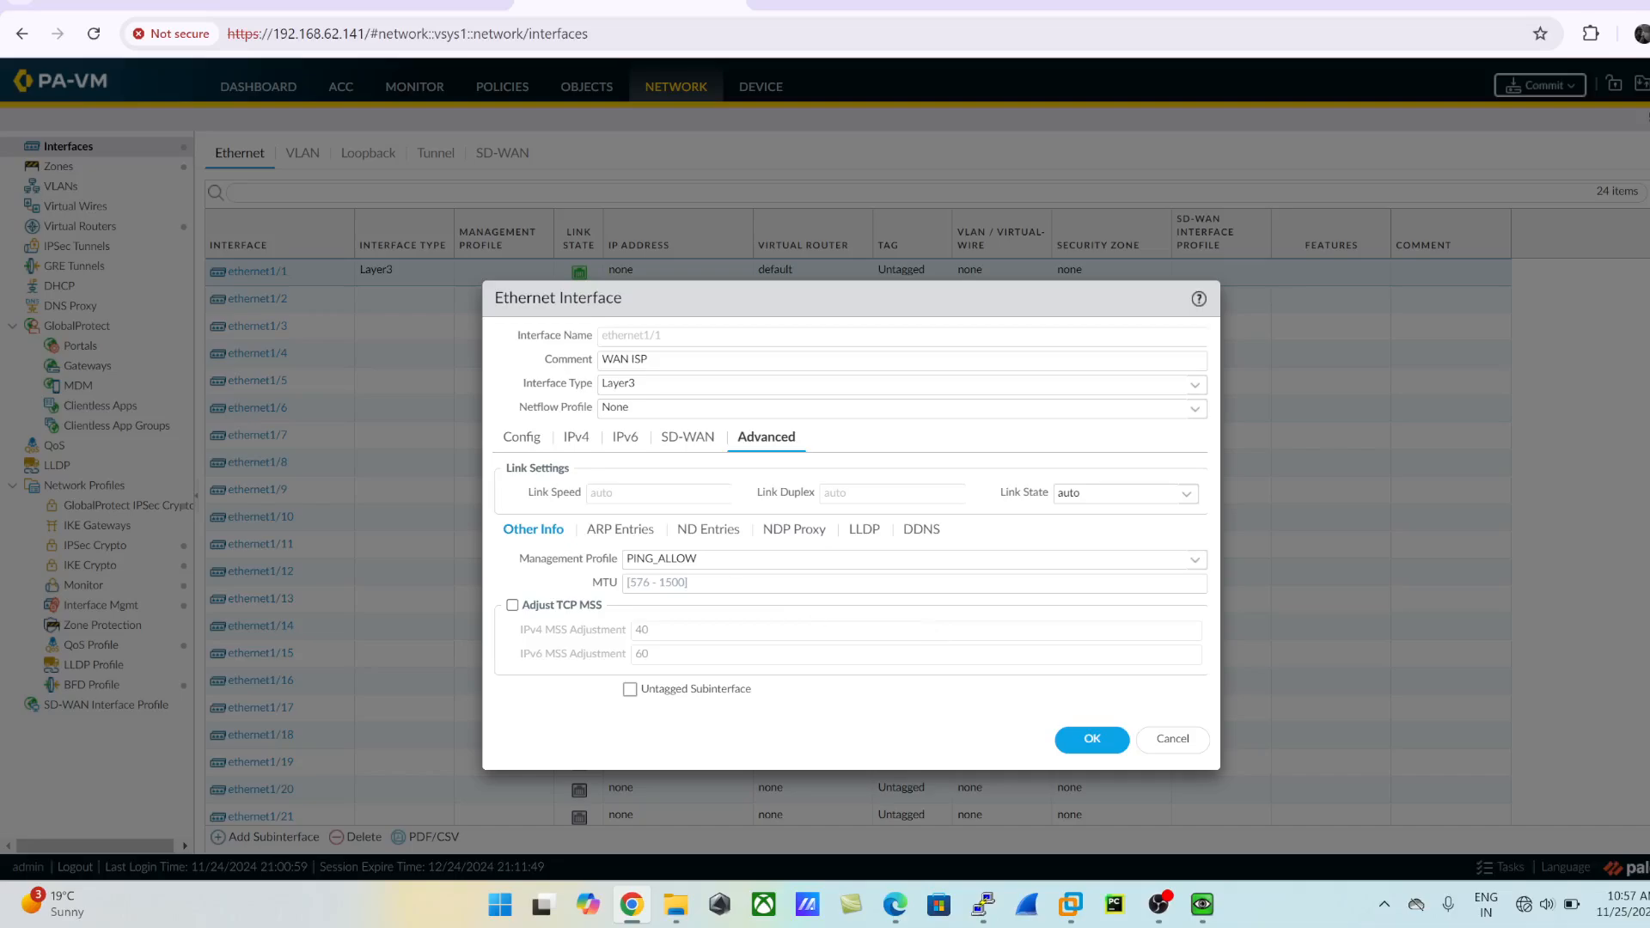
{"action": "left_click", "coordinate": [1088, 741]}
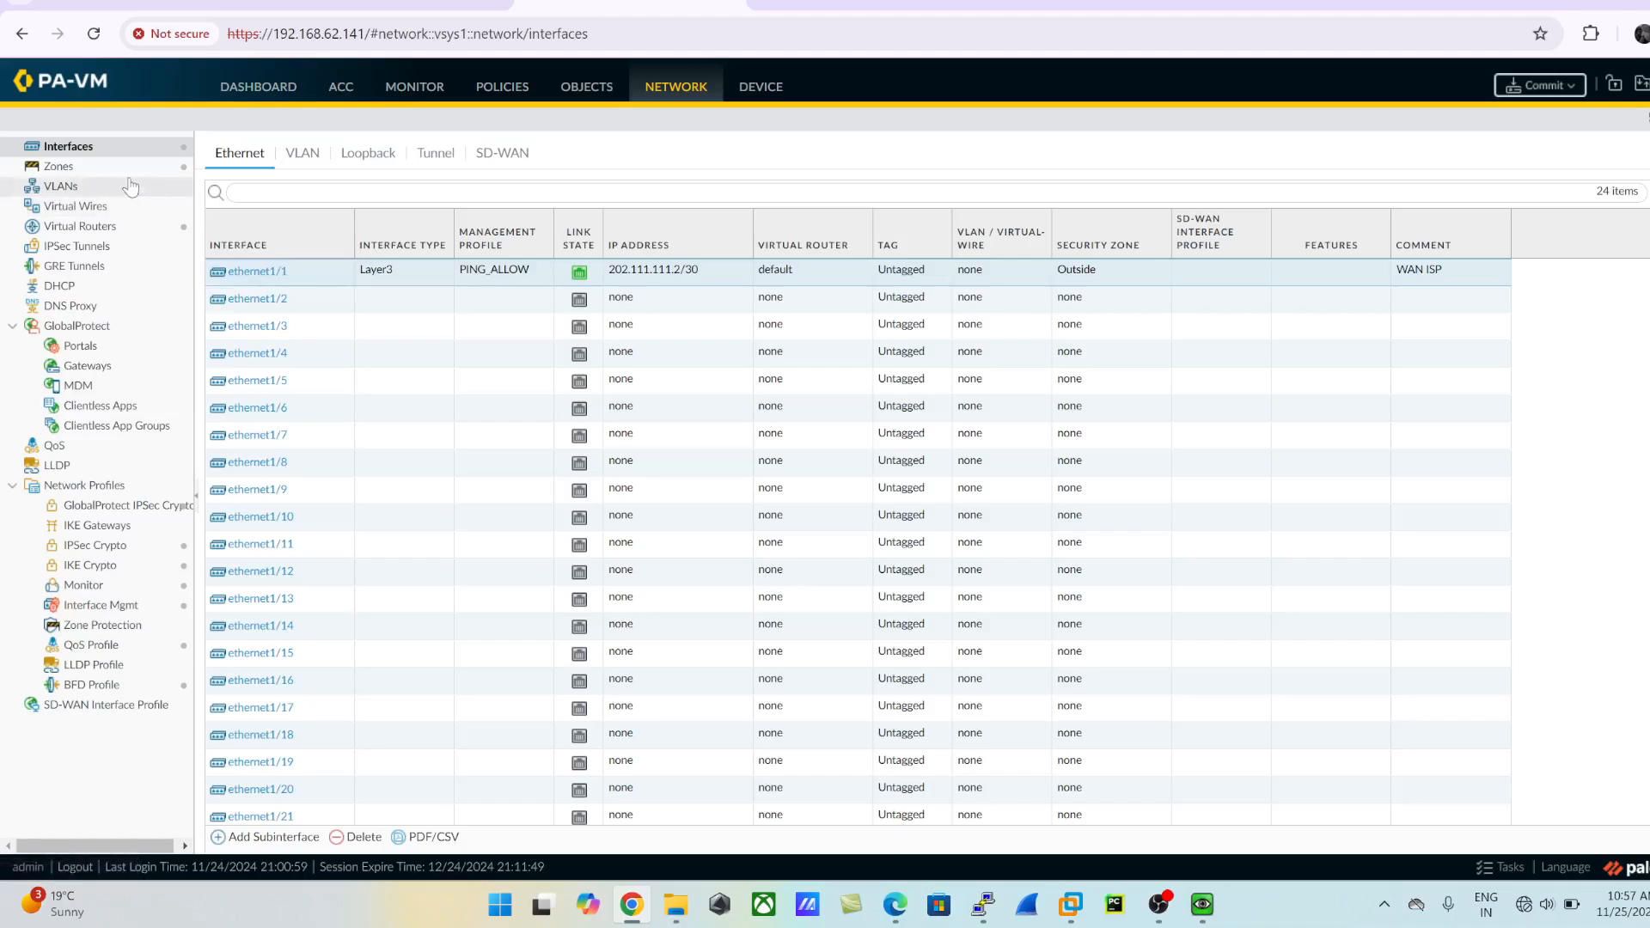
- Add an IPv4 static route named TO_LUX_Router to the default virtual router
{"action": "left_click", "coordinate": [81, 231]}
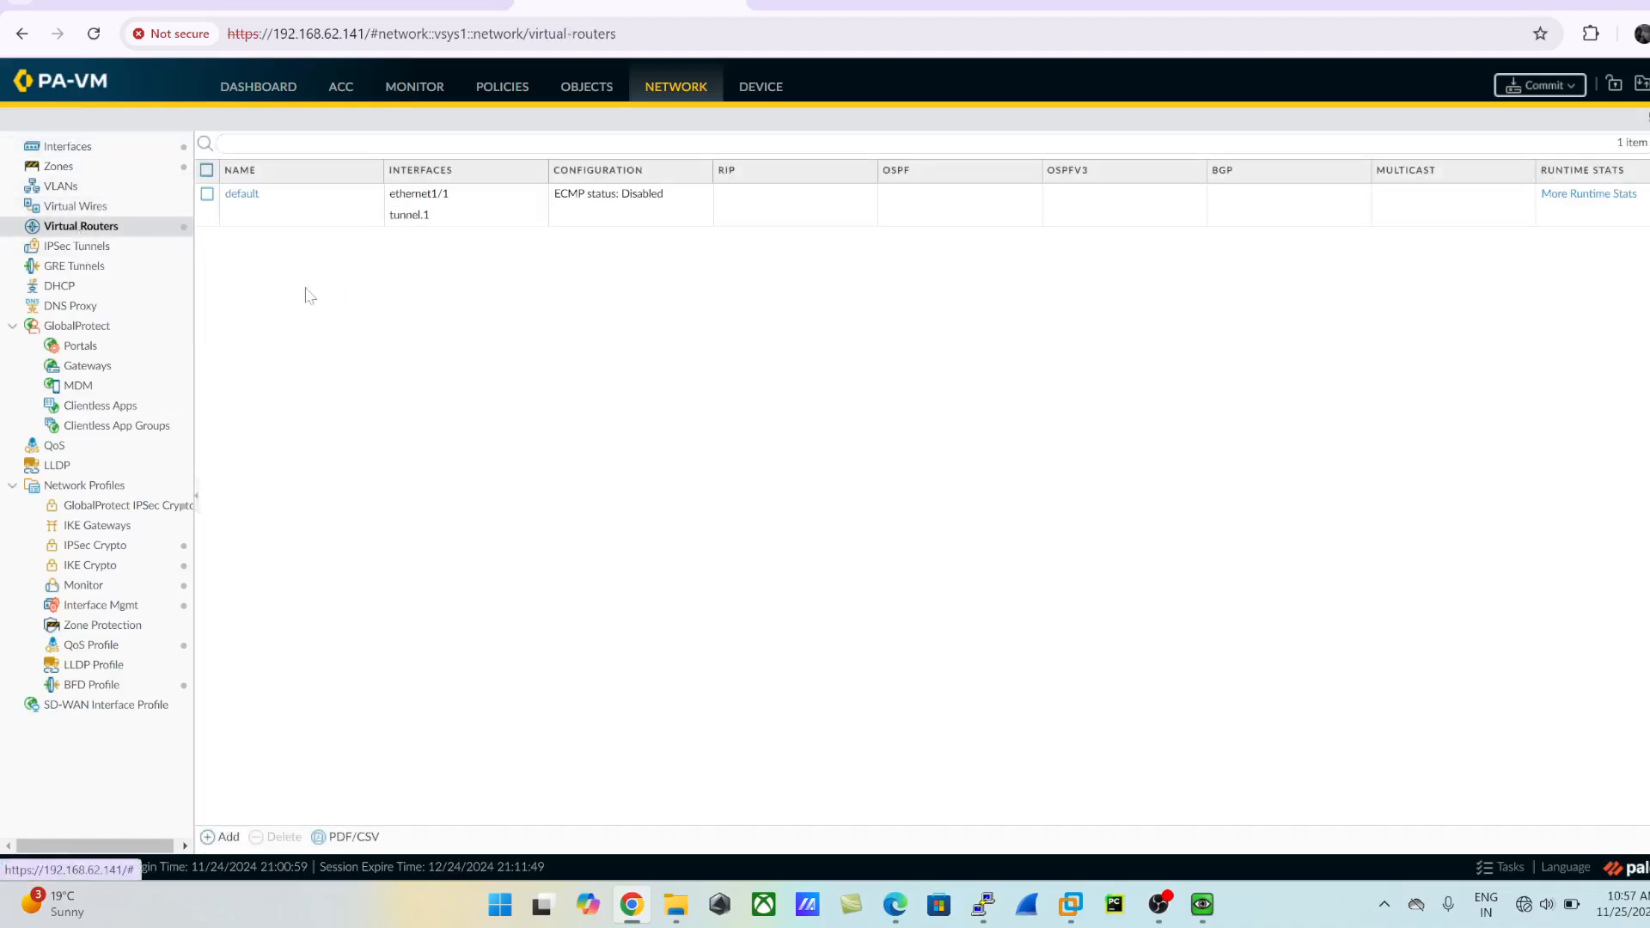
{"action": "left_click", "coordinate": [248, 199]}
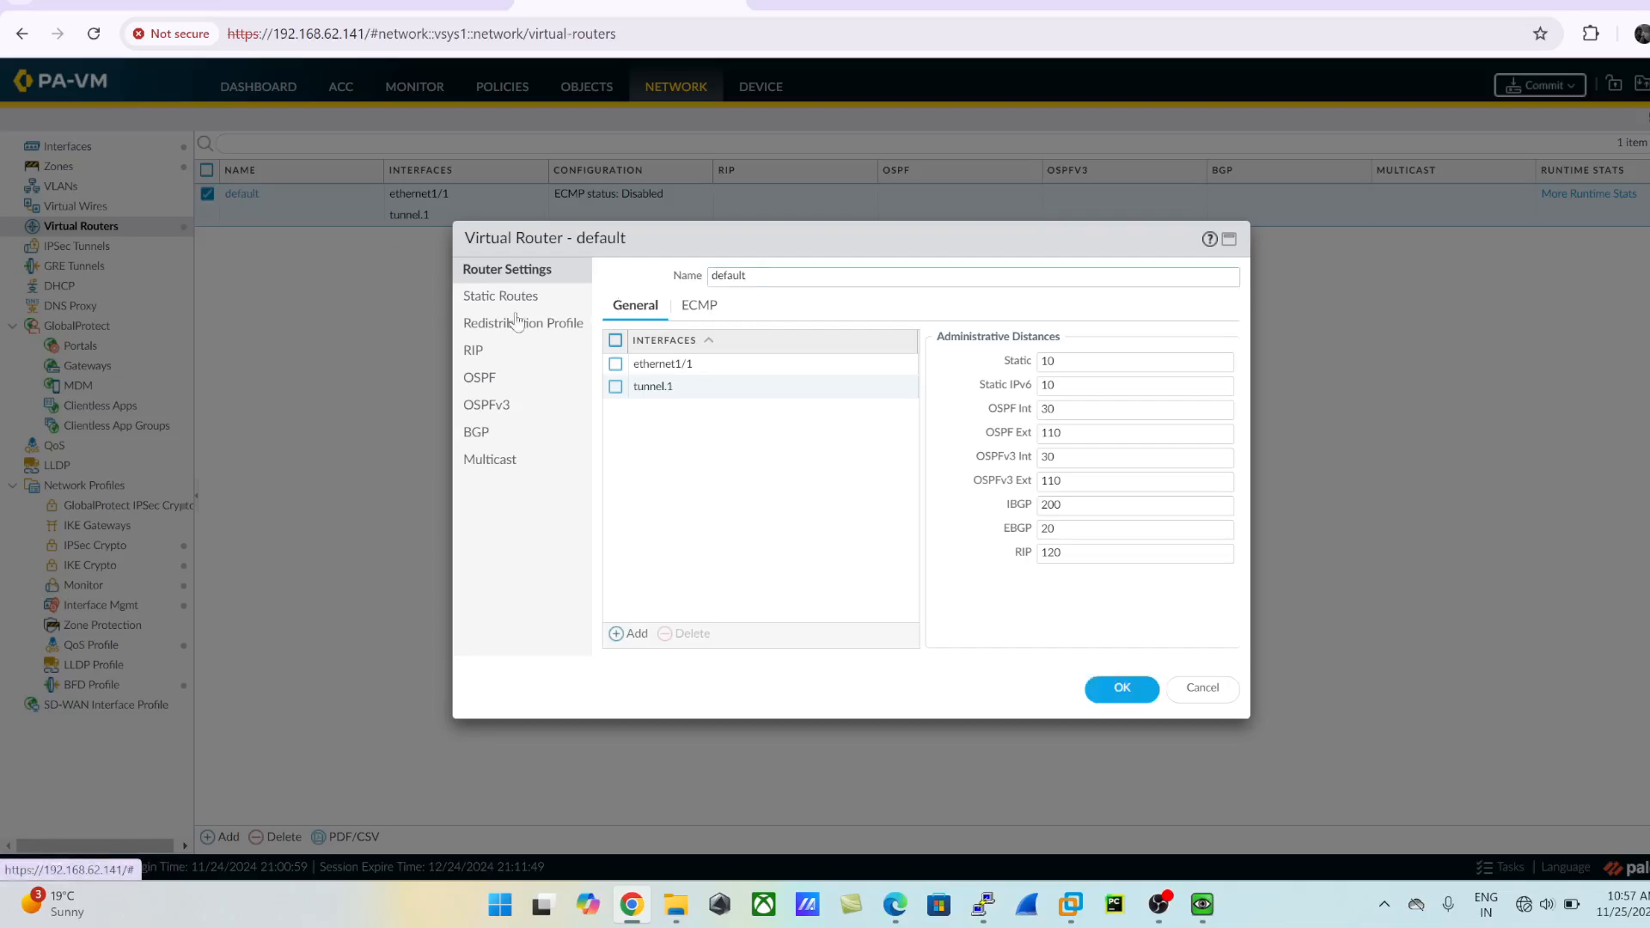
{"action": "left_click", "coordinate": [507, 298]}
{"action": "left_click", "coordinate": [632, 639]}
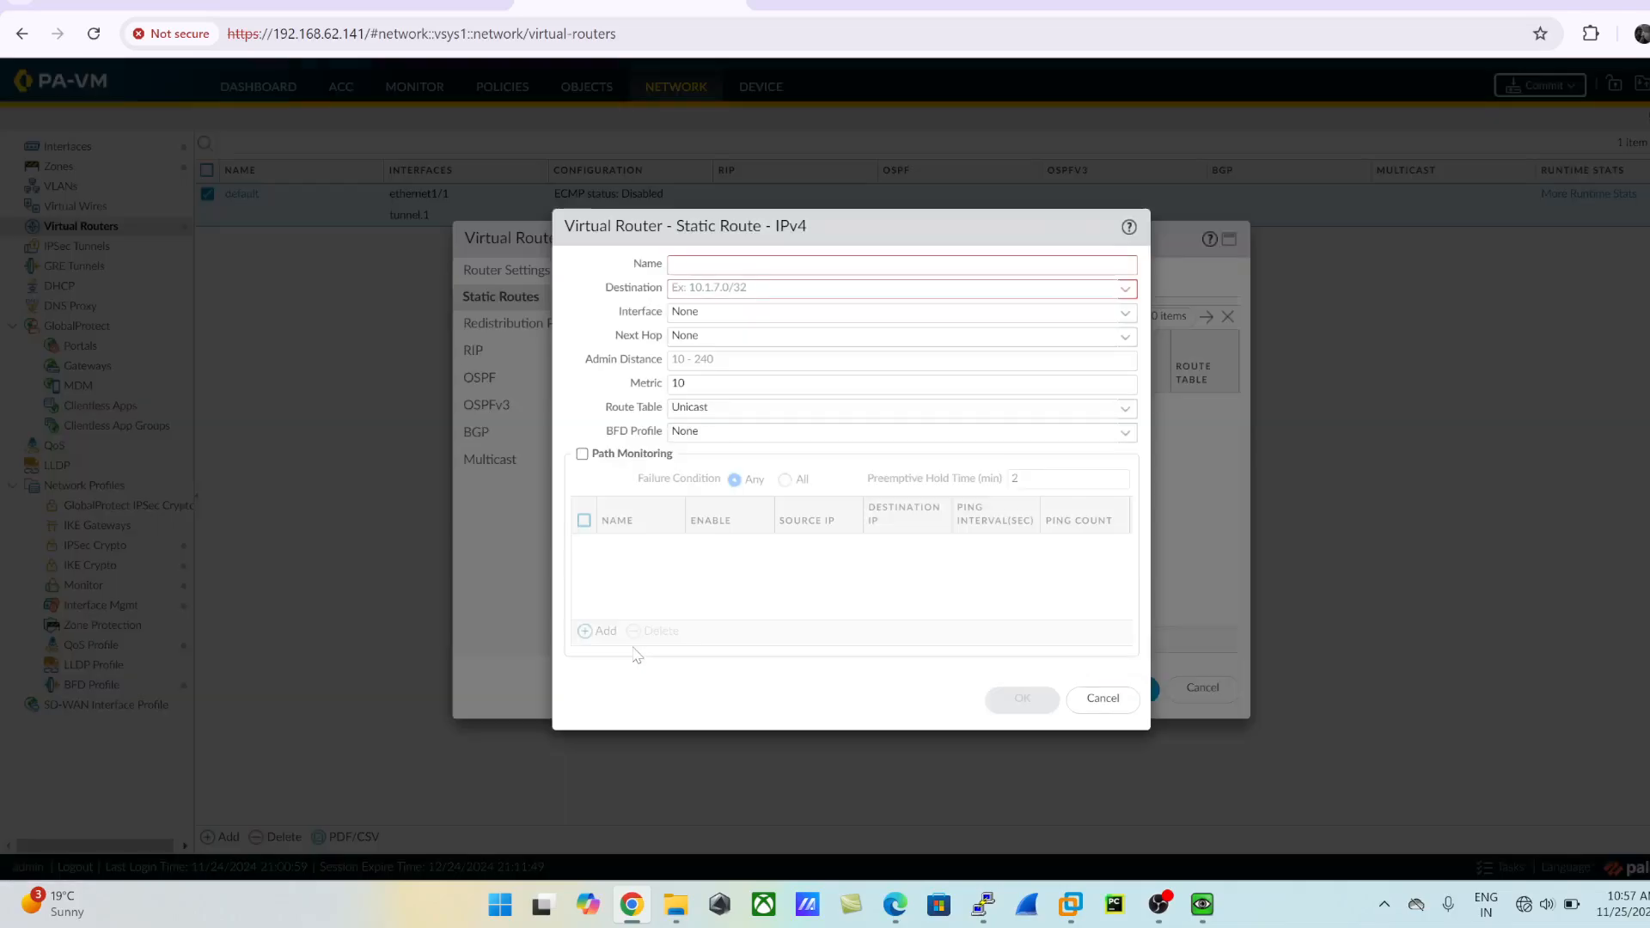
{"action": "type", "text": "S"}
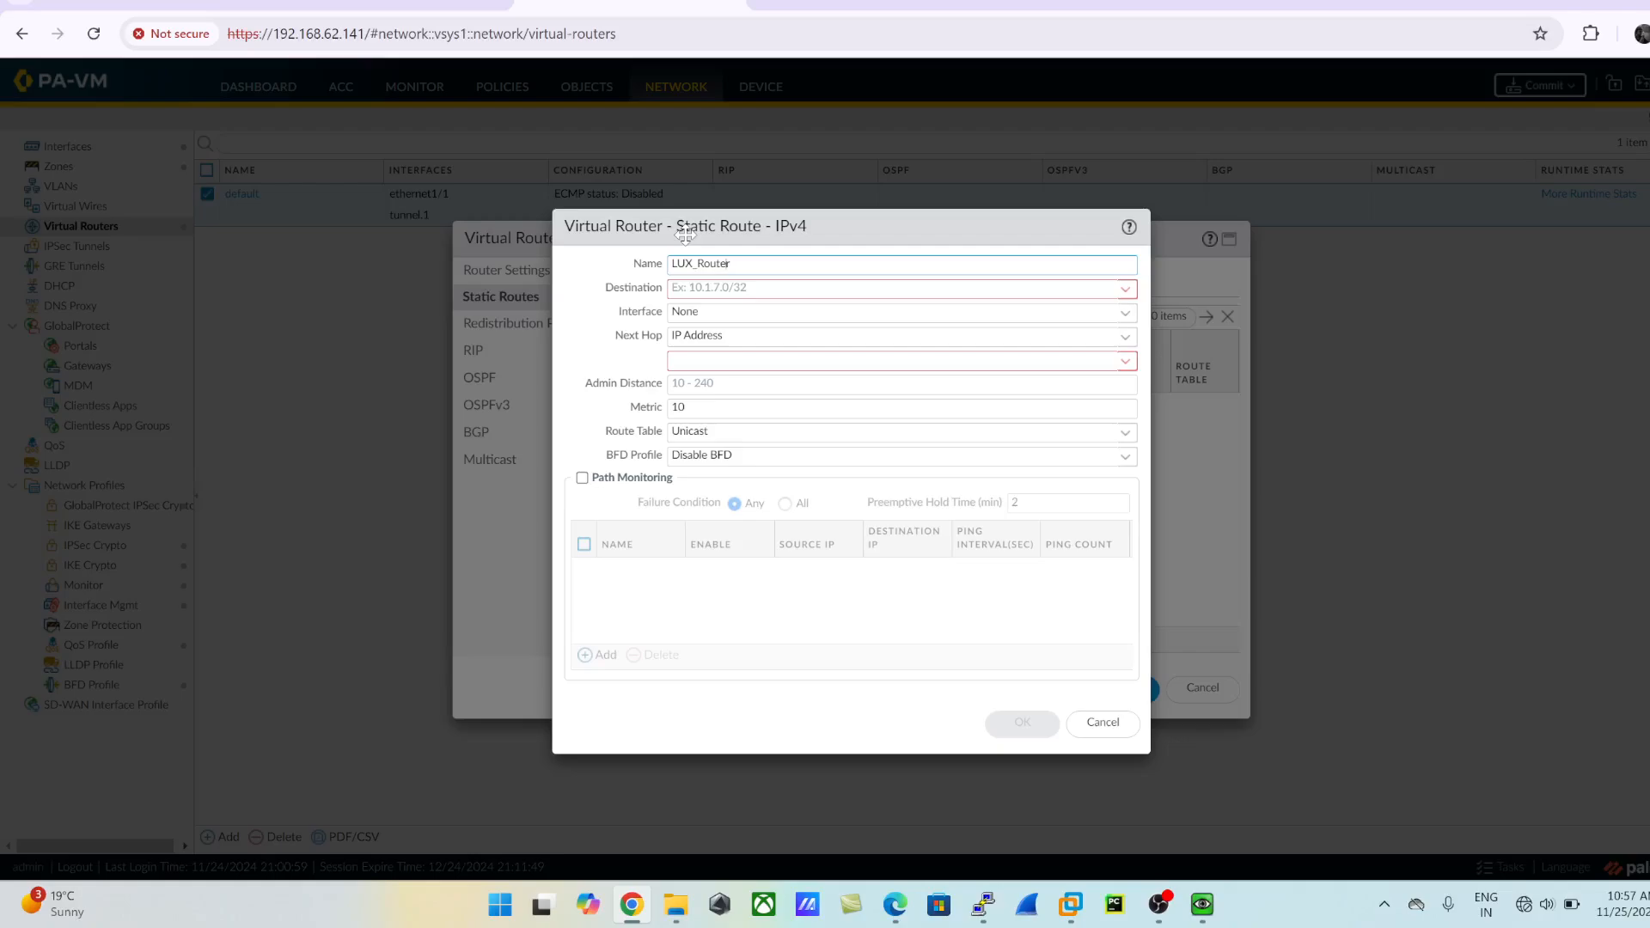
{"action": "type", "text": "TO_"}
{"action": "key", "text": "Tab"}
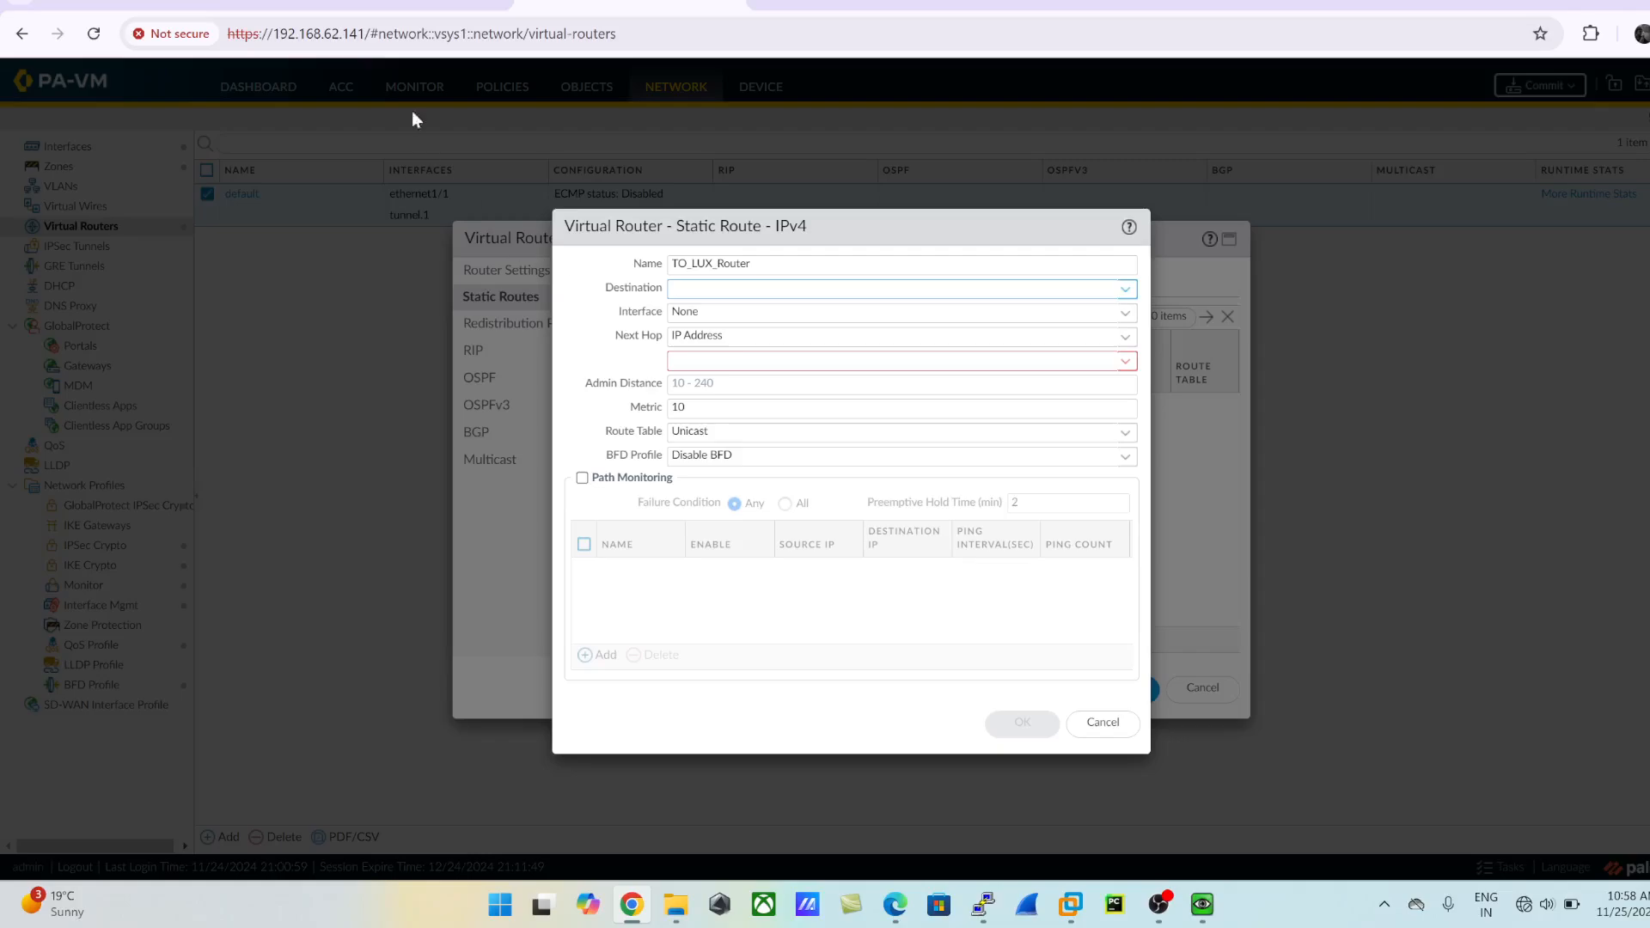
- Check the topology for LuxRouter's network, and set the route's destination to 176.16.16.0/30 and its interface to ethernet1/1
{"action": "left_click", "coordinate": [343, 7]}
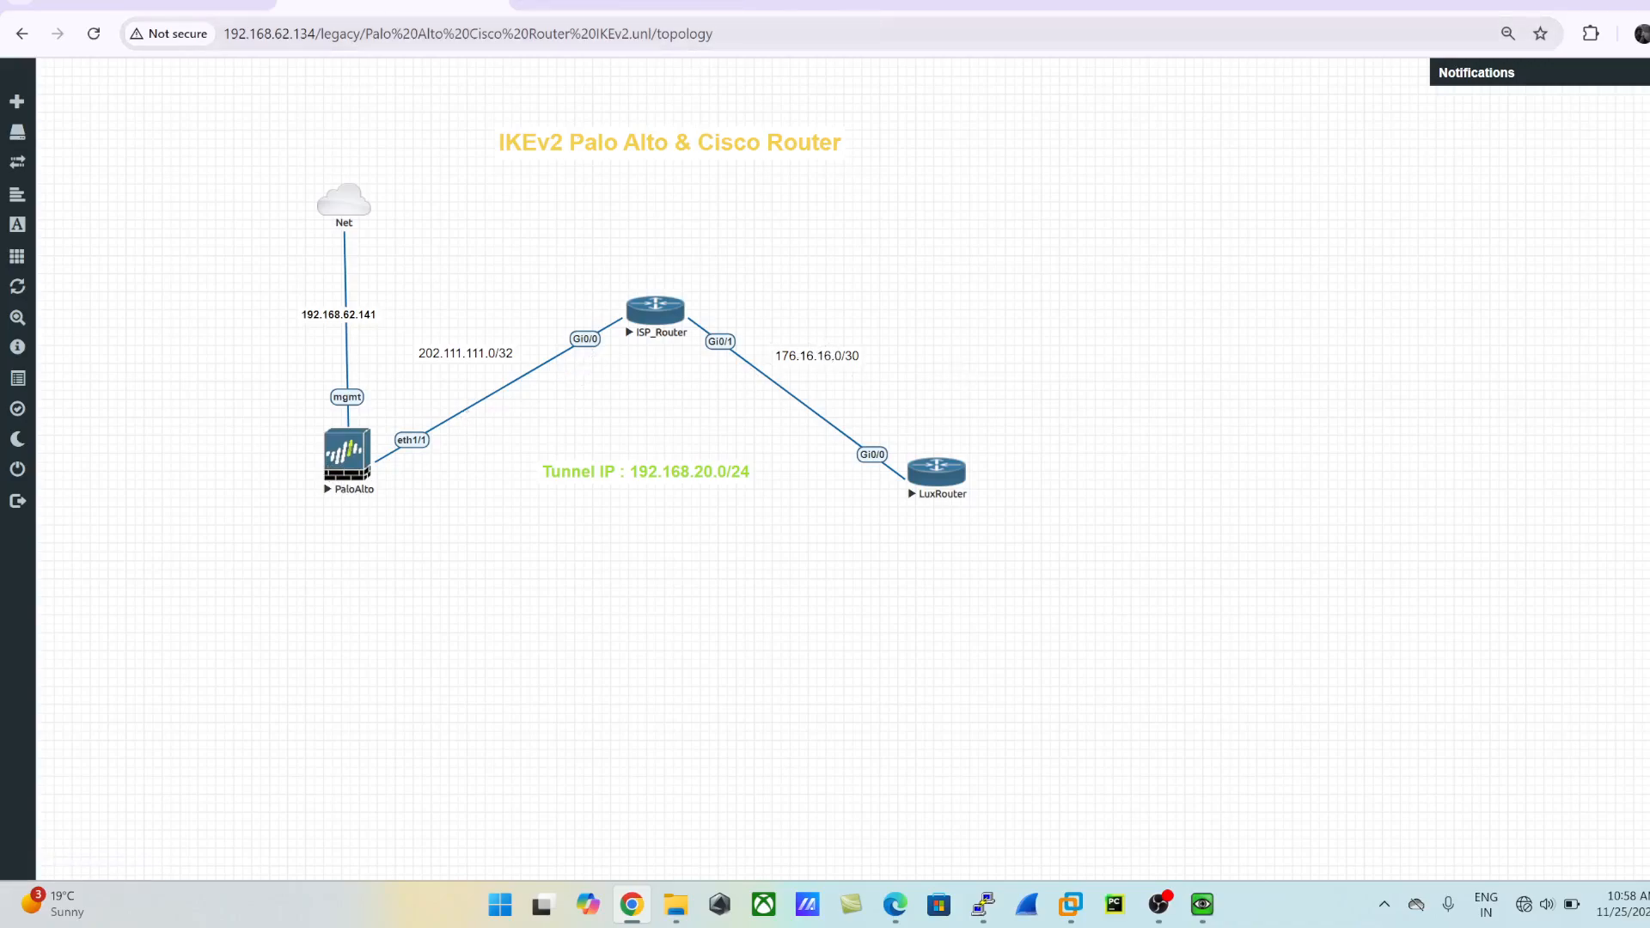
{"action": "left_click", "coordinate": [614, 7]}
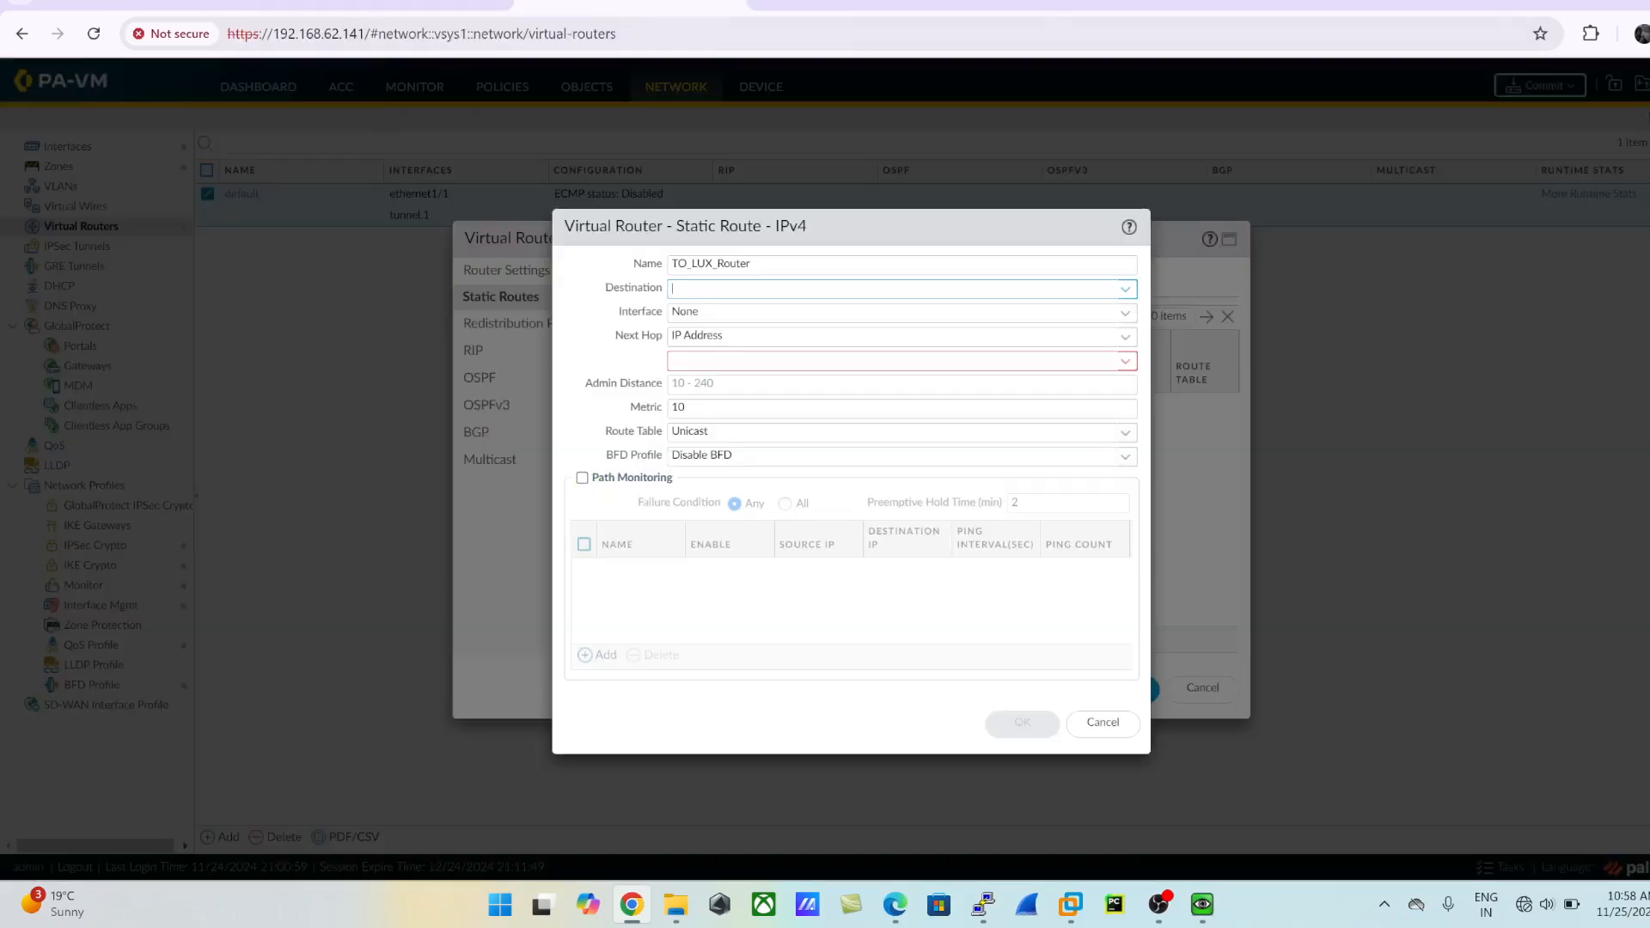
{"action": "left_click", "coordinate": [393, 5]}
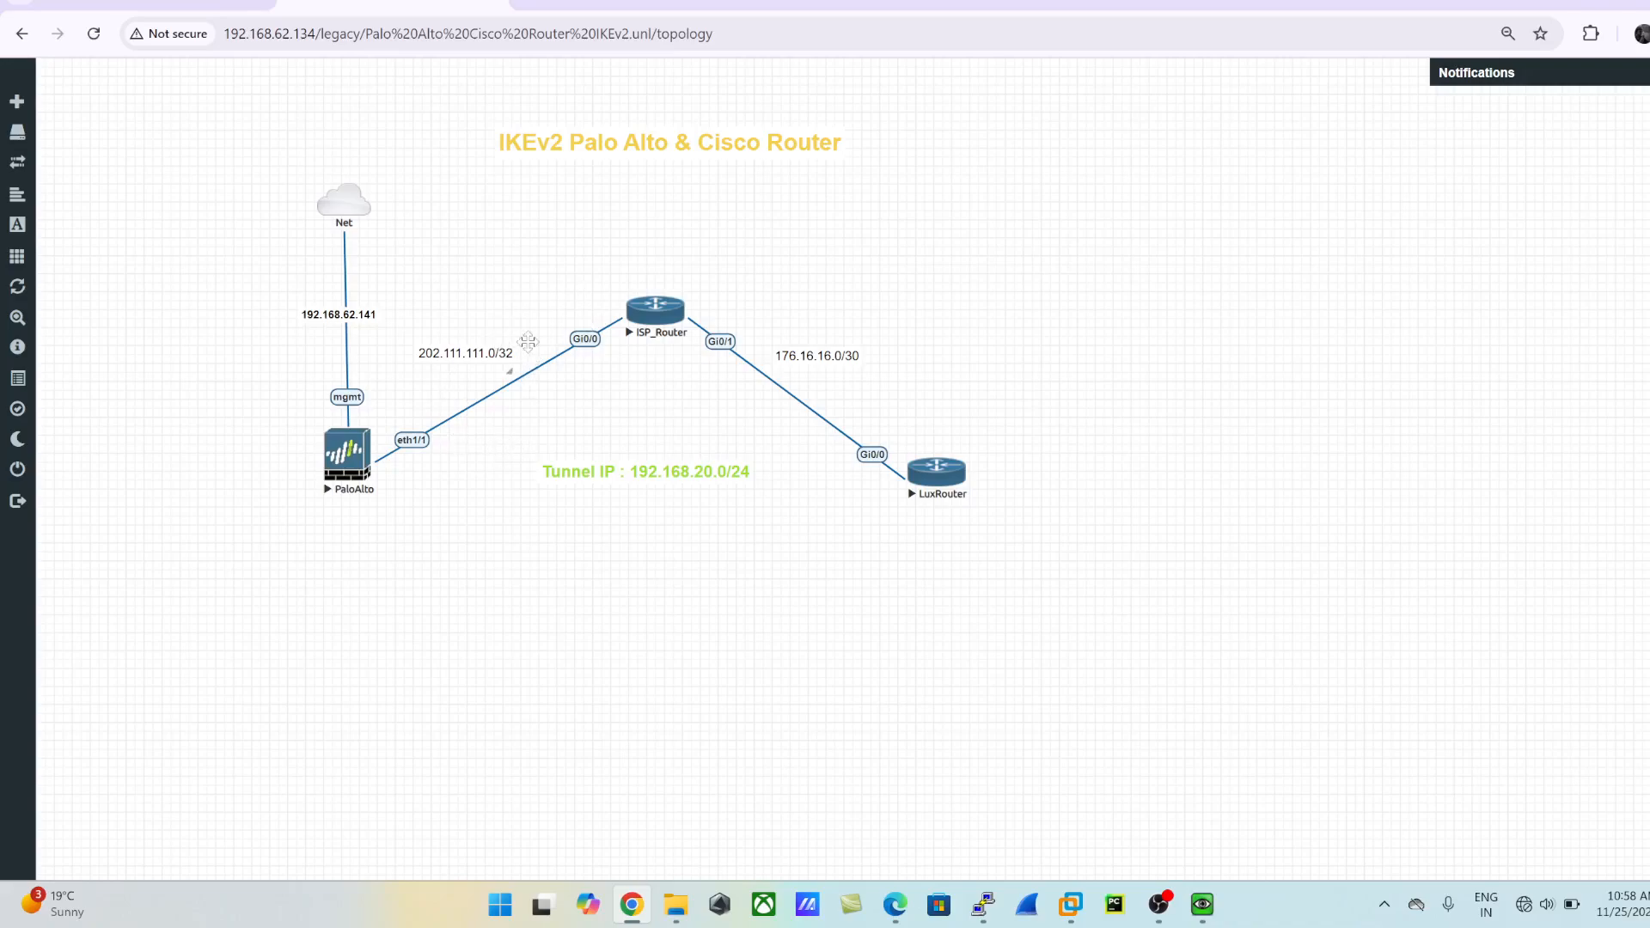
{"action": "left_click", "coordinate": [571, 15]}
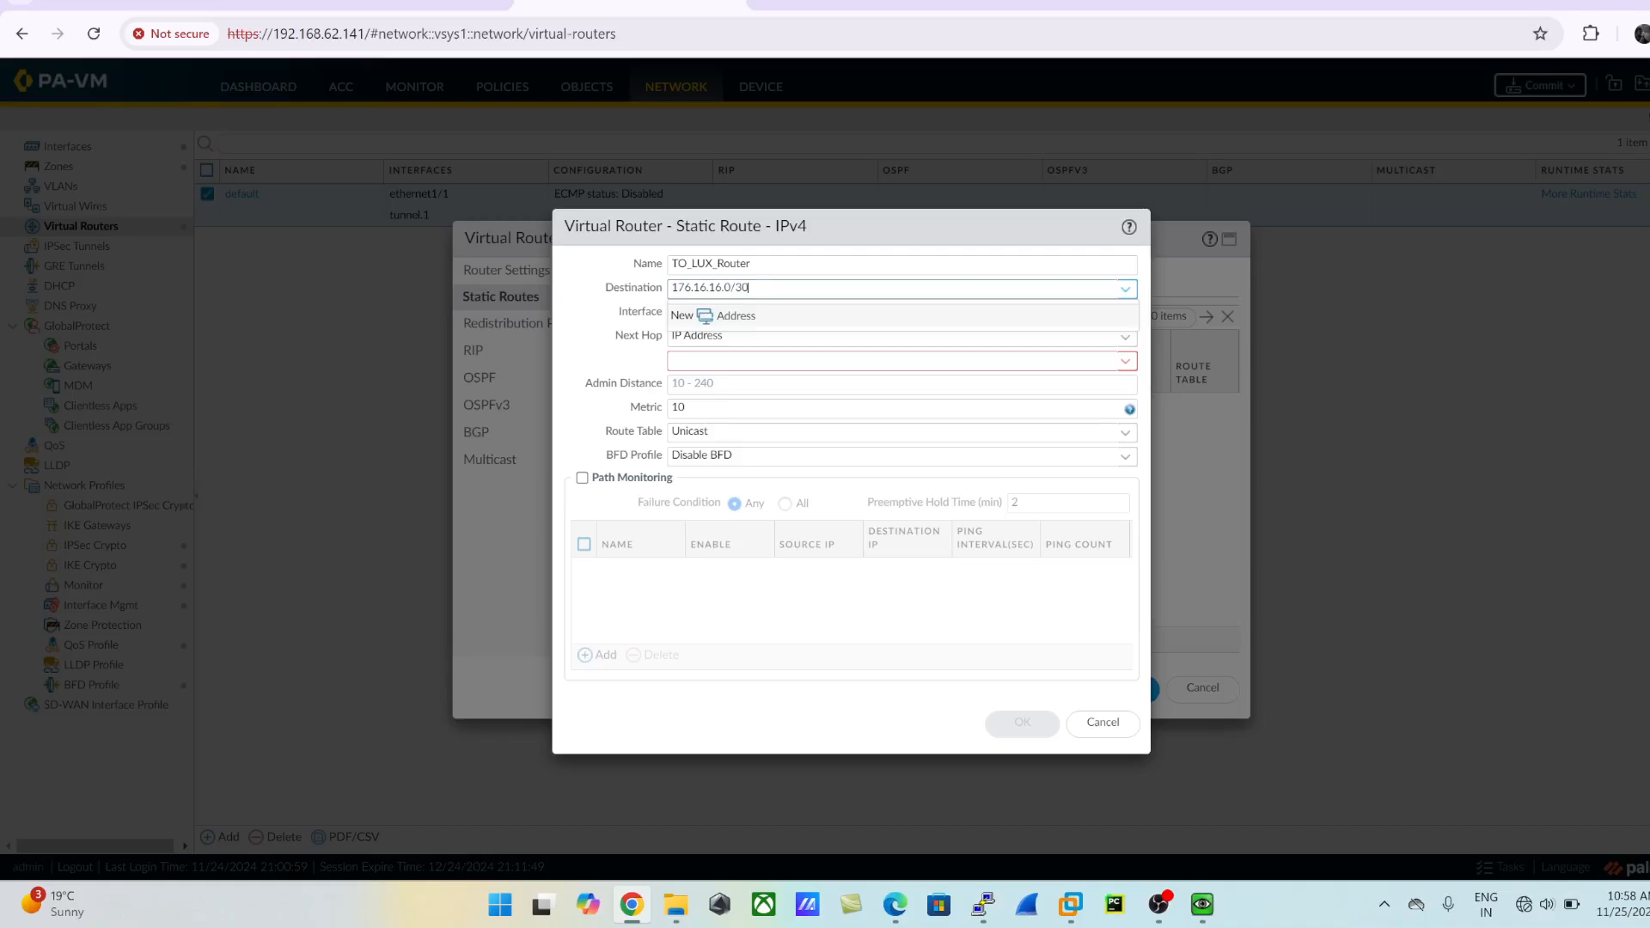
{"action": "key", "text": "Tab"}
{"action": "left_click", "coordinate": [1125, 315]}
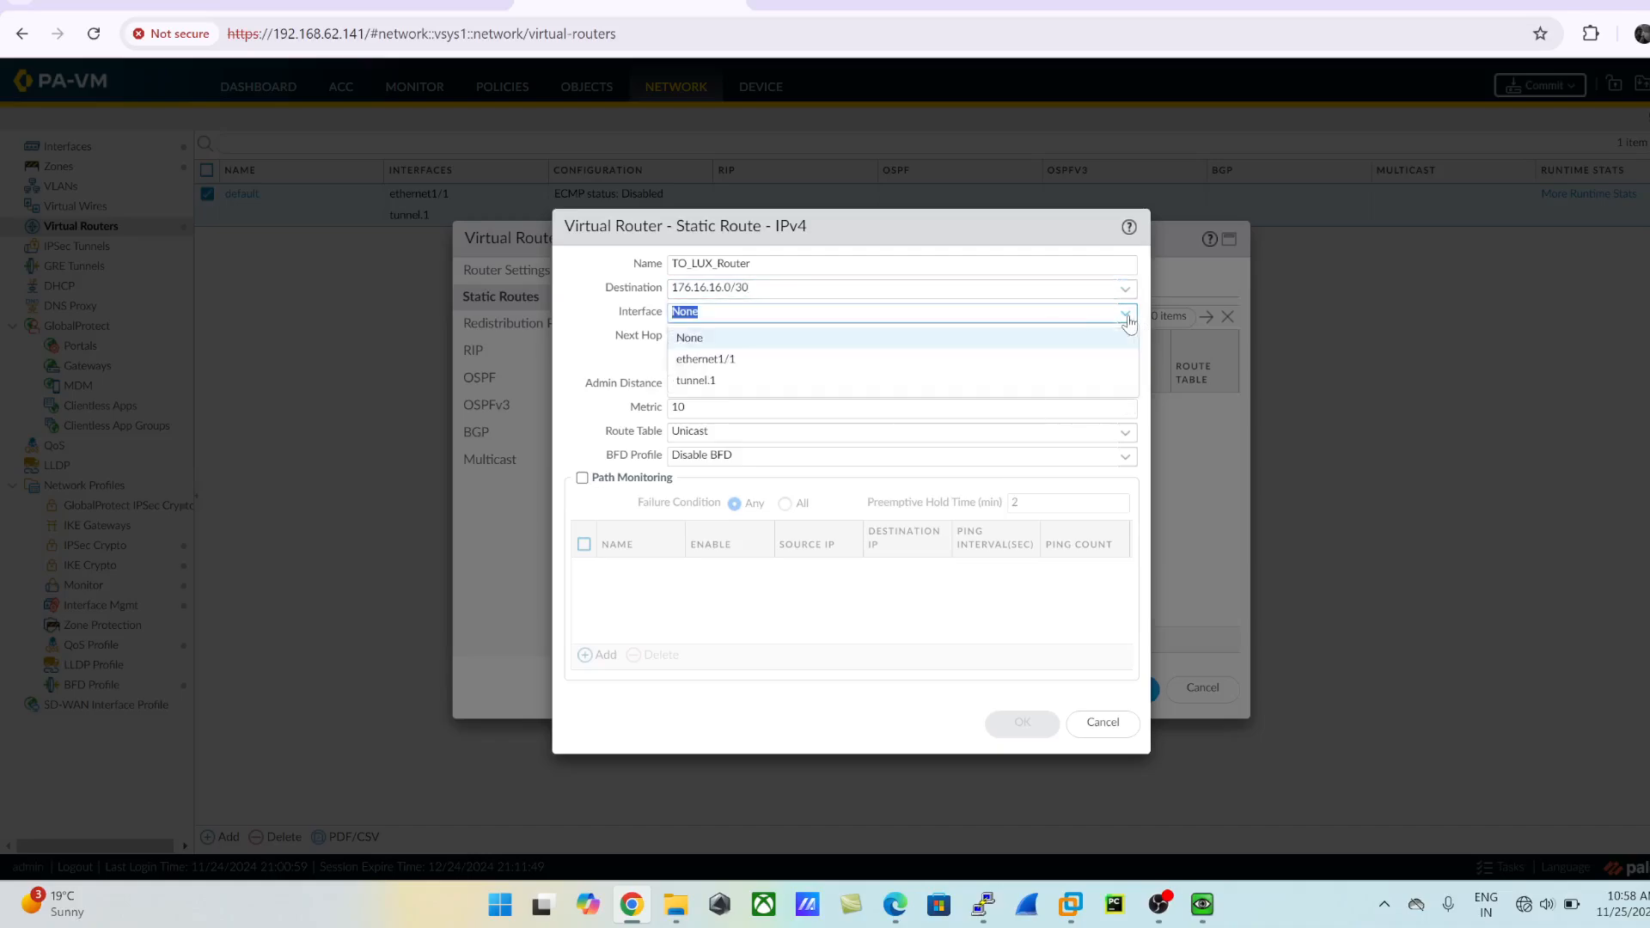
{"action": "left_click", "coordinate": [707, 359]}
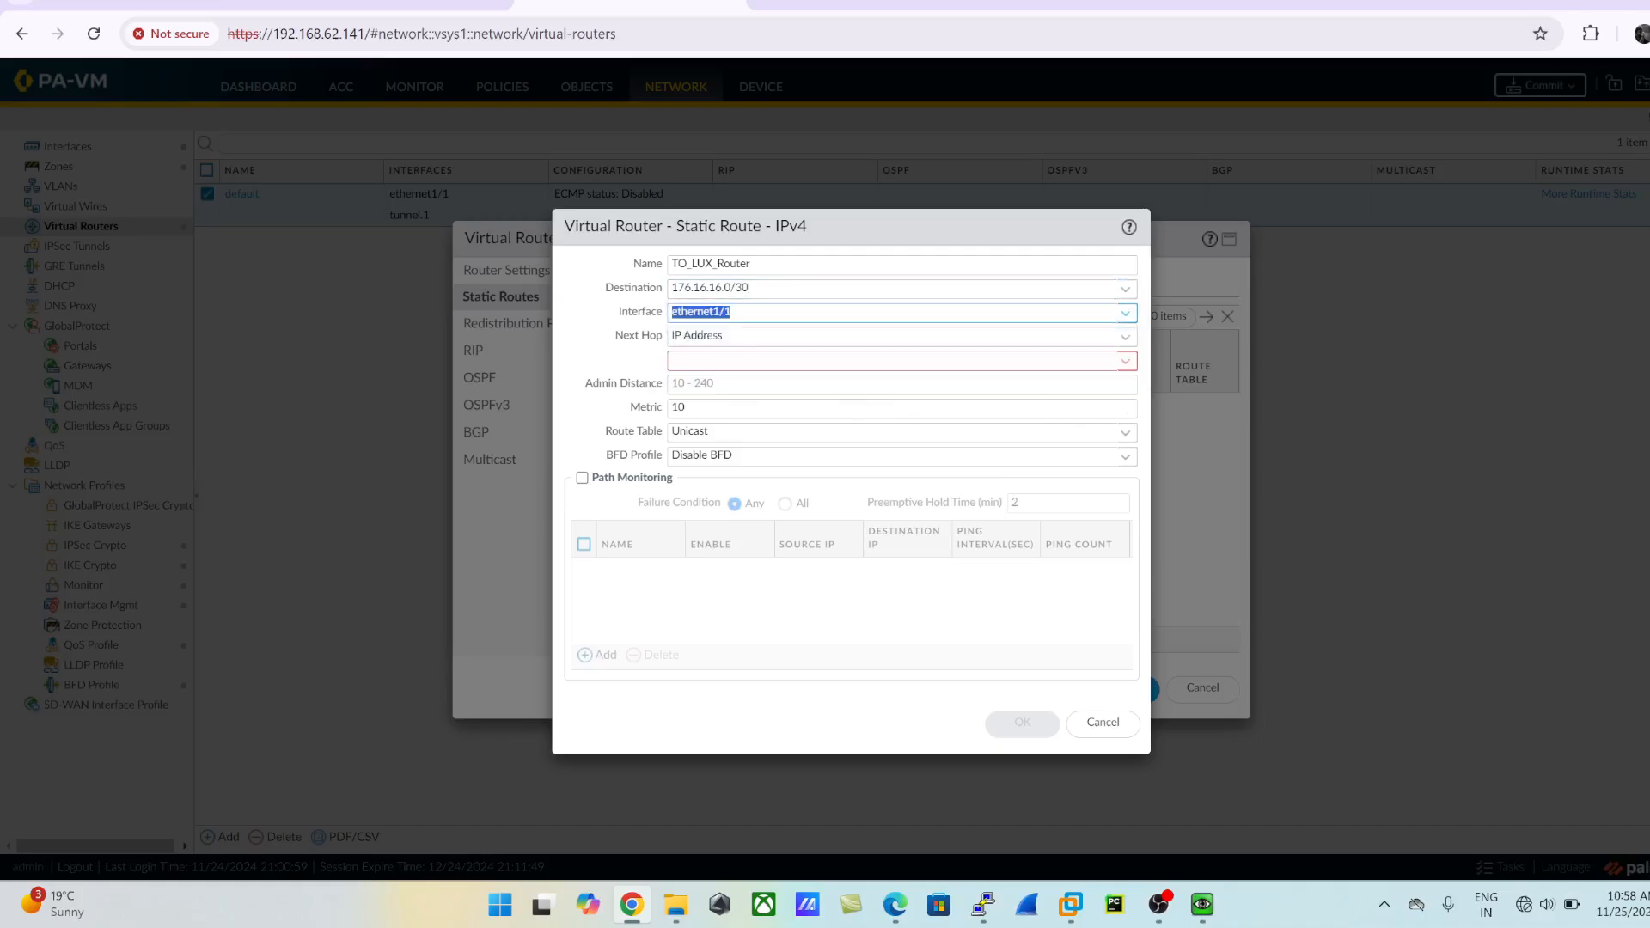
- Set the route's next hop to IP address 202.111.111.1, checking the topology for the ISP side, and save the route
{"action": "left_click", "coordinate": [1125, 337]}
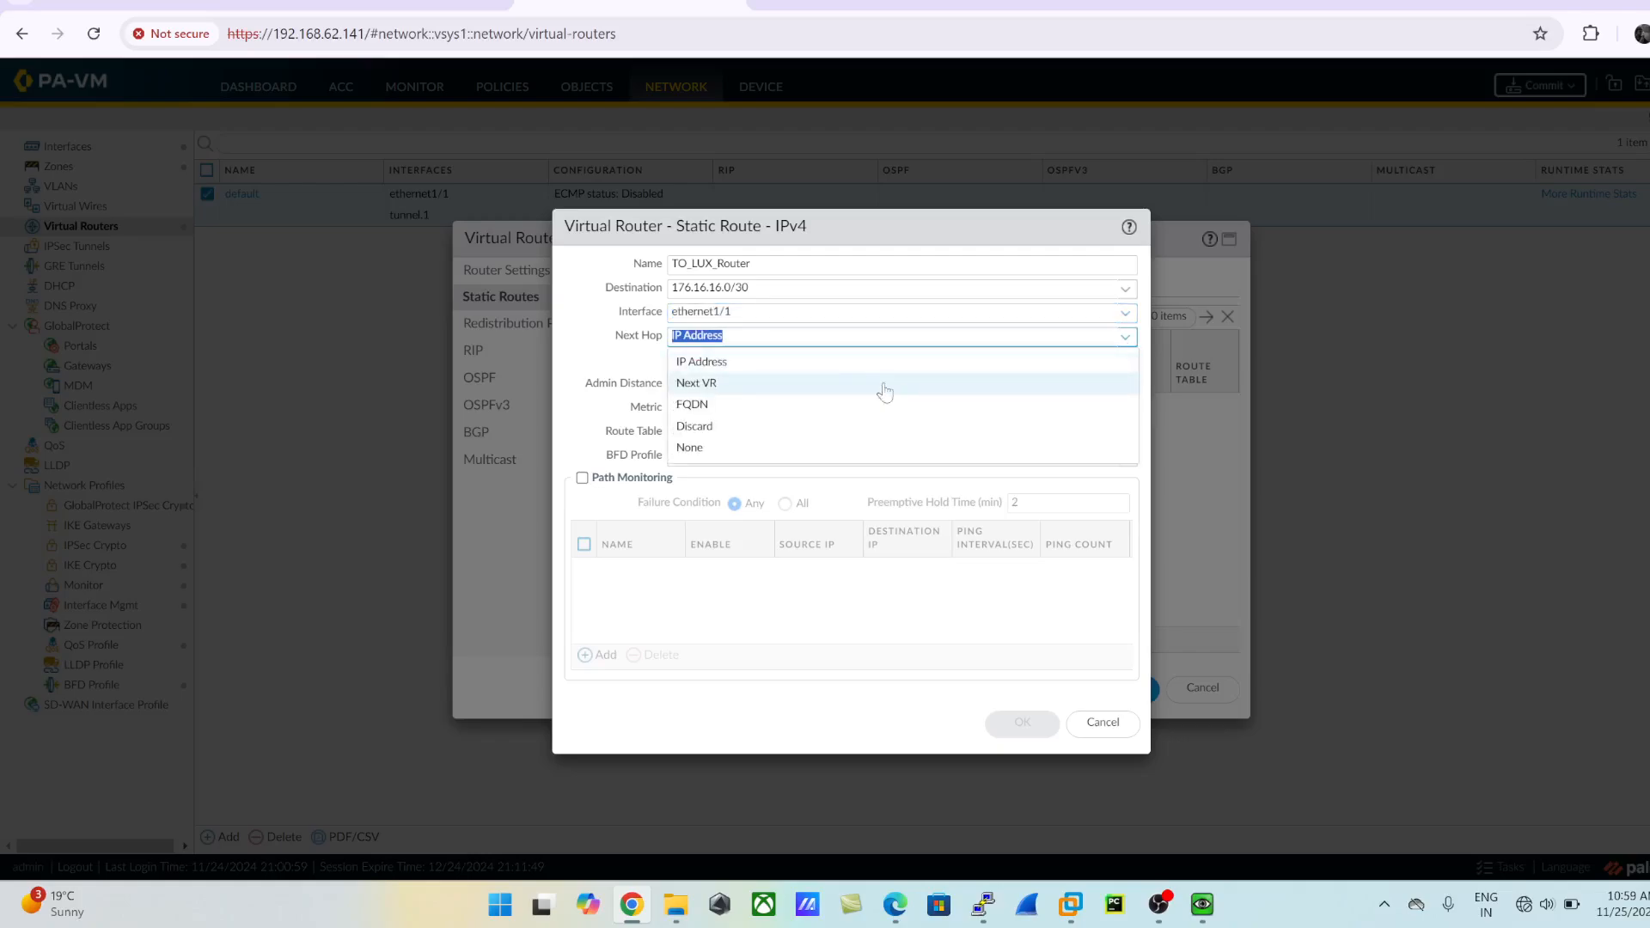
{"action": "left_click", "coordinate": [728, 369]}
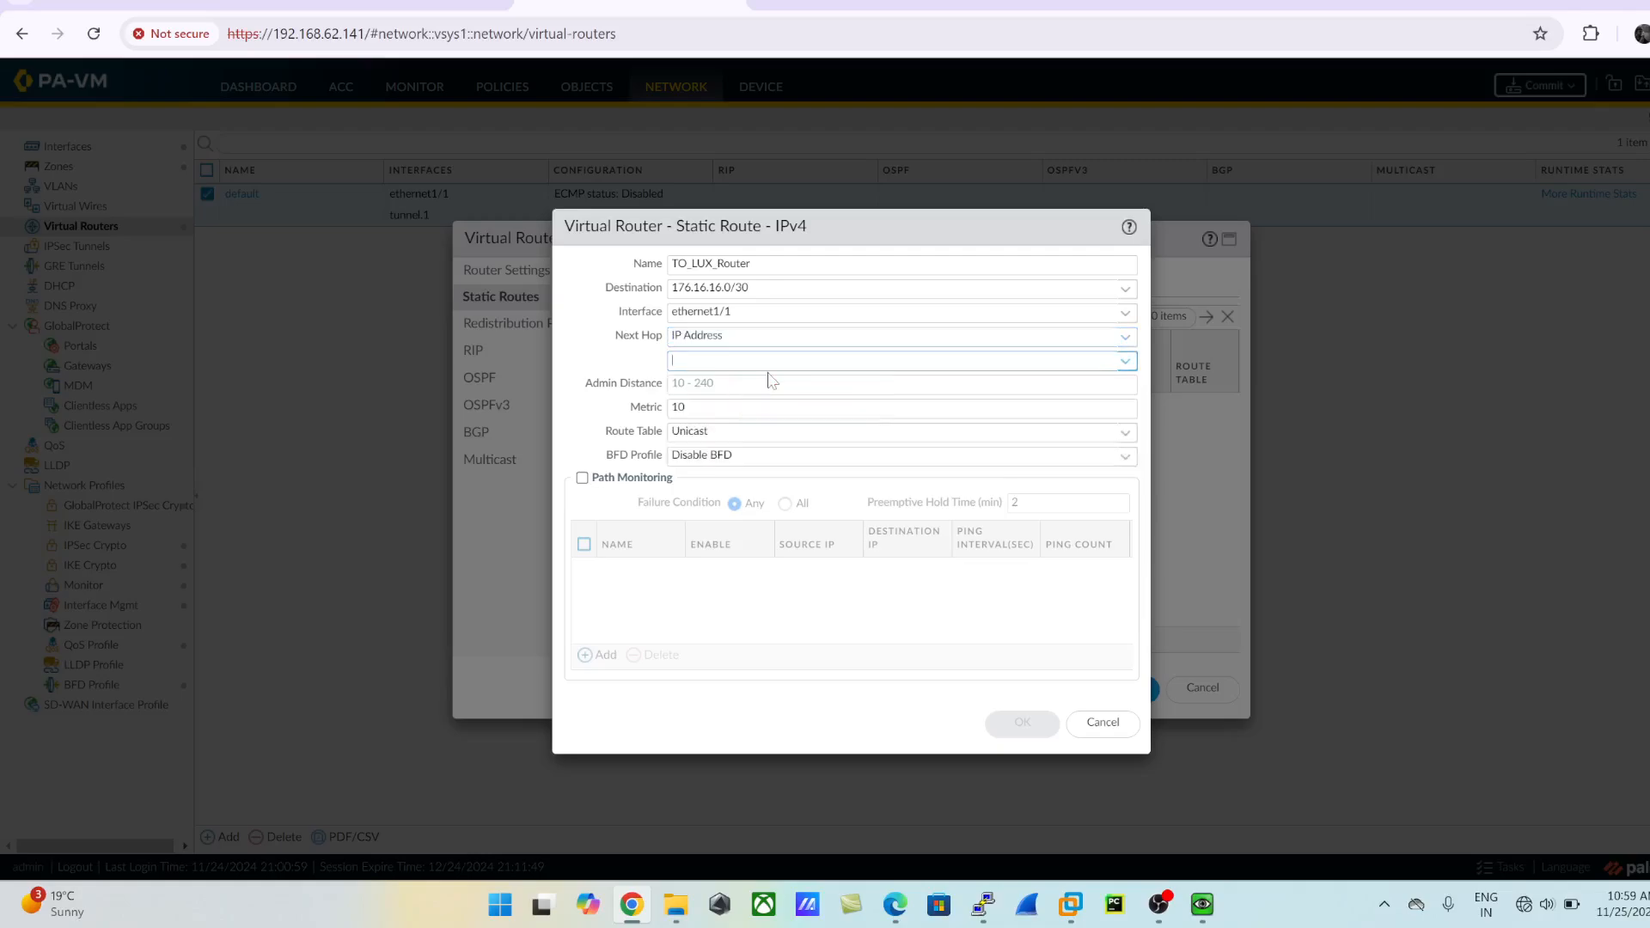
{"action": "type", "text": "1"}
{"action": "key", "text": "BackSpace"}
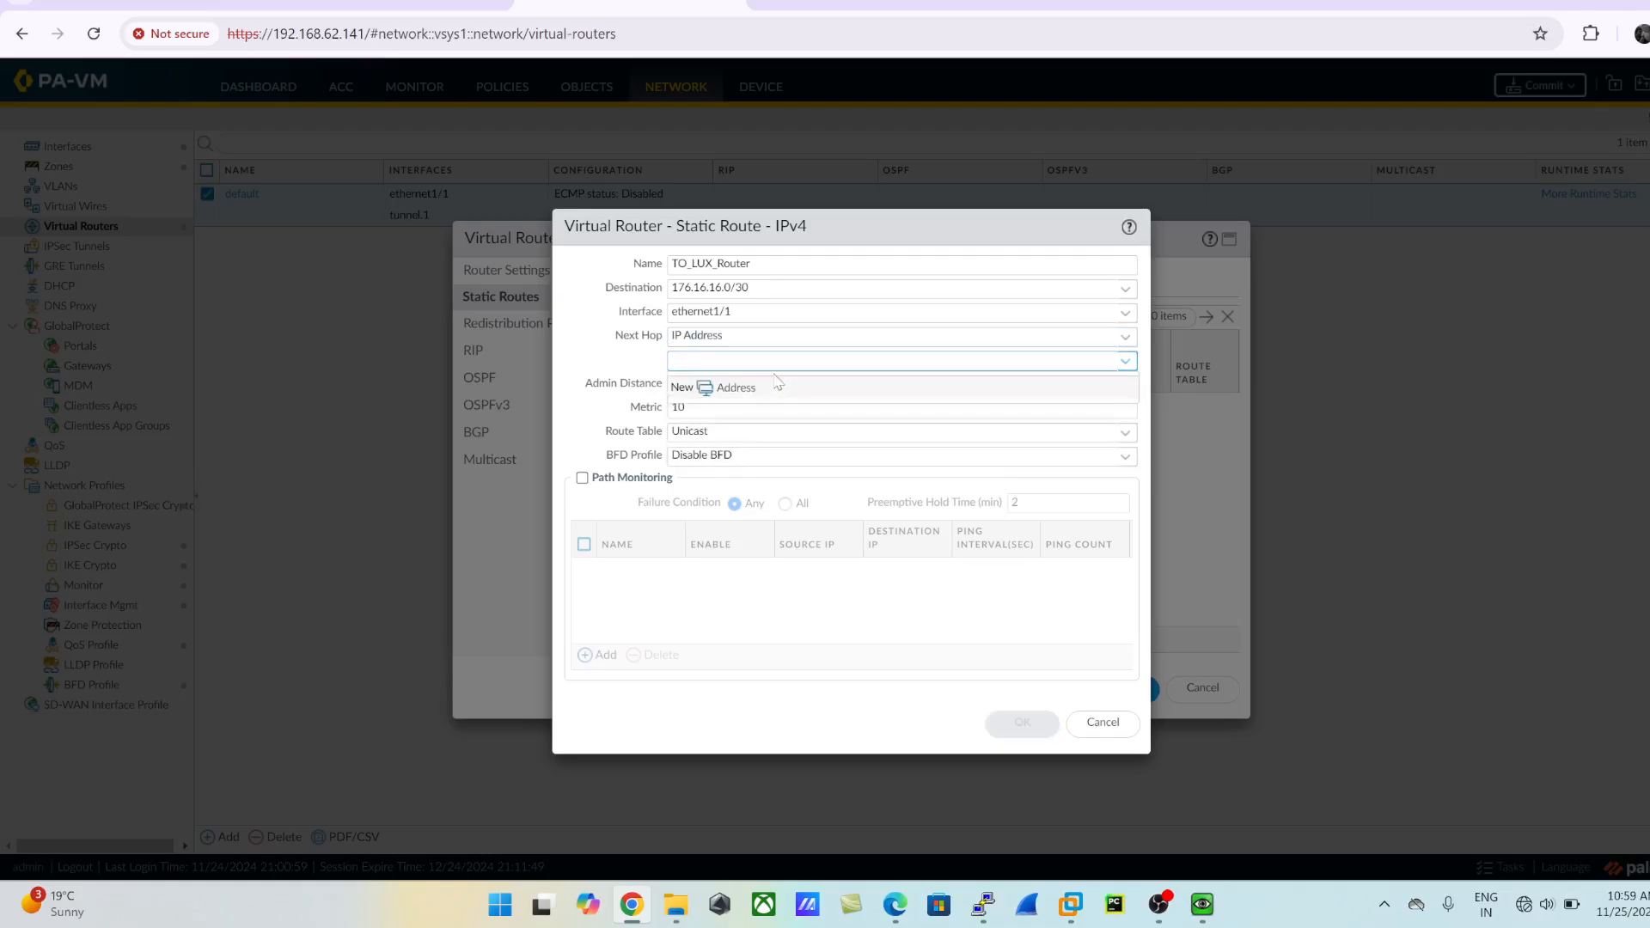
{"action": "left_click", "coordinate": [395, 5]}
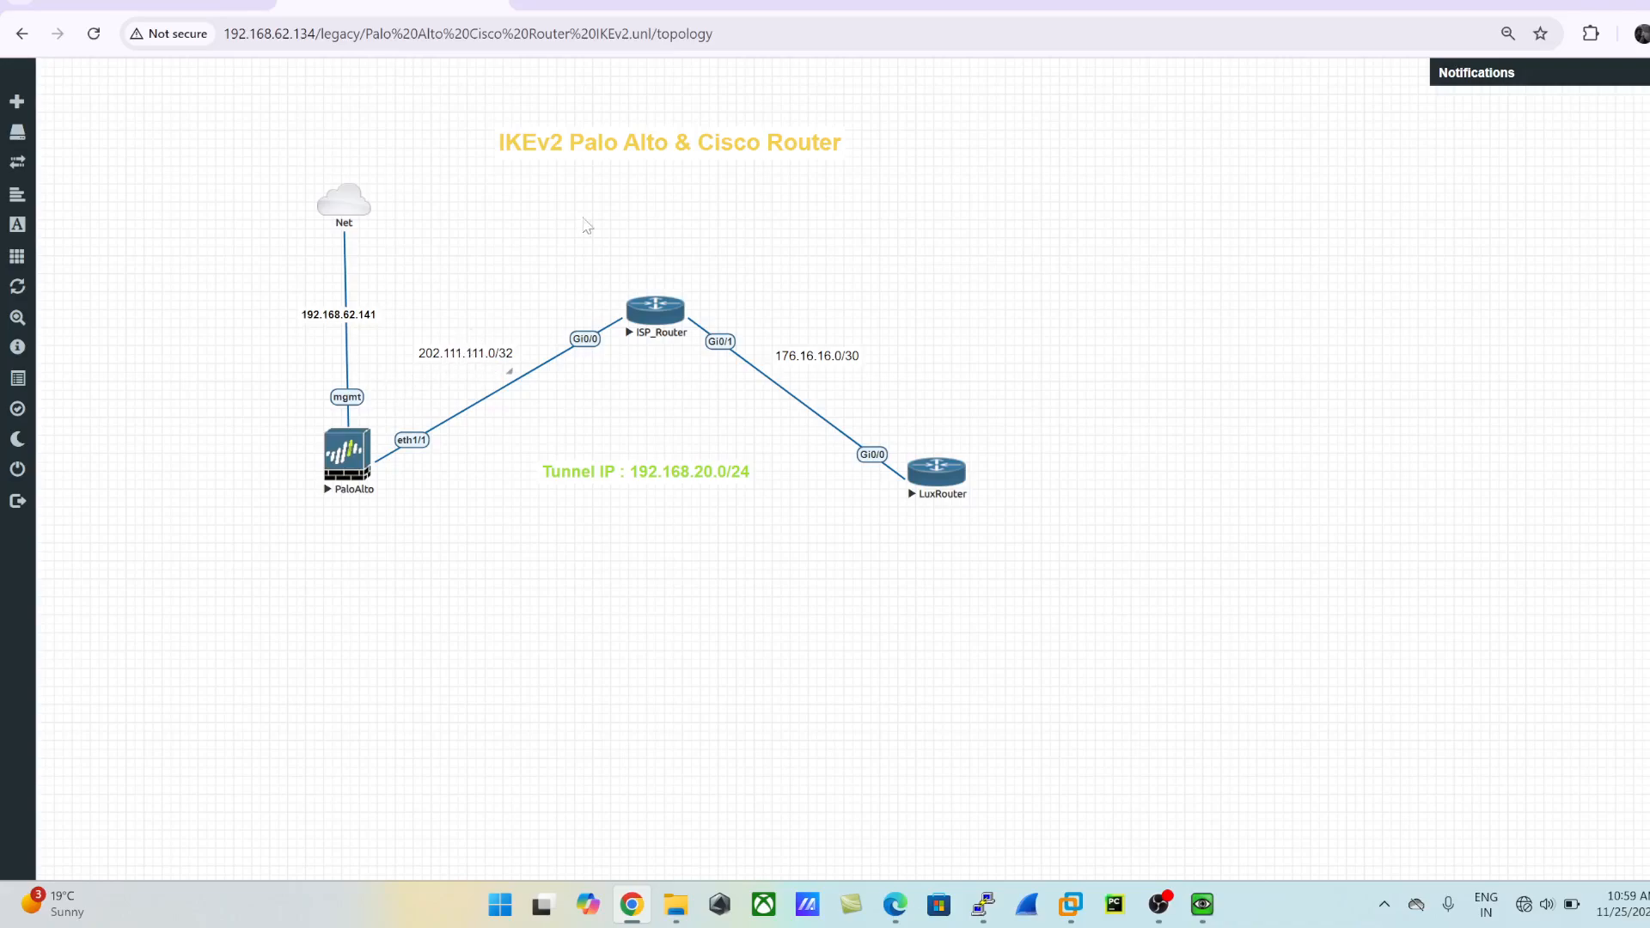
{"action": "left_click", "coordinate": [581, 7]}
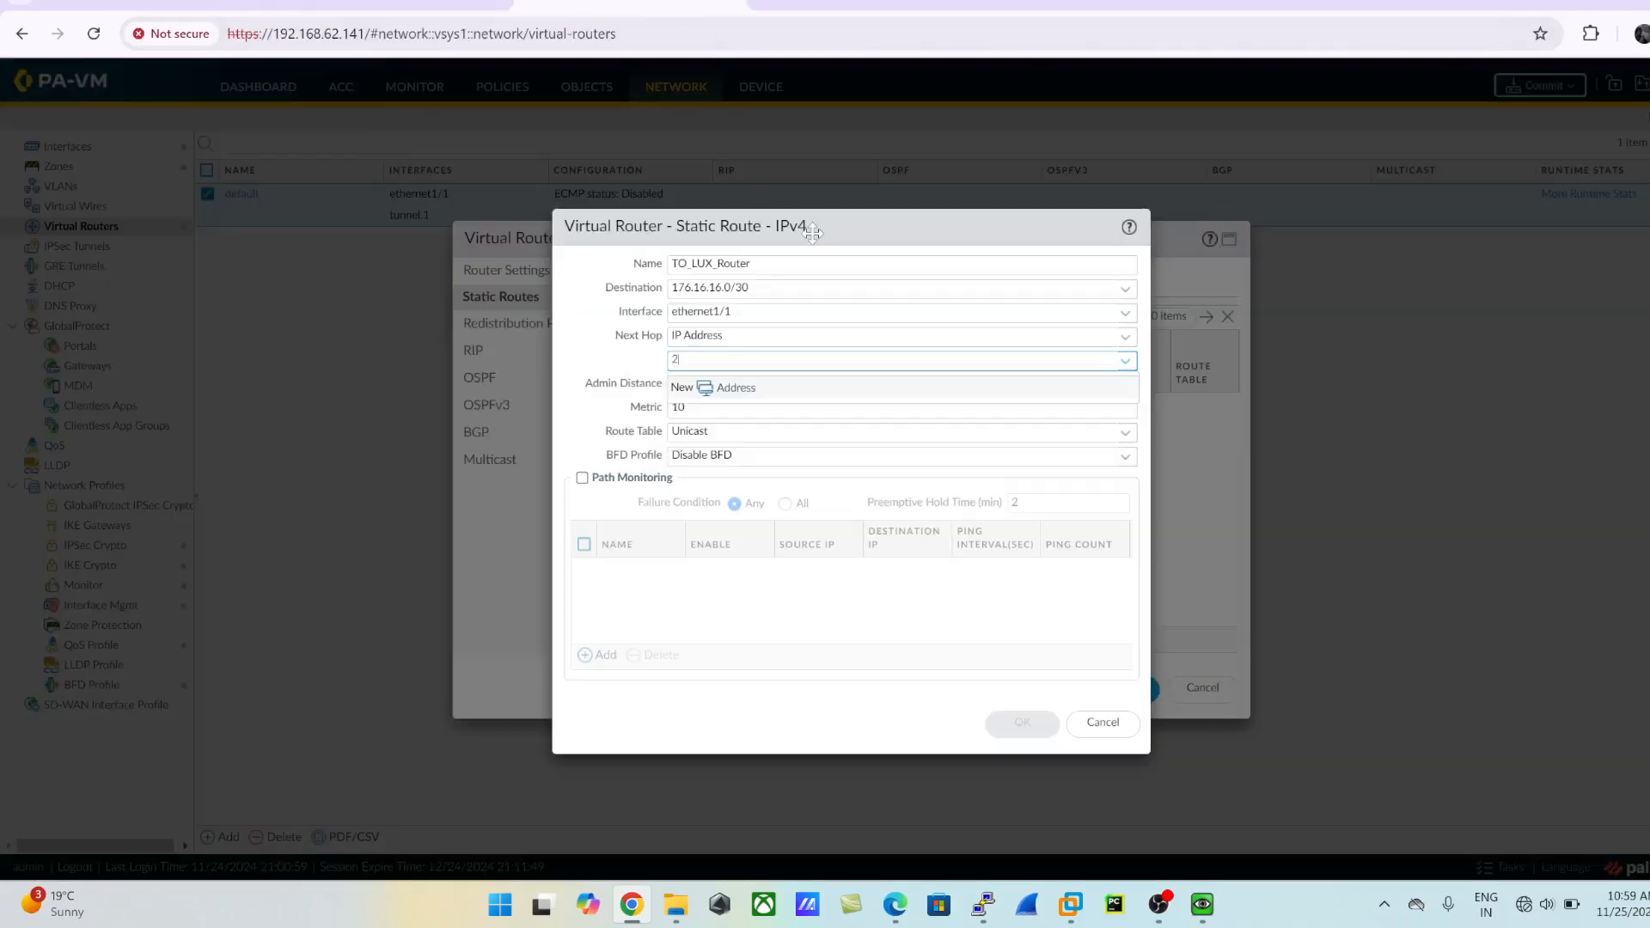
{"action": "type", "text": "202.111.111.1"}
{"action": "left_click", "coordinate": [724, 673]}
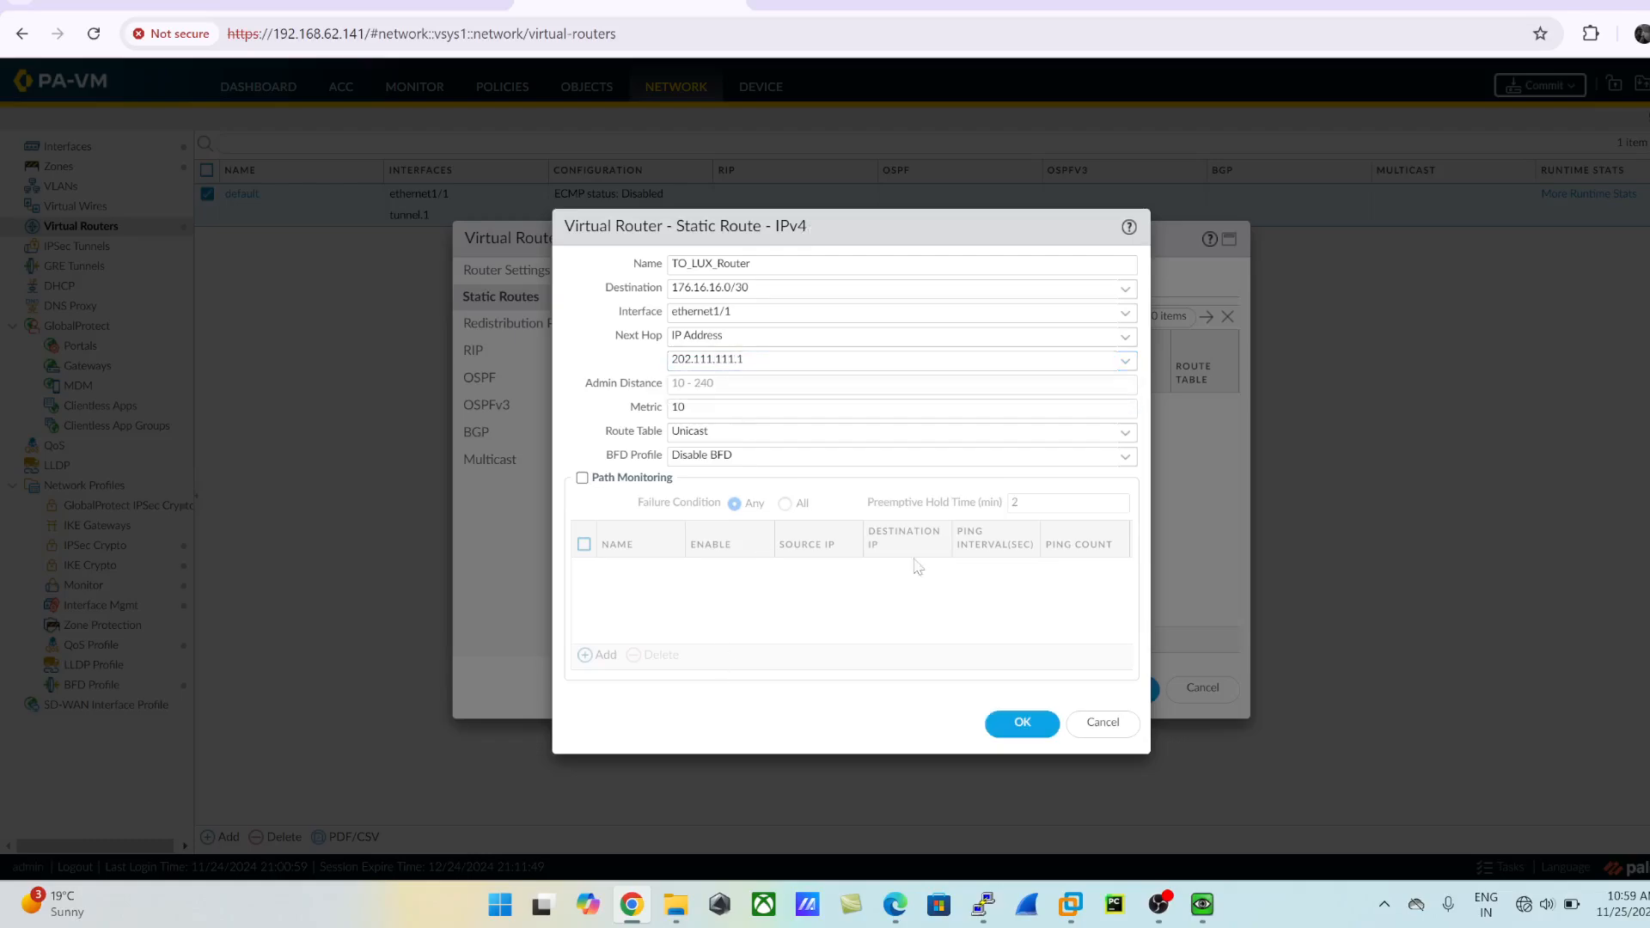
{"action": "left_click", "coordinate": [1031, 724]}
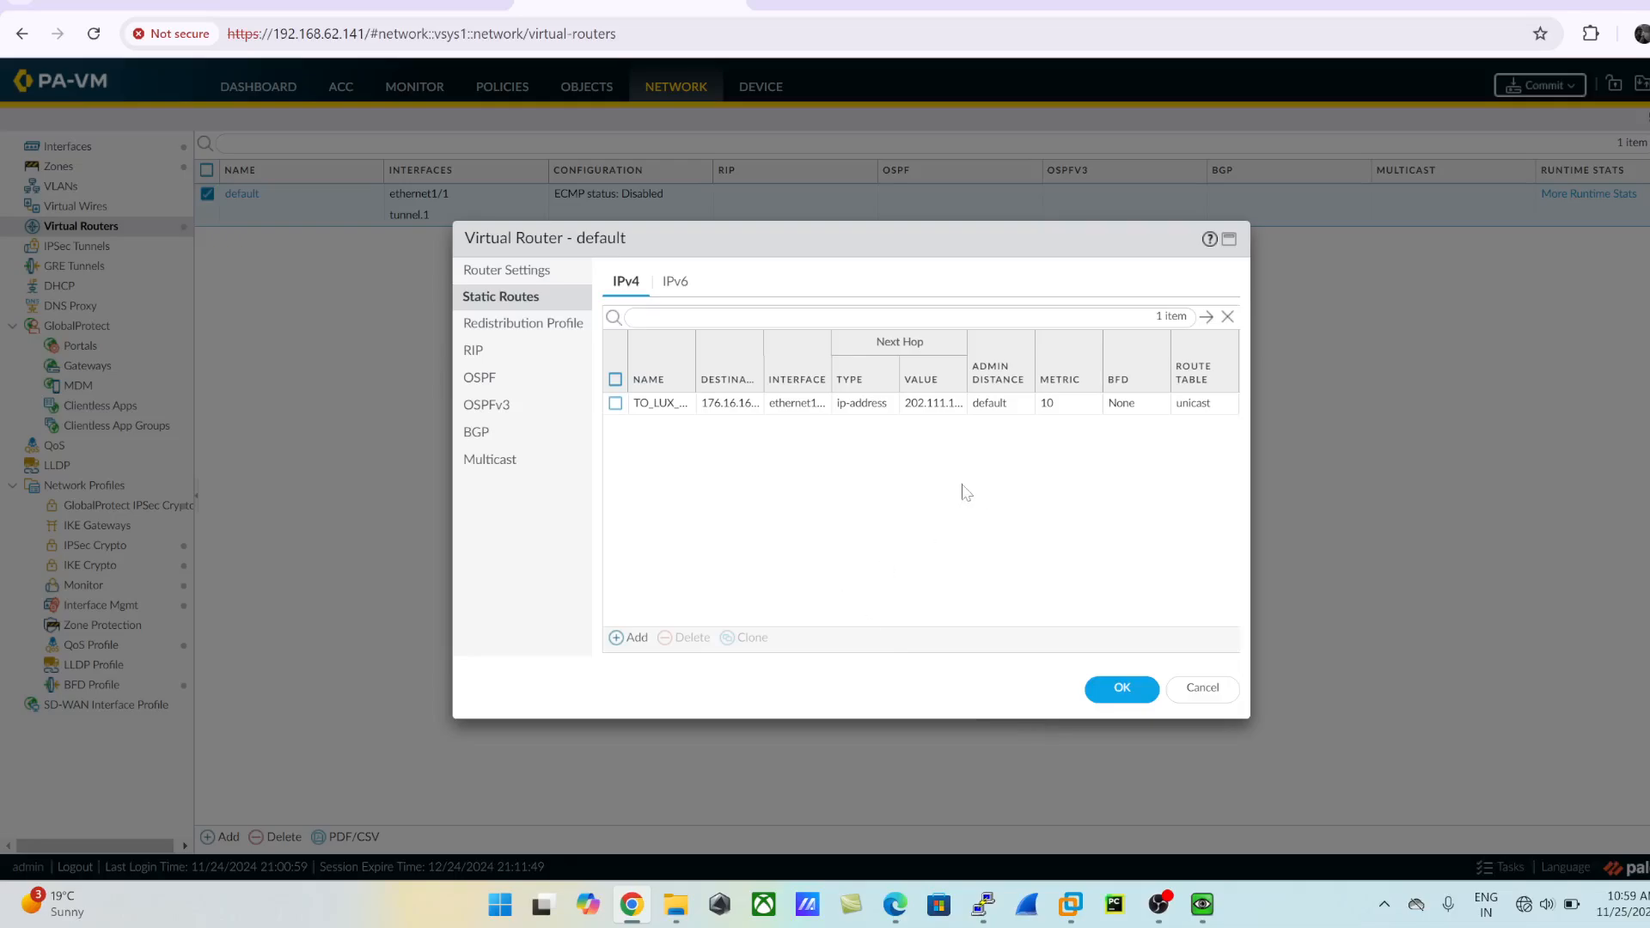
- Reopen the TO_LUX_Router route to compare its destination and next hop with the topology, and save the route and the default virtual router
{"action": "left_click", "coordinate": [673, 405]}
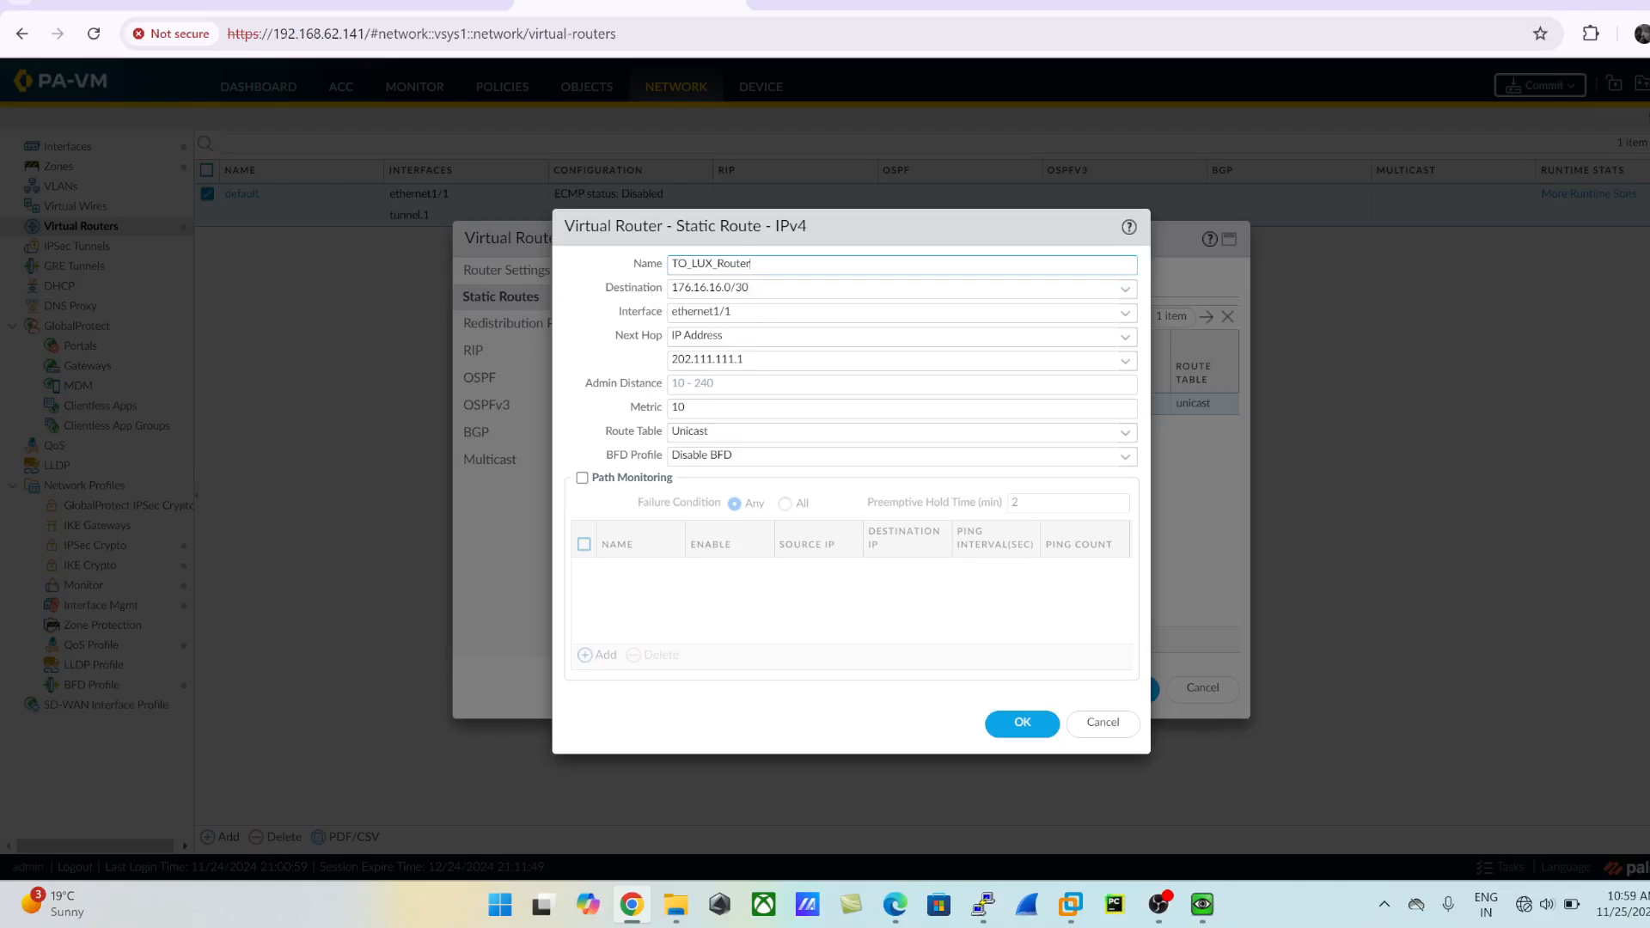
{"action": "key", "text": "Tab"}
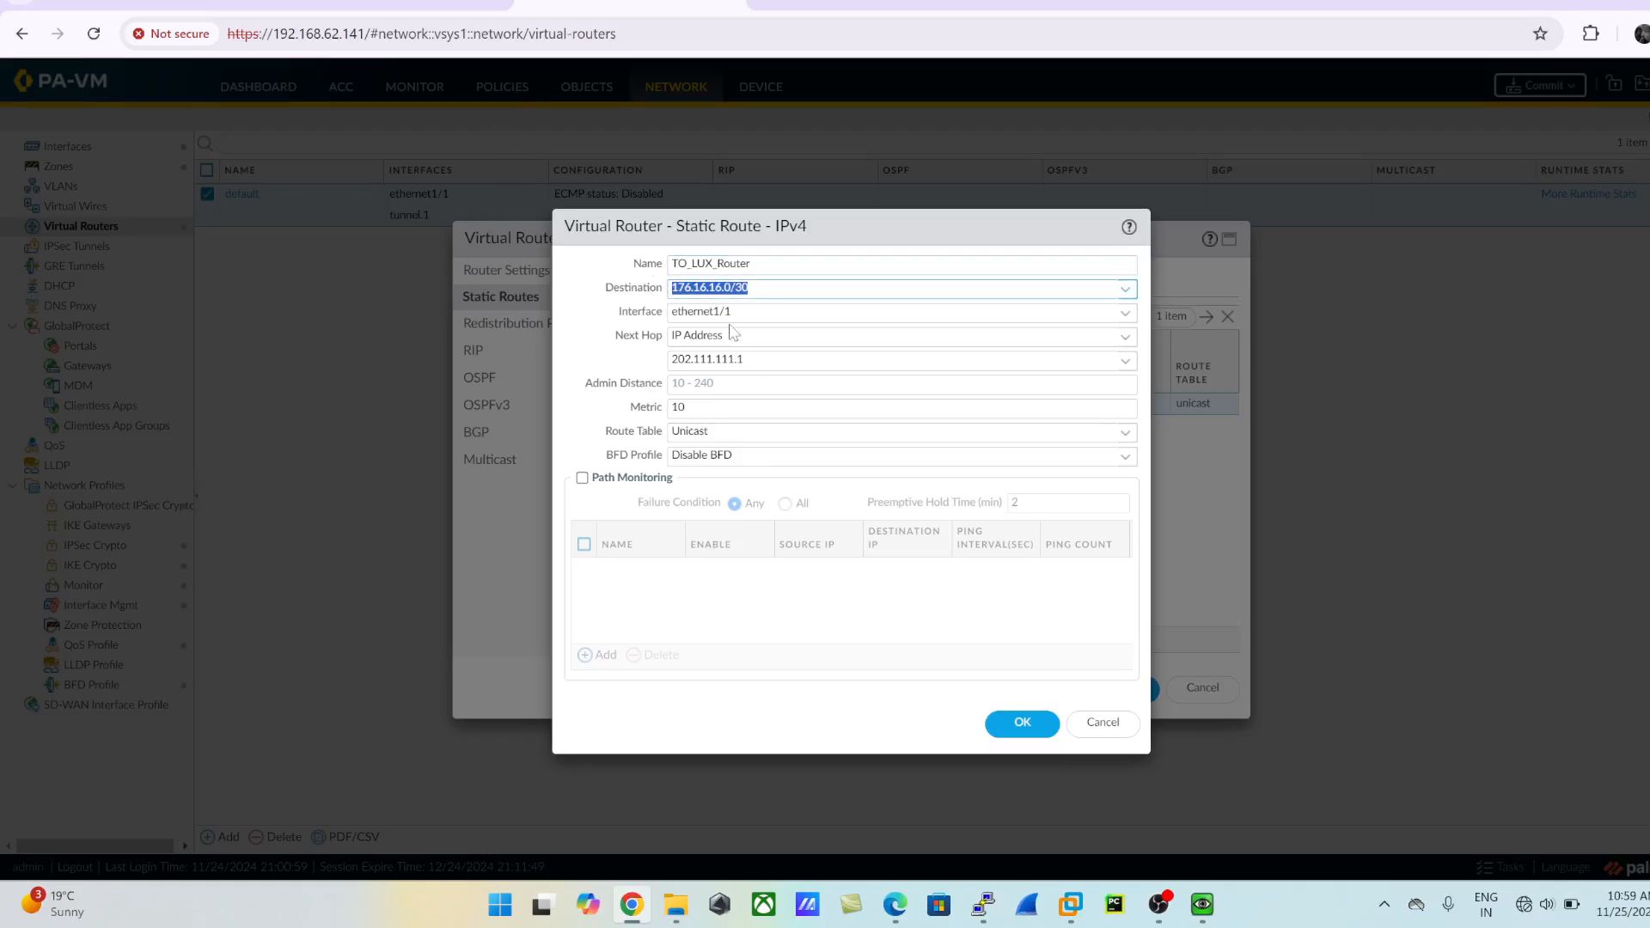
{"action": "left_click", "coordinate": [413, 17]}
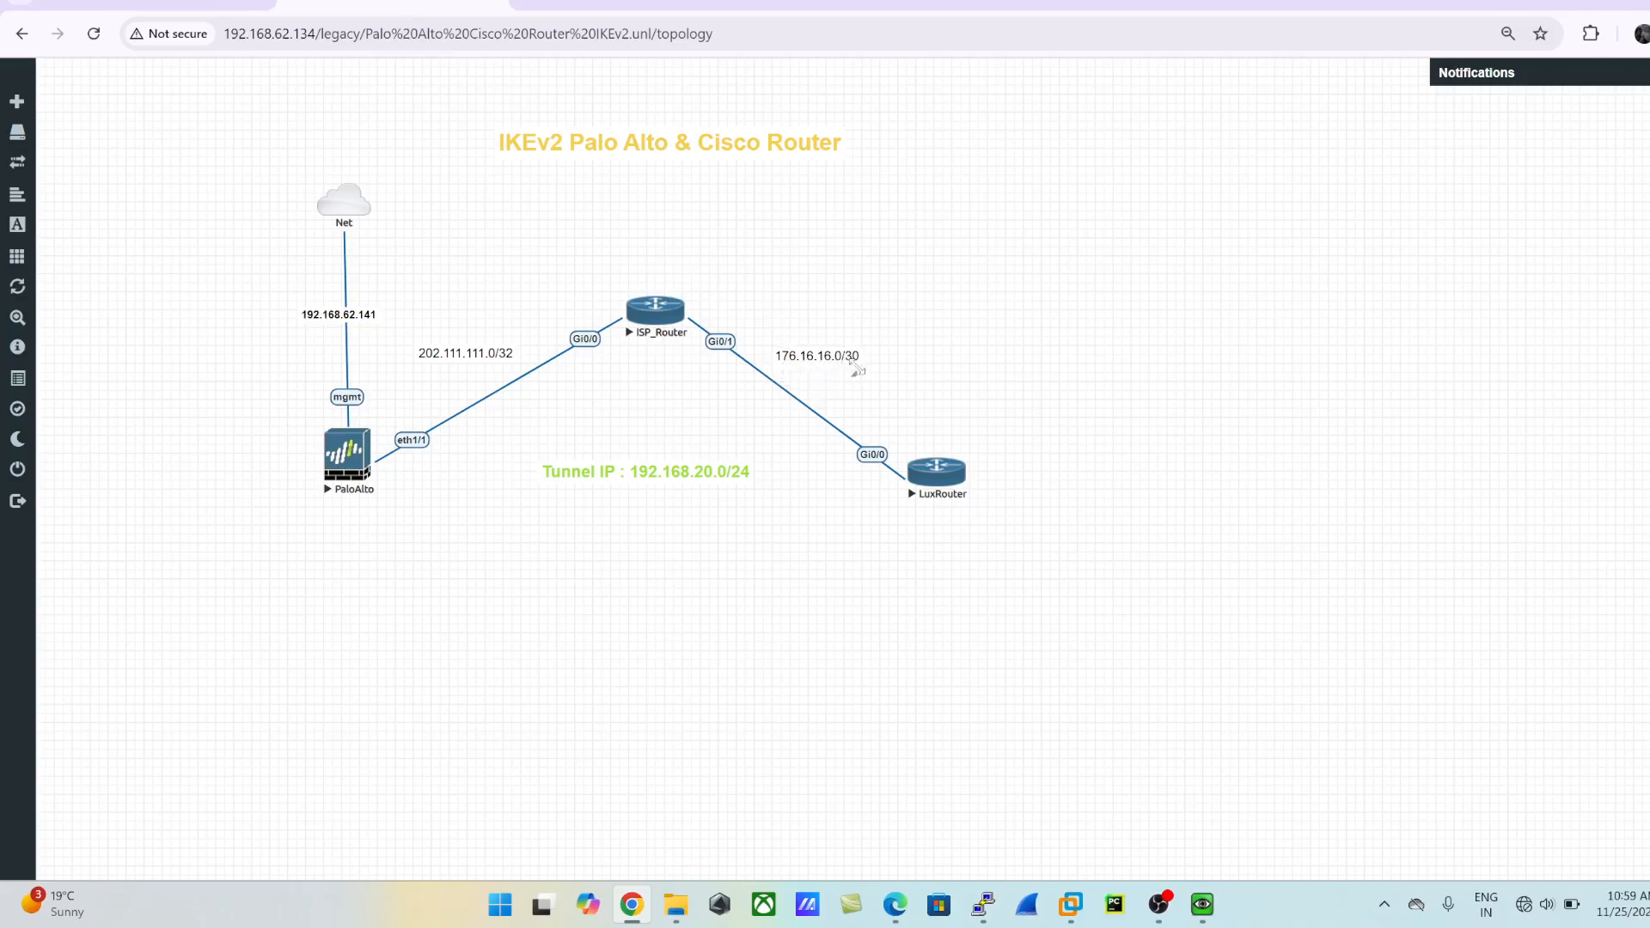
{"action": "left_click", "coordinate": [551, 3]}
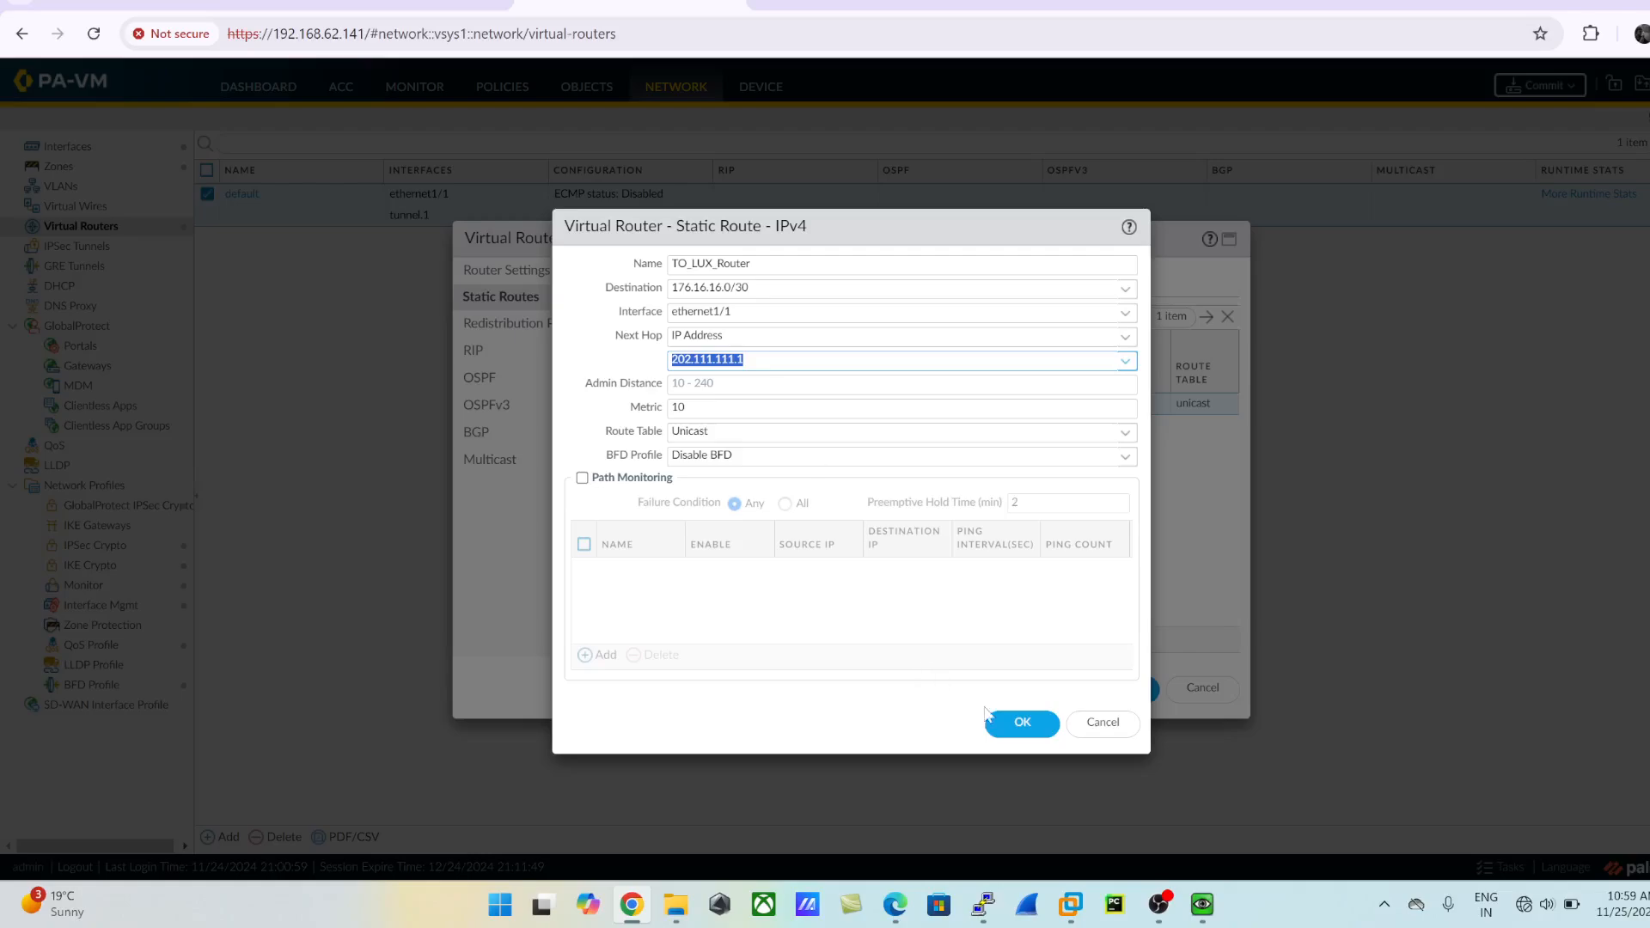
{"action": "left_click", "coordinate": [1019, 724]}
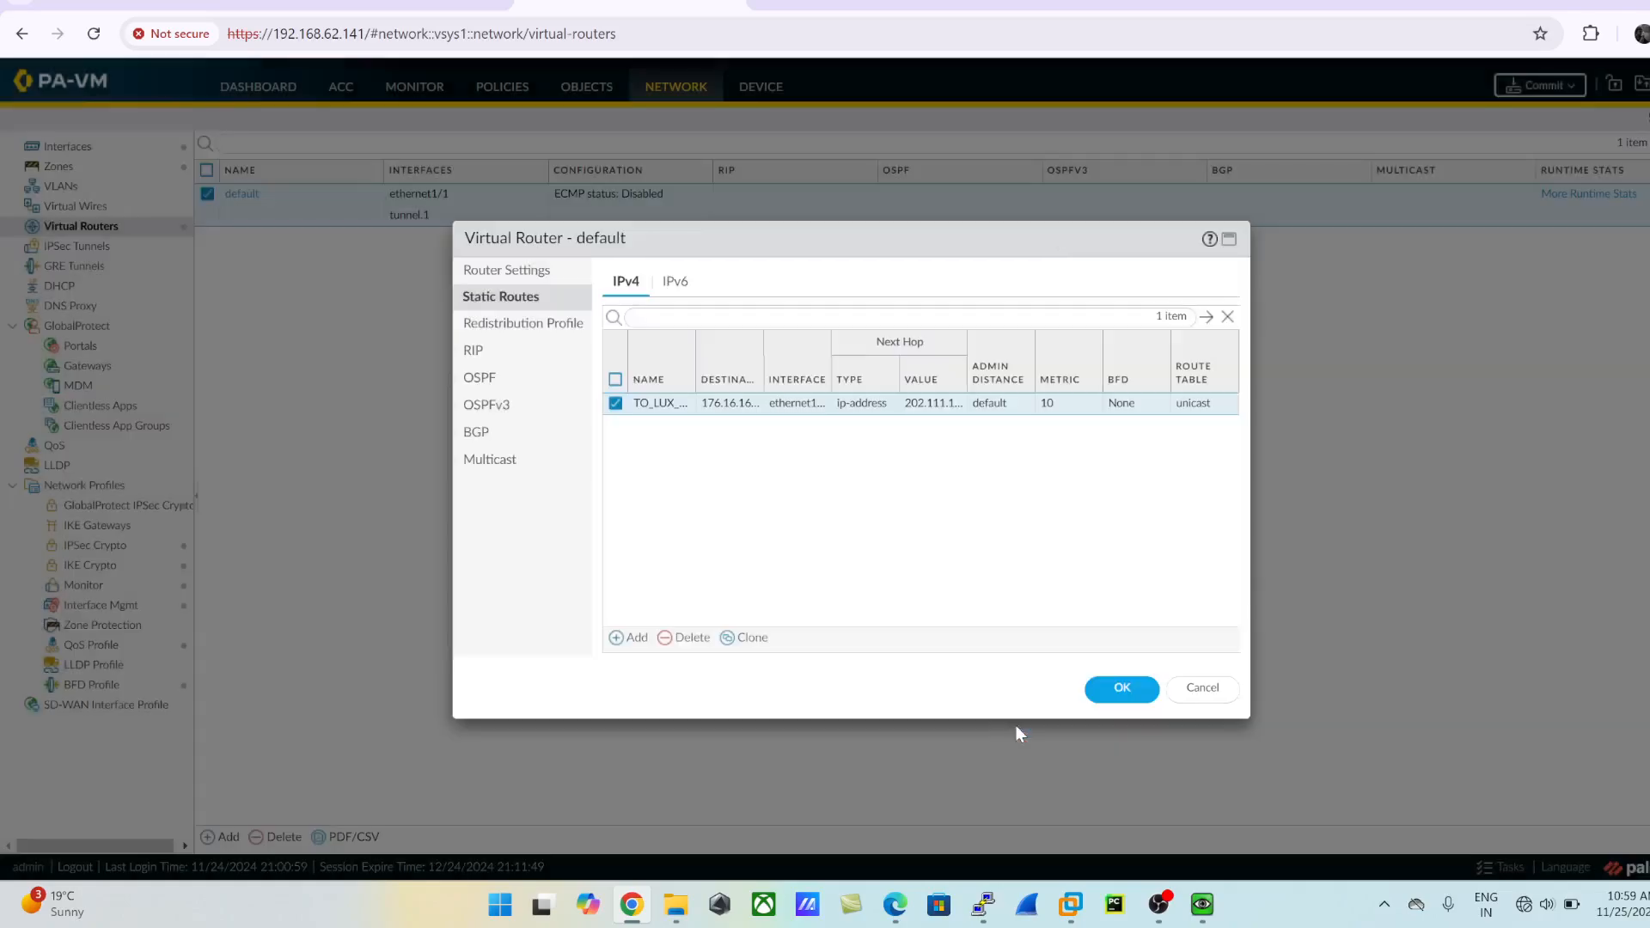
{"action": "left_click", "coordinate": [1118, 688]}
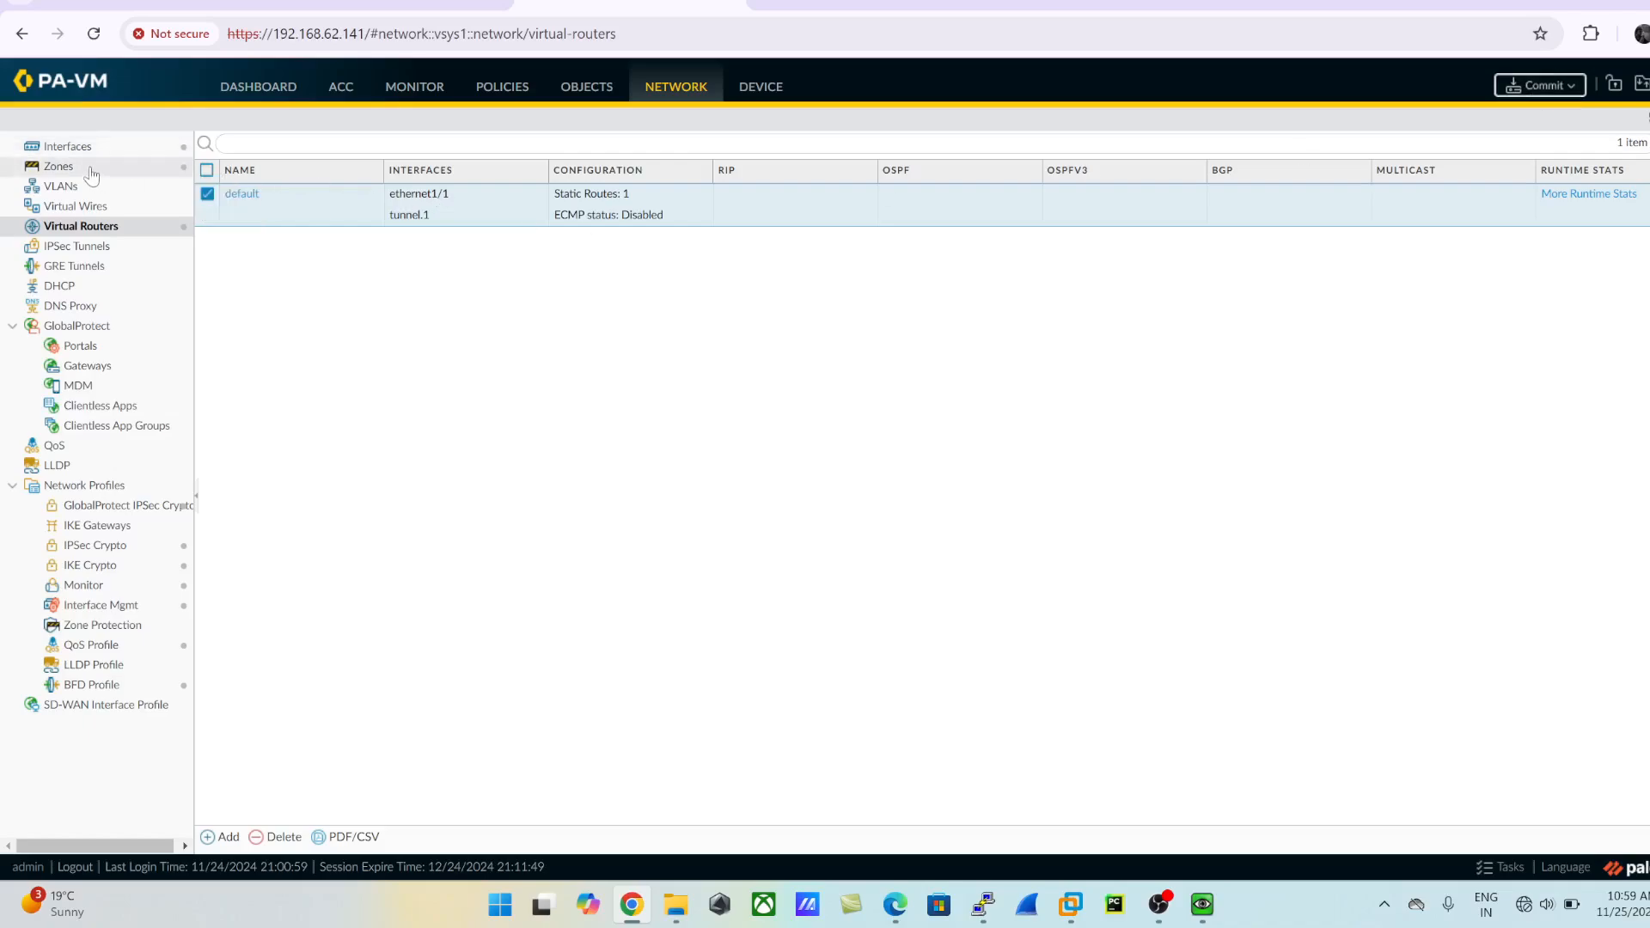
- View the firewall's security policy rules and return to the network topology
{"action": "left_click", "coordinate": [483, 100]}
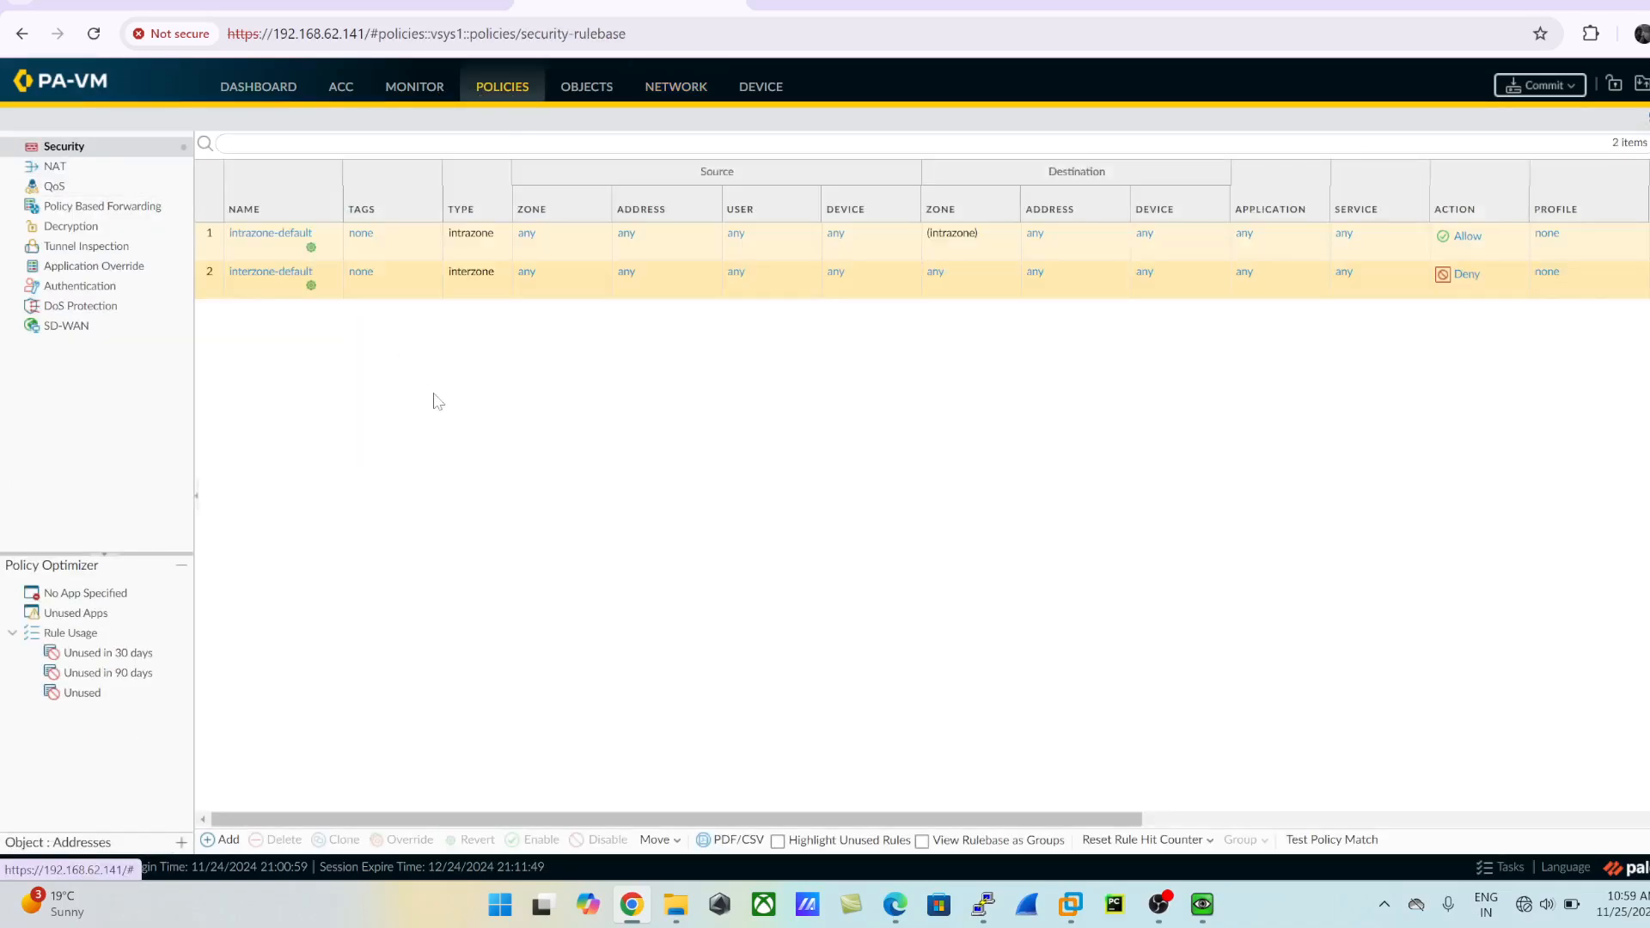
{"action": "key", "text": "ctrl+shift+Tab"}
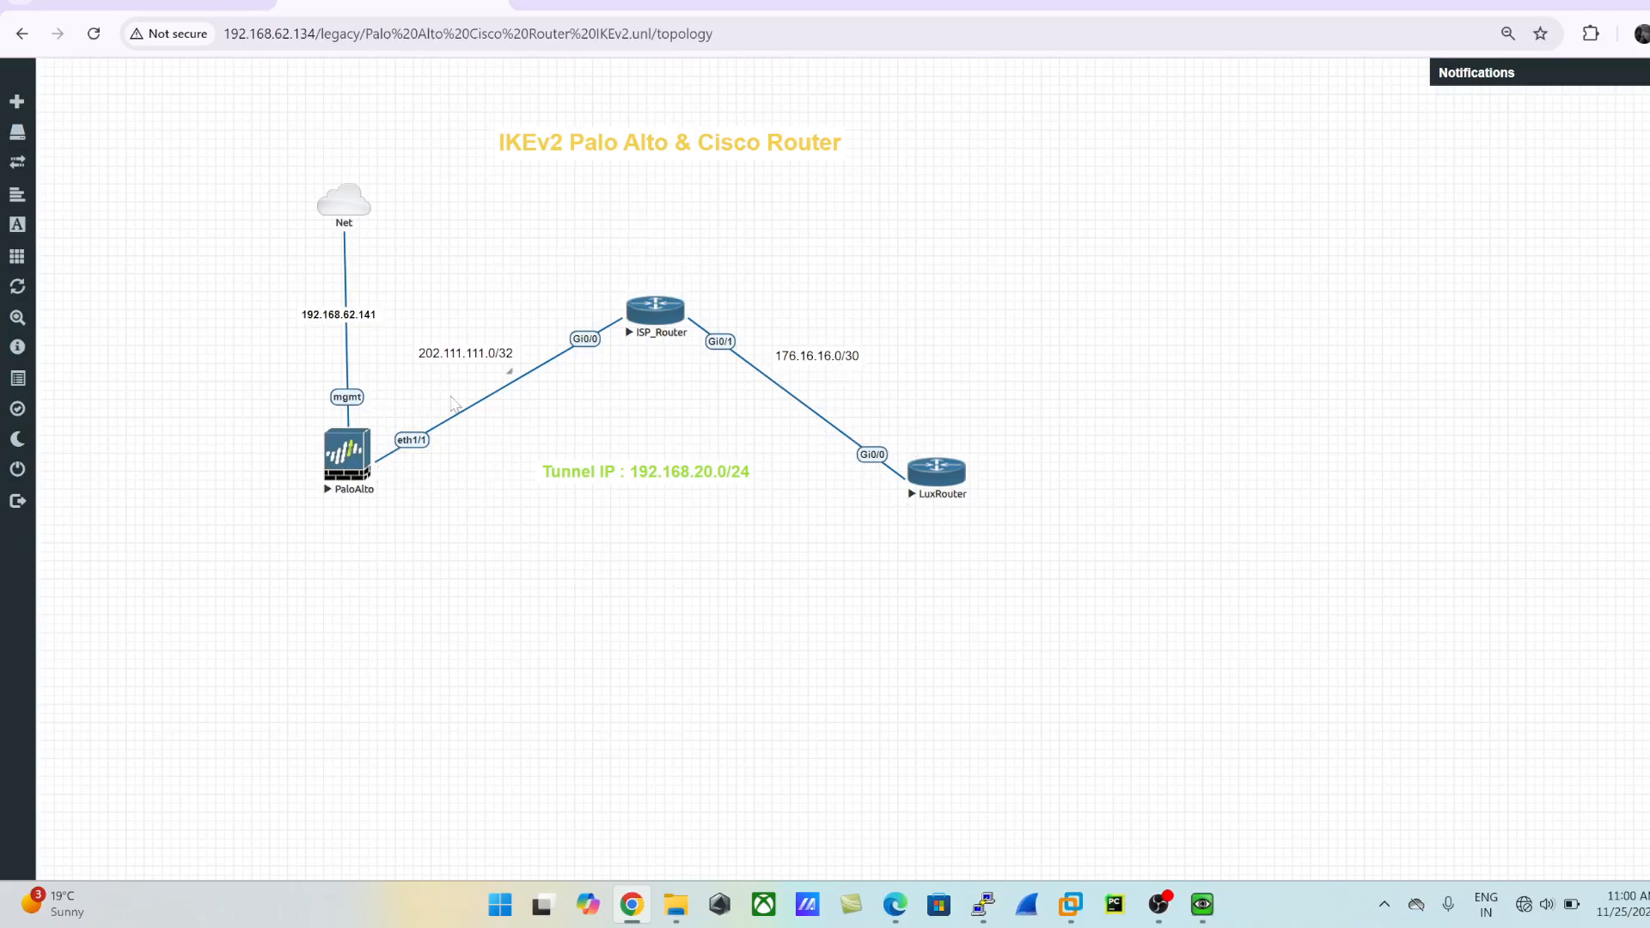
{"action": "left_click", "coordinate": [556, 3]}
{"action": "left_click", "coordinate": [501, 6]}
- Launch Epic Pen, outline the tunnel between PaloAlto and LuxRouter on the topology, and label the PaloAlto end 20.2 and Tu.1
{"action": "key", "text": "super"}
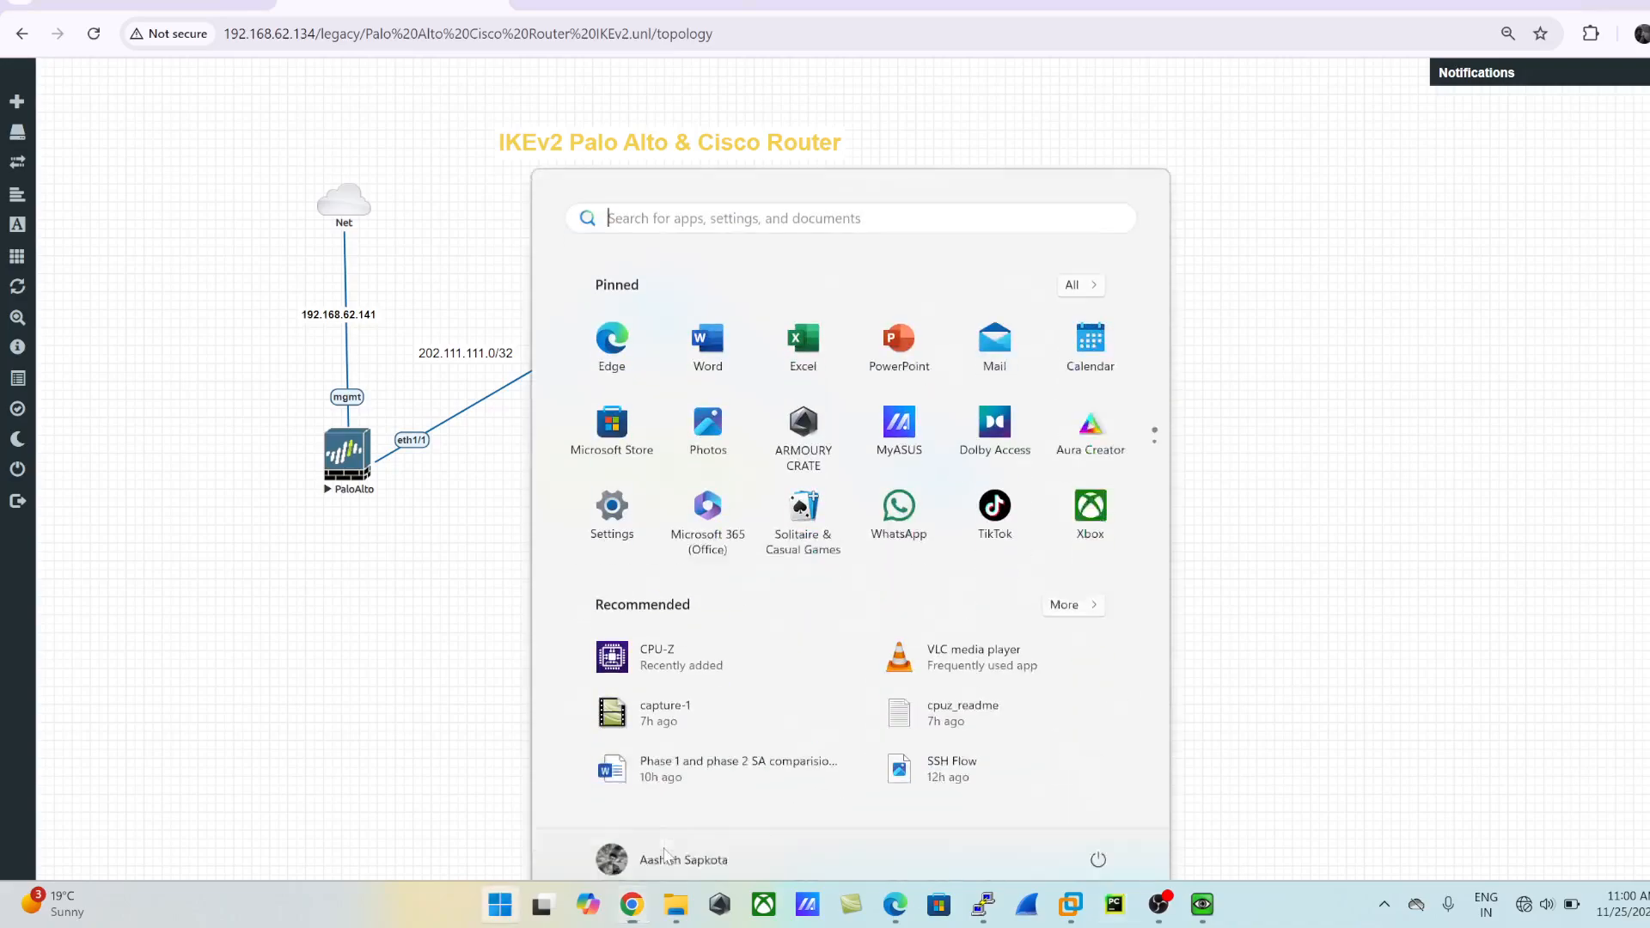
{"action": "type", "text": "ep"}
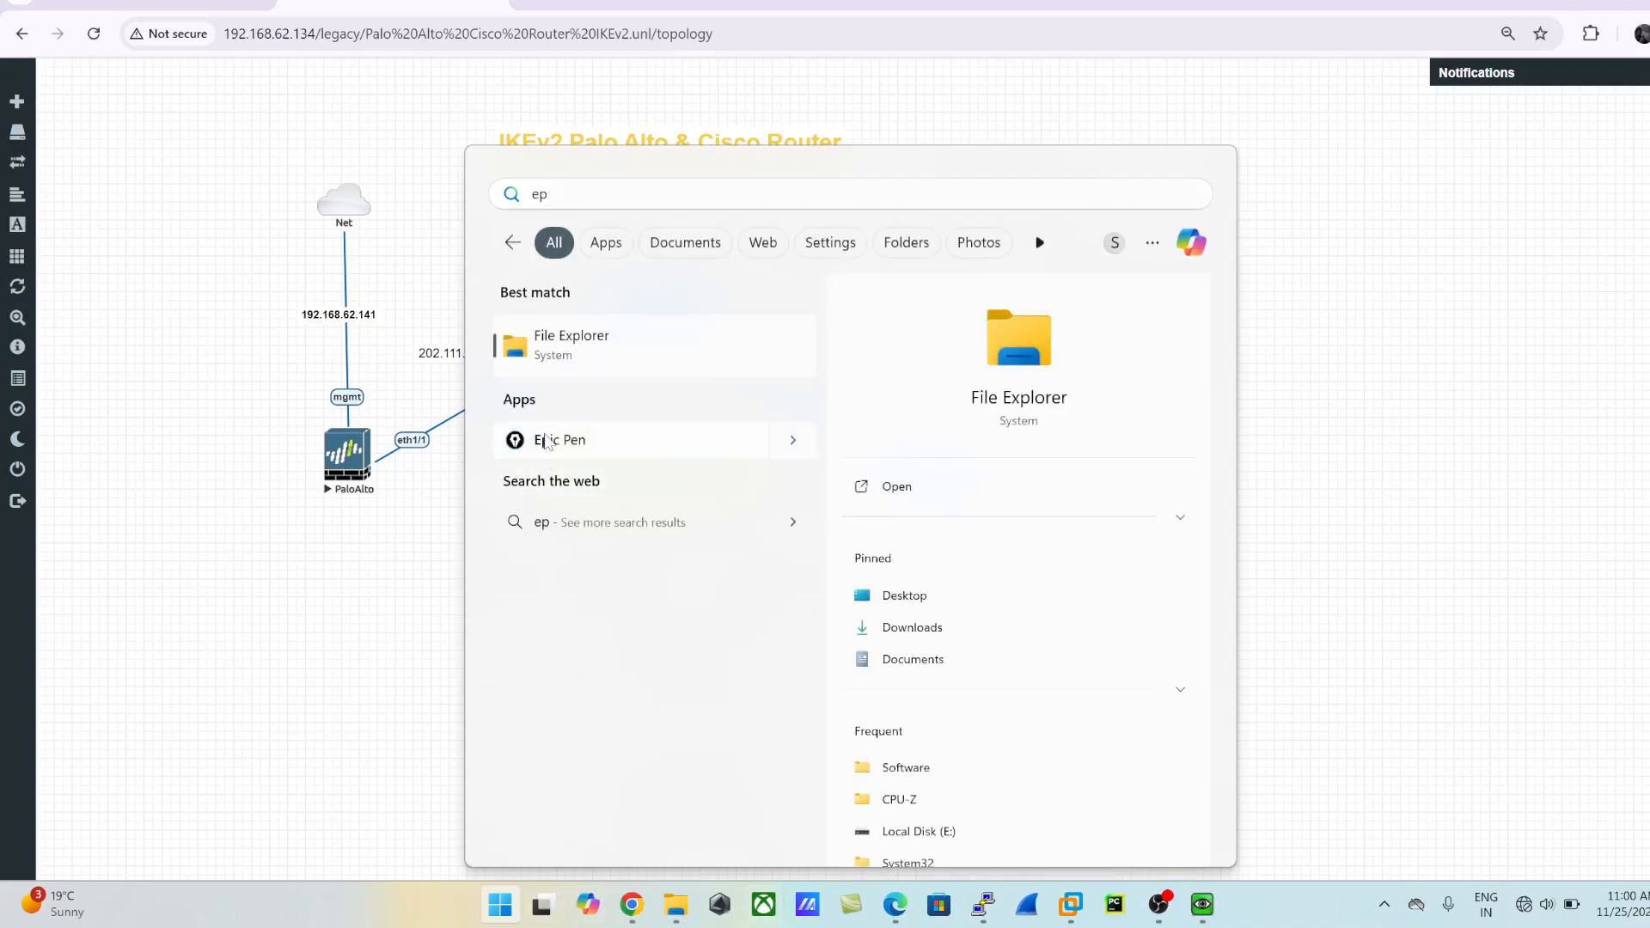
{"action": "left_click", "coordinate": [702, 445]}
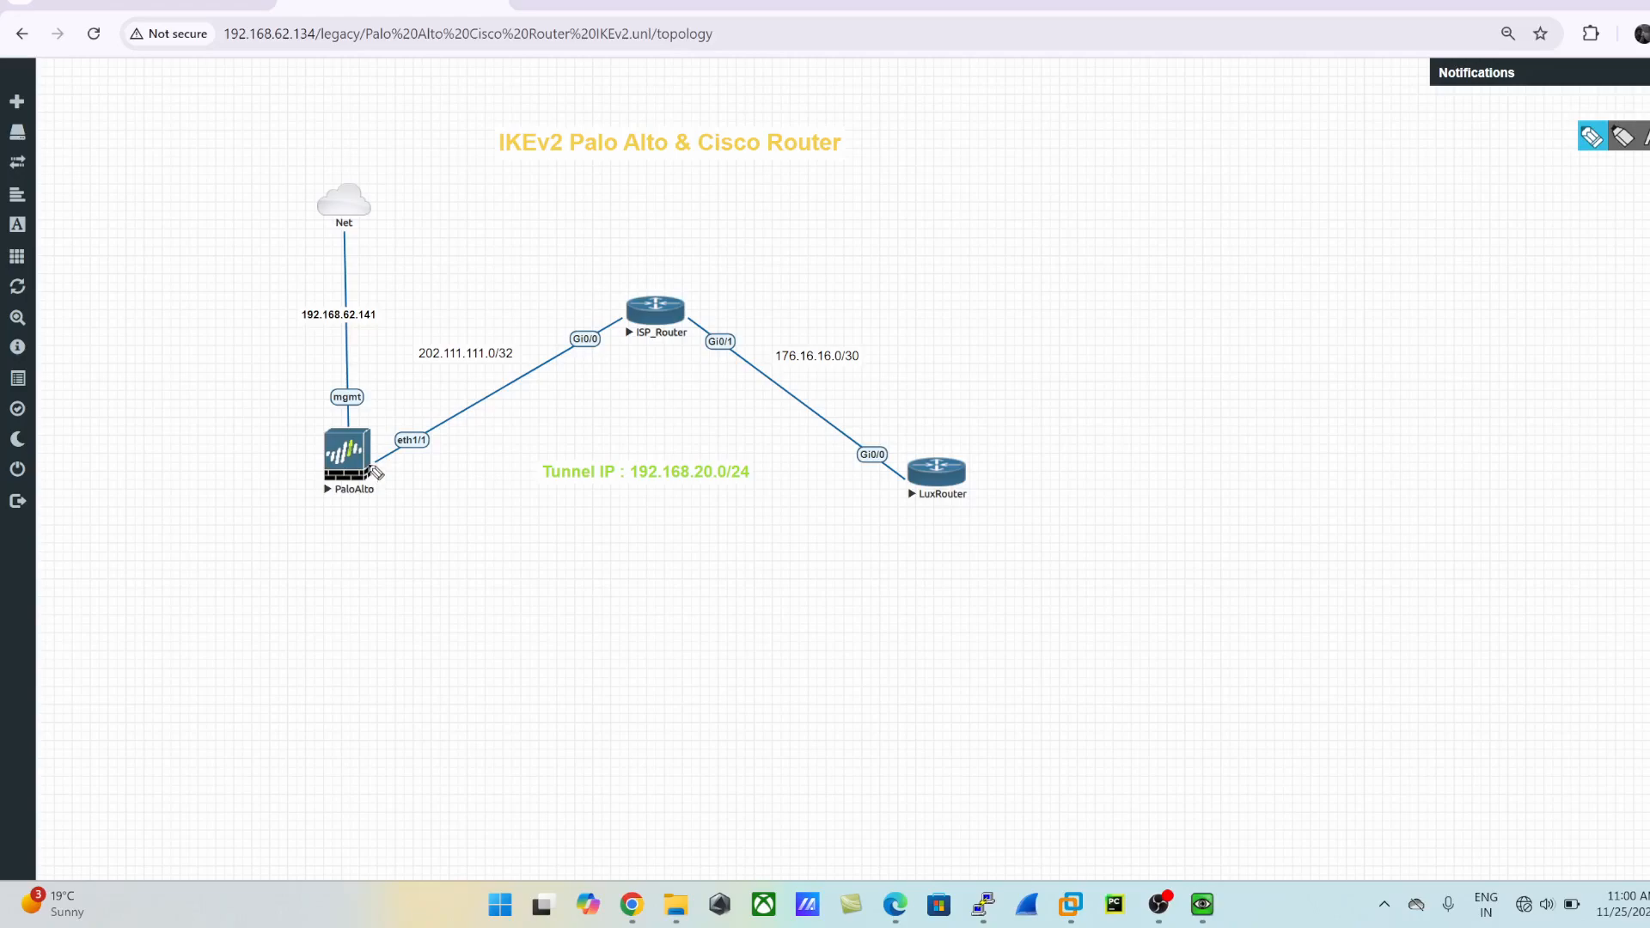
{"action": "mouse_move", "coordinate": [376, 460]}
{"action": "left_mouse_down"}
{"action": "mouse_move", "coordinate": [885, 450]}
{"action": "mouse_move", "coordinate": [878, 509]}
{"action": "mouse_move", "coordinate": [886, 460]}
{"action": "mouse_move", "coordinate": [880, 505]}
{"action": "mouse_move", "coordinate": [391, 516]}
{"action": "left_mouse_up"}
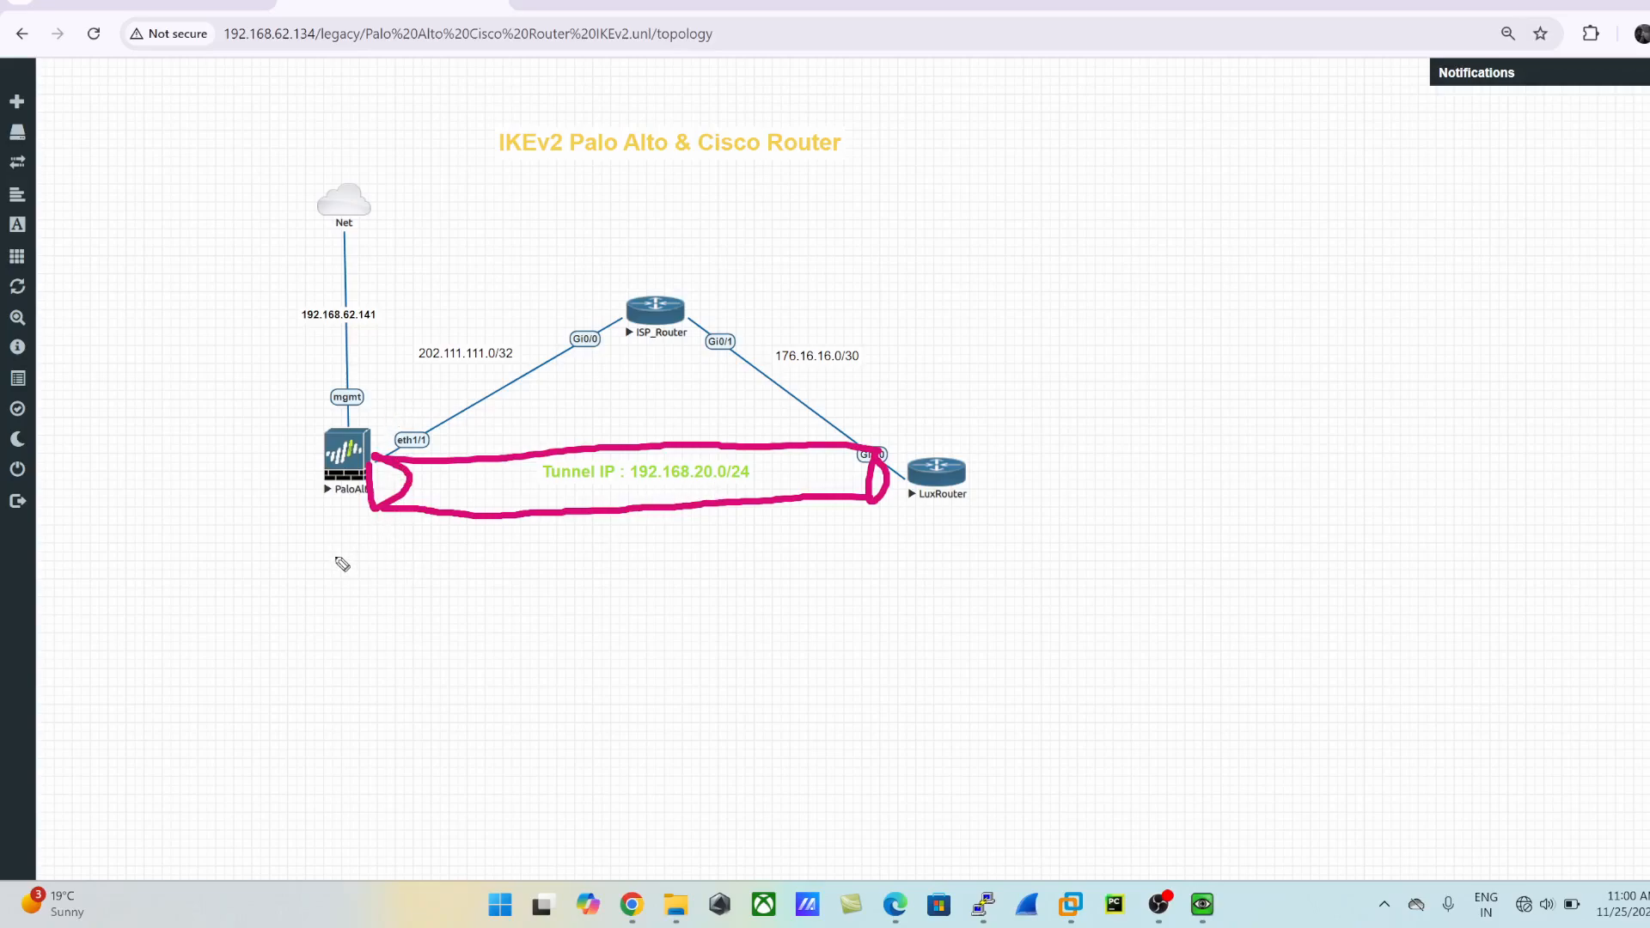
{"action": "mouse_move", "coordinate": [342, 564]}
{"action": "left_mouse_down"}
{"action": "mouse_move", "coordinate": [343, 577]}
{"action": "mouse_move", "coordinate": [395, 537]}
{"action": "mouse_move", "coordinate": [404, 555]}
{"action": "left_mouse_up"}
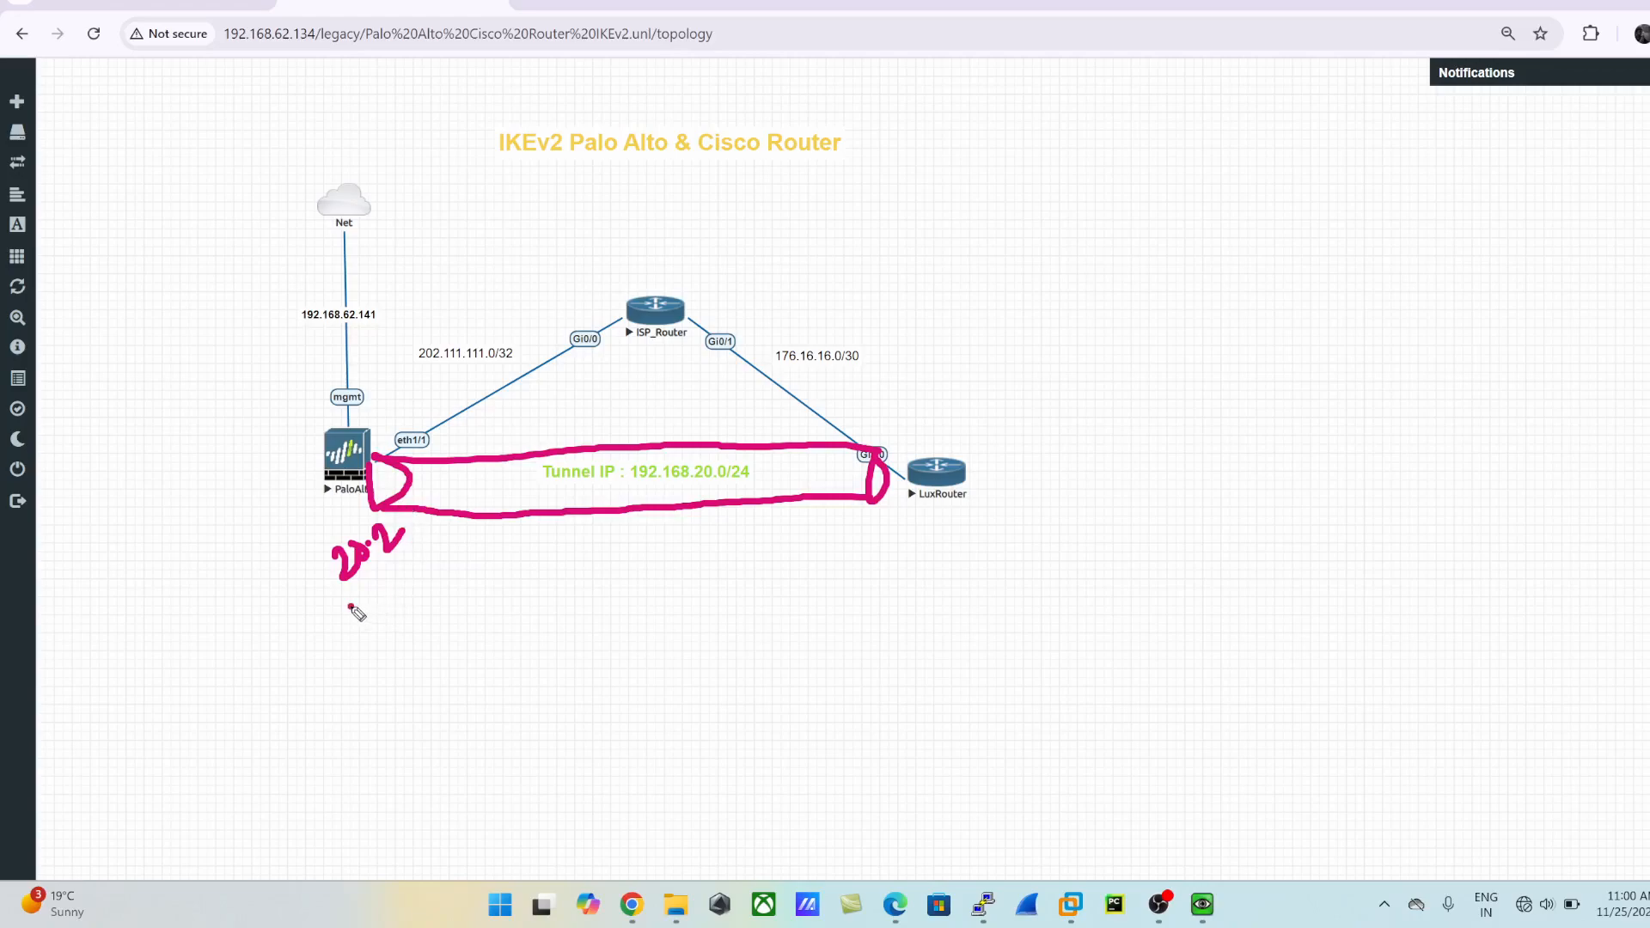
{"action": "mouse_move", "coordinate": [351, 606]}
{"action": "left_mouse_down"}
{"action": "mouse_move", "coordinate": [373, 591]}
{"action": "mouse_move", "coordinate": [384, 624]}
{"action": "mouse_move", "coordinate": [430, 593]}
{"action": "left_mouse_up"}
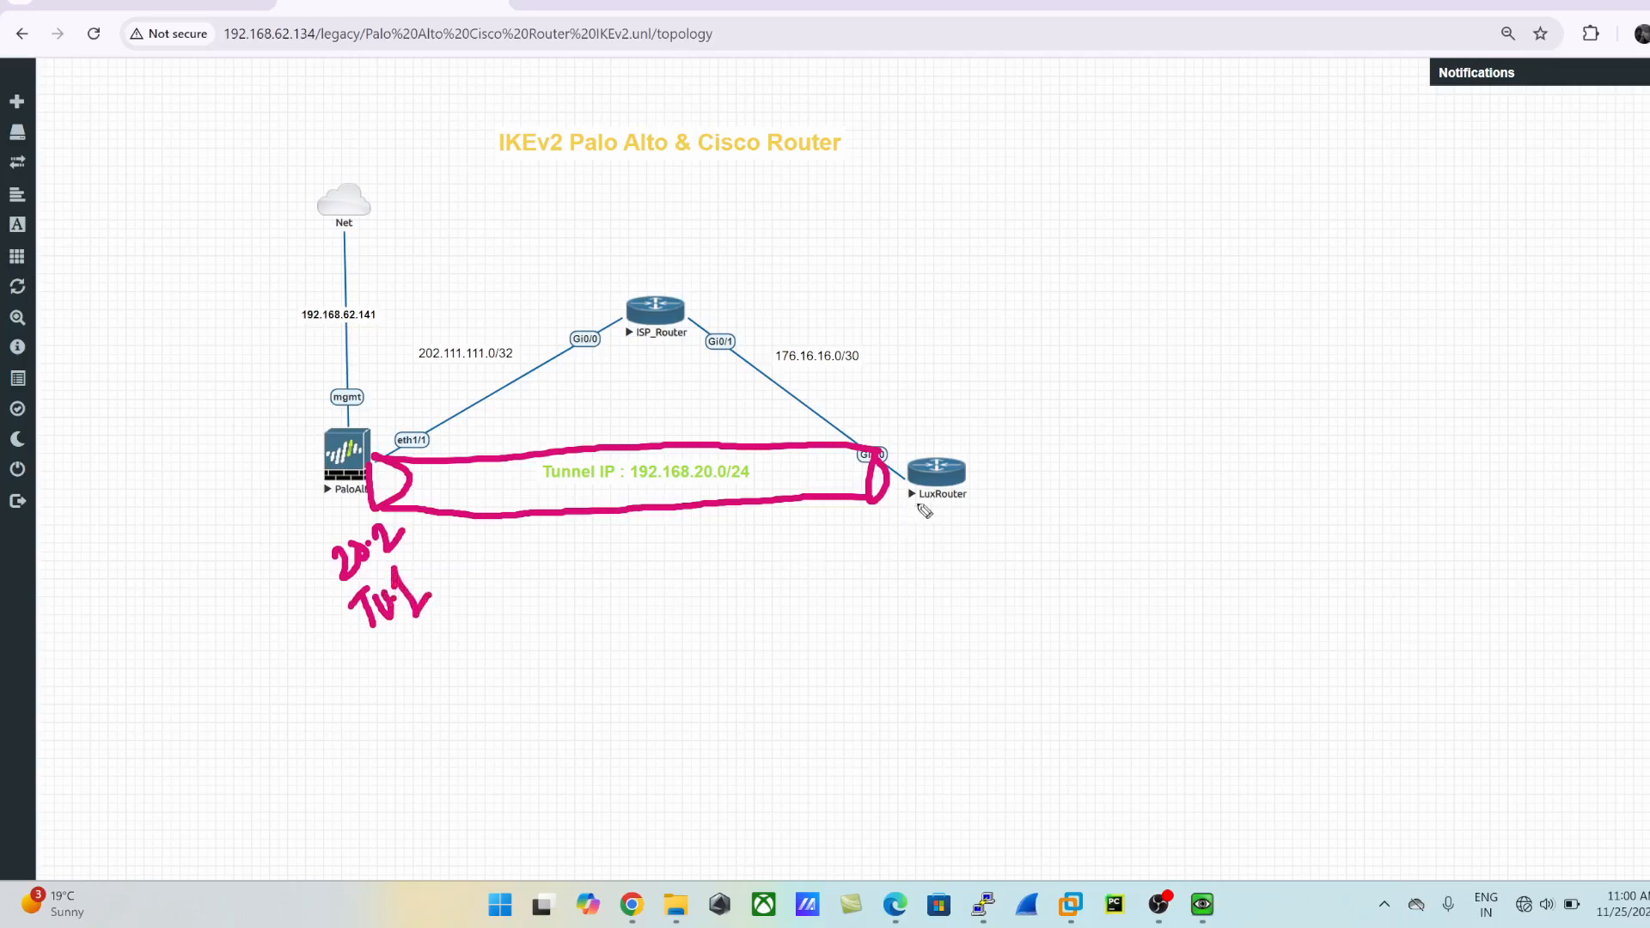
- Label the LuxRouter end Tu.1, draw an arrow to the middle of the tunnel, and return to the firewall's security policies
{"action": "mouse_move", "coordinate": [925, 535]}
{"action": "left_mouse_down"}
{"action": "mouse_move", "coordinate": [956, 511]}
{"action": "mouse_move", "coordinate": [955, 564]}
{"action": "mouse_move", "coordinate": [959, 540]}
{"action": "mouse_move", "coordinate": [992, 562]}
{"action": "left_mouse_up"}
{"action": "left_click", "coordinate": [983, 532]}
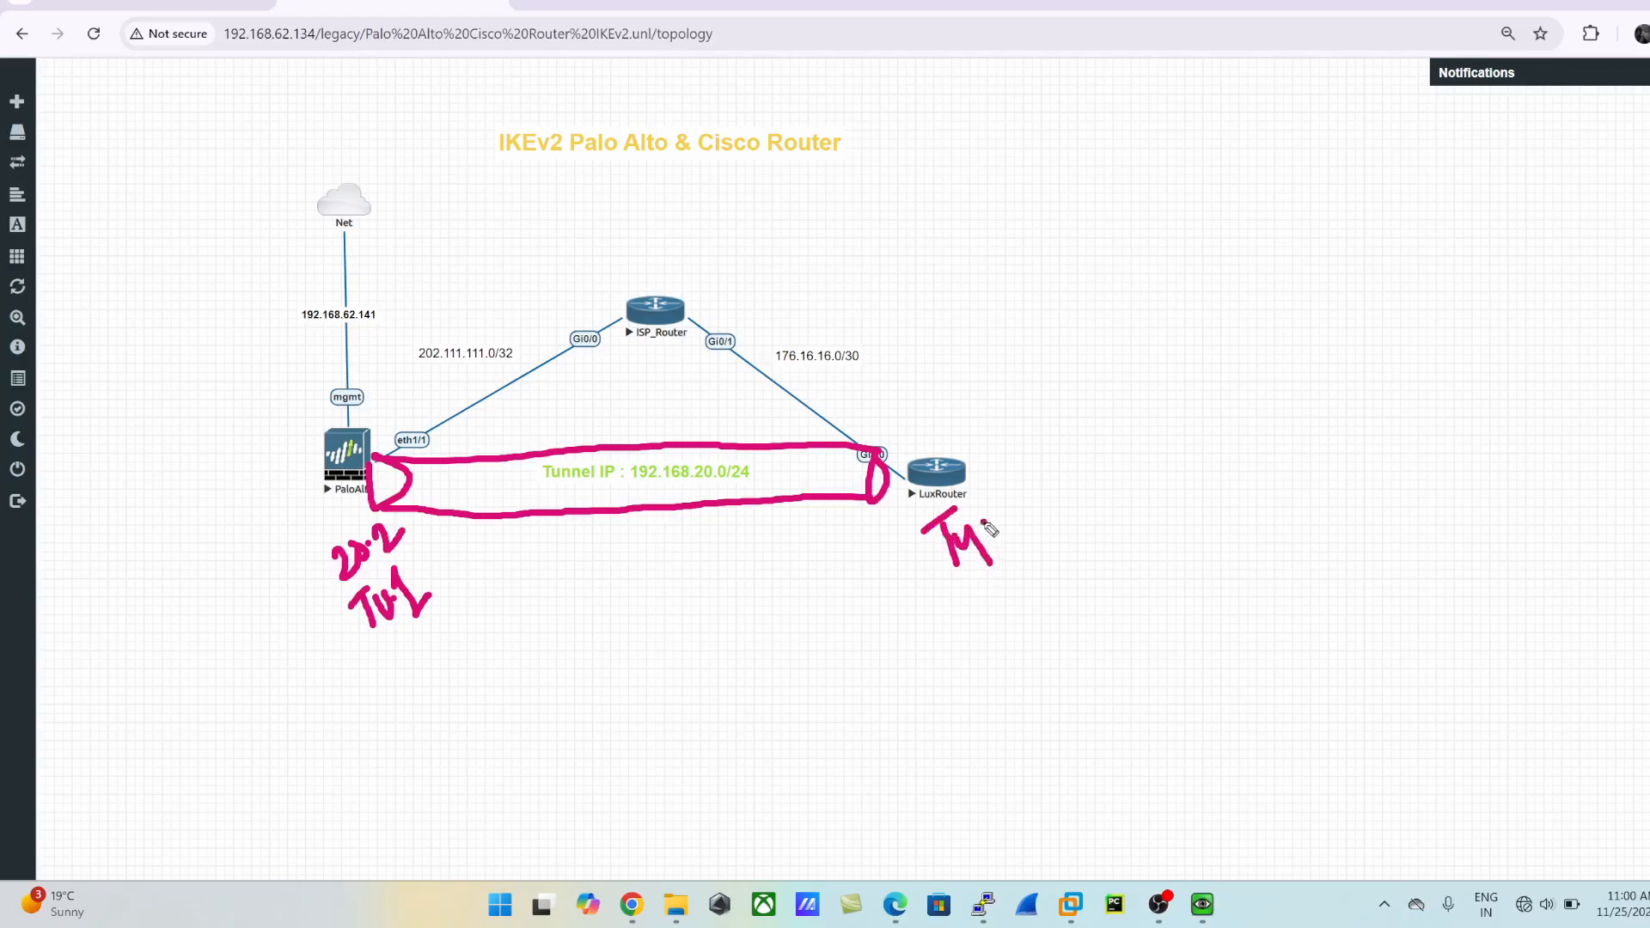
{"action": "mouse_move", "coordinate": [990, 495]}
{"action": "left_mouse_down"}
{"action": "mouse_move", "coordinate": [994, 563]}
{"action": "mouse_move", "coordinate": [1019, 526]}
{"action": "left_mouse_up"}
{"action": "mouse_move", "coordinate": [649, 533]}
{"action": "left_mouse_down"}
{"action": "mouse_move", "coordinate": [656, 587]}
{"action": "mouse_move", "coordinate": [641, 542]}
{"action": "mouse_move", "coordinate": [686, 513]}
{"action": "left_mouse_up"}
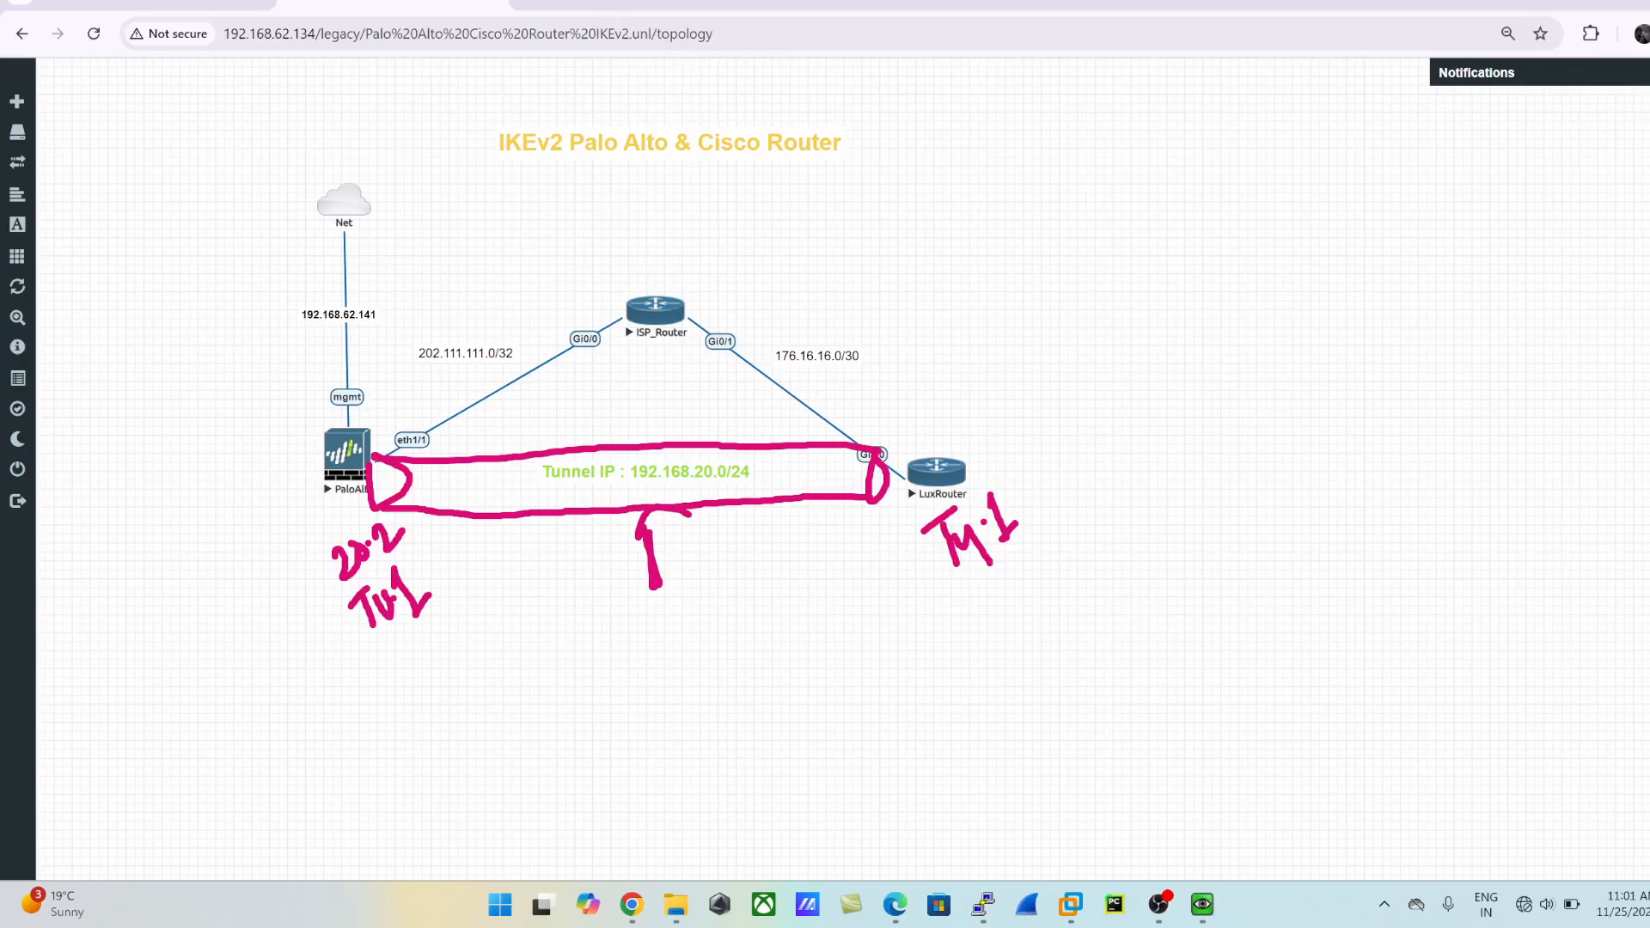
{"action": "key", "text": "Escape"}
{"action": "left_click", "coordinate": [555, 8]}
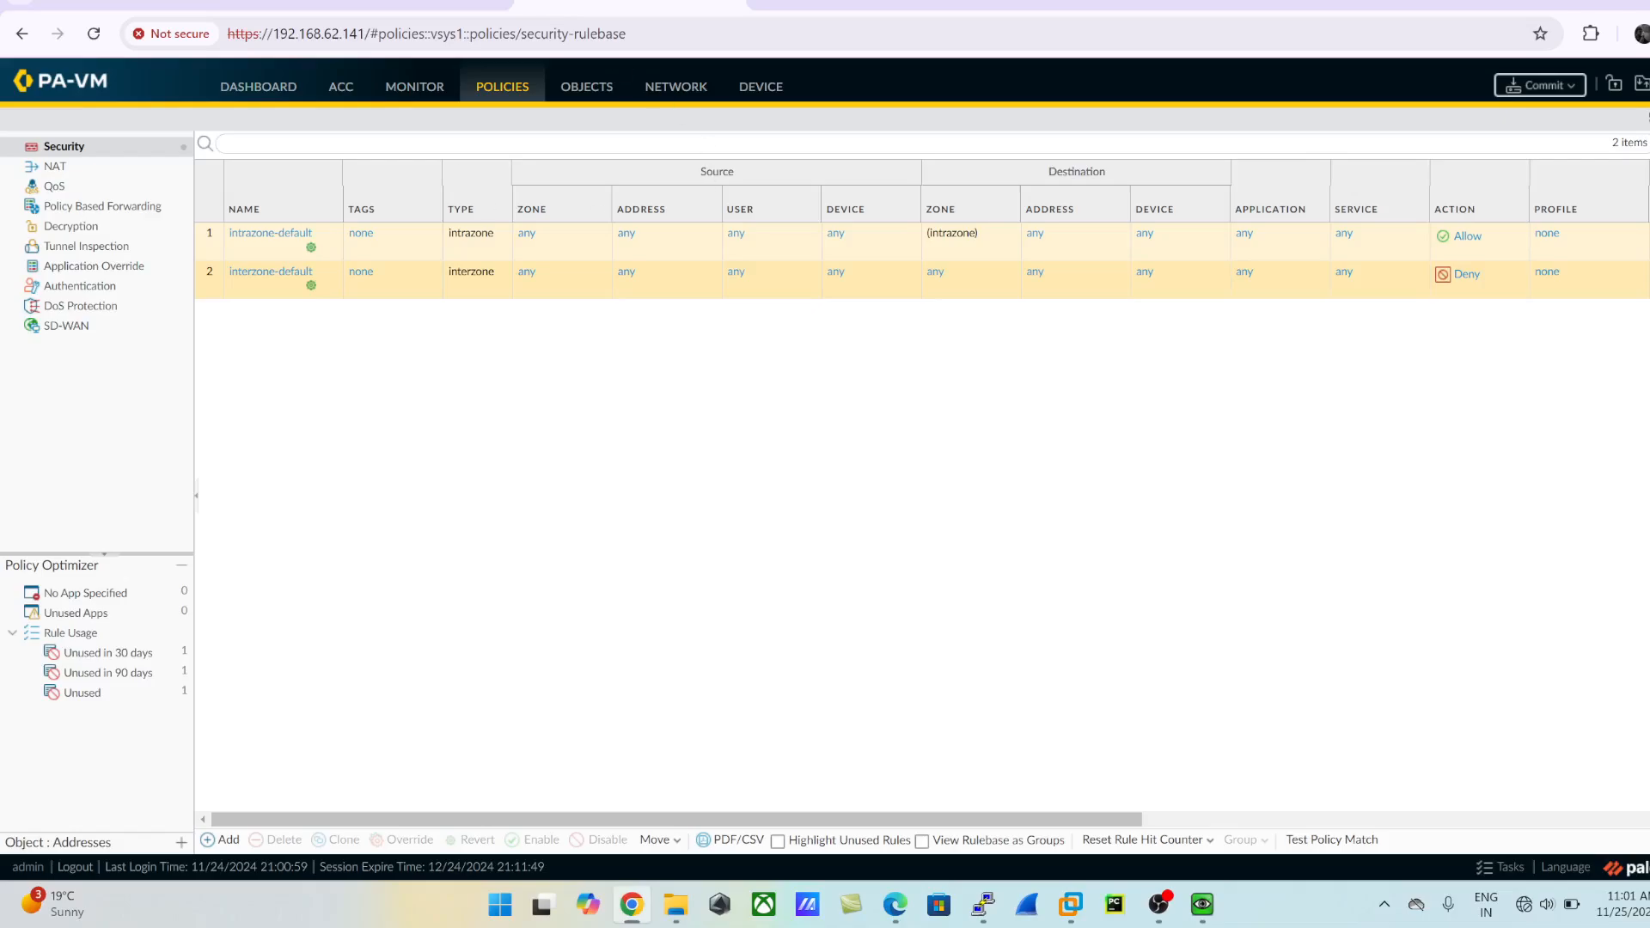
- Delete the existing tunnel.1 interface from the firewall's tunnel interfaces
{"action": "left_click", "coordinate": [687, 89]}
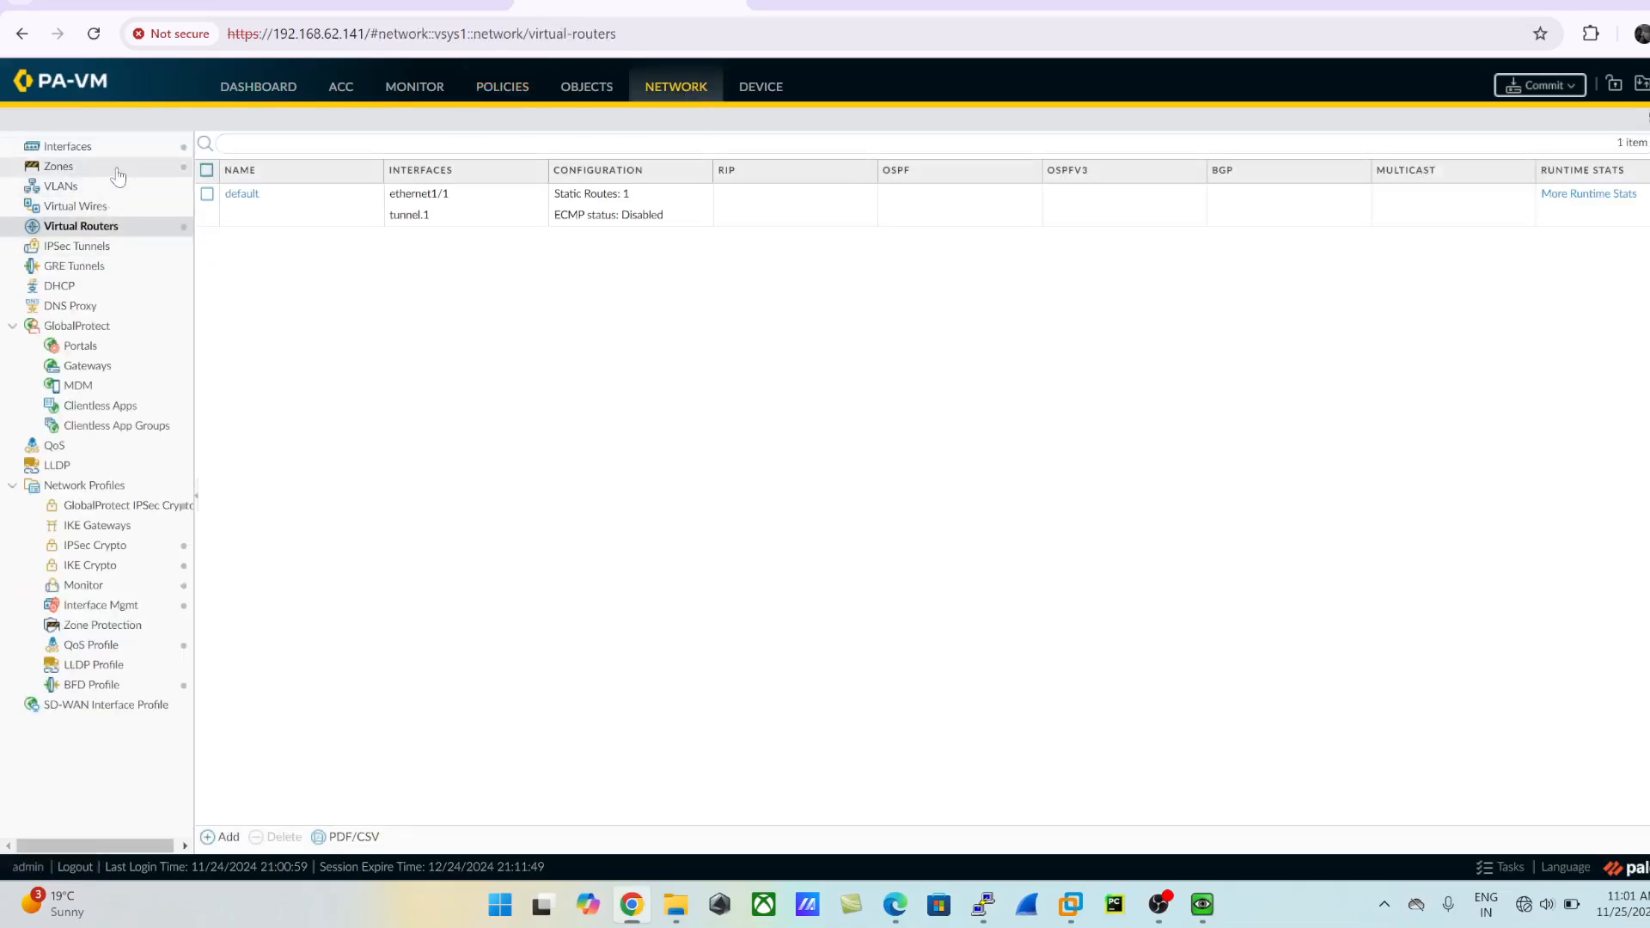
{"action": "left_click", "coordinate": [67, 146]}
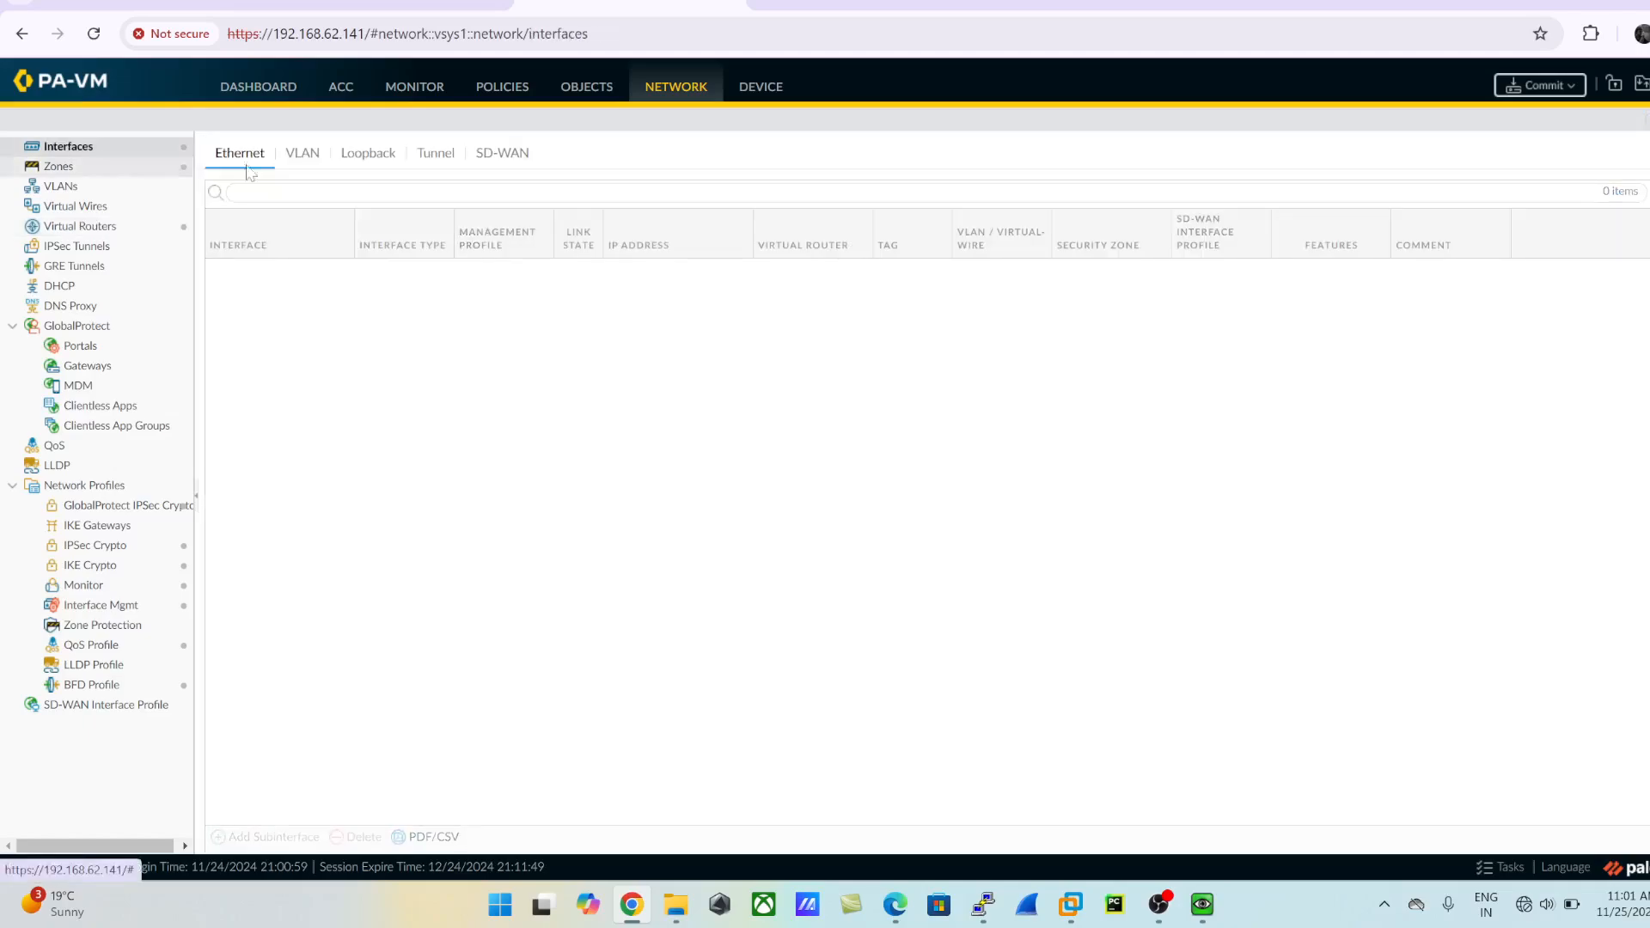
{"action": "left_click", "coordinate": [439, 155]}
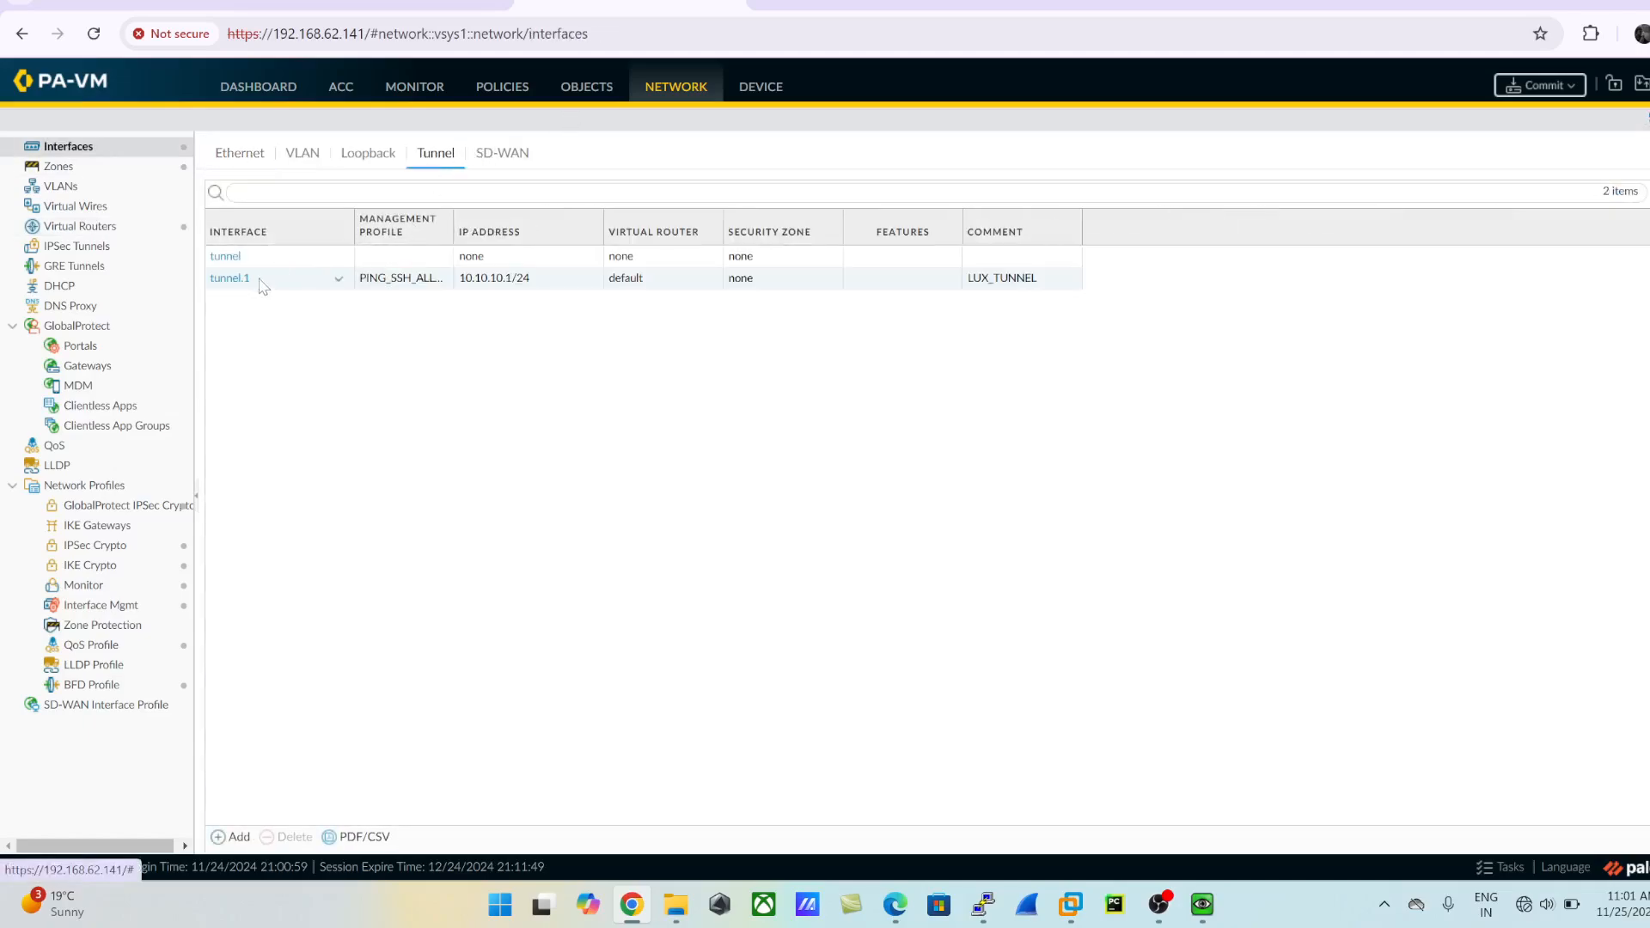
{"action": "left_click", "coordinate": [232, 280]}
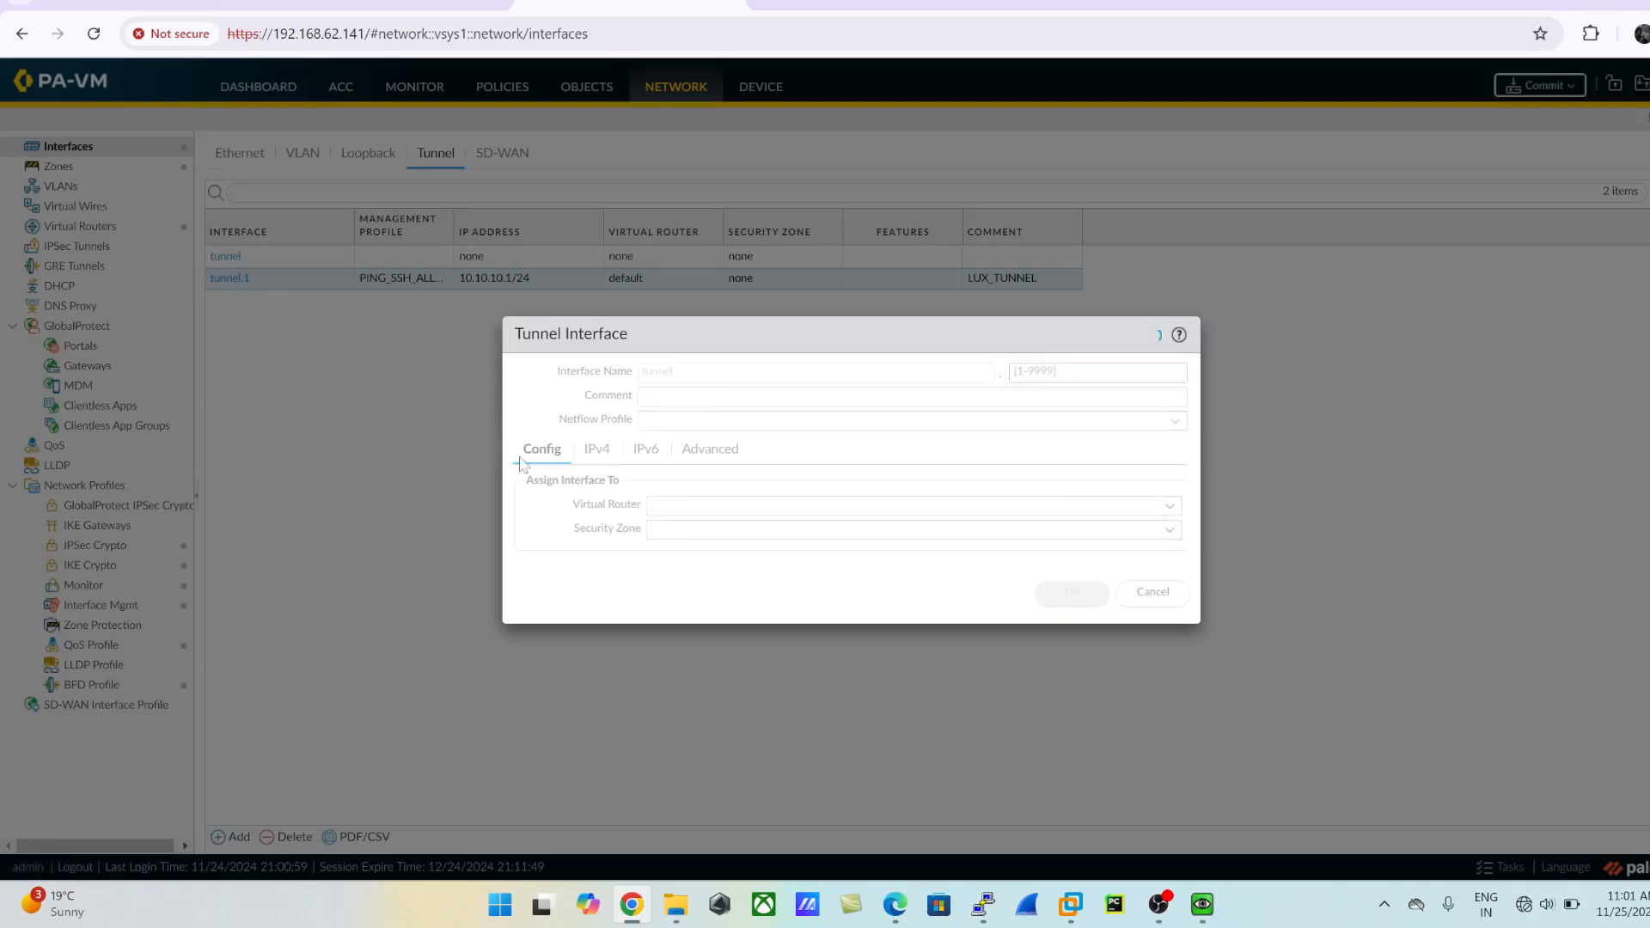
{"action": "left_click", "coordinate": [1153, 592]}
{"action": "left_click", "coordinate": [292, 837]}
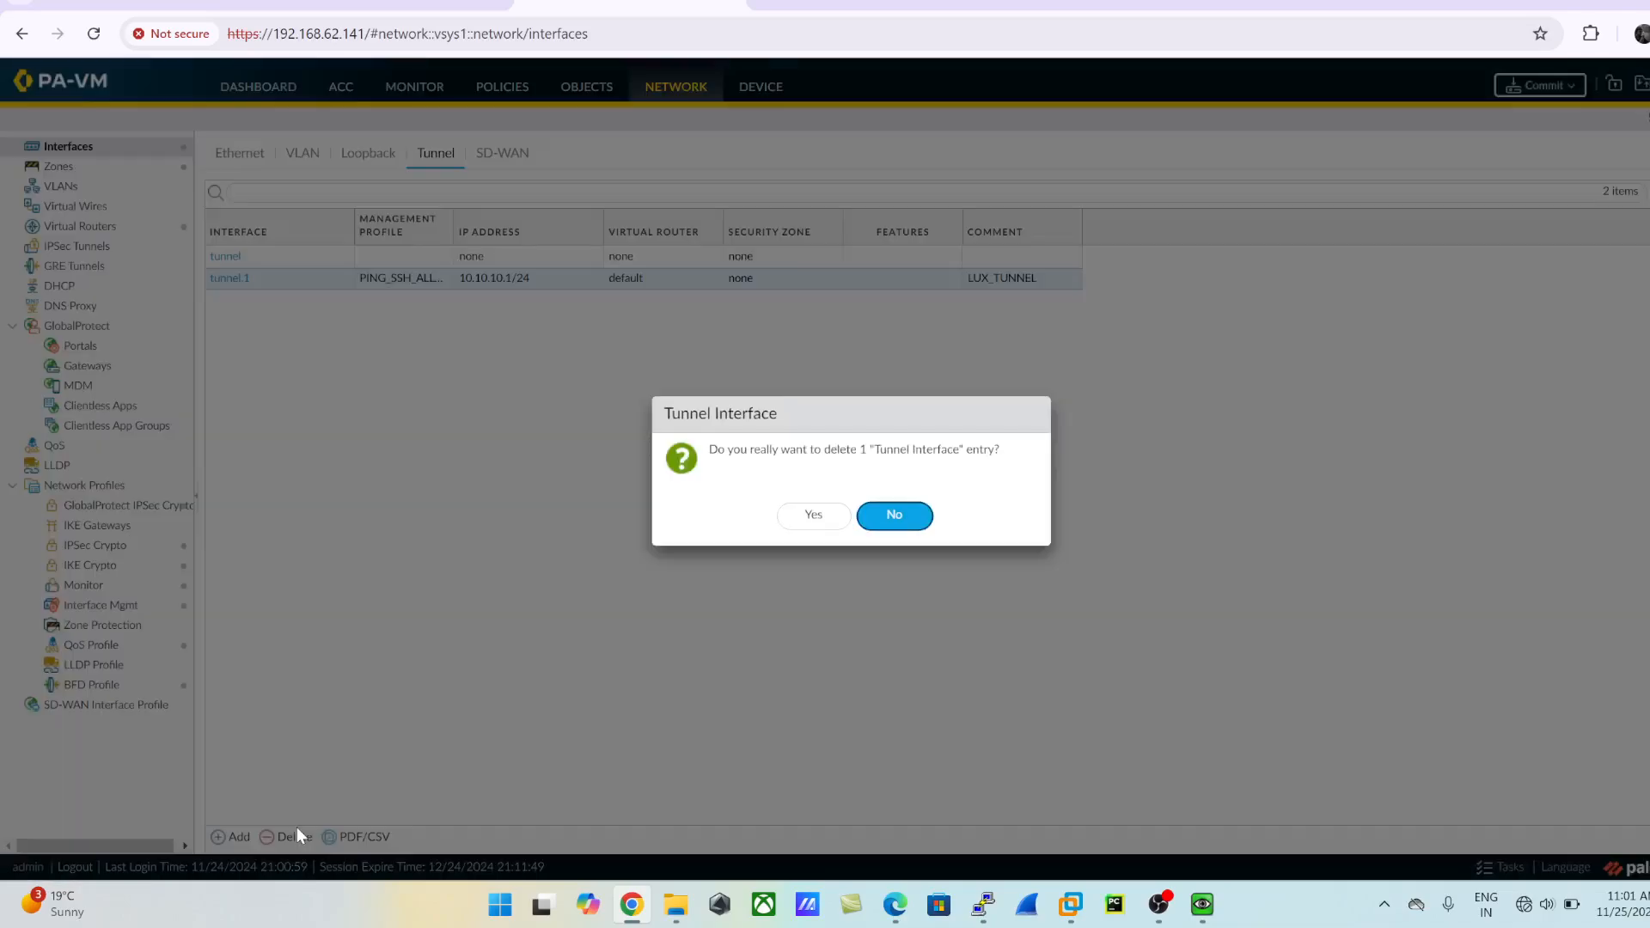
{"action": "left_click", "coordinate": [817, 518]}
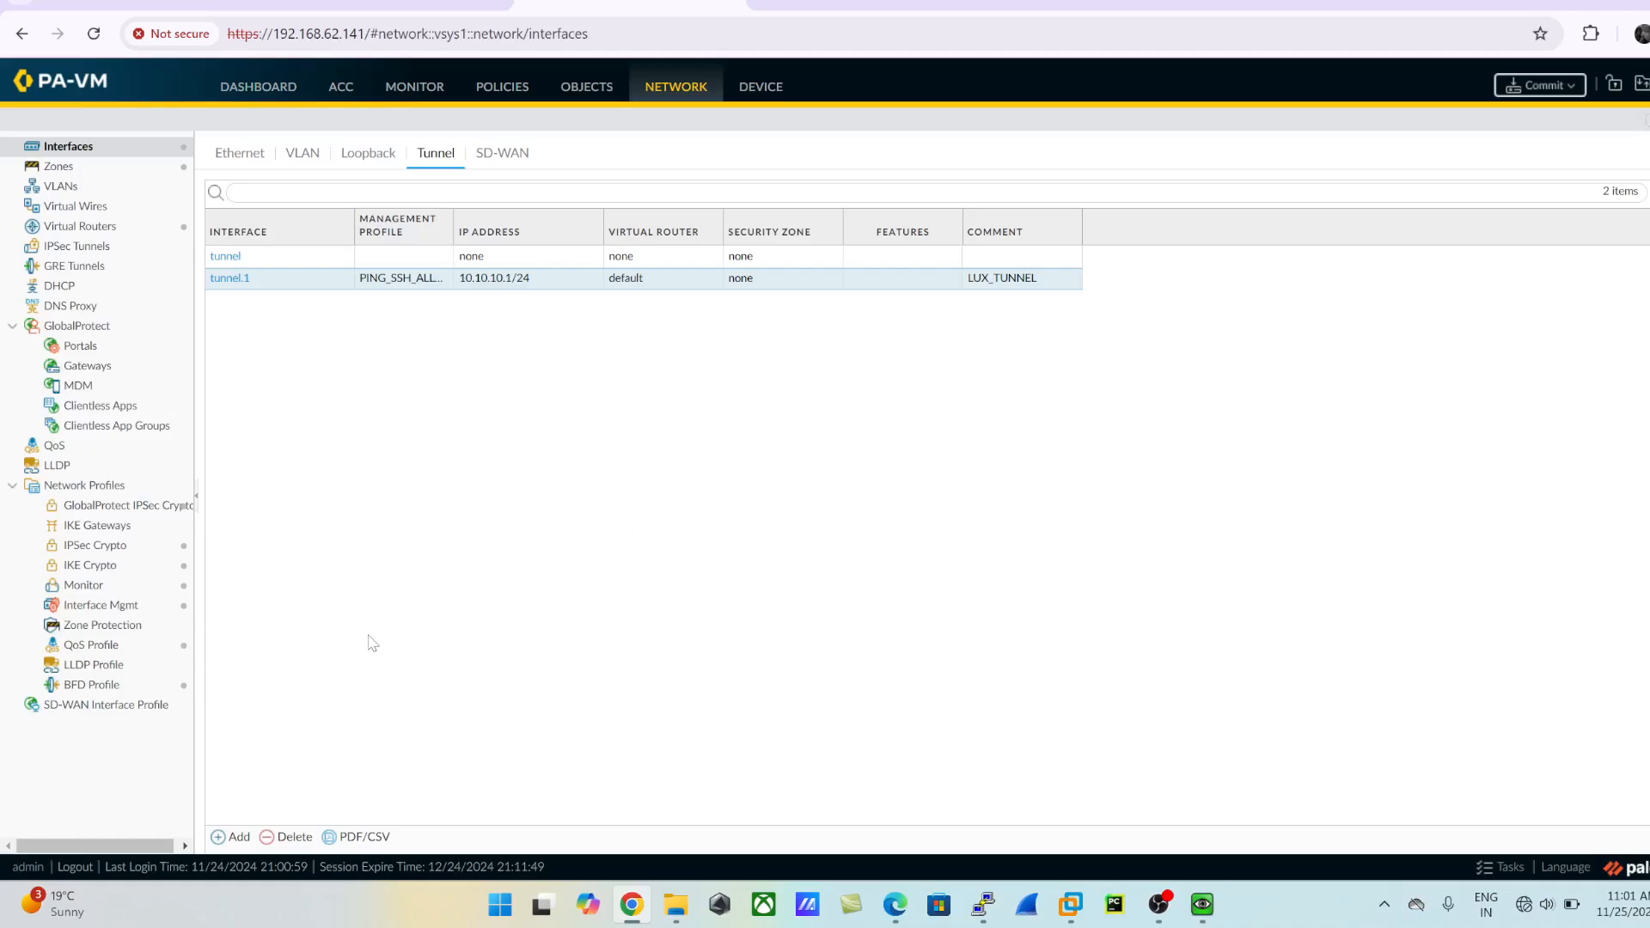
- Add a tunnel interface with the number 1 and the comment LUX_TUNNEL
{"action": "left_click", "coordinate": [234, 838]}
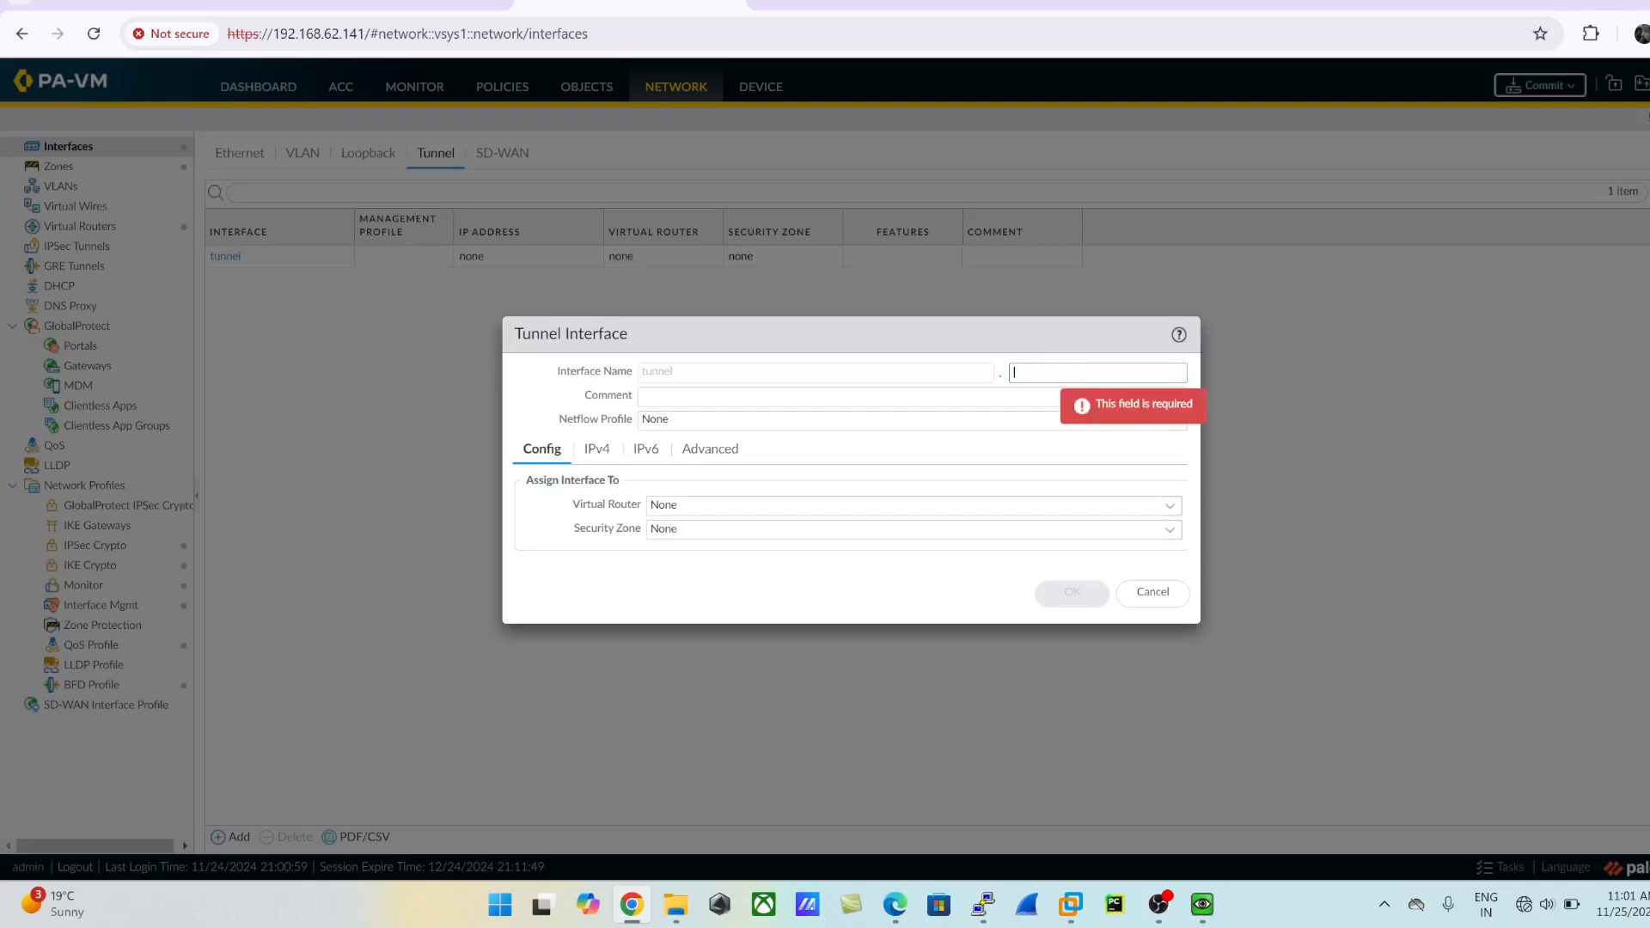
{"action": "type", "text": "1"}
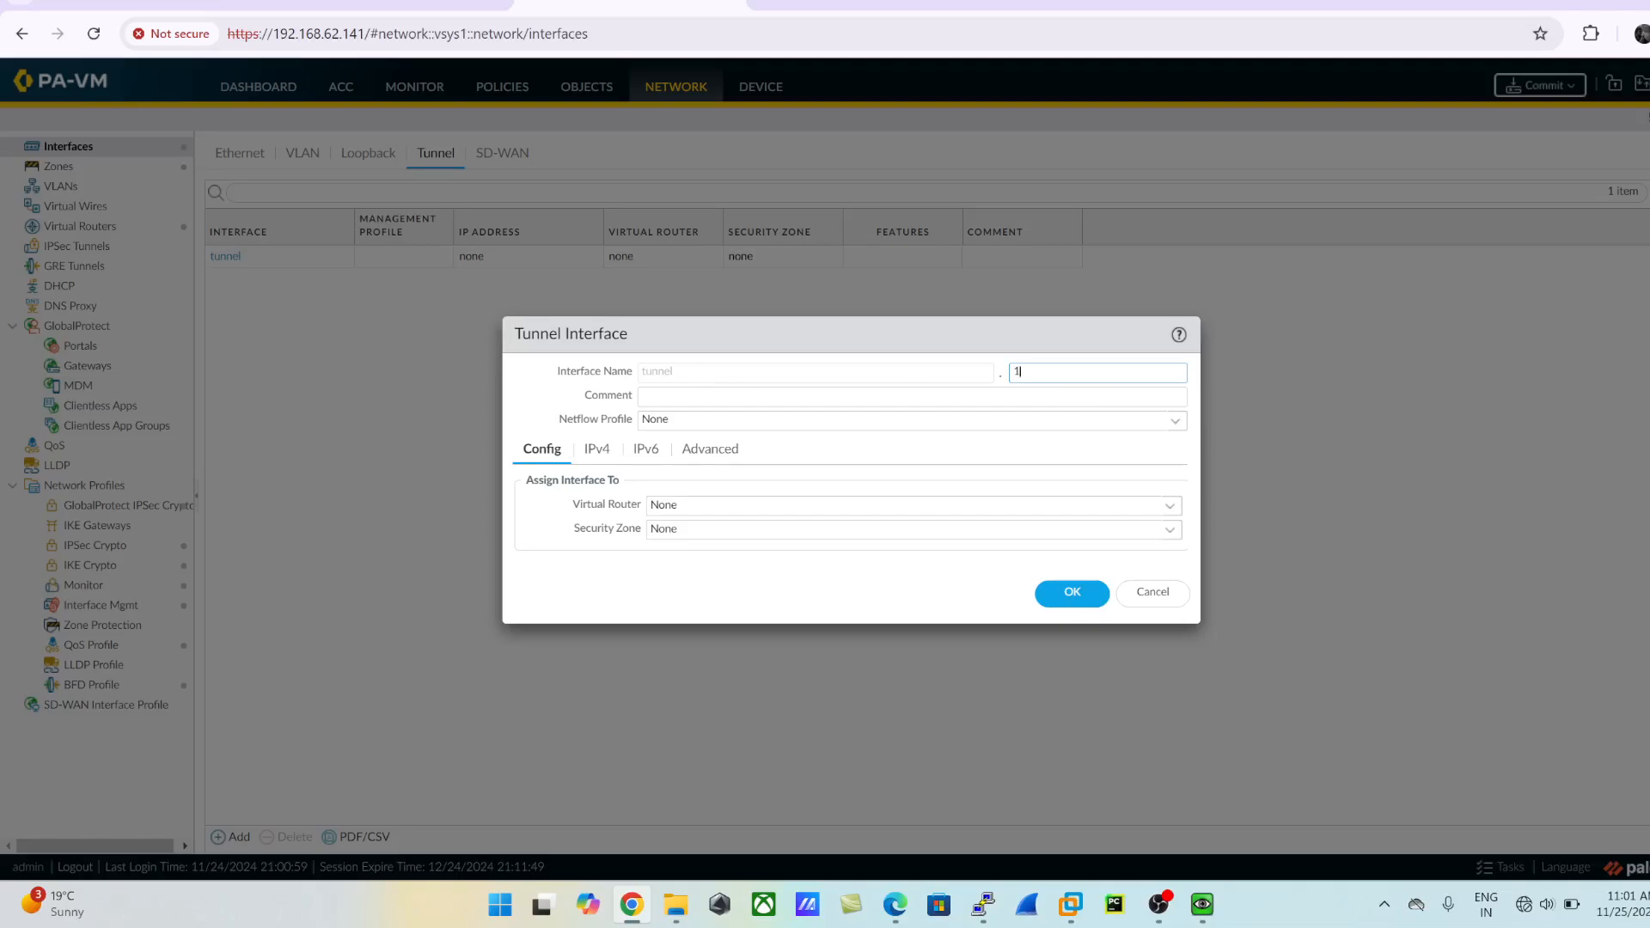
{"action": "key", "text": "BackSpace"}
{"action": "type", "text": "1"}
{"action": "key", "text": "BackSpace"}
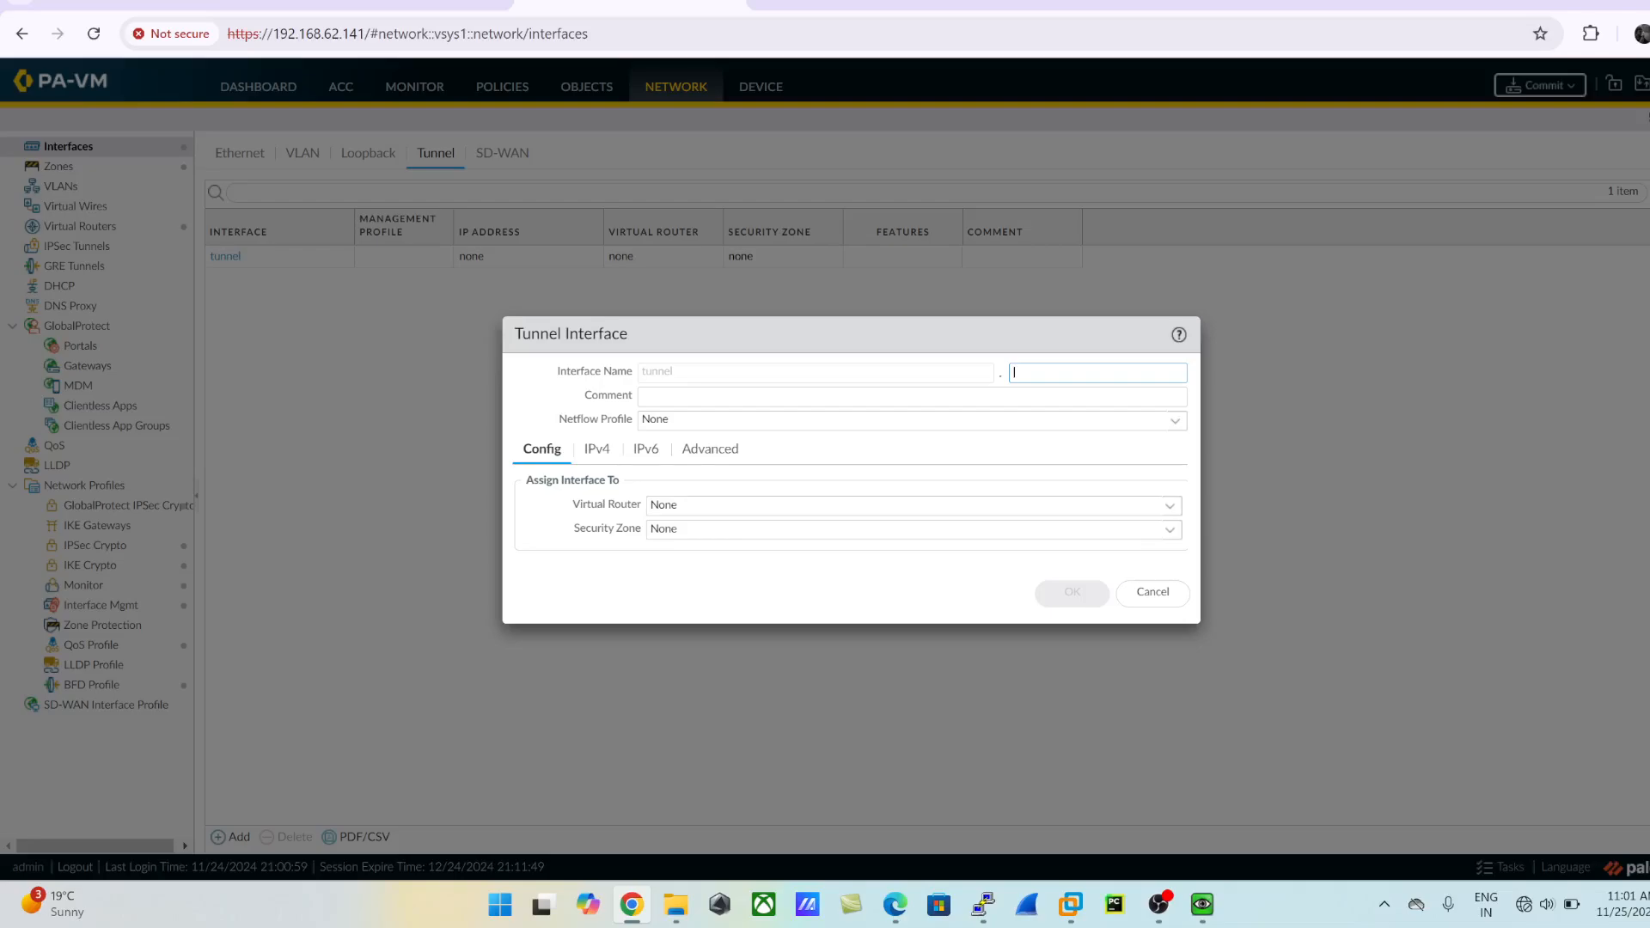
{"action": "type", "text": "1"}
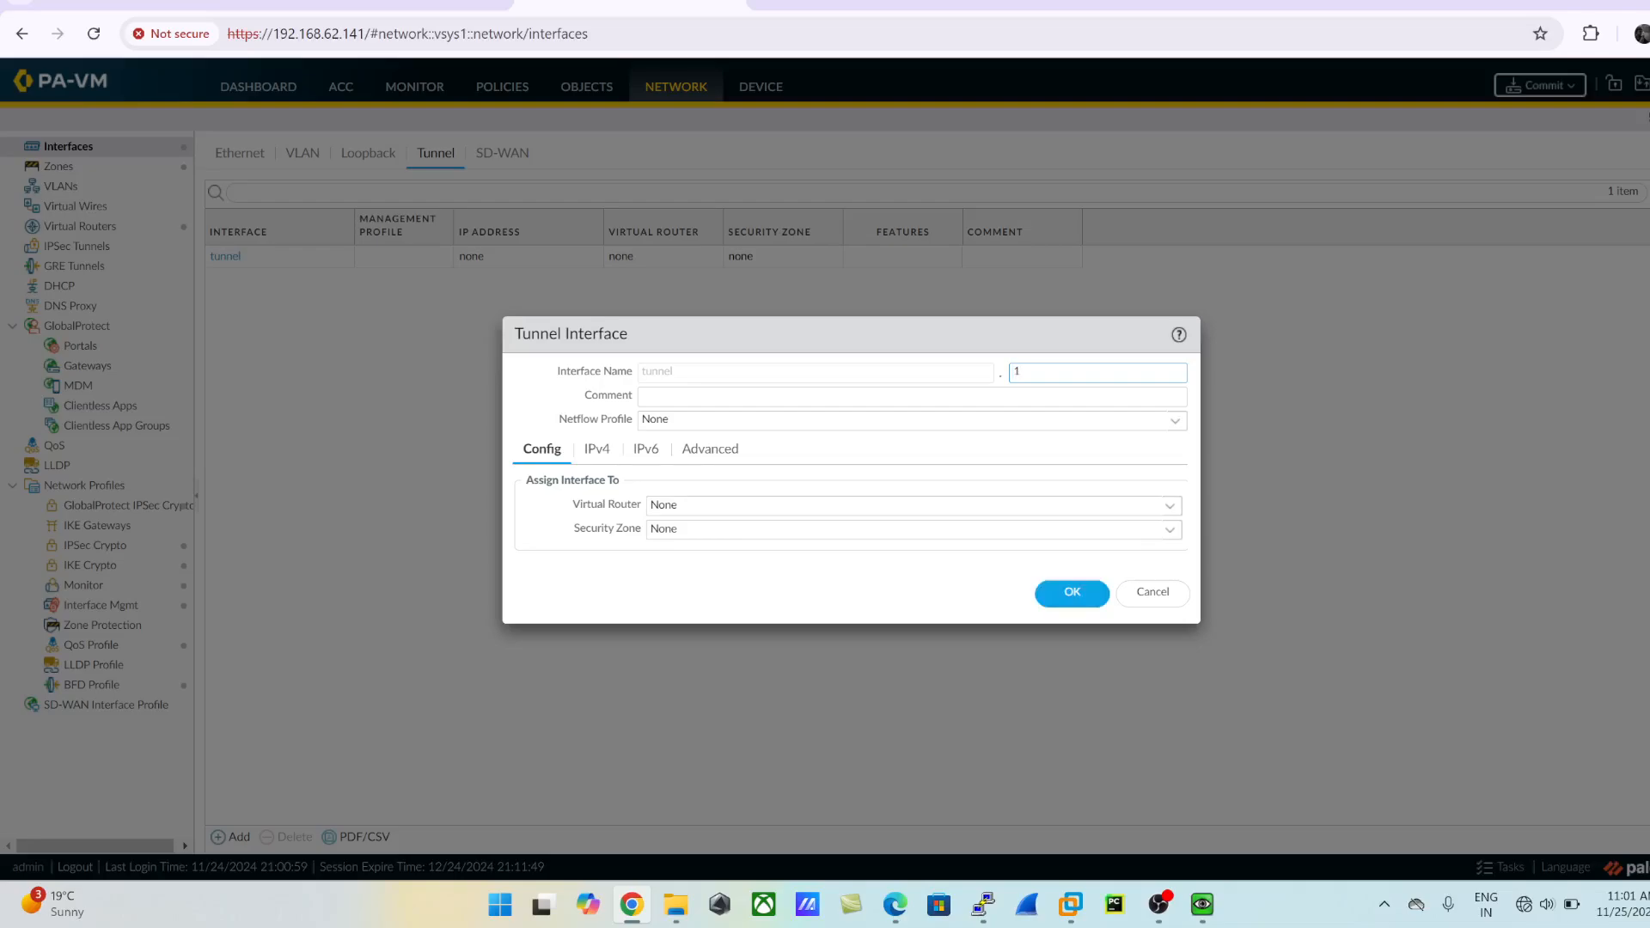
{"action": "key", "text": "Tab"}
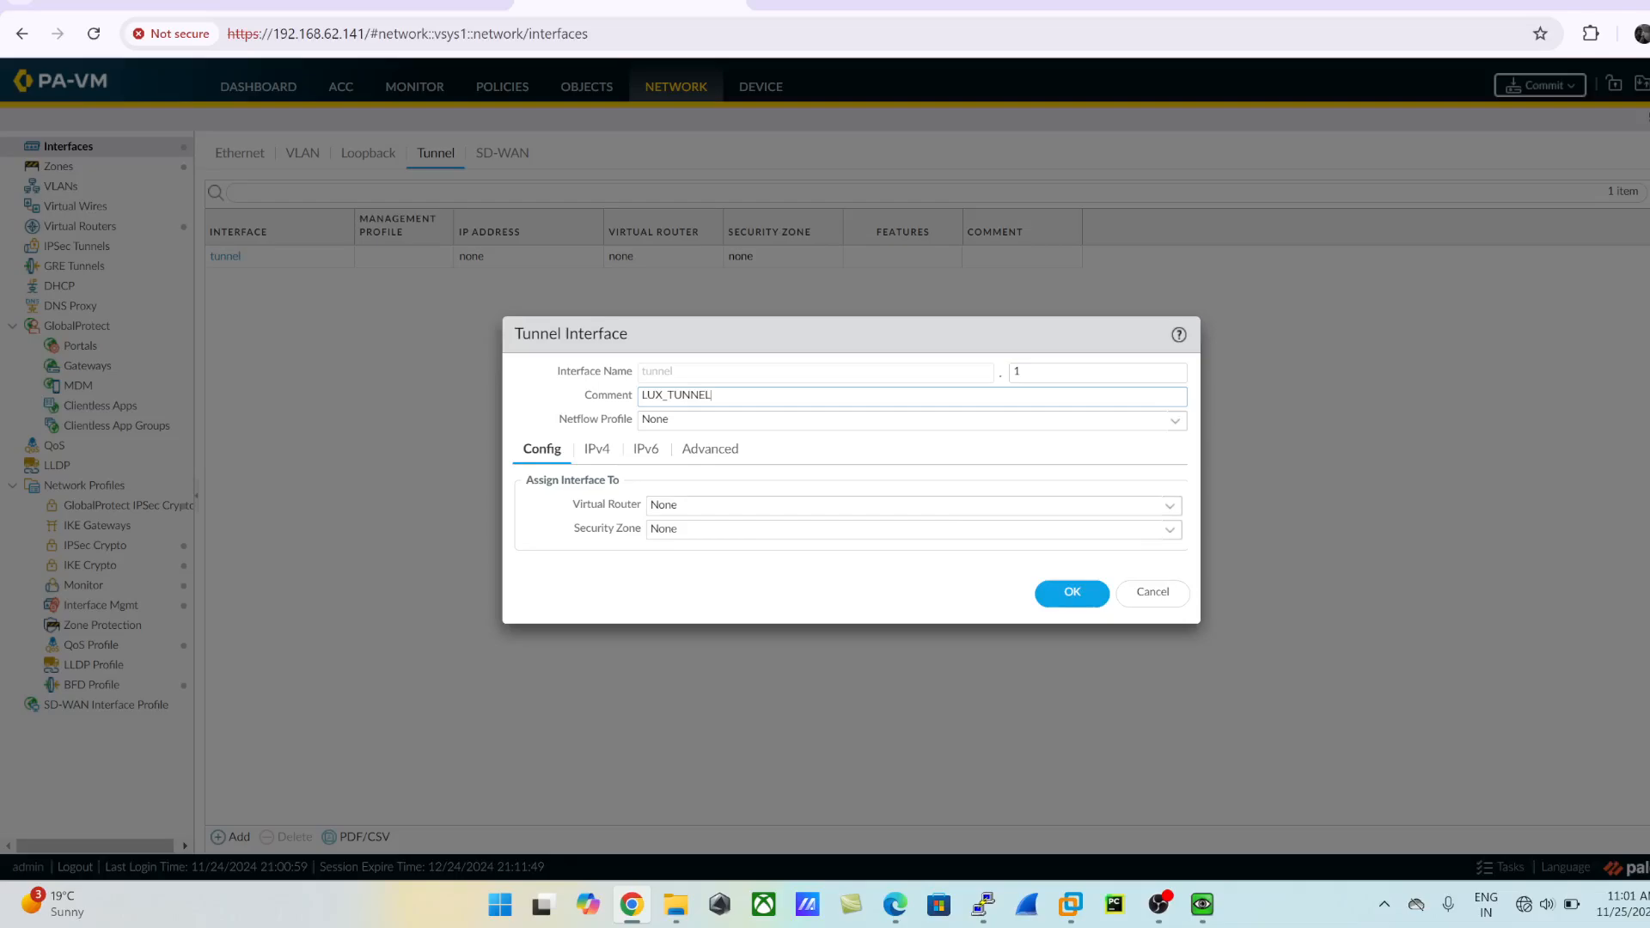
- Assign the tunnel interface to the default virtual router and the Inside security zone
{"action": "left_click", "coordinate": [1170, 505]}
{"action": "left_click", "coordinate": [720, 550]}
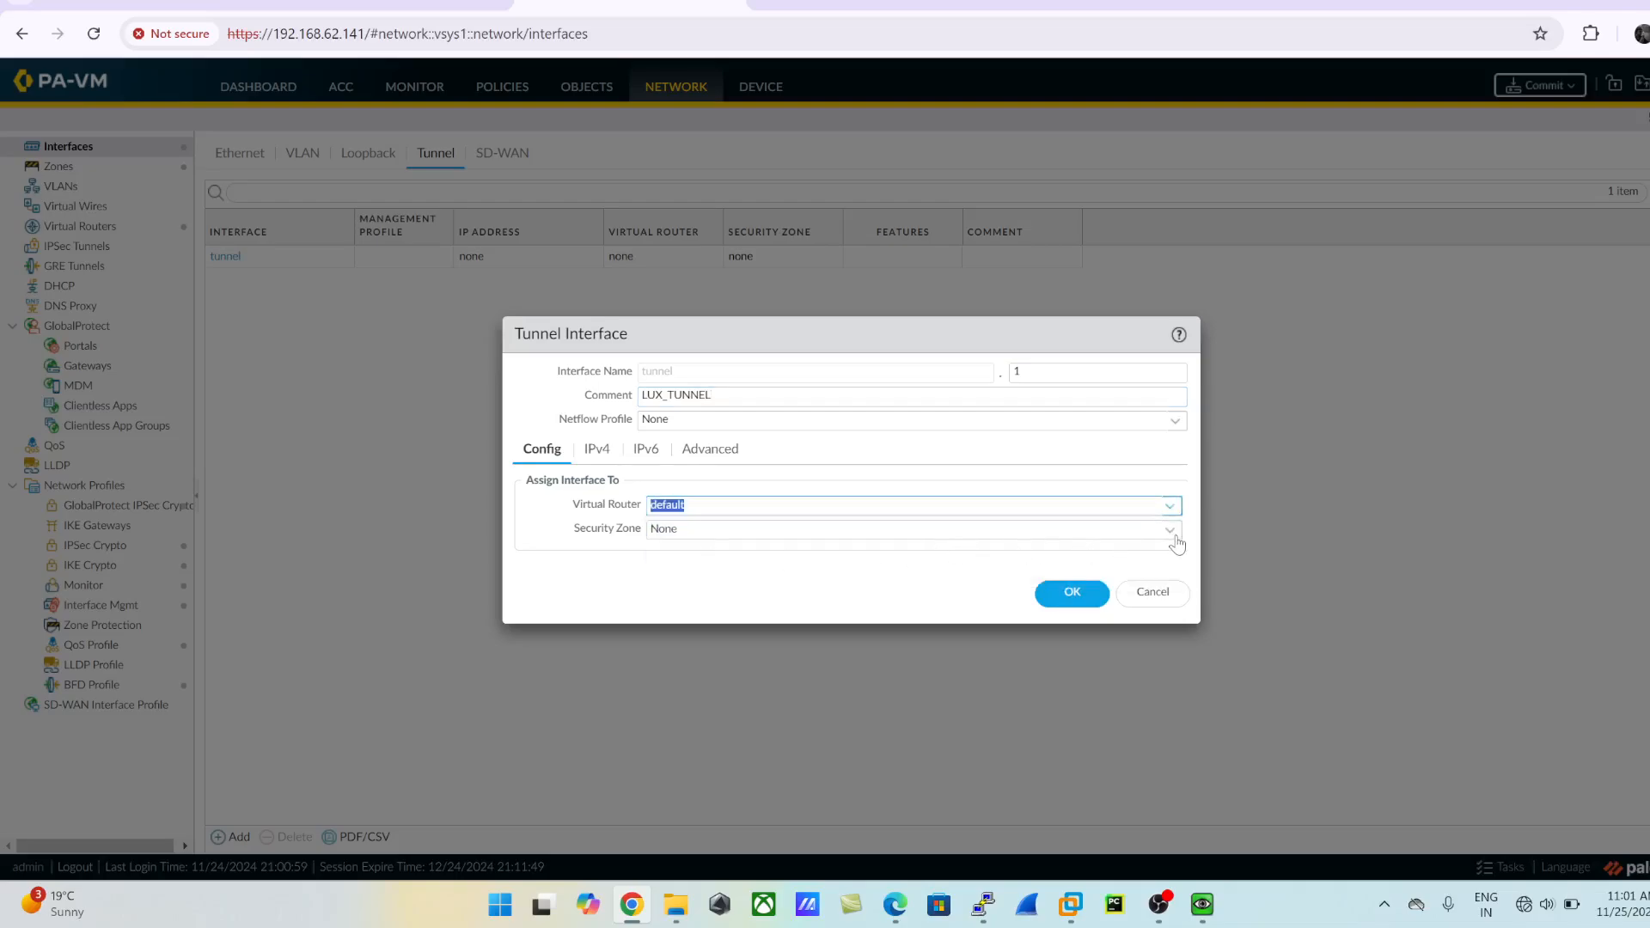
{"action": "left_click", "coordinate": [1177, 543]}
{"action": "left_click", "coordinate": [726, 574]}
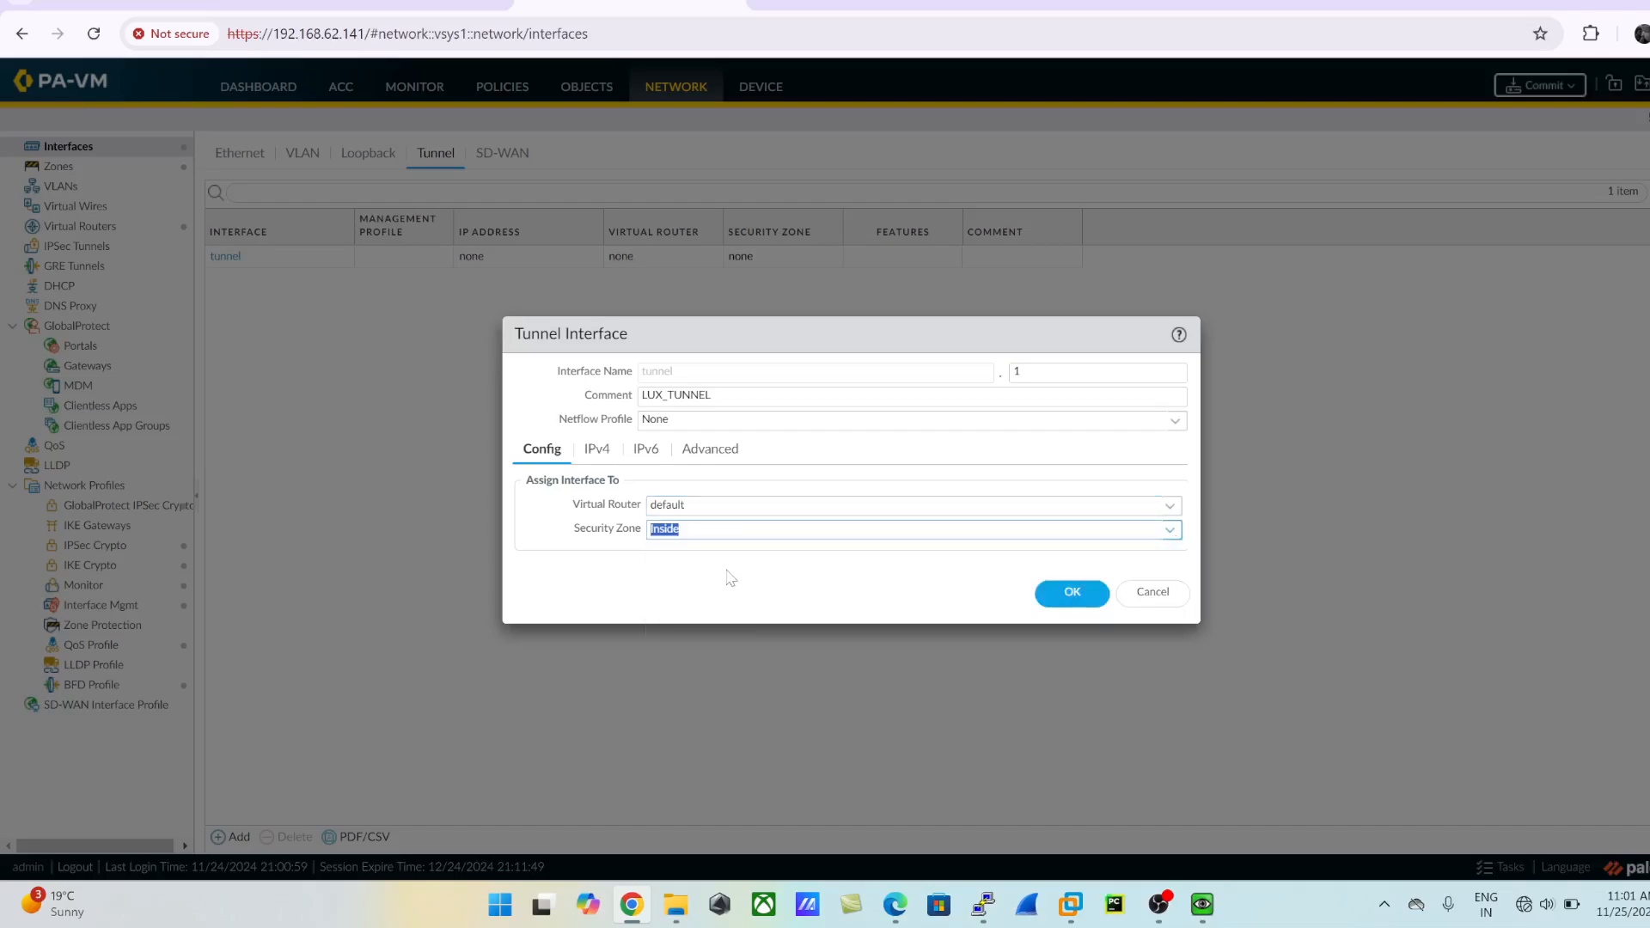
{"action": "left_click", "coordinate": [650, 576]}
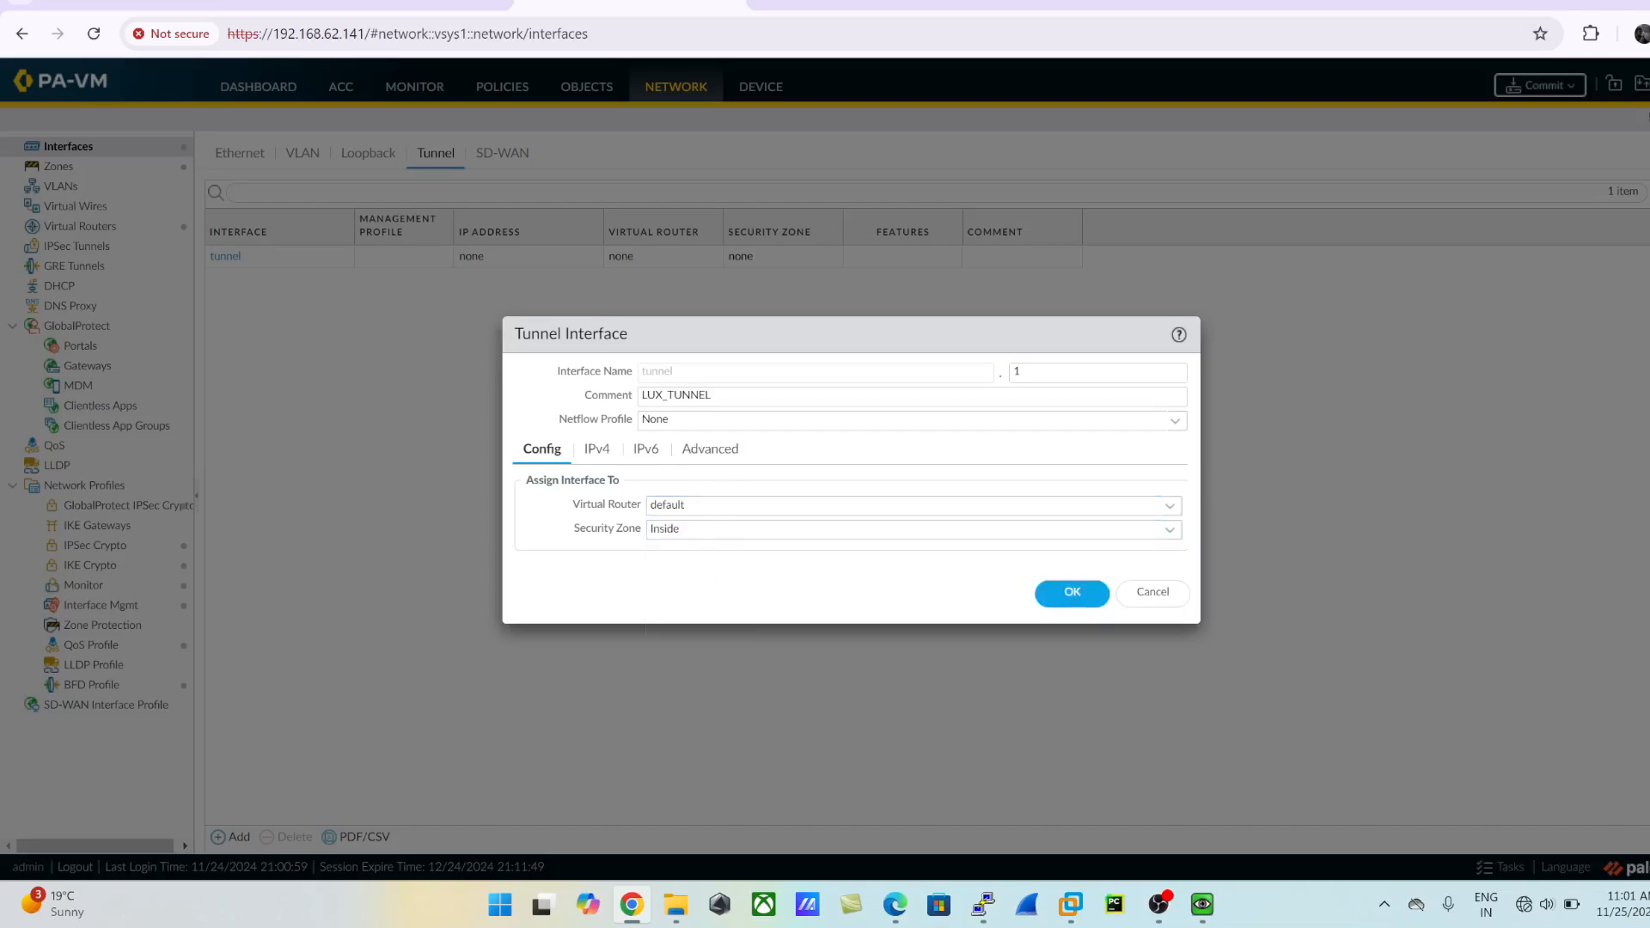
- Give the tunnel interface the IPv4 address 192.168.20.2/24 and save it
{"action": "left_click", "coordinate": [610, 452]}
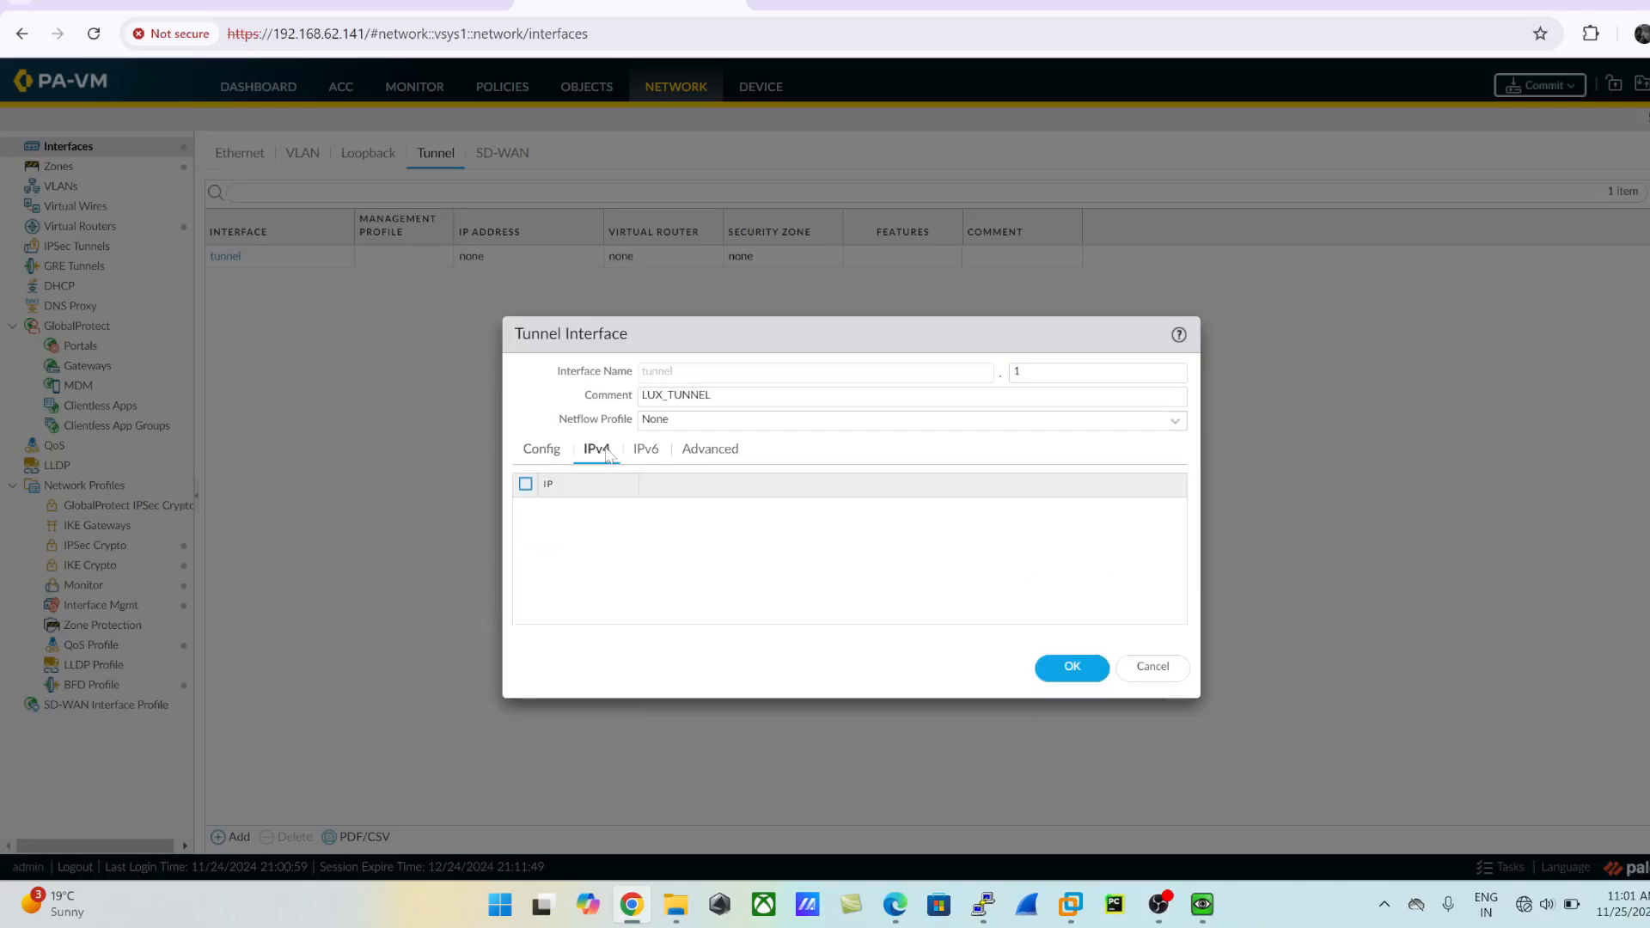
{"action": "left_click", "coordinate": [538, 610]}
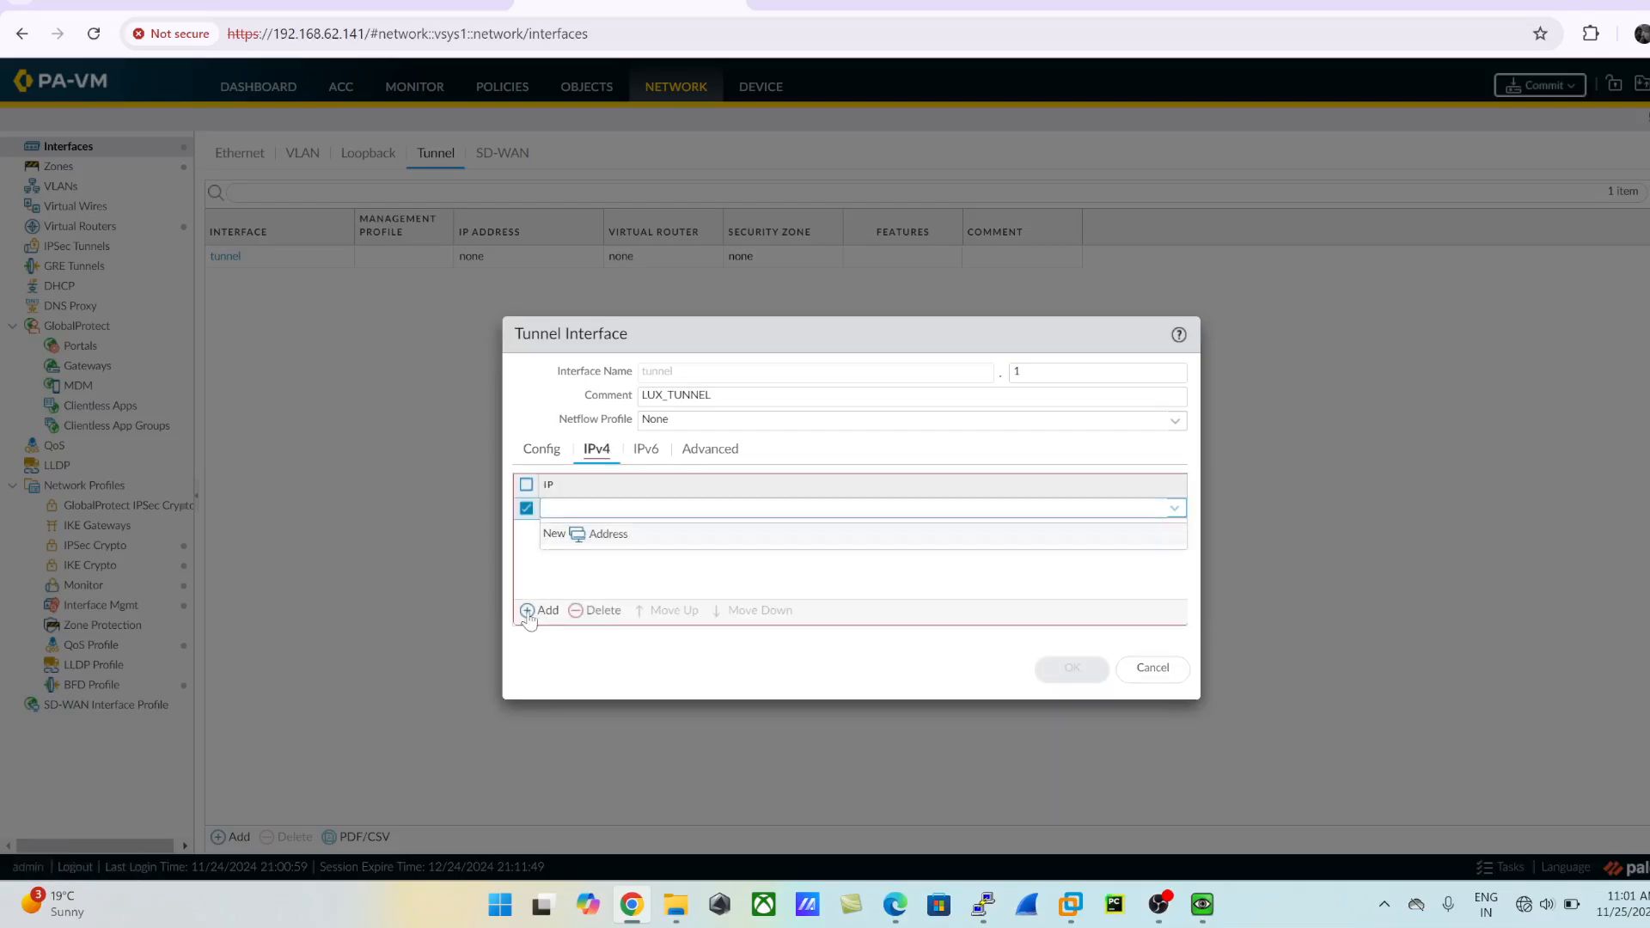
{"action": "type", "text": "192.168.20.2/24"}
{"action": "left_click", "coordinate": [650, 670]}
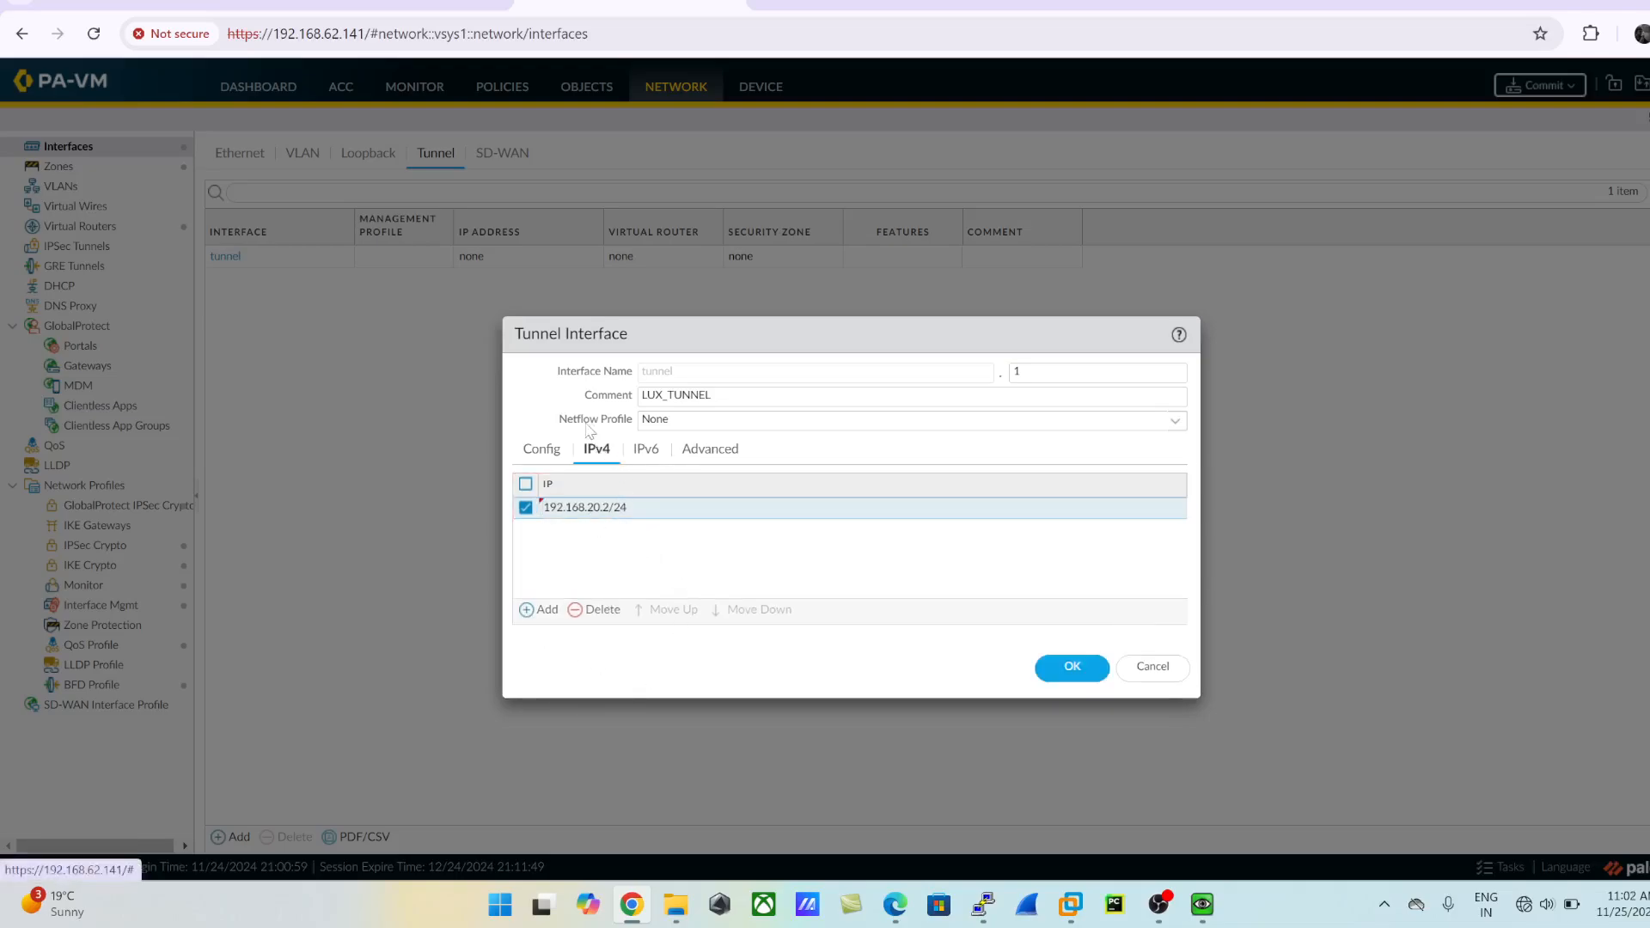
{"action": "left_click", "coordinate": [1072, 667]}
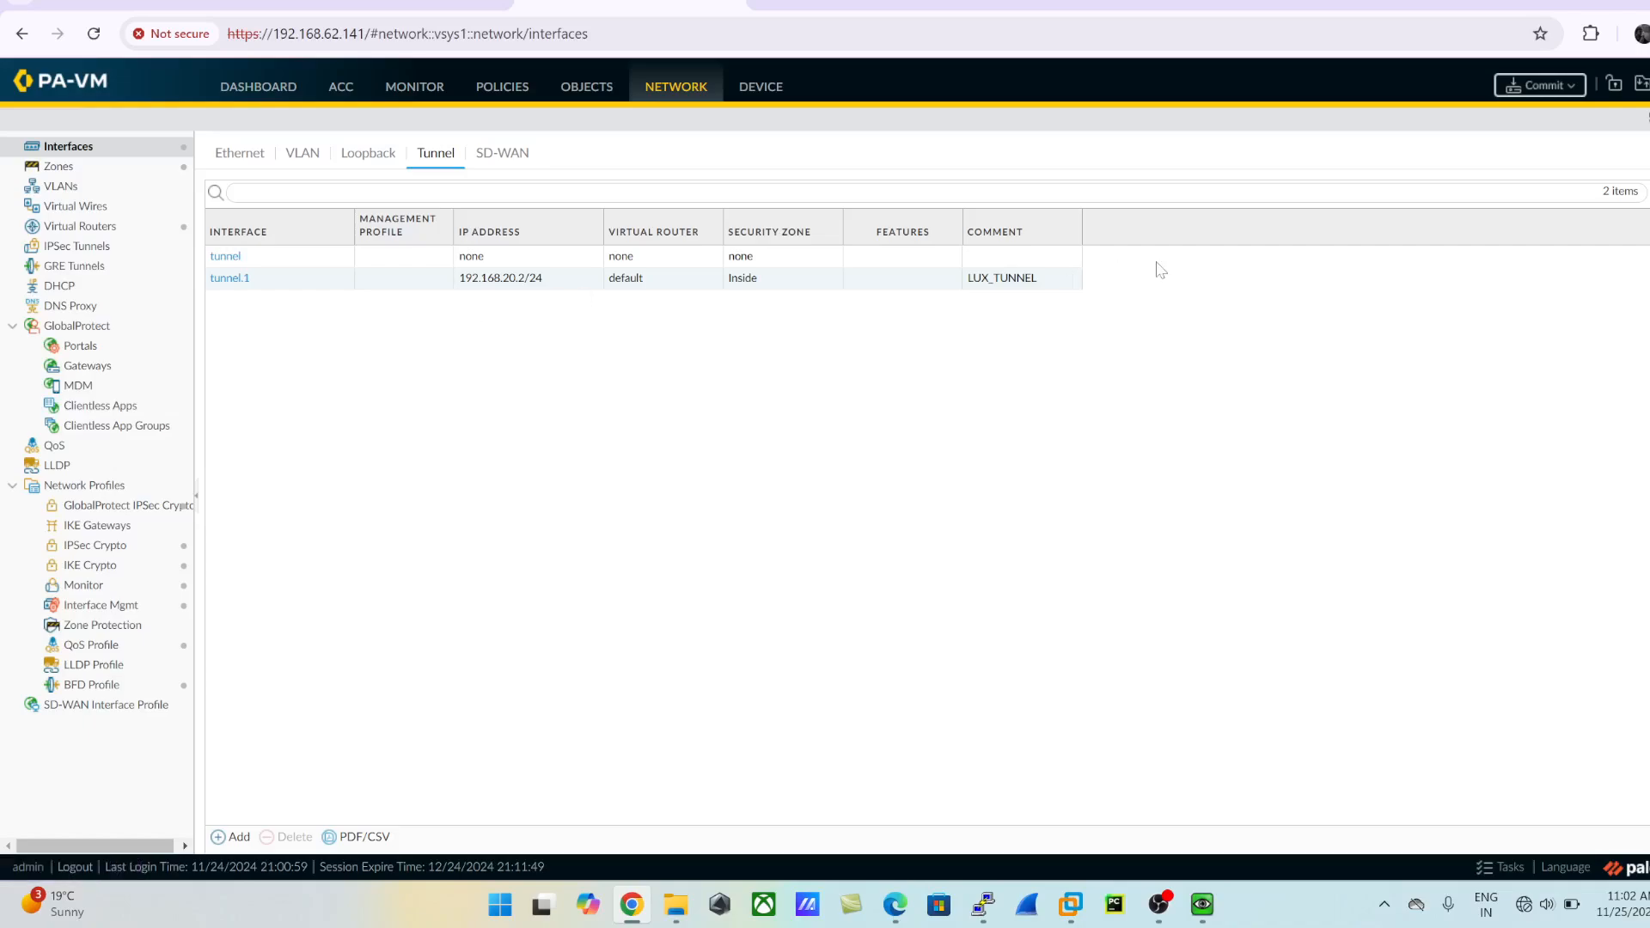
- Start a new security policy rule named LUX_WAN with the universal rule type
{"action": "left_click", "coordinate": [489, 89]}
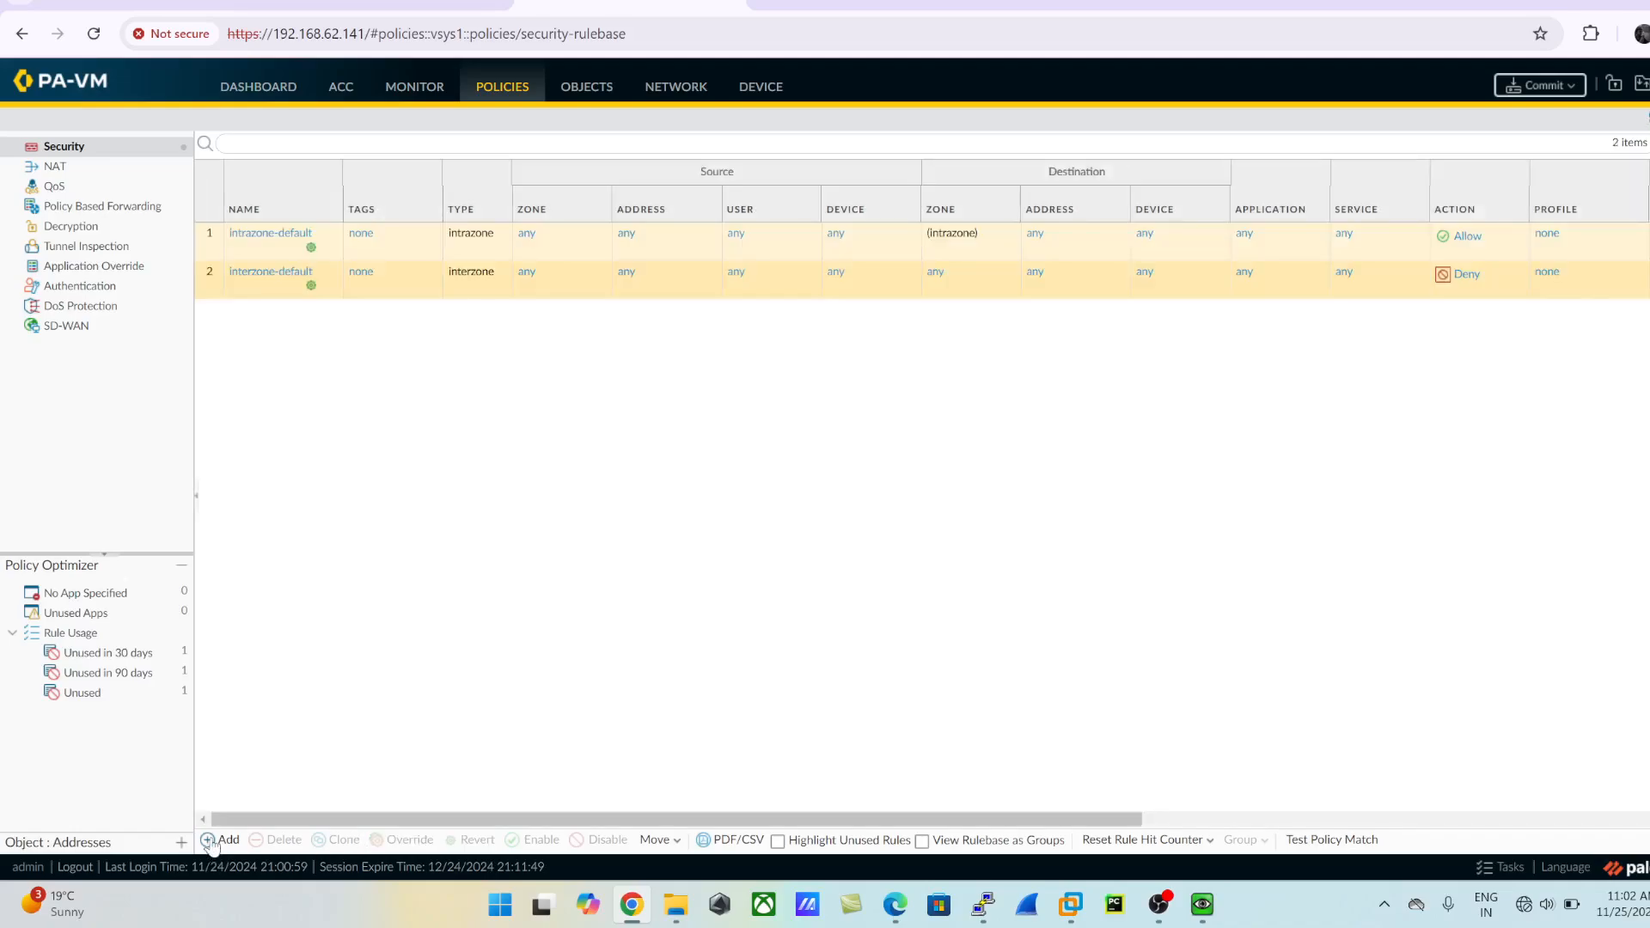
{"action": "left_click", "coordinate": [211, 842]}
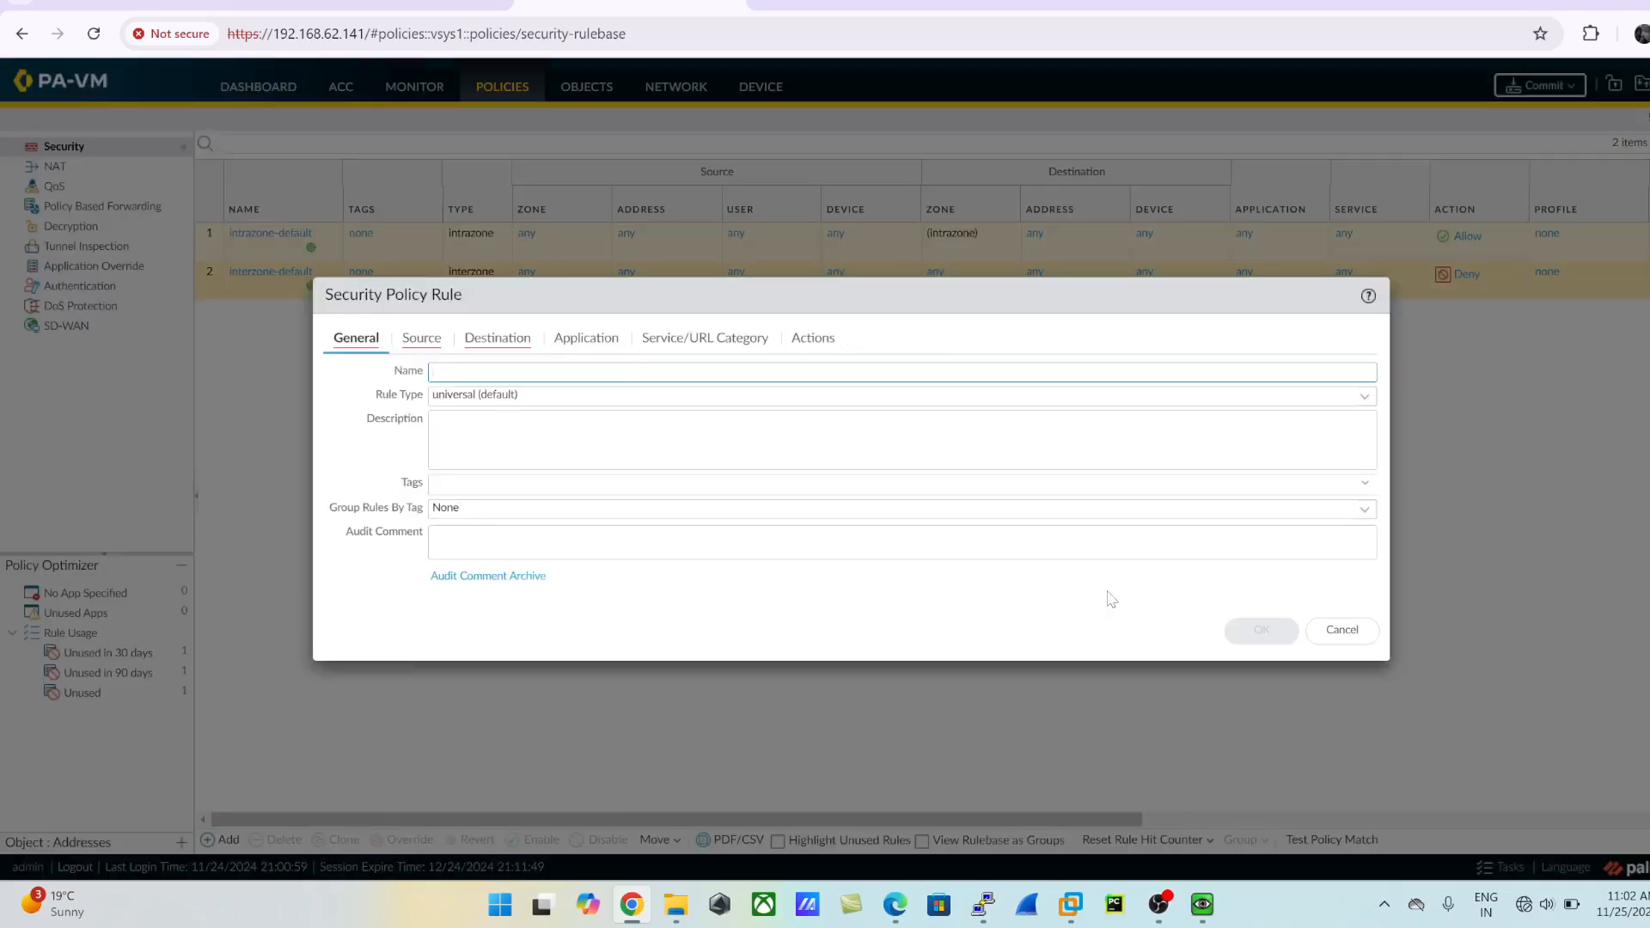
{"action": "left_click", "coordinate": [1340, 630]}
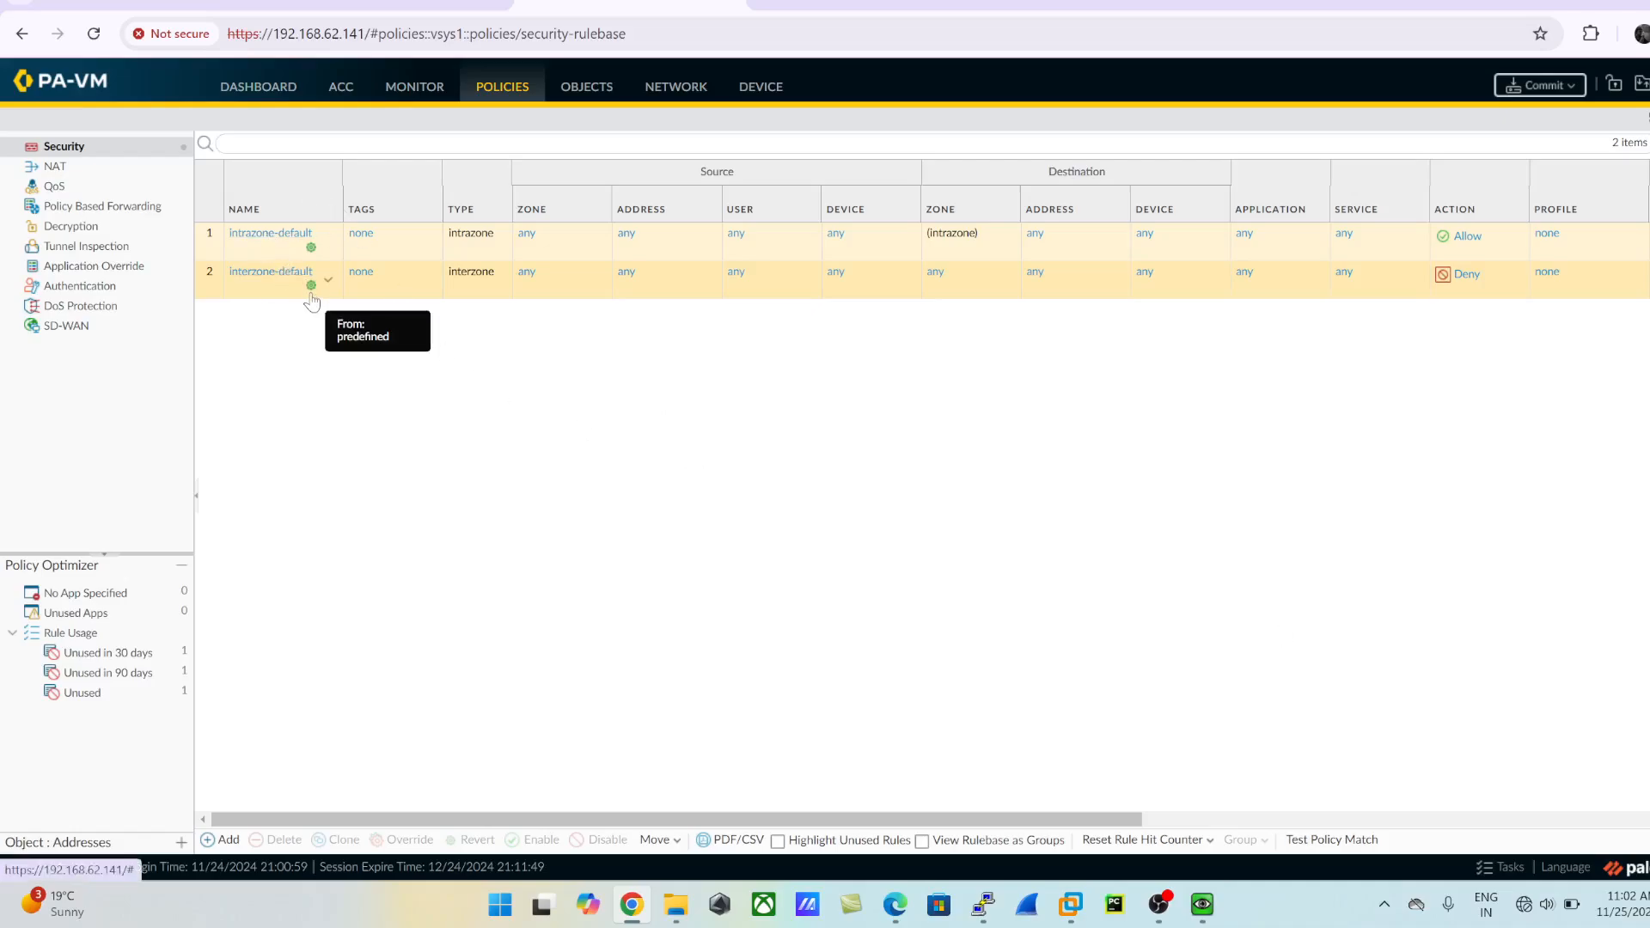
{"action": "left_click", "coordinate": [221, 840]}
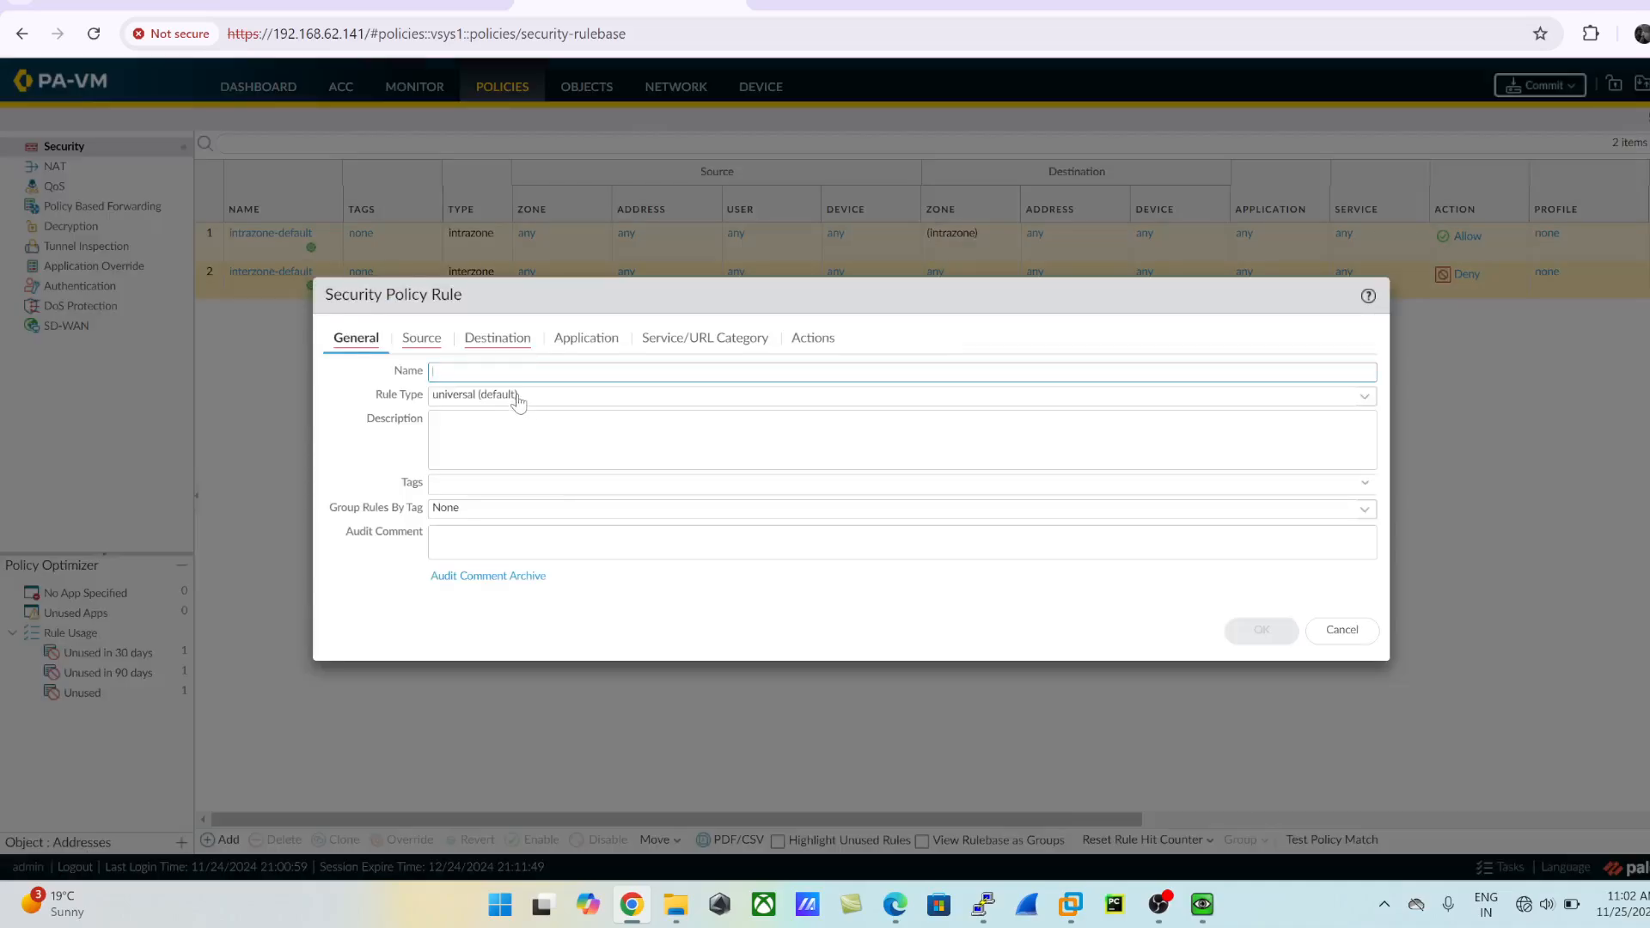
{"action": "key", "text": "BackSpace"}
{"action": "type", "text": "W"}
{"action": "key", "text": "BackSpace"}
{"action": "key", "text": "BackSpace"}
{"action": "key", "text": "BackSpace"}
{"action": "type", "text": "LU"}
{"action": "left_click", "coordinate": [516, 432]}
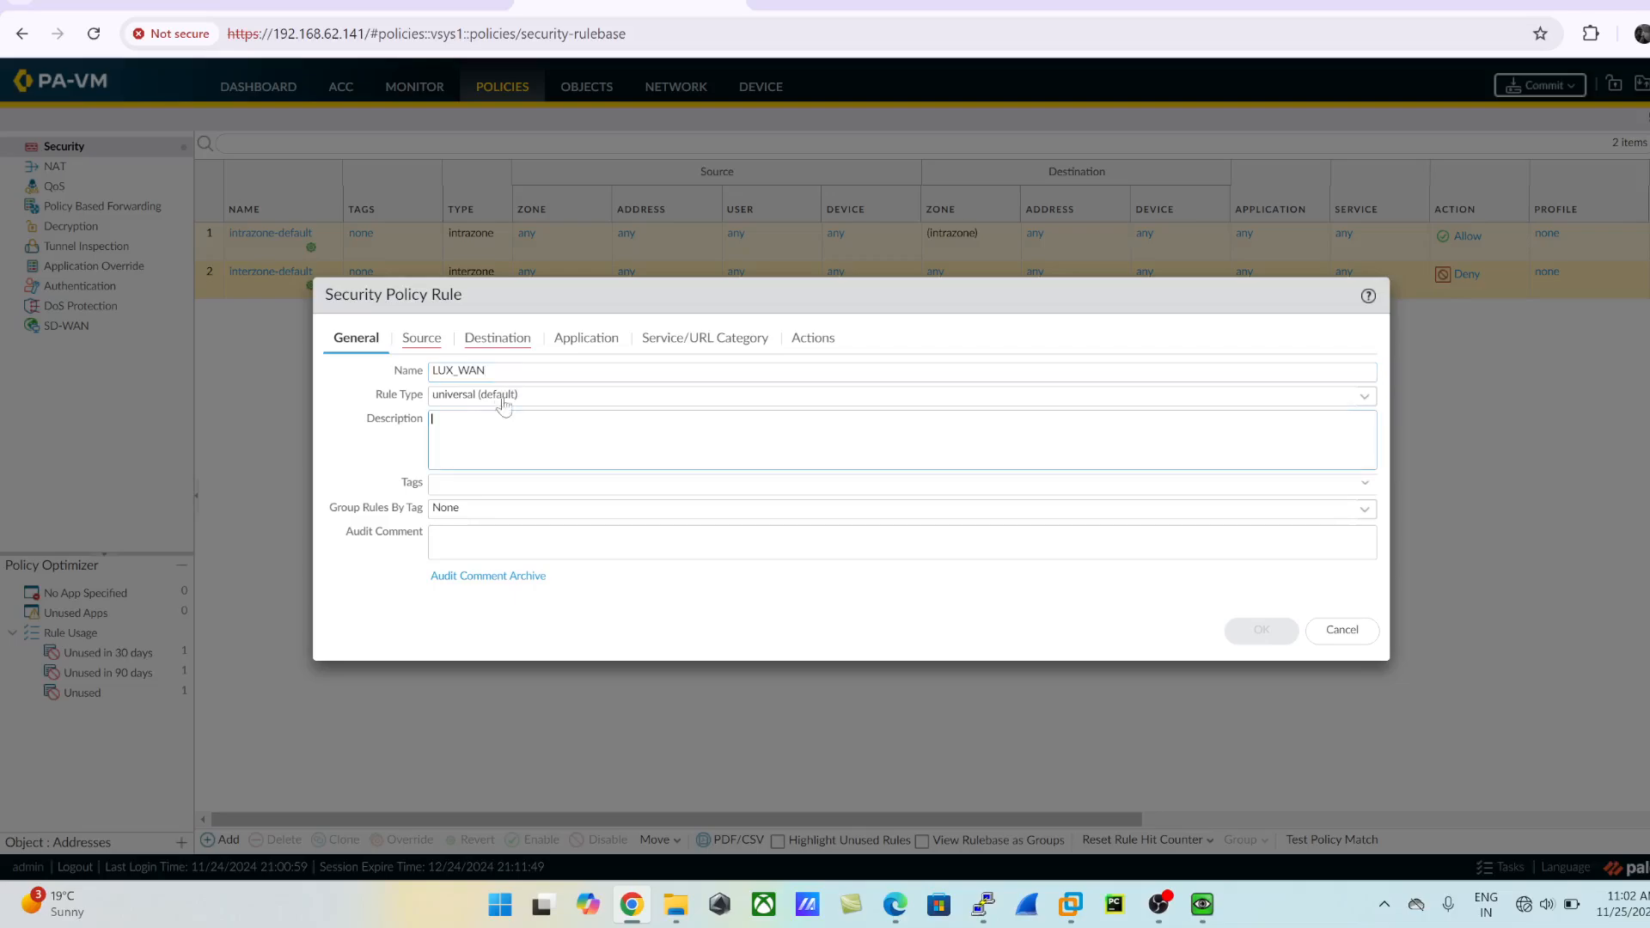
- Add Outside and Inside as the source zones of the LUX_WAN rule
{"action": "left_click", "coordinate": [435, 338]}
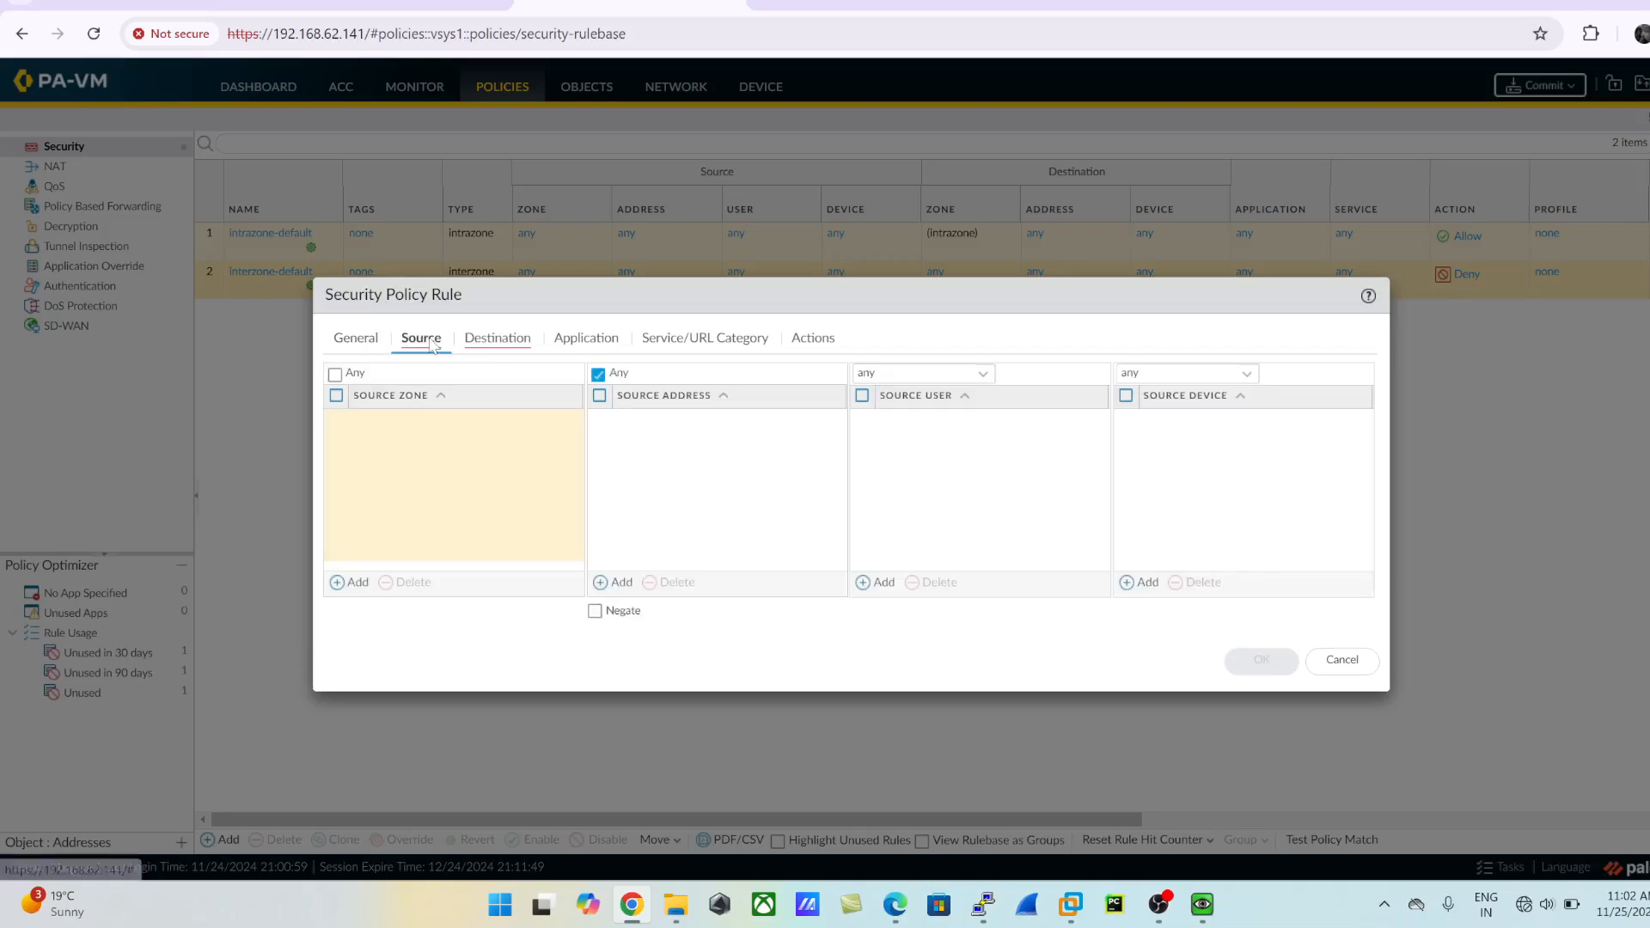
{"action": "left_click", "coordinate": [335, 584]}
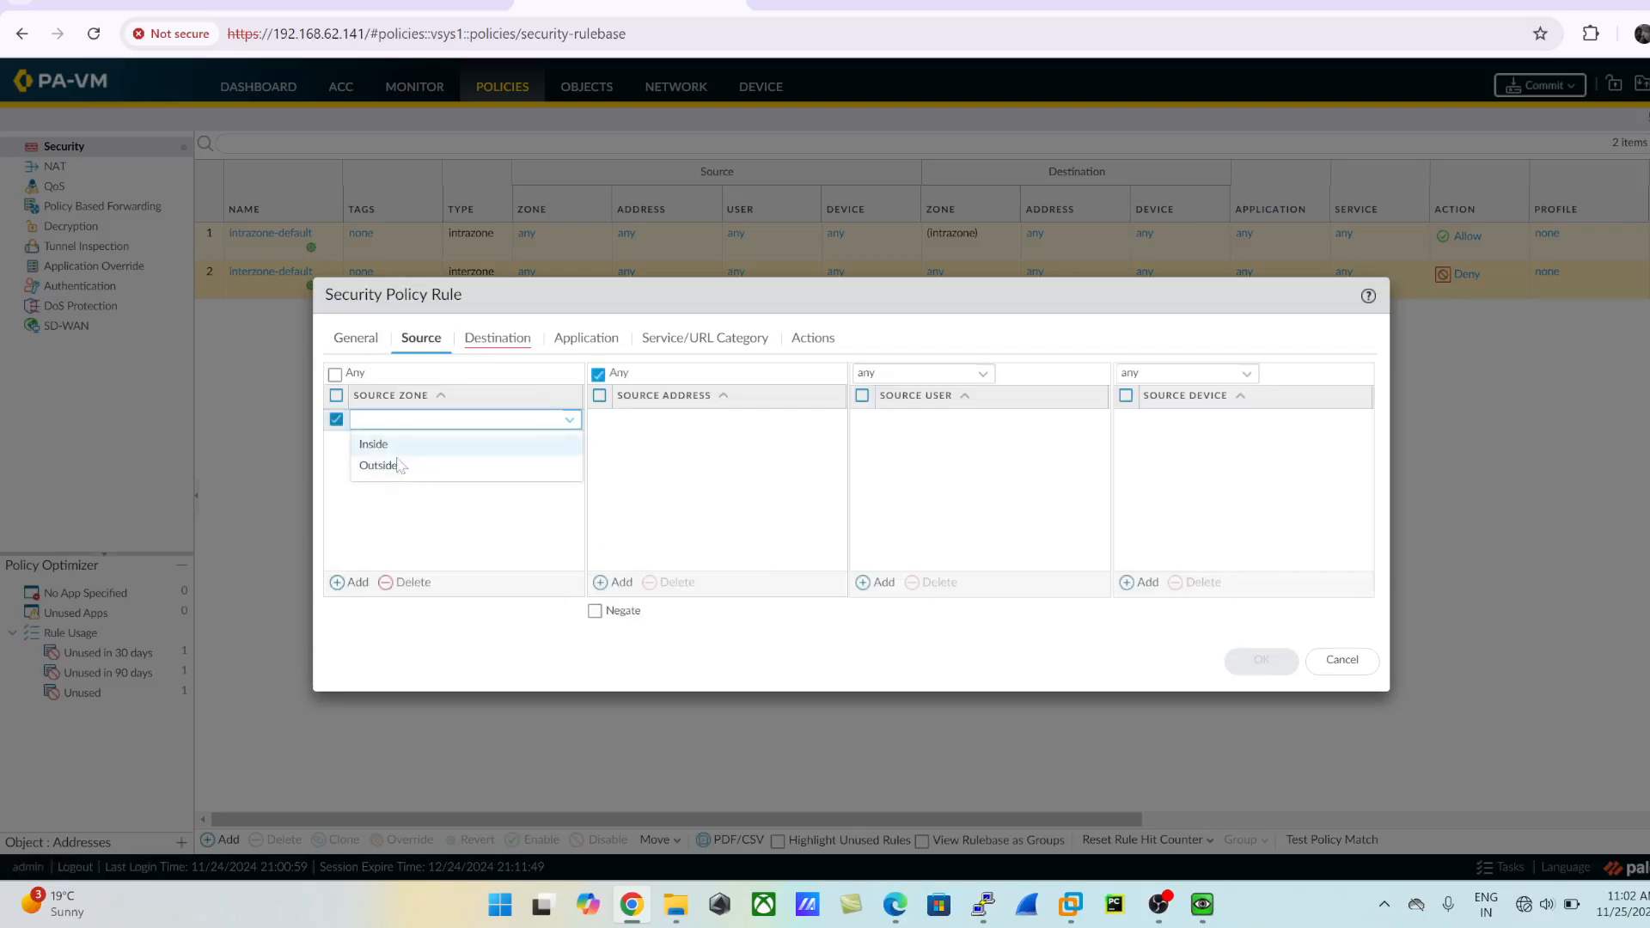
{"action": "left_click", "coordinate": [379, 468]}
{"action": "left_click", "coordinate": [356, 582]}
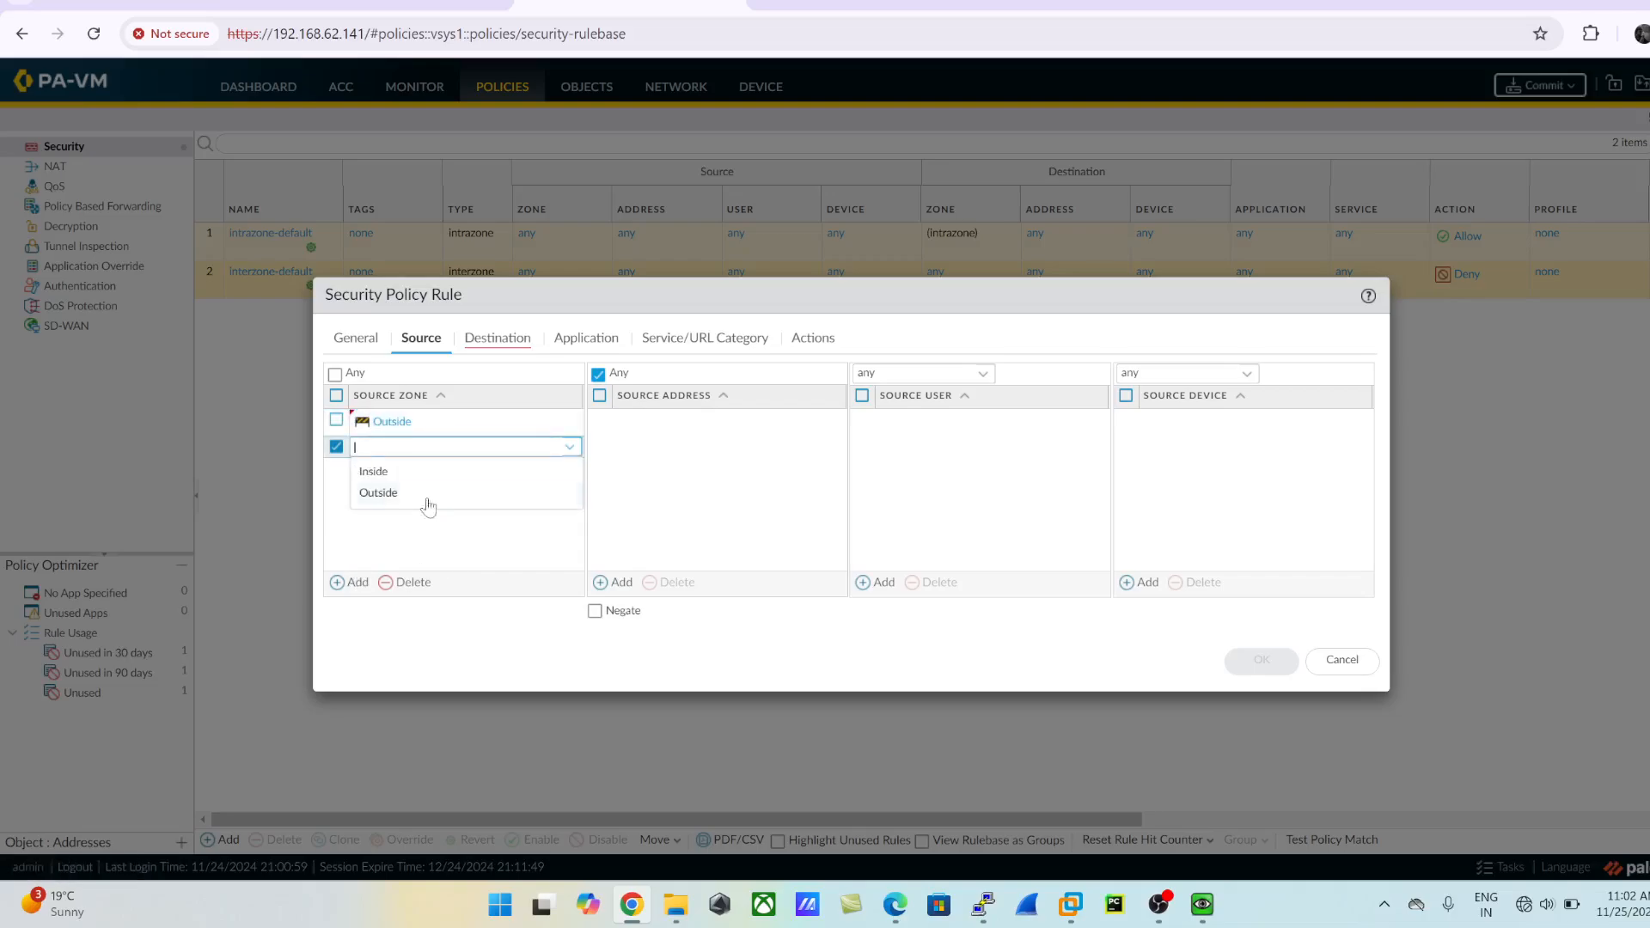
{"action": "left_click", "coordinate": [389, 473]}
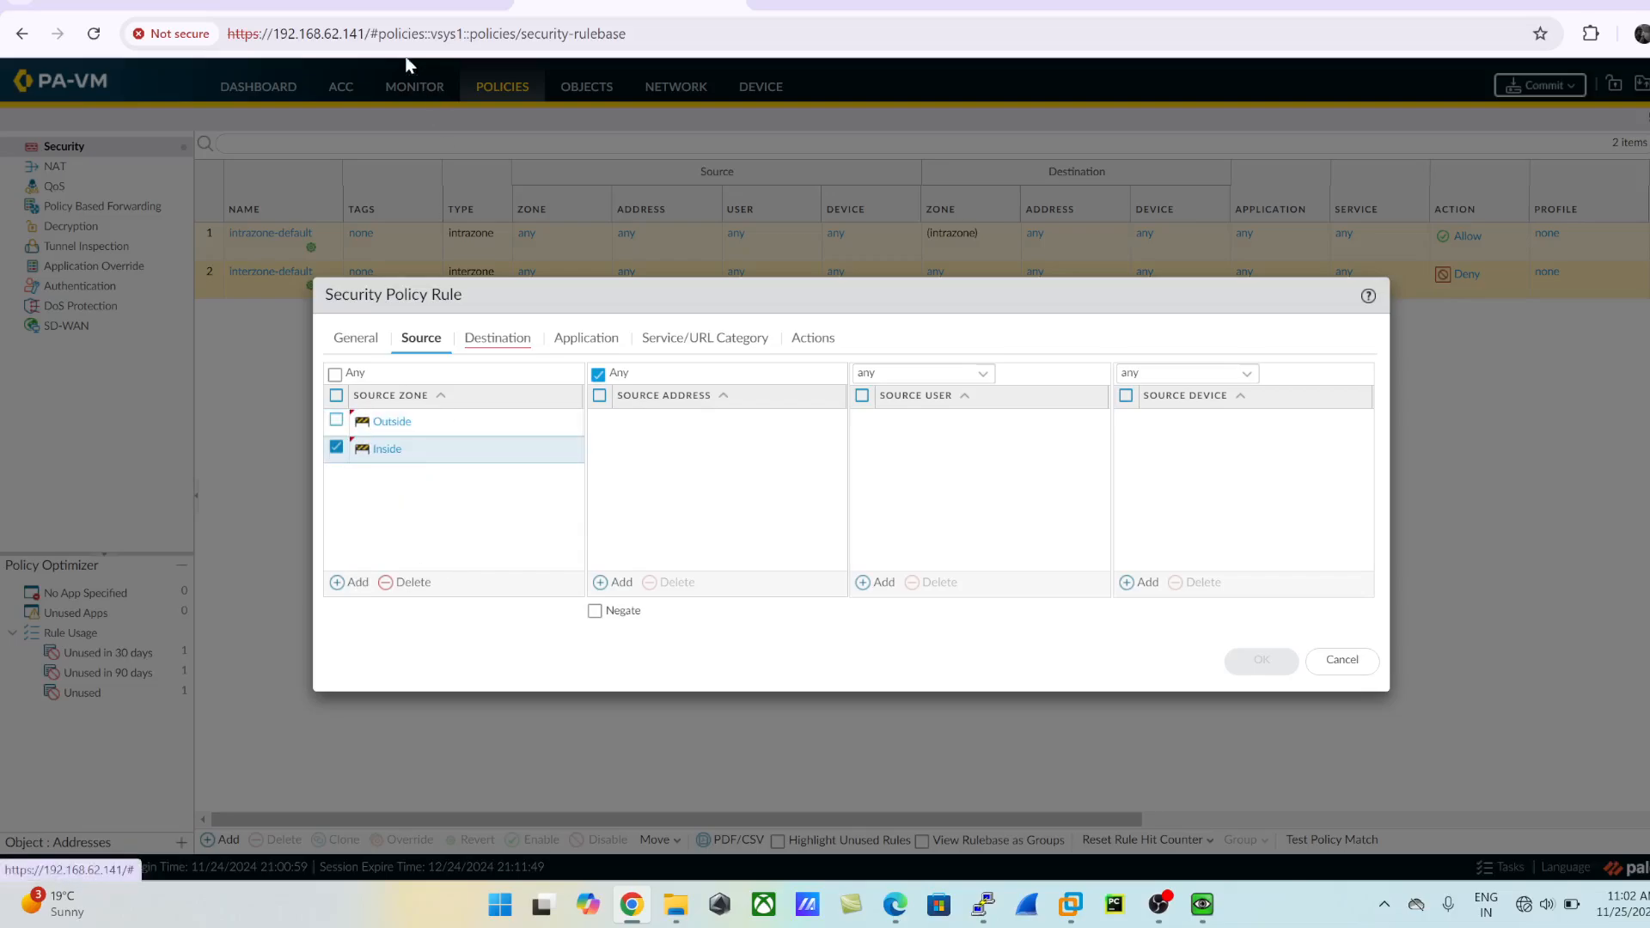
- Draw a curved arrow from PaloAlto over ISP_Router to LuxRouter on the topology, mark its PaloAlto end, and return to the rule
{"action": "left_click", "coordinate": [367, 6]}
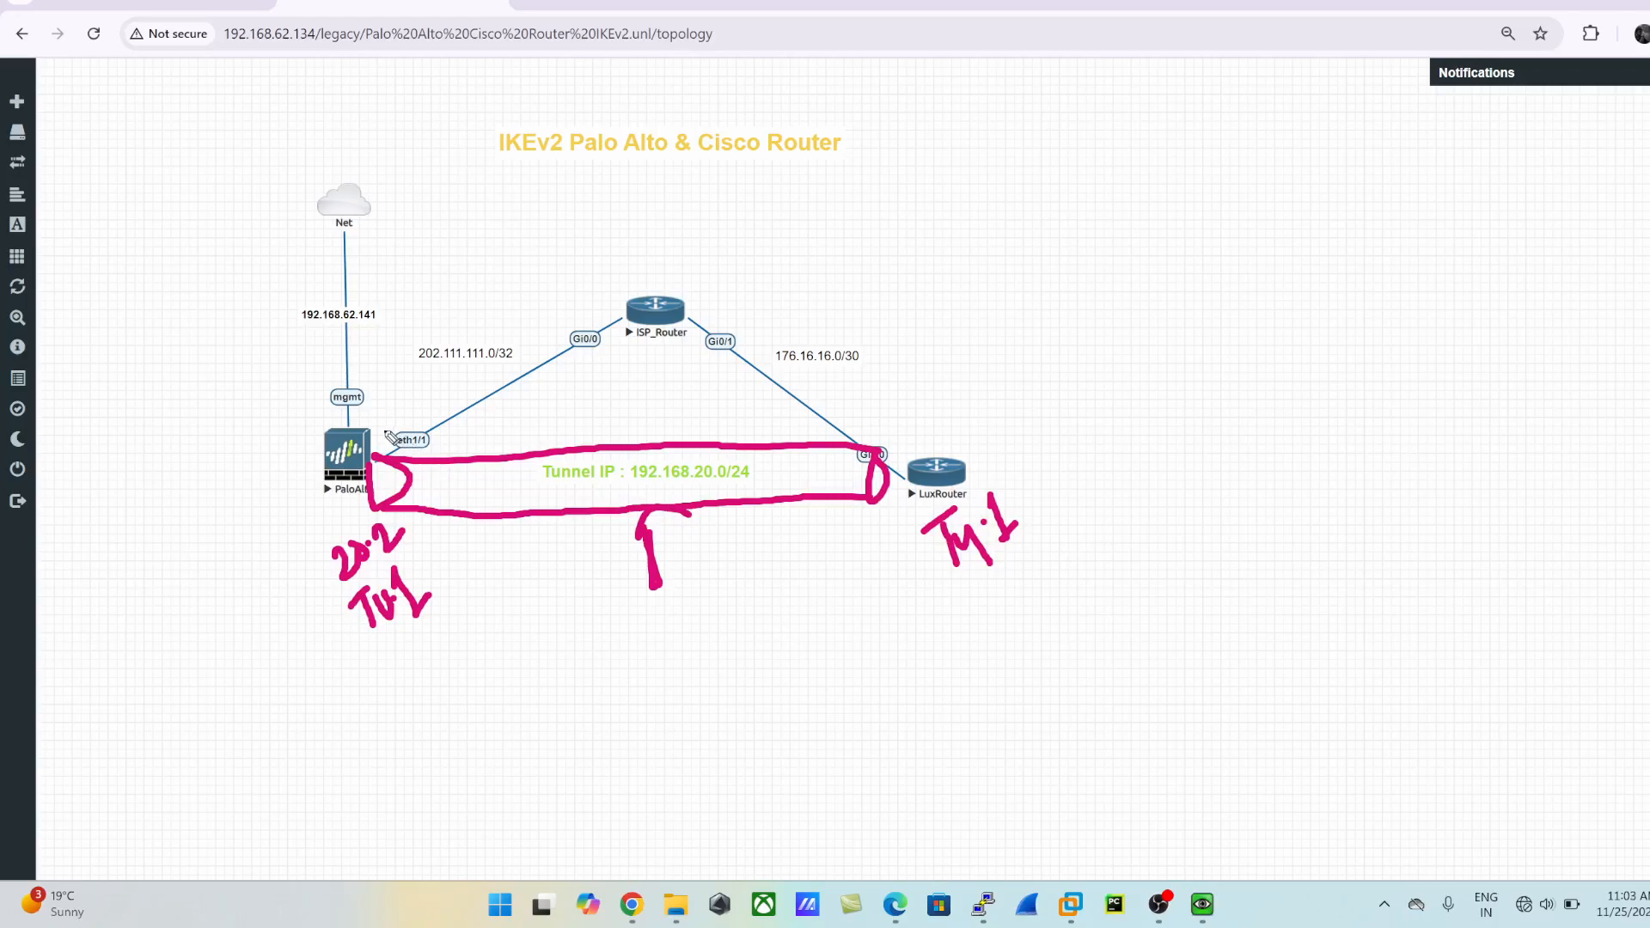
{"action": "mouse_move", "coordinate": [387, 434]}
{"action": "left_mouse_down"}
{"action": "mouse_move", "coordinate": [791, 309]}
{"action": "mouse_move", "coordinate": [875, 424]}
{"action": "left_mouse_up"}
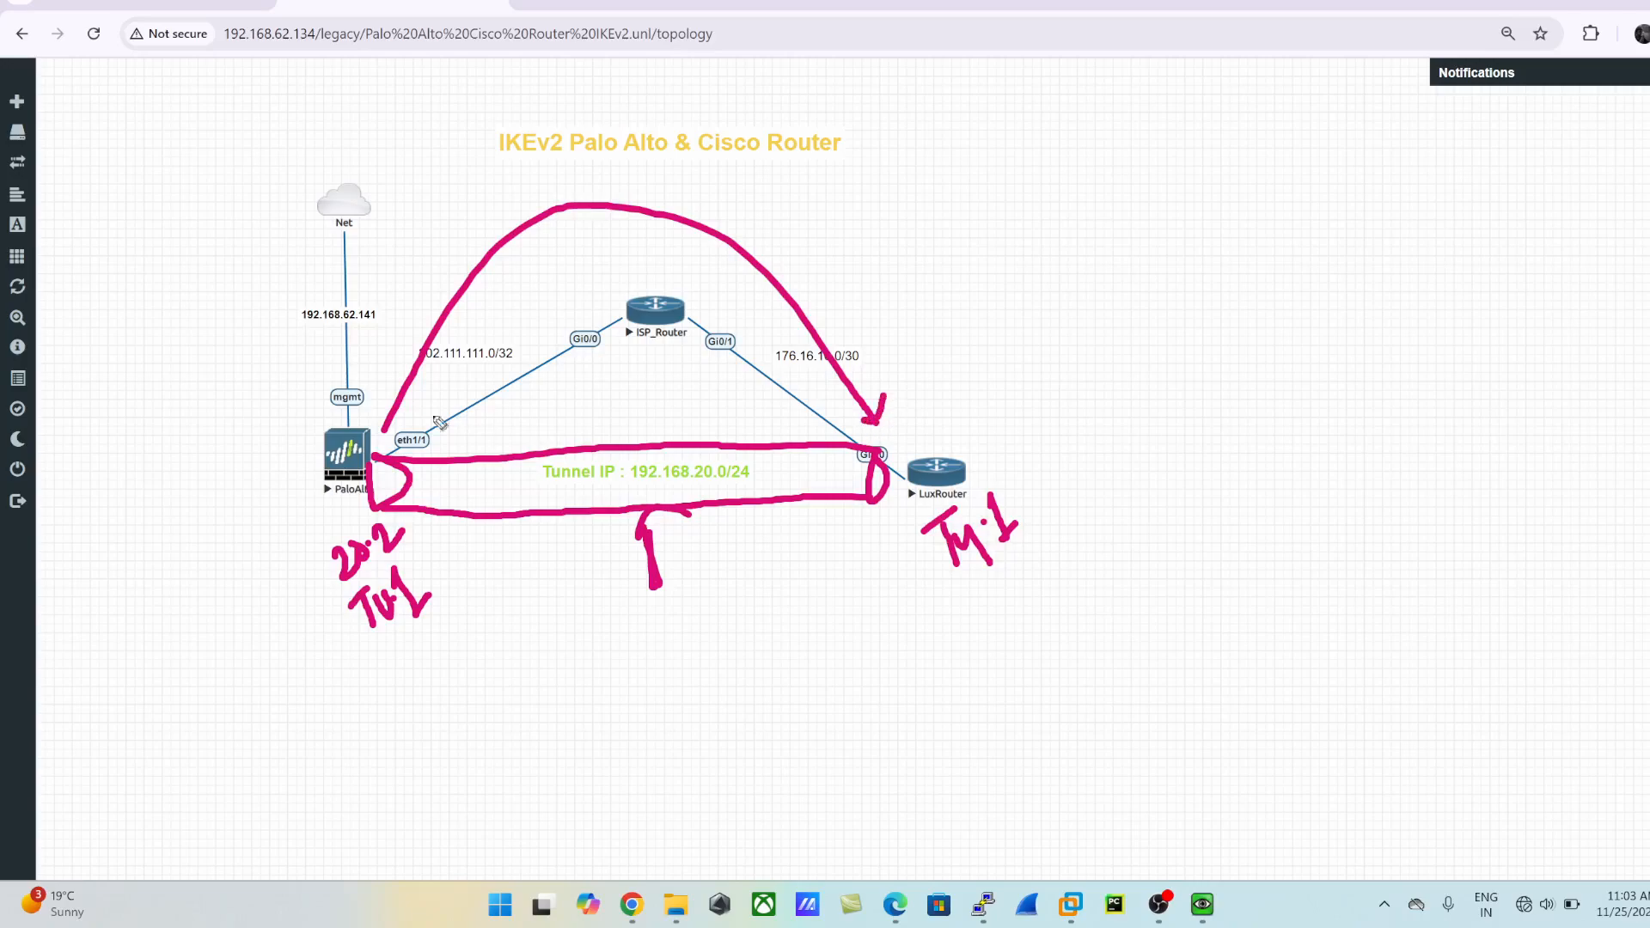
{"action": "left_click_drag", "start_coordinate": [379, 407], "coordinate": [421, 421]}
{"action": "left_click", "coordinate": [626, 9]}
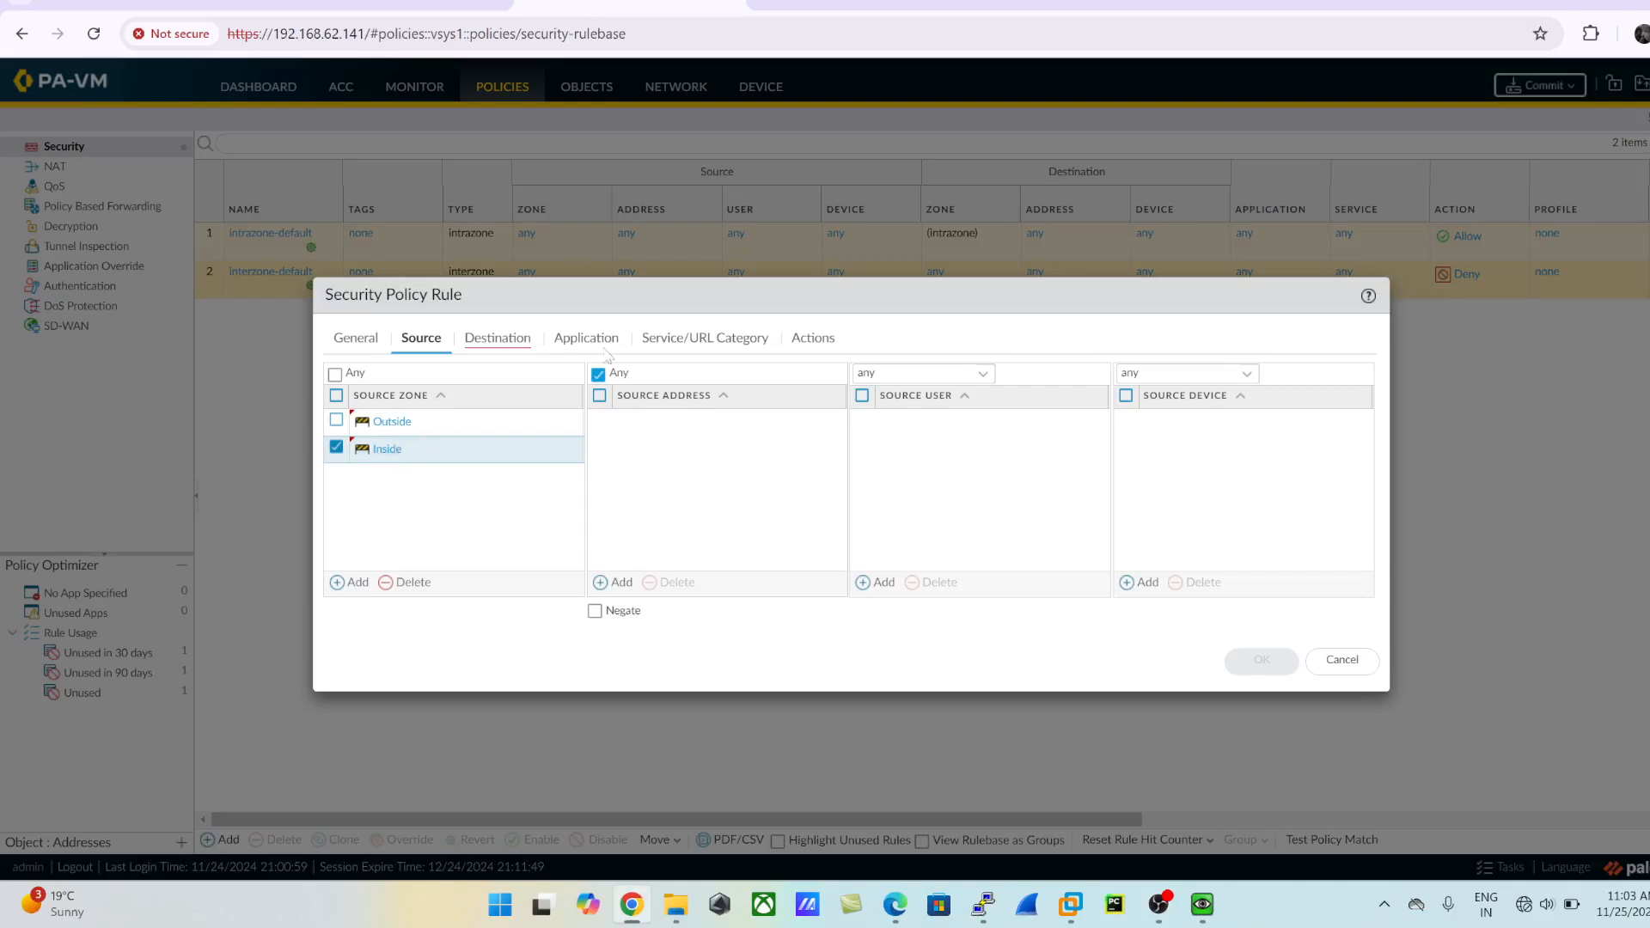
- Add Outside and Inside as the destination zones of the LUX_WAN rule and save the rule
{"action": "left_click", "coordinate": [507, 343]}
{"action": "left_click", "coordinate": [354, 583]}
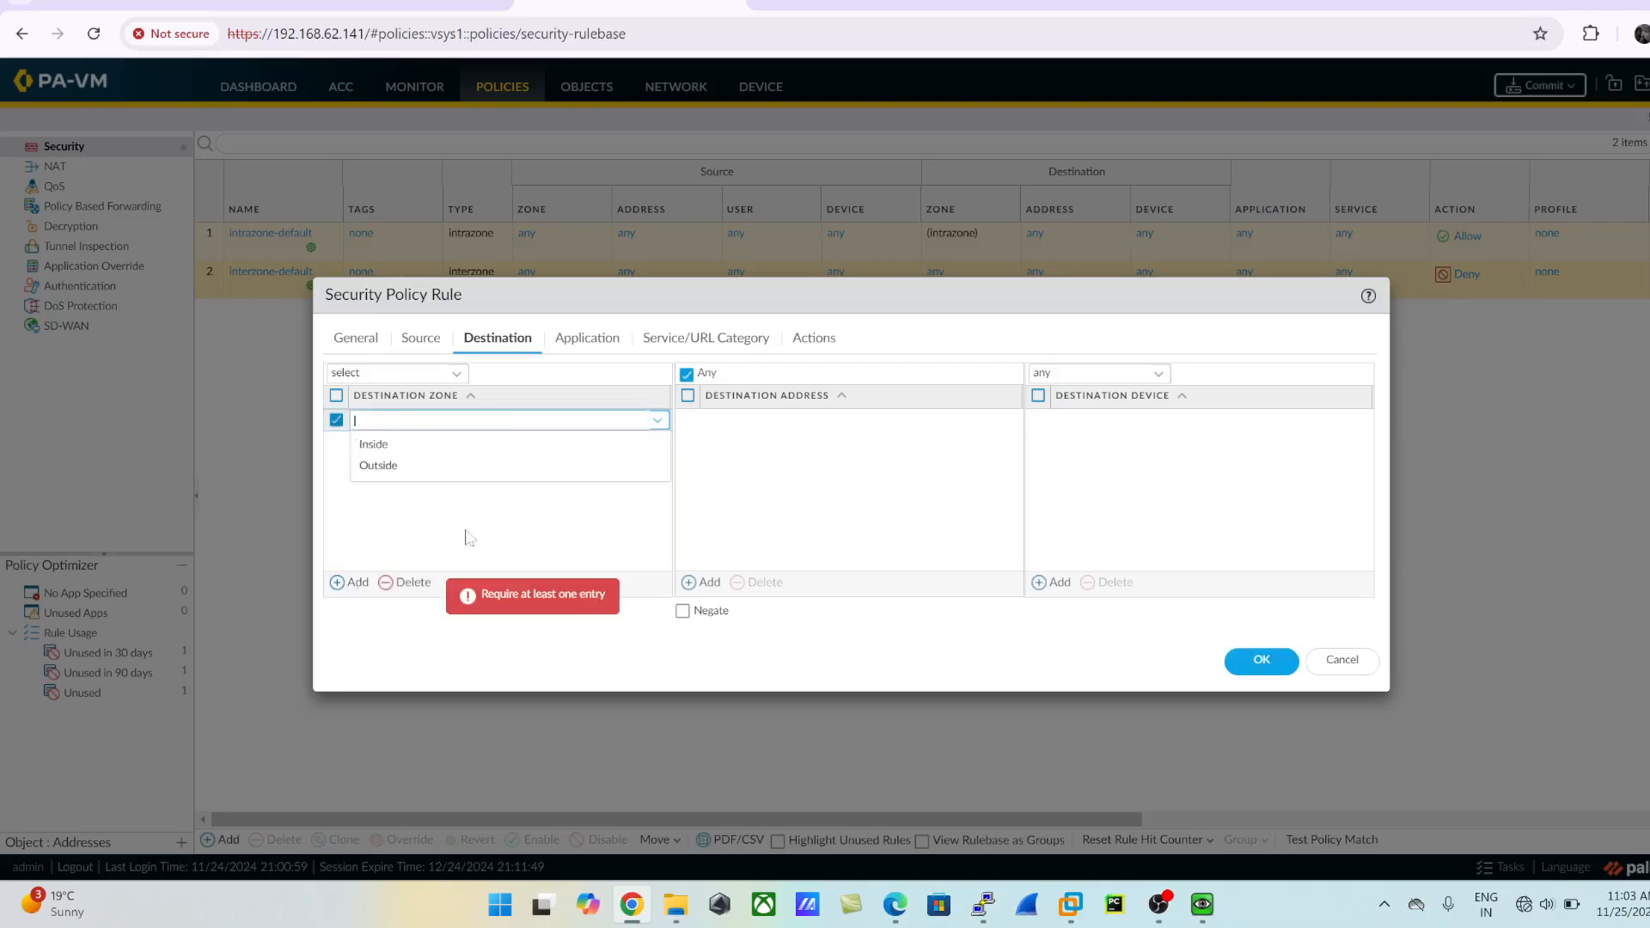
{"action": "left_click", "coordinate": [400, 466]}
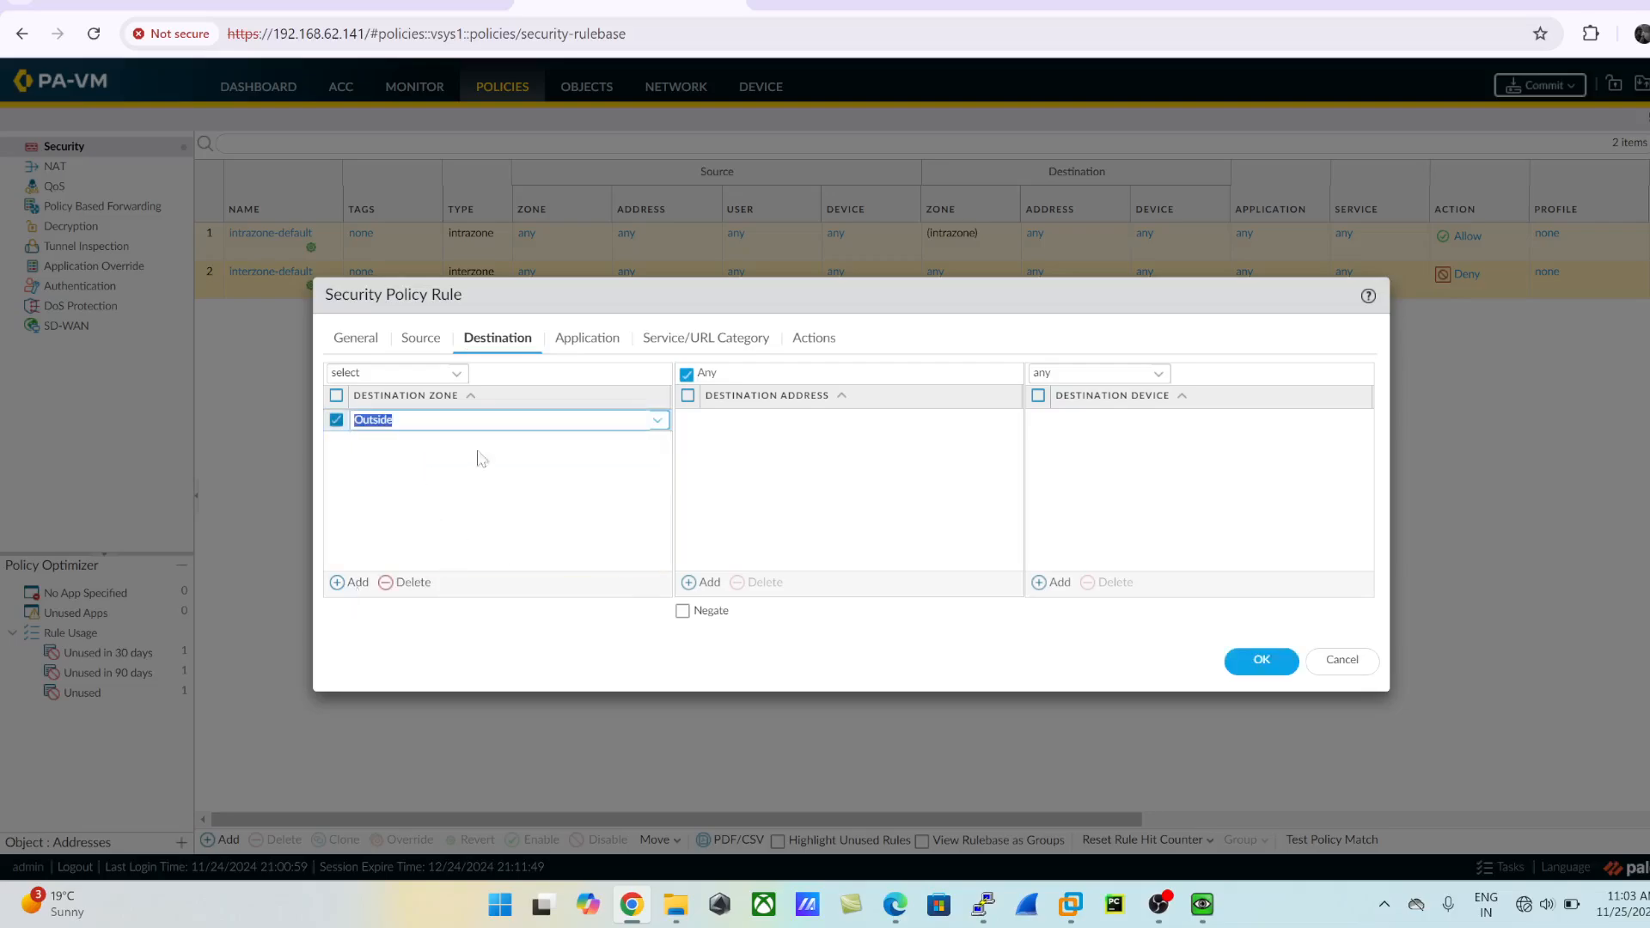
{"action": "left_click", "coordinate": [349, 584]}
{"action": "left_click", "coordinate": [379, 472]}
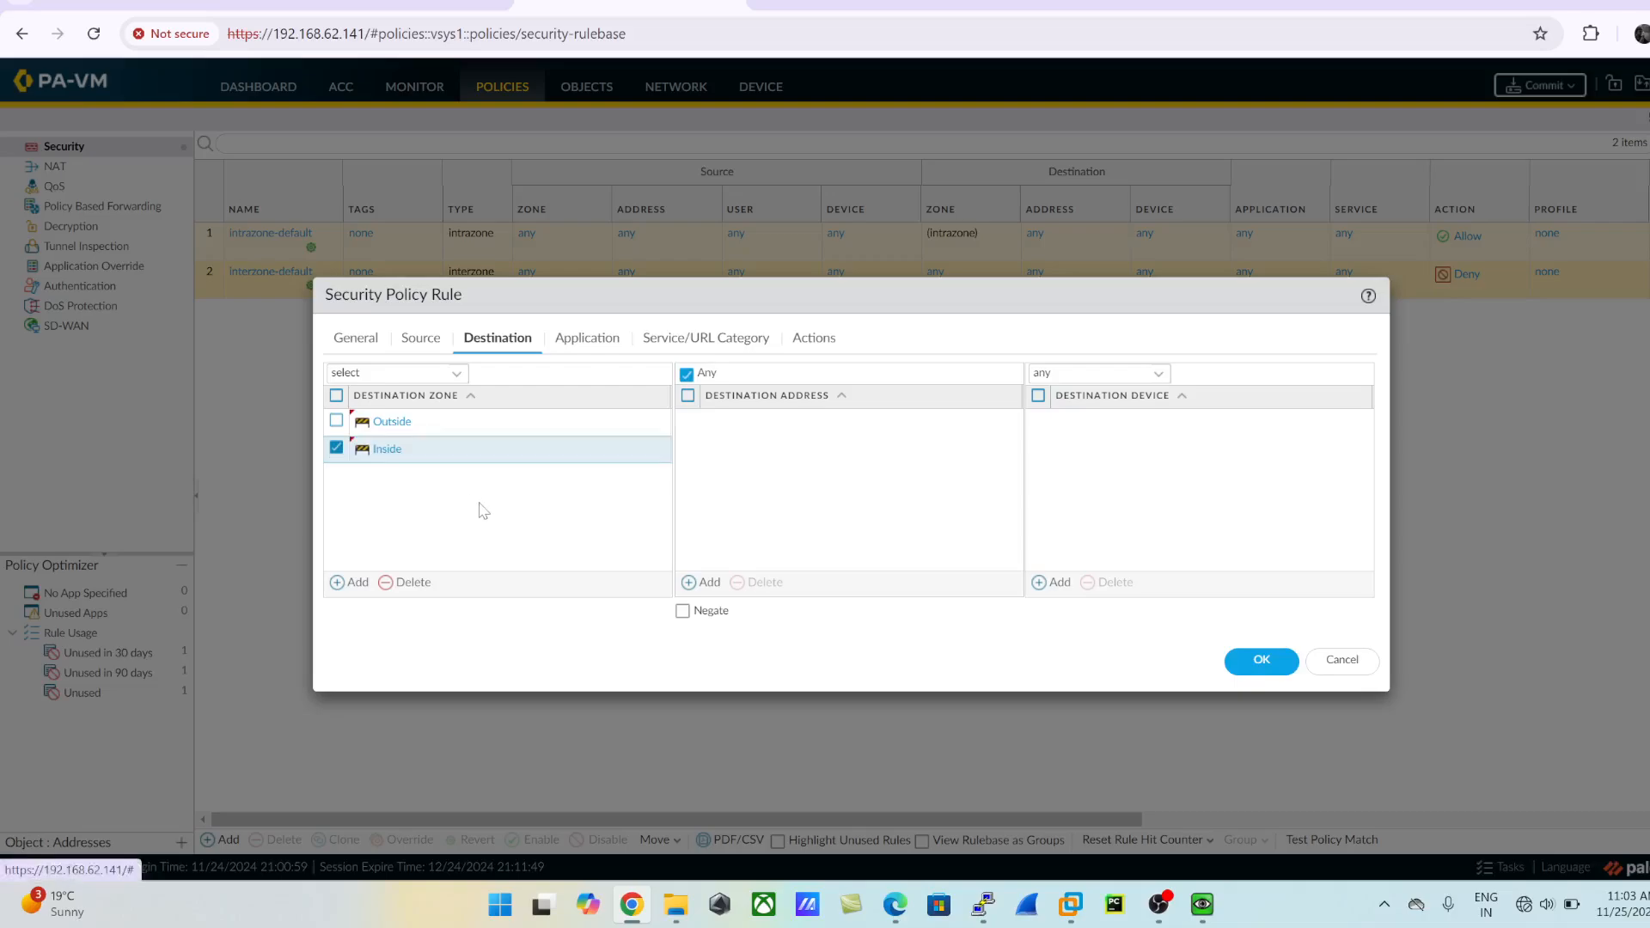
{"action": "left_click", "coordinate": [1262, 663]}
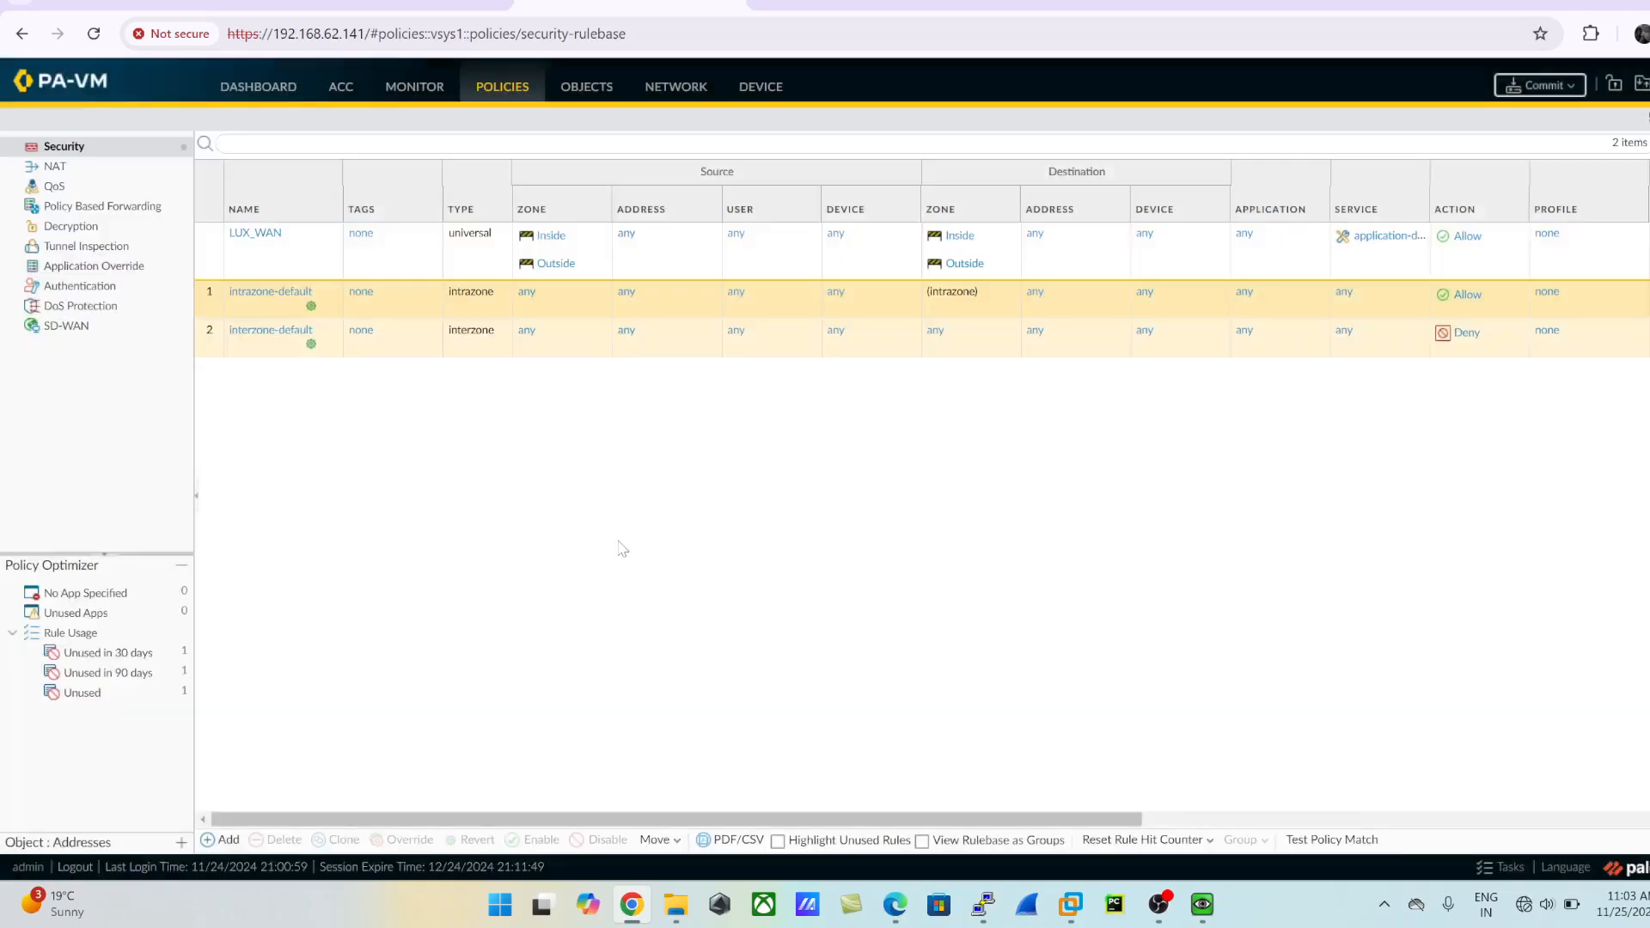
- Review the LUX_WAN rule's source, destination, application, service and action settings, and close the rule without saving changes
{"action": "left_click", "coordinate": [270, 240]}
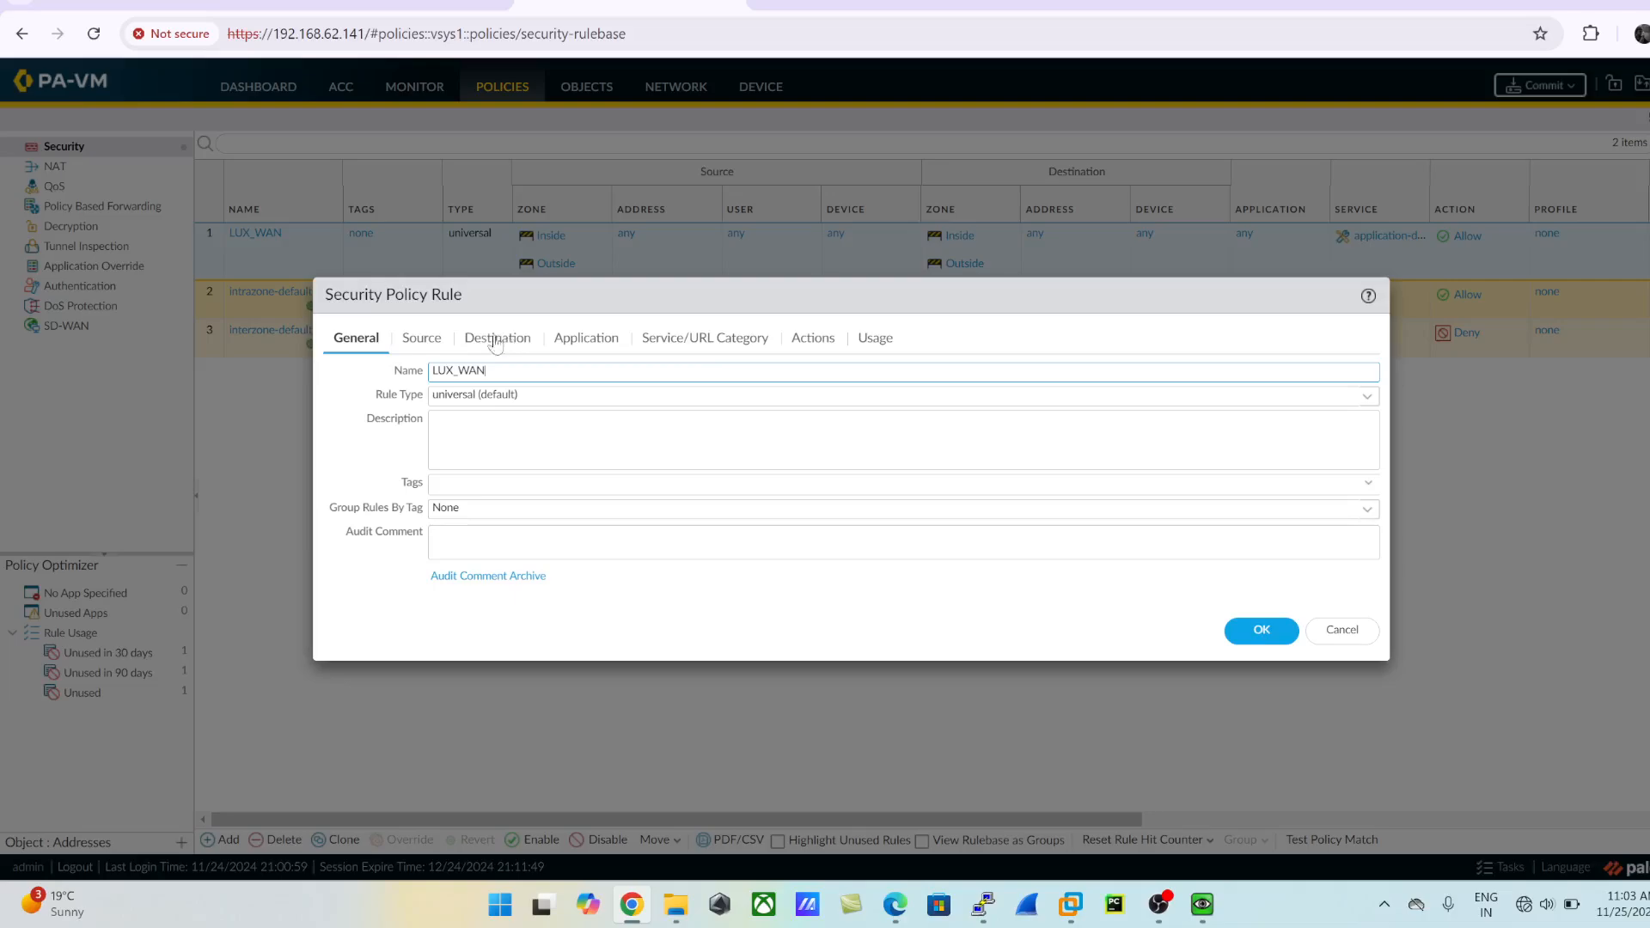
{"action": "left_click", "coordinate": [436, 340]}
{"action": "left_click", "coordinate": [503, 343]}
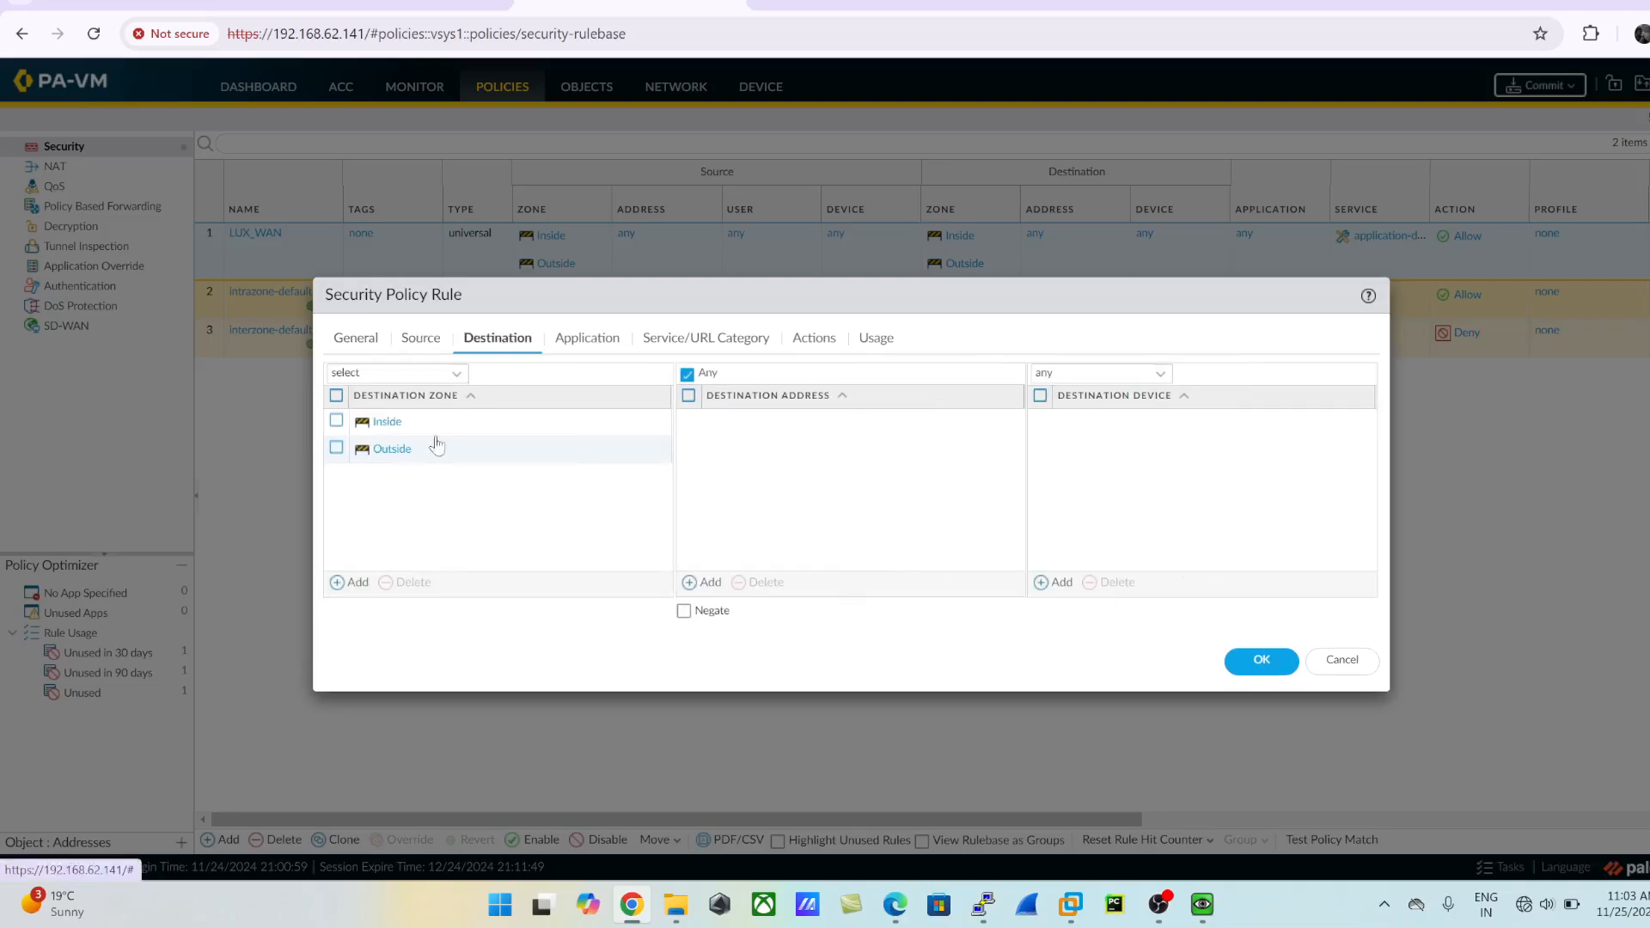
{"action": "left_click", "coordinate": [602, 348]}
{"action": "left_click", "coordinate": [747, 352]}
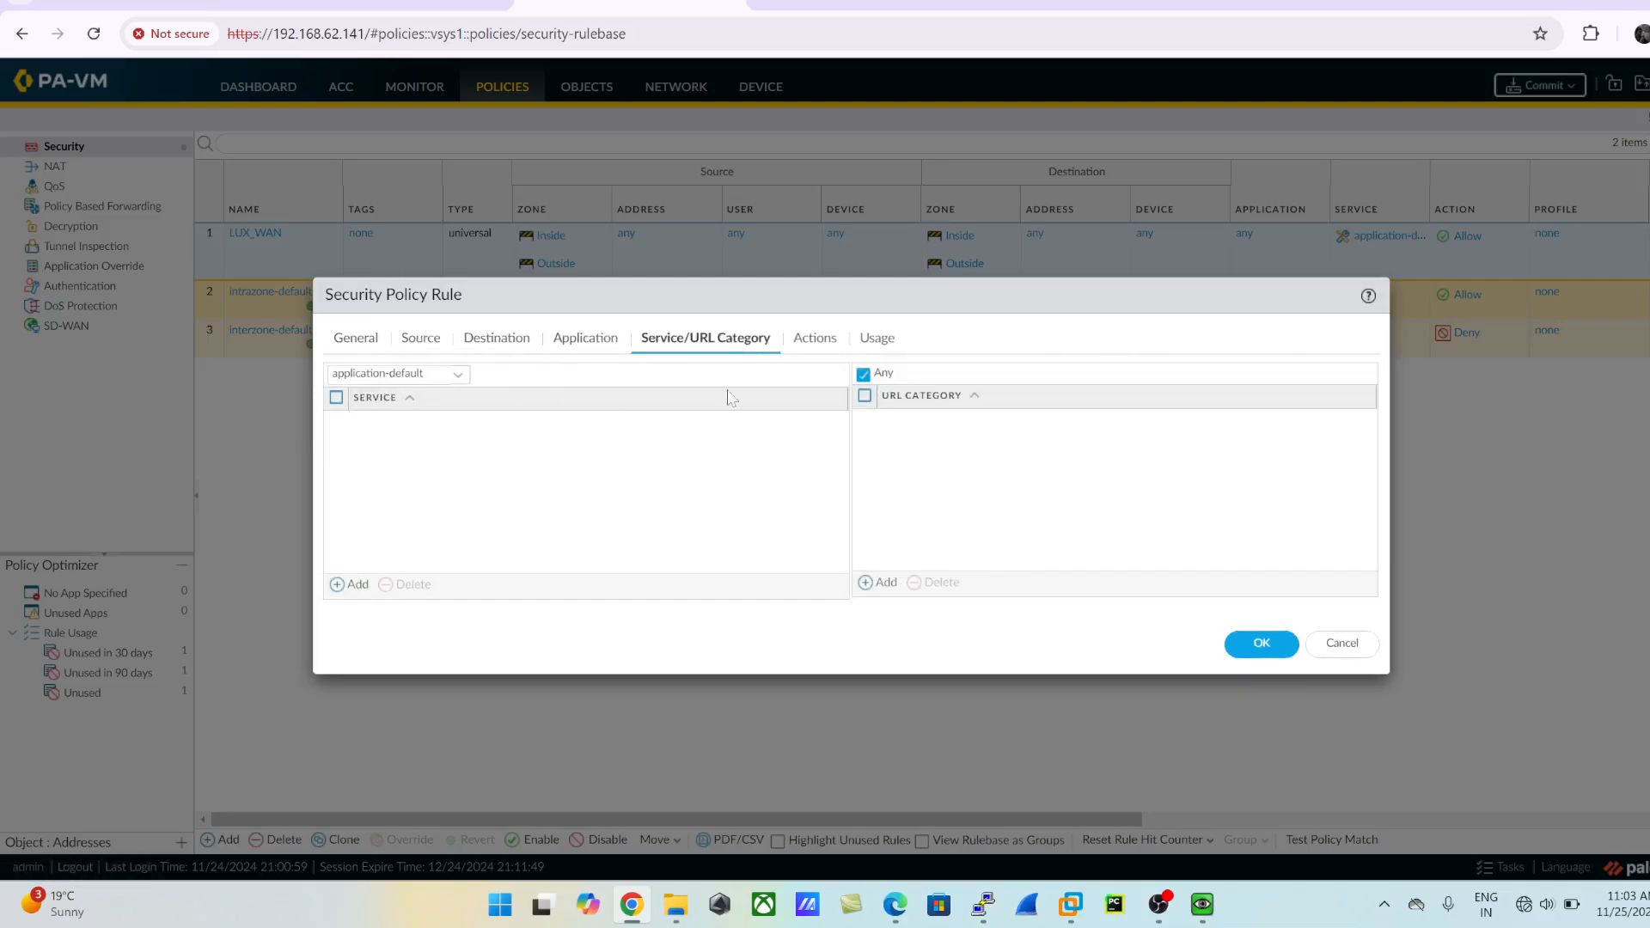
{"action": "left_click", "coordinate": [816, 348]}
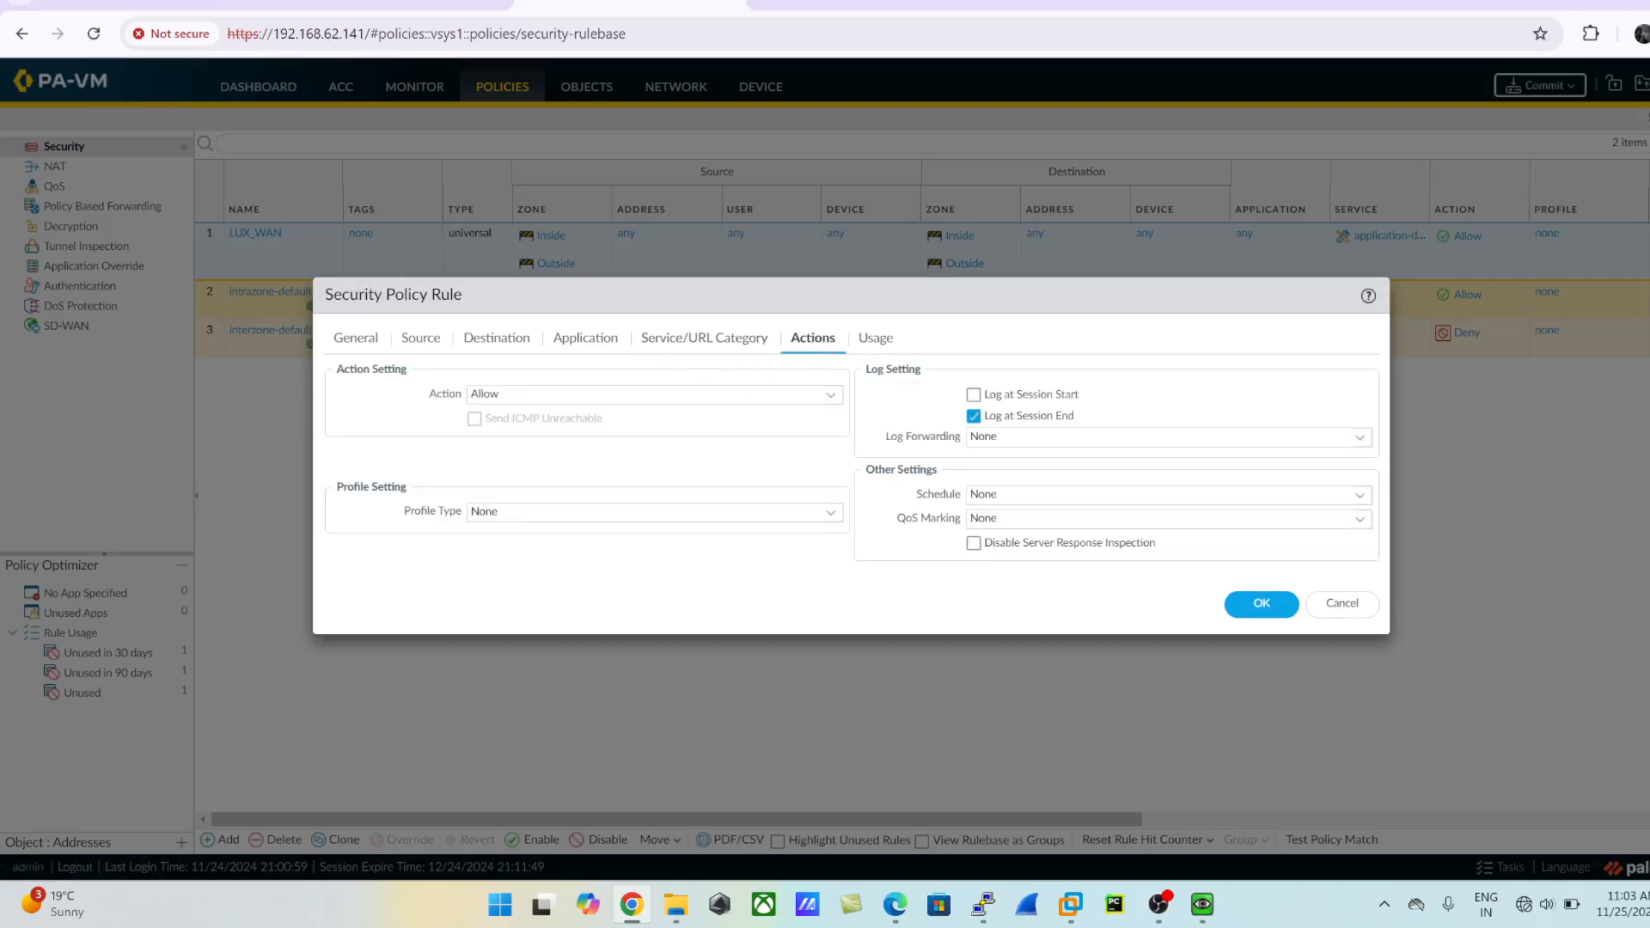
{"action": "left_click", "coordinate": [743, 344]}
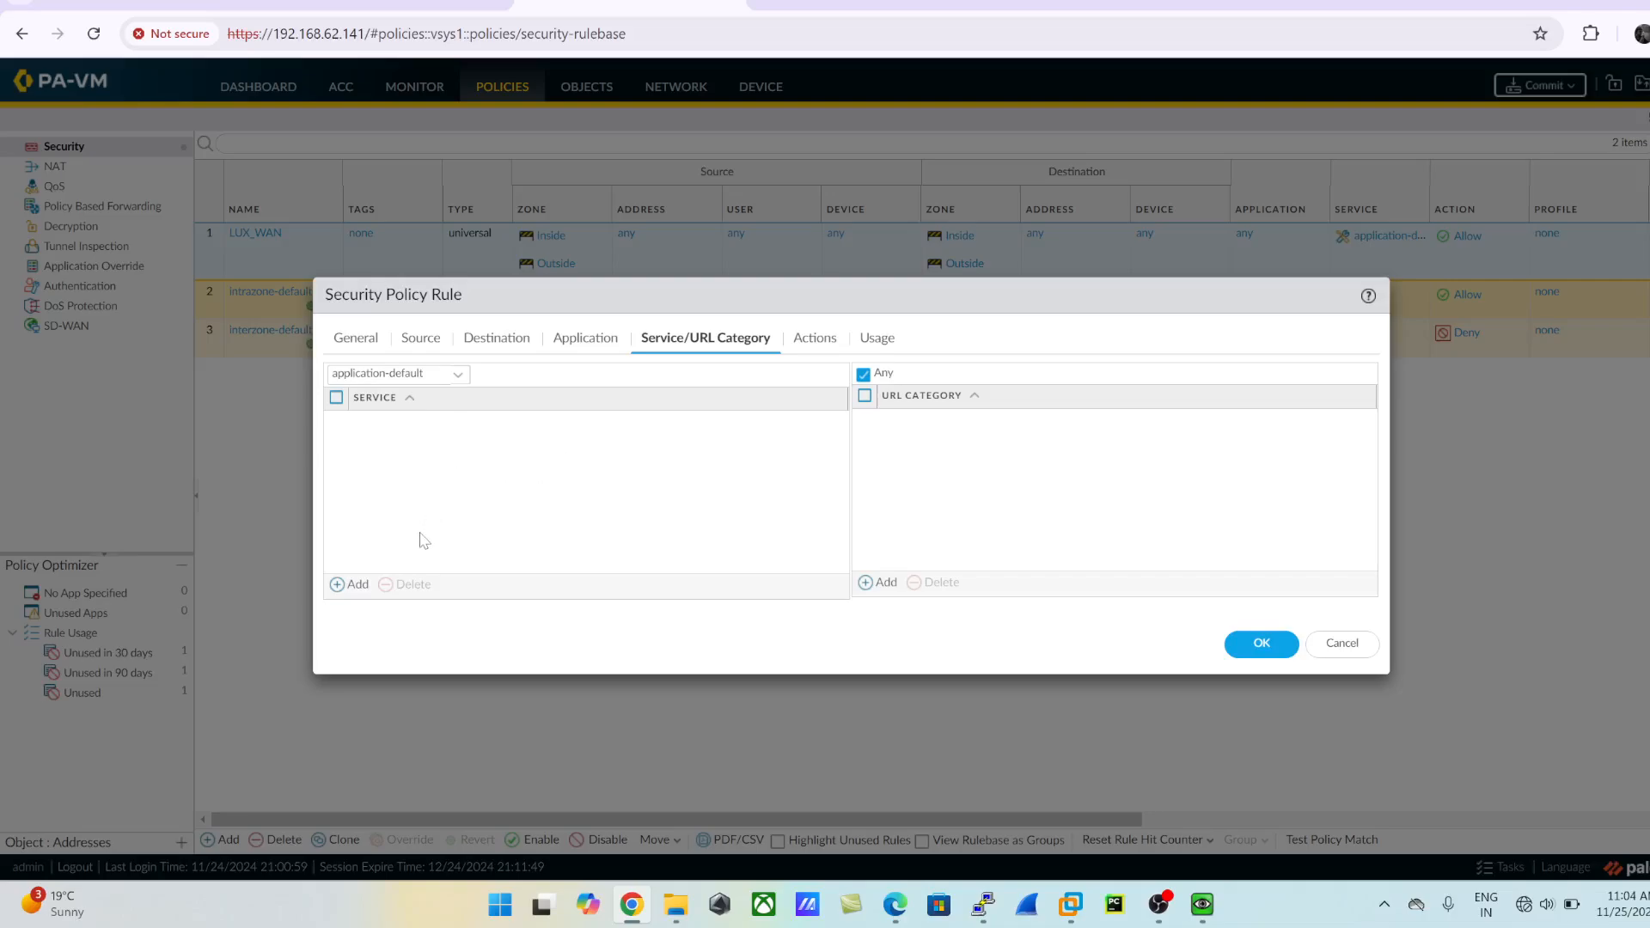
{"action": "left_click", "coordinate": [357, 588]}
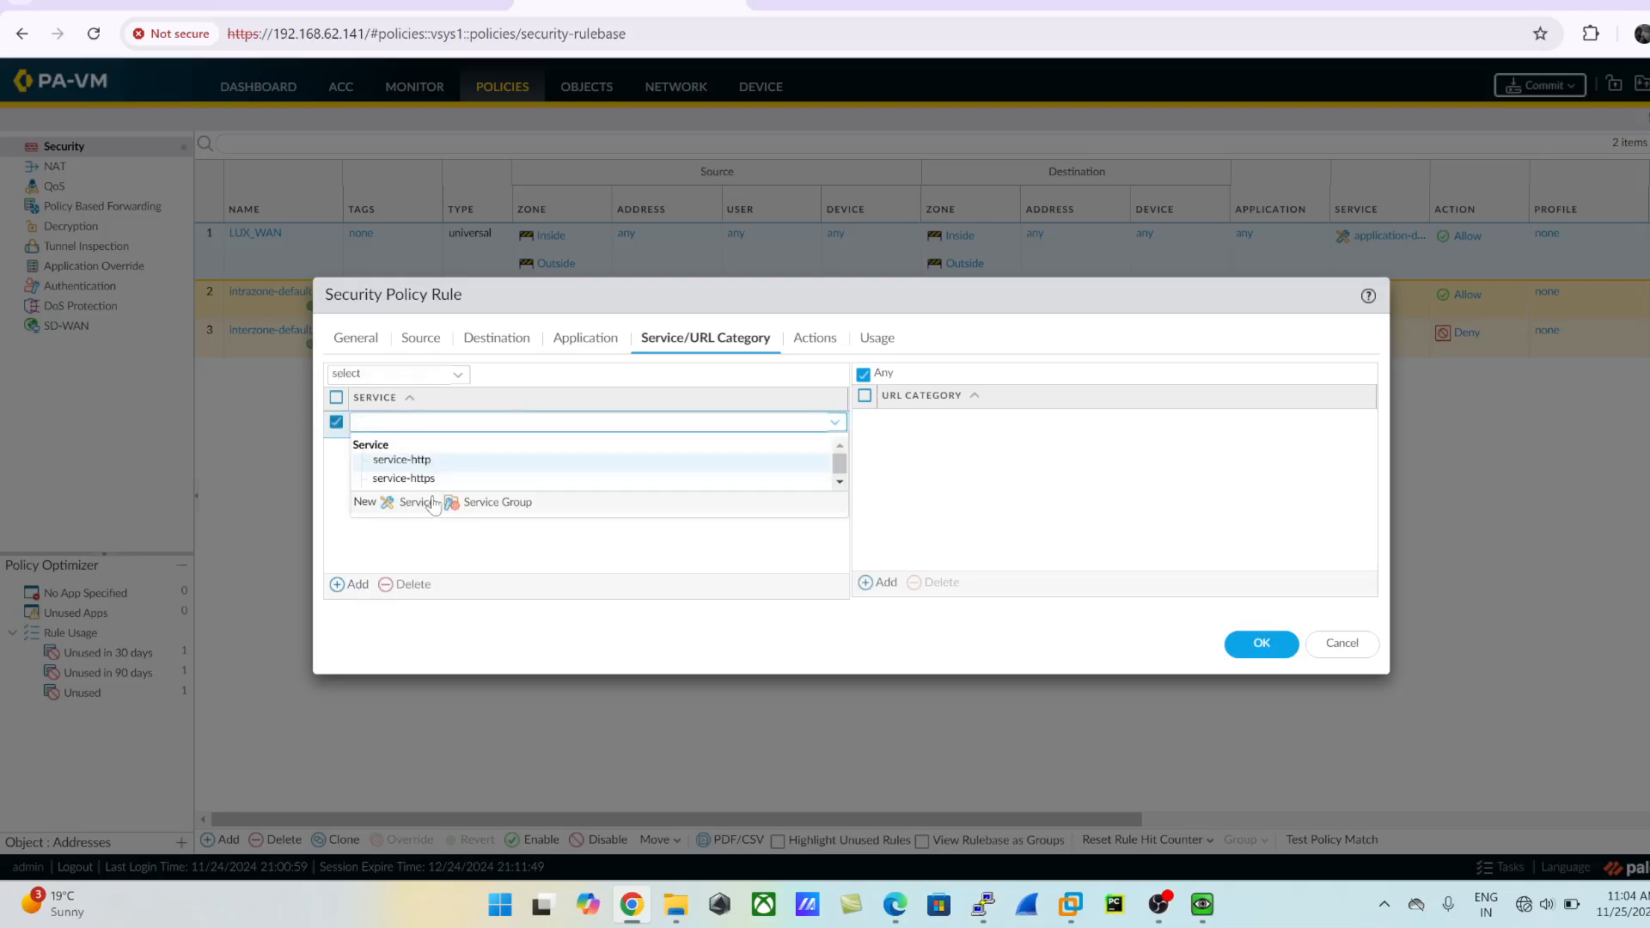
{"action": "left_click", "coordinate": [588, 342]}
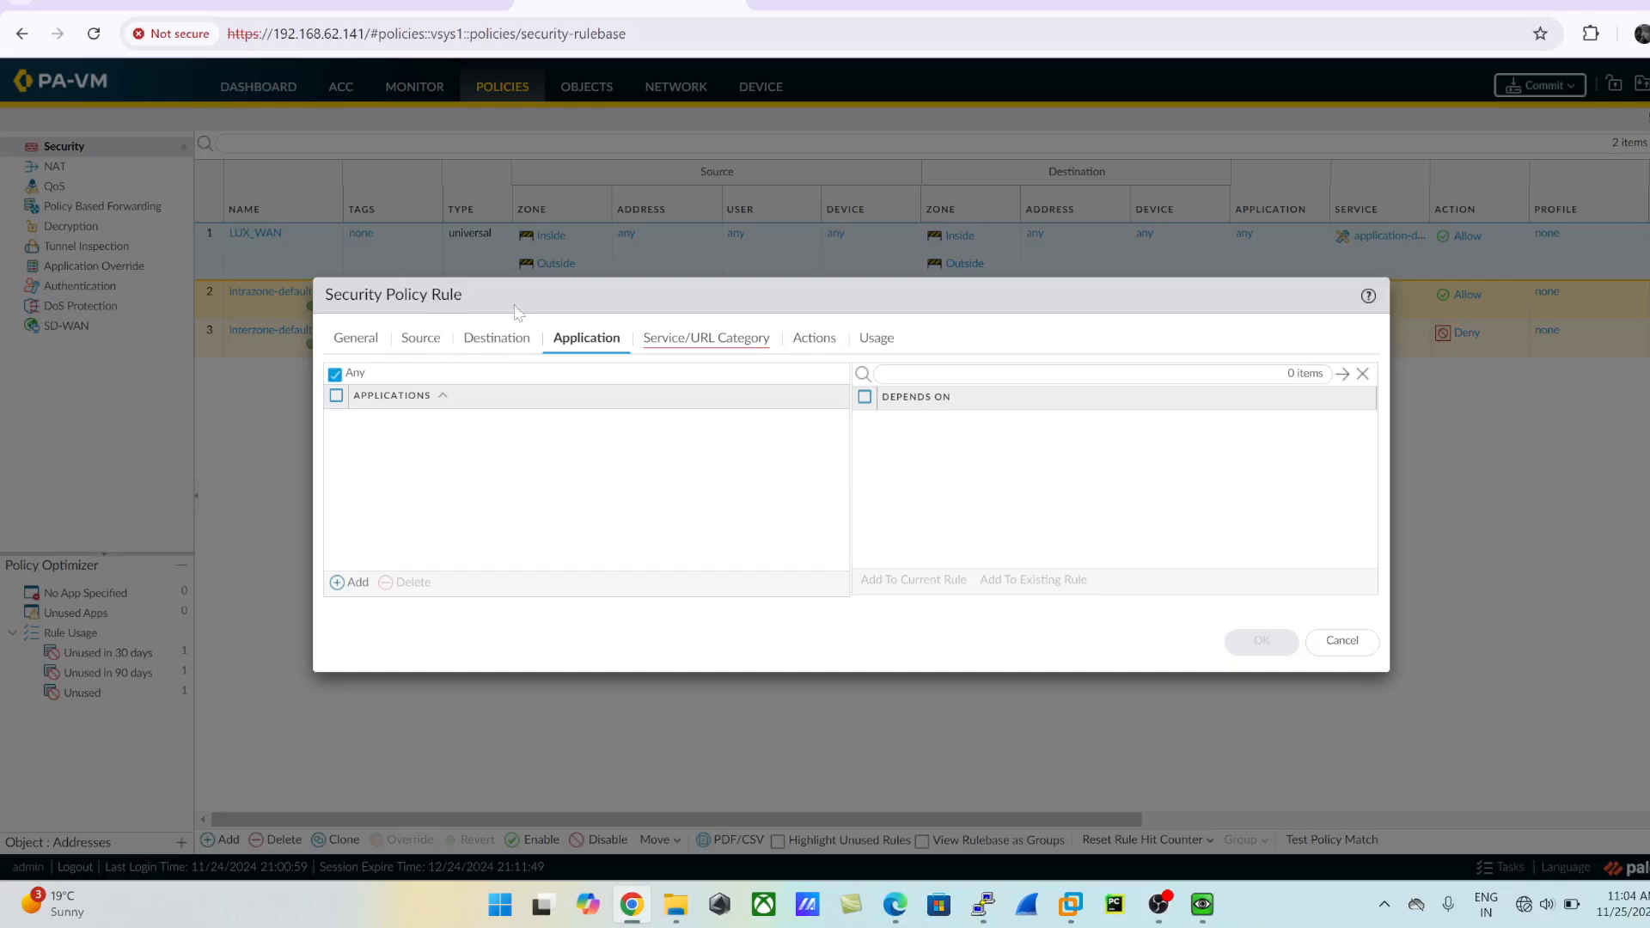
{"action": "left_click", "coordinate": [817, 339]}
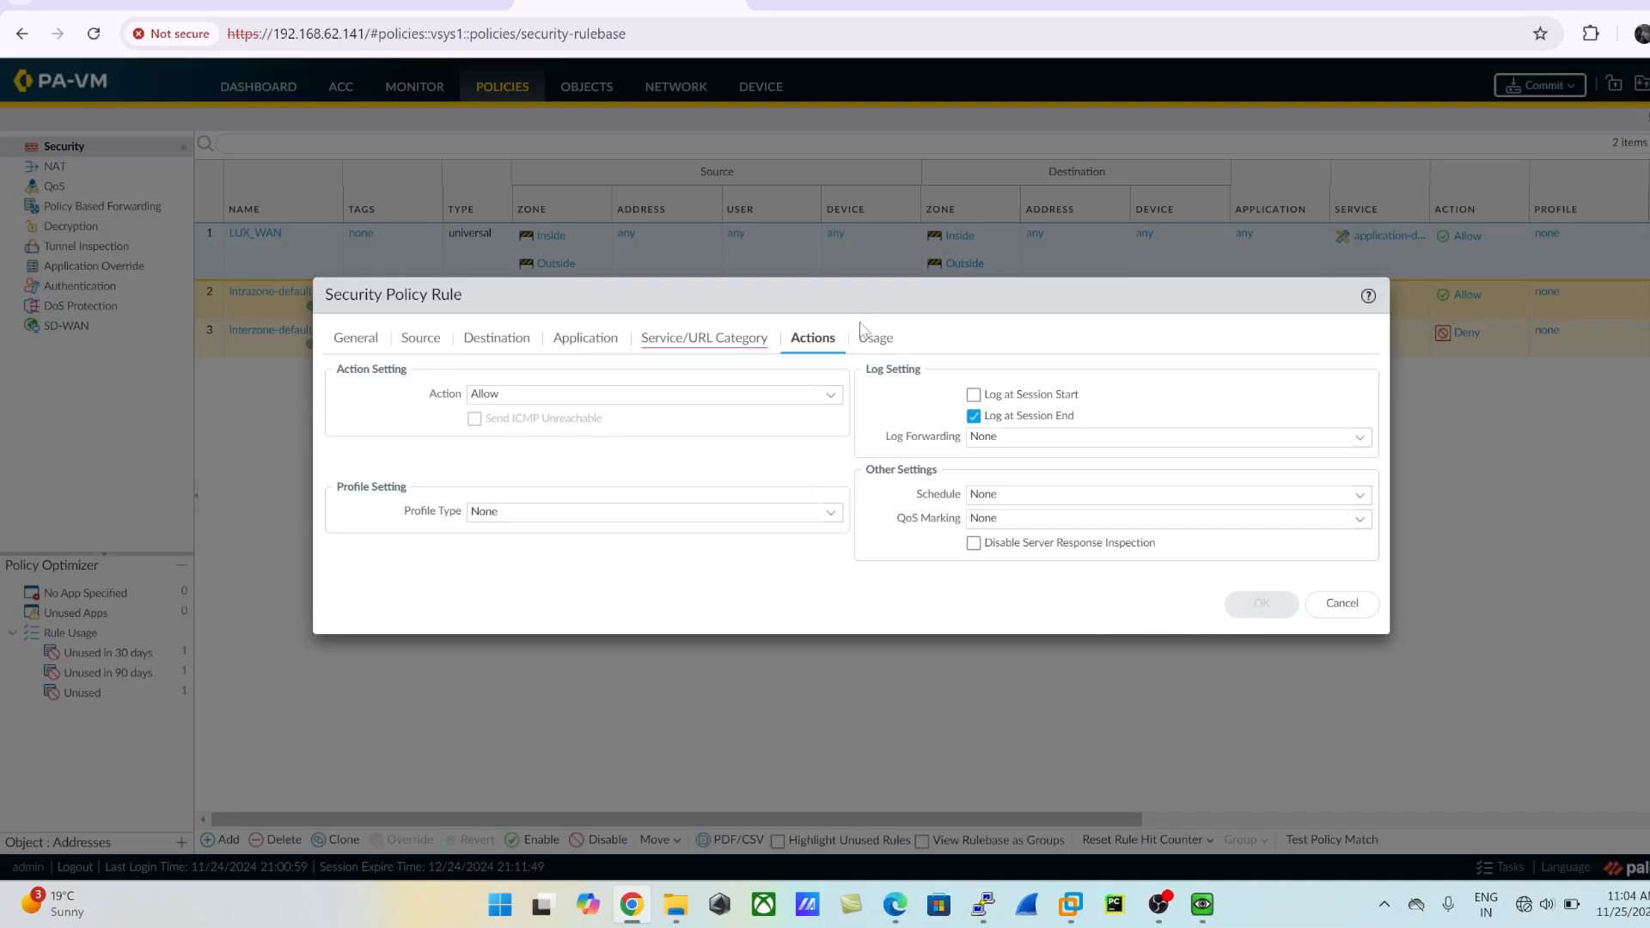
{"action": "left_click", "coordinate": [1315, 606]}
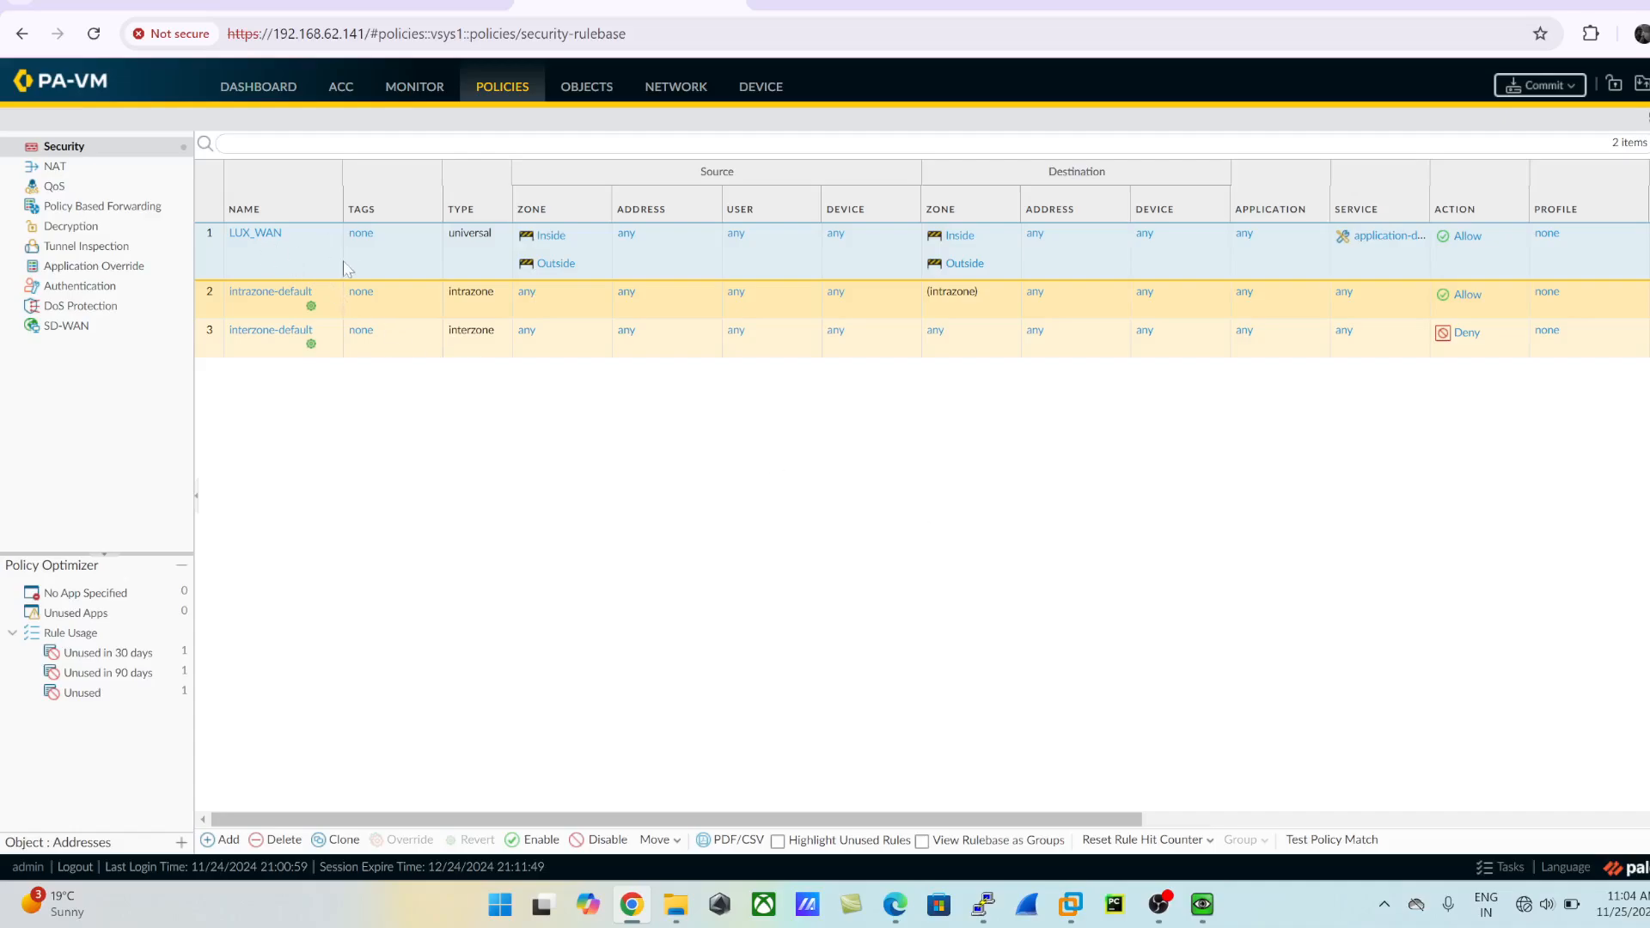
- Commit only the changes made by admin to the firewall's running configuration
{"action": "left_click", "coordinate": [1538, 85]}
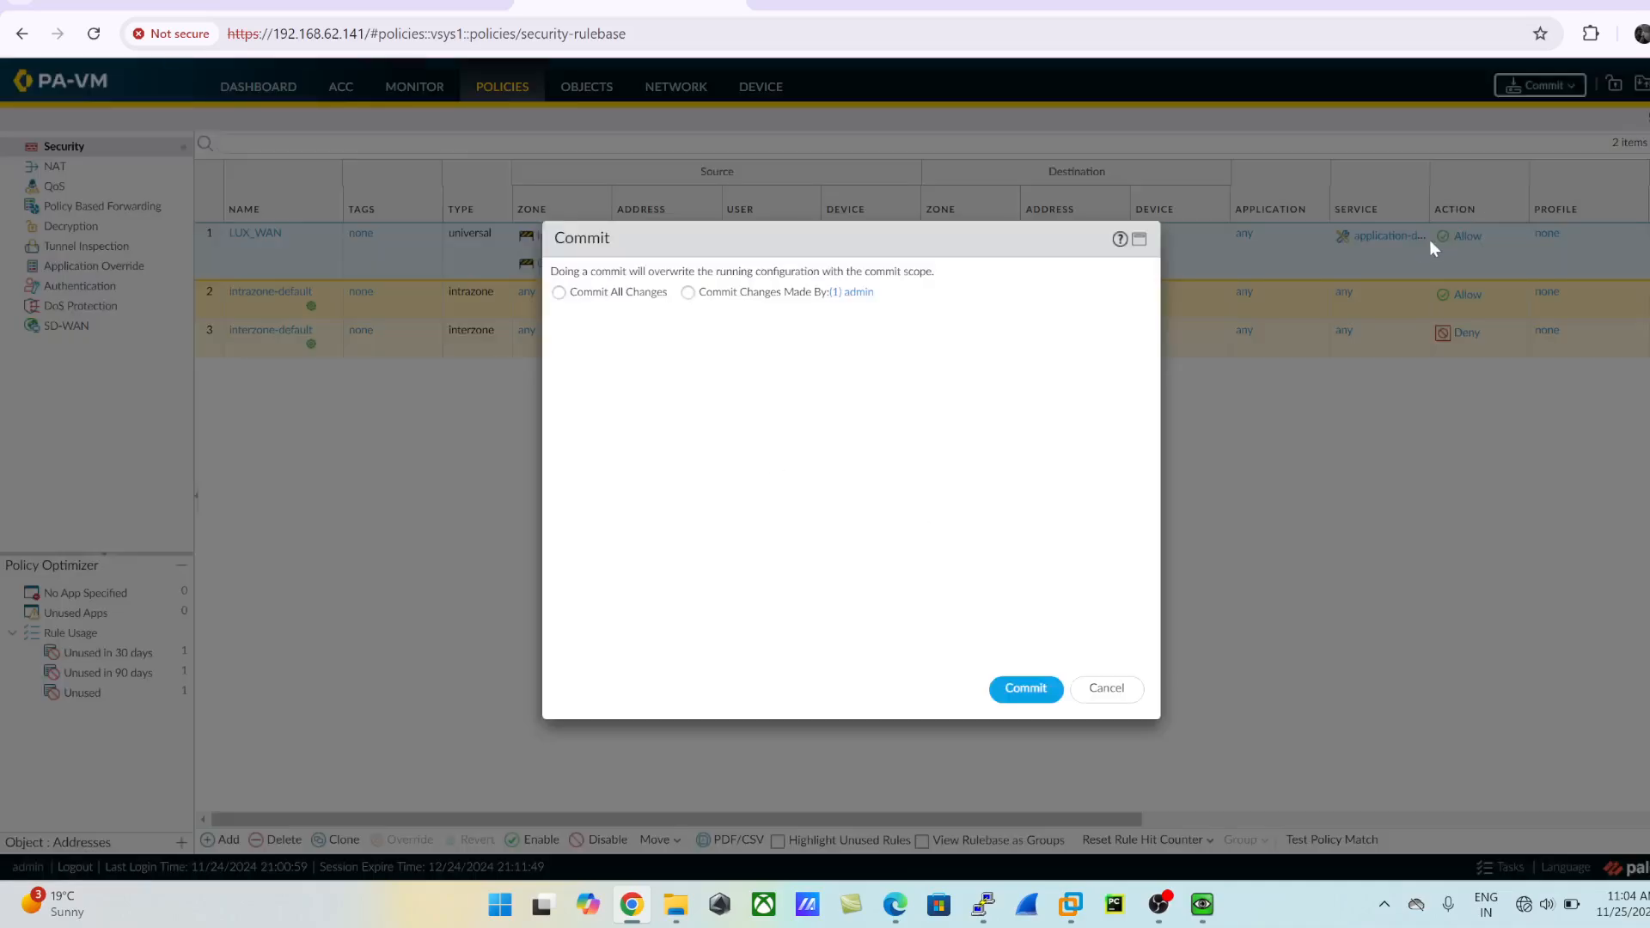
{"action": "left_click", "coordinate": [688, 292]}
{"action": "left_click", "coordinate": [1014, 688]}
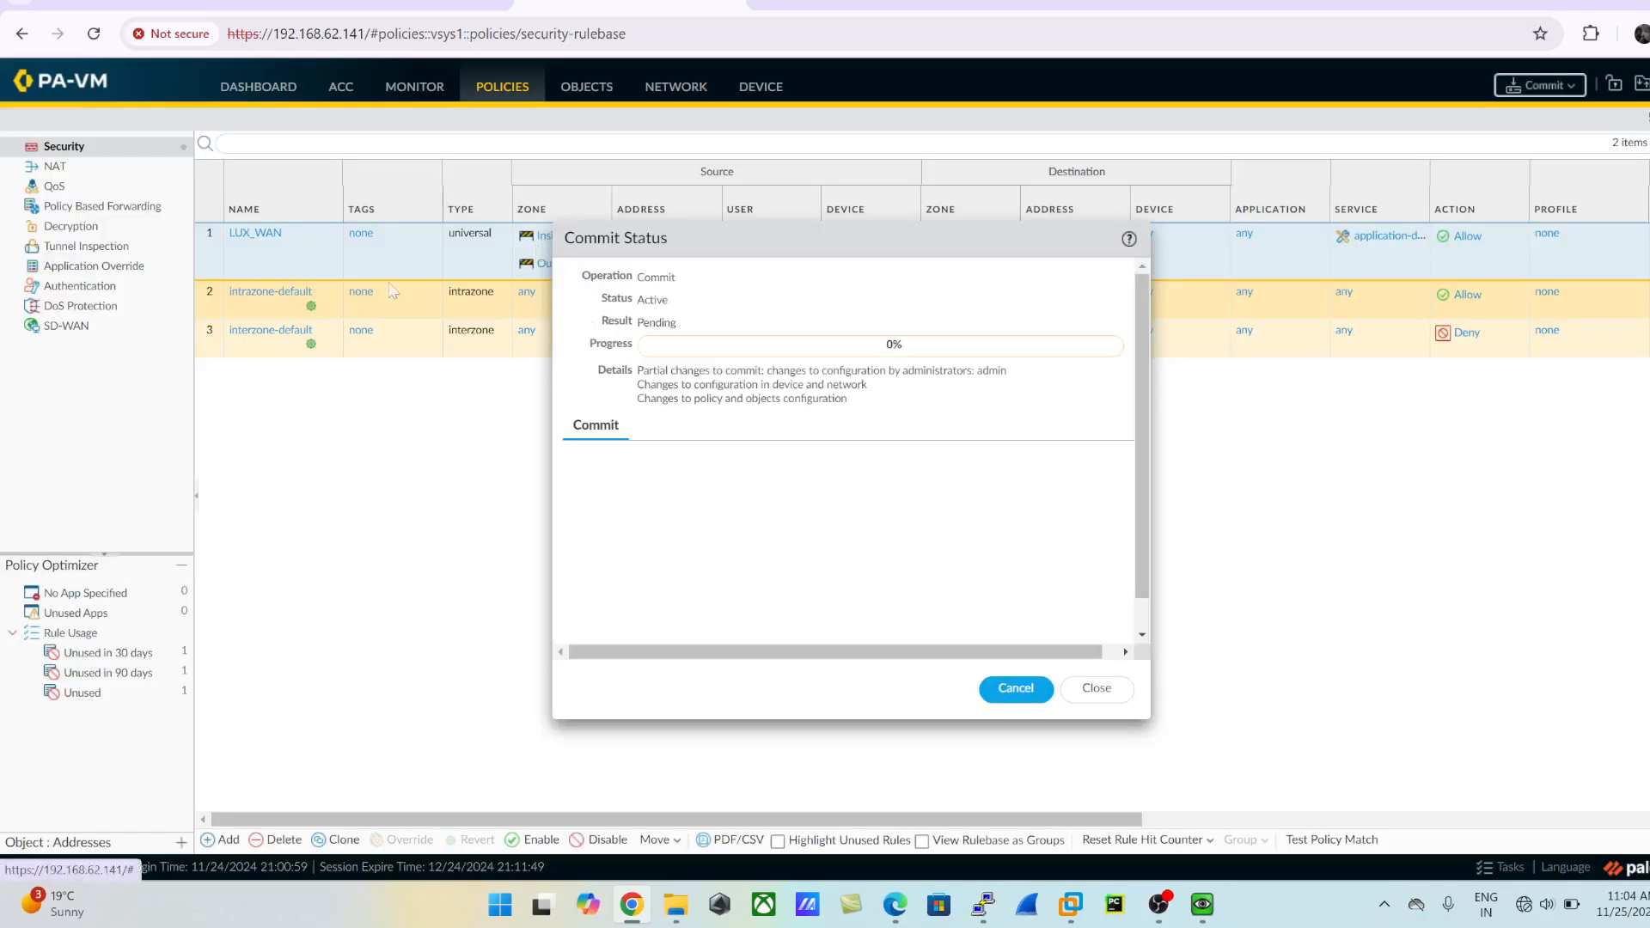
- Switch to the LuxRouter console in PuTTY, place it beside the topology diagram and enter privileged EXEC mode
{"action": "left_click", "coordinate": [328, 5]}
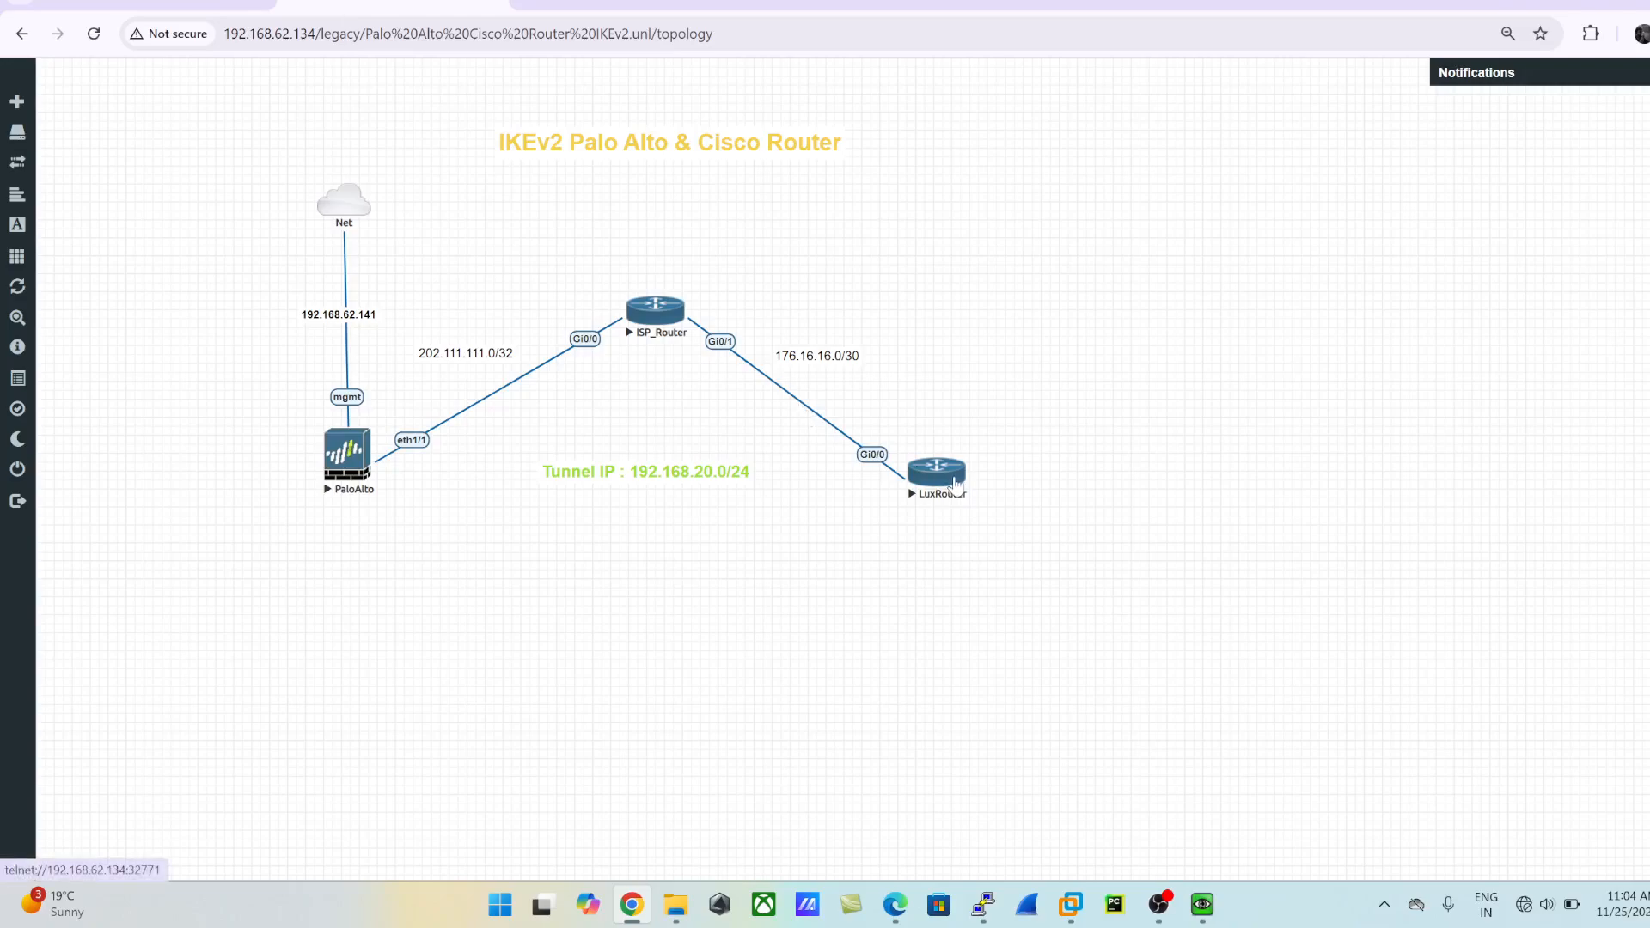
{"action": "mouse_move", "coordinate": [982, 905]}
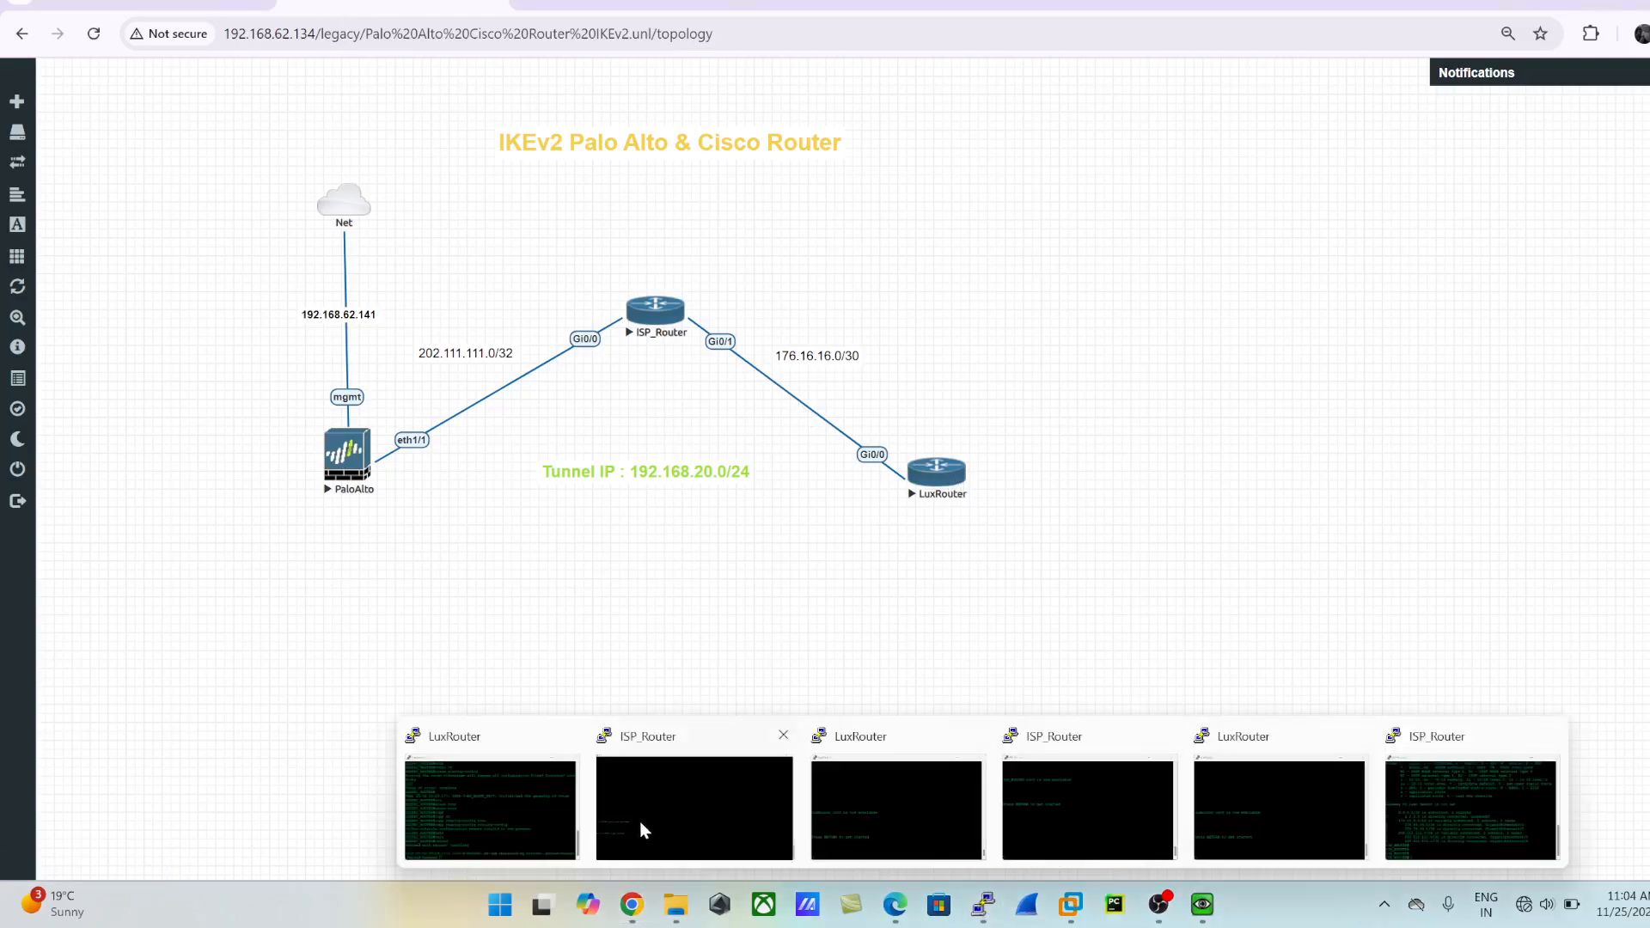
{"action": "left_click", "coordinate": [1308, 806]}
{"action": "left_click_drag", "start_coordinate": [1154, 206], "coordinate": [1114, 121]}
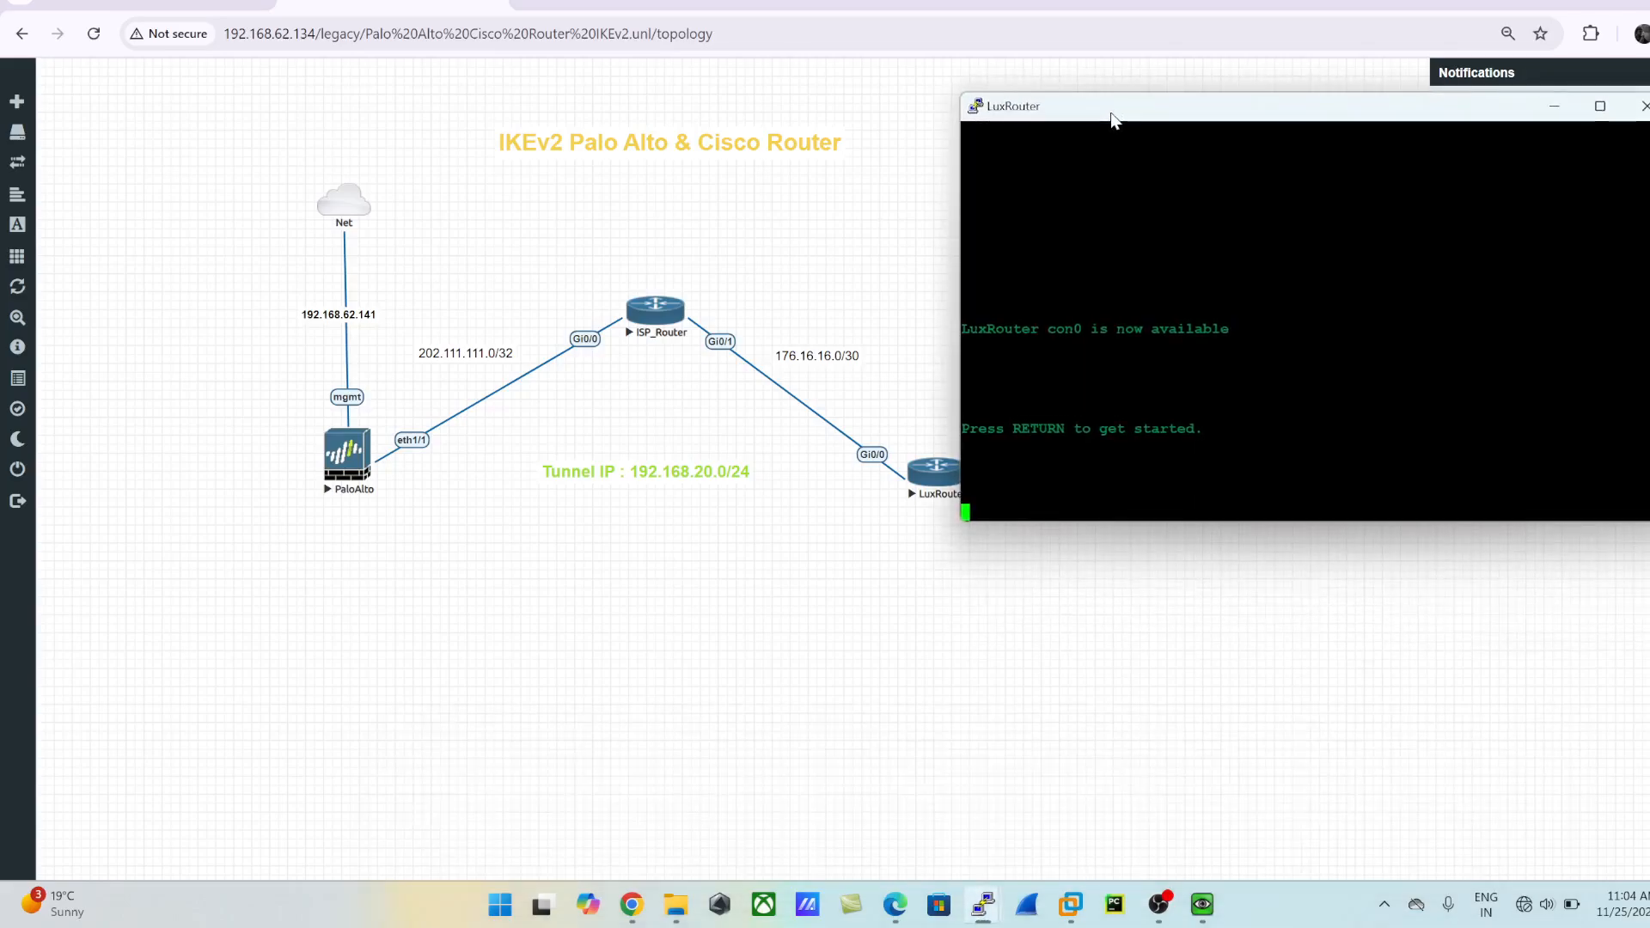
{"action": "key", "text": "Return"}
{"action": "key", "text": "Return"}
{"action": "key", "text": "Return"}
{"action": "key", "text": "Return"}
{"action": "key", "text": "Return"}
{"action": "key", "text": "Return"}
{"action": "key", "text": "Return"}
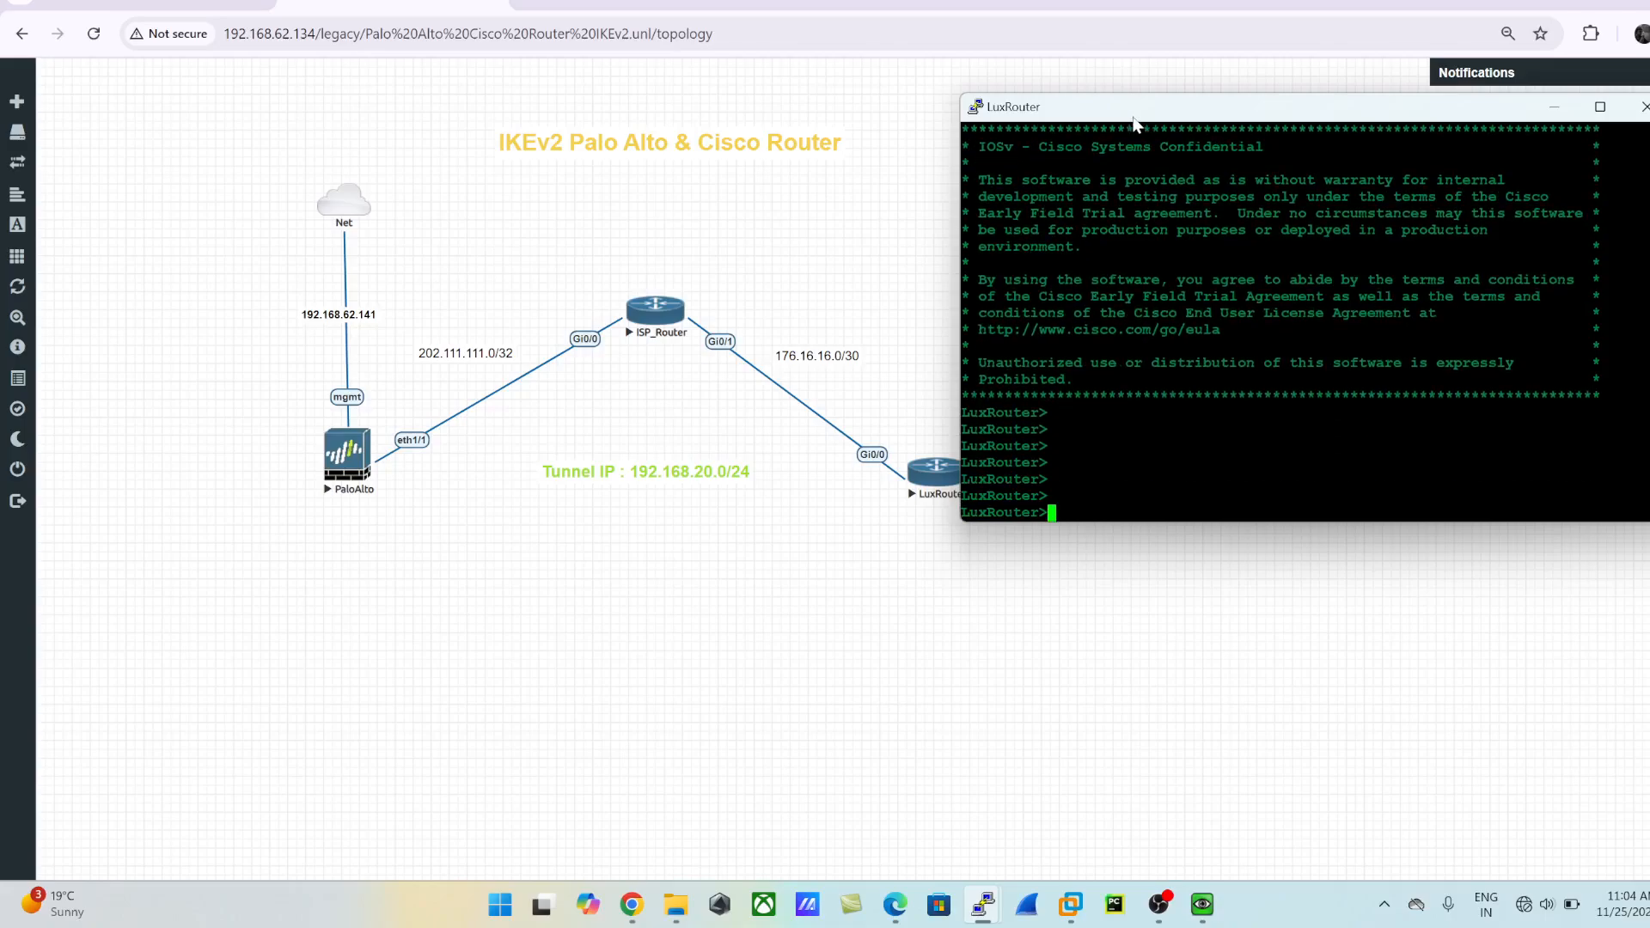
{"action": "type", "text": "en"}
{"action": "key", "text": "Return"}
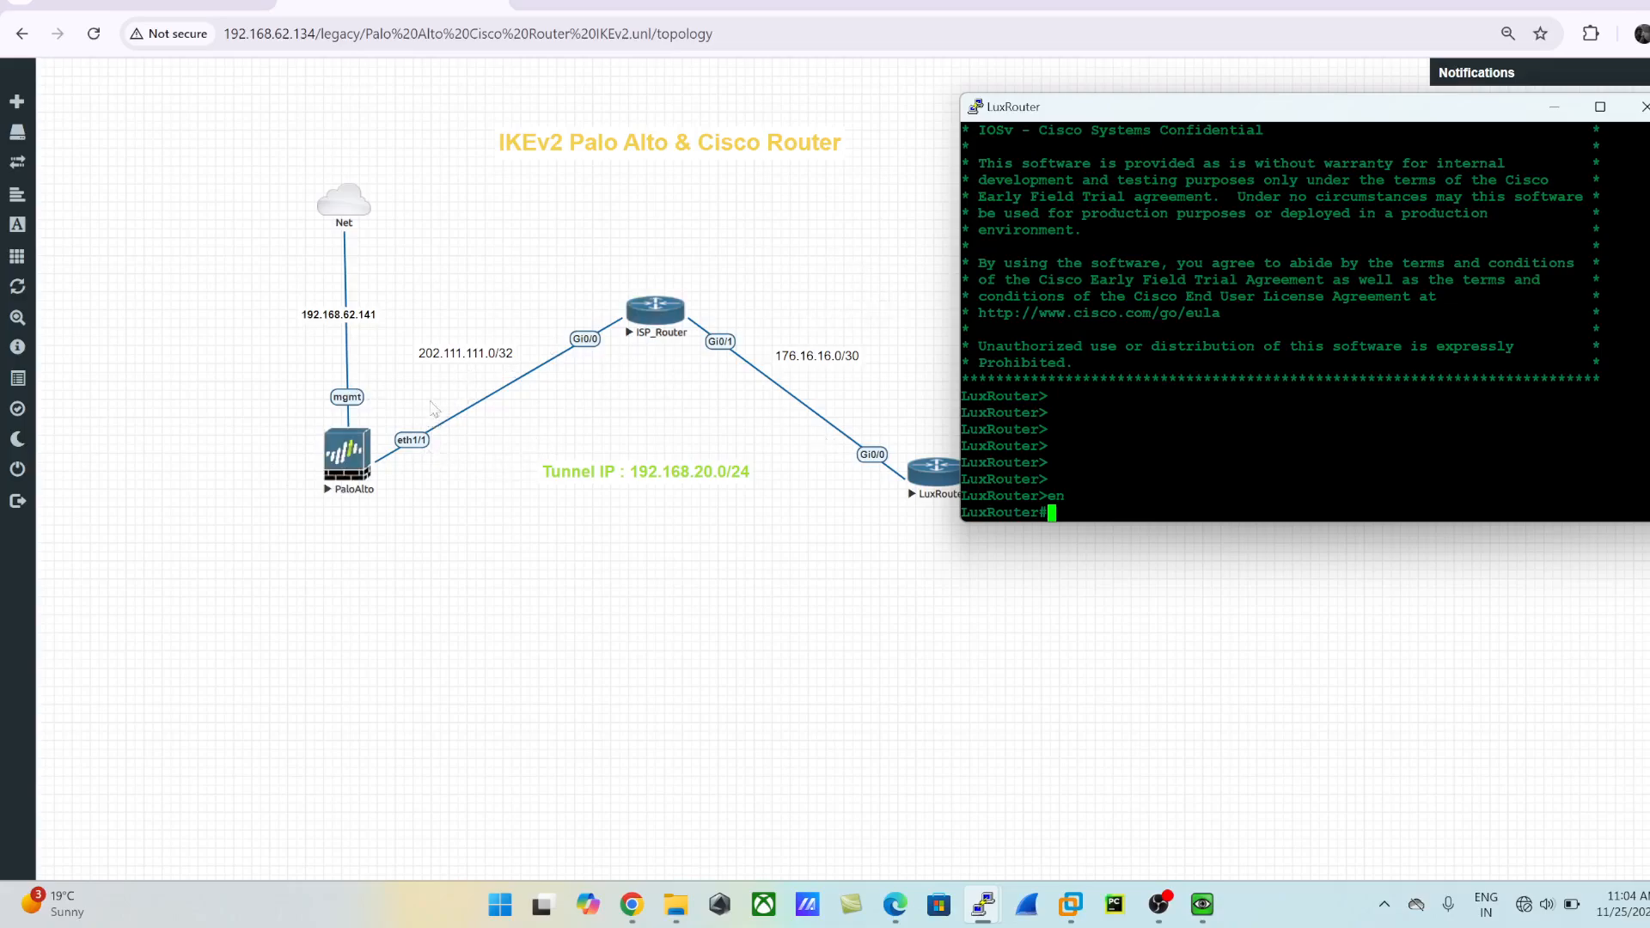
- Check the progress of the firewall commit and the addresses on the topology diagram
{"action": "left_click", "coordinate": [601, 16]}
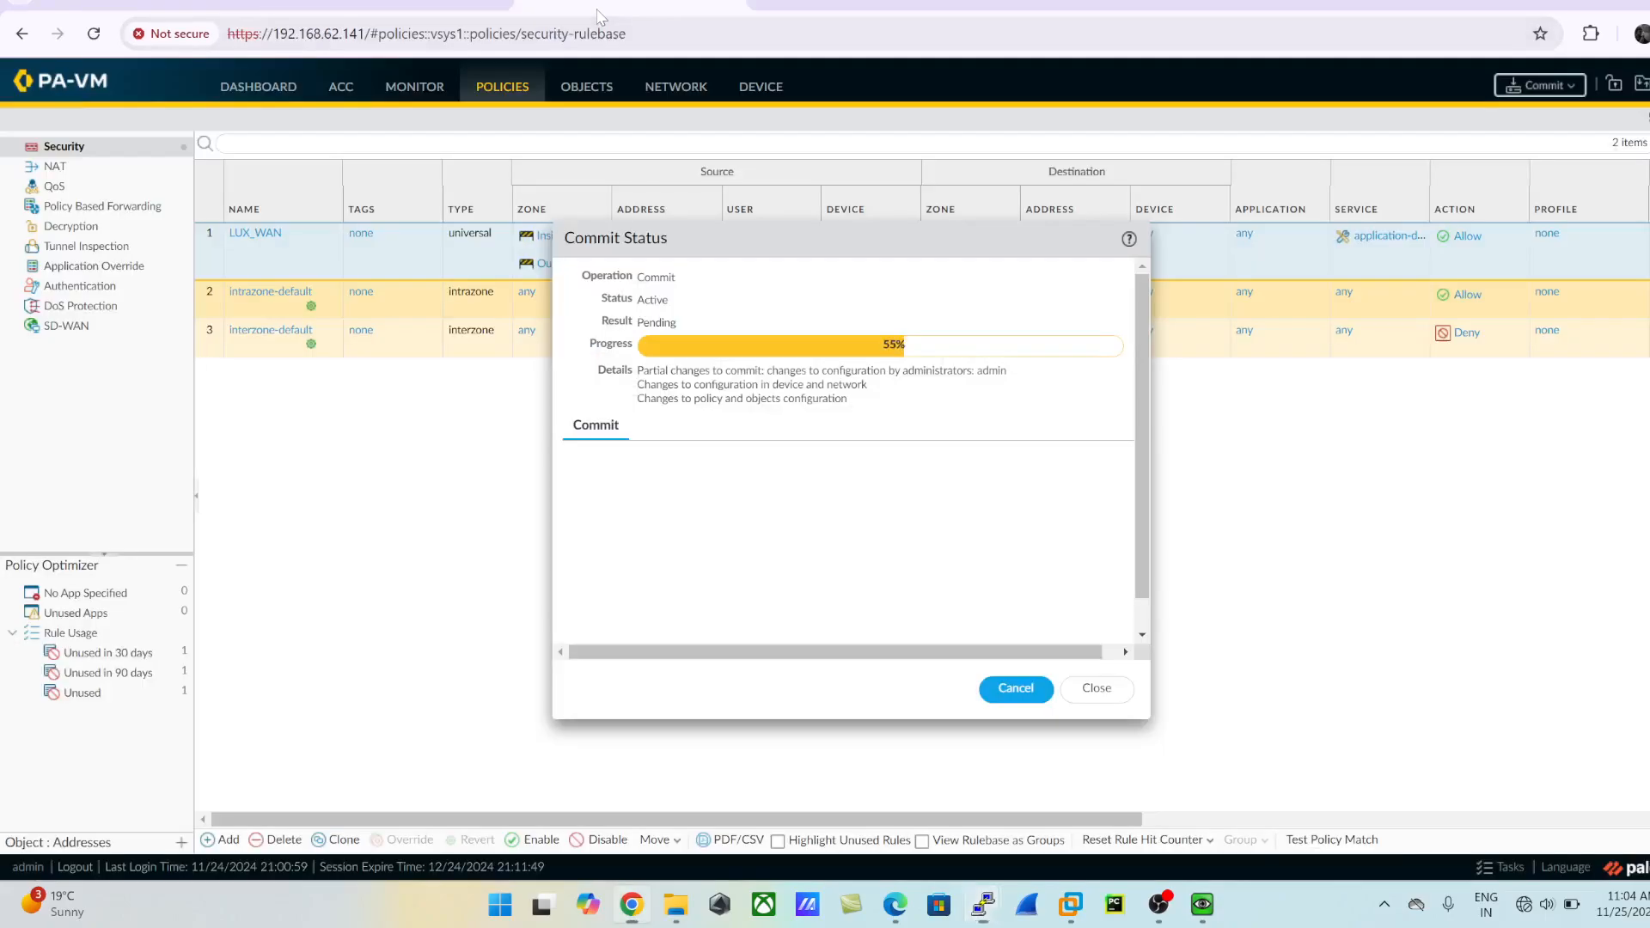
{"action": "left_click", "coordinate": [394, 4]}
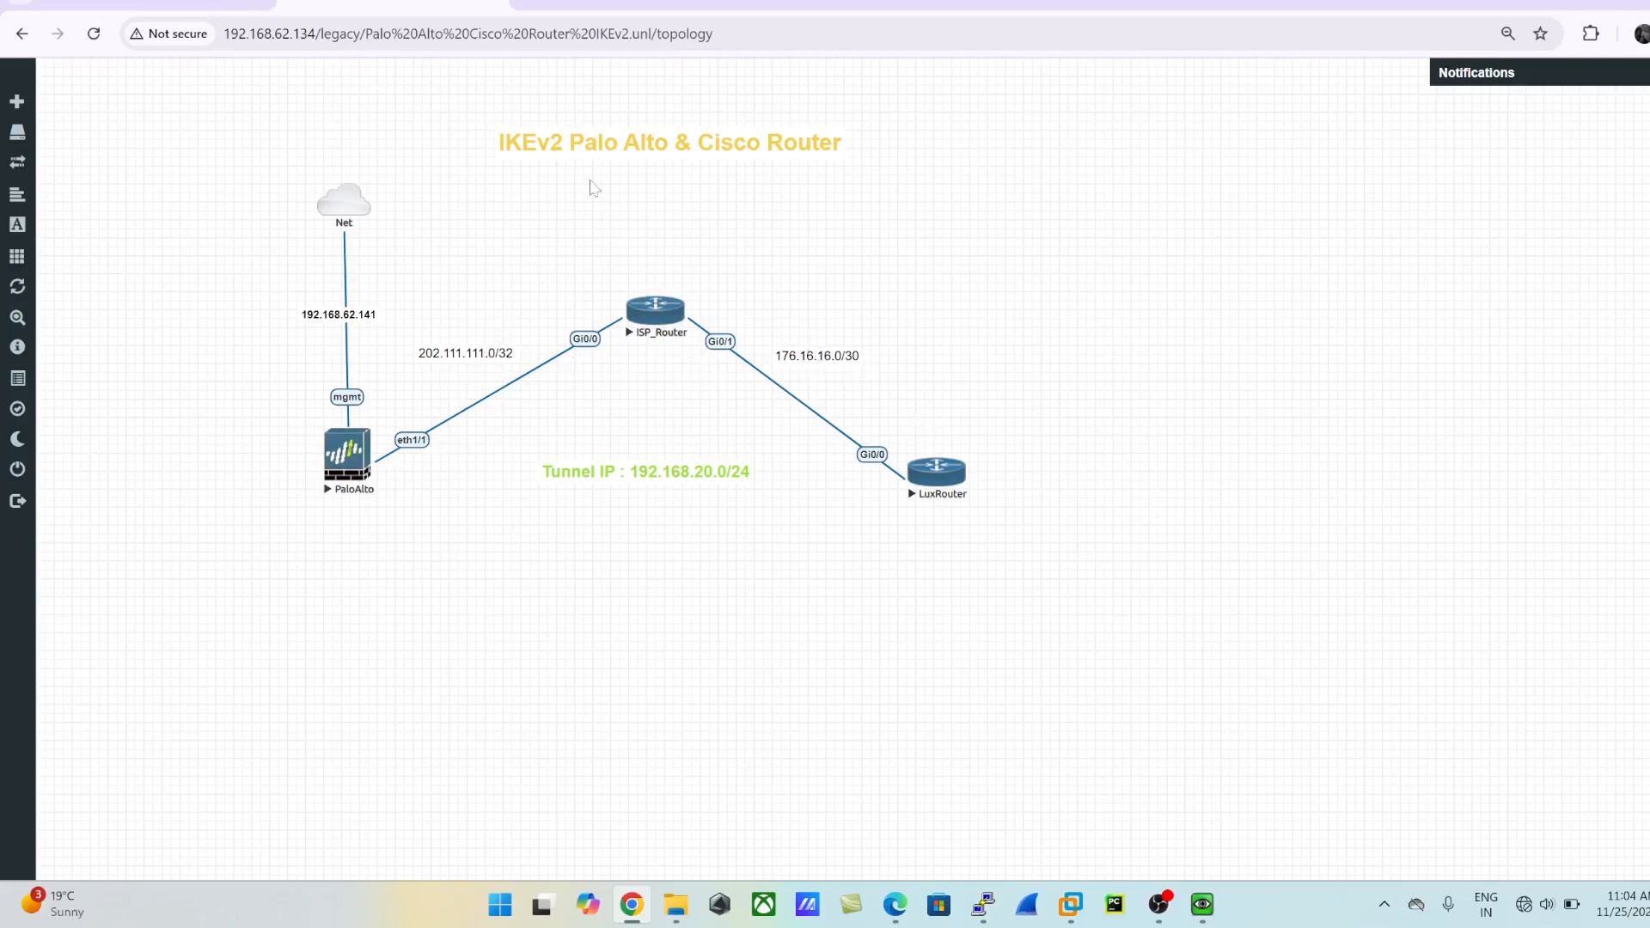
{"action": "left_click", "coordinate": [619, 6]}
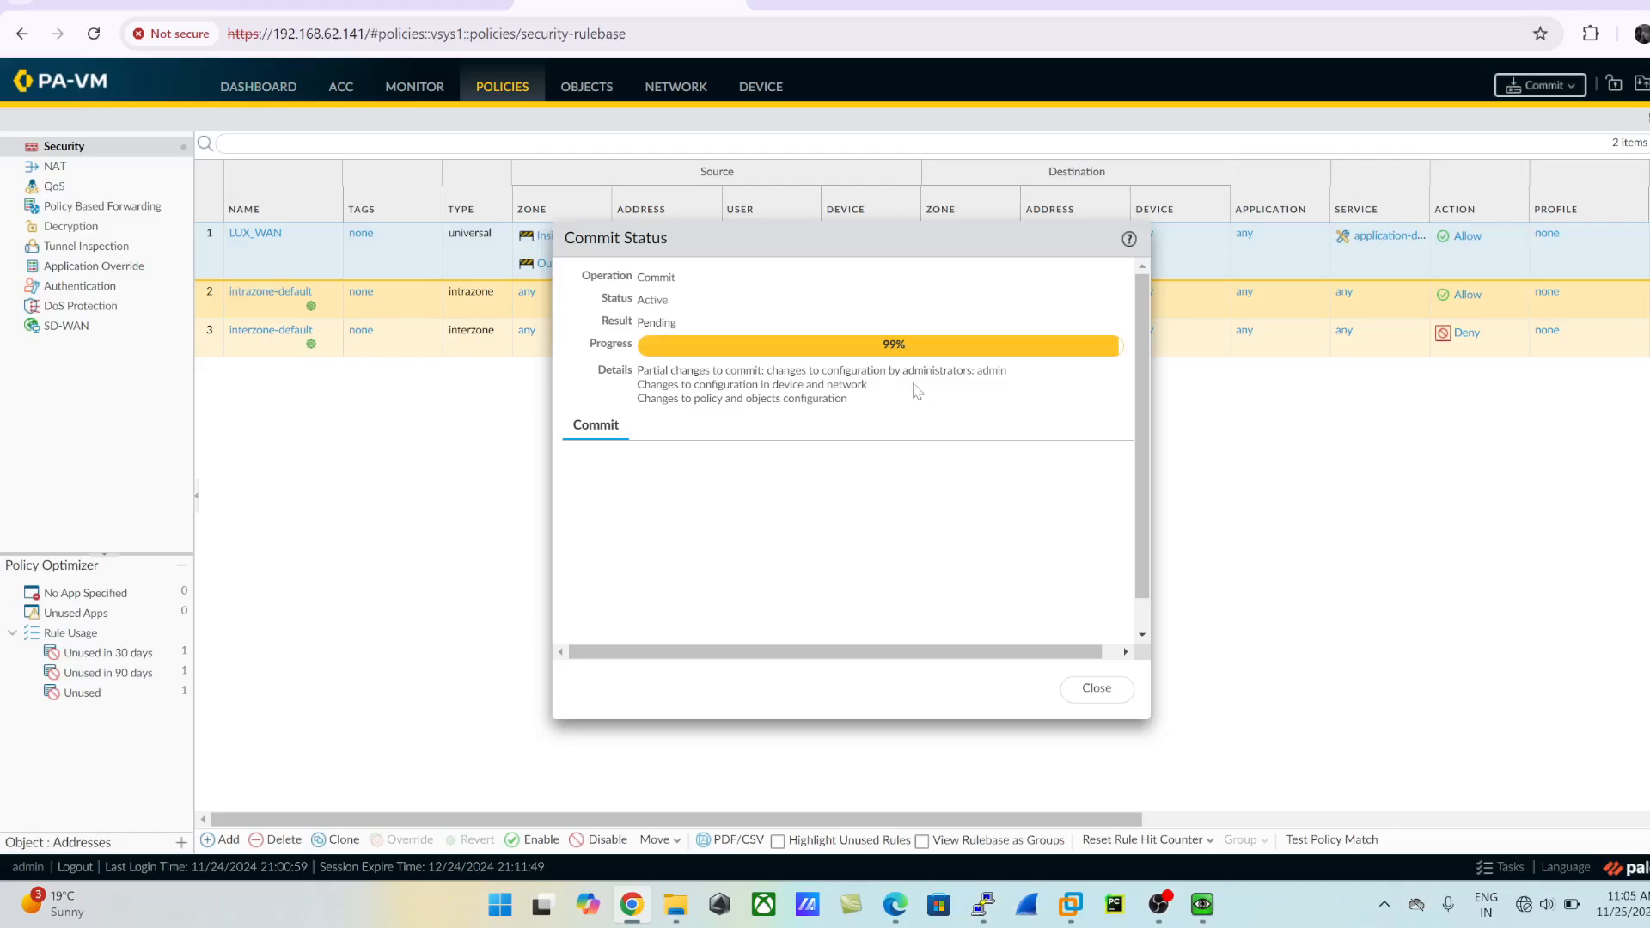
- From the LuxRouter console, ping the firewall's outside address 202.111.111.2 and highlight the ping command line
{"action": "key", "text": "alt+Tab"}
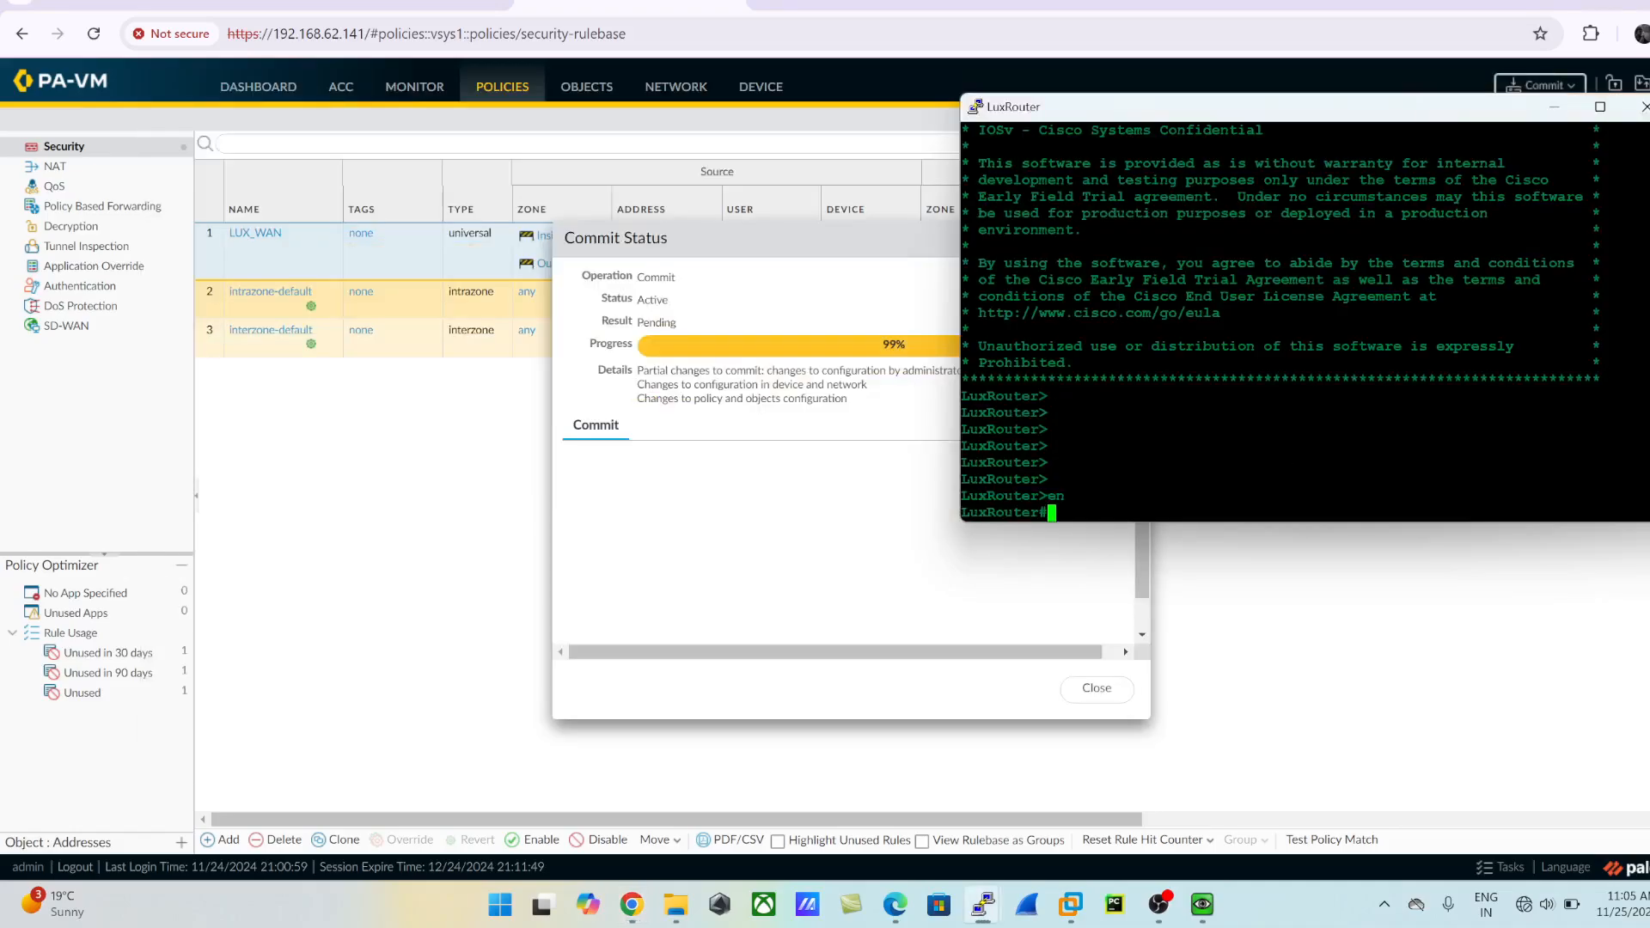
{"action": "type", "text": "ping"}
{"action": "left_click", "coordinate": [392, 2]}
{"action": "key", "text": "alt+Tab"}
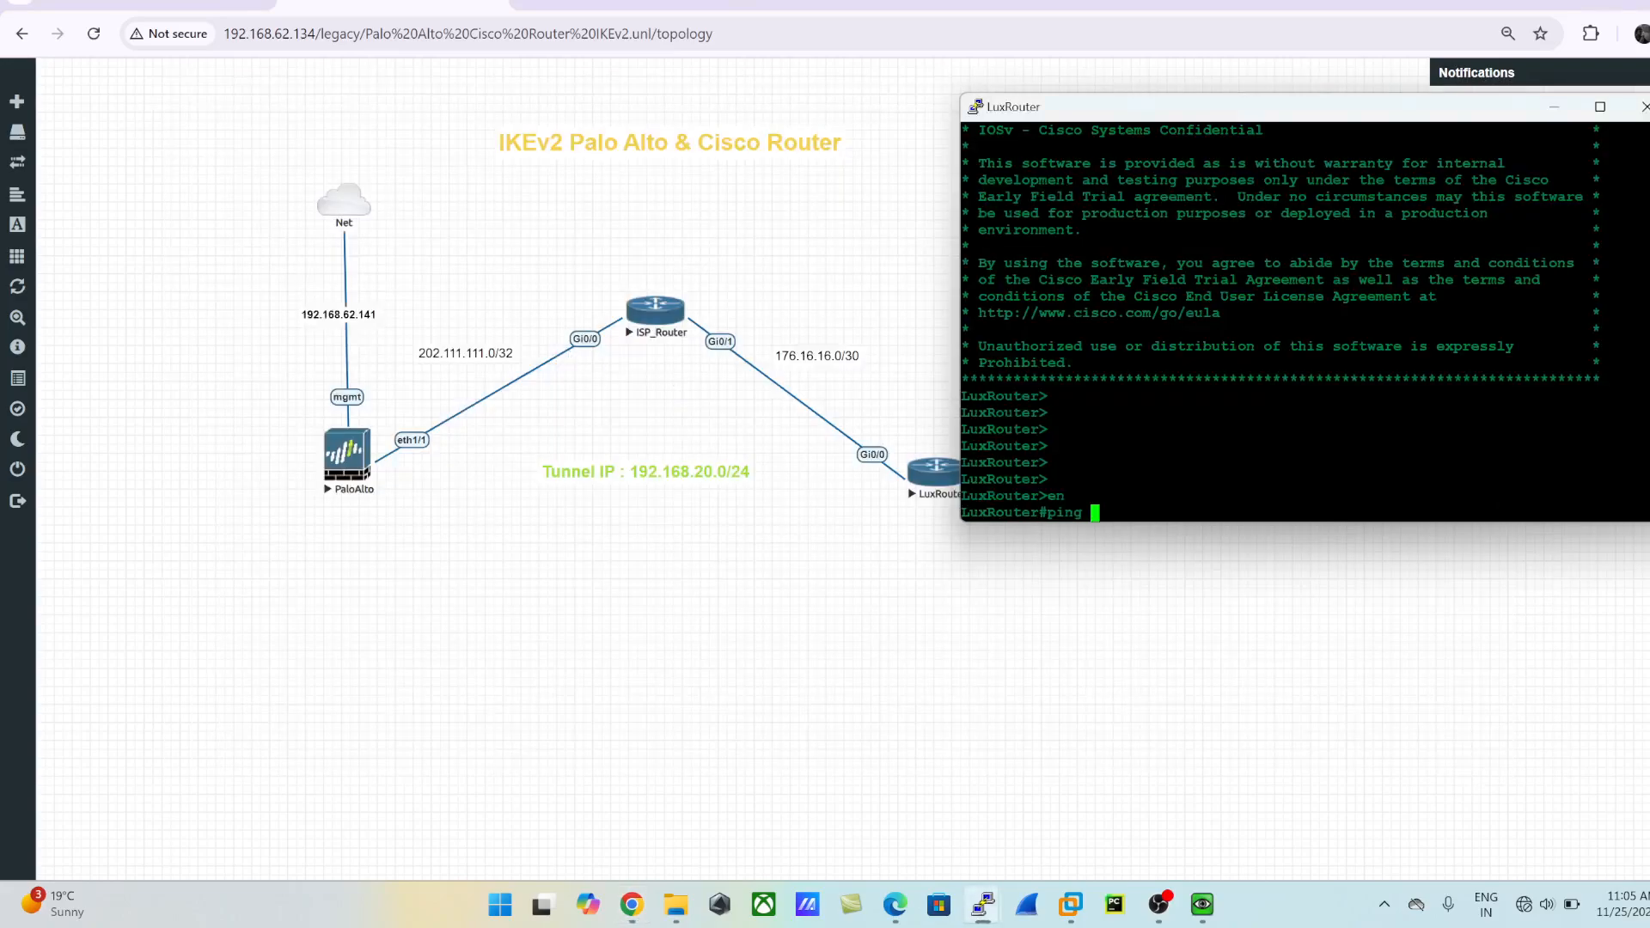
{"action": "type", "text": "202.111.111.2"}
{"action": "key", "text": "Return"}
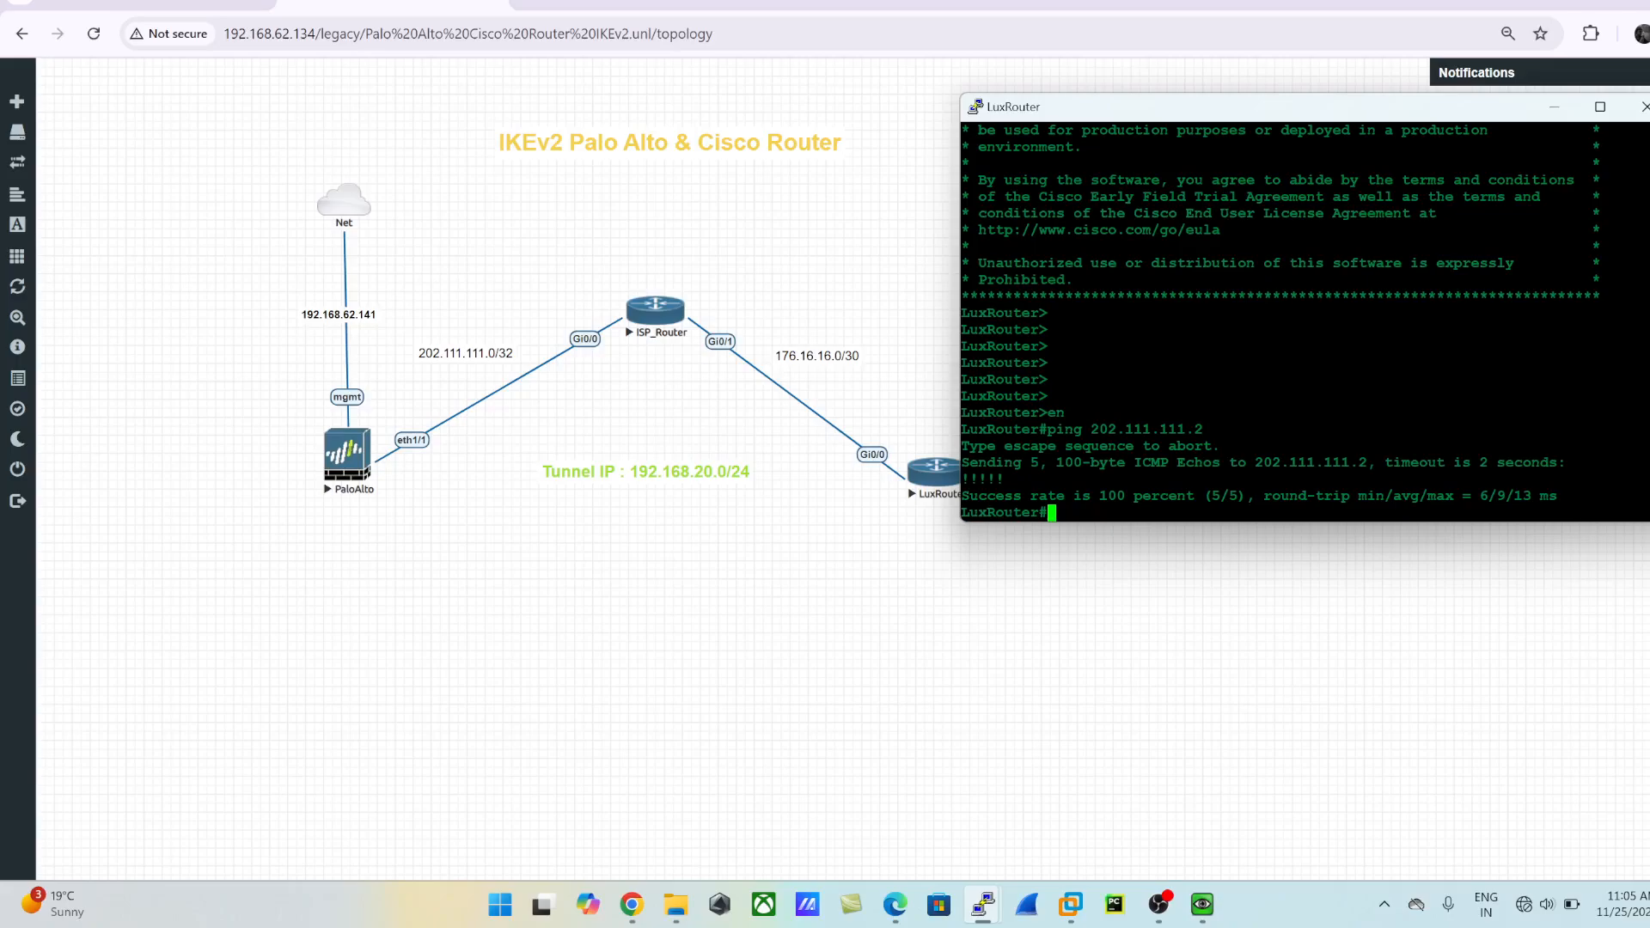
{"action": "left_click_drag", "start_coordinate": [1210, 430], "coordinate": [962, 429]}
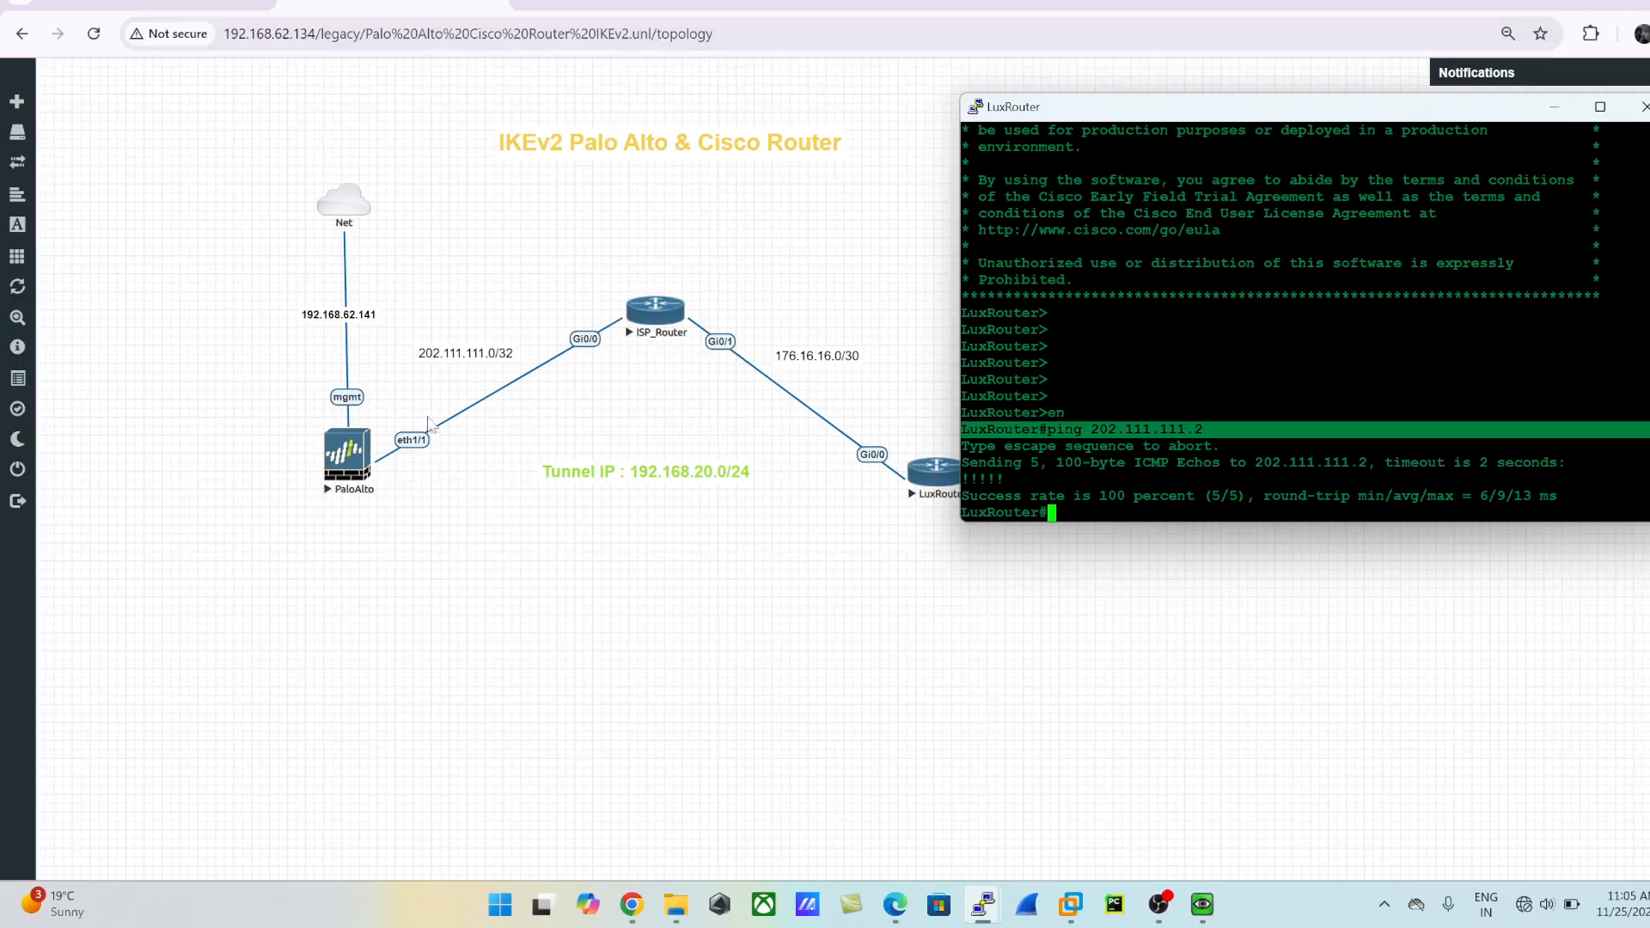
- Start a new PuTTY SSH session to the firewall's management address 192.168.62.141 on port 22
{"action": "left_click", "coordinate": [372, 653]}
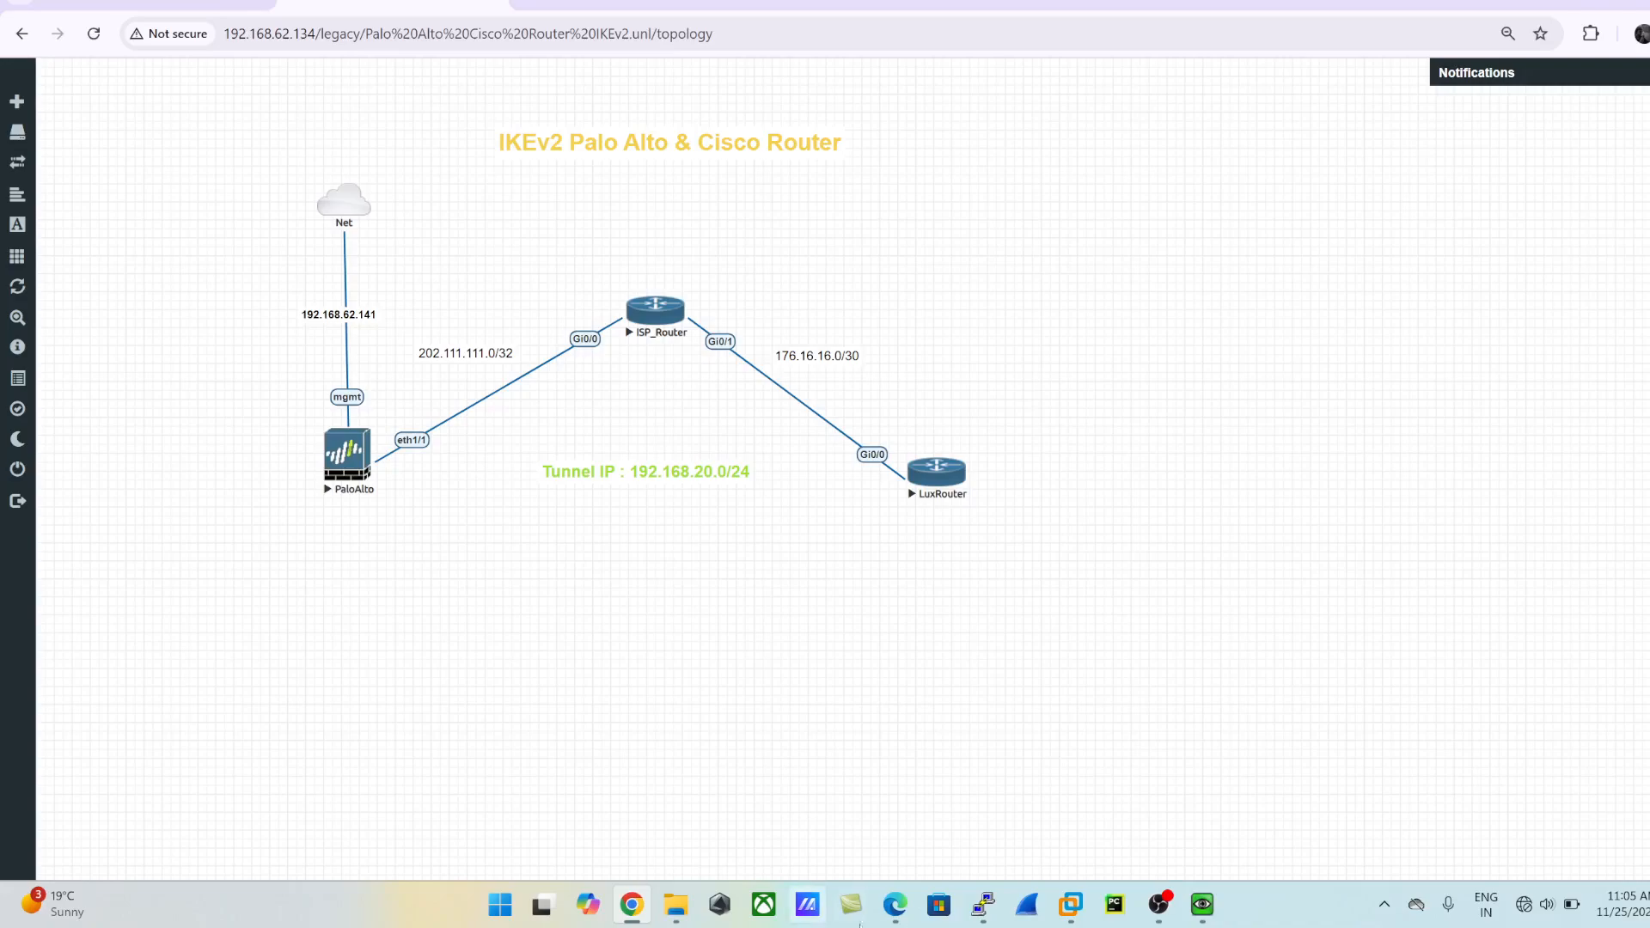
{"action": "right_click", "coordinate": [983, 905]}
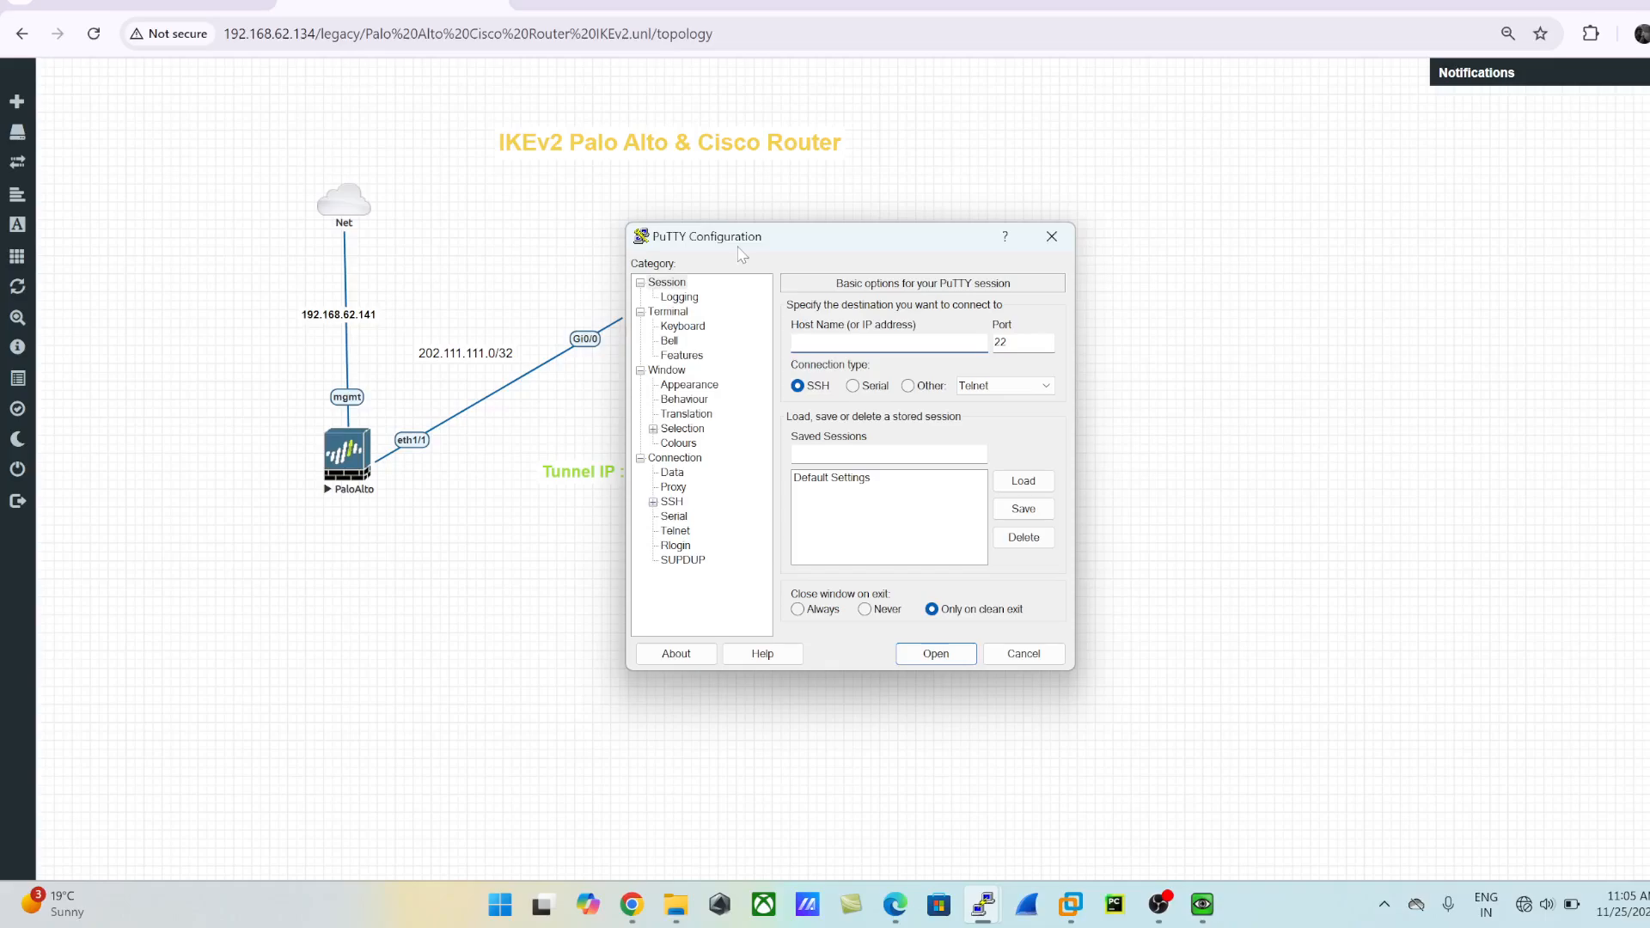
{"action": "right_click", "coordinate": [739, 248]}
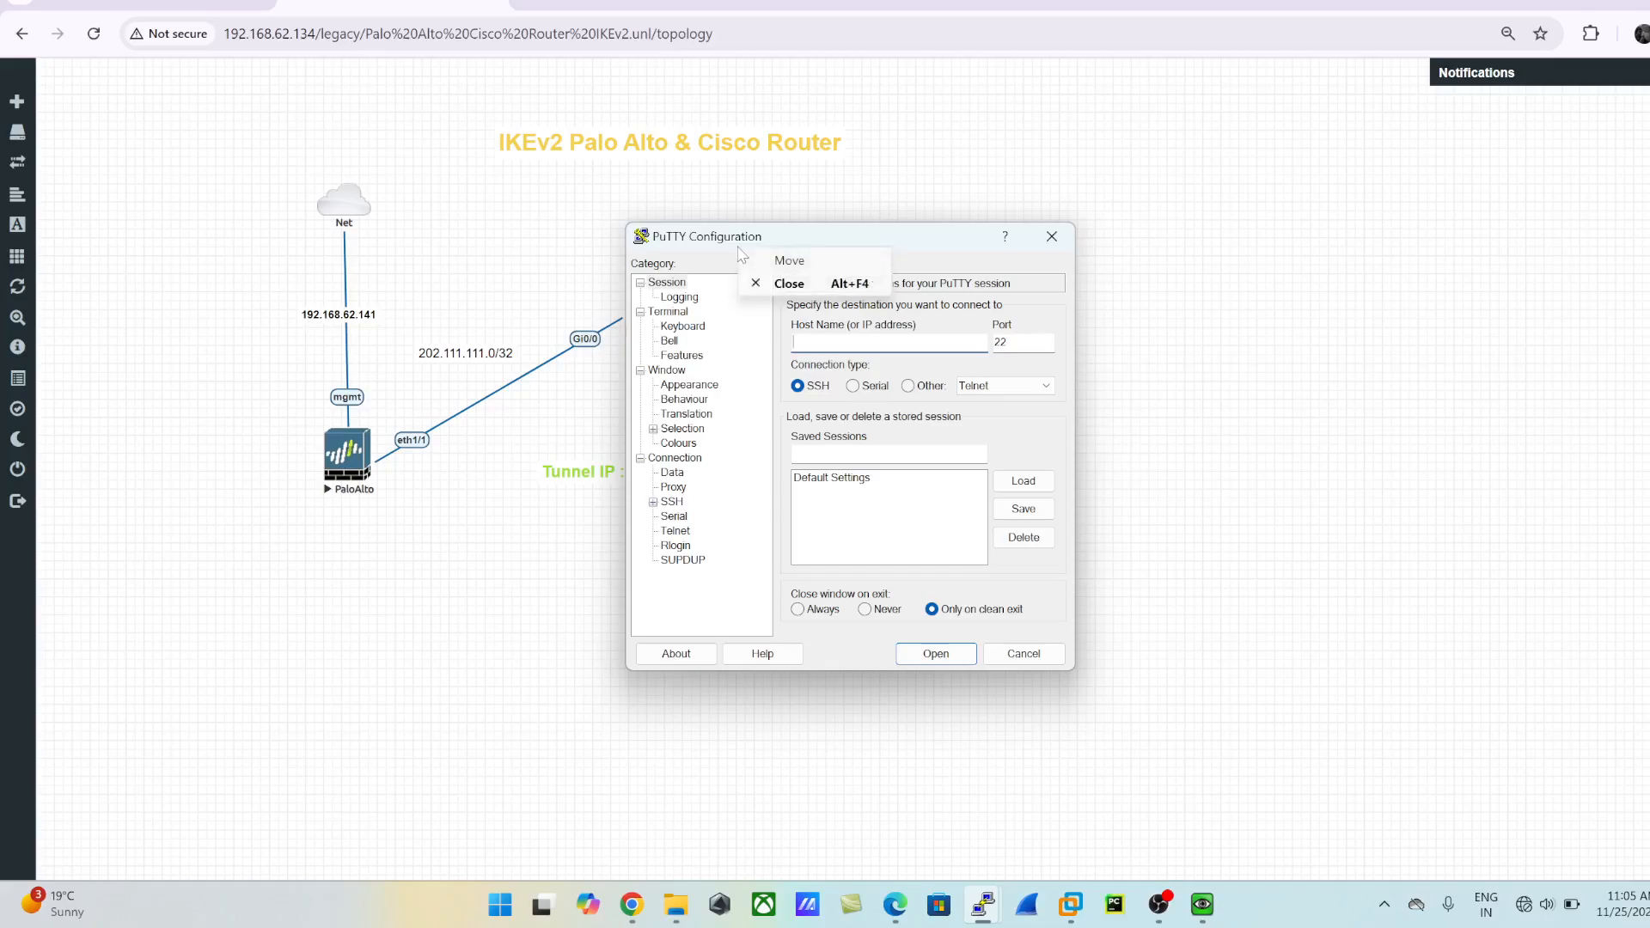
{"action": "left_click", "coordinate": [837, 348]}
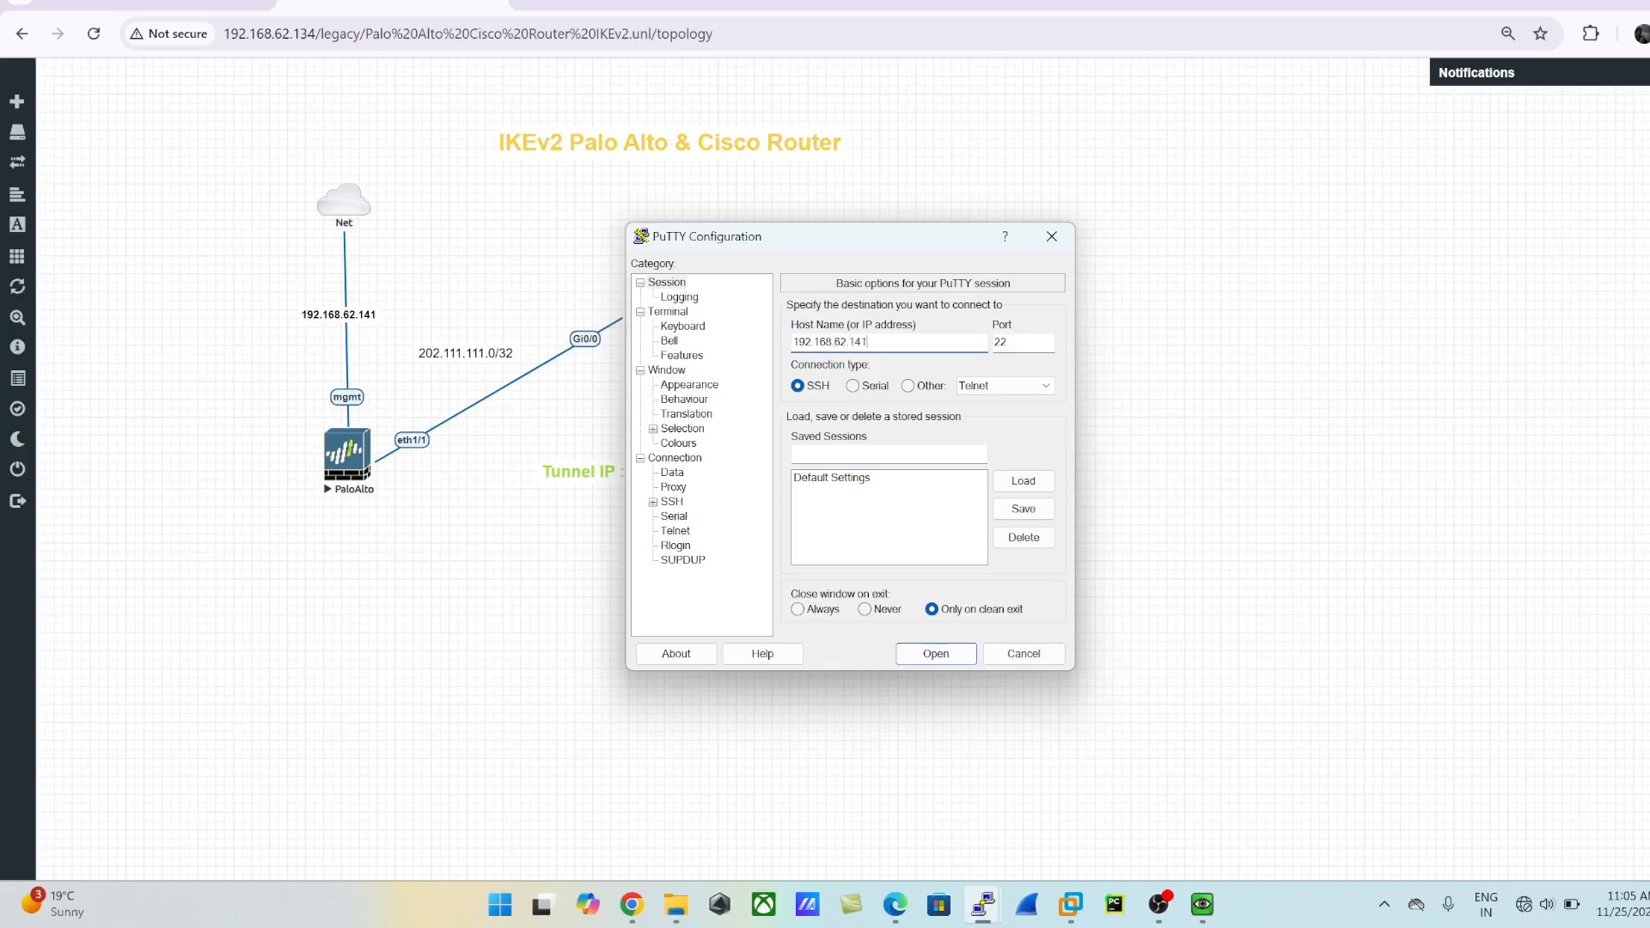
{"action": "key", "text": "Return"}
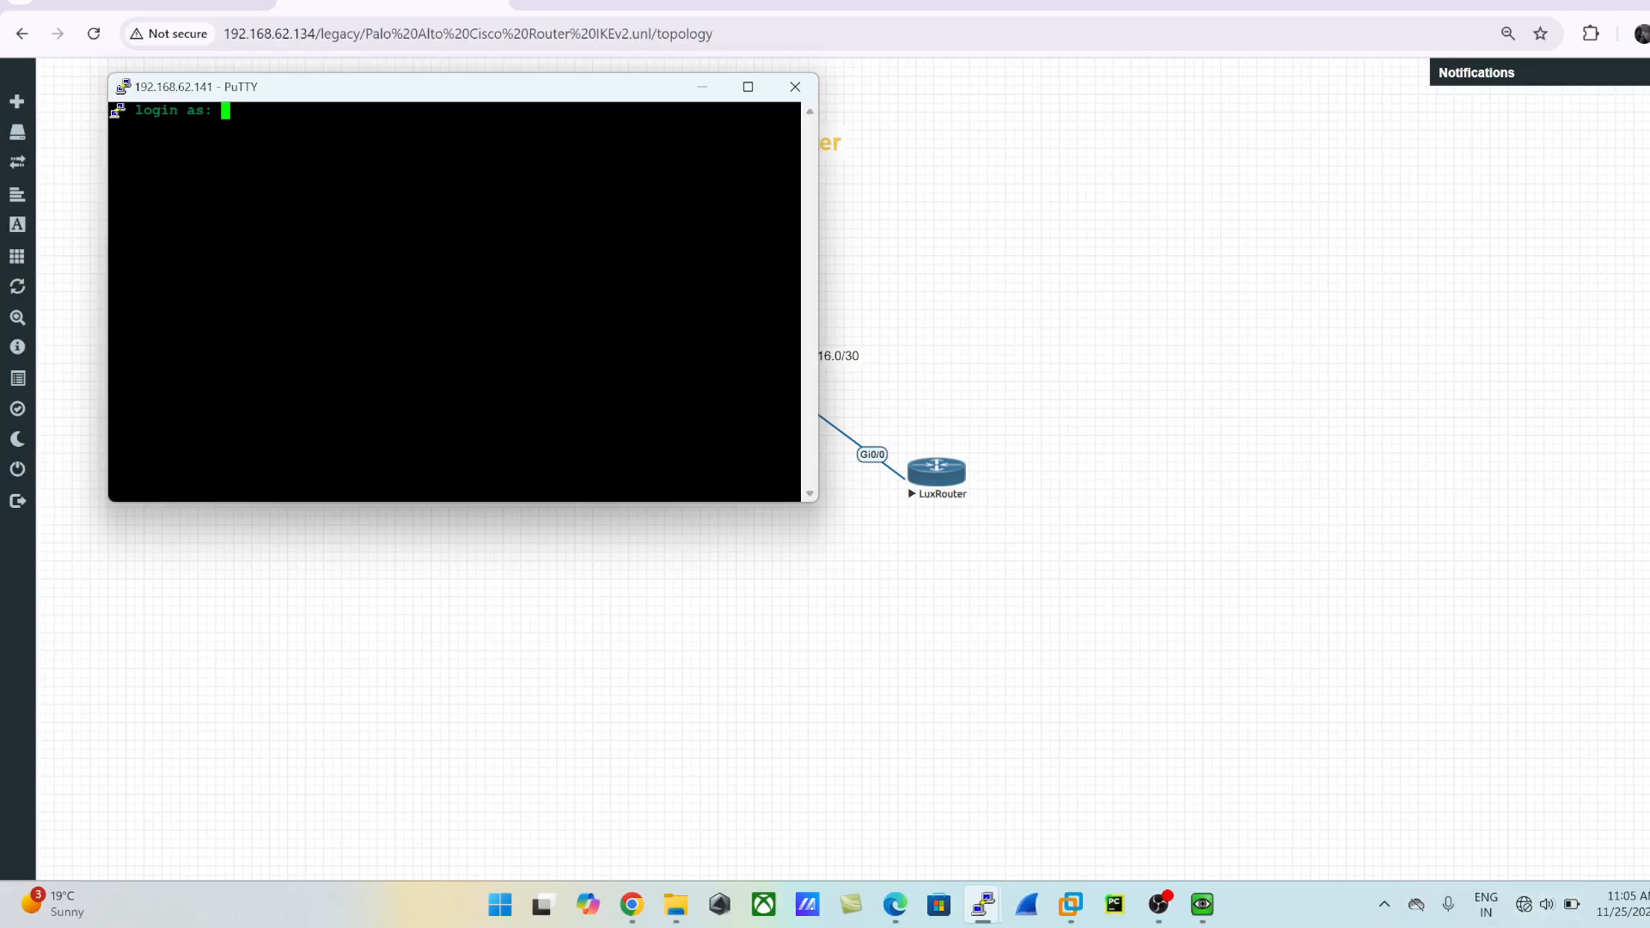
- Log in to the firewall's command line as admin with the account password and move the console clear of the topology
{"action": "type", "text": "admin"}
{"action": "key", "text": "Return"}
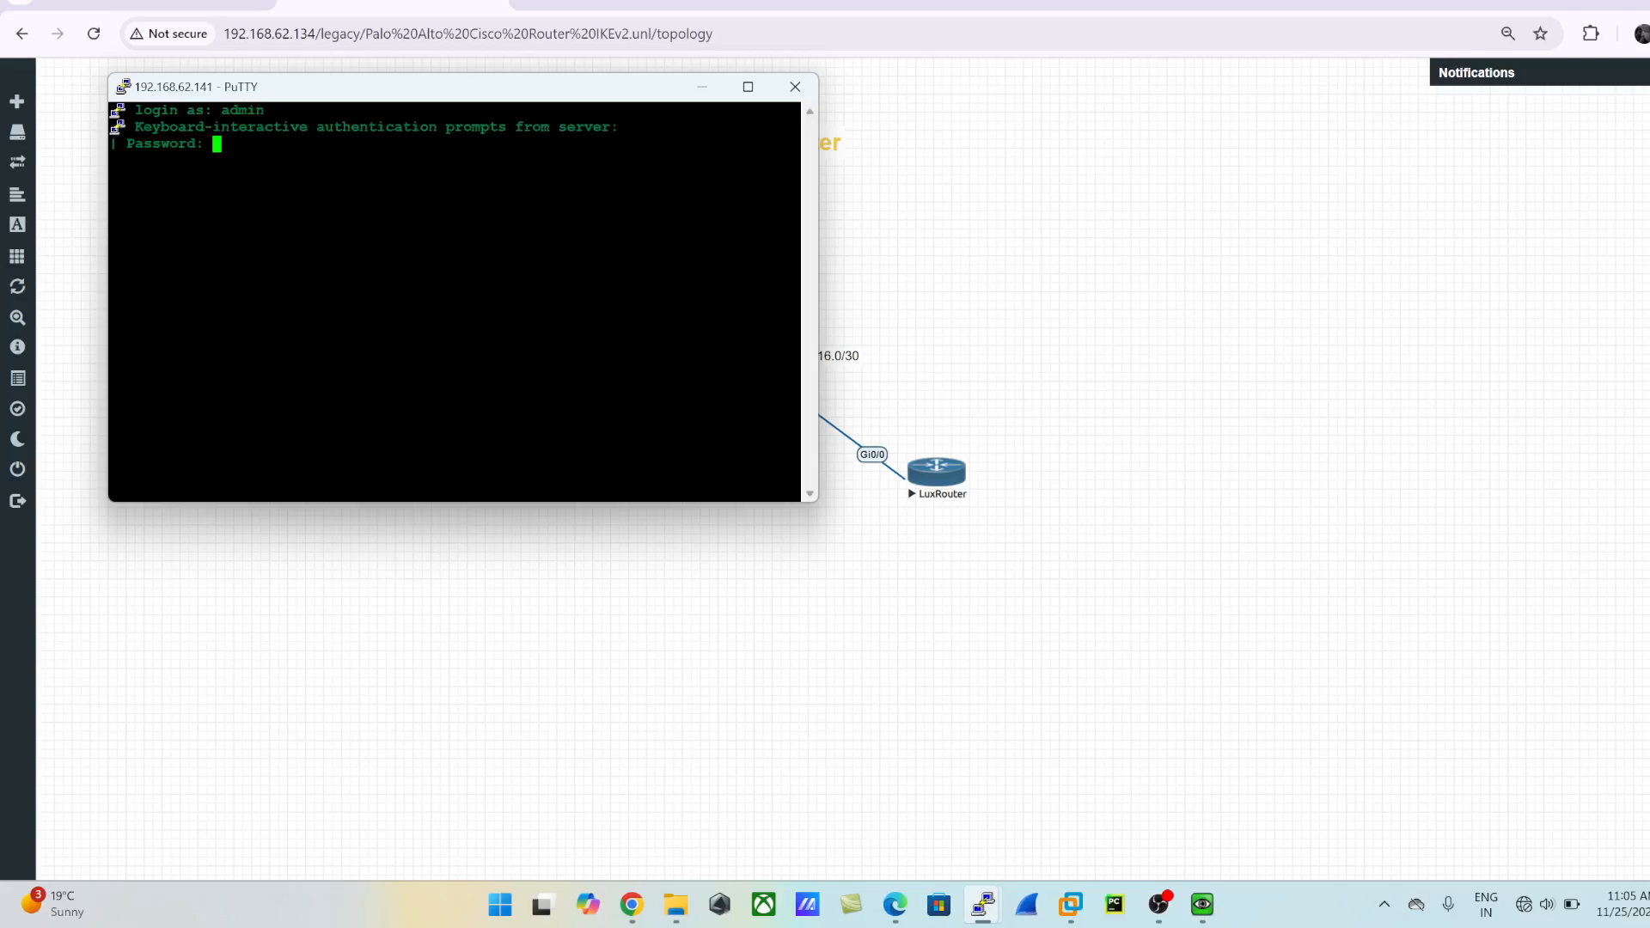
{"action": "key", "text": "Return"}
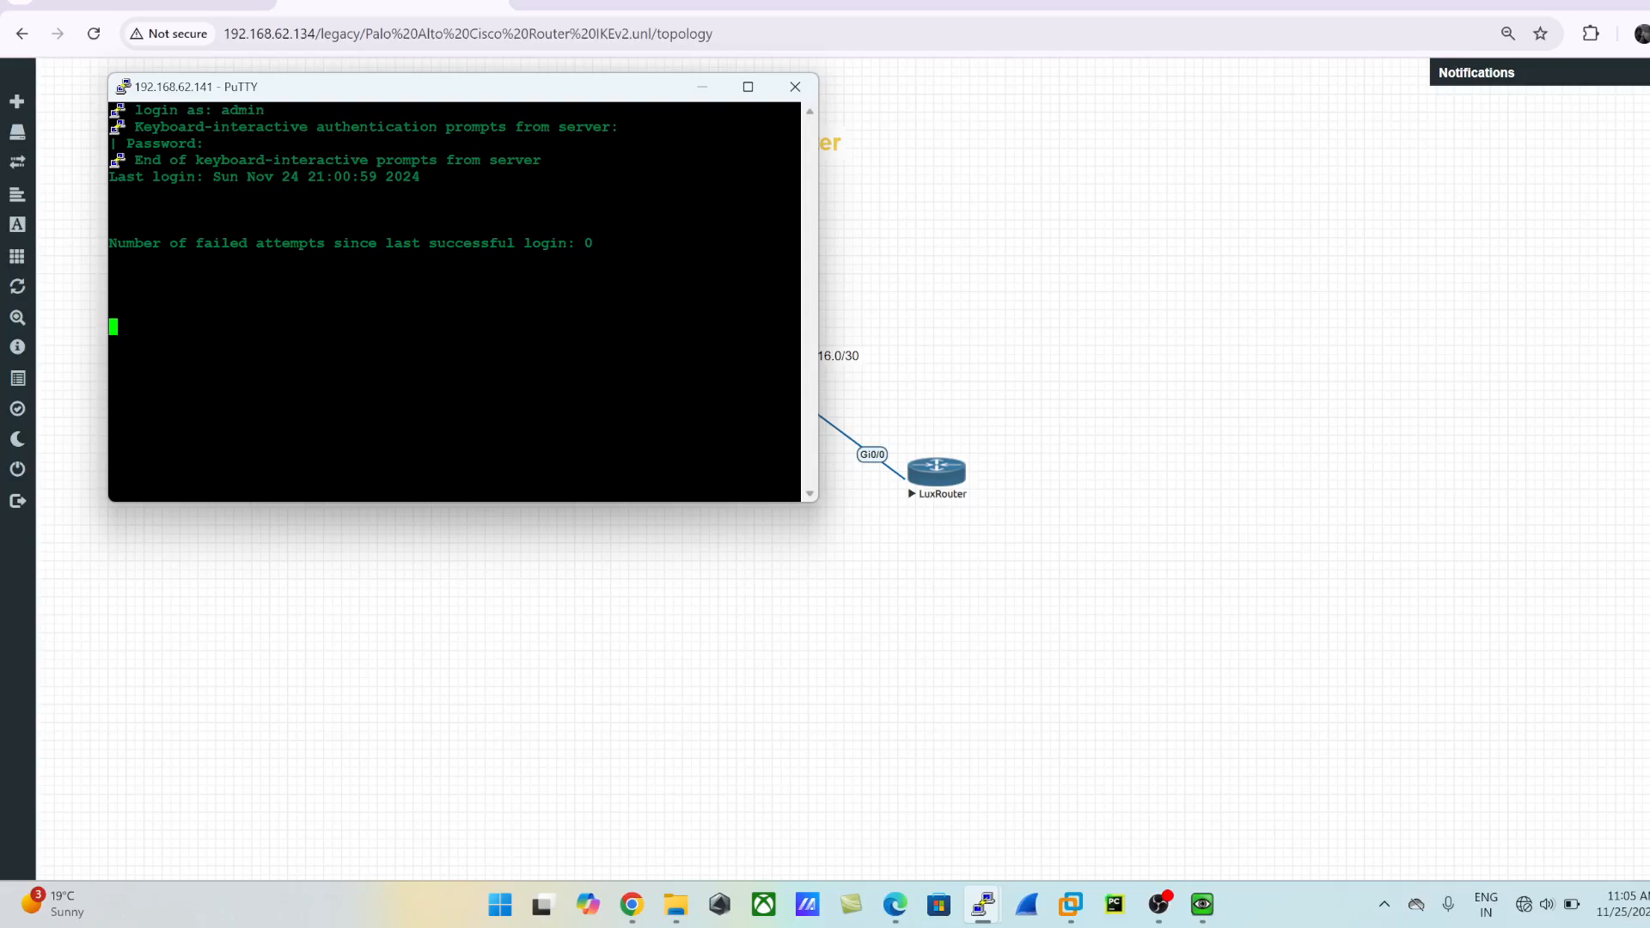
{"action": "left_click_drag", "start_coordinate": [302, 96], "coordinate": [1128, 48]}
{"action": "key", "text": "Return"}
{"action": "key", "text": "Return"}
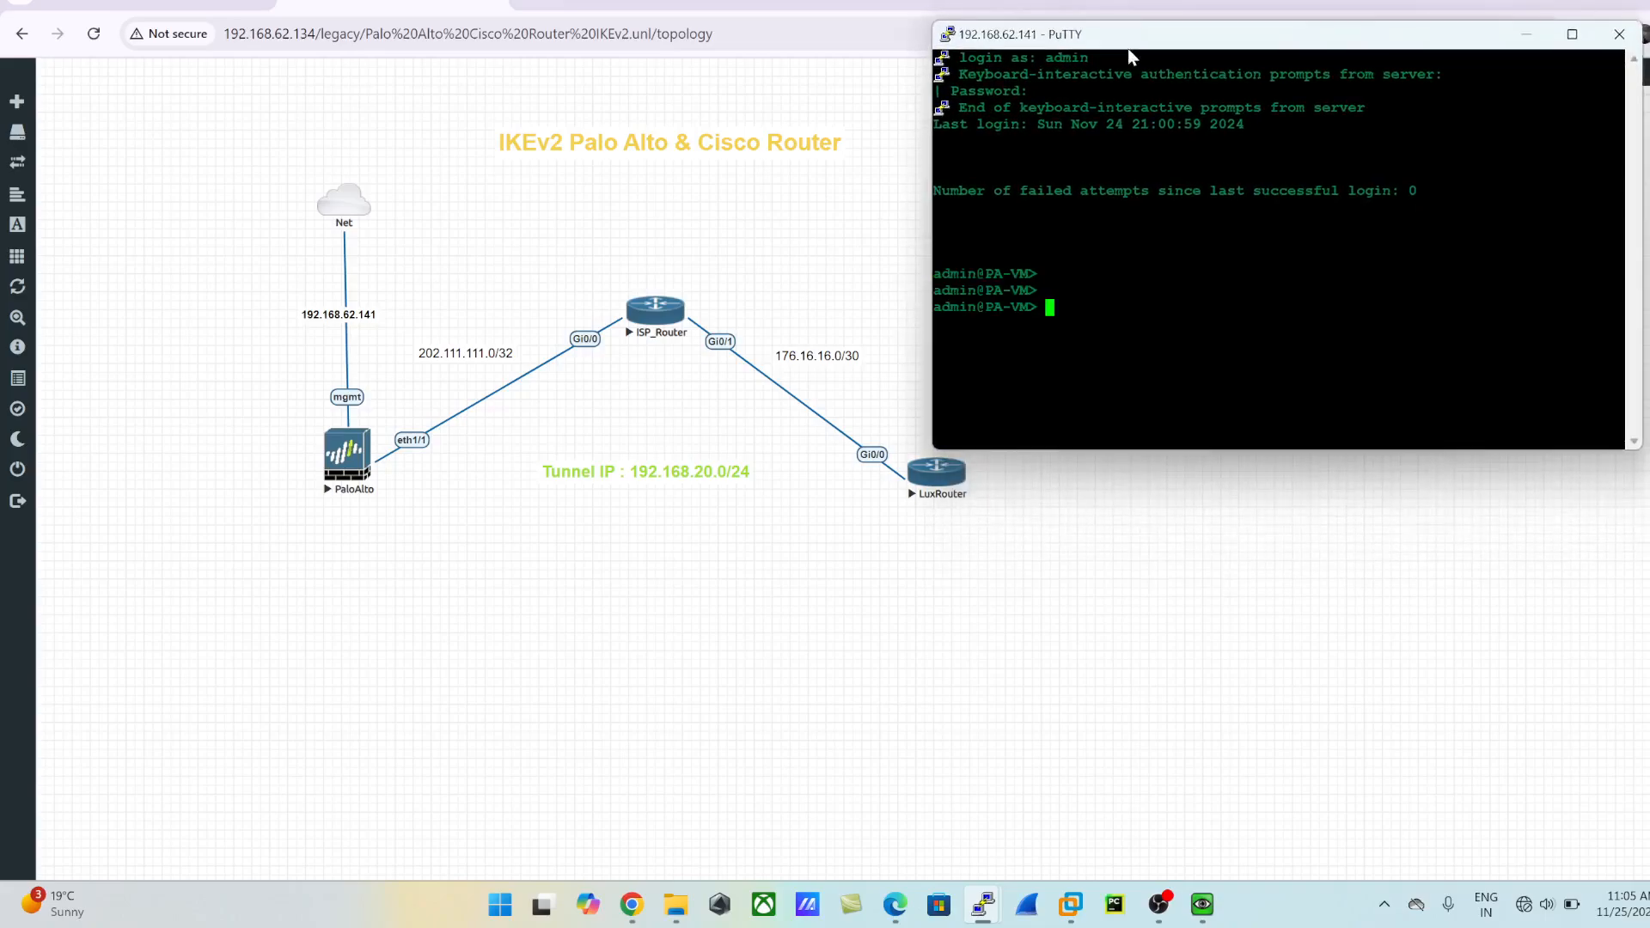
- Ping host 176.16.16.2 from the firewall's command line without a source address, and stop the ping
{"action": "type", "text": "ping host 176.16.16.2"}
{"action": "key", "text": "Return"}
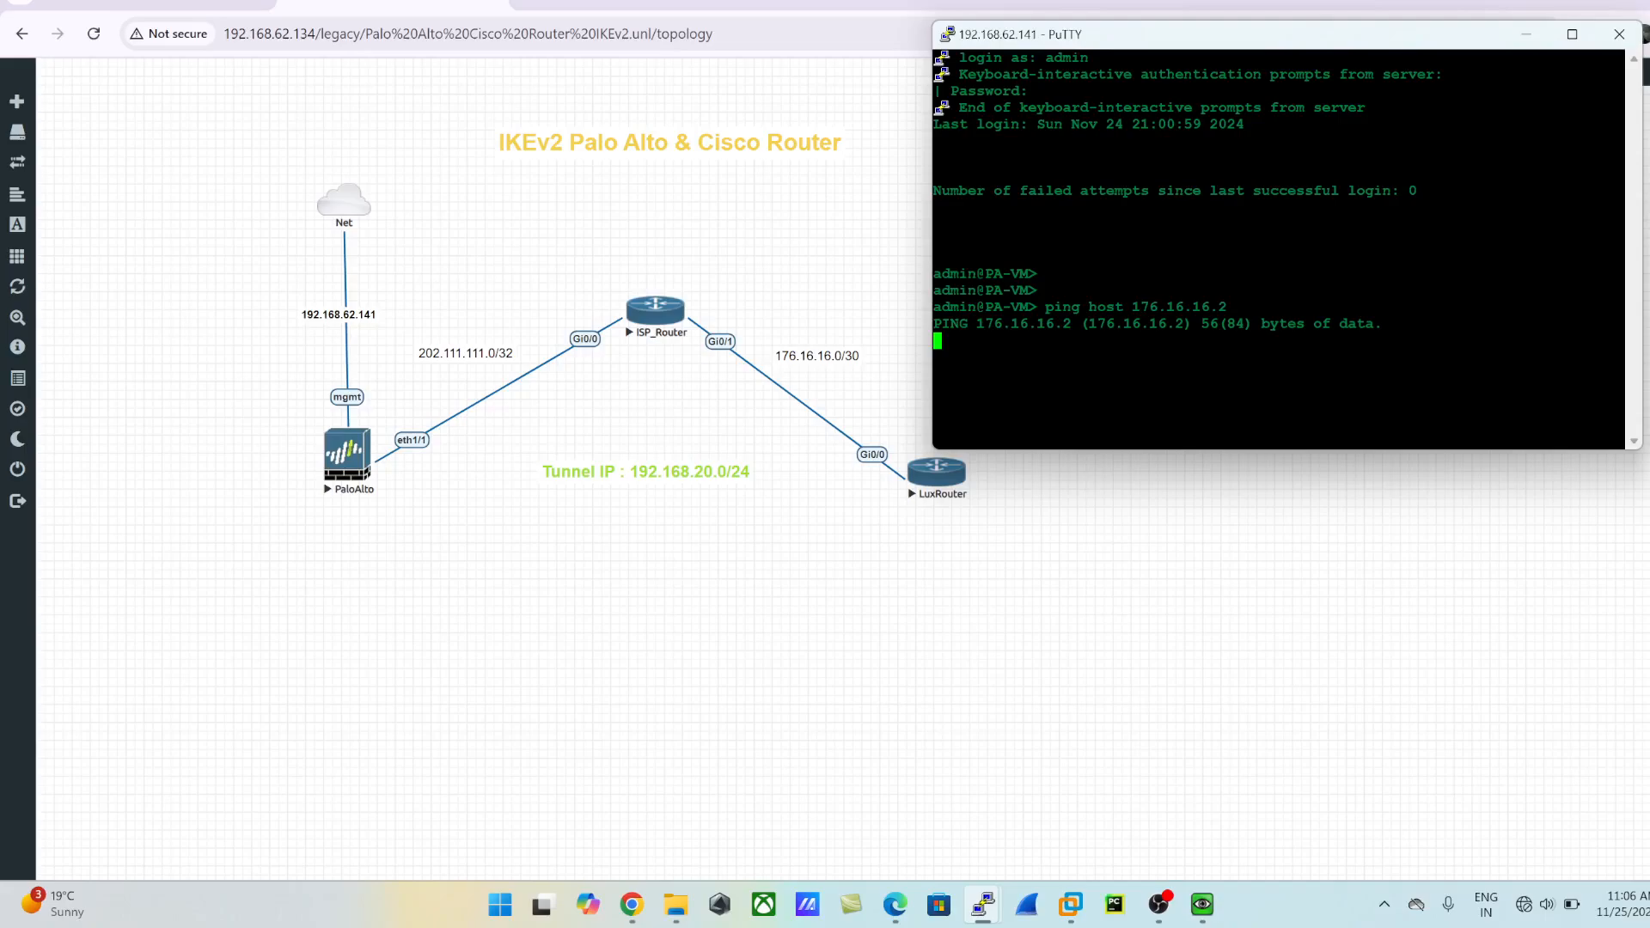
{"action": "key", "text": "ctrl+c"}
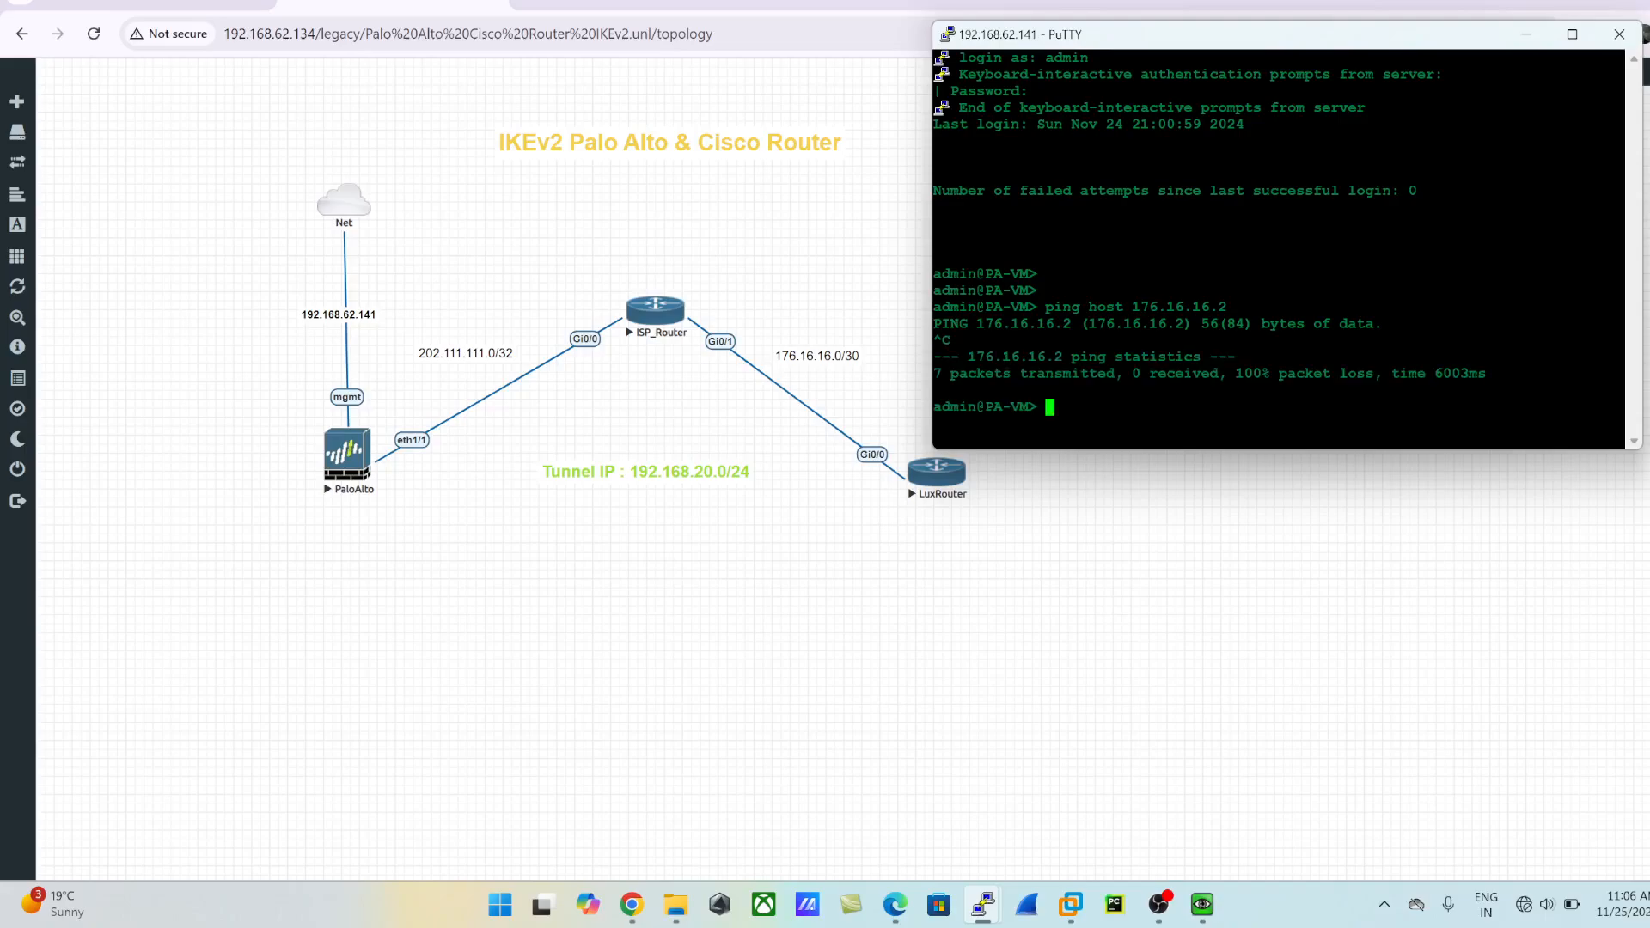
- Ping host 176.16.16.2 from the firewall using 202.111.111.2 as the source address
{"action": "type", "text": "ping source 202.111.111.2 host "}
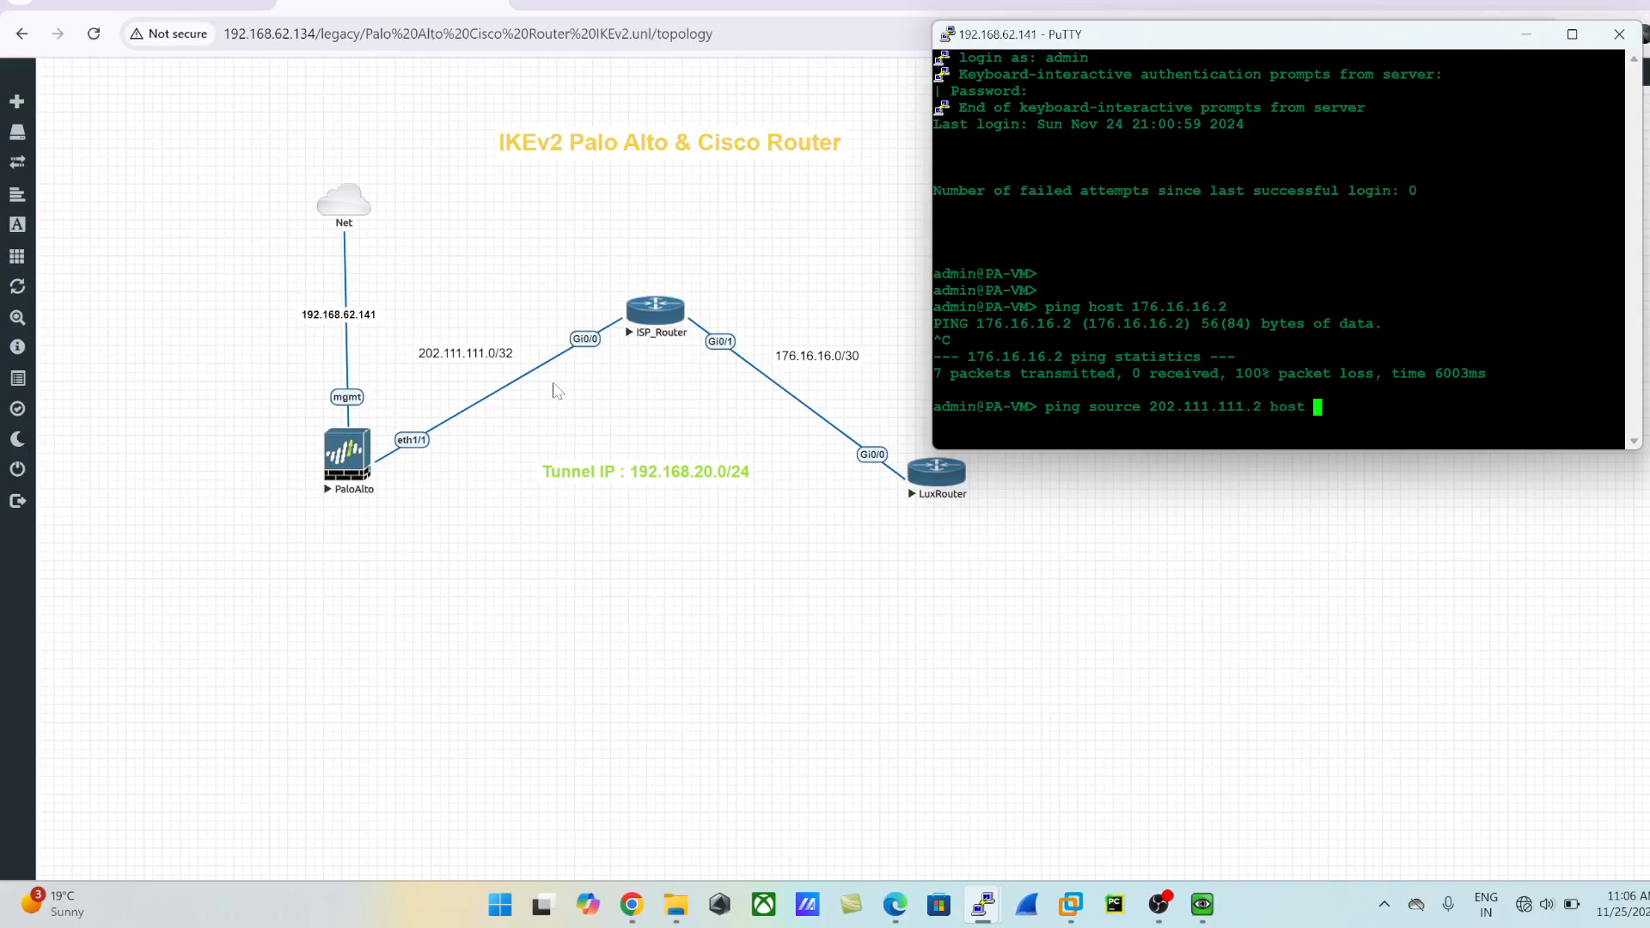
{"action": "type", "text": "176."}
{"action": "type", "text": "16.16."}
{"action": "type", "text": "2"}
{"action": "key", "text": "Return"}
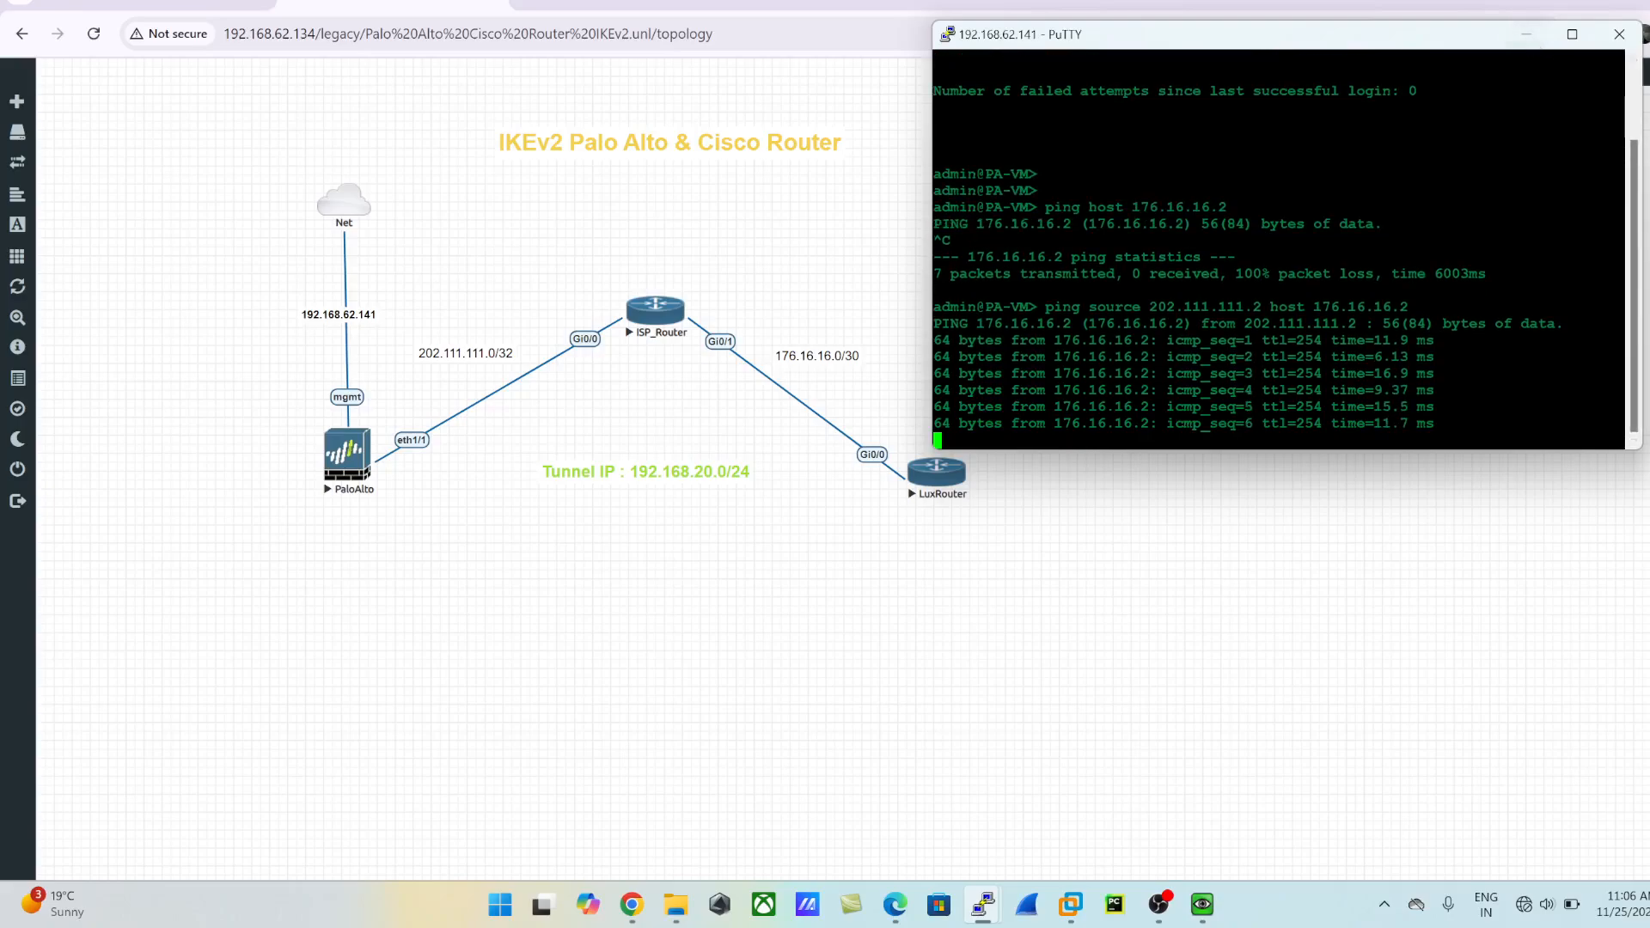
- Stop the running ping on the firewall's command line and clear its console from the topology
{"action": "key", "text": "ctrl+c"}
{"action": "left_click", "coordinate": [1527, 34]}
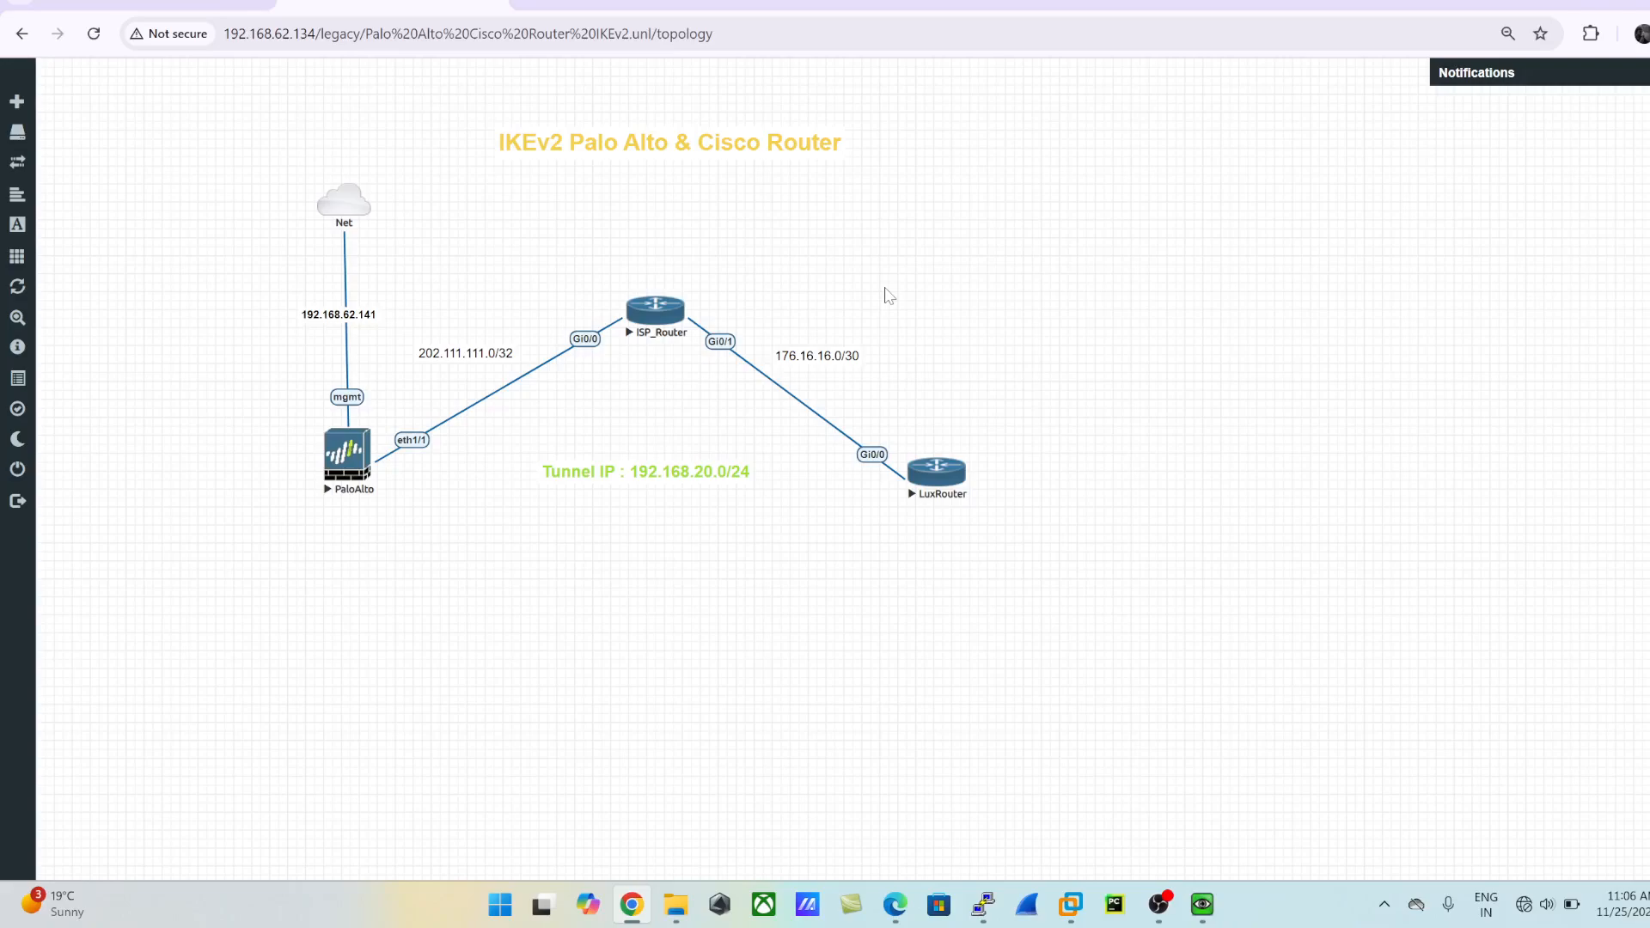
{"action": "key", "text": "alt+Tab"}
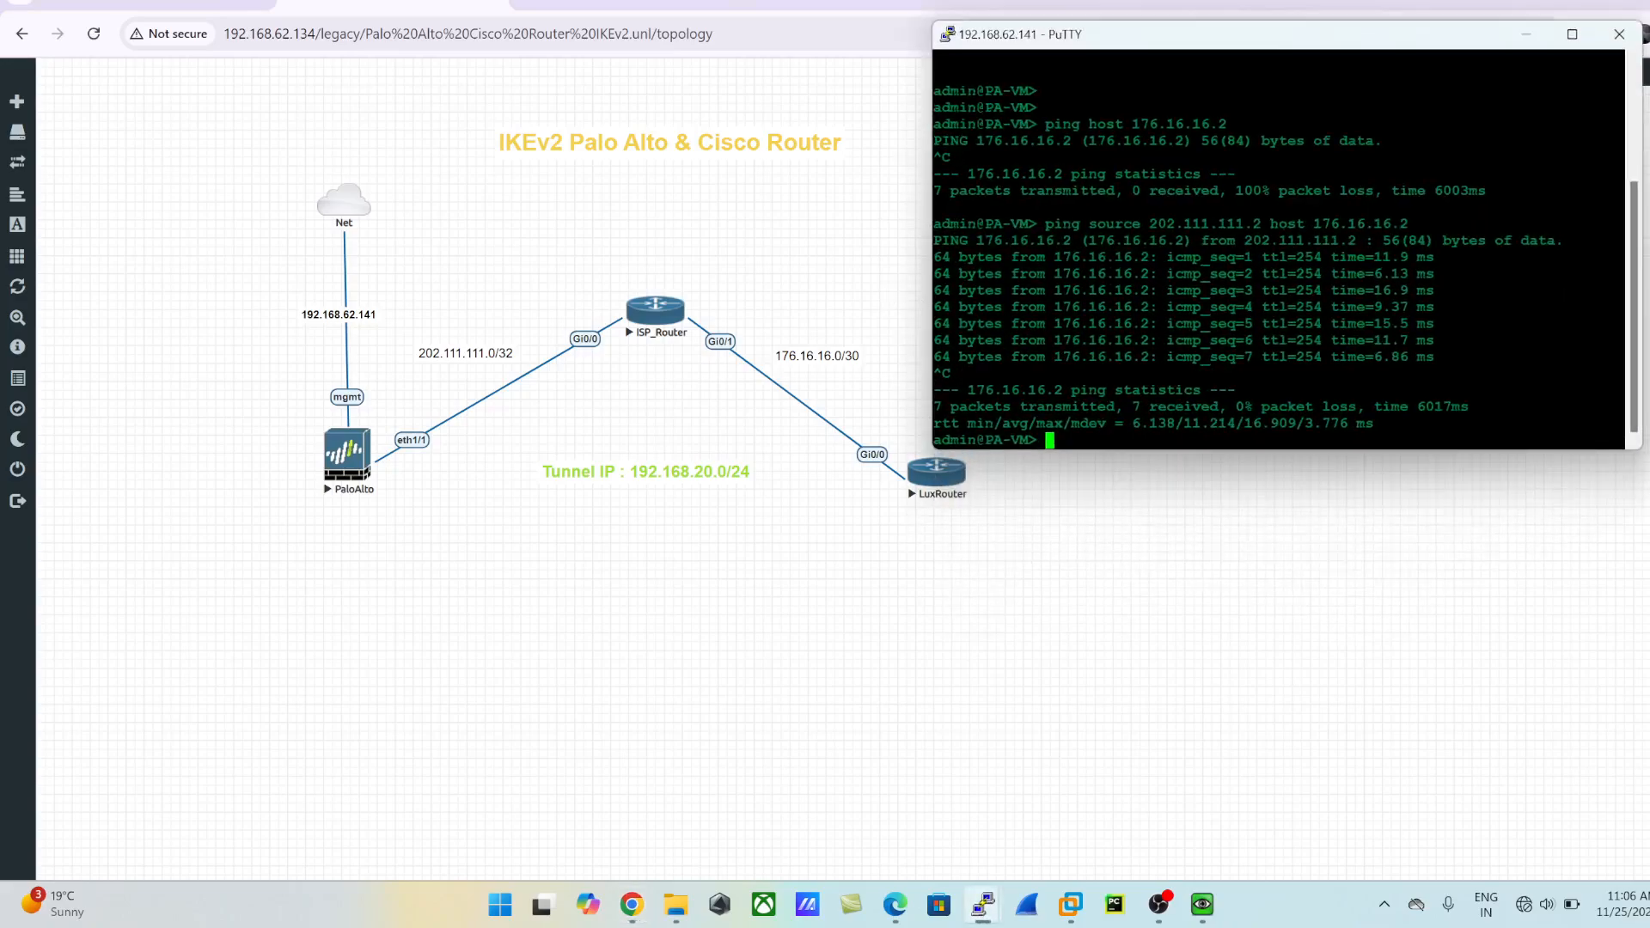
{"action": "key", "text": "alt+Tab"}
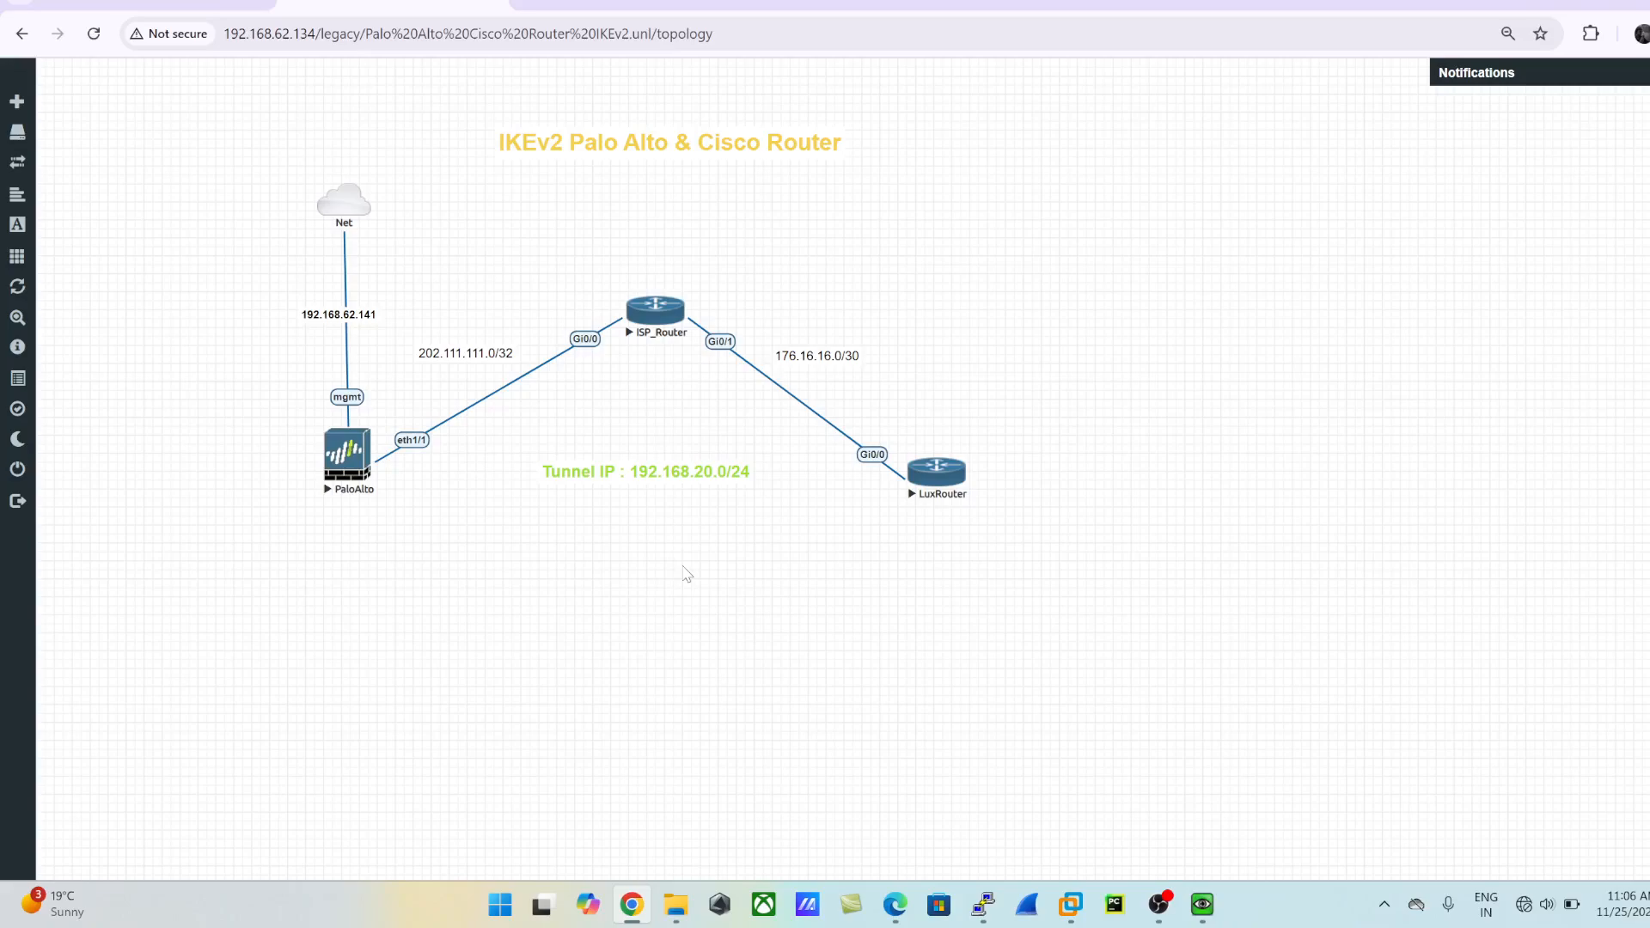
- Bring up the open LuxRouter console at its privileged prompt and add a few blank prompt lines
{"action": "mouse_move", "coordinate": [990, 922]}
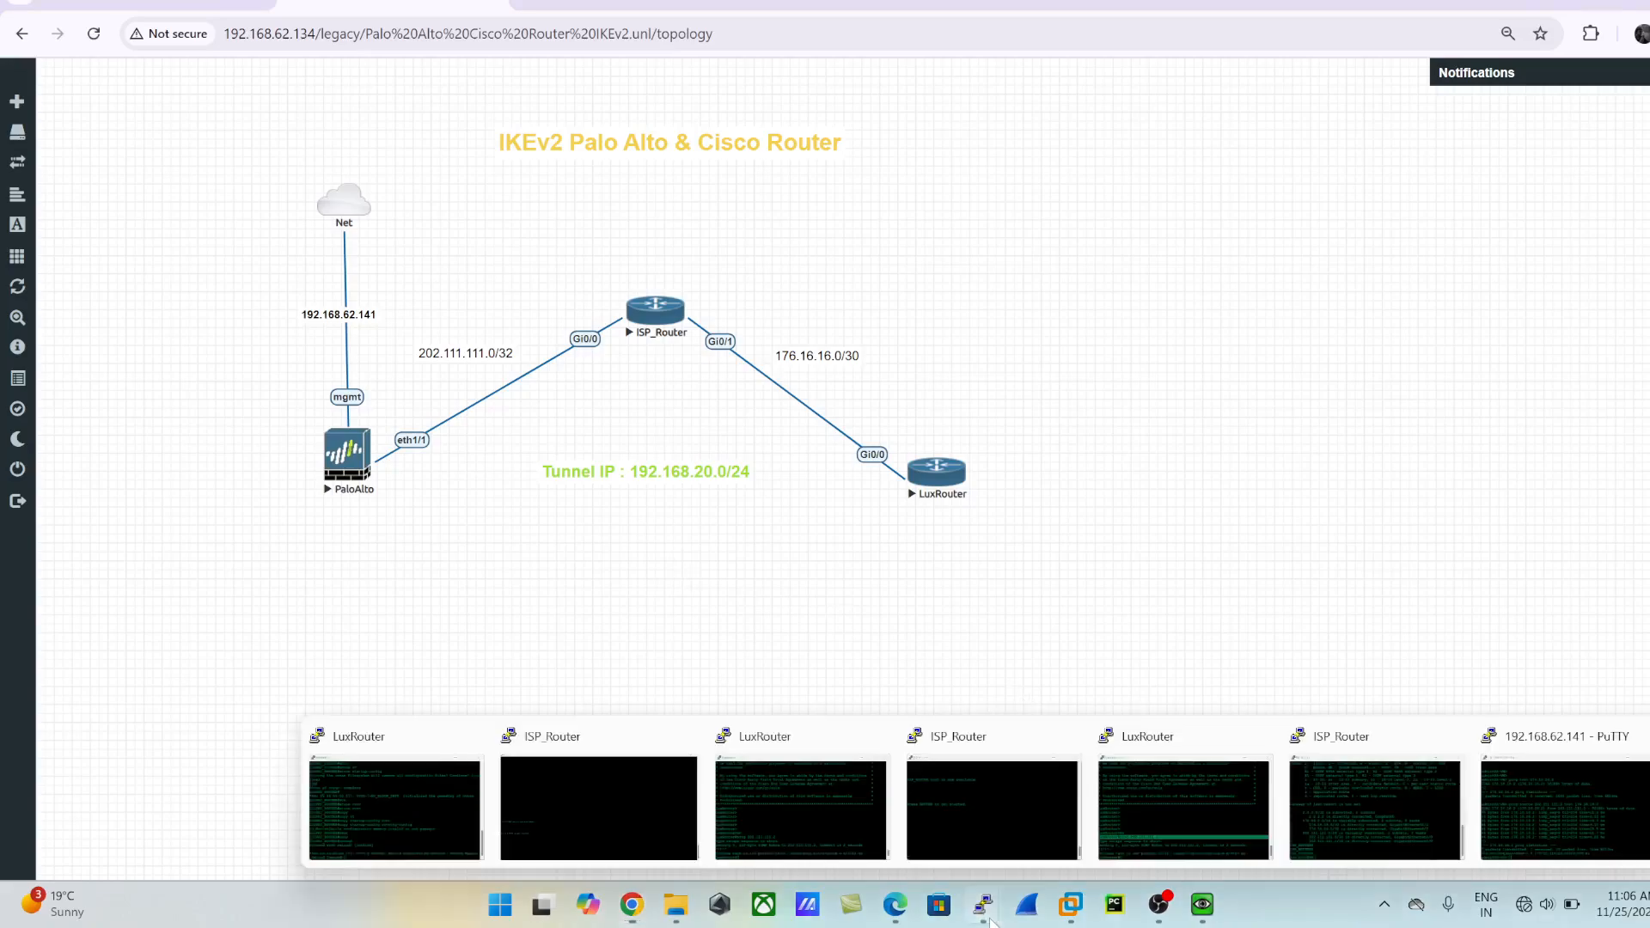
{"action": "left_click", "coordinate": [1242, 795]}
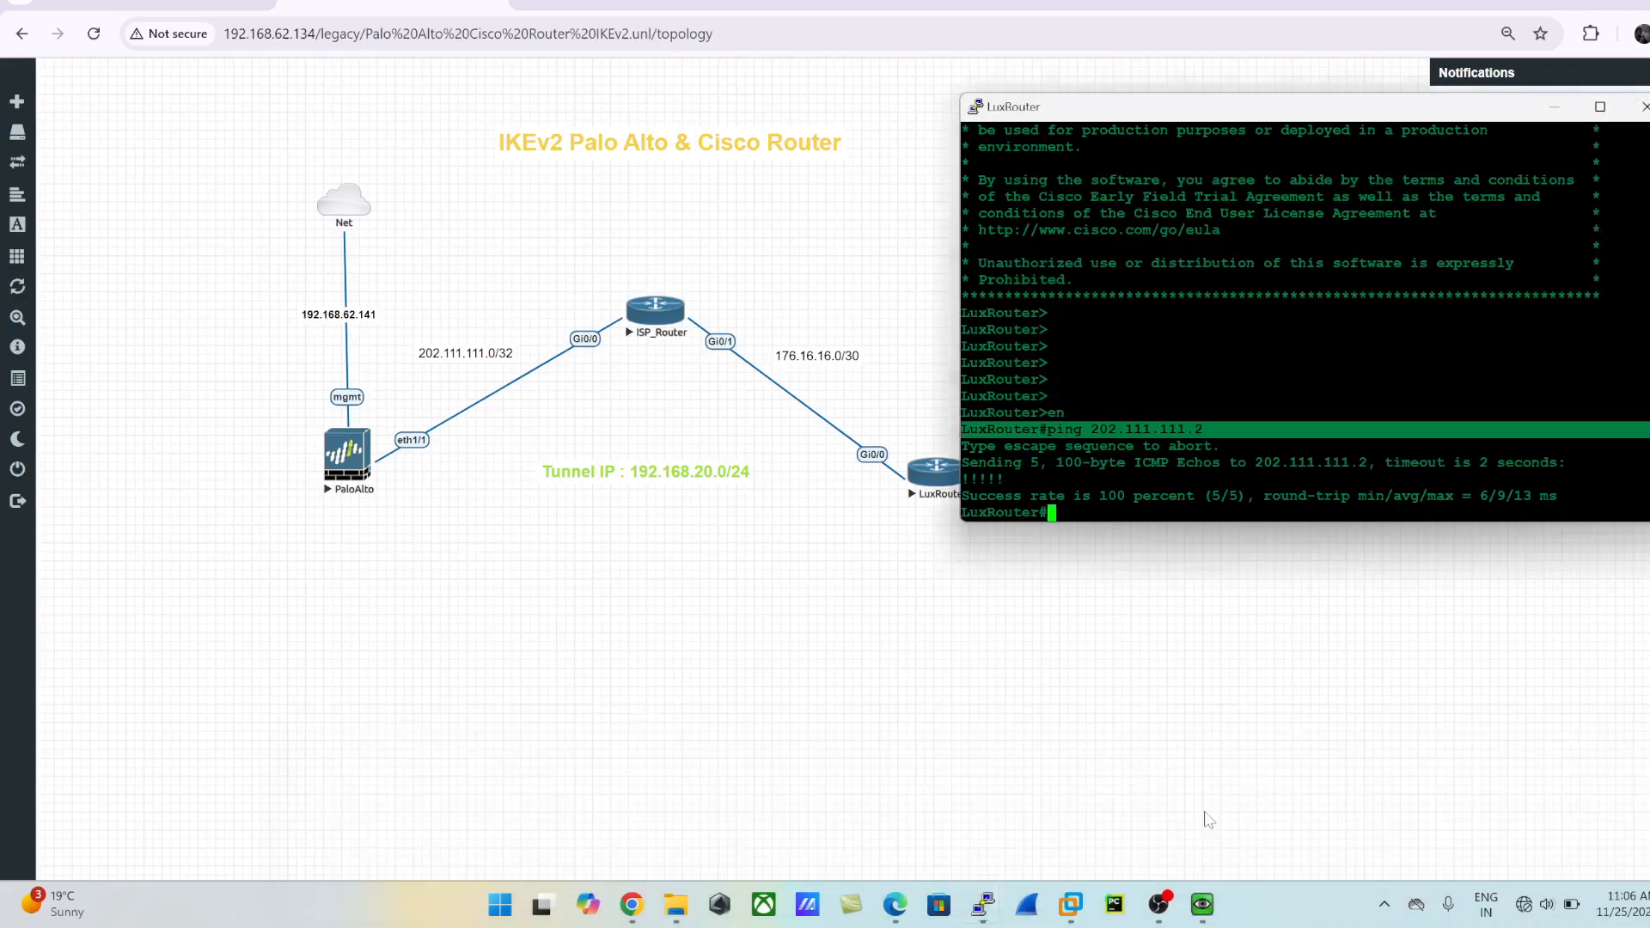
{"action": "key", "text": "Return"}
{"action": "key", "text": "Return"}
{"action": "key", "text": "Return"}
{"action": "key", "text": "Return"}
{"action": "key", "text": "Return"}
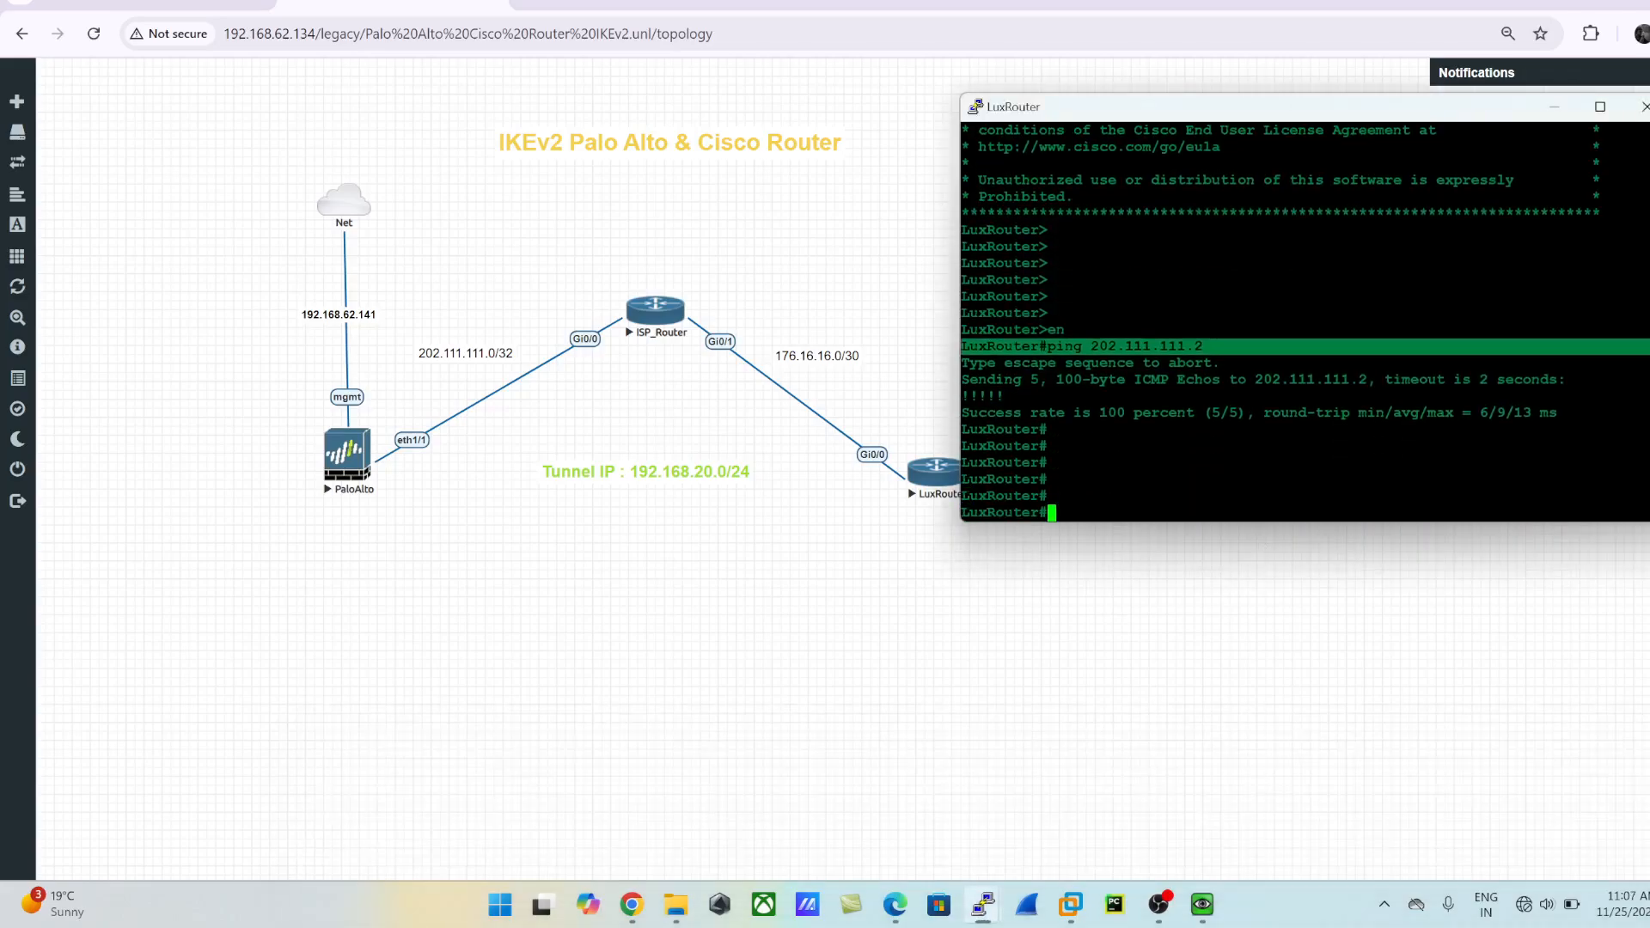
{"action": "type", "text": "config t"}
{"action": "key", "text": "Return"}
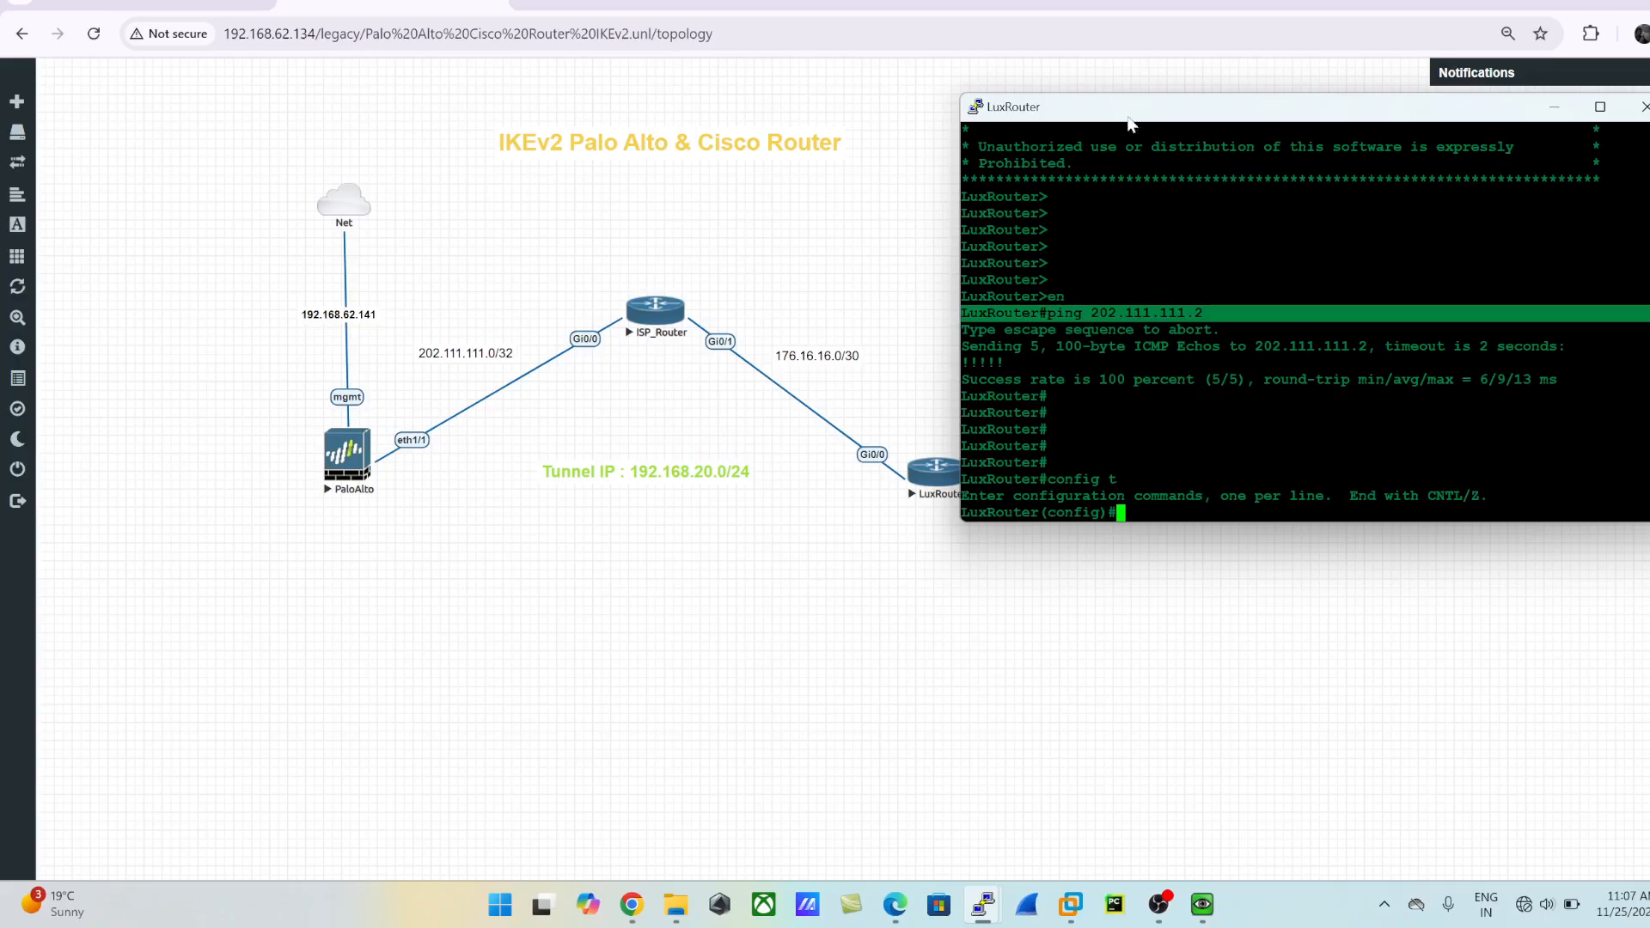
{"action": "left_click_drag", "start_coordinate": [1125, 119], "coordinate": [1143, 81]}
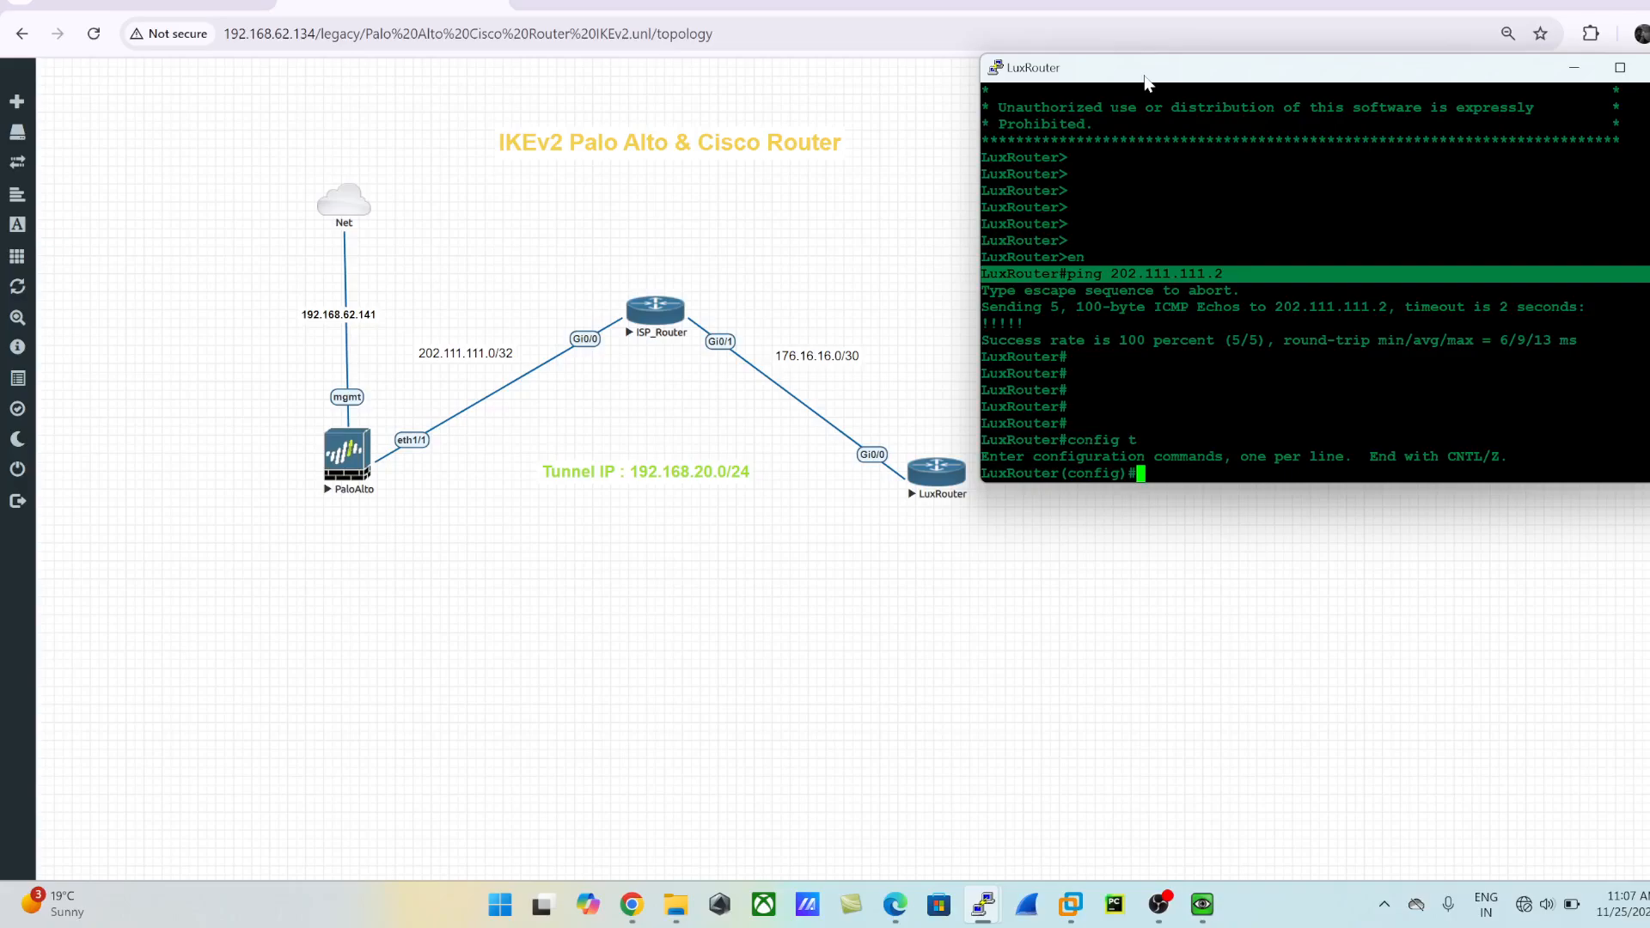
{"action": "type", "text": "exit"}
{"action": "key", "text": "Return"}
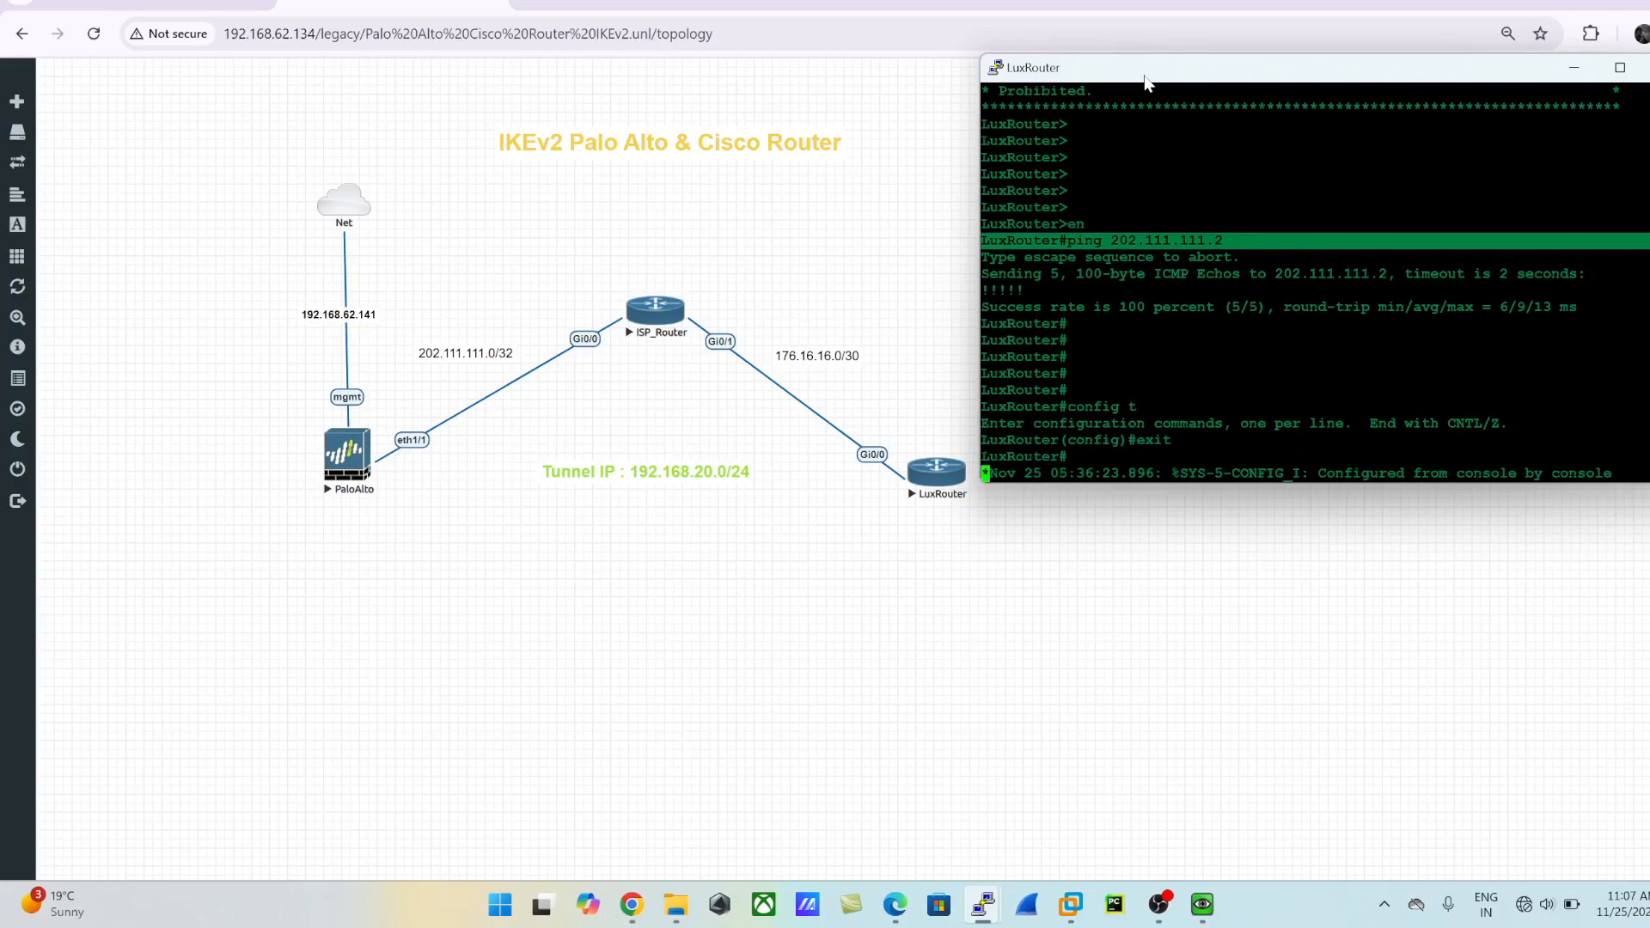
{"action": "key", "text": "Return"}
{"action": "key", "text": "Return"}
{"action": "key", "text": "Return"}
{"action": "key", "text": "Return"}
{"action": "type", "text": "show "}
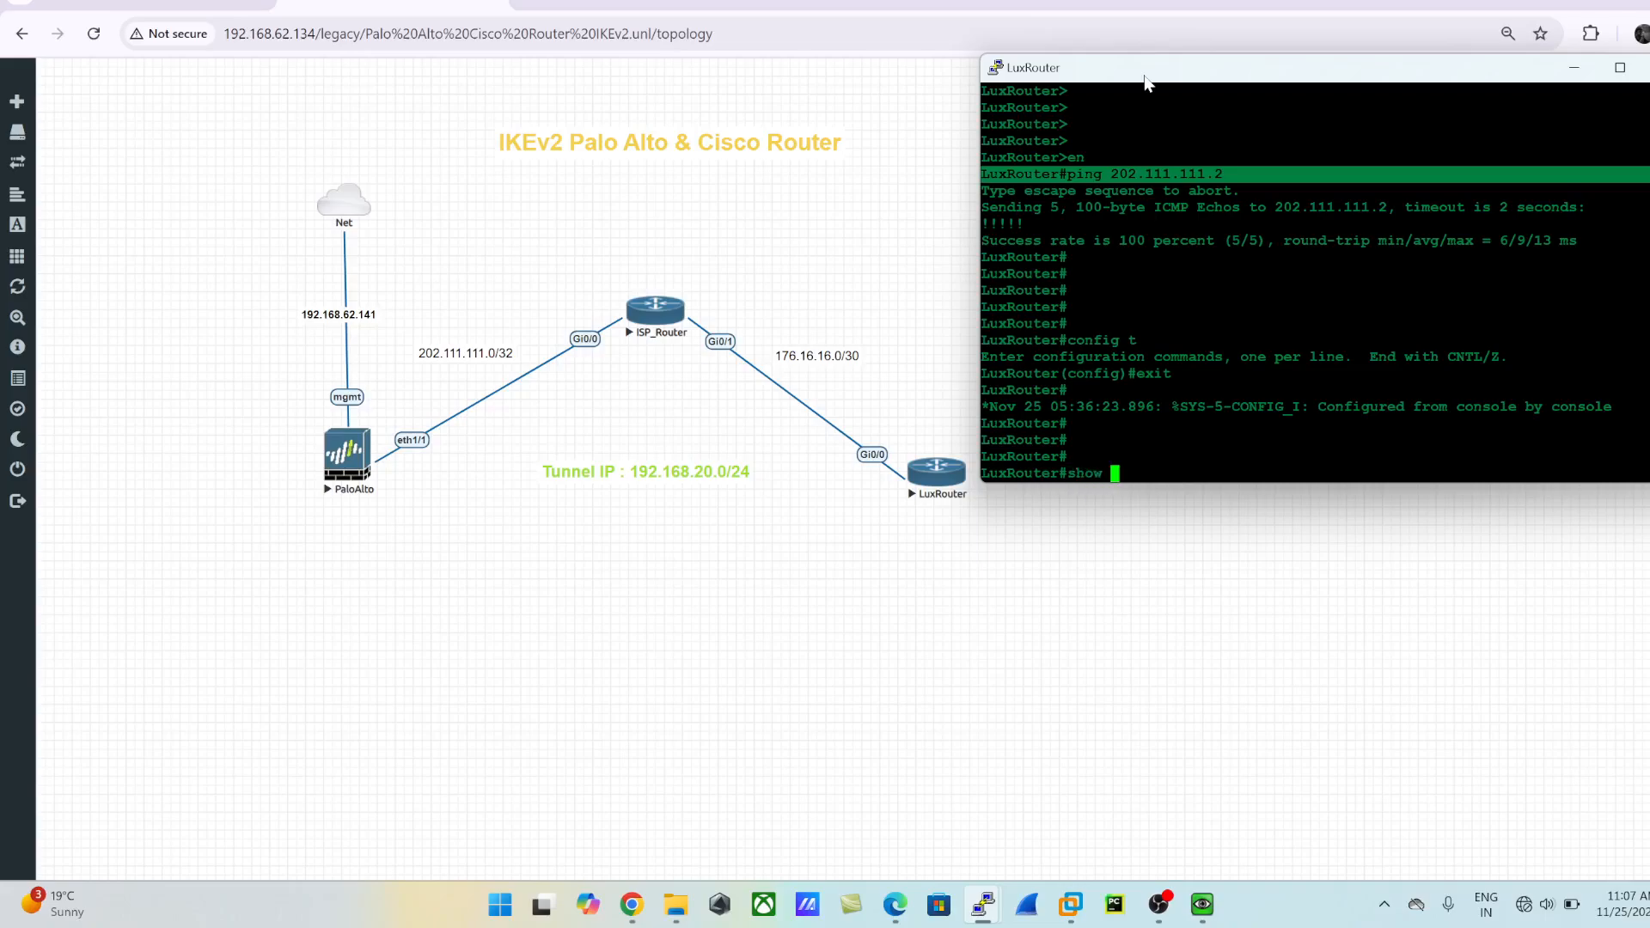
{"action": "type", "text": "ikev2"}
{"action": "key", "text": "Tab"}
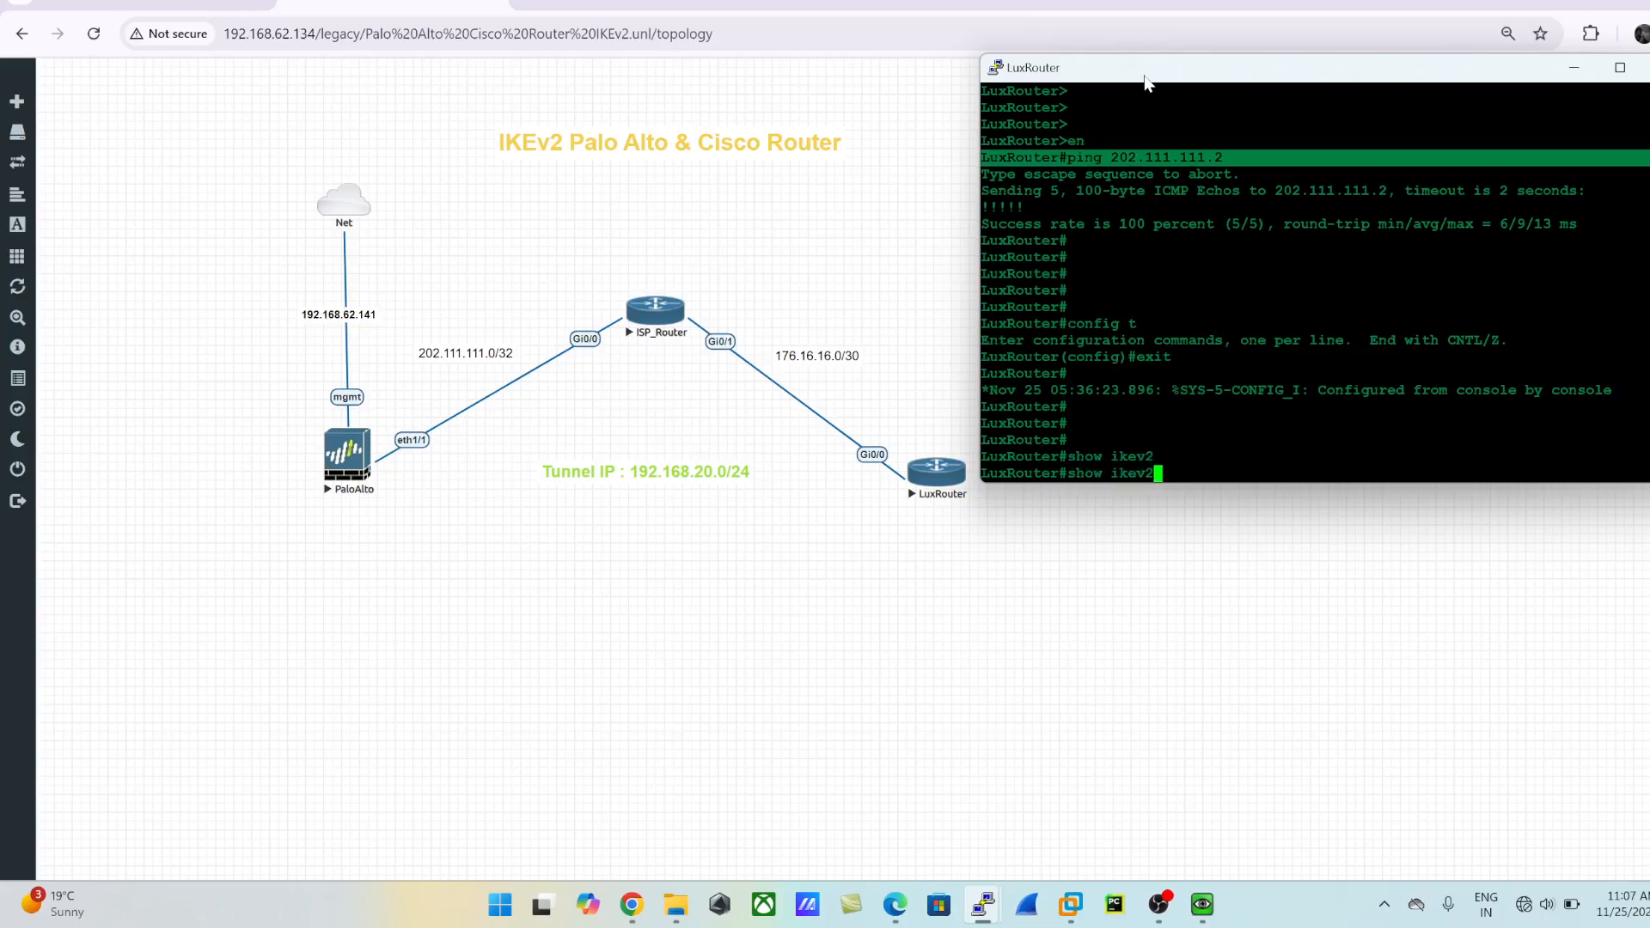
{"action": "type", "text": "pro"}
{"action": "key", "text": "Tab"}
{"action": "key", "text": "BackSpace"}
{"action": "key", "text": "BackSpace"}
{"action": "key", "text": "BackSpace"}
{"action": "key", "text": "BackSpace"}
{"action": "key", "text": "BackSpace"}
{"action": "key", "text": "BackSpace"}
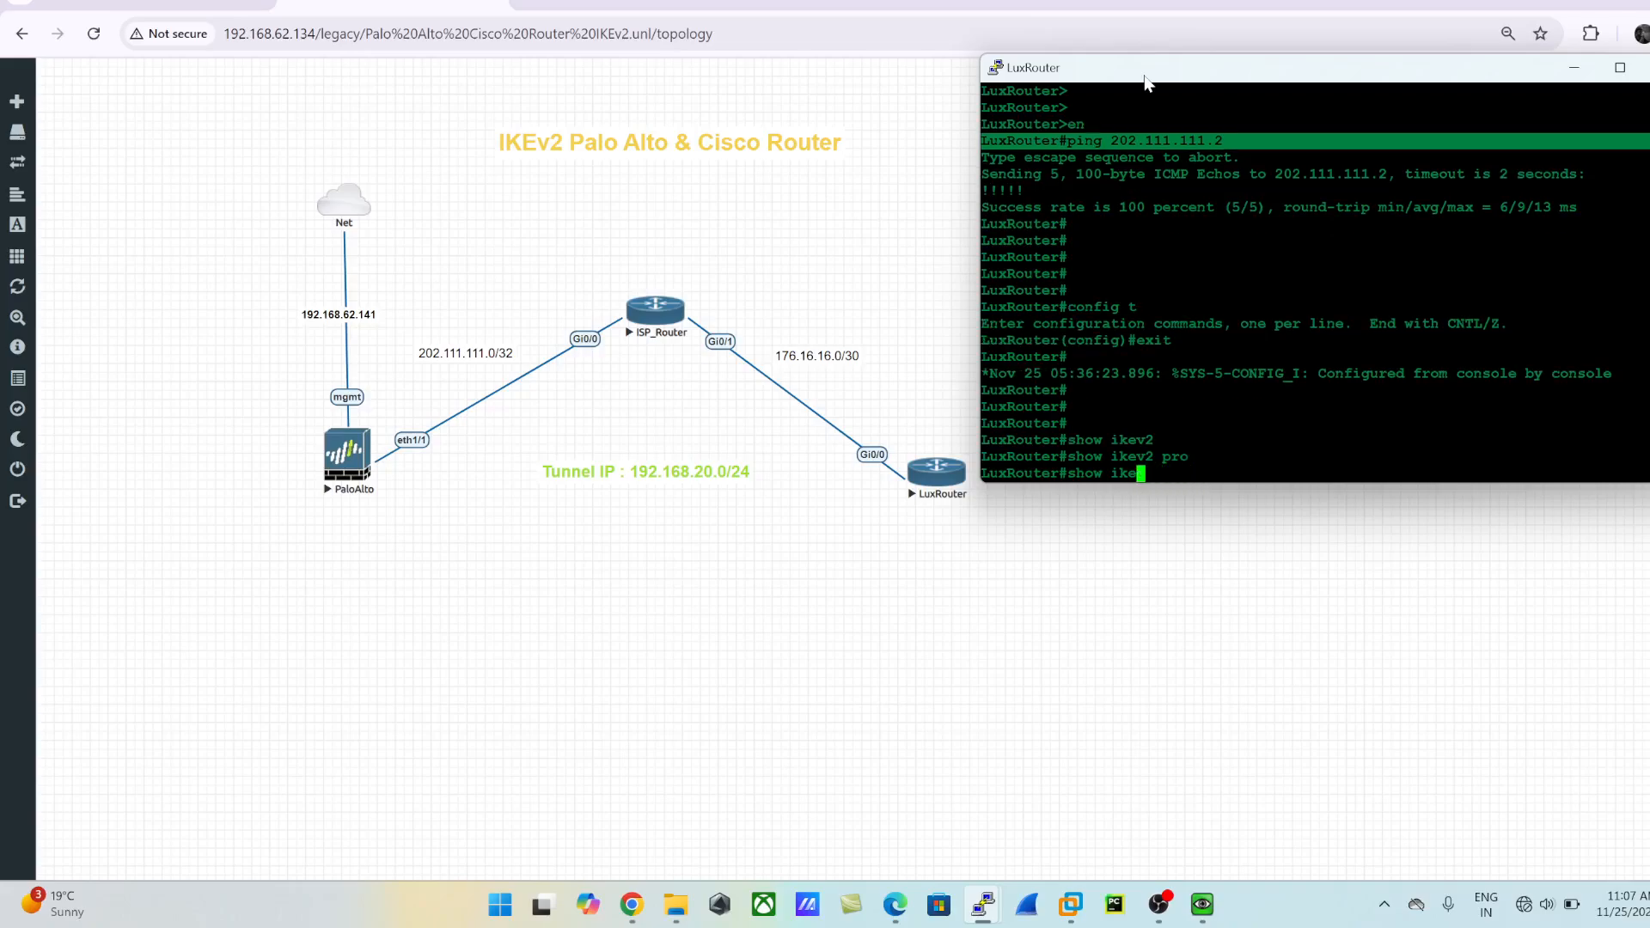
{"action": "key", "text": "BackSpace"}
{"action": "key", "text": "BackSpace"}
{"action": "key", "text": "BackSpace"}
- Show LuxRouter's existing IKEv2 proposals with "show crypto ikev2 proposal", highlight the output and move the console clear of the topology
{"action": "type", "text": "cry"}
{"action": "key", "text": "Tab"}
{"action": "type", "text": "ike"}
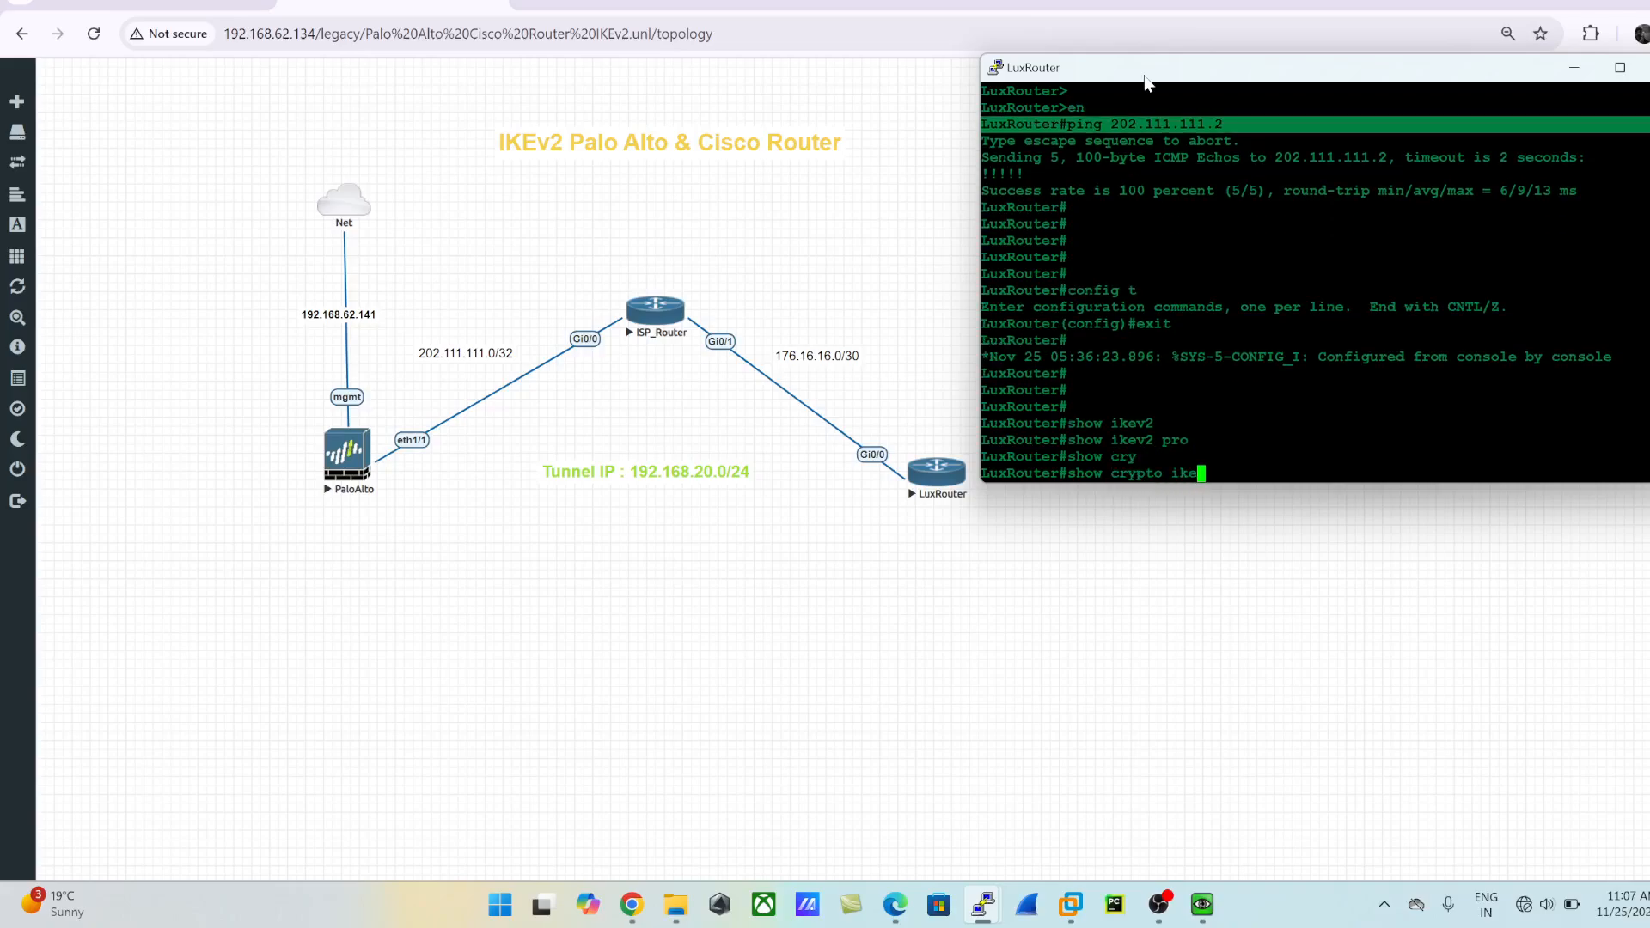
{"action": "key", "text": "Tab"}
{"action": "type", "text": "v2 pro"}
{"action": "key", "text": "Tab"}
{"action": "key", "text": "Return"}
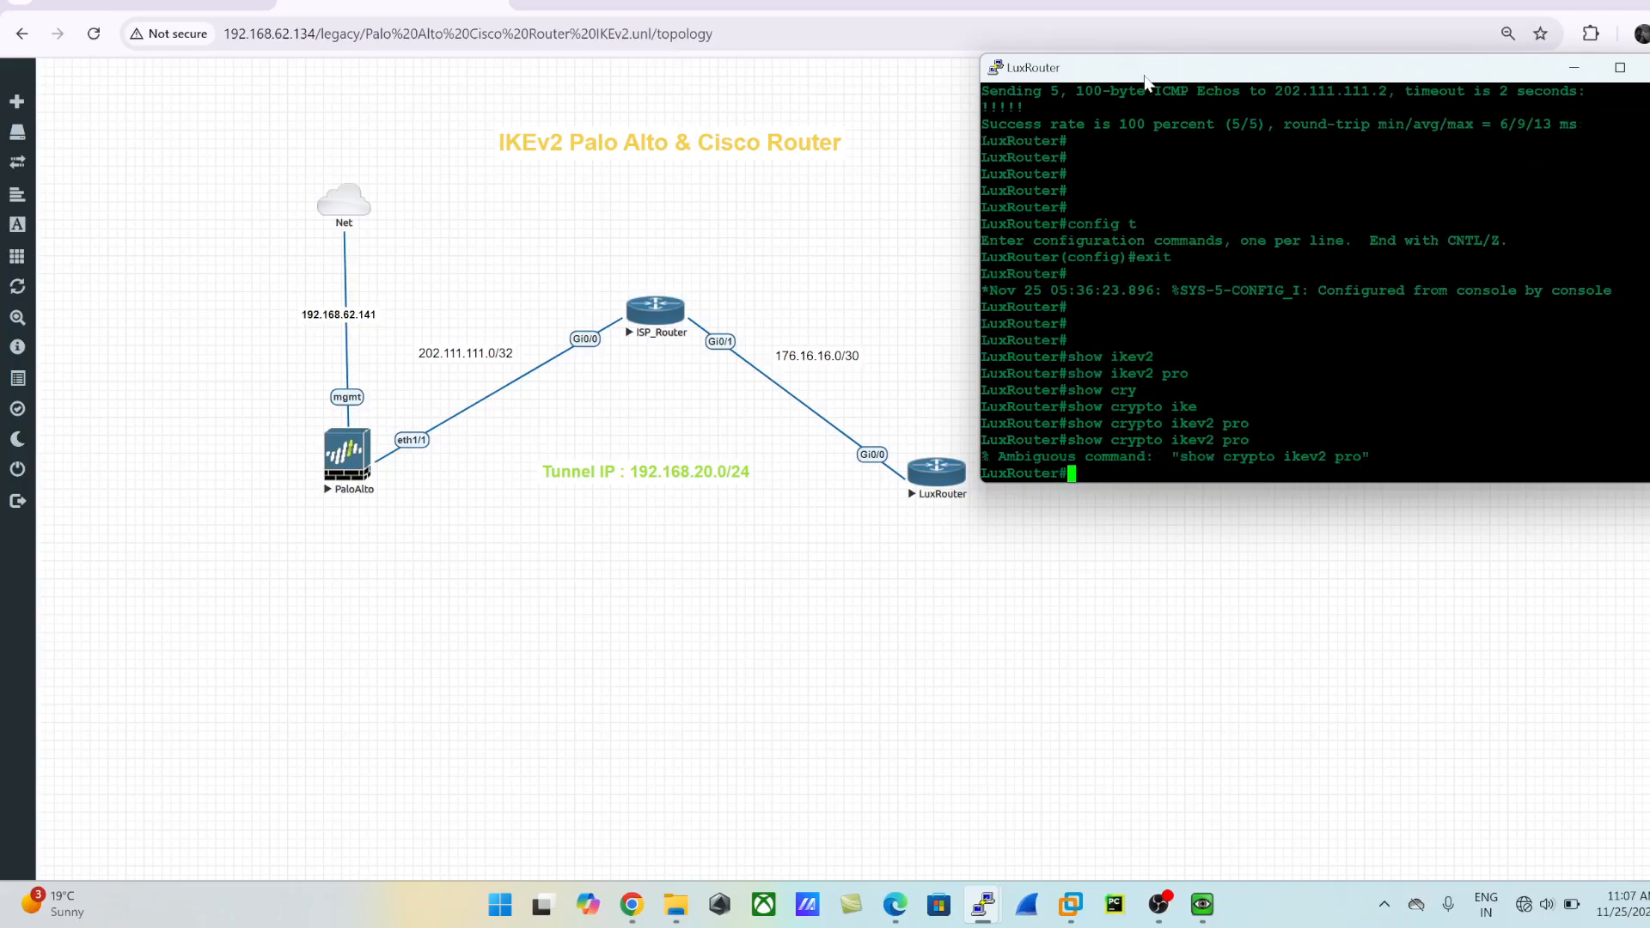
{"action": "key", "text": "Up"}
{"action": "type", "text": "po"}
{"action": "key", "text": "Tab"}
{"action": "key", "text": "Return"}
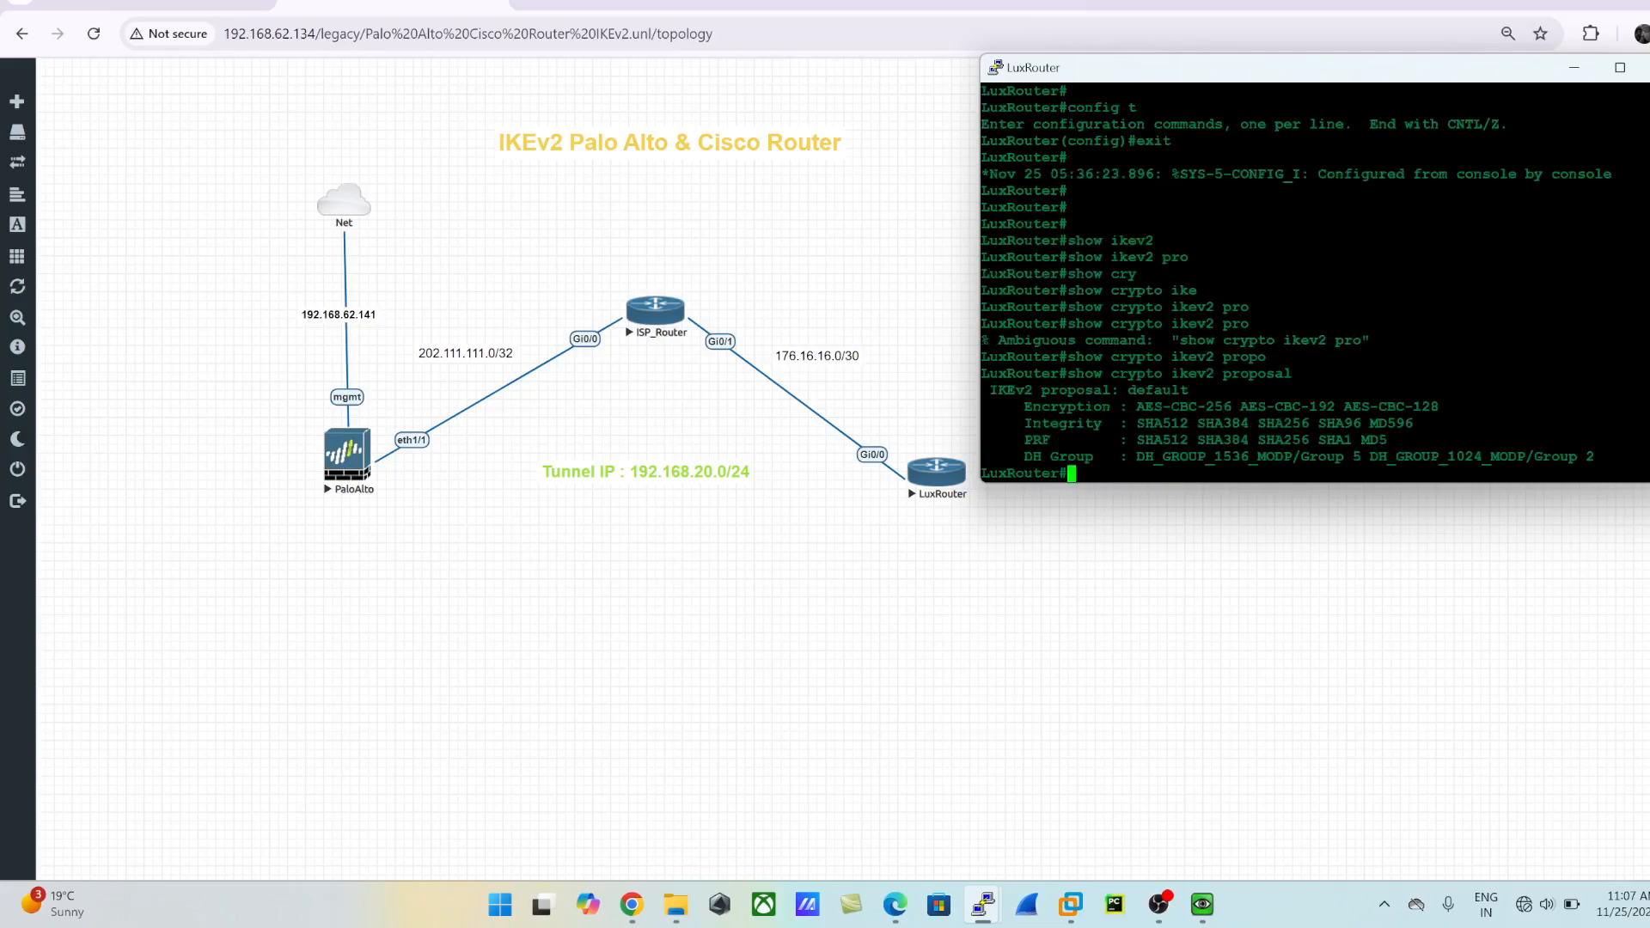
{"action": "left_click_drag", "start_coordinate": [985, 390], "coordinate": [1607, 456]}
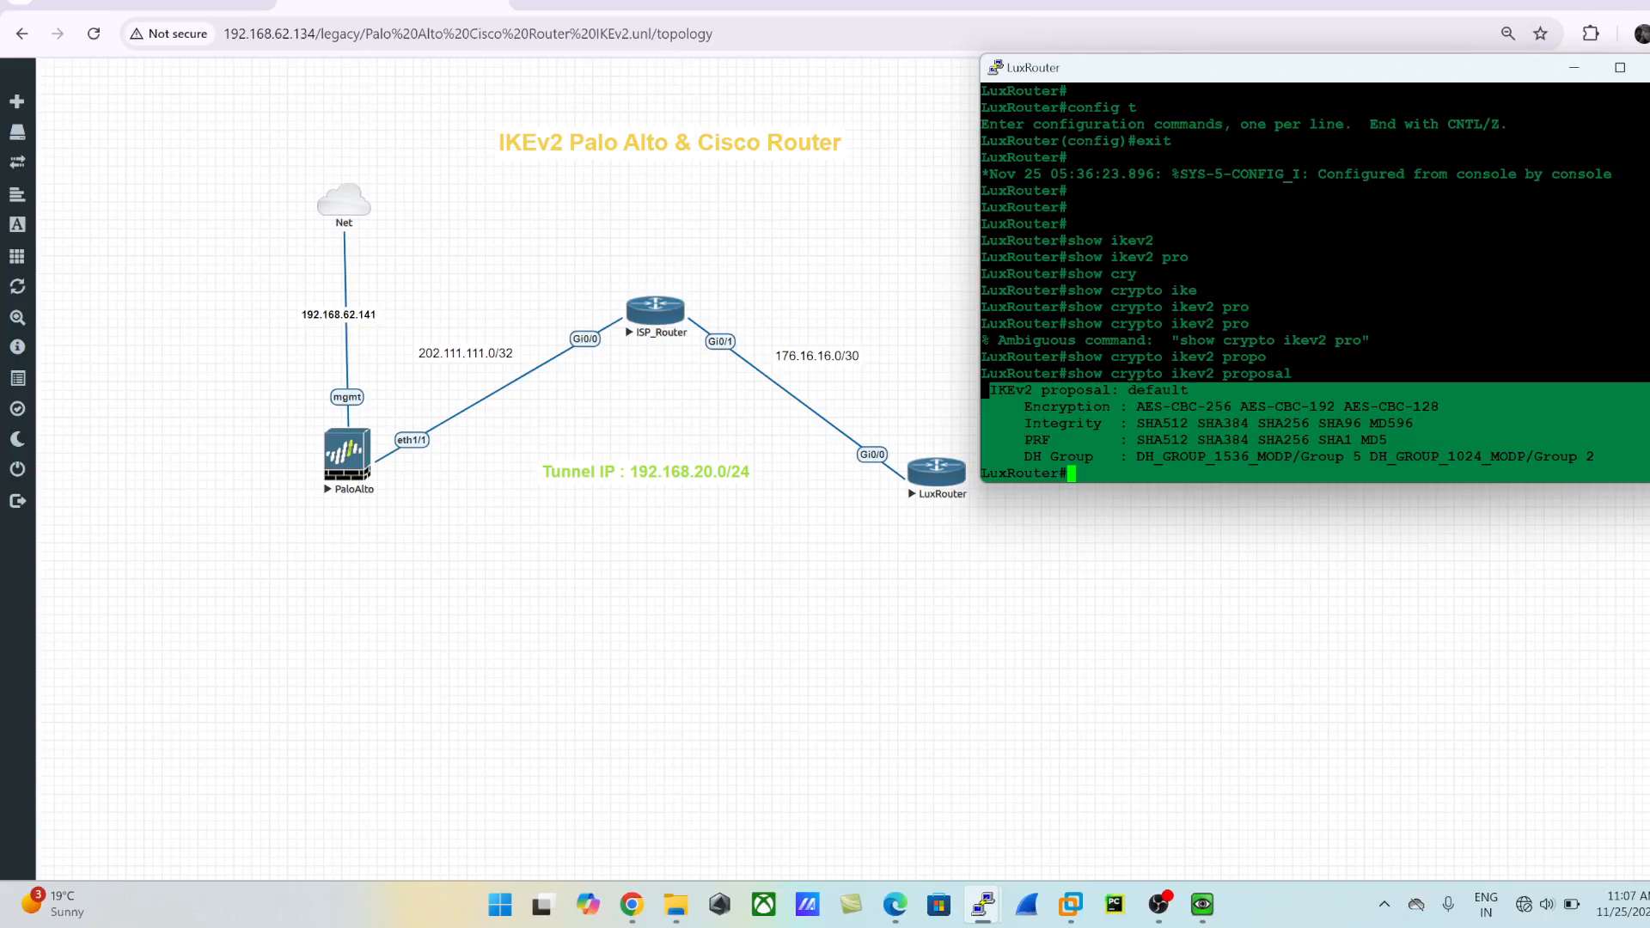
{"action": "left_click_drag", "start_coordinate": [1233, 80], "coordinate": [1170, 30]}
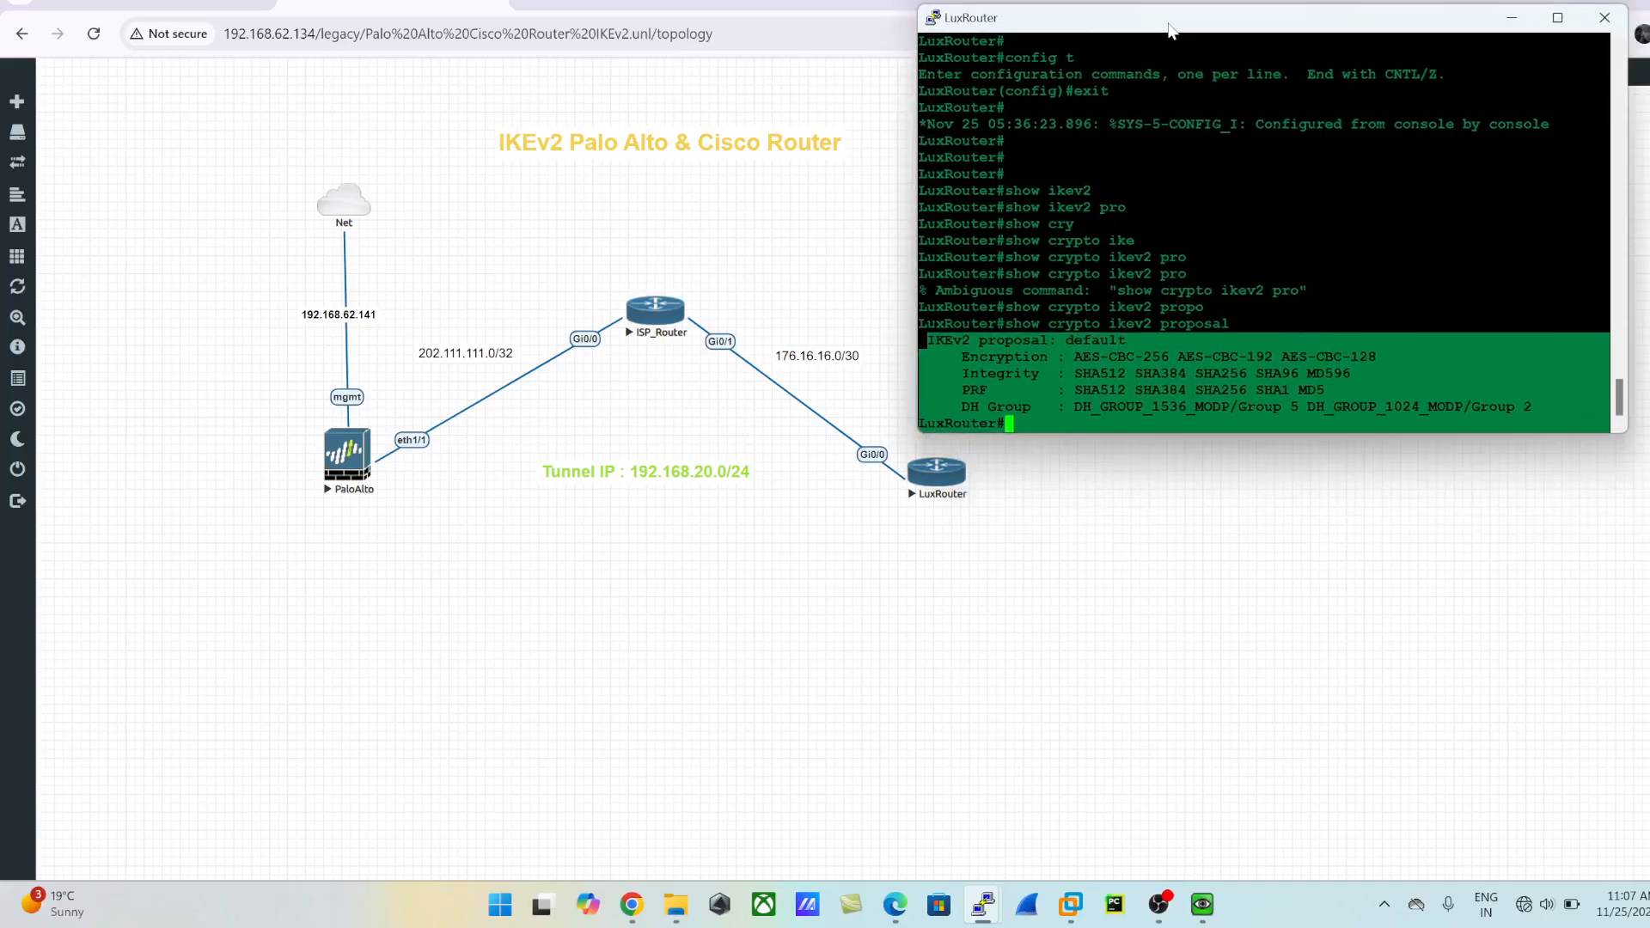
- Enter global configuration mode on LuxRouter with "config t"
{"action": "key", "text": "Return"}
{"action": "key", "text": "Return"}
{"action": "key", "text": "Return"}
{"action": "key", "text": "Return"}
{"action": "type", "text": "confi gt"}
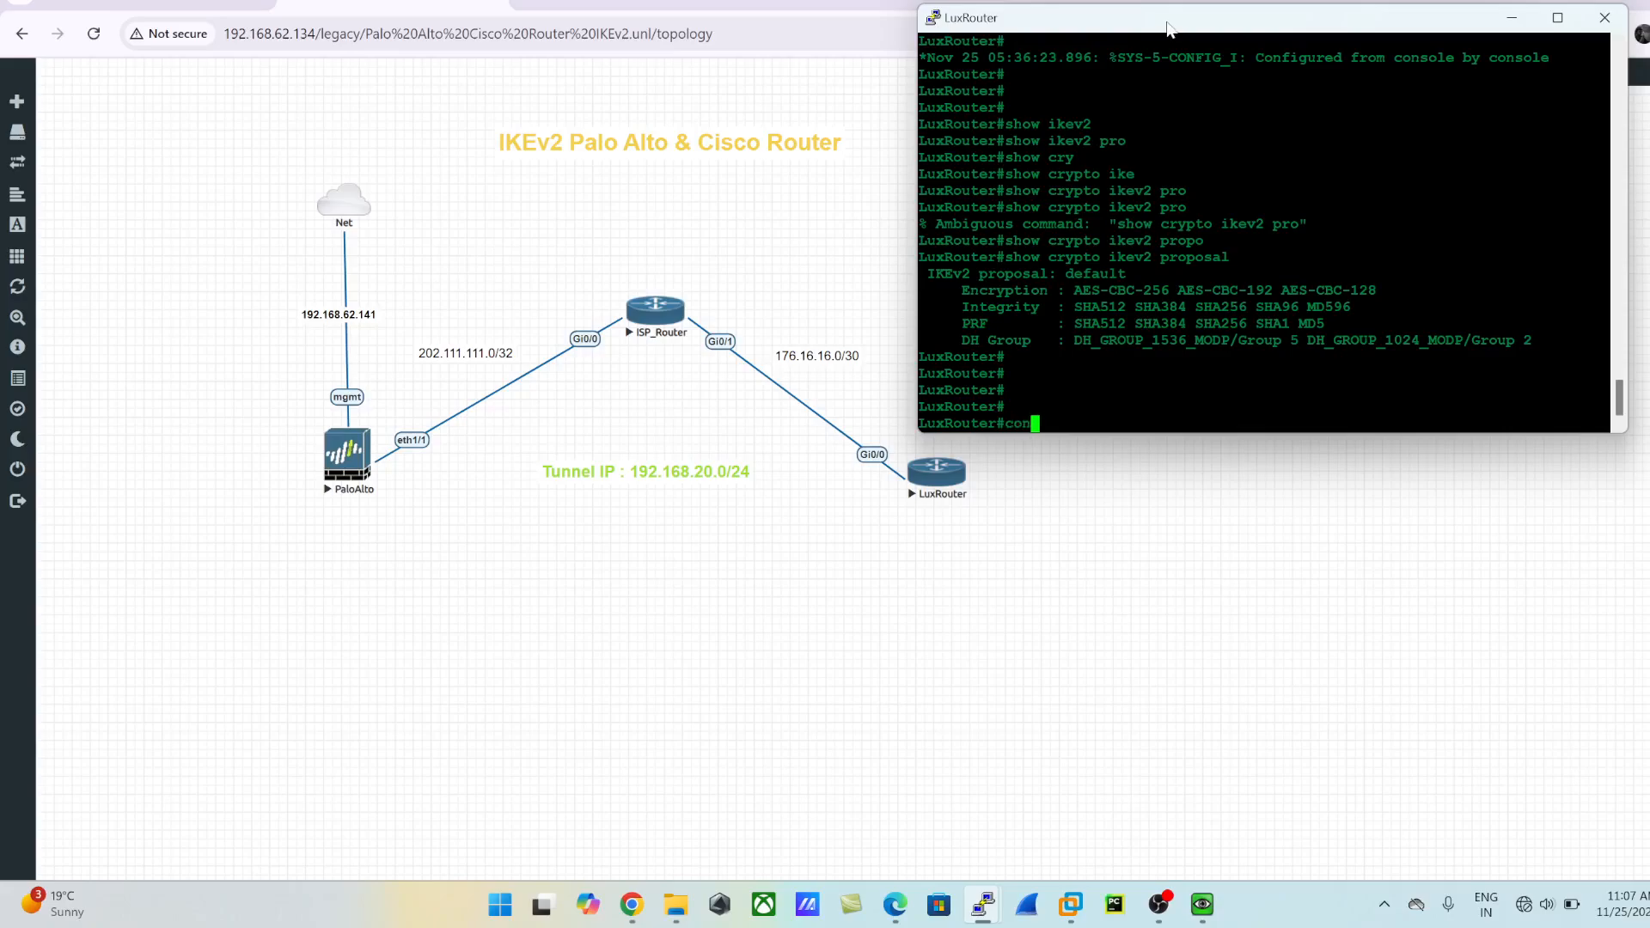
{"action": "key", "text": "Return"}
{"action": "type", "text": "config t"}
{"action": "key", "text": "Return"}
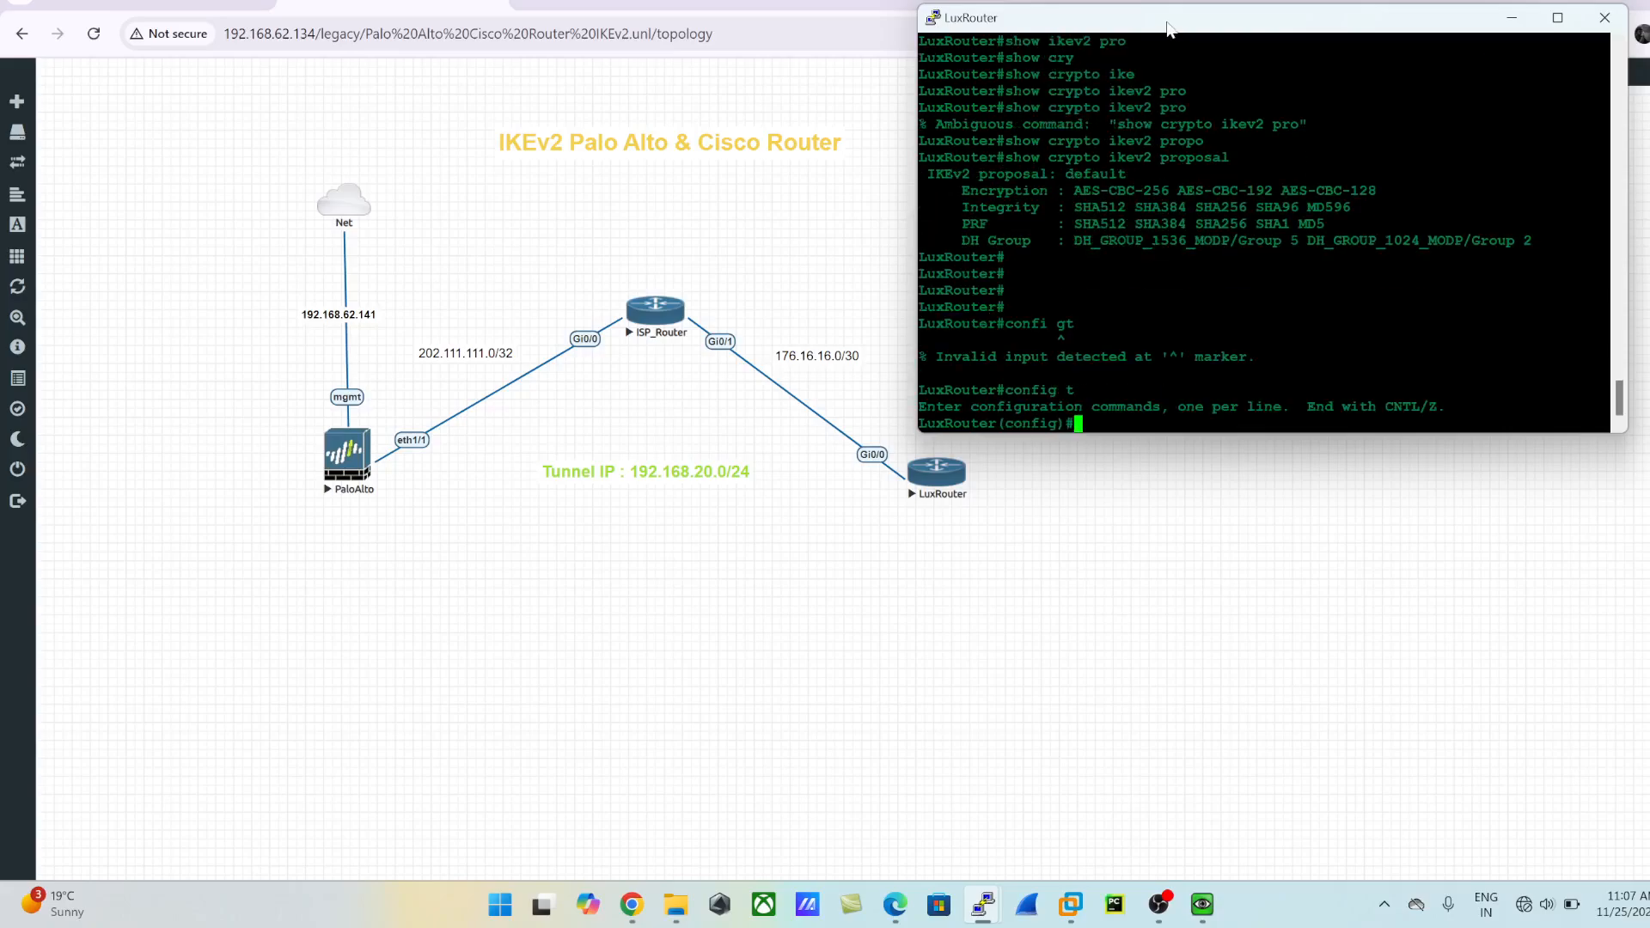
- Create a crypto IKEv2 proposal named IKEv2_PROPOSAL on LuxRouter
{"action": "type", "text": "cry"}
{"action": "key", "text": "Tab"}
{"action": "type", "text": "ike"}
{"action": "key", "text": "Tab"}
{"action": "type", "text": "v2 pro"}
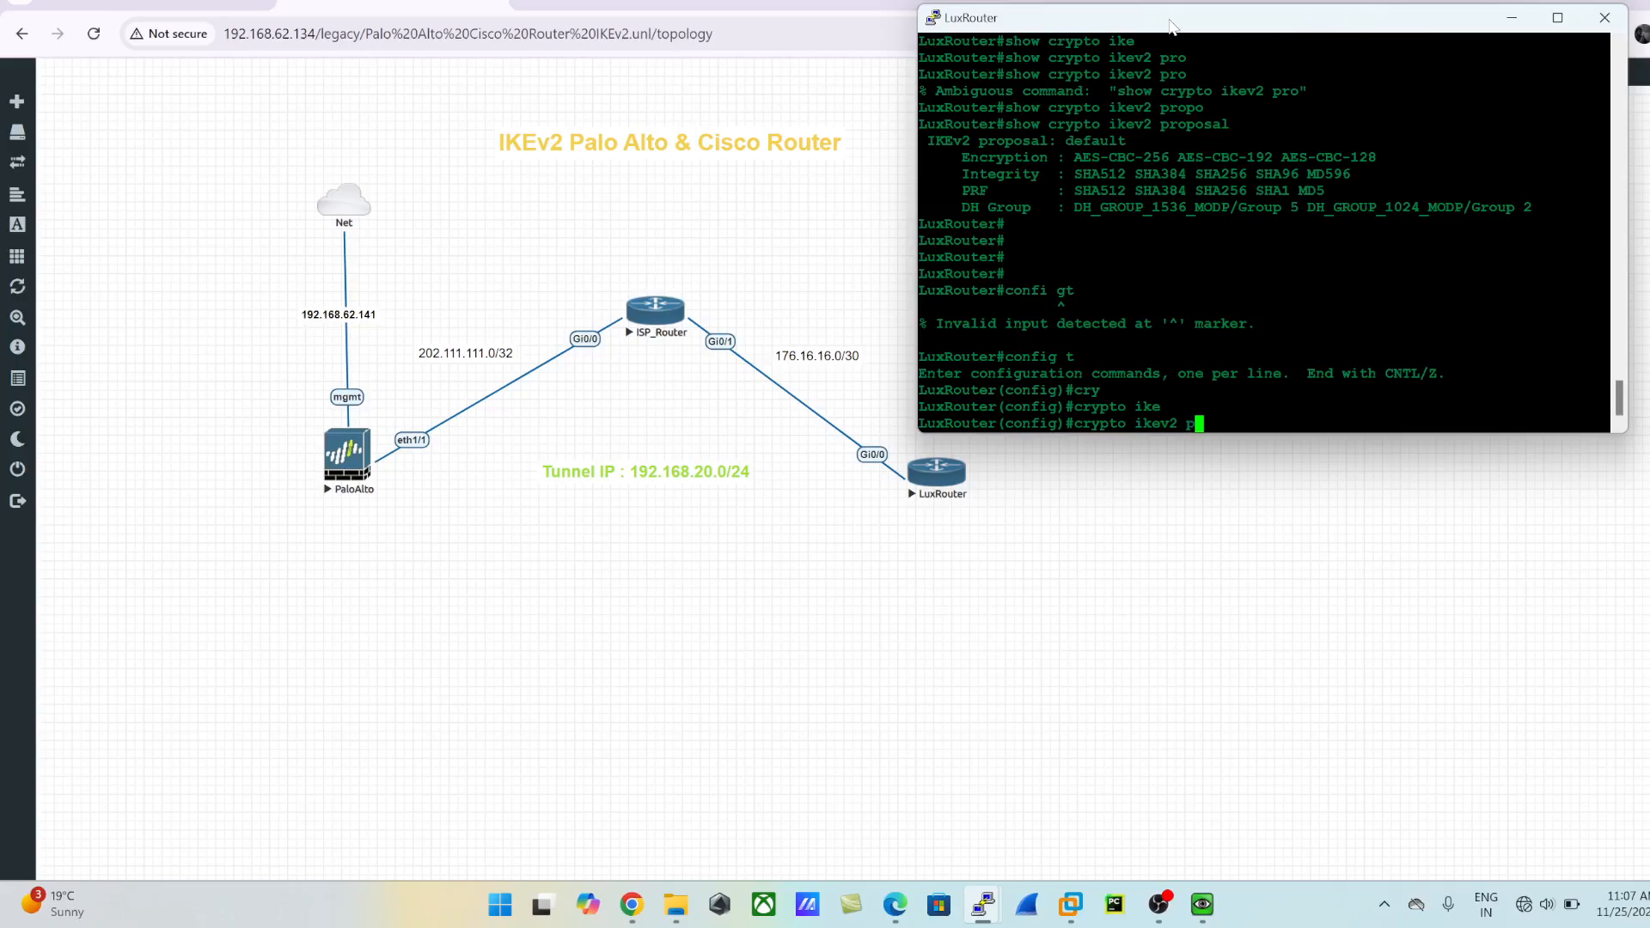
{"action": "key", "text": "Tab"}
{"action": "type", "text": "po"}
{"action": "key", "text": "Tab"}
{"action": "type", "text": "IK"}
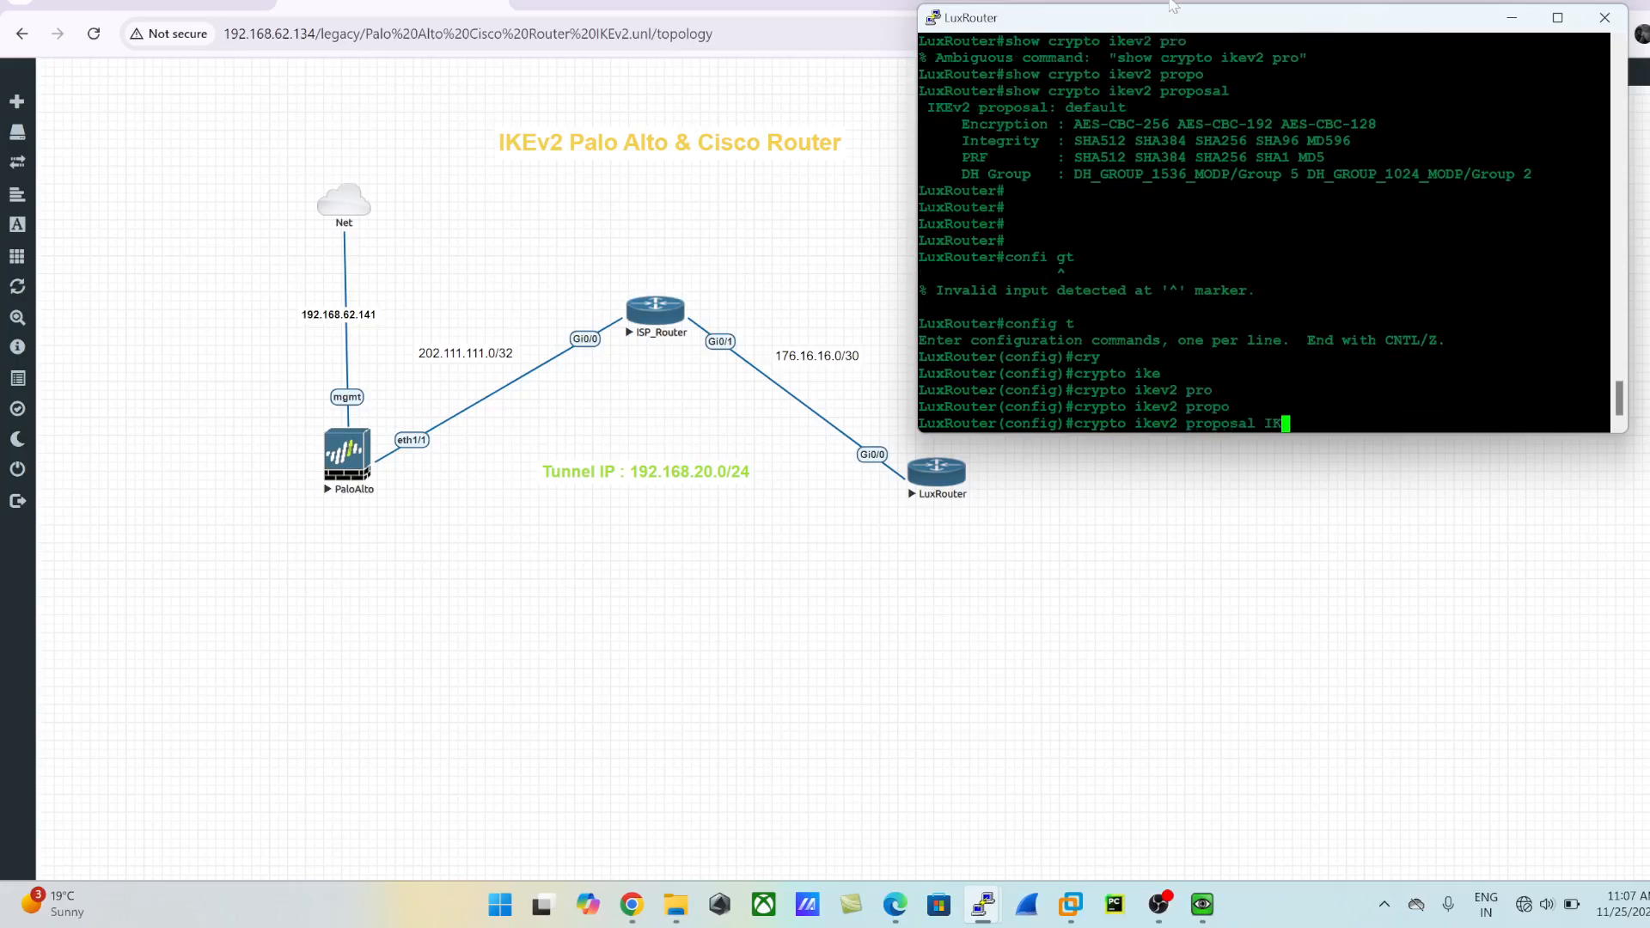
{"action": "type", "text": "Ev2_PROPOSAL"}
{"action": "key", "text": "Return"}
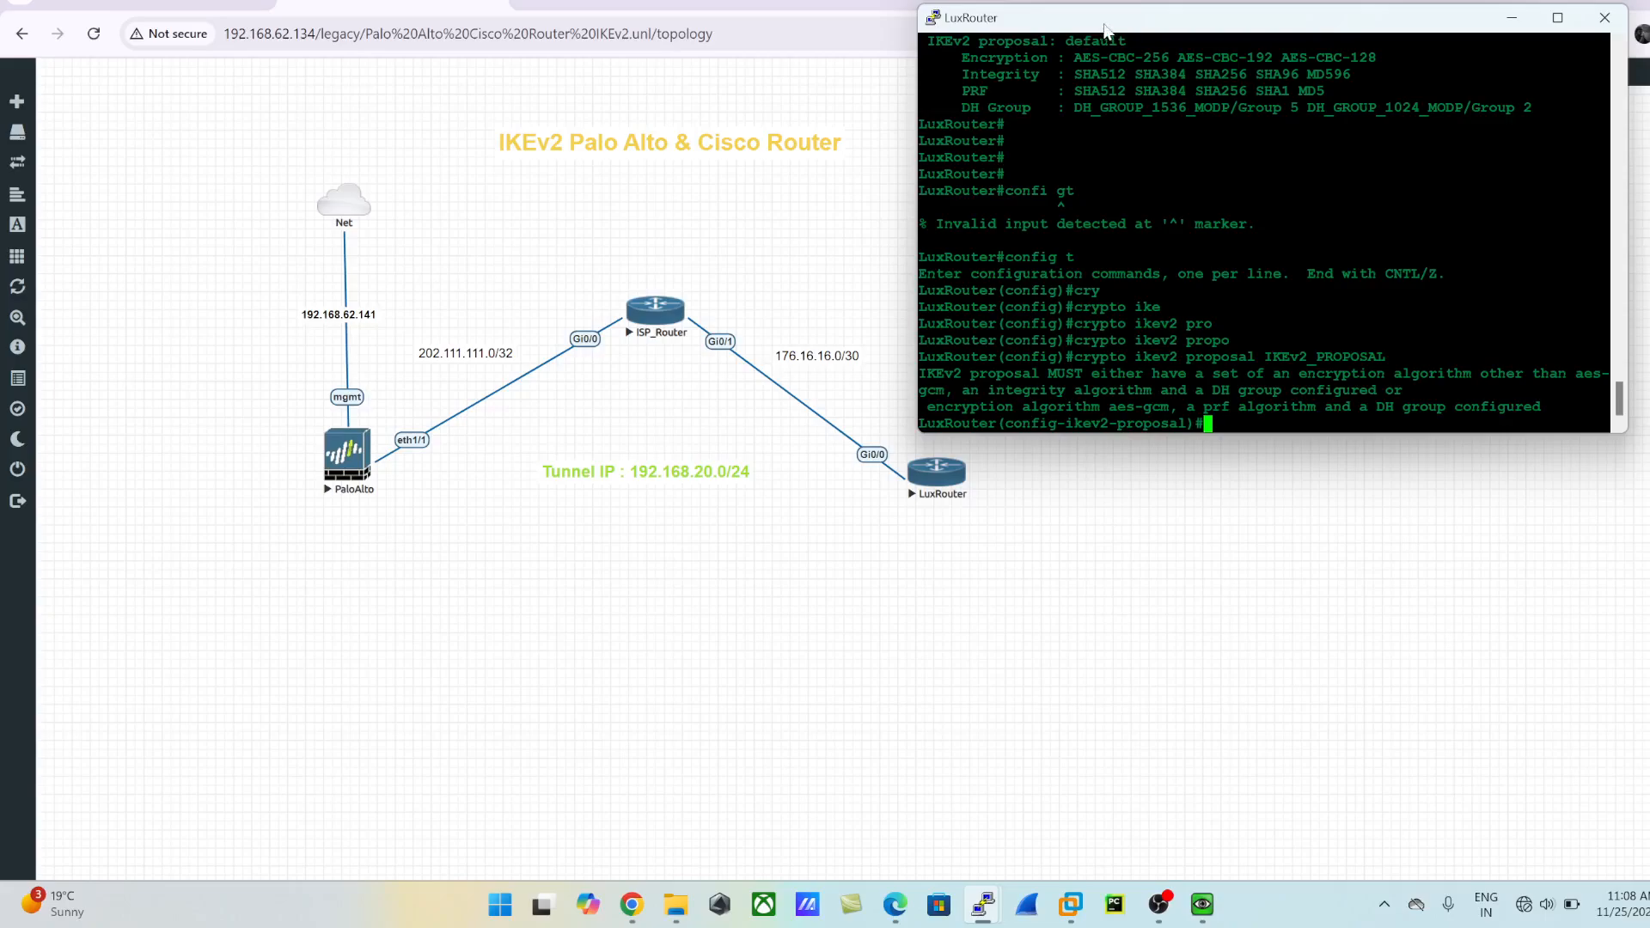
- Check the available AES encryption options and set the IKEv2 proposal's encryption to aes-cbc-256
{"action": "left_click_drag", "start_coordinate": [1103, 28], "coordinate": [1089, 28]}
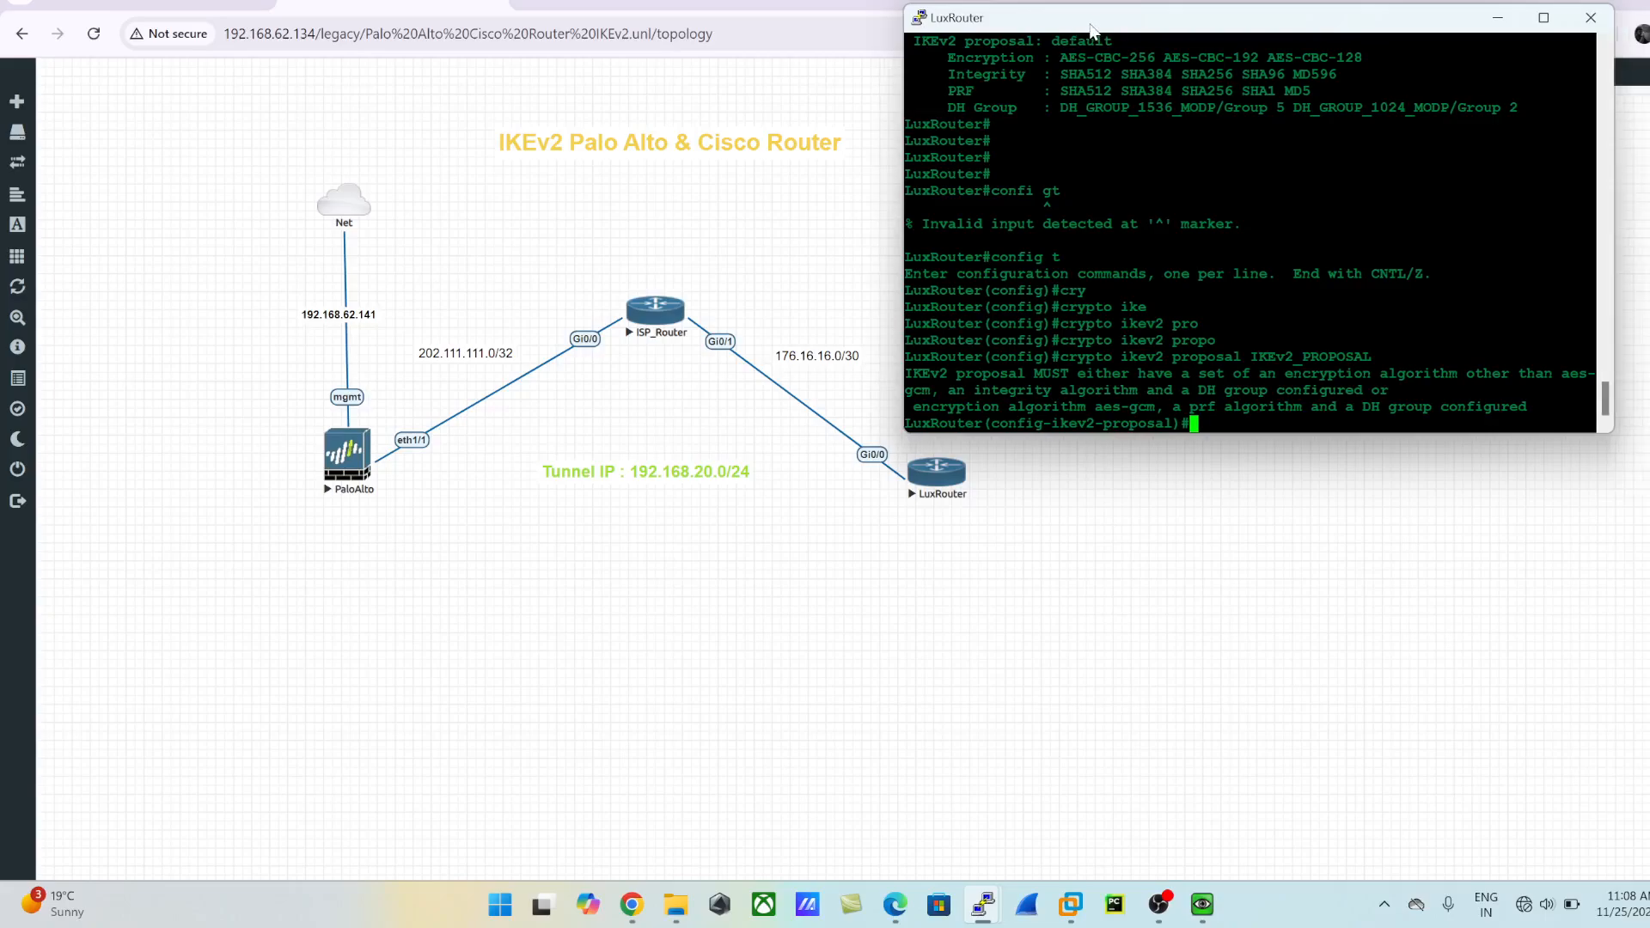
{"action": "type", "text": "en"}
{"action": "key", "text": "Tab"}
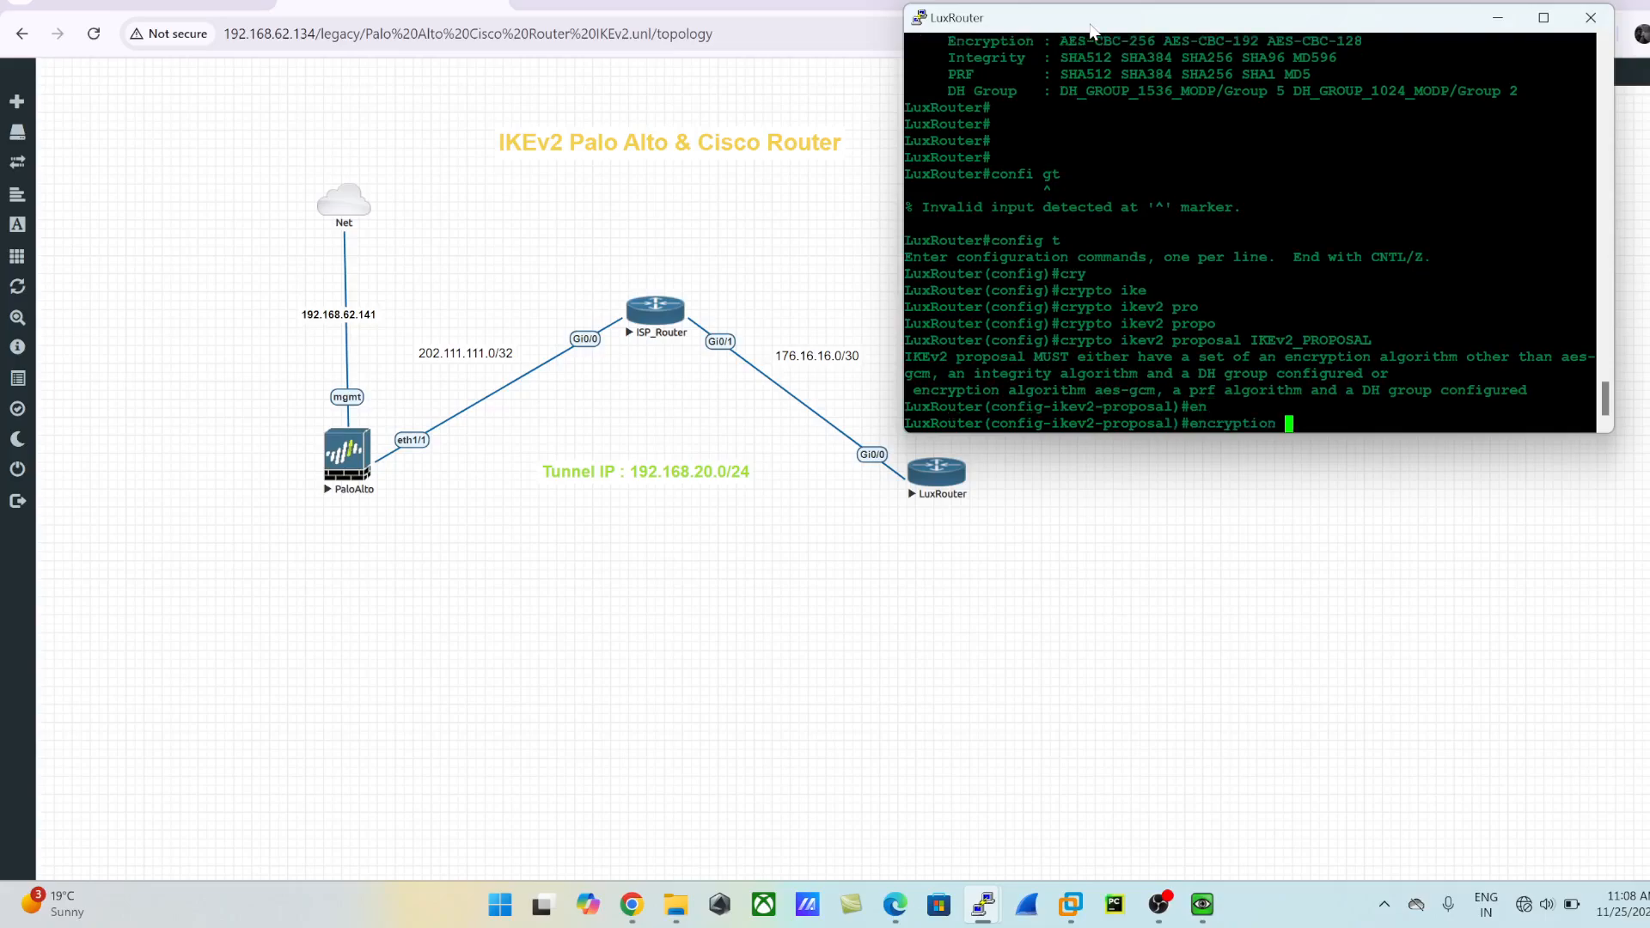
{"action": "type", "text": "ae"}
{"action": "key", "text": "Tab"}
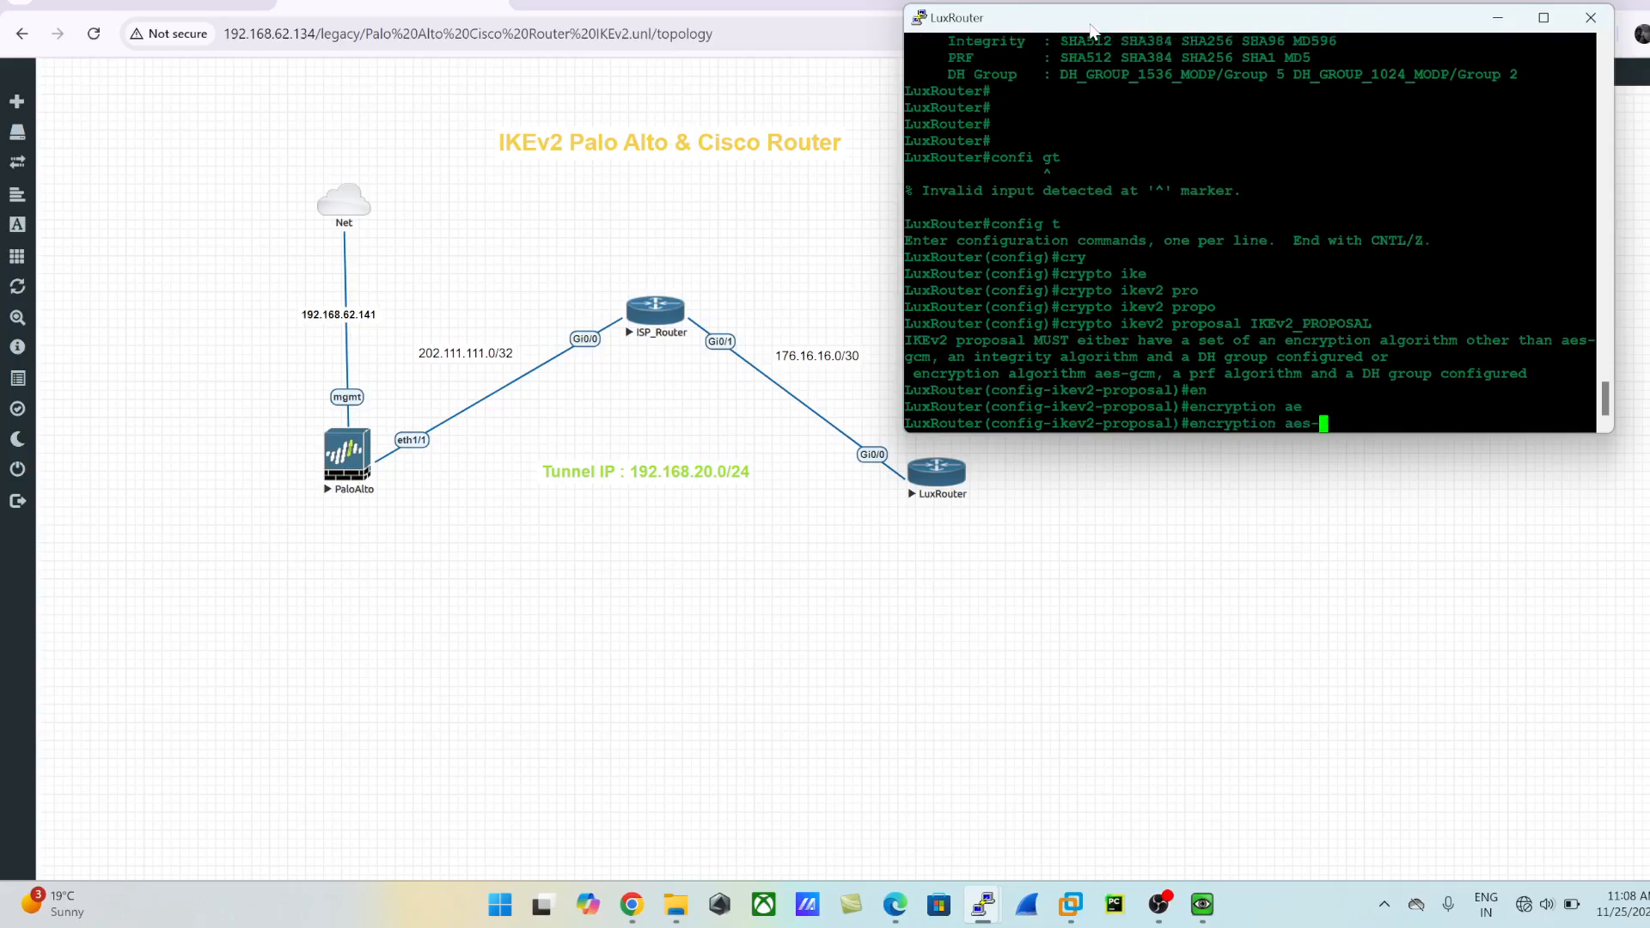
{"action": "type", "text": "25"}
{"action": "key", "text": "Tab"}
{"action": "key", "text": "BackSpace"}
{"action": "key", "text": "BackSpace"}
{"action": "type", "text": "?"}
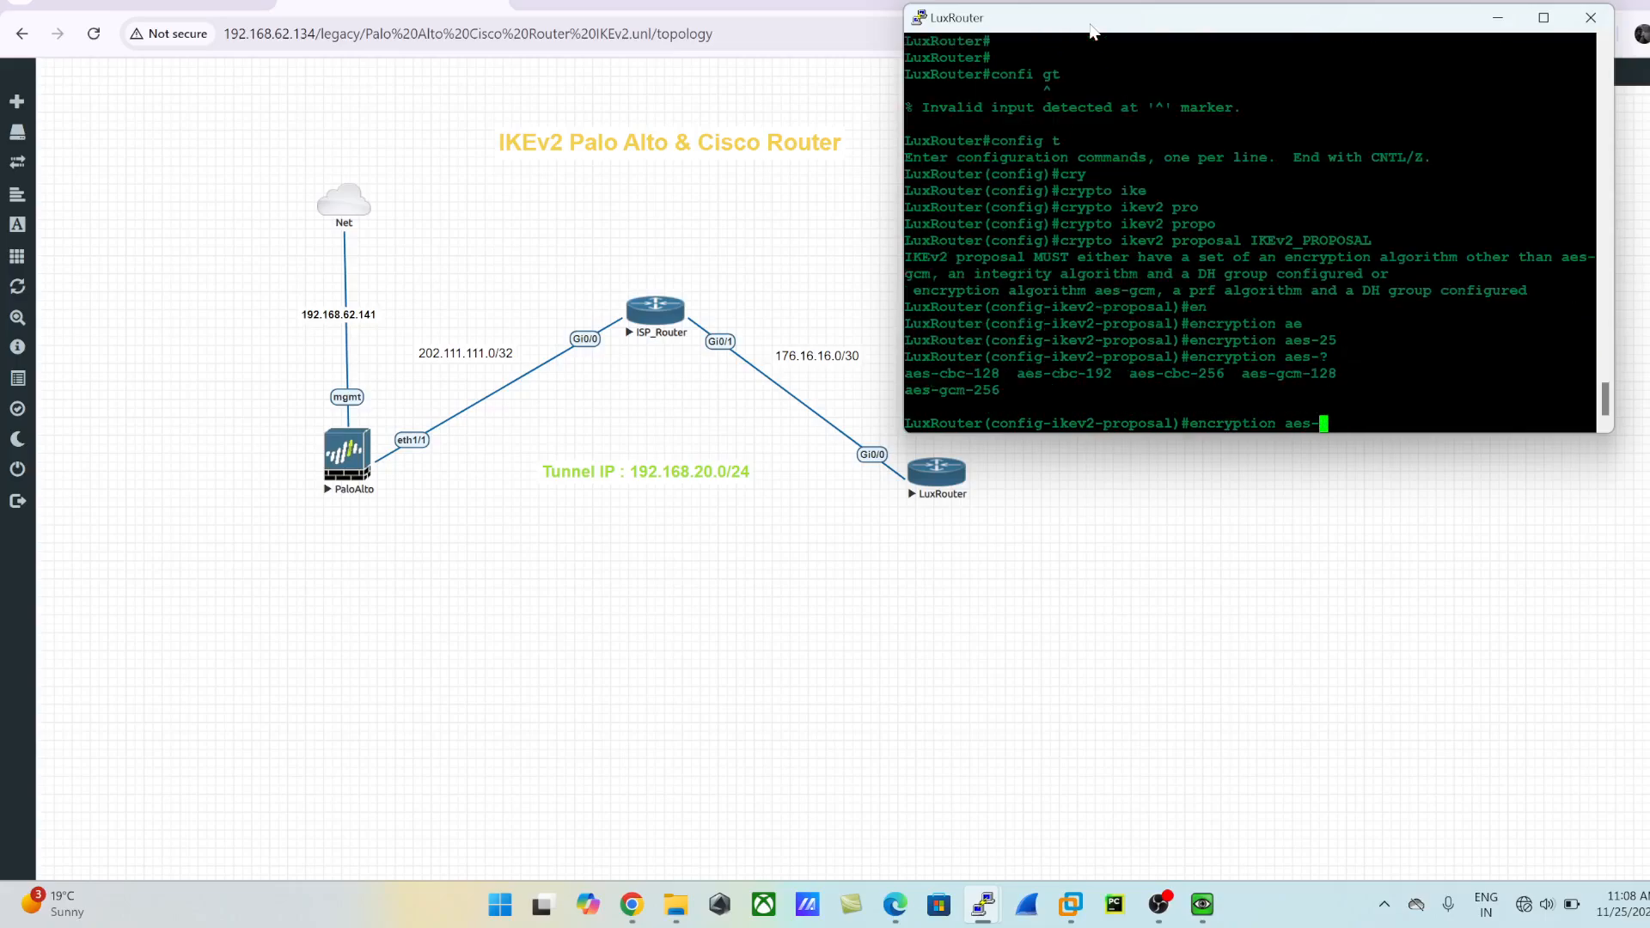
{"action": "type", "text": "cb"}
{"action": "key", "text": "Tab"}
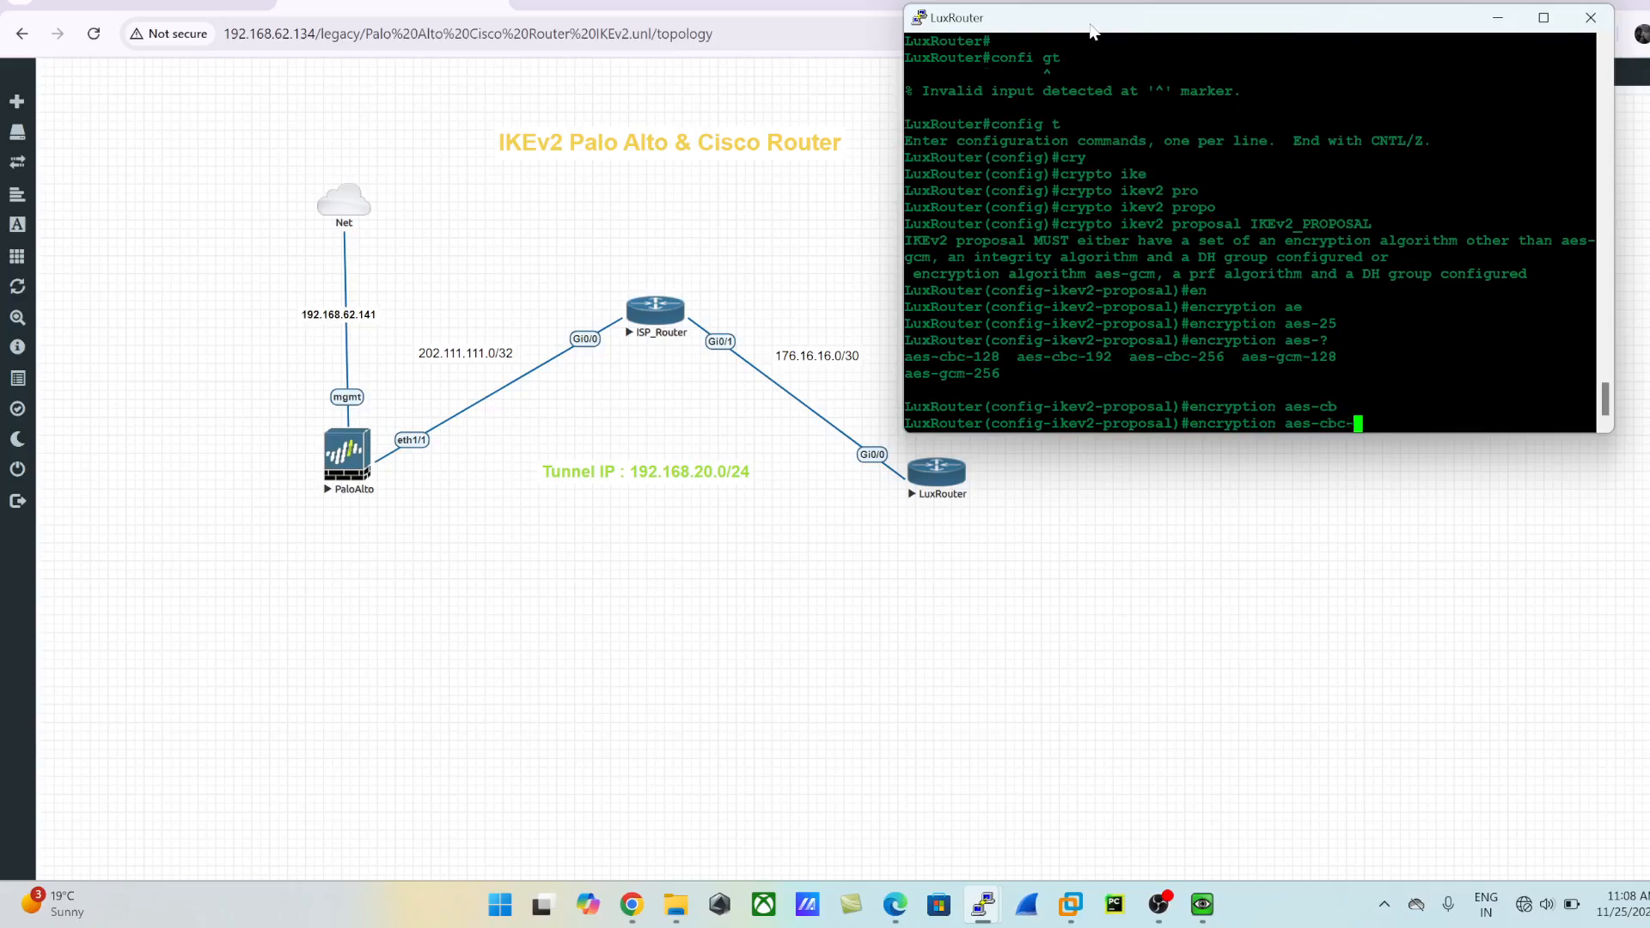
{"action": "type", "text": "256"}
{"action": "key", "text": "Return"}
- Set the IKEv2 proposal's Diffie-Hellman group to 20 and its integrity algorithm to sha512
{"action": "type", "text": "gr"}
{"action": "key", "text": "Tab"}
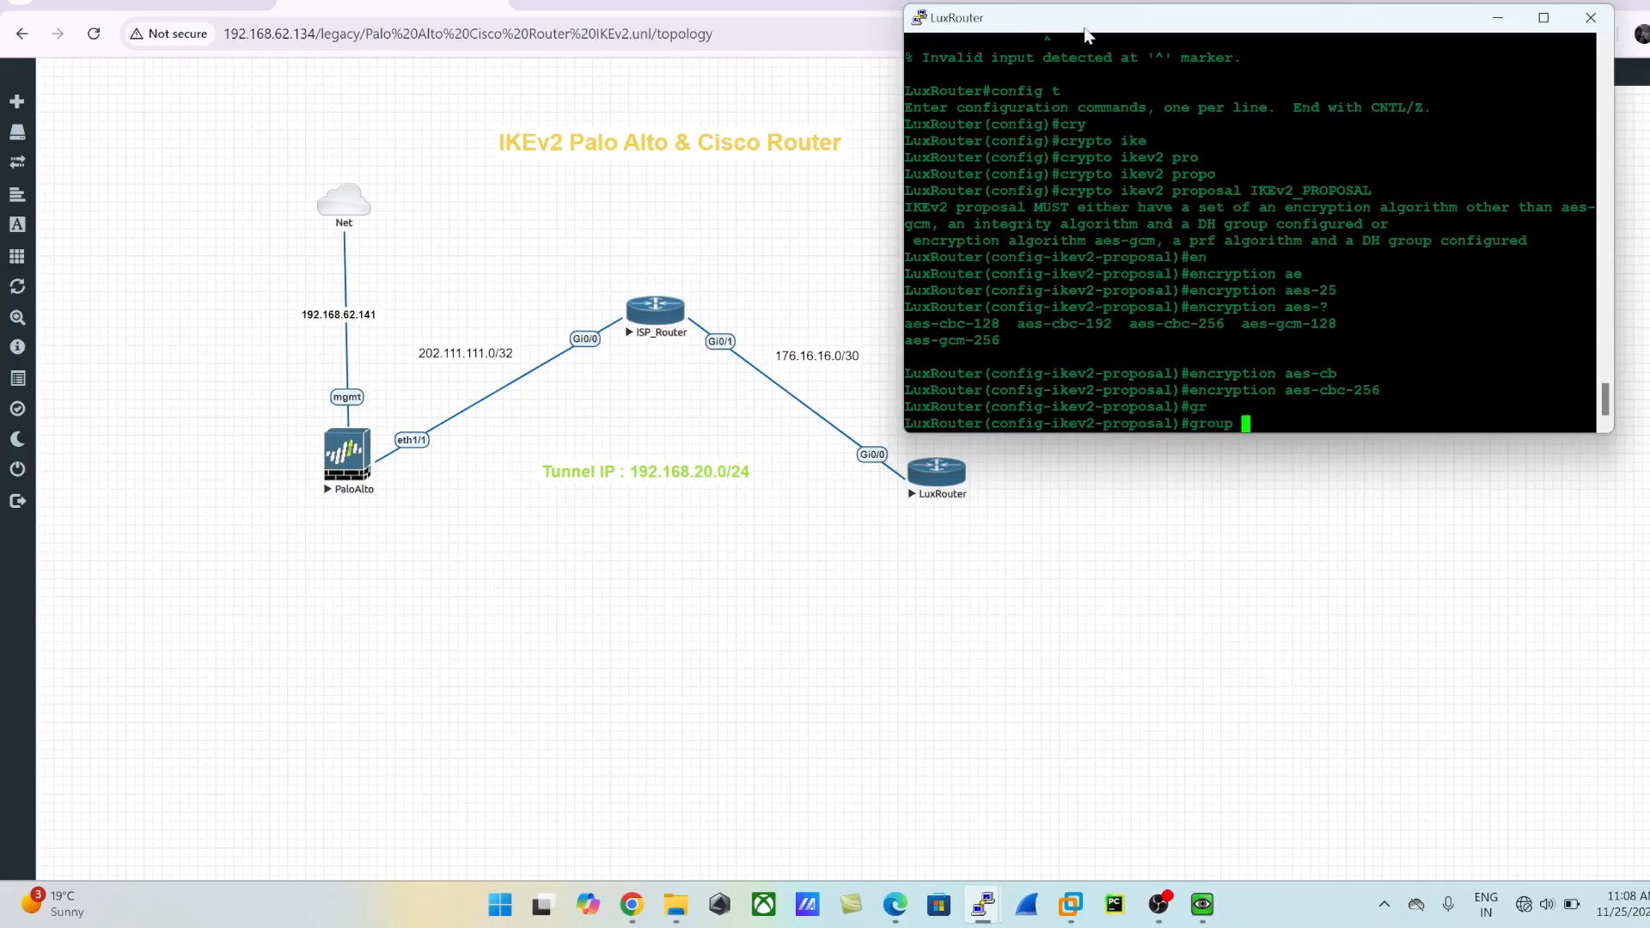
{"action": "type", "text": "20"}
{"action": "key", "text": "Return"}
{"action": "type", "text": "in"}
{"action": "key", "text": "Tab"}
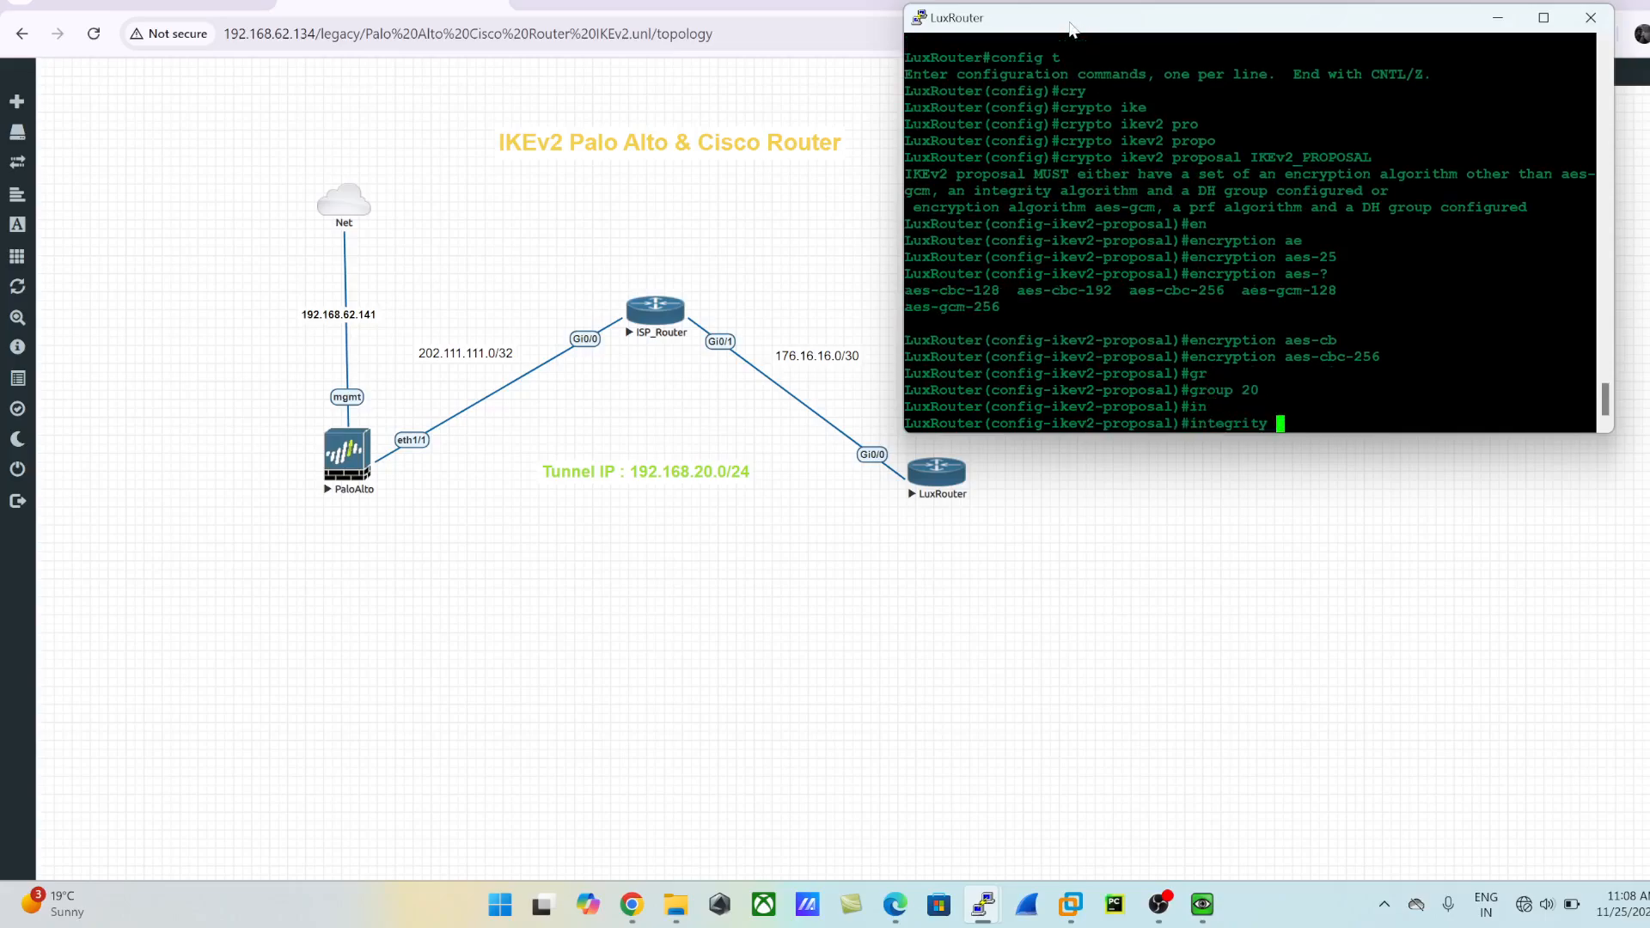
{"action": "type", "text": "sh"}
{"action": "key", "text": "Tab"}
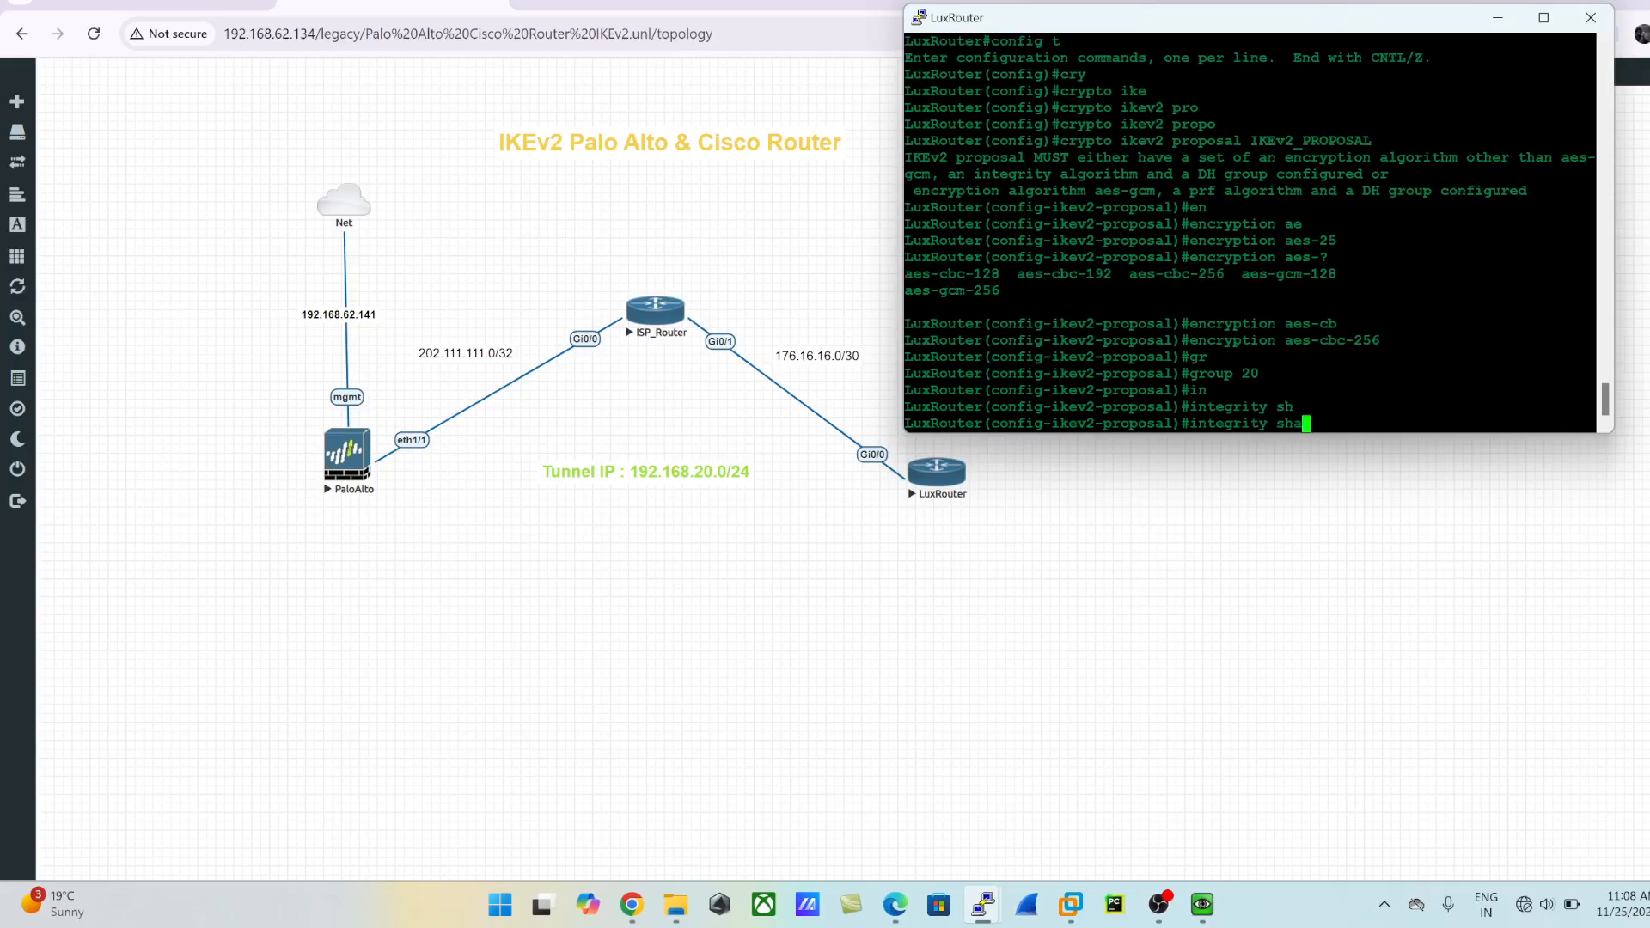
{"action": "type", "text": "512"}
{"action": "key", "text": "Return"}
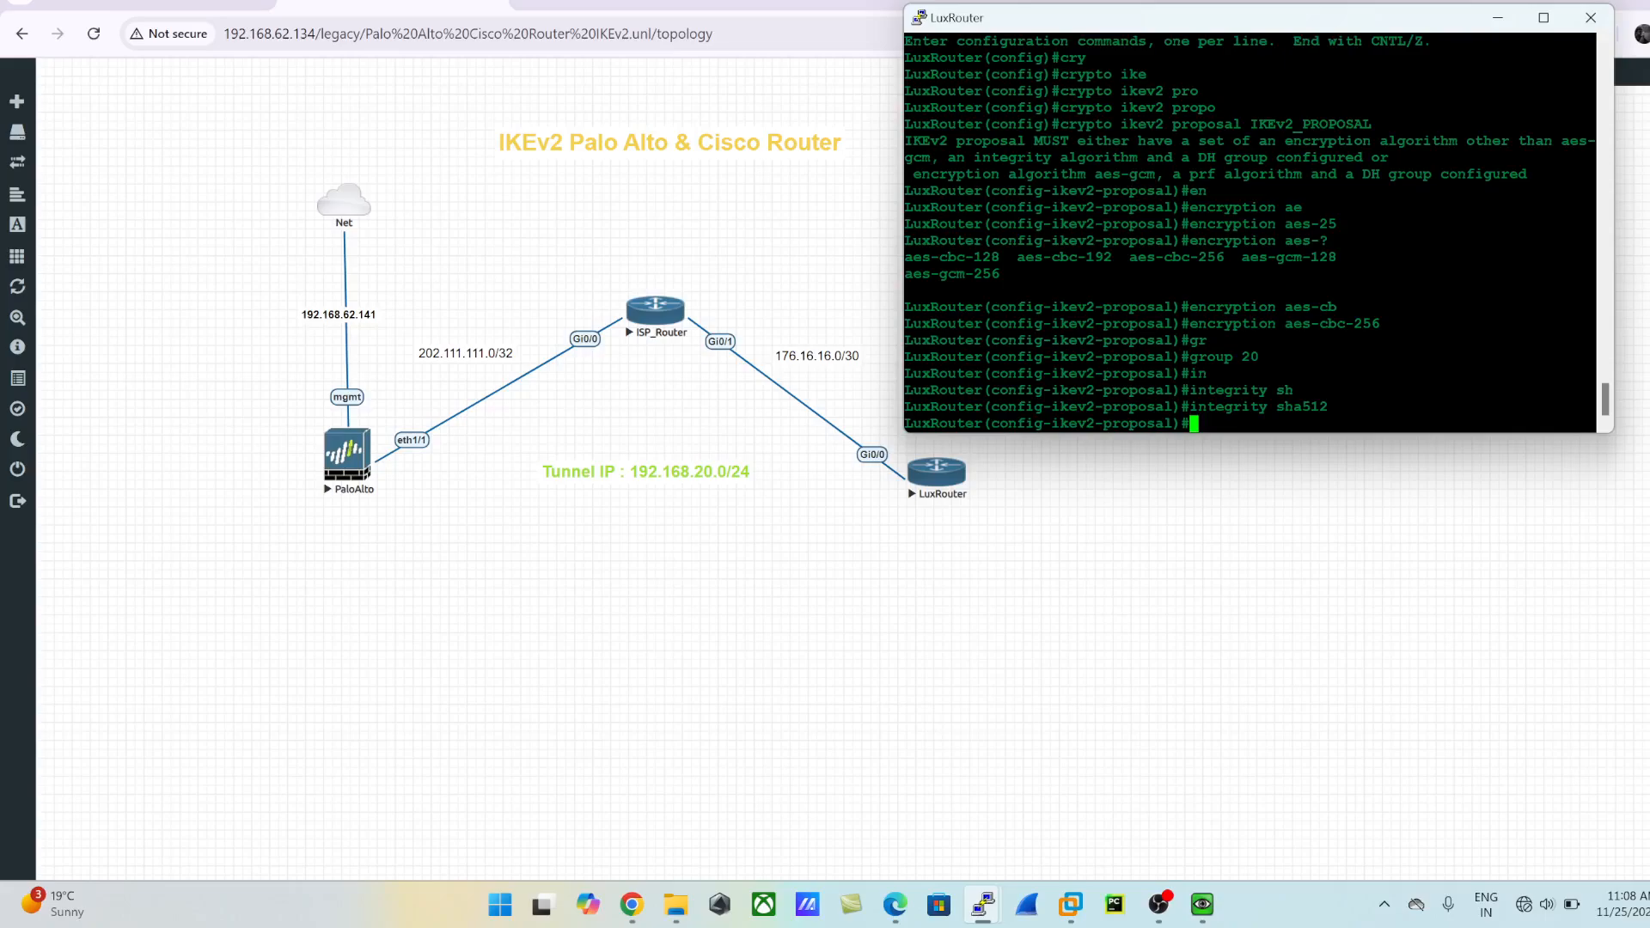
- List the IKEv2 proposal commands, set the PRF algorithm to sha512, and compare it with the integrity setting
{"action": "type", "text": "?"}
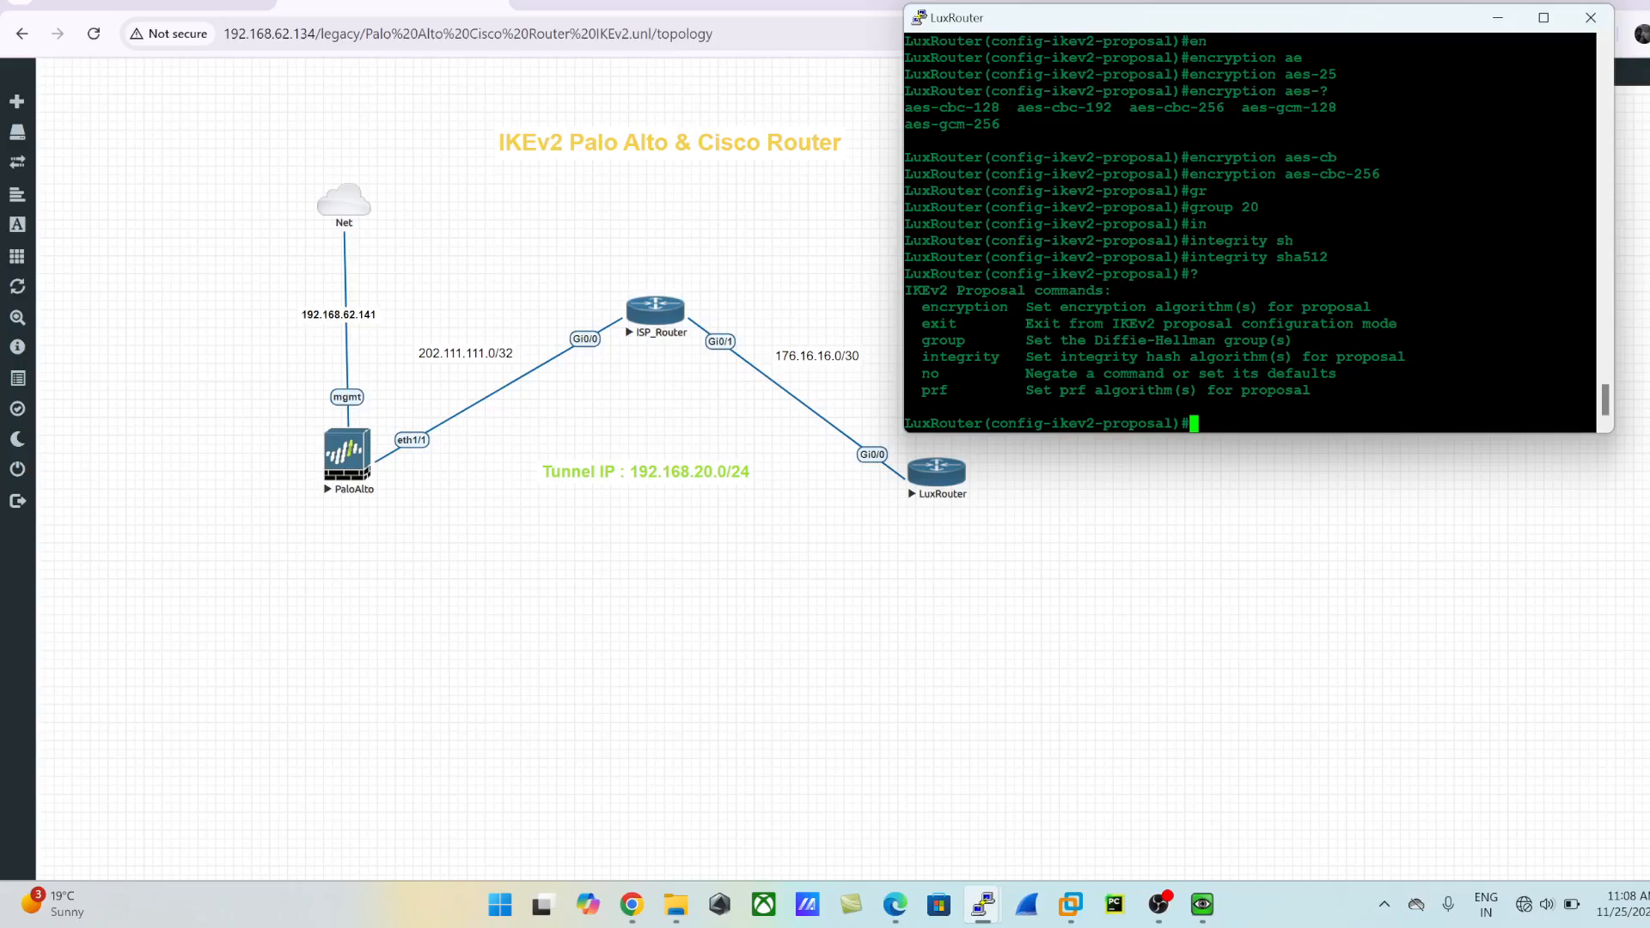
{"action": "type", "text": "pr"}
{"action": "key", "text": "Tab"}
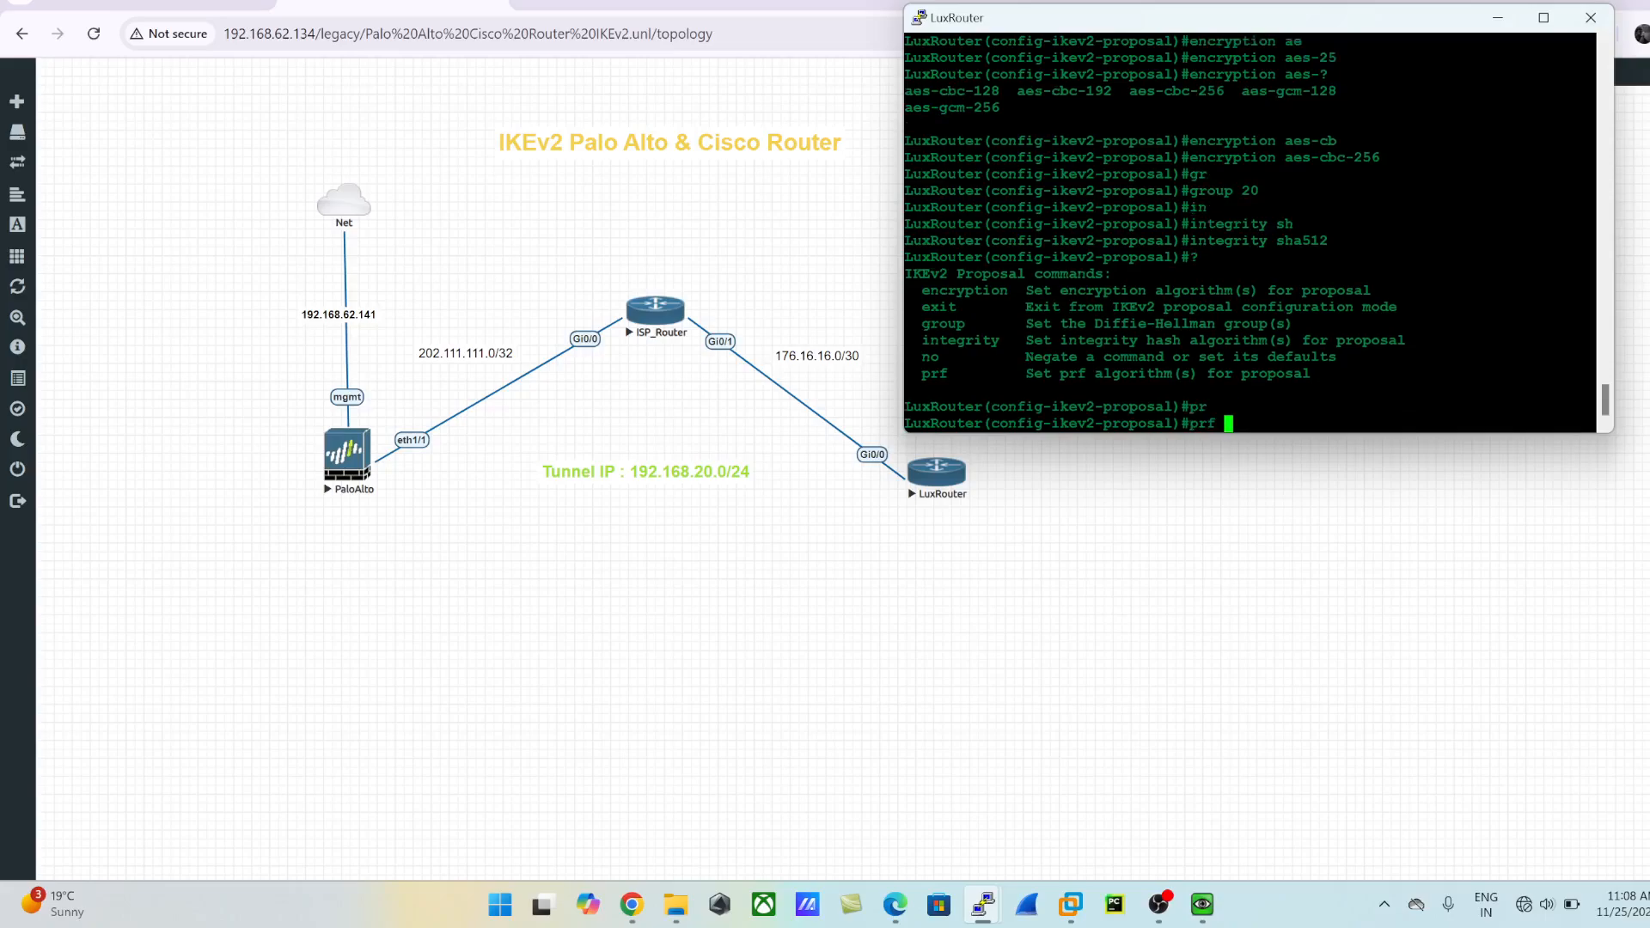
{"action": "type", "text": "sh"}
{"action": "key", "text": "Tab"}
{"action": "type", "text": "a"}
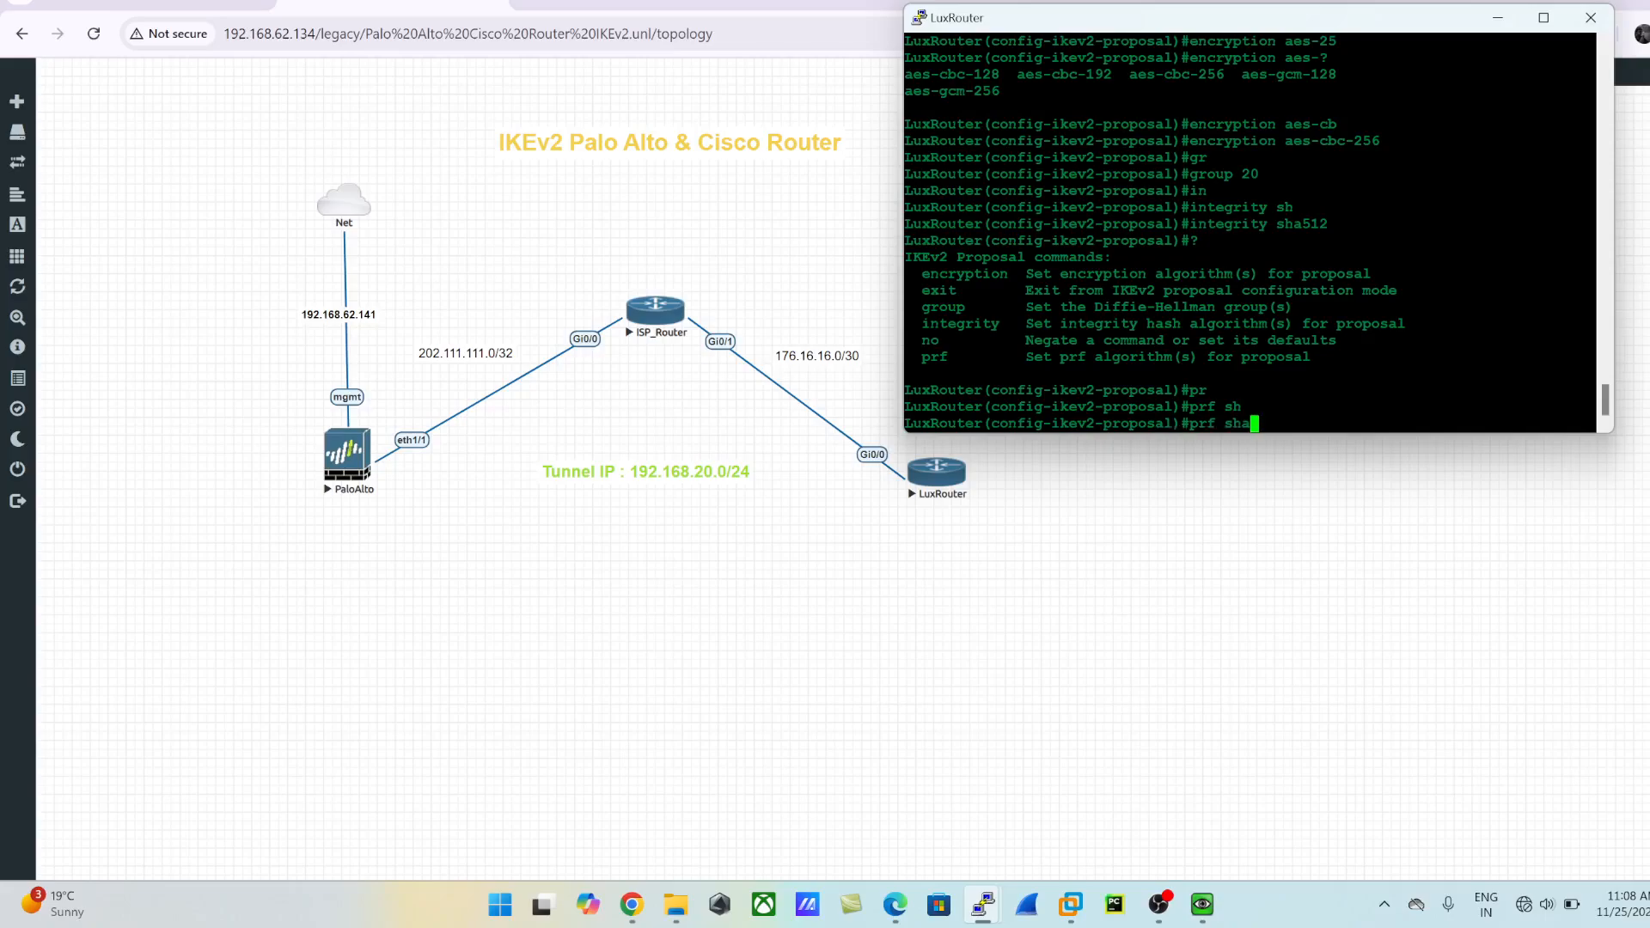
{"action": "type", "text": "512"}
{"action": "key", "text": "Return"}
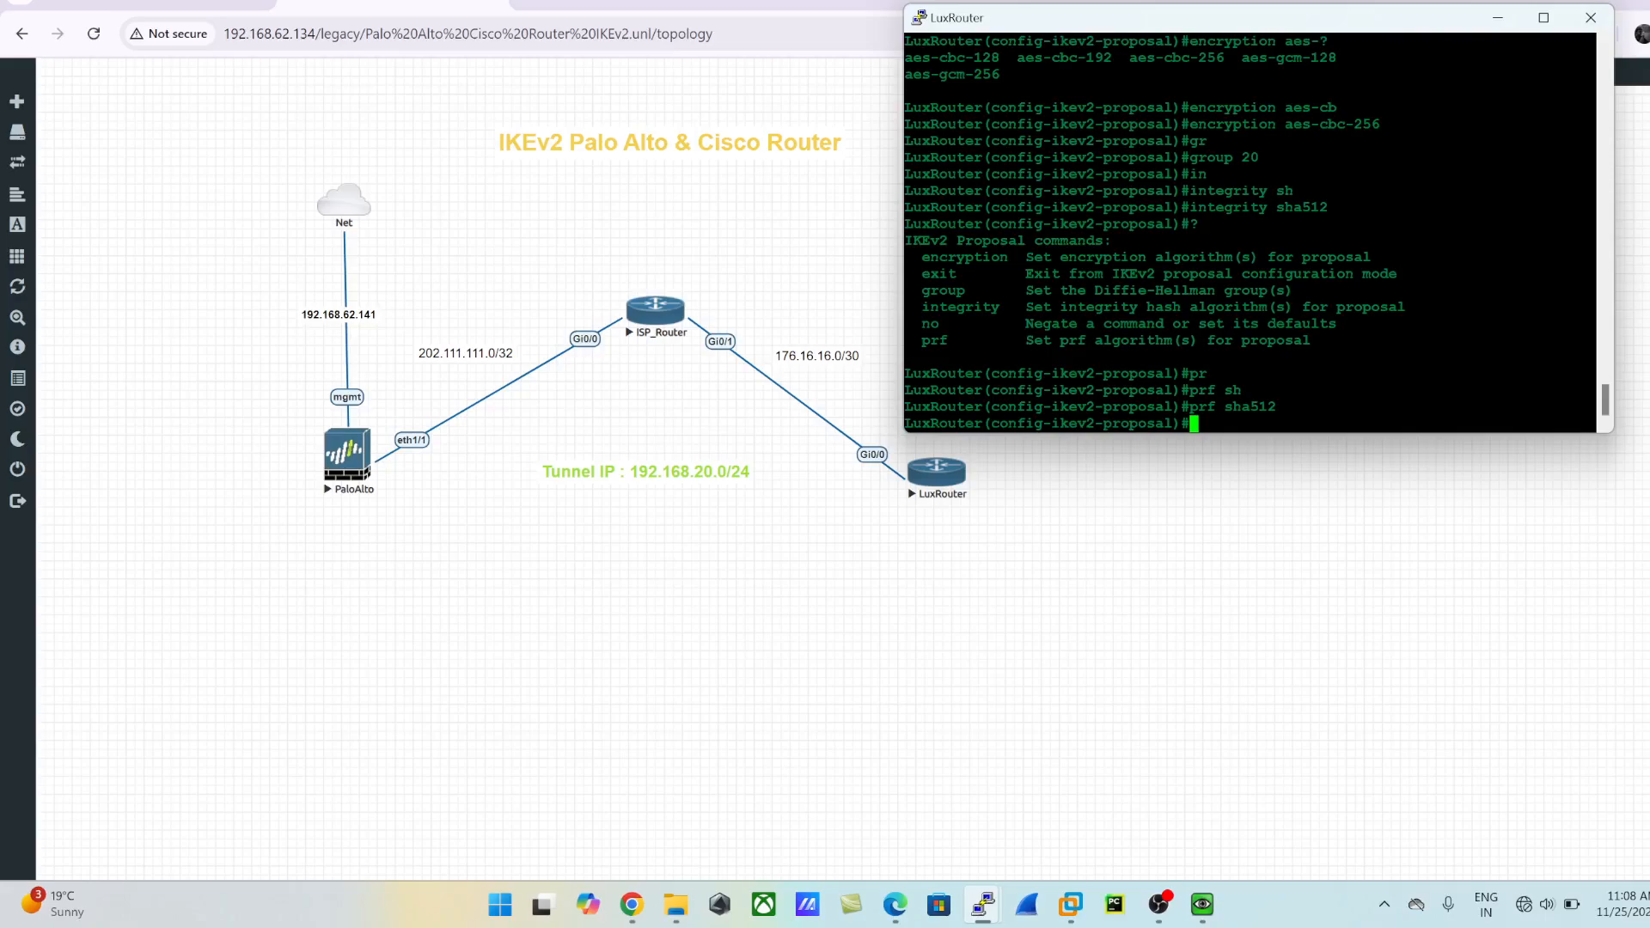
{"action": "left_click_drag", "start_coordinate": [921, 340], "coordinate": [1294, 341]}
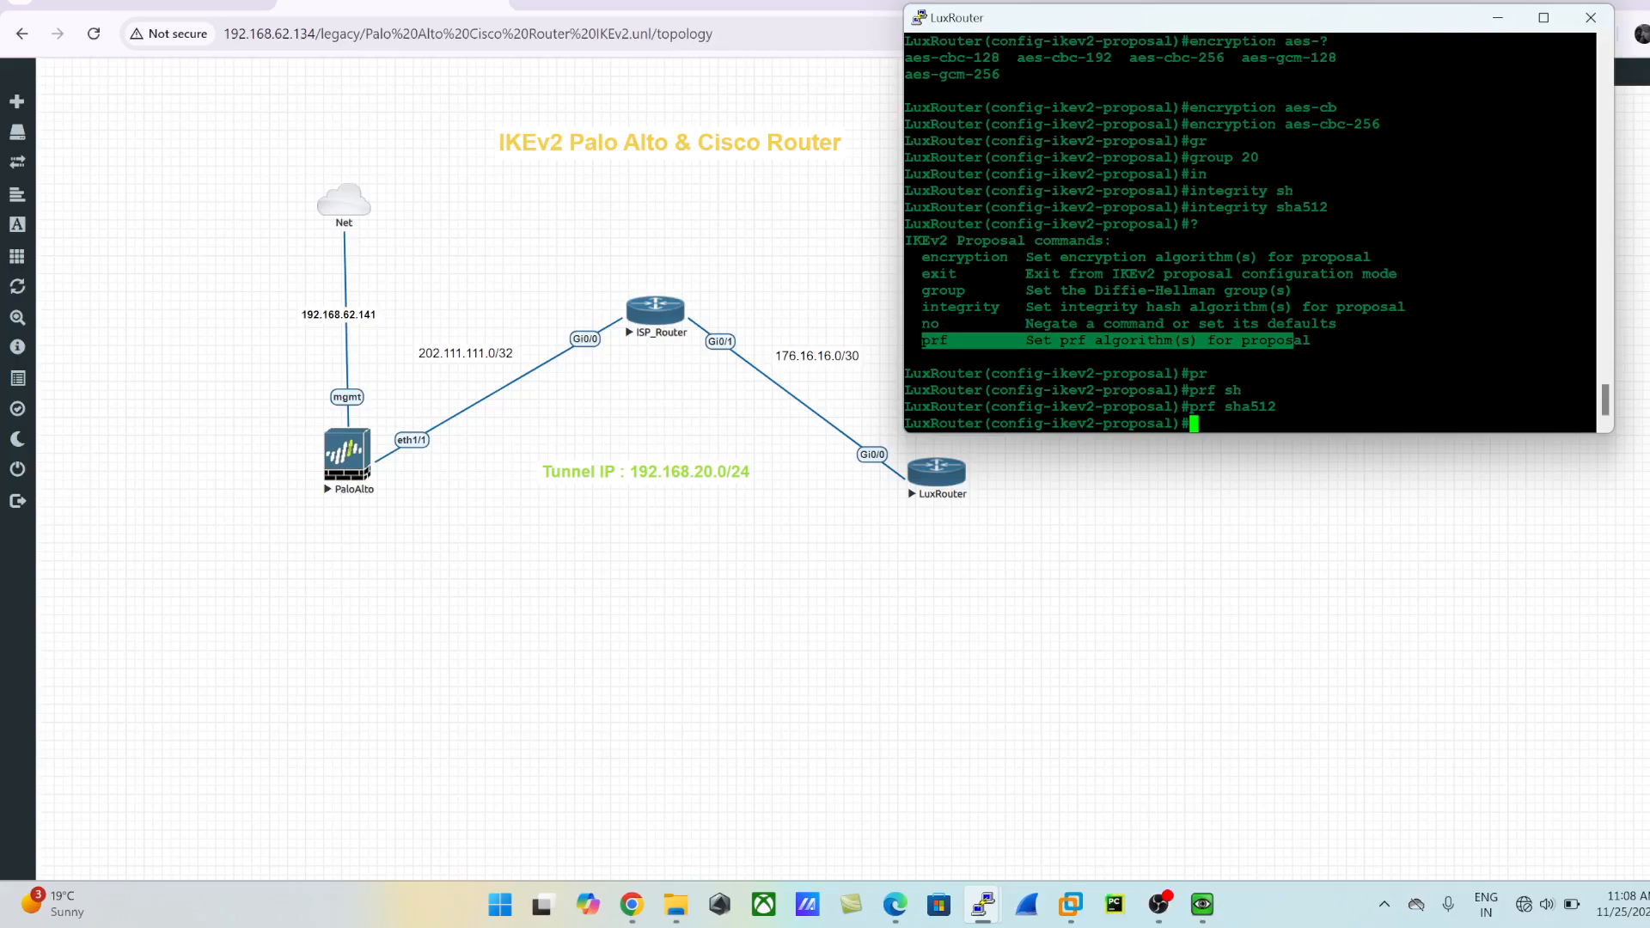
{"action": "left_click_drag", "start_coordinate": [1191, 208], "coordinate": [1319, 208]}
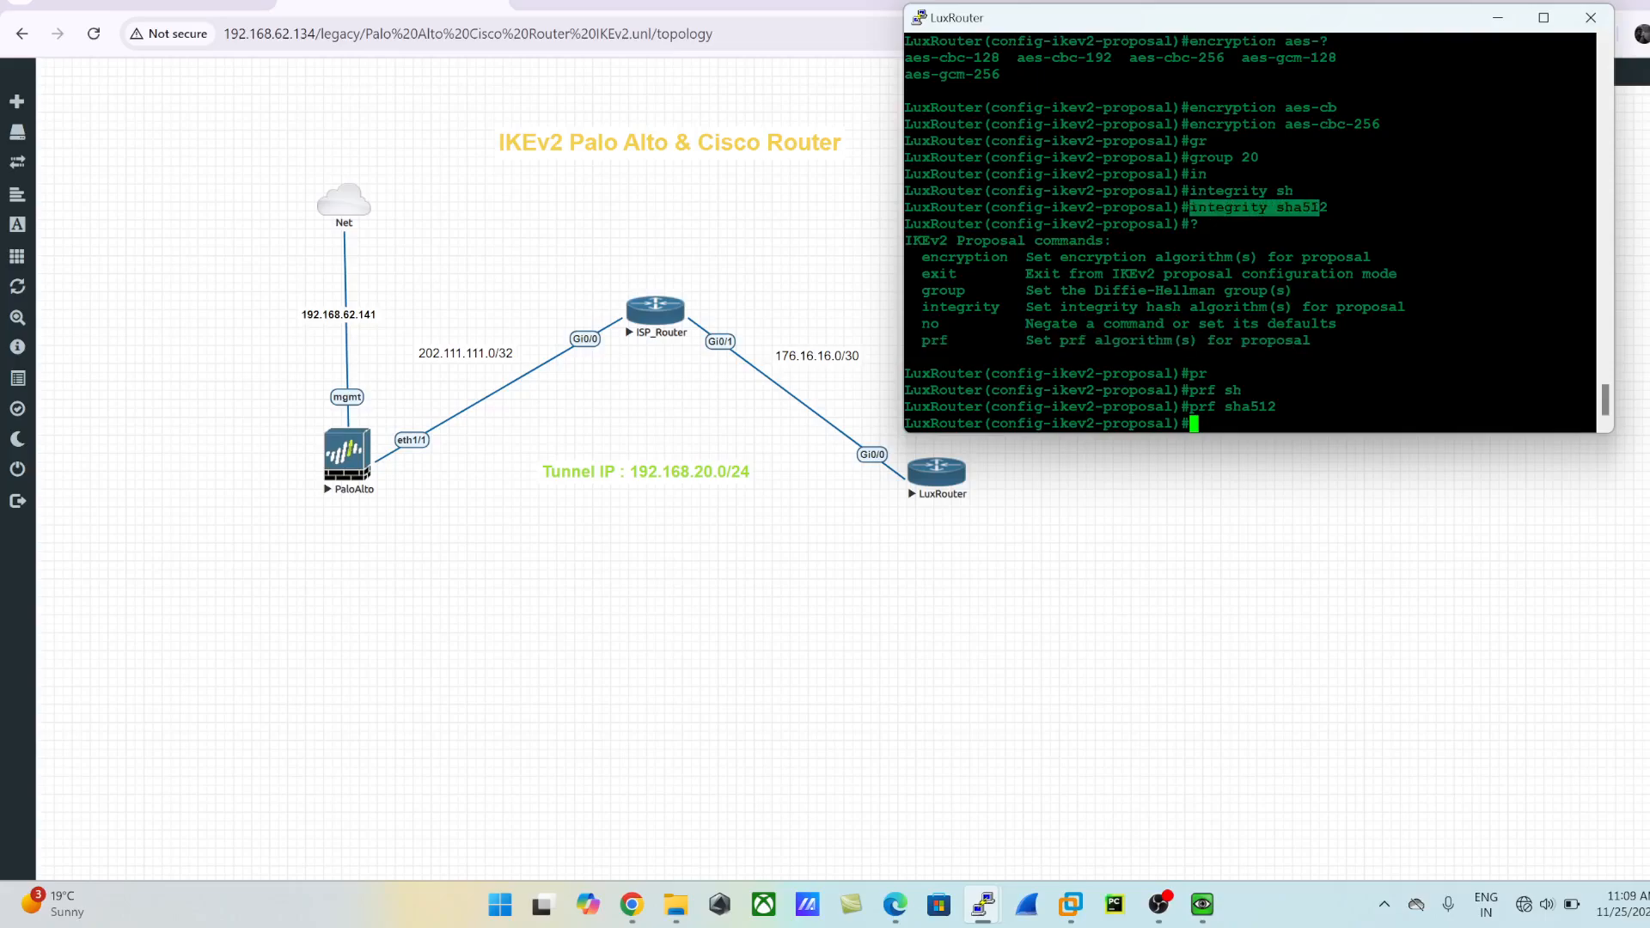
{"action": "double_click", "coordinate": [1310, 208]}
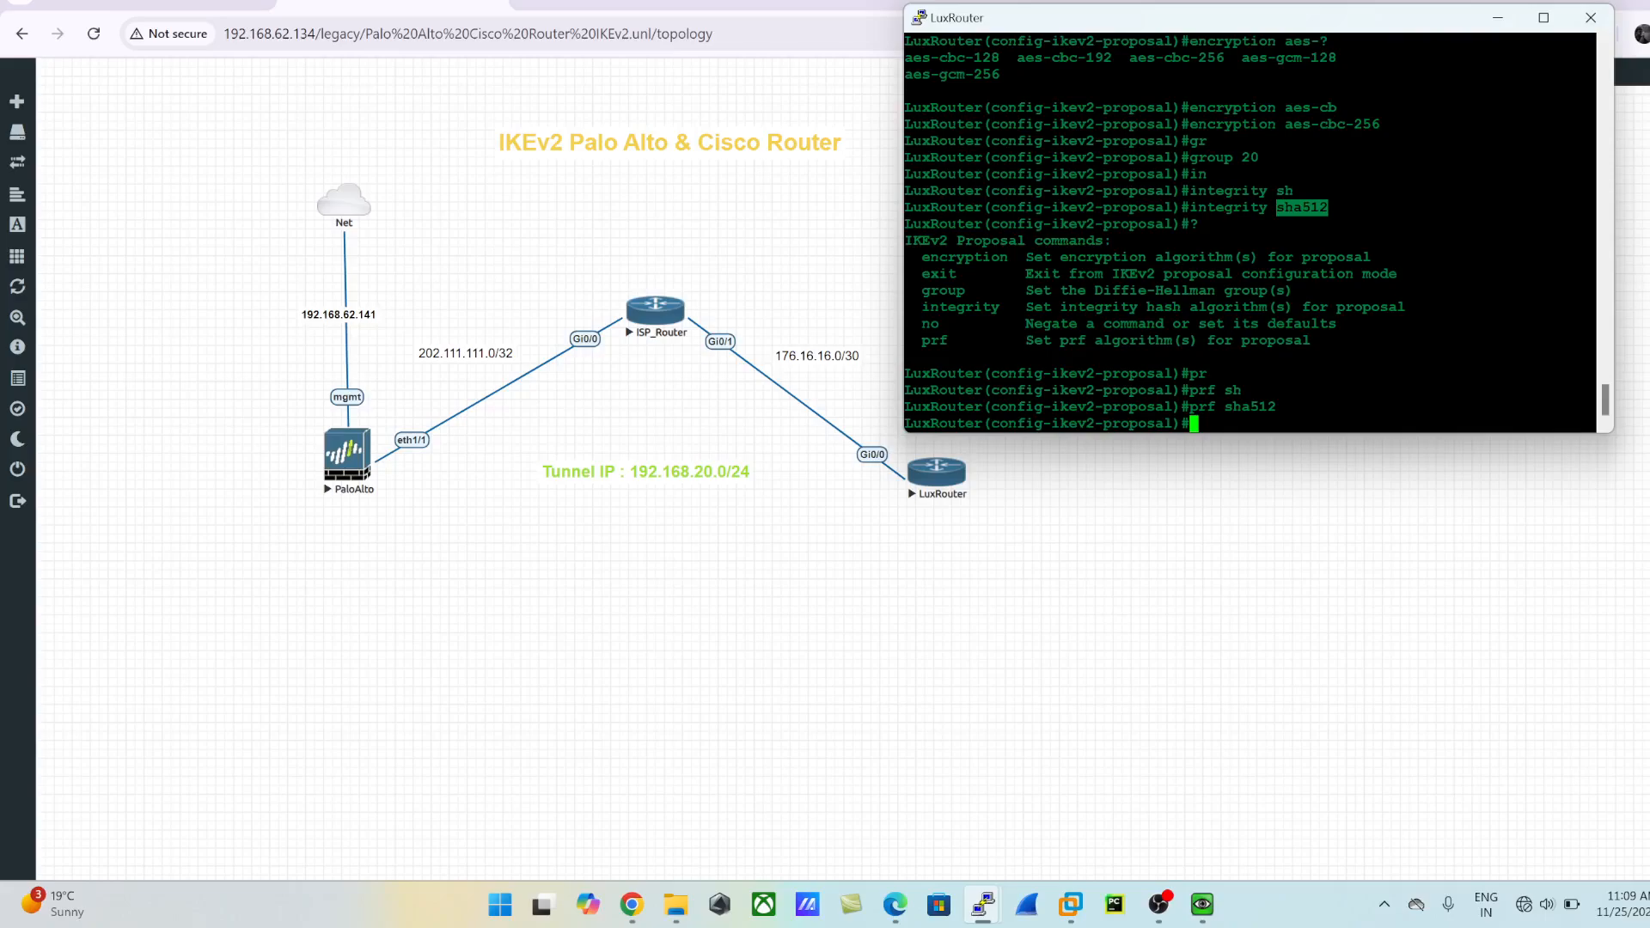
- Leave configuration mode on LuxRouter and display the configured IKEv2 proposals with show crypto ikev2 proposal
{"action": "type", "text": "exit"}
{"action": "key", "text": "Return"}
{"action": "type", "text": "exit"}
{"action": "key", "text": "Return"}
{"action": "type", "text": "show "}
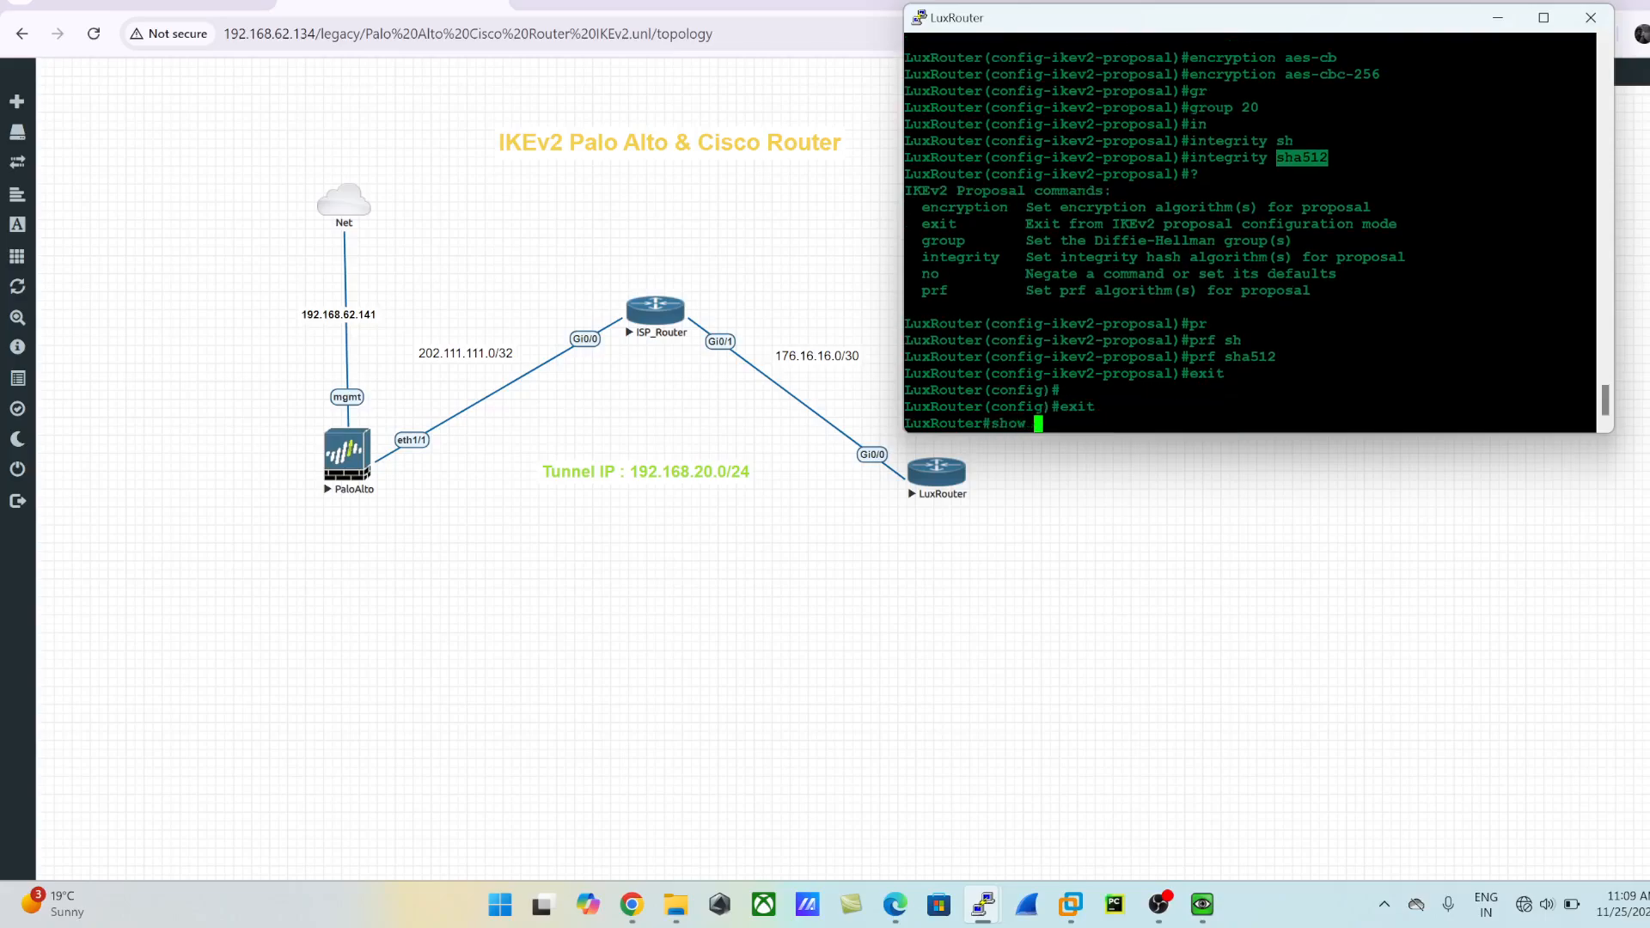
{"action": "type", "text": "crypto ike"}
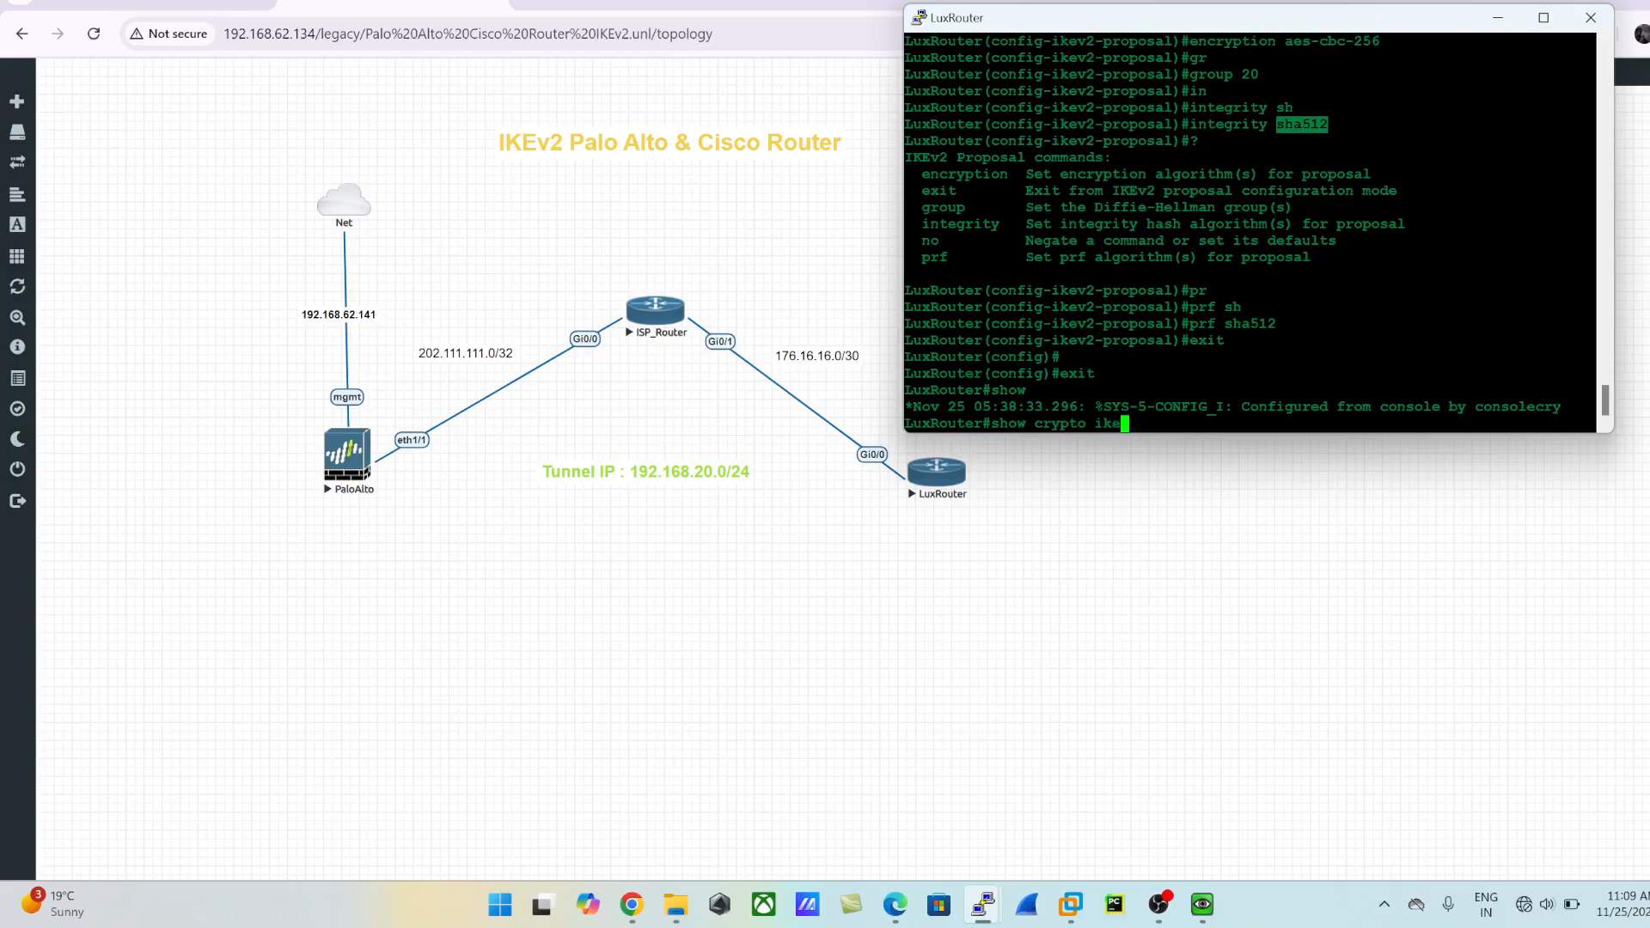
{"action": "key", "text": "Tab"}
{"action": "type", "text": "pro"}
{"action": "key", "text": "Tab"}
{"action": "key", "text": "Return"}
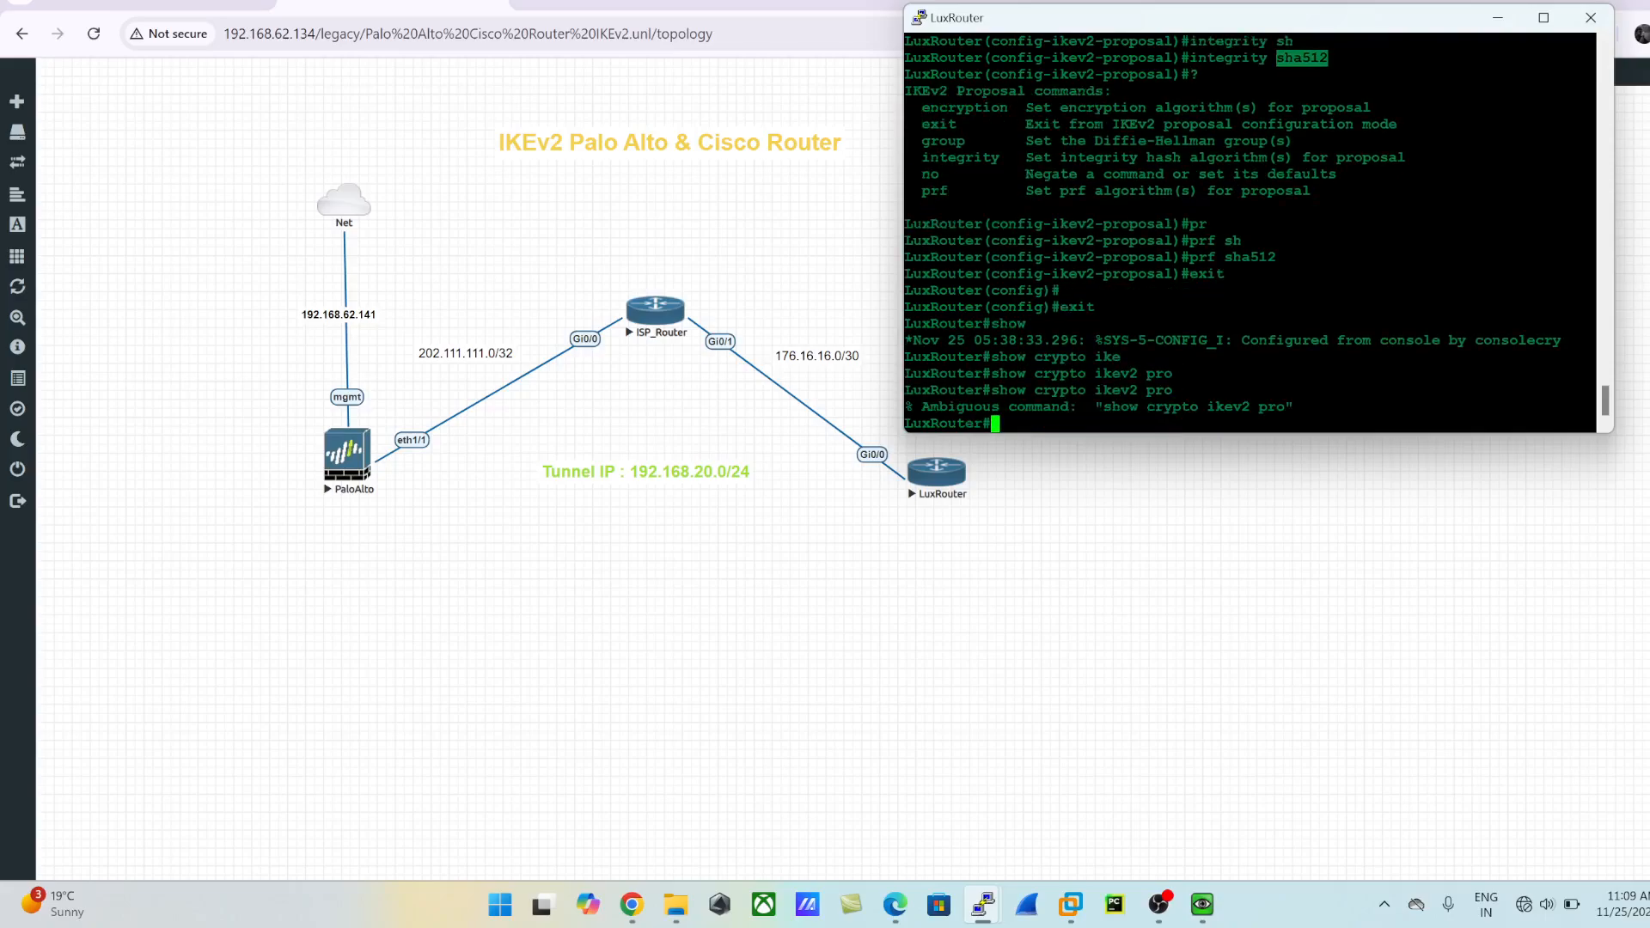
{"action": "key", "text": "Up"}
{"action": "type", "text": "po"}
{"action": "key", "text": "Tab"}
{"action": "key", "text": "Return"}
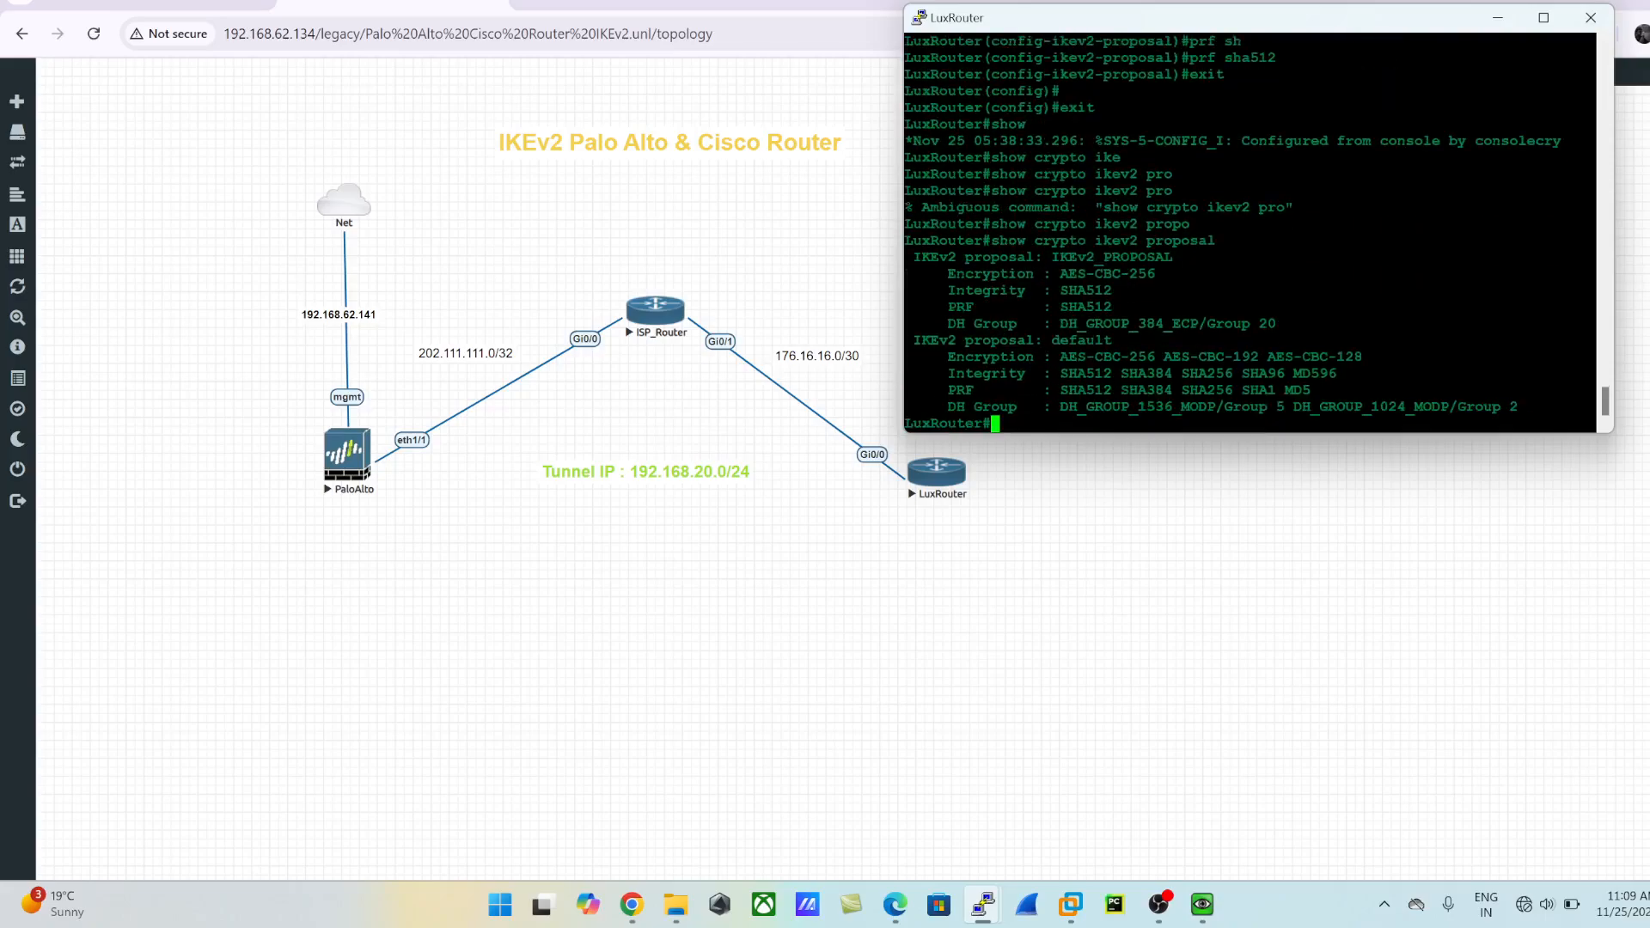
- Review the integrity, PRF and DH group settings of IKEv2_PROPOSAL in the proposal output
{"action": "left_click_drag", "start_coordinate": [1036, 257], "coordinate": [1112, 290]}
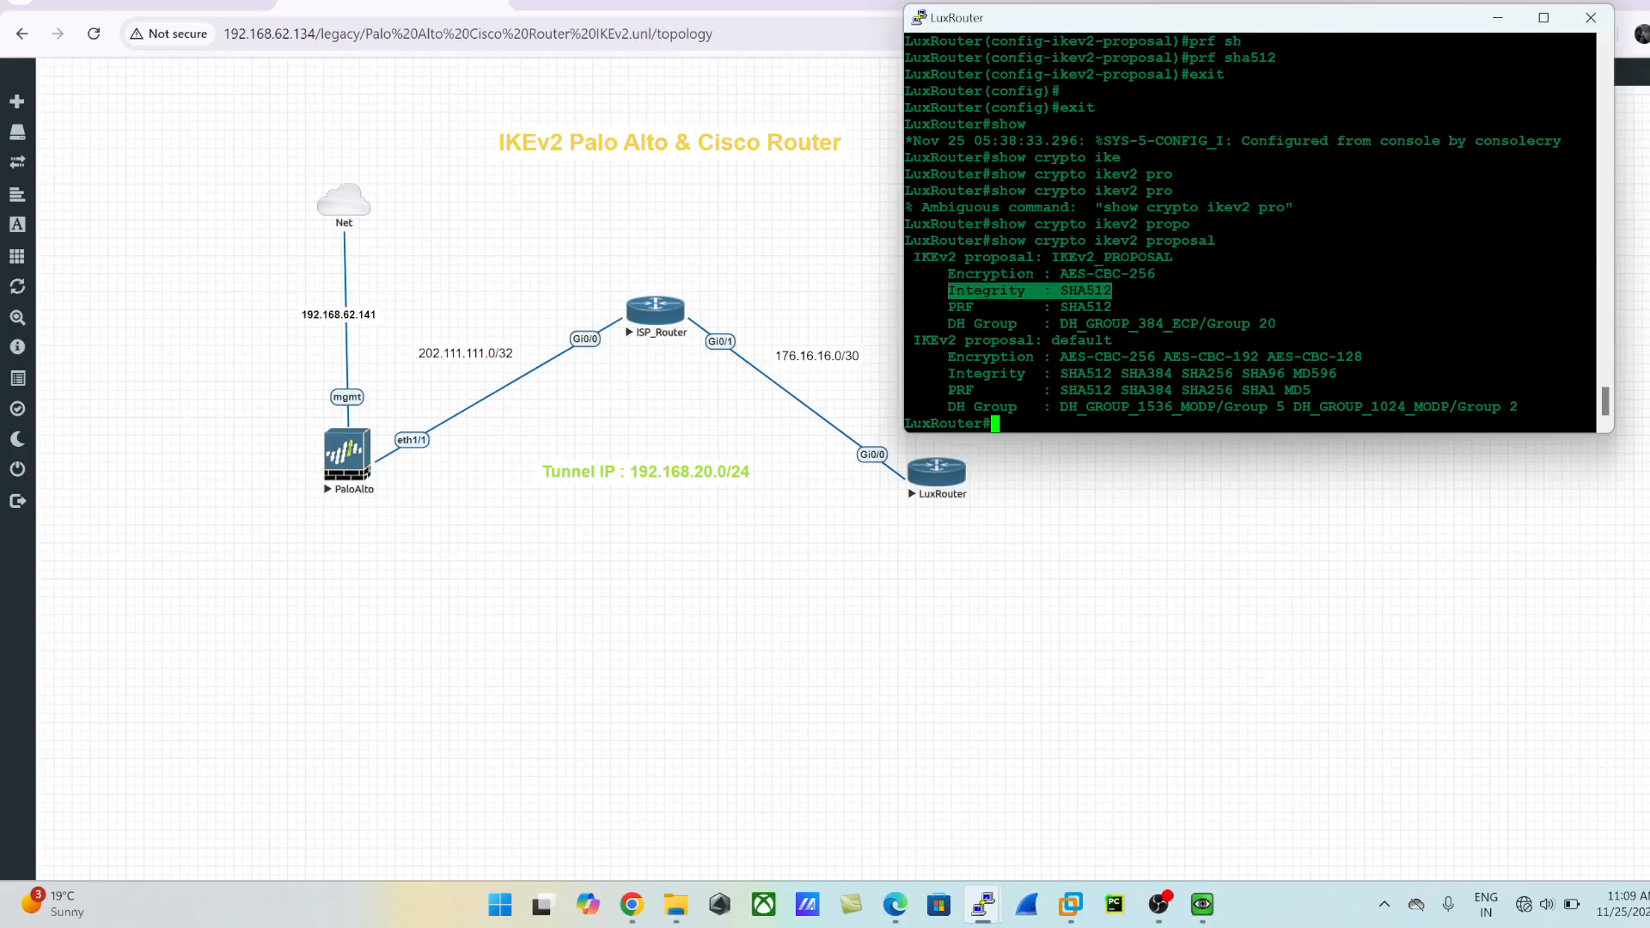
{"action": "left_click_drag", "start_coordinate": [939, 307], "coordinate": [1594, 307]}
{"action": "left_click_drag", "start_coordinate": [940, 323], "coordinate": [1594, 323]}
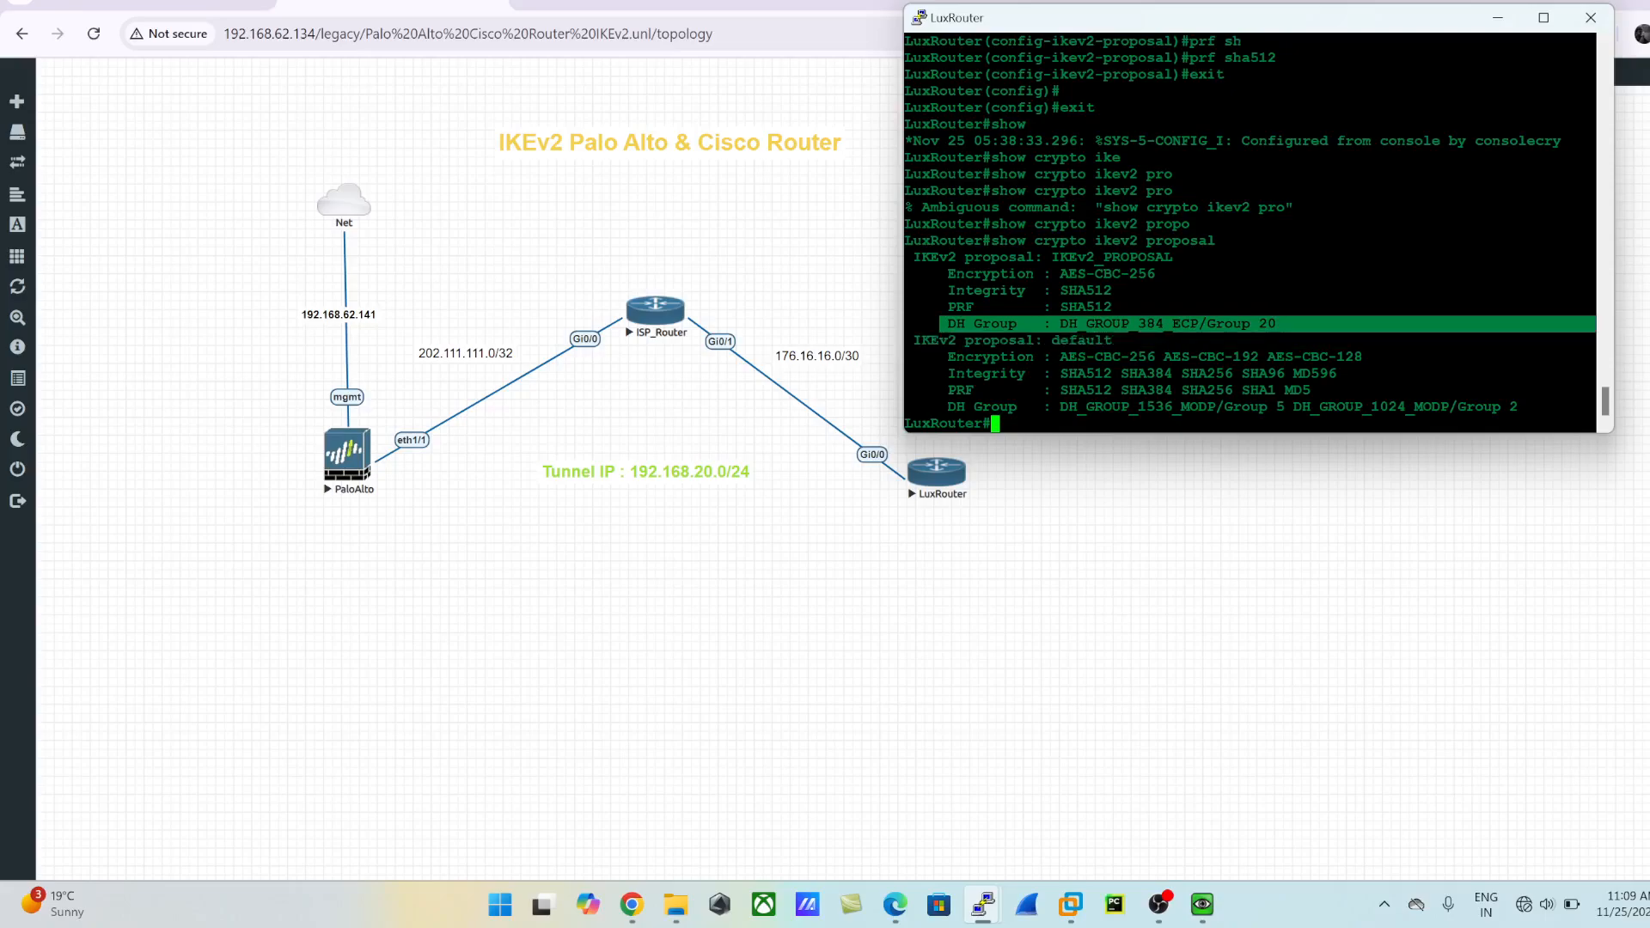
{"action": "left_click_drag", "start_coordinate": [940, 290], "coordinate": [1059, 289]}
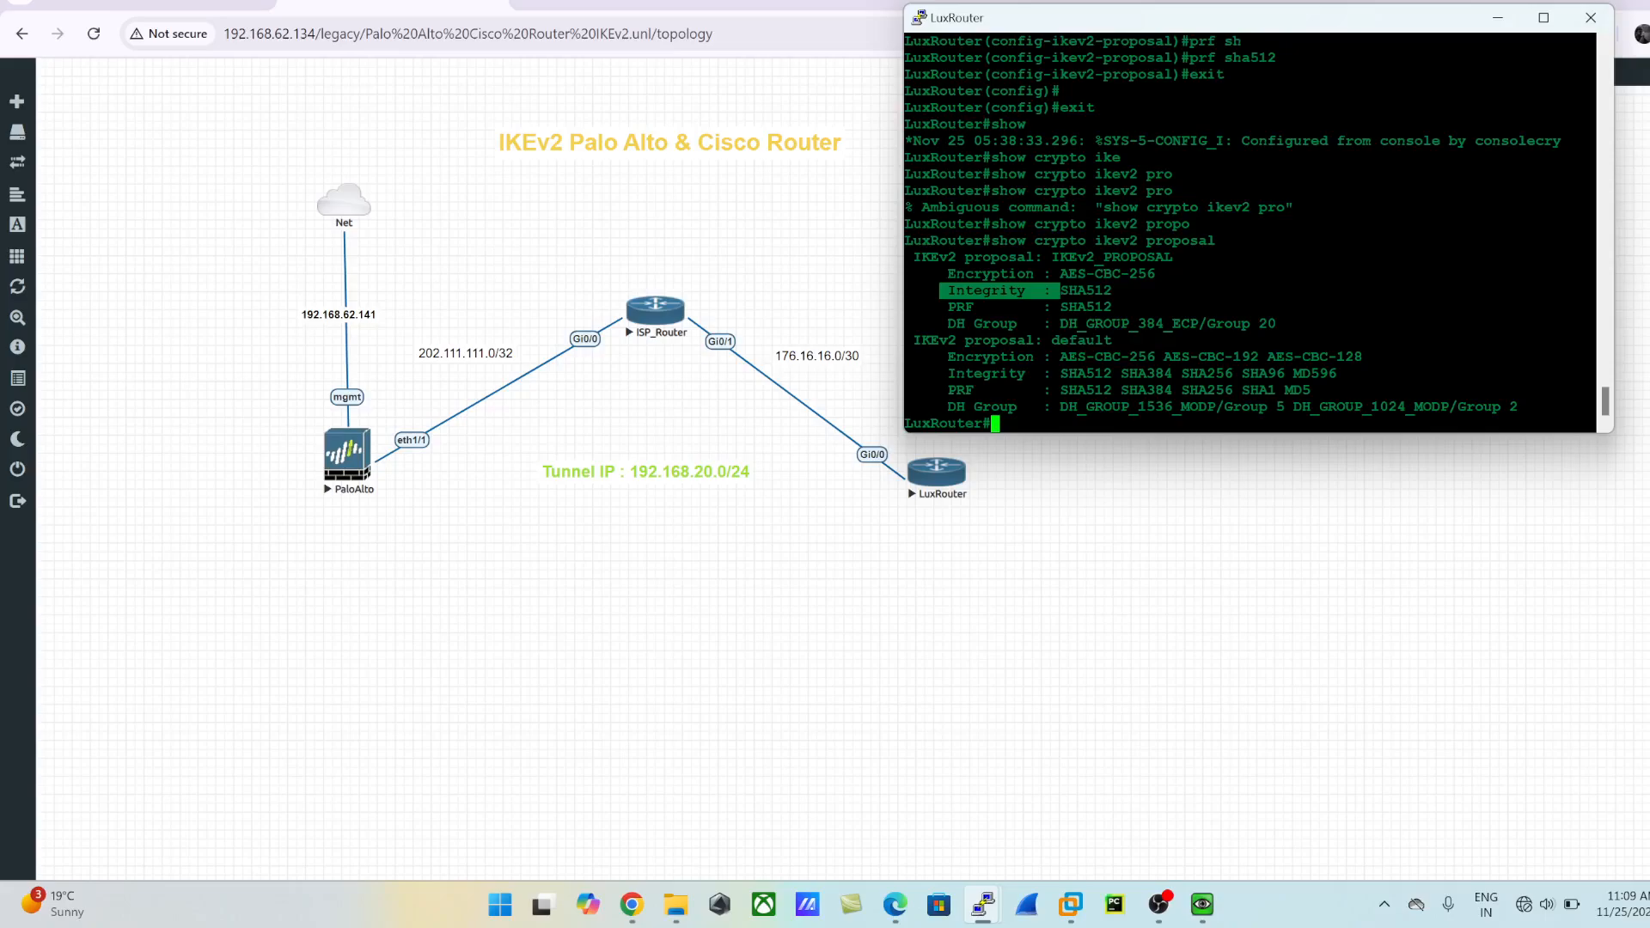
{"action": "left_click", "coordinate": [1059, 290]}
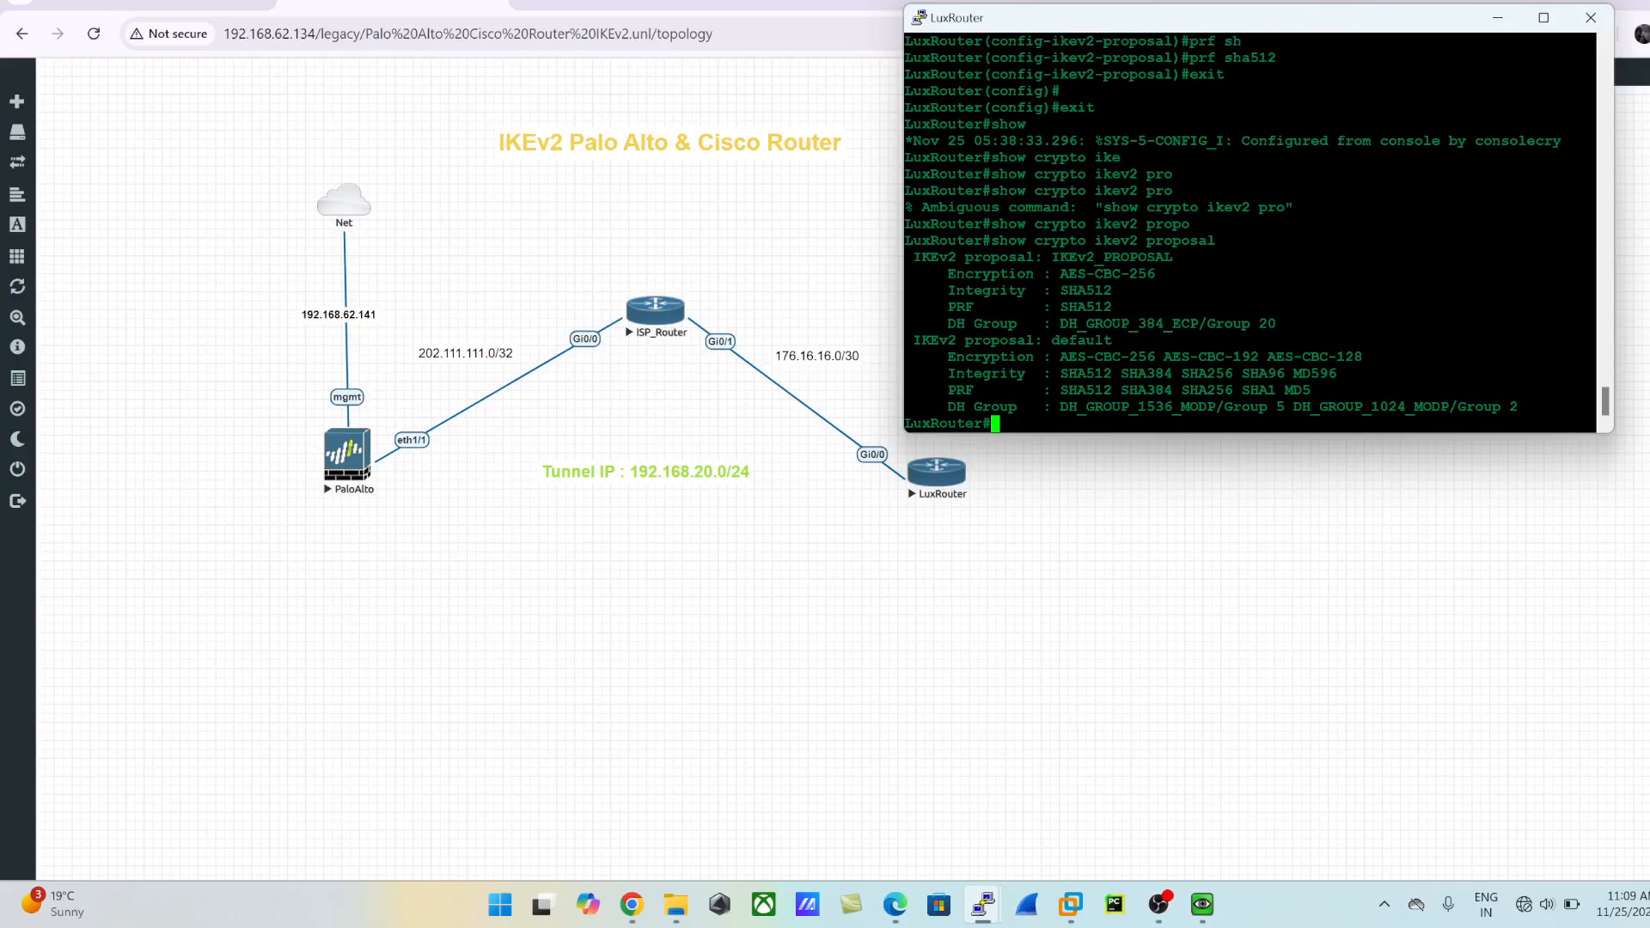
{"action": "left_click_drag", "start_coordinate": [946, 291], "coordinate": [1035, 290]}
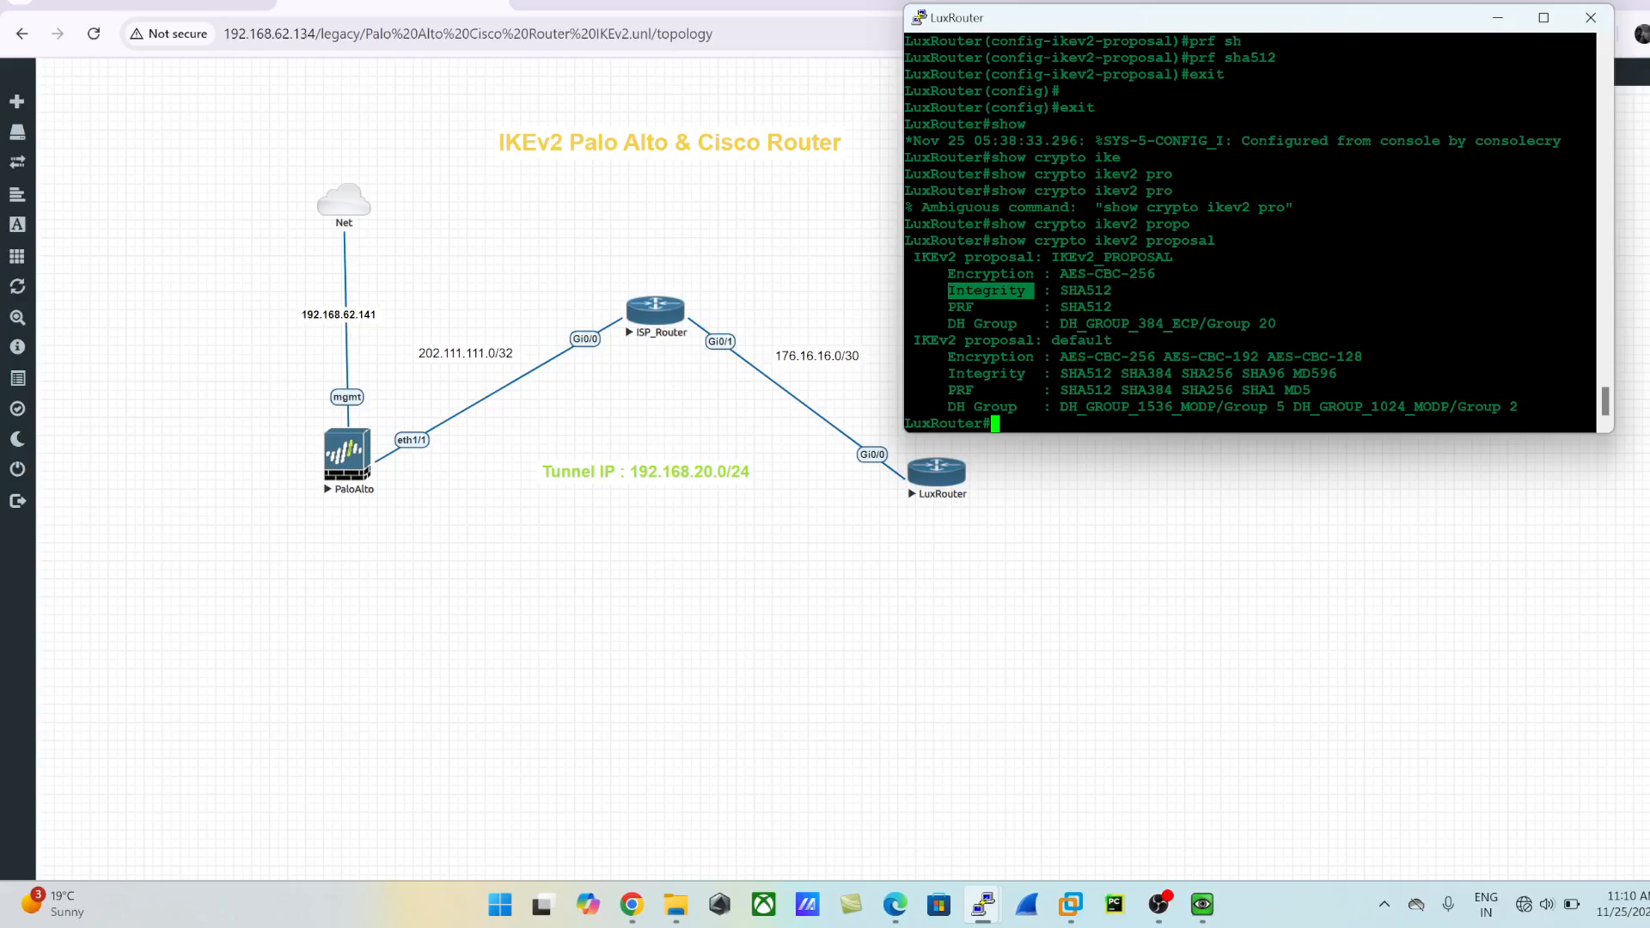
{"action": "key", "text": "Return"}
{"action": "key", "text": "Return"}
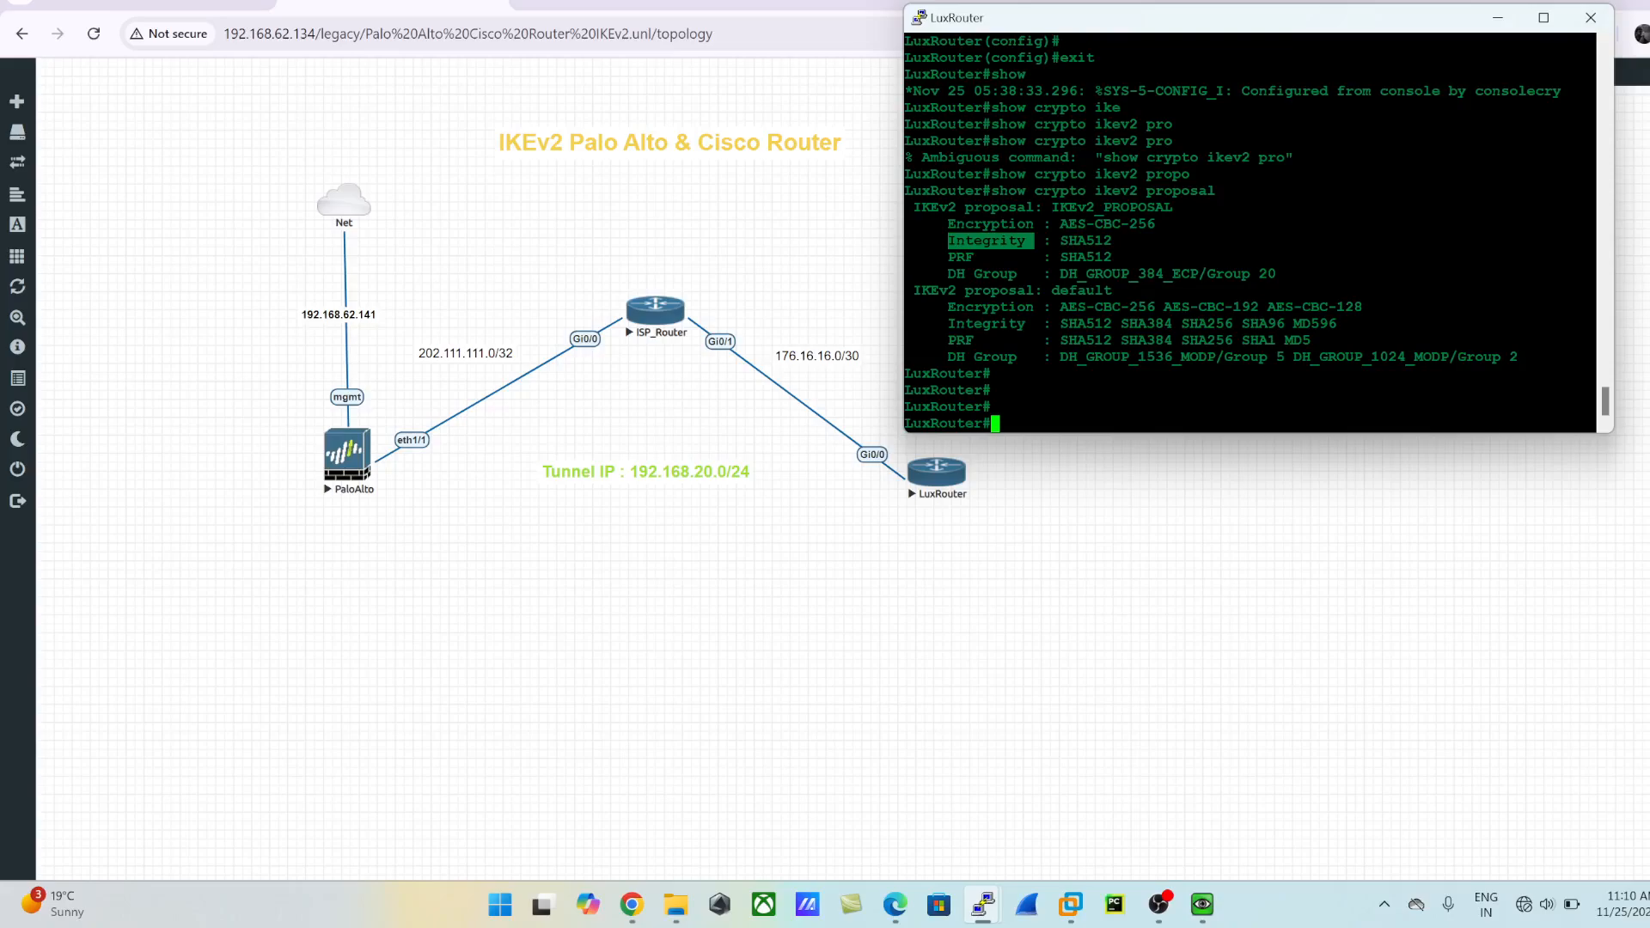
{"action": "type", "text": "config t"}
{"action": "key", "text": "Return"}
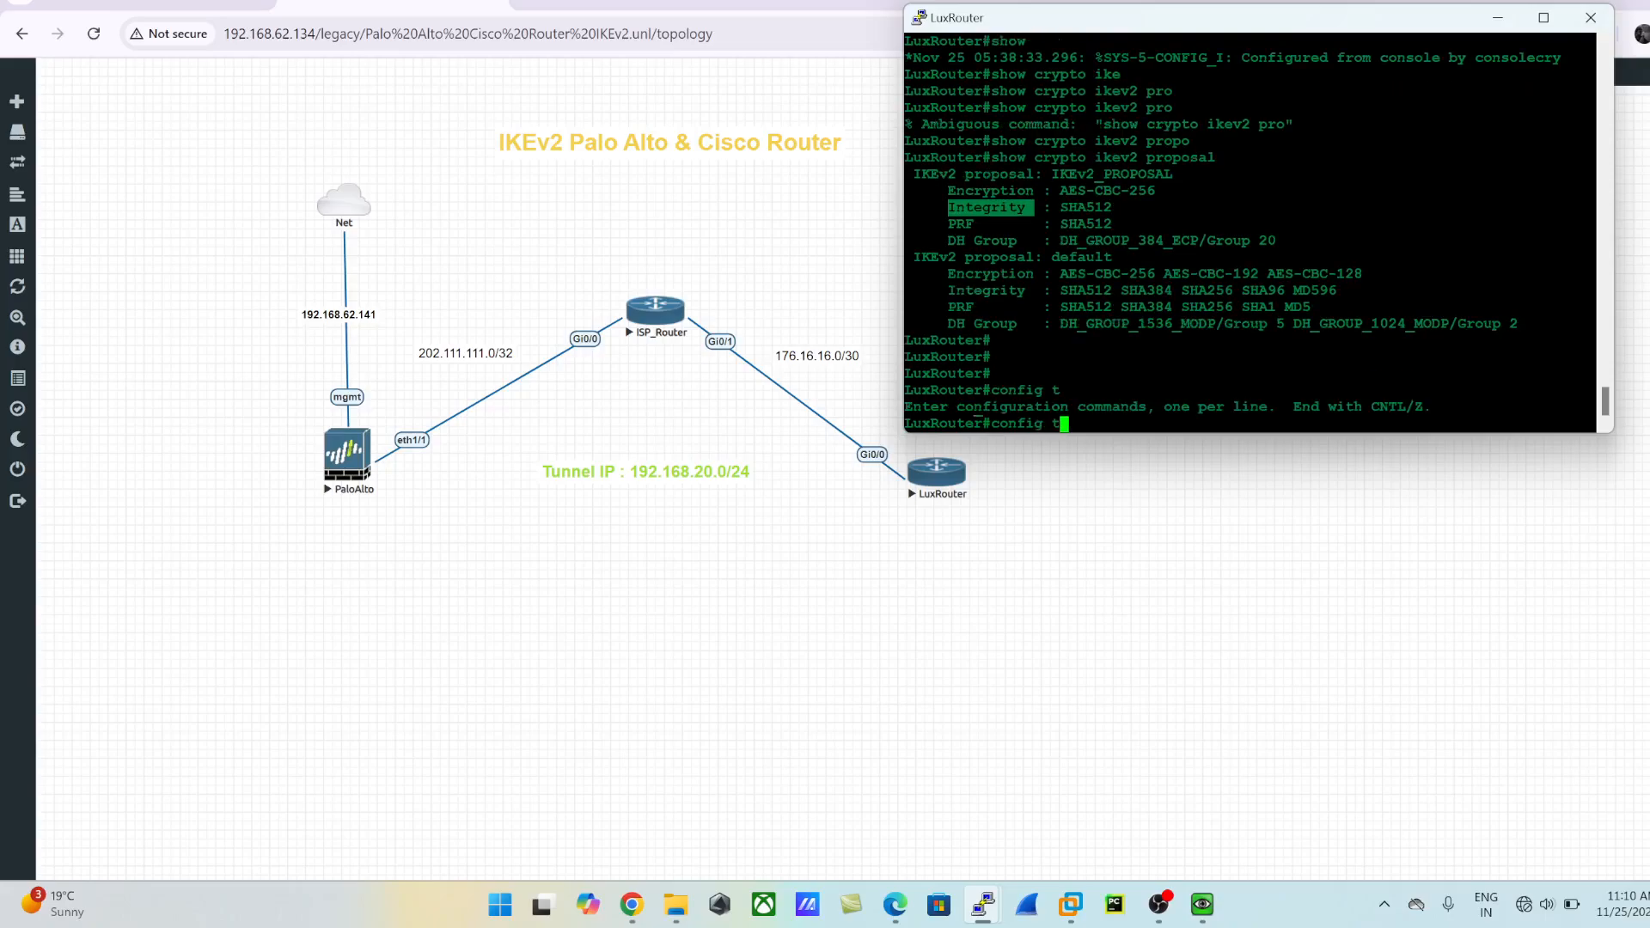
{"action": "type", "text": "d"}
{"action": "key", "text": "BackSpace"}
{"action": "type", "text": "exit"}
{"action": "key", "text": "Return"}
- Display the router's existing IKEv2 policies with show crypto ikev2 policy
{"action": "type", "text": "show cry"}
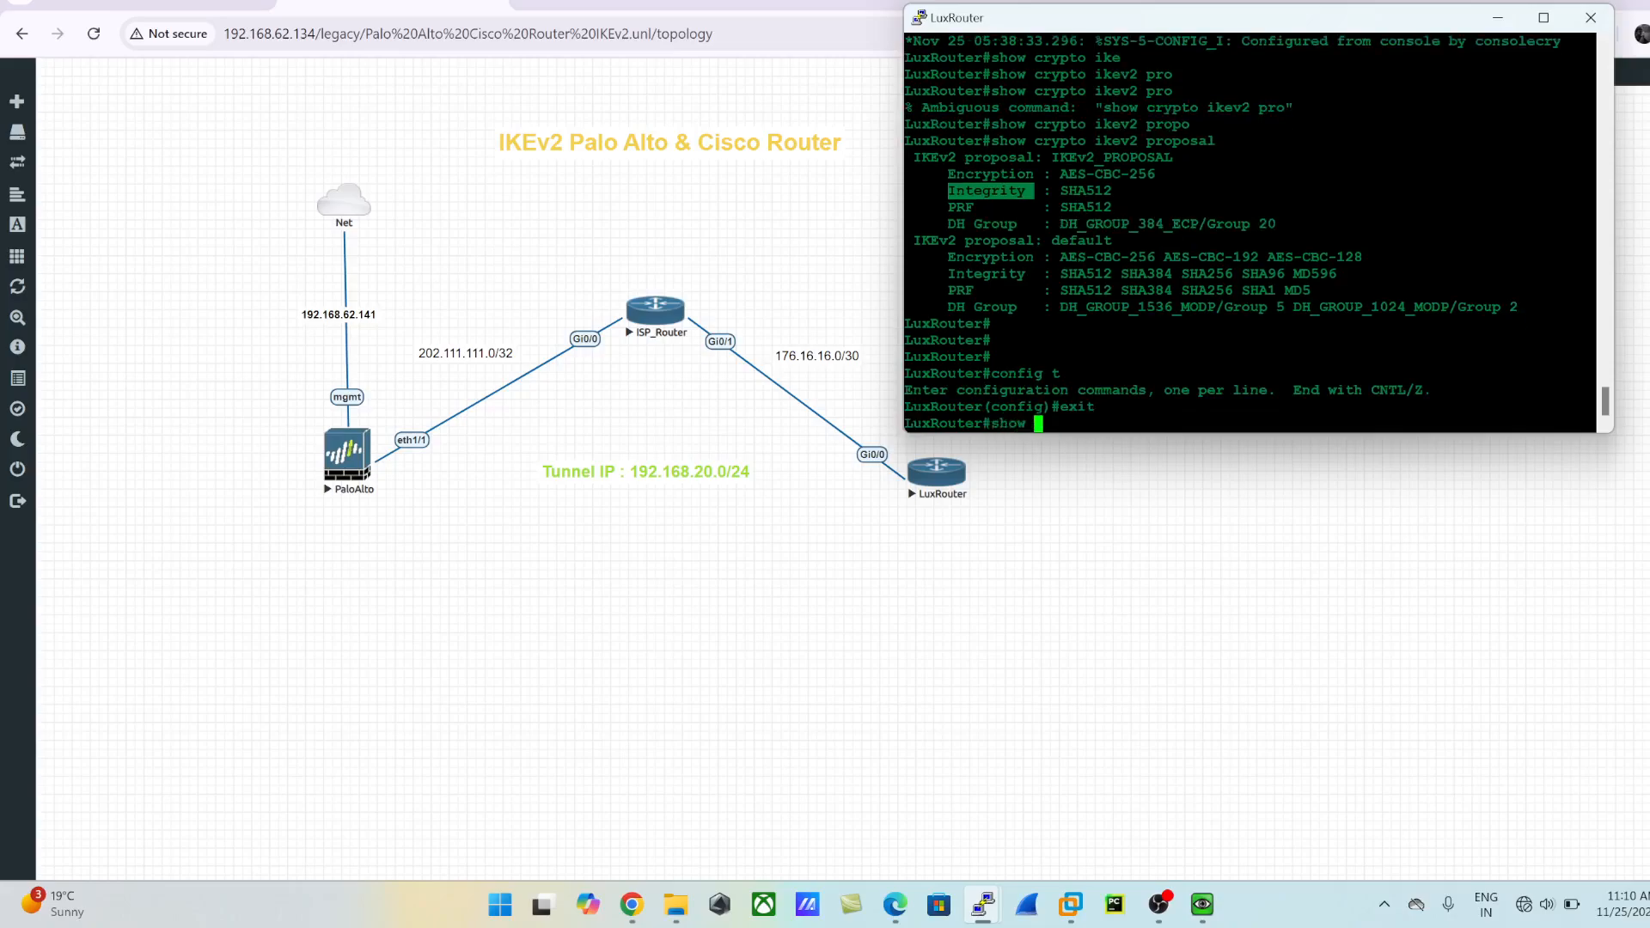
{"action": "key", "text": "Tab"}
{"action": "type", "text": "ike"}
{"action": "key", "text": "Tab"}
{"action": "type", "text": "po"}
{"action": "key", "text": "Tab"}
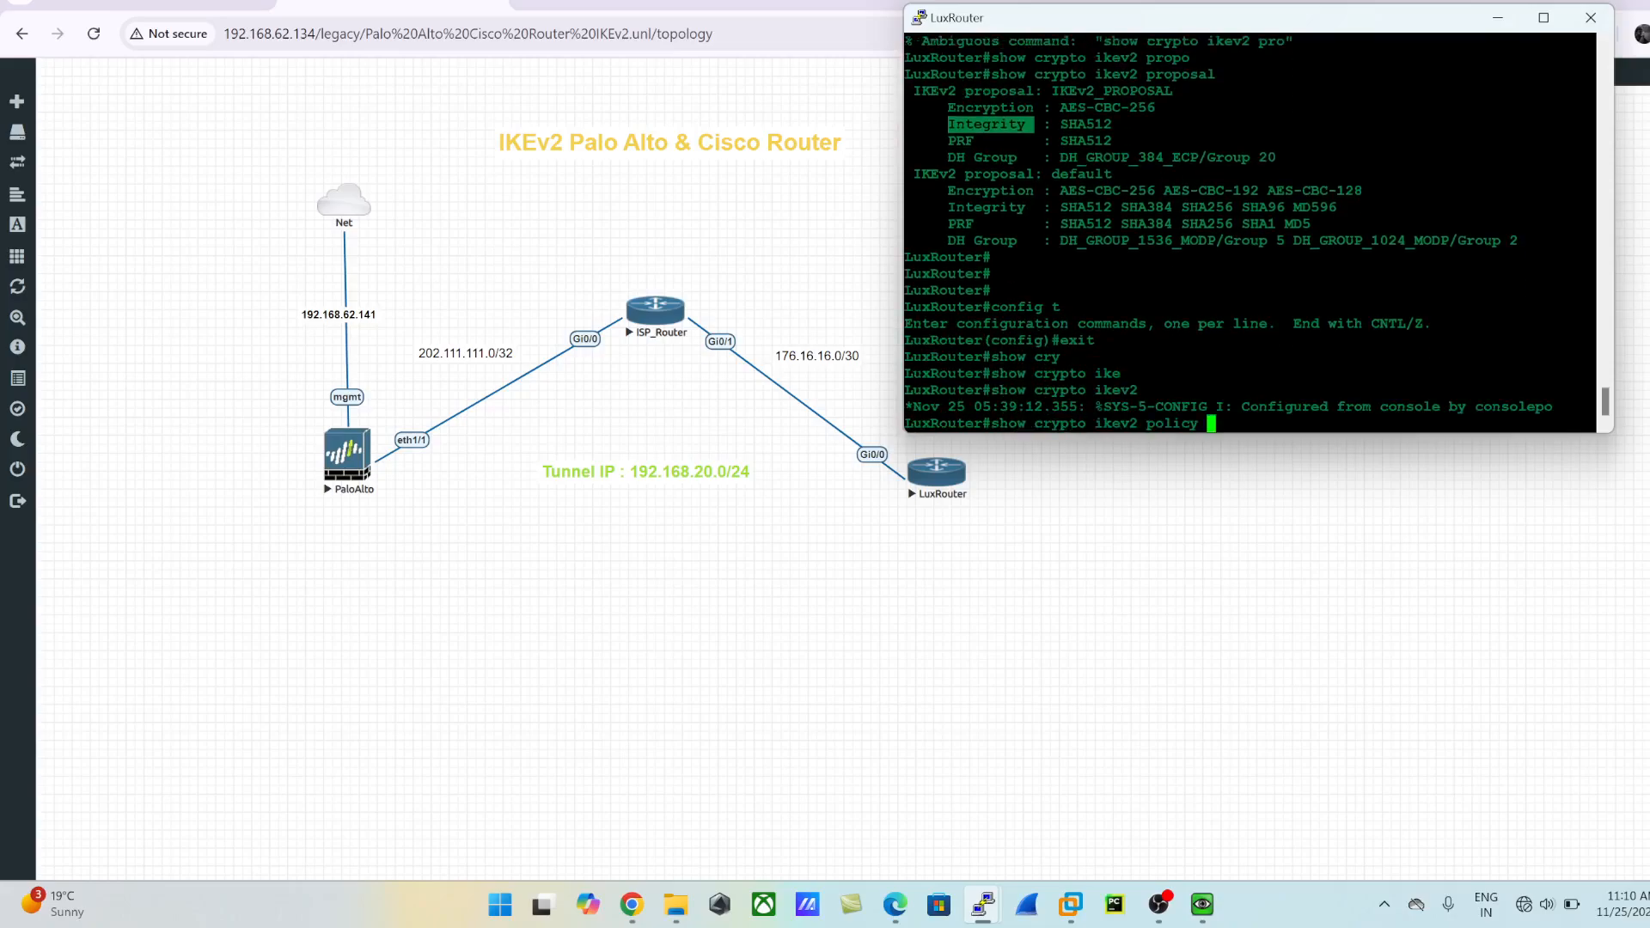
{"action": "key", "text": "Return"}
- Enter global configuration mode and create a crypto IKEv2 policy named IKEv2_POLICY
{"action": "key", "text": "Return"}
{"action": "key", "text": "Return"}
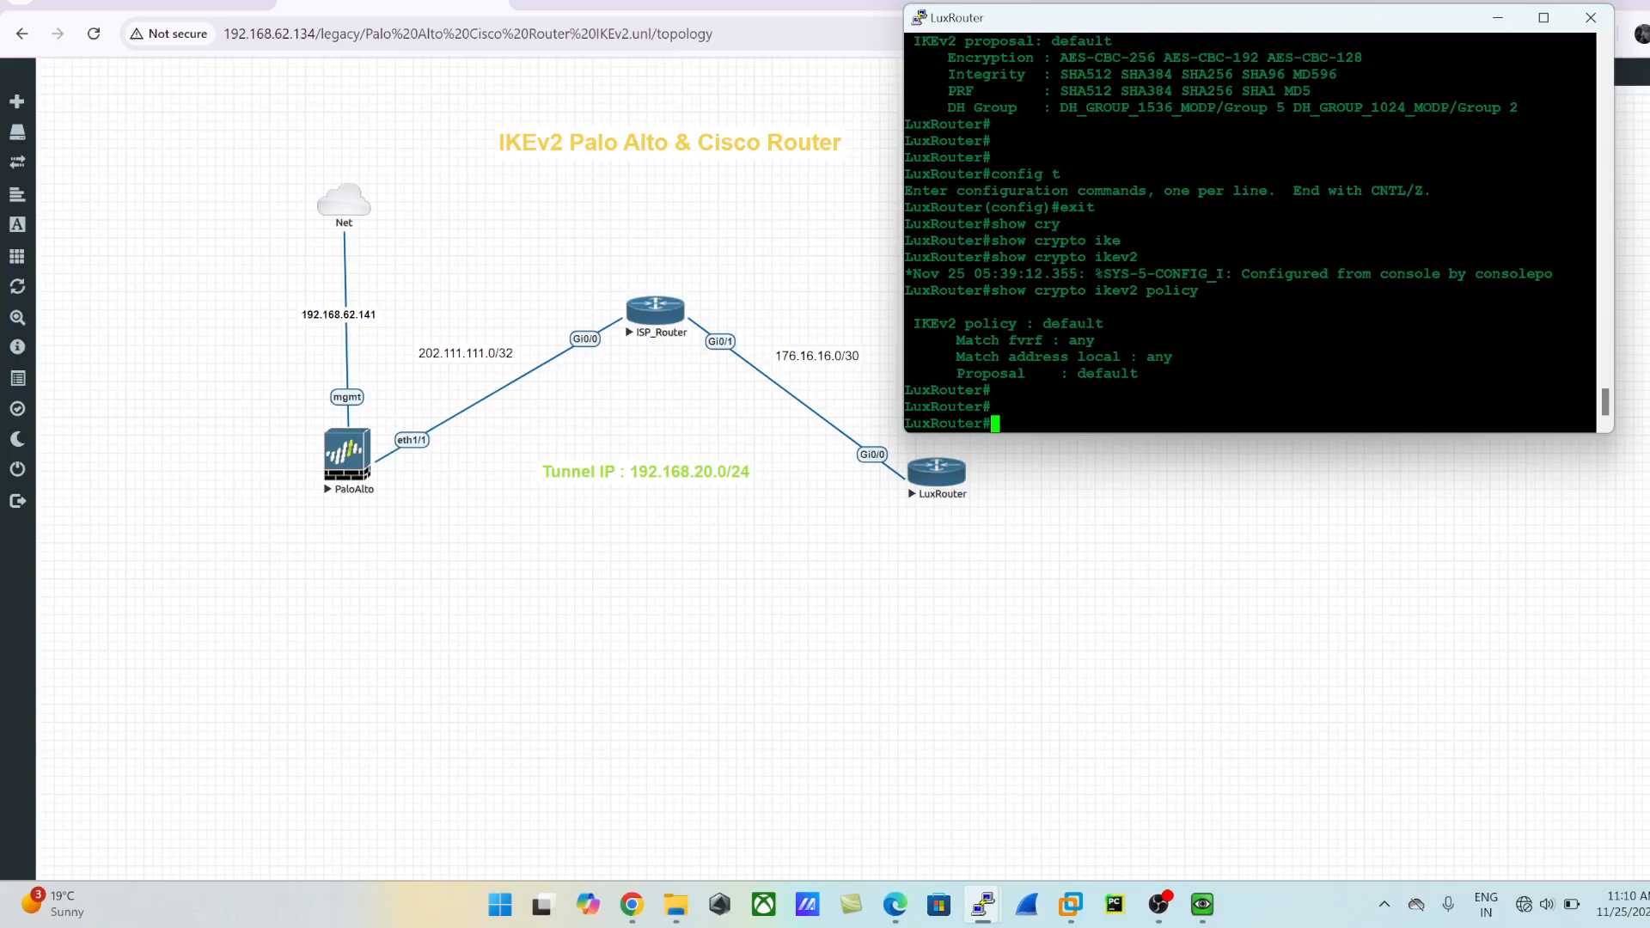
{"action": "type", "text": "config t"}
{"action": "key", "text": "Return"}
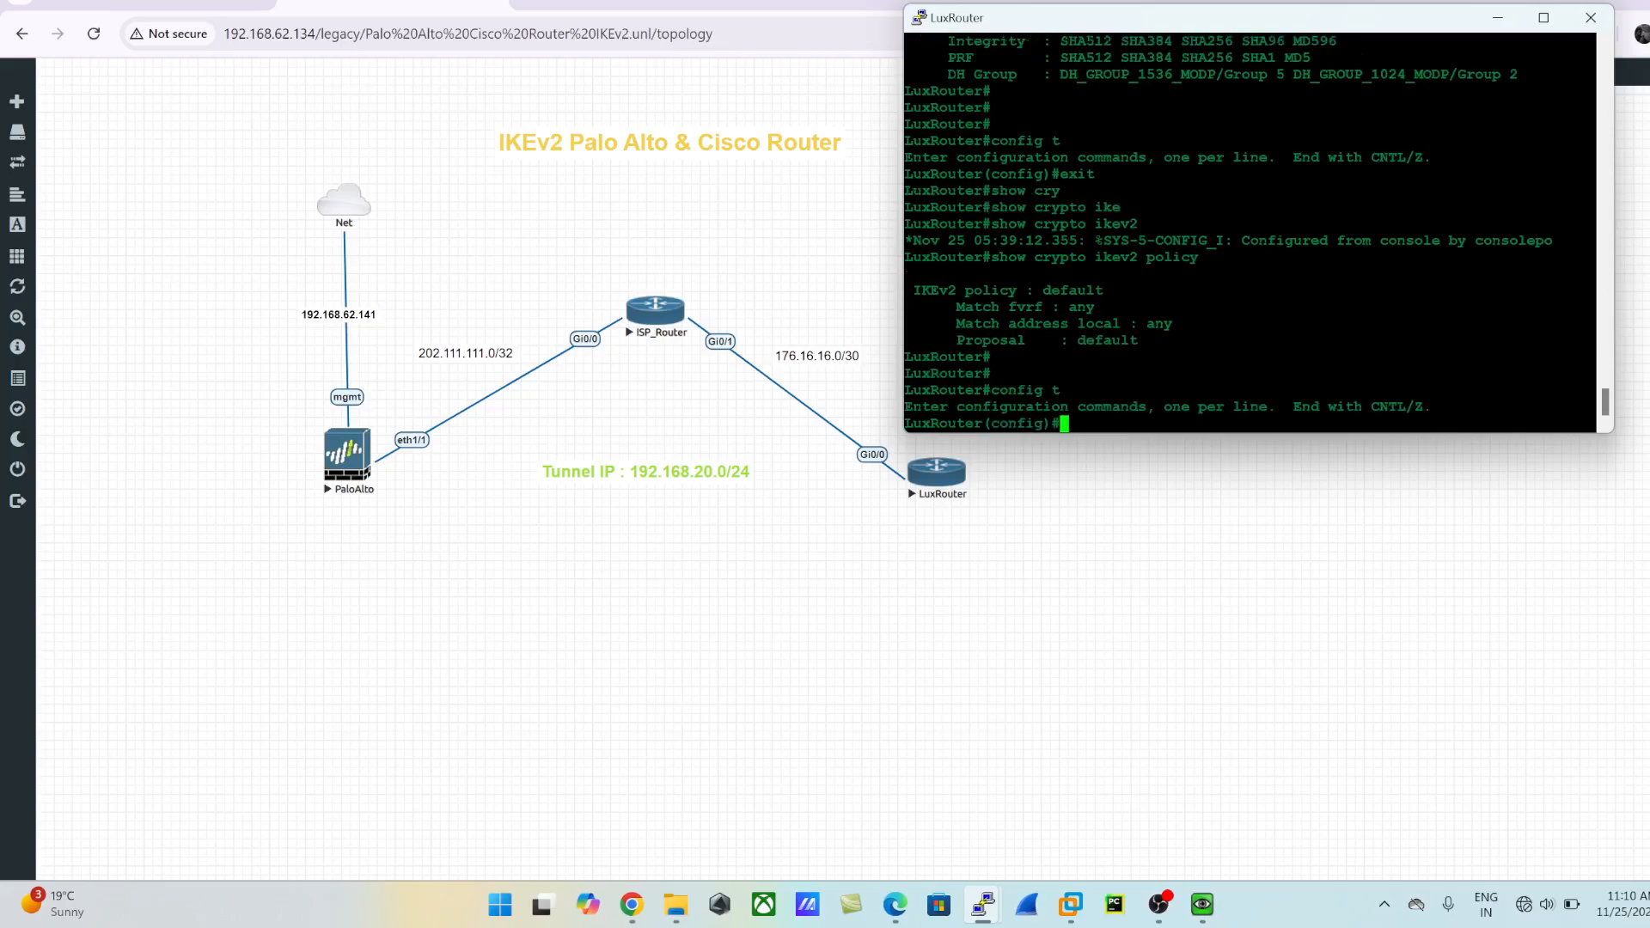
{"action": "type", "text": "cry"}
{"action": "key", "text": "Tab"}
{"action": "type", "text": "ike"}
{"action": "key", "text": "Tab"}
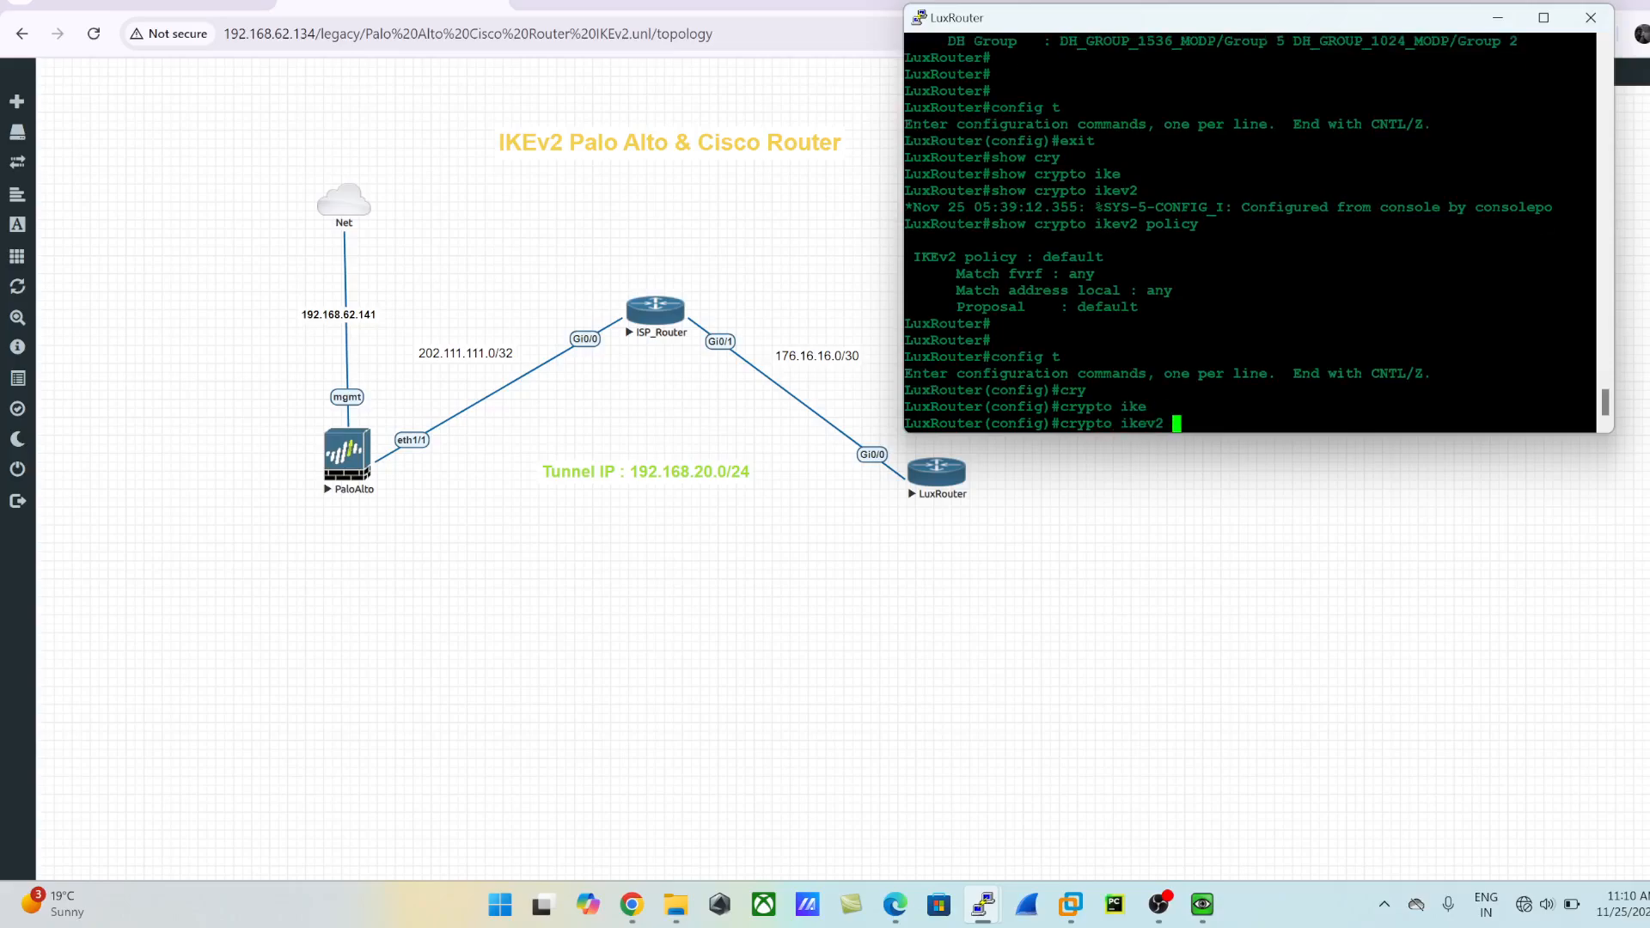
{"action": "type", "text": "po"}
{"action": "key", "text": "Tab"}
{"action": "type", "text": "M"}
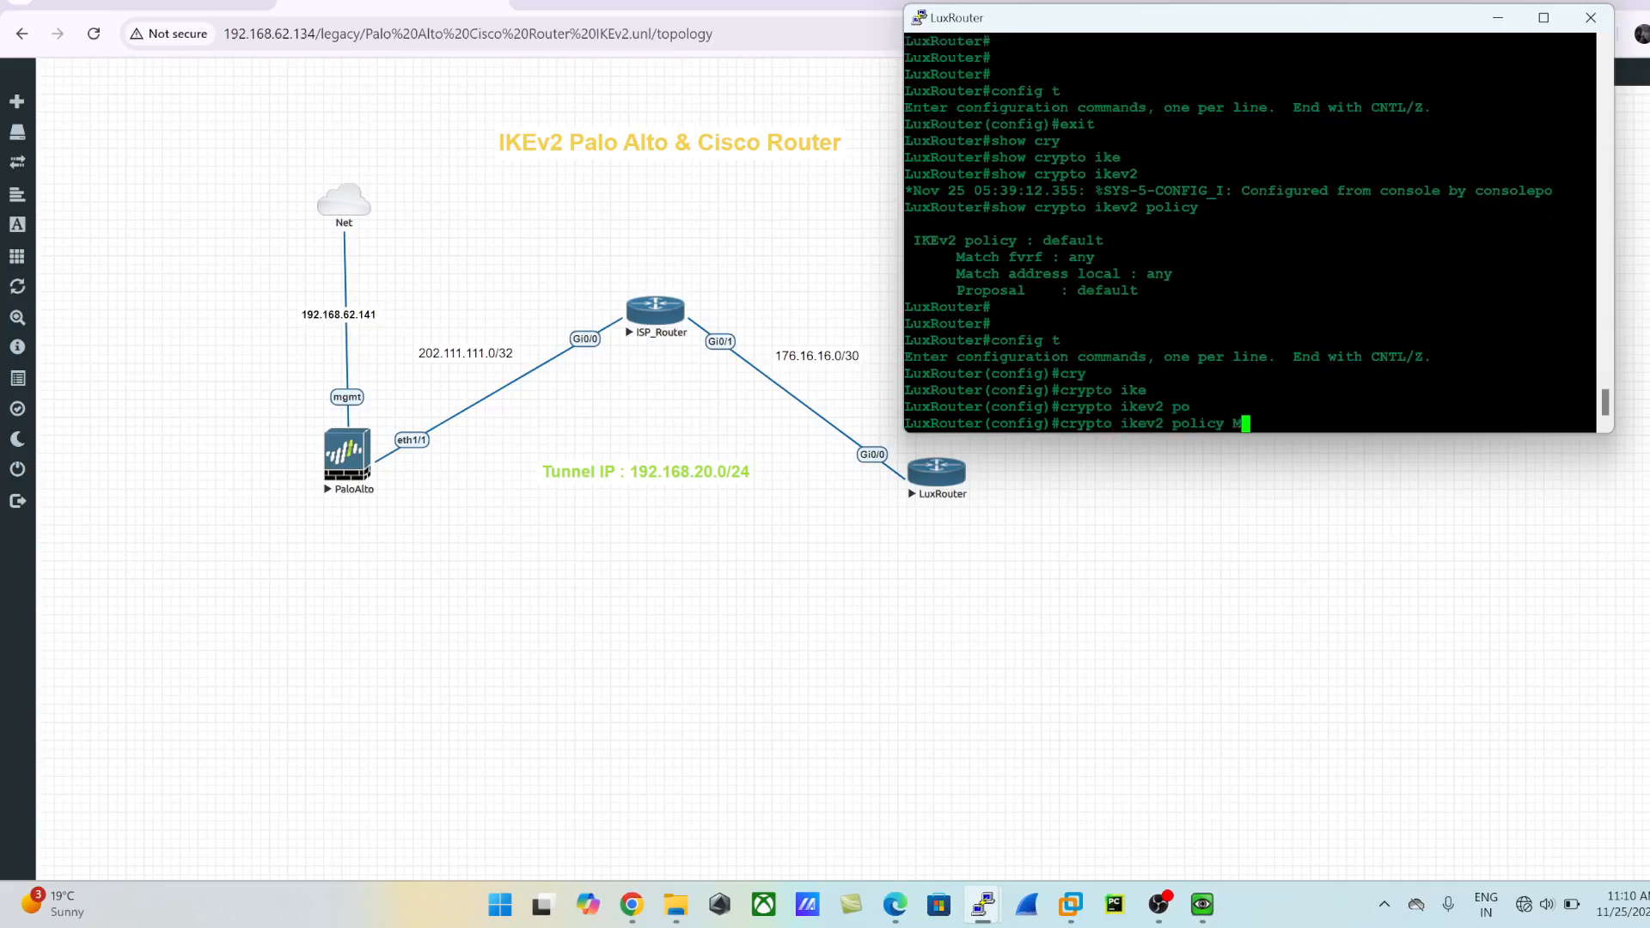
{"action": "key", "text": "BackSpace"}
{"action": "type", "text": "IKEv2_POLICY"}
{"action": "key", "text": "Return"}
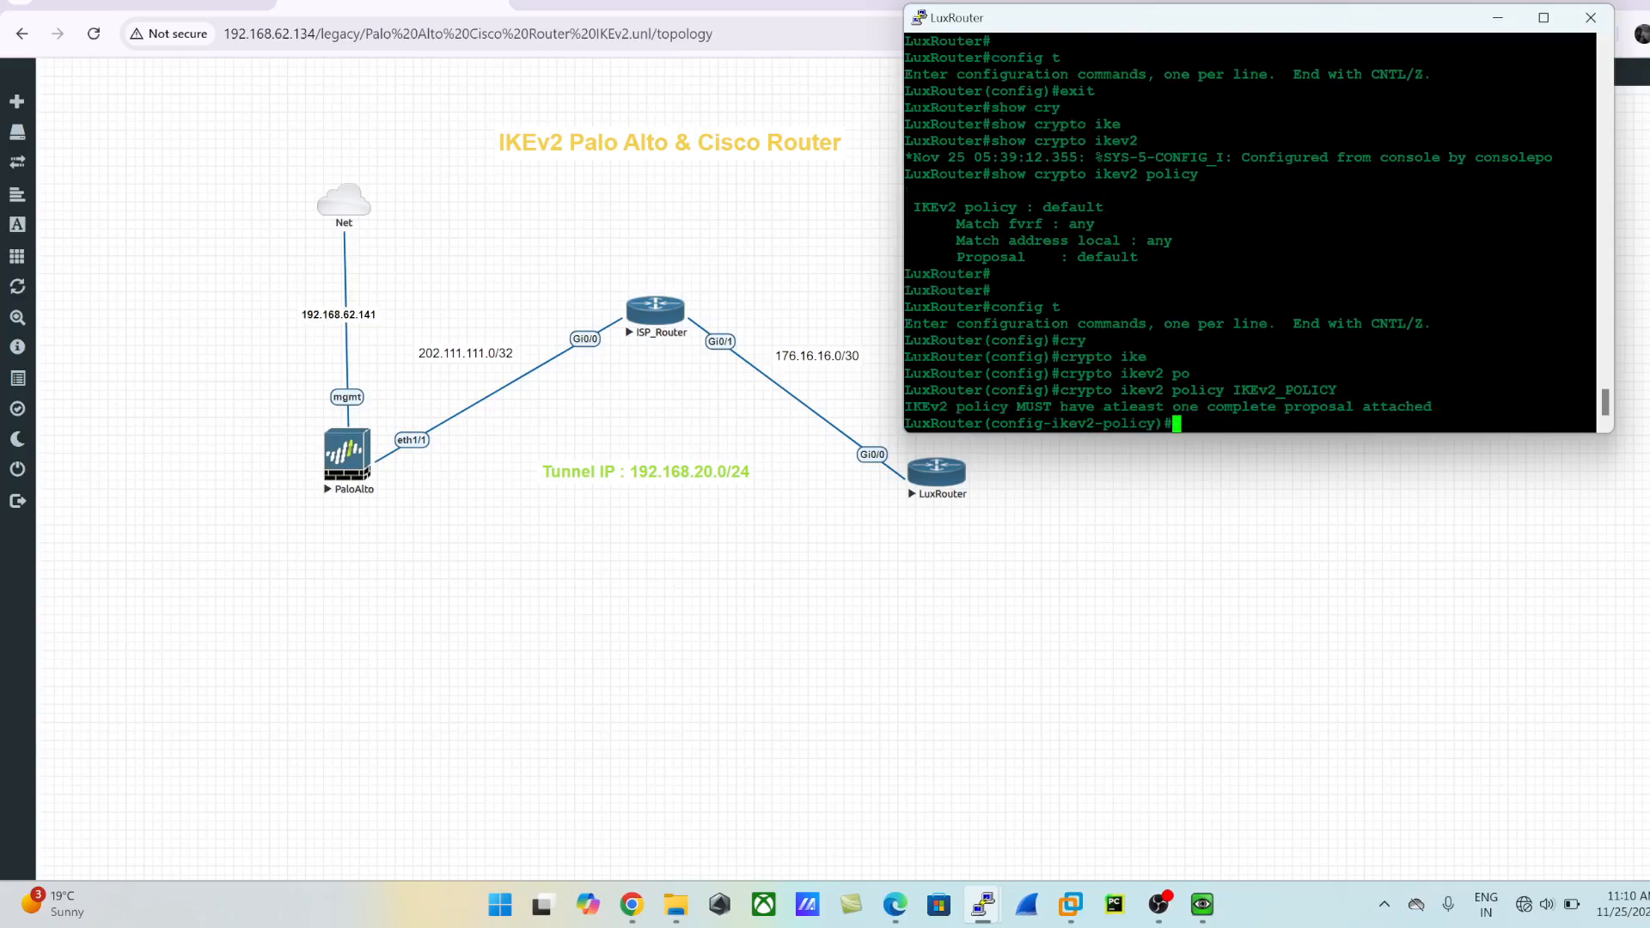
- Attach the proposal IKEv2_PROPOSAL to the IKEv2 policy and return to privileged EXEC mode
{"action": "type", "text": "p"}
{"action": "type", "text": "ro"}
{"action": "key", "text": "Tab"}
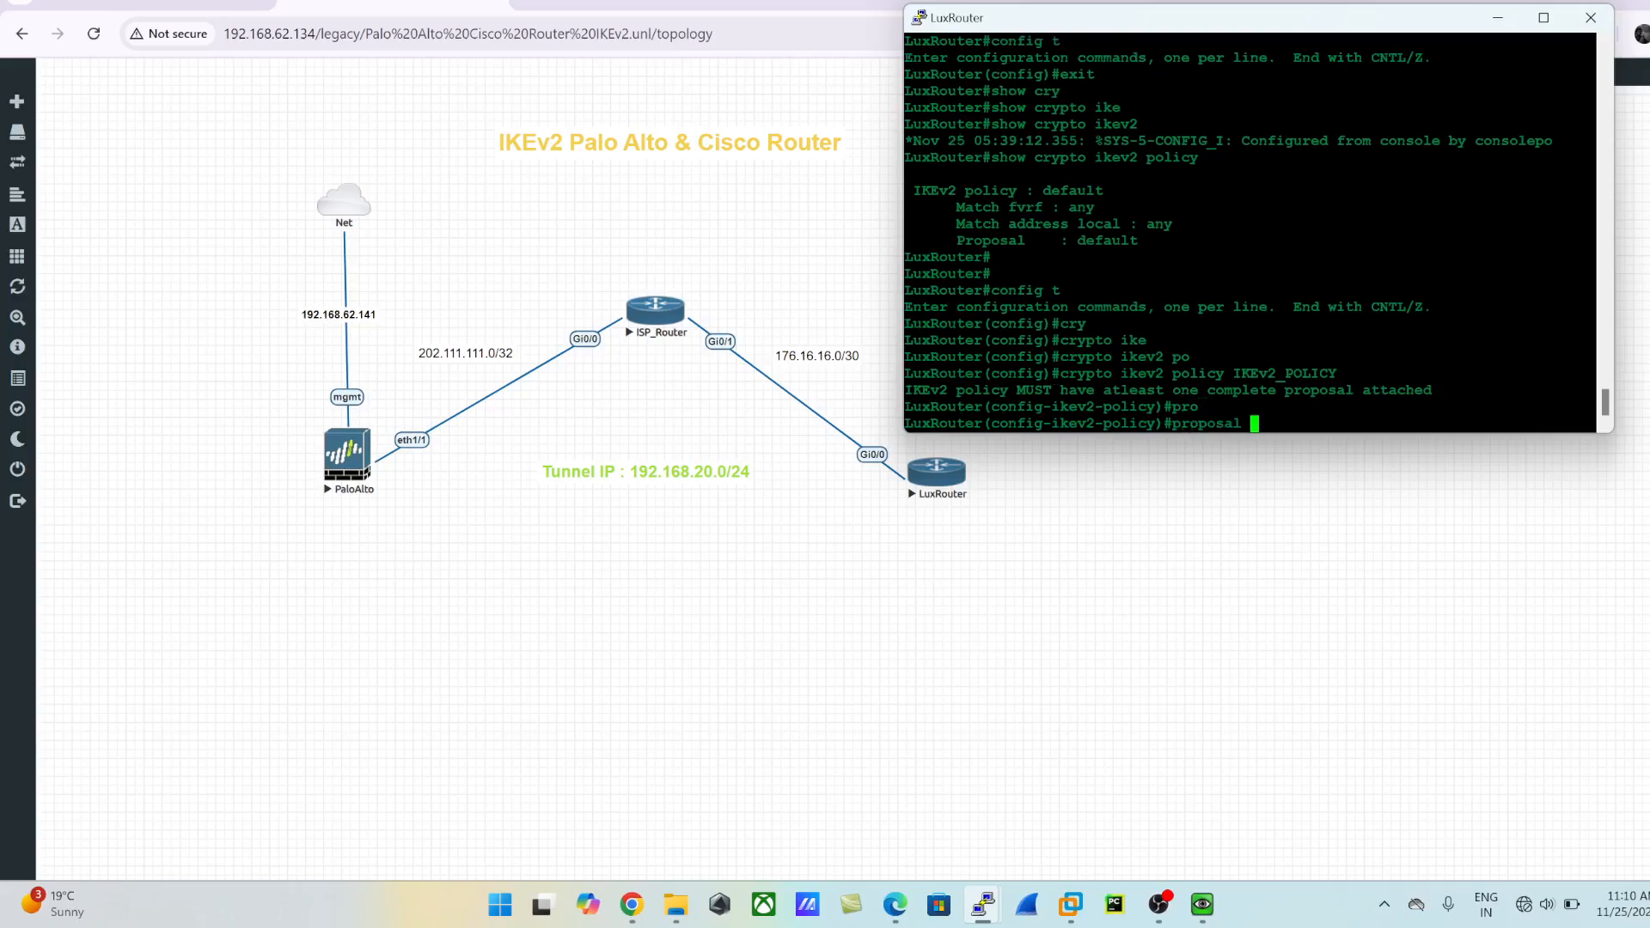
{"action": "type", "text": "IKEv2_PROPOSAL"}
{"action": "key", "text": "Return"}
{"action": "type", "text": "exit"}
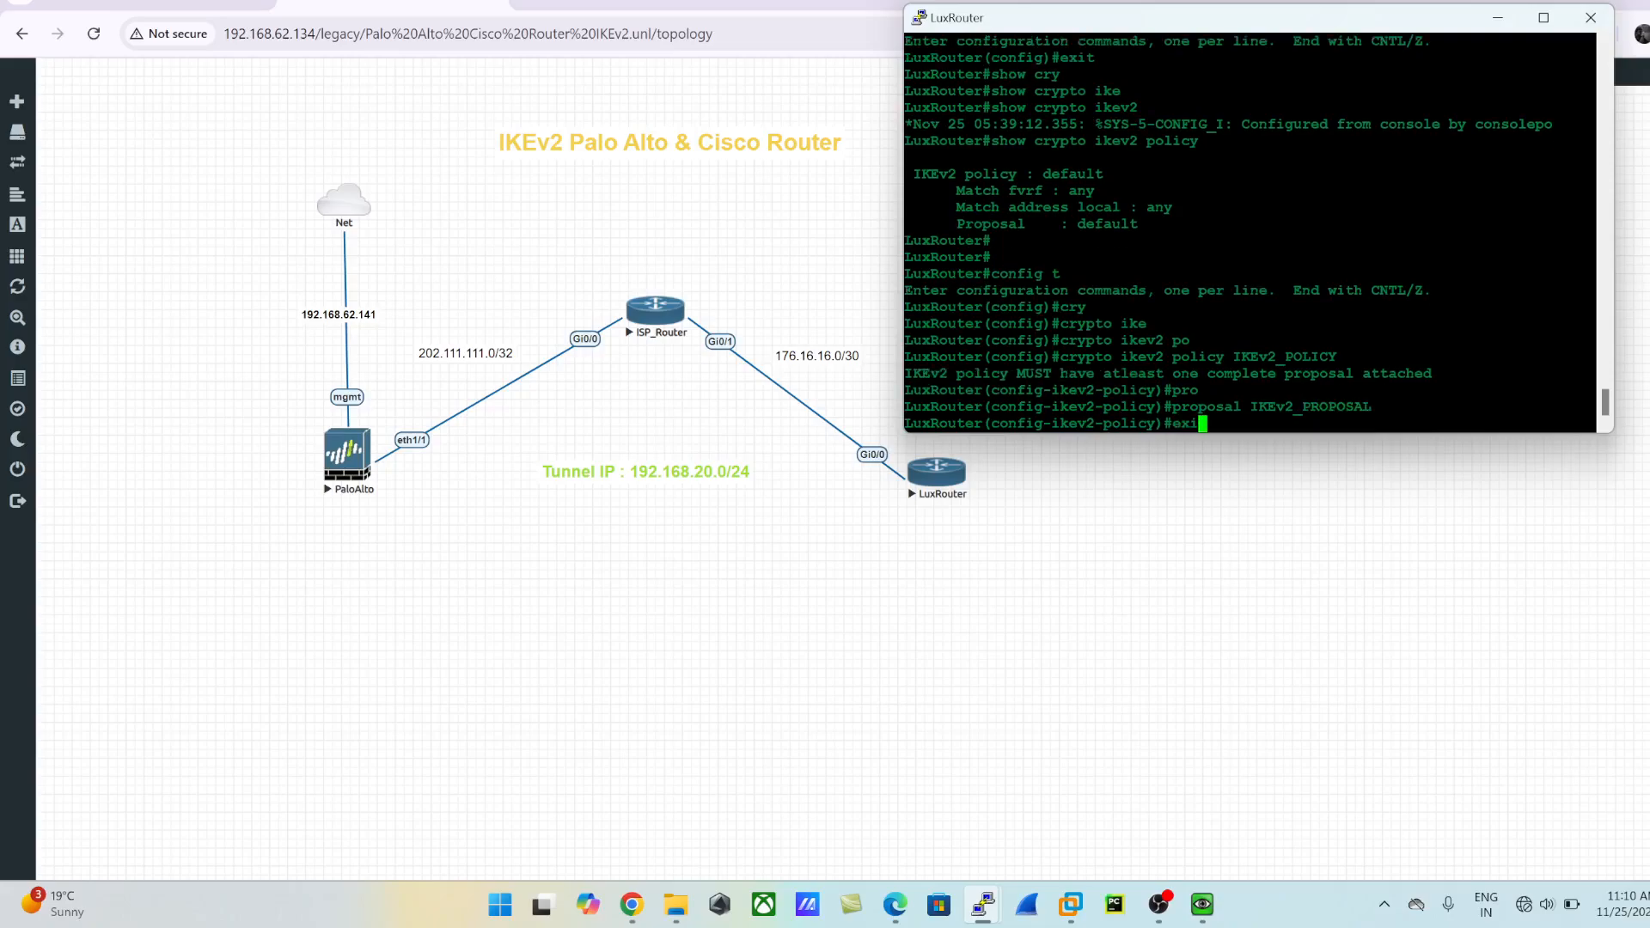
{"action": "key", "text": "Return"}
{"action": "type", "text": "exit"}
{"action": "key", "text": "Return"}
- Display the IKEv2 policies again to check which proposal is attached to IKEv2_POLICY
{"action": "type", "text": "show cry"}
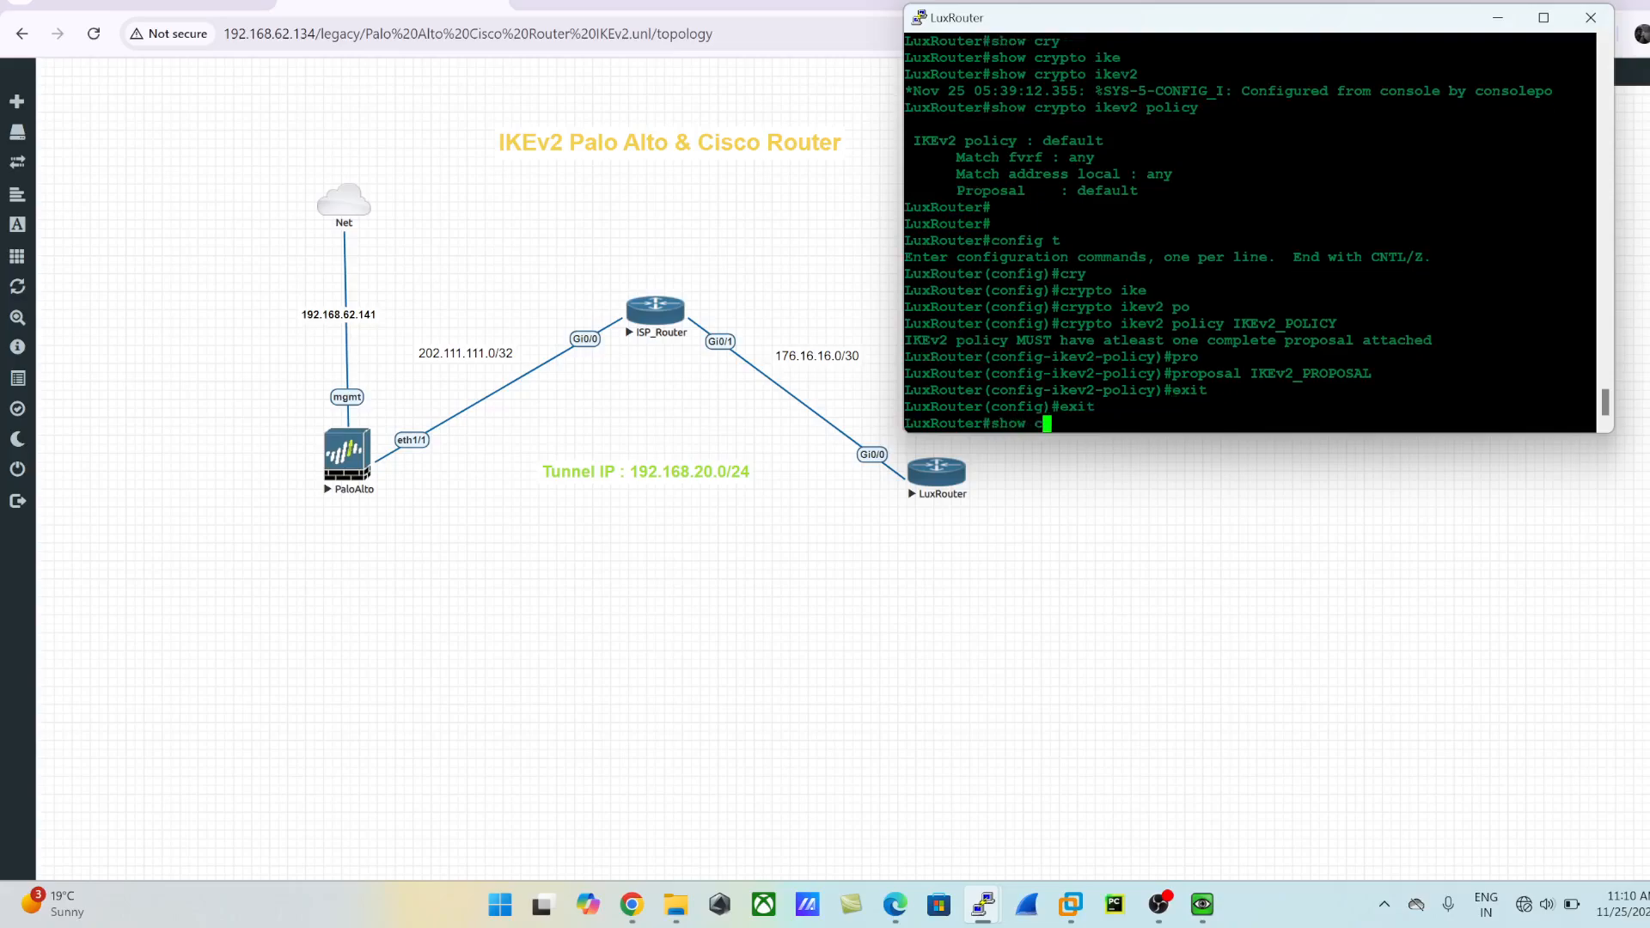
{"action": "key", "text": "Tab"}
{"action": "type", "text": "ike"}
{"action": "key", "text": "Tab"}
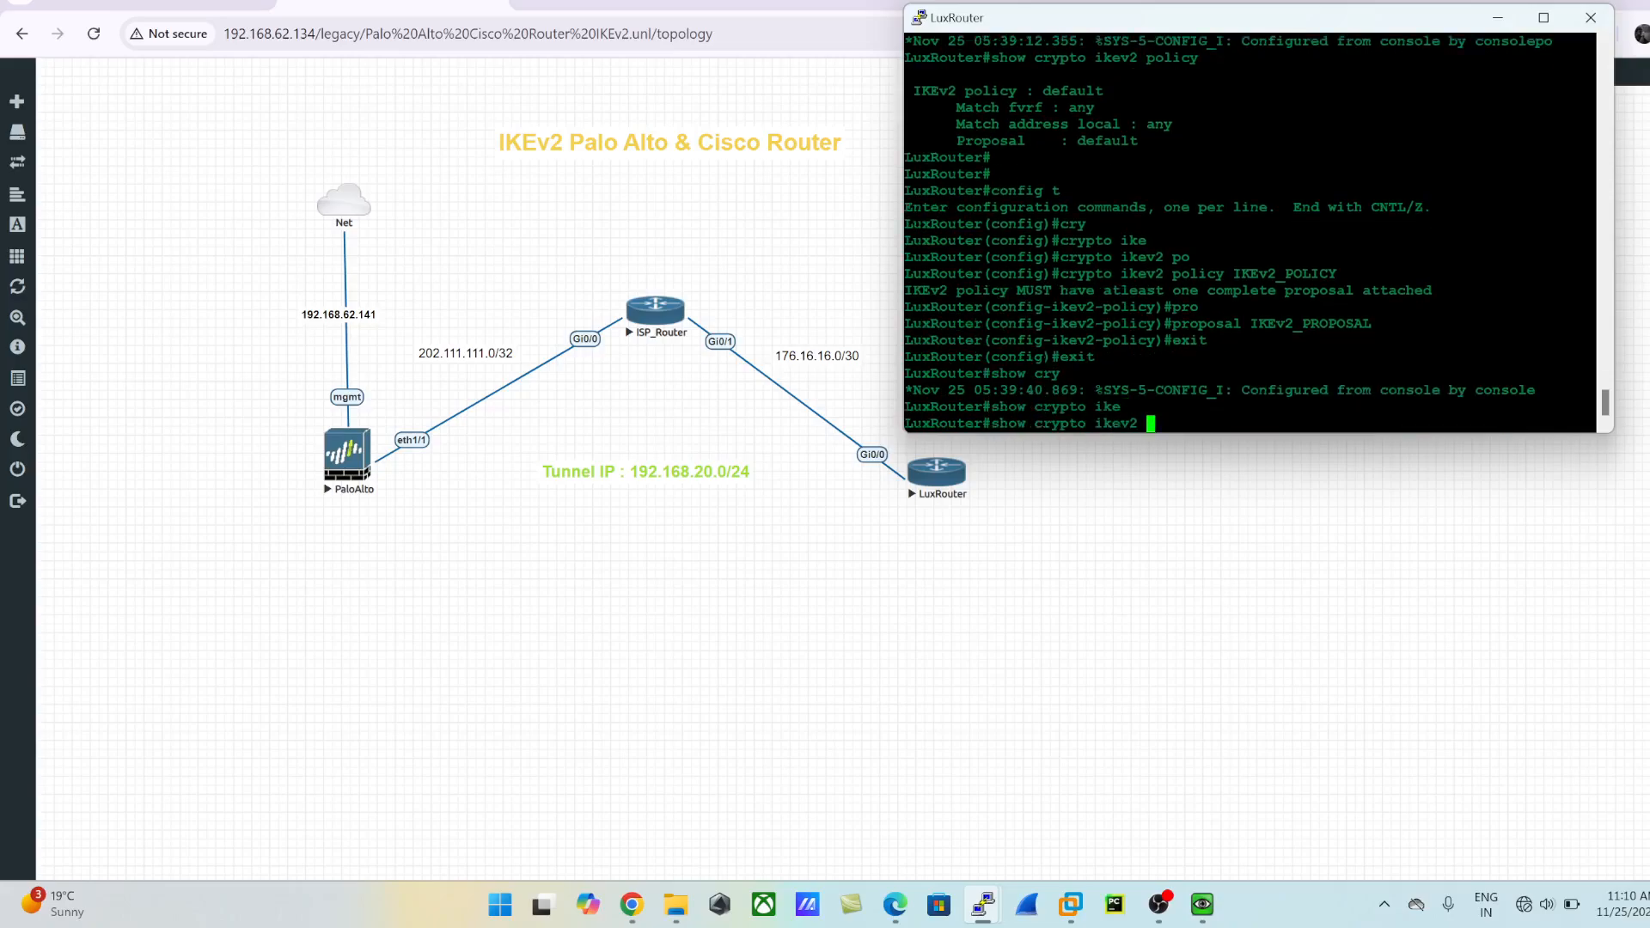
{"action": "type", "text": "pol"}
{"action": "key", "text": "Tab"}
{"action": "key", "text": "Return"}
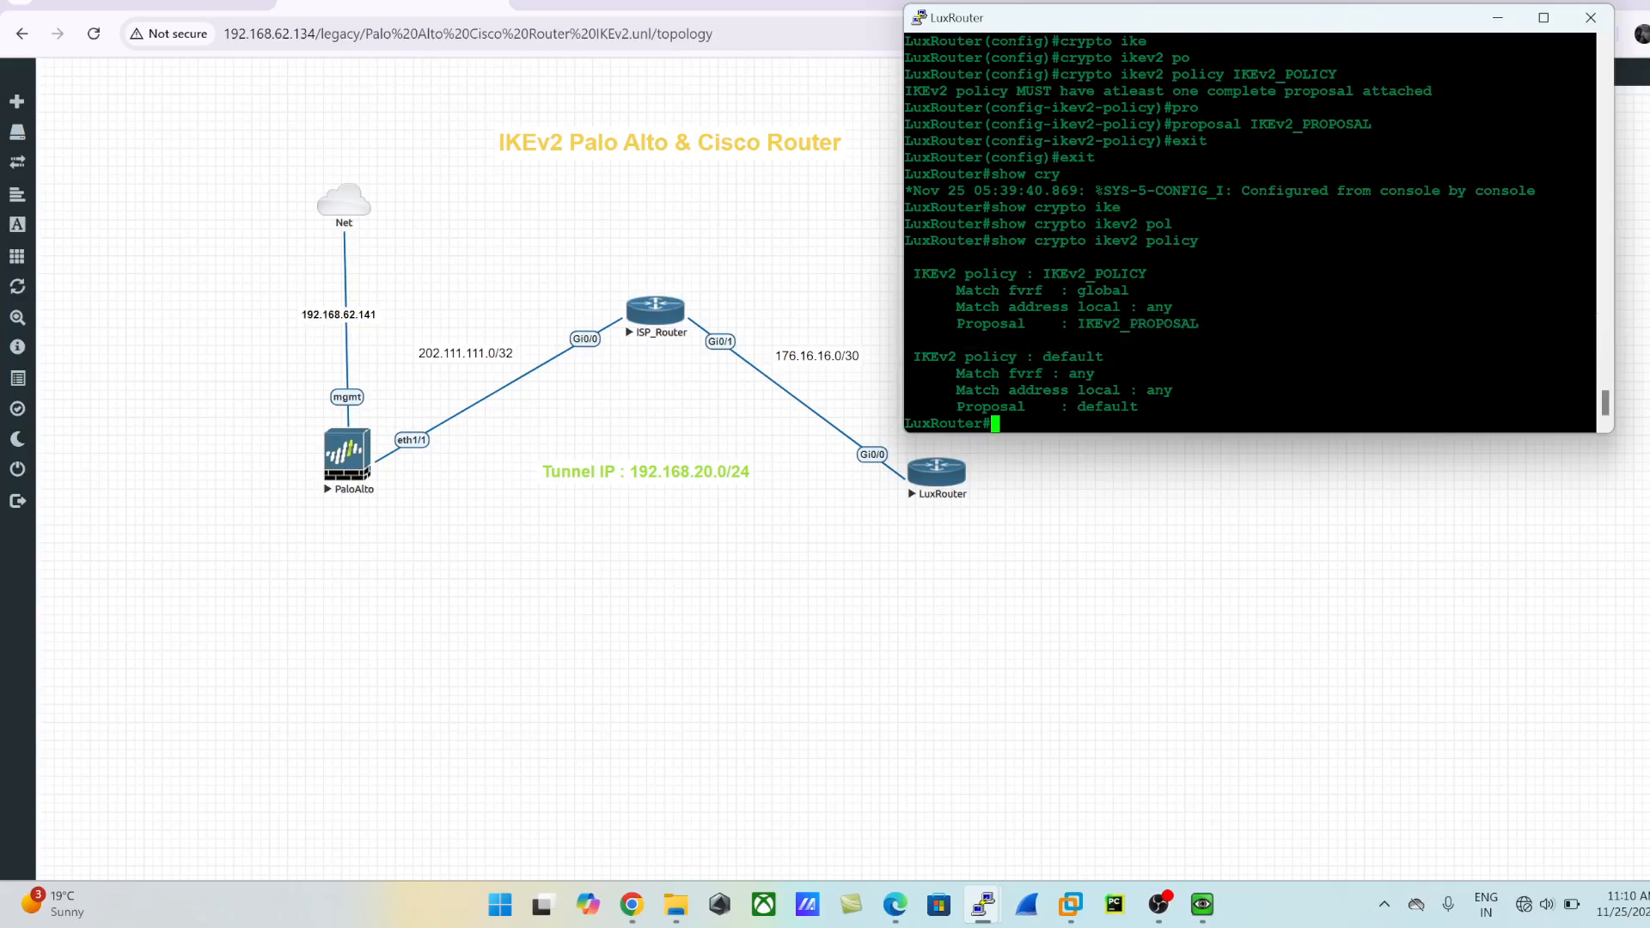
{"action": "key", "text": "Return"}
{"action": "key", "text": "Return"}
- Return to global configuration mode and create a crypto IKEv2 keyring named IKEv2_KEYRING
{"action": "type", "text": "confni gt"}
{"action": "key", "text": "Return"}
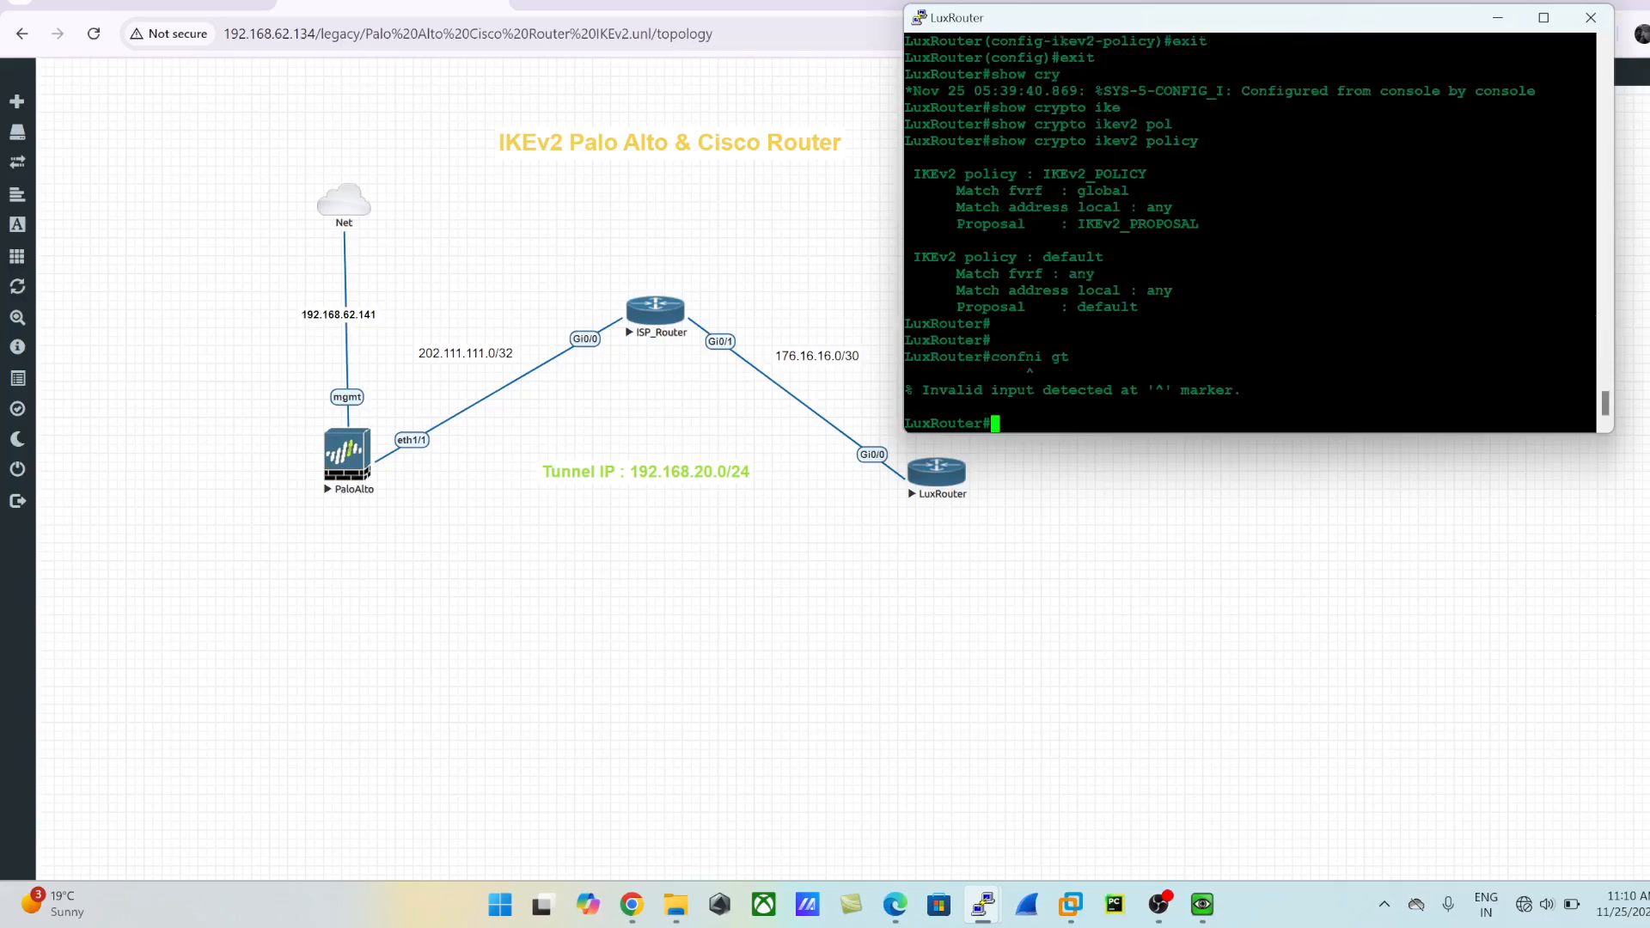
{"action": "type", "text": "config t"}
{"action": "key", "text": "Return"}
{"action": "type", "text": "crdy"}
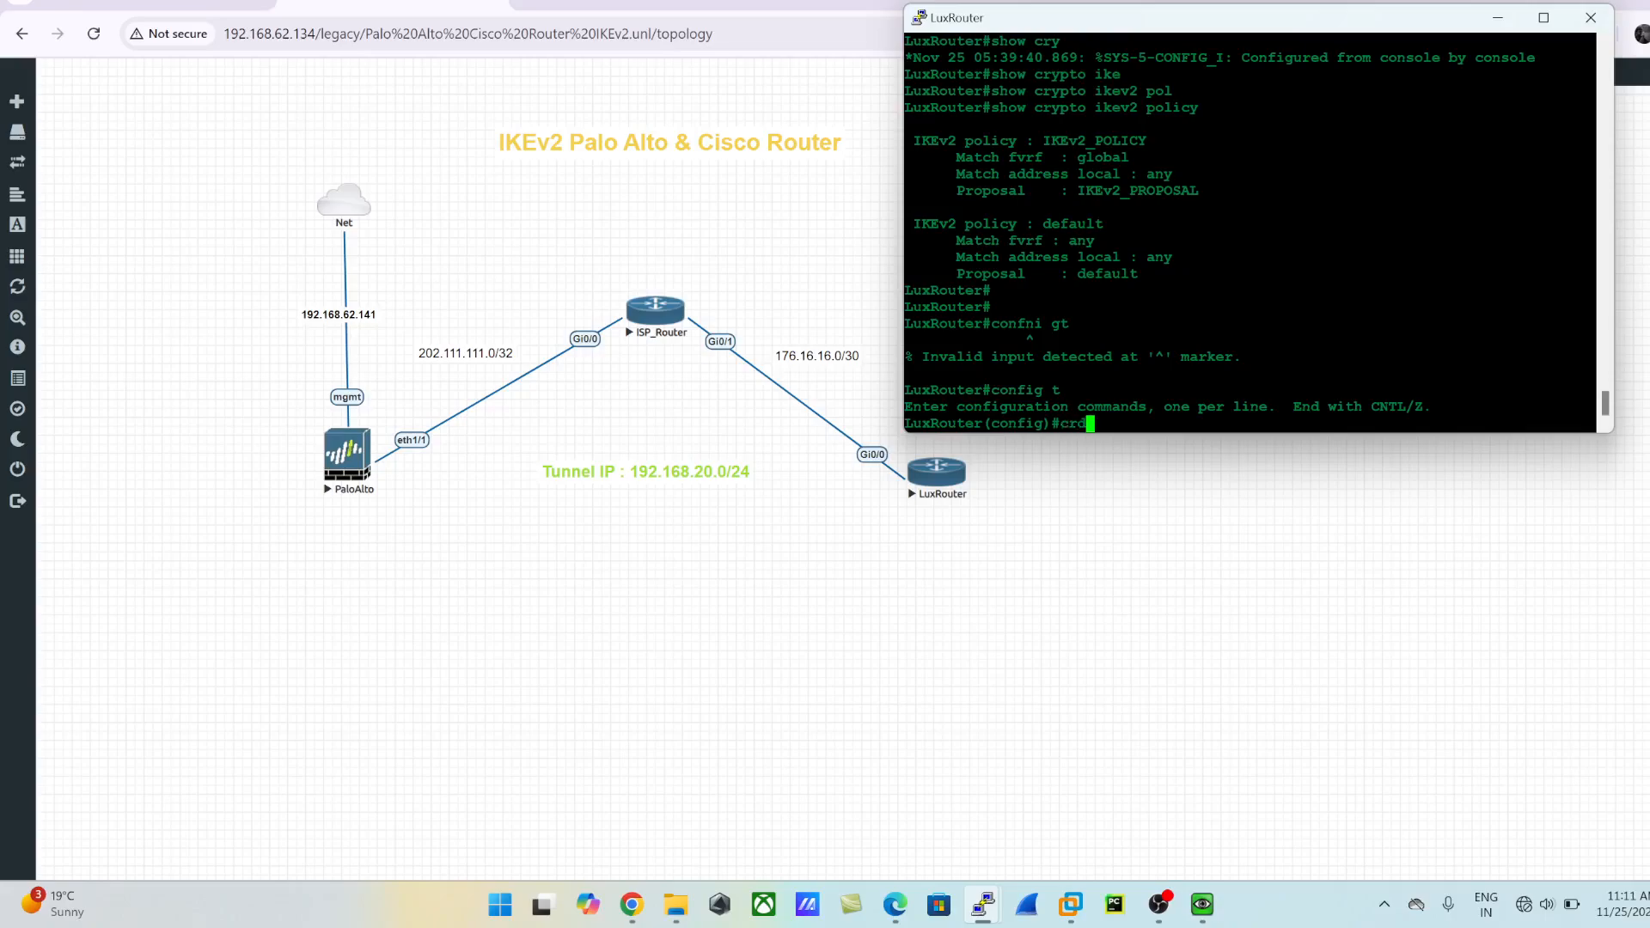
{"action": "key", "text": "Return"}
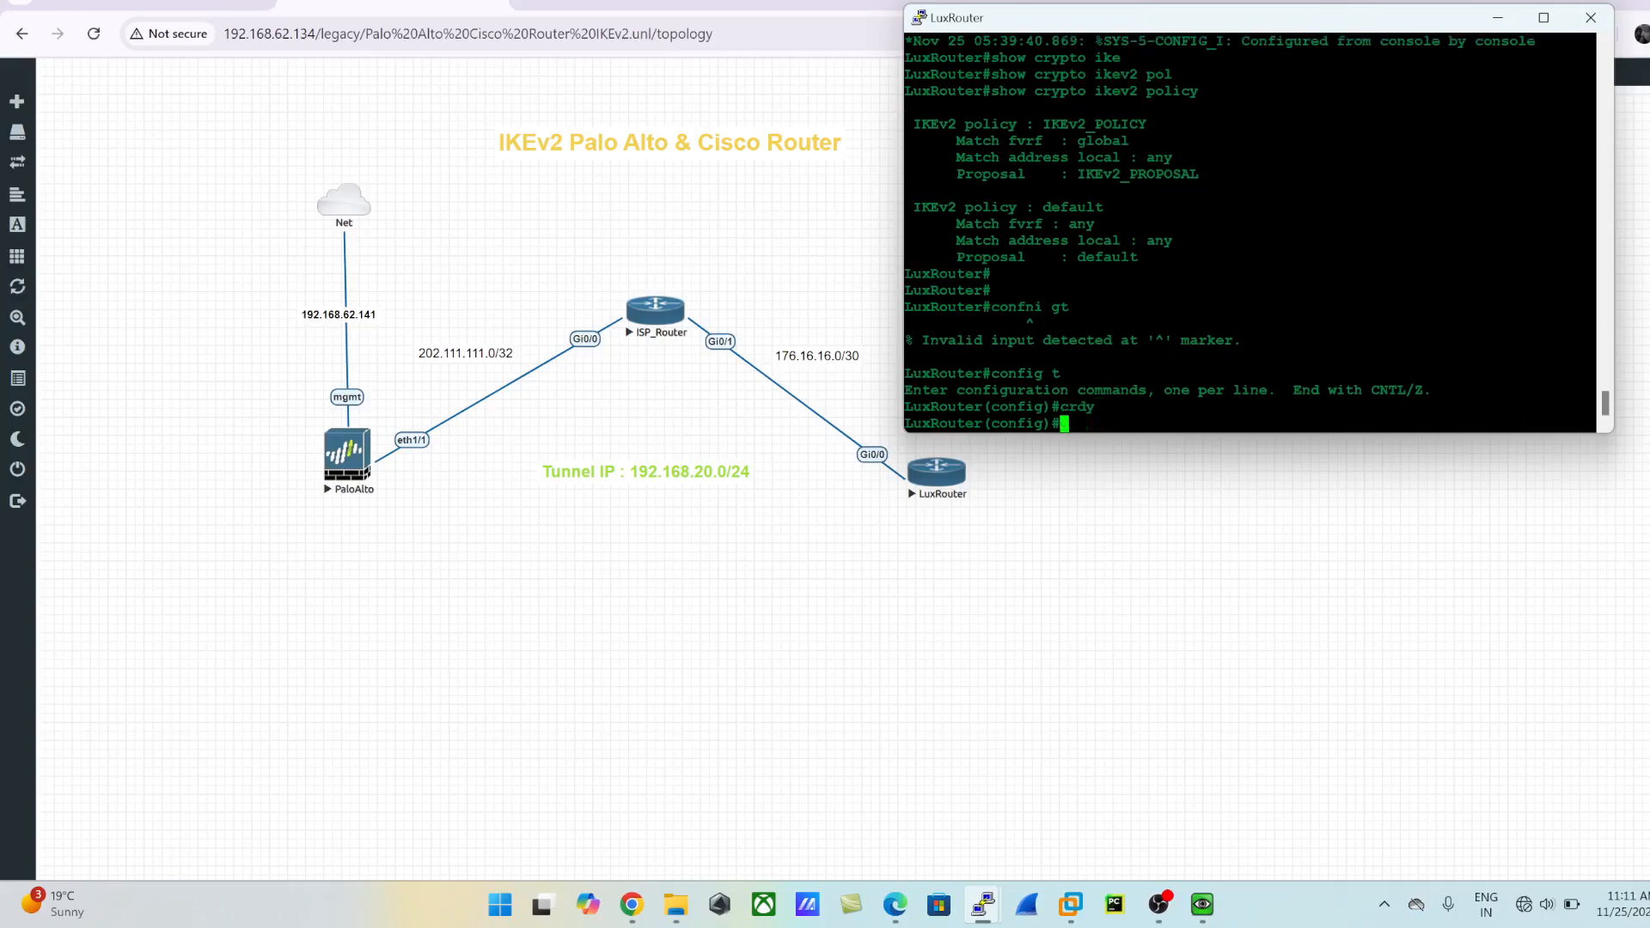
{"action": "type", "text": "cry"}
{"action": "key", "text": "Tab"}
{"action": "type", "text": "ike"}
{"action": "key", "text": "Tab"}
{"action": "type", "text": "v2 k"}
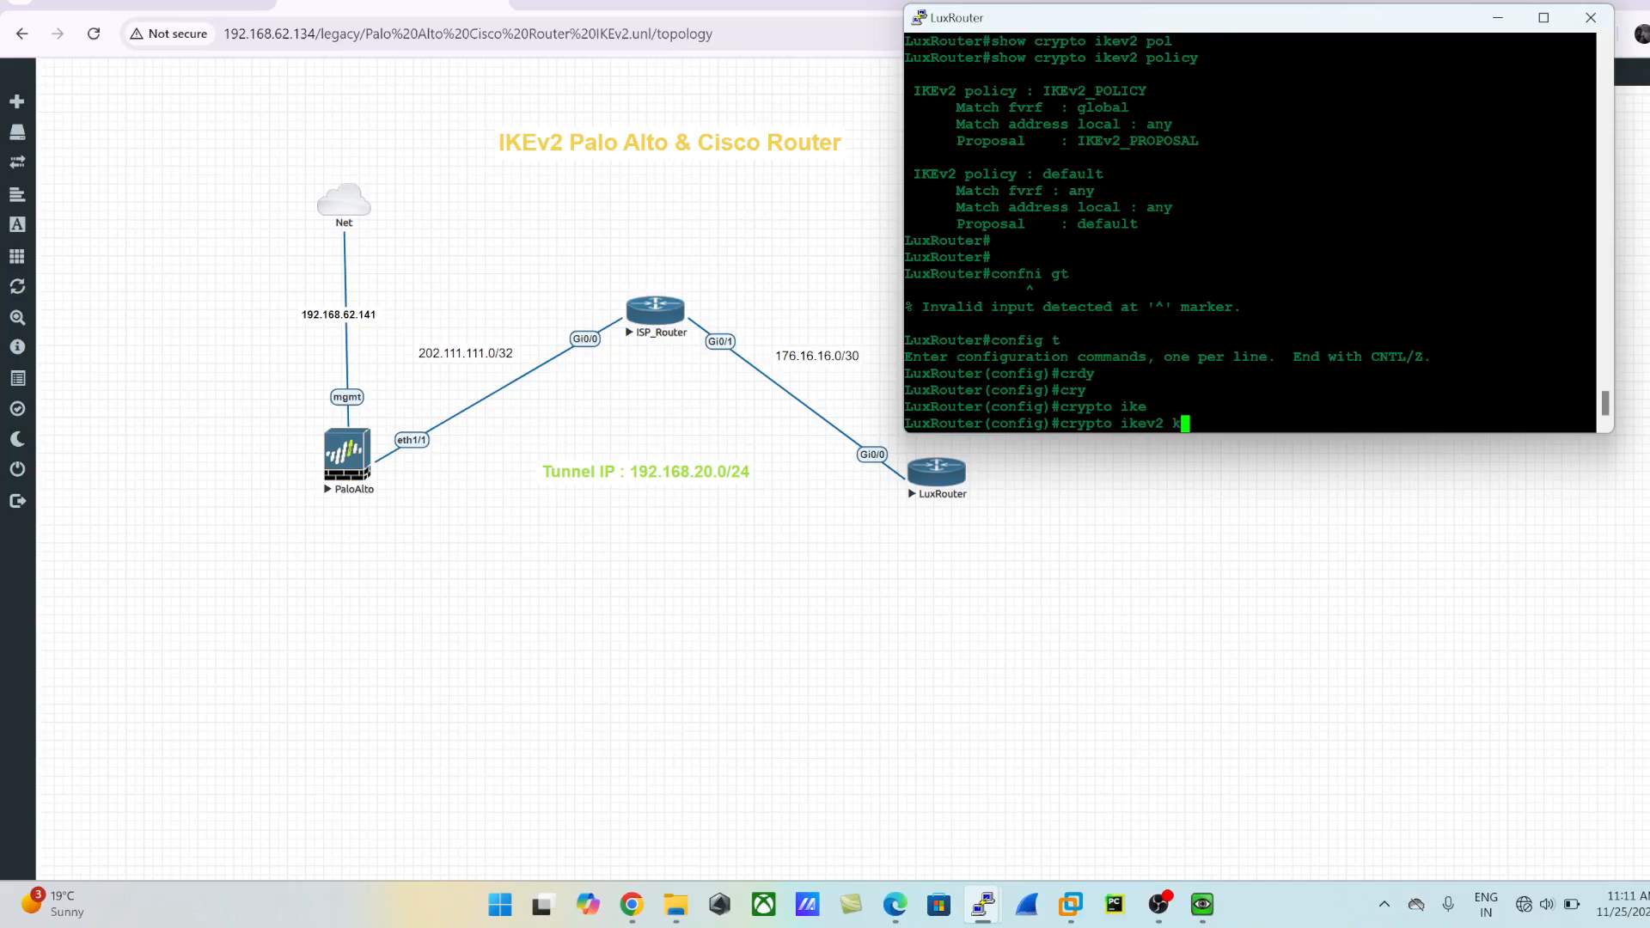
{"action": "type", "text": "e"}
{"action": "key", "text": "Tab"}
{"action": "type", "text": "IKEv2"}
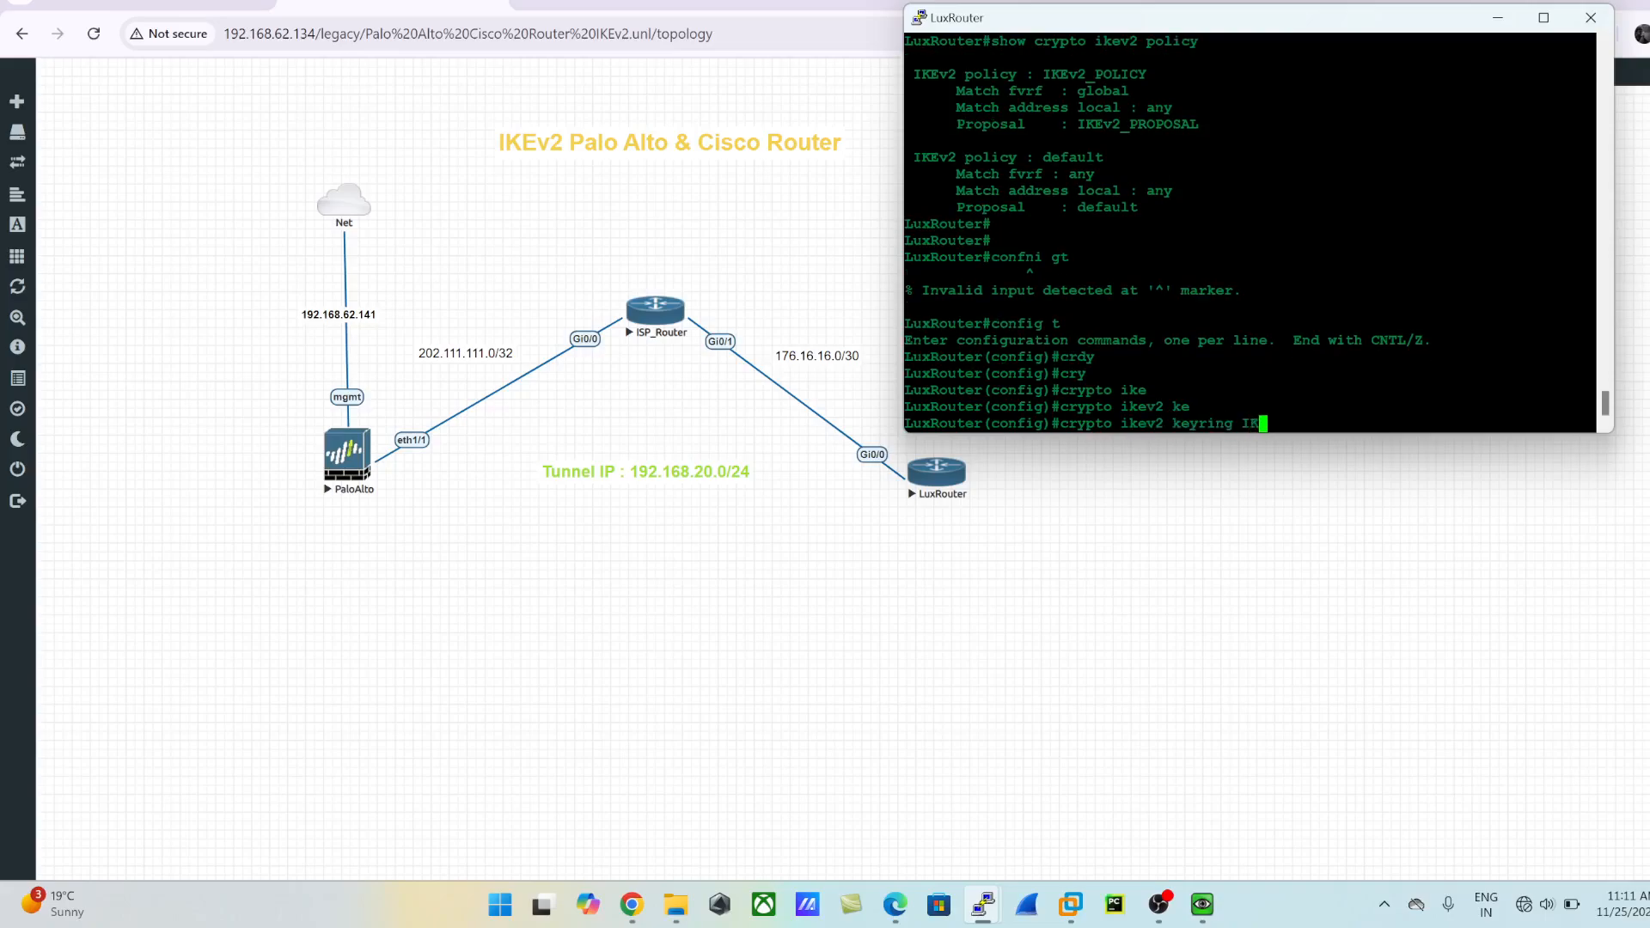
{"action": "type", "text": "_KEYRIN"}
{"action": "type", "text": "G"}
{"action": "key", "text": "Return"}
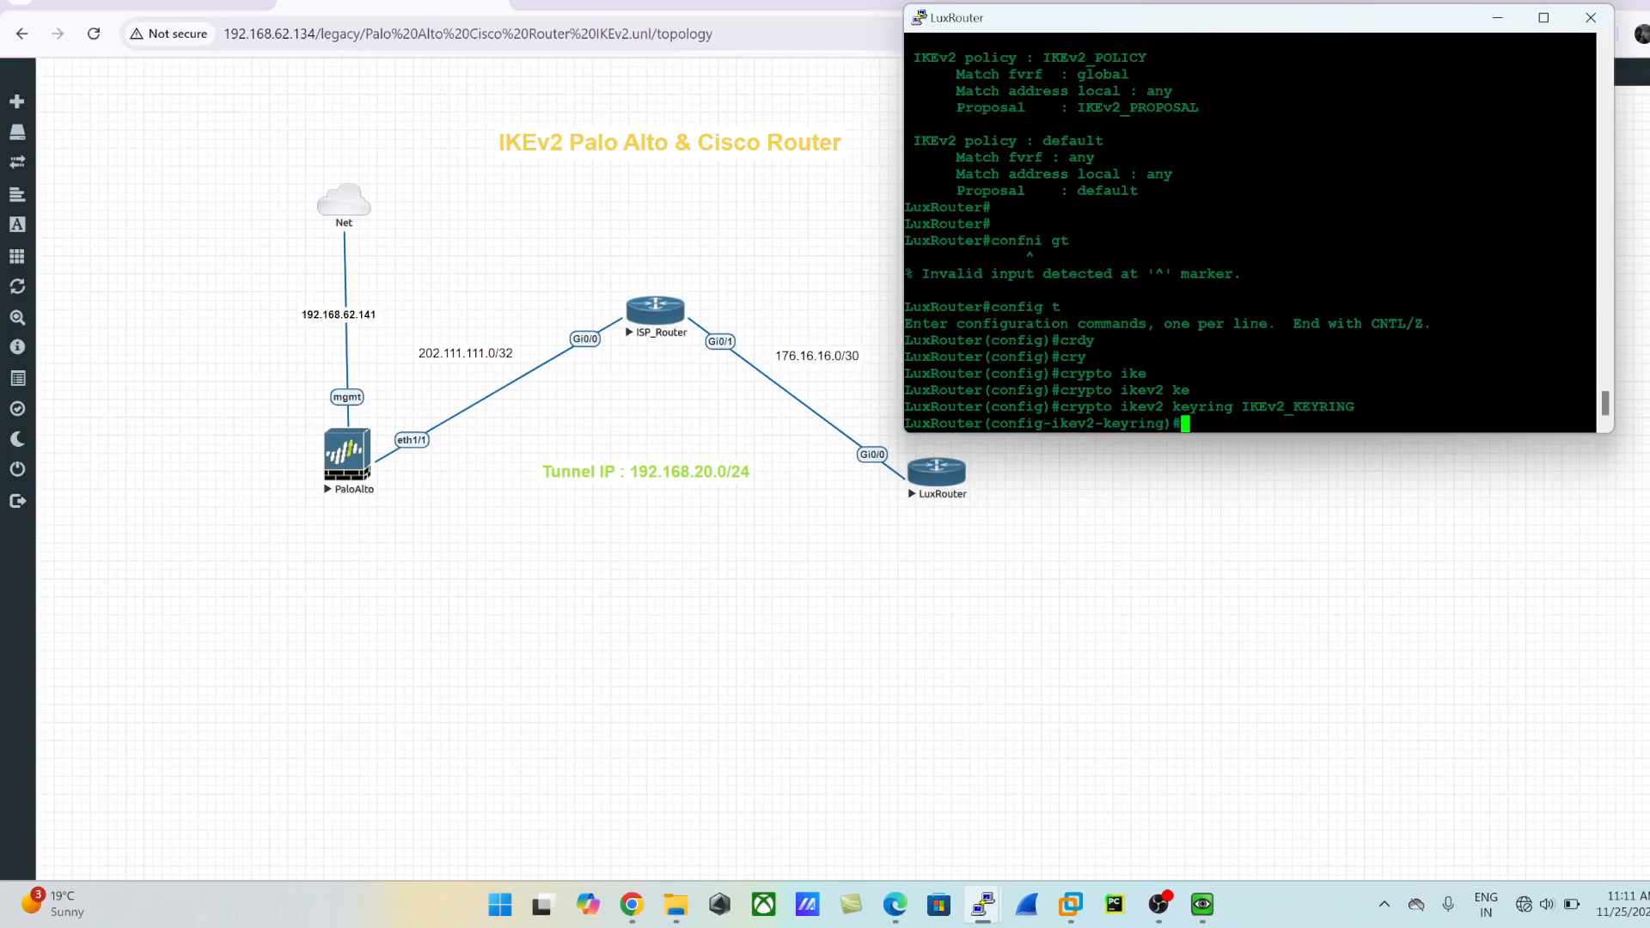
- Check the keyring's command and peer options, and add a peer block named PALO_ALTO
{"action": "type", "text": "?"}
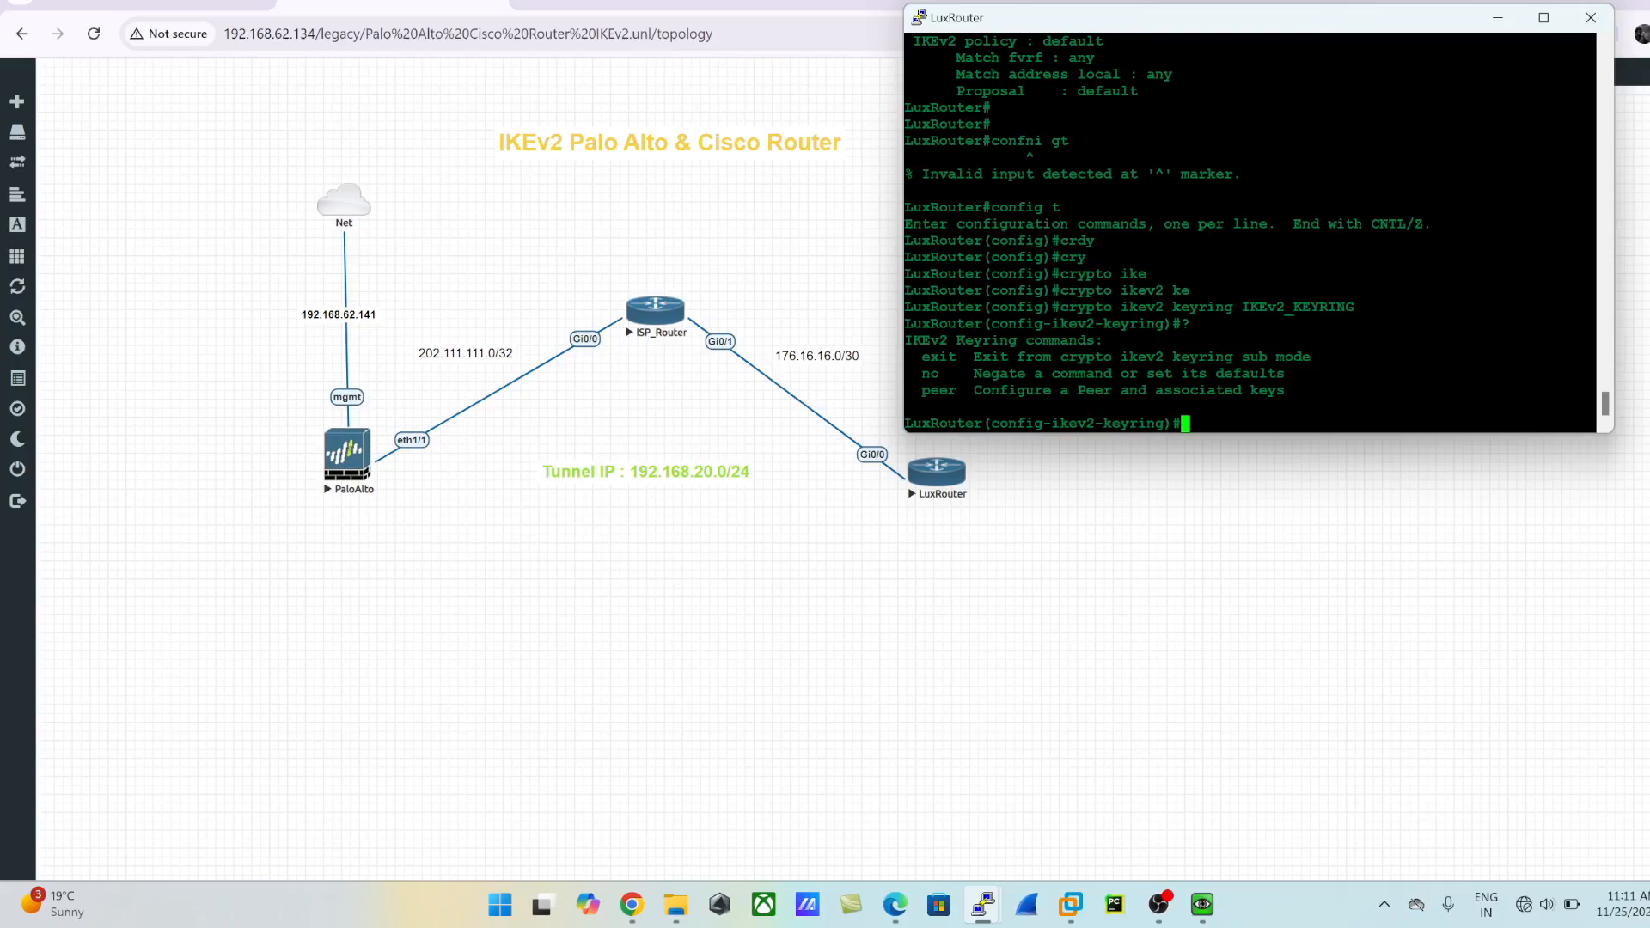
{"action": "type", "text": "pee"}
{"action": "key", "text": "Tab"}
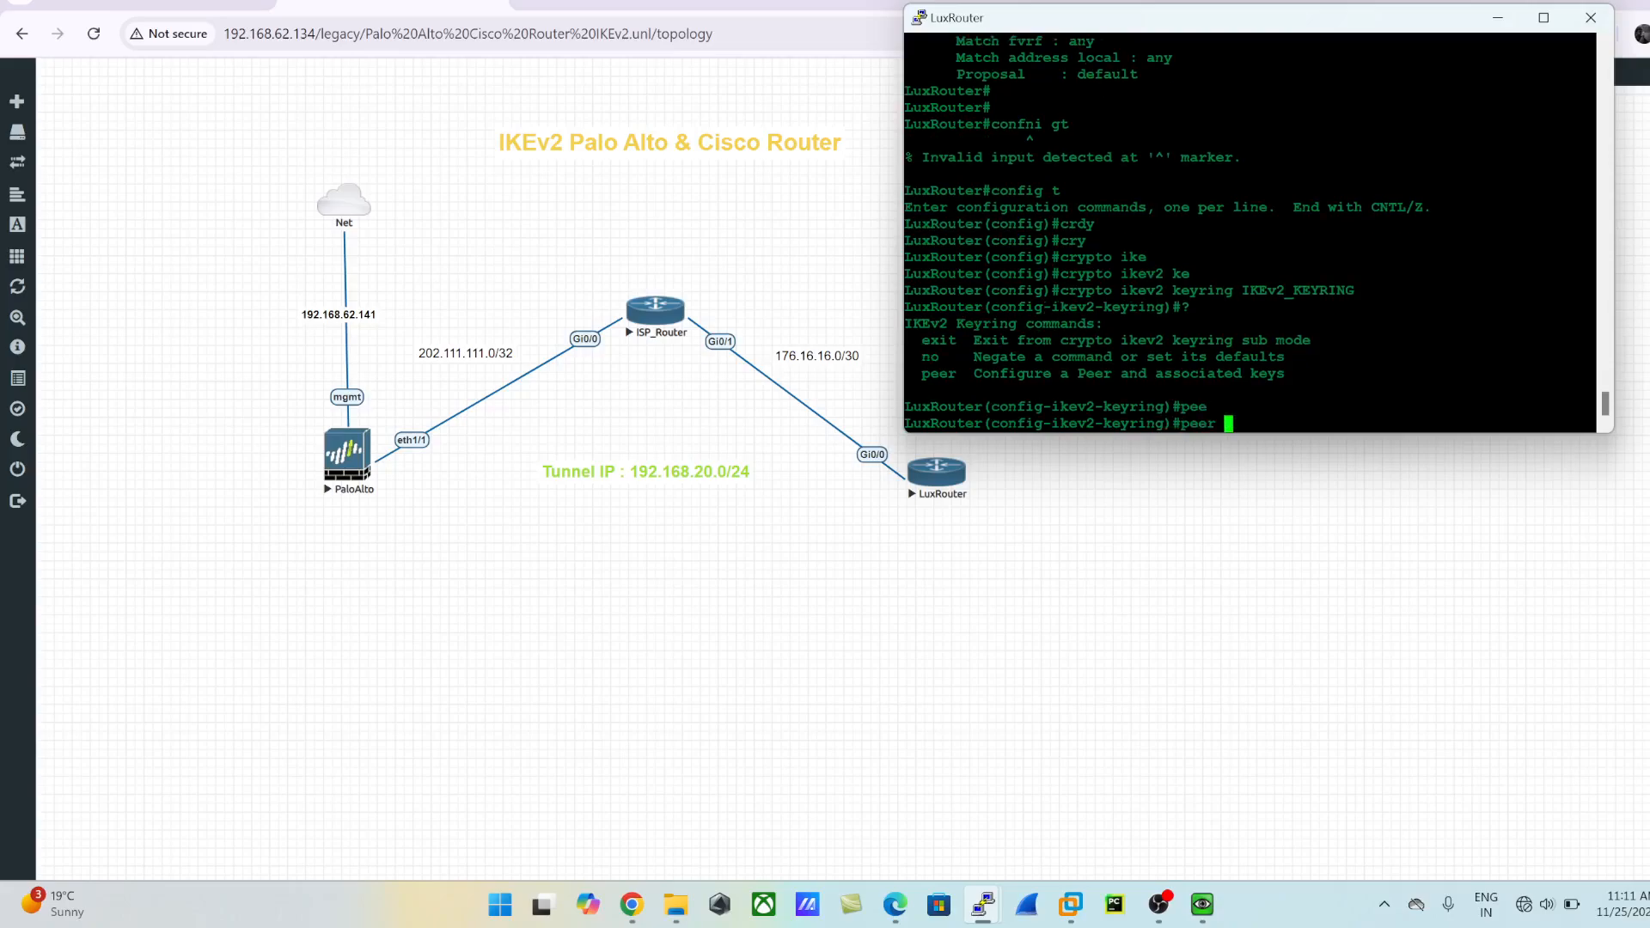
{"action": "type", "text": "?"}
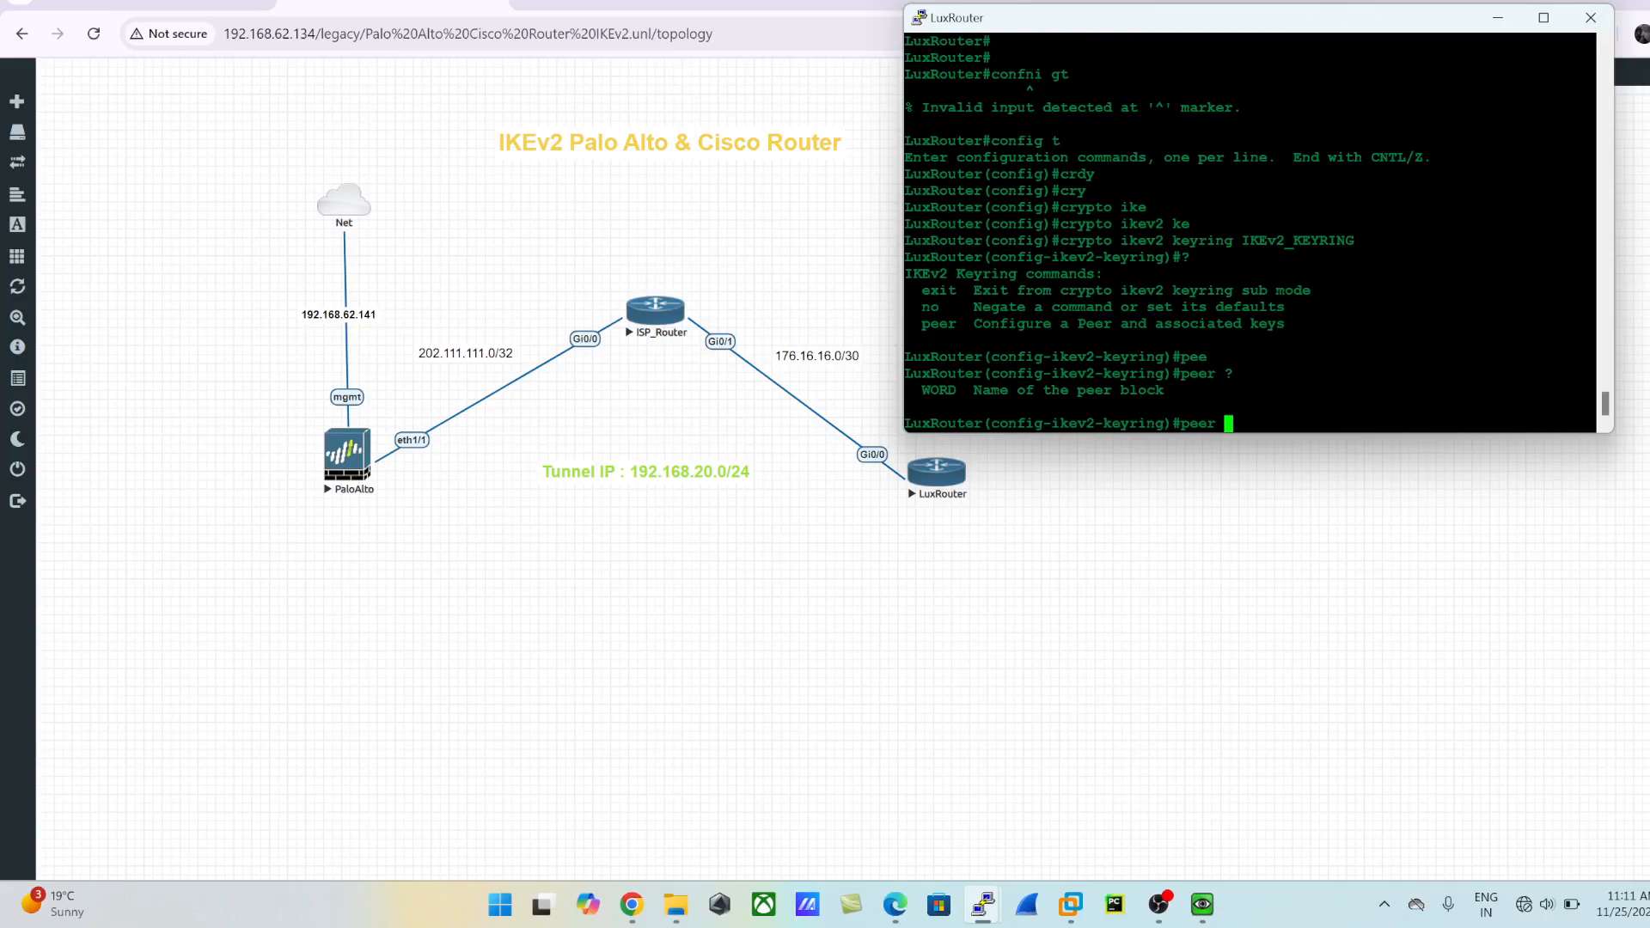
{"action": "type", "text": "PALO_ALTO"}
{"action": "key", "text": "Return"}
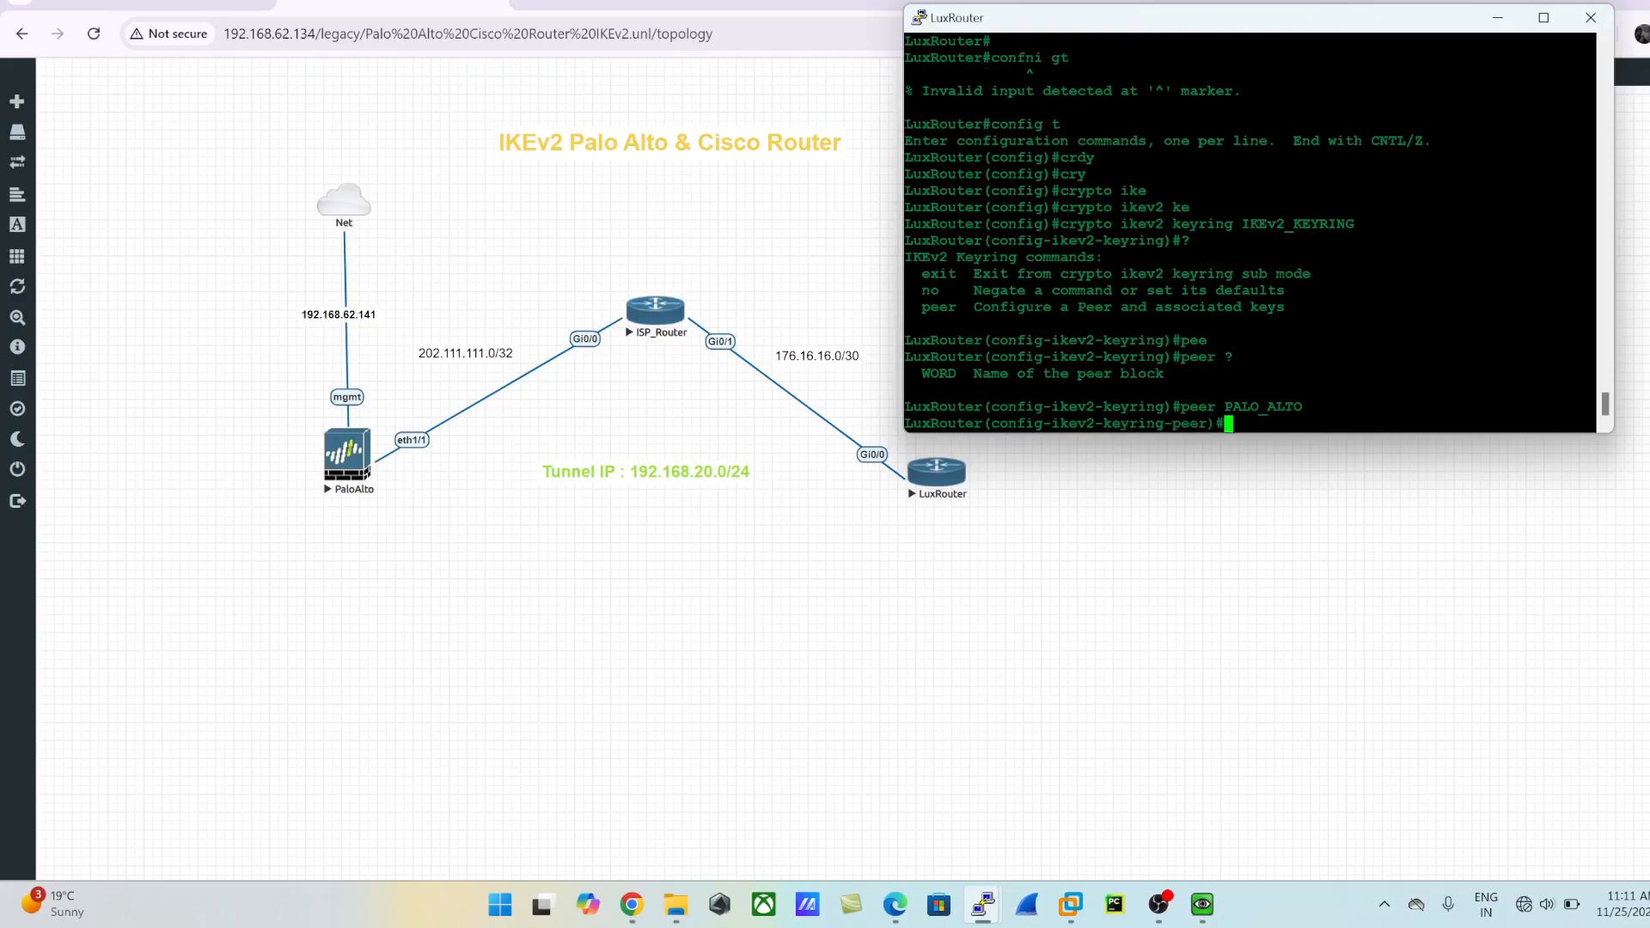
- List the peer block's available commands and enter the local pre-shared key for the PALO_ALTO peer
{"action": "type", "text": "?"}
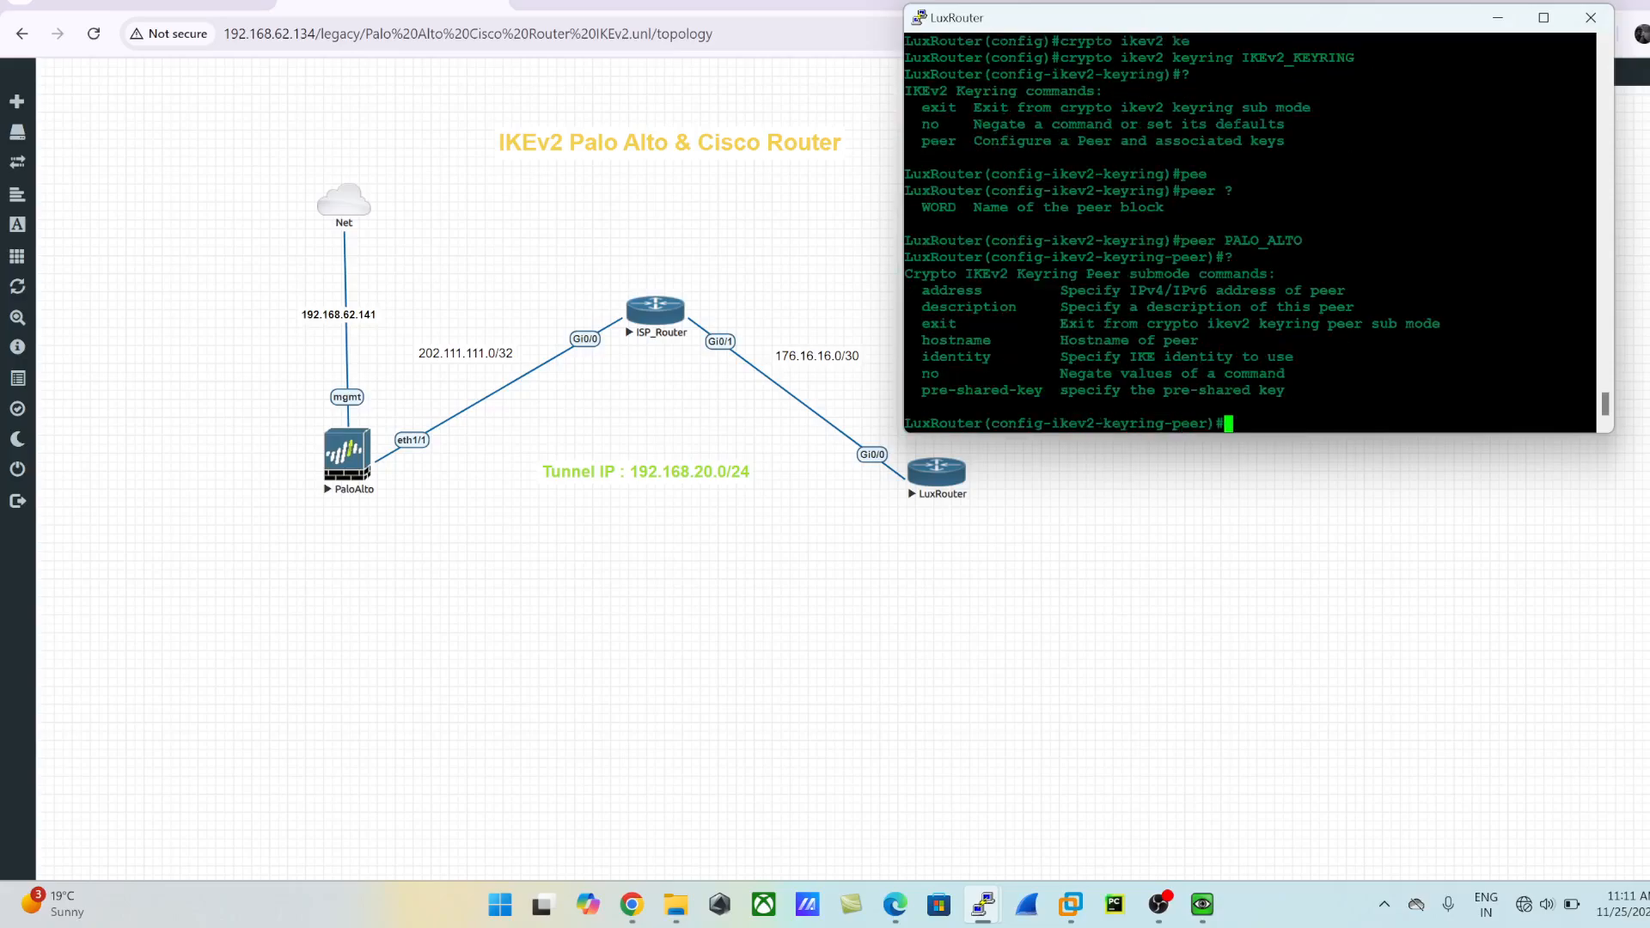
{"action": "type", "text": "pr"}
{"action": "key", "text": "Tab"}
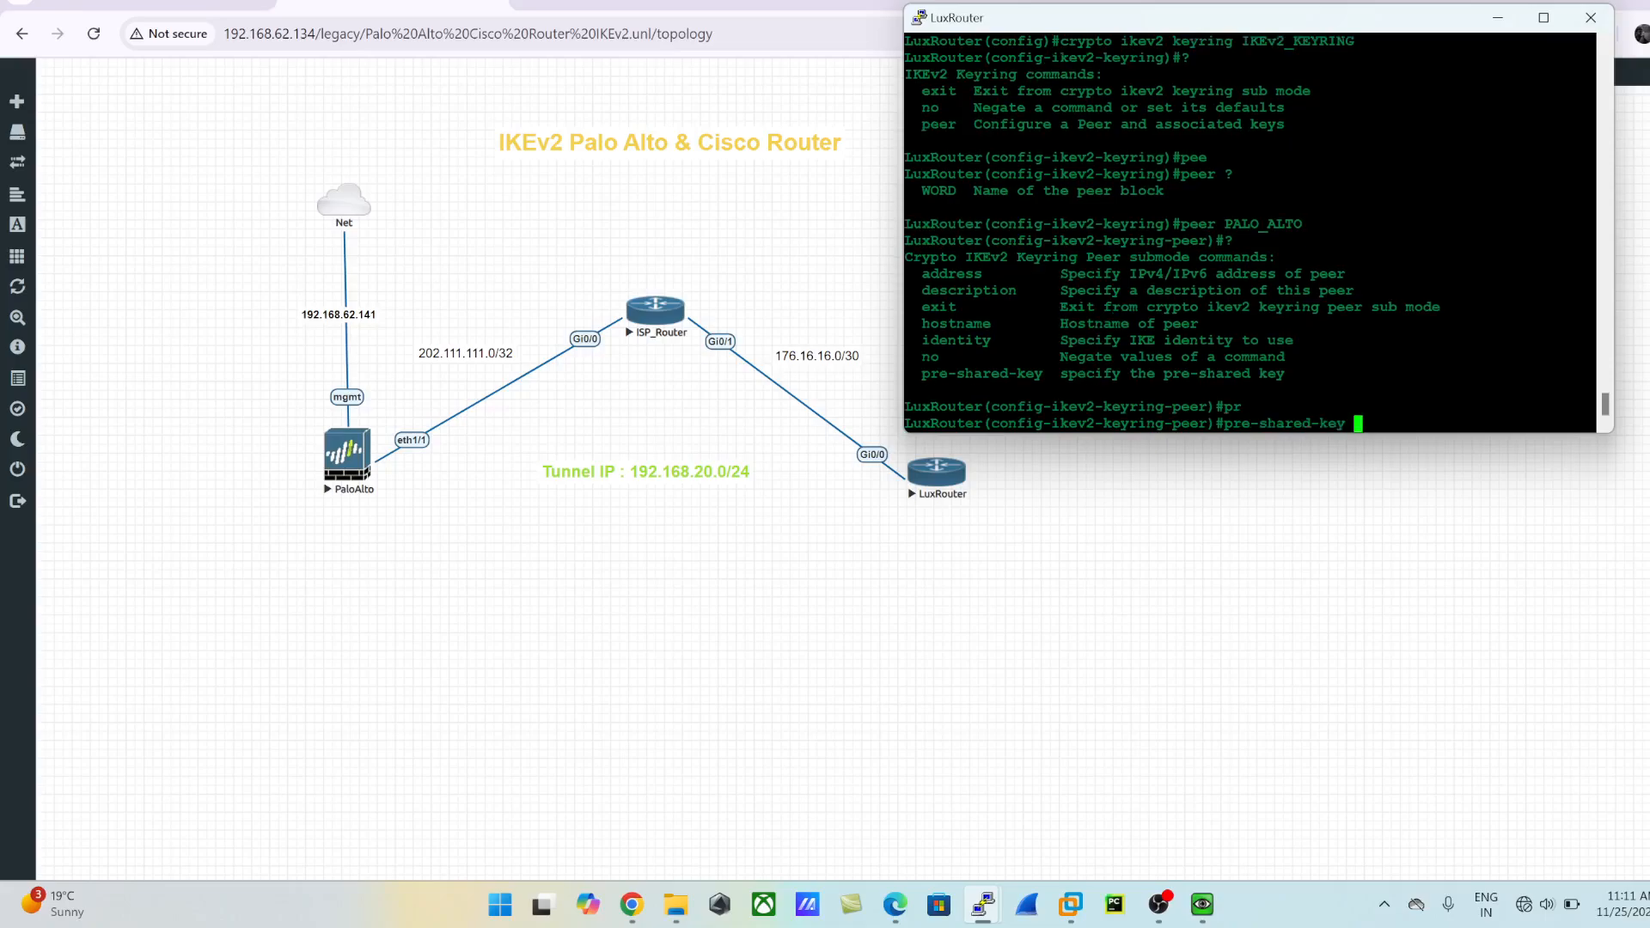
{"action": "type", "text": "lo"}
{"action": "key", "text": "Tab"}
{"action": "type", "text": "cisco"}
{"action": "key", "text": "Return"}
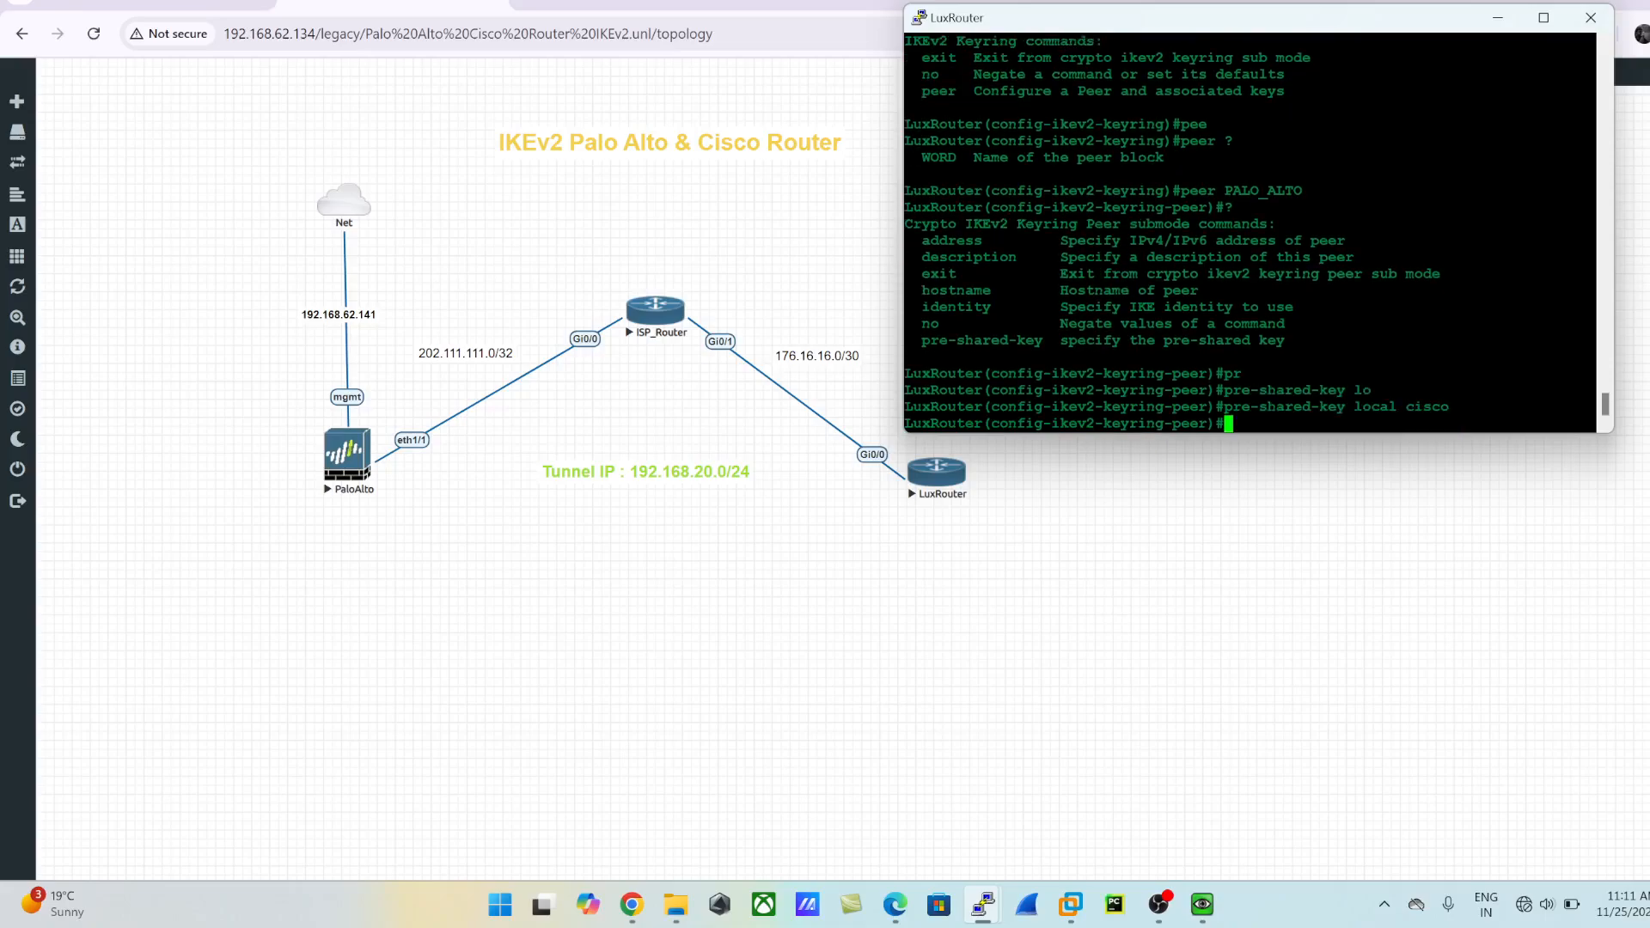
- Enter the remote pre-shared key for the PALO_ALTO peer, resubmitting it without a trailing space
{"action": "type", "text": "pre"}
{"action": "key", "text": "Tab"}
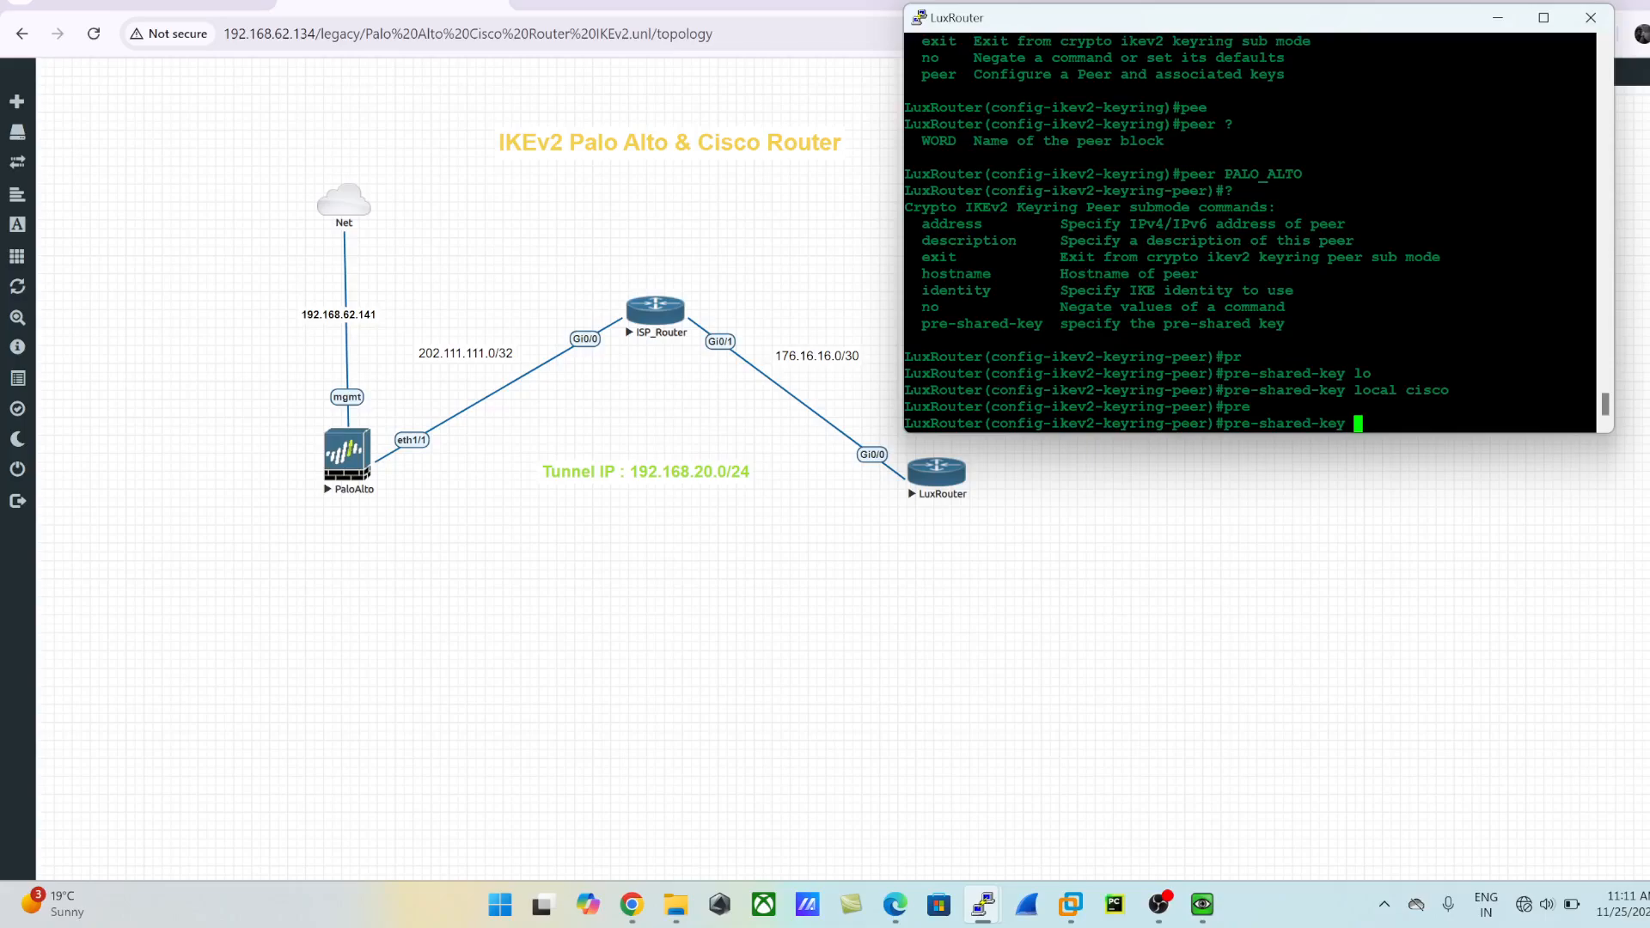
{"action": "type", "text": "re"}
{"action": "key", "text": "Tab"}
{"action": "type", "text": "ciso"}
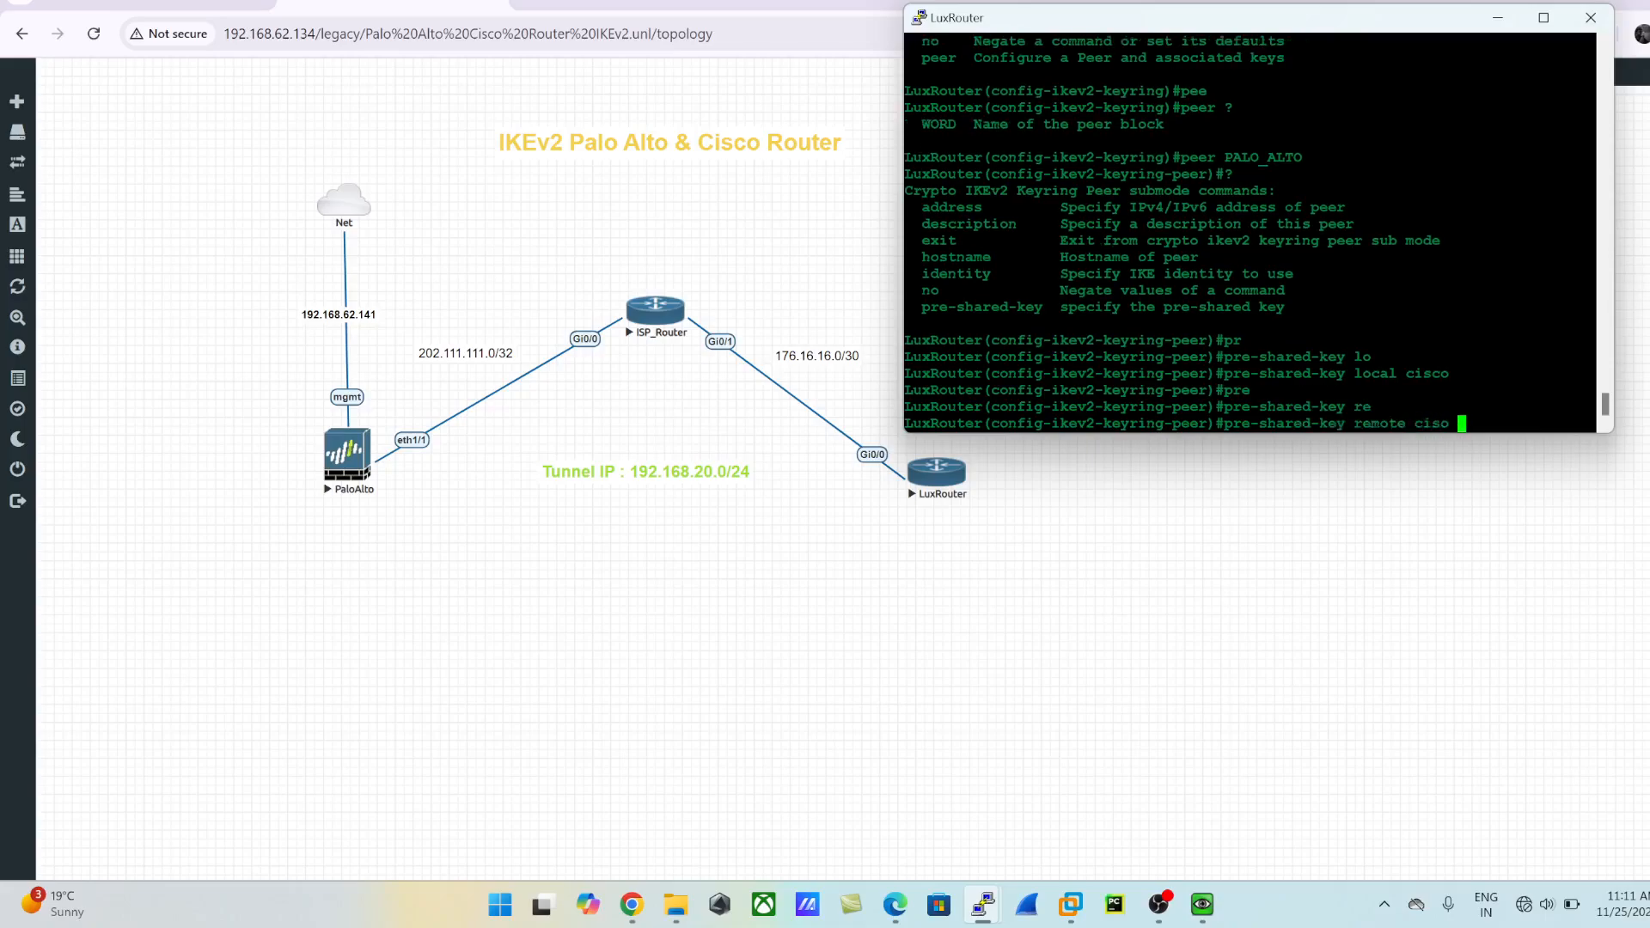
{"action": "key", "text": "Return"}
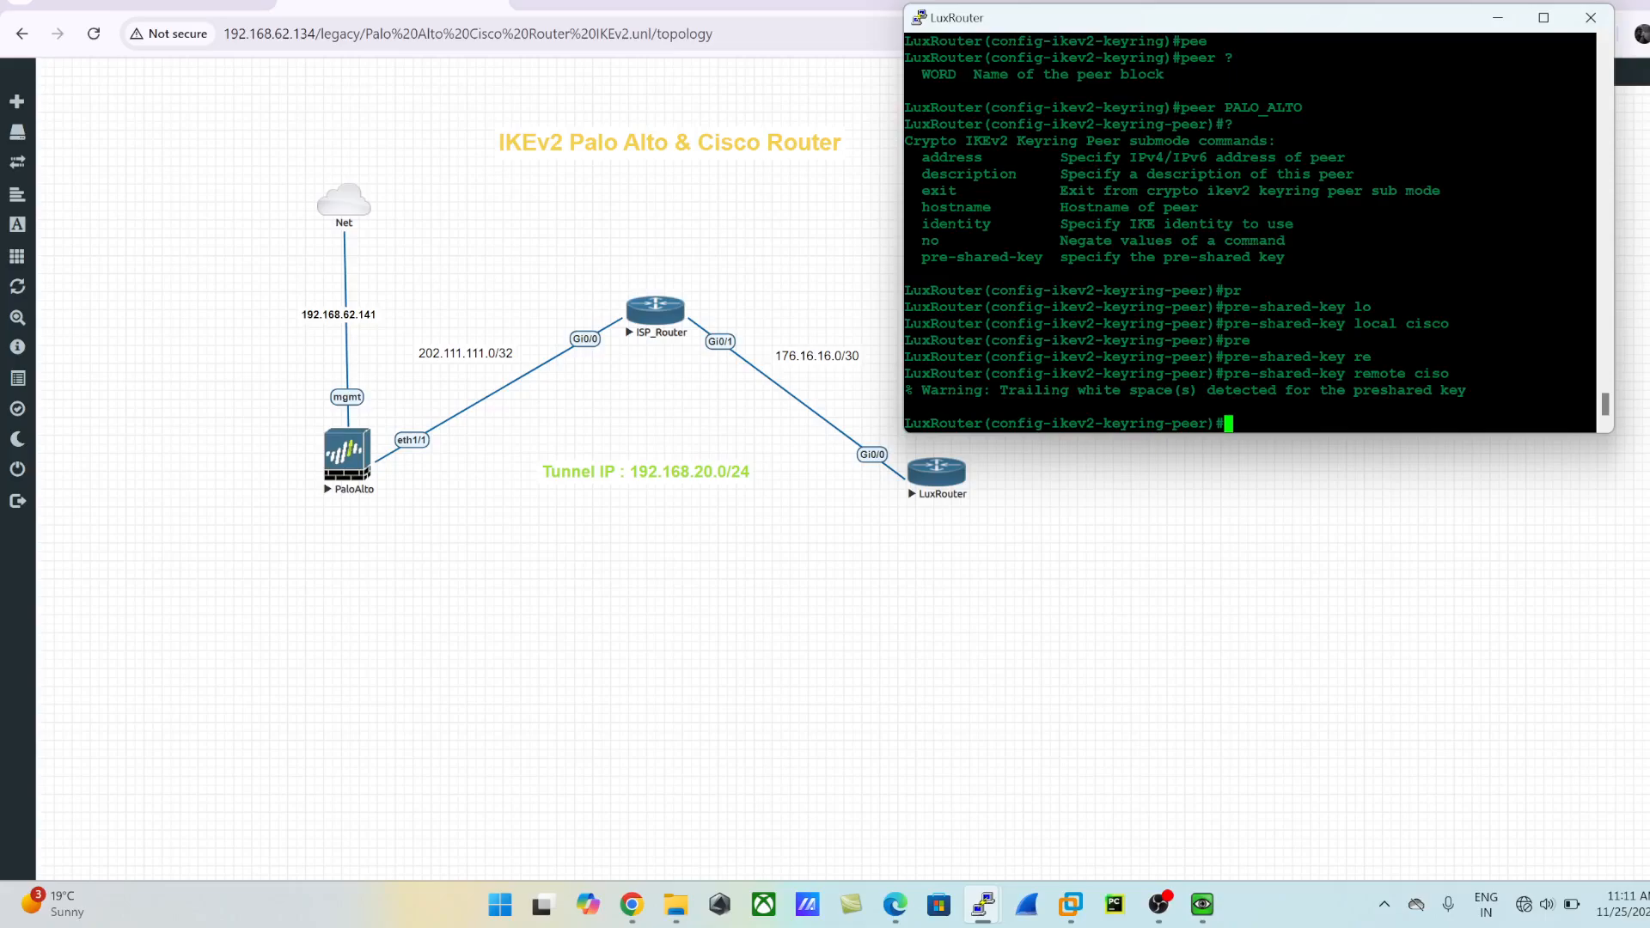
{"action": "key", "text": "Up"}
{"action": "key", "text": "BackSpace"}
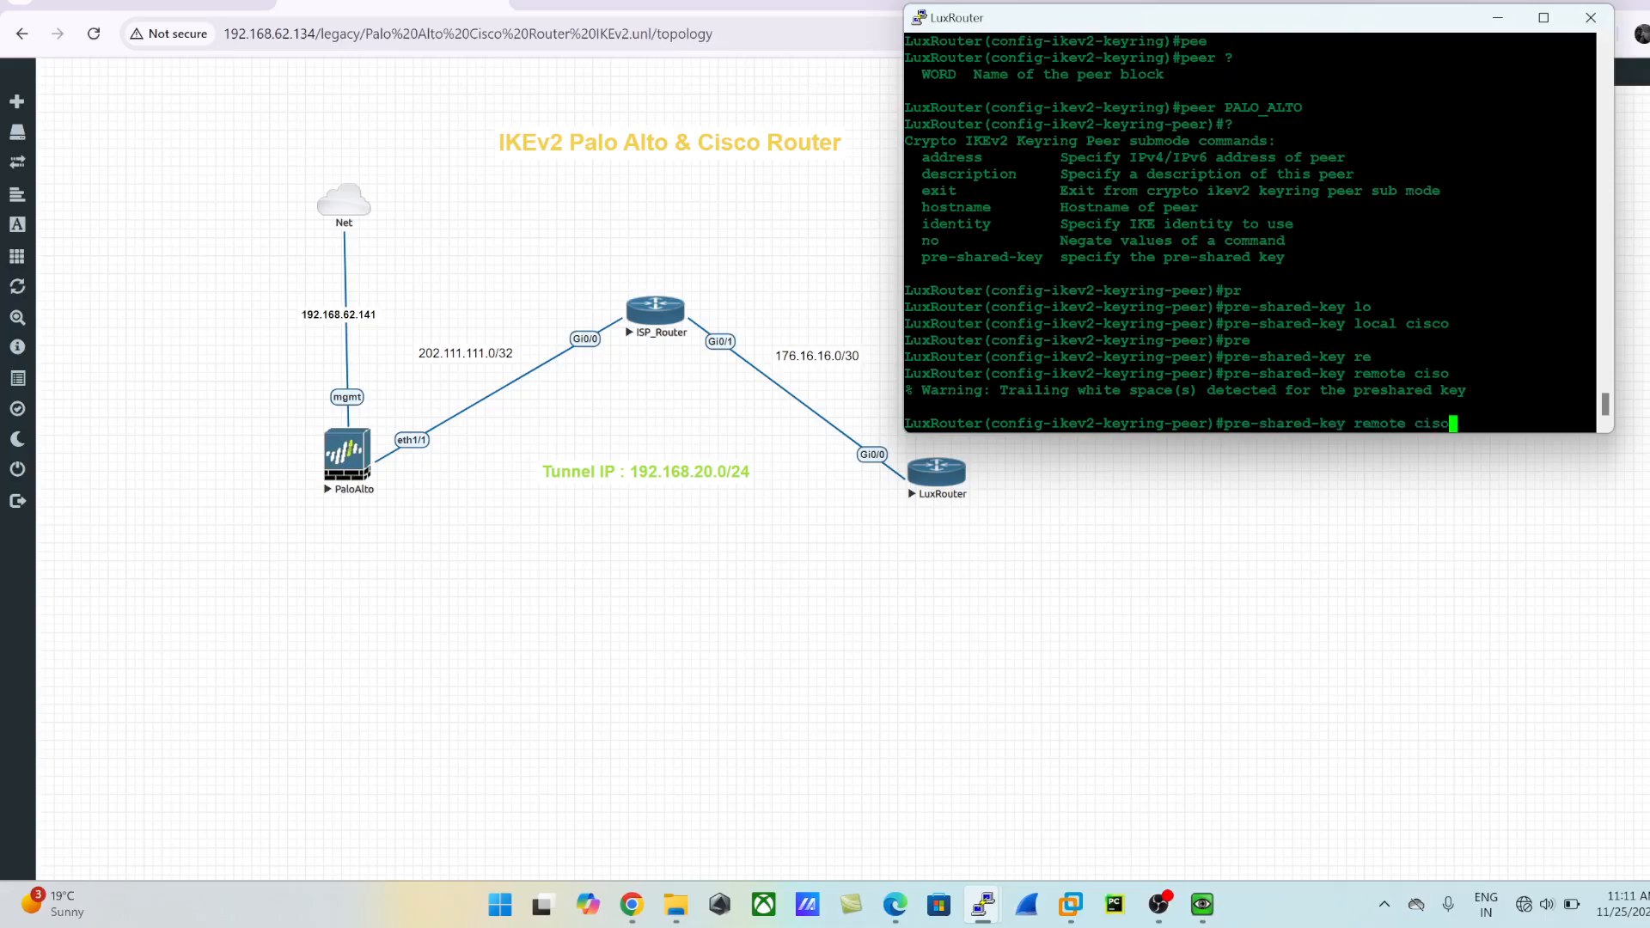
{"action": "key", "text": "Return"}
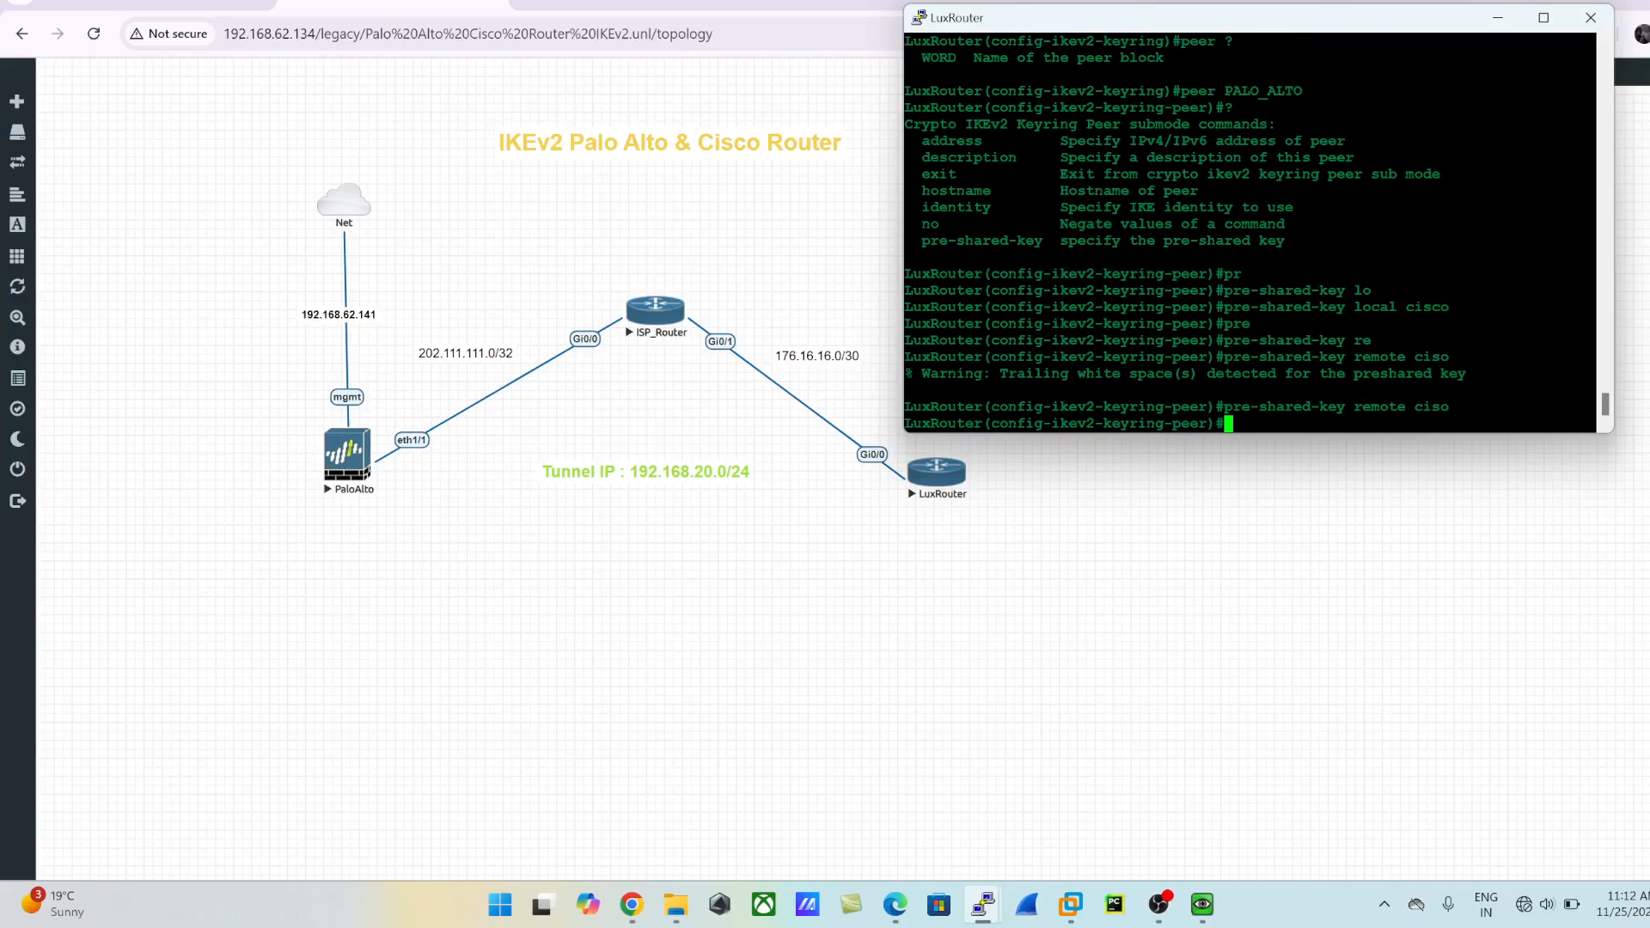
{"action": "left_click_drag", "start_coordinate": [1346, 306], "coordinate": [1449, 307]}
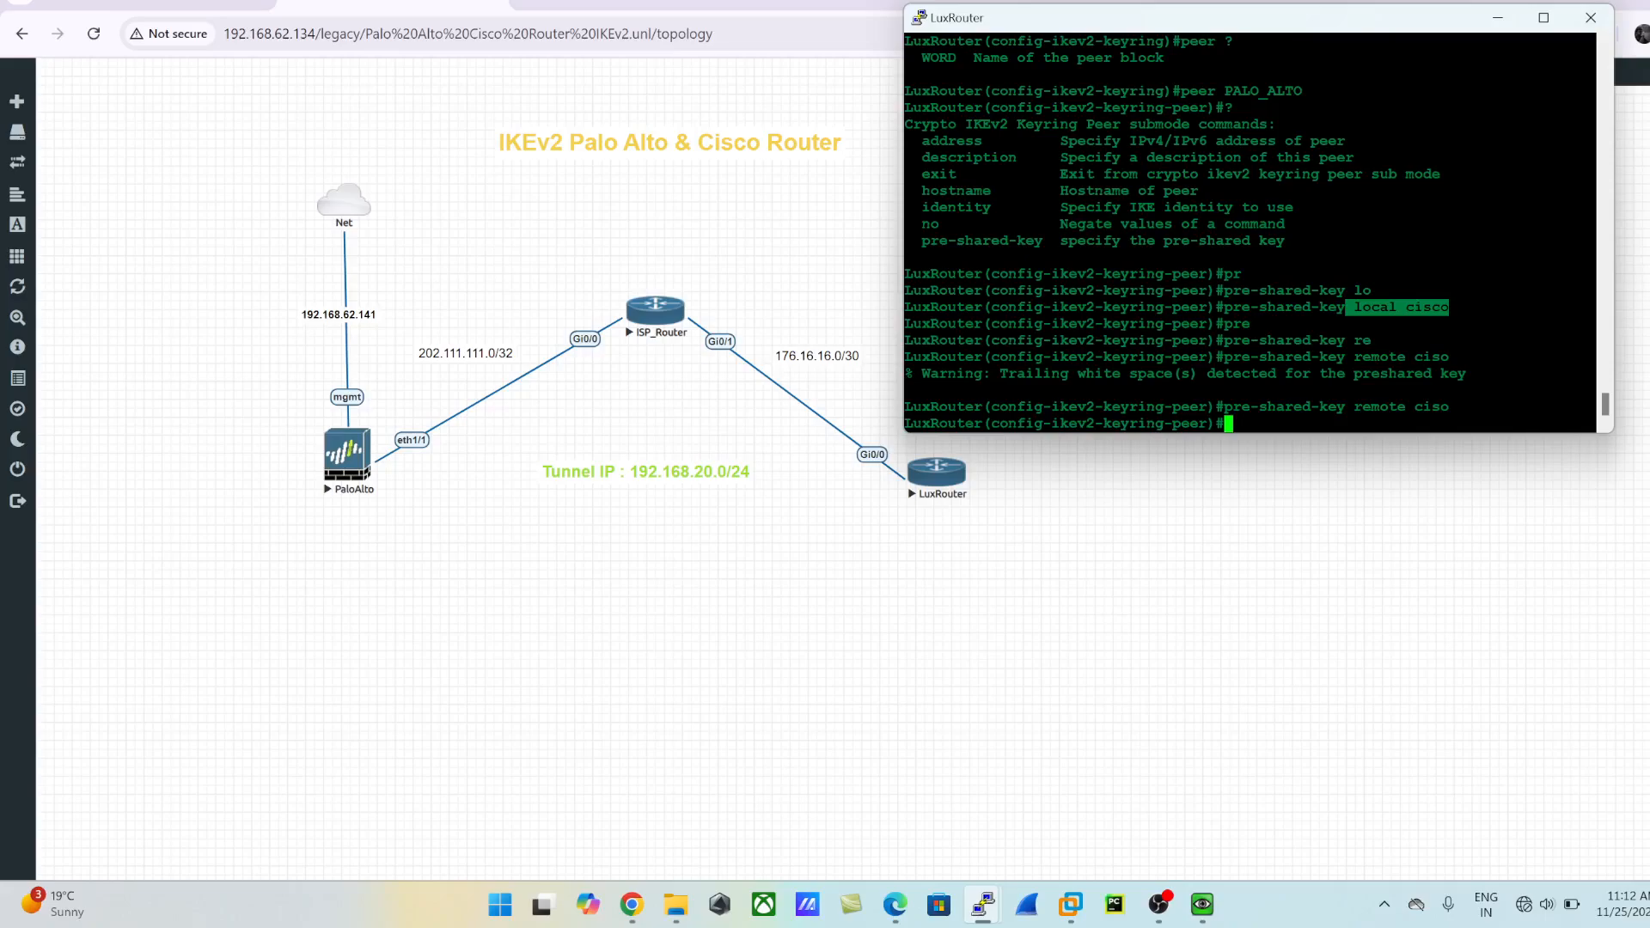
- Check the peer block's command options and set the PALO_ALTO peer's address to 202.111.111.2
{"action": "type", "text": "?"}
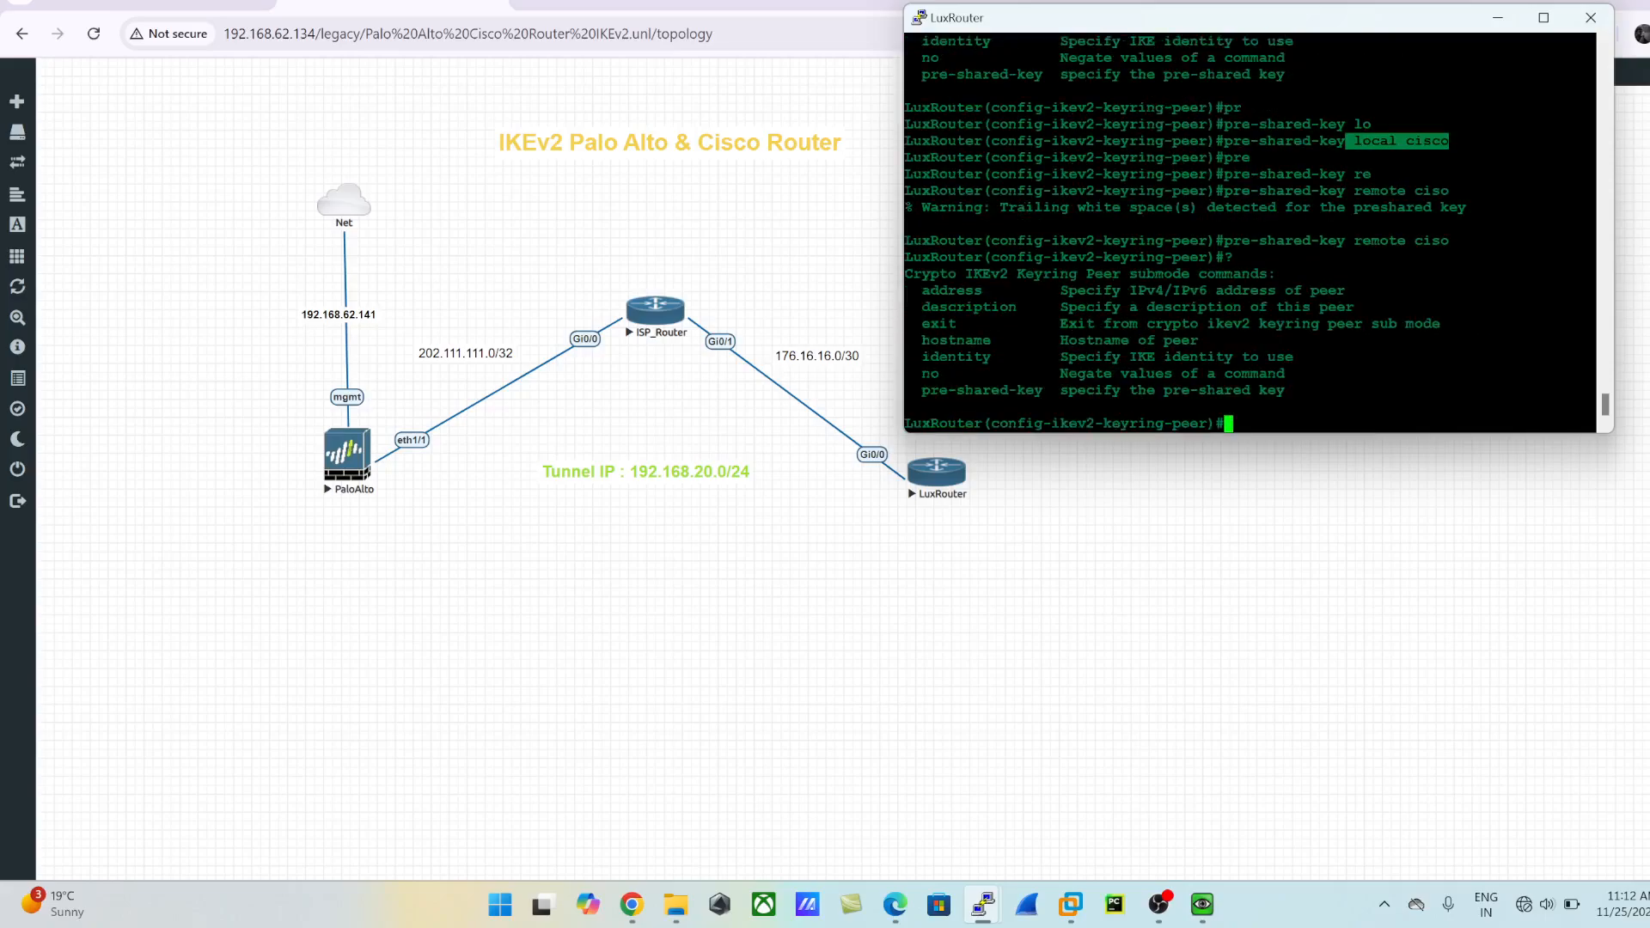
{"action": "type", "text": "add"}
{"action": "key", "text": "Tab"}
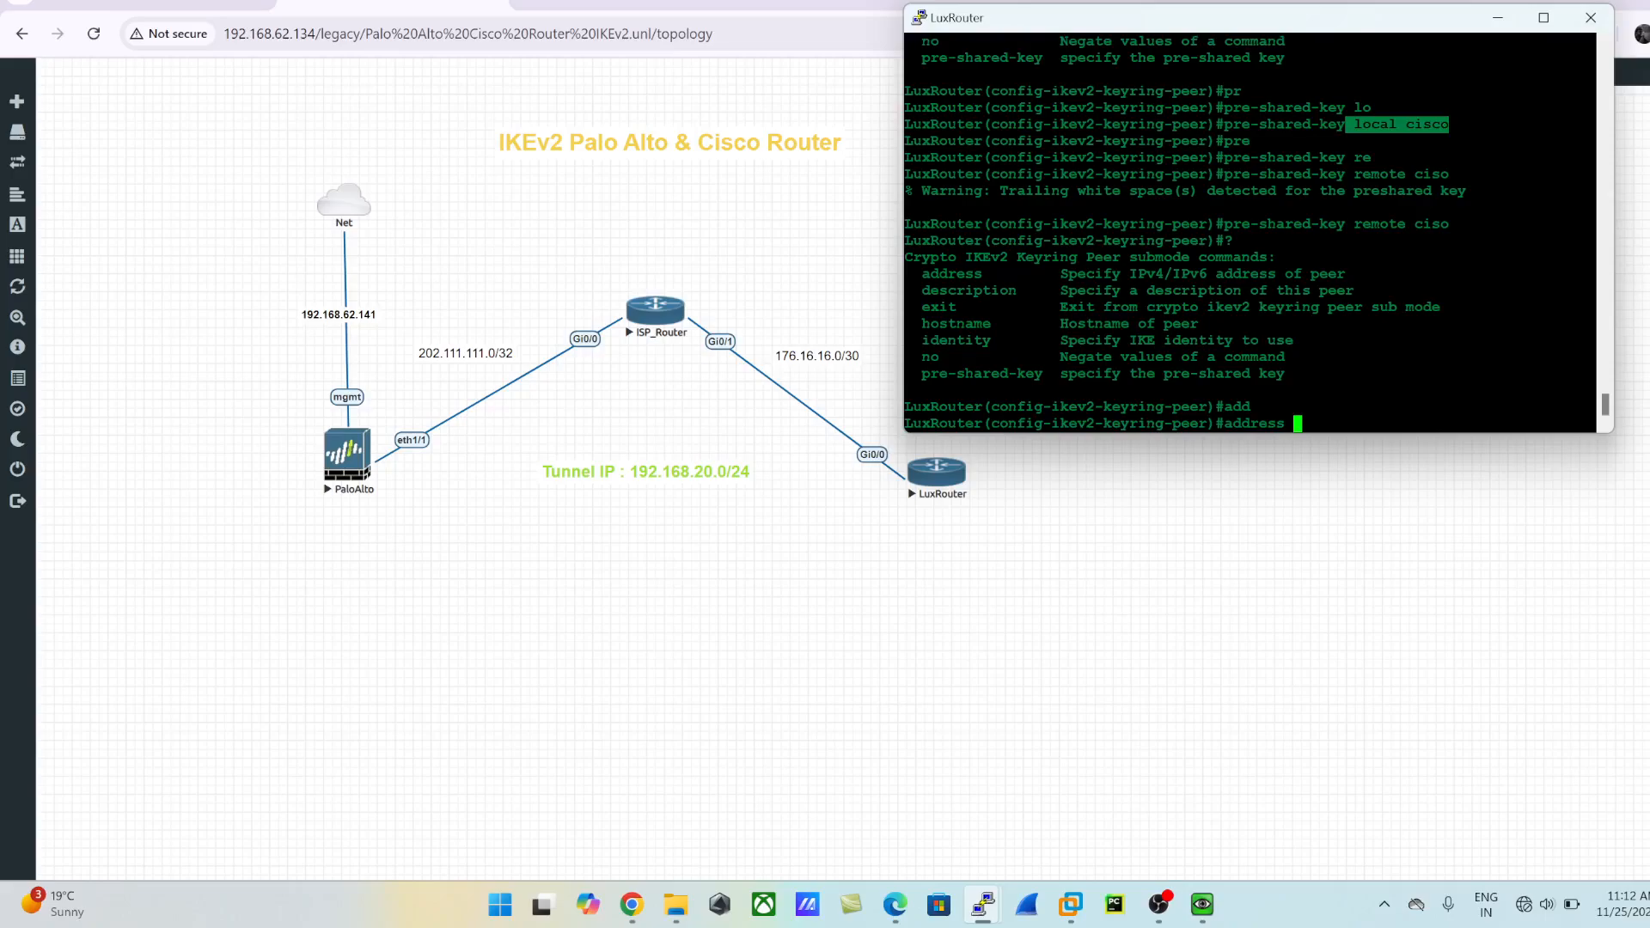
{"action": "type", "text": "202.111.111.2"}
{"action": "key", "text": "Return"}
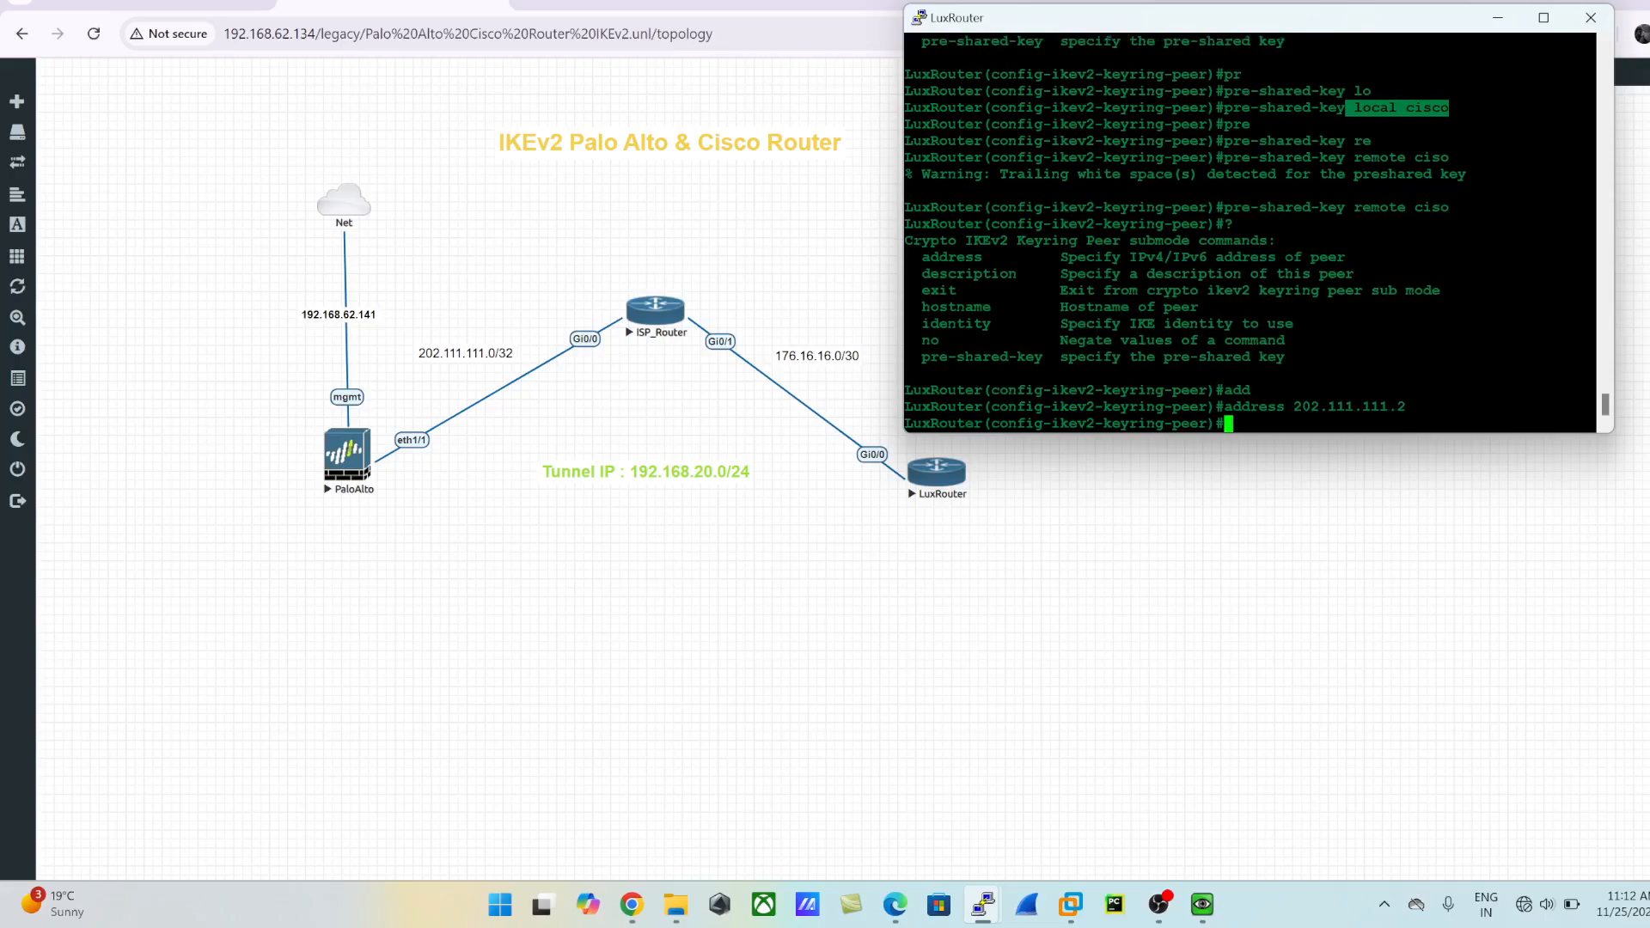
- List the peer commands once more, and leave the peer, keyring and global configuration modes for privileged EXEC mode
{"action": "type", "text": "?"}
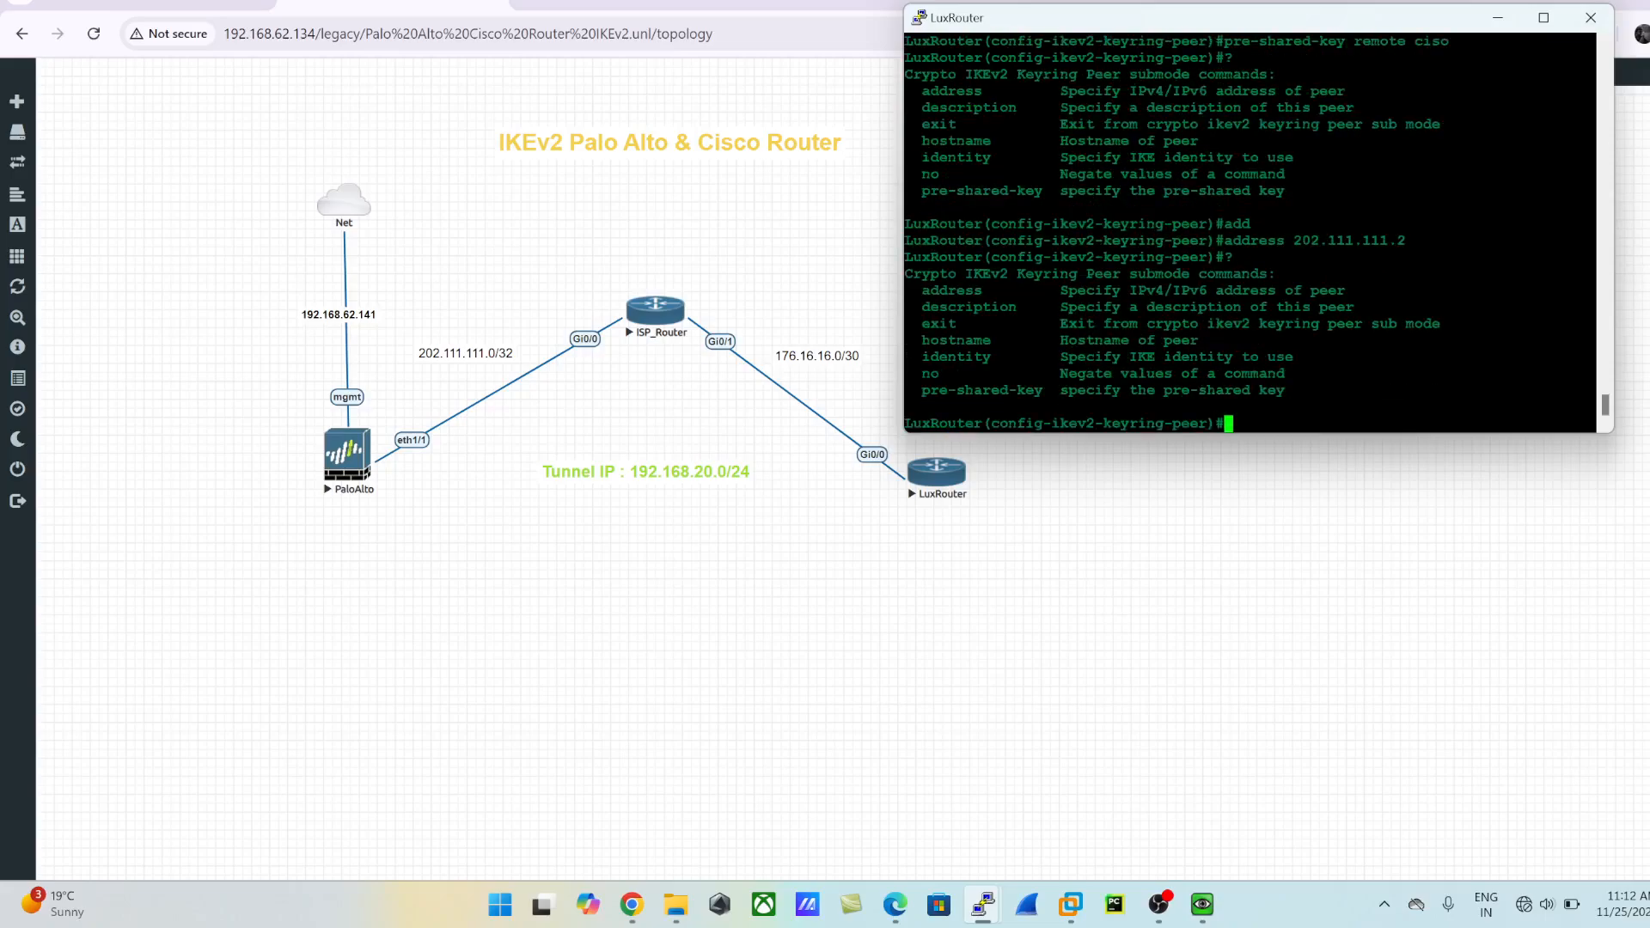
{"action": "type", "text": "exit"}
{"action": "key", "text": "Return"}
{"action": "type", "text": "exit"}
{"action": "key", "text": "Return"}
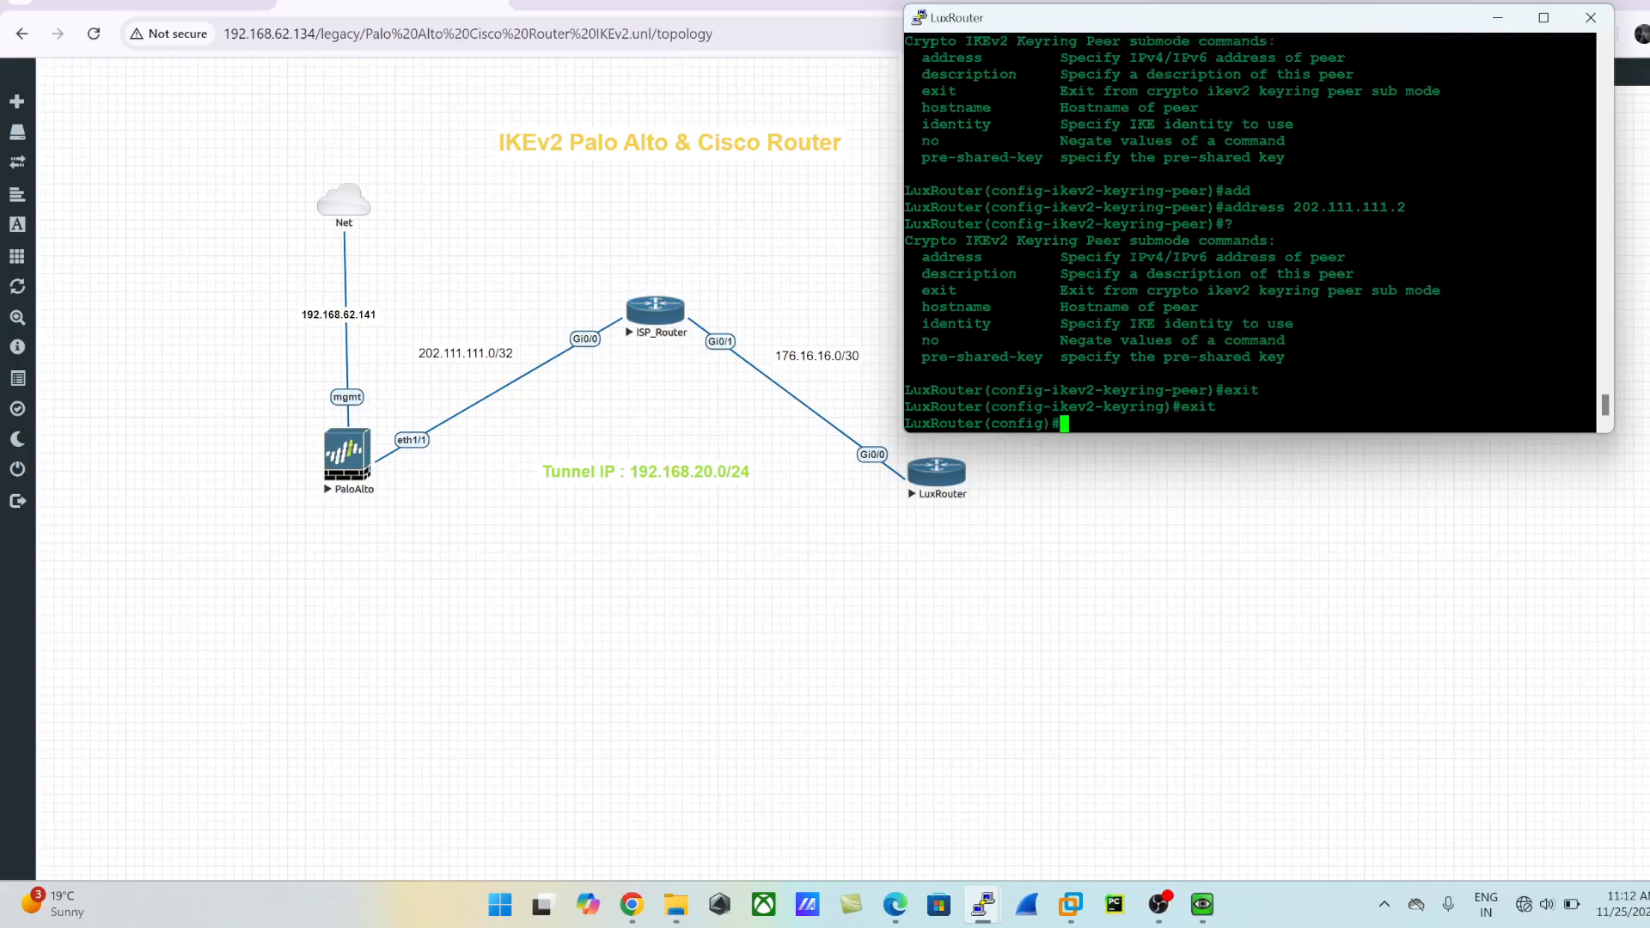
{"action": "type", "text": "show"}
{"action": "key", "text": "BackSpace"}
{"action": "key", "text": "BackSpace"}
{"action": "key", "text": "BackSpace"}
{"action": "key", "text": "BackSpace"}
{"action": "type", "text": "exit"}
{"action": "key", "text": "Return"}
- Display the keyring section of the running configuration and review the peer name, address and pre-shared key entries
{"action": "type", "text": "show ru"}
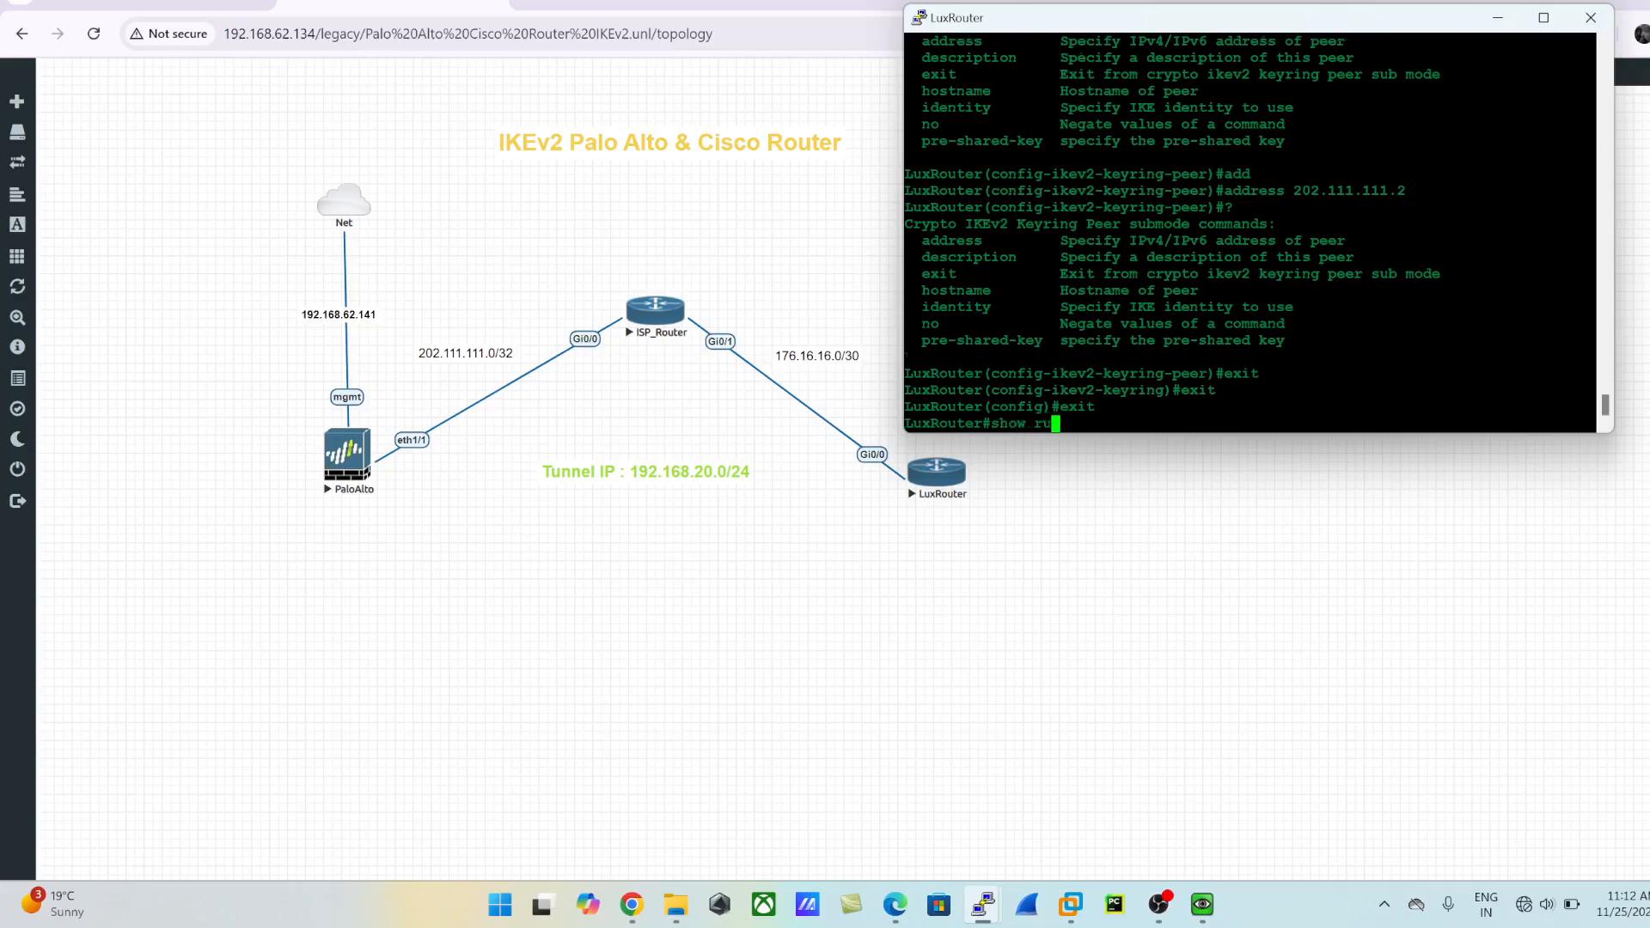
{"action": "type", "text": "n | sec keyring"}
{"action": "key", "text": "Return"}
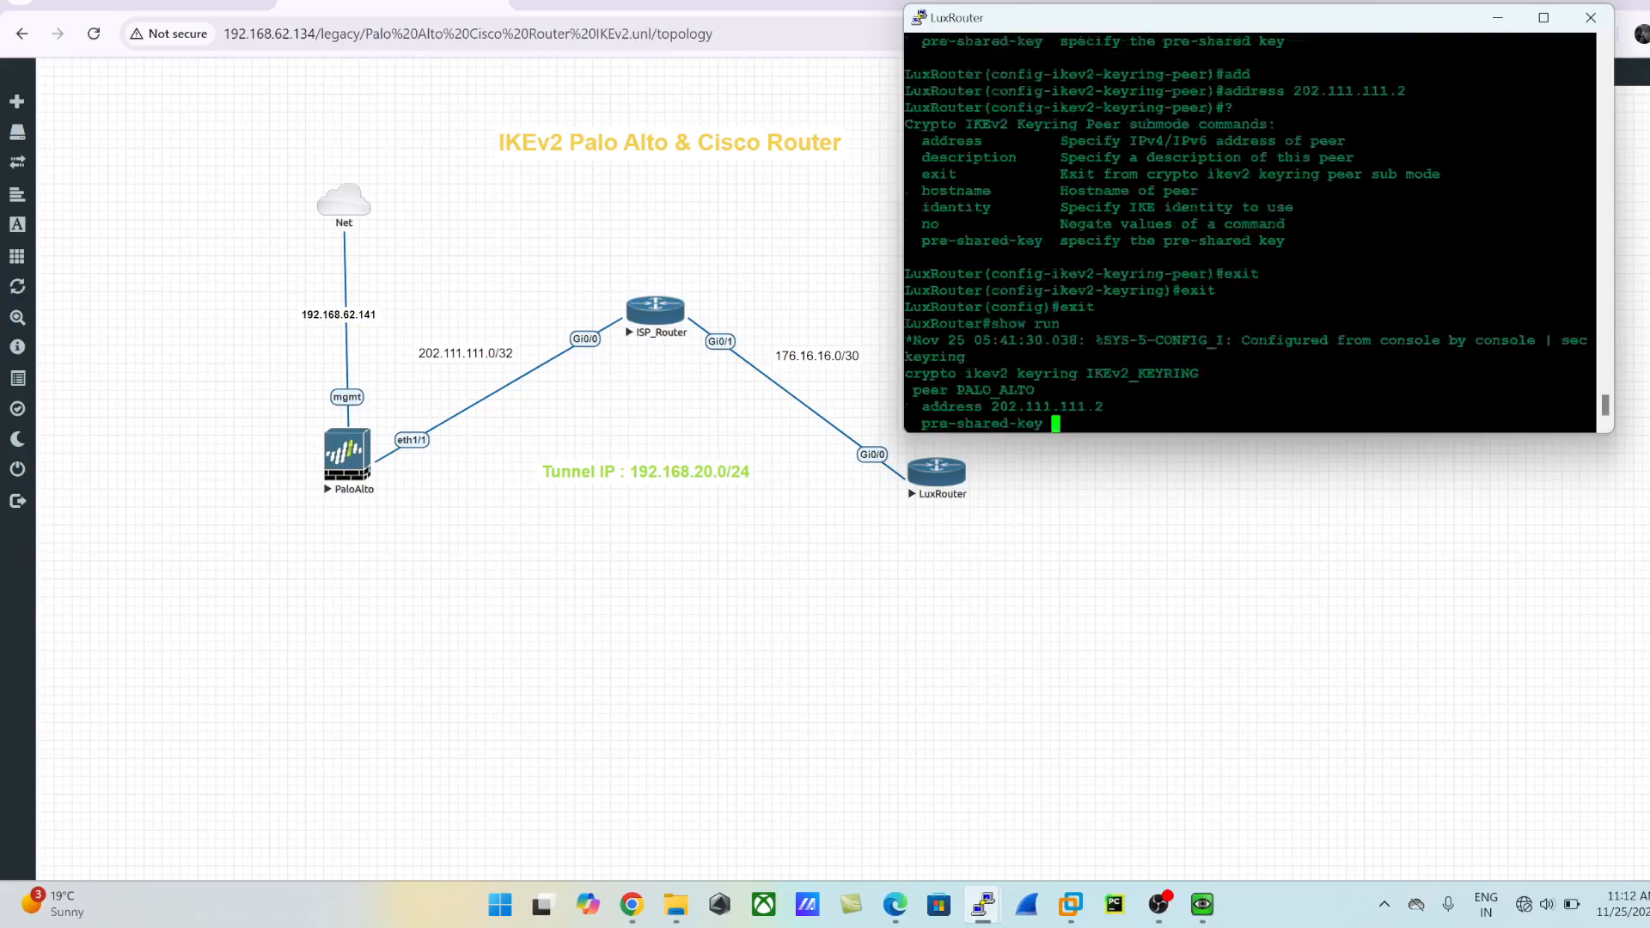
{"action": "key", "text": "Return"}
{"action": "key", "text": "Return"}
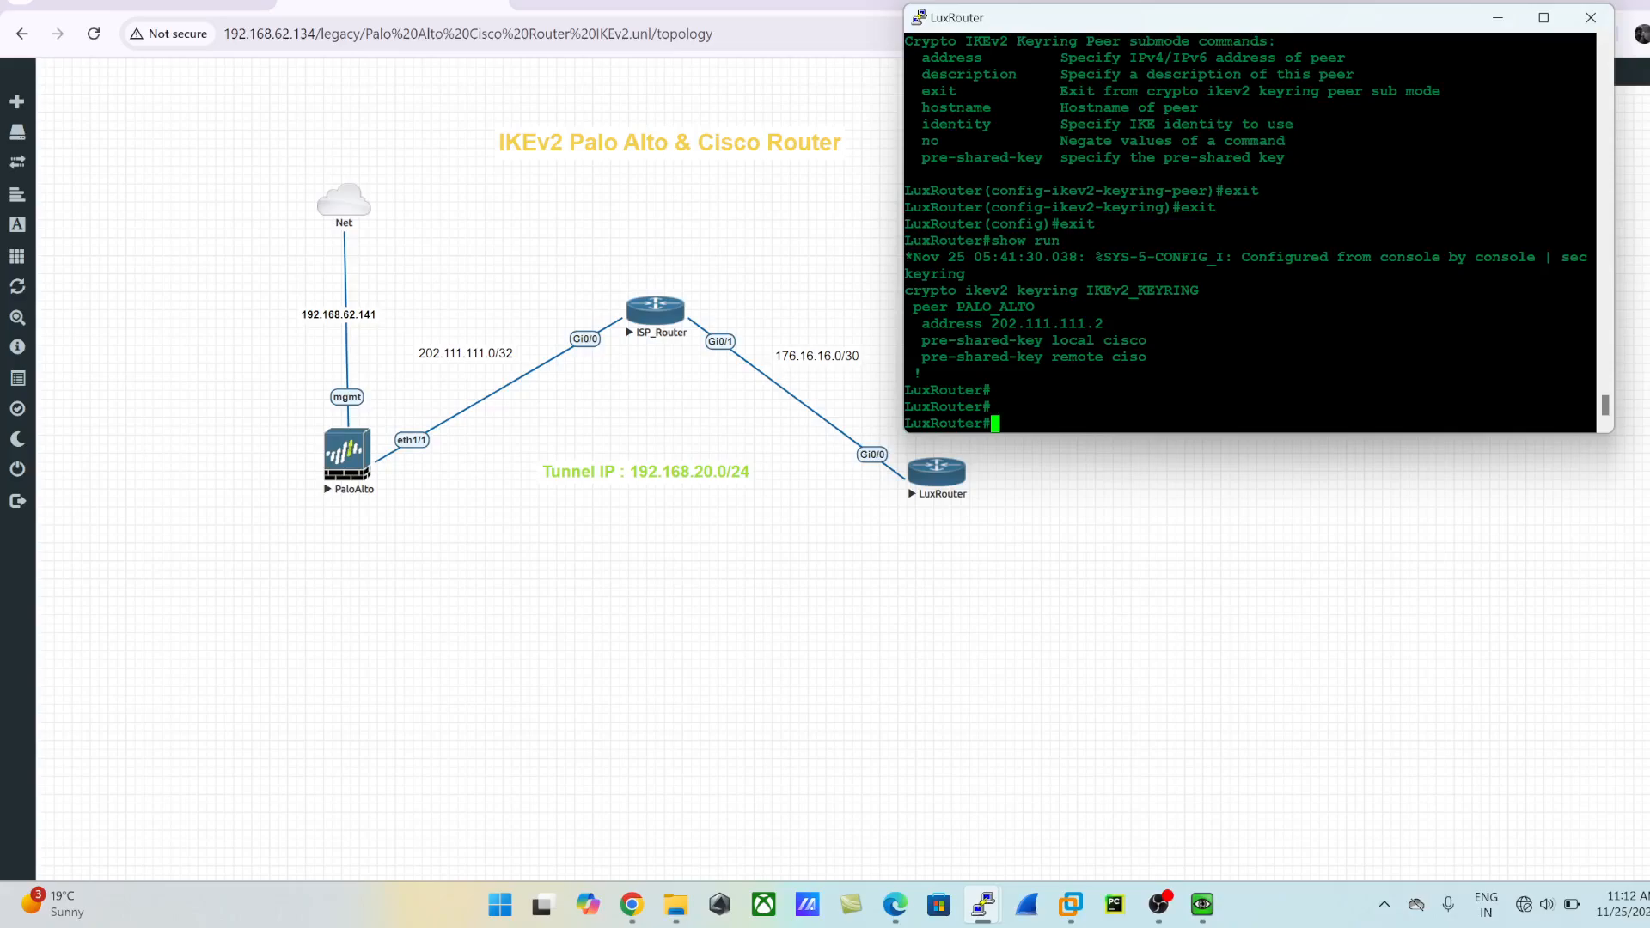
{"action": "left_click_drag", "start_coordinate": [906, 289], "coordinate": [911, 376]}
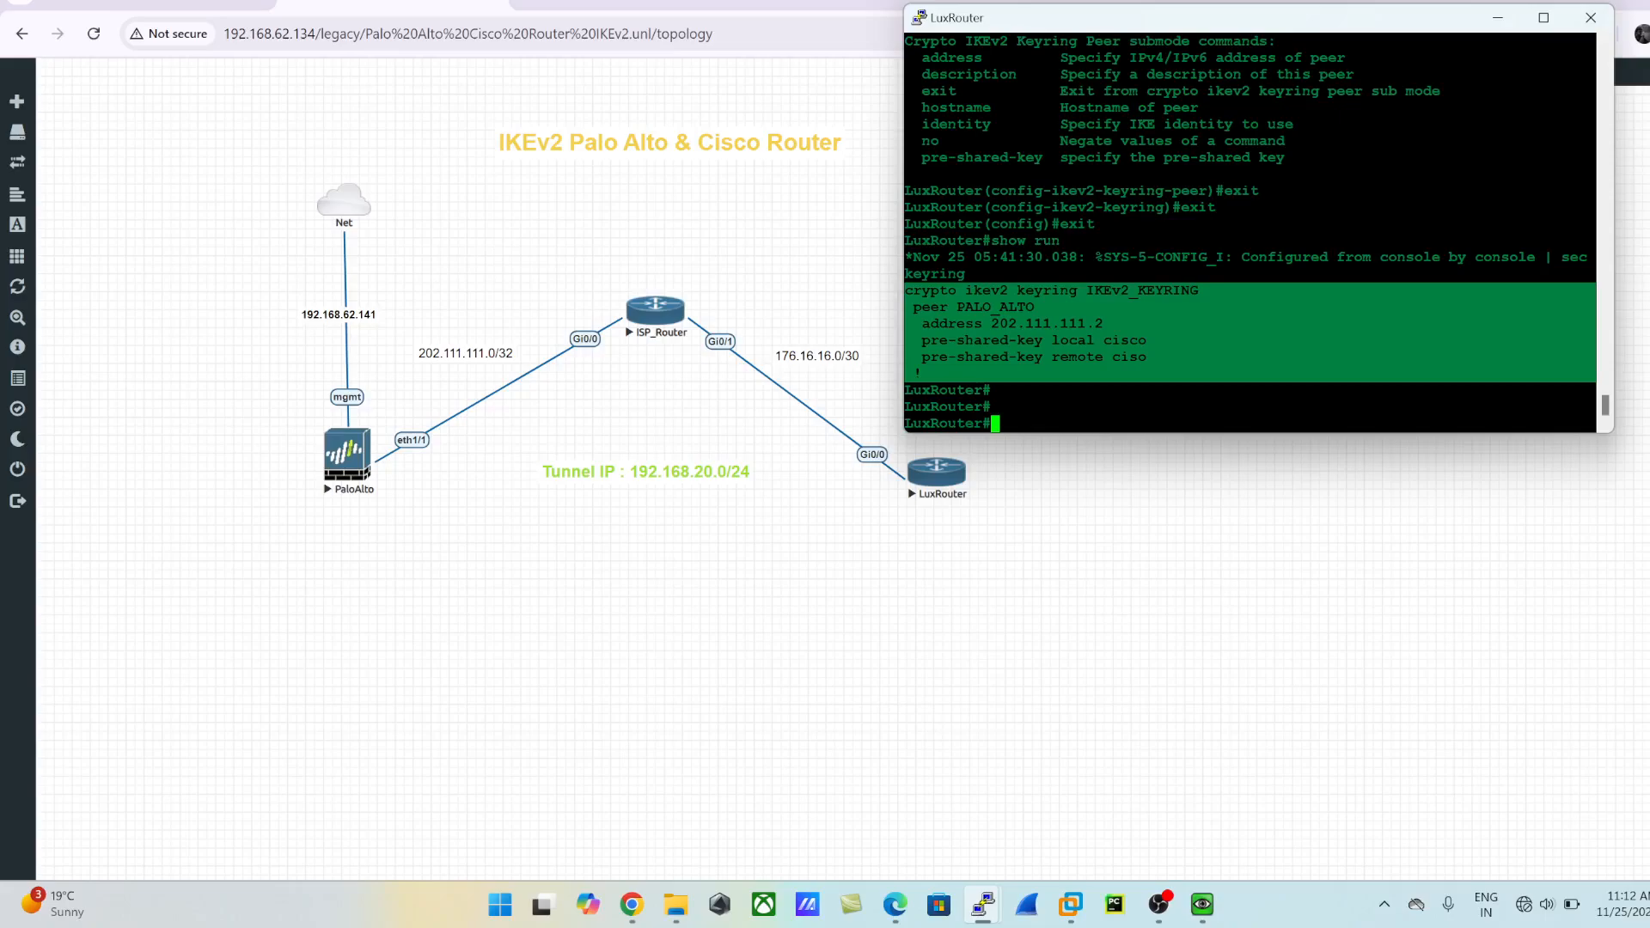
{"action": "left_click_drag", "start_coordinate": [991, 323], "coordinate": [1596, 324]}
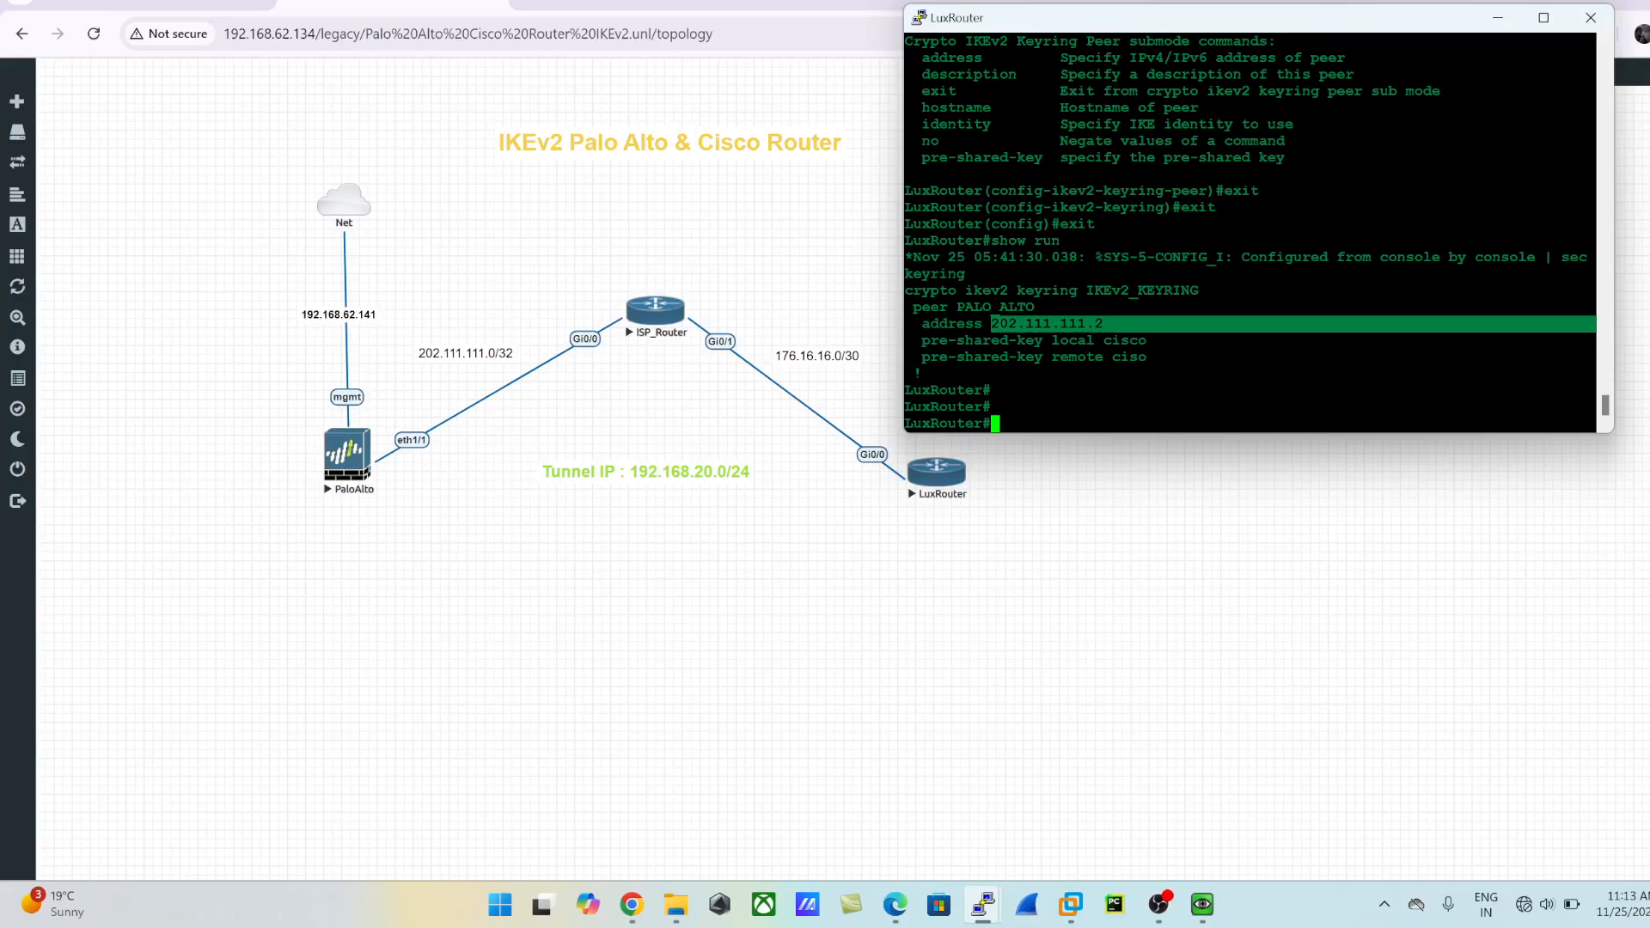
{"action": "left_click", "coordinate": [993, 323]}
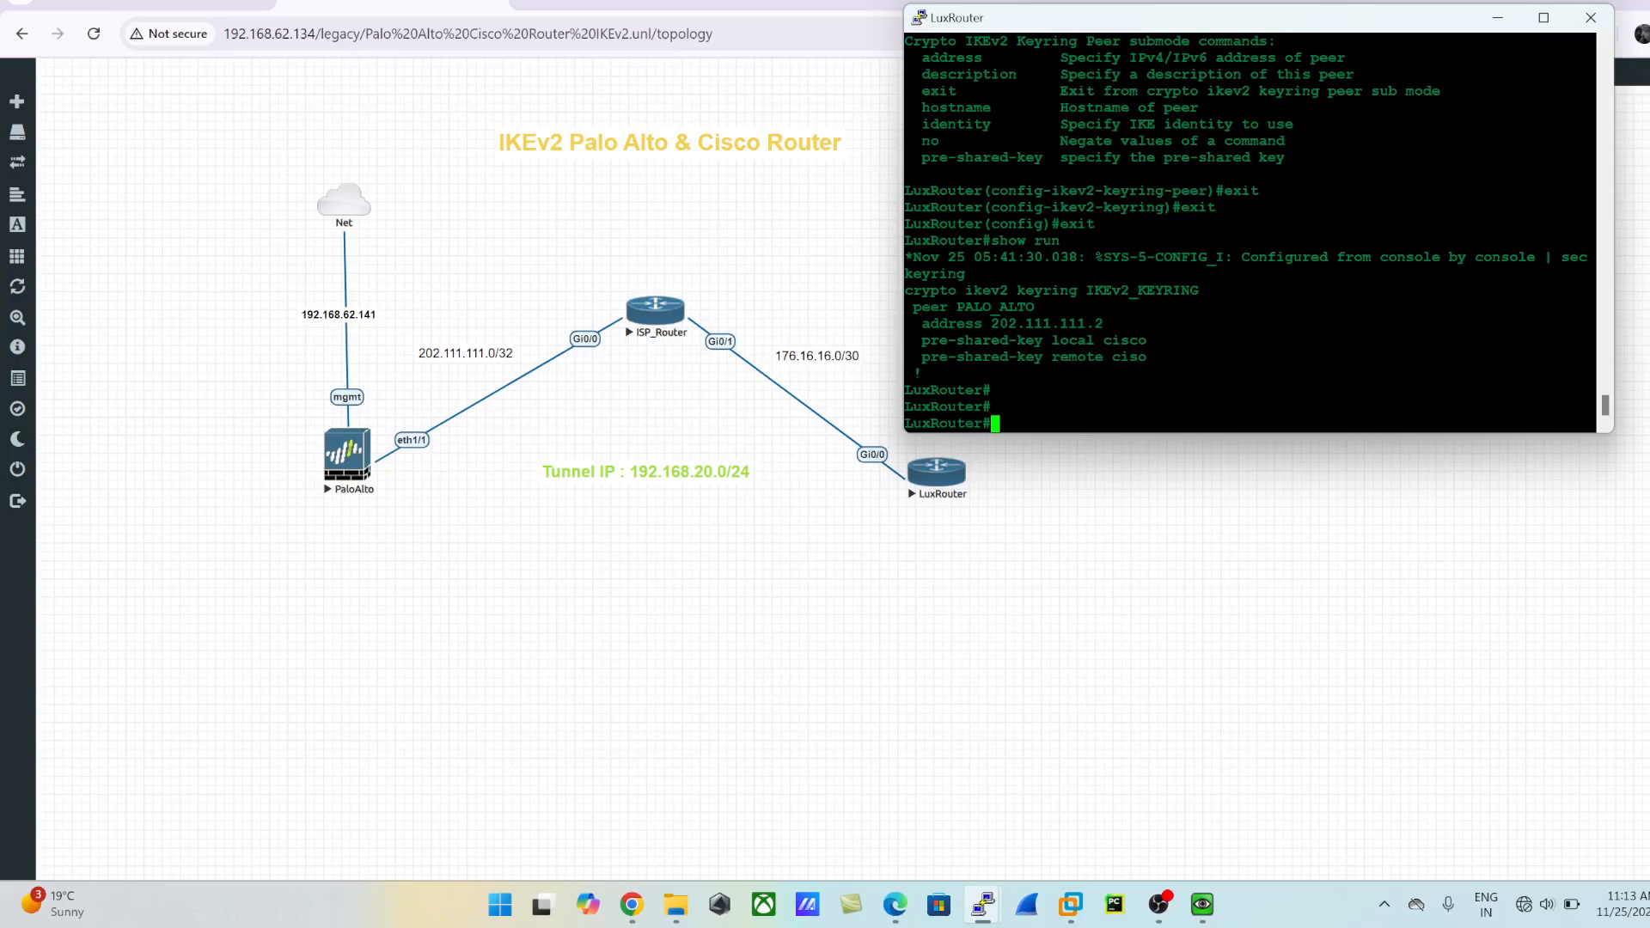
{"action": "left_click_drag", "start_coordinate": [906, 289], "coordinate": [924, 373]}
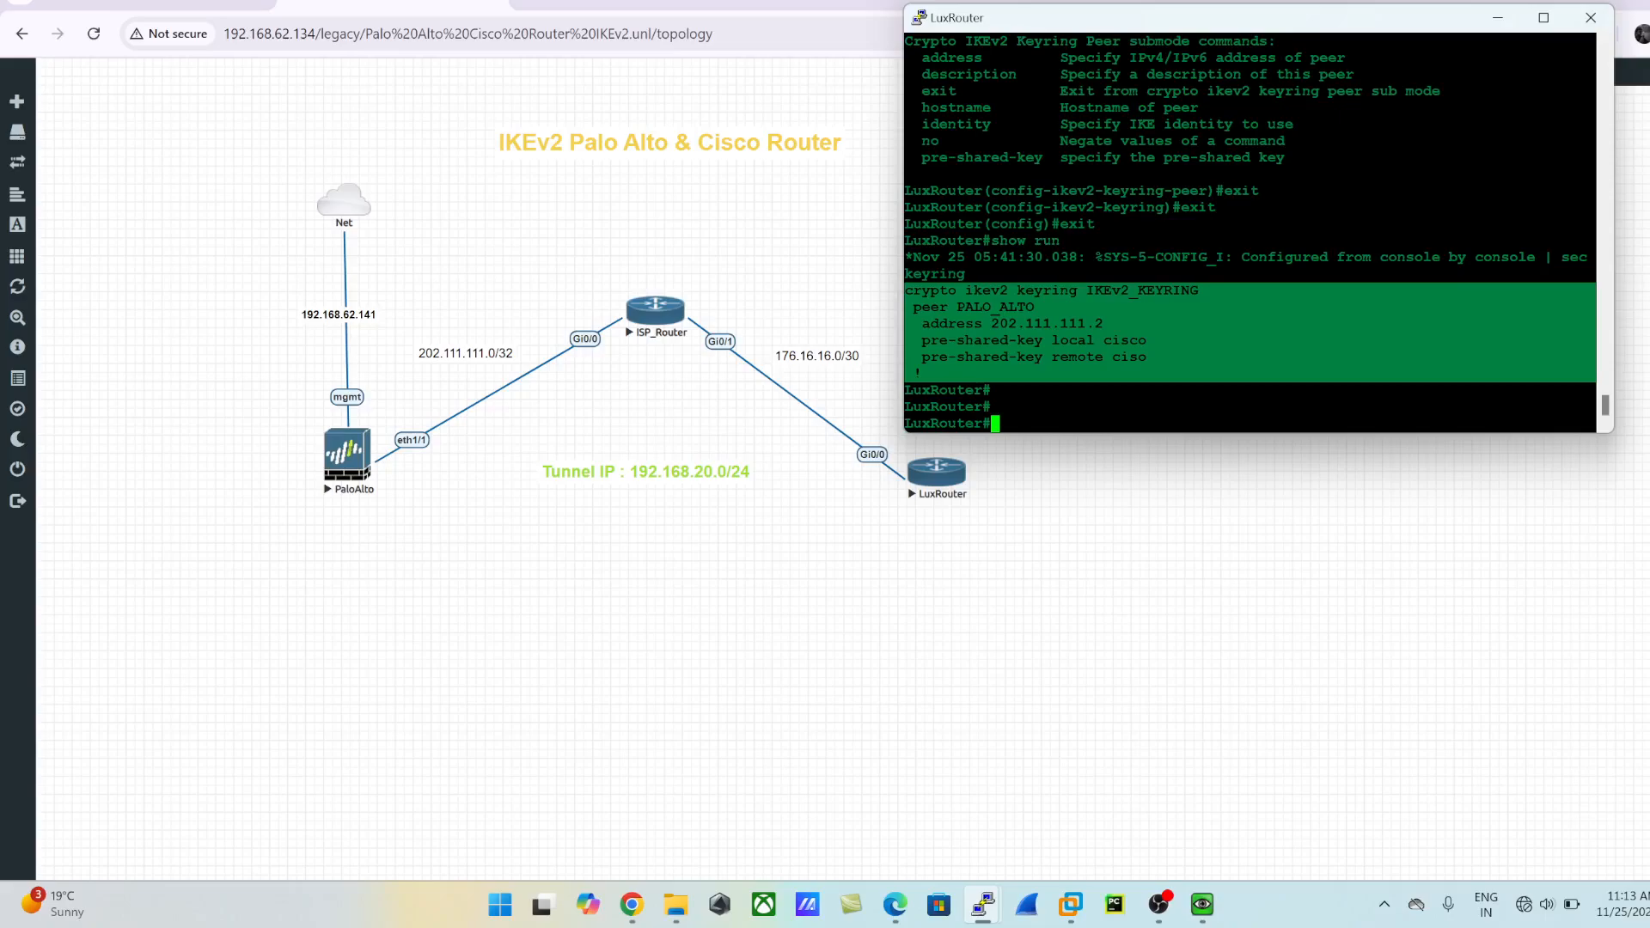
{"action": "left_click", "coordinate": [1151, 373]}
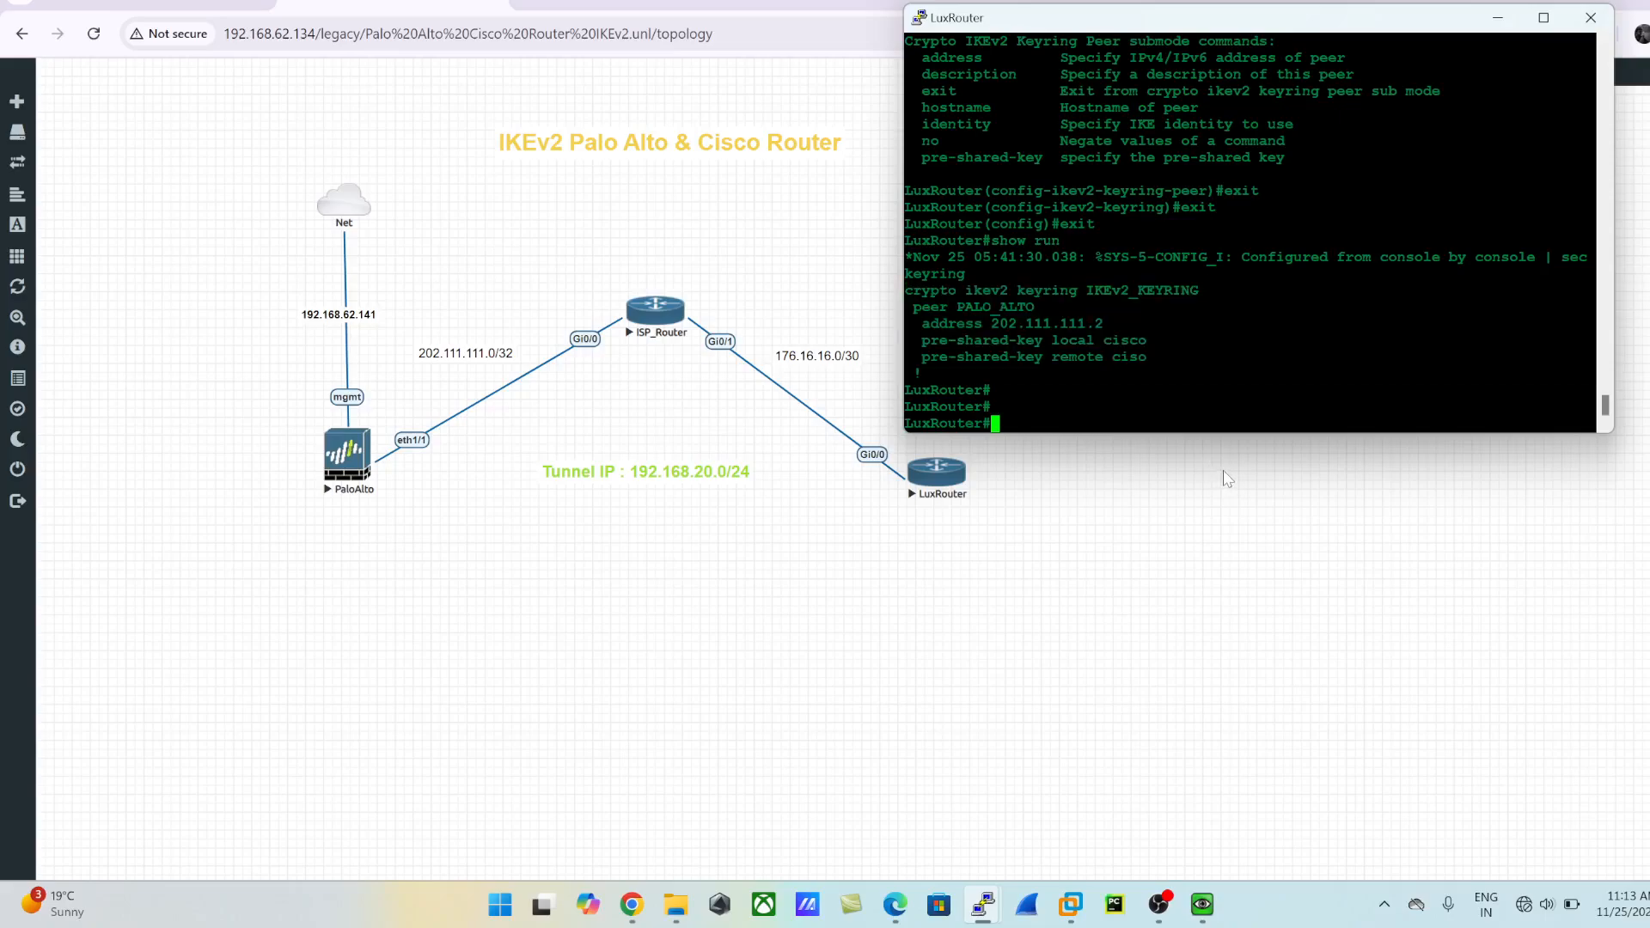
- Enter global configuration mode and create a crypto IKEv2 profile named IKEv2_PROFILE
{"action": "type", "text": "config"}
{"action": "type", "text": " t"}
{"action": "key", "text": "Return"}
{"action": "type", "text": "cry"}
{"action": "key", "text": "Tab"}
{"action": "type", "text": "i"}
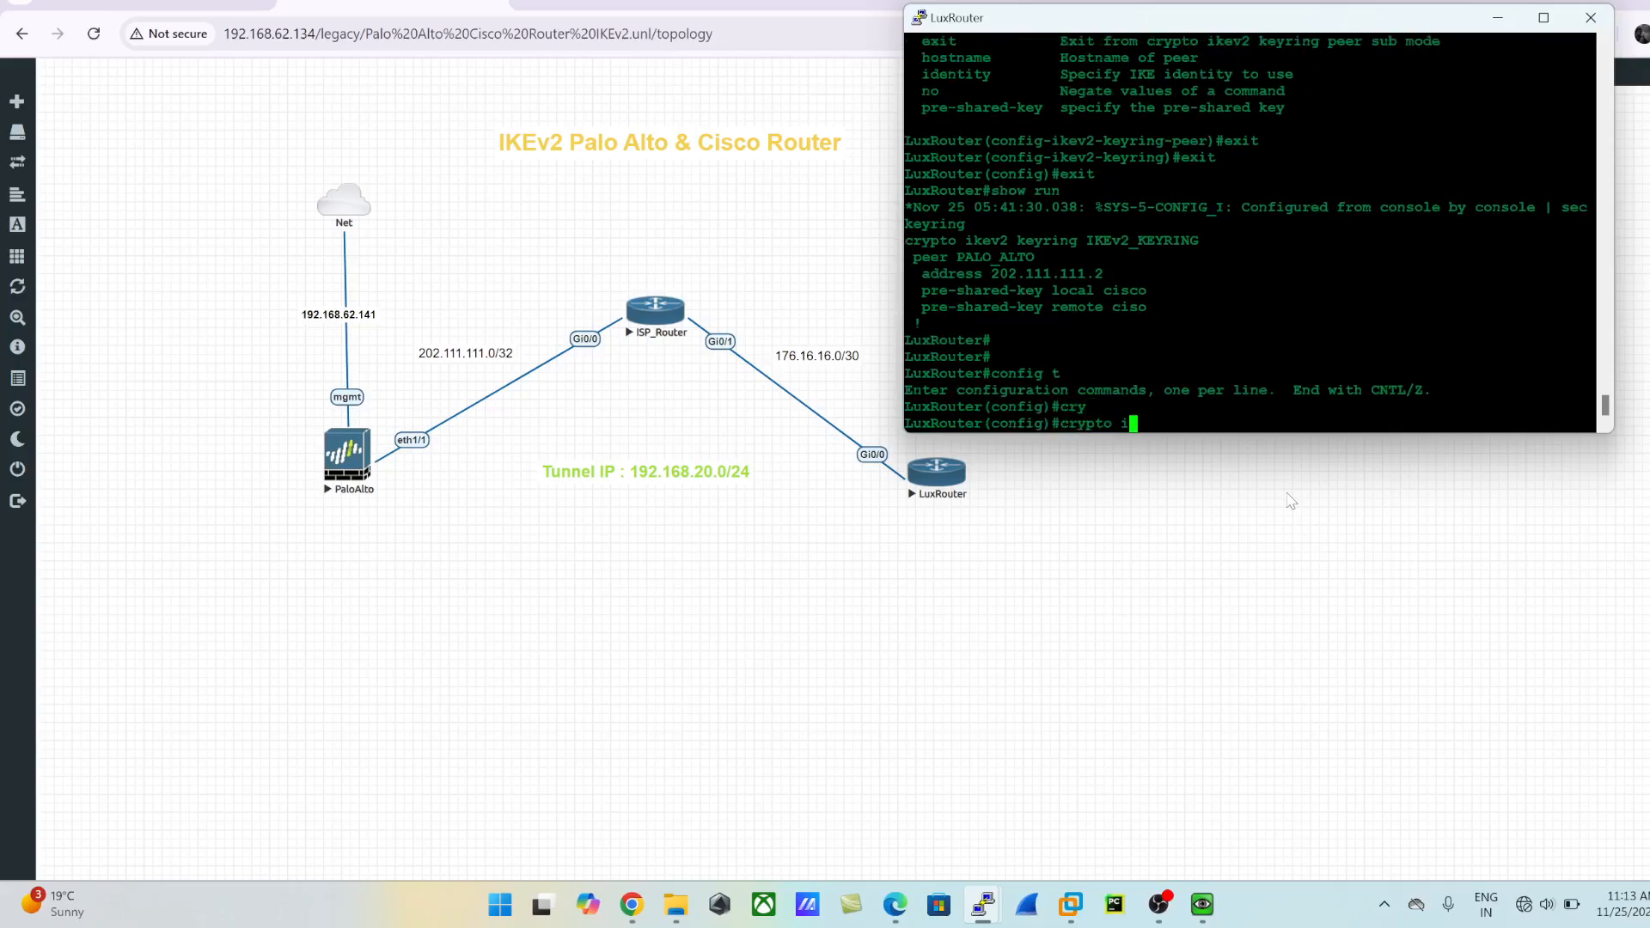
{"action": "type", "text": "ke"}
{"action": "key", "text": "Tab"}
{"action": "type", "text": "Pro"}
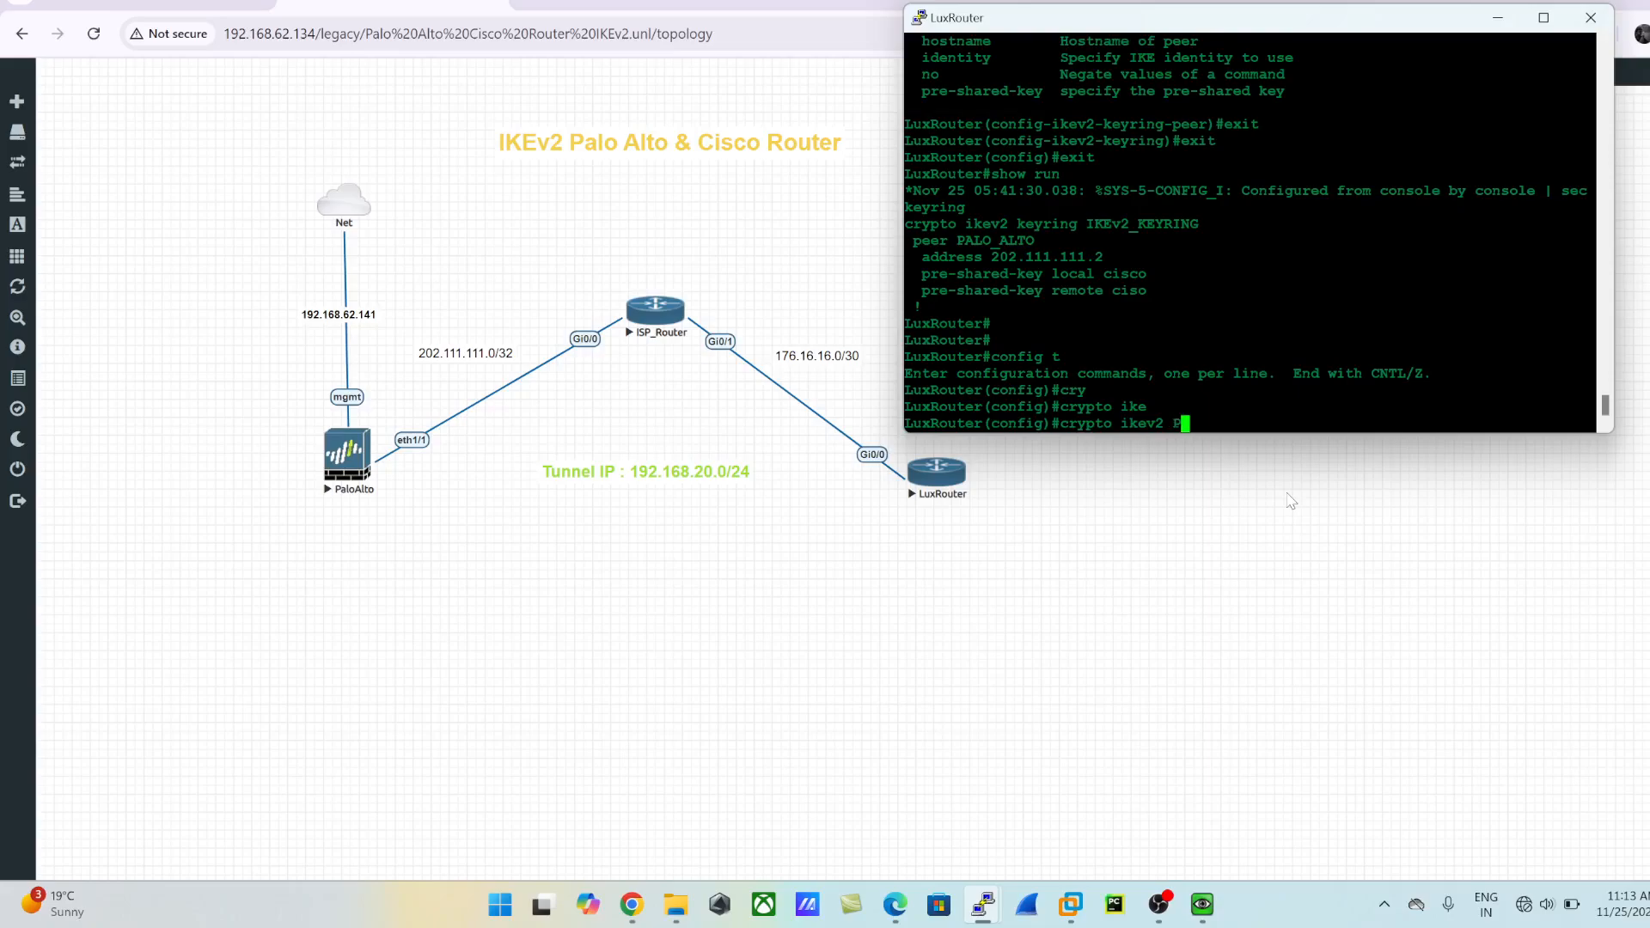
{"action": "key", "text": "Tab"}
{"action": "type", "text": "fi"}
{"action": "key", "text": "Tab"}
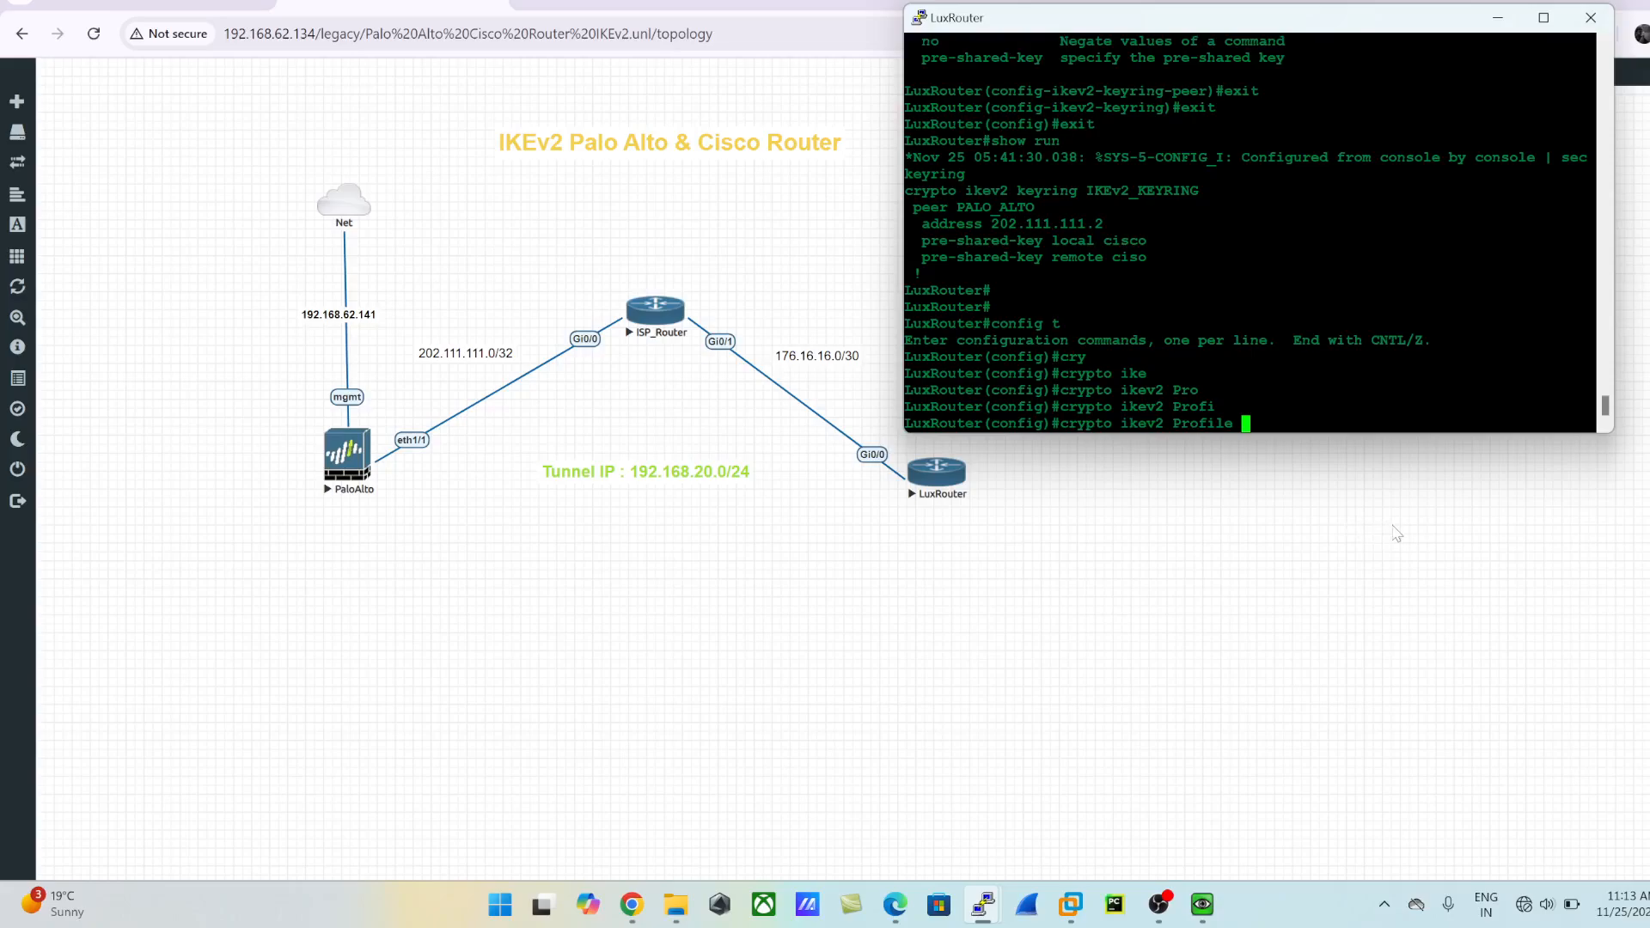
{"action": "type", "text": "IKEv2_PROFILE"}
{"action": "key", "text": "Return"}
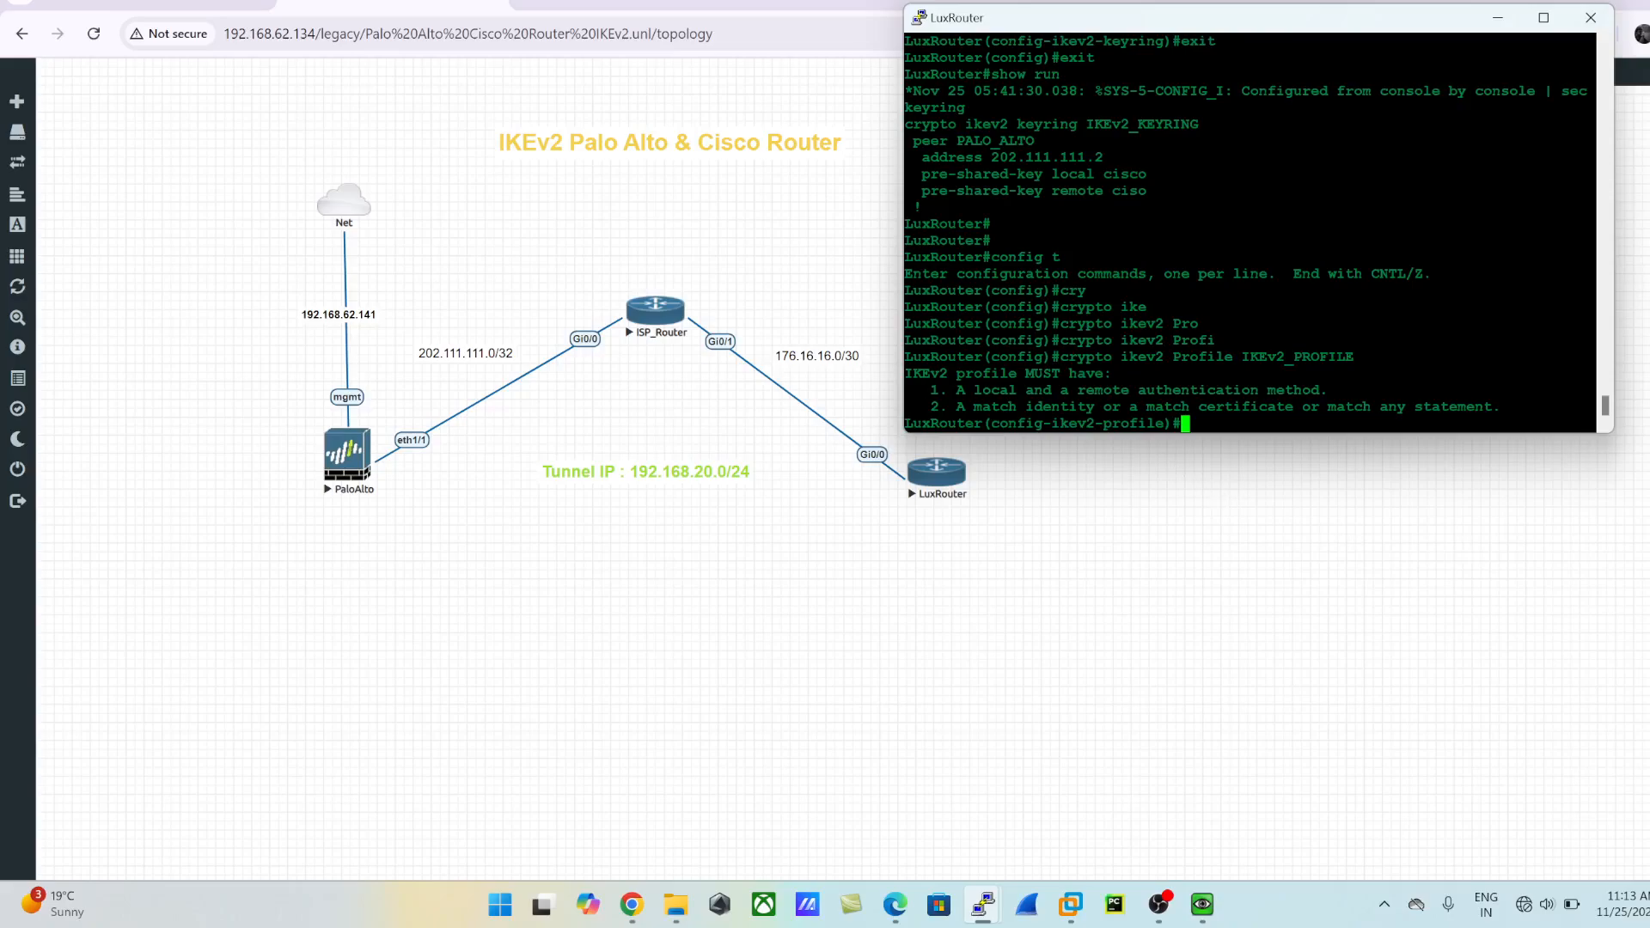
- Review the mandatory IKEv2 profile requirements and set the profile's local authentication method to pre-share
{"action": "left_click_drag", "start_coordinate": [950, 390], "coordinate": [1375, 390]}
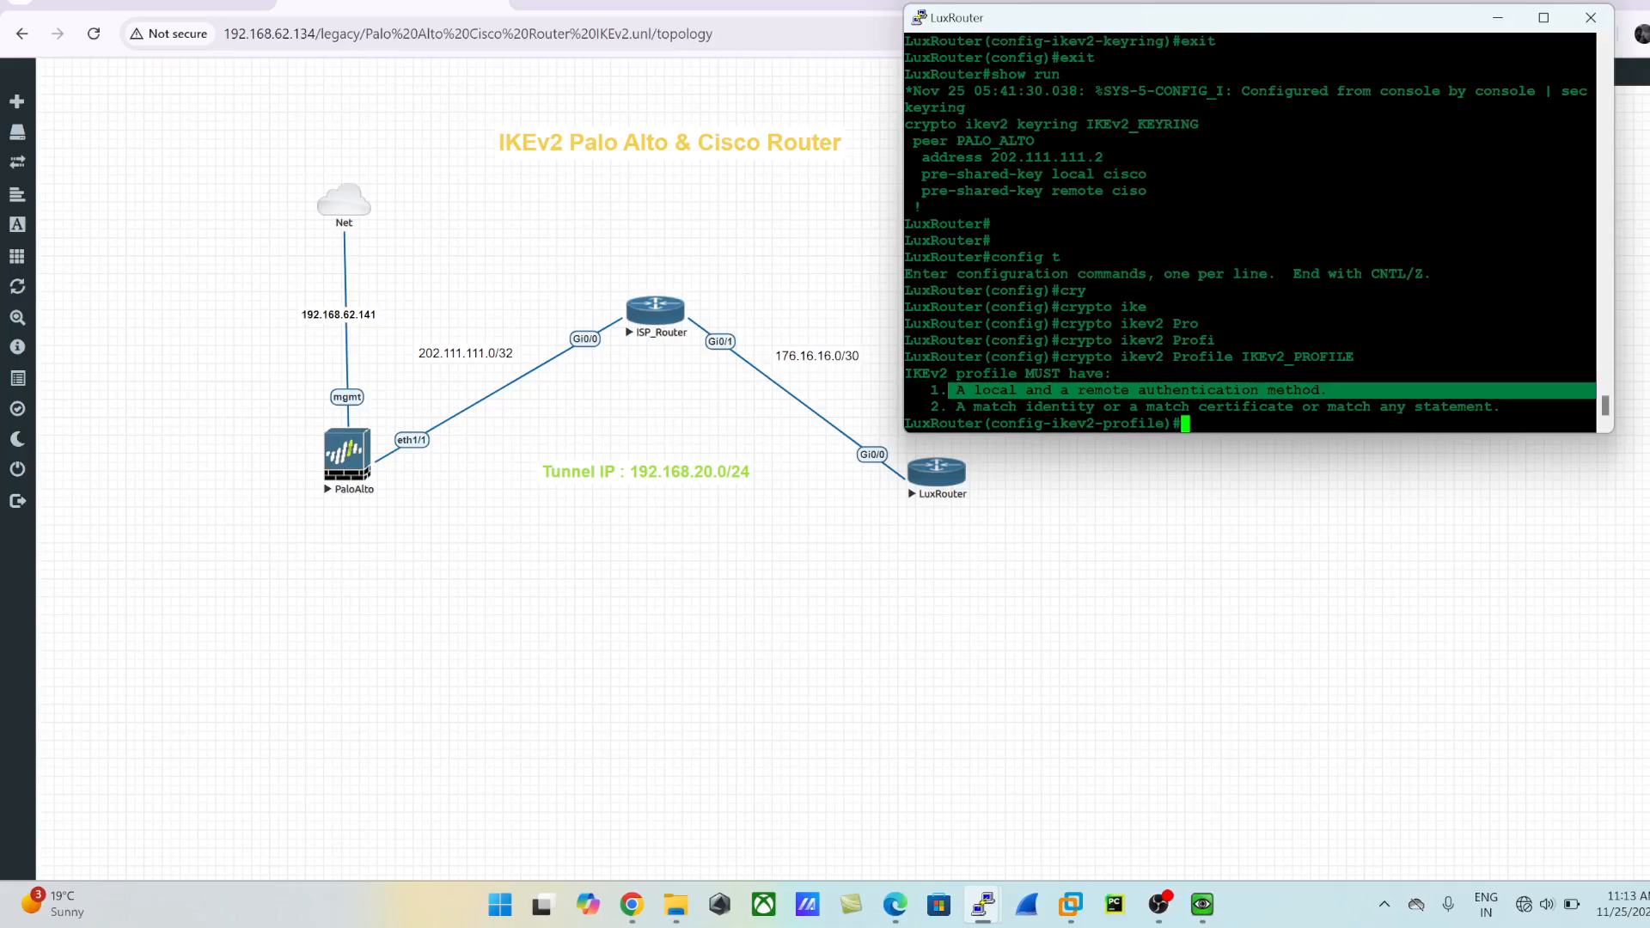
{"action": "left_click_drag", "start_coordinate": [950, 406], "coordinate": [1184, 423]}
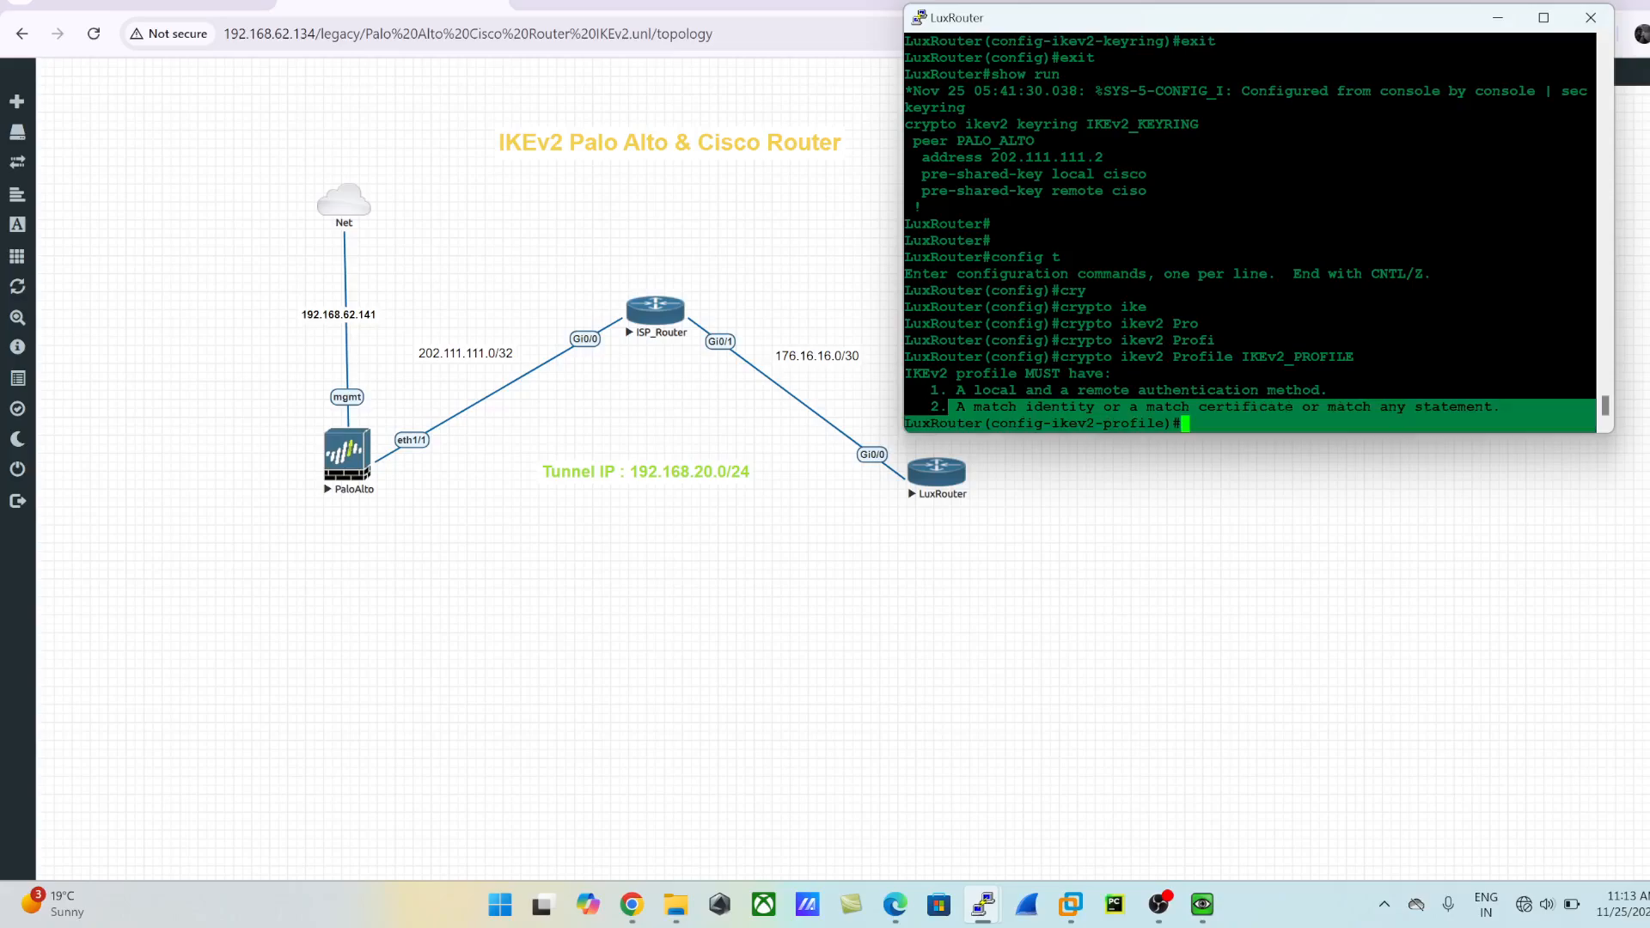
{"action": "left_click", "coordinate": [1184, 410]}
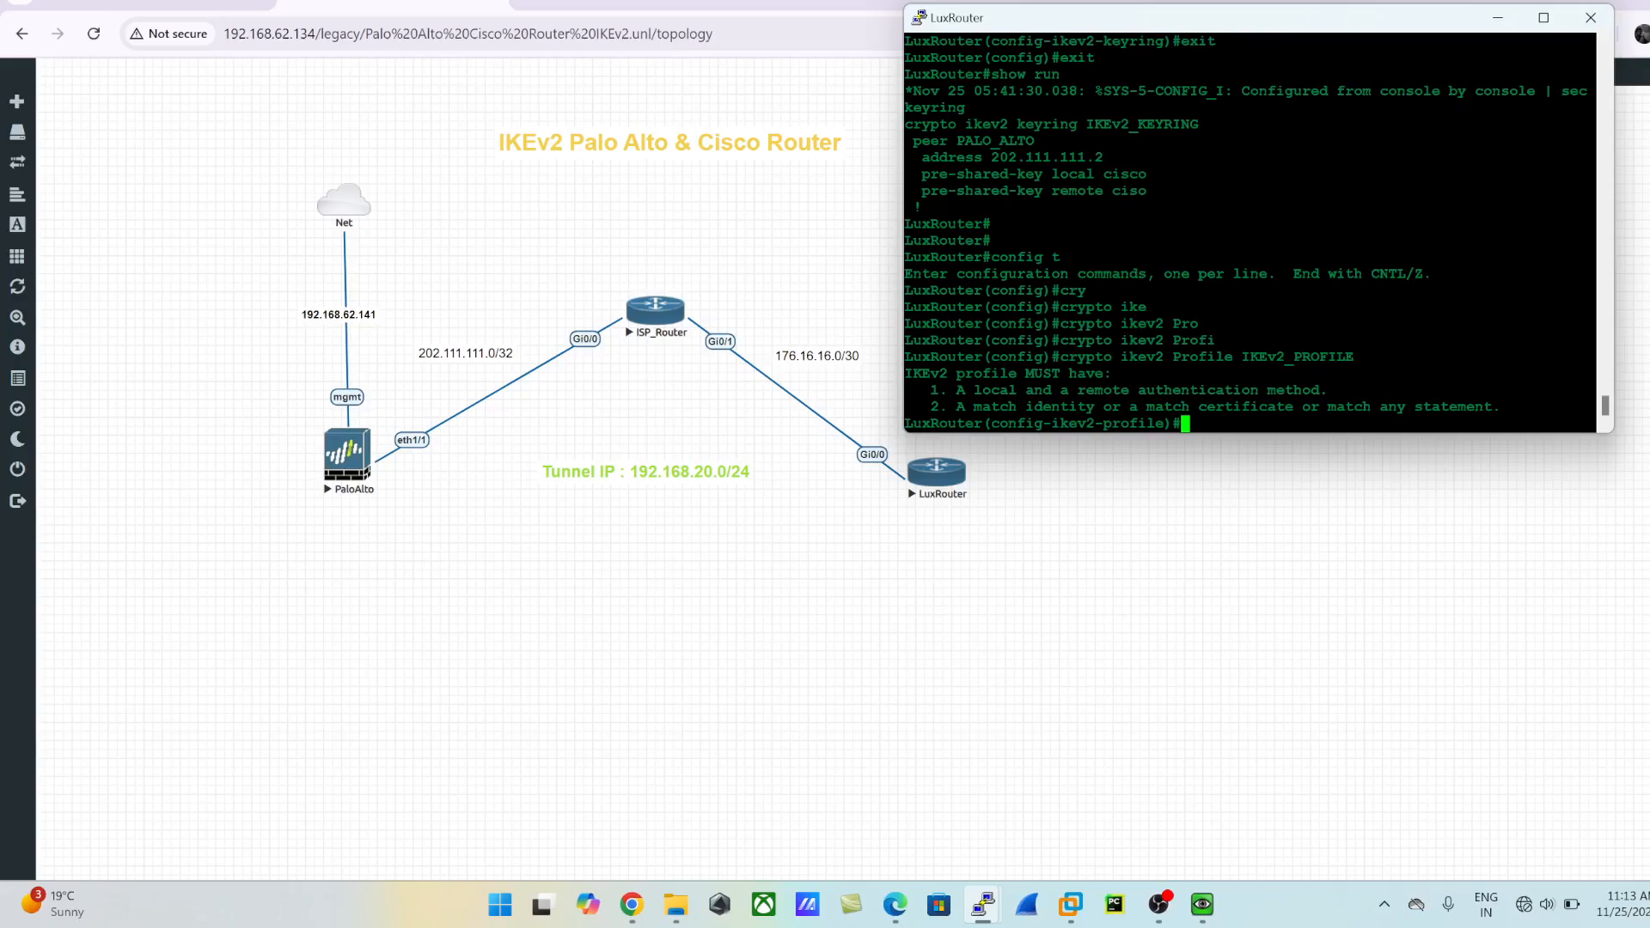
{"action": "type", "text": "au"}
{"action": "key", "text": "Tab"}
{"action": "type", "text": "lo"}
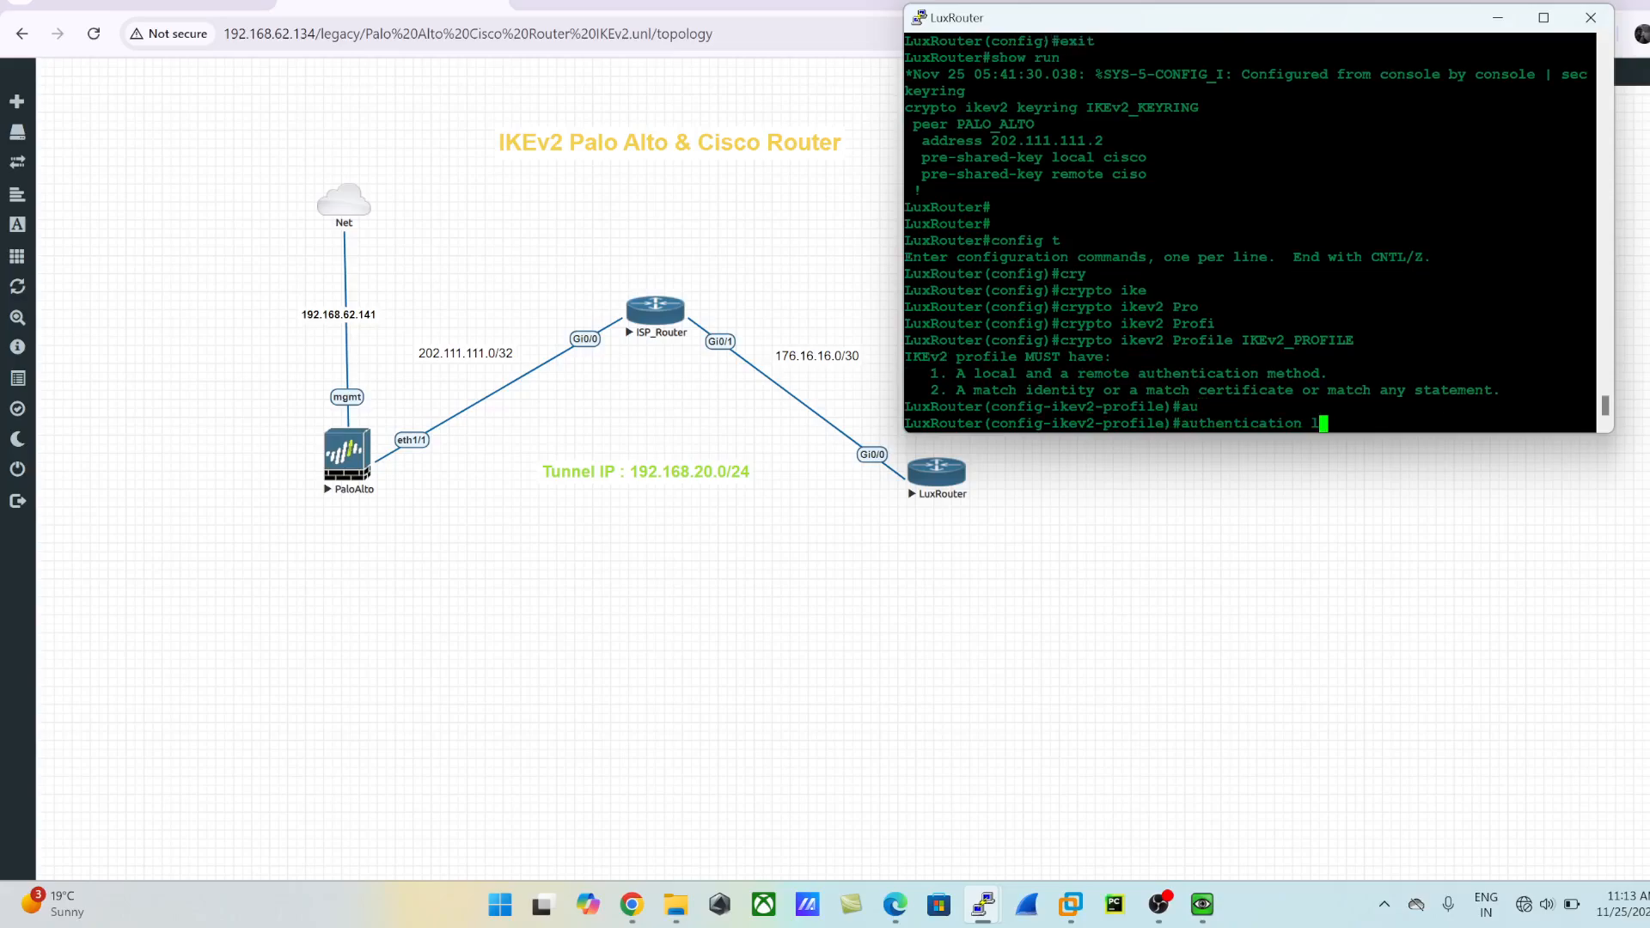
{"action": "key", "text": "Tab"}
{"action": "type", "text": "pr"}
{"action": "key", "text": "Tab"}
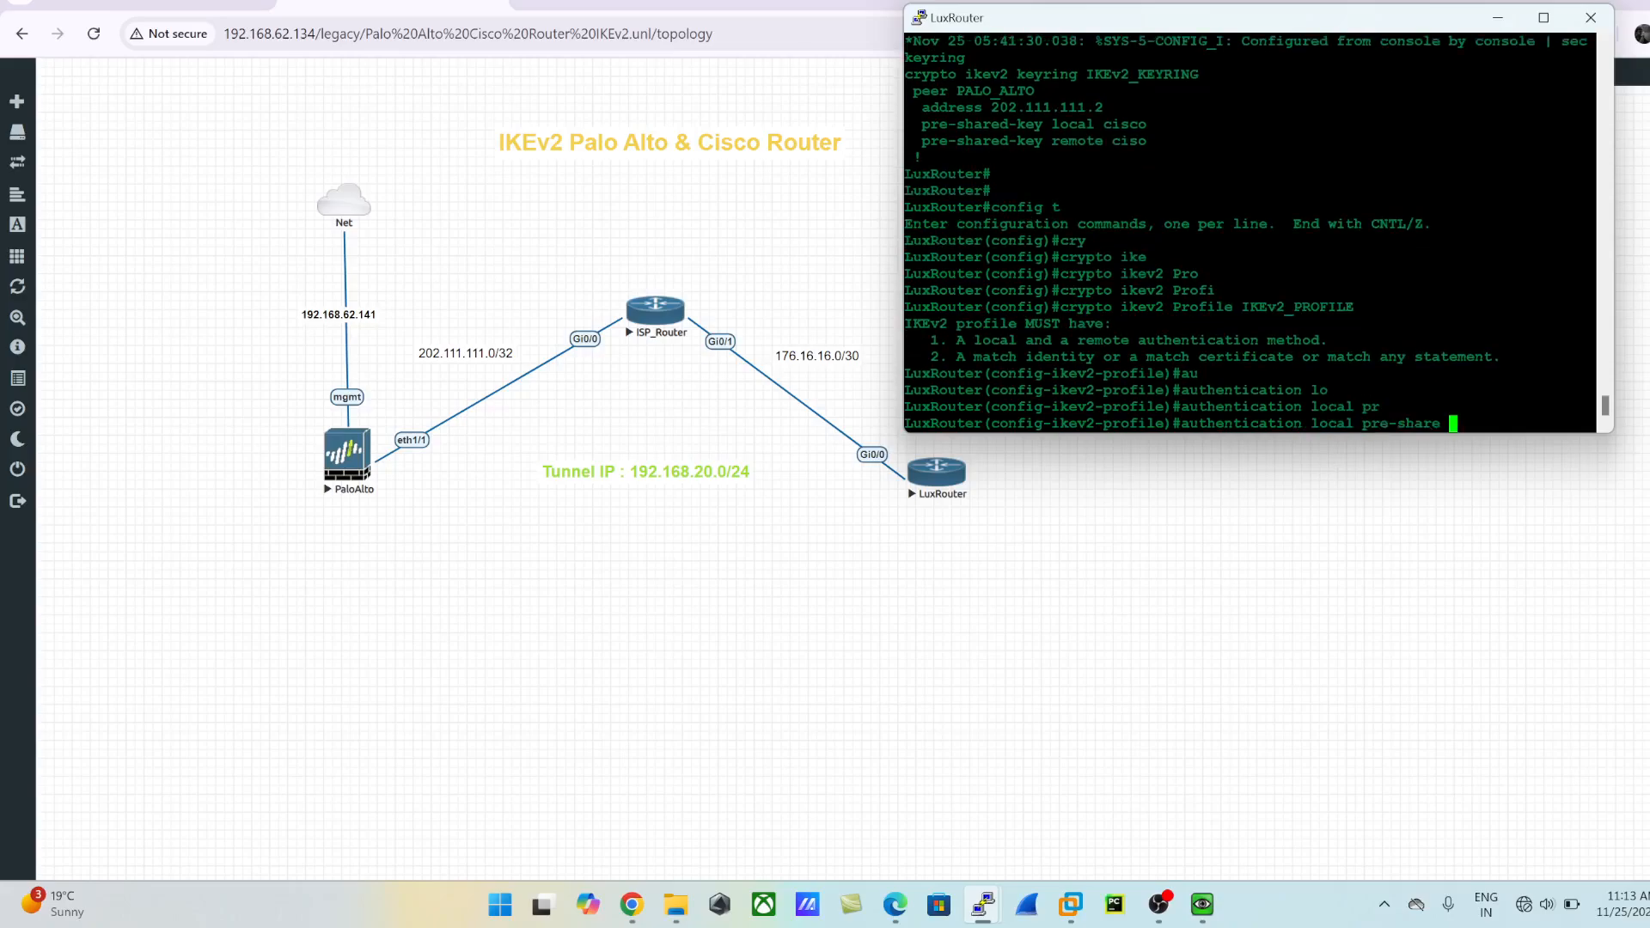
{"action": "left_click_drag", "start_coordinate": [915, 126], "coordinate": [1147, 126]}
{"action": "left_click", "coordinate": [1147, 127]}
{"action": "left_click_drag", "start_coordinate": [1156, 125], "coordinate": [916, 126]}
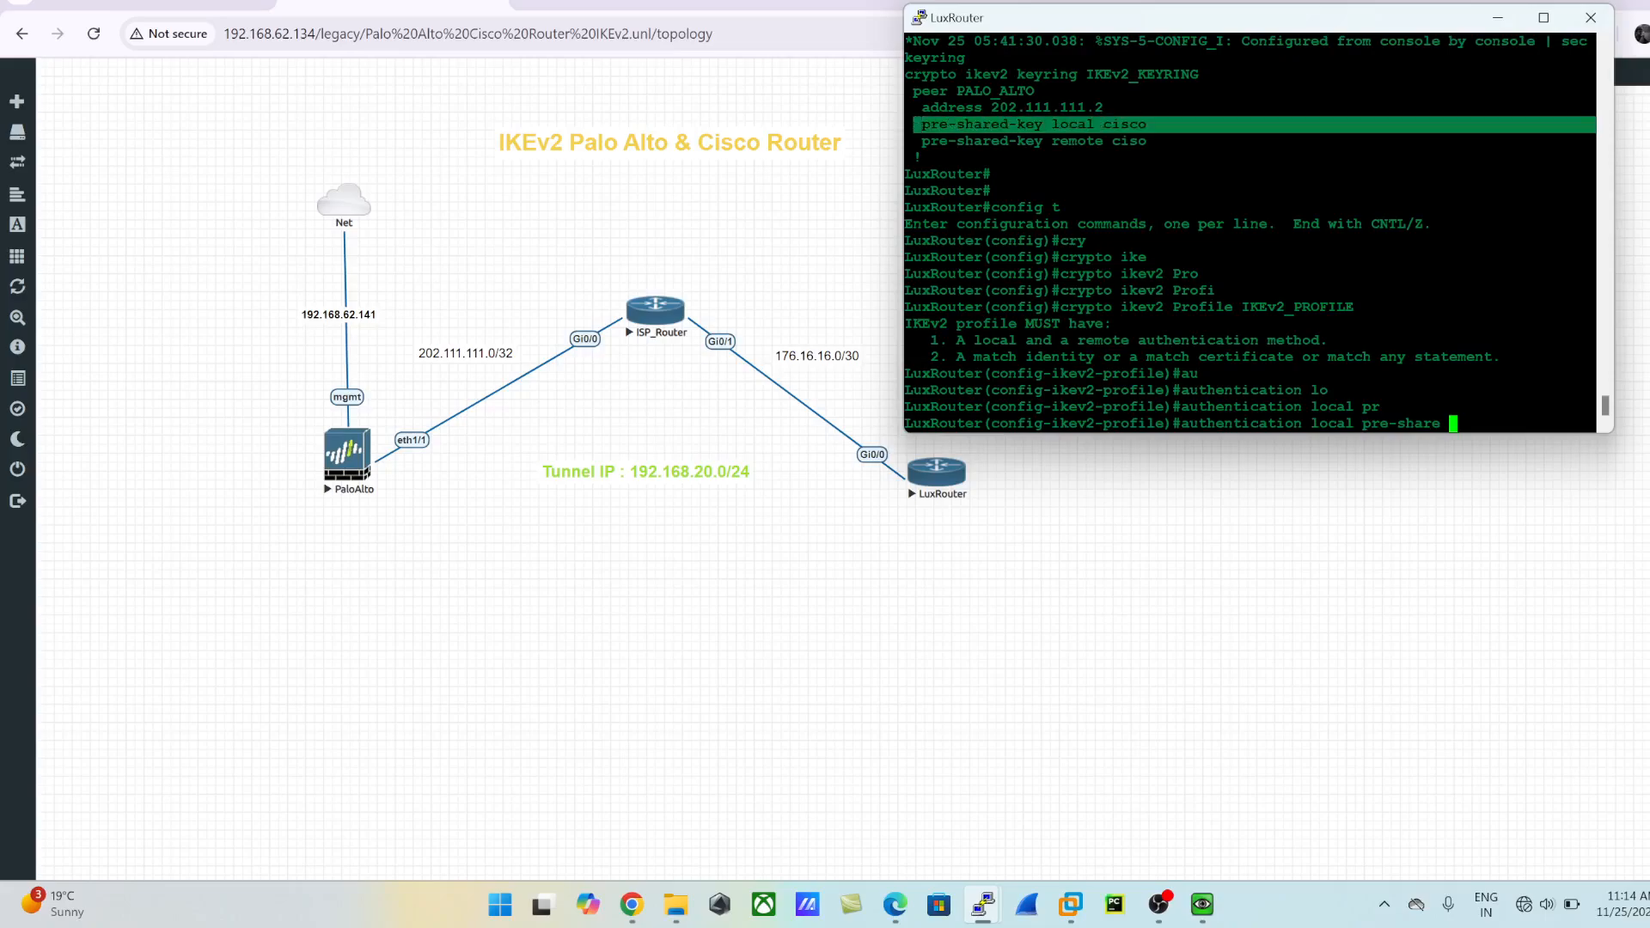
{"action": "key", "text": "Return"}
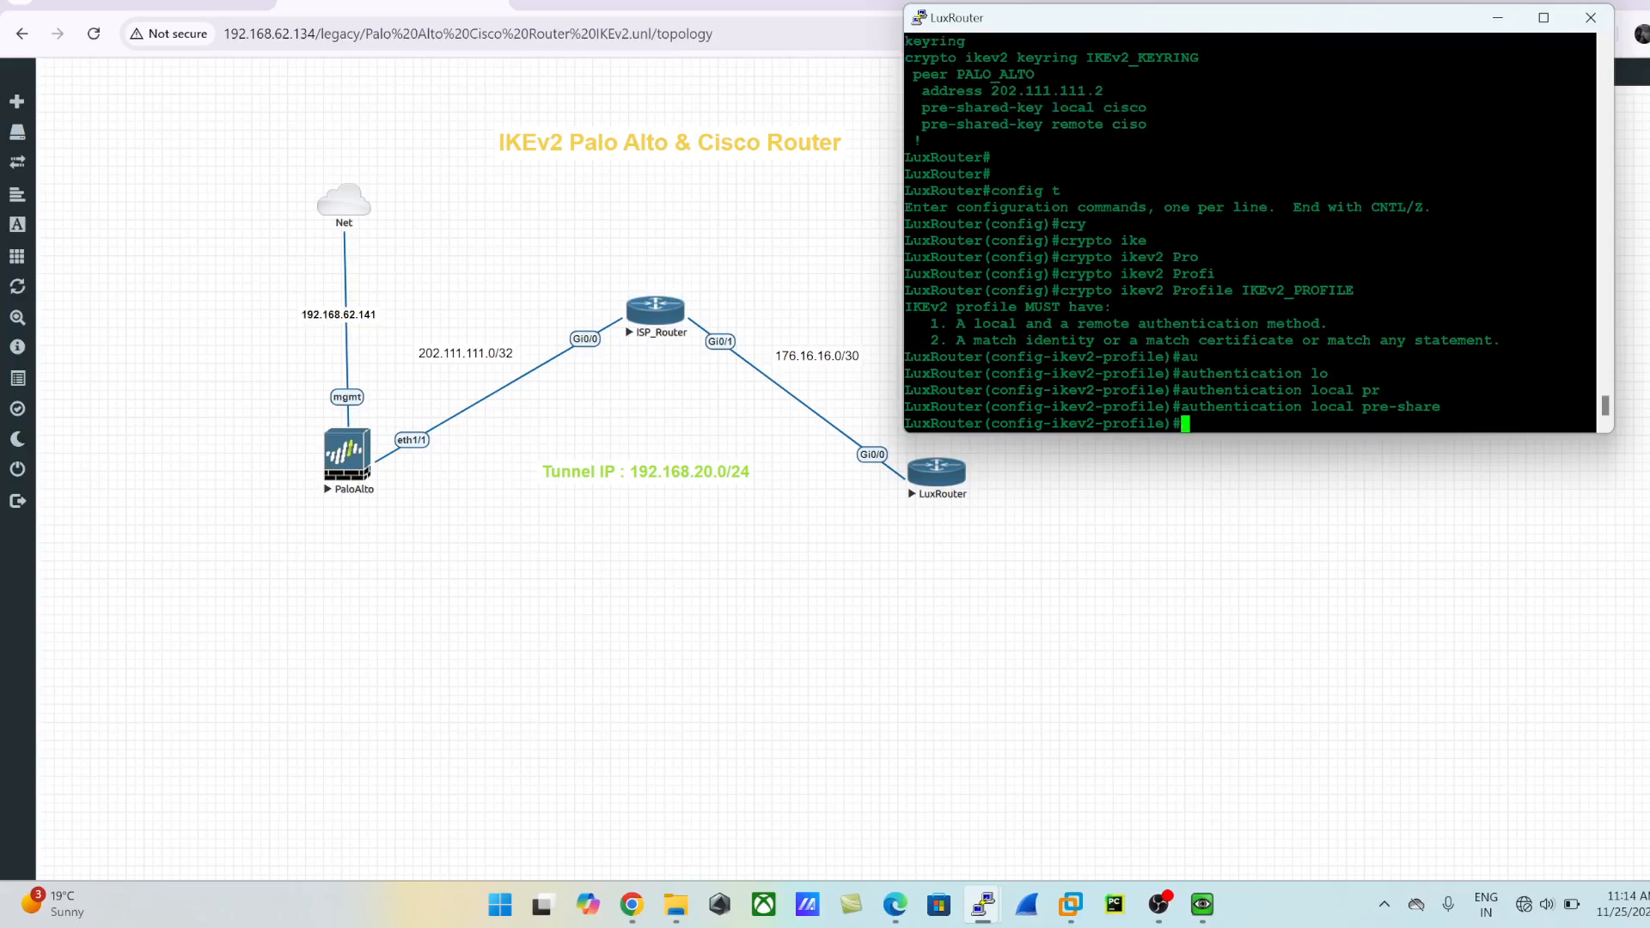
- Set the IKEv2 profile's remote authentication method to pre-share
{"action": "type", "text": "au"}
{"action": "key", "text": "Tab"}
{"action": "type", "text": "r"}
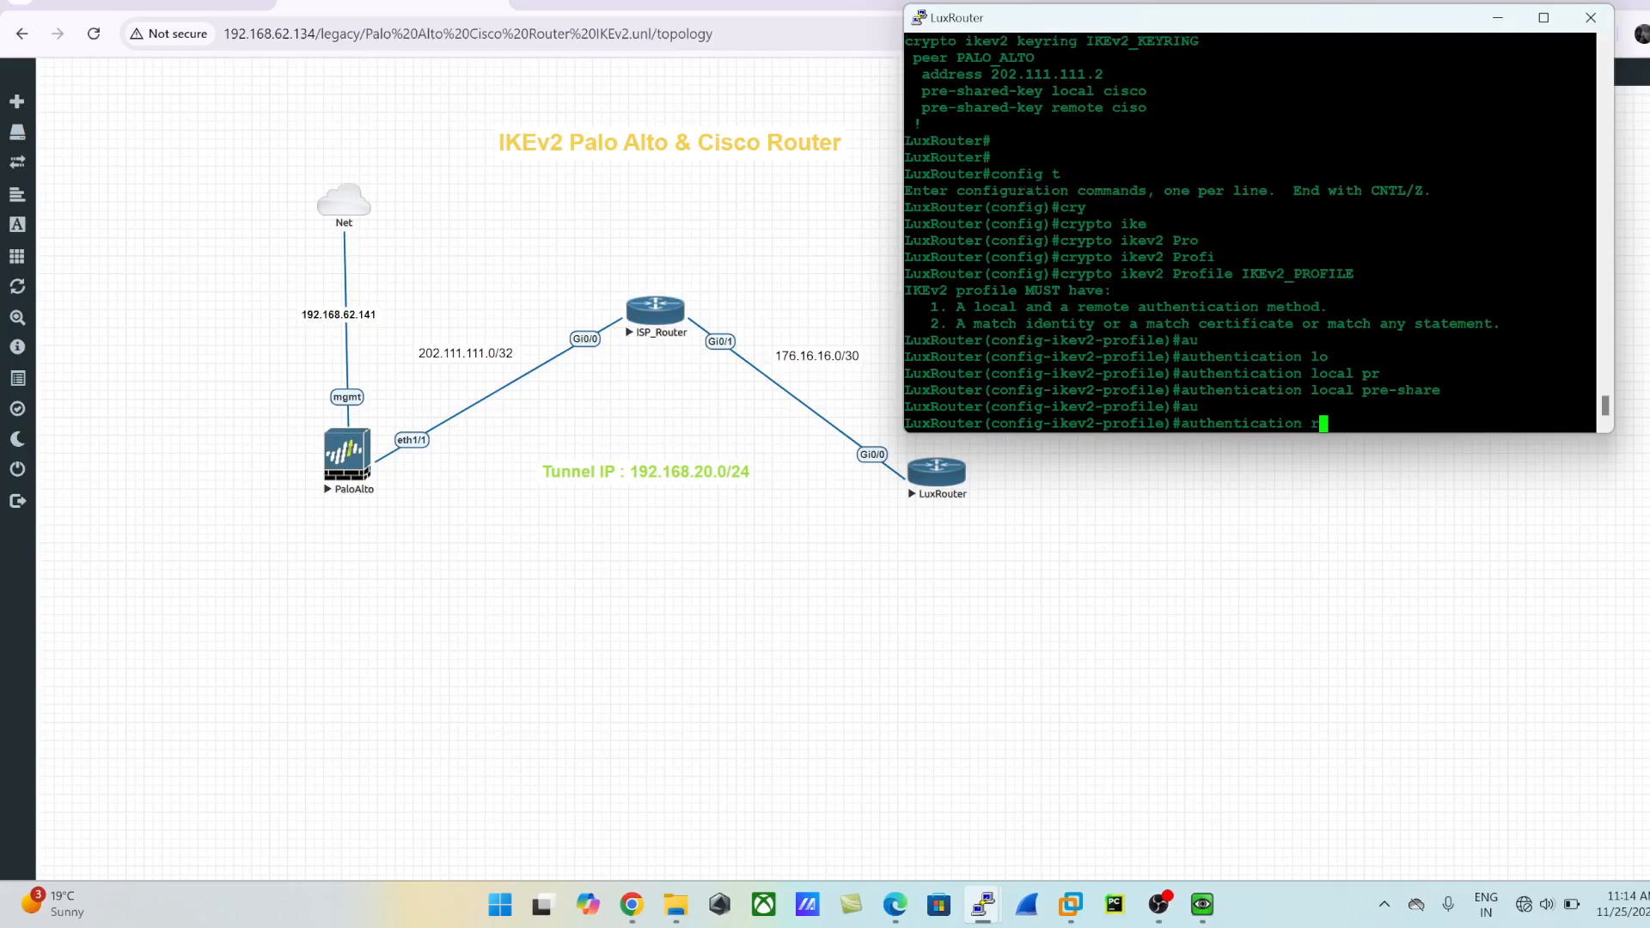
{"action": "key", "text": "Tab"}
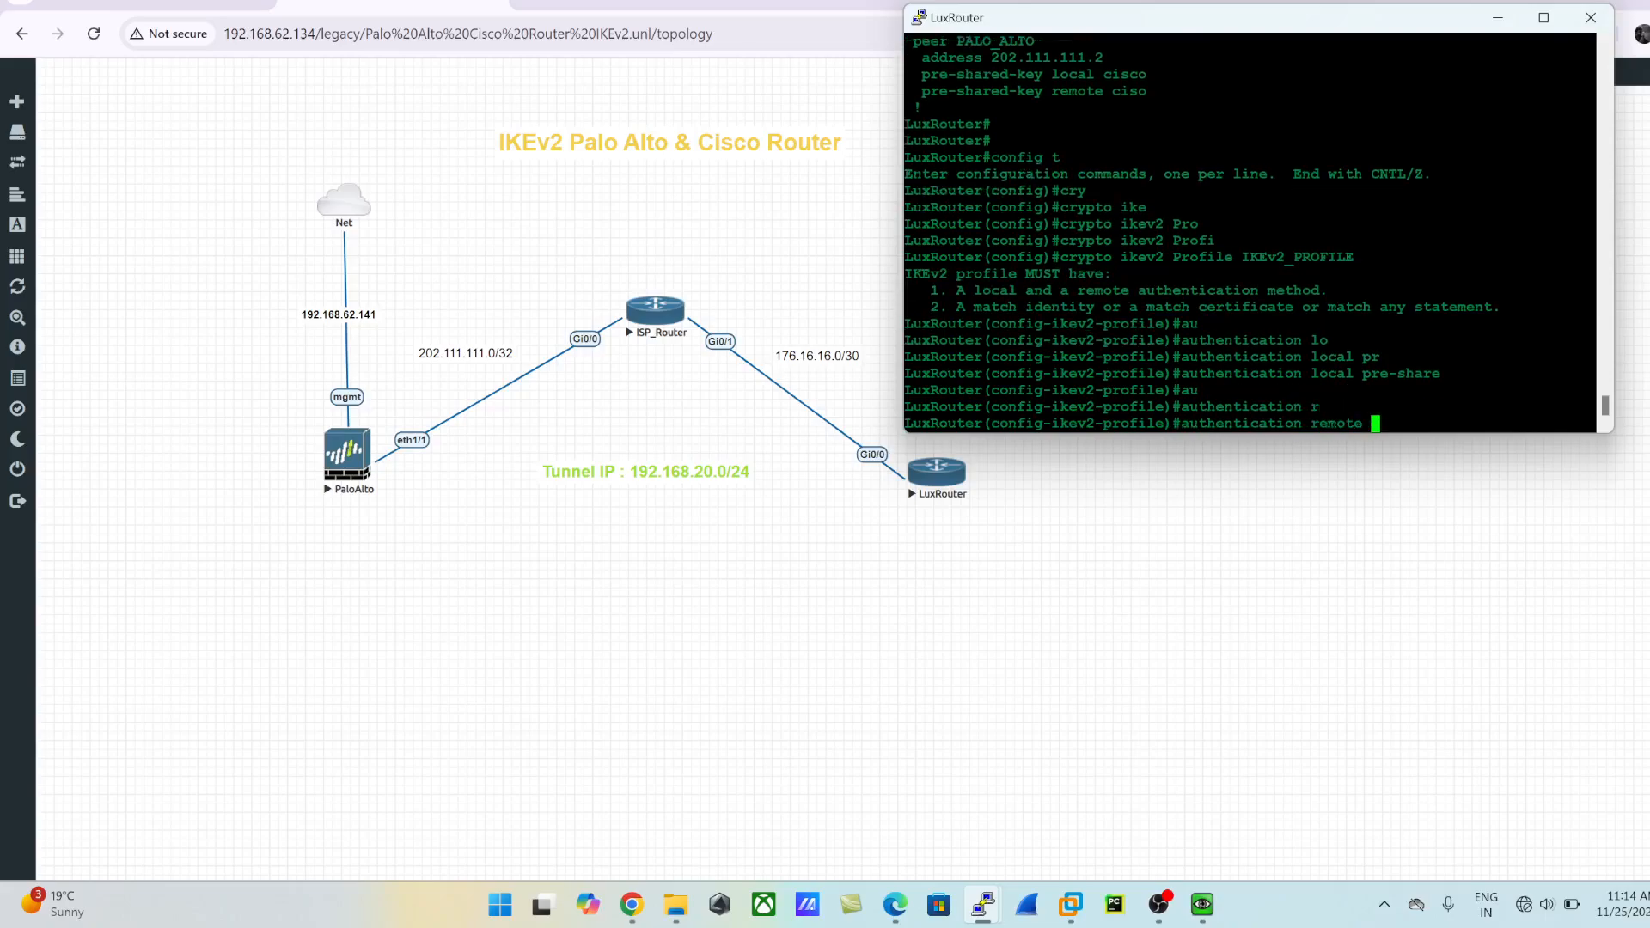
{"action": "type", "text": "pr"}
{"action": "key", "text": "Tab"}
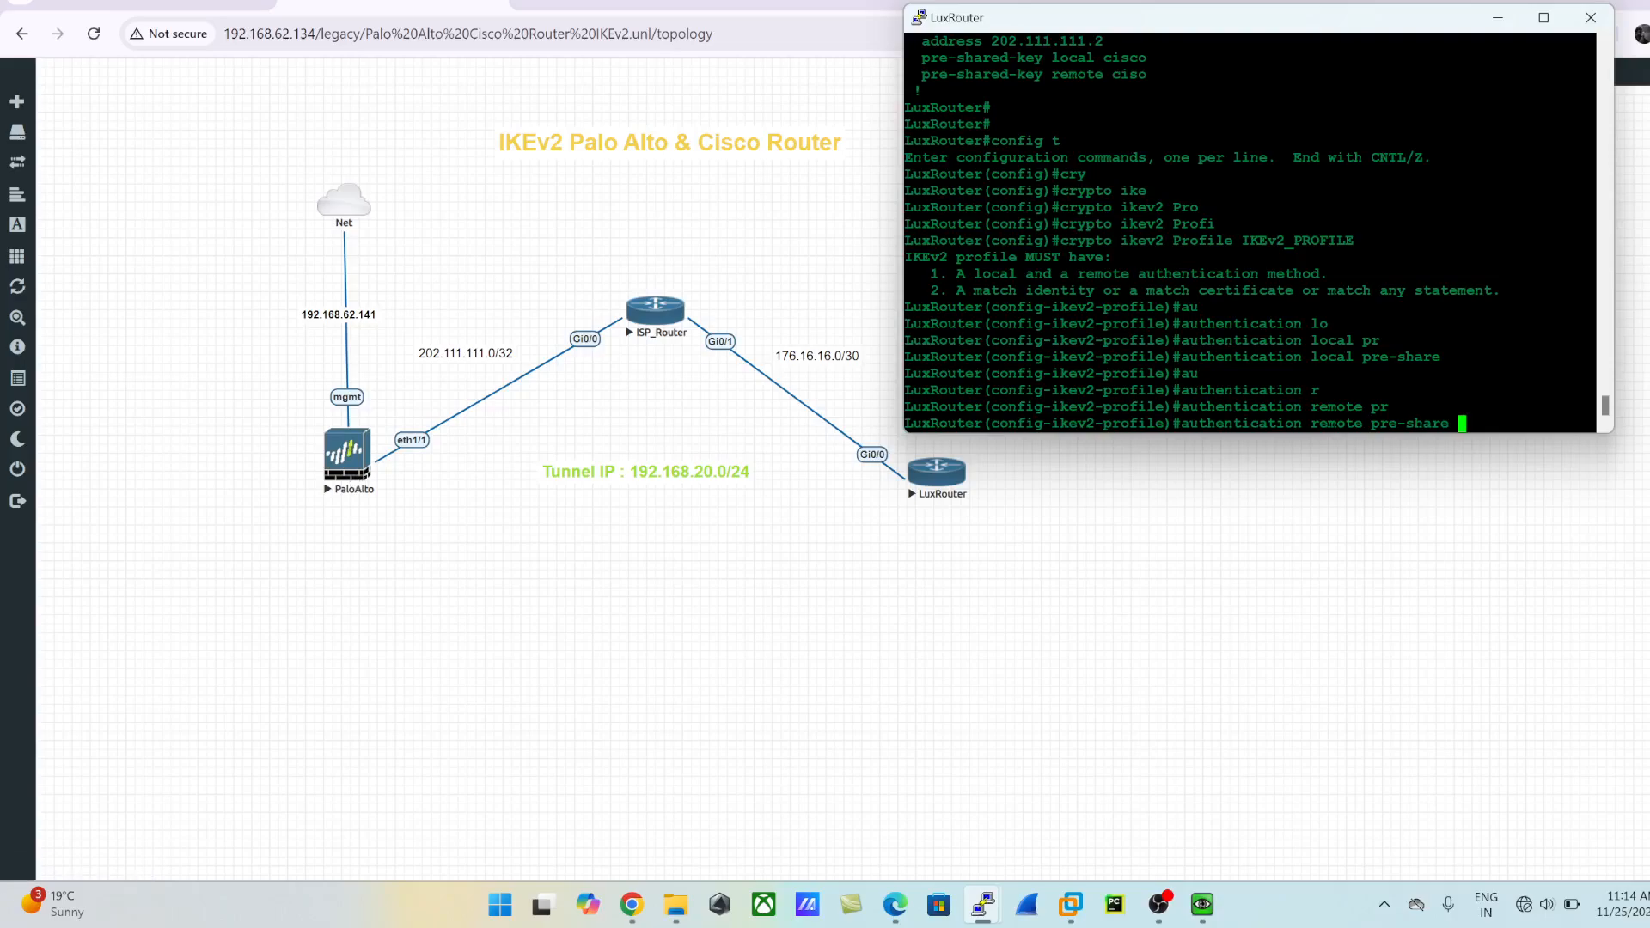
{"action": "key", "text": "Return"}
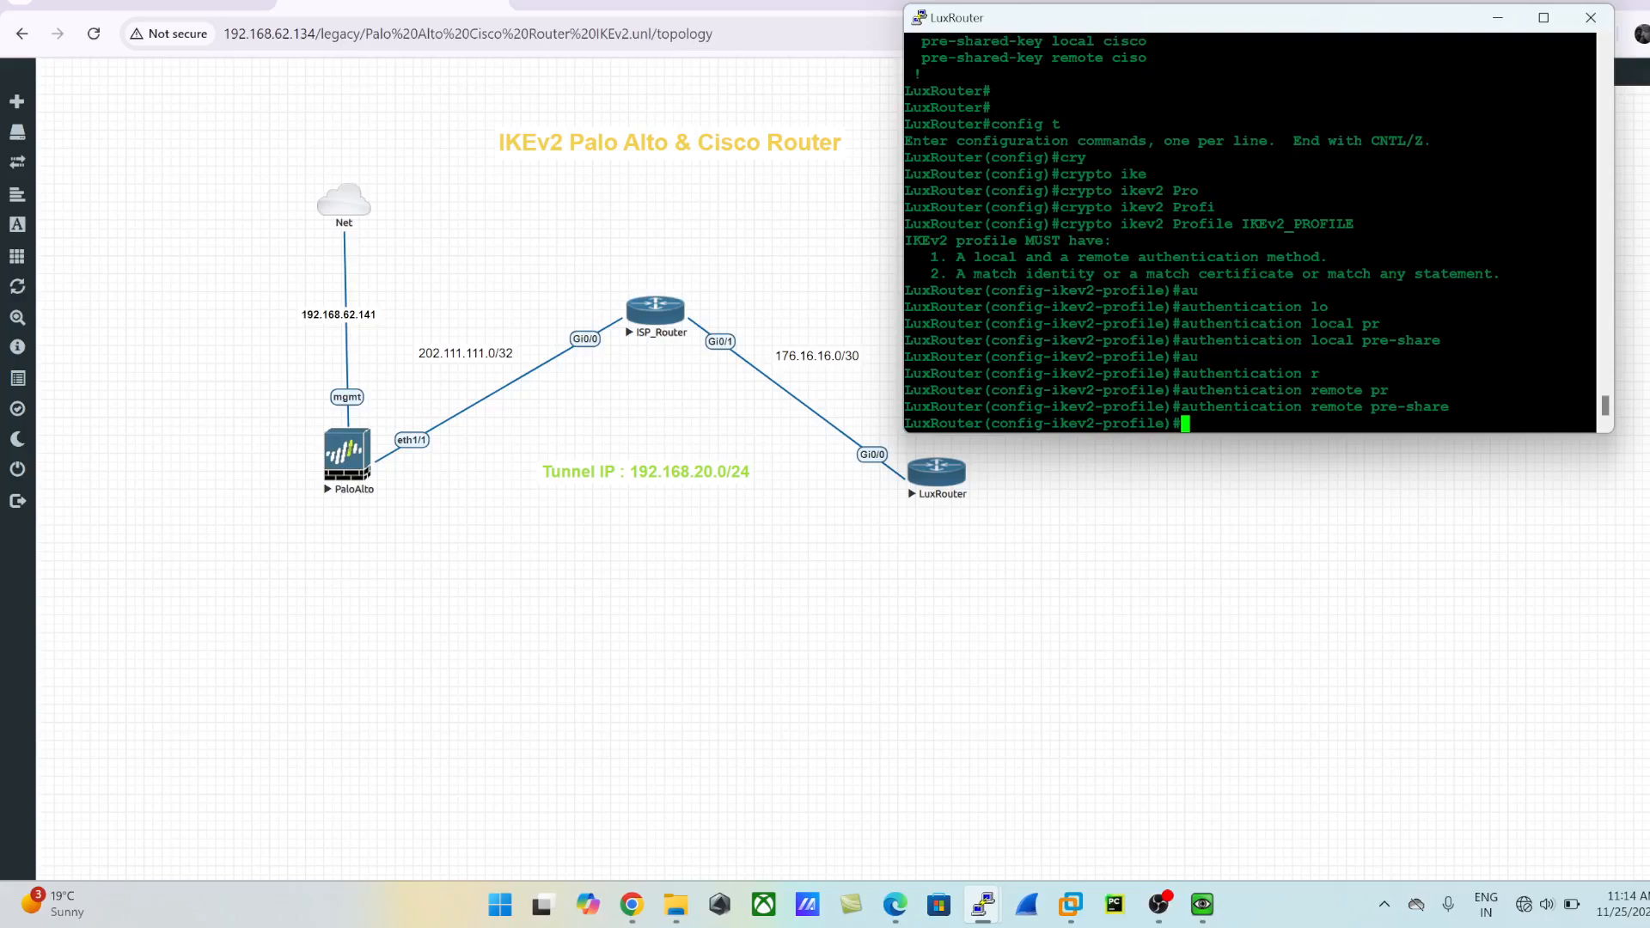
- List the match identity options and try to match the identity directly to 202.111.111.2, without a remote keyword
{"action": "type", "text": "ma"}
{"action": "key", "text": "Tab"}
{"action": "type", "text": "id"}
{"action": "key", "text": "Tab"}
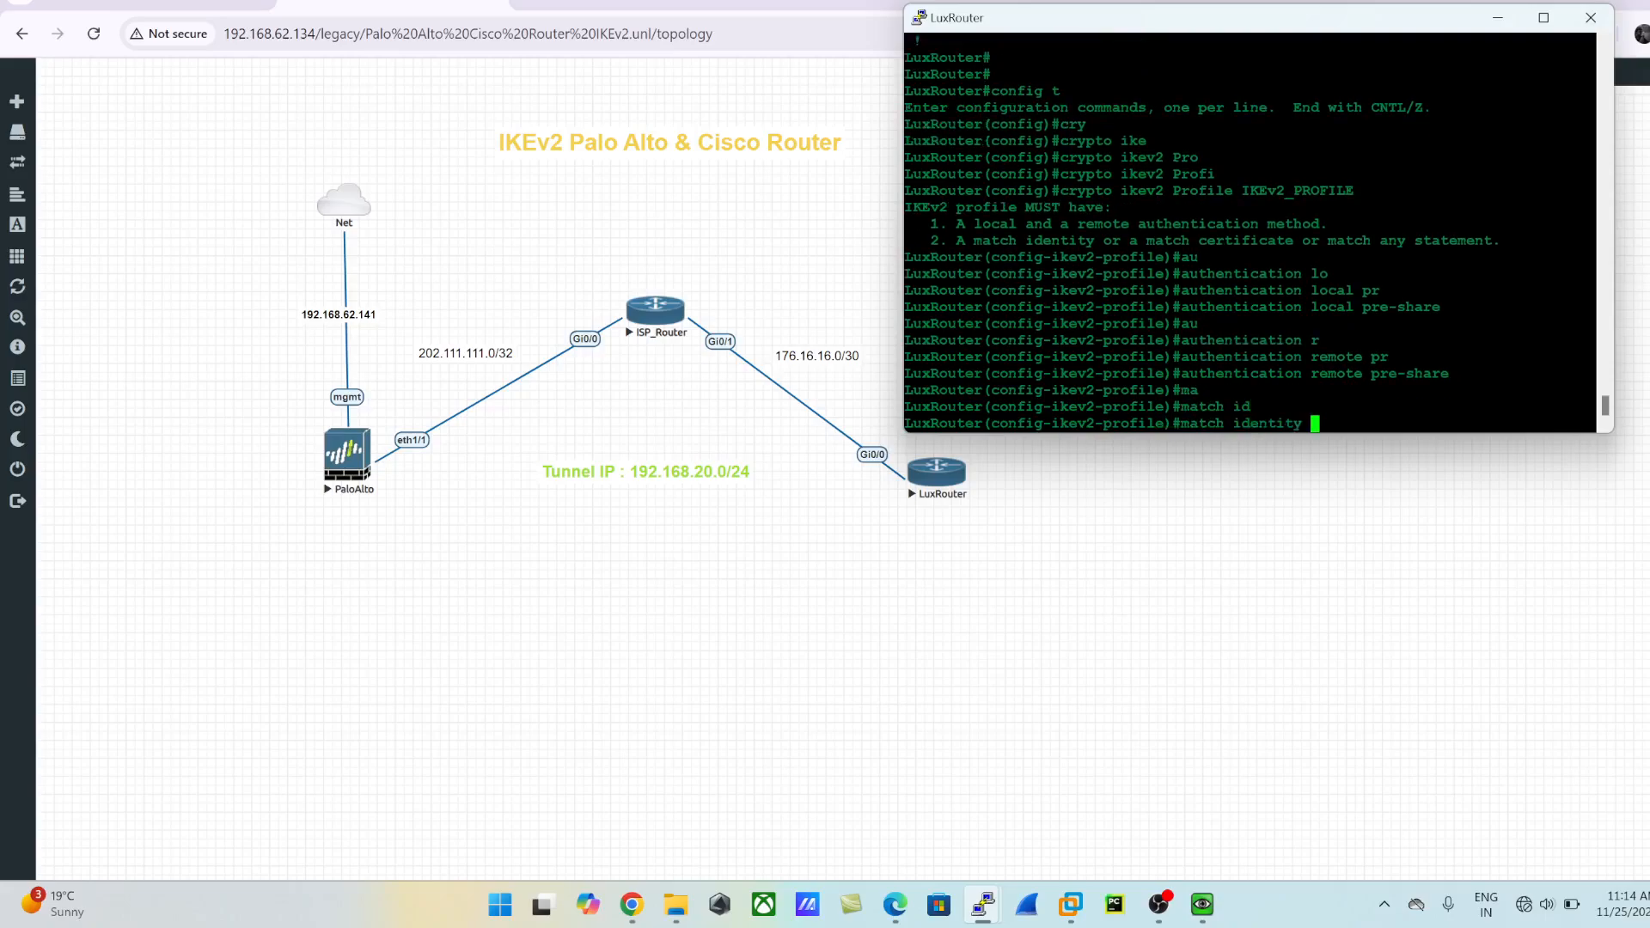
{"action": "type", "text": "?"}
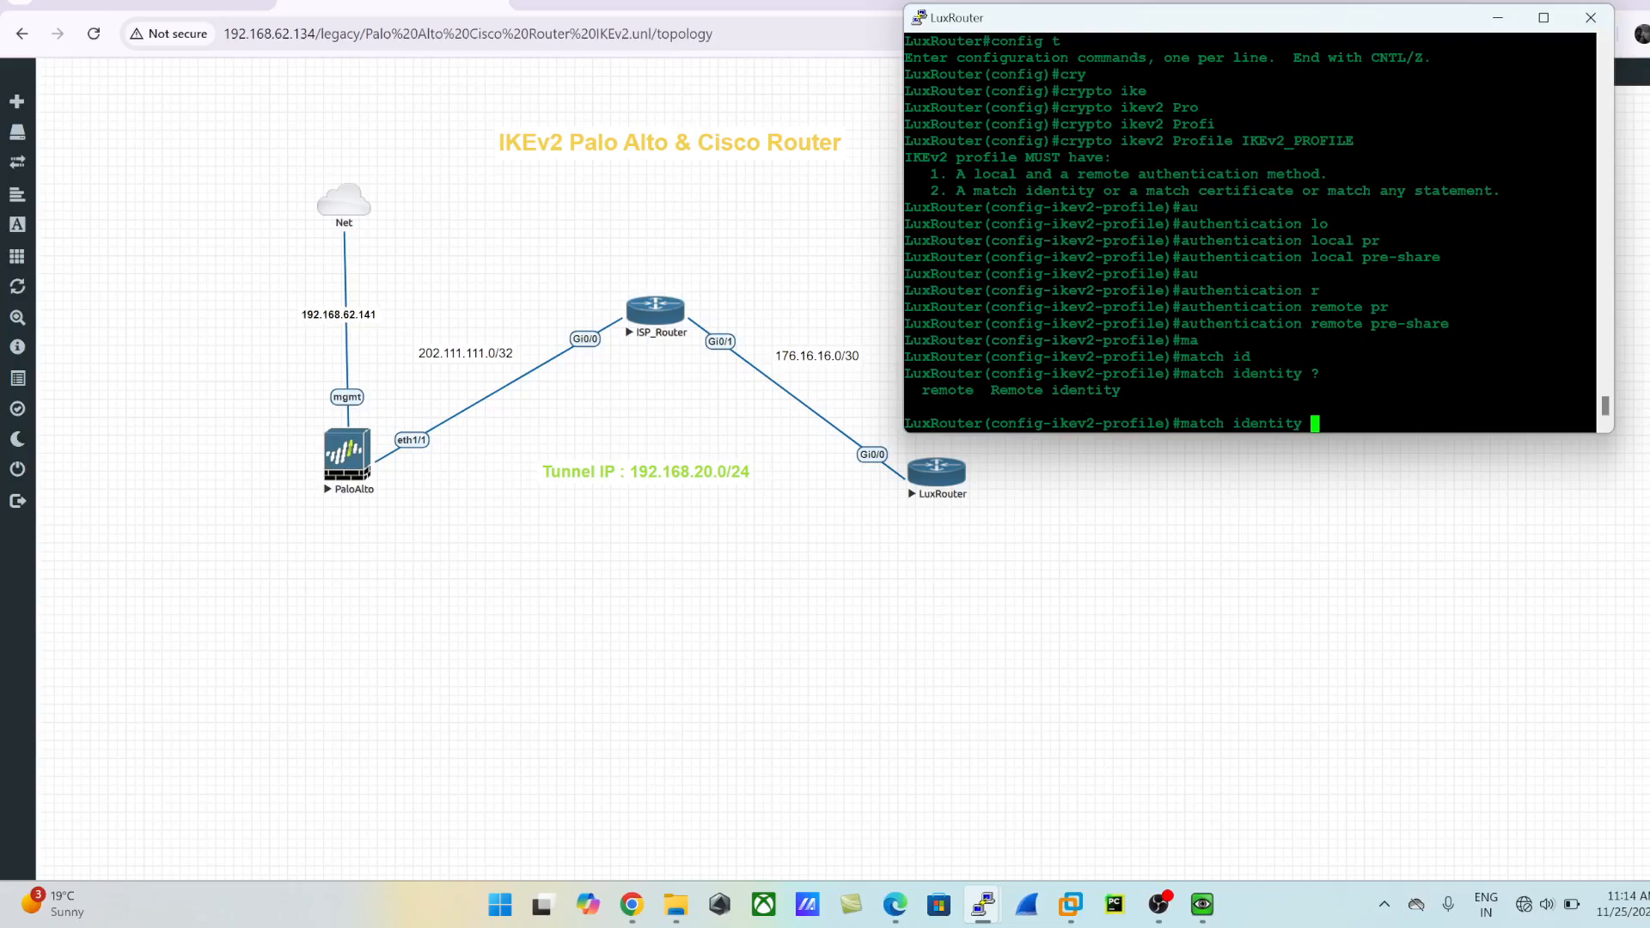
{"action": "type", "text": "202.111.111.0"}
{"action": "key", "text": "BackSpace"}
{"action": "type", "text": "2"}
{"action": "key", "text": "Return"}
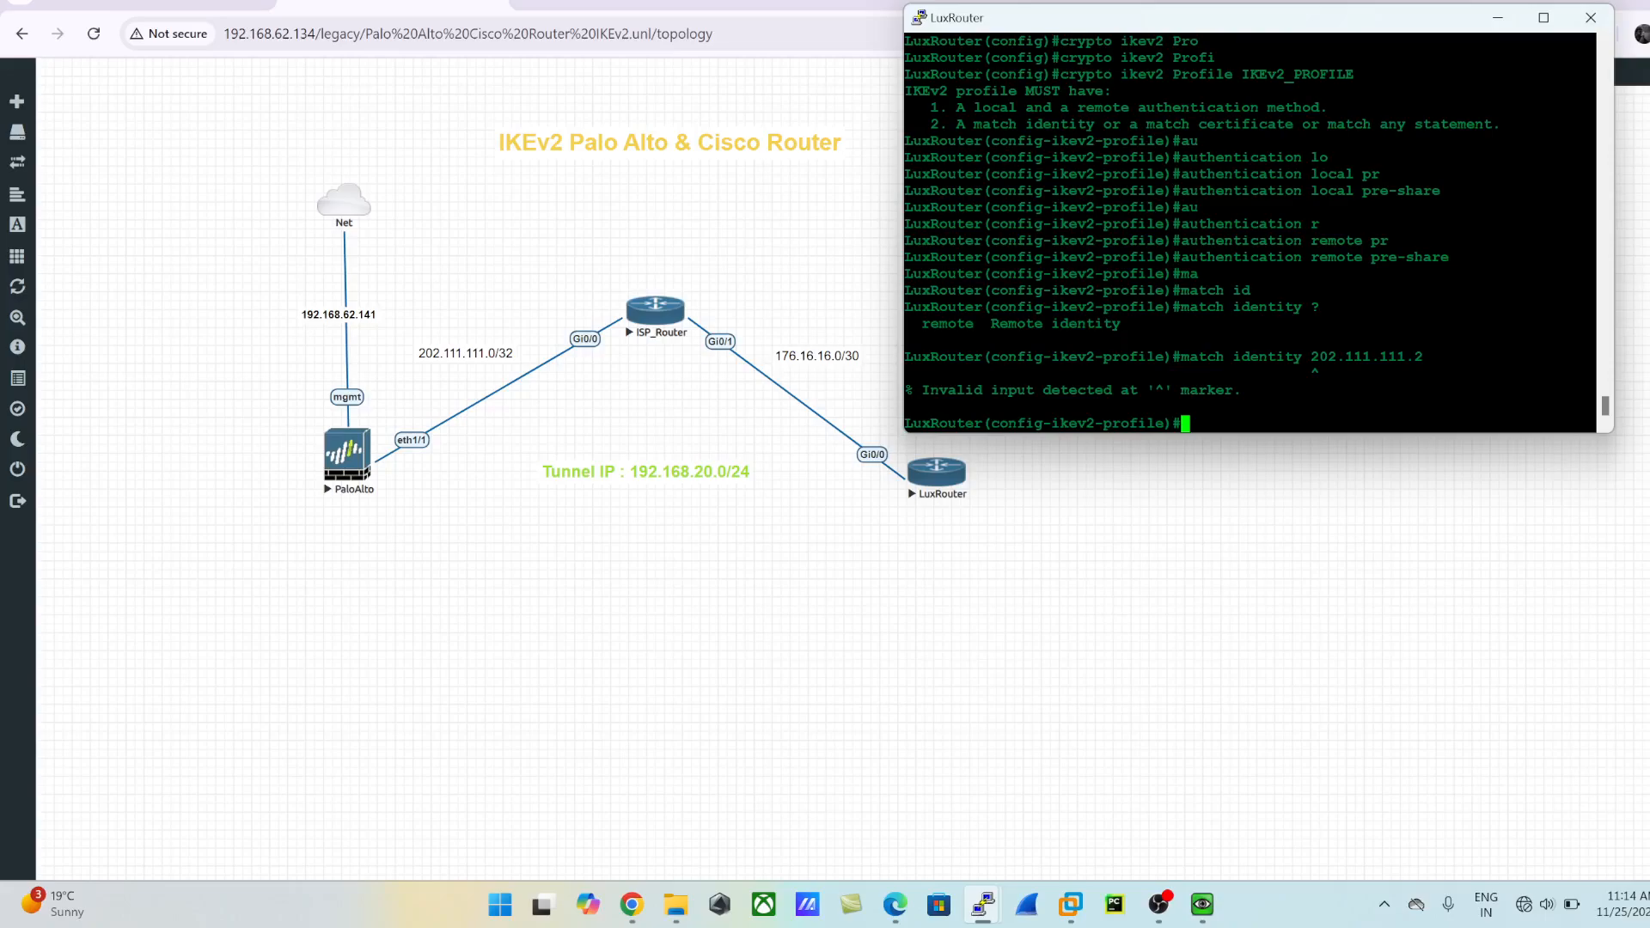
- Try the ip keyword for the identity match in place of the address, and list the match identity options again
{"action": "key", "text": "Up"}
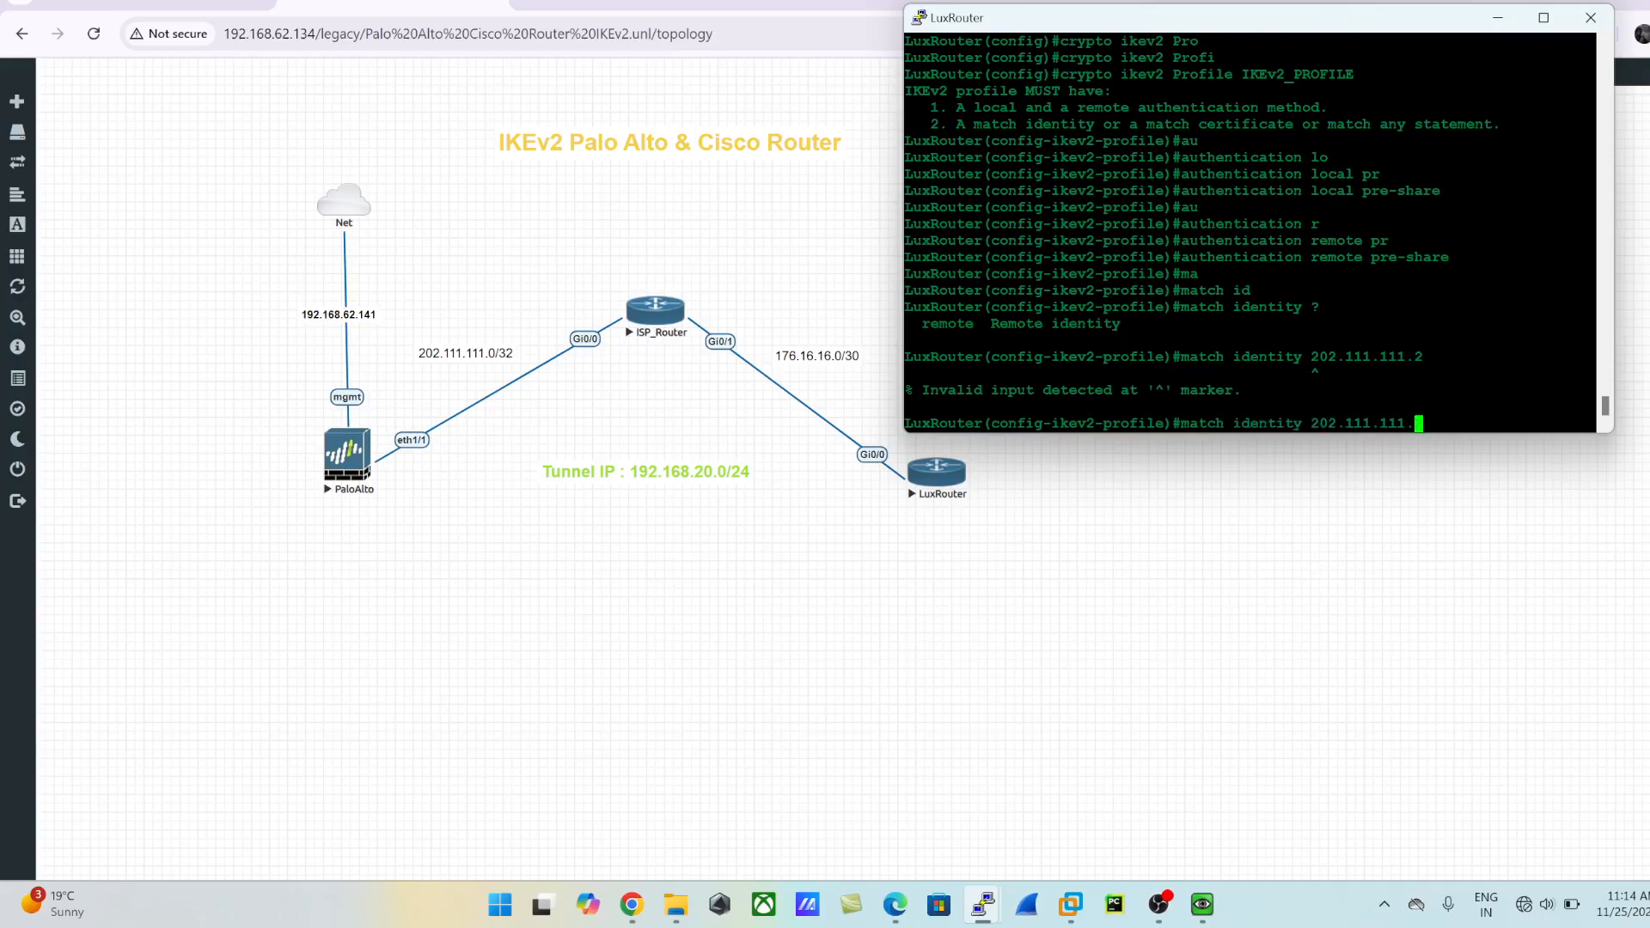
{"action": "key", "text": "BackSpace"}
{"action": "key", "text": "BackSpace"}
{"action": "key", "text": "BackSpace"}
{"action": "key", "text": "BackSpace"}
{"action": "key", "text": "BackSpace"}
{"action": "key", "text": "BackSpace"}
{"action": "key", "text": "BackSpace"}
{"action": "key", "text": "BackSpace"}
{"action": "key", "text": "BackSpace"}
{"action": "key", "text": "BackSpace"}
{"action": "key", "text": "BackSpace"}
{"action": "key", "text": "BackSpace"}
{"action": "type", "text": "ip"}
{"action": "key", "text": "Tab"}
{"action": "key", "text": "BackSpace"}
{"action": "key", "text": "BackSpace"}
{"action": "type", "text": "?"}
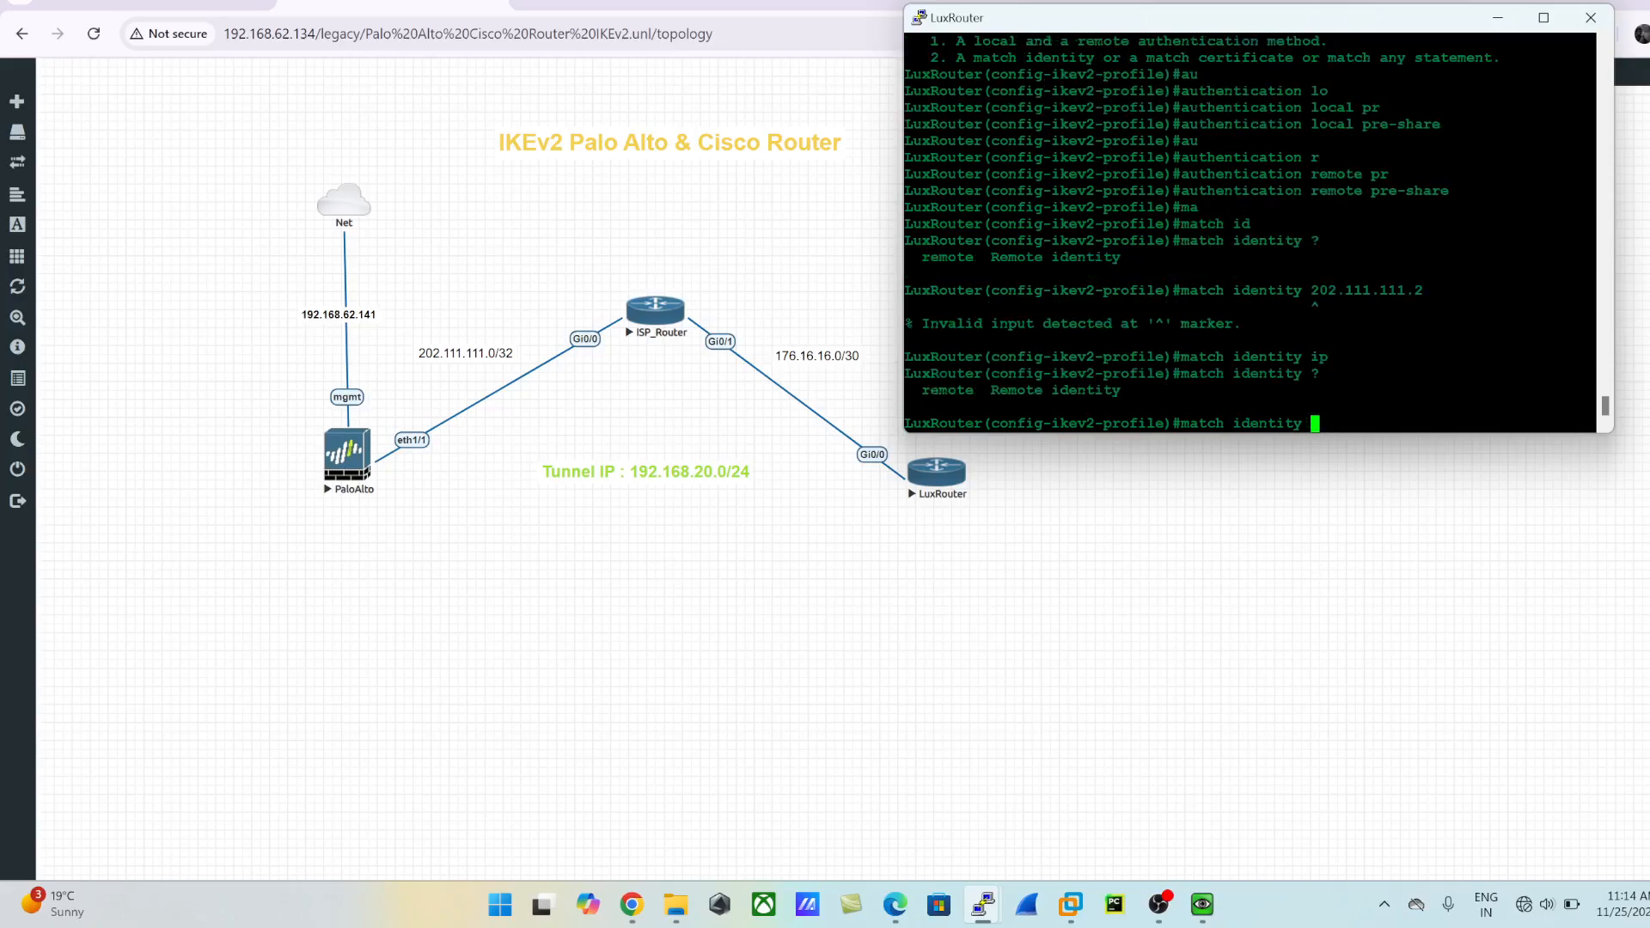
{"action": "type", "text": "re"}
- List the remote identity types and try to match the remote identity to 202.111.111.2 without naming a type
{"action": "key", "text": "Tab"}
{"action": "type", "text": "?"}
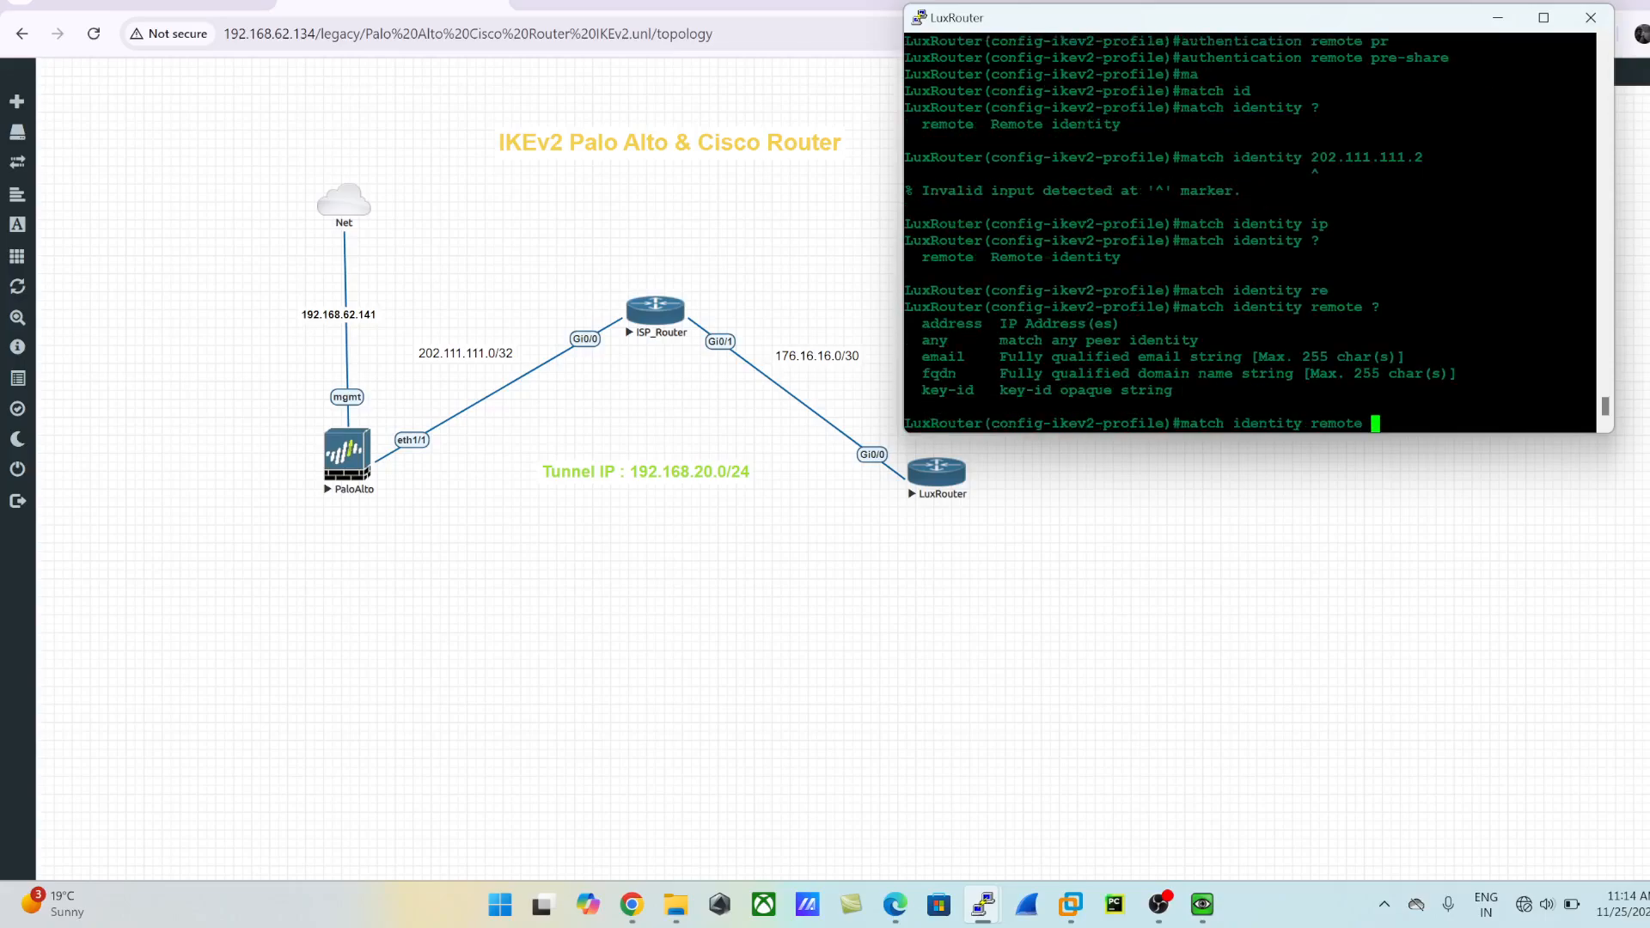
{"action": "type", "text": "202.111.111.2"}
{"action": "key", "text": "Return"}
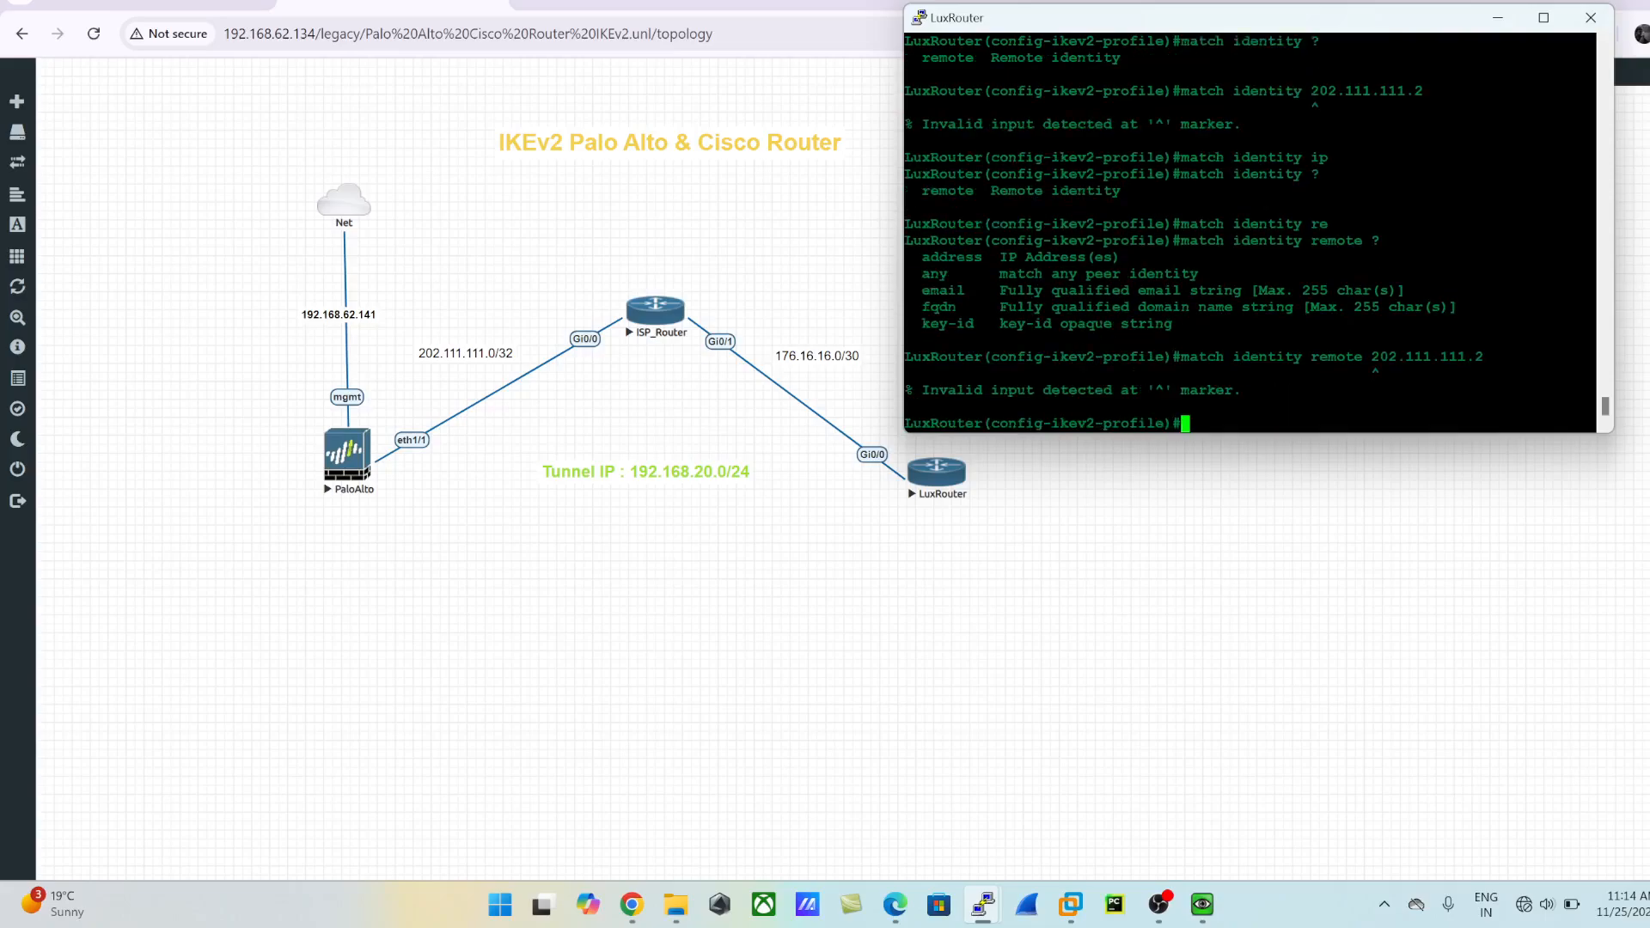
- Check the accepted remote identity types and match the profile's remote identity by address 202.111.111.2
{"action": "key", "text": "Up"}
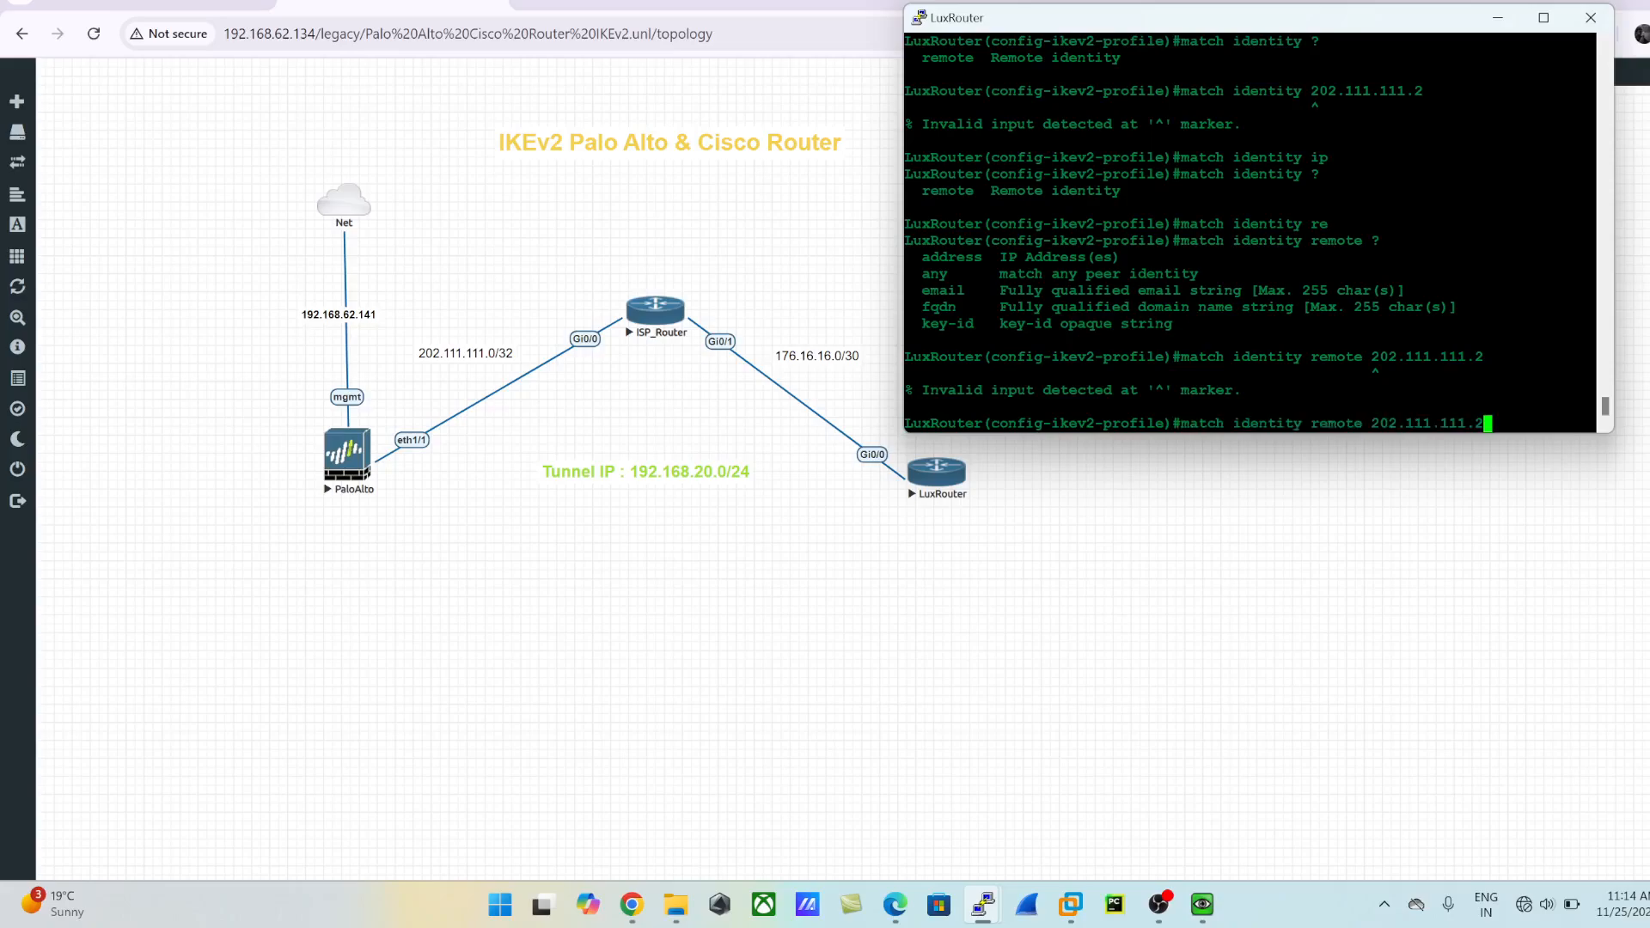
{"action": "type", "text": "?"}
{"action": "key", "text": "BackSpace"}
{"action": "key", "text": "BackSpace"}
{"action": "key", "text": "BackSpace"}
{"action": "key", "text": "BackSpace"}
{"action": "key", "text": "BackSpace"}
{"action": "key", "text": "BackSpace"}
{"action": "key", "text": "BackSpace"}
{"action": "key", "text": "BackSpace"}
{"action": "key", "text": "BackSpace"}
{"action": "key", "text": "BackSpace"}
{"action": "key", "text": "BackSpace"}
{"action": "key", "text": "BackSpace"}
{"action": "key", "text": "BackSpace"}
{"action": "key", "text": "BackSpace"}
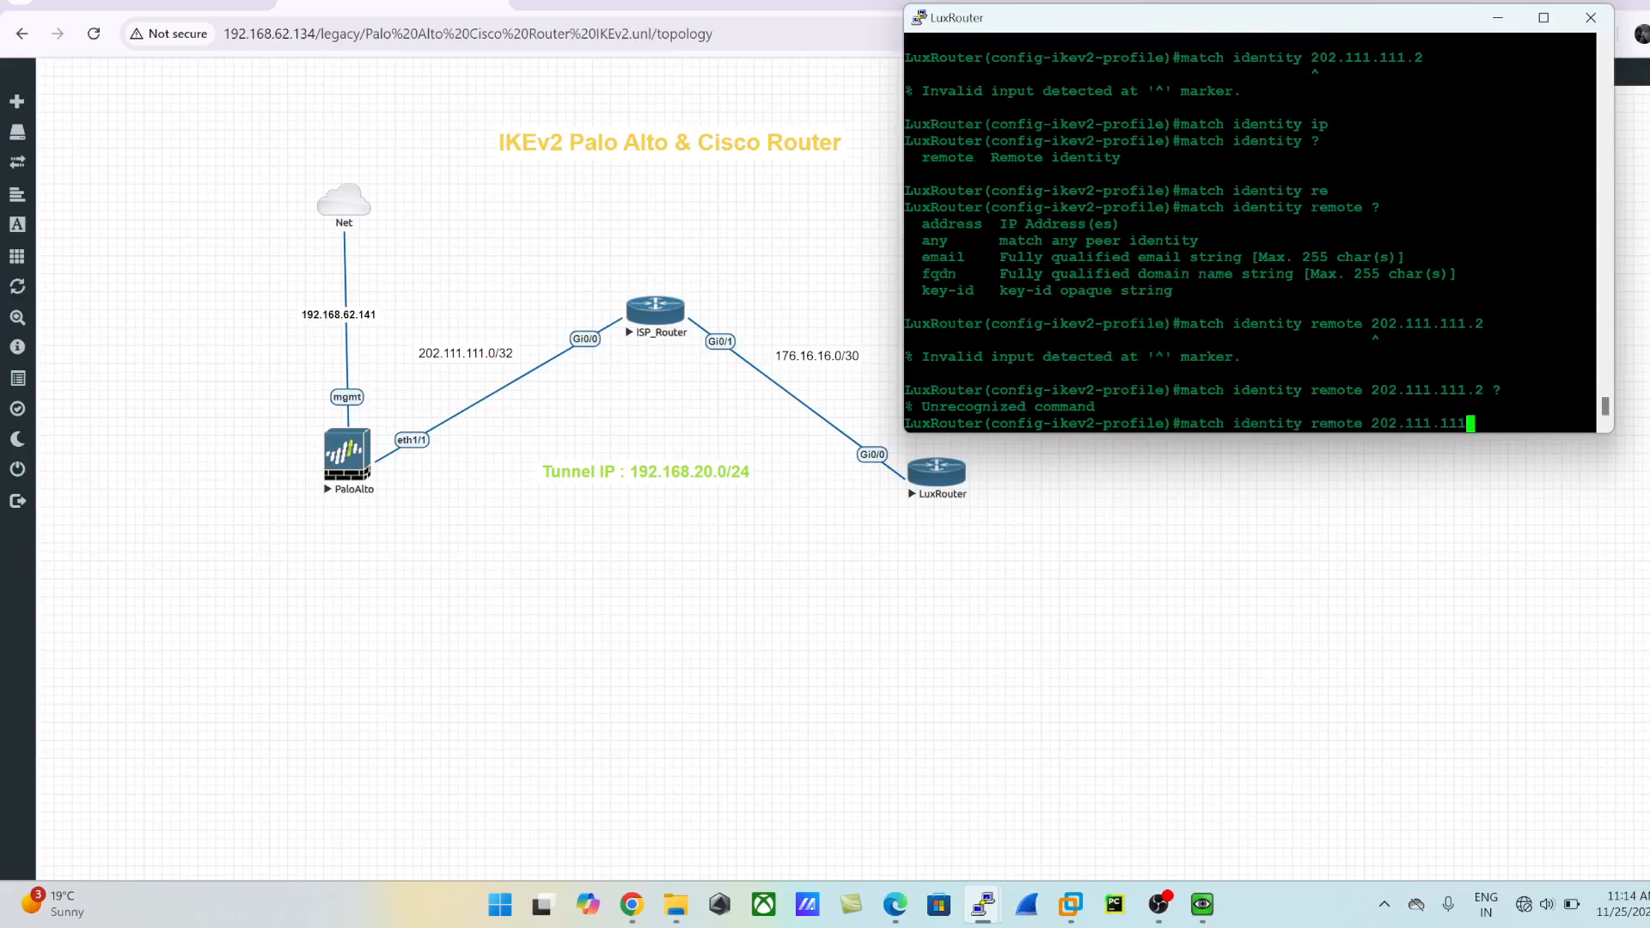
{"action": "type", "text": "ip"}
{"action": "key", "text": "Tab"}
{"action": "key", "text": "BackSpace"}
{"action": "key", "text": "BackSpace"}
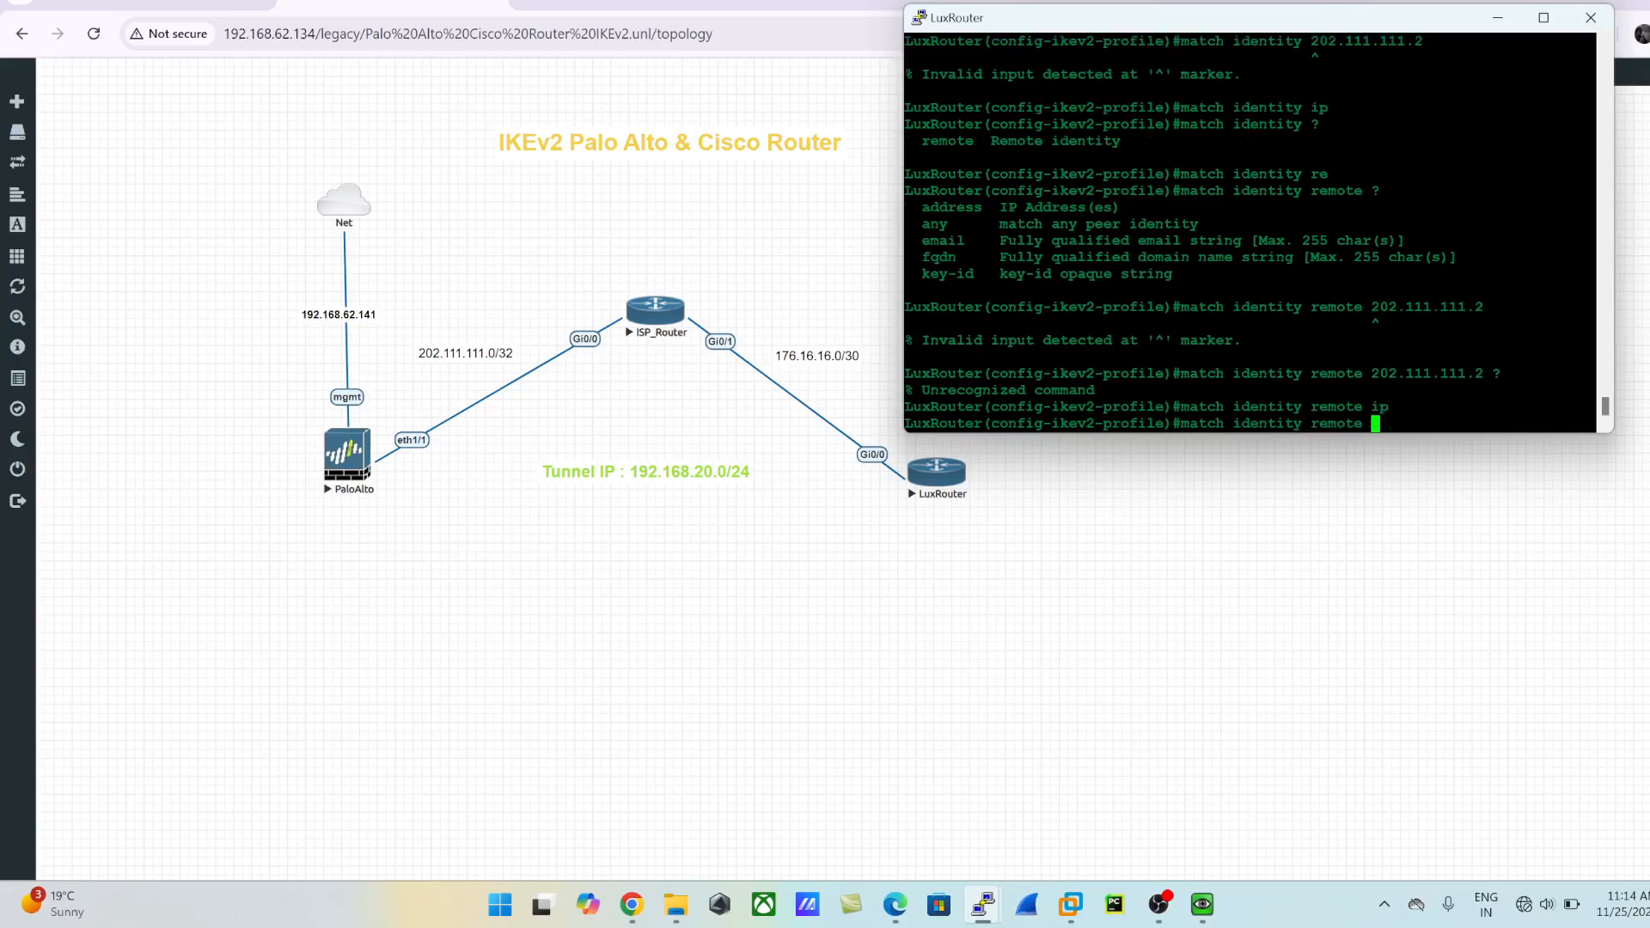
{"action": "type", "text": "?add"}
{"action": "key", "text": "Tab"}
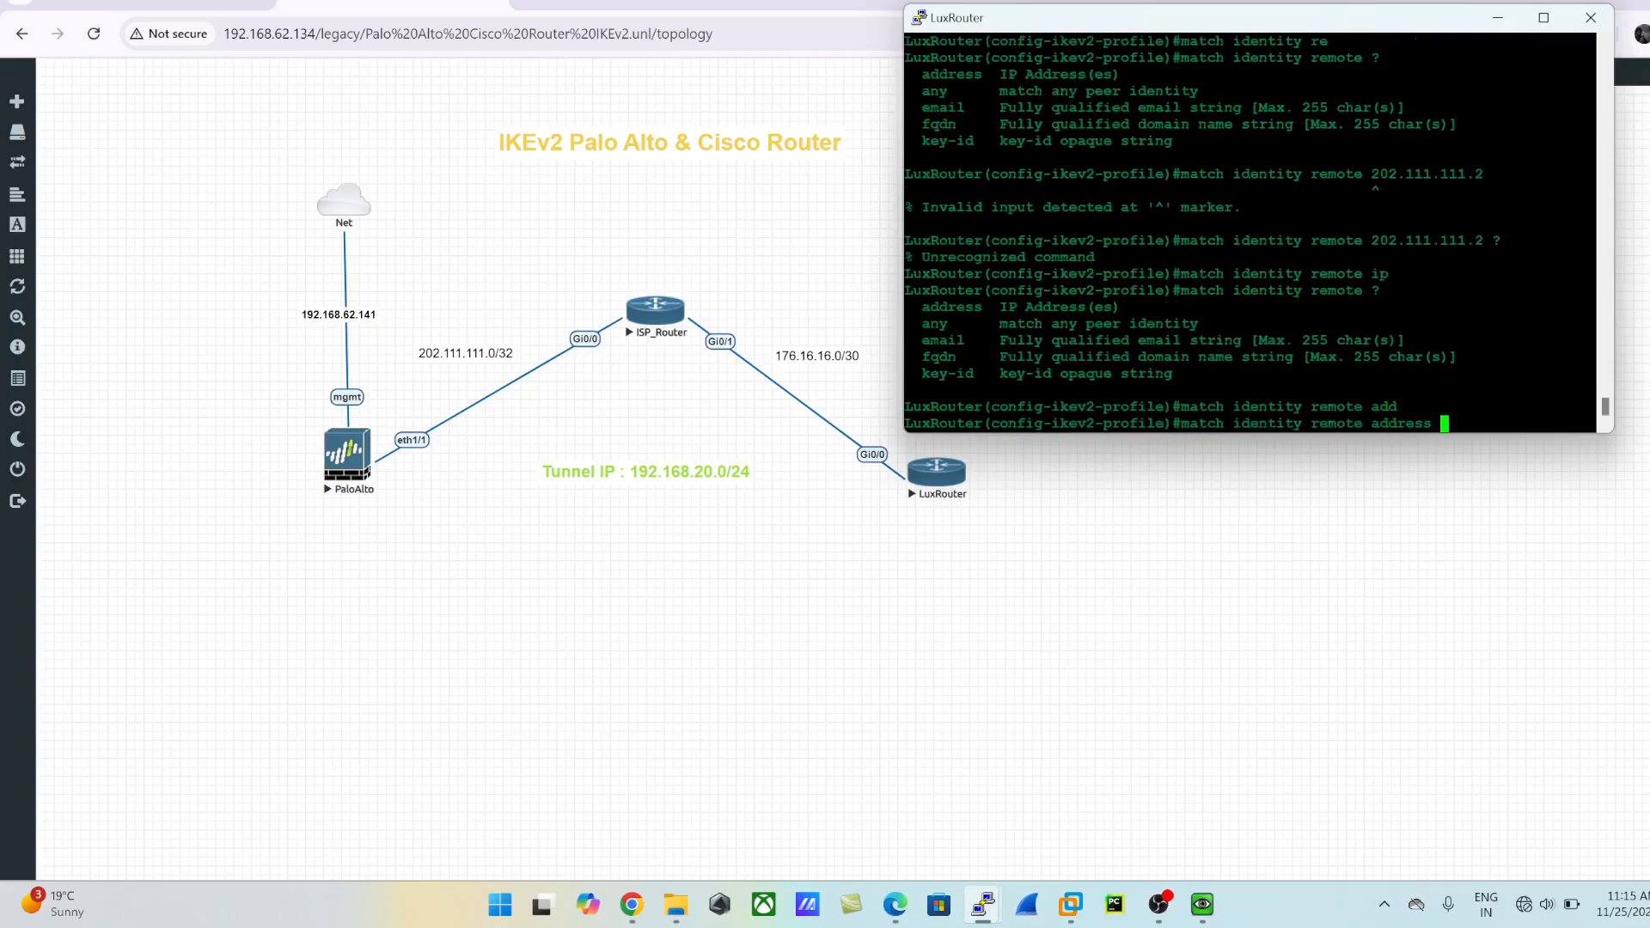
{"action": "type", "text": "202.111.111.2"}
{"action": "key", "text": "Return"}
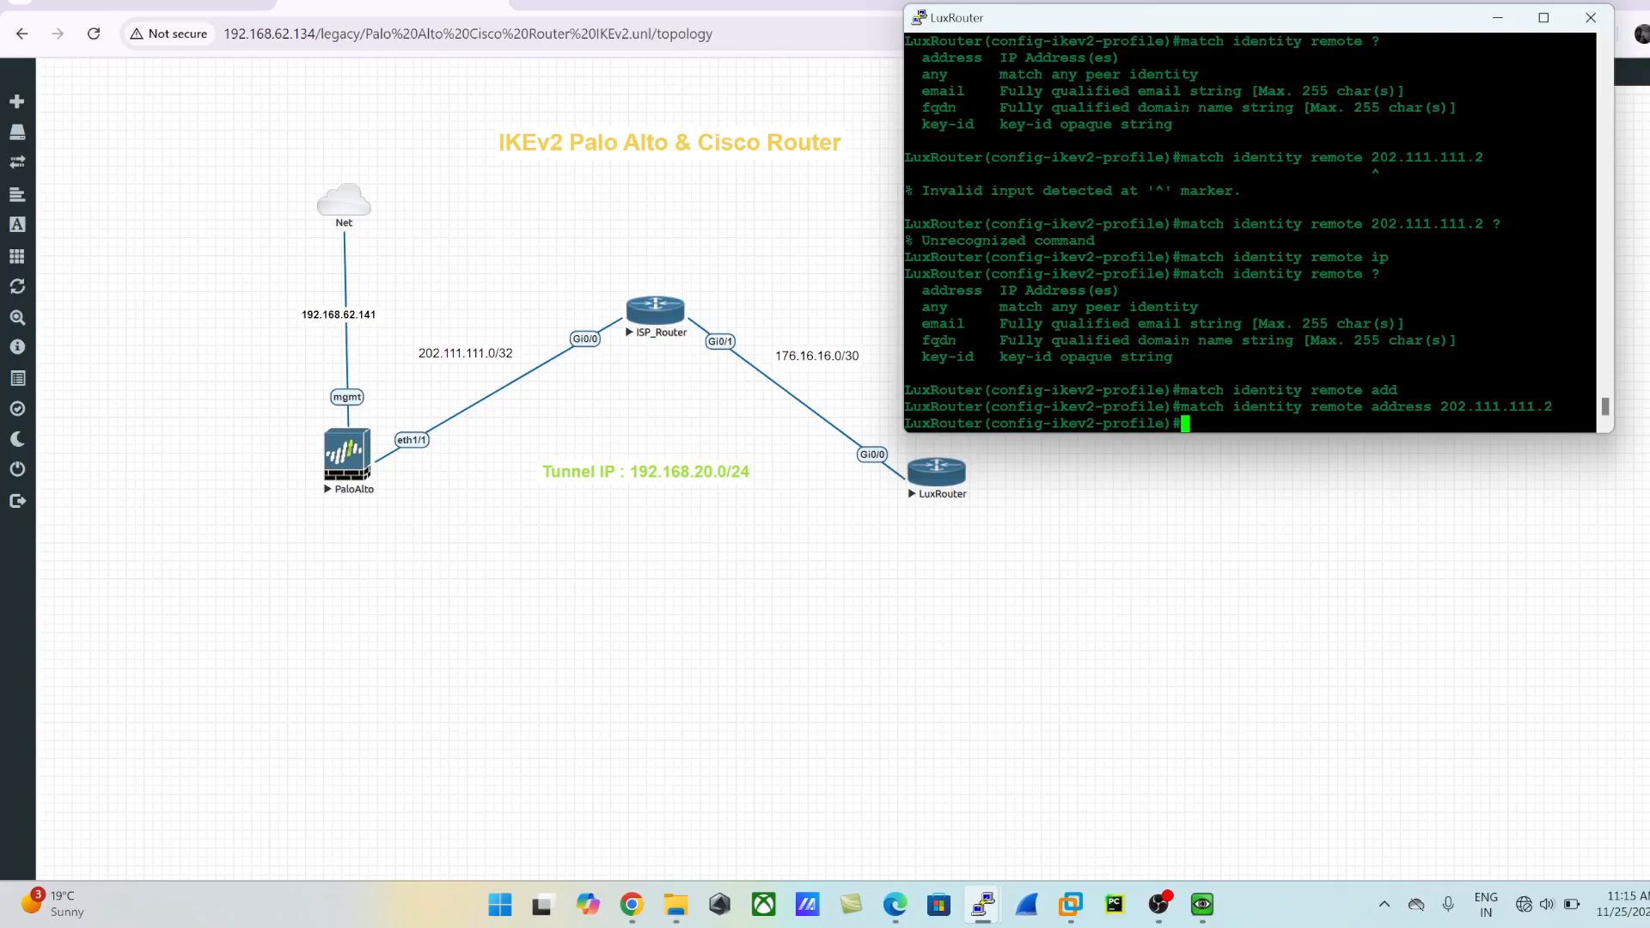
- List the IKEv2 profile commands and assign the local keyring IKEv2_KEYRING to the profile
{"action": "type", "text": "e"}
{"action": "key", "text": "BackSpace"}
{"action": "type", "text": "?"}
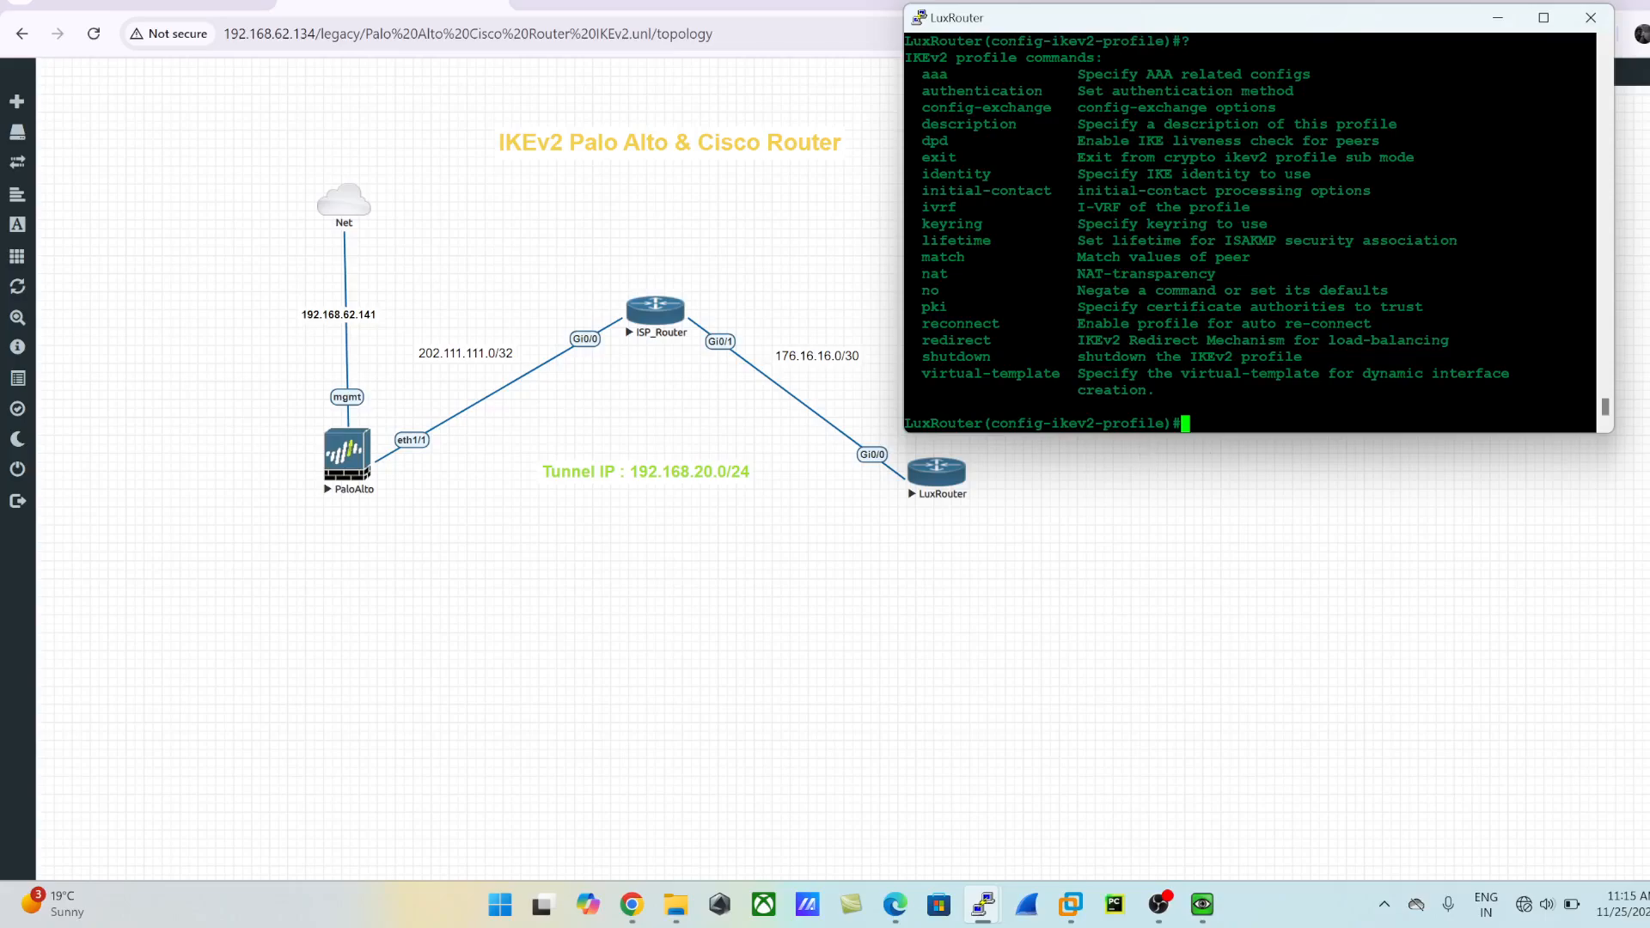
{"action": "type", "text": "key"}
{"action": "key", "text": "Tab"}
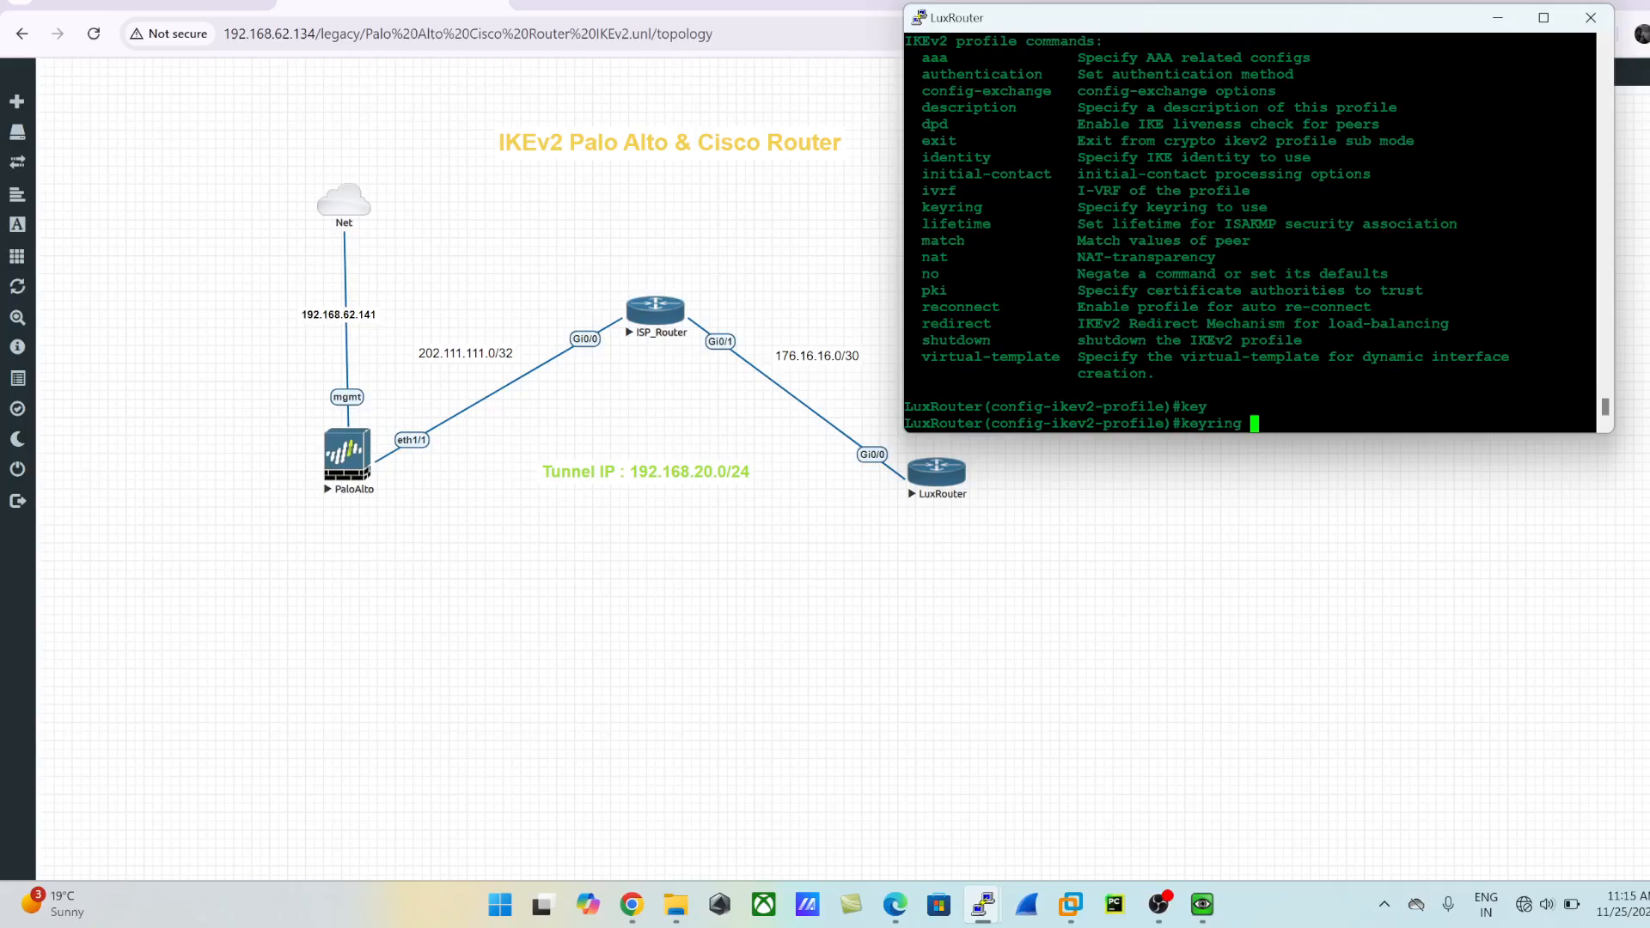
{"action": "type", "text": "?"}
{"action": "type", "text": "lo"}
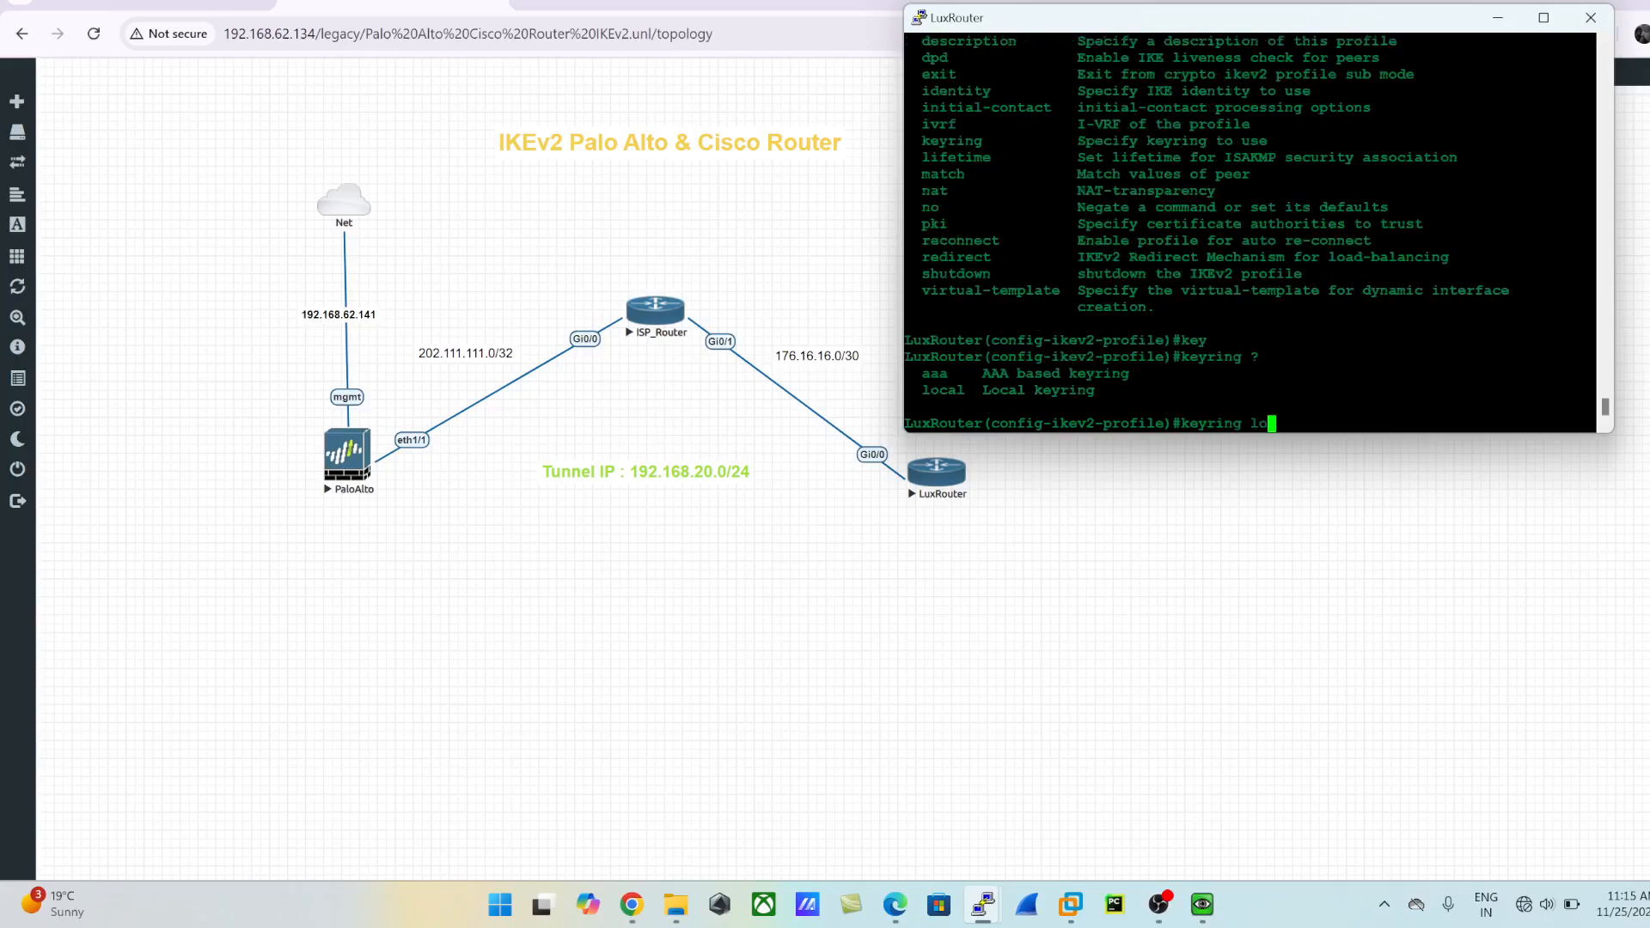
{"action": "key", "text": "Tab"}
{"action": "type", "text": "?"}
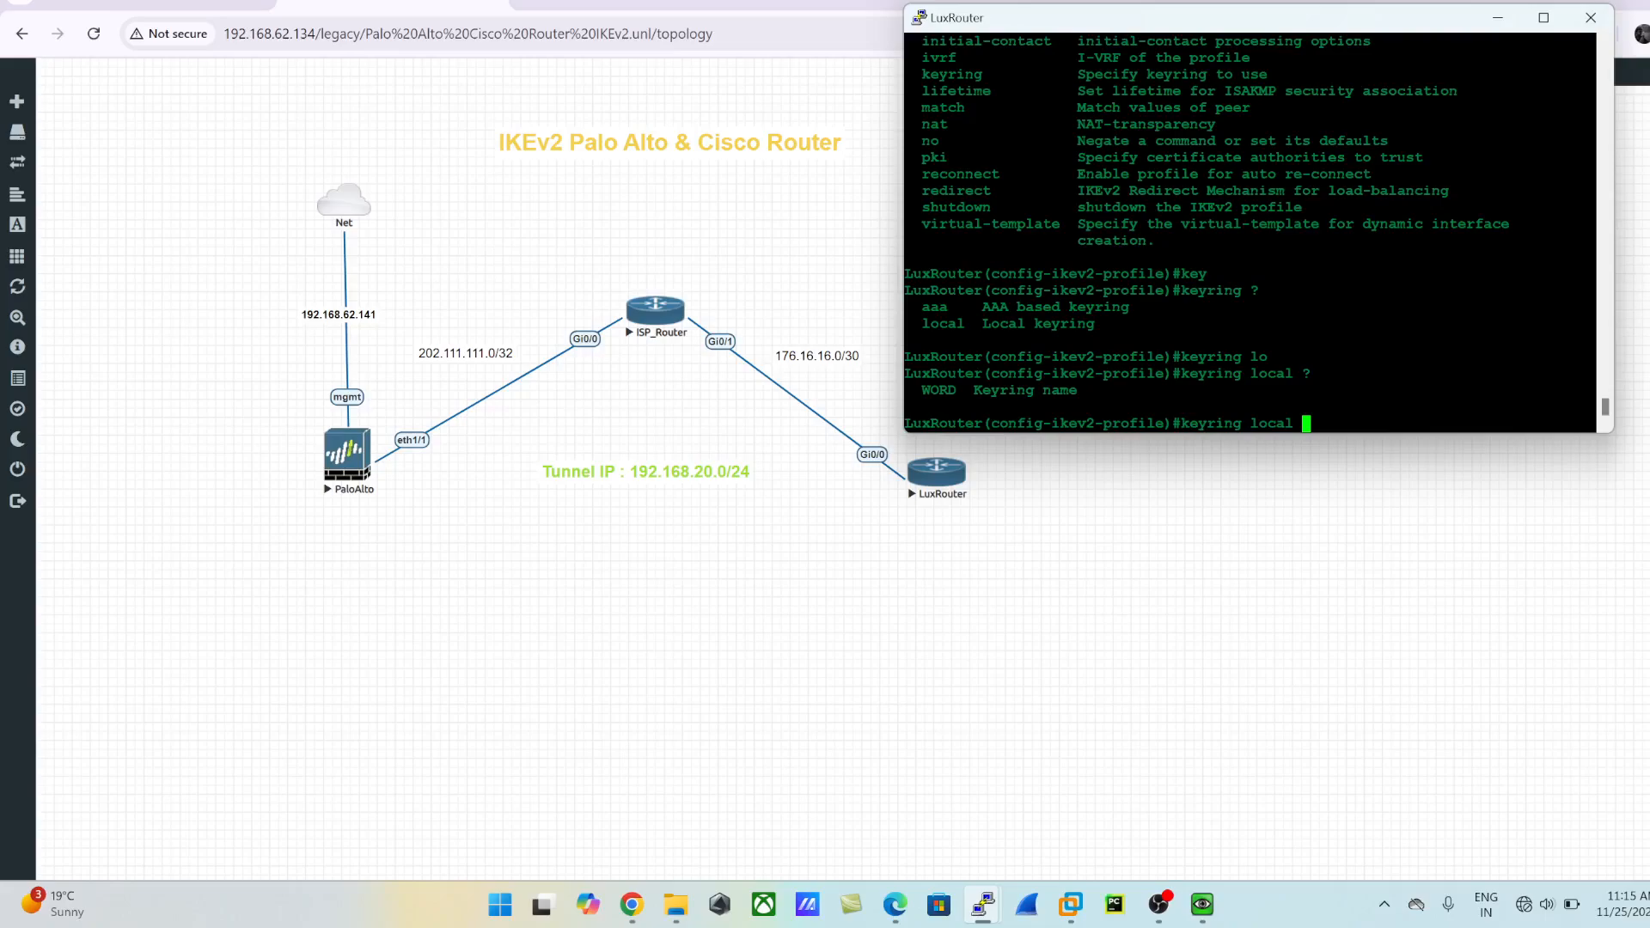
{"action": "type", "text": "IKEv2_KEYRING"}
{"action": "key", "text": "Return"}
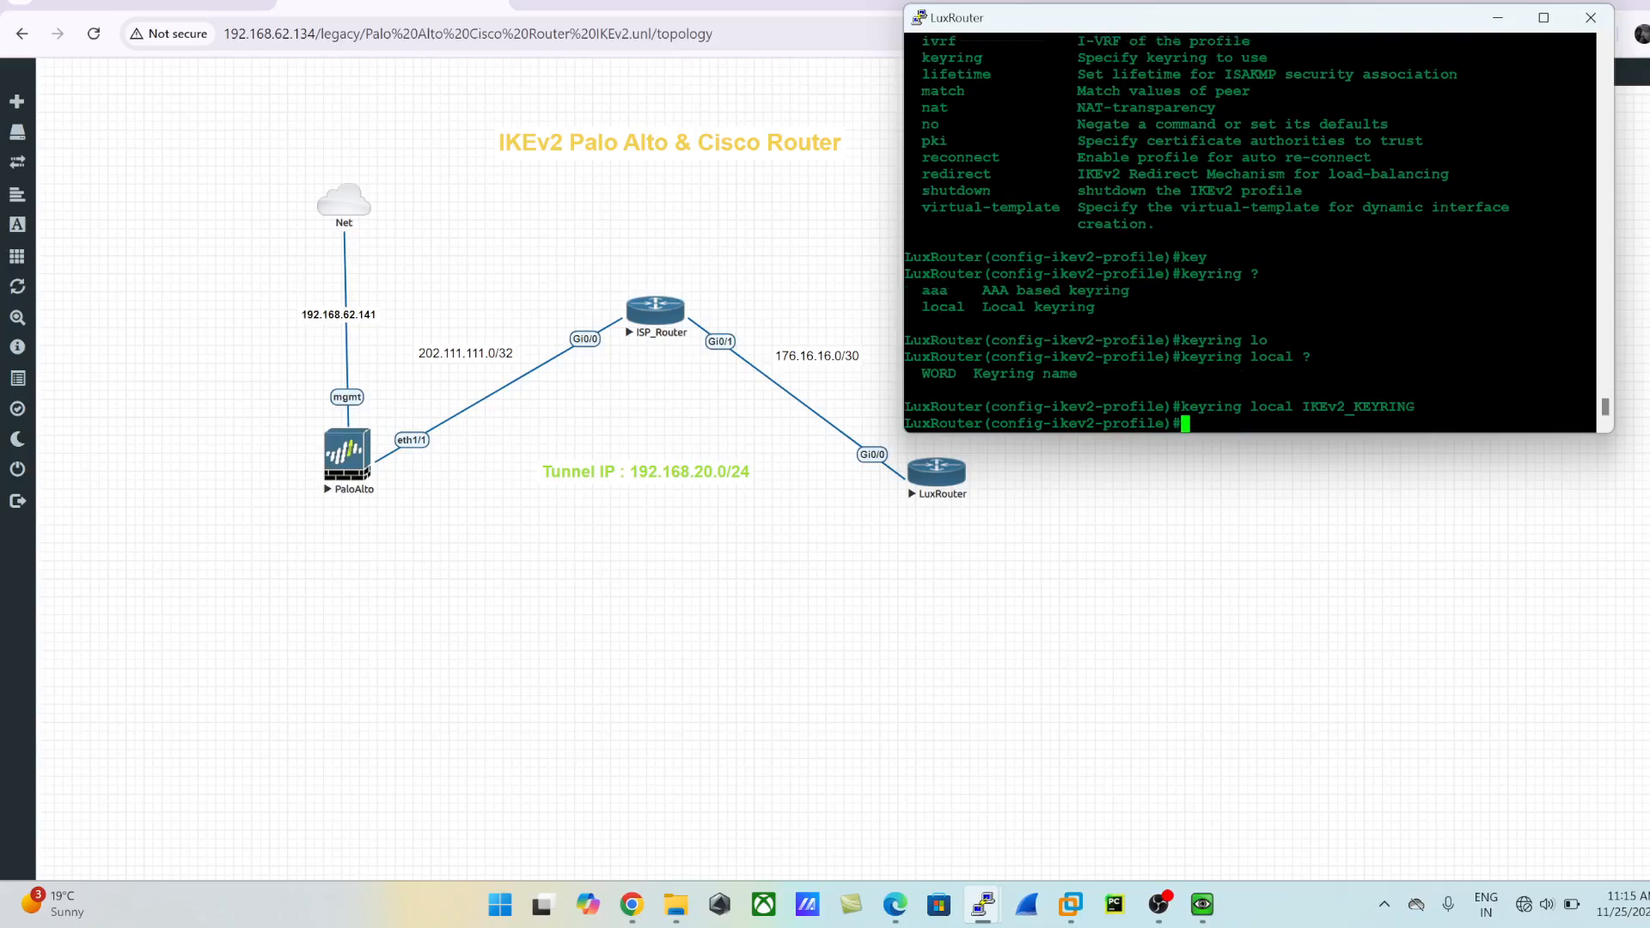
{"action": "type", "text": "?"}
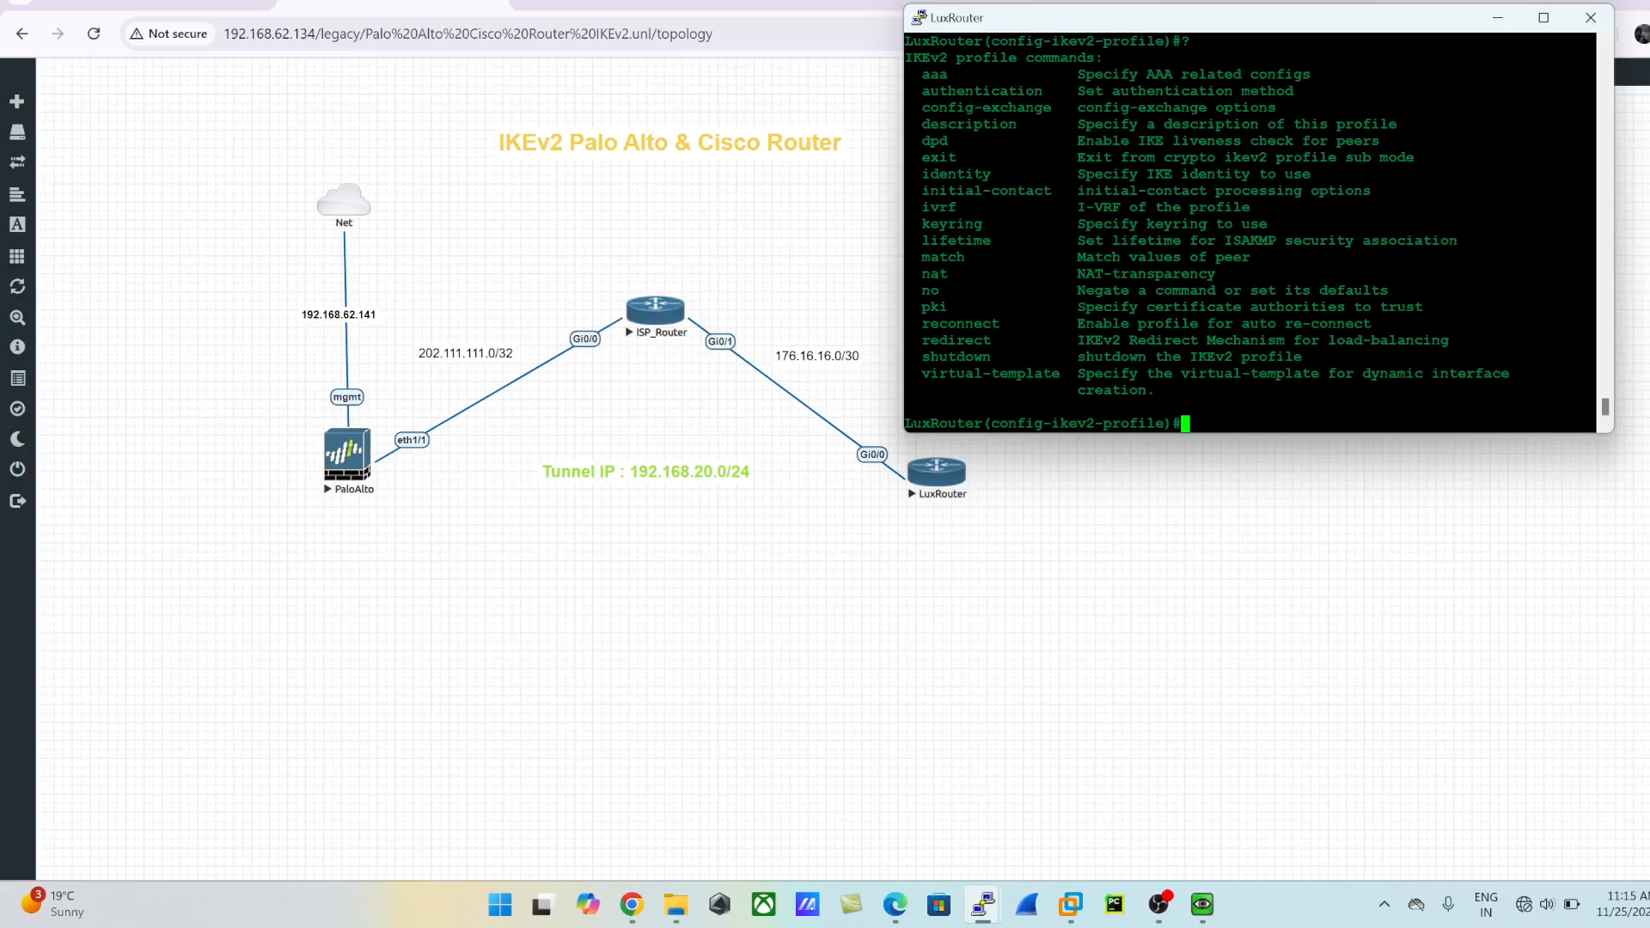
{"action": "type", "text": "exit"}
- List the profile commands once more, and leave the profile and global configuration modes for privileged EXEC mode
{"action": "key", "text": "Return"}
{"action": "type", "text": "exit"}
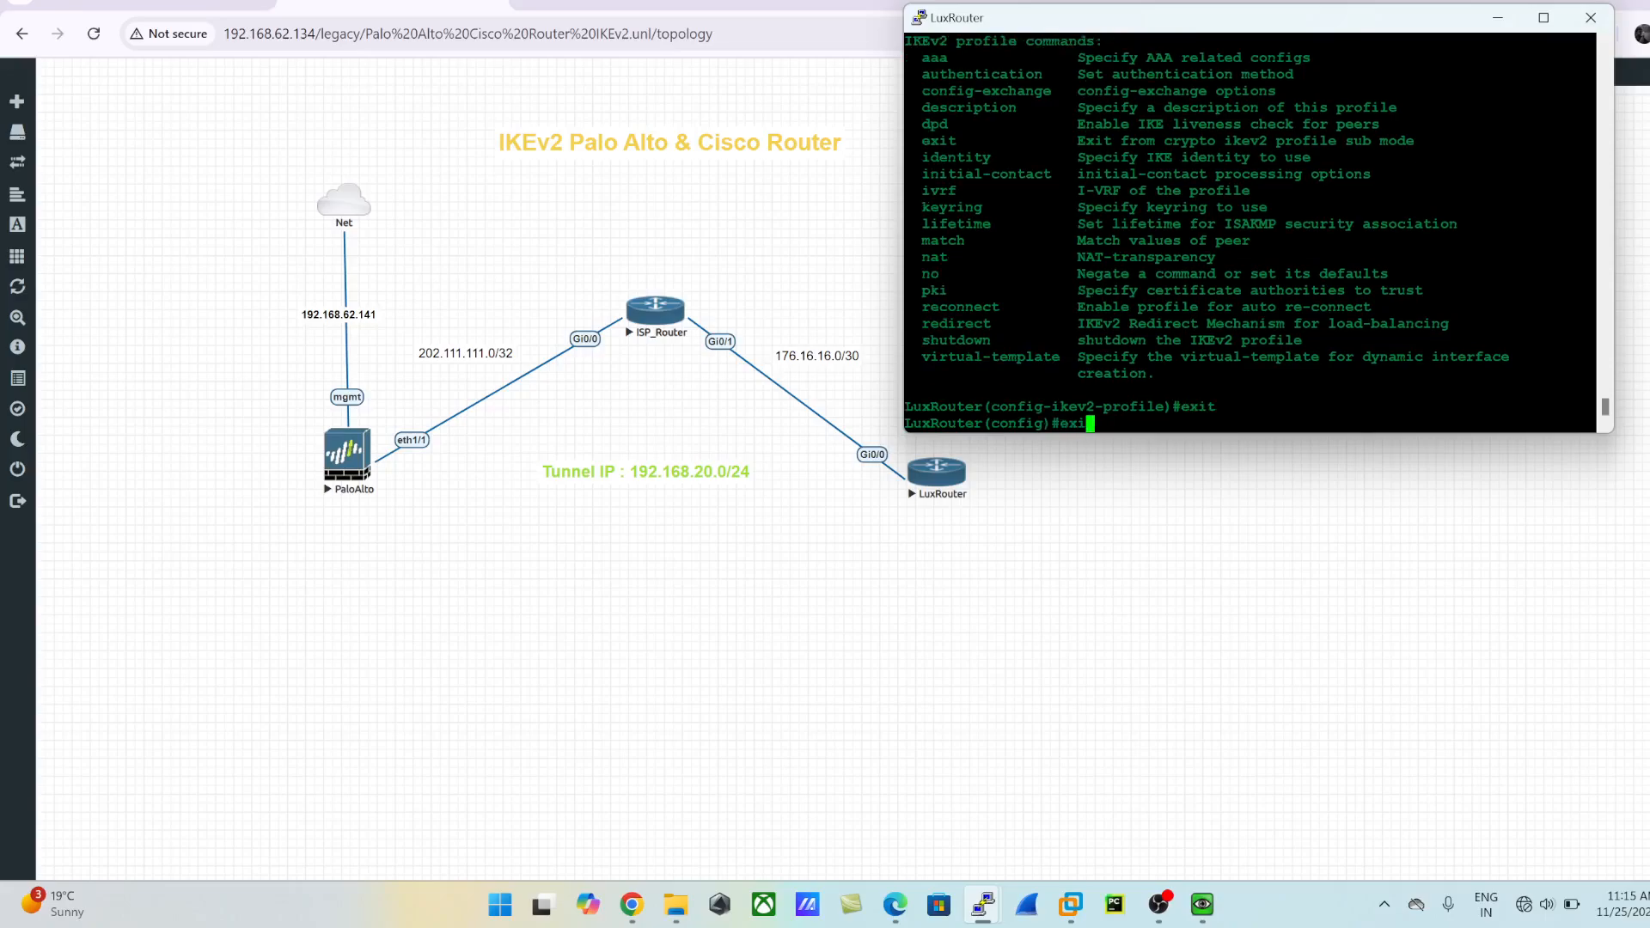
{"action": "key", "text": "Return"}
- Display the details of the crypto IKEv2 profile IKEv2_PROFILE
{"action": "type", "text": "show crypto "}
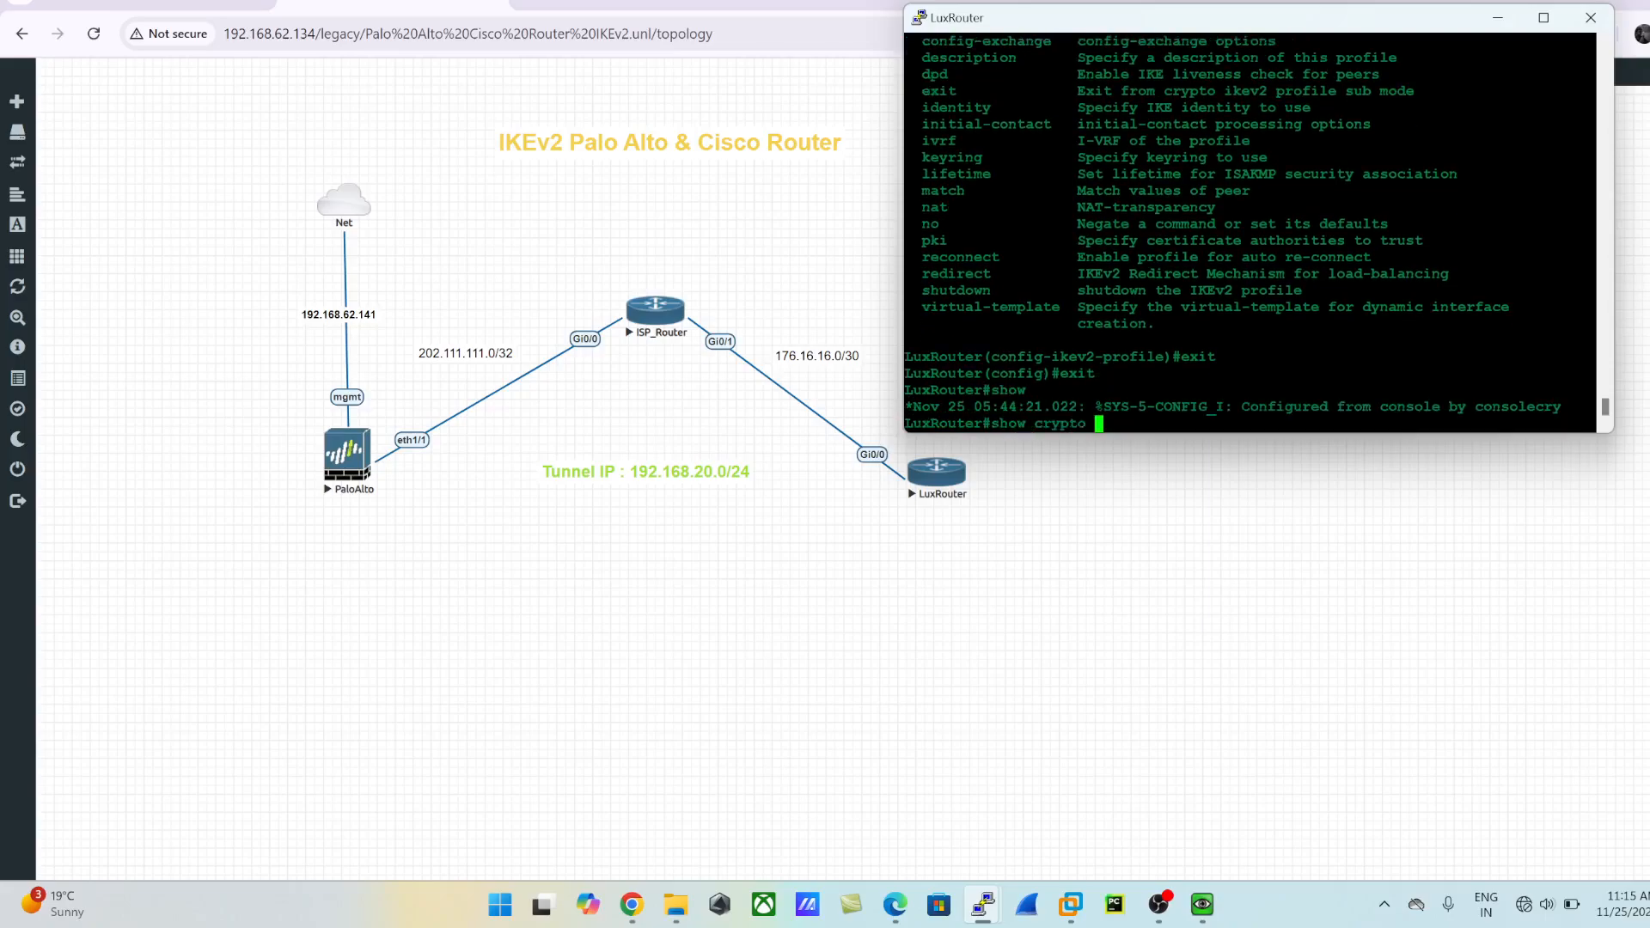
{"action": "type", "text": " ik"}
{"action": "key", "text": "Tab"}
{"action": "type", "text": "pro"}
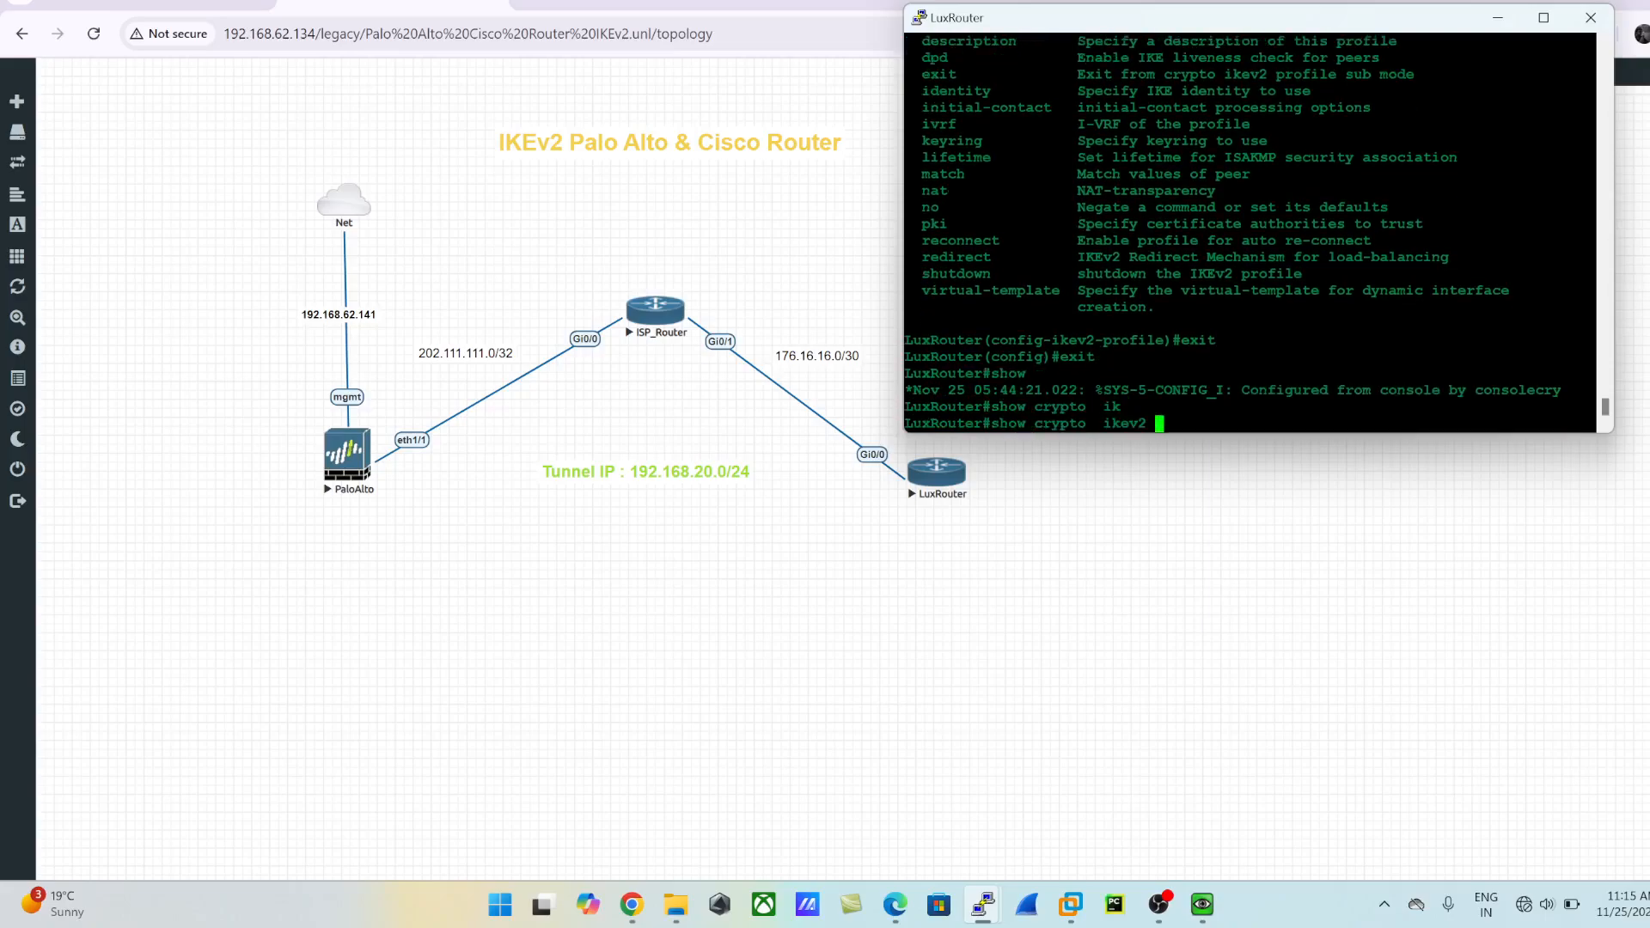
{"action": "key", "text": "Tab"}
{"action": "type", "text": "f"}
{"action": "key", "text": "Tab"}
{"action": "type", "text": "I"}
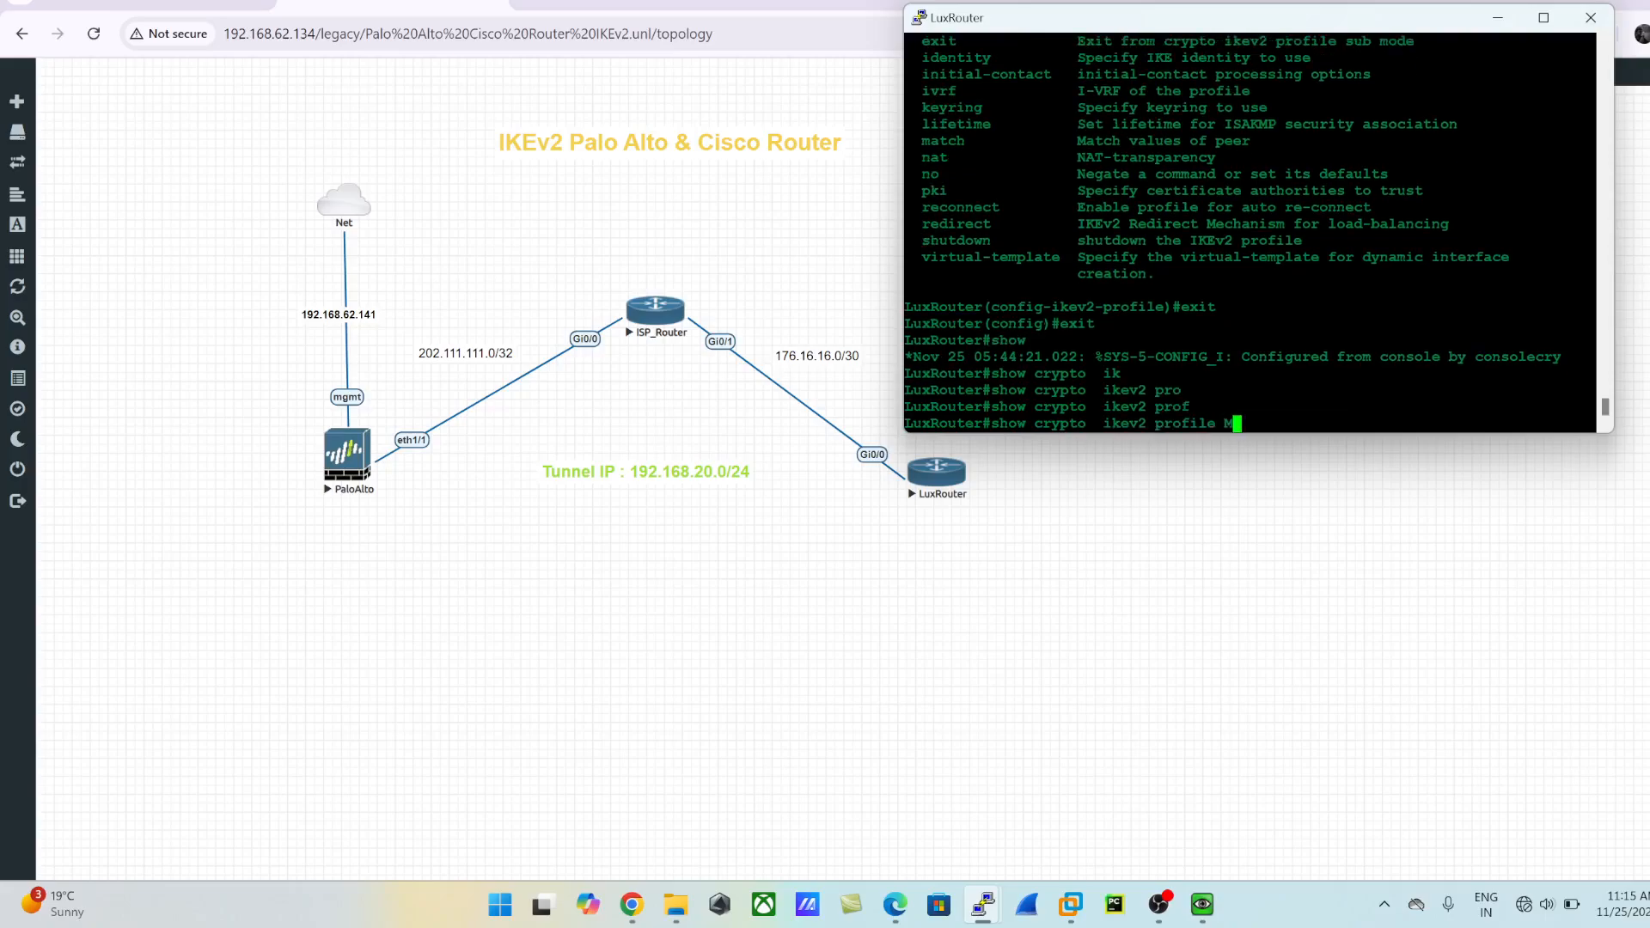
{"action": "type", "text": "KEv2_PROFILE"}
{"action": "key", "text": "Return"}
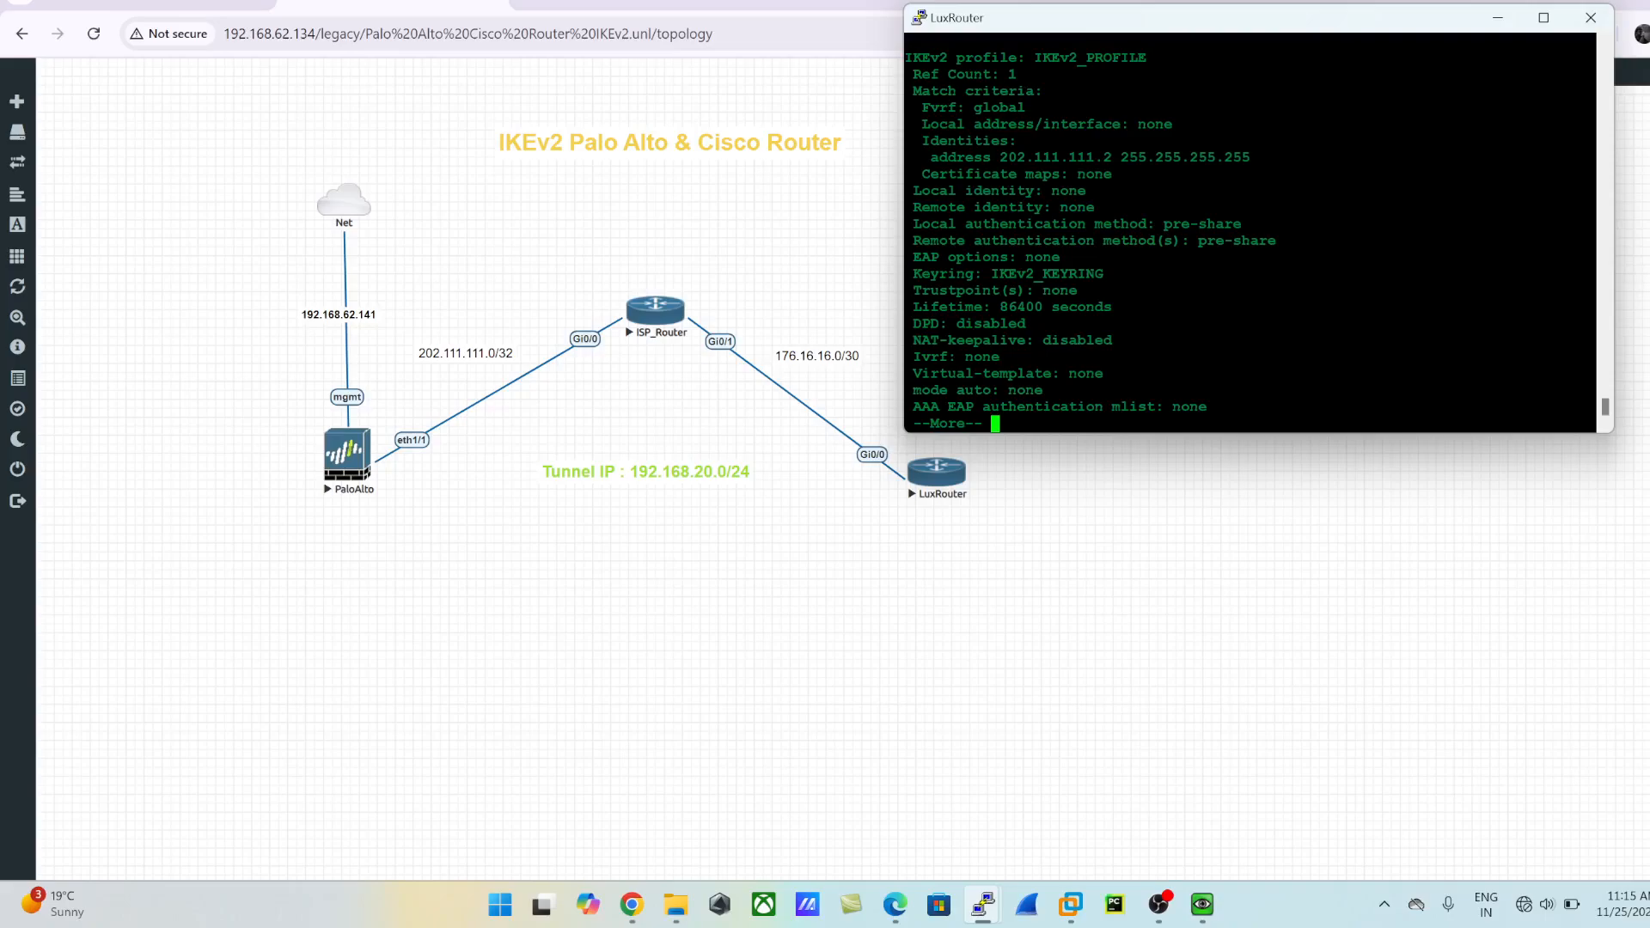
- Review the profile's name, match address, authentication methods and keyring, and page through the remaining output to the prompt
{"action": "left_click_drag", "start_coordinate": [1036, 57], "coordinate": [1154, 58]}
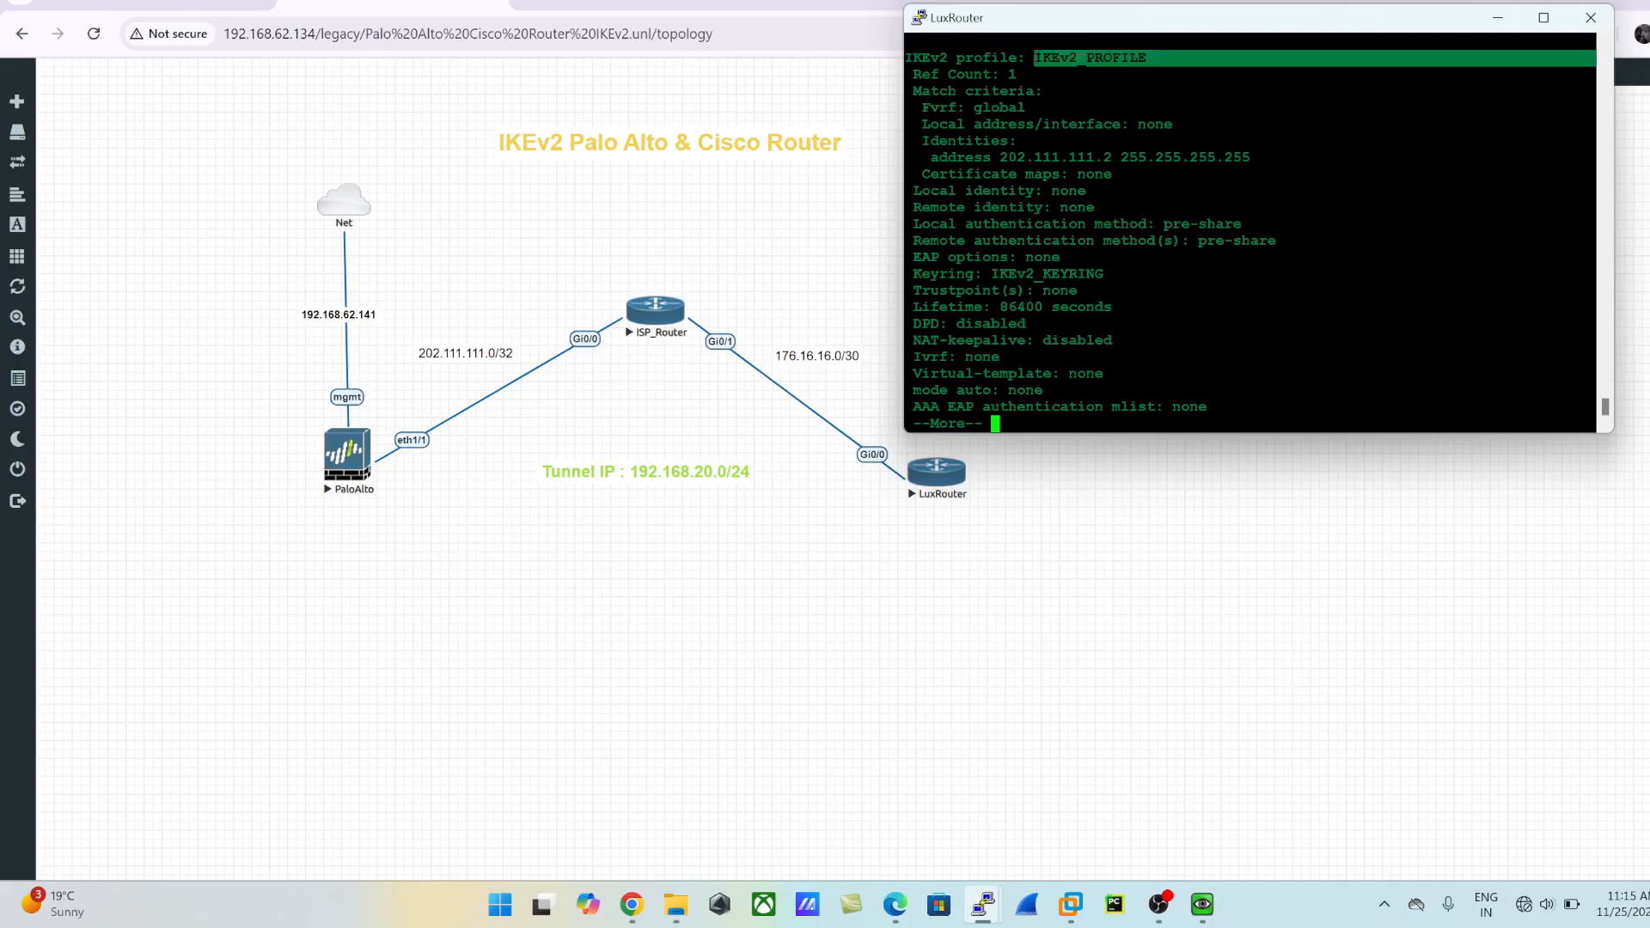
{"action": "left_click_drag", "start_coordinate": [931, 158], "coordinate": [1272, 158]}
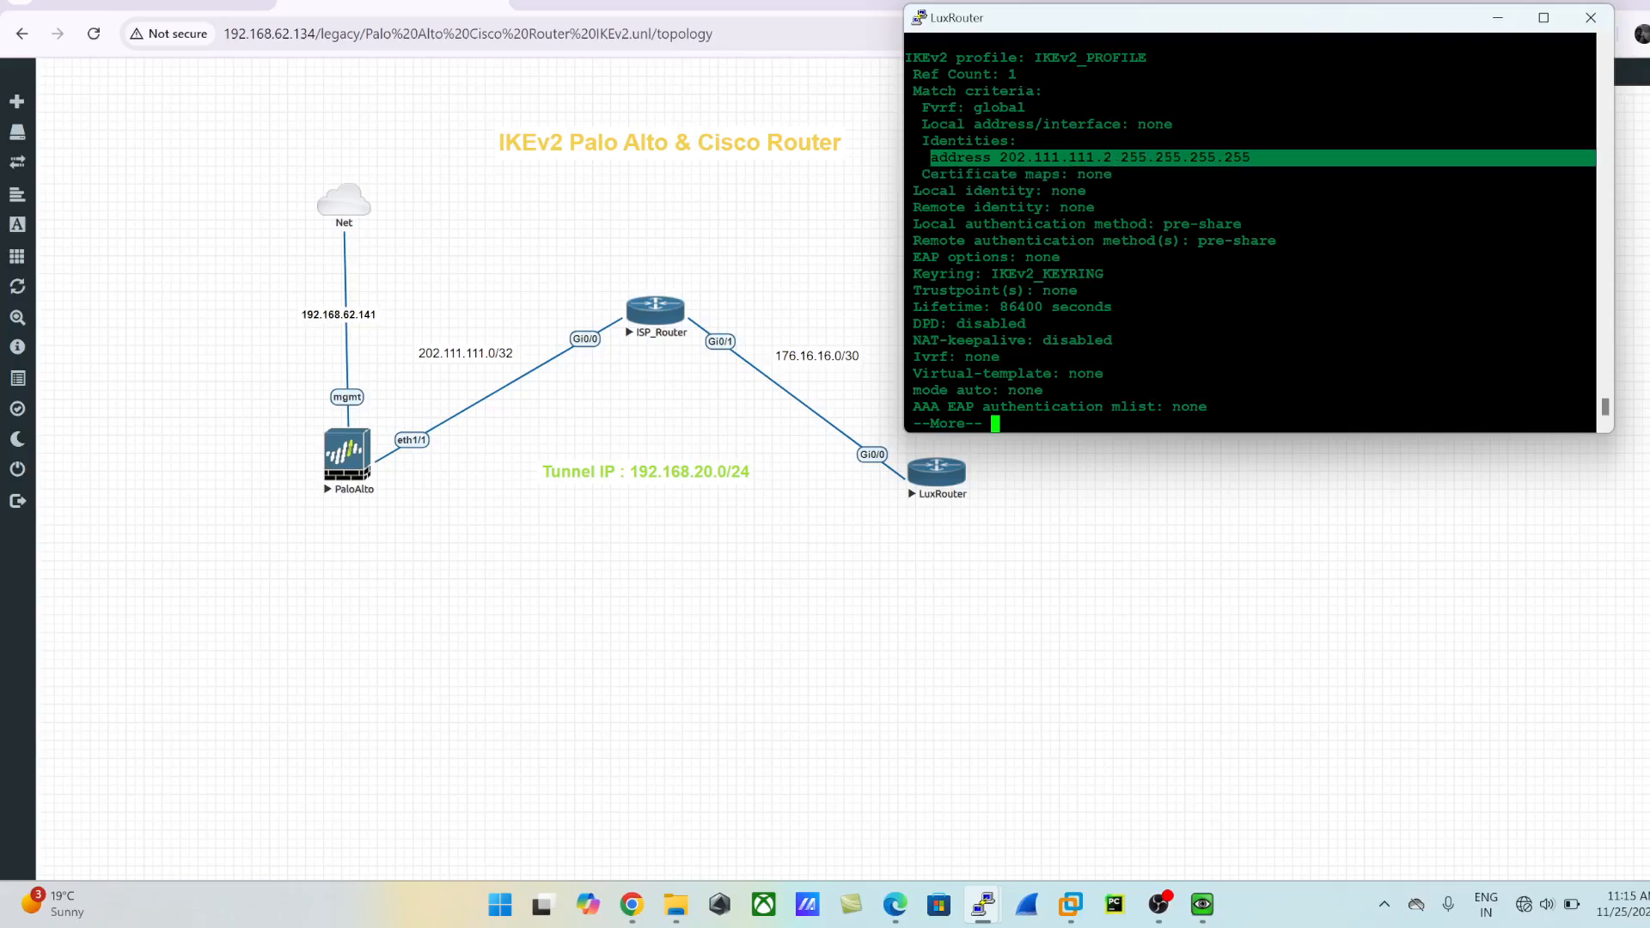
{"action": "left_click_drag", "start_coordinate": [914, 224], "coordinate": [1103, 273]}
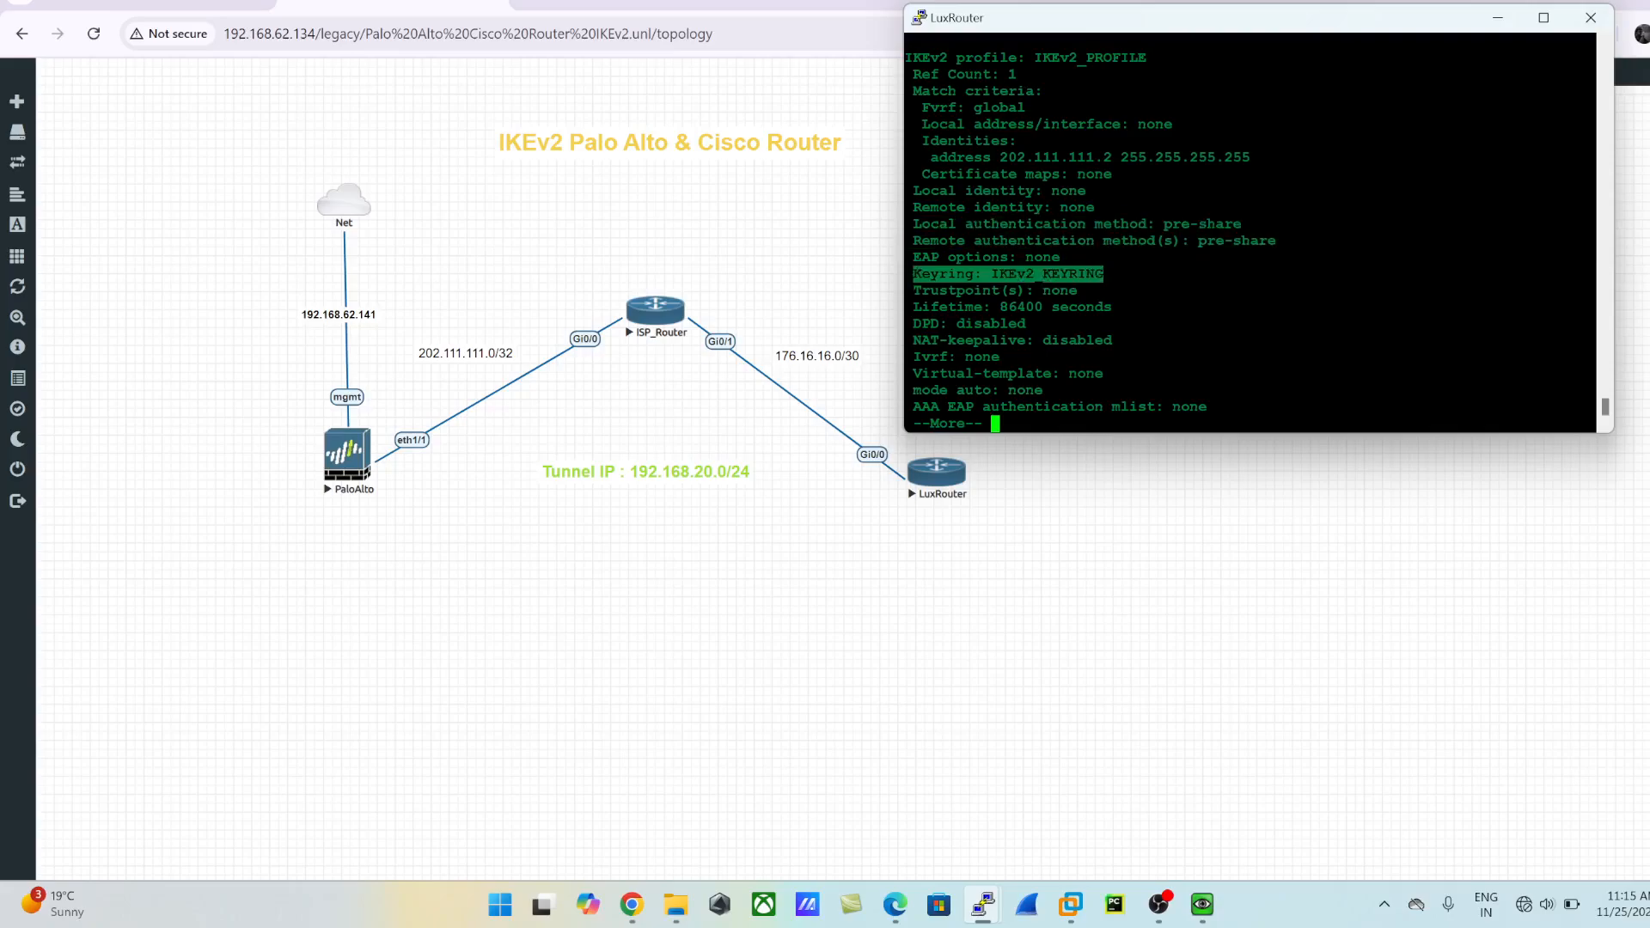
{"action": "left_click_drag", "start_coordinate": [991, 273], "coordinate": [1104, 273]}
{"action": "key", "text": "Return"}
{"action": "key", "text": "Return"}
{"action": "key", "text": "Return"}
{"action": "key", "text": "Return"}
{"action": "key", "text": "Return"}
{"action": "key", "text": "Return"}
{"action": "key", "text": "Return"}
{"action": "key", "text": "Return"}
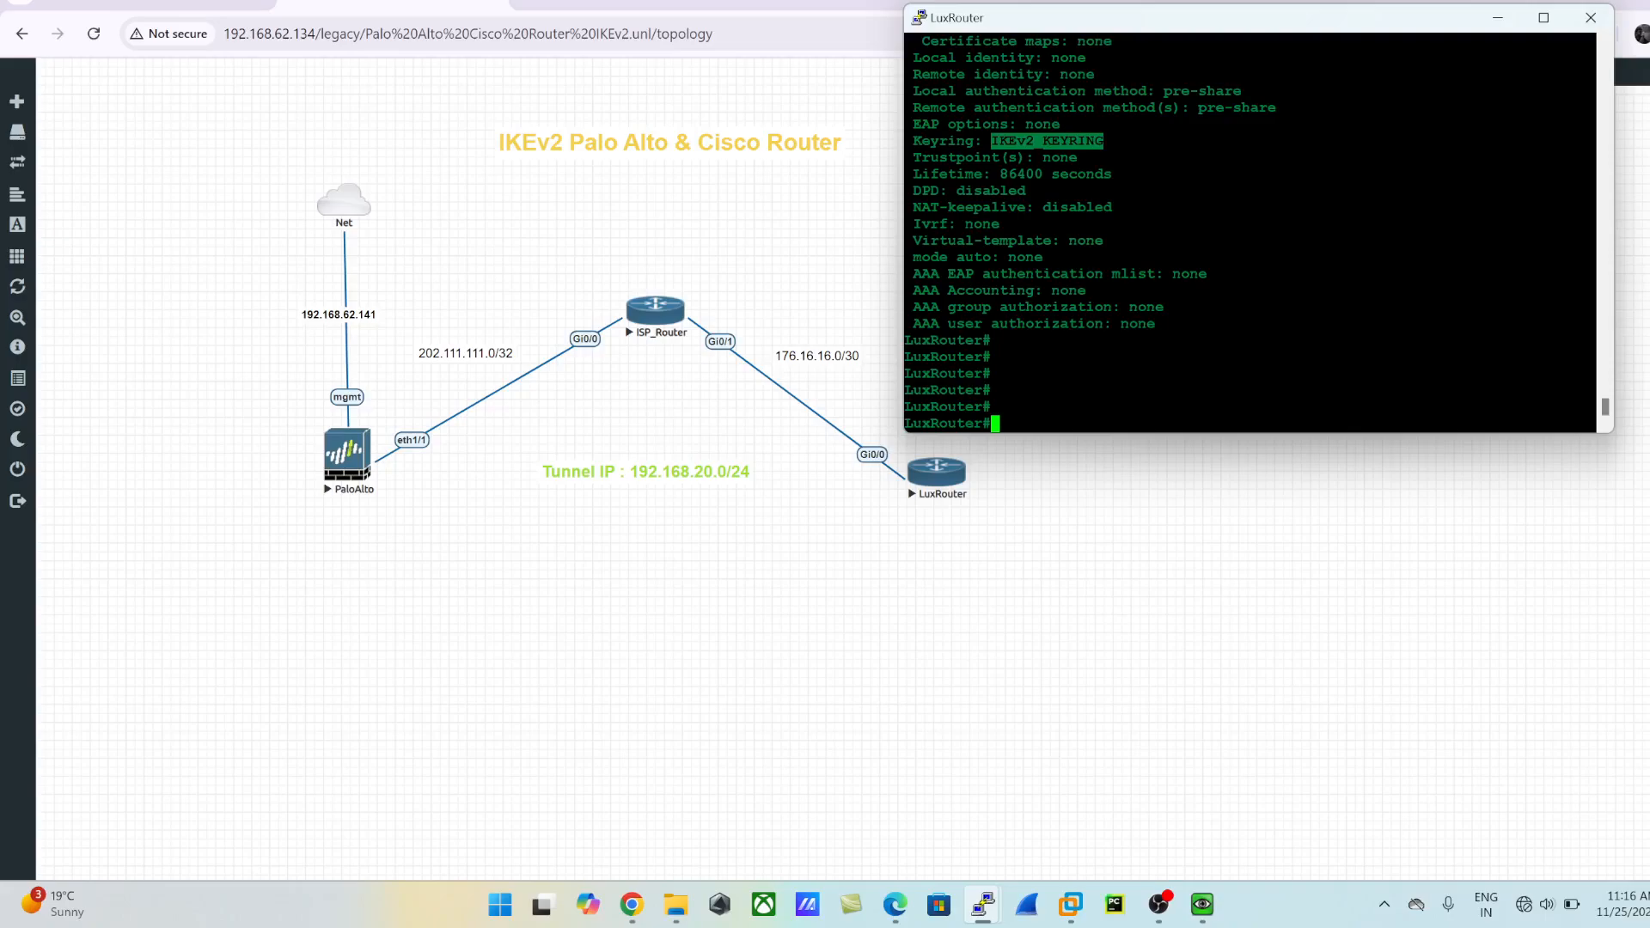
- Enter global configuration mode and begin a crypto ipsec command
{"action": "type", "text": "config t"}
{"action": "key", "text": "Return"}
{"action": "type", "text": "cry"}
{"action": "key", "text": "Tab"}
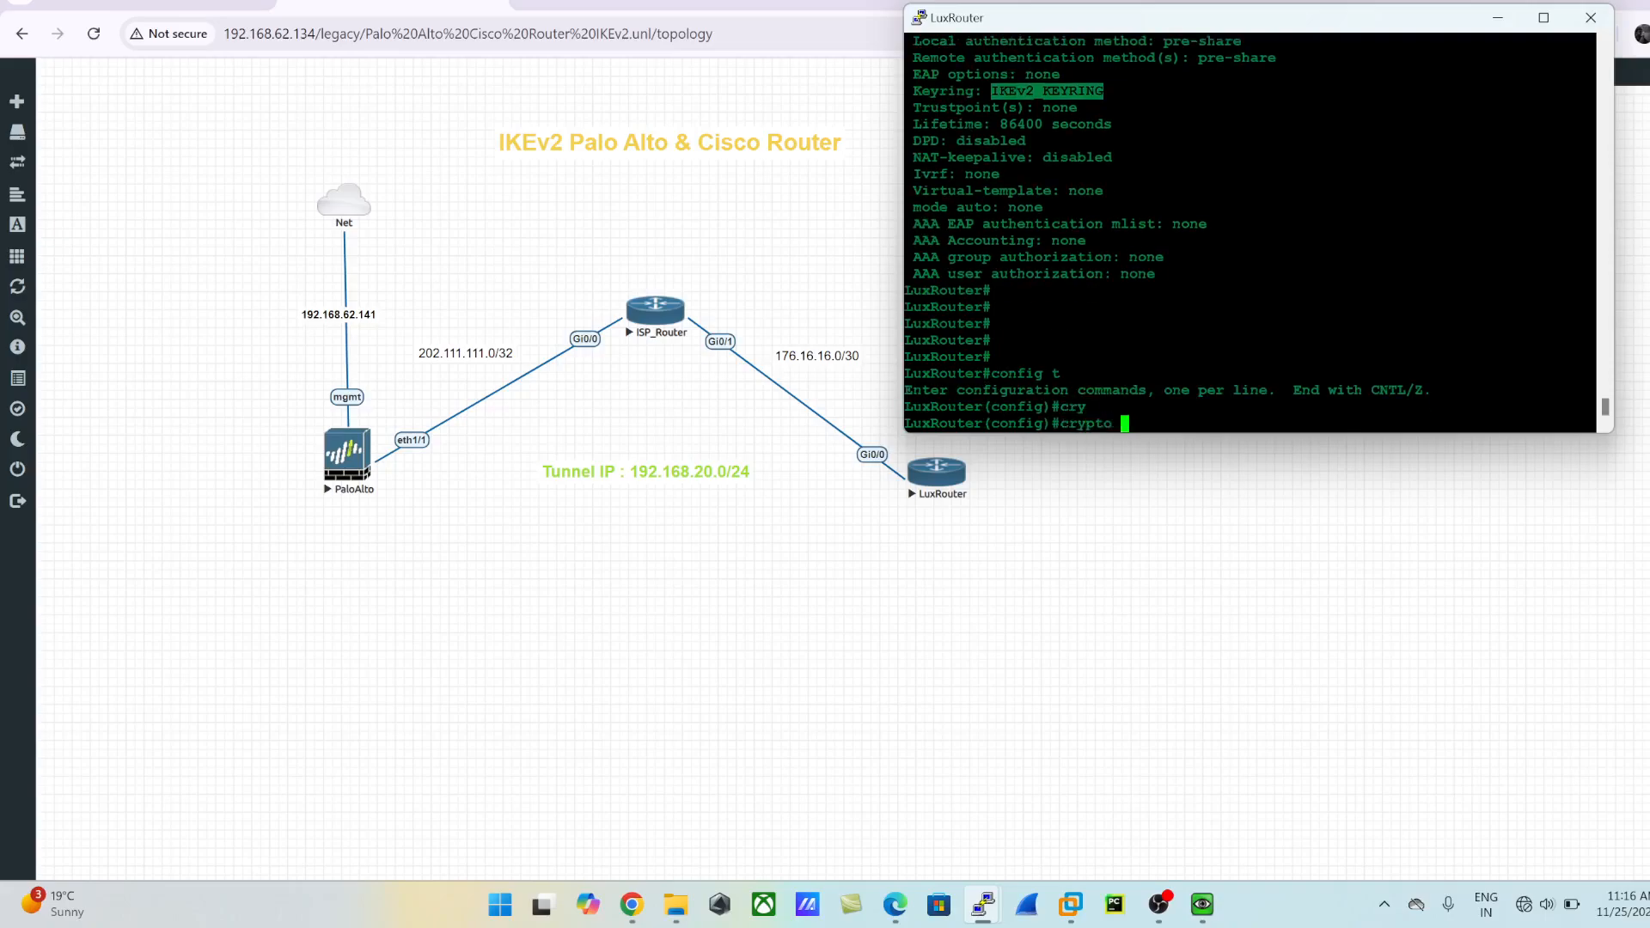
{"action": "type", "text": "ips"}
{"action": "key", "text": "Tab"}
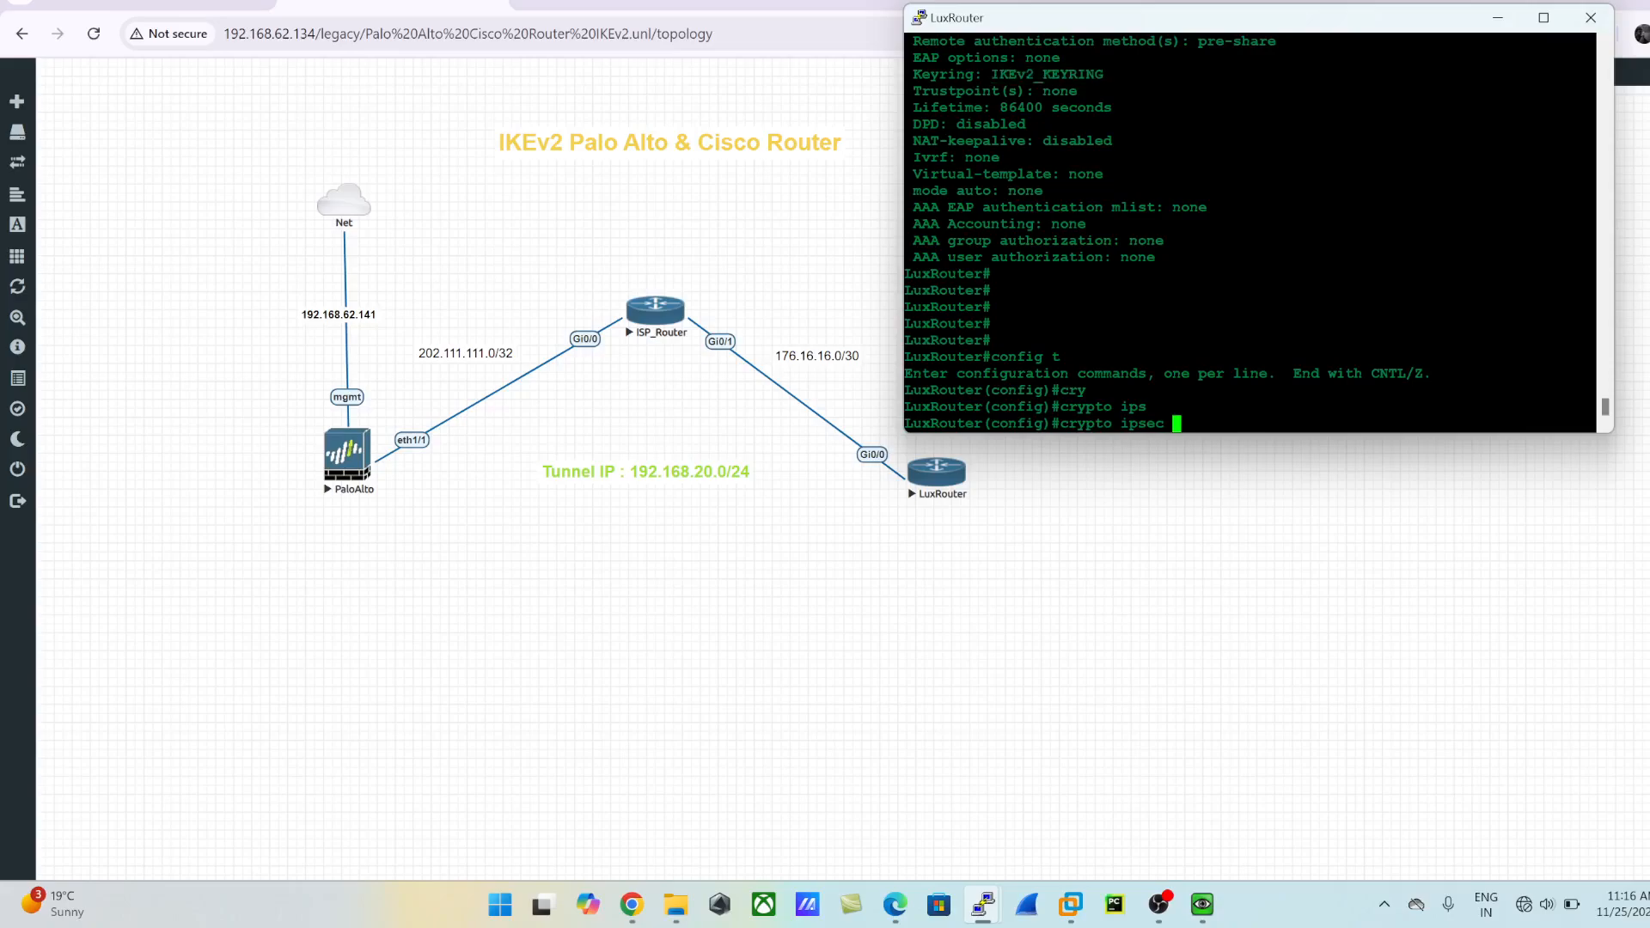
- Extend the crypto ipsec command to define a transform set named TSET
{"action": "double_click", "coordinate": [1142, 424]}
{"action": "key", "text": "BackSpace"}
{"action": "key", "text": "BackSpace"}
{"action": "key", "text": "BackSpace"}
{"action": "key", "text": "BackSpace"}
{"action": "key", "text": "BackSpace"}
{"action": "key", "text": "BackSpace"}
{"action": "type", "text": "ips"}
{"action": "key", "text": "Tab"}
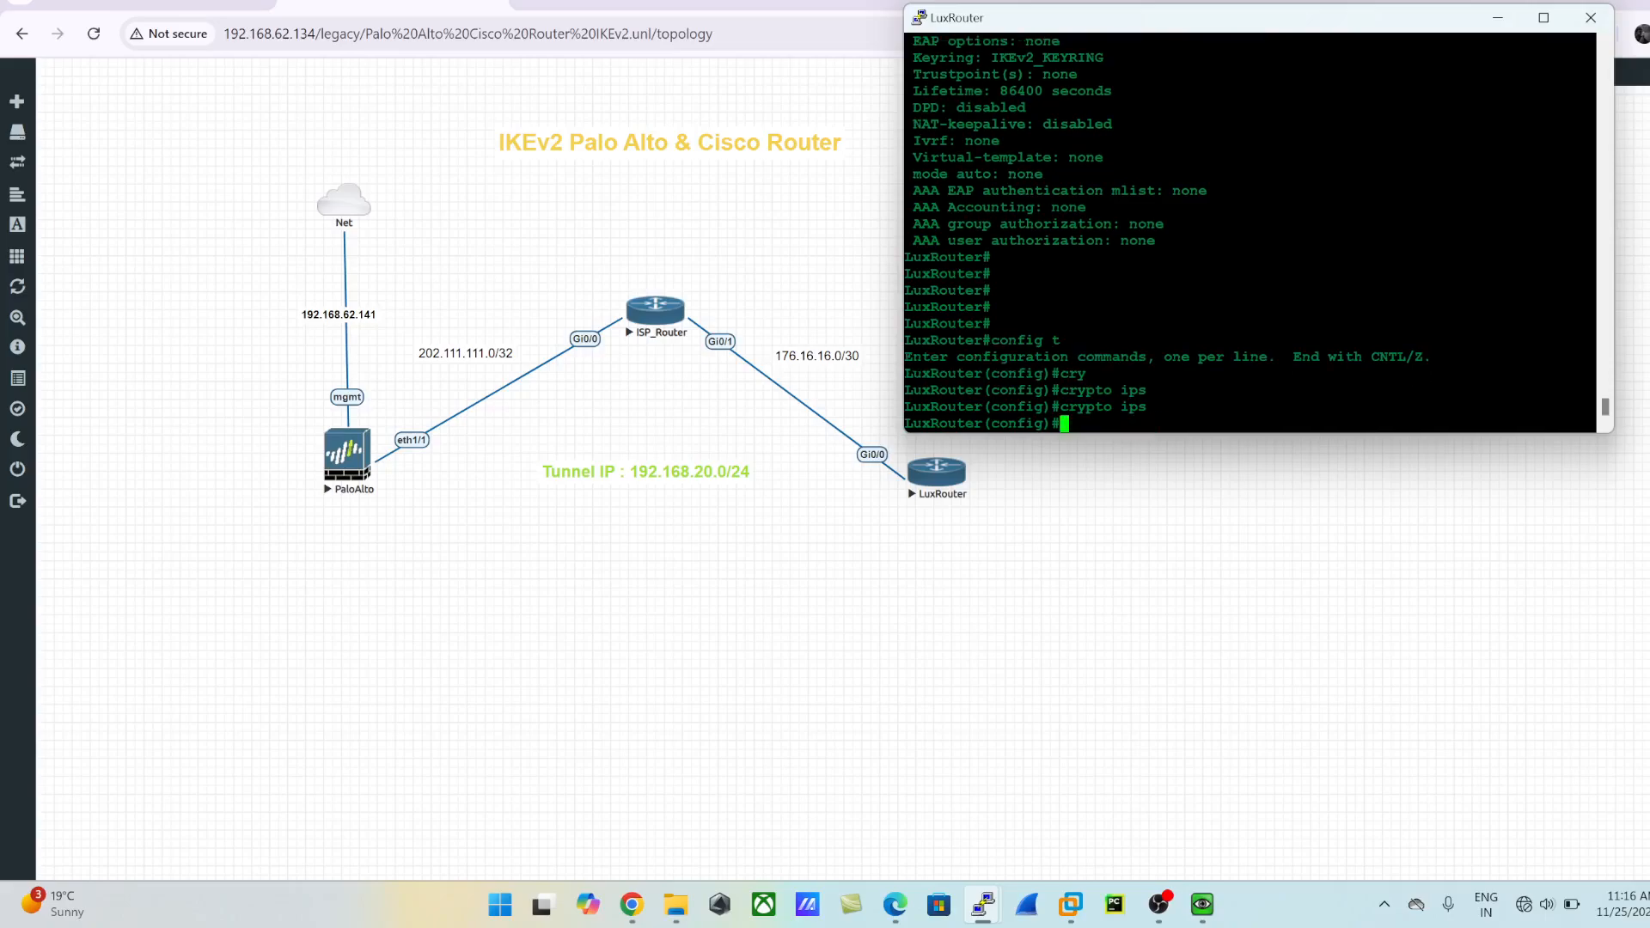
{"action": "type", "text": "ec t"}
{"action": "type", "text": "r"}
{"action": "key", "text": "Tab"}
{"action": "type", "text": "TSET"}
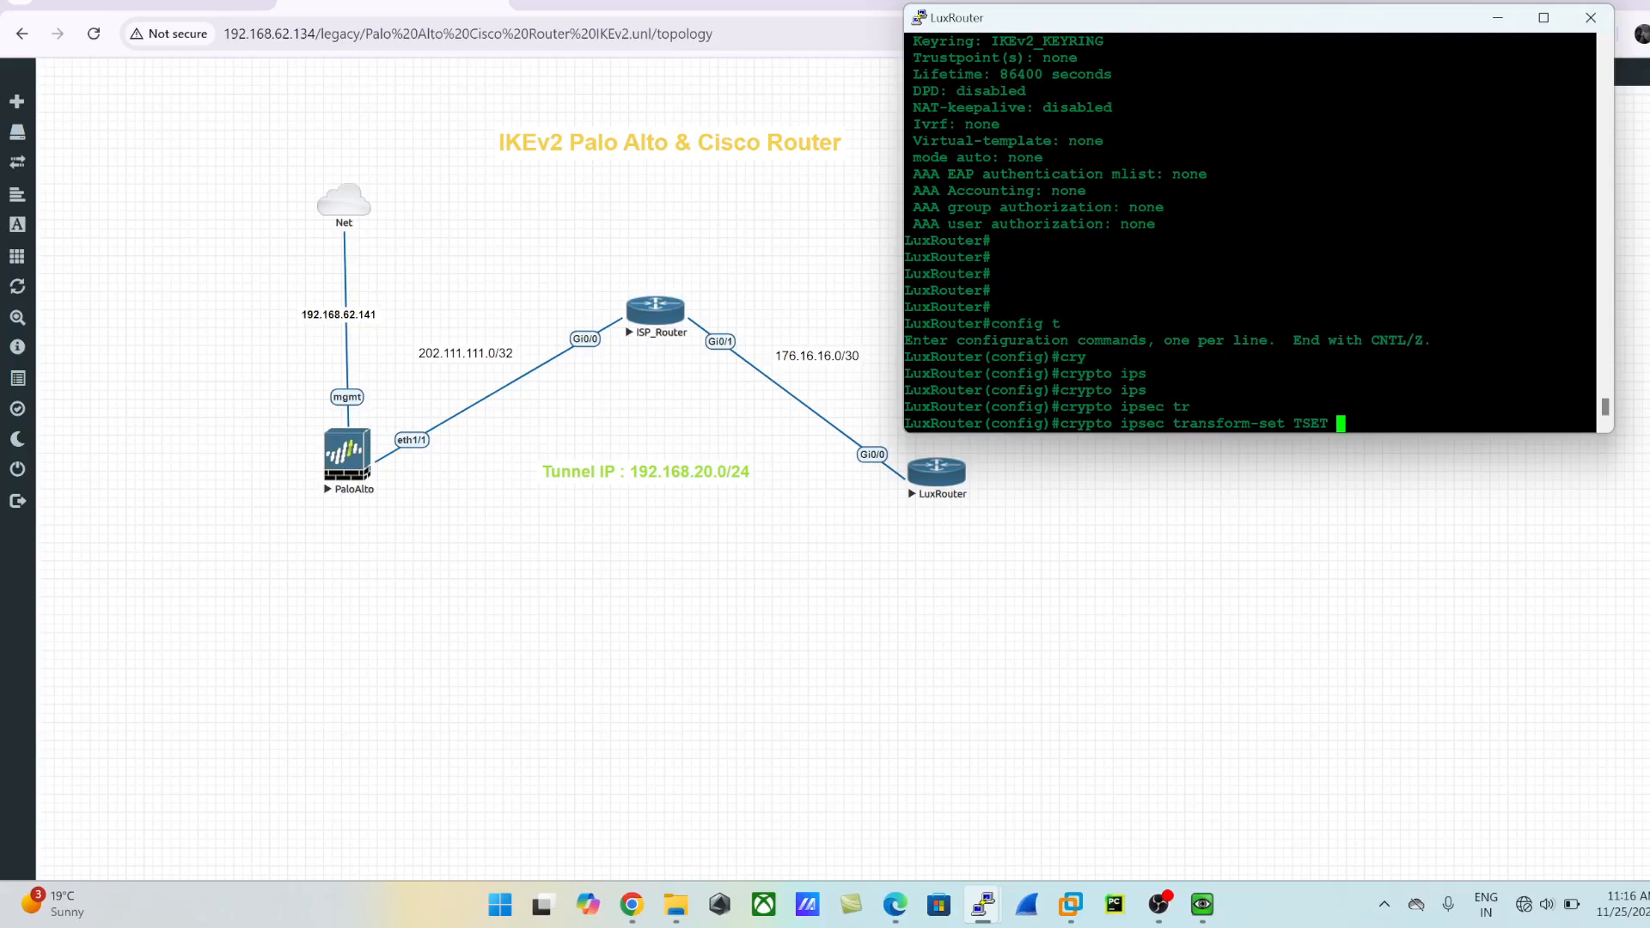
{"action": "type", "text": " es"}
- List the available ESP transforms and try esp-gcm with a 256-bit key for transform set TSET
{"action": "key", "text": "Tab"}
{"action": "type", "text": "p-"}
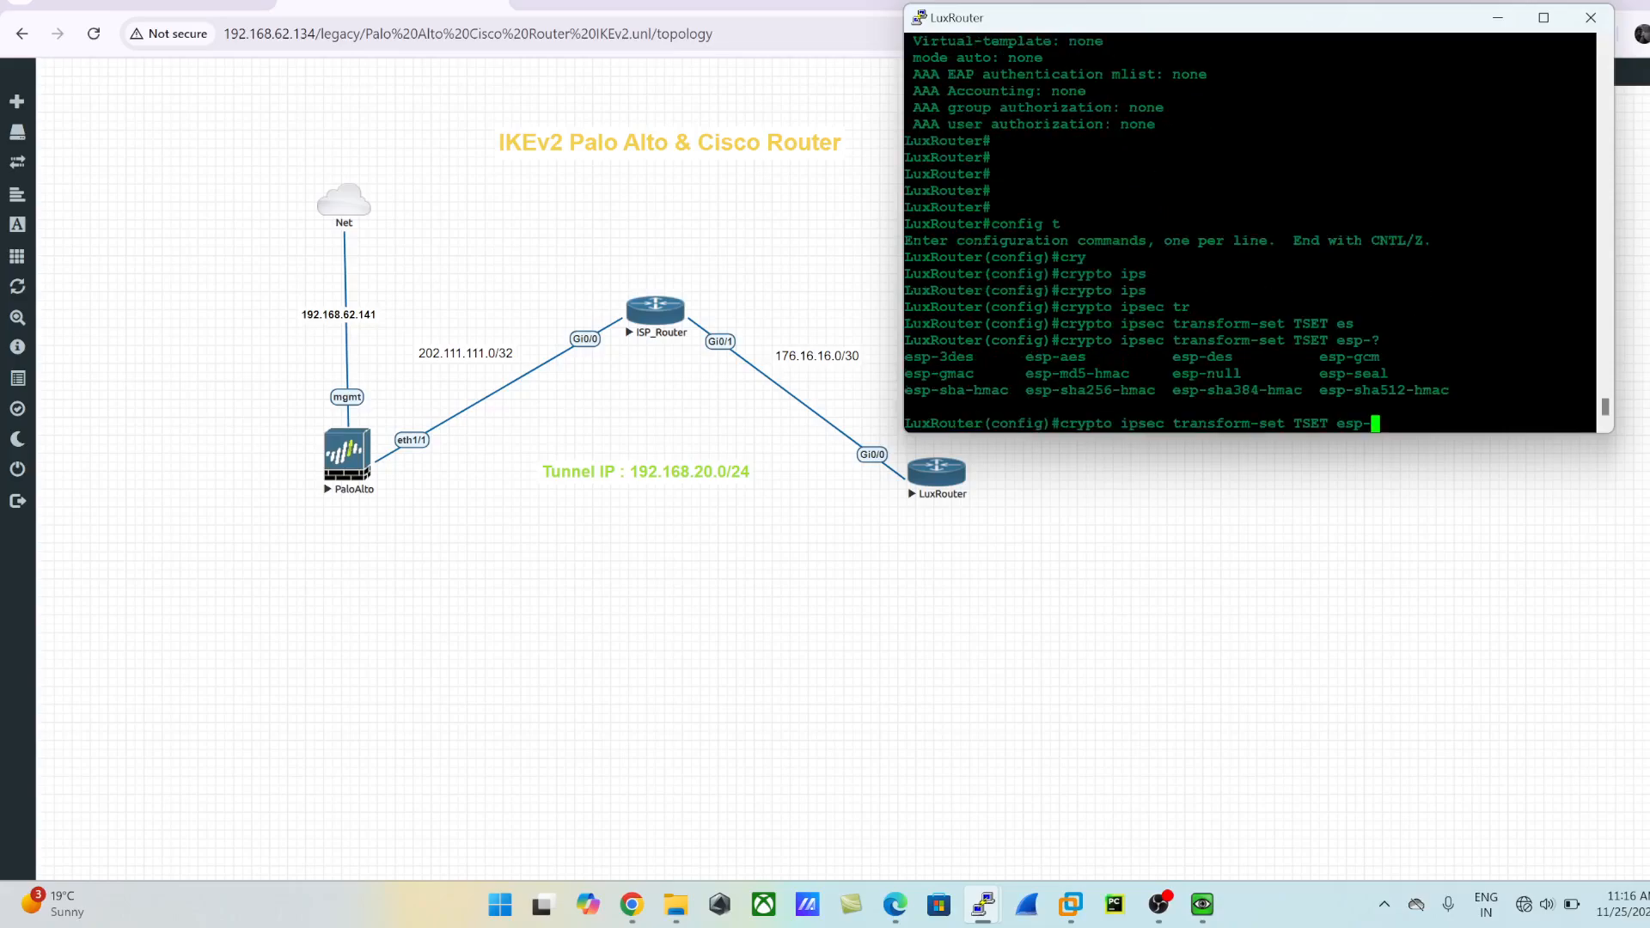
{"action": "type", "text": "gmm "}
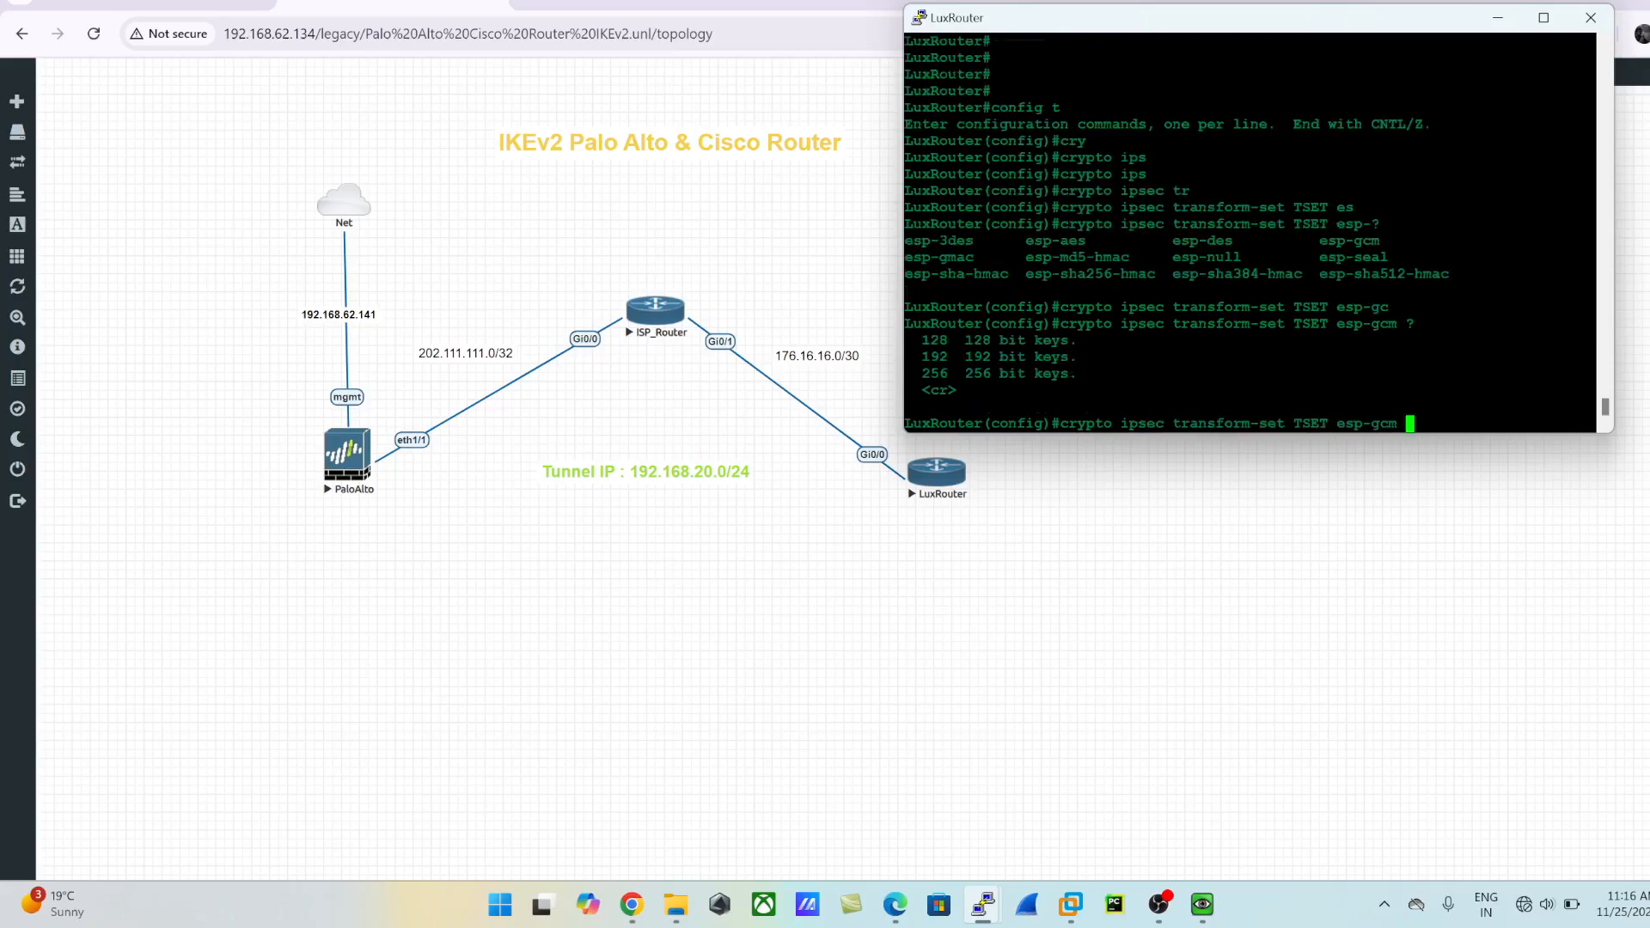
{"action": "type", "text": "?256 "}
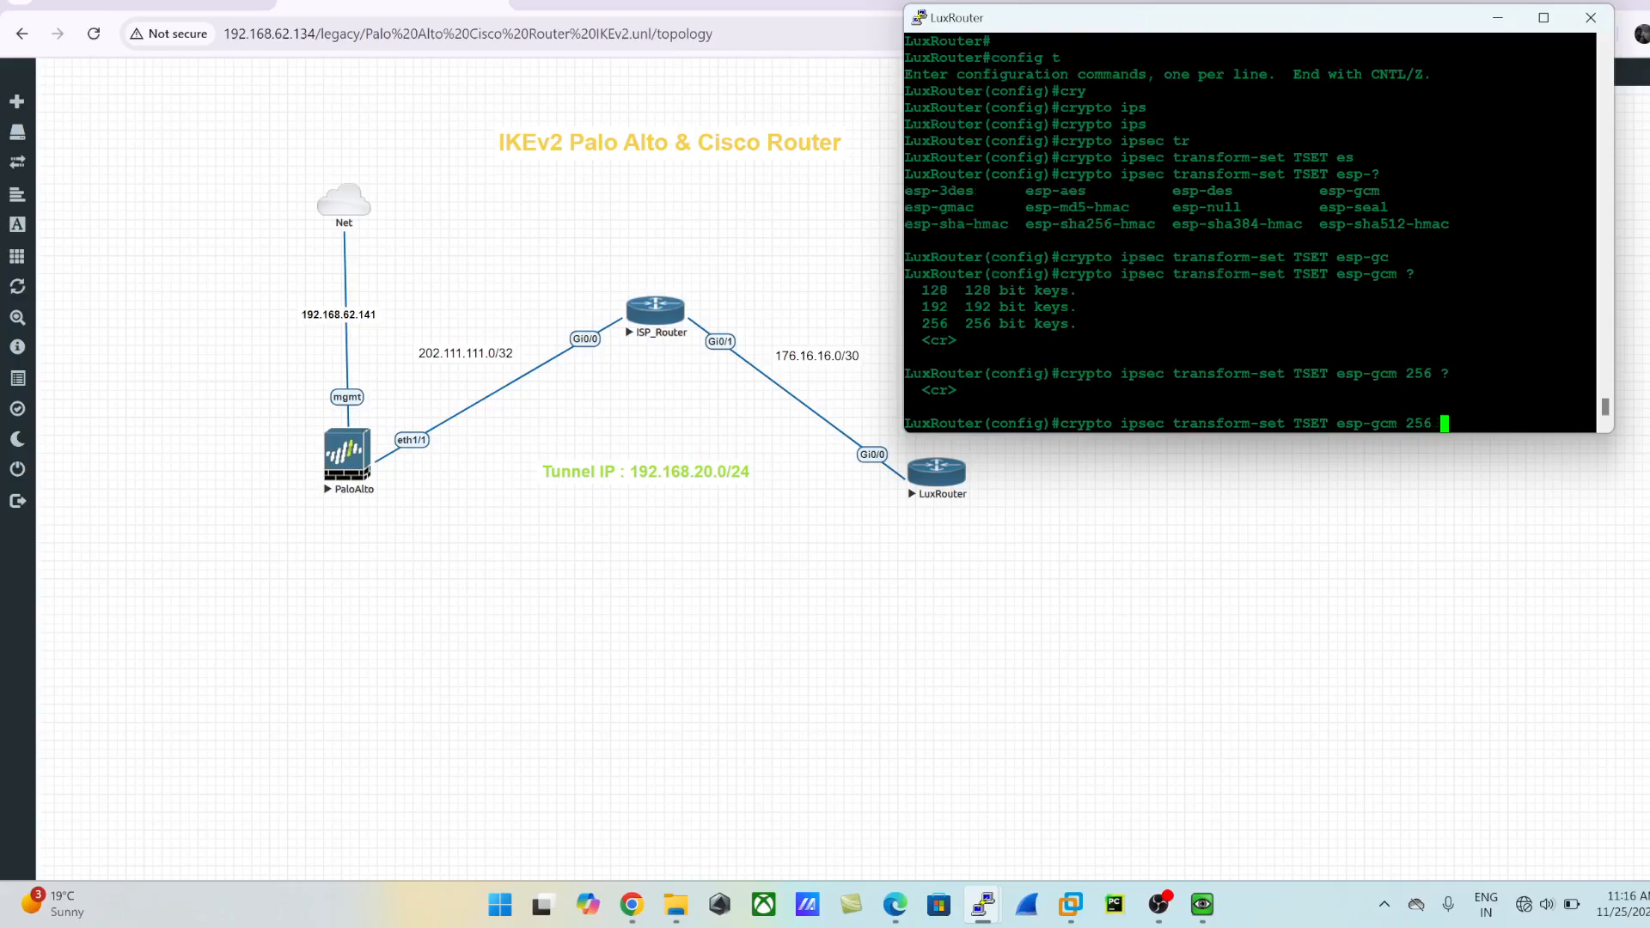
{"action": "type", "text": "?es"}
- Try to append a second ESP transform after esp-gcm 256 and query the options for it
{"action": "key", "text": "Tab"}
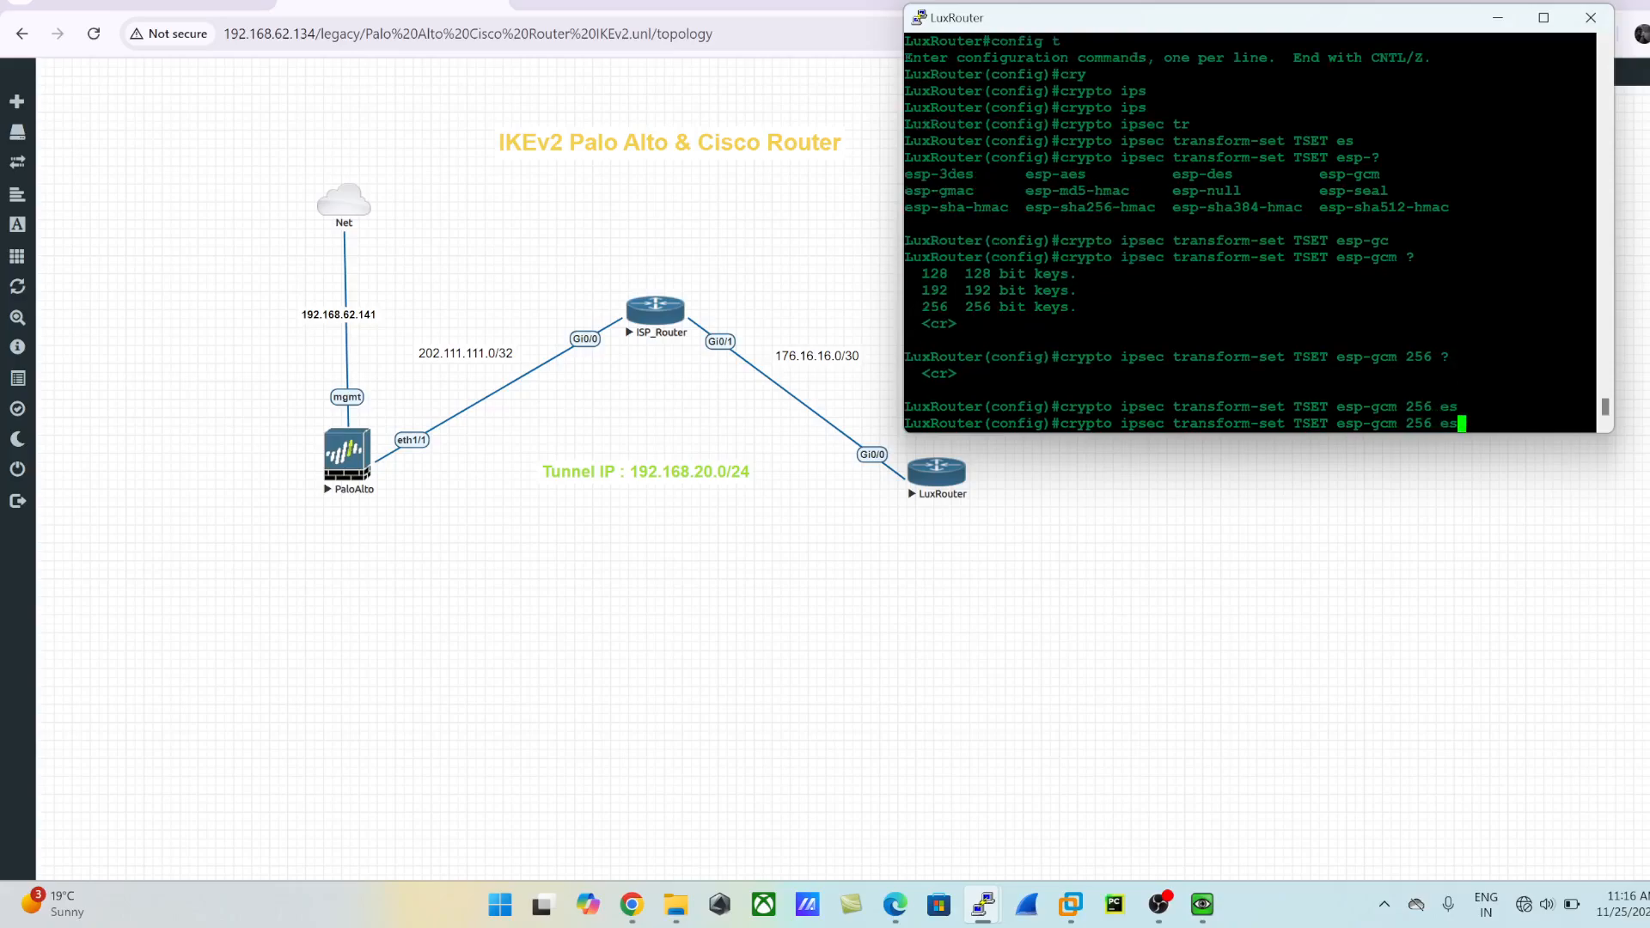
{"action": "key", "text": "BackSpace"}
{"action": "key", "text": "BackSpace"}
{"action": "key", "text": "BackSpace"}
{"action": "key", "text": "BackSpace"}
{"action": "type", "text": "6"}
{"action": "type", "text": "es"}
{"action": "key", "text": "Tab"}
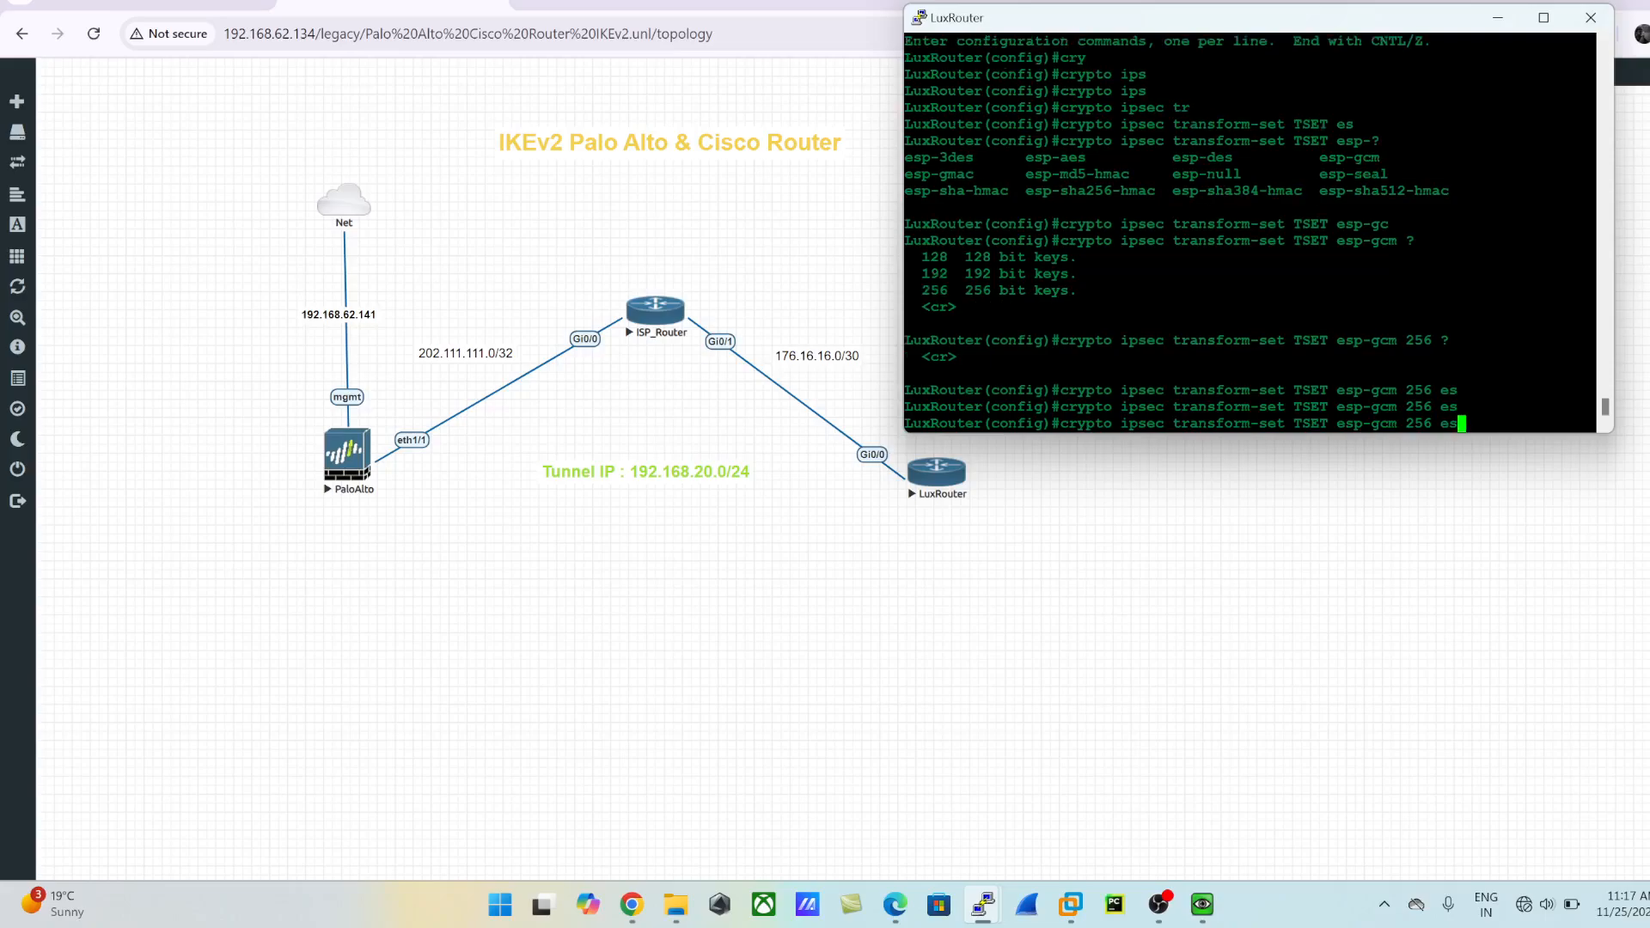
{"action": "type", "text": "p"}
{"action": "key", "text": "Tab"}
{"action": "type", "text": "?"}
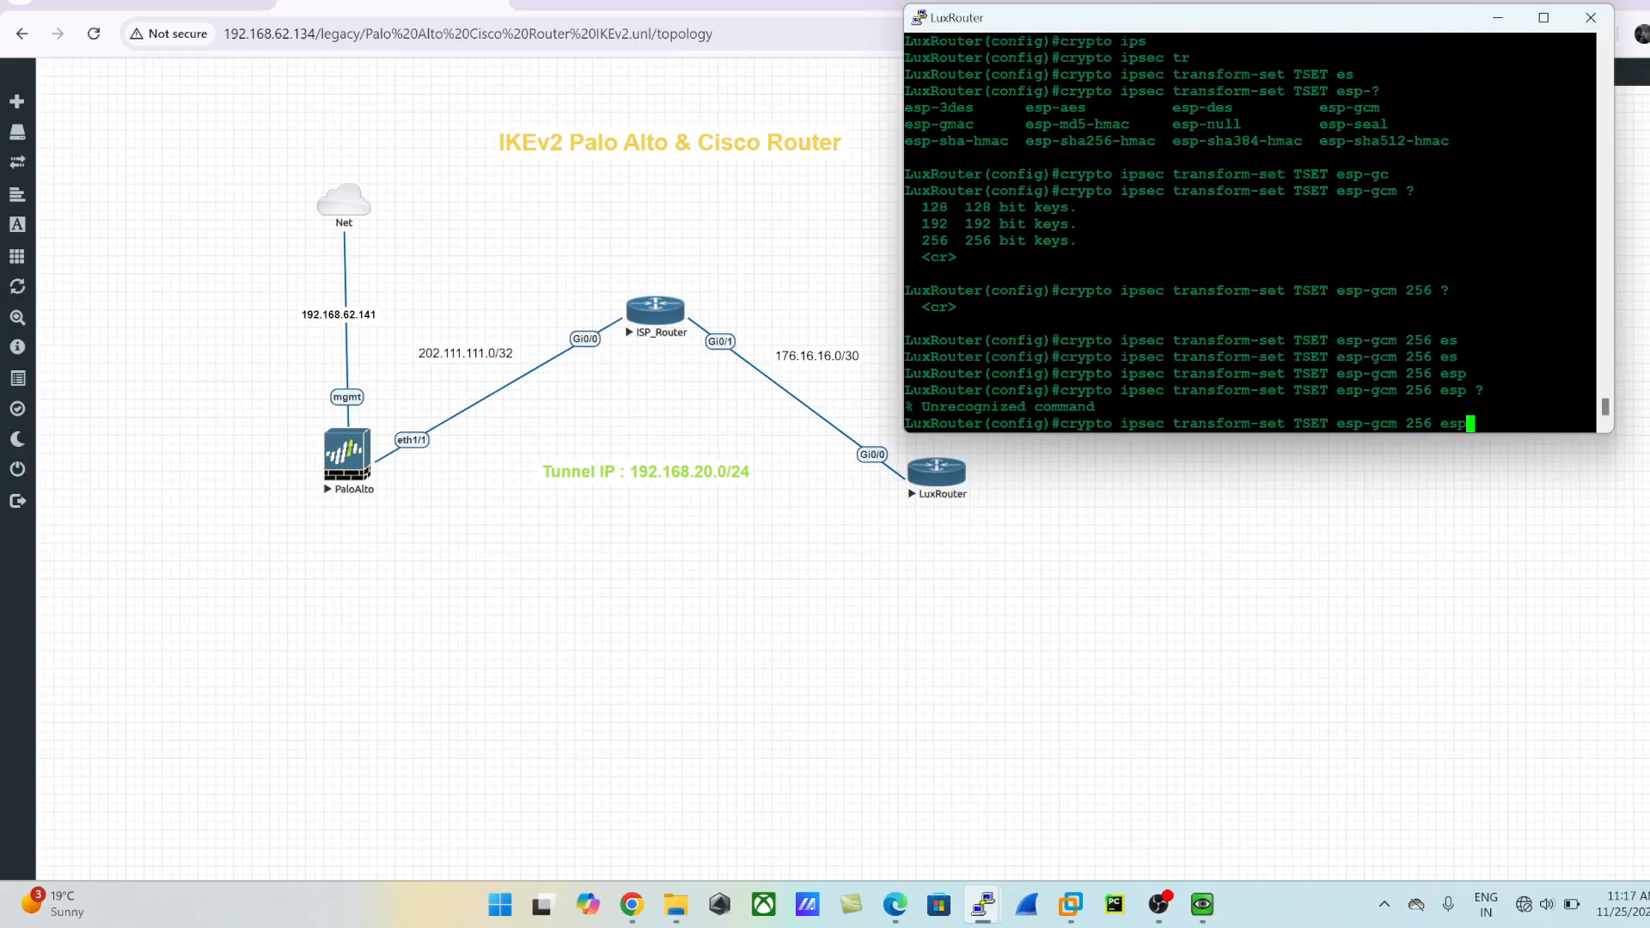
- Query the options after esp-gcm 256 again, and remove that transform from the unfinished TSET command
{"action": "key", "text": "BackSpace"}
{"action": "key", "text": "BackSpace"}
{"action": "key", "text": "BackSpace"}
{"action": "key", "text": "BackSpace"}
{"action": "type", "text": "?"}
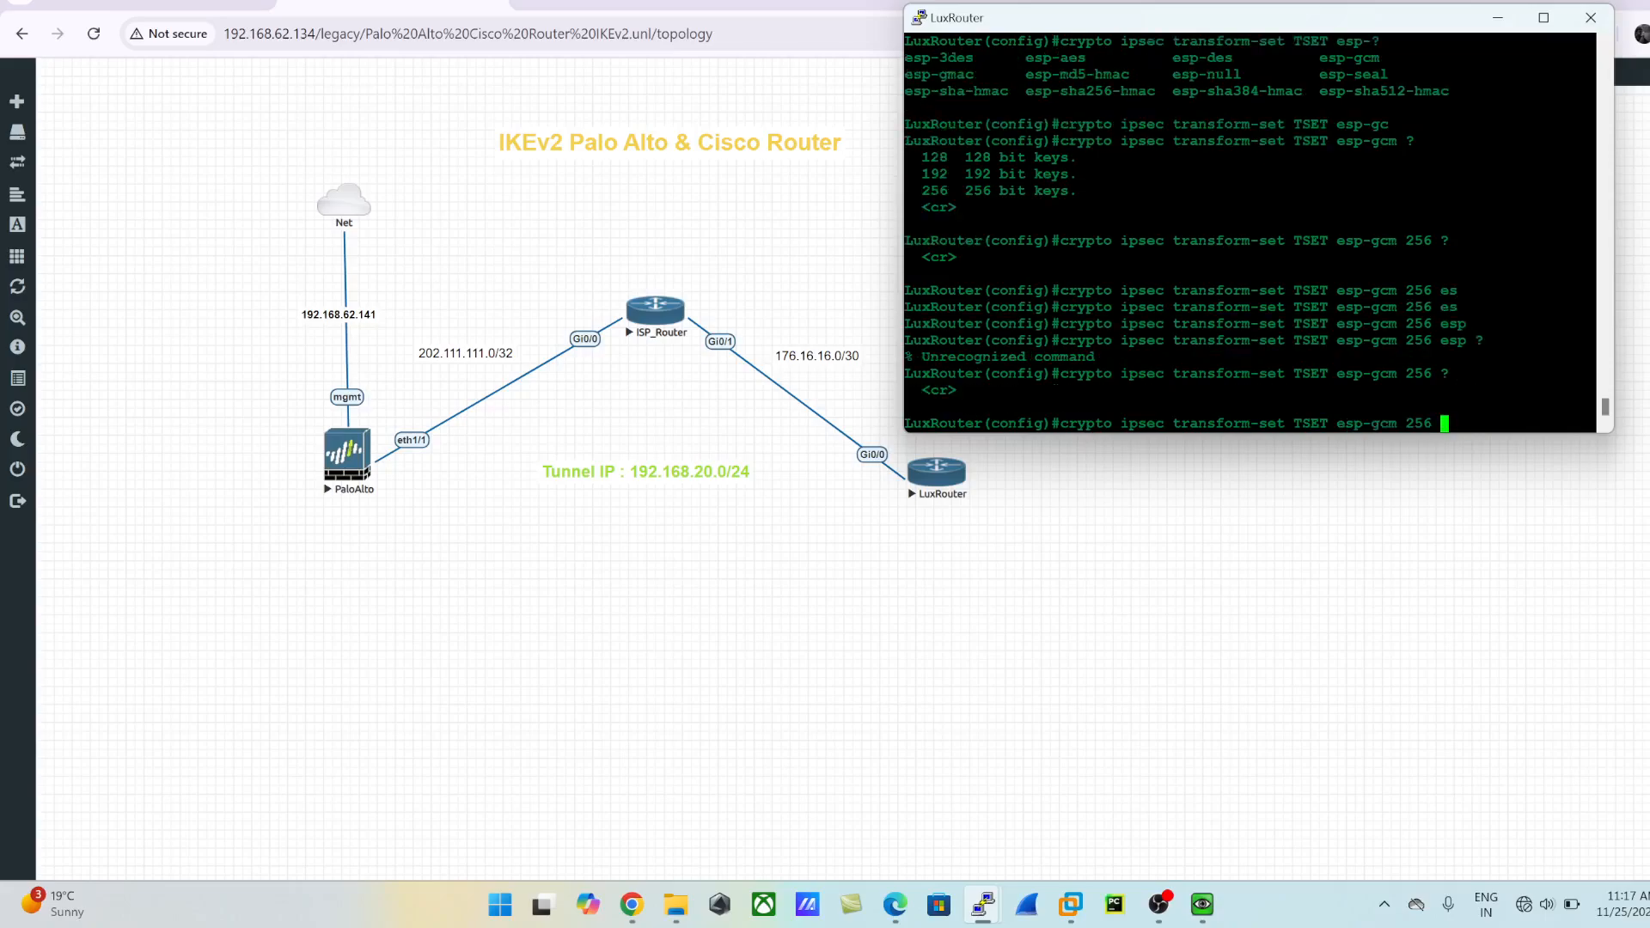
{"action": "key", "text": "BackSpace"}
{"action": "key", "text": "BackSpace"}
{"action": "key", "text": "BackSpace"}
{"action": "key", "text": "BackSpace"}
{"action": "key", "text": "BackSpace"}
{"action": "type", "text": "?"}
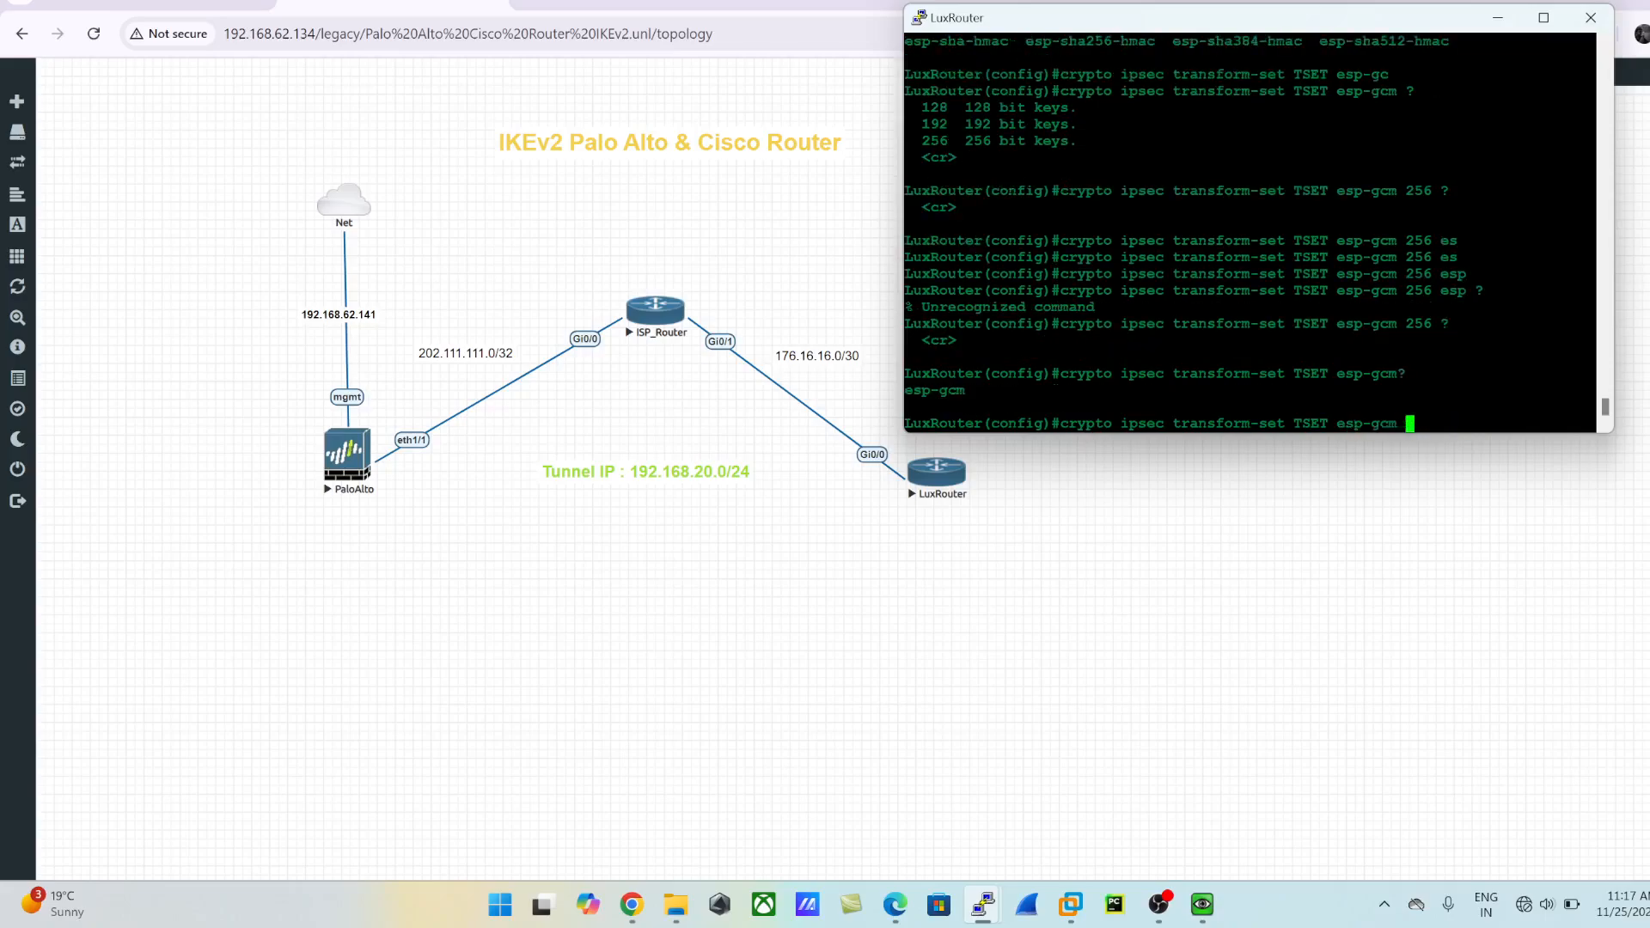
{"action": "key", "text": "BackSpace"}
{"action": "key", "text": "BackSpace"}
{"action": "key", "text": "BackSpace"}
{"action": "key", "text": "BackSpace"}
{"action": "key", "text": "BackSpace"}
{"action": "key", "text": "BackSpace"}
{"action": "key", "text": "BackSpace"}
{"action": "key", "text": "BackSpace"}
- Choose esp-aes with a 256-bit key as TSET's encryption transform, and list the options that can follow
{"action": "type", "text": "es"}
{"action": "key", "text": "Tab"}
{"action": "type", "text": "p-"}
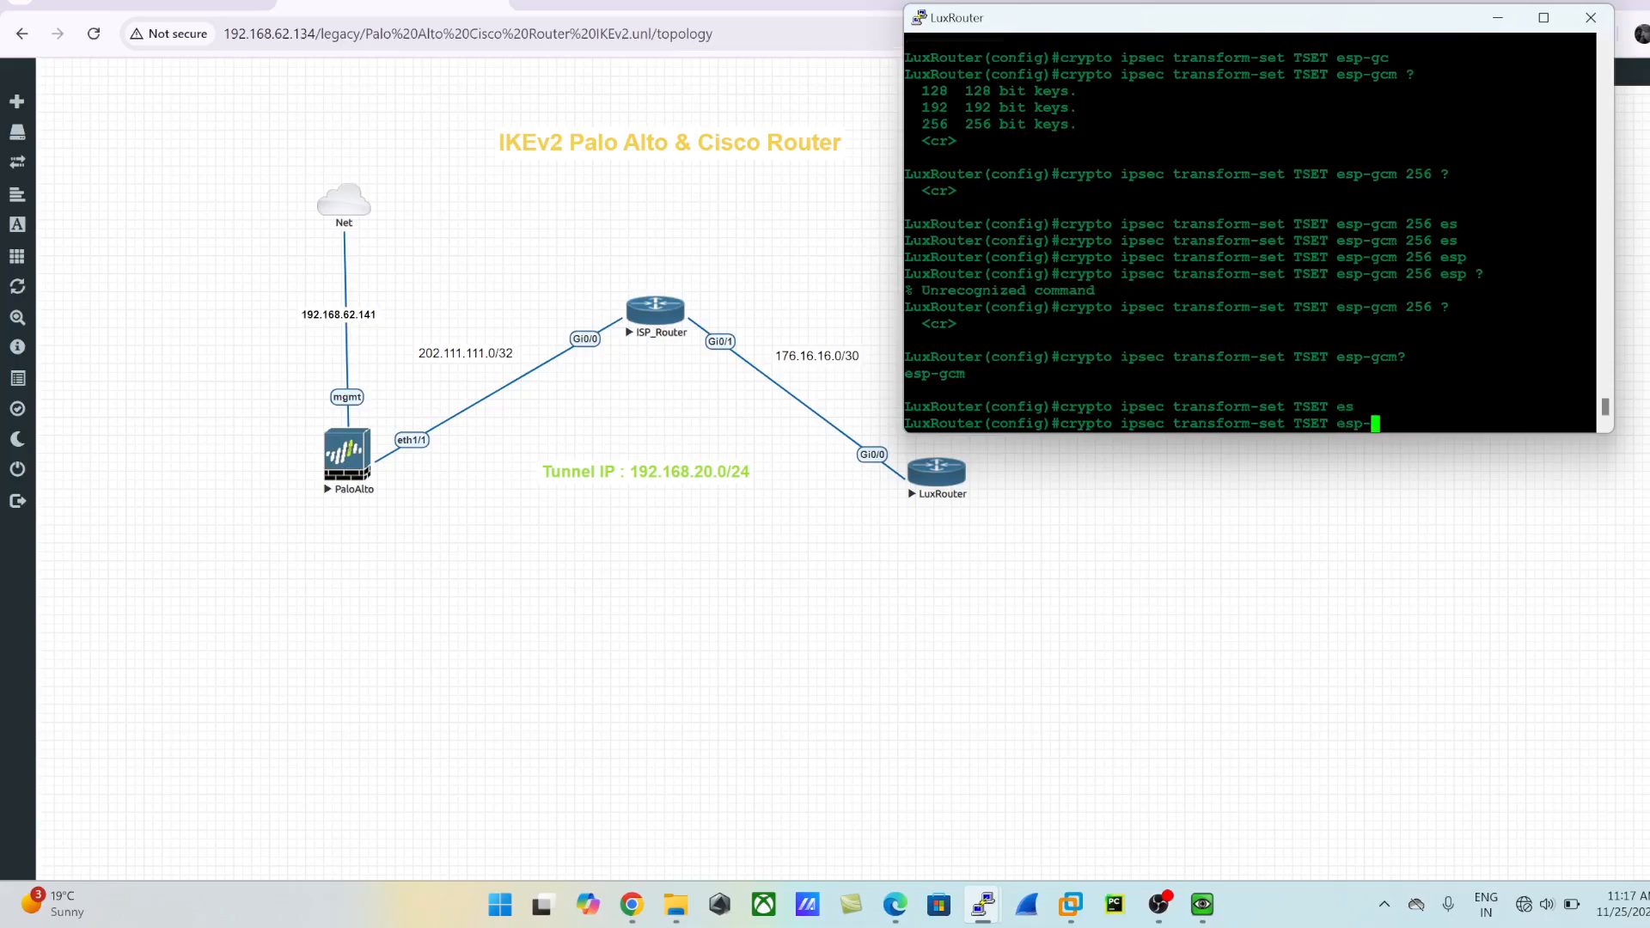
{"action": "type", "text": "ae"}
{"action": "key", "text": "Tab"}
{"action": "type", "text": "?"}
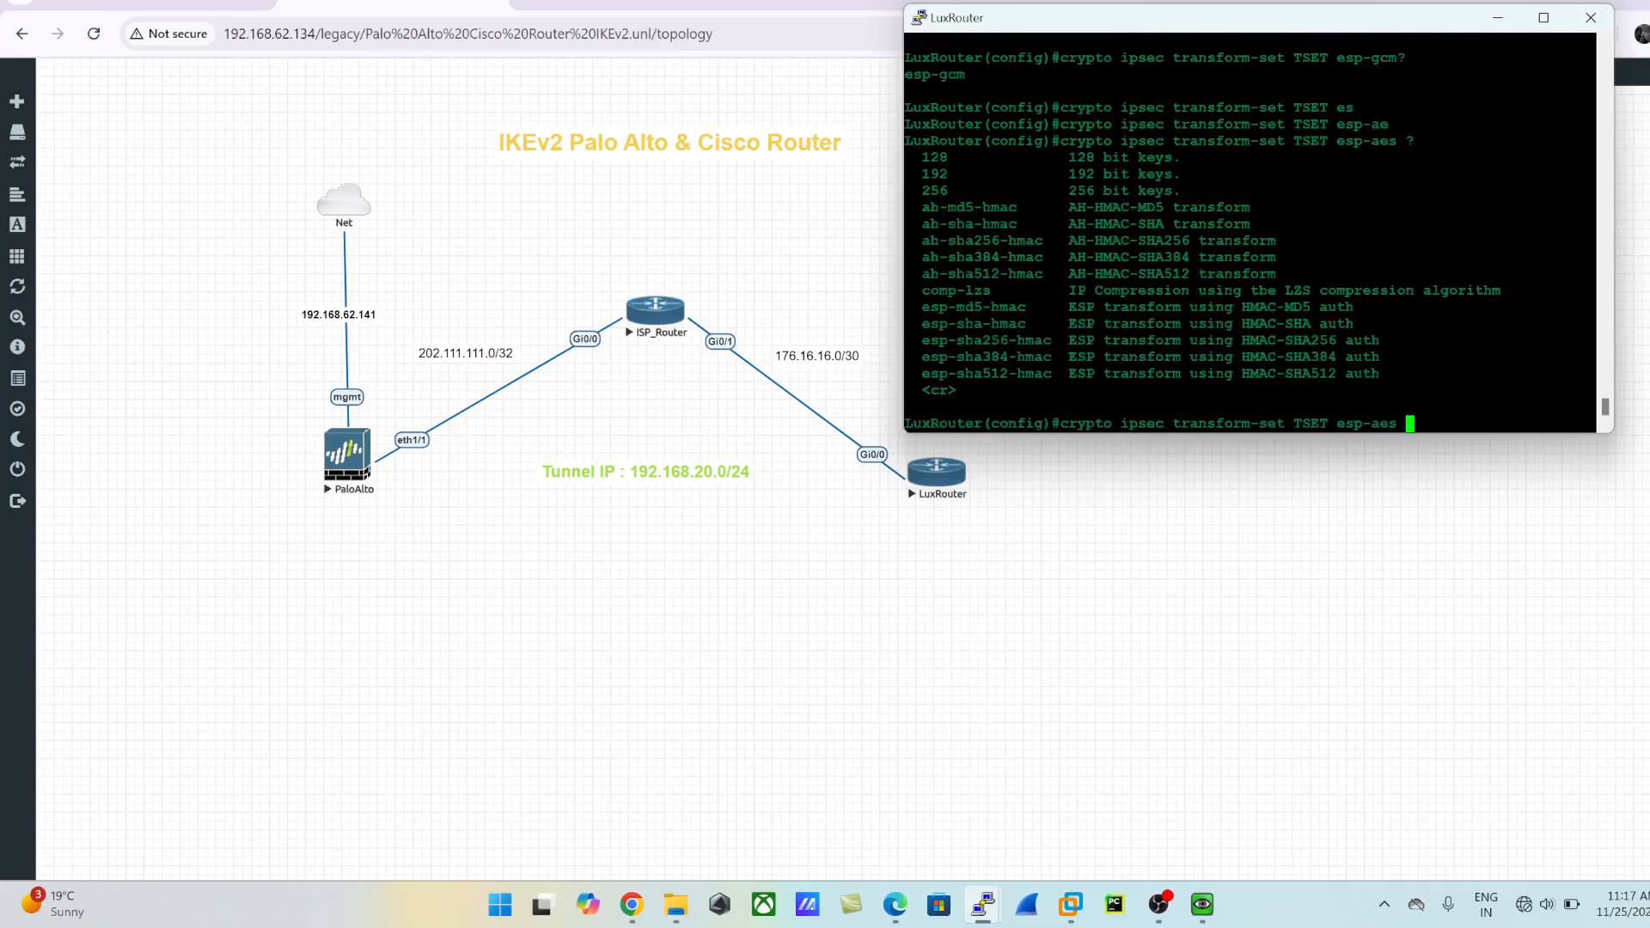
{"action": "type", "text": "256 ?"}
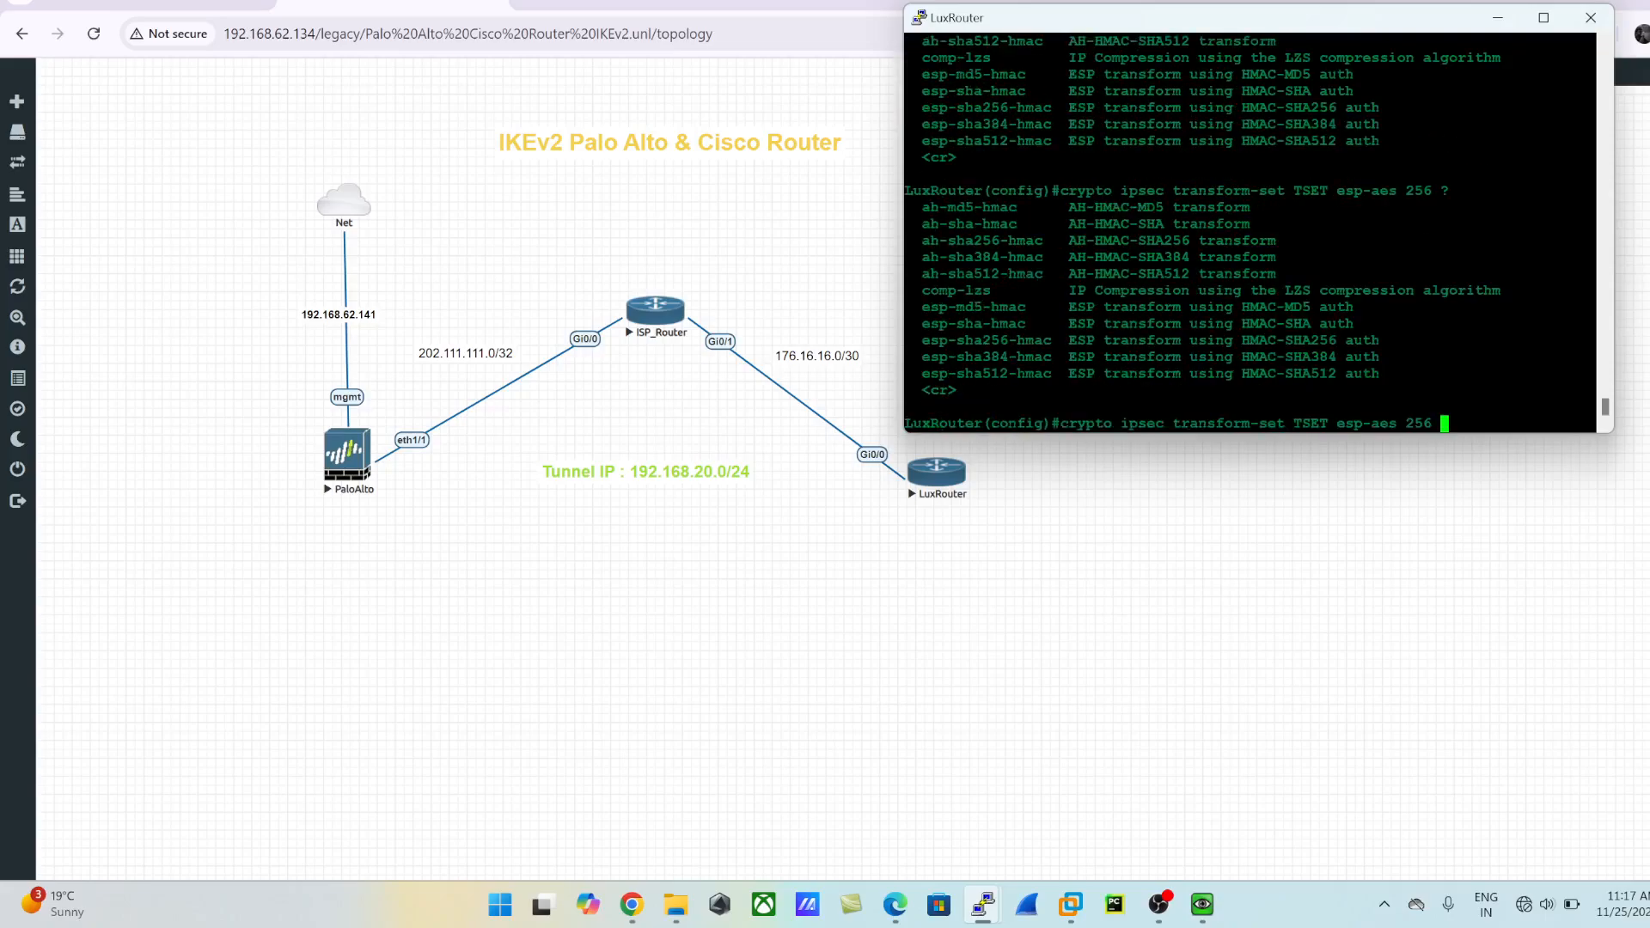
{"action": "type", "text": "es"}
- Add esp-sha512-hmac as TSET's authentication transform, and create the transform set after reviewing the remaining options
{"action": "key", "text": "Tab"}
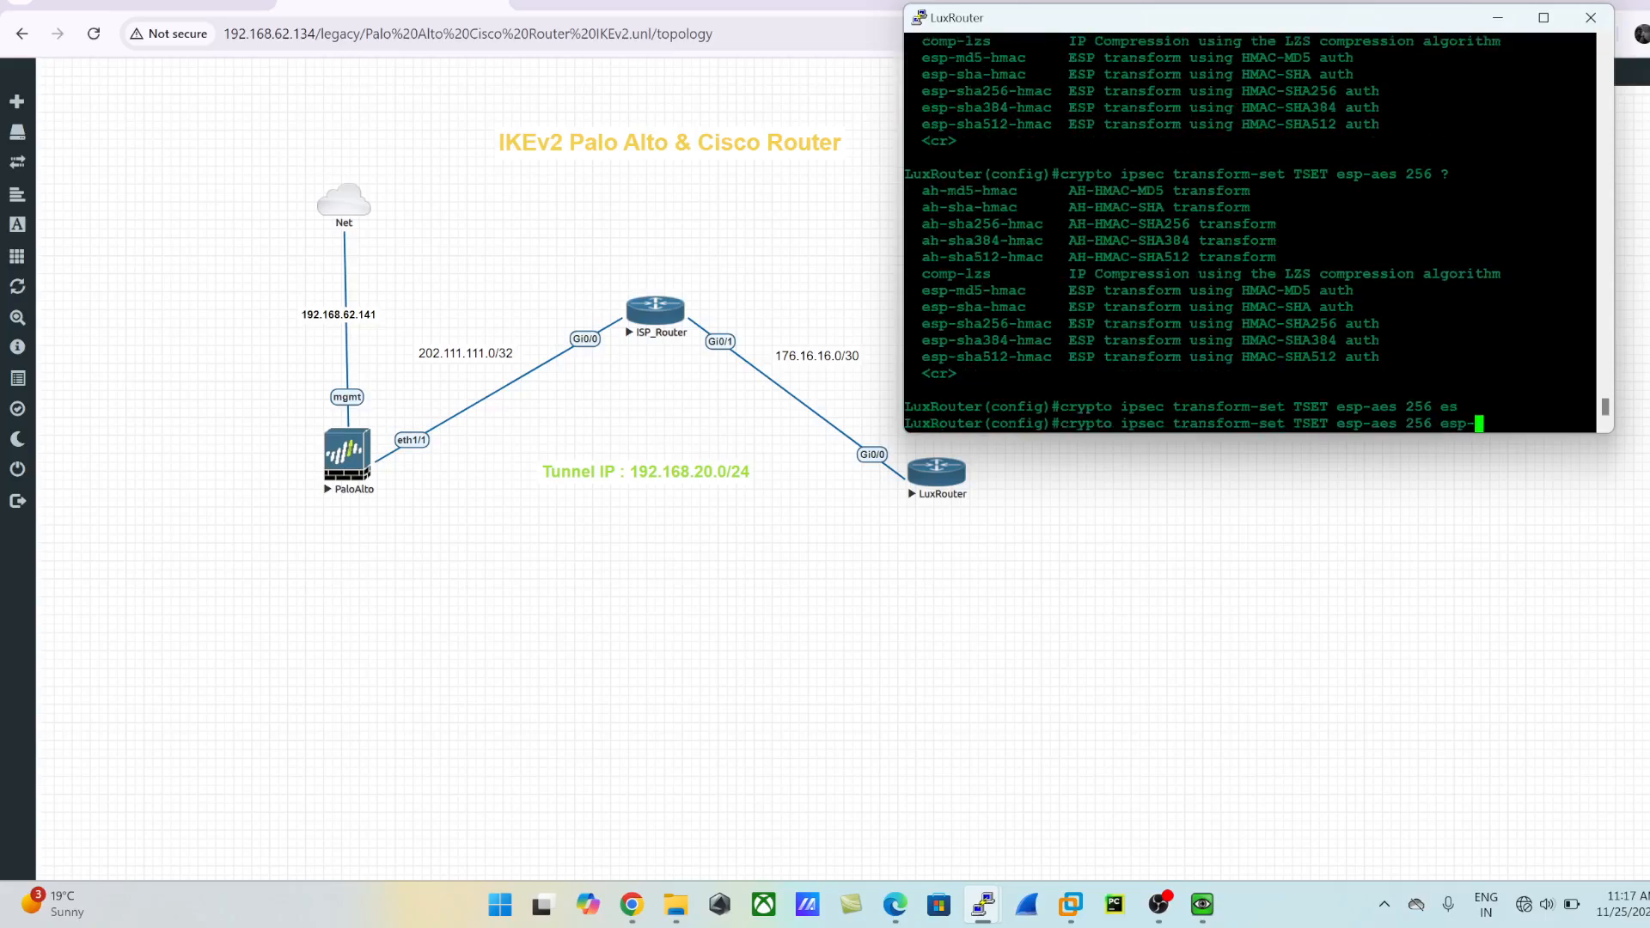
{"action": "type", "text": "sh"}
{"action": "key", "text": "Tab"}
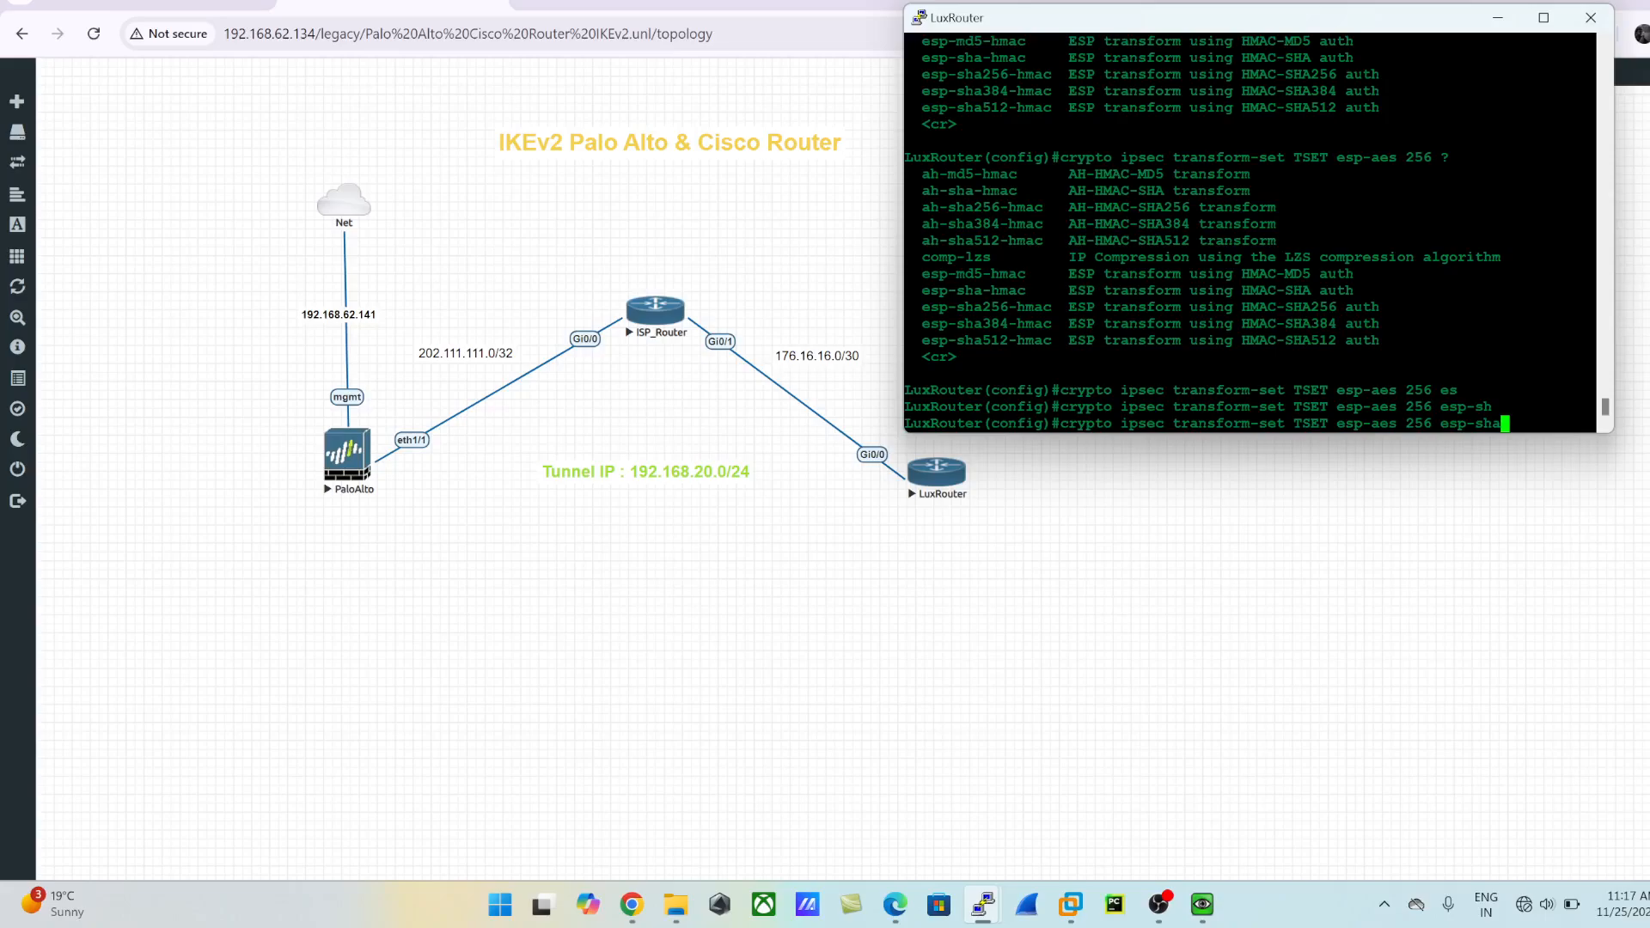
{"action": "type", "text": "512"}
{"action": "key", "text": "Tab"}
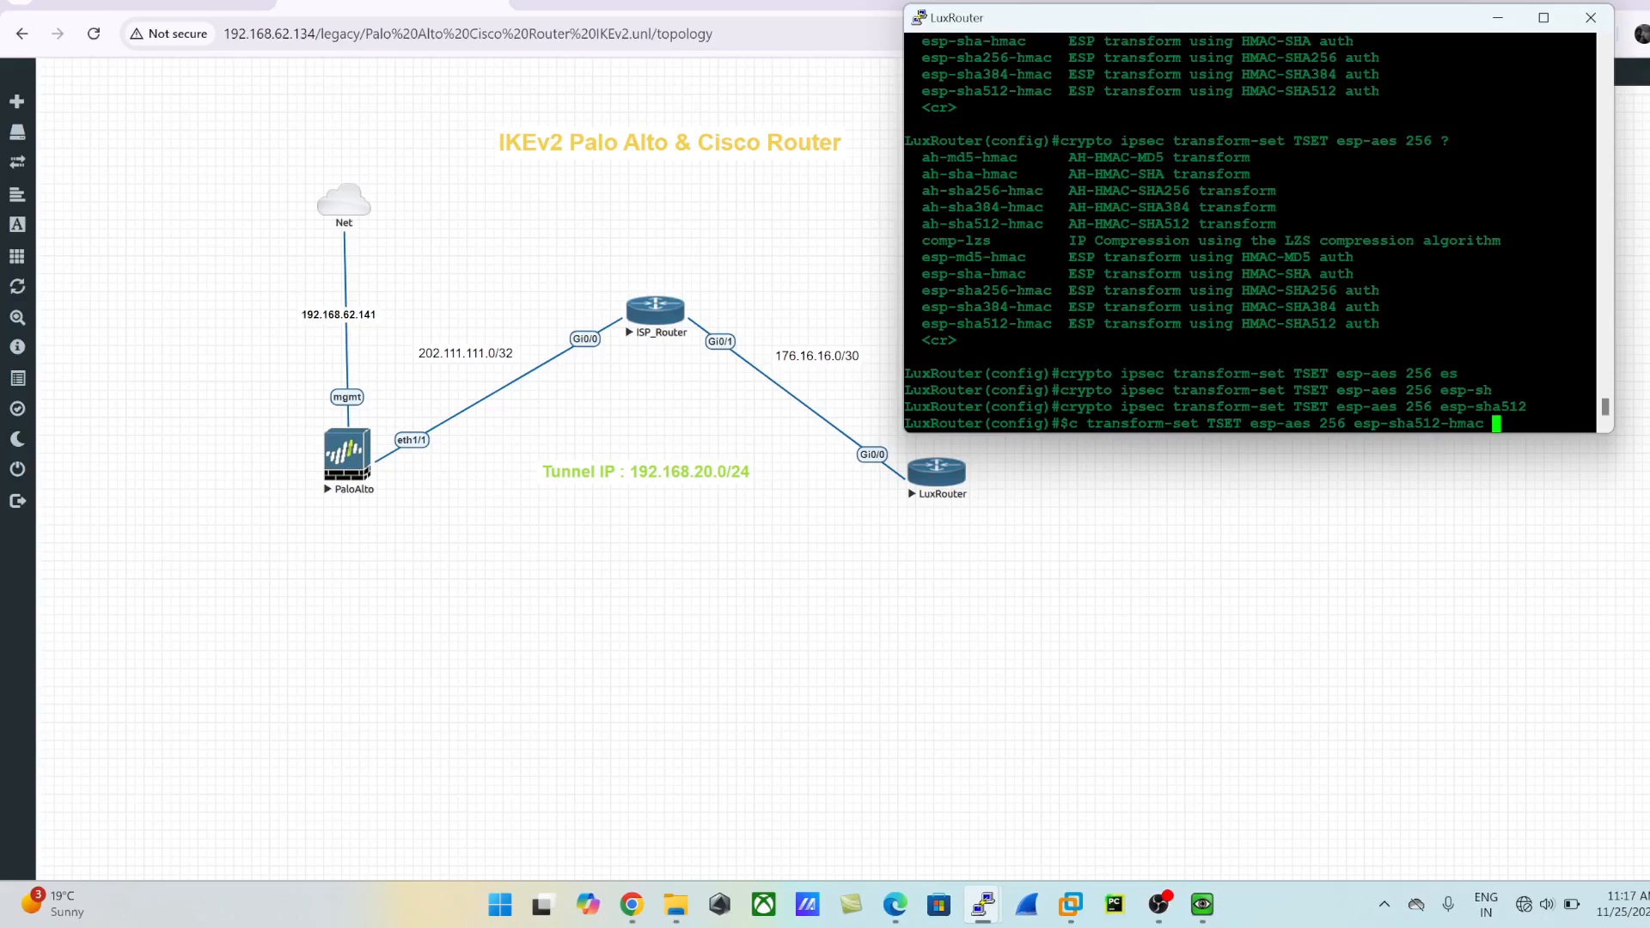
{"action": "type", "text": "?"}
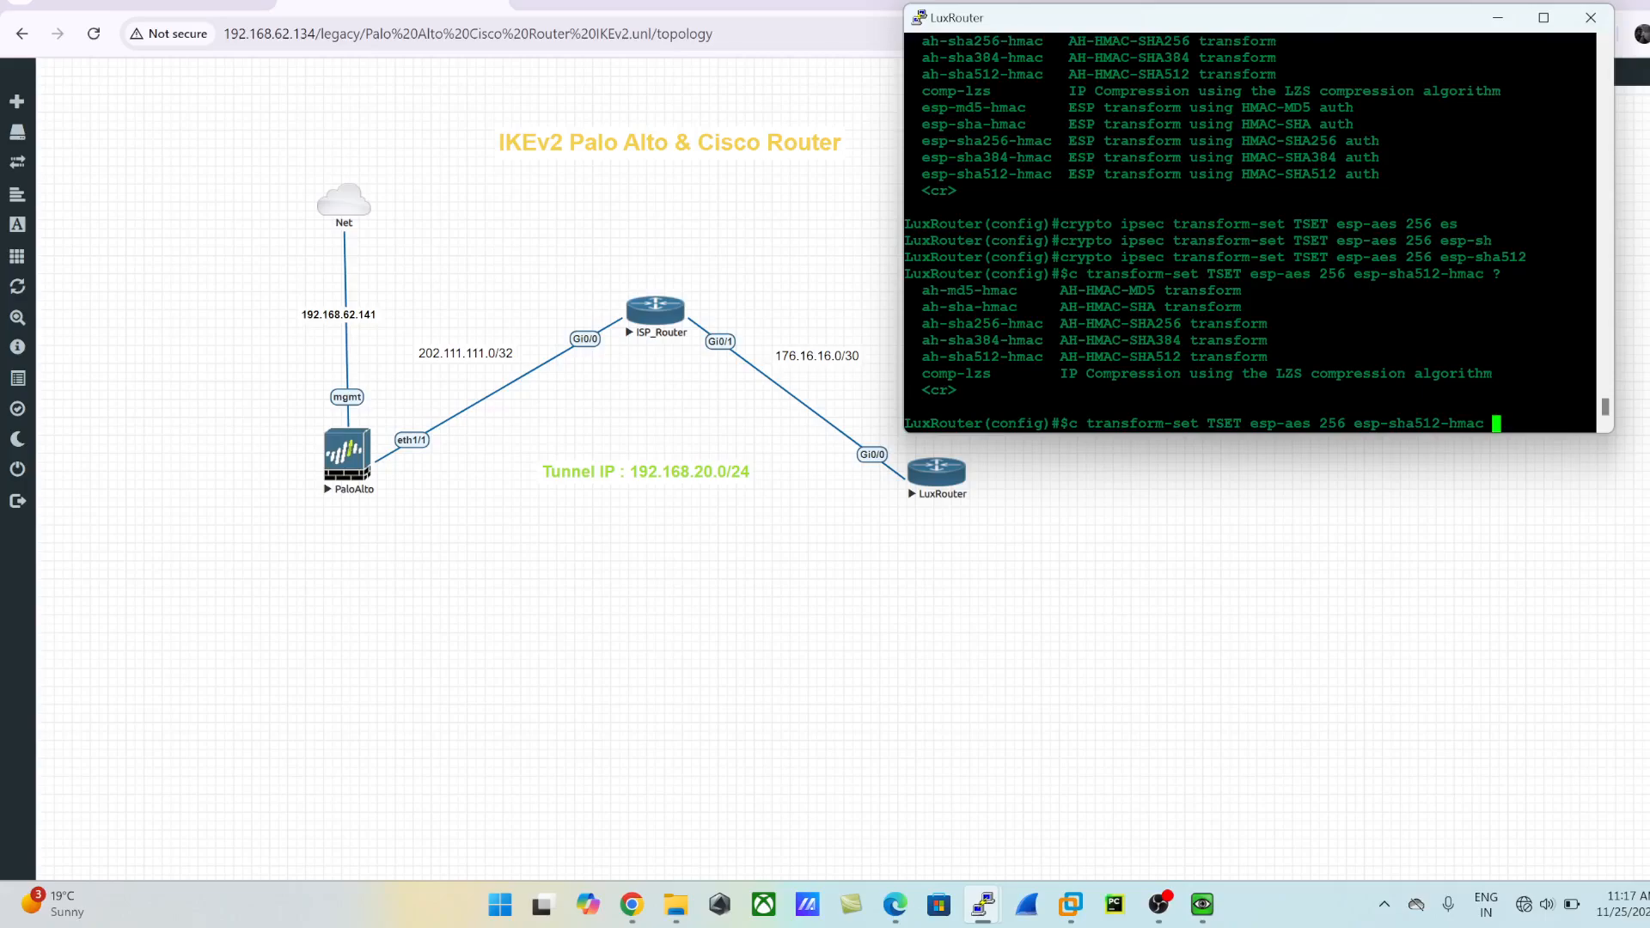
{"action": "left_click_drag", "start_coordinate": [922, 290], "coordinate": [1042, 373]}
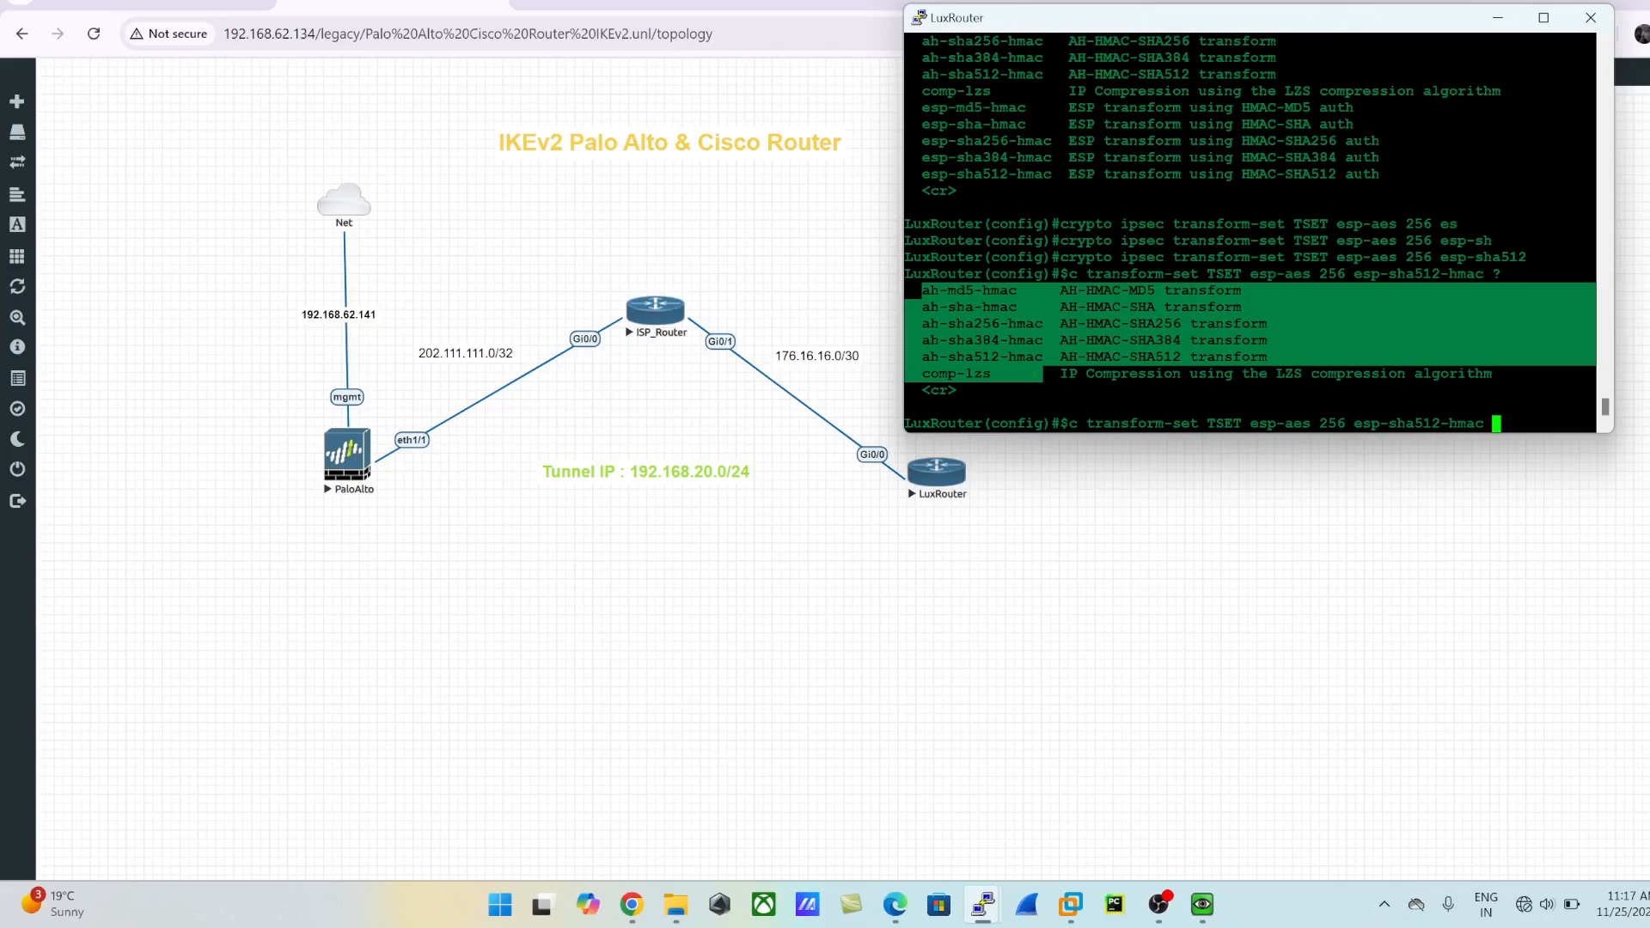
{"action": "left_click", "coordinate": [1238, 373]}
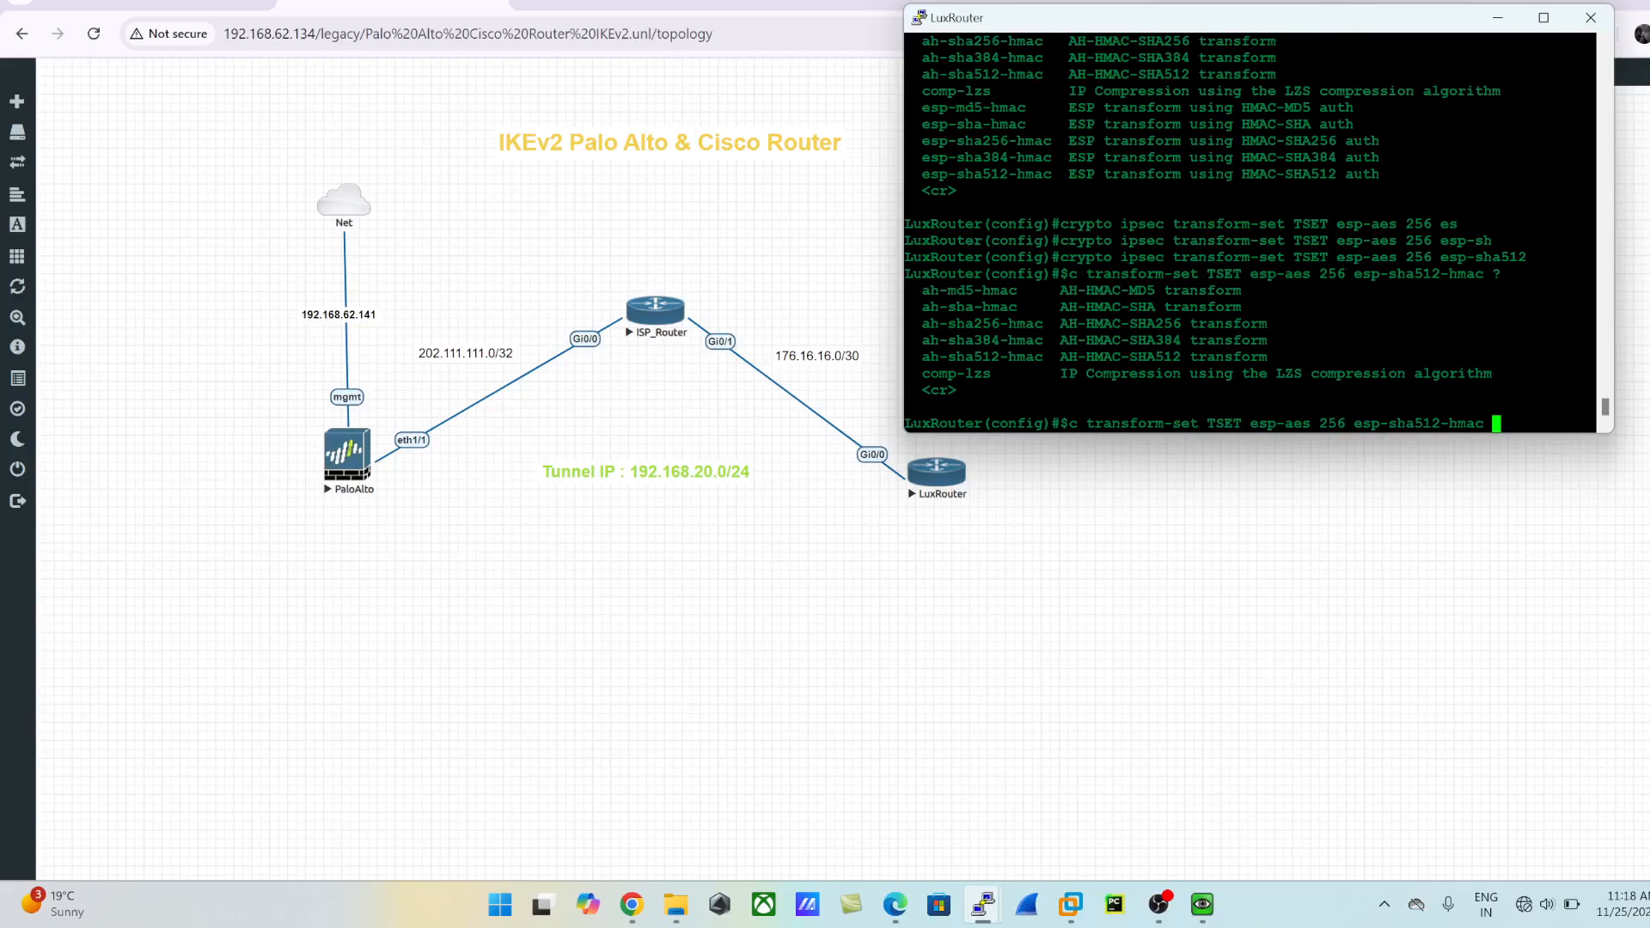
{"action": "key", "text": "Return"}
- Set the transform set's mode to tunnel
{"action": "type", "text": "er(cfg-crypto-trans)#e"}
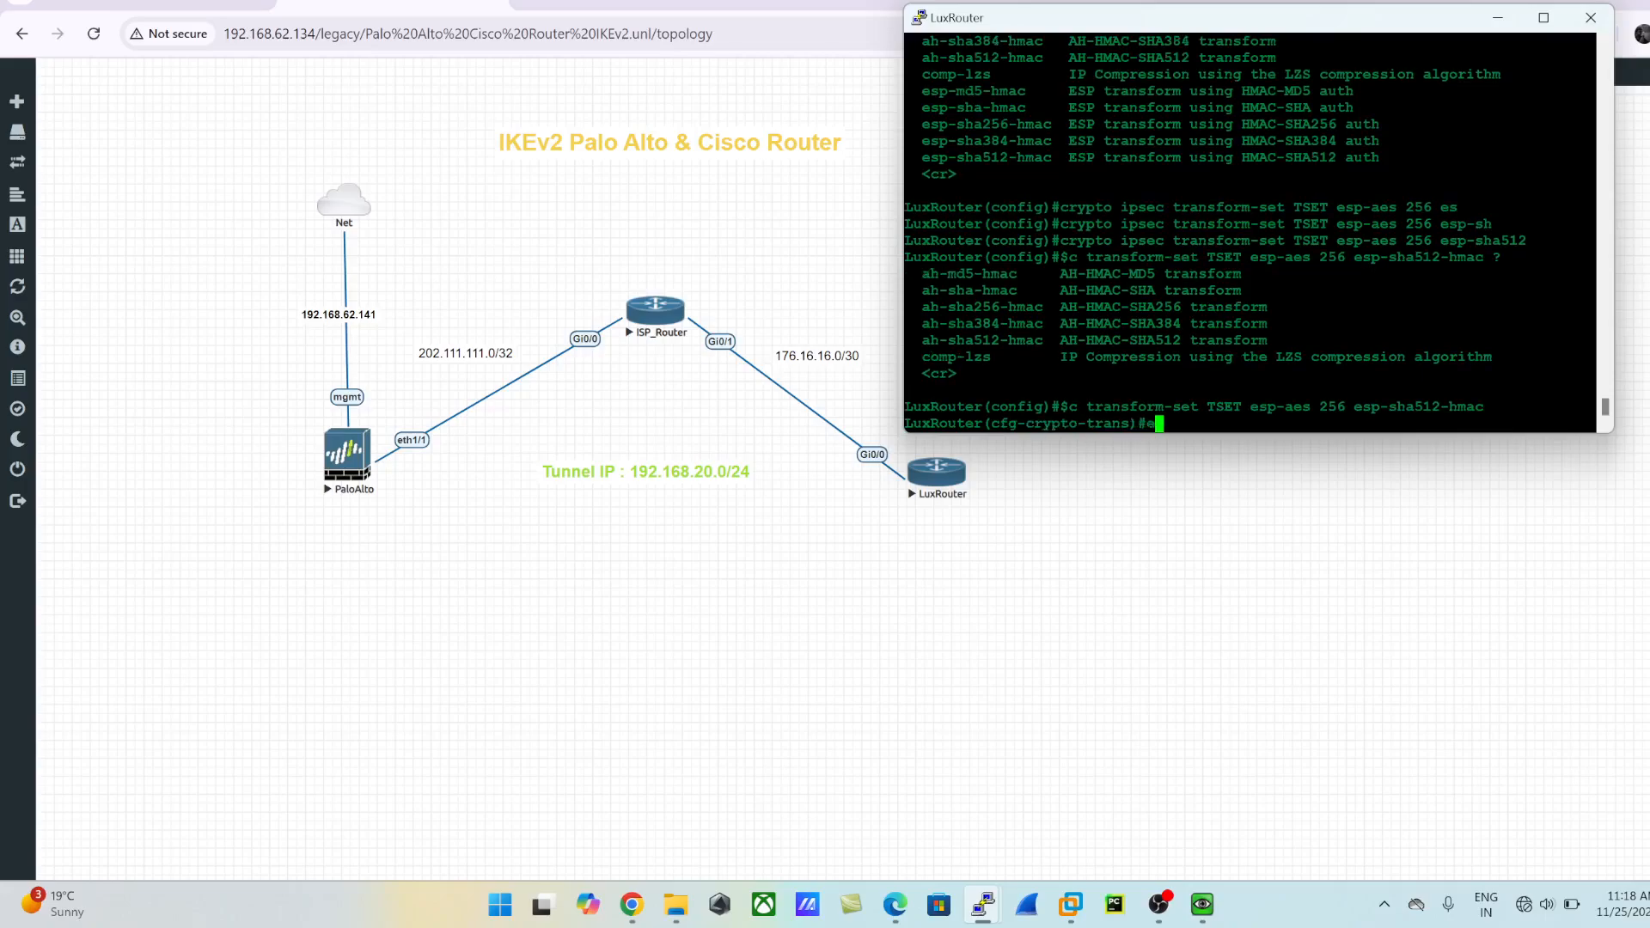
{"action": "key", "text": "BackSpace"}
{"action": "type", "text": "tu"}
{"action": "key", "text": "Tab"}
{"action": "key", "text": "BackSpace"}
{"action": "key", "text": "BackSpace"}
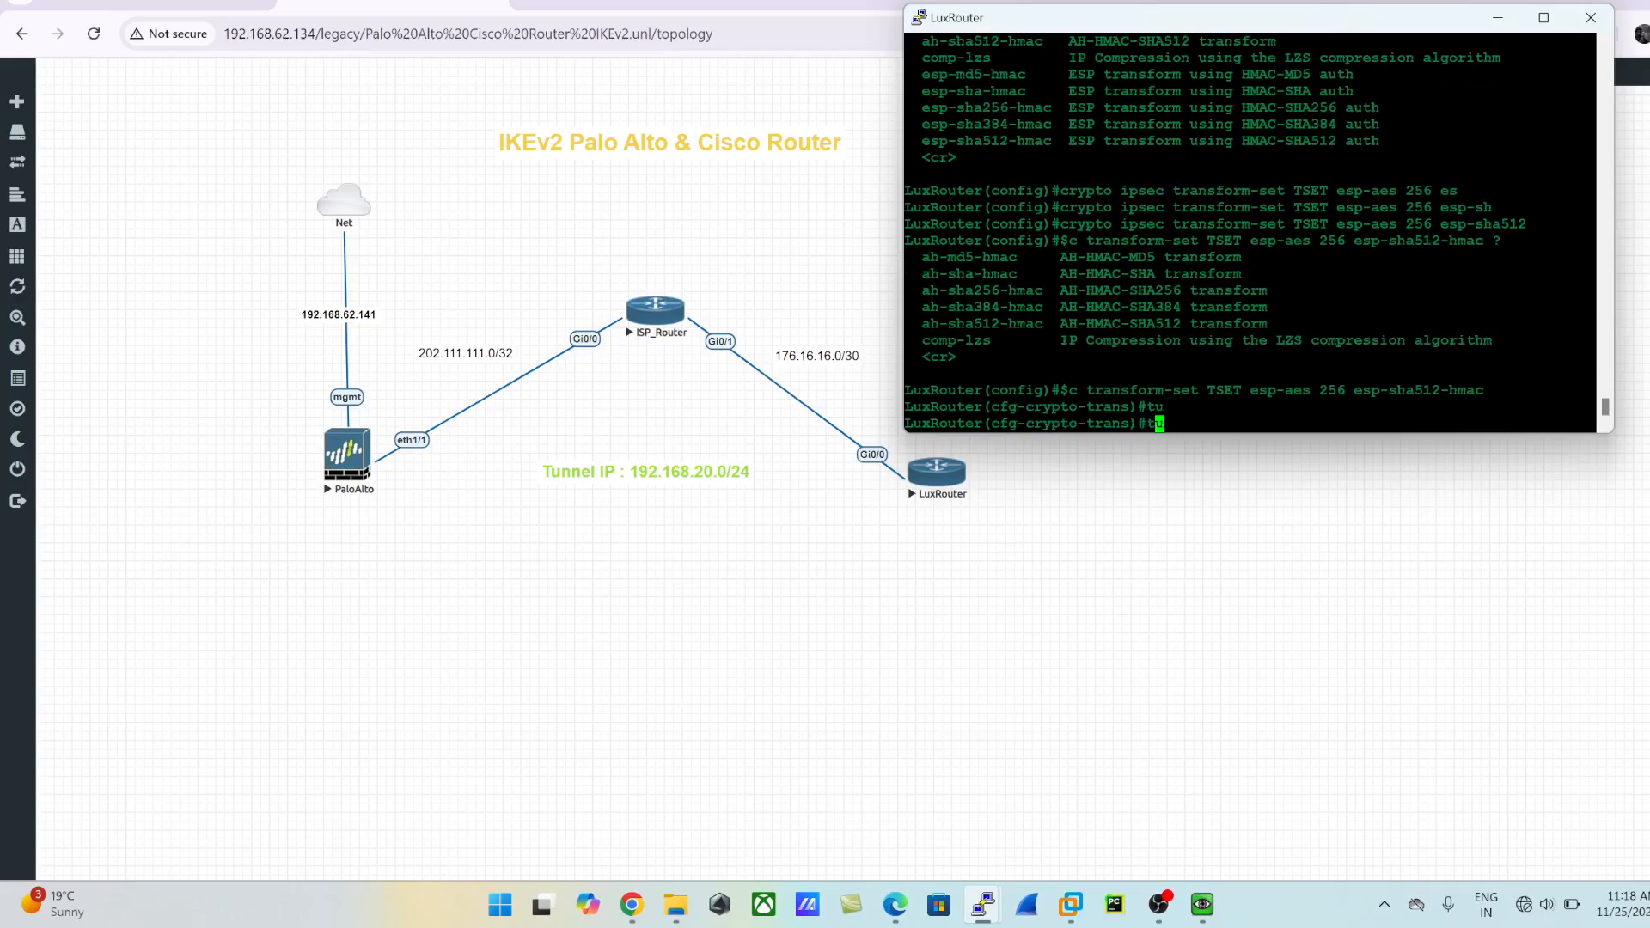
{"action": "type", "text": "mod"}
{"action": "key", "text": "Tab"}
{"action": "type", "text": "tun"}
{"action": "key", "text": "Tab"}
{"action": "key", "text": "Return"}
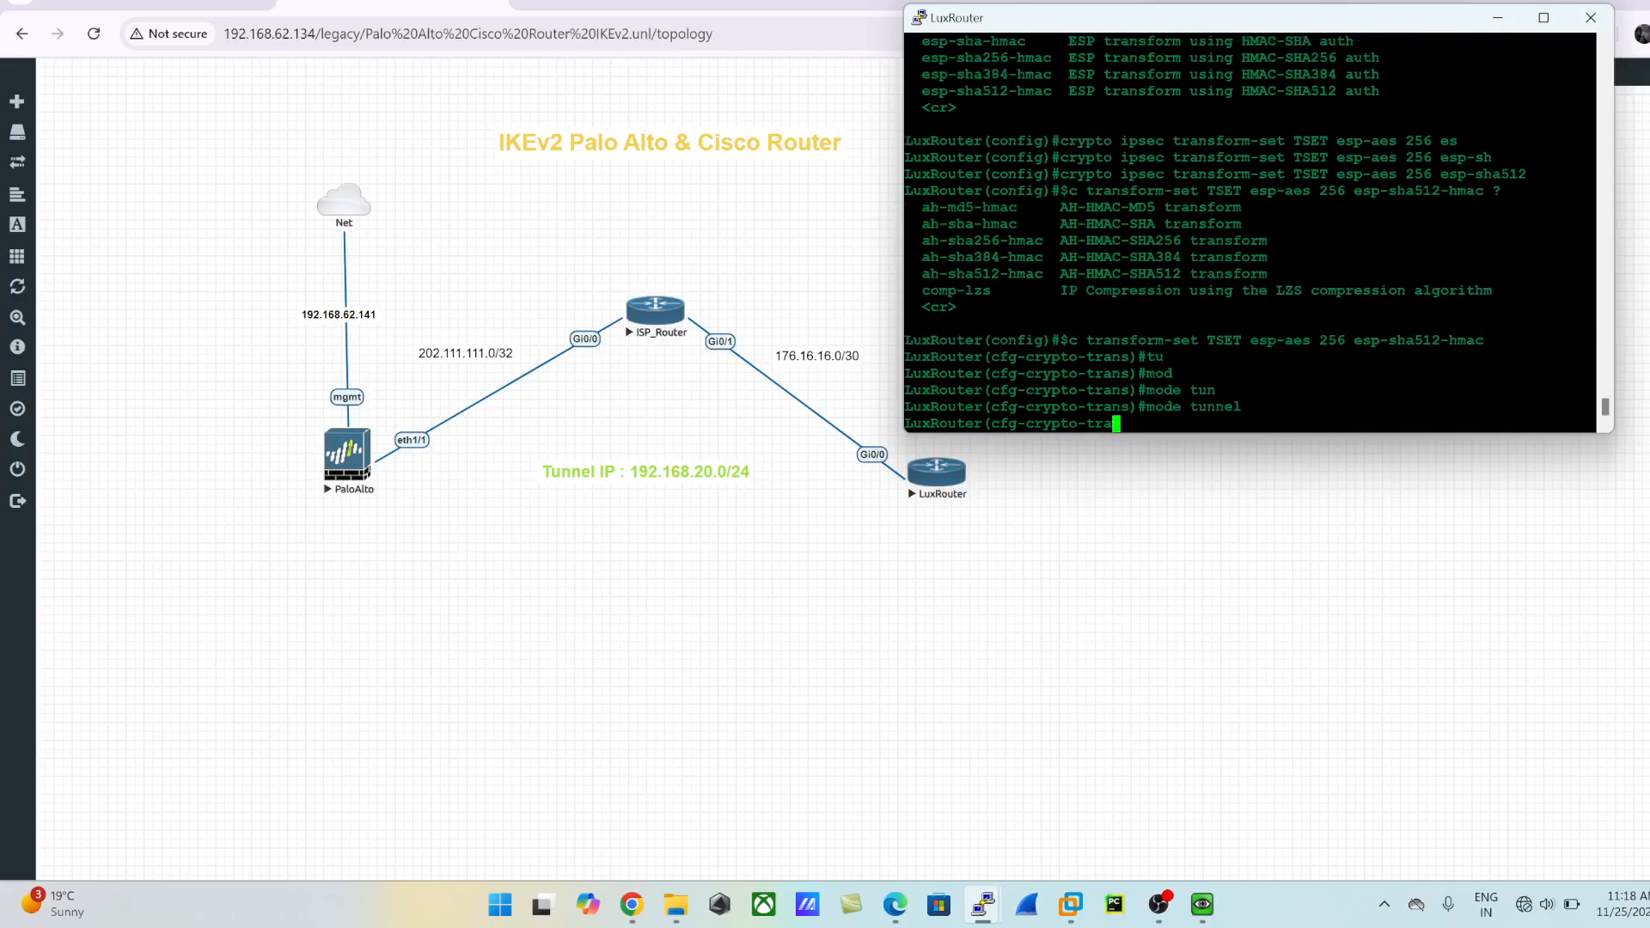
- Leave the transform-set and global configuration modes for privileged EXEC mode
{"action": "type", "text": "exit"}
{"action": "key", "text": "Return"}
{"action": "type", "text": "exit"}
{"action": "key", "text": "Return"}
- Display the configured crypto IPsec transform sets and check TSET's transforms and negotiation mode
{"action": "type", "text": "show cr"}
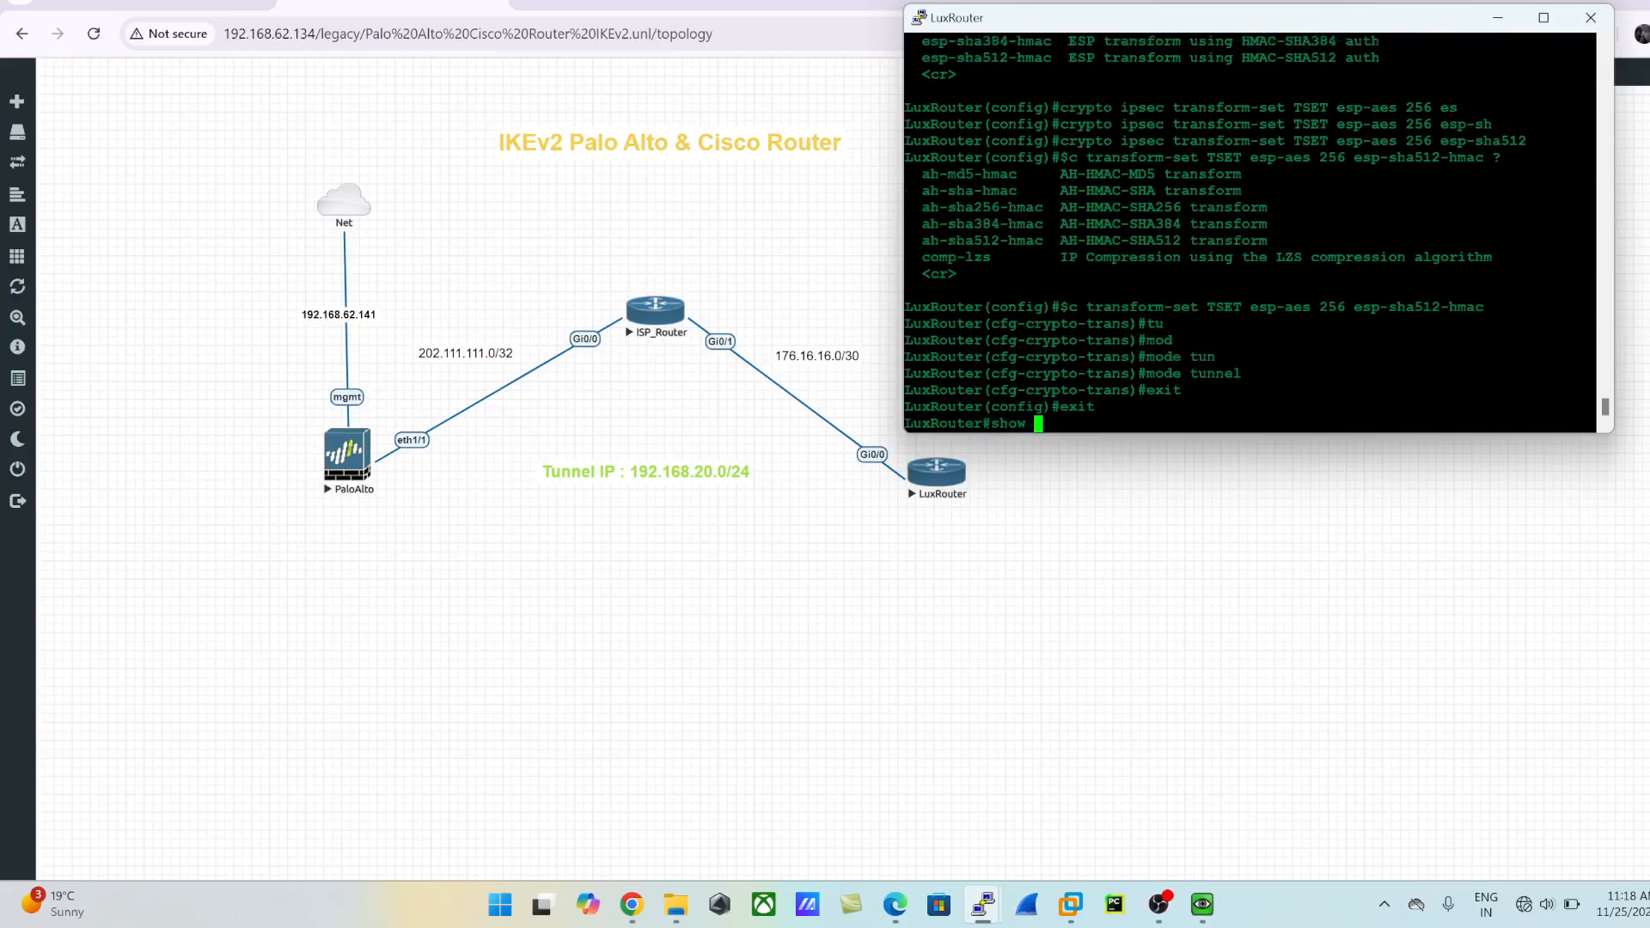
{"action": "key", "text": "Tab"}
{"action": "type", "text": "ips"}
{"action": "key", "text": "Tab"}
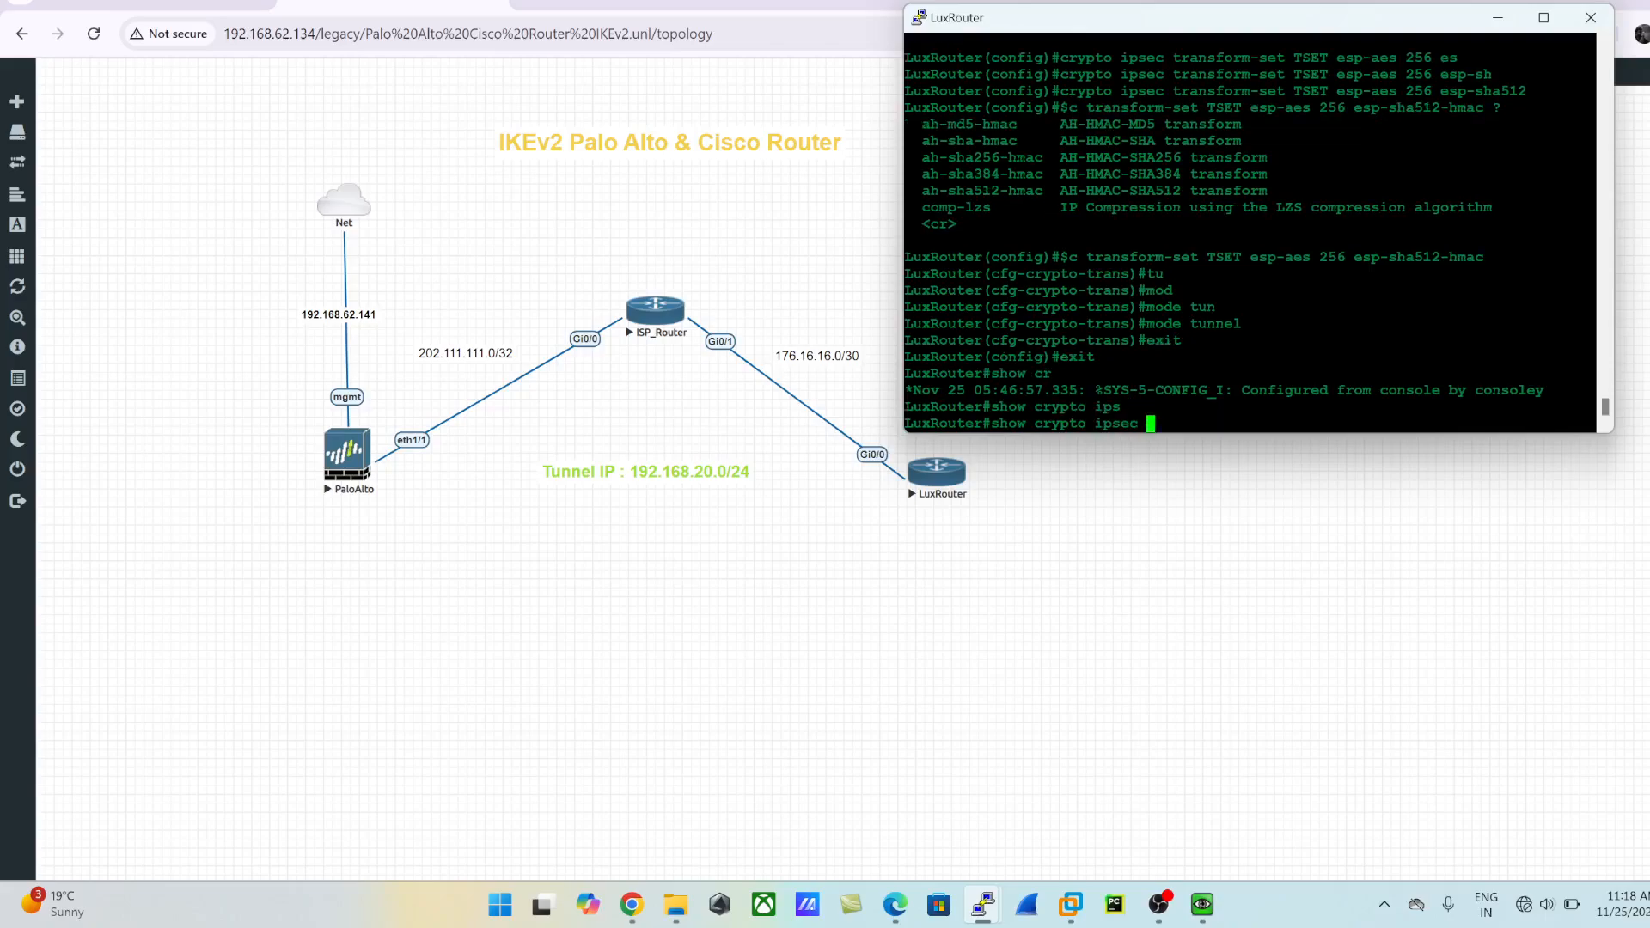
{"action": "type", "text": "tr"}
{"action": "key", "text": "Tab"}
{"action": "key", "text": "Return"}
{"action": "key", "text": "Return"}
{"action": "key", "text": "Return"}
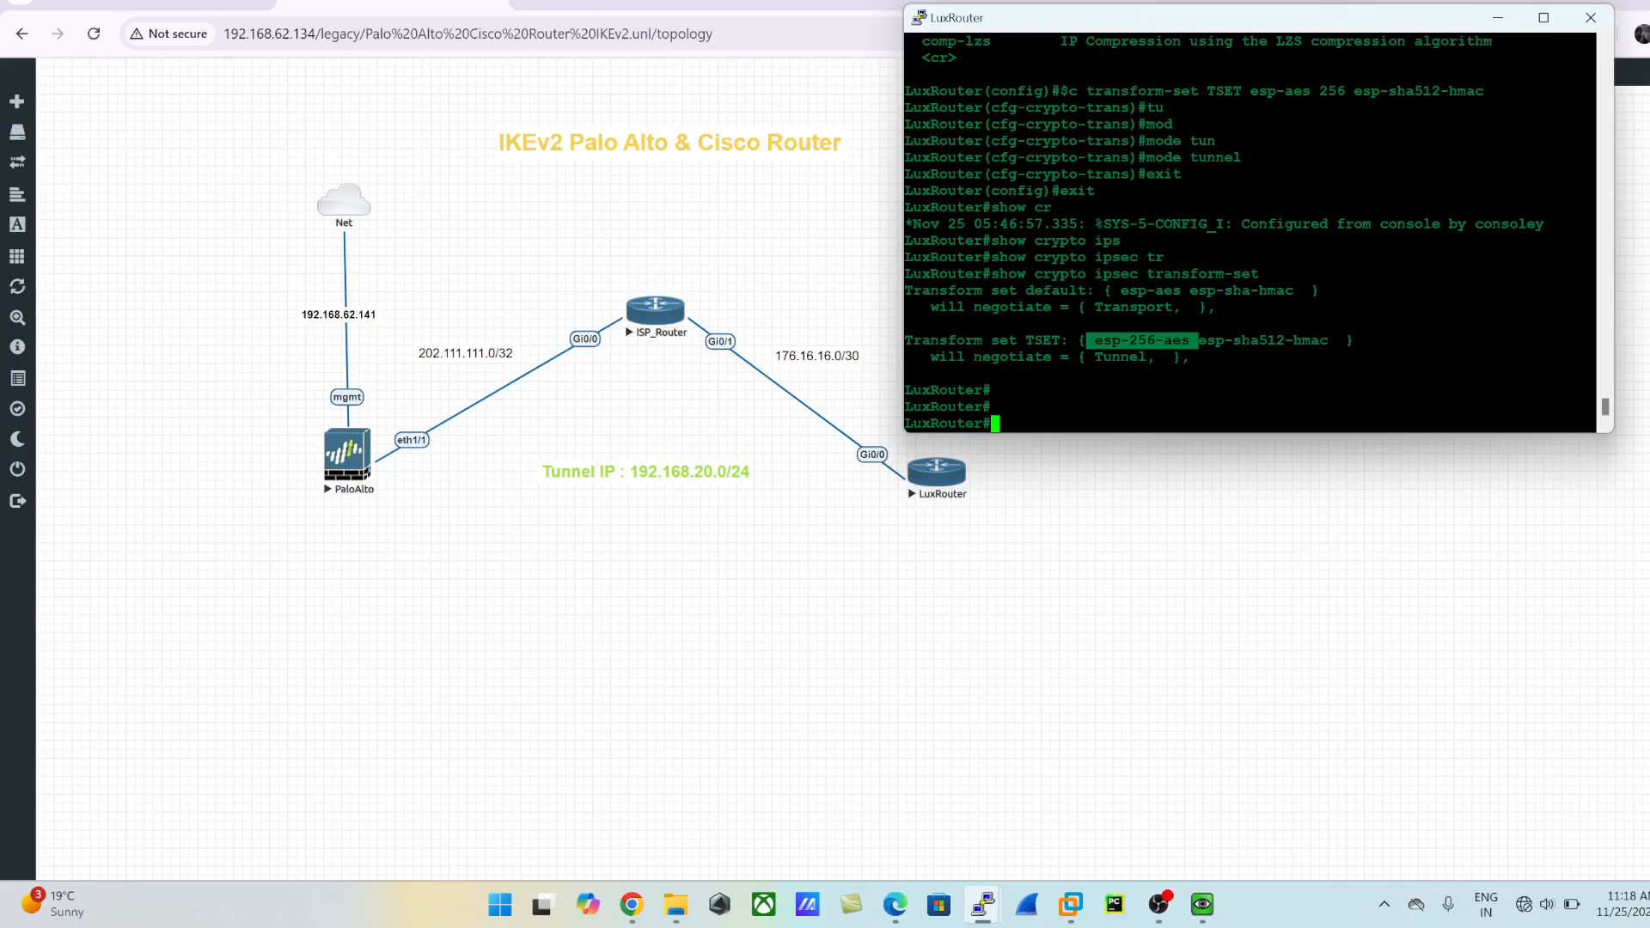
{"action": "left_click_drag", "start_coordinate": [1080, 358], "coordinate": [1188, 357]}
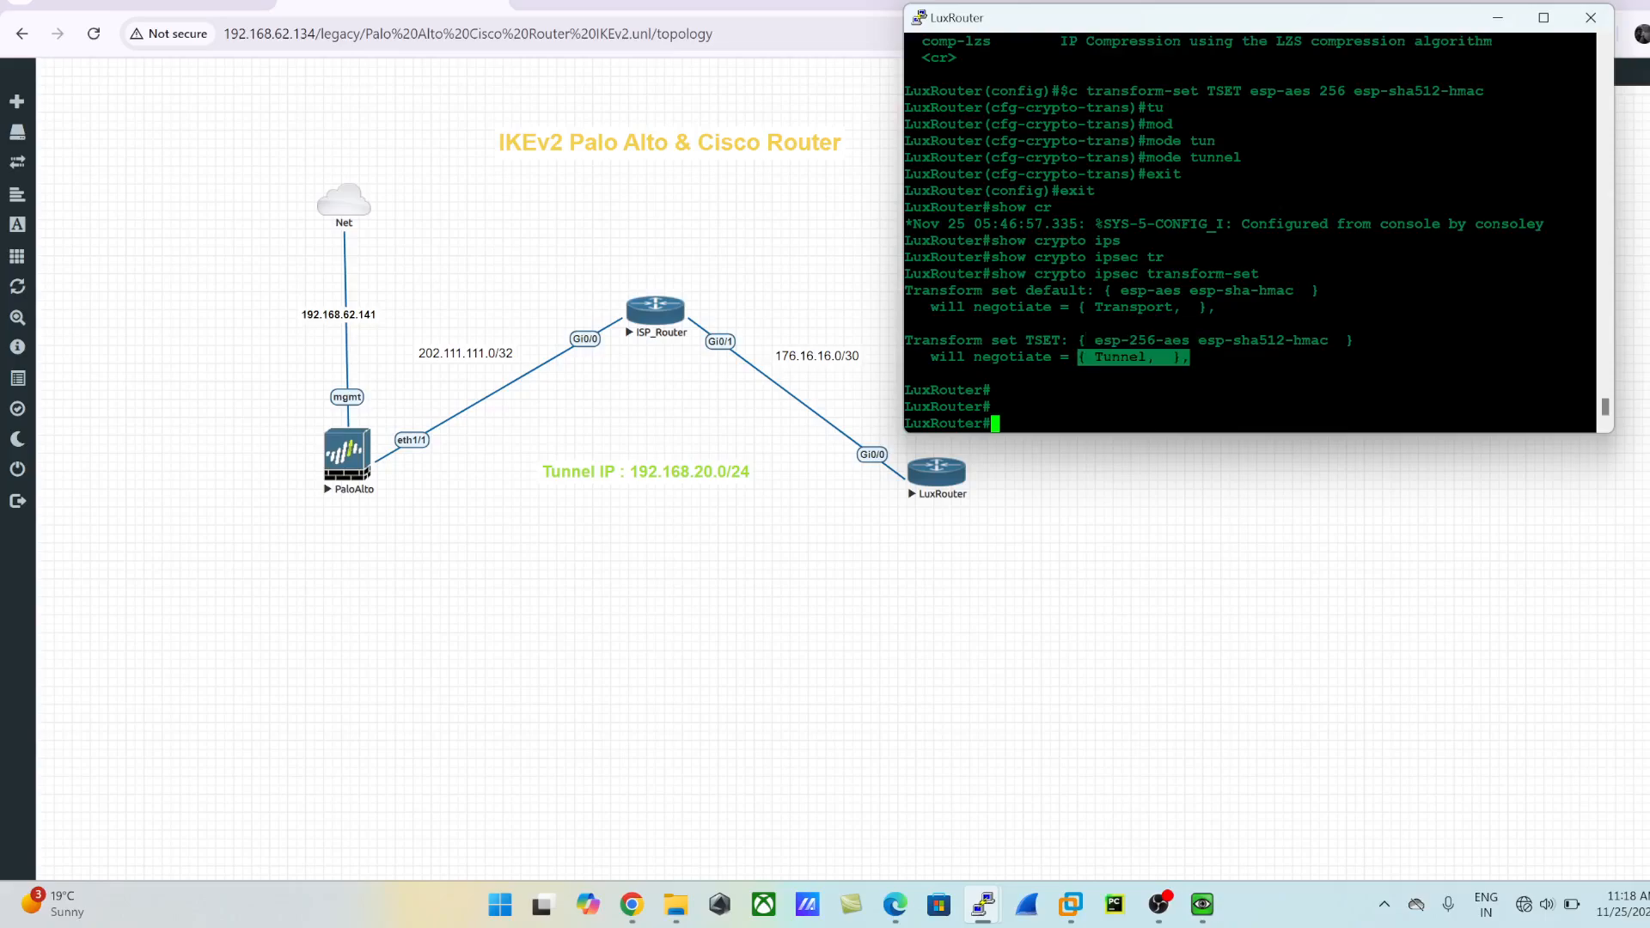
{"action": "left_click", "coordinate": [1188, 358]}
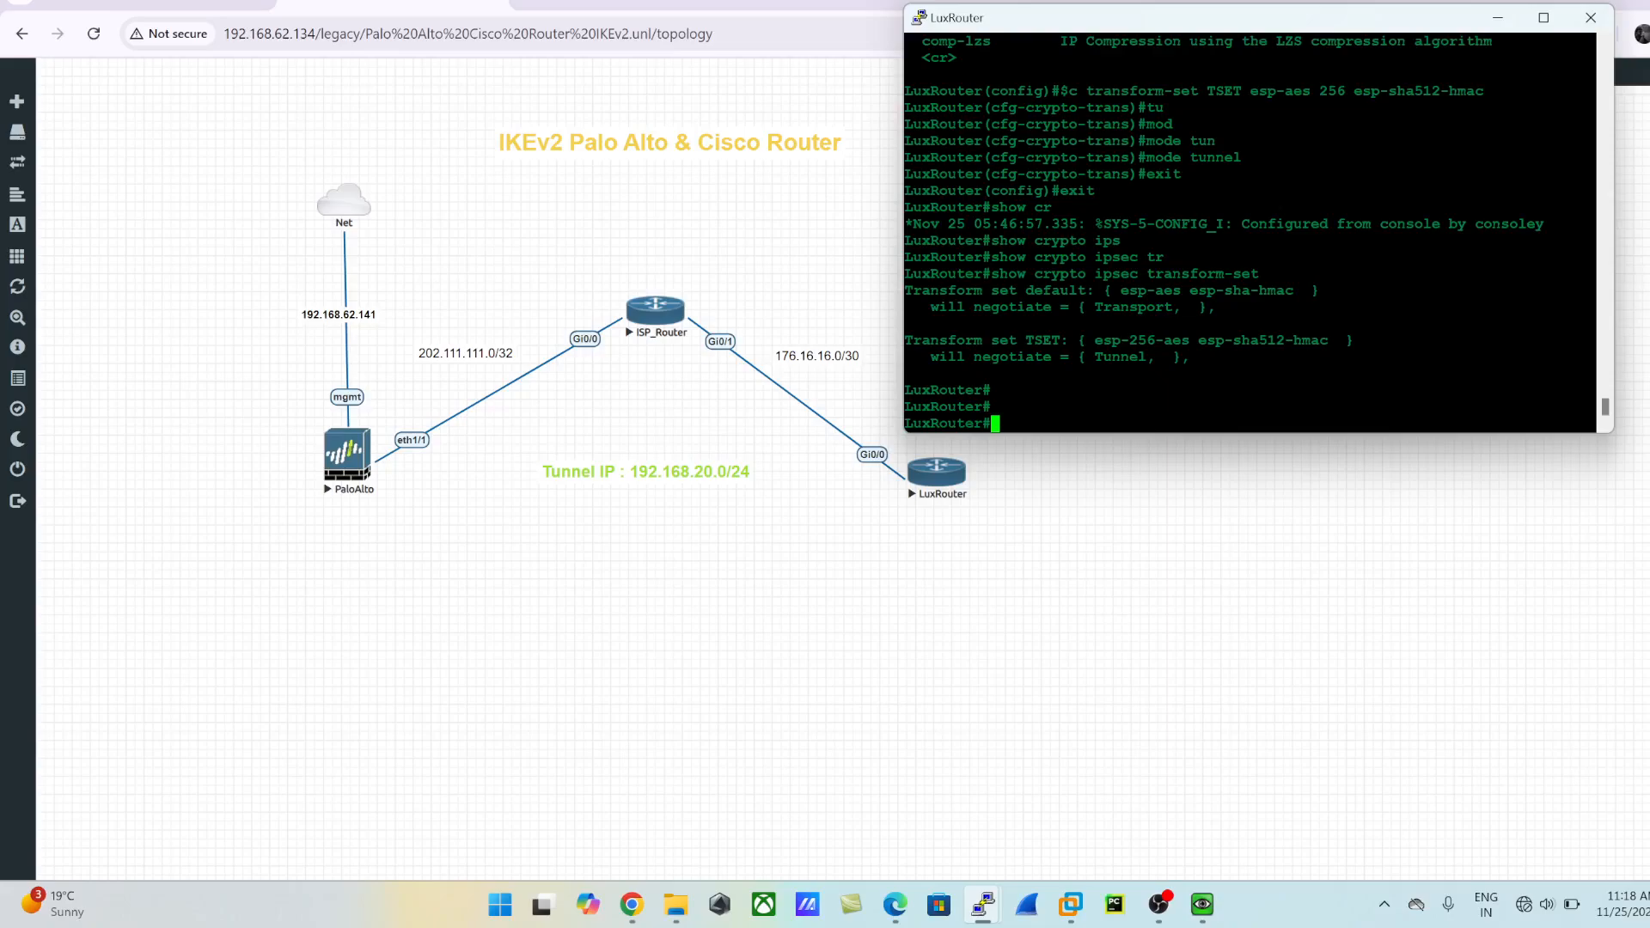
- Enter global configuration mode and create a crypto IPsec profile named IPSEC_PROFILE
{"action": "type", "text": "config t"}
{"action": "key", "text": "Return"}
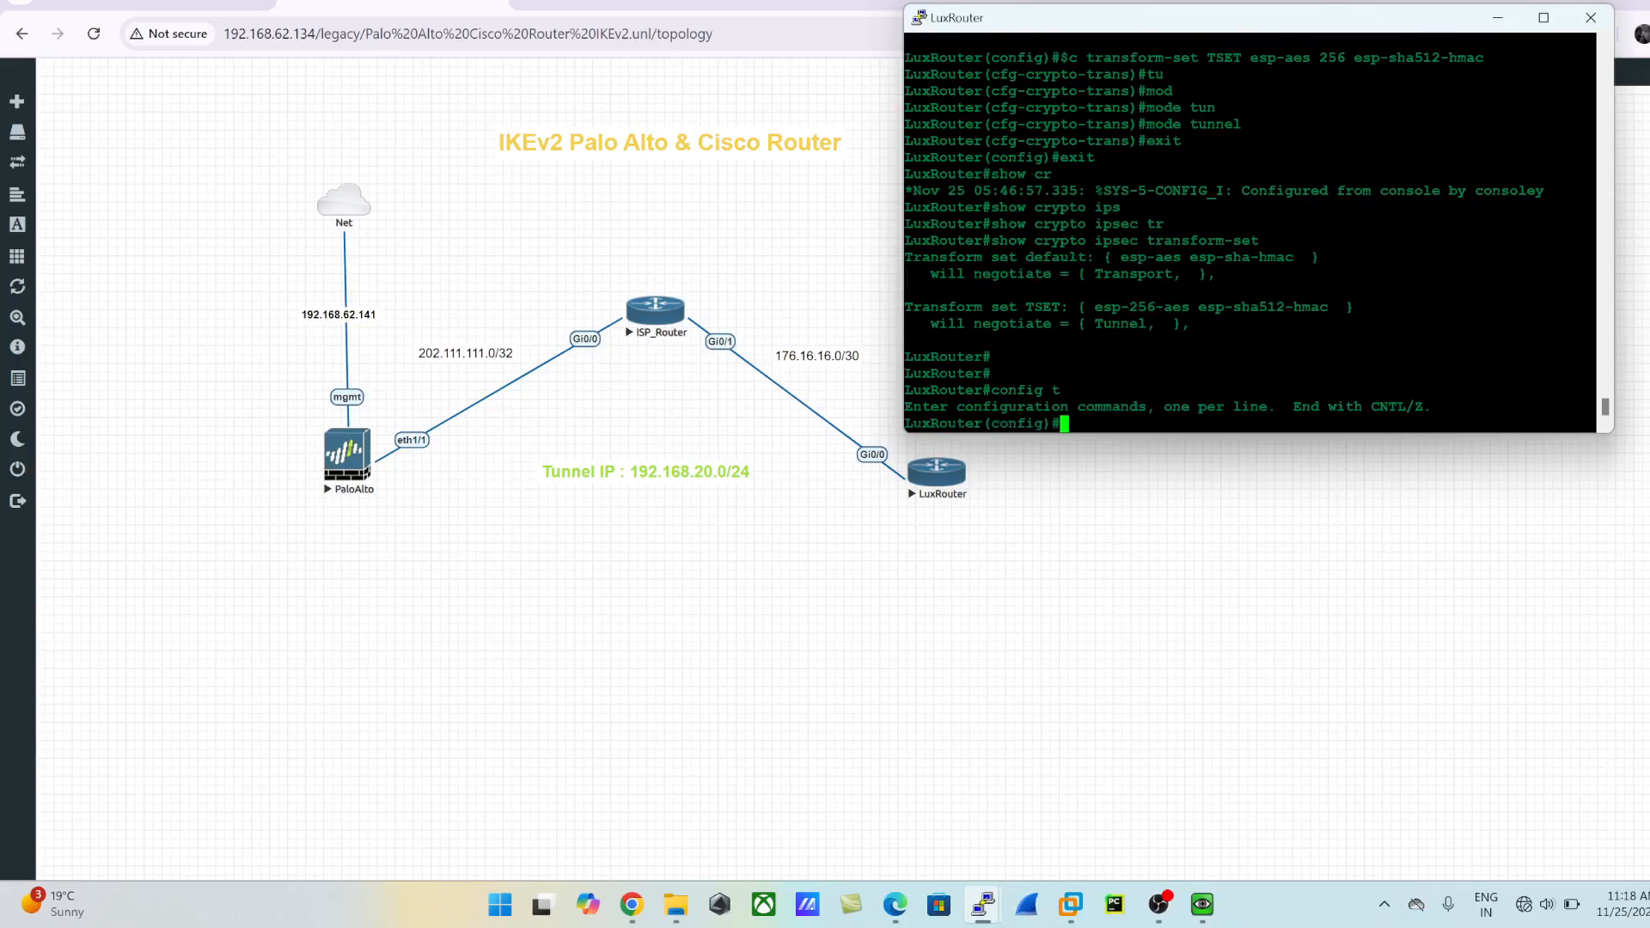
{"action": "type", "text": "cry"}
{"action": "key", "text": "Tab"}
{"action": "type", "text": "ips"}
{"action": "key", "text": "Tab"}
{"action": "type", "text": "pro"}
{"action": "key", "text": "Tab"}
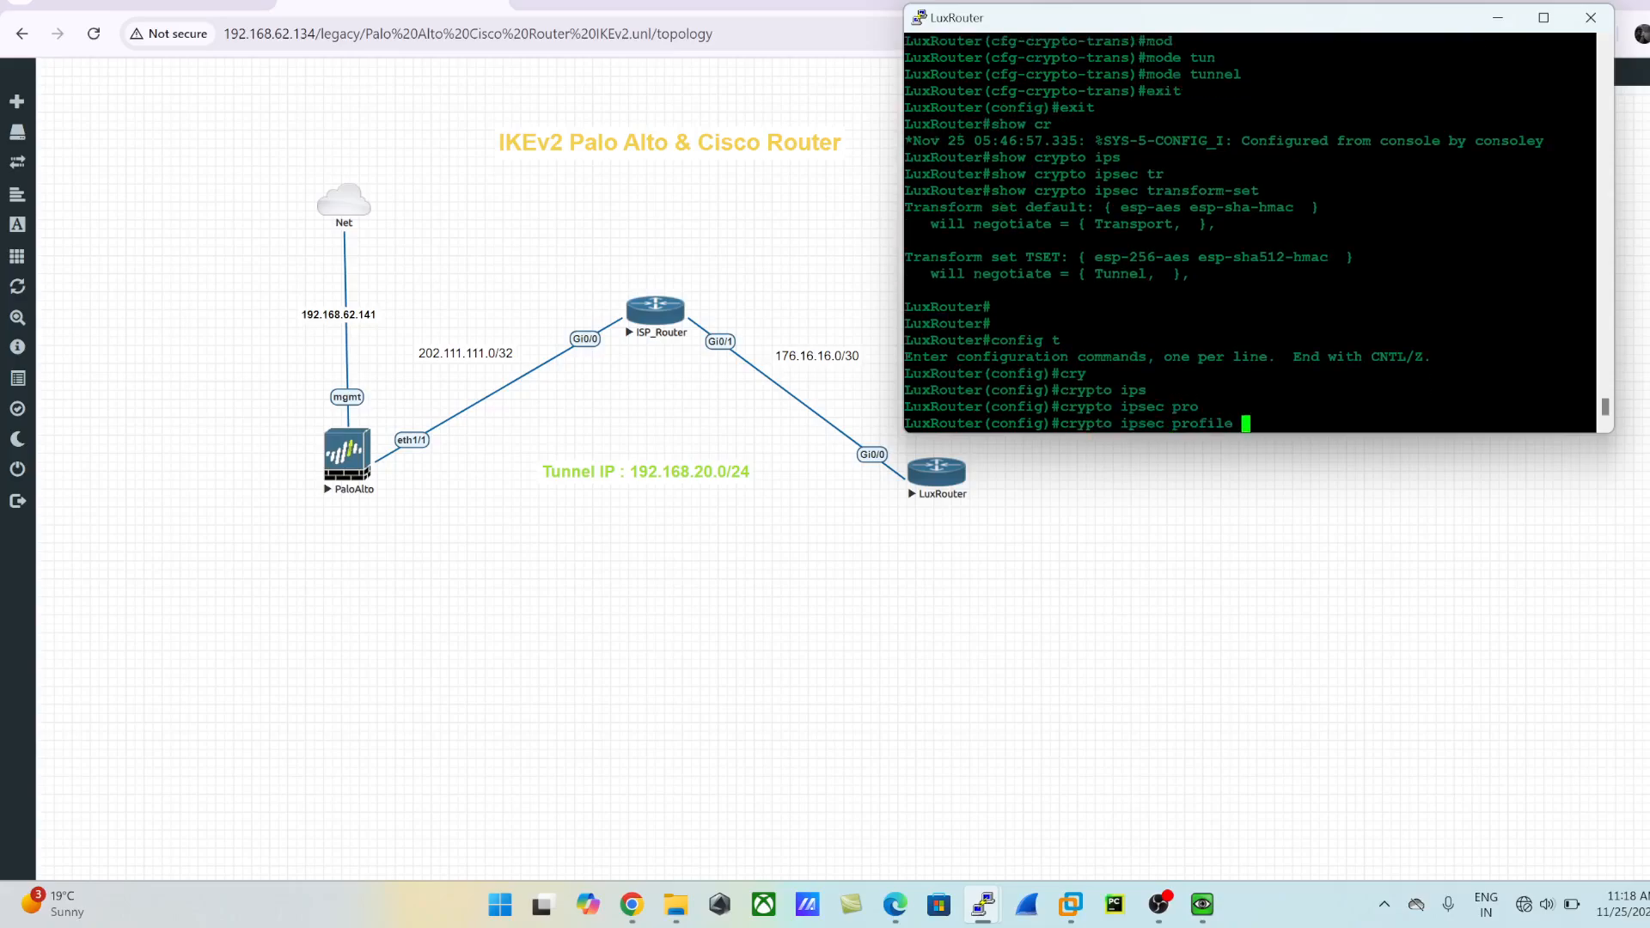
{"action": "type", "text": "IPSEC_PROFILE"}
{"action": "key", "text": "Return"}
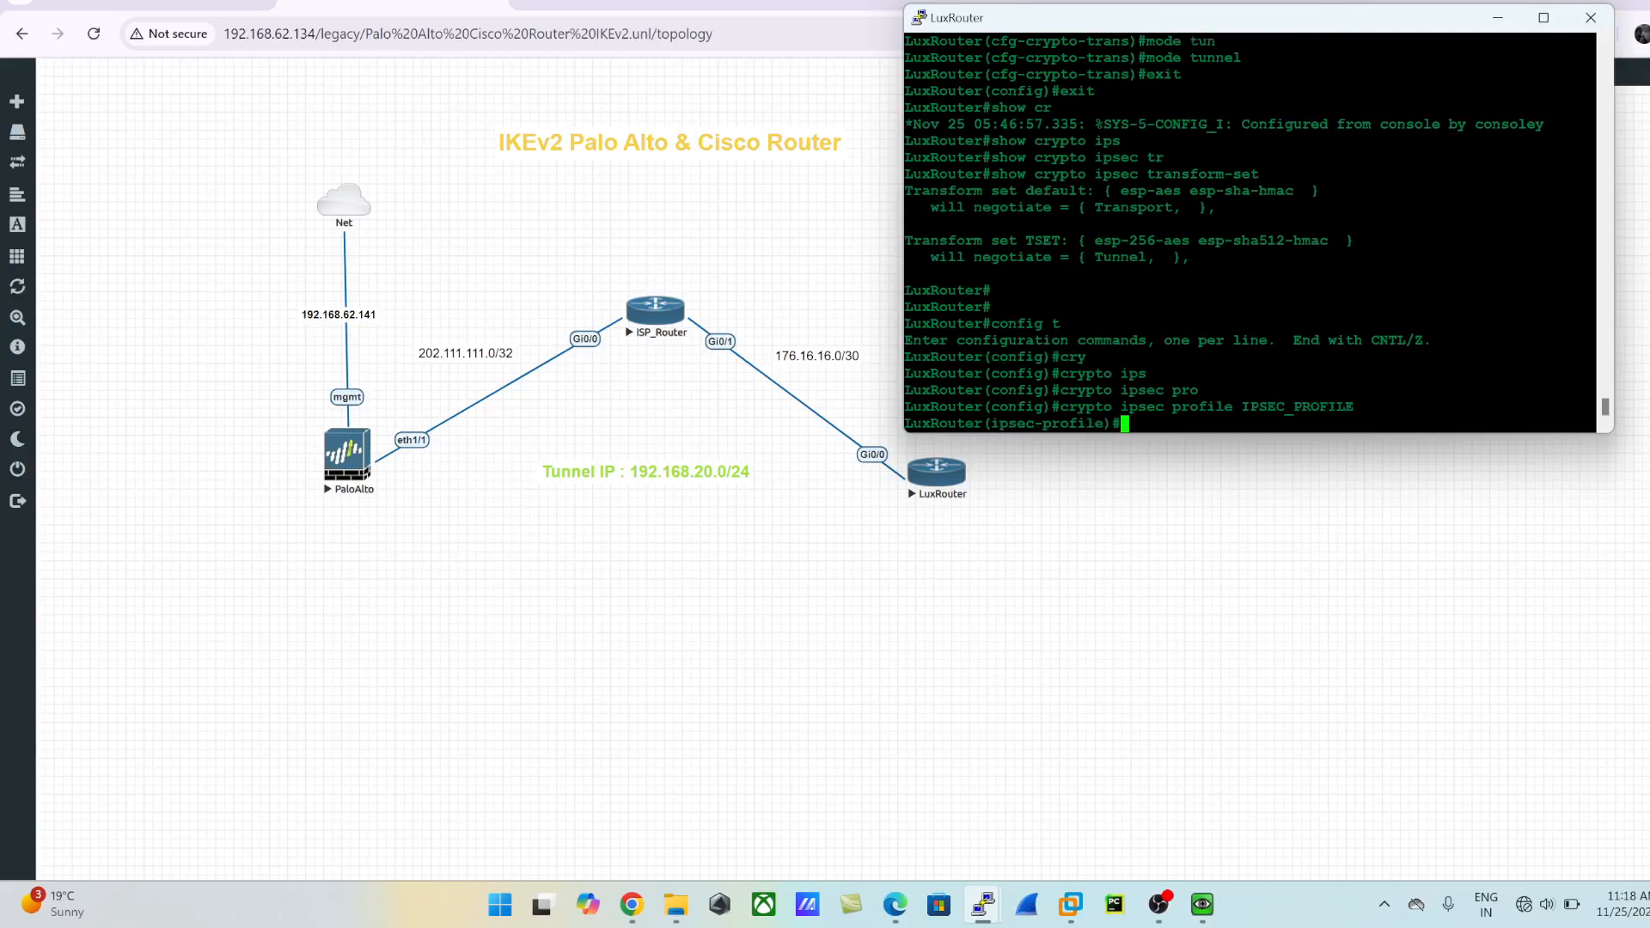
- Assign the transform set TSET to the IPsec profile IPSEC_PROFILE
{"action": "type", "text": "set"}
{"action": "key", "text": "Tab"}
{"action": "type", "text": "tr"}
{"action": "key", "text": "Tab"}
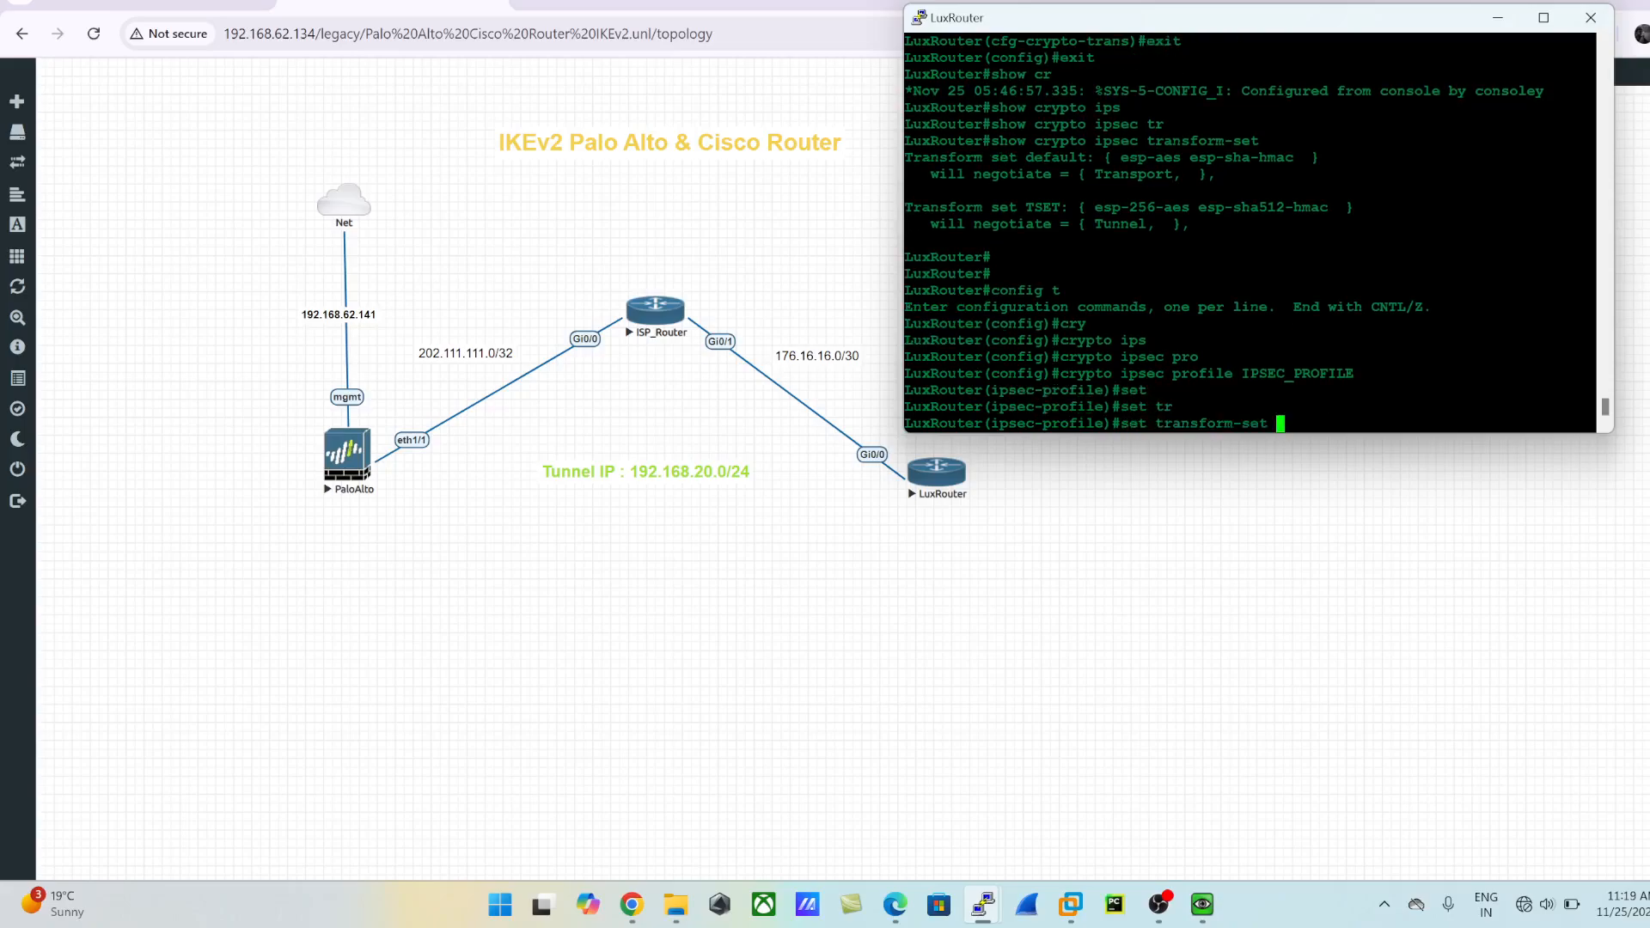
{"action": "type", "text": "TSET"}
{"action": "key", "text": "Return"}
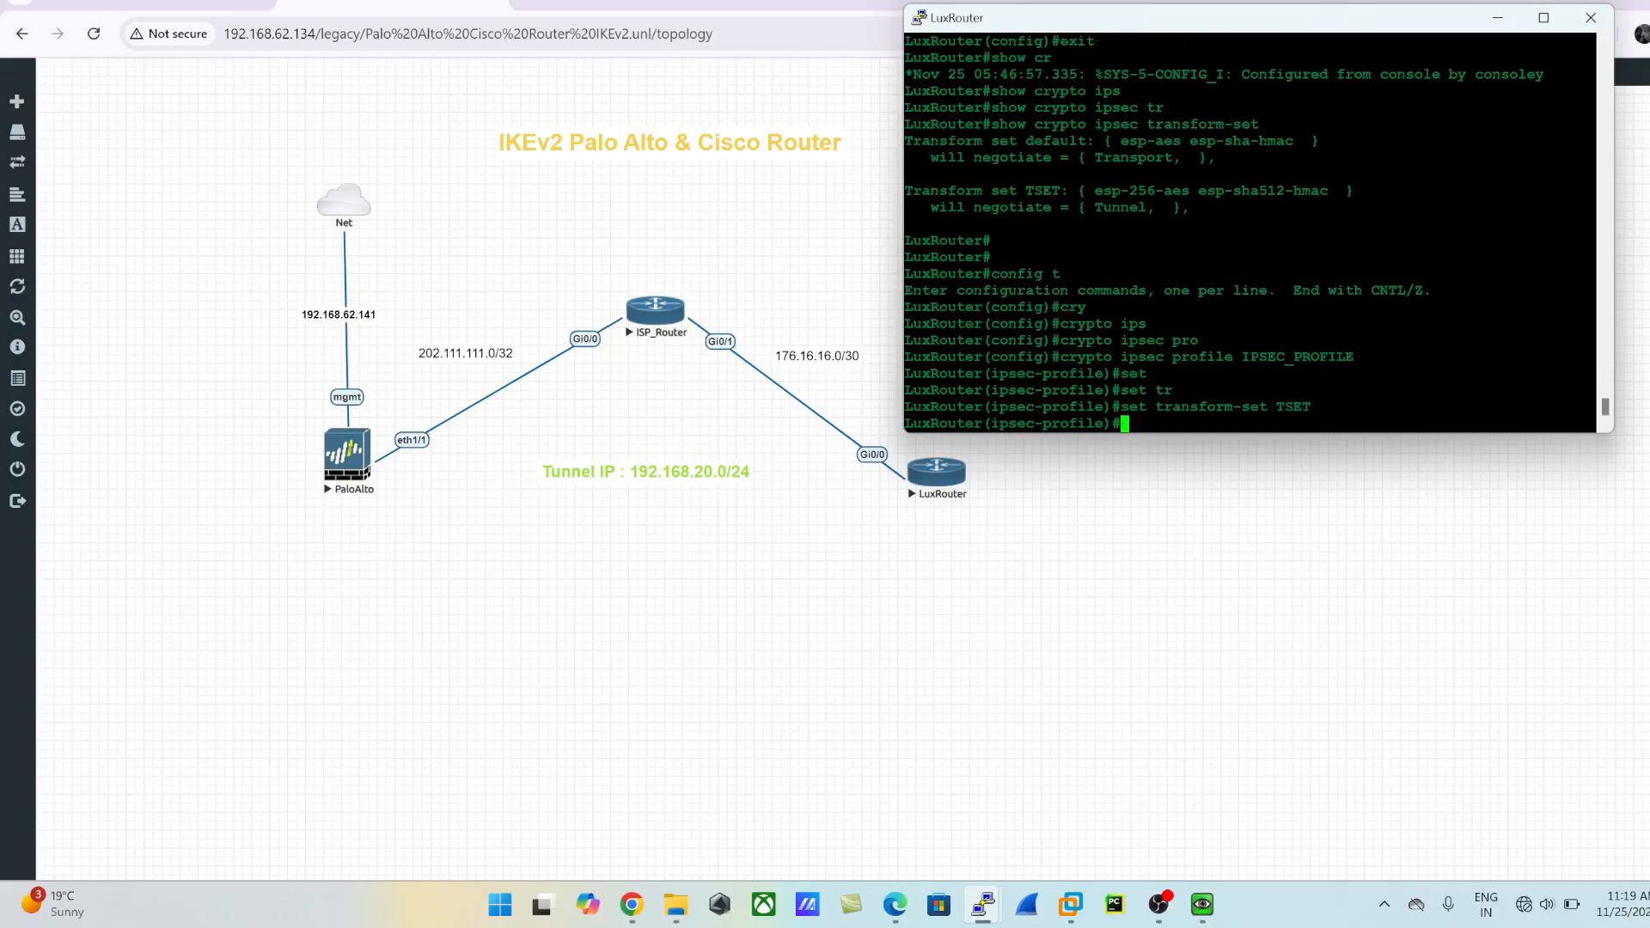
- Assign the IKEv2 profile IKEv2_PROFILE to the IPsec profile, then list the remaining IPsec profile configuration commands
{"action": "type", "text": "set"}
{"action": "key", "text": "Tab"}
{"action": "type", "text": "ik"}
{"action": "key", "text": "Tab"}
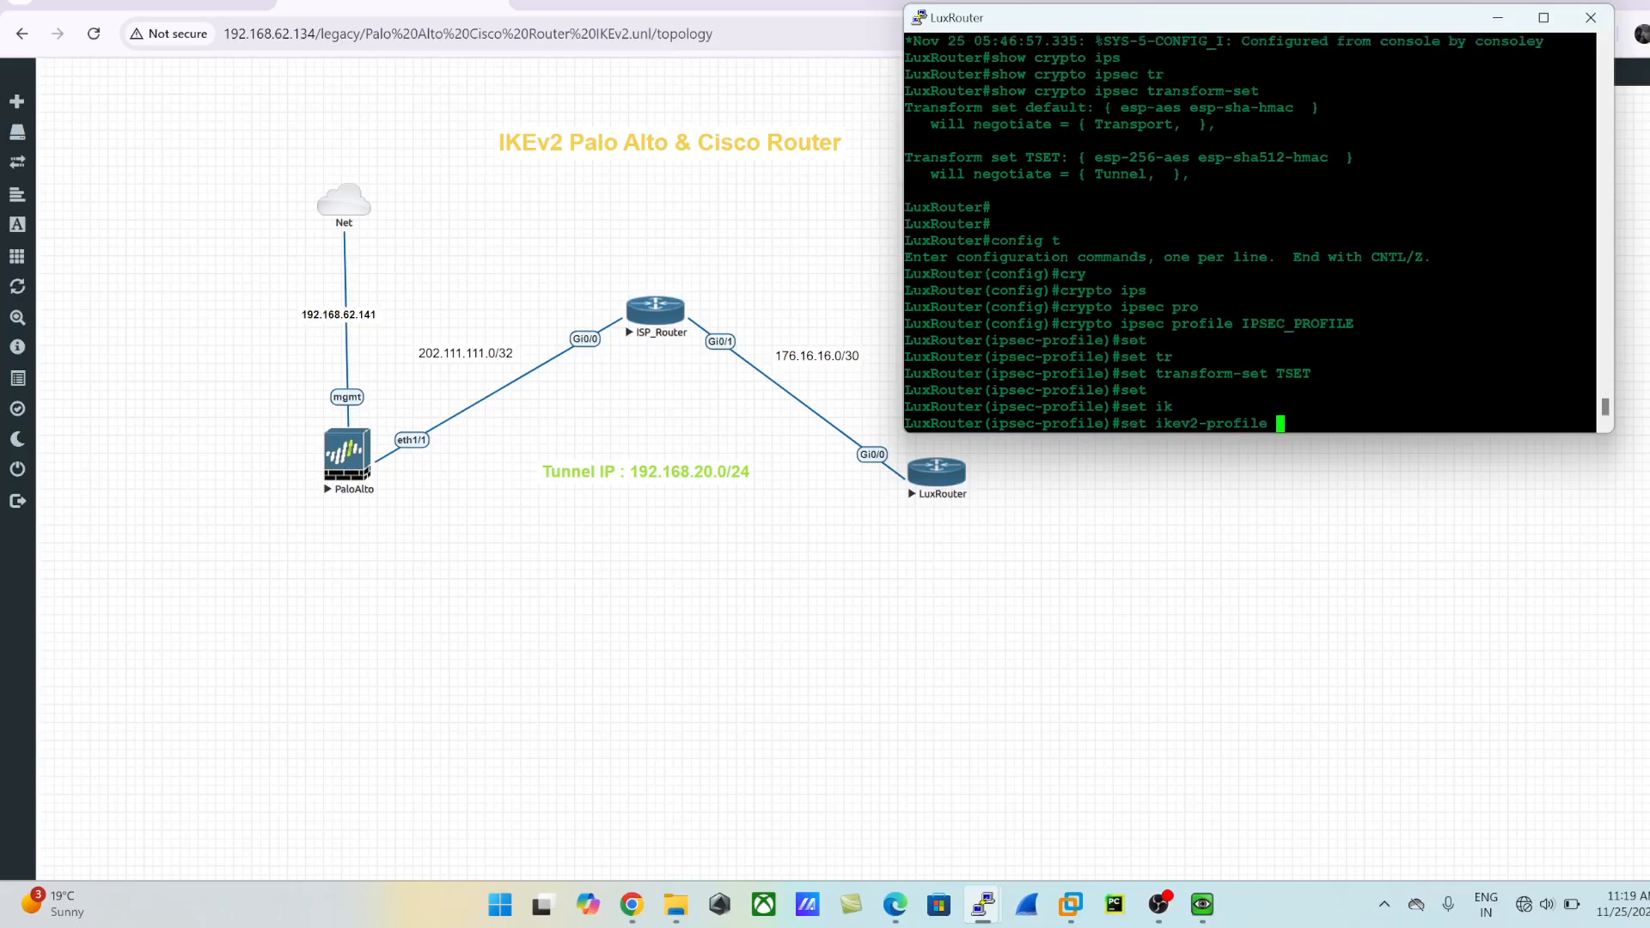
{"action": "type", "text": "IKEv2_PROFILE"}
{"action": "key", "text": "Return"}
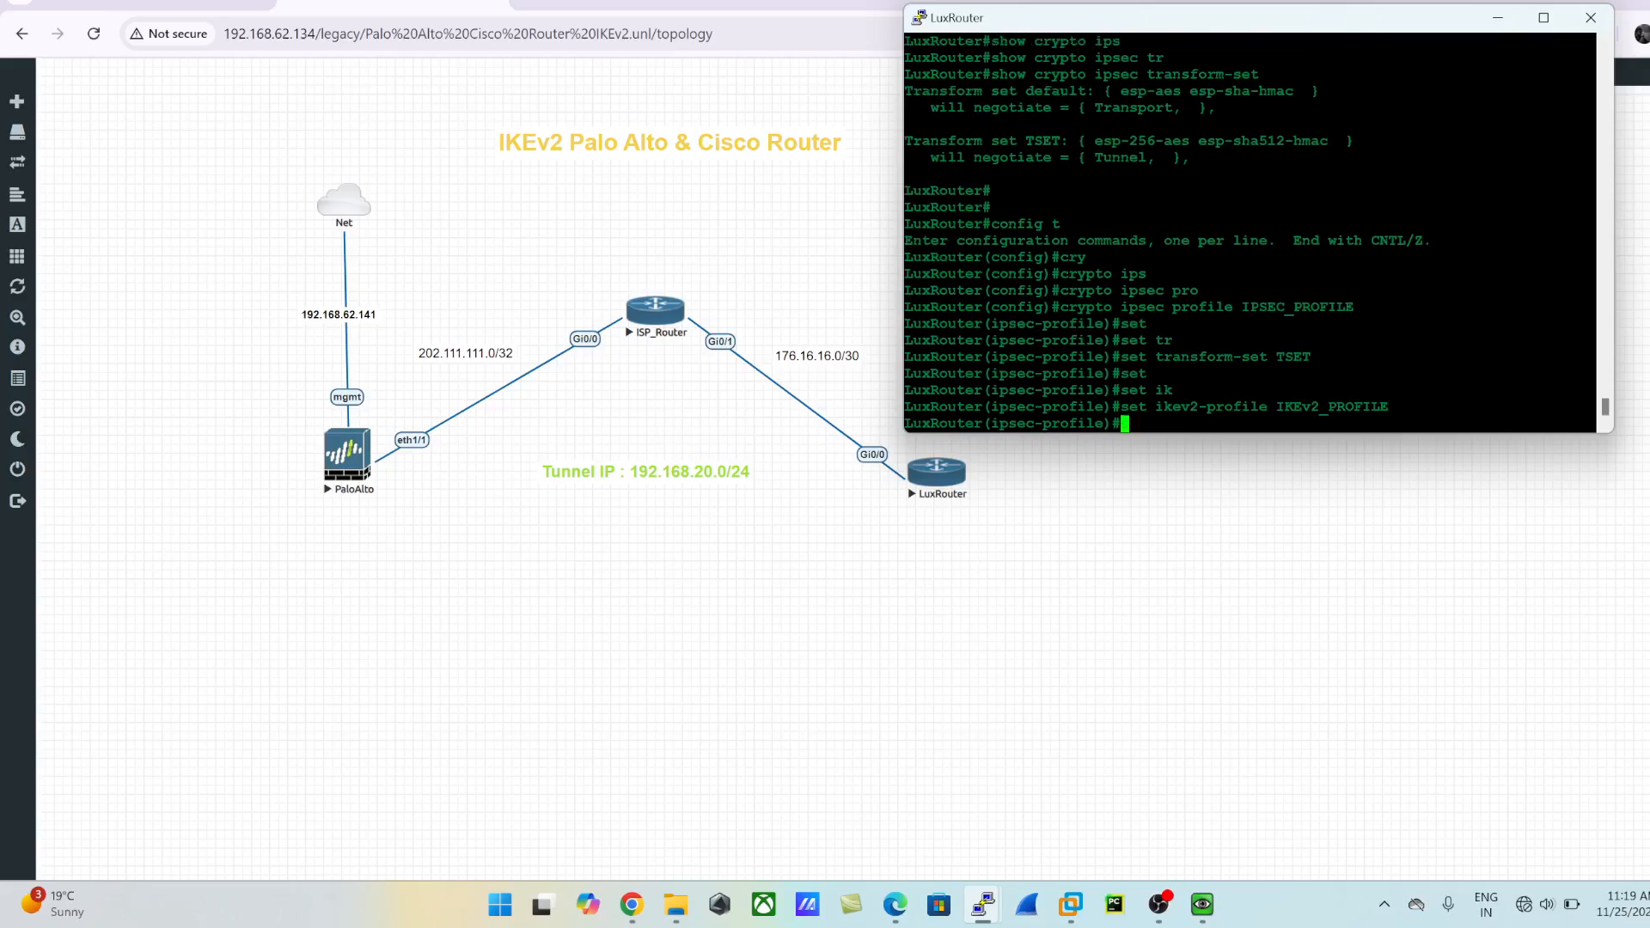
{"action": "type", "text": "?"}
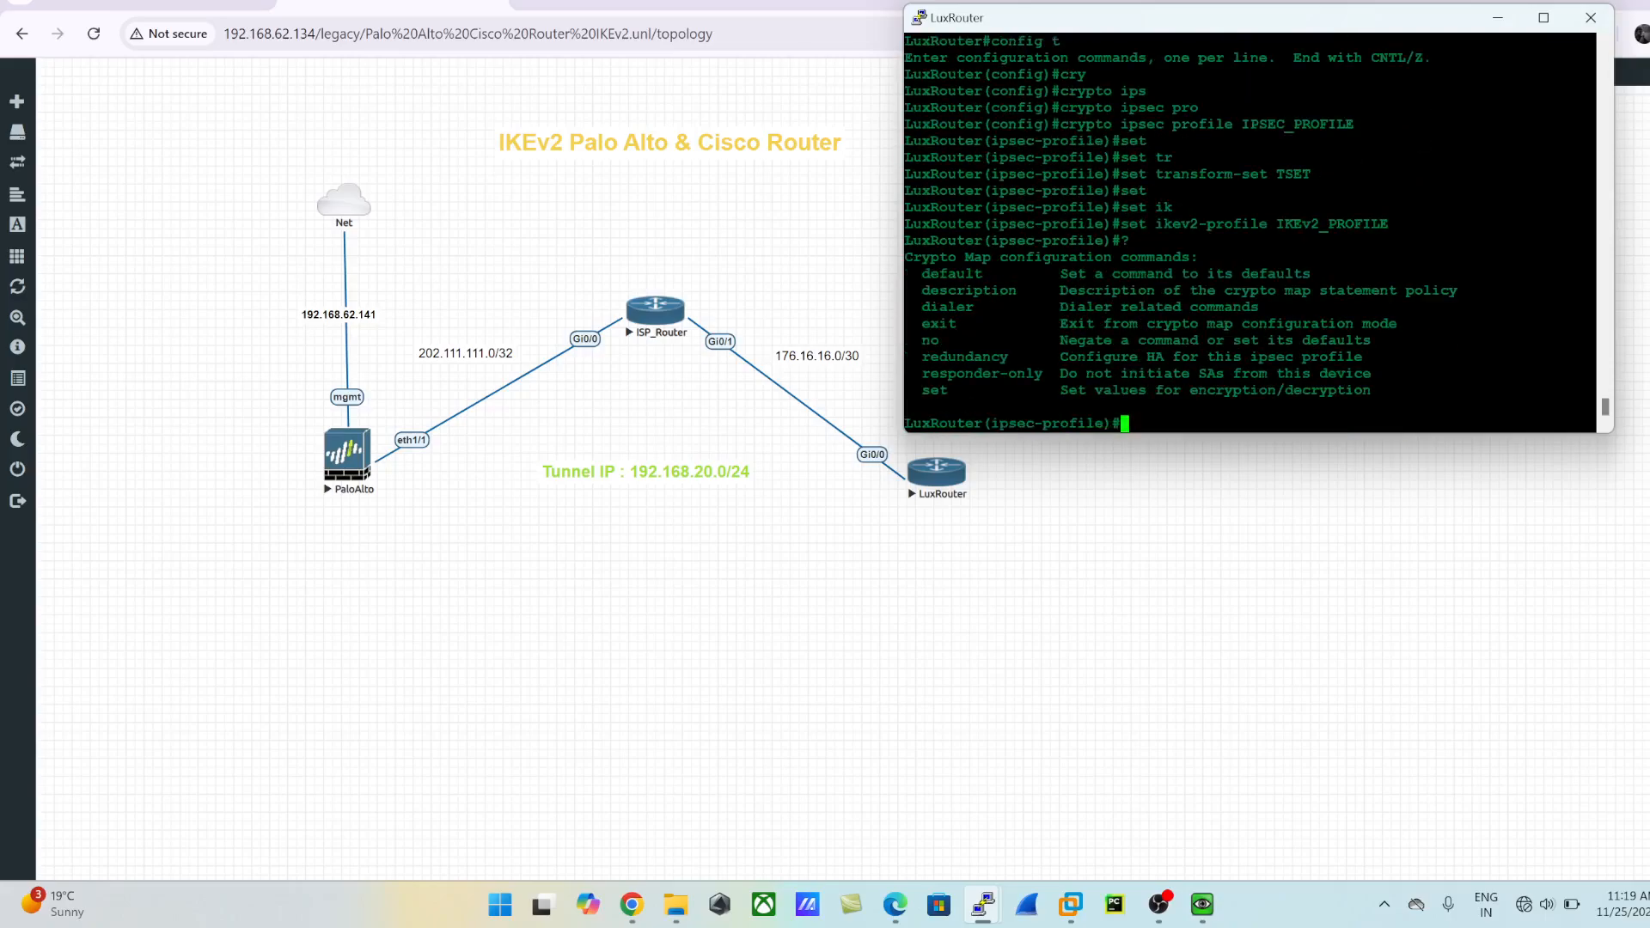
{"action": "type", "text": "exit"}
- Leave the IPsec profile and global configuration modes for privileged EXEC mode
{"action": "key", "text": "Return"}
{"action": "type", "text": "exit"}
{"action": "key", "text": "Return"}
- Display the crypto IPsec profile IPSEC_PROFILE and check its assigned IKEv2 profile and transform set
{"action": "type", "text": "show "}
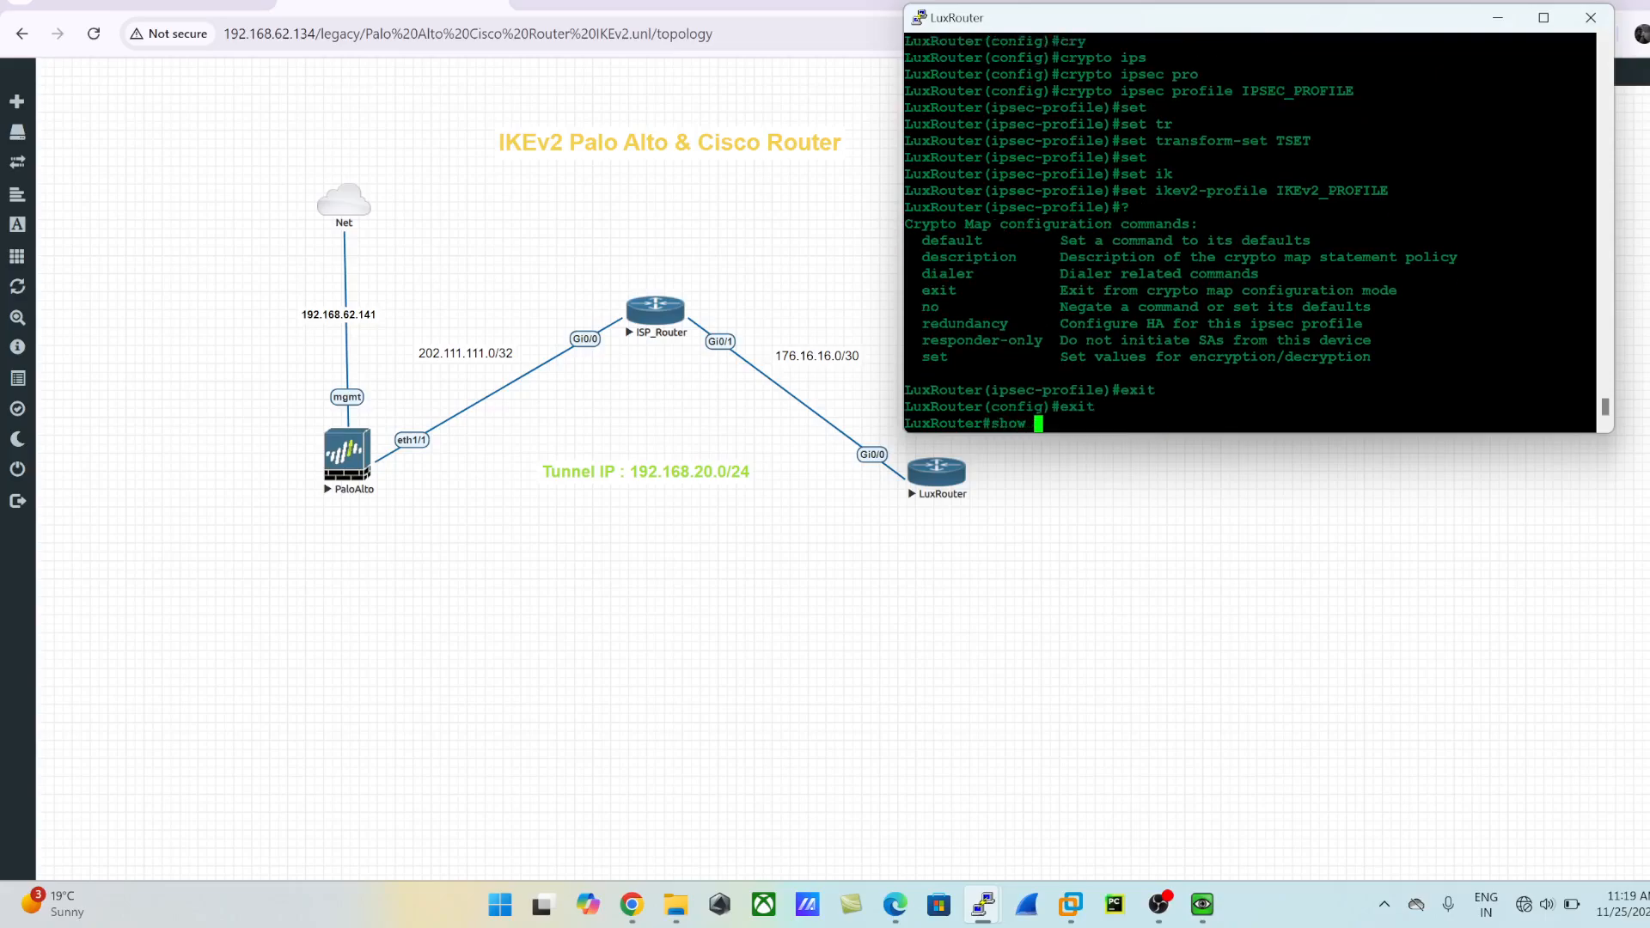
{"action": "type", "text": "cry"}
{"action": "key", "text": "Tab"}
{"action": "type", "text": "ips"}
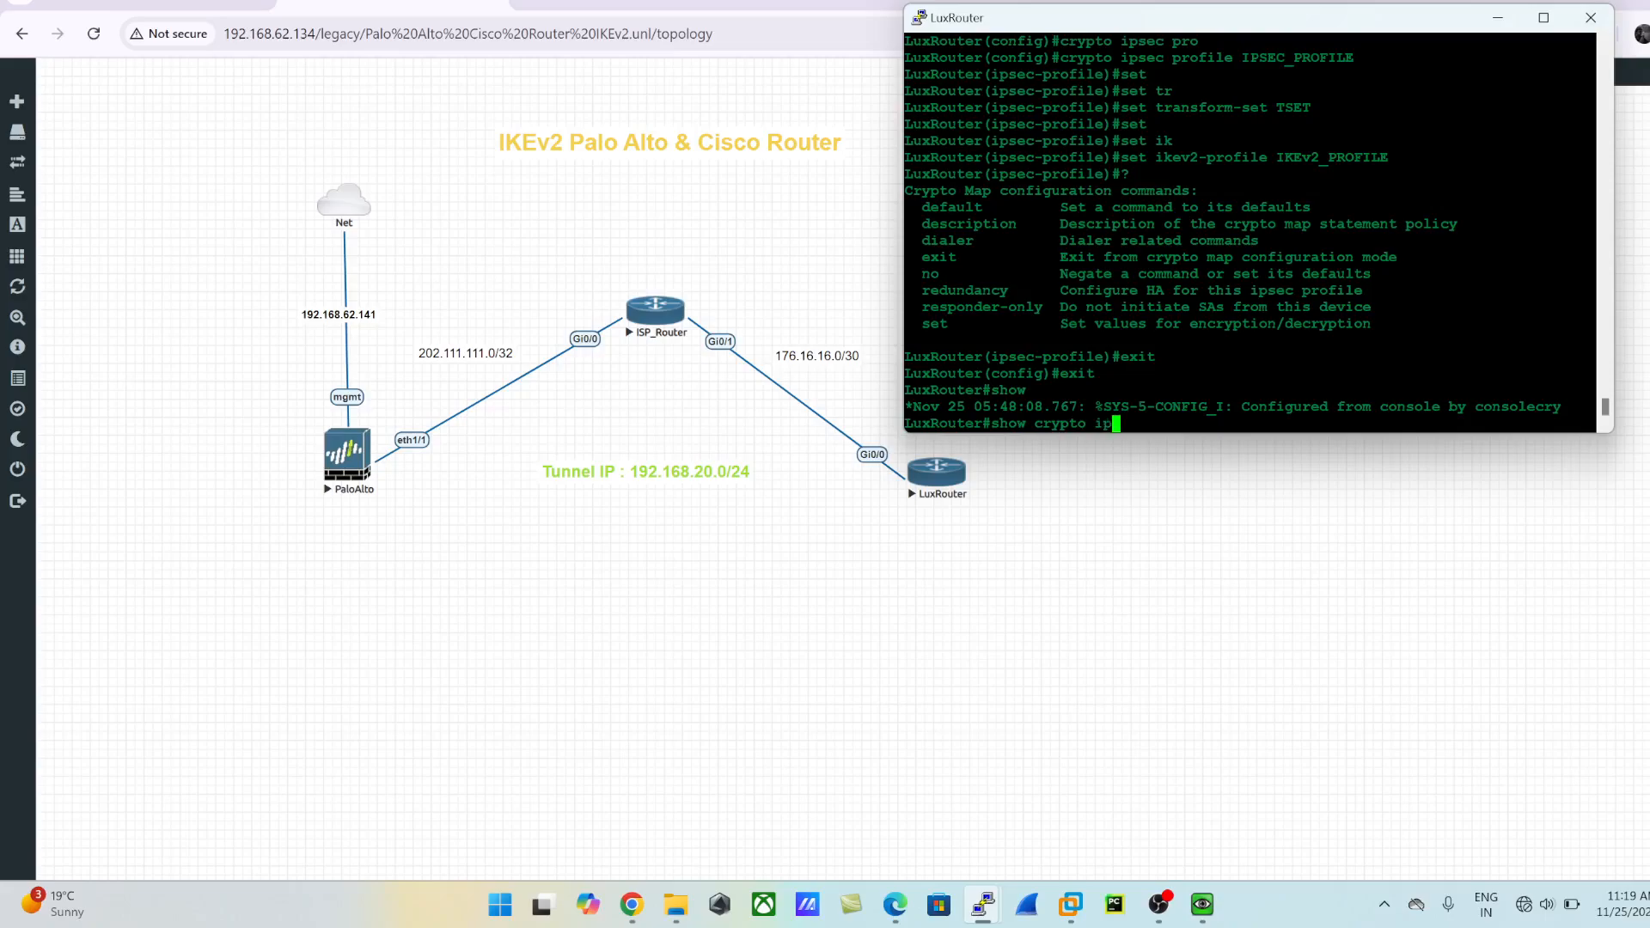
{"action": "key", "text": "Tab"}
{"action": "type", "text": "pro"}
{"action": "key", "text": "Tab"}
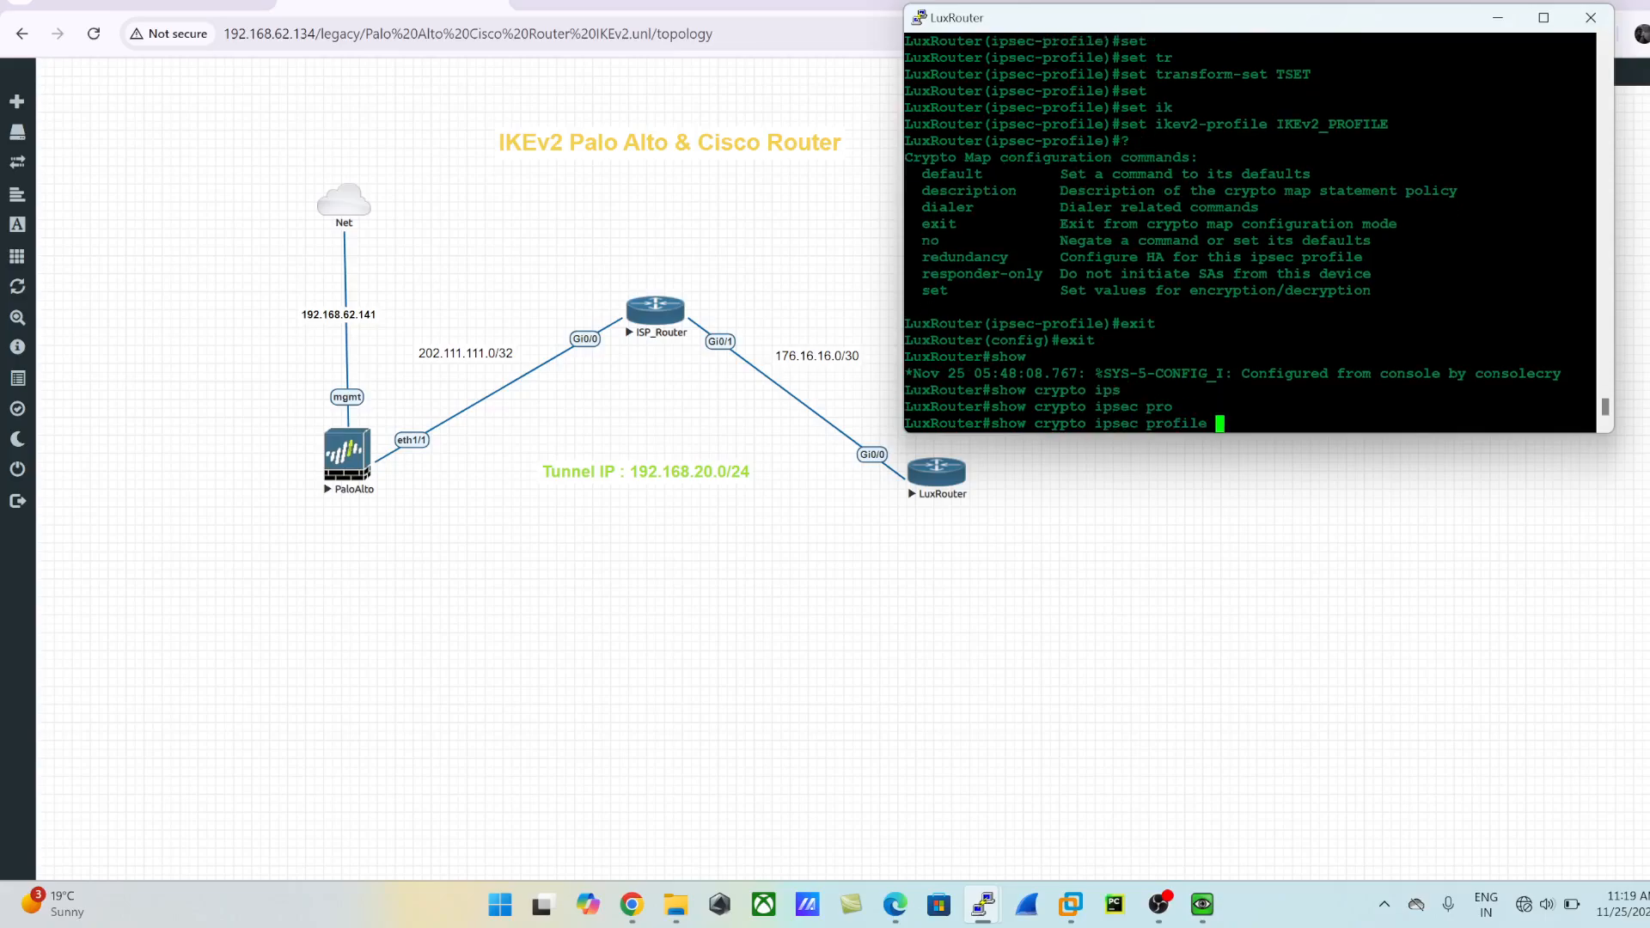
{"action": "type", "text": "IPSEC_PROFILE"}
{"action": "key", "text": "Return"}
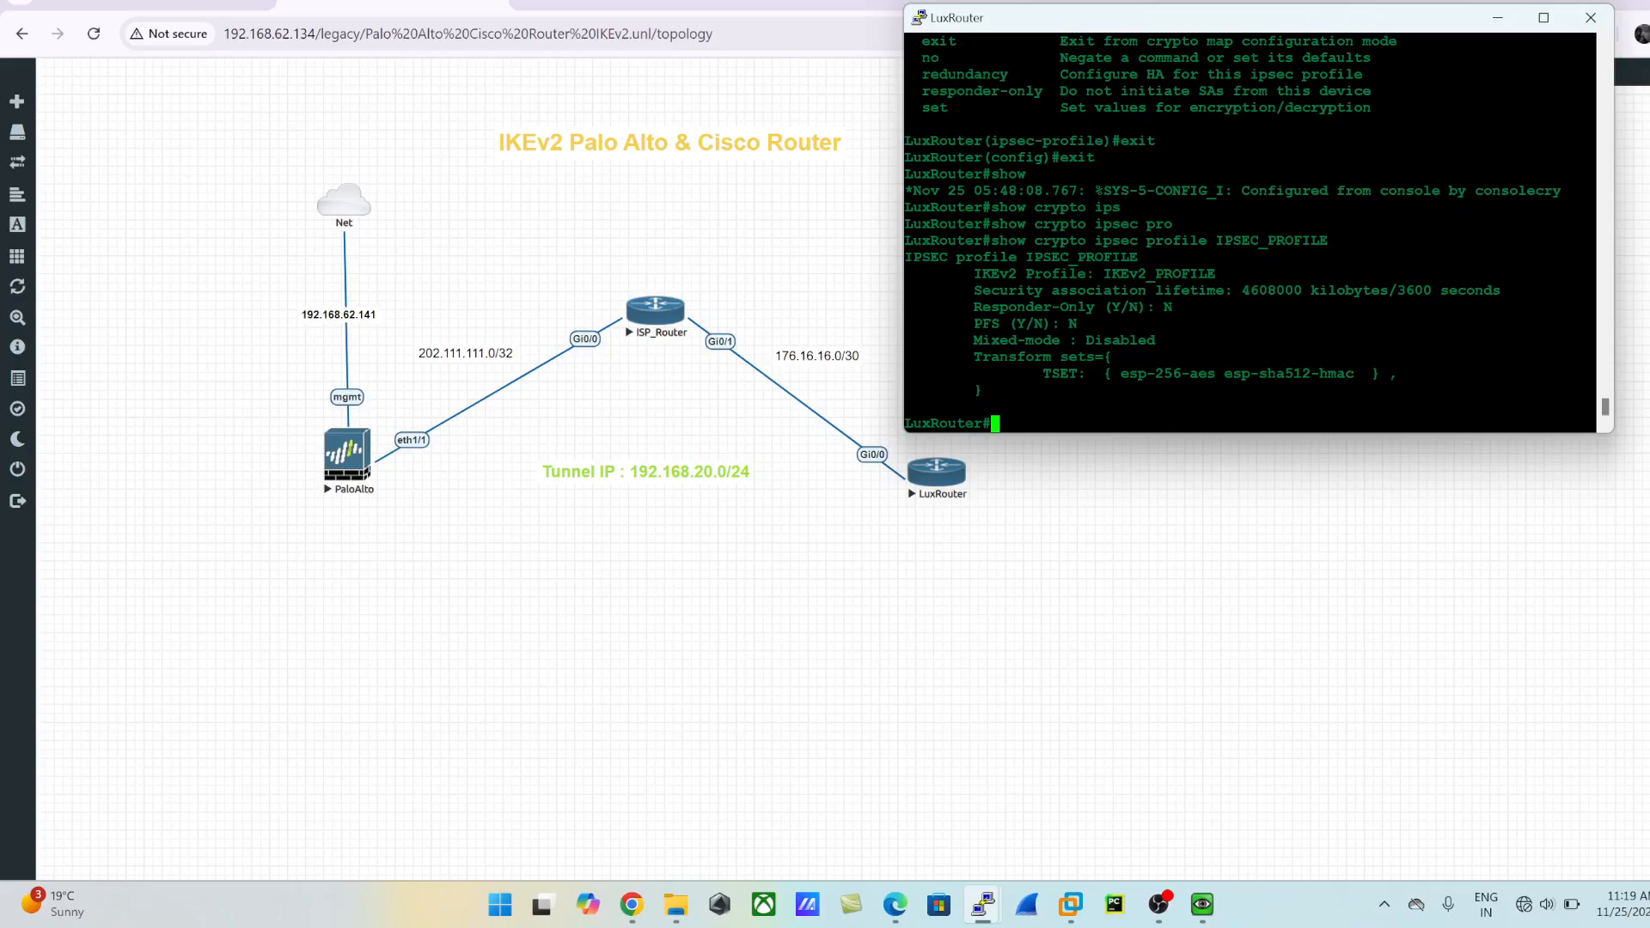
{"action": "key", "text": "Return"}
{"action": "key", "text": "Return"}
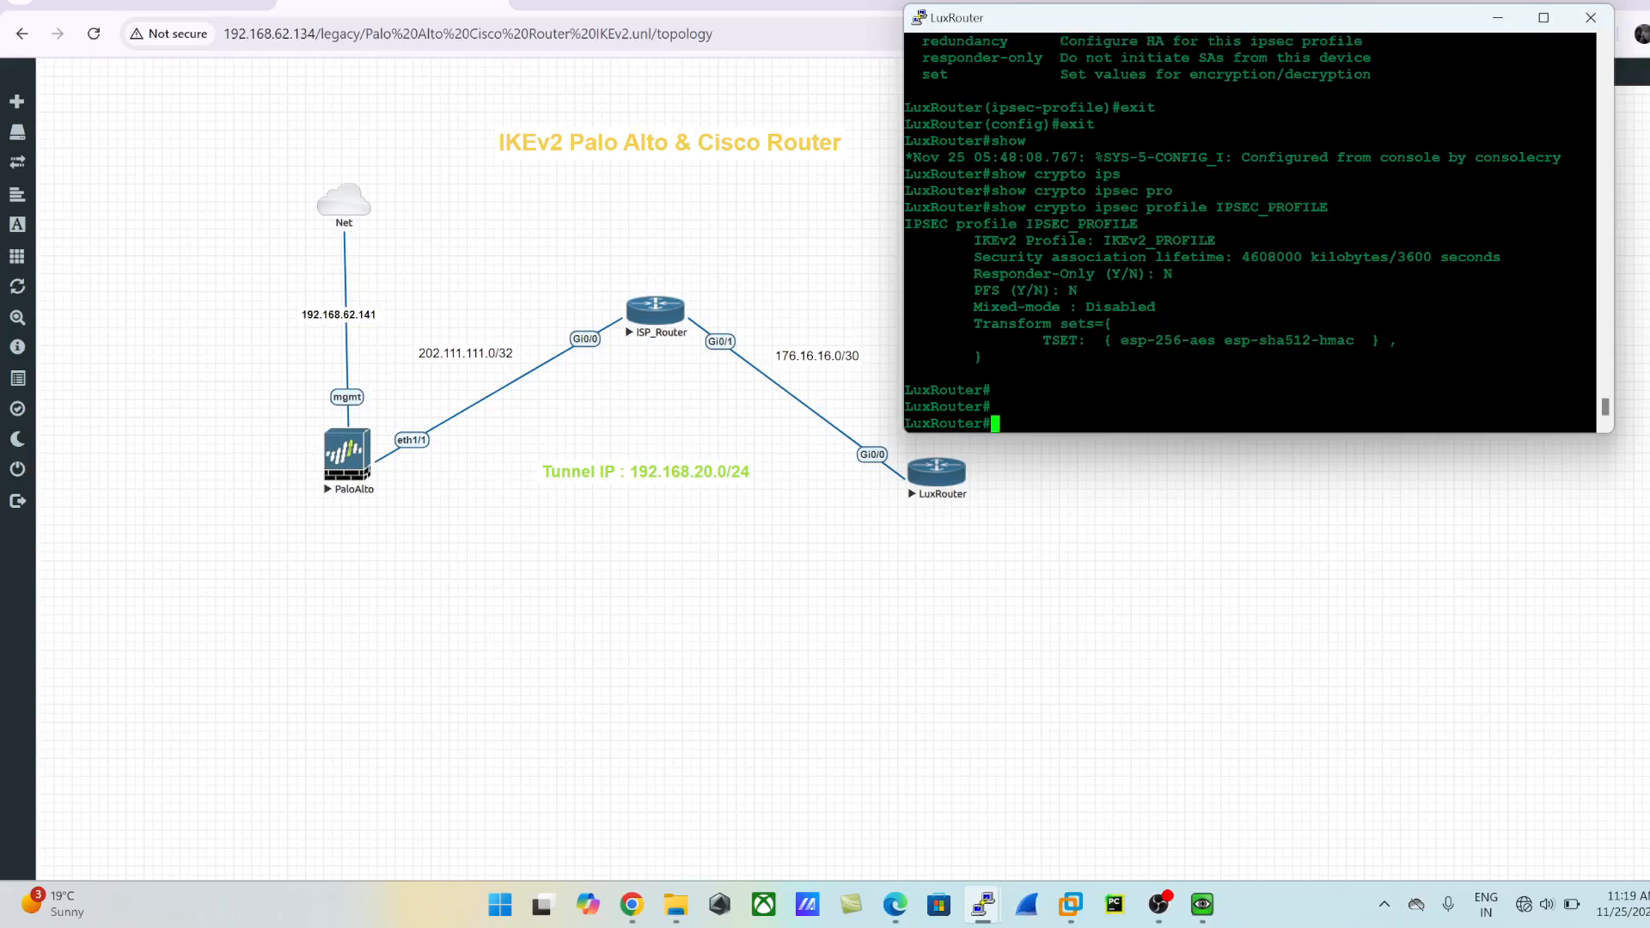
{"action": "left_click_drag", "start_coordinate": [1020, 225], "coordinate": [1148, 224]}
{"action": "left_click", "coordinate": [1149, 225]}
{"action": "left_click_drag", "start_coordinate": [1044, 341], "coordinate": [1402, 353]}
{"action": "left_click", "coordinate": [1403, 354]}
{"action": "left_click_drag", "start_coordinate": [974, 241], "coordinate": [1595, 241]}
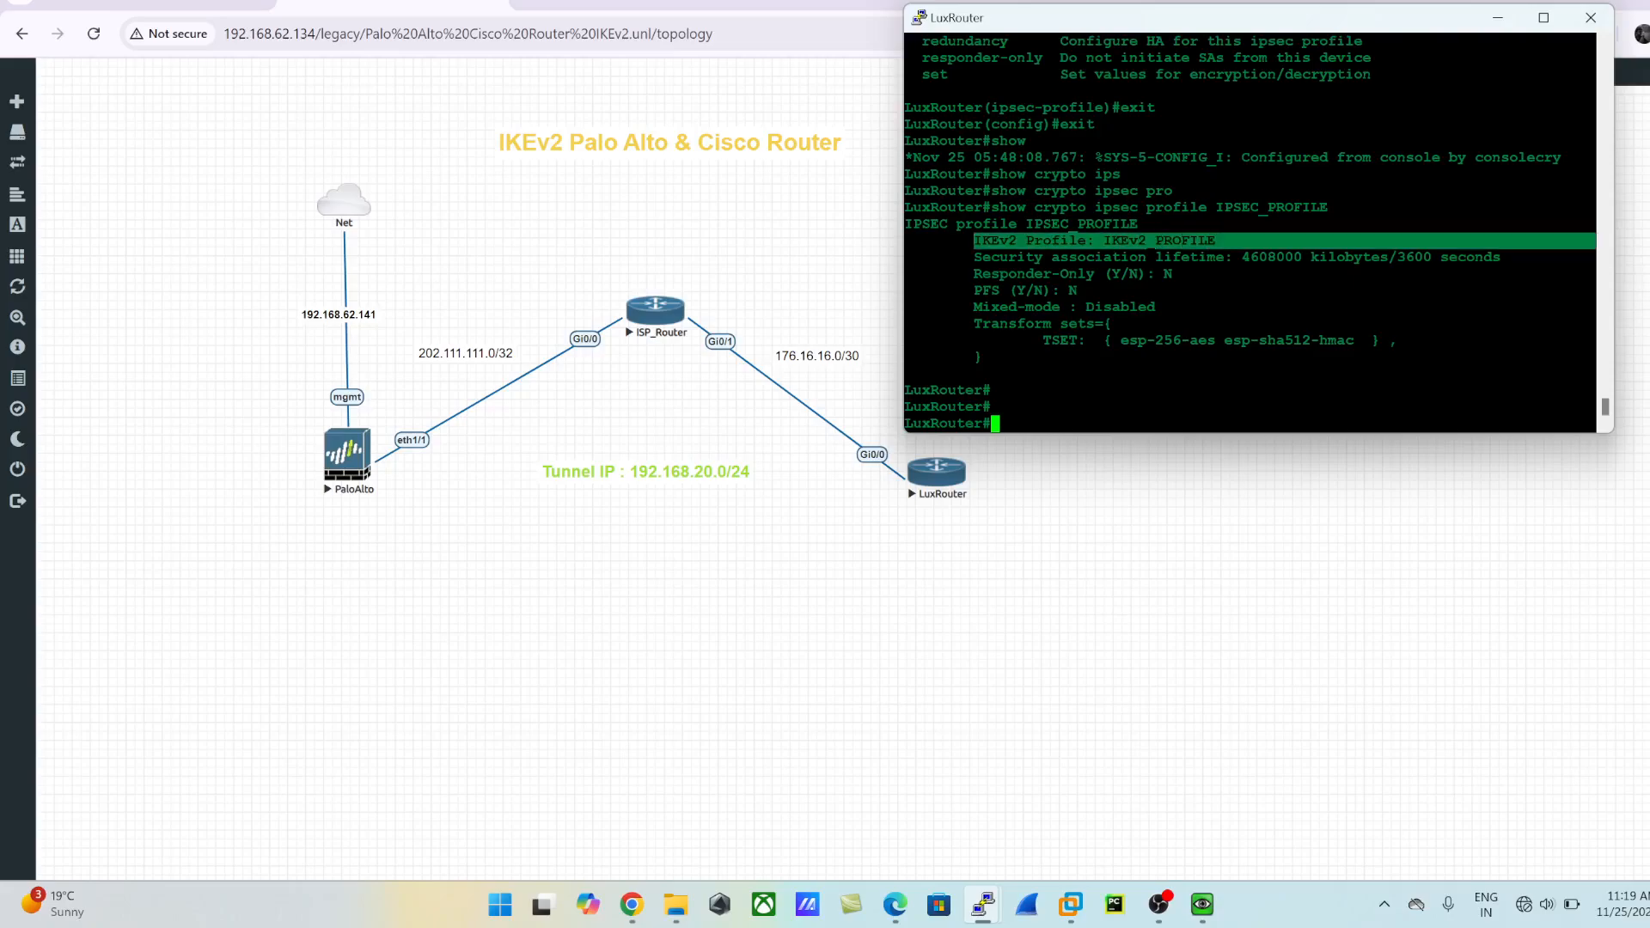
{"action": "left_click", "coordinate": [1595, 241]}
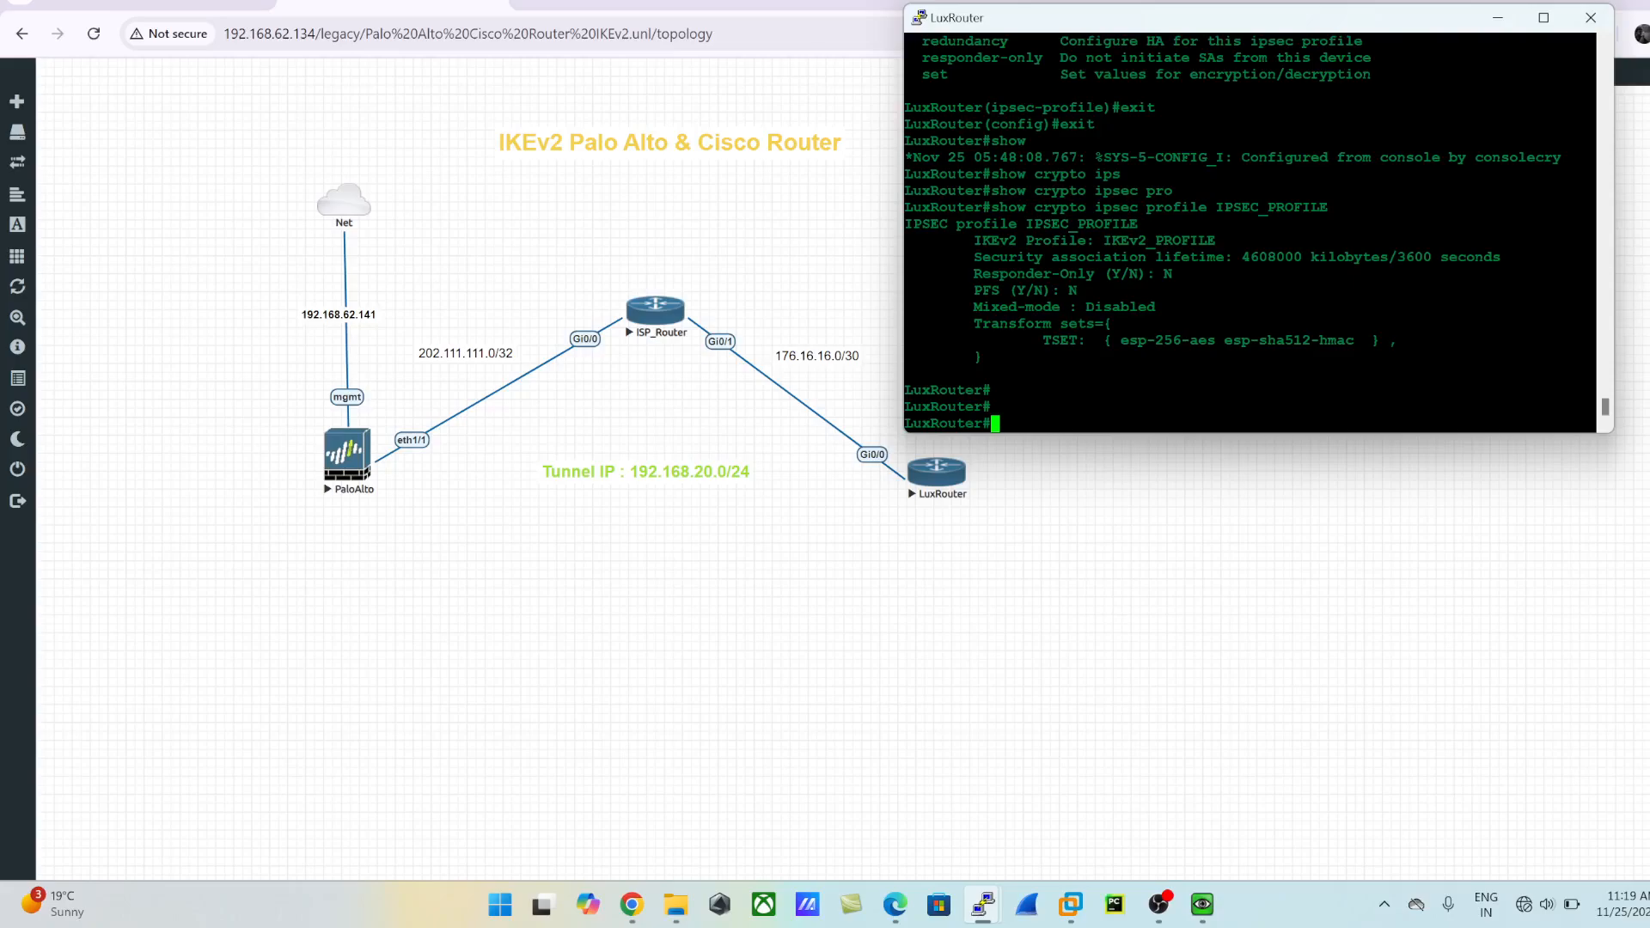
- Switch to Notepad and open a blank document in a maximized window
{"action": "key", "text": "super+r"}
{"action": "type", "text": "notepad"}
{"action": "key", "text": "Return"}
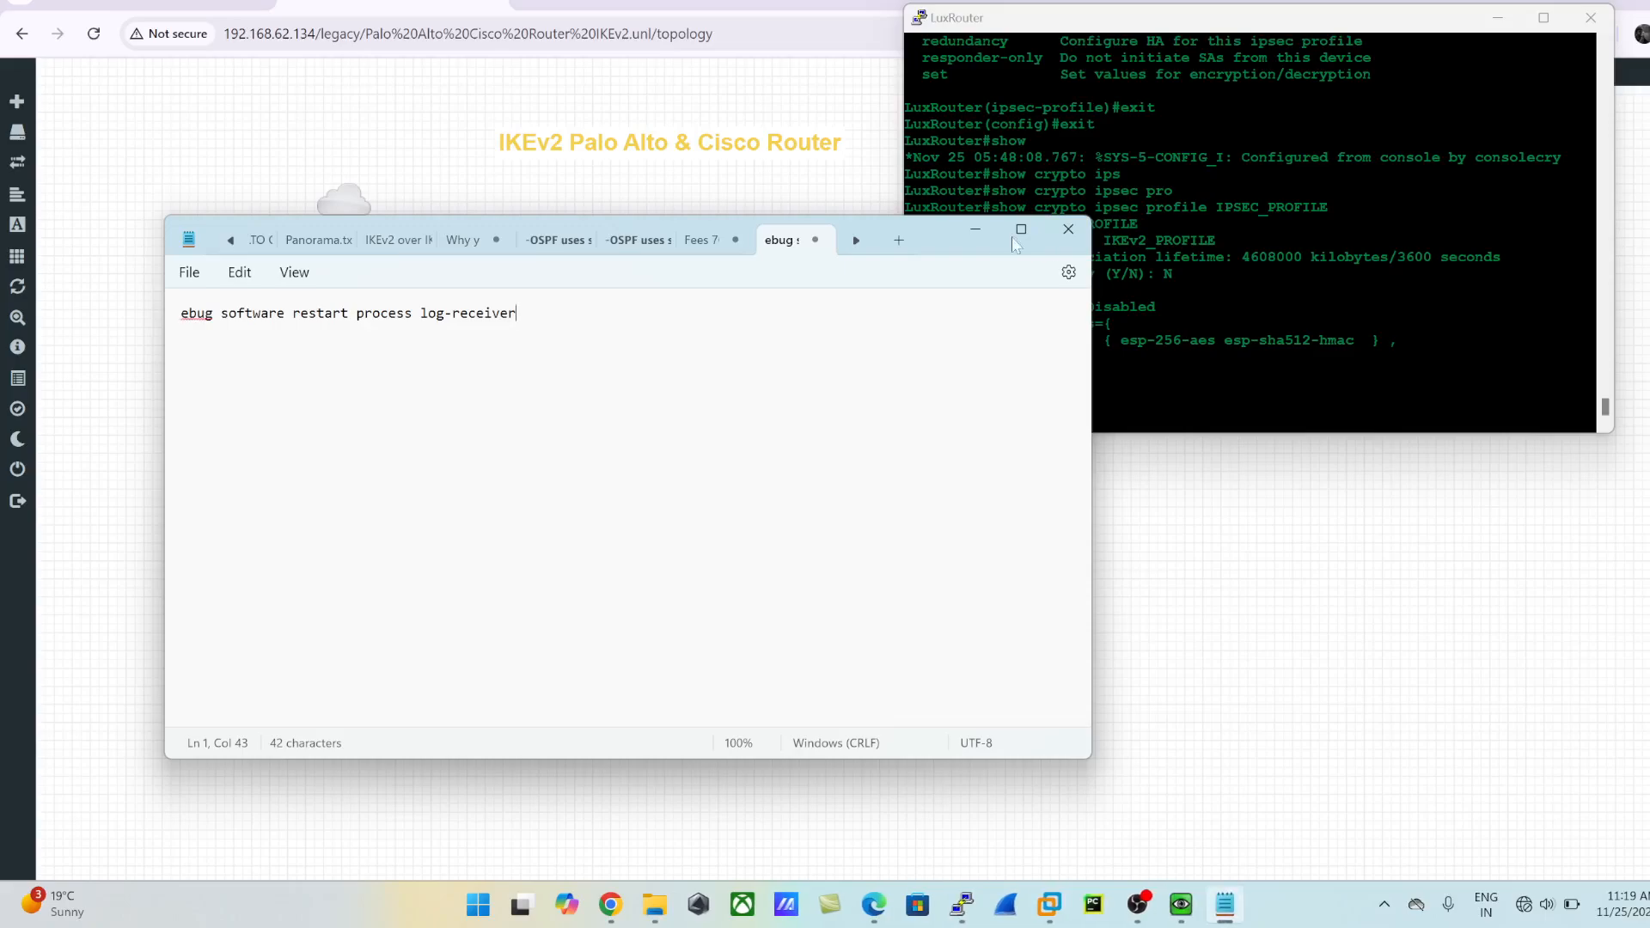
{"action": "left_click", "coordinate": [901, 240]}
{"action": "left_click", "coordinate": [1023, 229]}
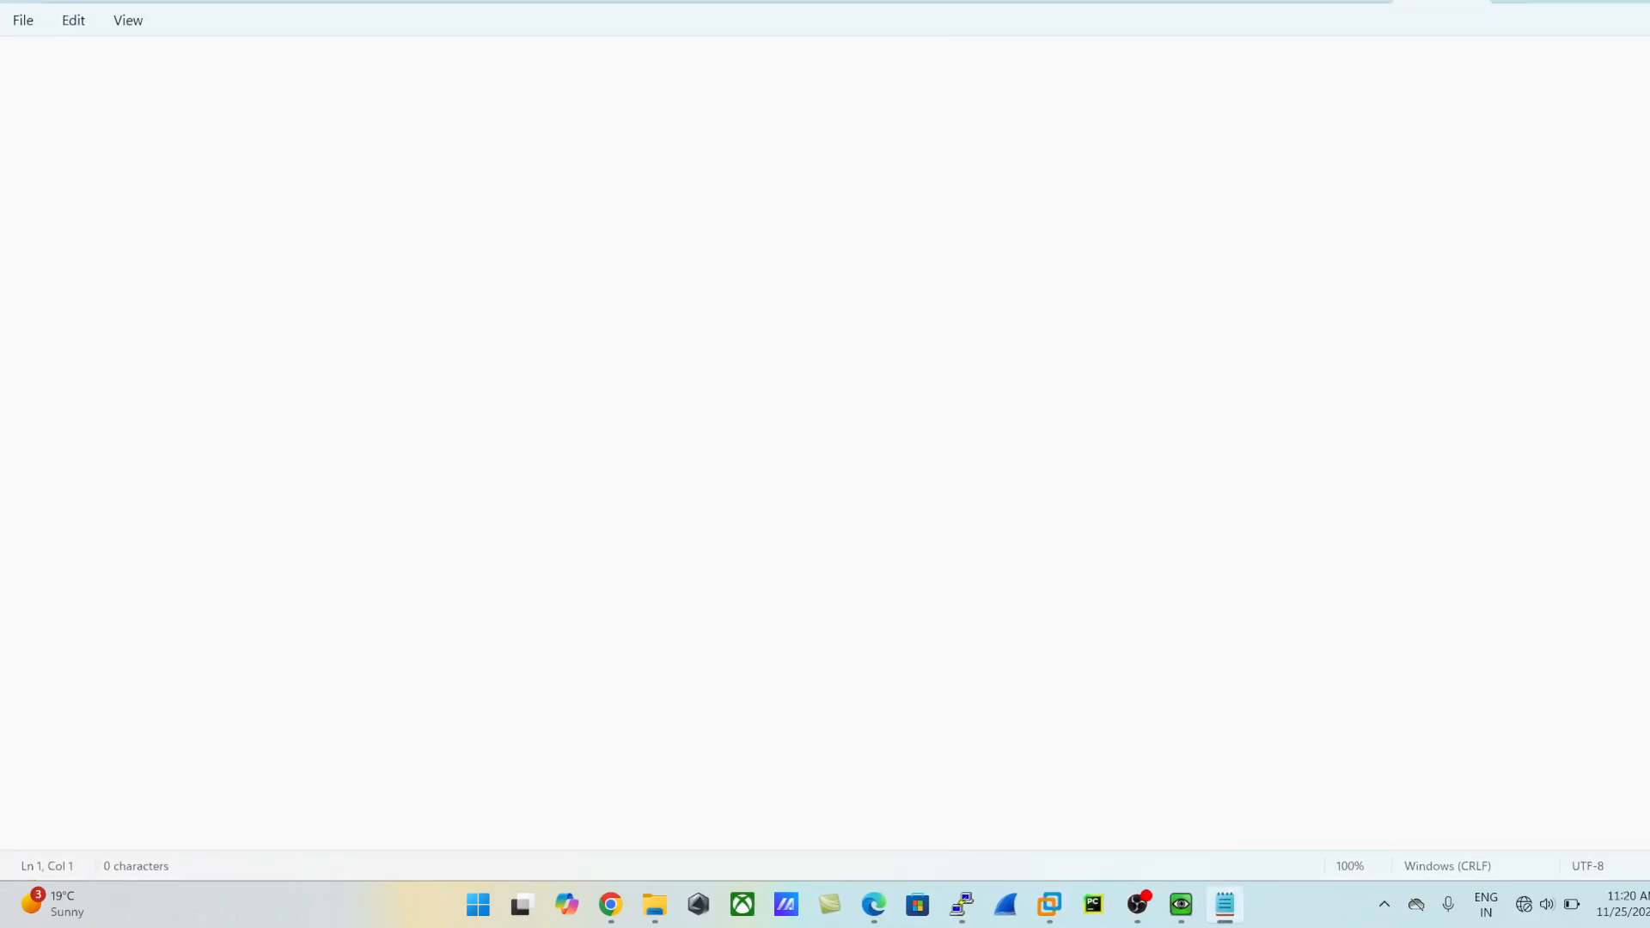
- Write the first two summary notes: "PROPOSAL" and "Policy > called Proposal"
{"action": "type", "text": ">>>>>> PROPOSAL"}
{"action": "key", "text": "Return"}
{"action": "type", "text": ">> Policy > caald"}
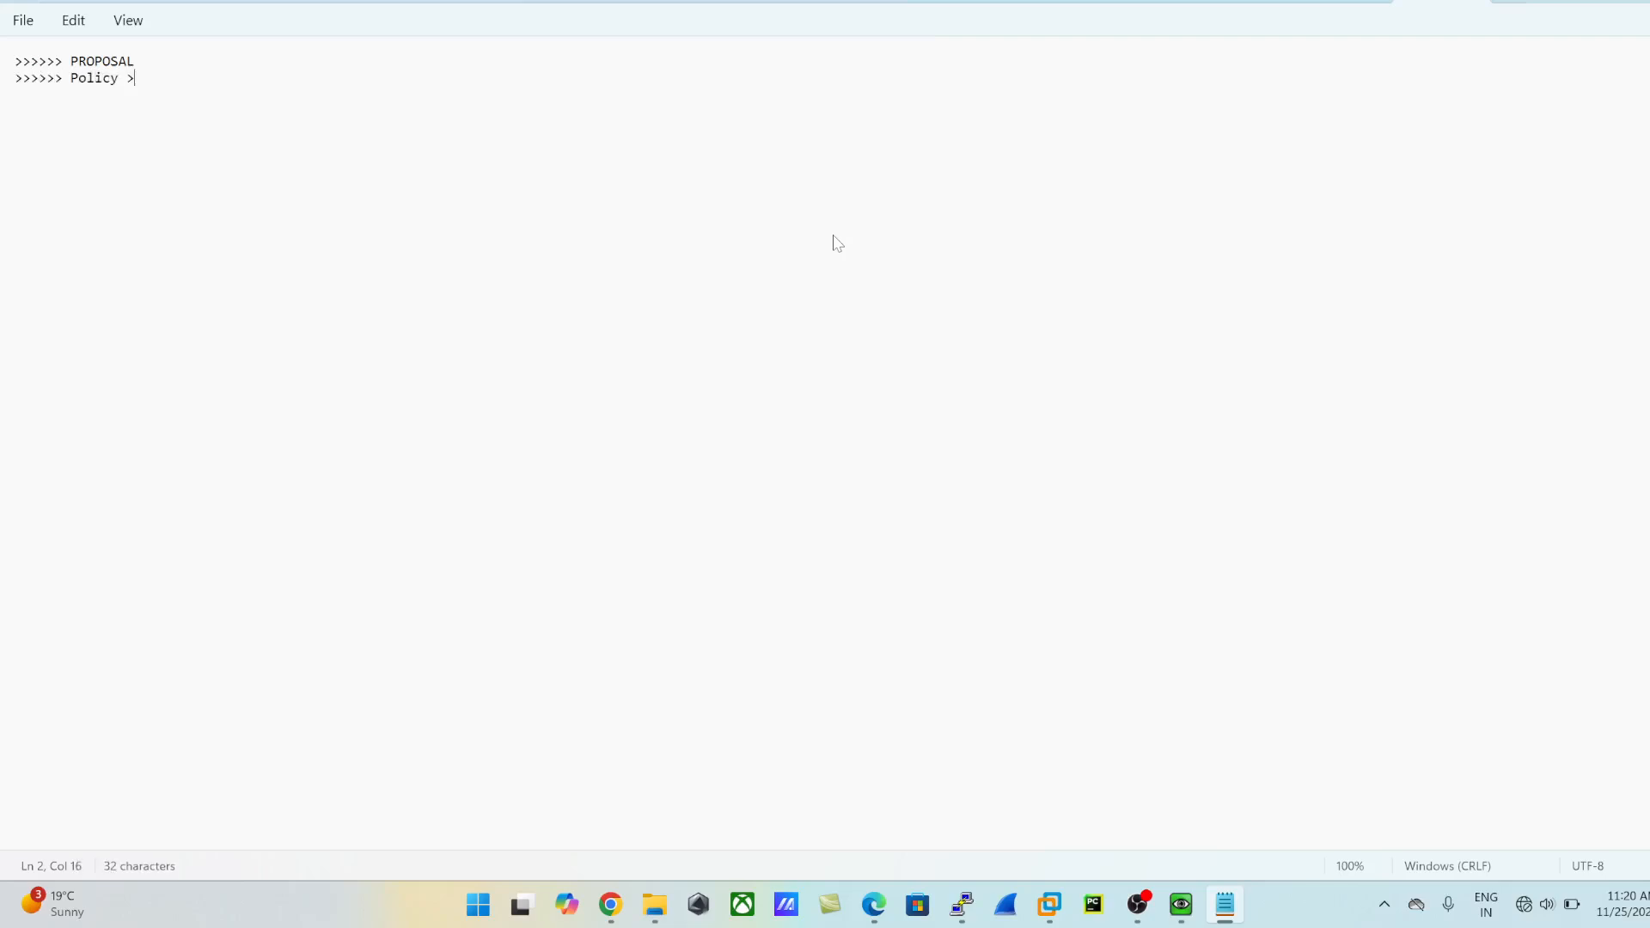
{"action": "key", "text": "BackSpace"}
{"action": "key", "text": "BackSpace"}
{"action": "key", "text": "BackSpace"}
{"action": "type", "text": "lled PRo"}
{"action": "key", "text": "BackSpace"}
{"action": "key", "text": "BackSpace"}
{"action": "type", "text": "roposal"}
- Add summary notes for the keyring and for "ikev2 profile >> called keyring"
{"action": "key", "text": "Return"}
{"action": "key", "text": "Return"}
{"action": "type", "text": ">>> keyring >>"}
{"action": "key", "text": "Return"}
{"action": "key", "text": "Return"}
{"action": "type", "text": ">>> ikev2"}
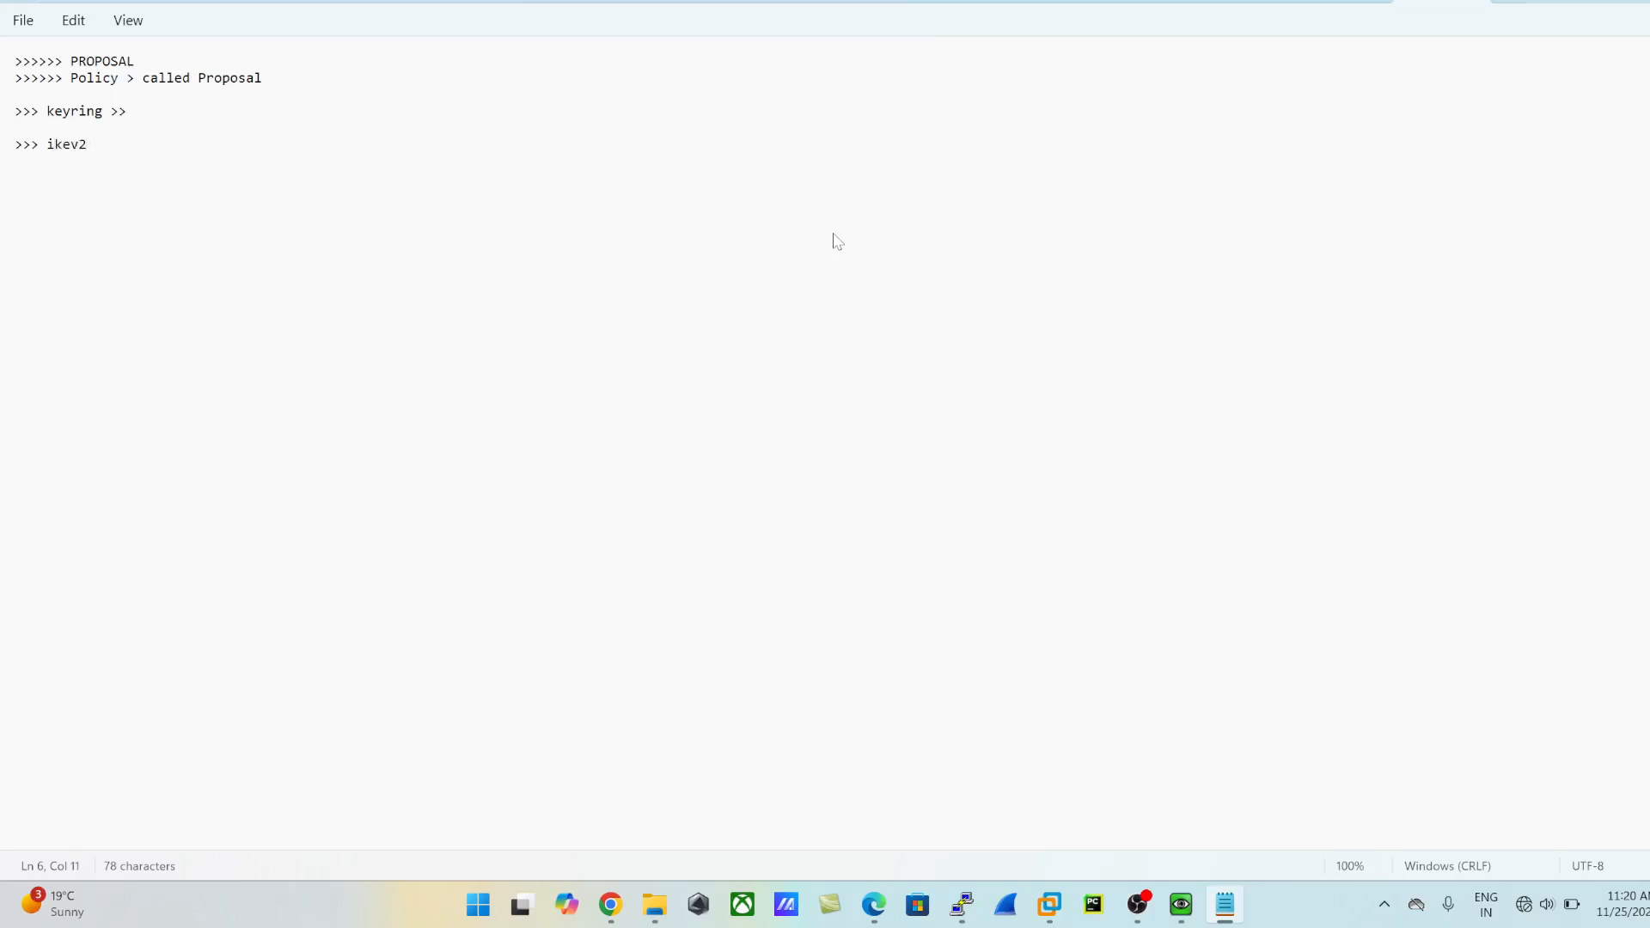
{"action": "type", "text": " profile >> called keyring"}
{"action": "key", "text": "Return"}
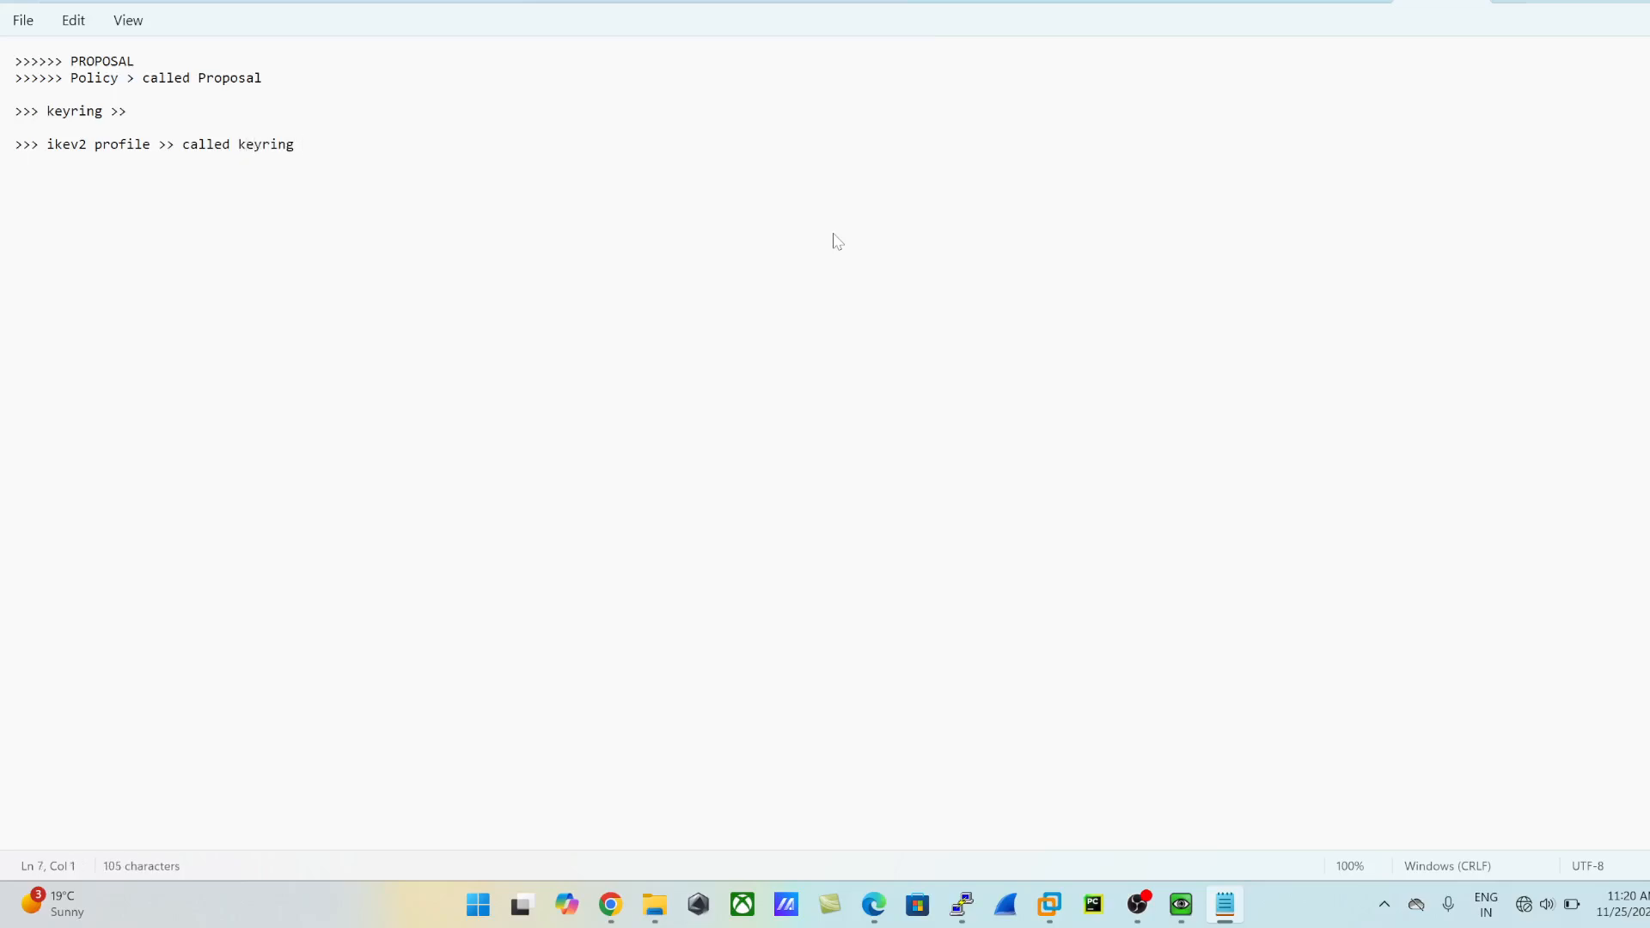
- Add two summary notes stating that the IPSEC transform set and the IPSEC profile were created
{"action": "type", "text": ">> crea"}
{"action": "key", "text": "BackSpace"}
{"action": "type", "text": "ted IPSEC transform set"}
{"action": "key", "text": "Return"}
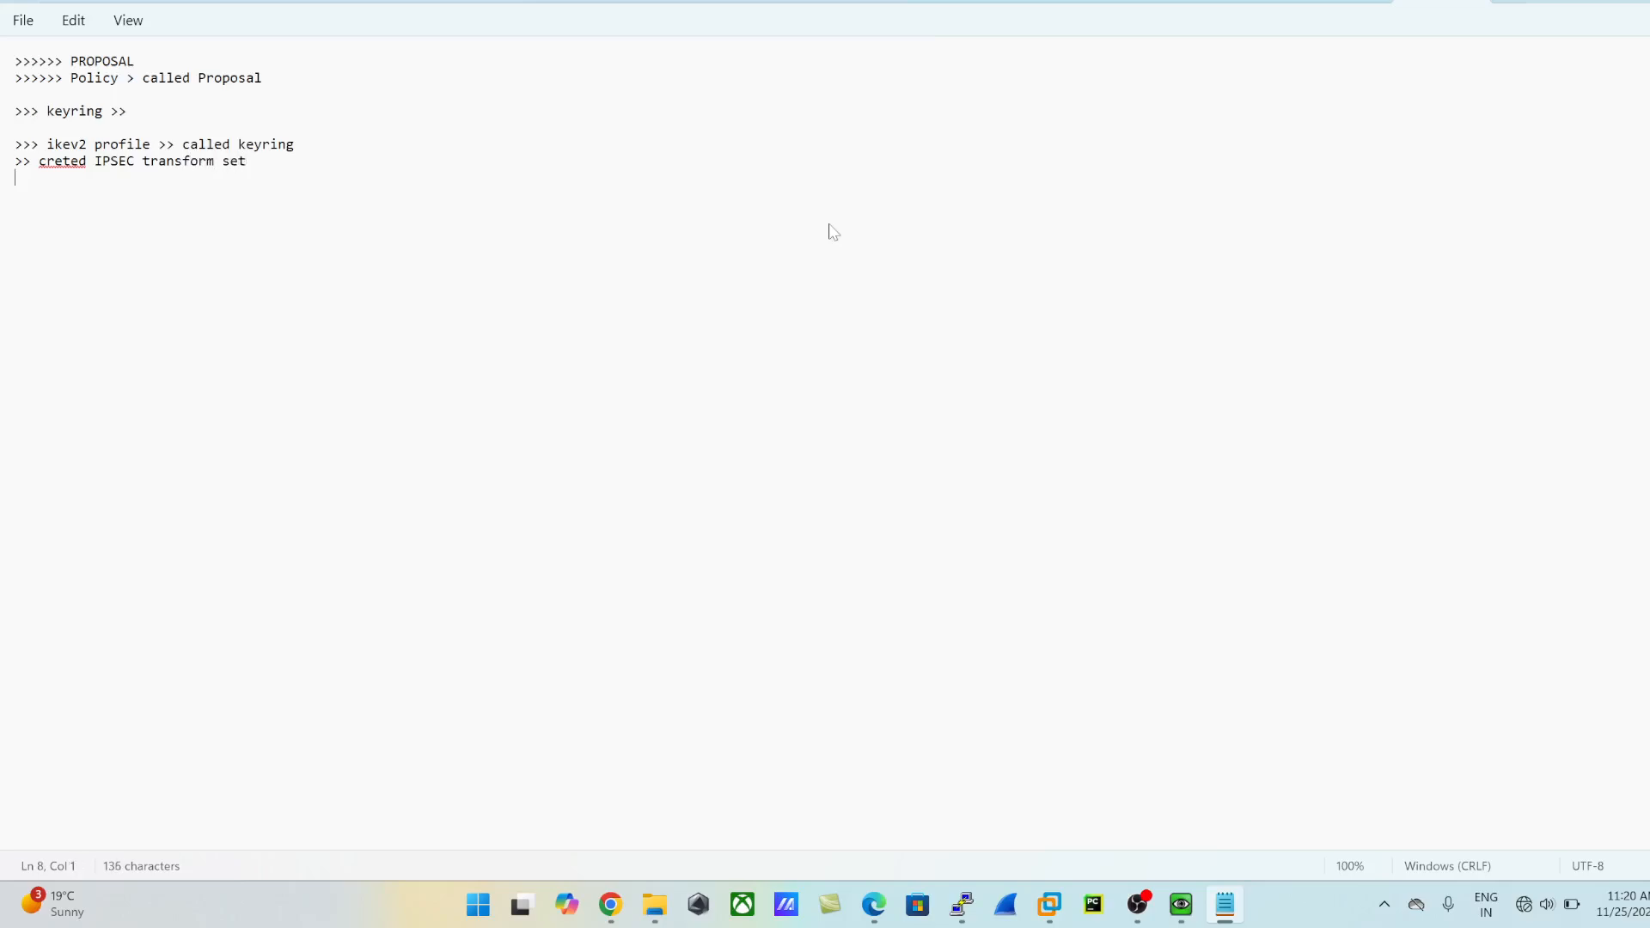
{"action": "type", "text": ">> created IPSEC profile"}
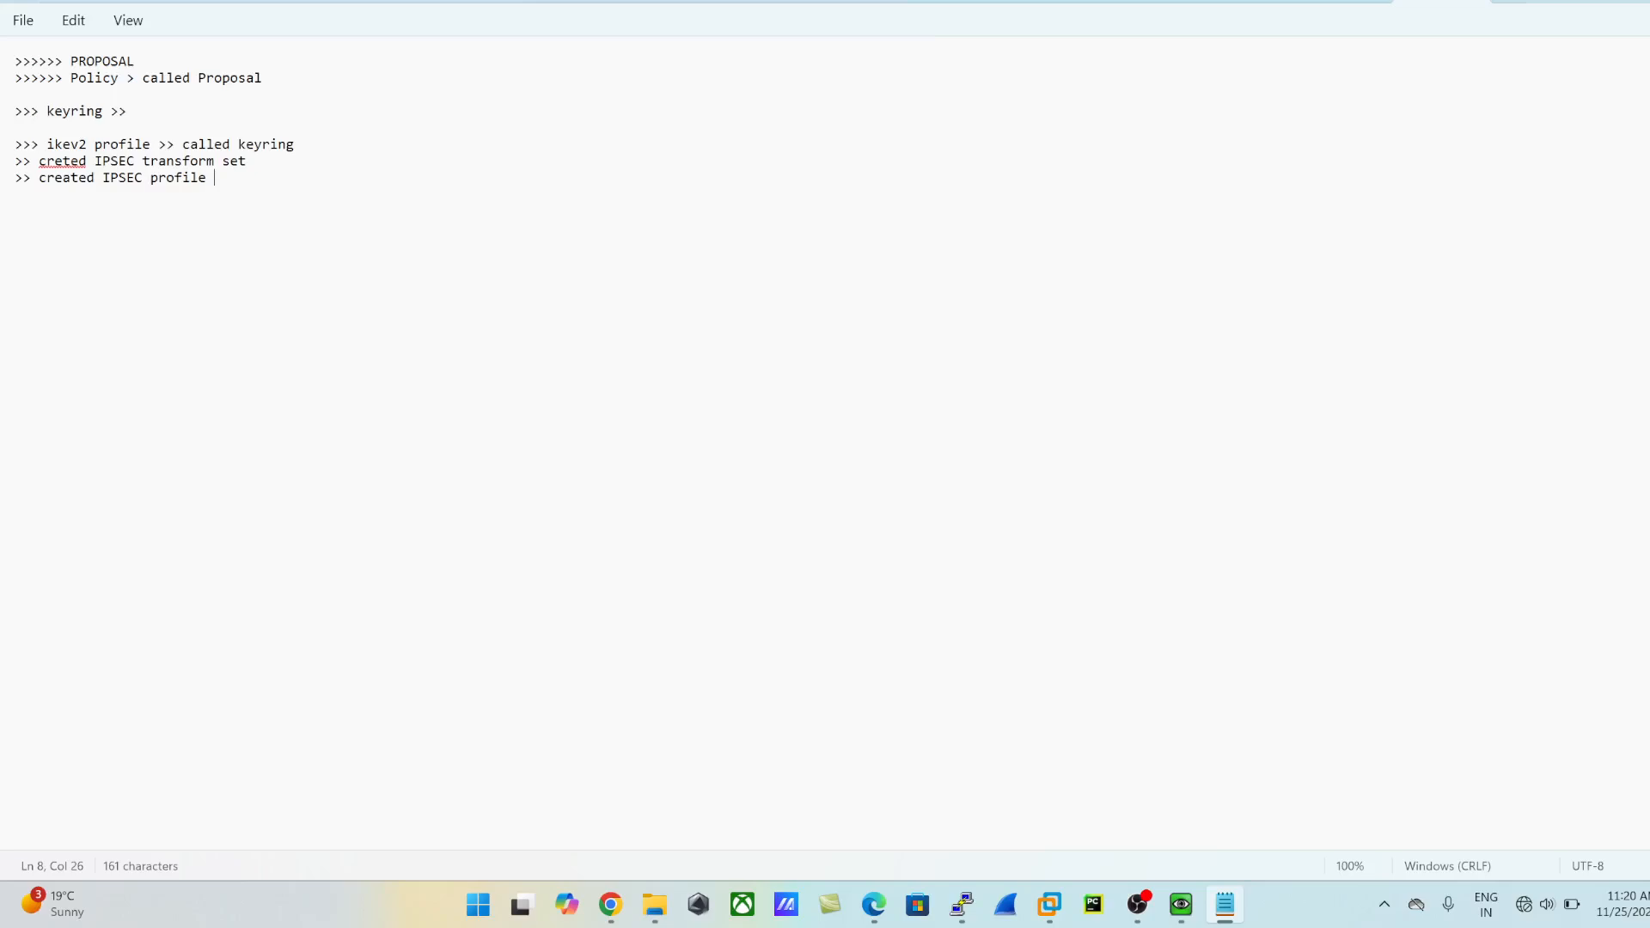
- Close the summary notes without saving and return to the LuxRouter console
{"action": "left_click_drag", "start_coordinate": [19, 61], "coordinate": [344, 242]}
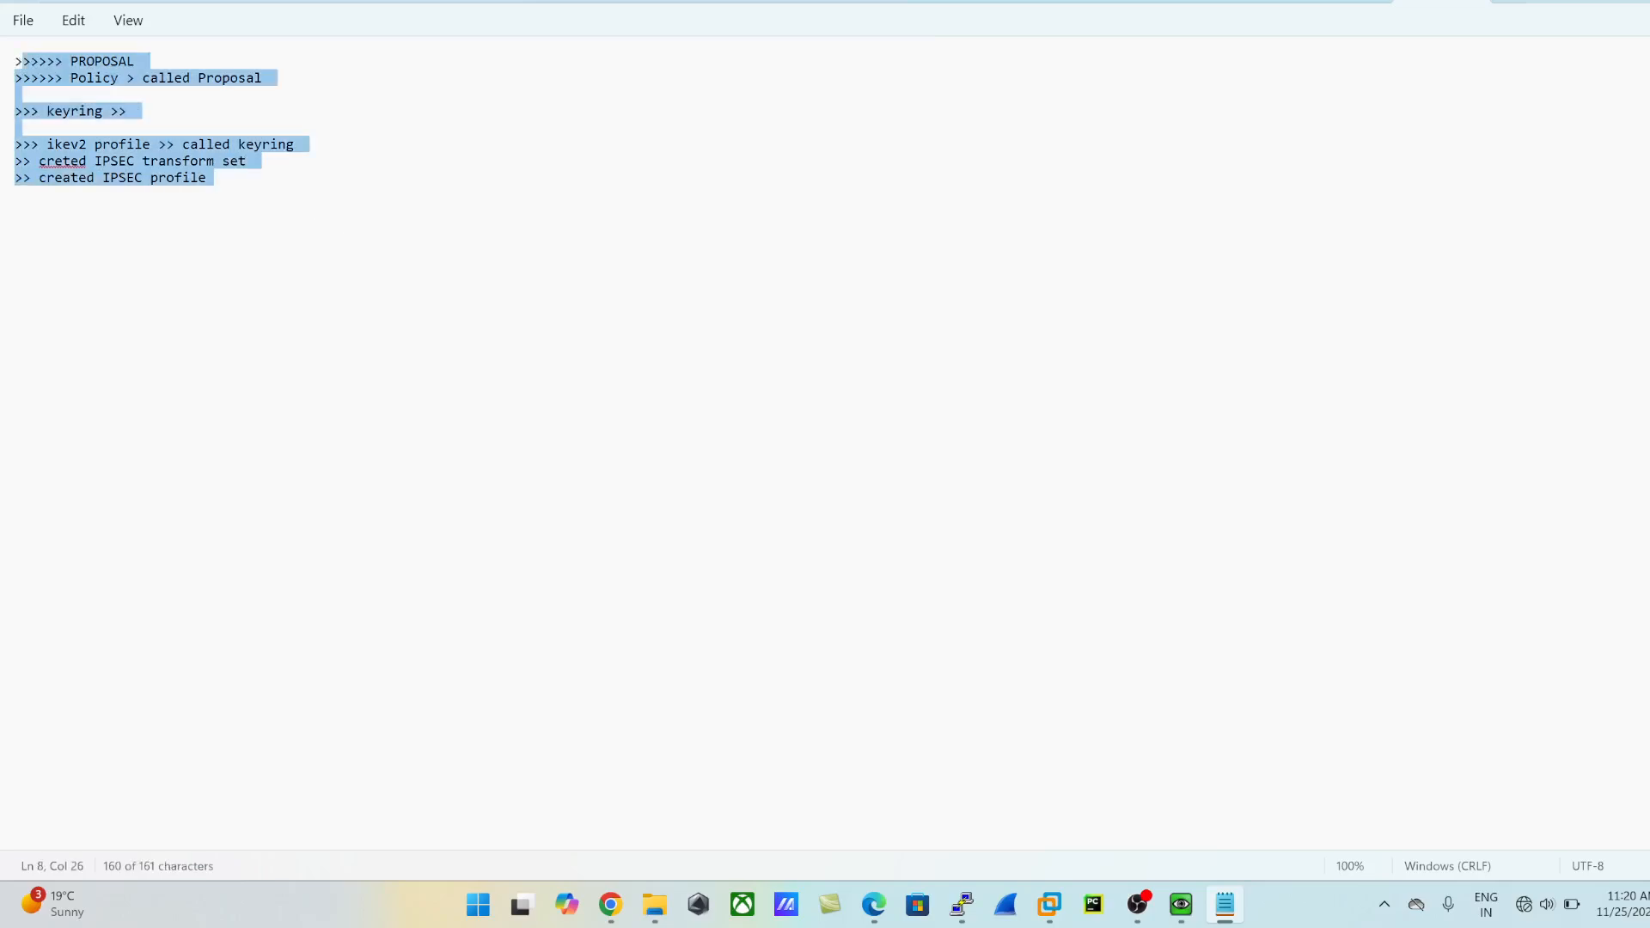
{"action": "left_click", "coordinate": [1475, 1]}
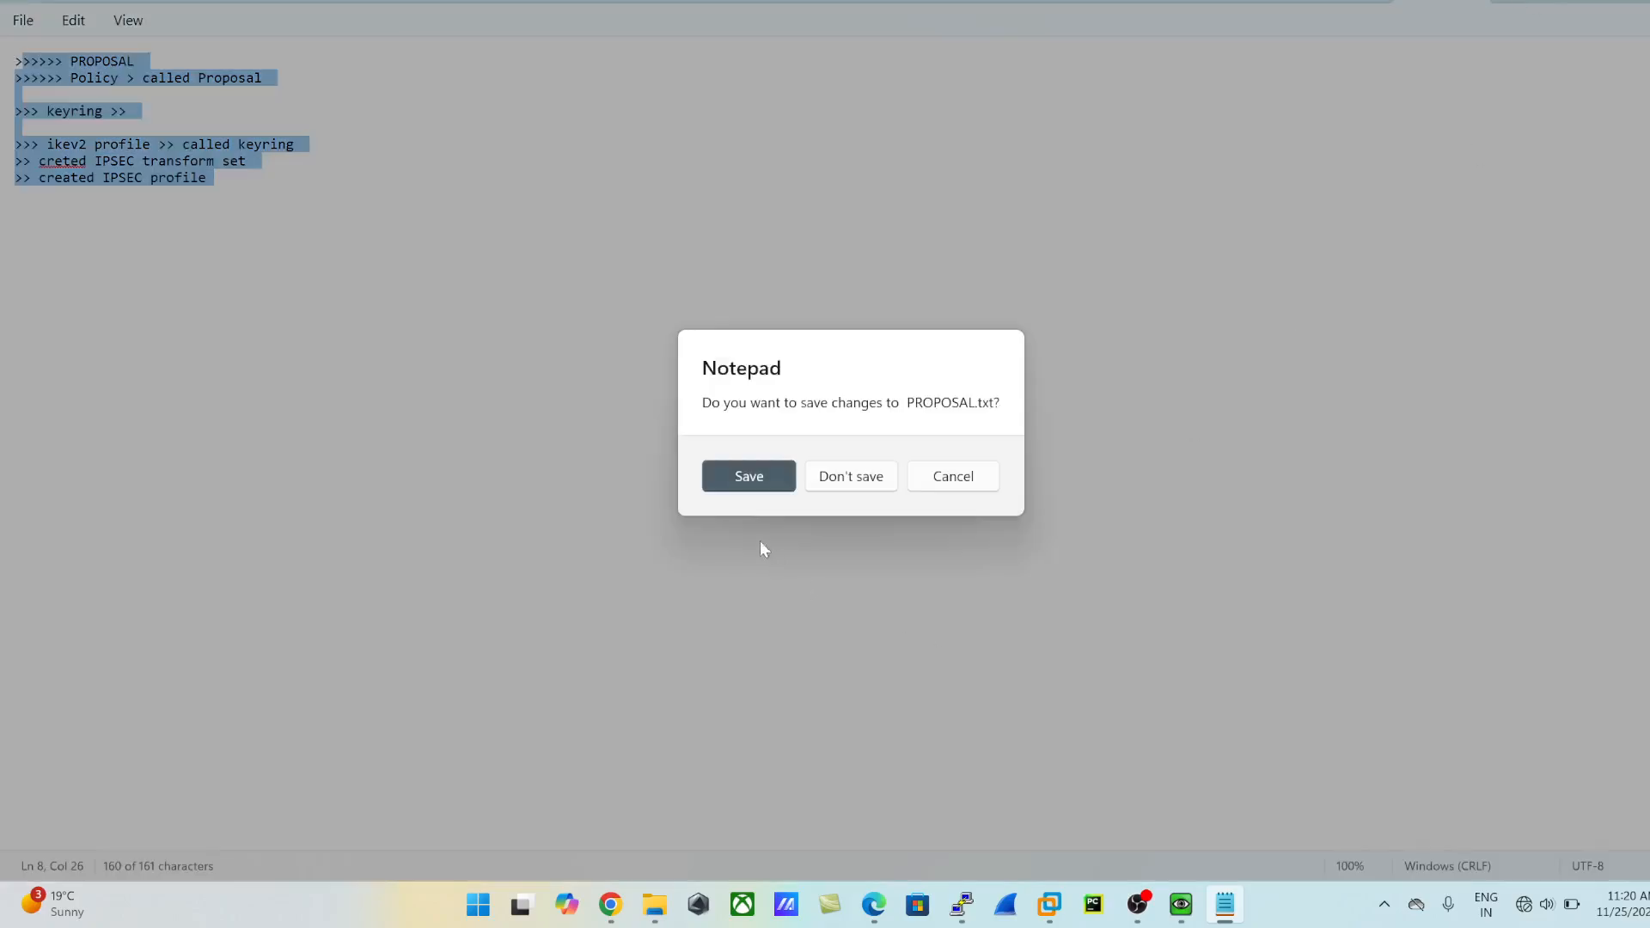
{"action": "left_click", "coordinate": [857, 472]}
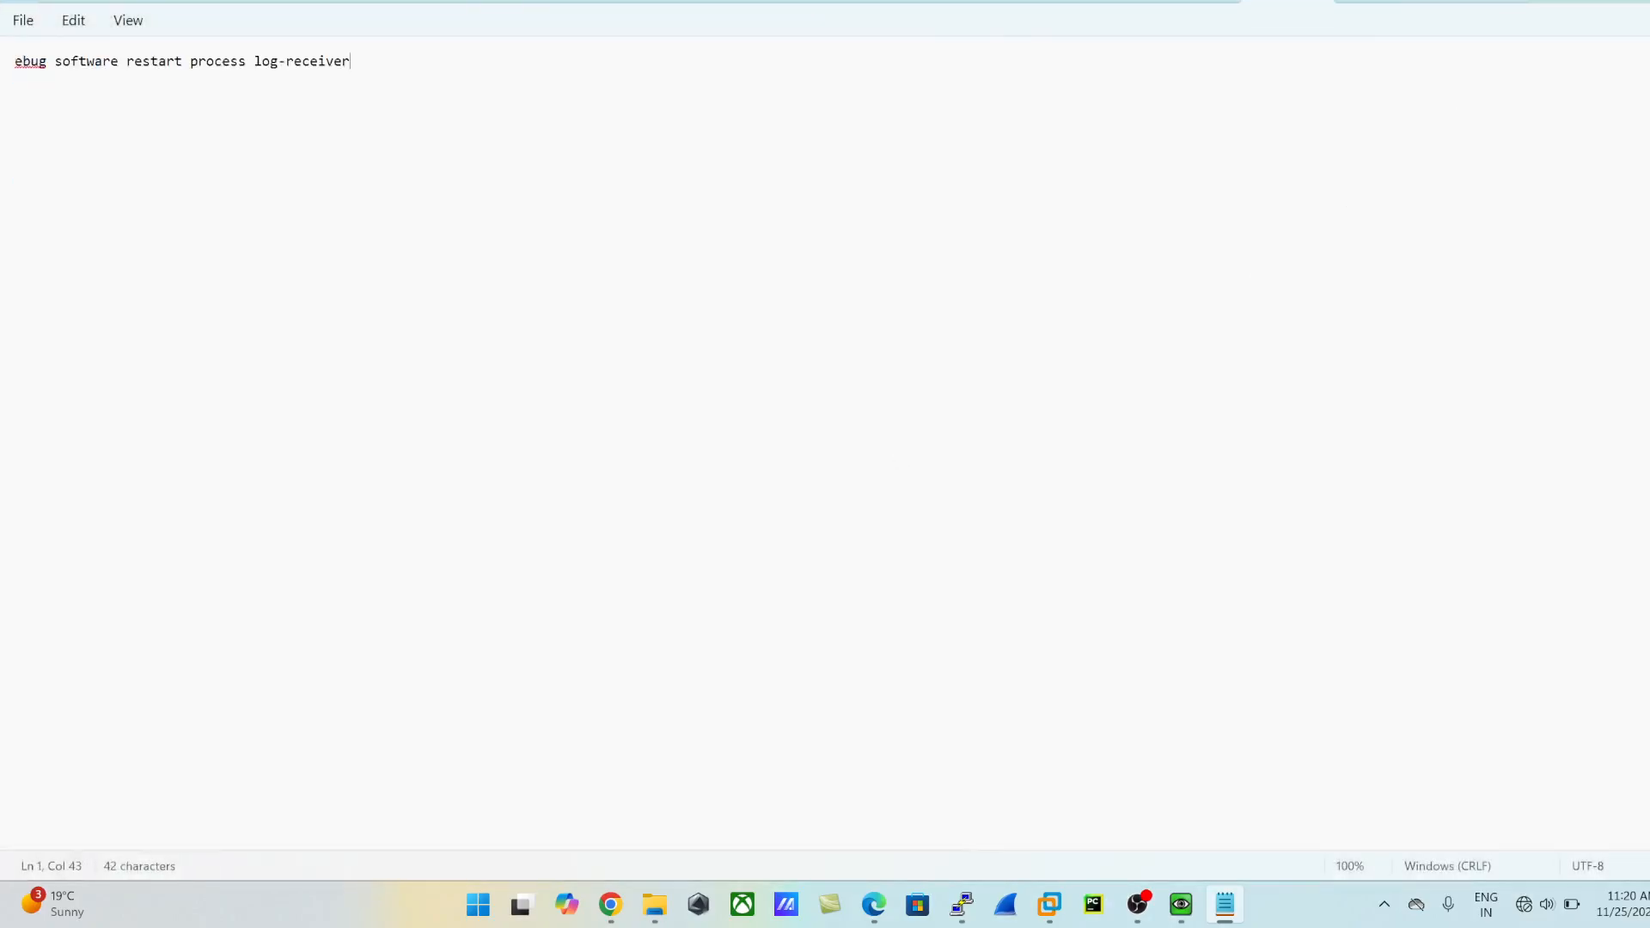
{"action": "left_click", "coordinate": [1574, 17]}
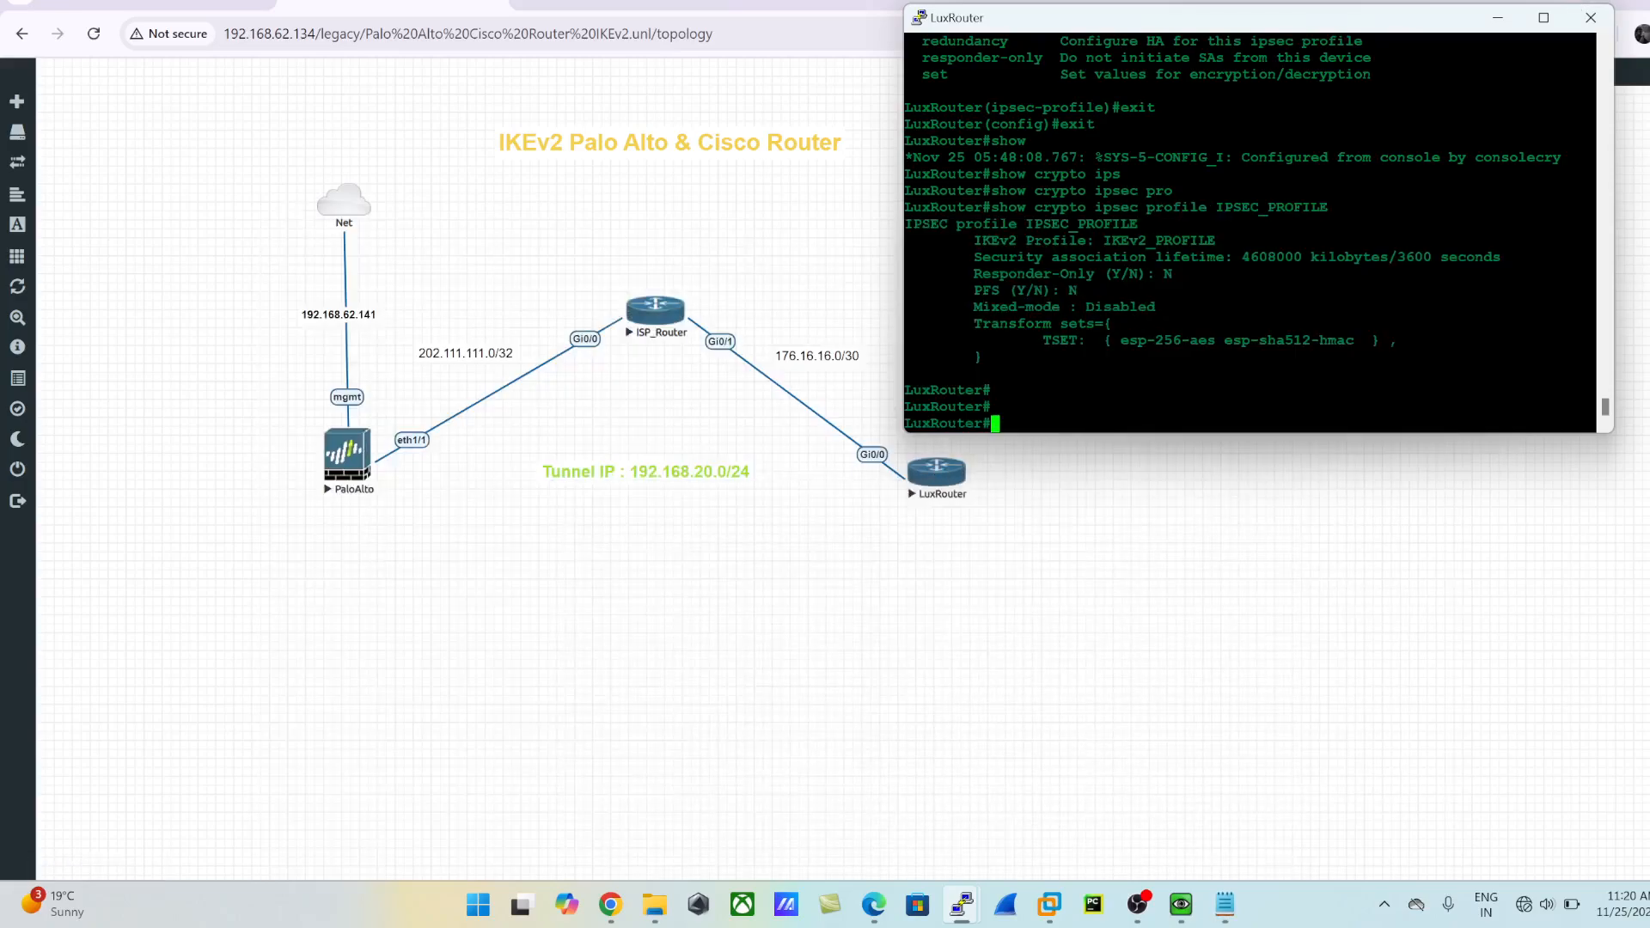
{"action": "key", "text": "Return"}
{"action": "key", "text": "Return"}
{"action": "key", "text": "Return"}
{"action": "type", "text": "c"}
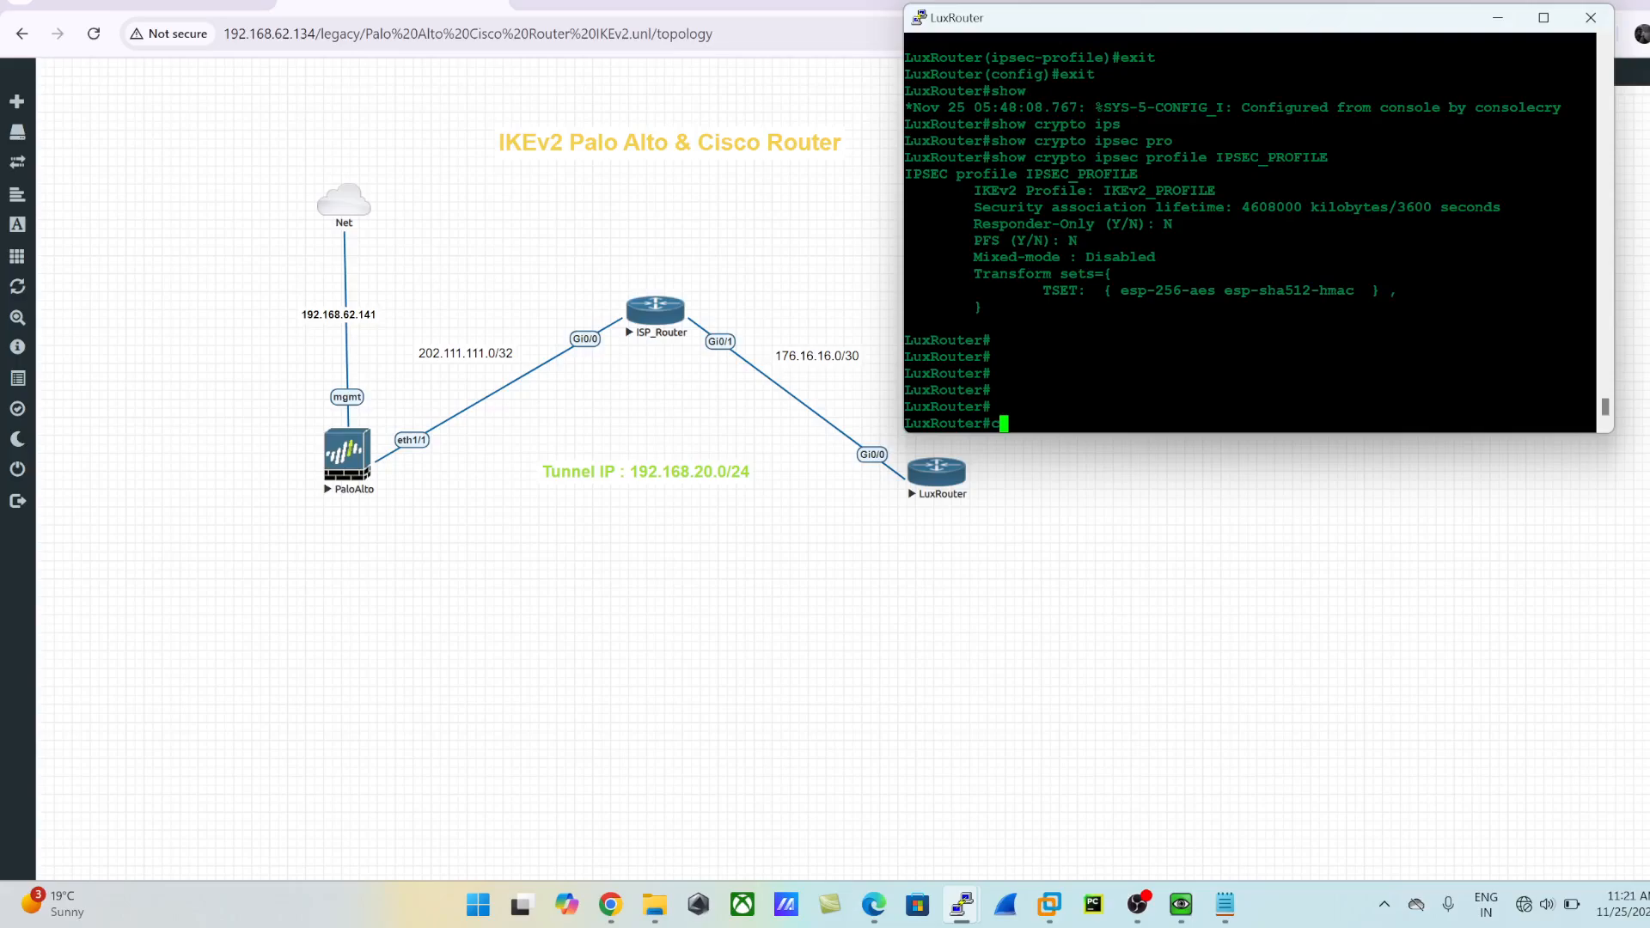
{"action": "key", "text": "Return"}
{"action": "key", "text": "Return"}
{"action": "key", "text": "Return"}
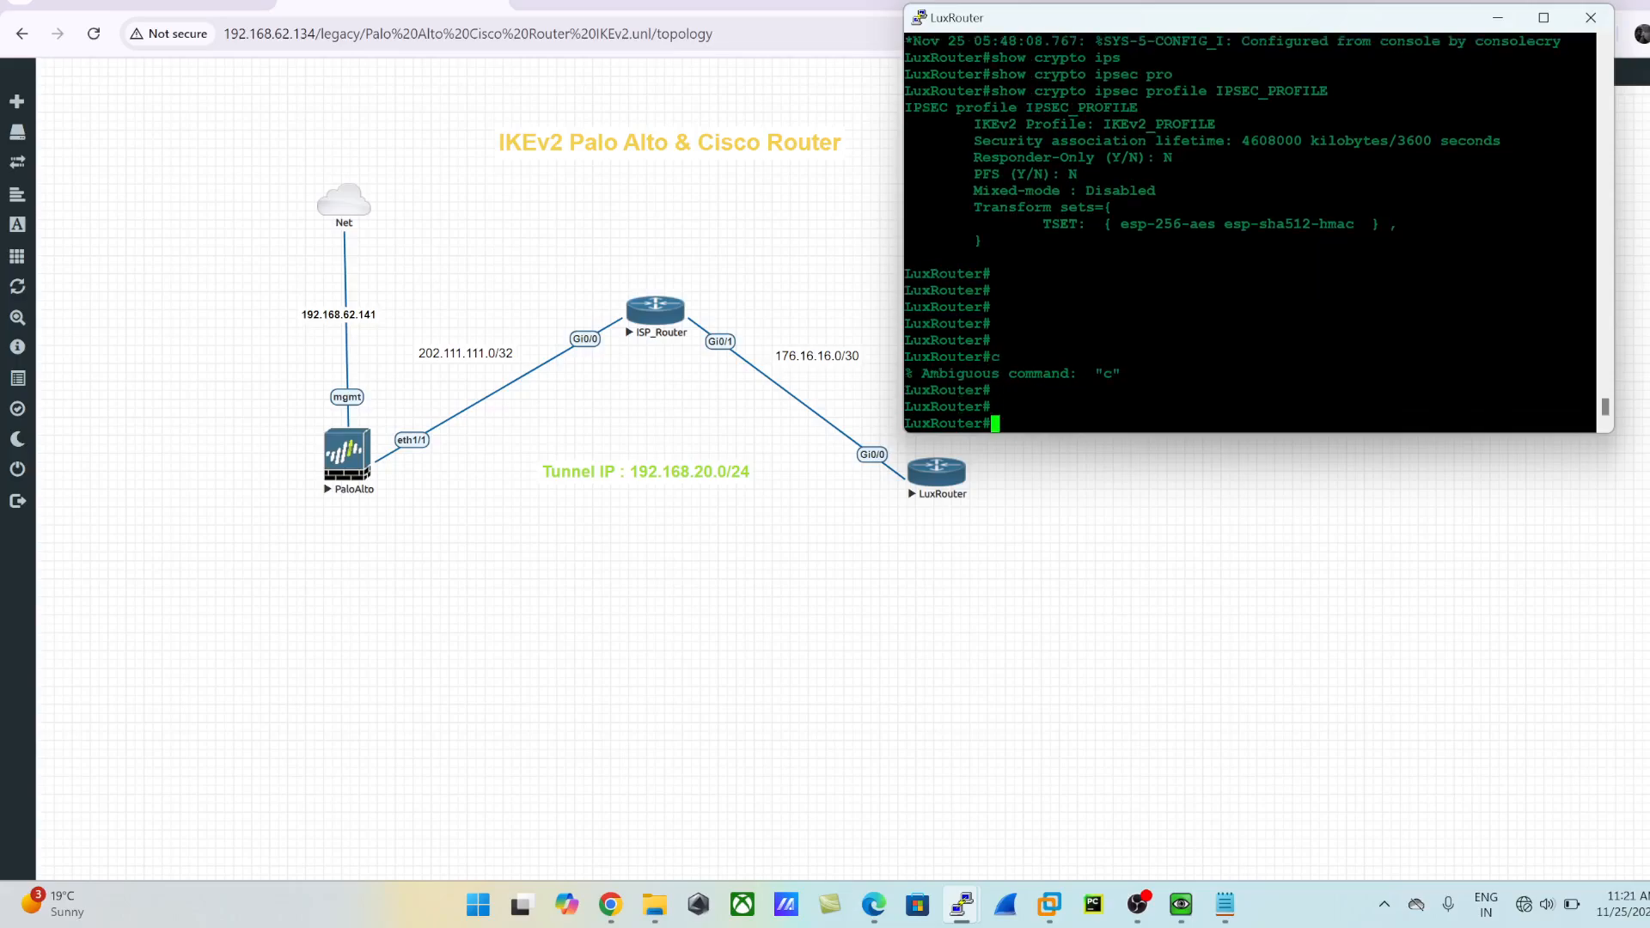
- Enter global configuration mode and open the configuration of tunnel interface 1
{"action": "type", "text": "confi gt"}
{"action": "key", "text": "Return"}
{"action": "type", "text": "config "}
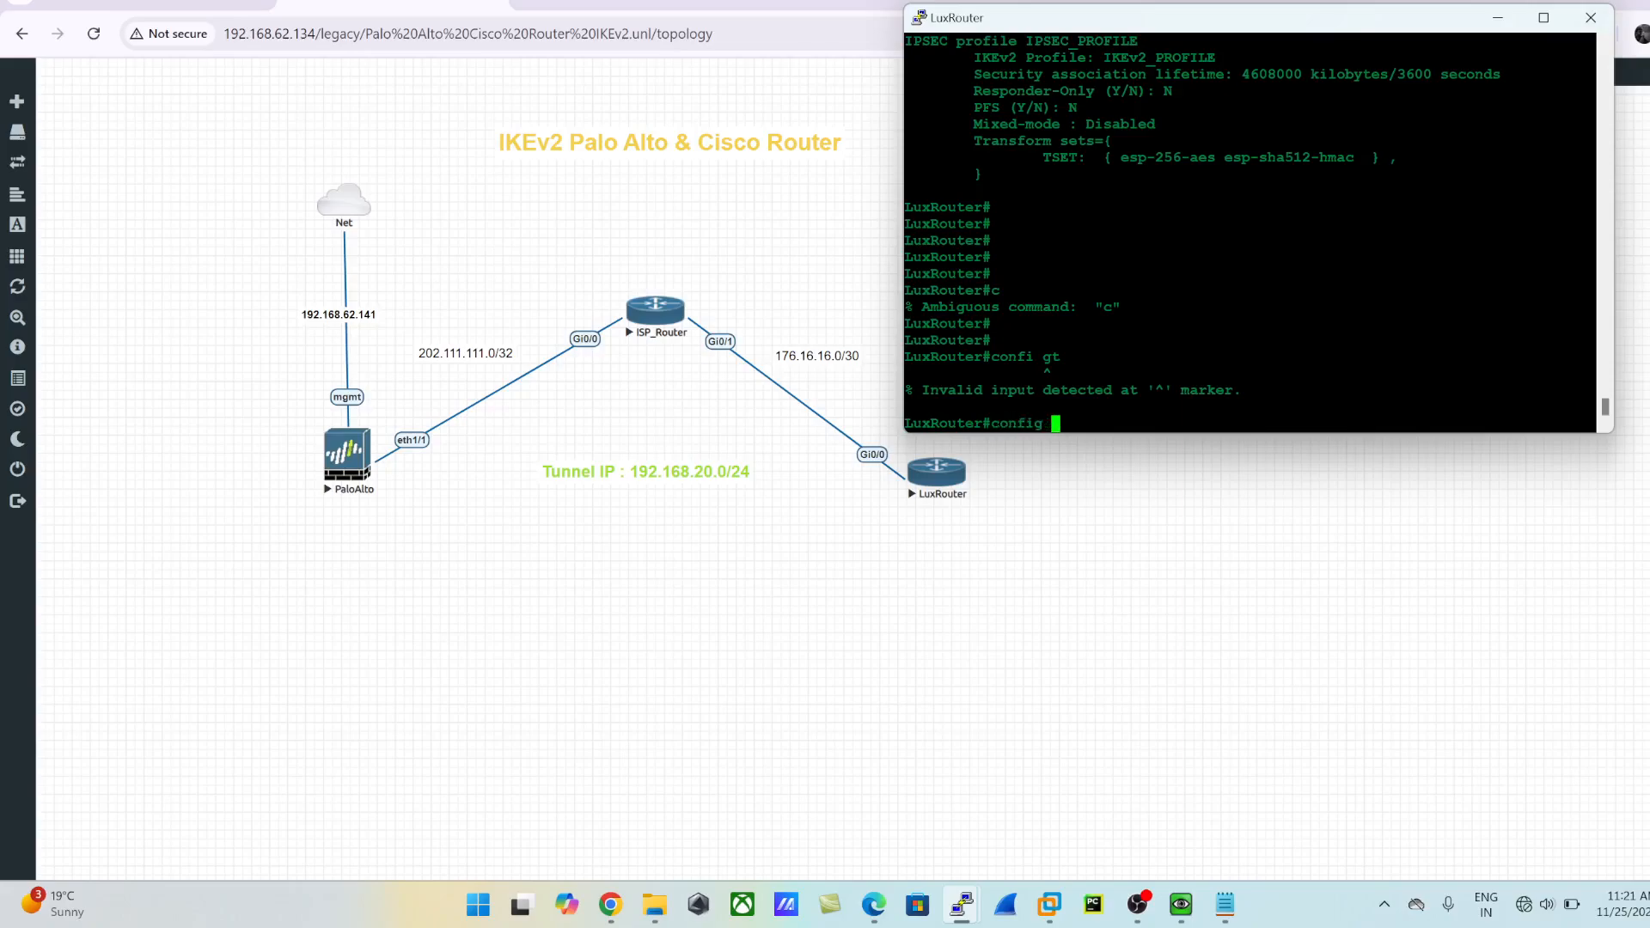
{"action": "type", "text": "t"}
{"action": "key", "text": "Return"}
{"action": "type", "text": "int tu 1"}
{"action": "key", "text": "Return"}
- Assign IP address 192.168.20.5 with mask 255.255.255.0 to the tunnel interface and enable it
{"action": "type", "text": "ip"}
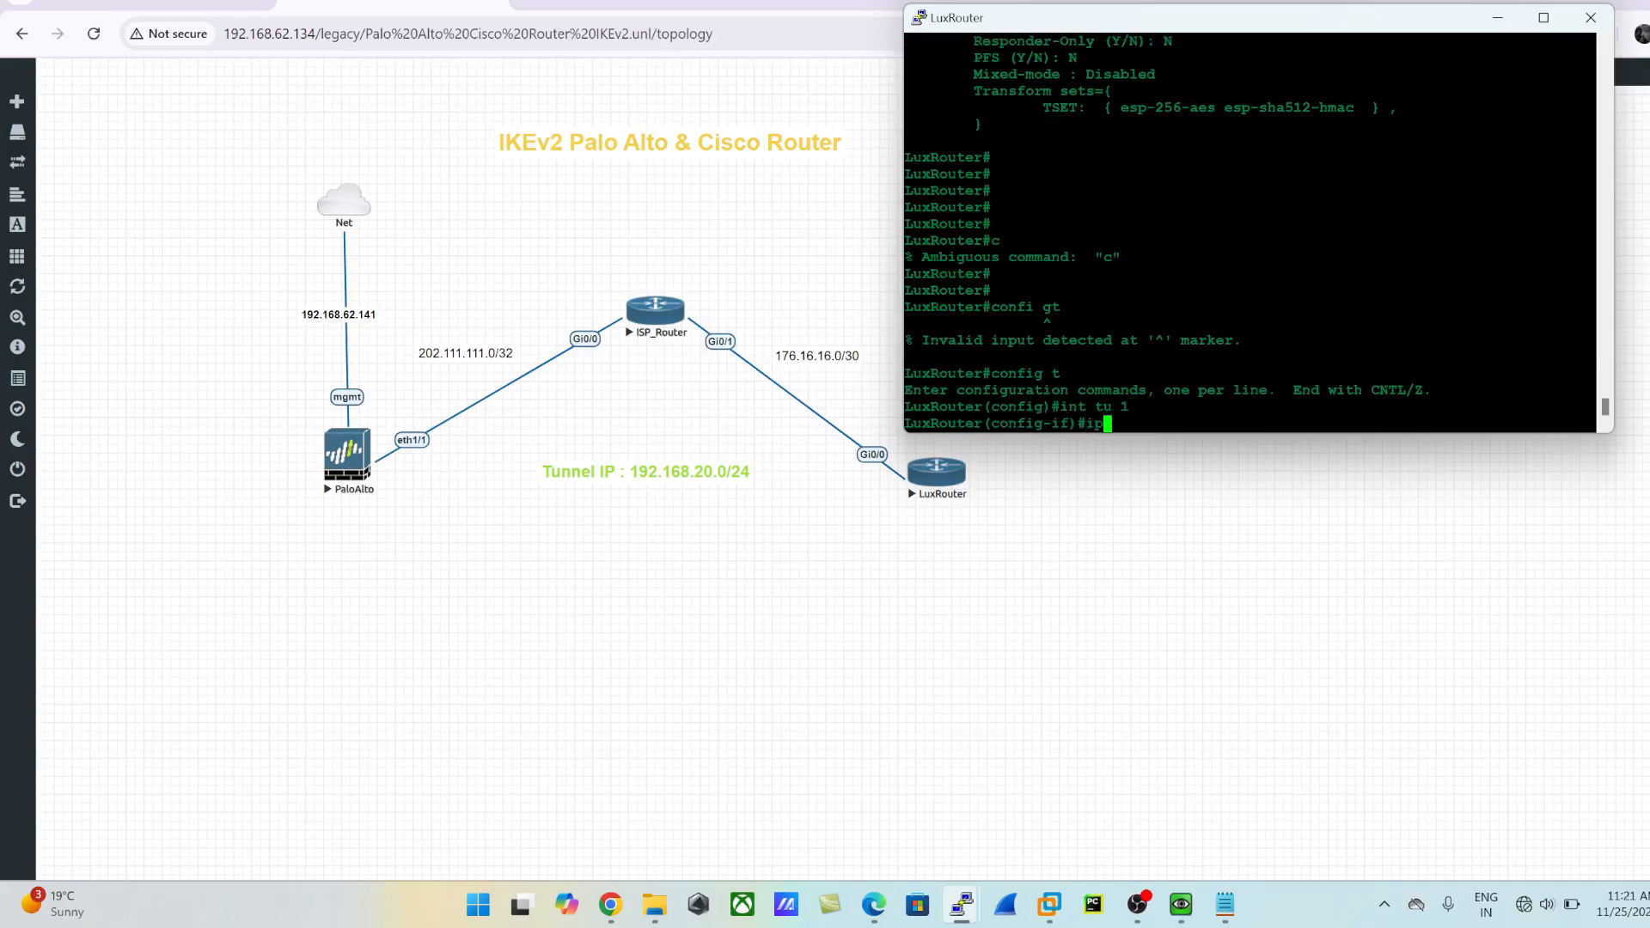
{"action": "type", "text": " add 192.168.20.5 255.255.255.0"}
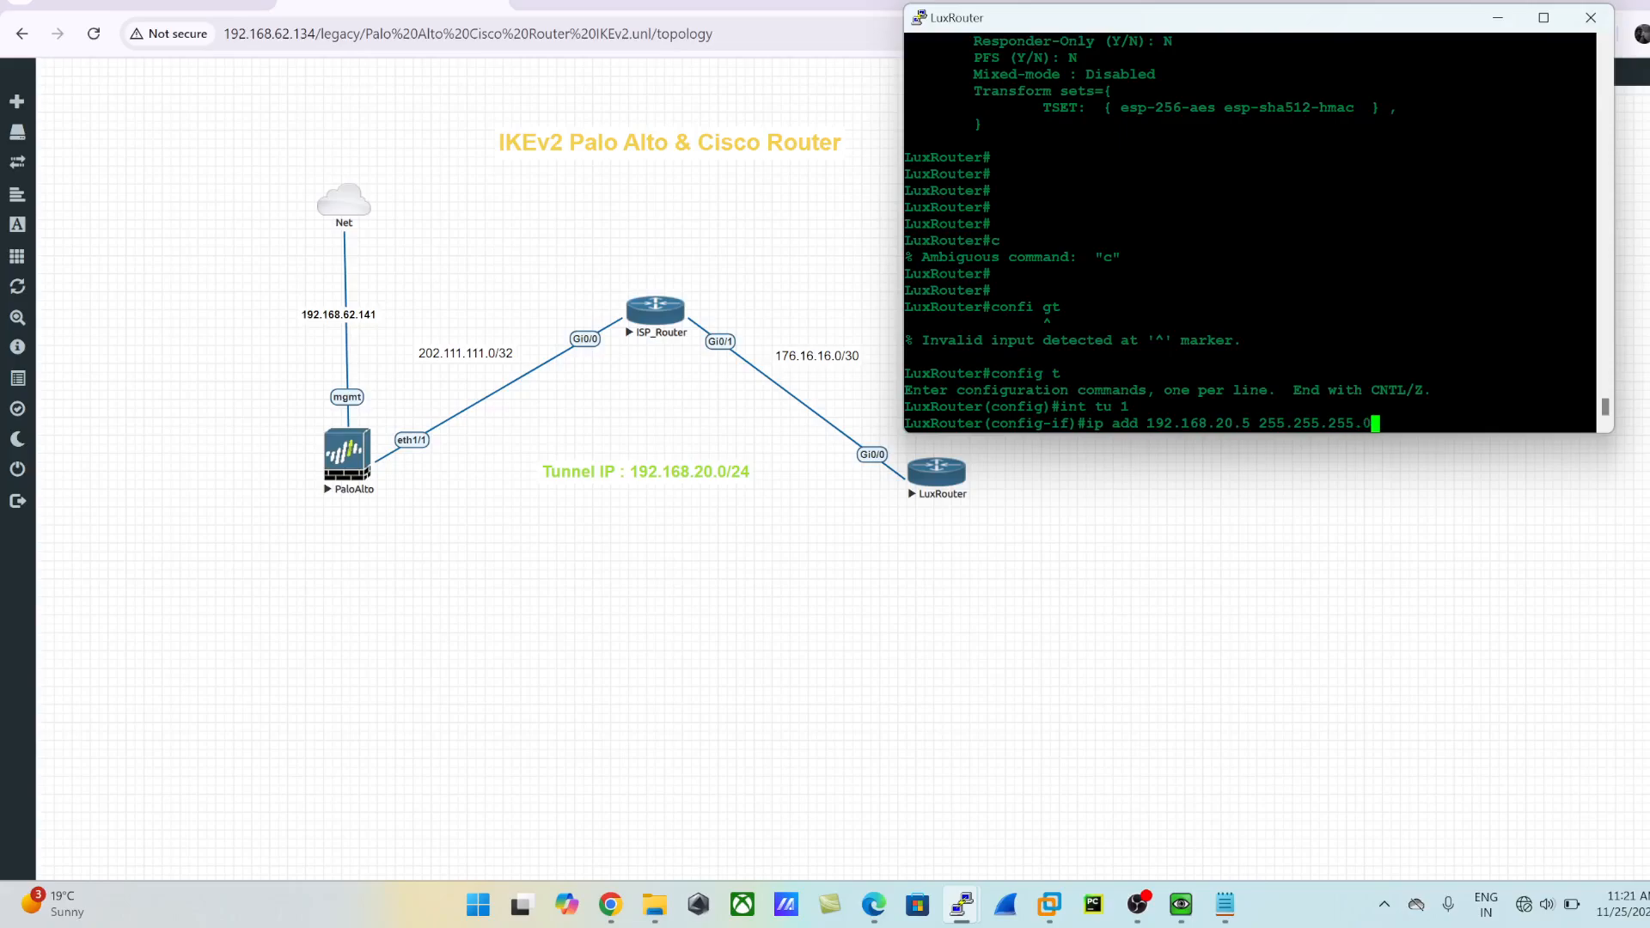
{"action": "key", "text": "Return"}
{"action": "type", "text": "no shut"}
{"action": "key", "text": "Return"}
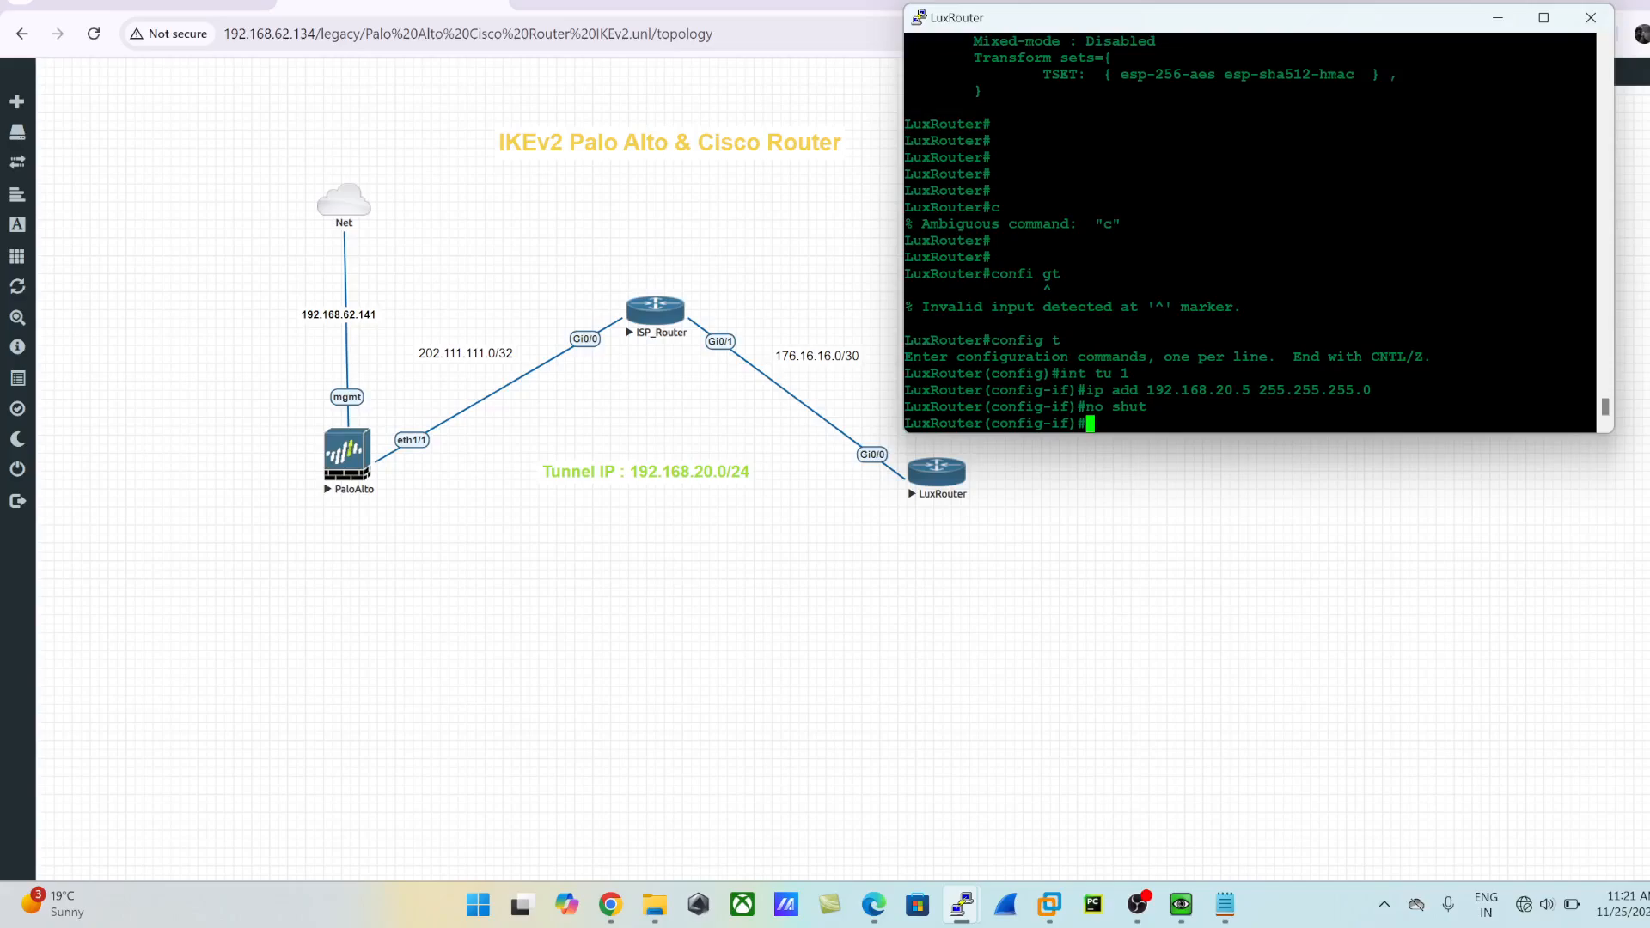
{"action": "type", "text": "cry"}
{"action": "key", "text": "Tab"}
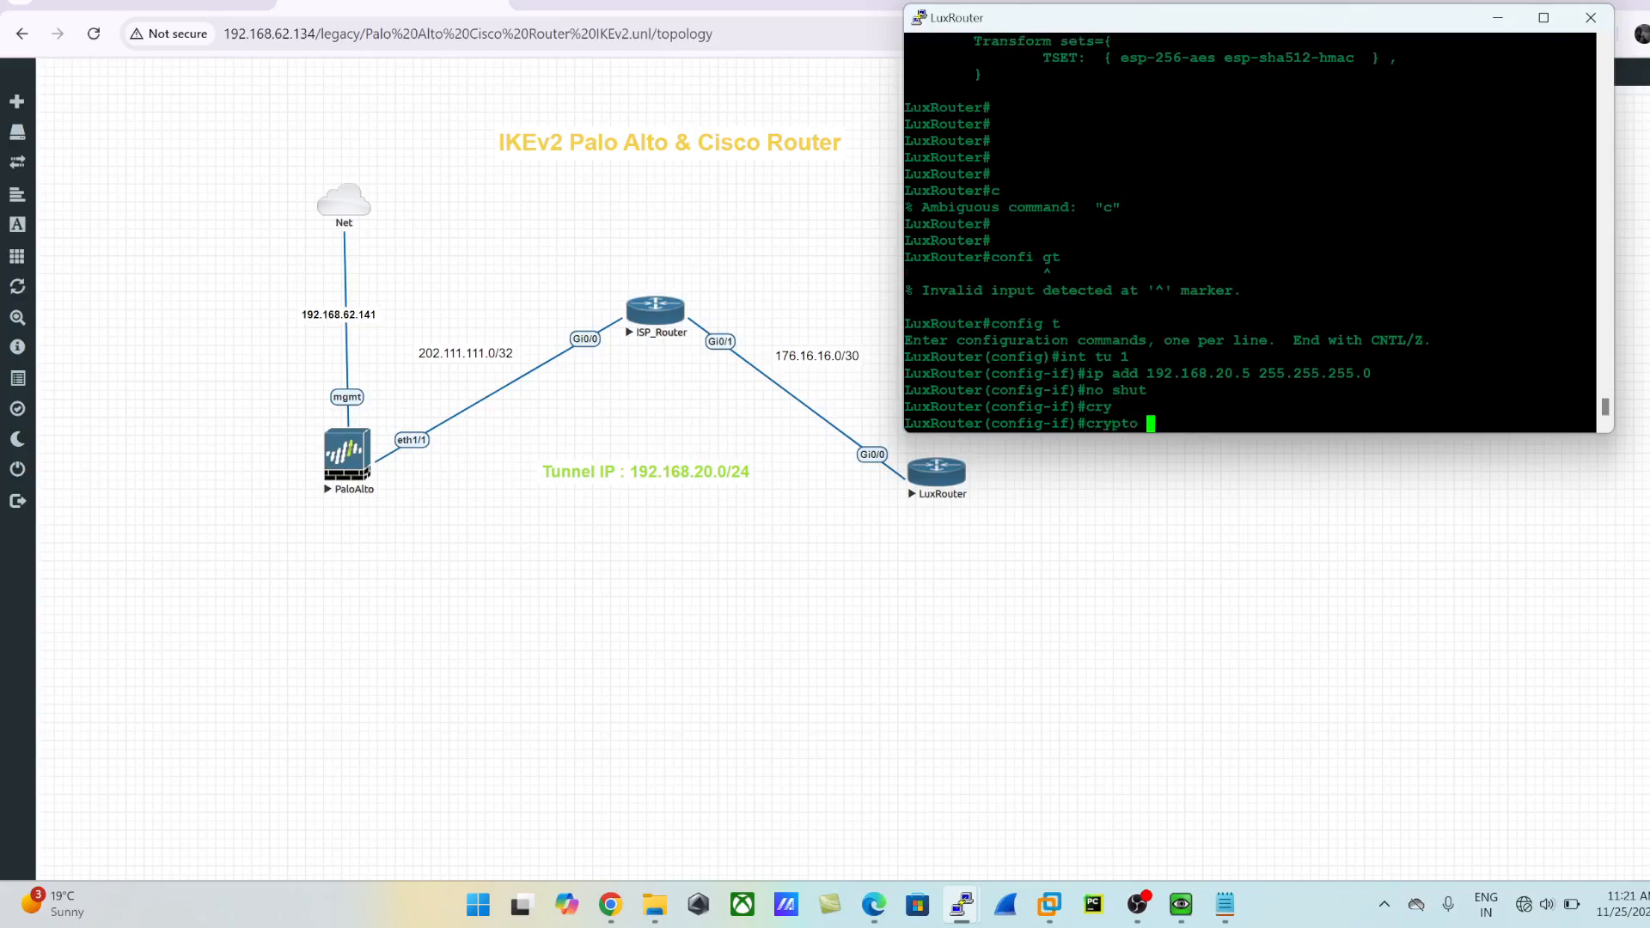
{"action": "type", "text": "ips"}
{"action": "key", "text": "Tab"}
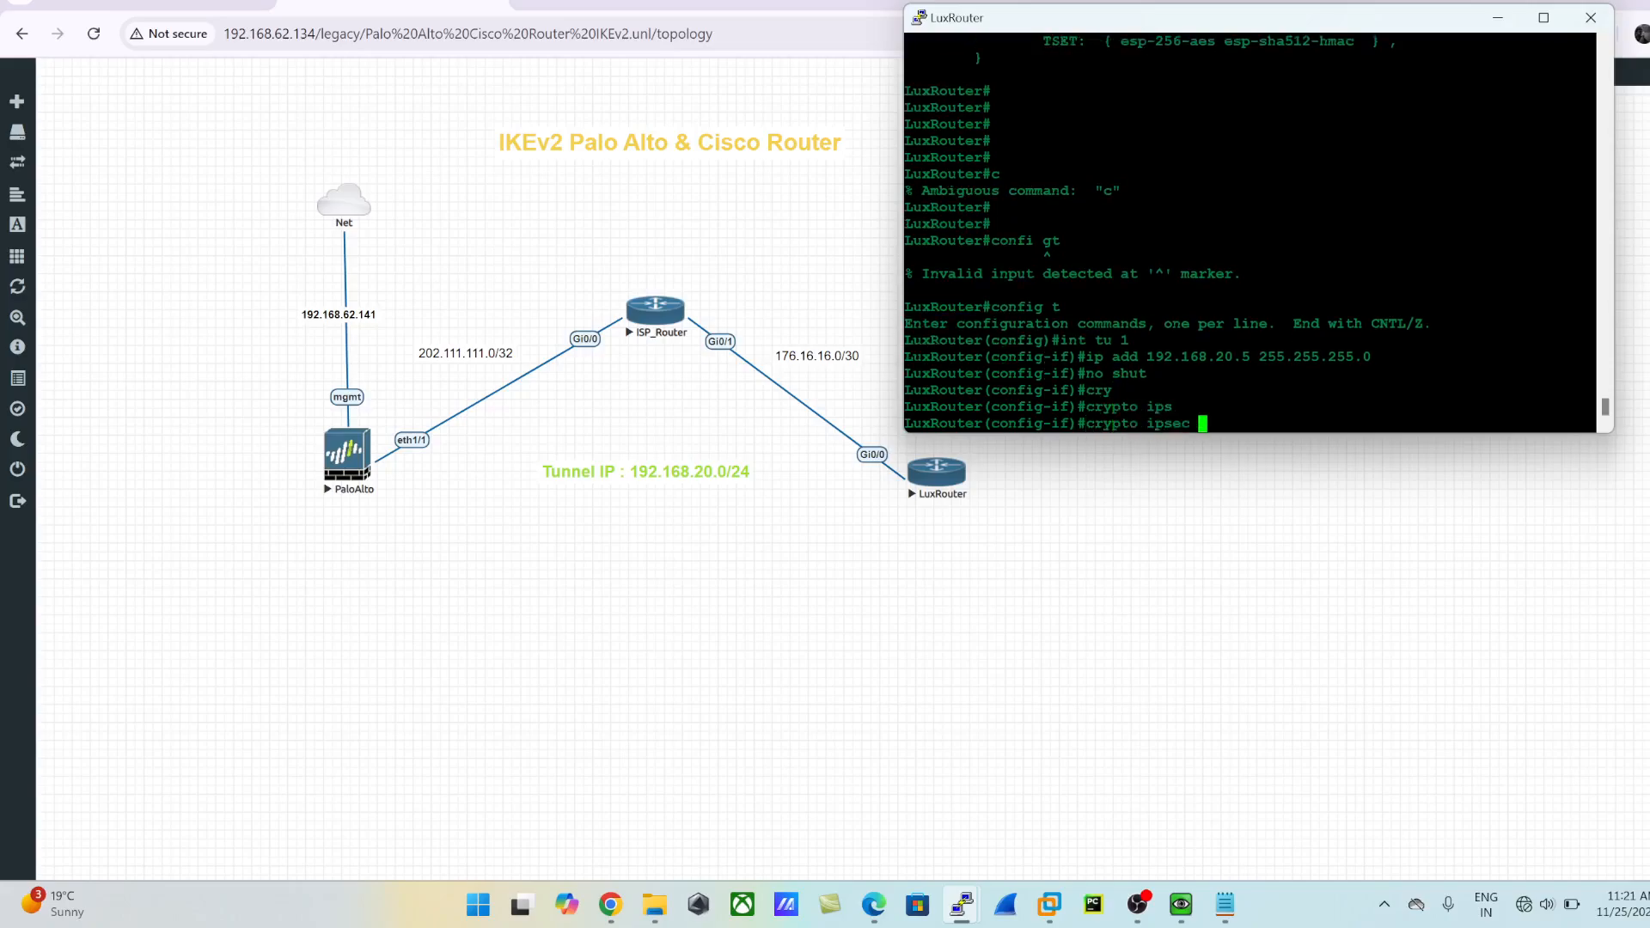
{"action": "type", "text": "pr"}
{"action": "key", "text": "Tab"}
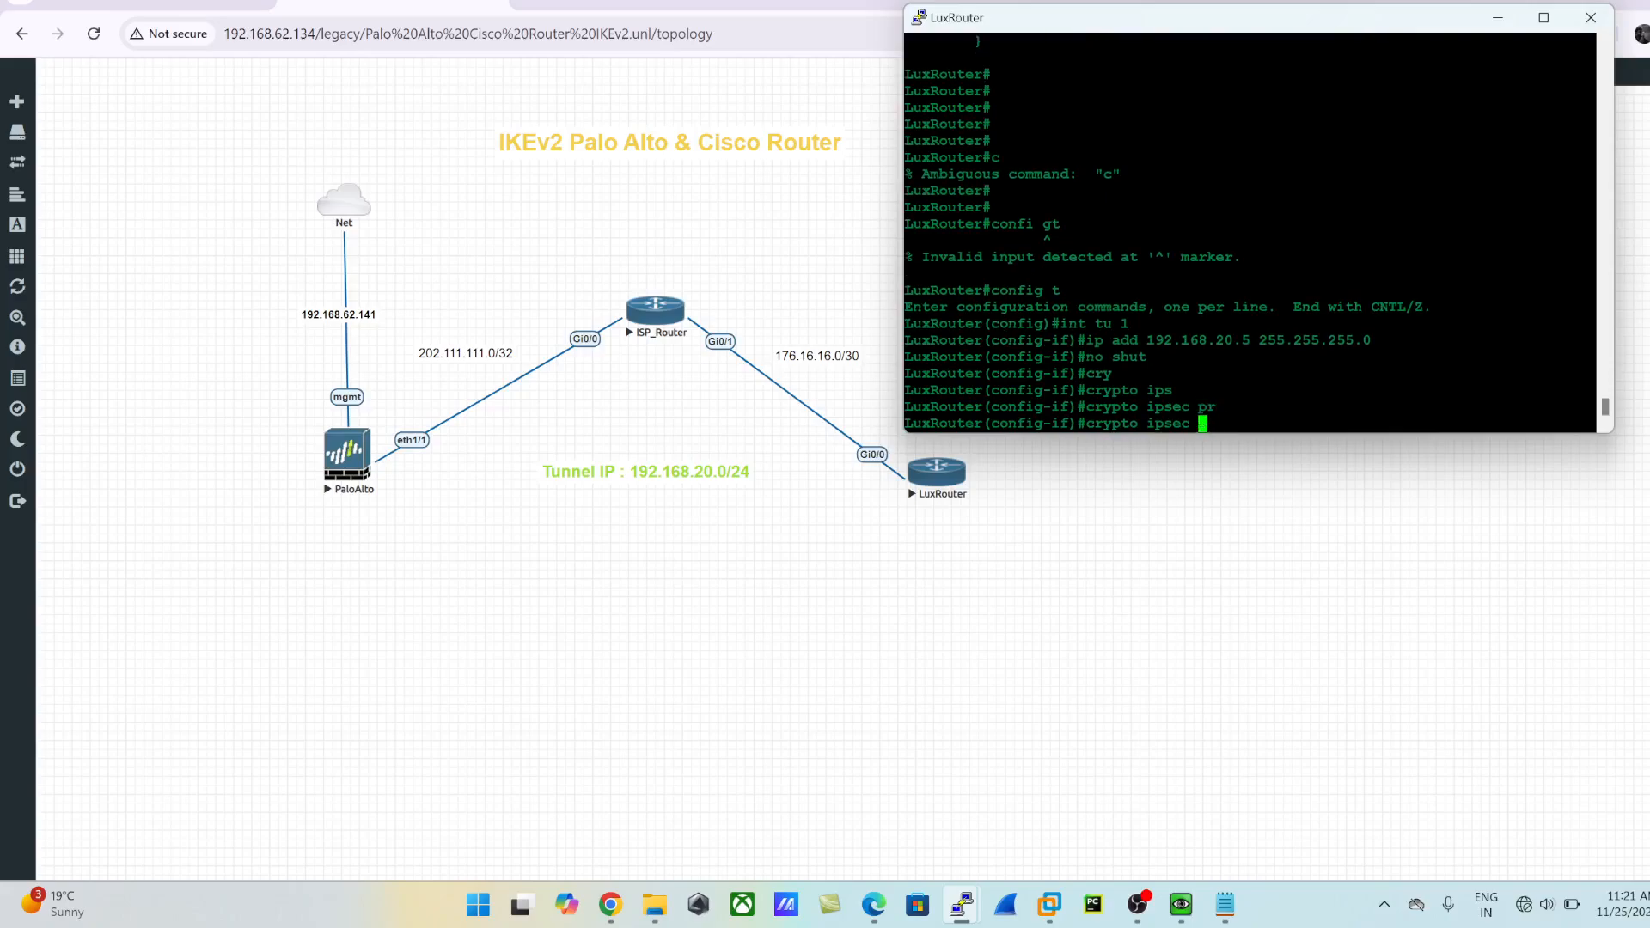
{"action": "type", "text": "?"}
{"action": "key", "text": "BackSpace"}
{"action": "key", "text": "BackSpace"}
{"action": "key", "text": "BackSpace"}
{"action": "key", "text": "BackSpace"}
{"action": "key", "text": "BackSpace"}
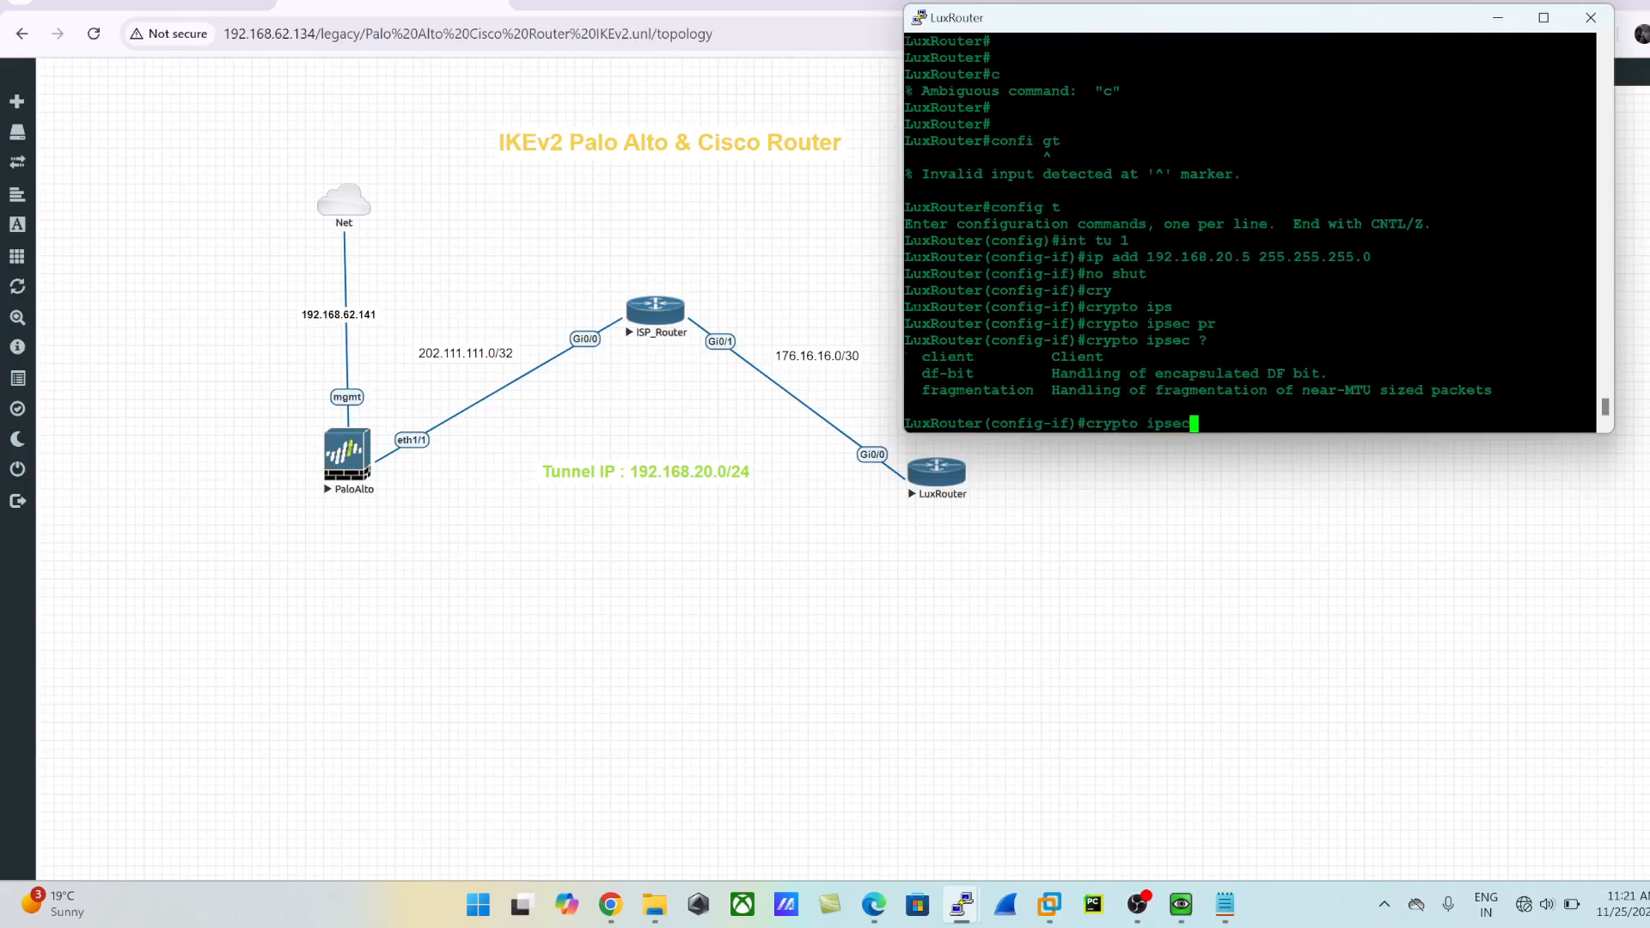
{"action": "key", "text": "BackSpace"}
{"action": "key", "text": "BackSpace"}
{"action": "key", "text": "BackSpace"}
{"action": "key", "text": "BackSpace"}
{"action": "key", "text": "BackSpace"}
{"action": "key", "text": "BackSpace"}
{"action": "key", "text": "BackSpace"}
{"action": "key", "text": "BackSpace"}
- Protect tunnel interface 1 with the IPsec profile IPSEC_PROFILE
{"action": "type", "text": "tunn"}
{"action": "key", "text": "Tab"}
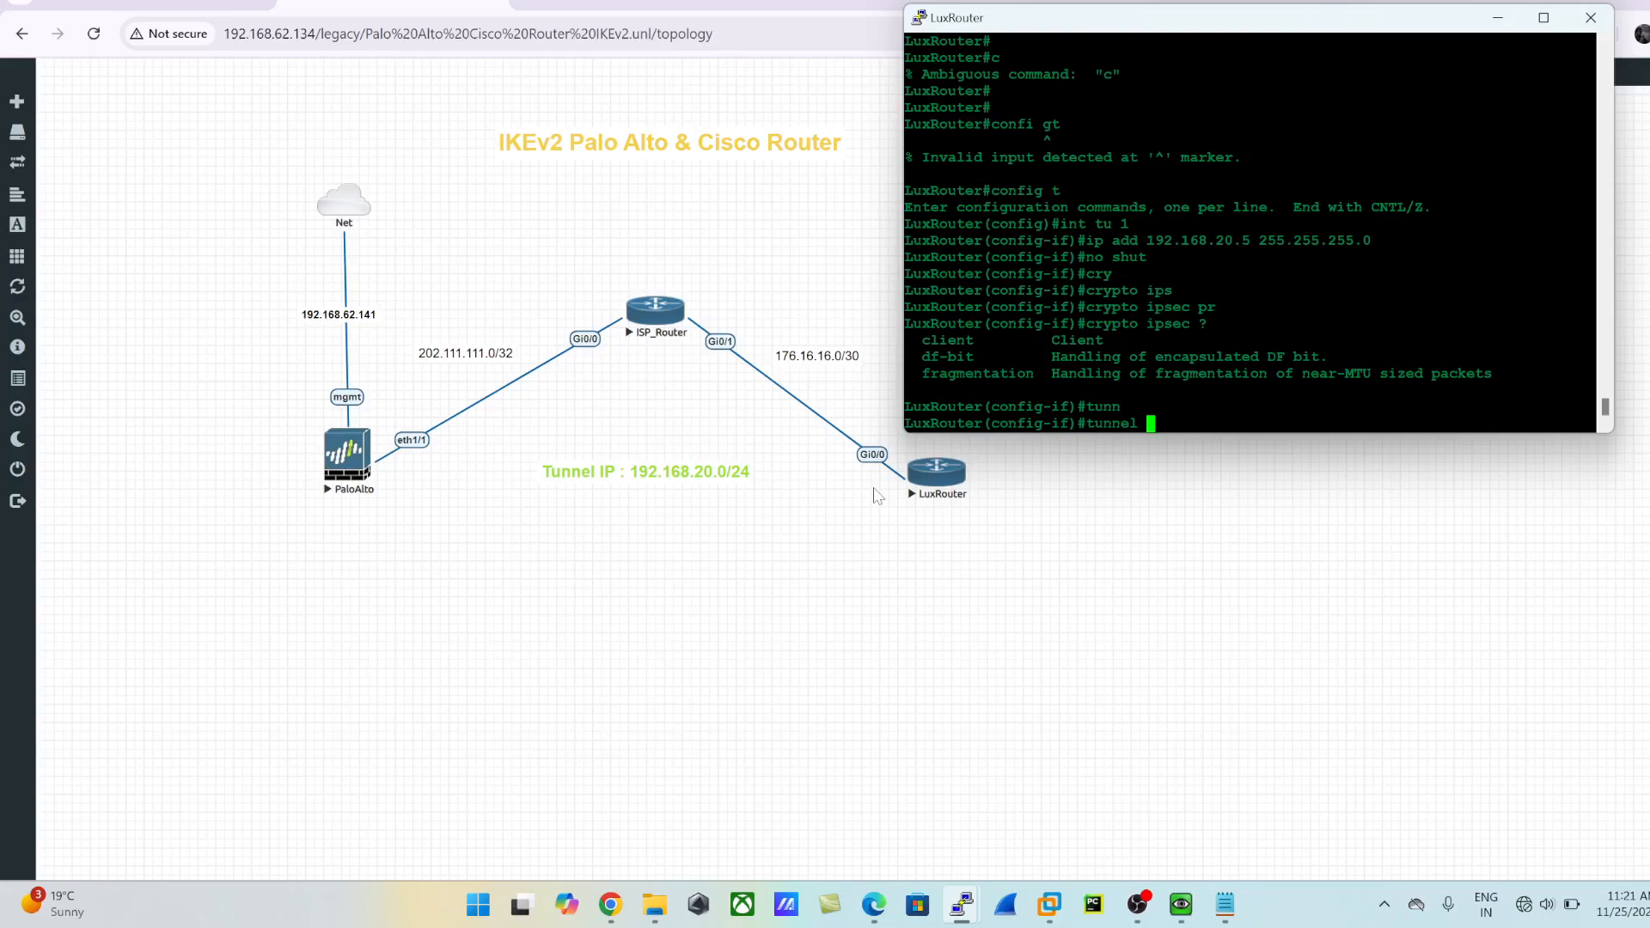
{"action": "type", "text": "pro"}
{"action": "key", "text": "Tab"}
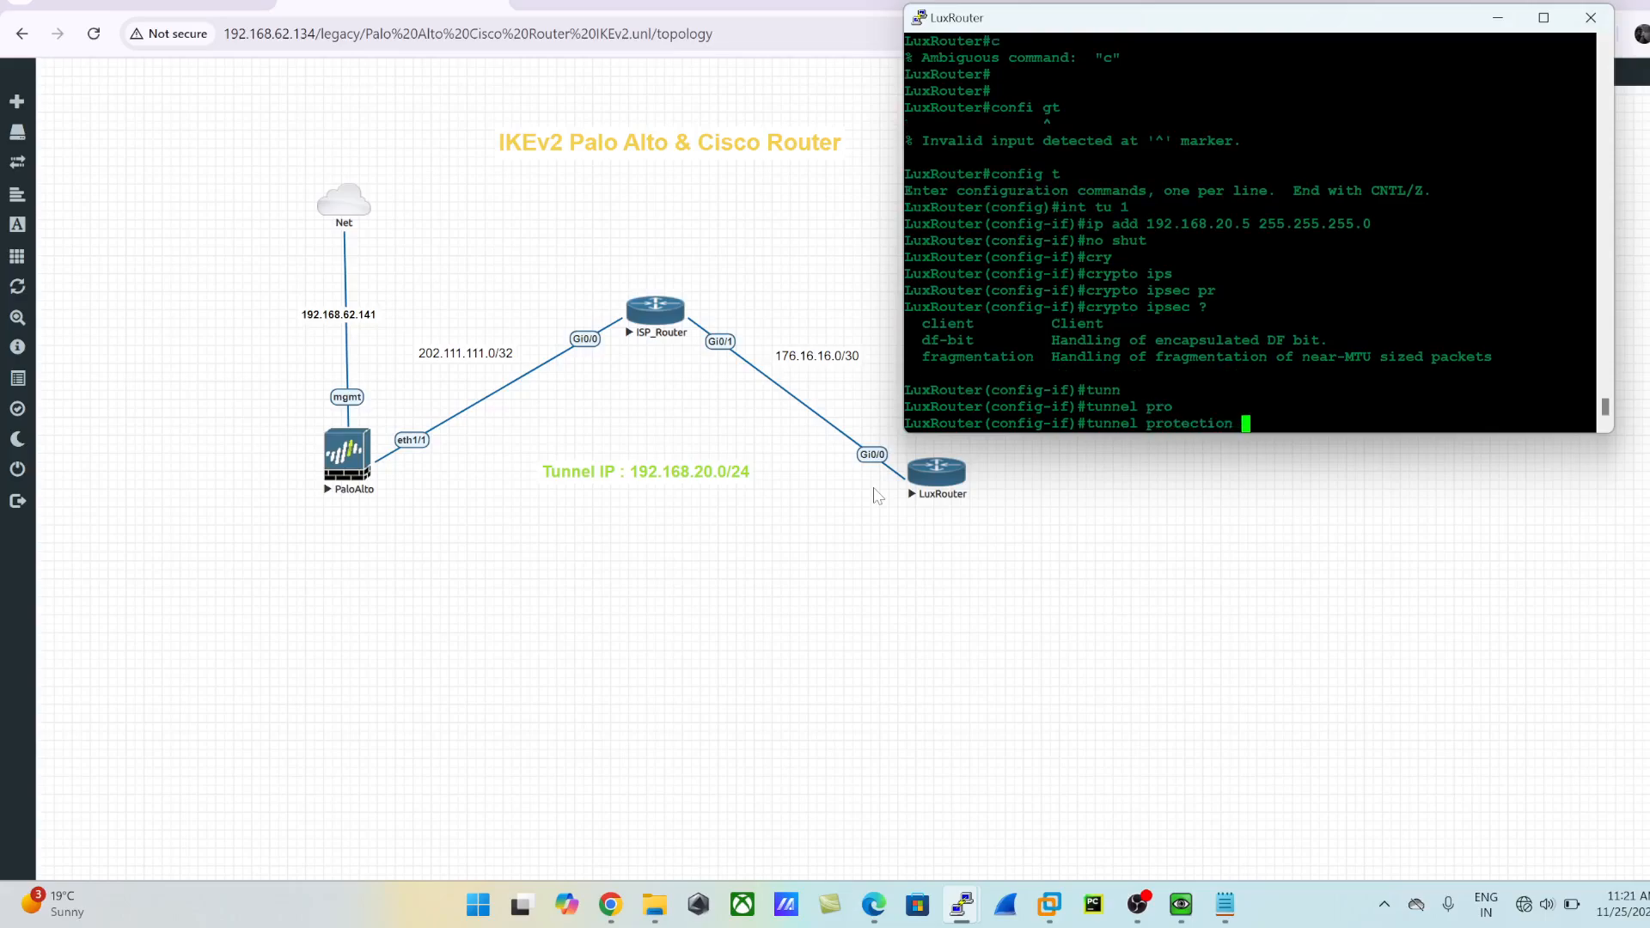
{"action": "type", "text": "ips"}
{"action": "key", "text": "Tab"}
{"action": "type", "text": "?"}
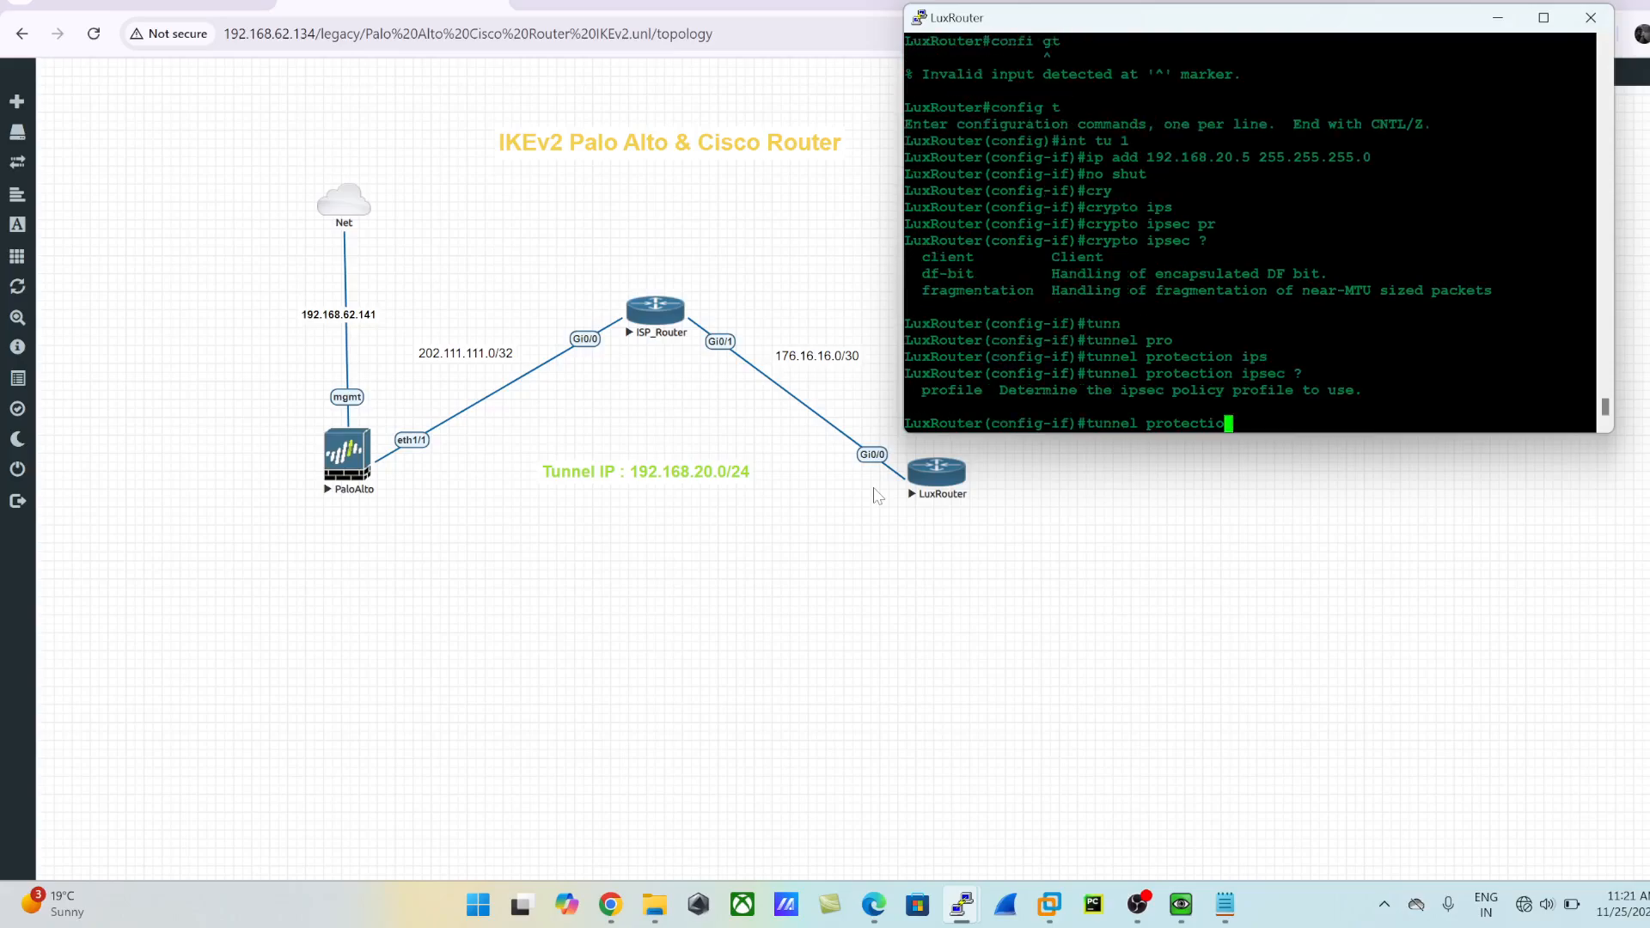
{"action": "type", "text": "p"}
{"action": "key", "text": "Tab"}
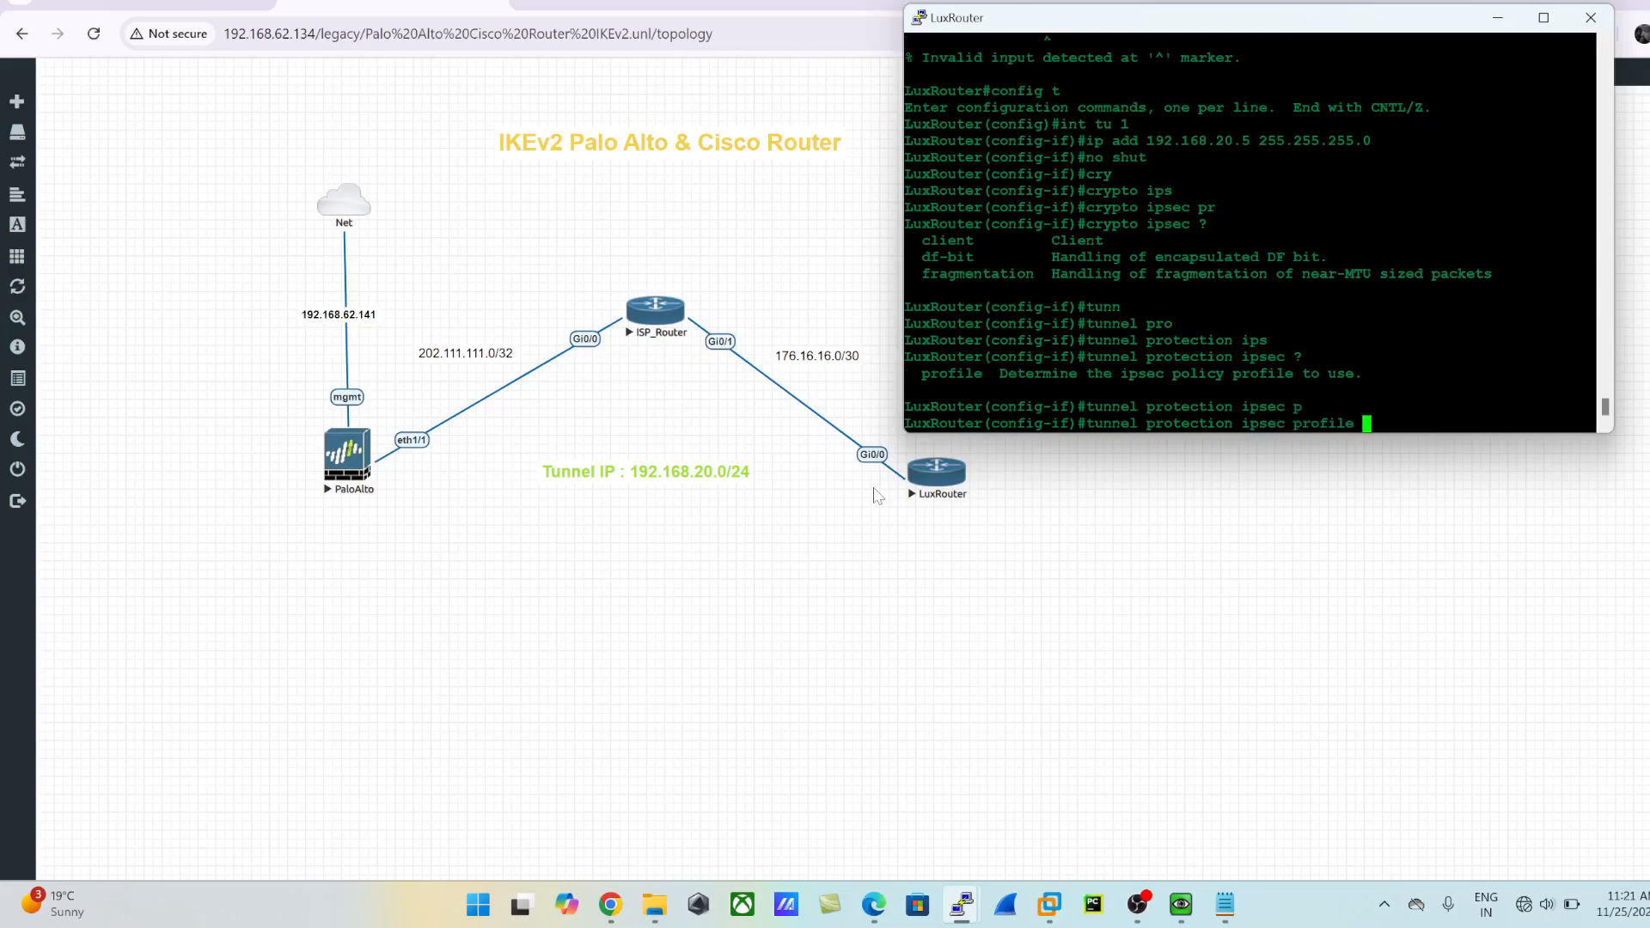
{"action": "type", "text": "?IPE"}
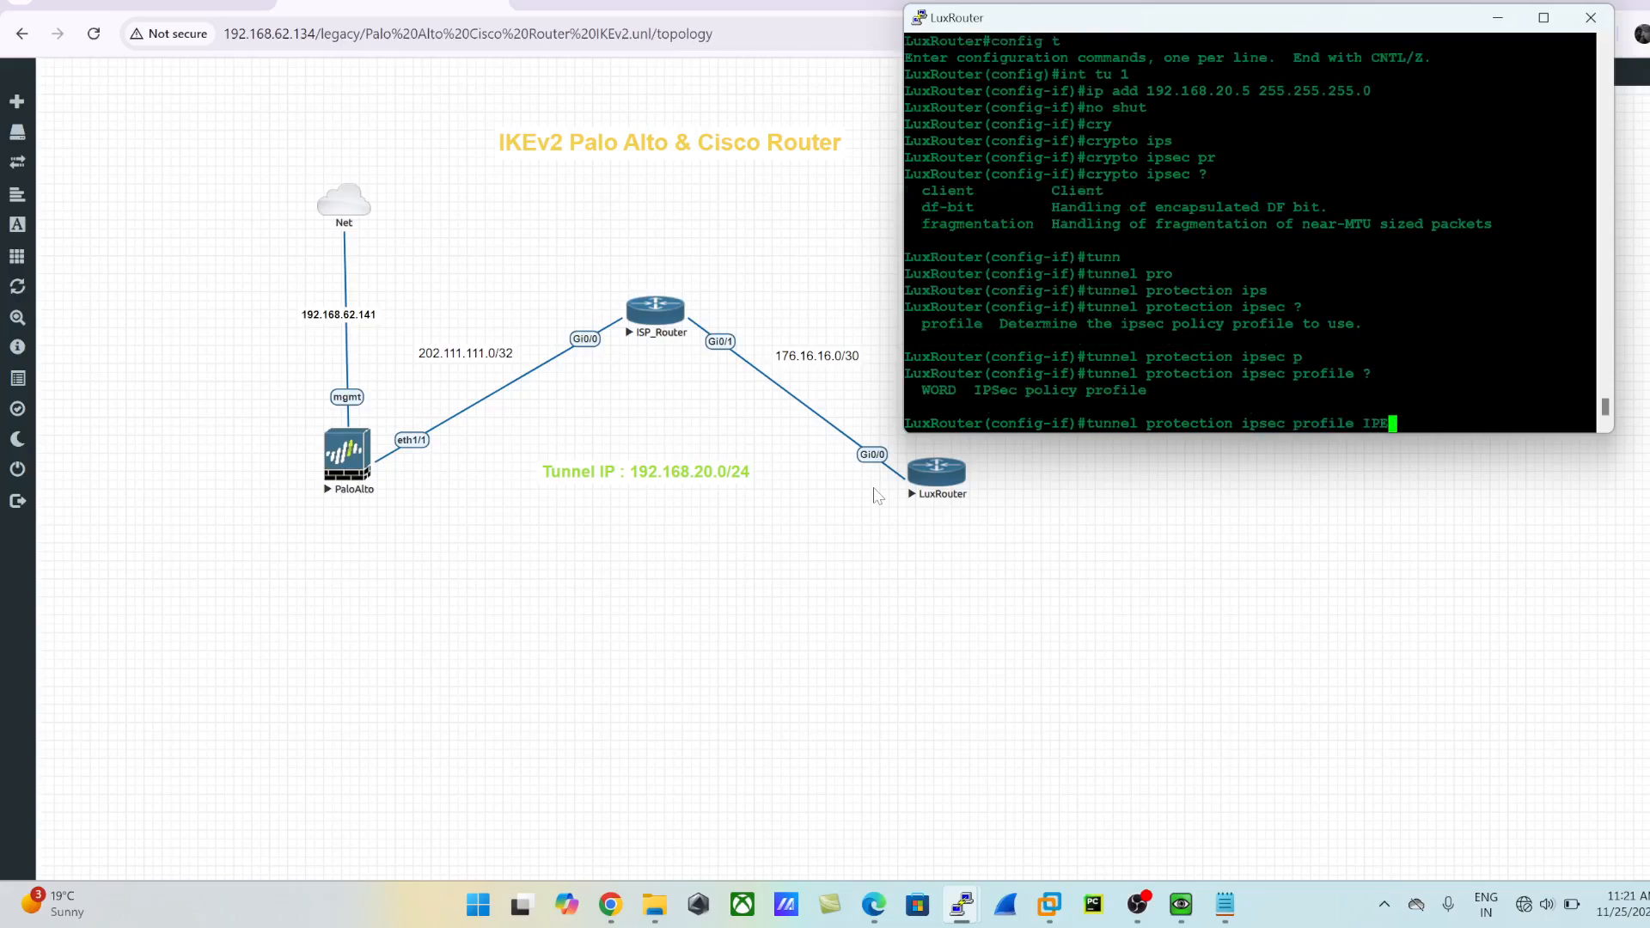
{"action": "type", "text": "EC_PROFILE"}
{"action": "key", "text": "Return"}
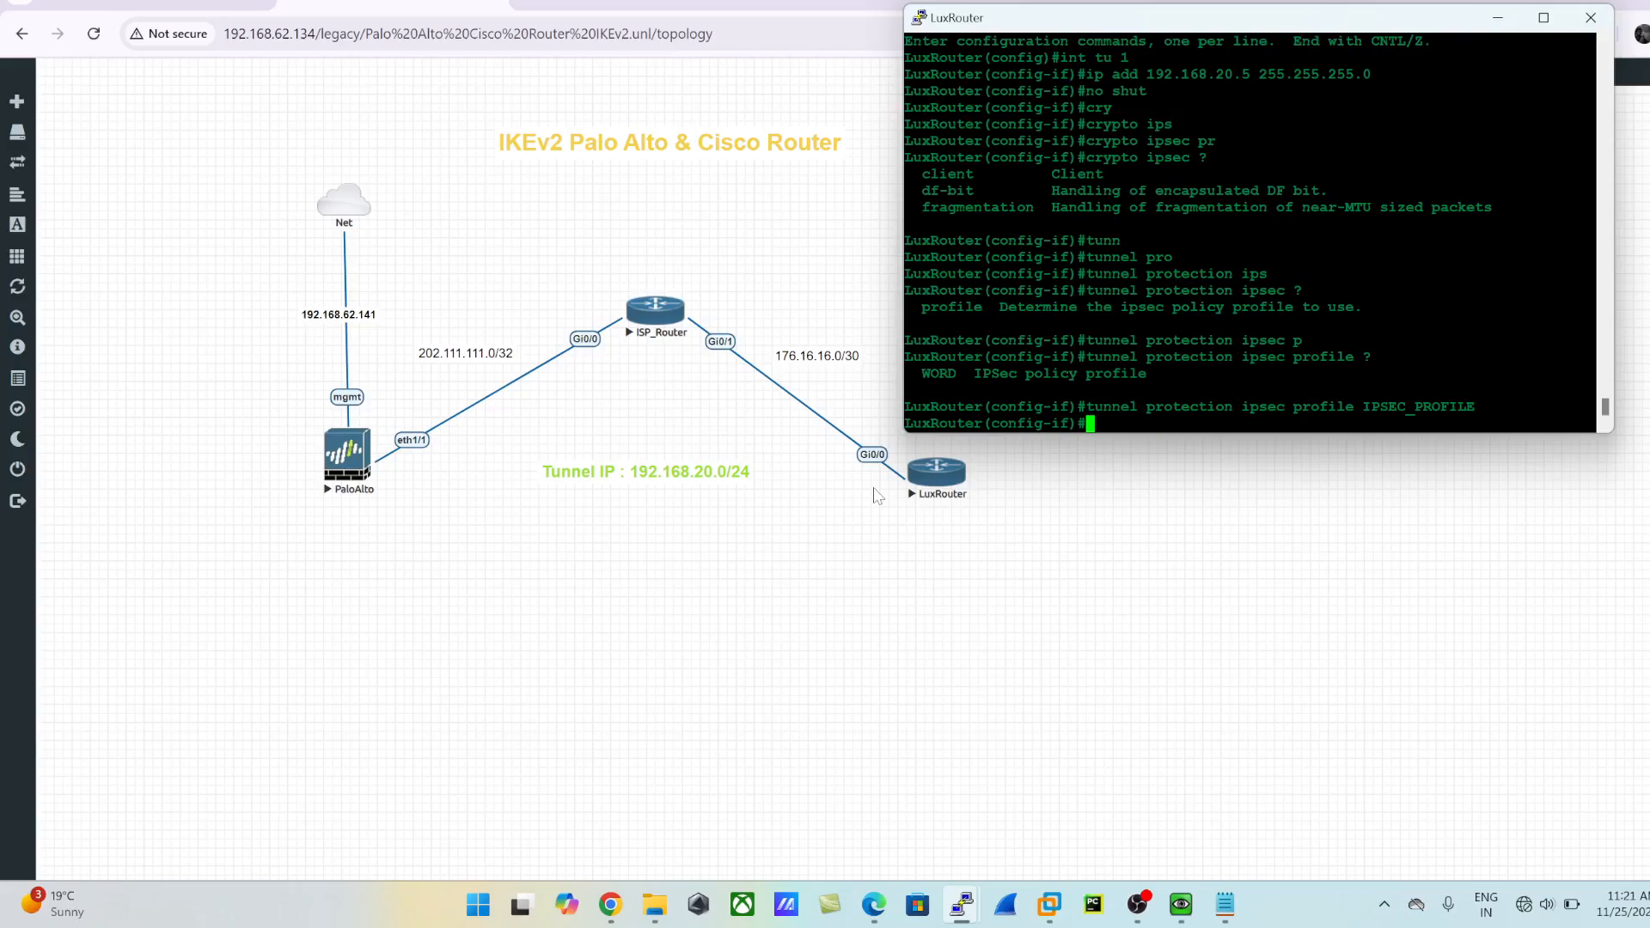
- Leave configuration mode and display the running configuration of tunnel interface 1
{"action": "type", "text": "exit"}
{"action": "key", "text": "Return"}
{"action": "type", "text": "exit"}
{"action": "key", "text": "Return"}
{"action": "type", "text": "sh"}
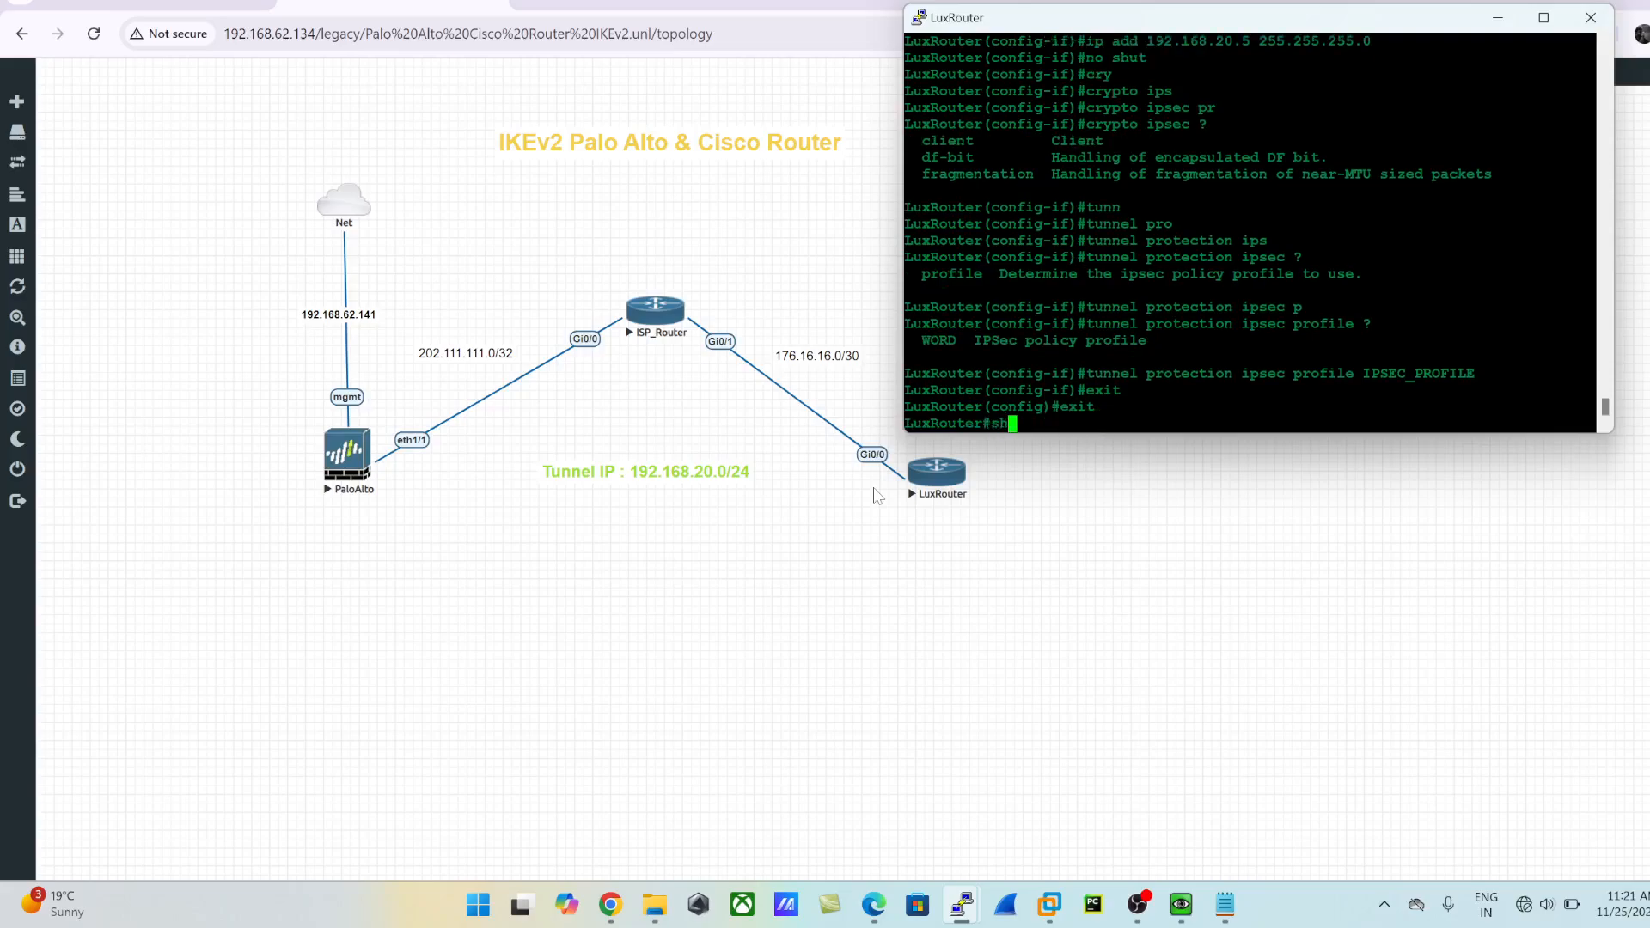
{"action": "type", "text": "ow runn"}
{"action": "key", "text": "Tab"}
{"action": "type", "text": "int u "}
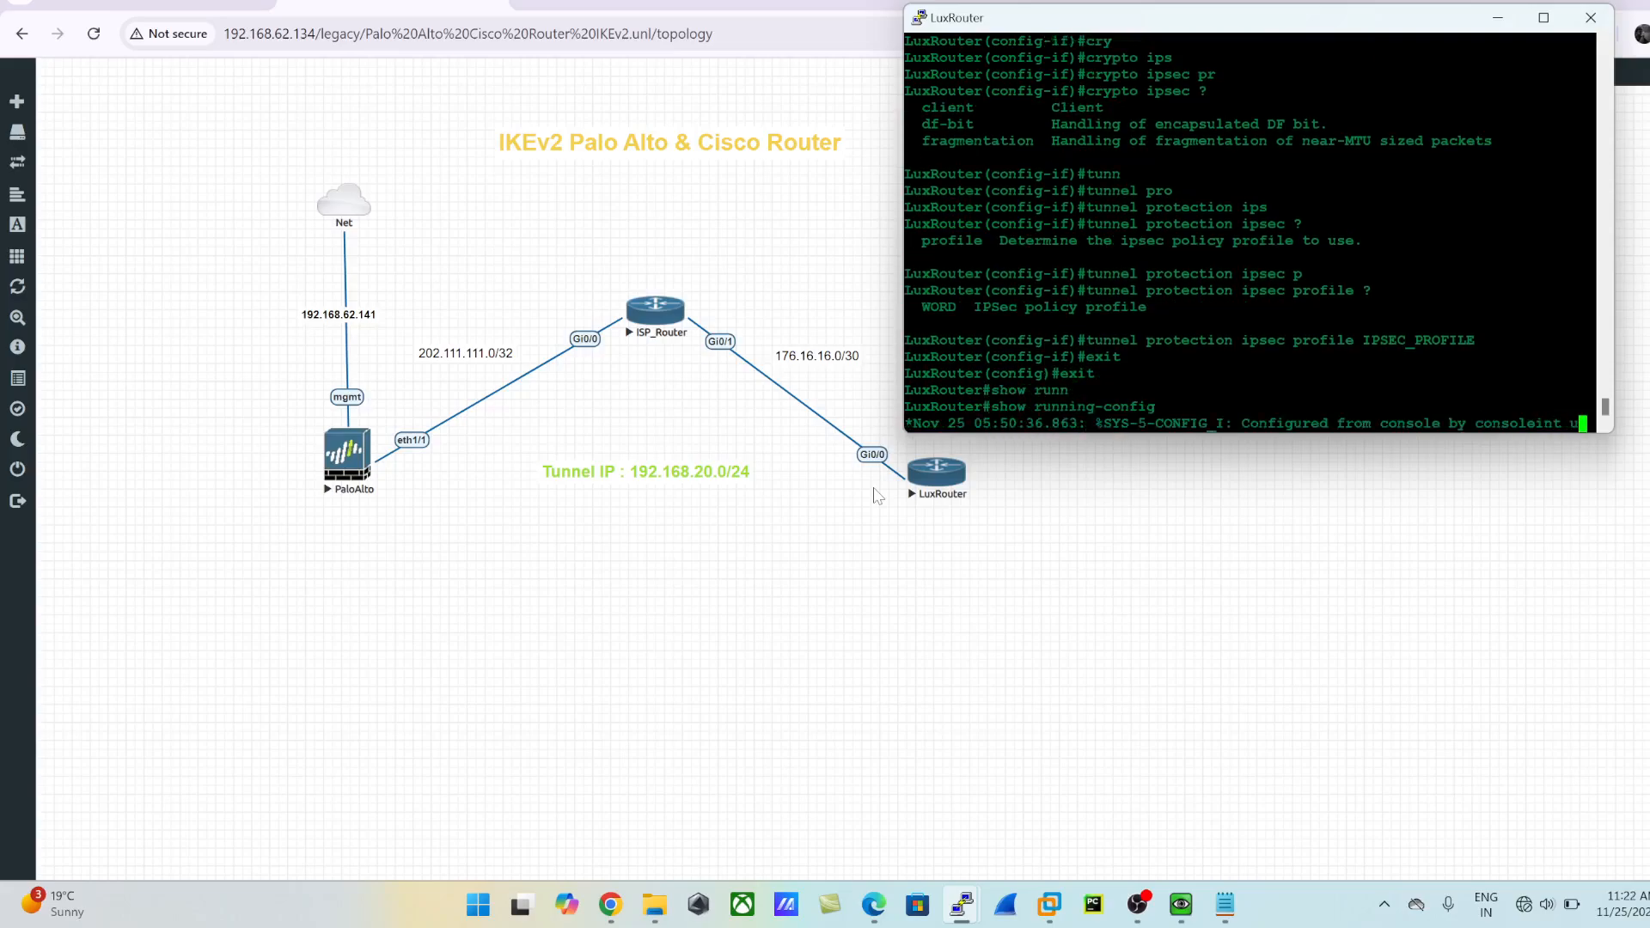
{"action": "type", "text": "1"}
{"action": "key", "text": "Return"}
{"action": "key", "text": "Return"}
{"action": "key", "text": "Return"}
{"action": "key", "text": "Return"}
{"action": "type", "text": "sh run"}
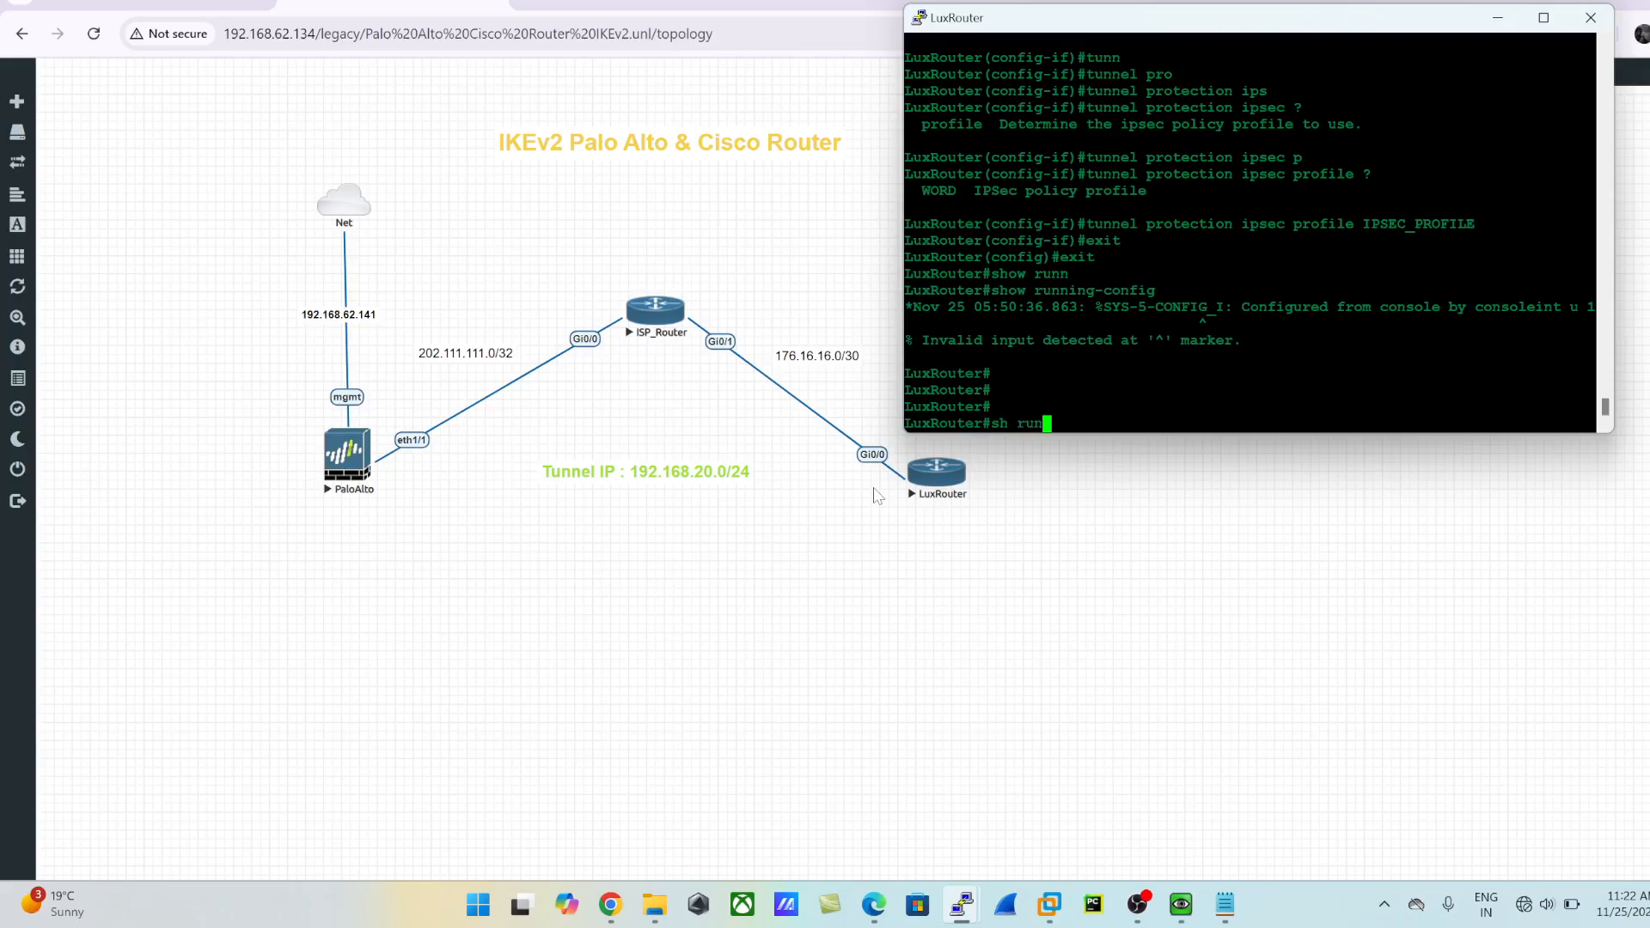
{"action": "type", "text": " int tu 1"}
- Return to global configuration mode and reopen tunnel interface 1 for editing
{"action": "key", "text": "Return"}
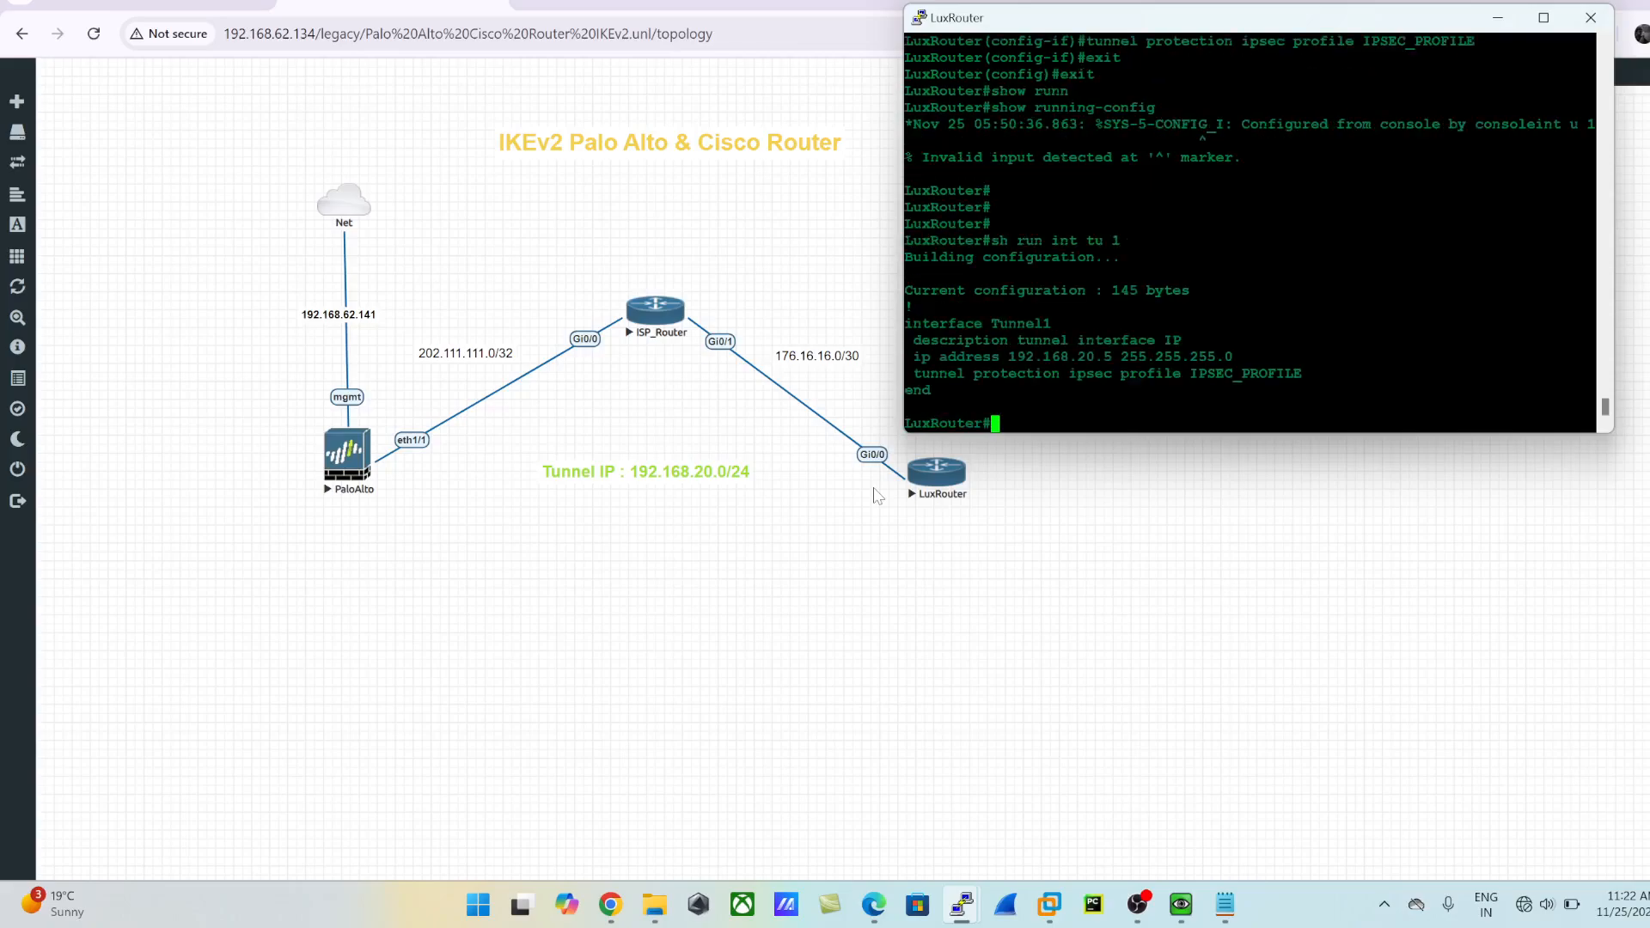
{"action": "type", "text": "config t"}
{"action": "key", "text": "Return"}
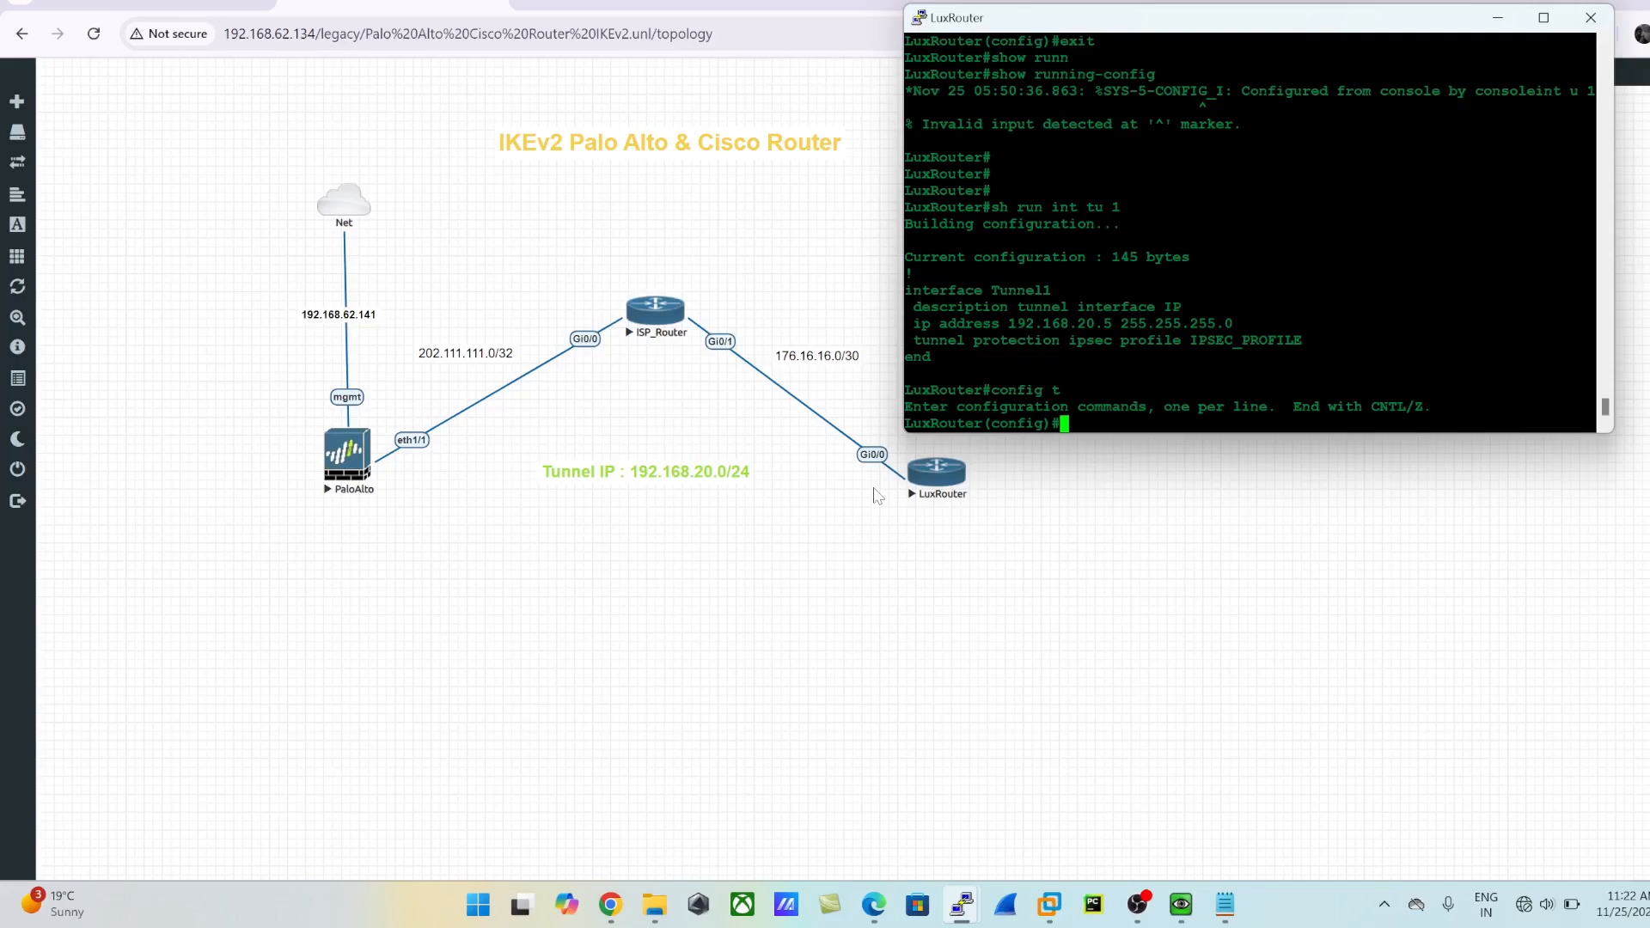
{"action": "type", "text": "int tu 1"}
{"action": "key", "text": "Return"}
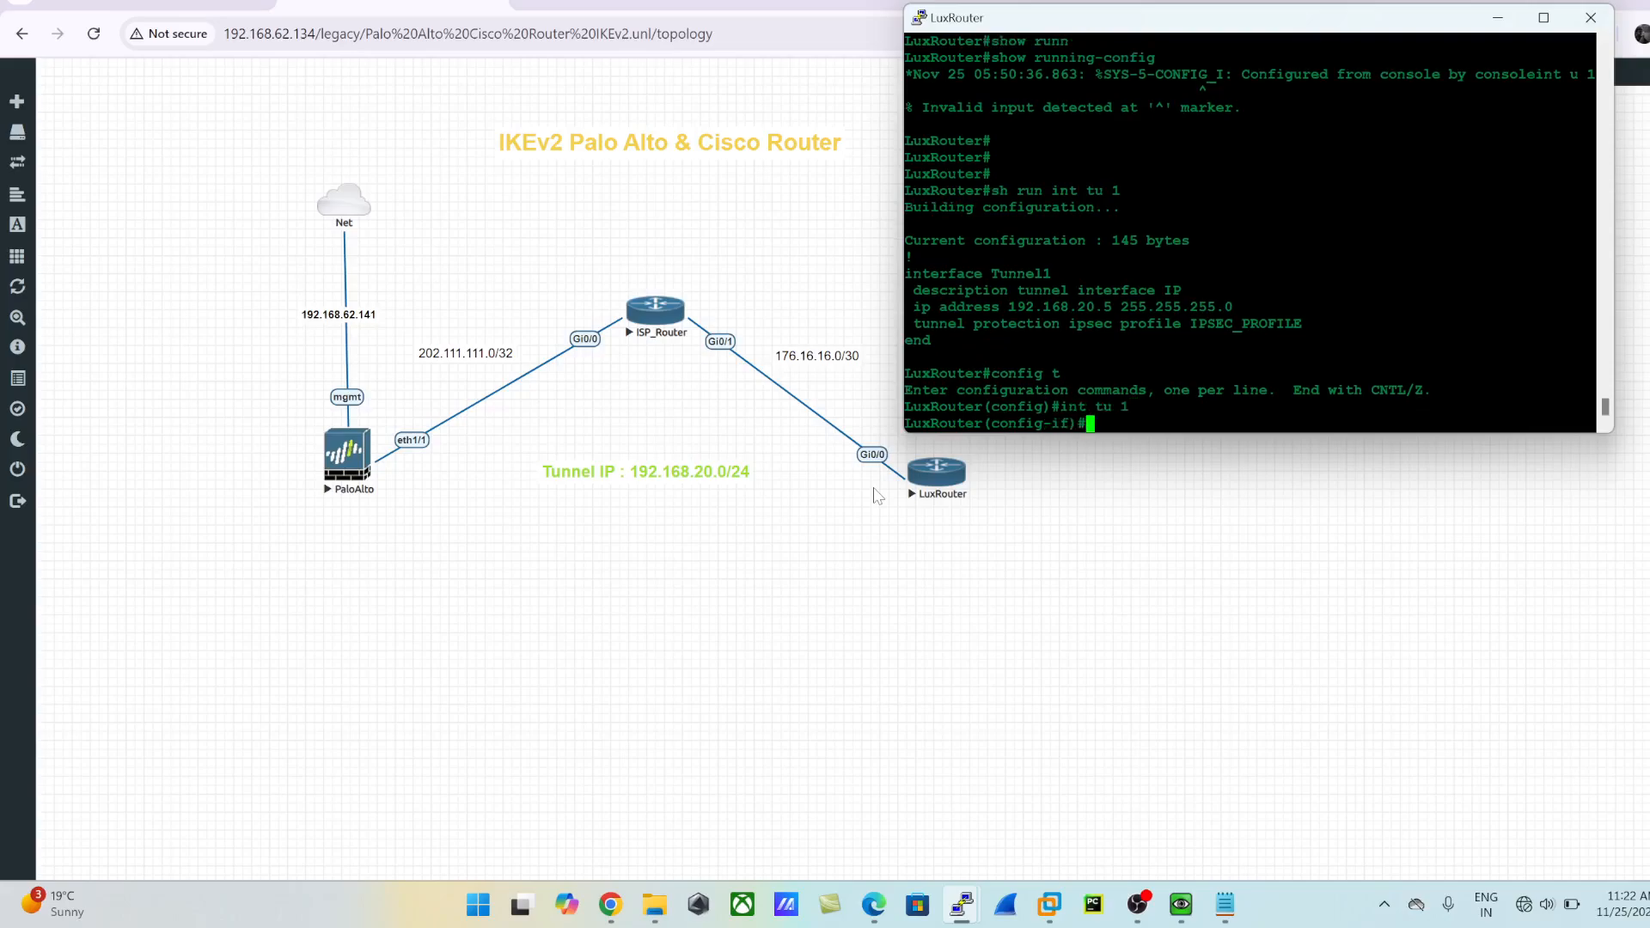
- List the available tunnel modes and set the tunnel interface's mode to ipsec ipv4
{"action": "type", "text": "tunn"}
{"action": "key", "text": "Tab"}
{"action": "type", "text": "mod"}
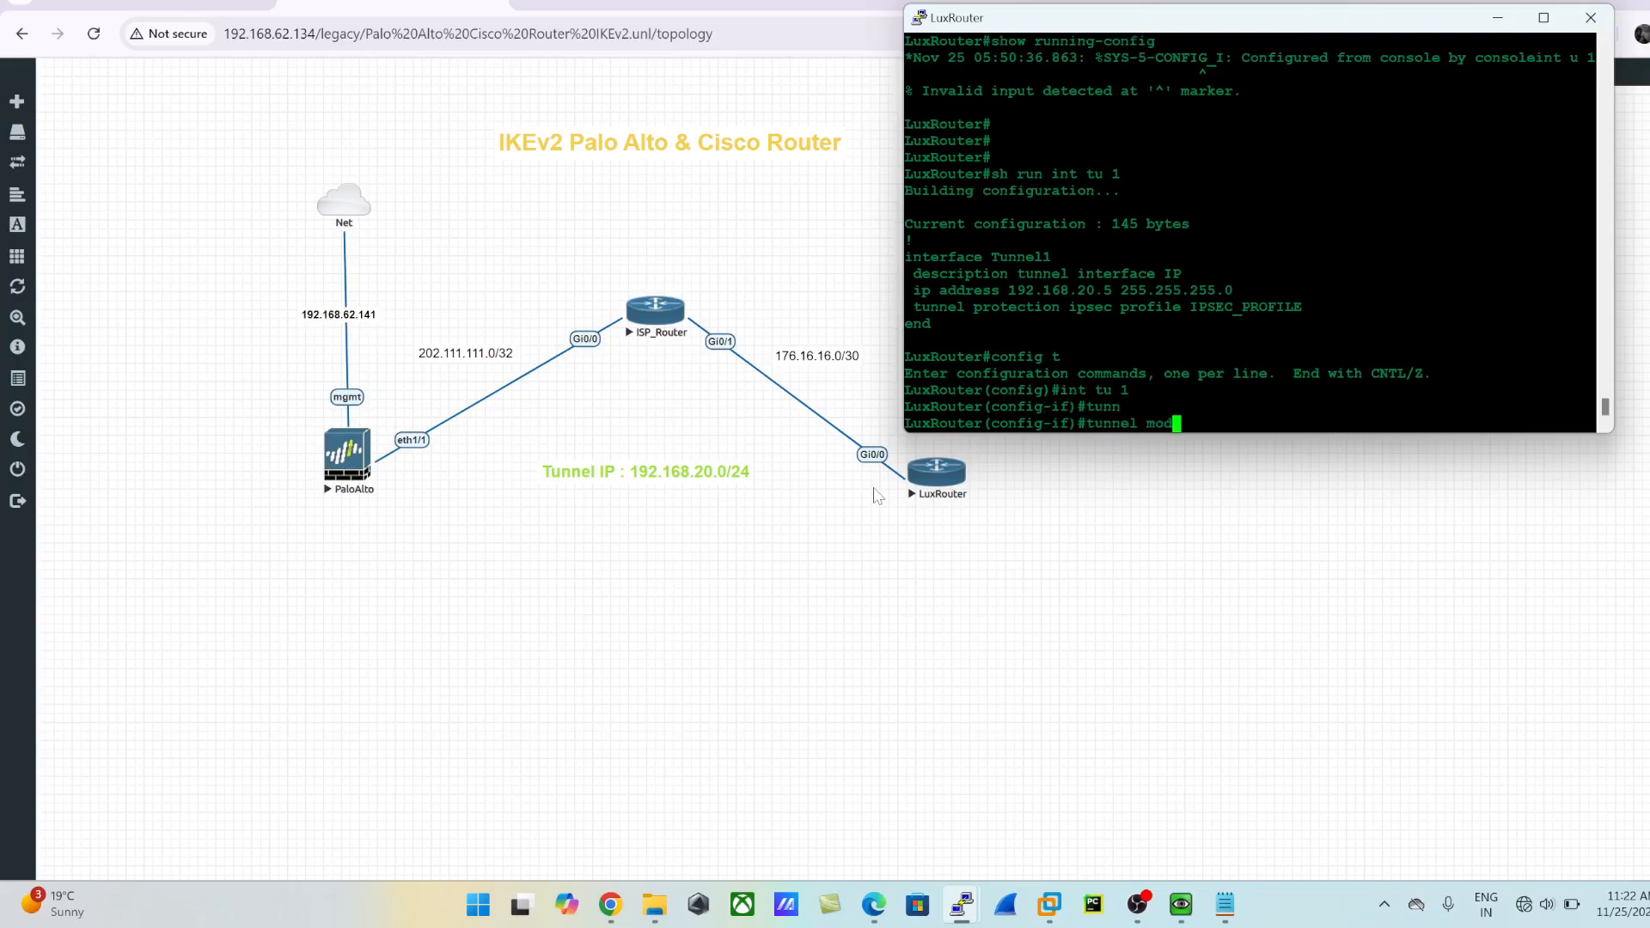
{"action": "key", "text": "Tab"}
{"action": "type", "text": "?"}
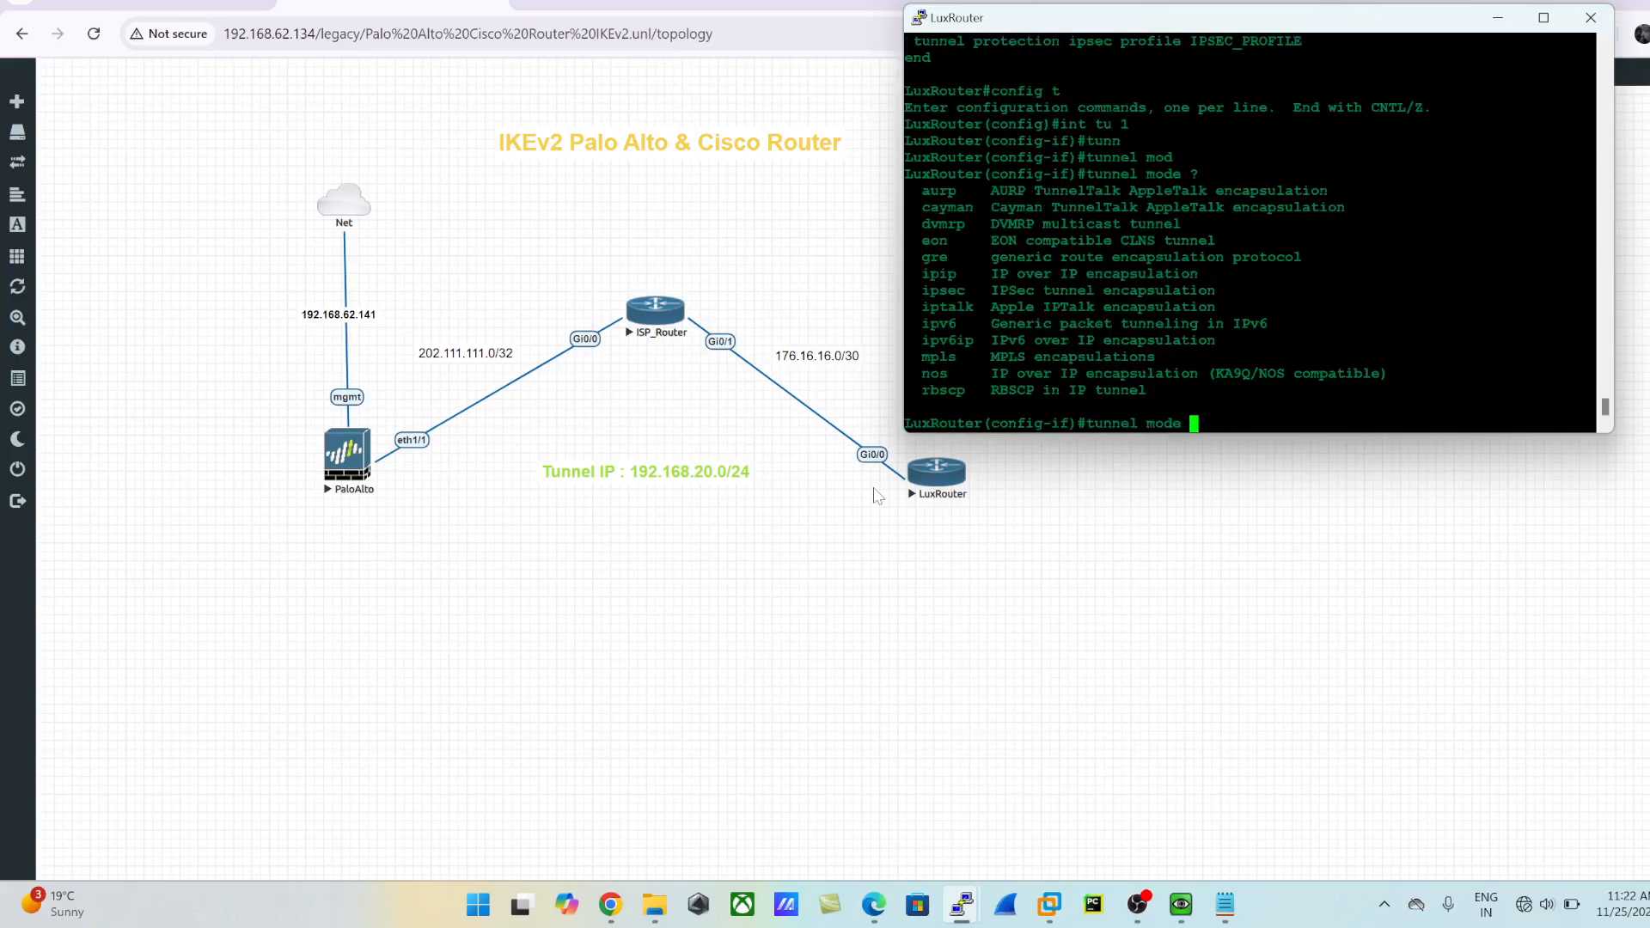
{"action": "type", "text": "ips"}
{"action": "key", "text": "BackSpace"}
{"action": "key", "text": "BackSpace"}
{"action": "key", "text": "BackSpace"}
{"action": "type", "text": "ips"}
{"action": "key", "text": "Tab"}
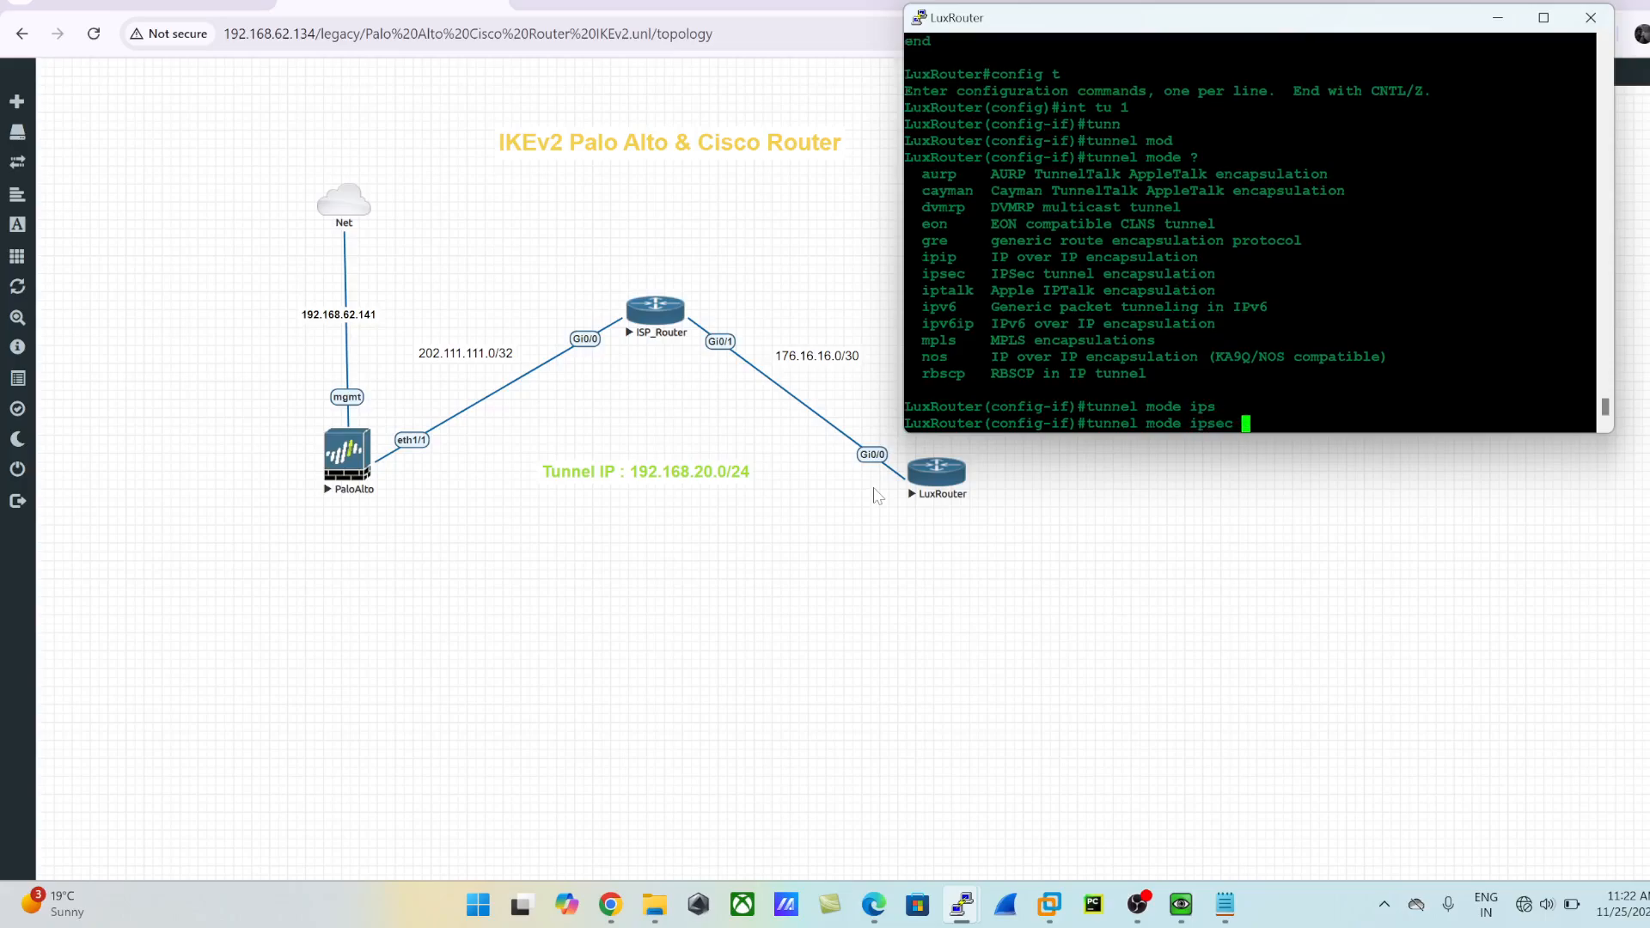
{"action": "type", "text": "?ip"}
{"action": "key", "text": "Tab"}
{"action": "type", "text": "v"}
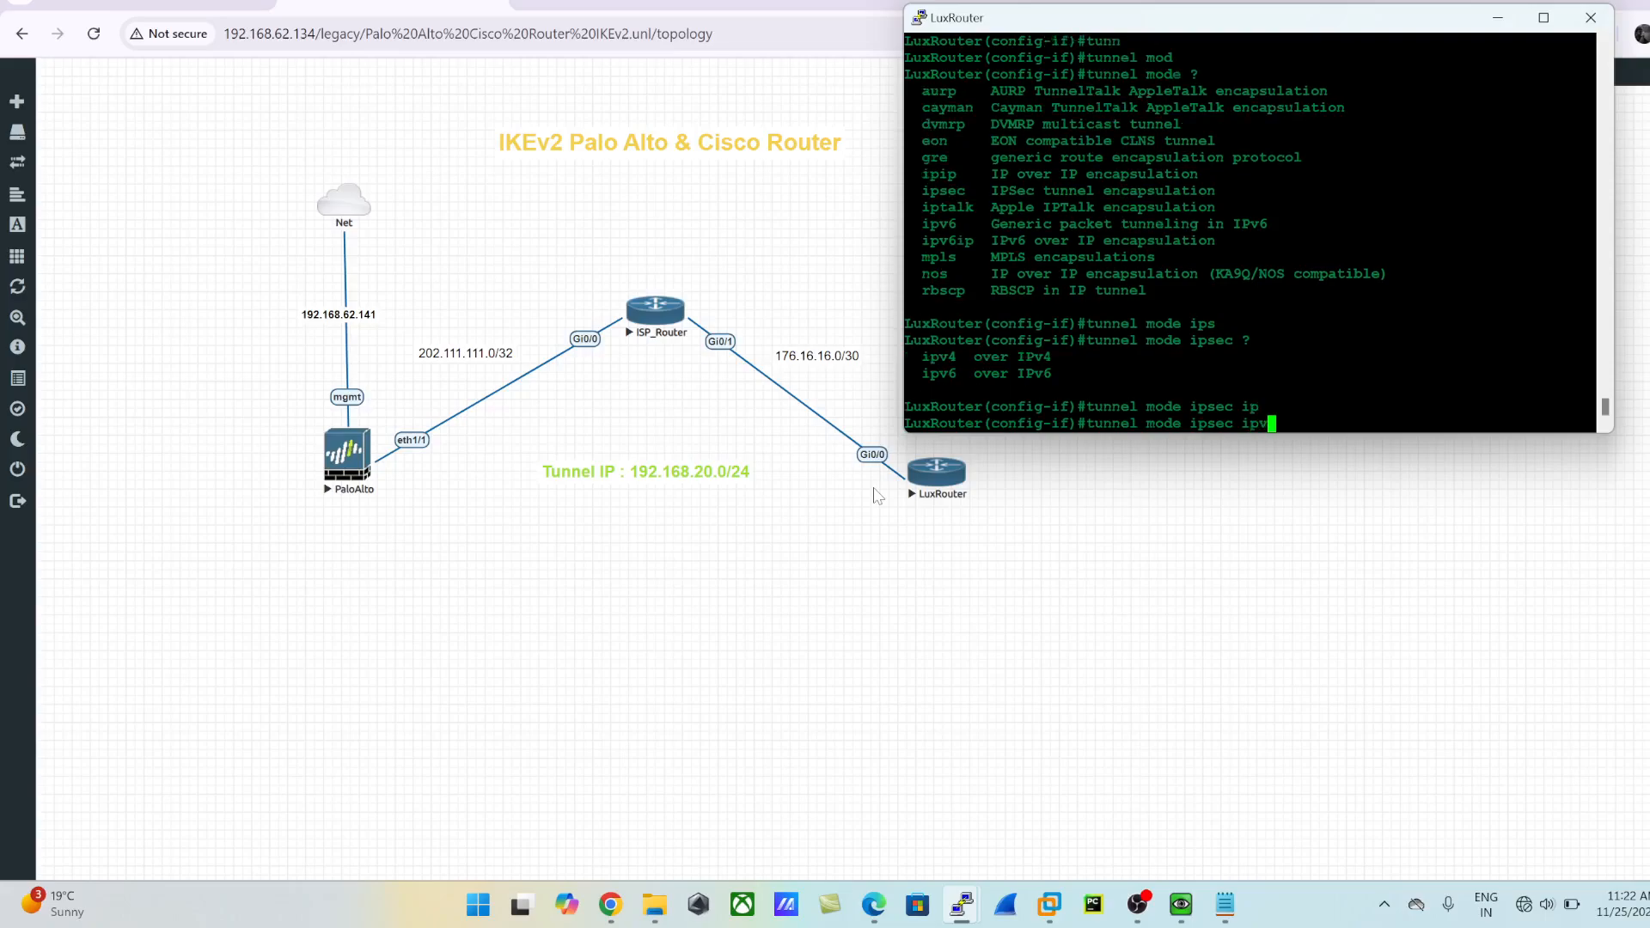
{"action": "type", "text": "4"}
{"action": "key", "text": "Return"}
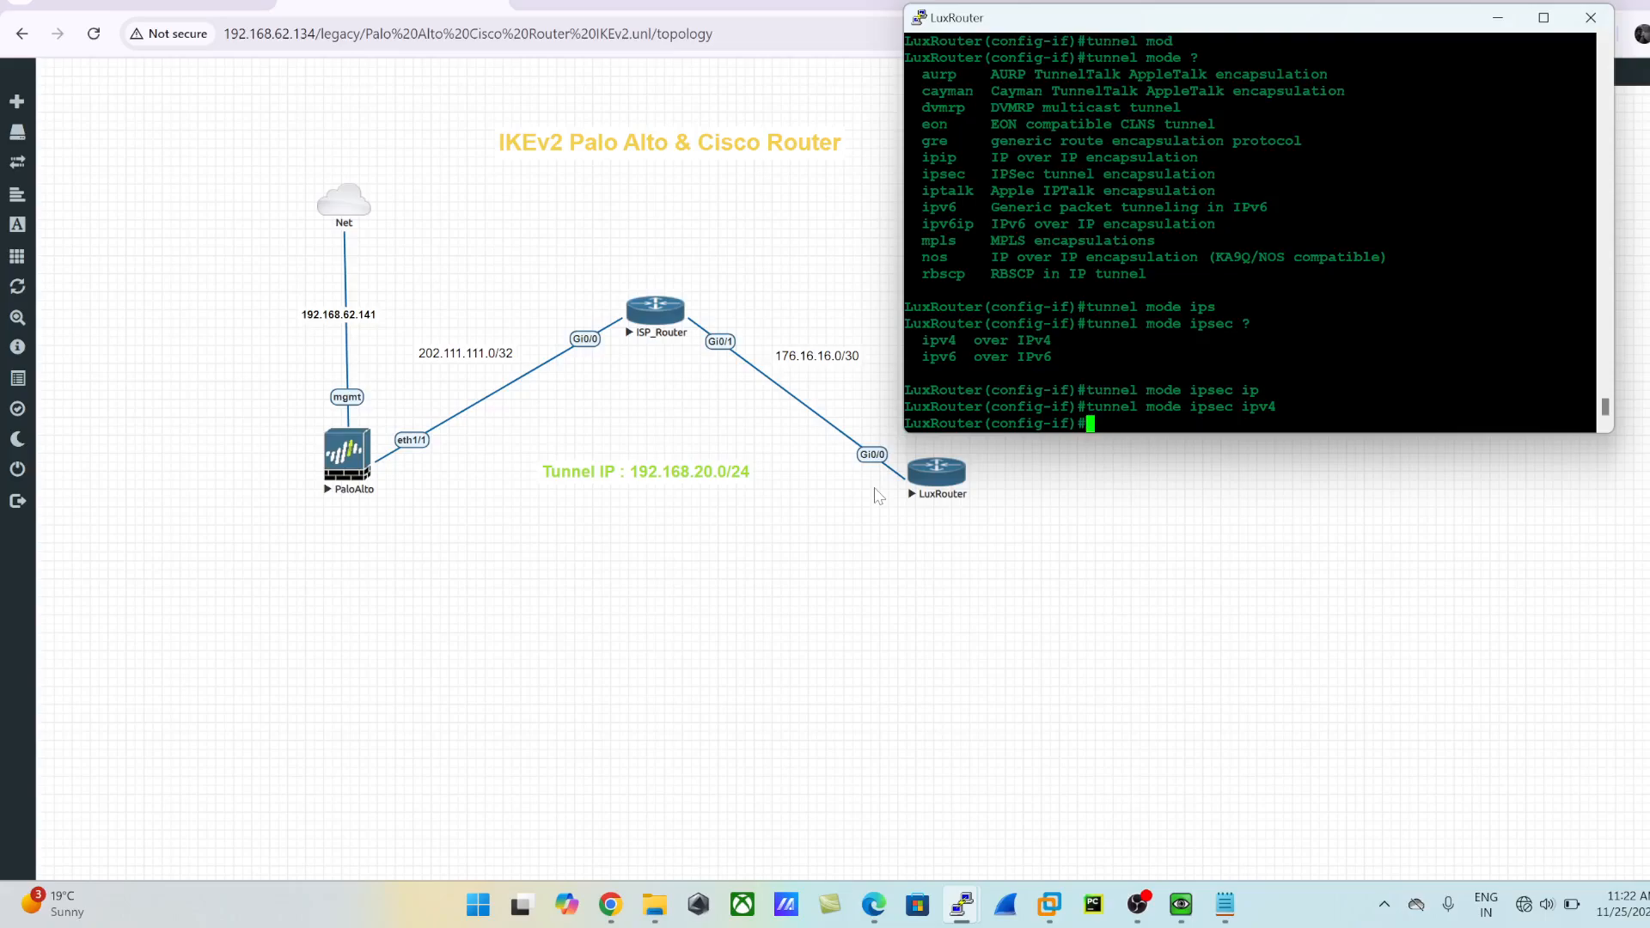
- Set the tunnel source to gigabitEthernet 0/0
{"action": "type", "text": "tunn"}
{"action": "key", "text": "Tab"}
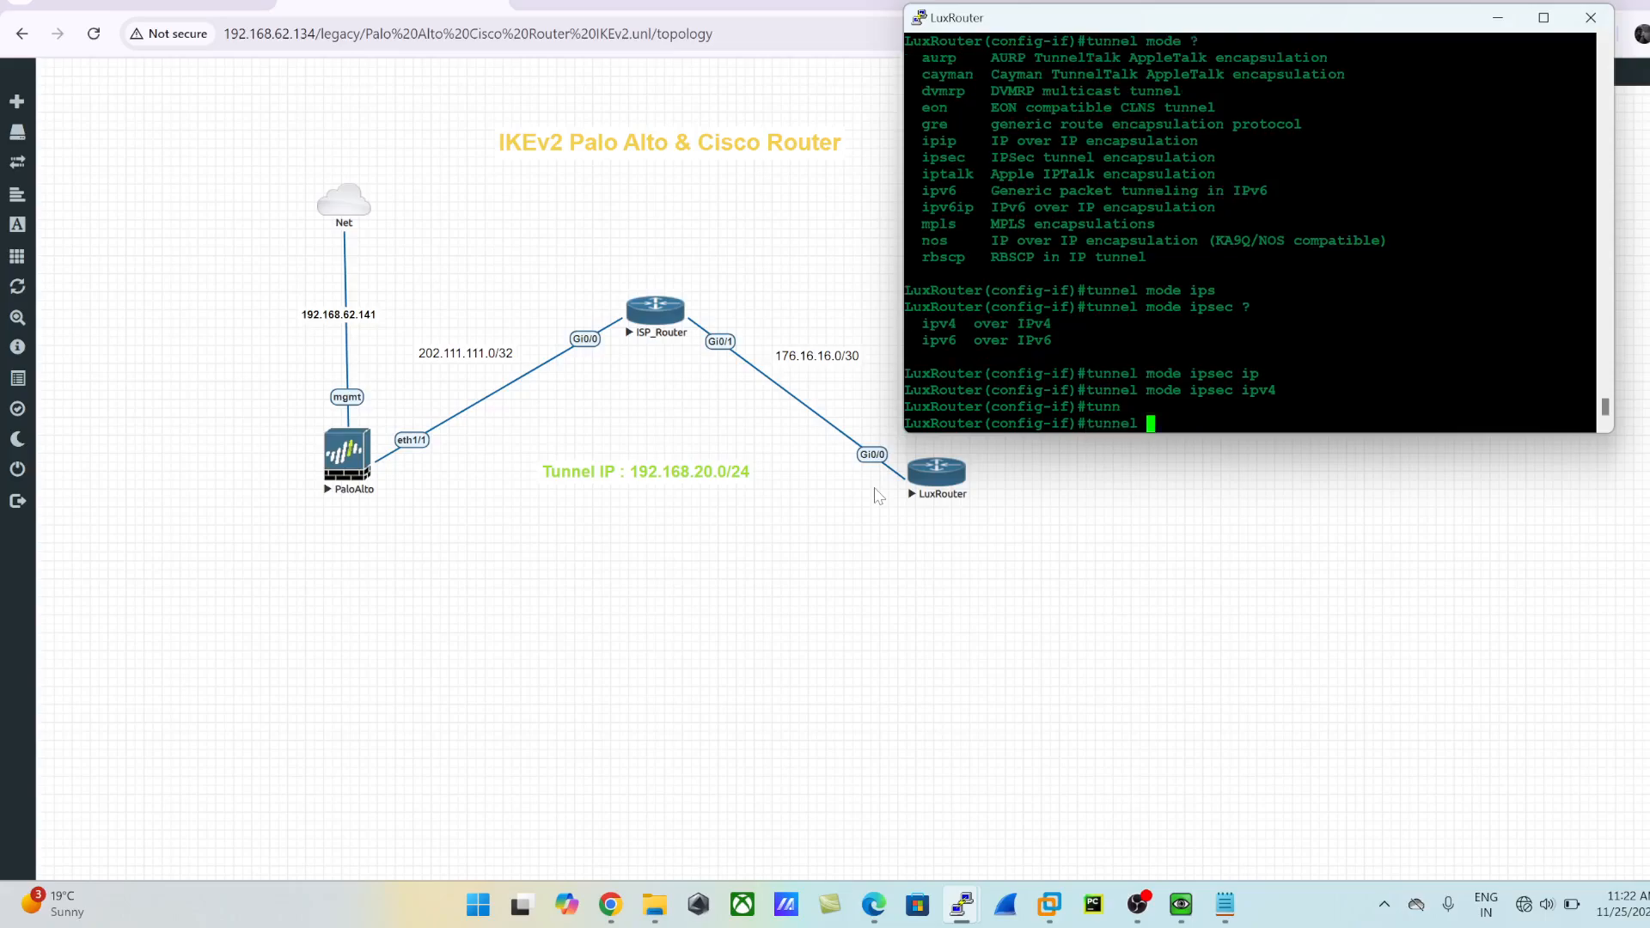
{"action": "type", "text": "so"}
{"action": "key", "text": "Tab"}
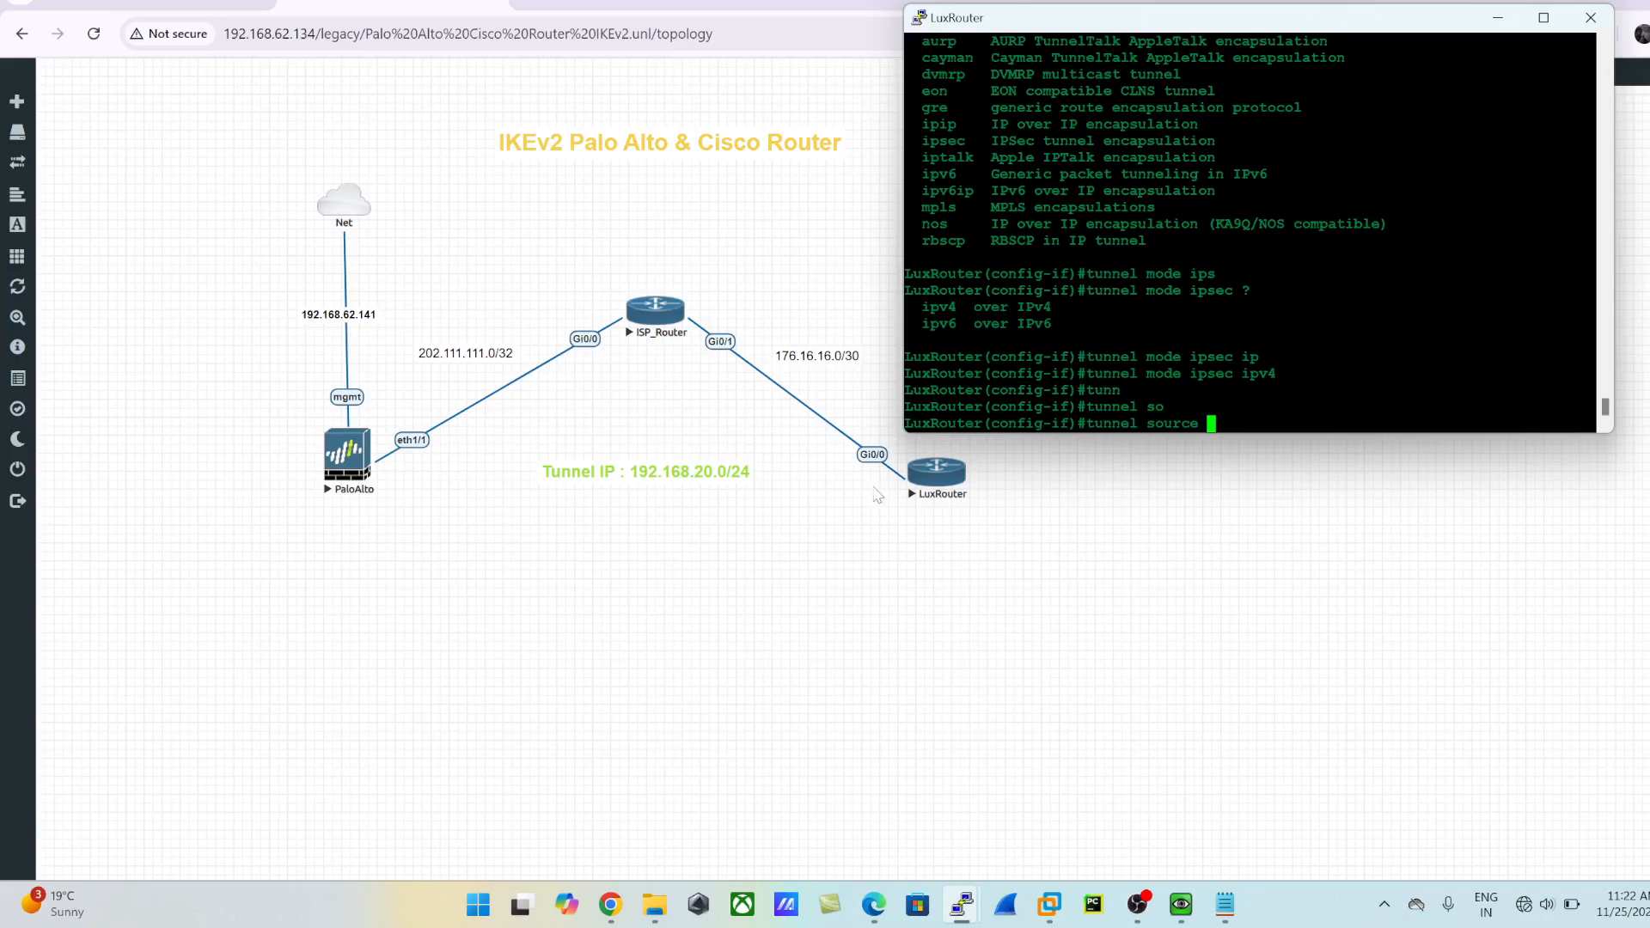
{"action": "type", "text": "gig"}
{"action": "key", "text": "Tab"}
{"action": "type", "text": "0/0"}
{"action": "key", "text": "Return"}
- Set the tunnel destination to 202.111.111.2
{"action": "type", "text": "tunn"}
{"action": "key", "text": "Tab"}
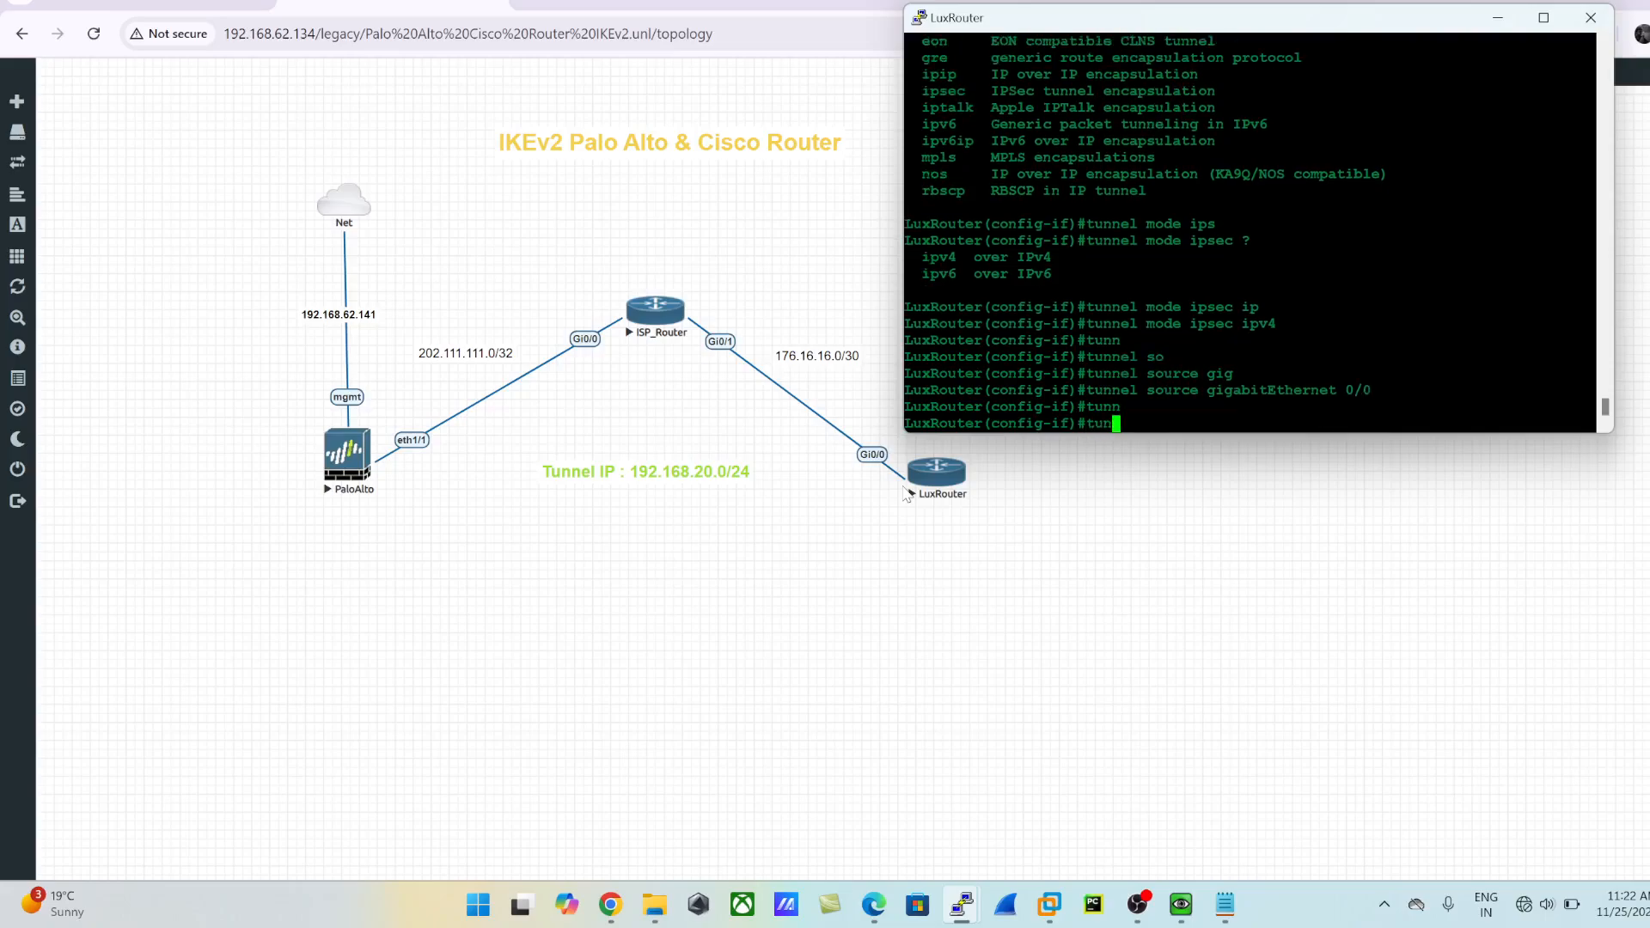
{"action": "type", "text": "des"}
{"action": "key", "text": "Tab"}
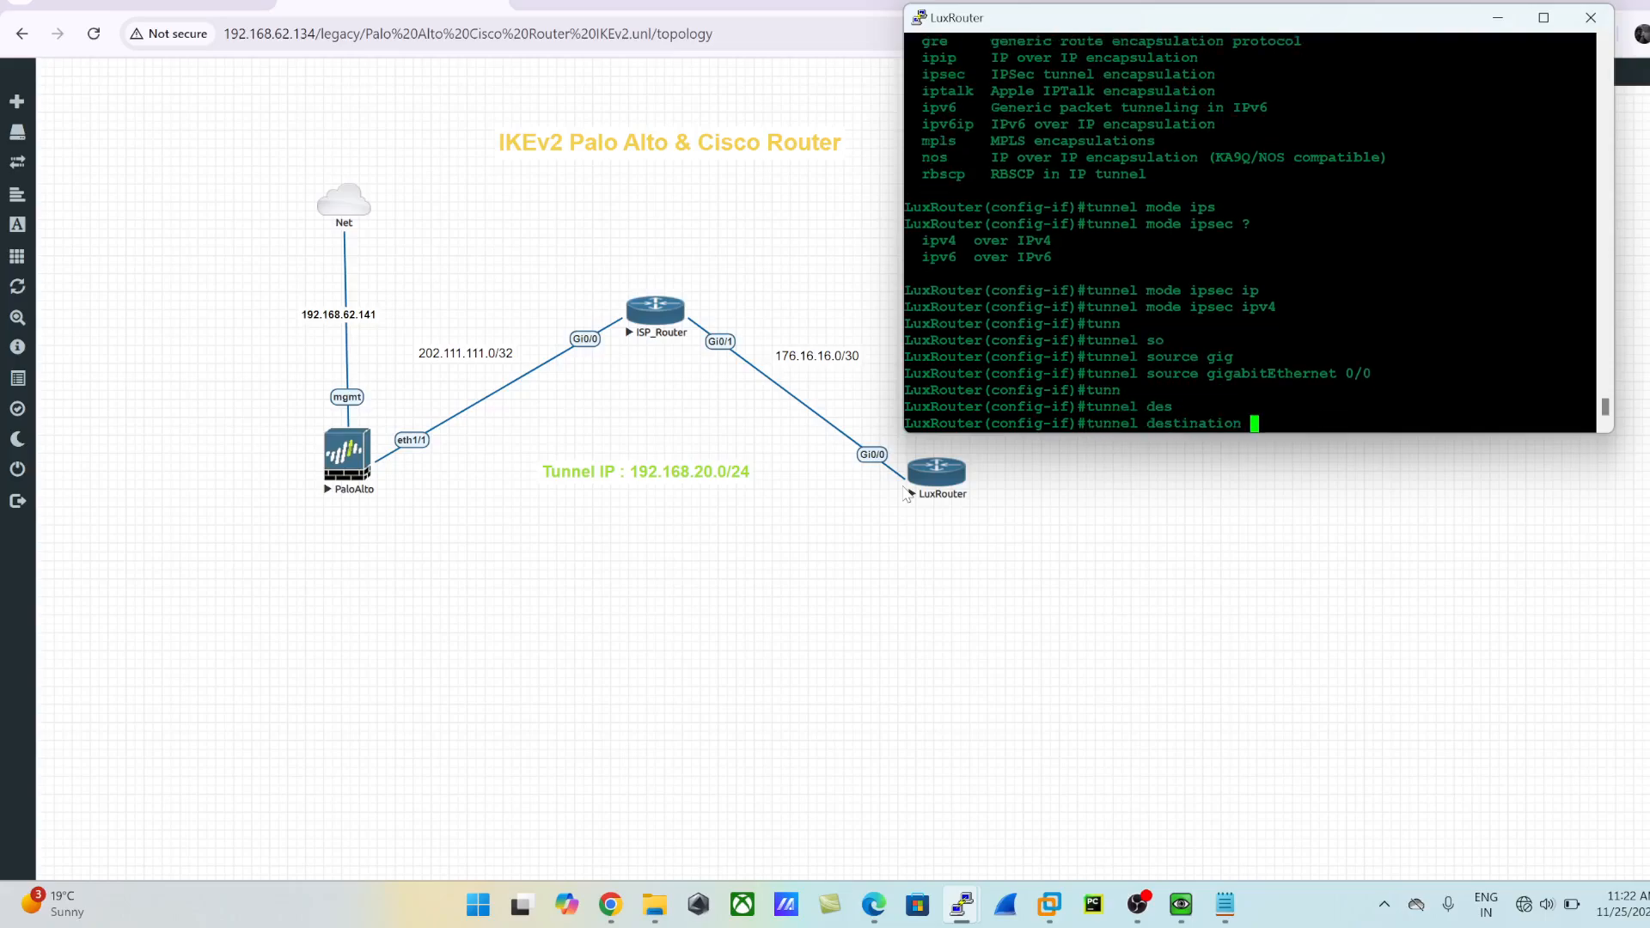
{"action": "type", "text": "202.111.111.2"}
{"action": "key", "text": "Return"}
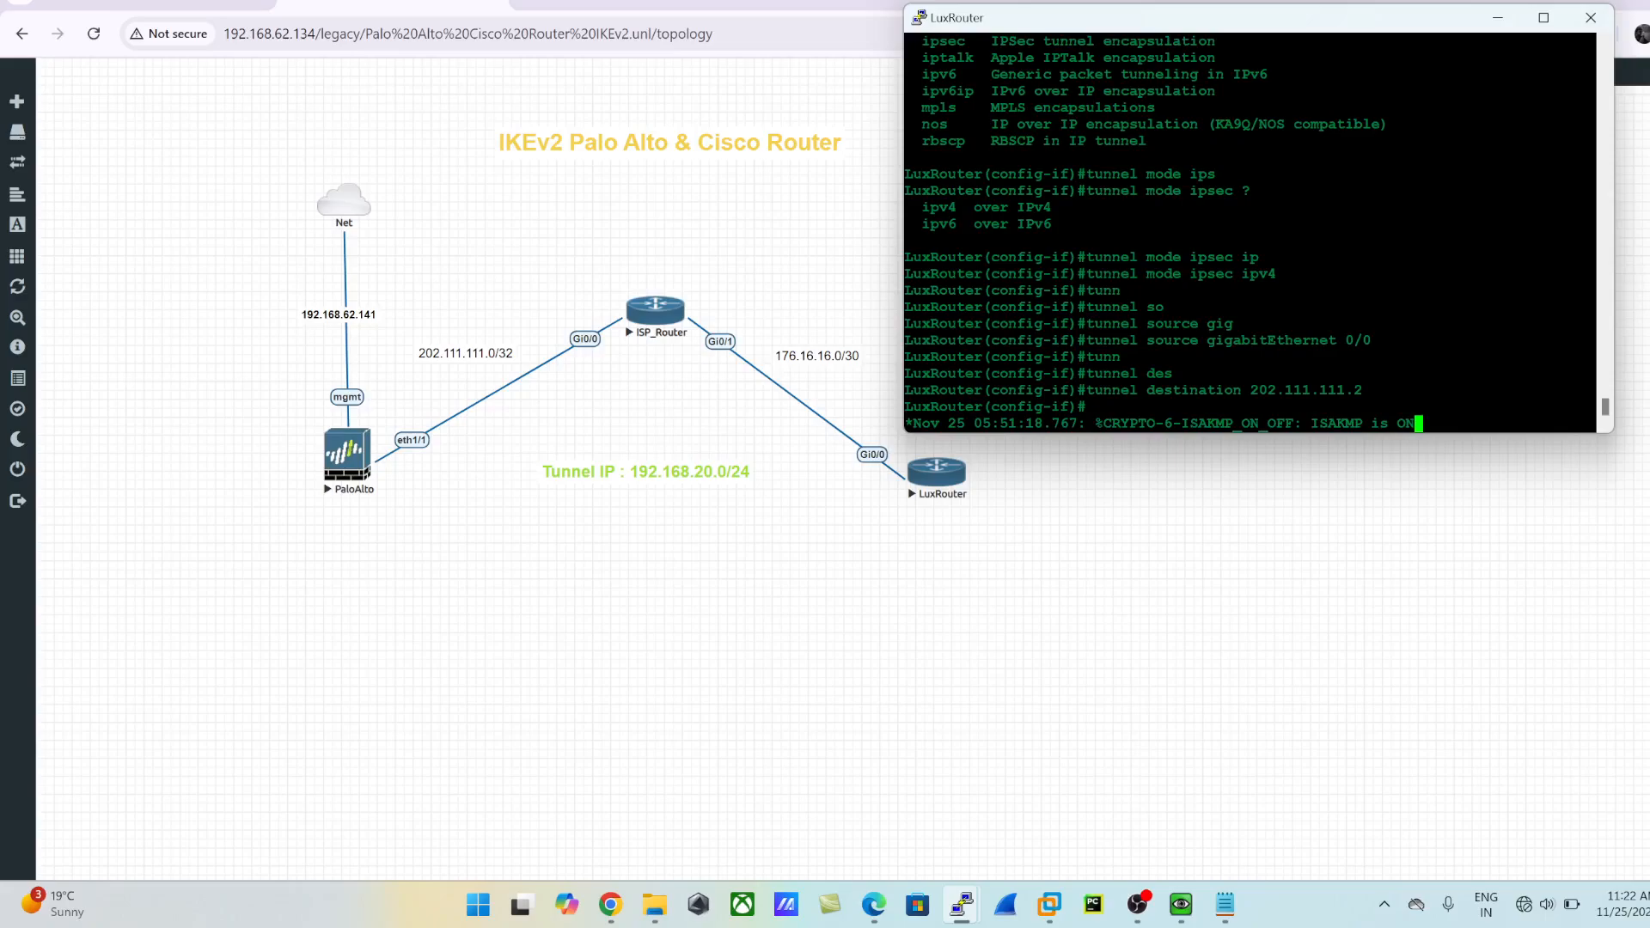
{"action": "left_click_drag", "start_coordinate": [1305, 423], "coordinate": [1430, 424]}
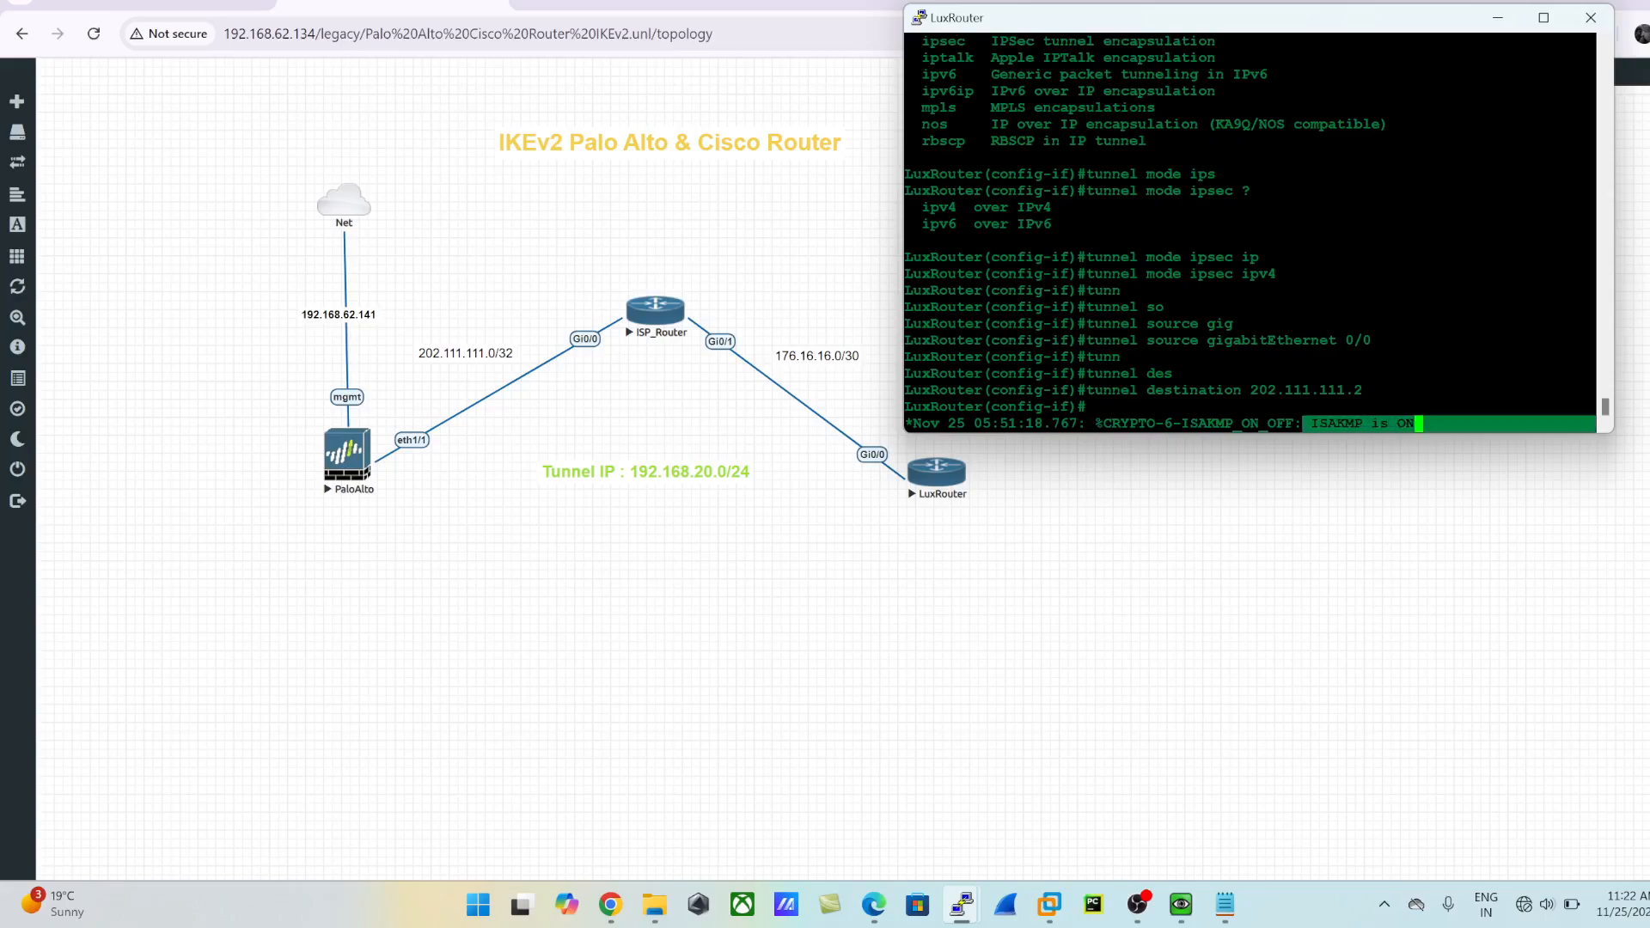
{"action": "left_click_drag", "start_coordinate": [1105, 423], "coordinate": [1371, 424]}
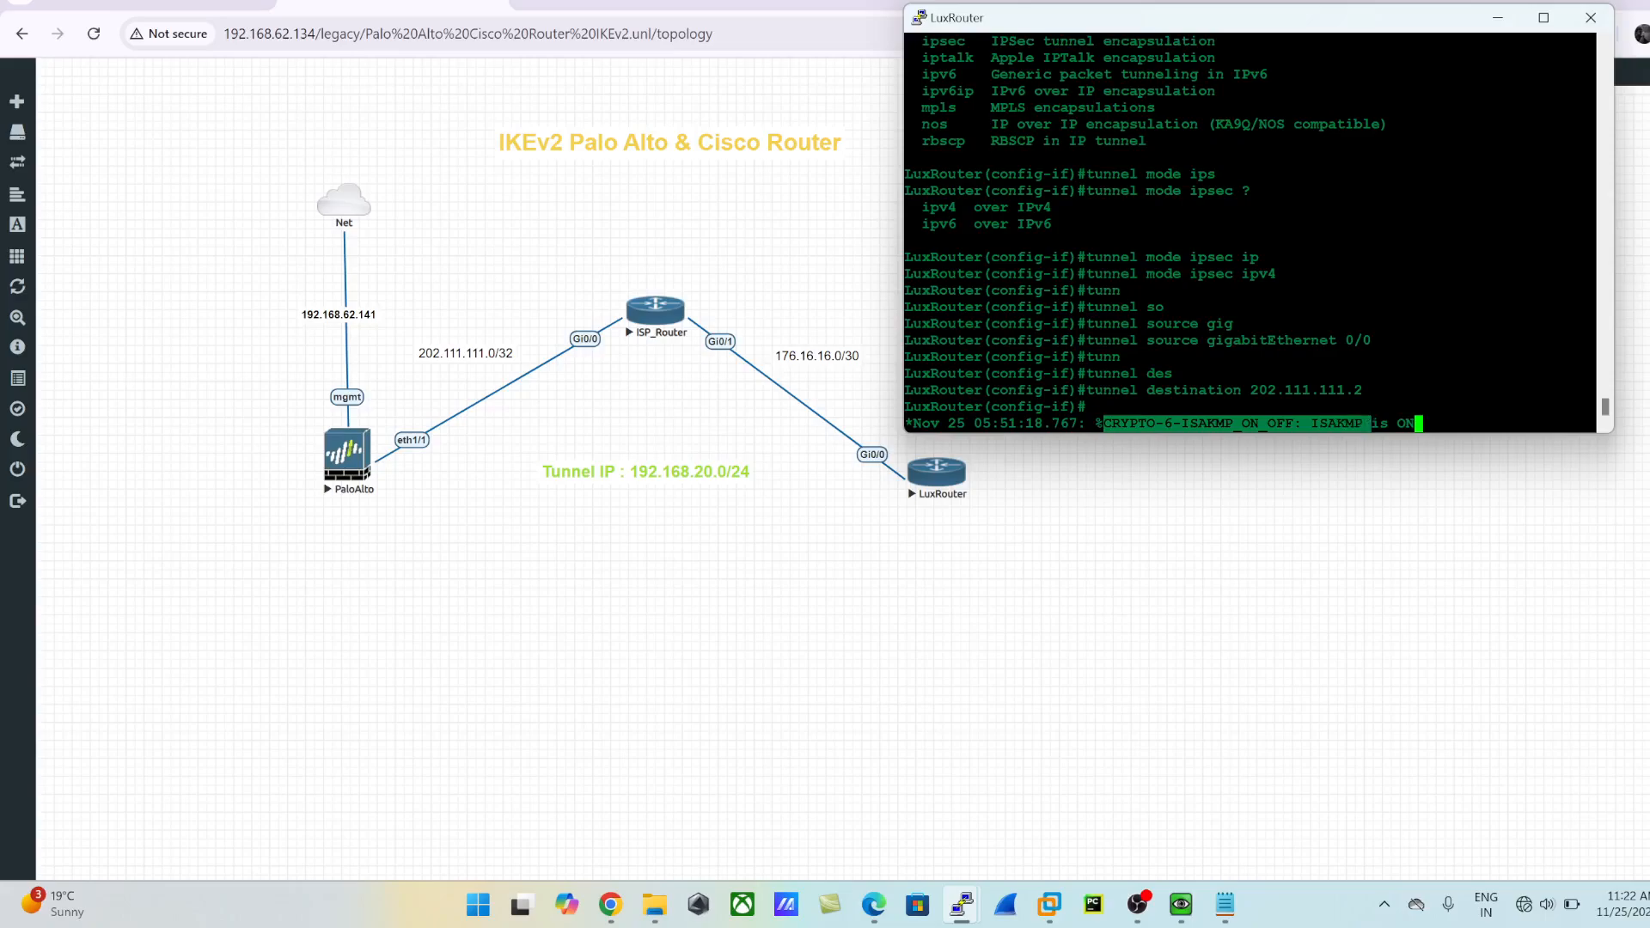
- Exit configuration mode and display the router's full crypto map, checking the access list of the tunnel's map
{"action": "key", "text": "Return"}
{"action": "key", "text": "Return"}
{"action": "key", "text": "Return"}
{"action": "key", "text": "Return"}
{"action": "type", "text": "exit"}
{"action": "key", "text": "Return"}
{"action": "type", "text": "exit"}
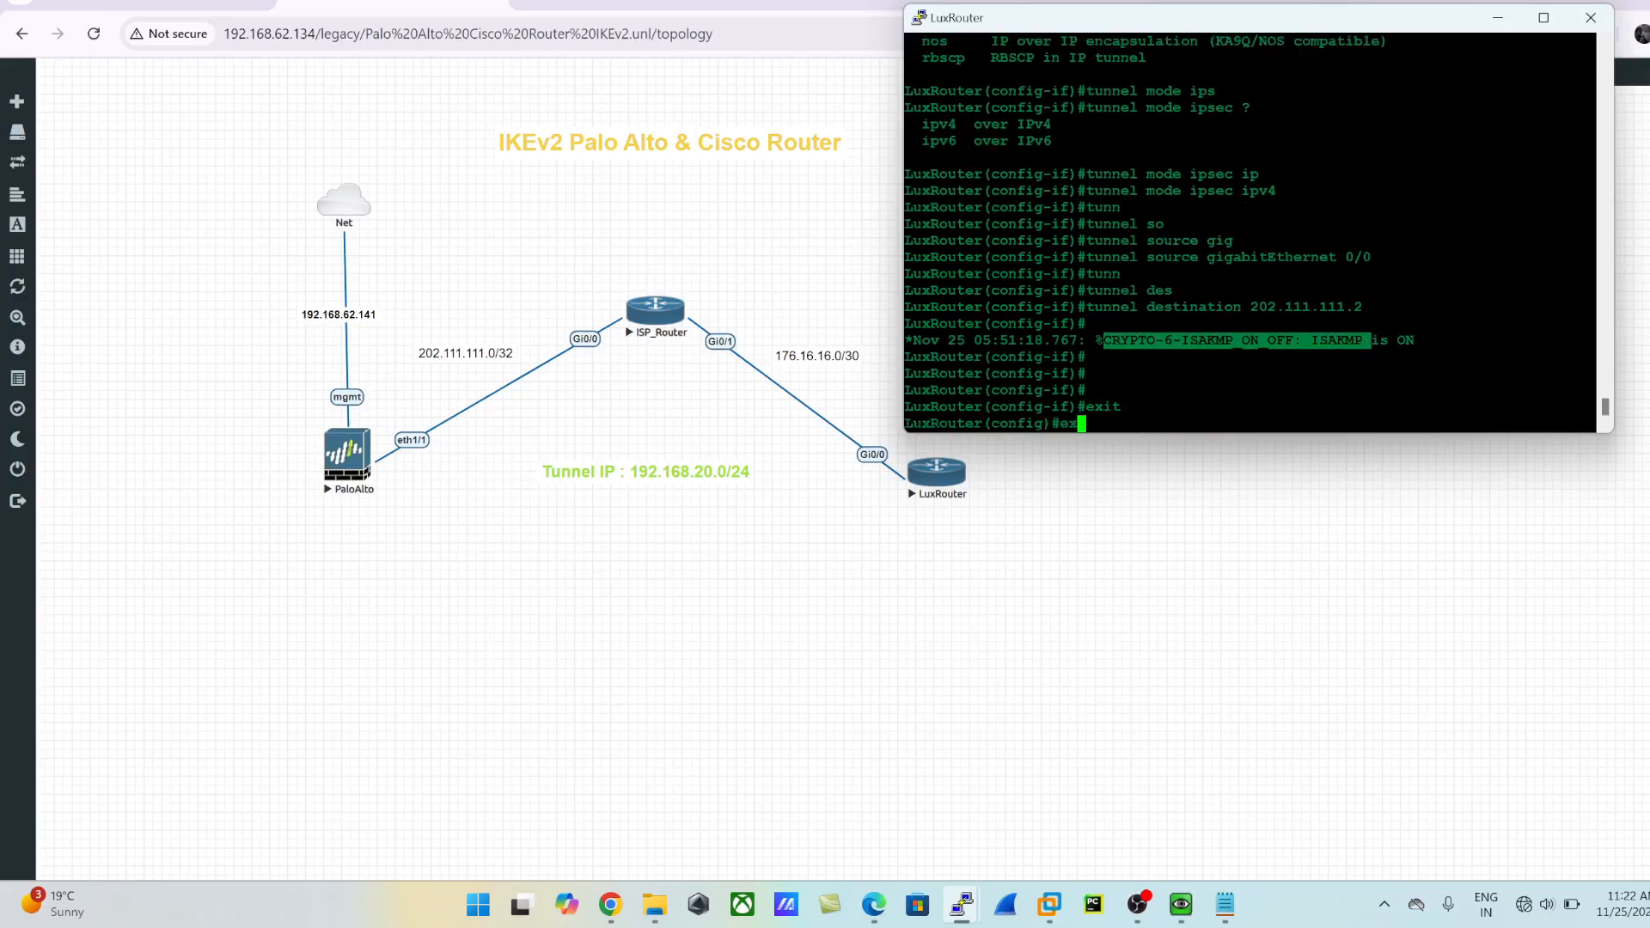
{"action": "key", "text": "Return"}
{"action": "type", "text": "show crypto m"}
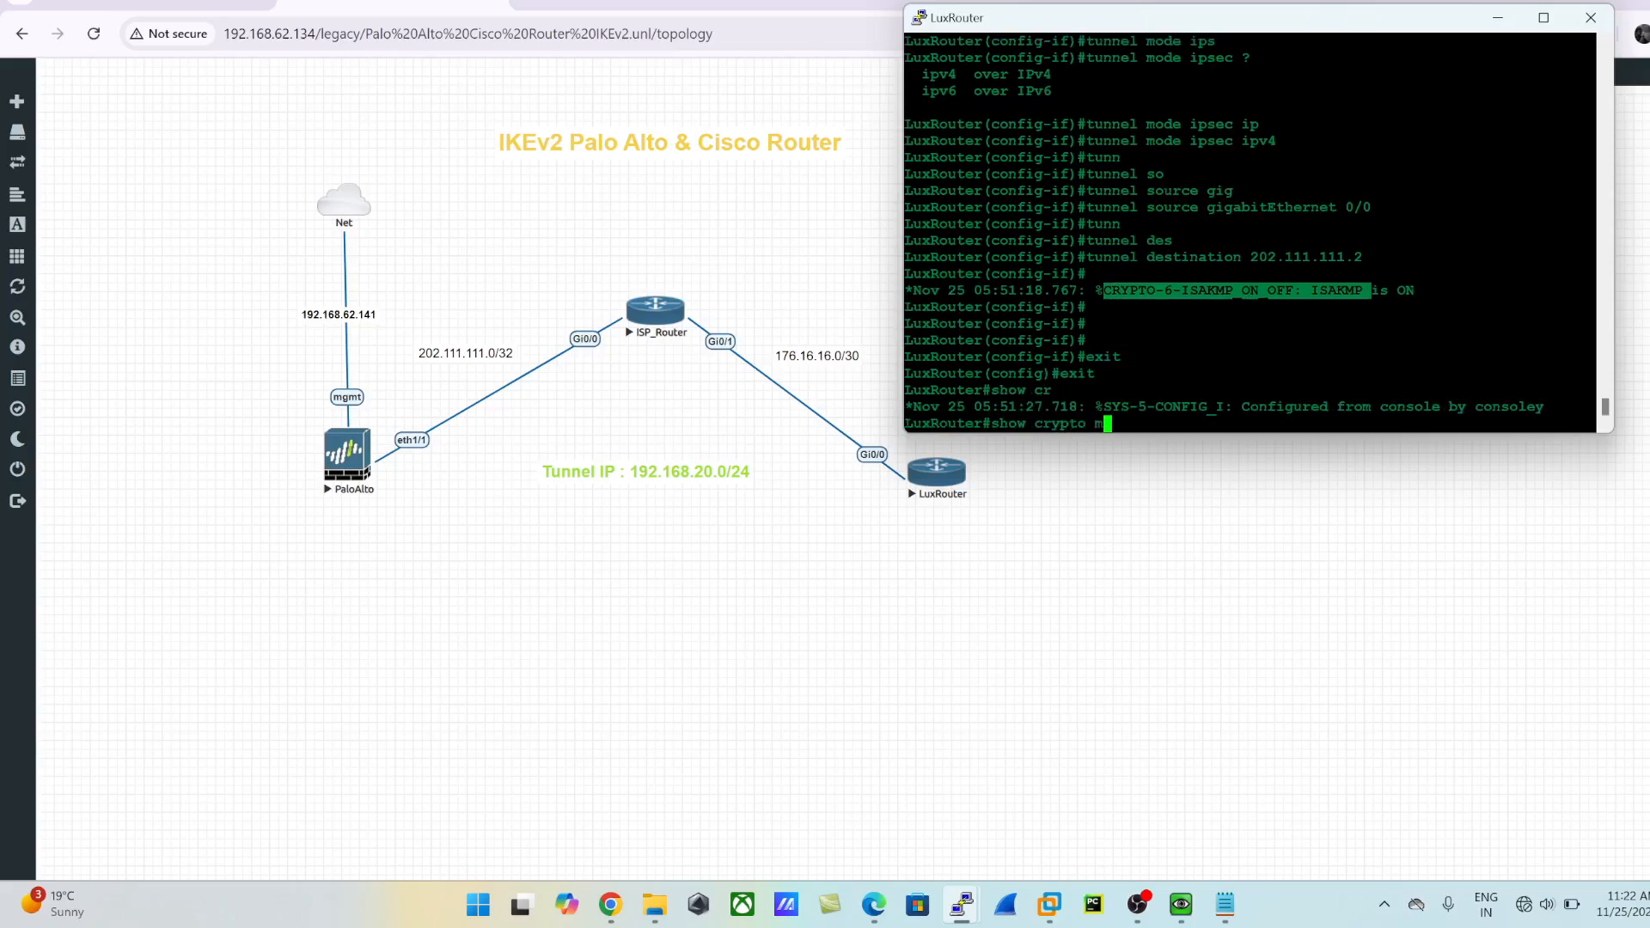
{"action": "key", "text": "Tab"}
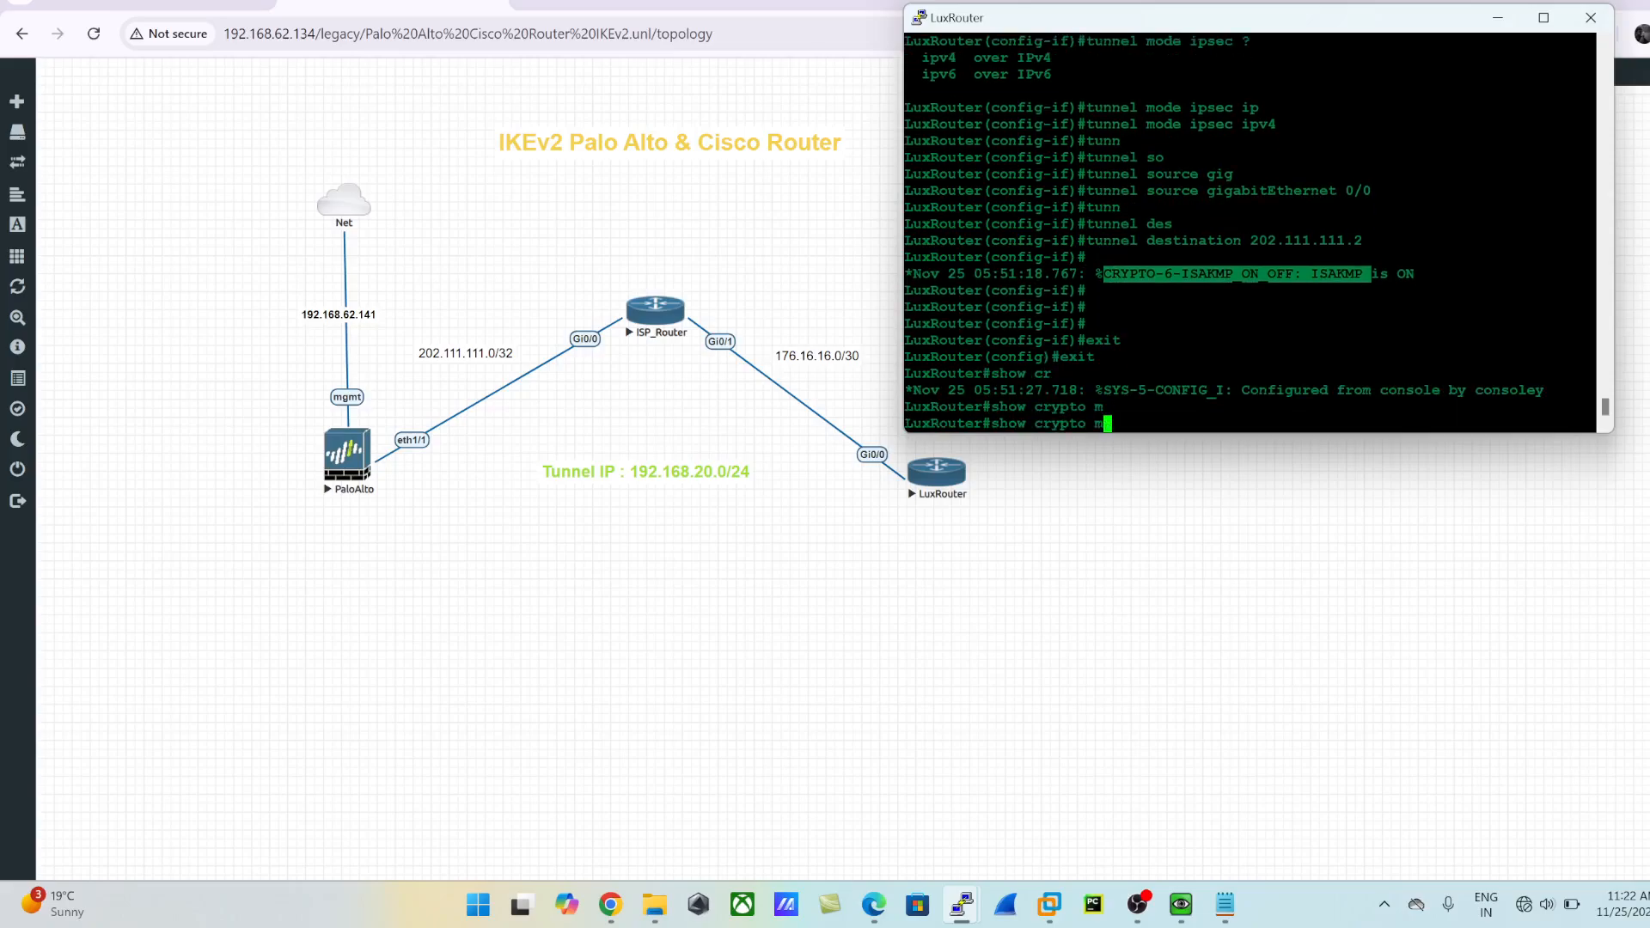
{"action": "type", "text": "a"}
{"action": "key", "text": "Tab"}
{"action": "key", "text": "Return"}
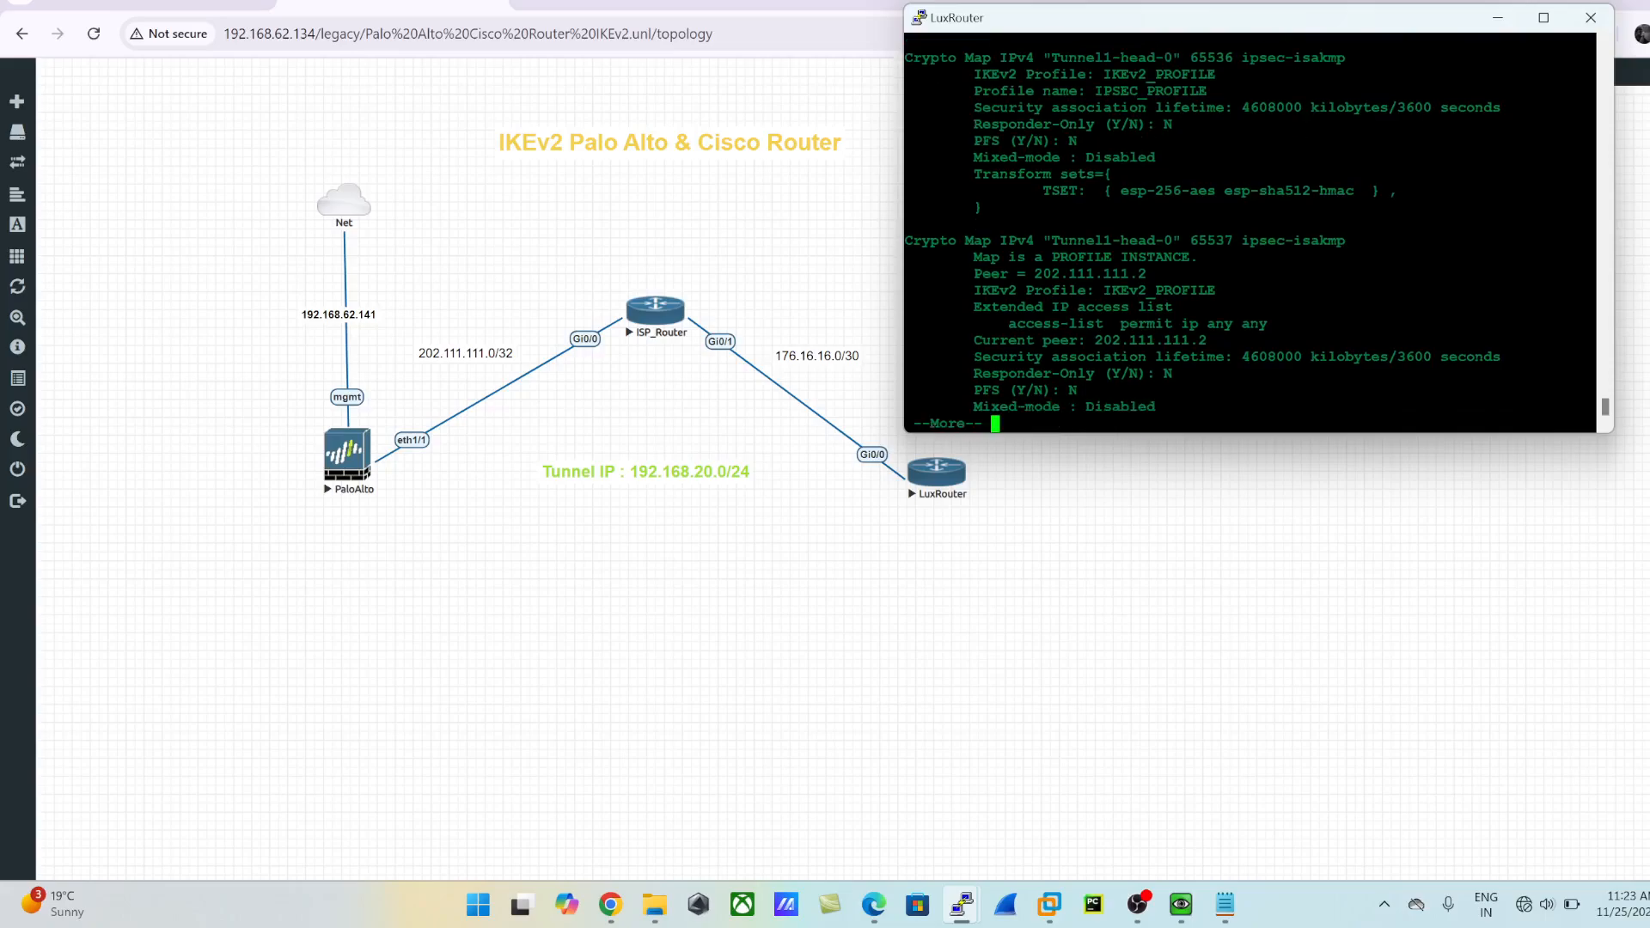
{"action": "key", "text": "Return"}
{"action": "key", "text": "Return"}
{"action": "key", "text": "Return"}
{"action": "key", "text": "Return"}
{"action": "key", "text": "Return"}
{"action": "key", "text": "Return"}
{"action": "key", "text": "Return"}
{"action": "key", "text": "Return"}
{"action": "key", "text": "Return"}
{"action": "key", "text": "Return"}
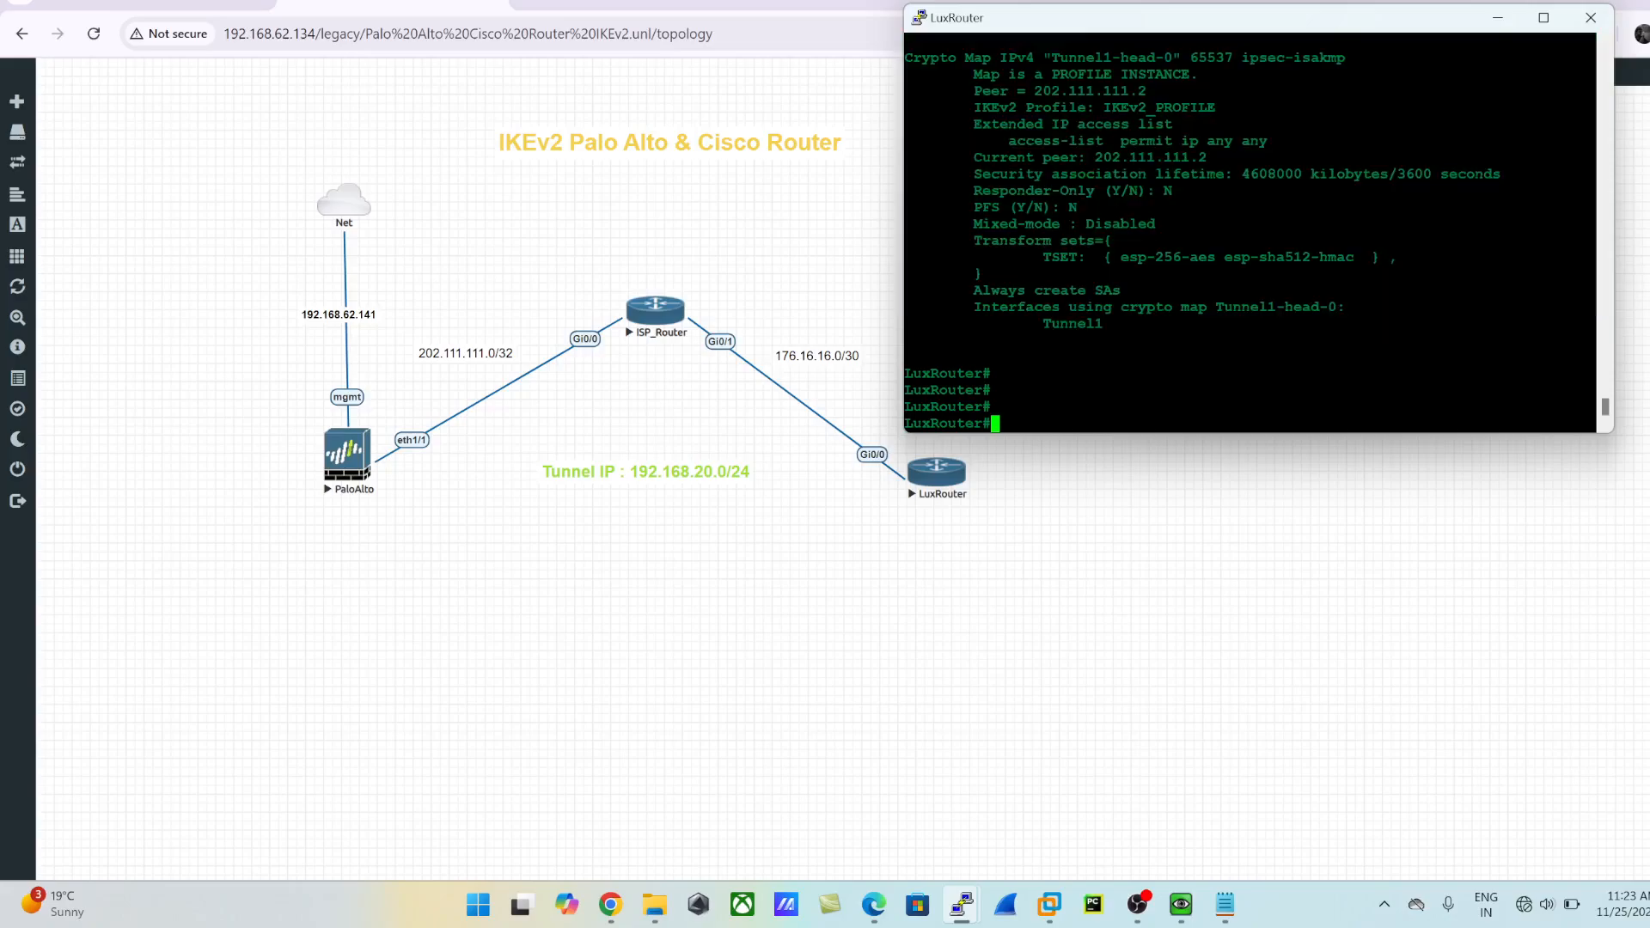
{"action": "left_click_drag", "start_coordinate": [1002, 142], "coordinate": [1593, 146]}
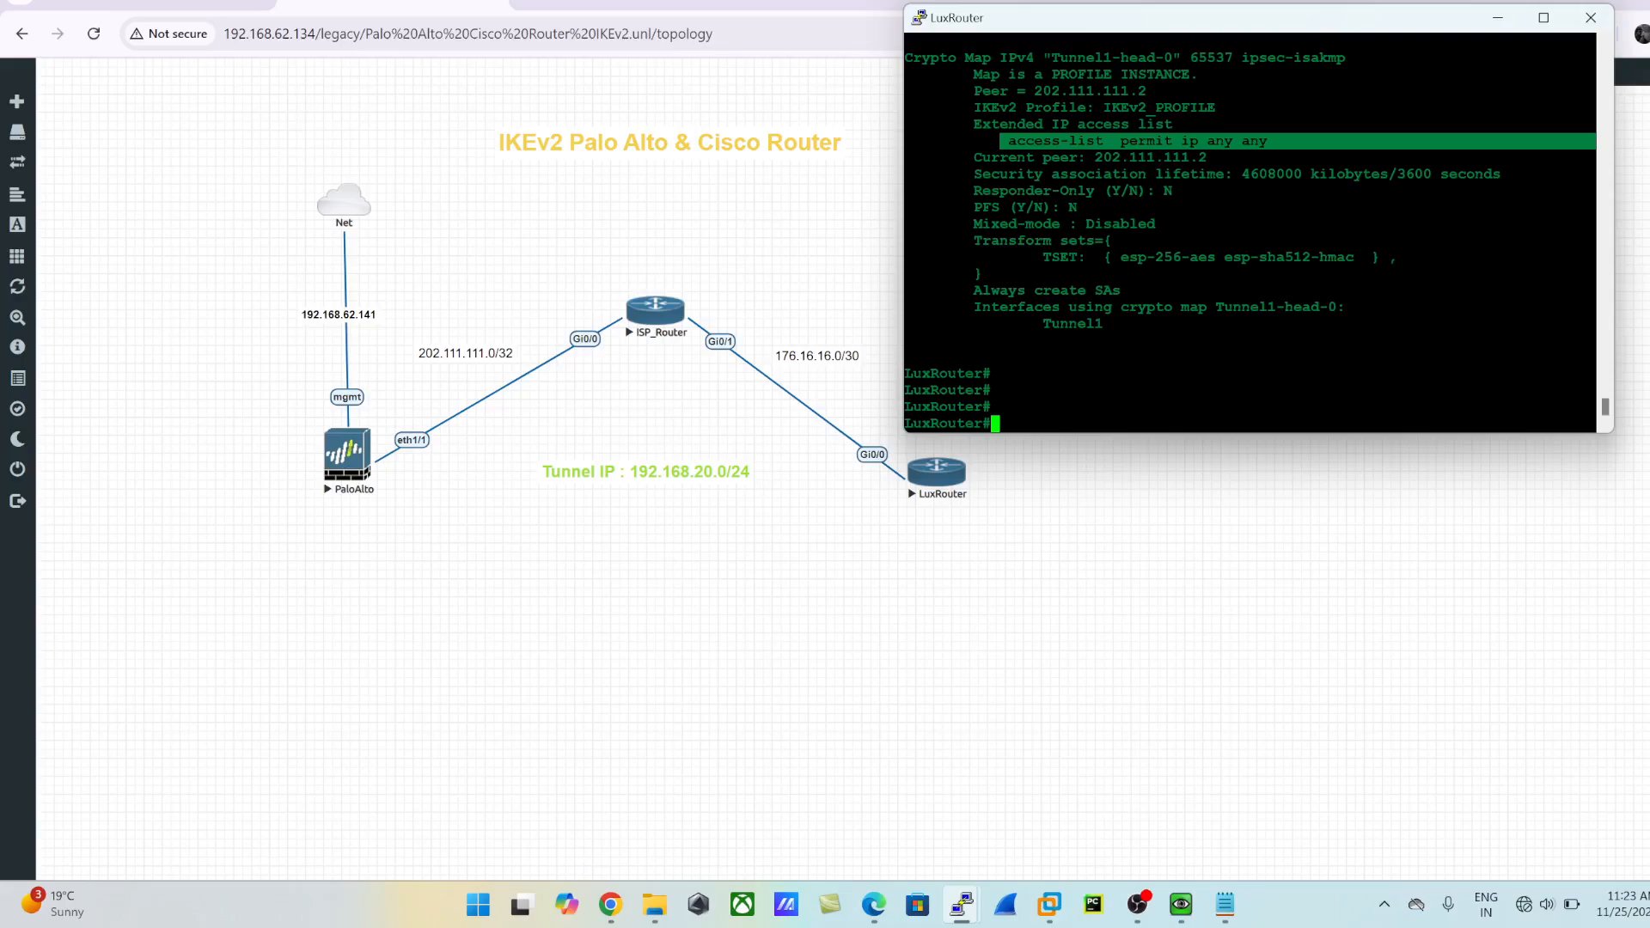
{"action": "scroll", "coordinate": [1251, 232], "scroll_direction": "up", "scroll_amount": 9}
- Switch to the Palo Alto web interface, dismissing its commit status, and open the IKE Crypto profiles
{"action": "left_click", "coordinate": [1495, 19]}
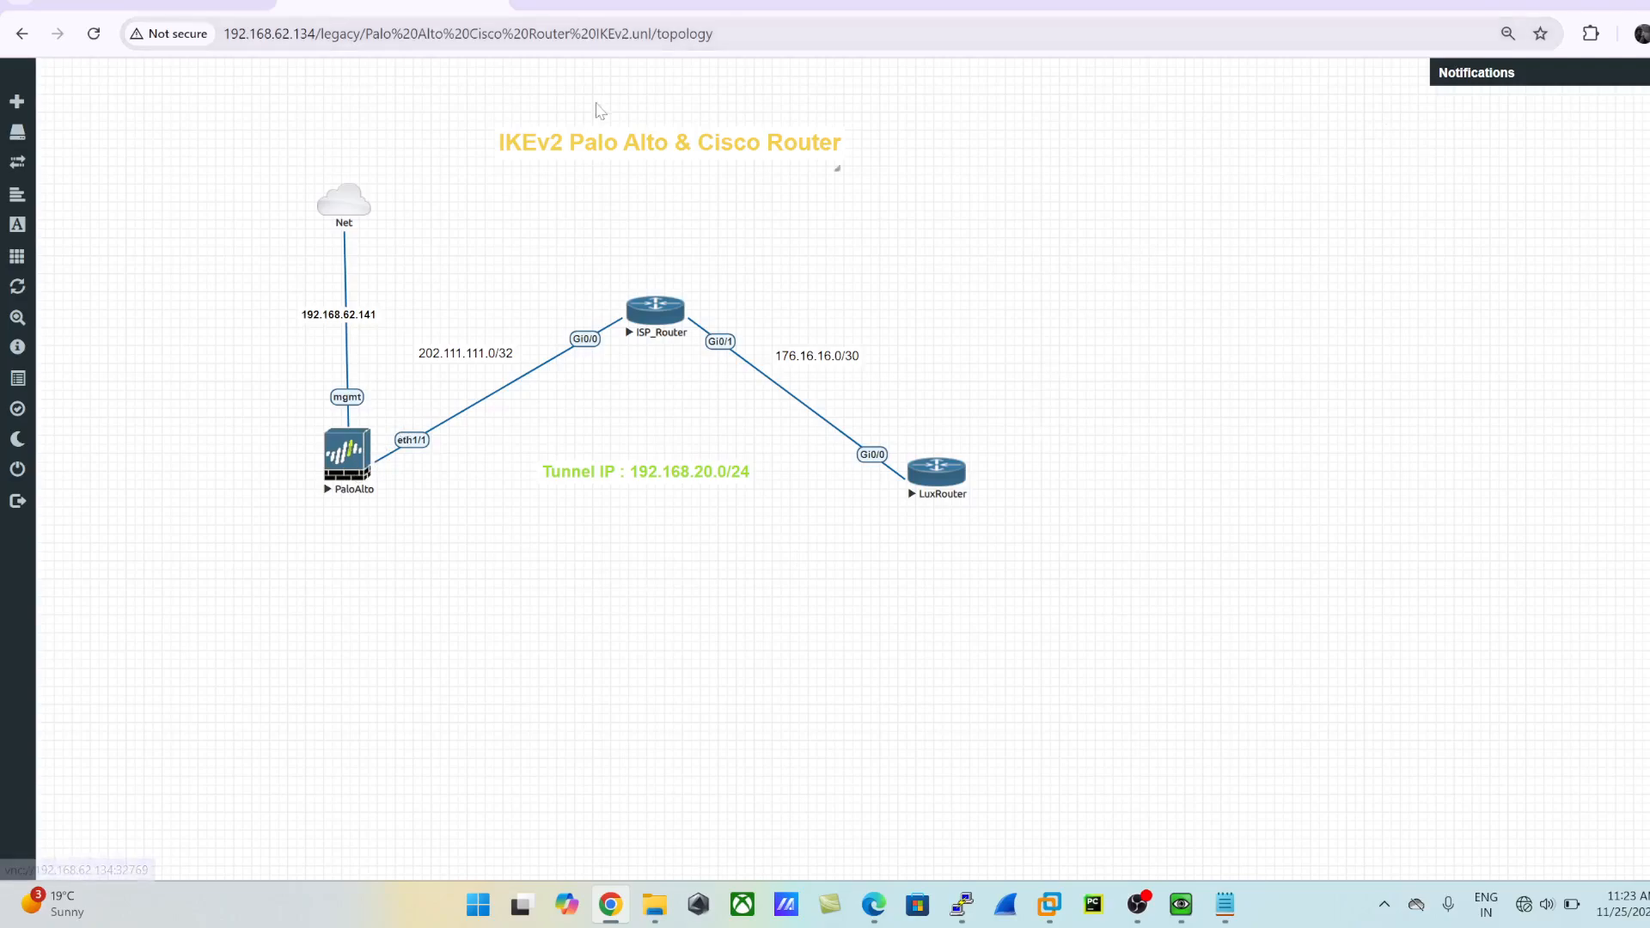
{"action": "left_click", "coordinate": [586, 6]}
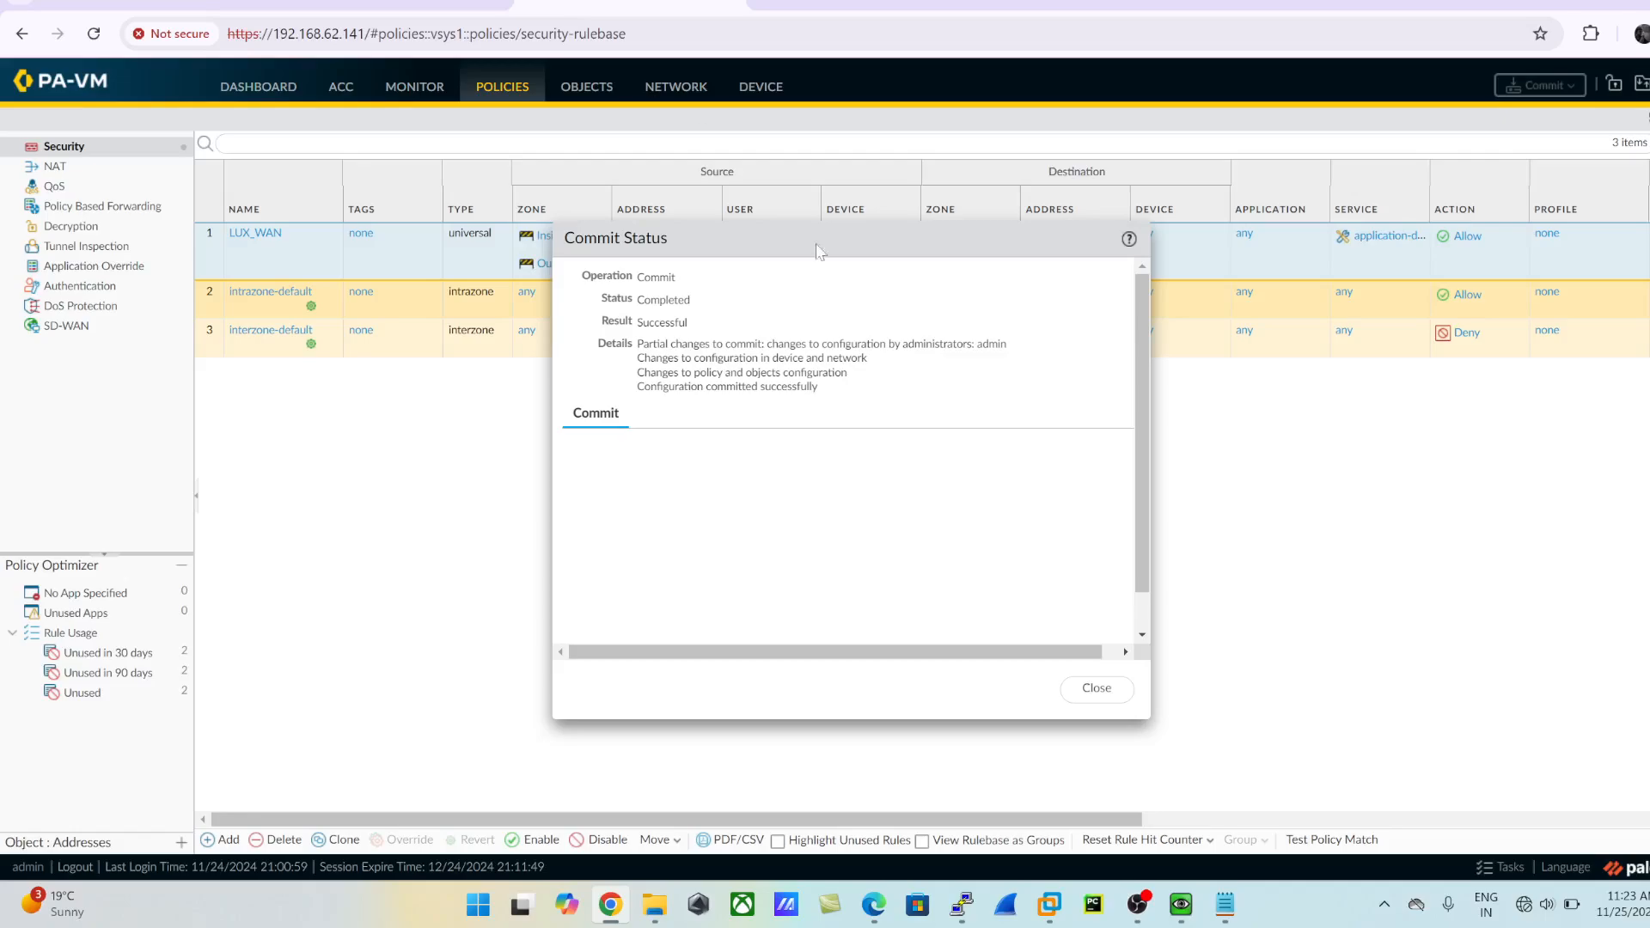
{"action": "left_click", "coordinate": [1097, 690]}
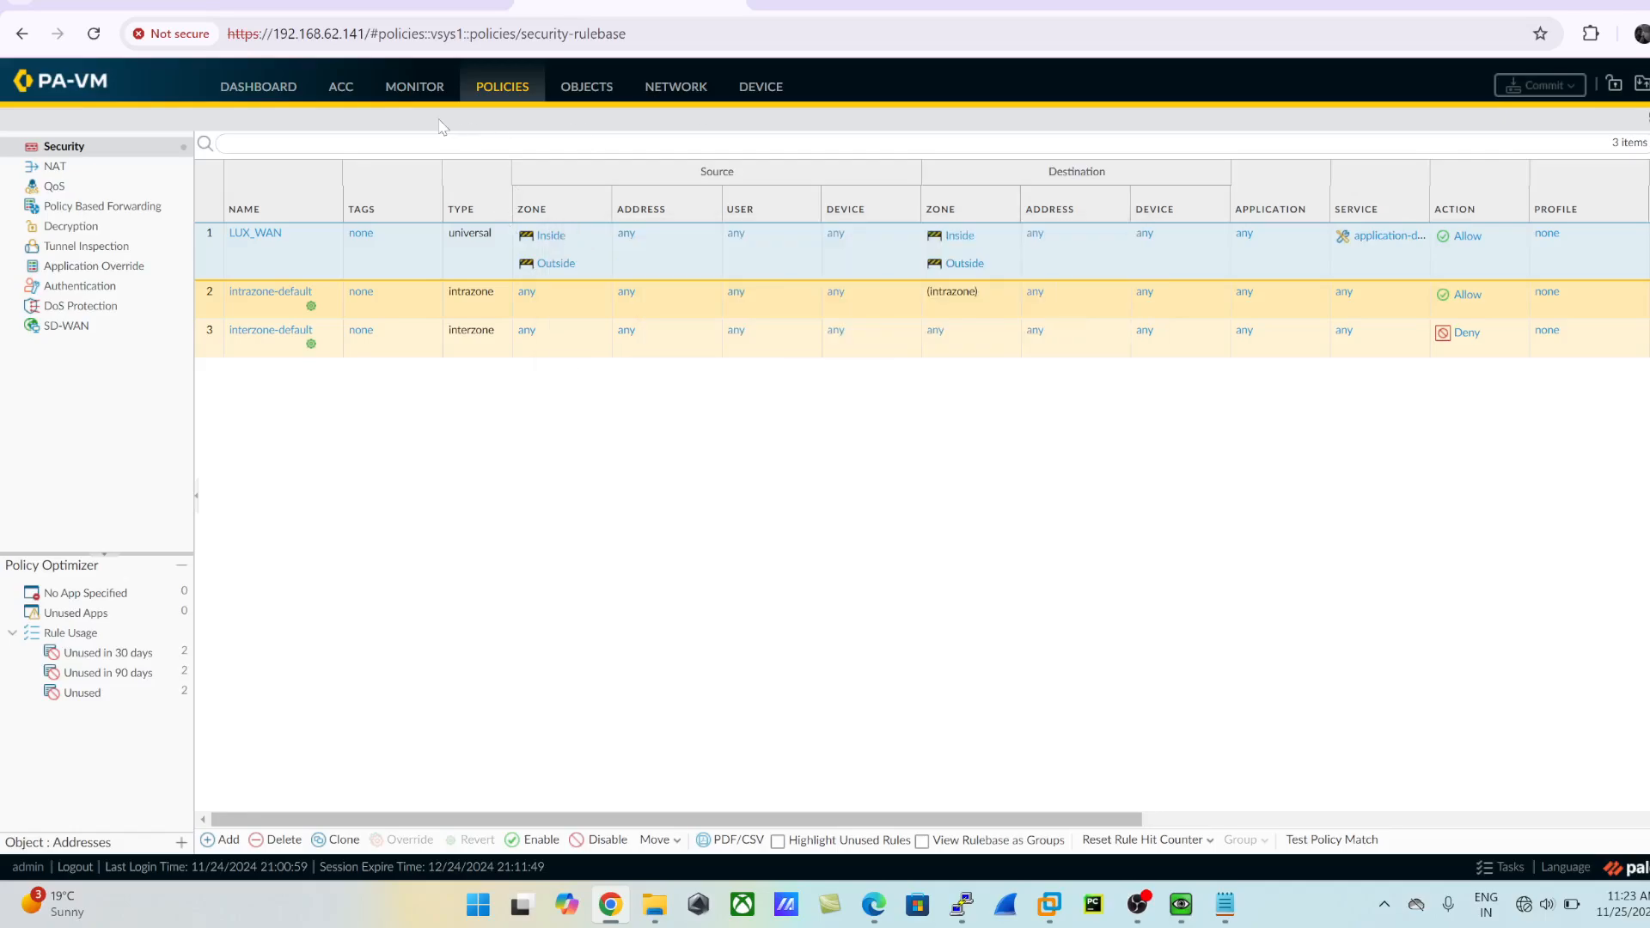
{"action": "left_click", "coordinate": [681, 89]}
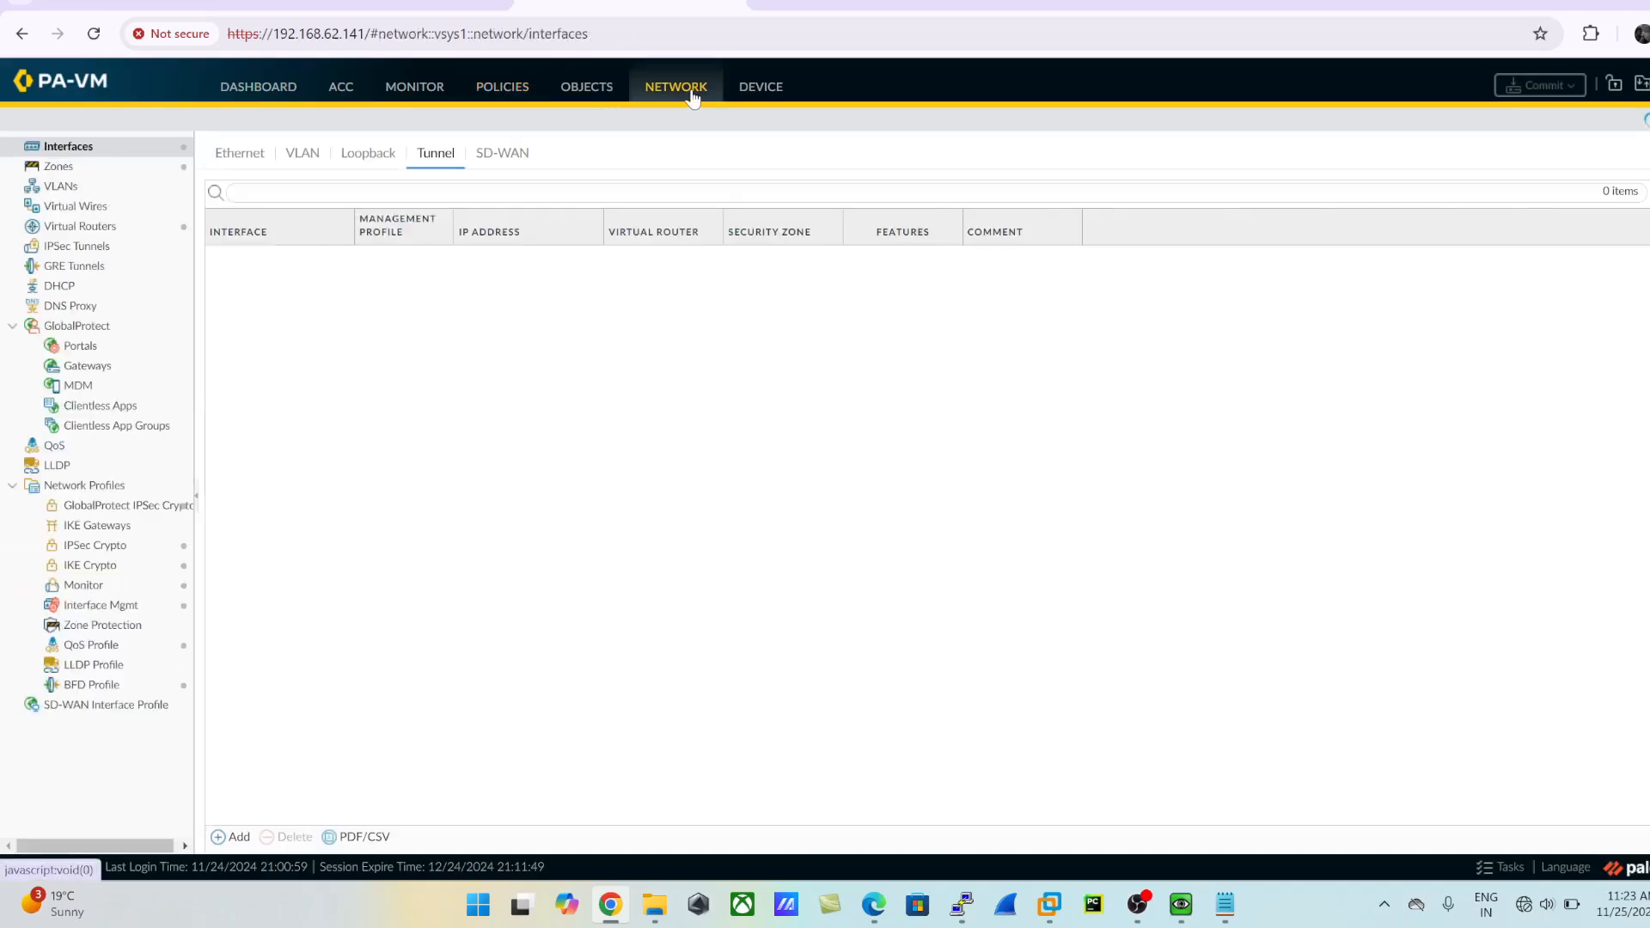
{"action": "left_click", "coordinate": [90, 570]}
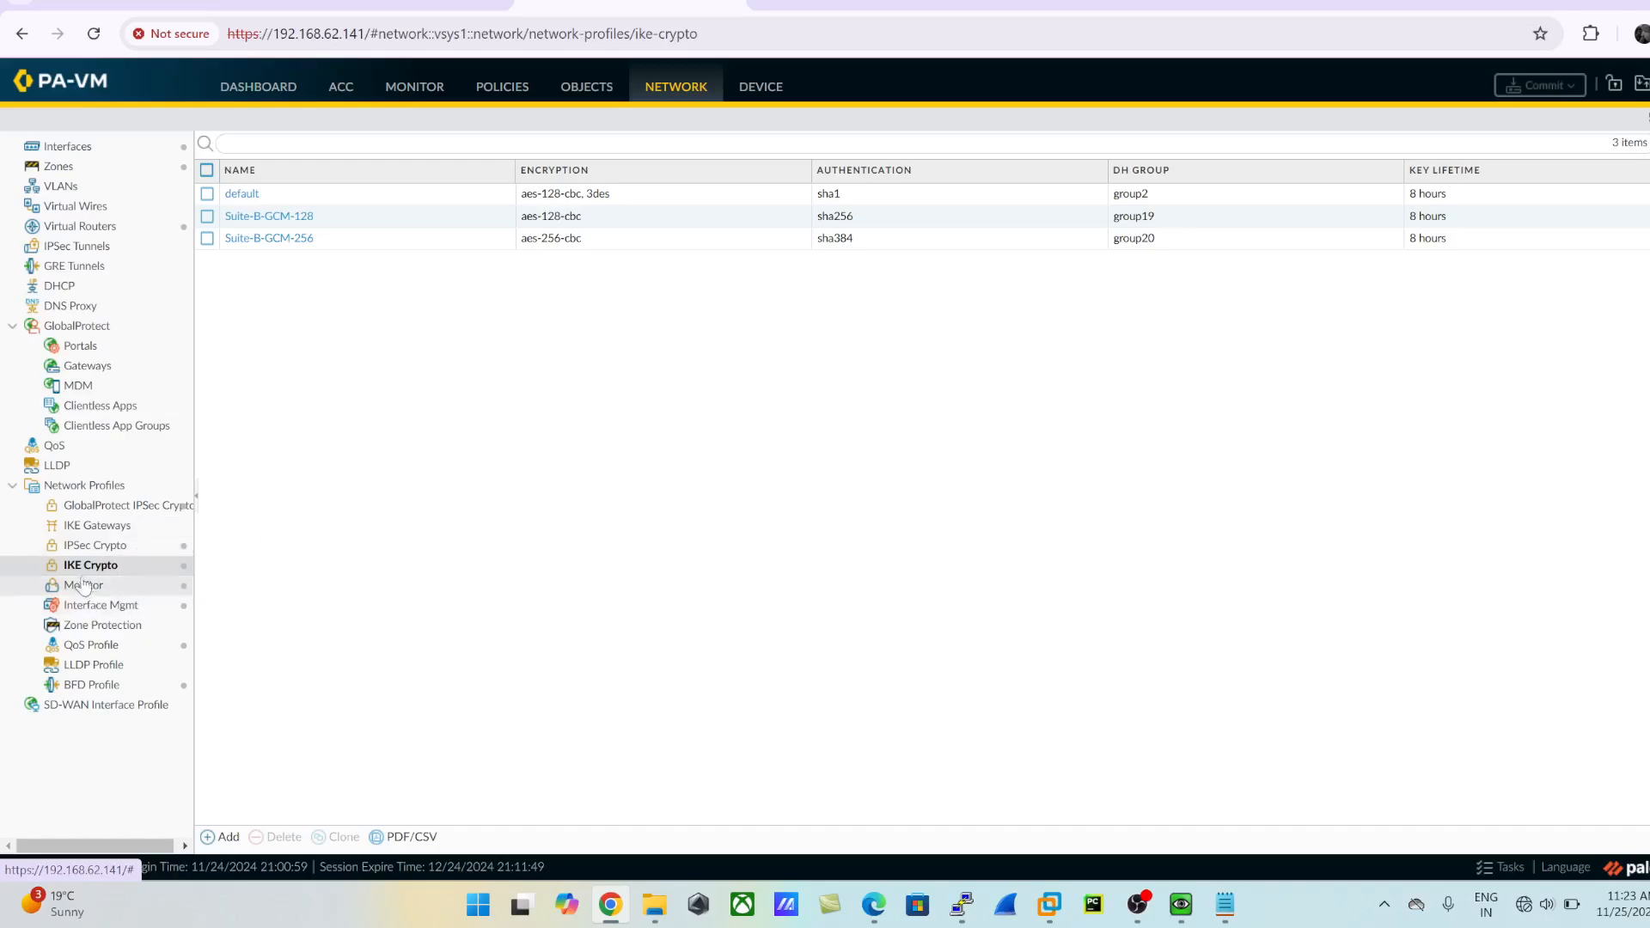
- Add a new IKE crypto profile and name it LUX_IKE_CRYPTO
{"action": "left_click", "coordinate": [223, 837]}
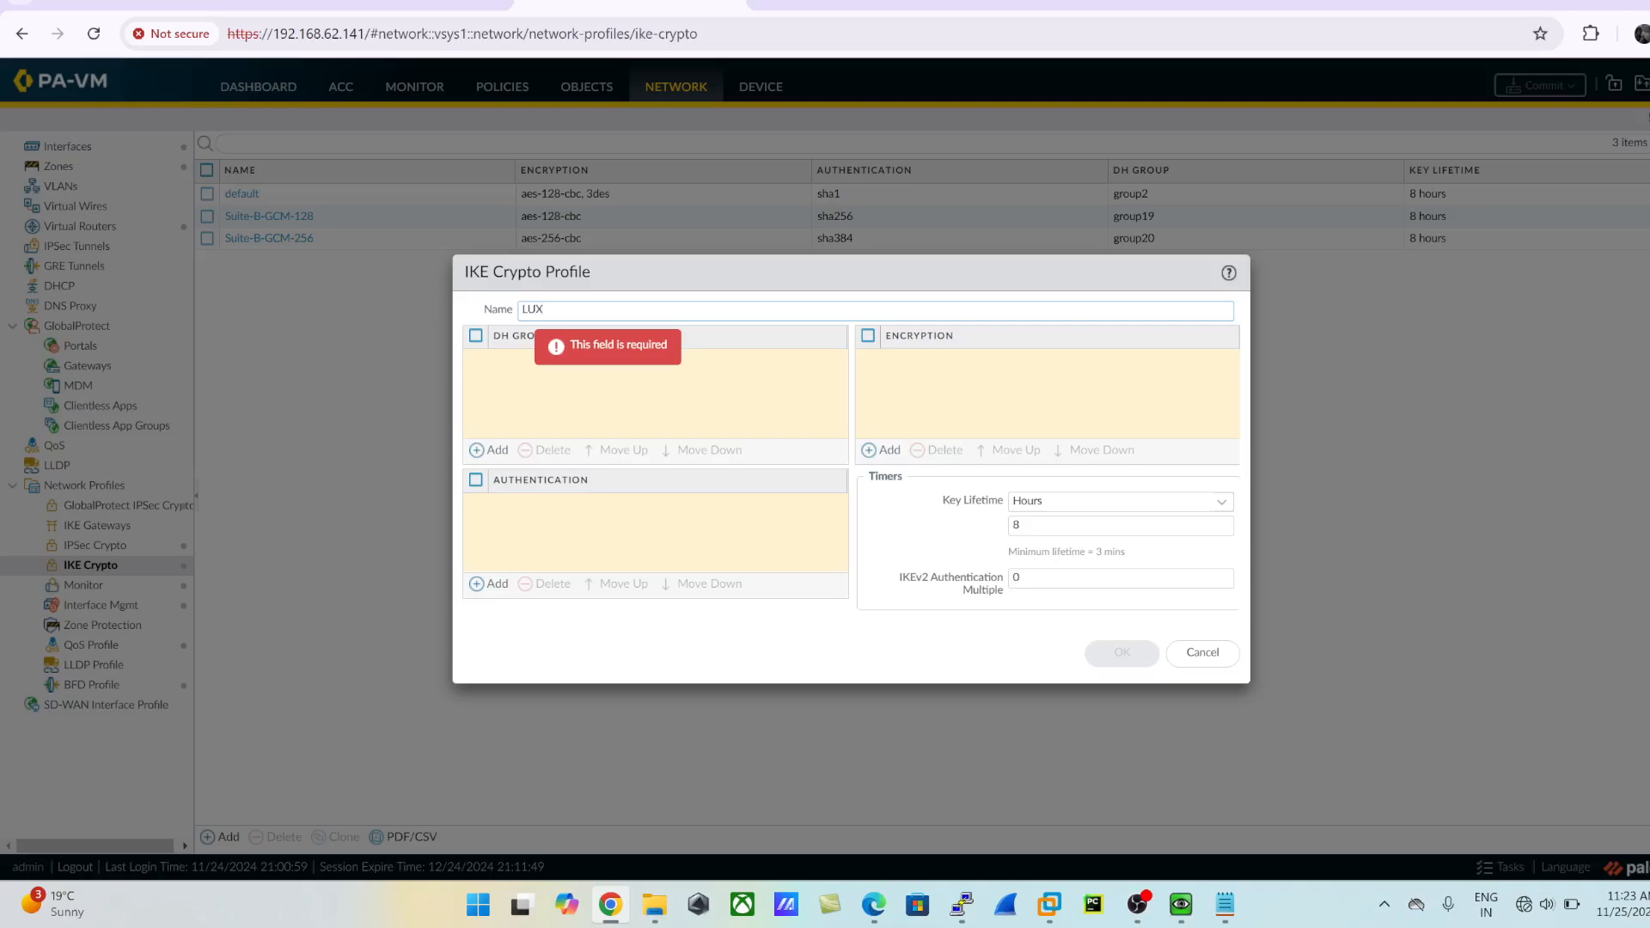
{"action": "type", "text": "LUX_IKE"}
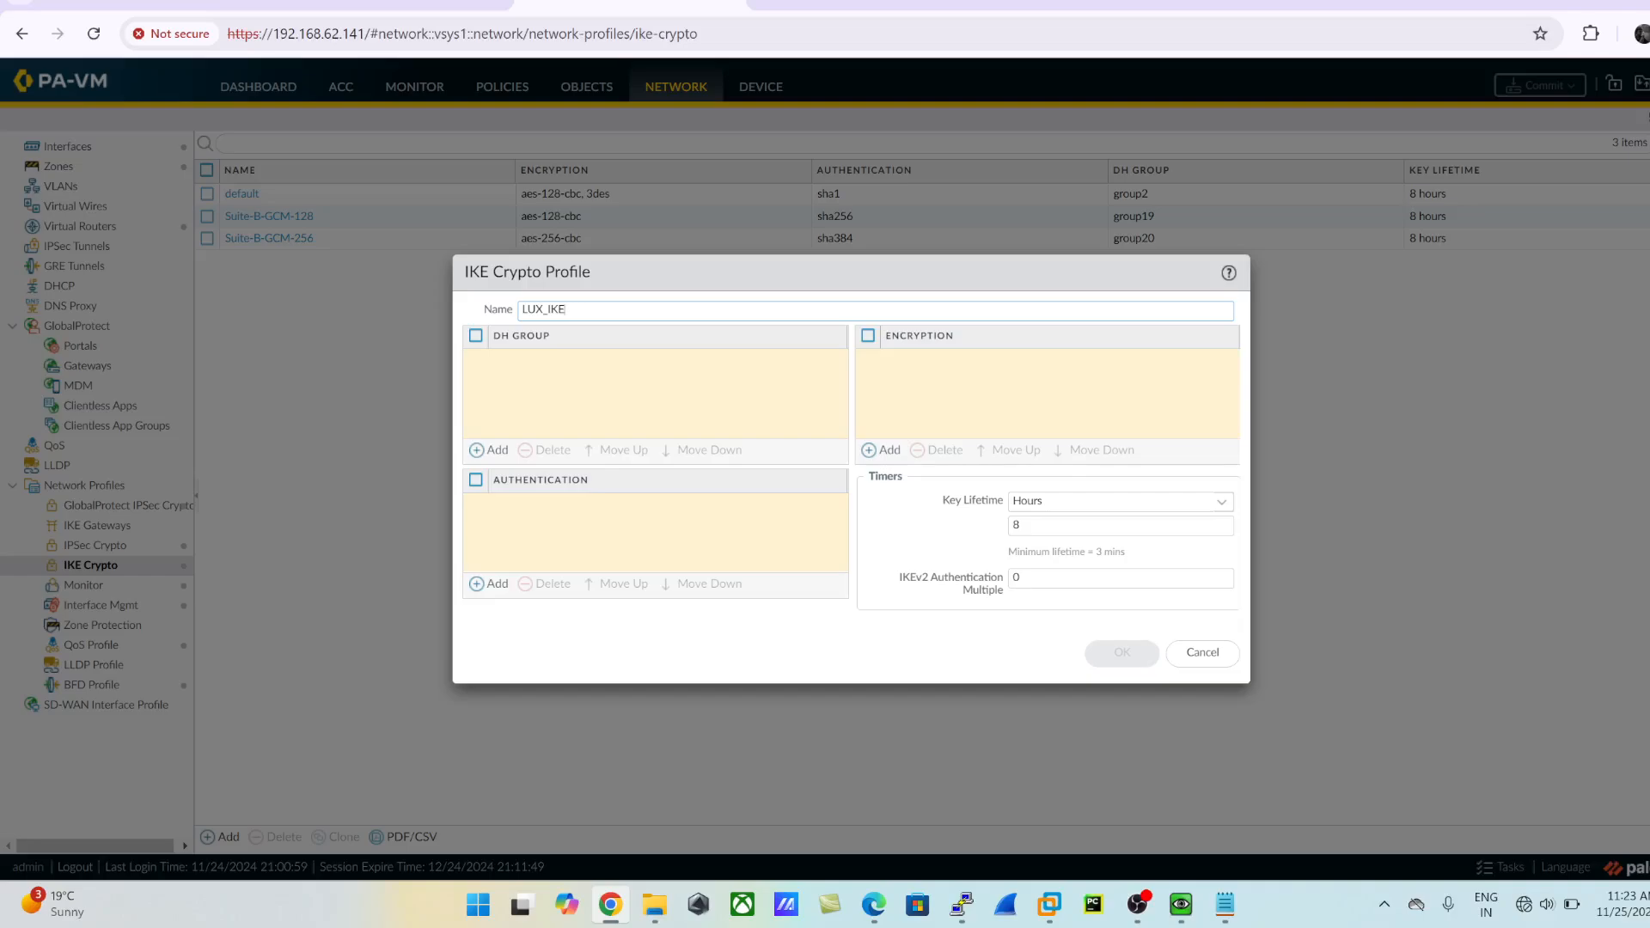
{"action": "type", "text": "_CRYPTO"}
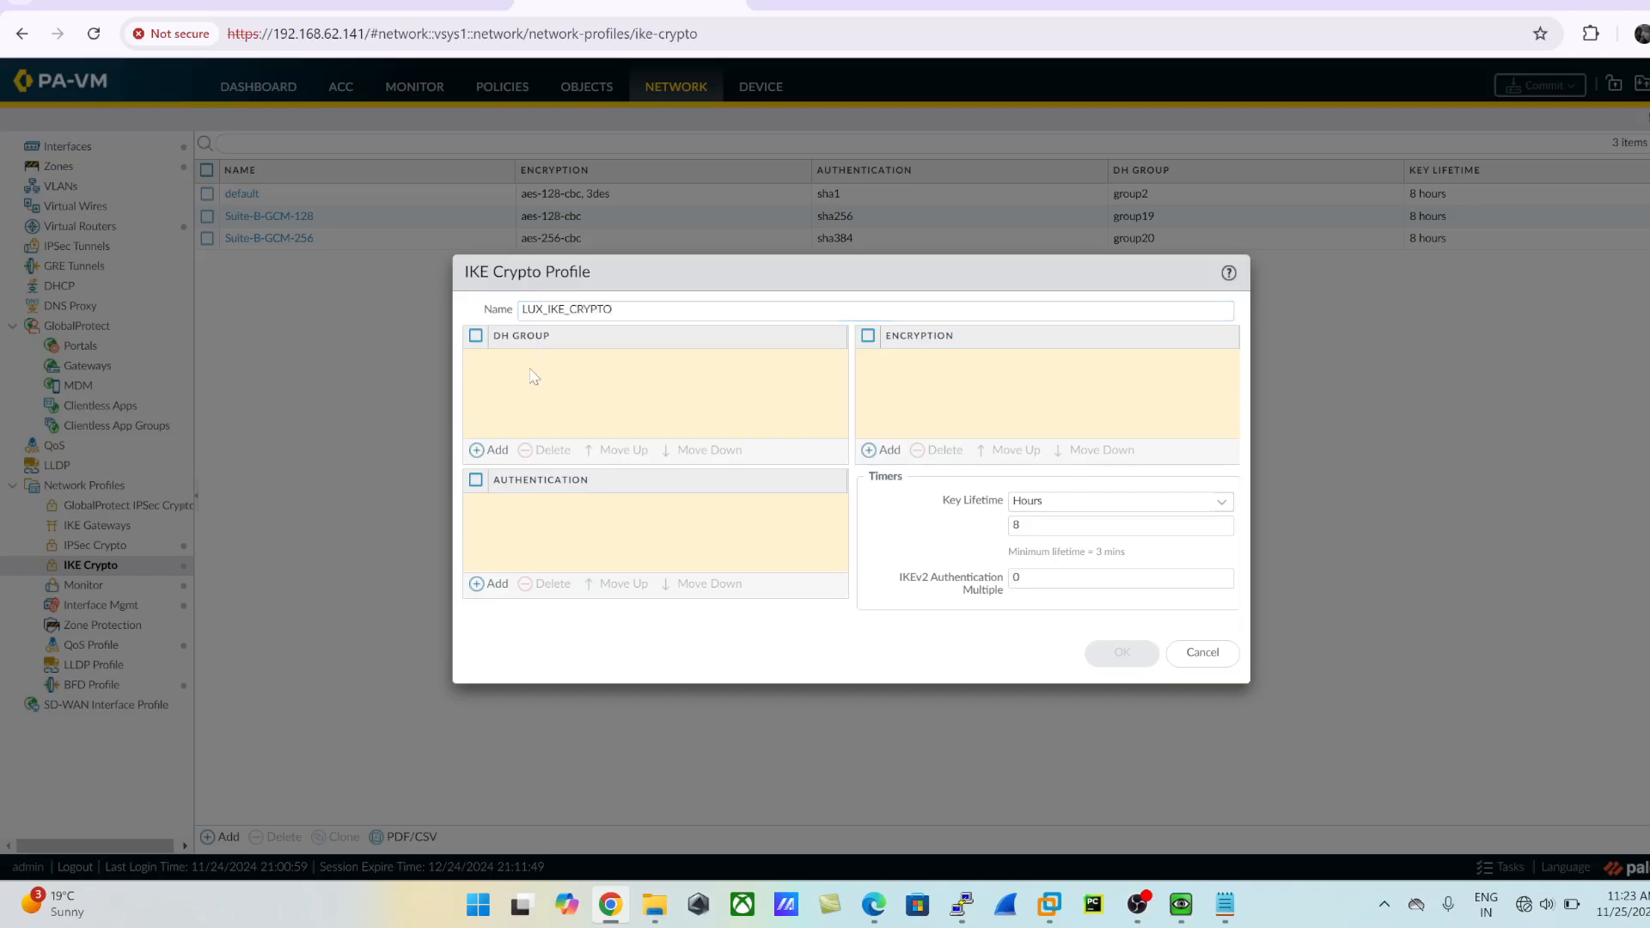
- Switch to the LuxRouter console and display its IKEv2 proposals with show crypto ikev2 proposal
{"action": "mouse_move", "coordinate": [962, 904]}
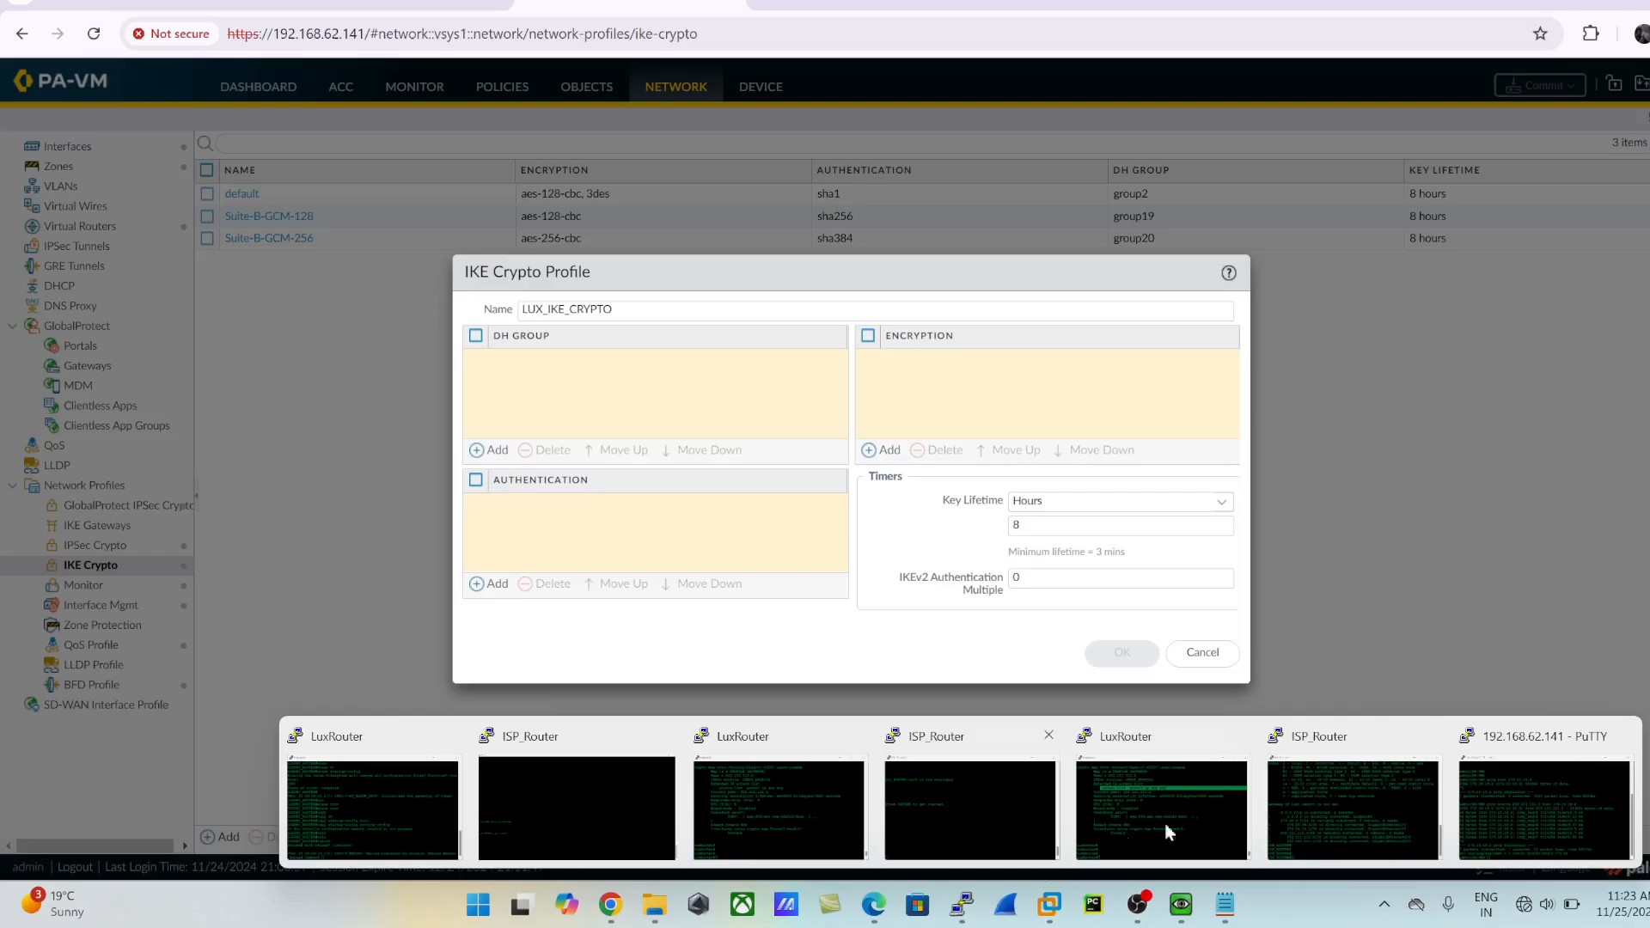
{"action": "left_click", "coordinate": [1204, 808]}
{"action": "type", "text": "show"}
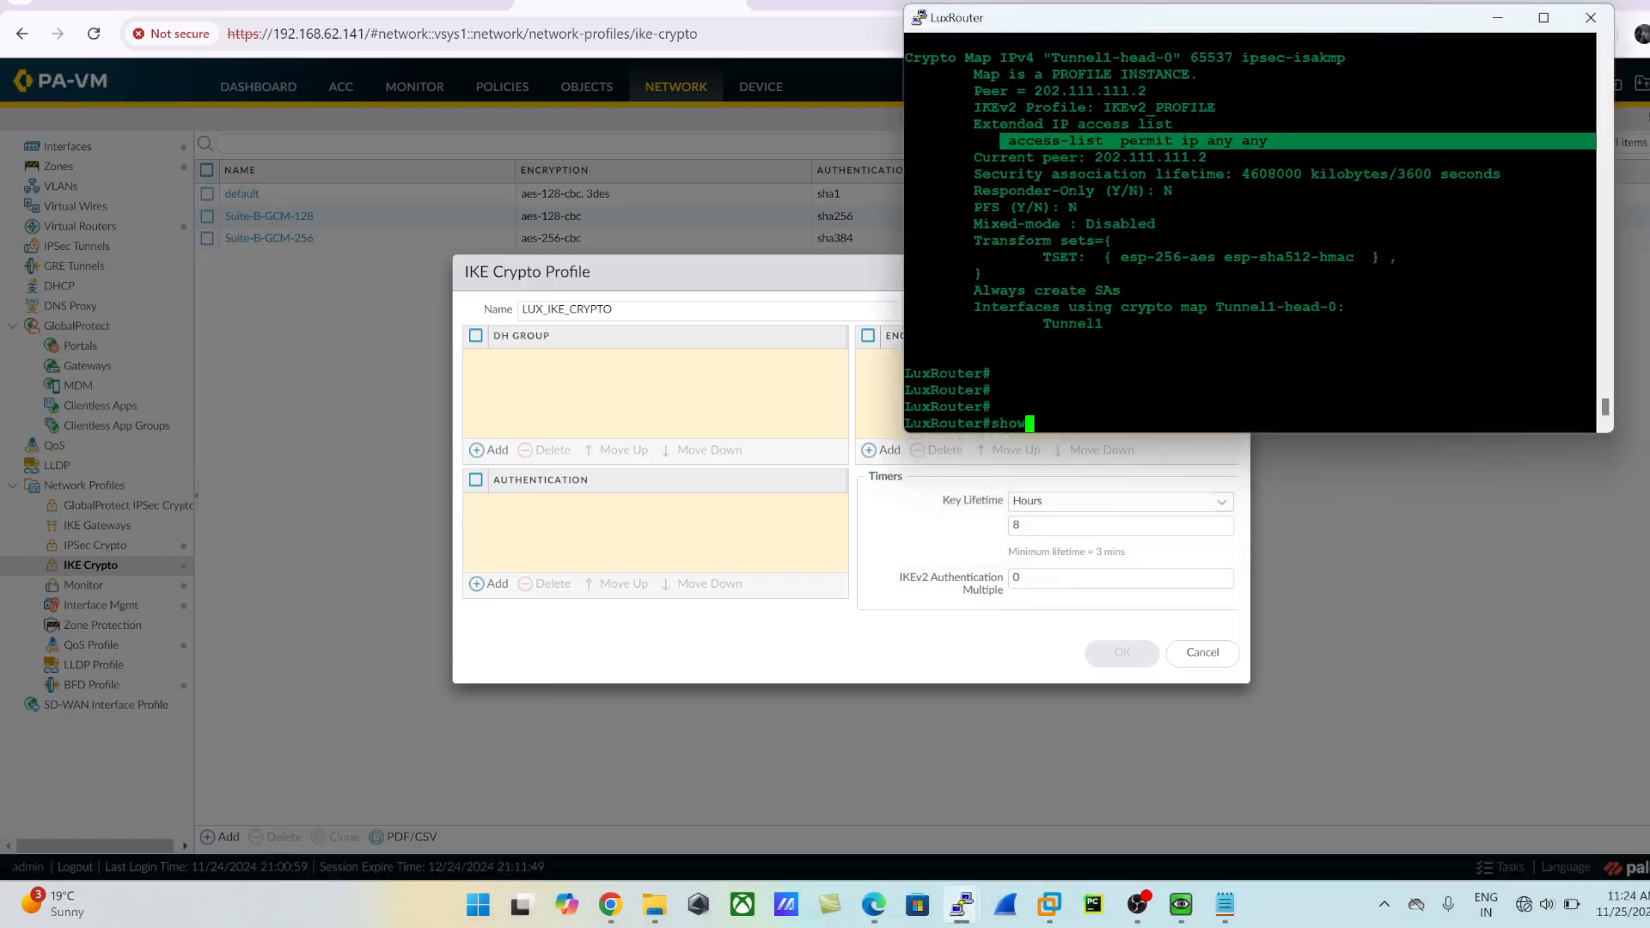
{"action": "type", "text": " ike"}
{"action": "key", "text": "Tab"}
{"action": "type", "text": "v"}
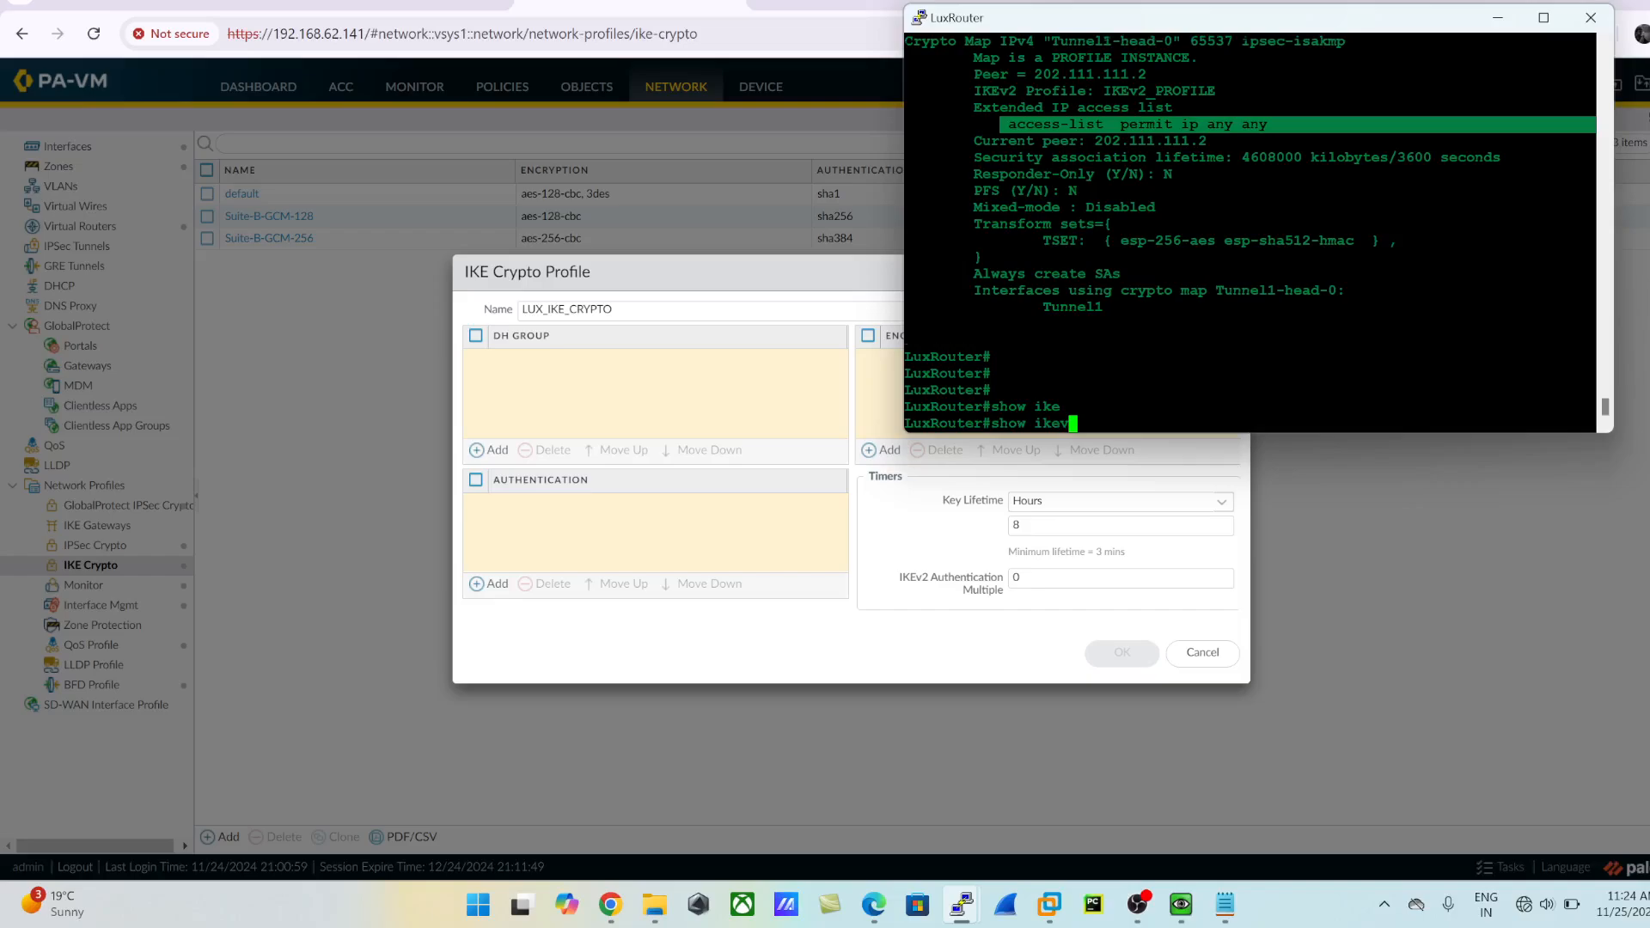
{"action": "key", "text": "Tab"}
{"action": "key", "text": "BackSpace"}
{"action": "key", "text": "BackSpace"}
{"action": "key", "text": "BackSpace"}
{"action": "key", "text": "BackSpace"}
{"action": "type", "text": "cry"}
{"action": "key", "text": "Tab"}
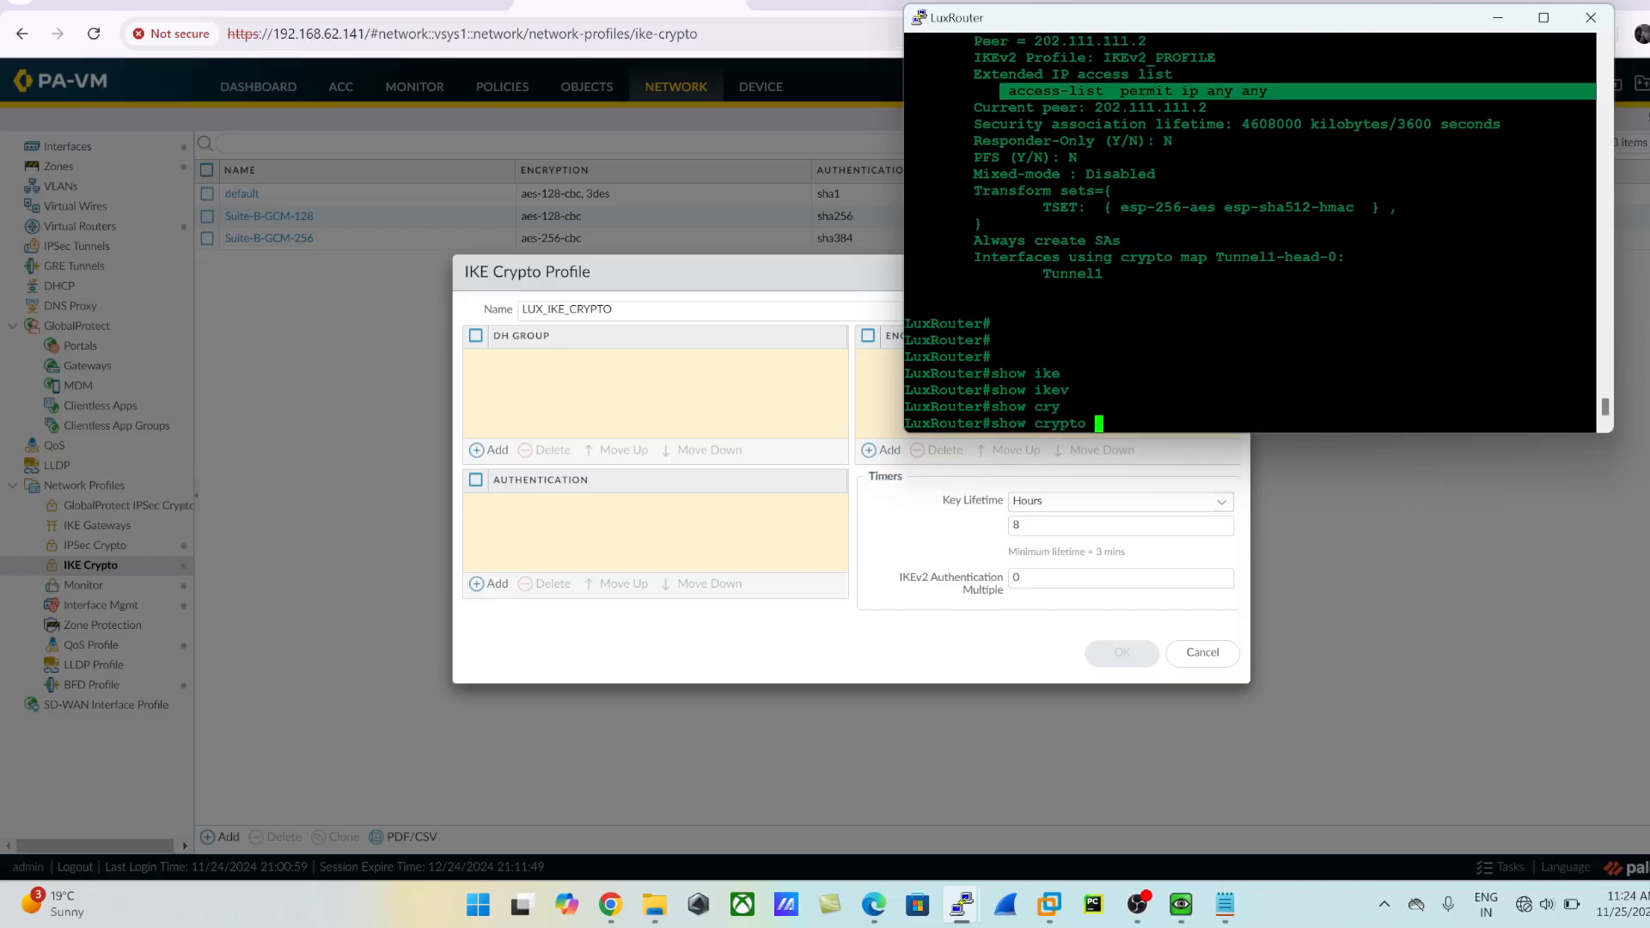
{"action": "type", "text": "ike"}
{"action": "key", "text": "Tab"}
{"action": "type", "text": "pro"}
{"action": "key", "text": "Tab"}
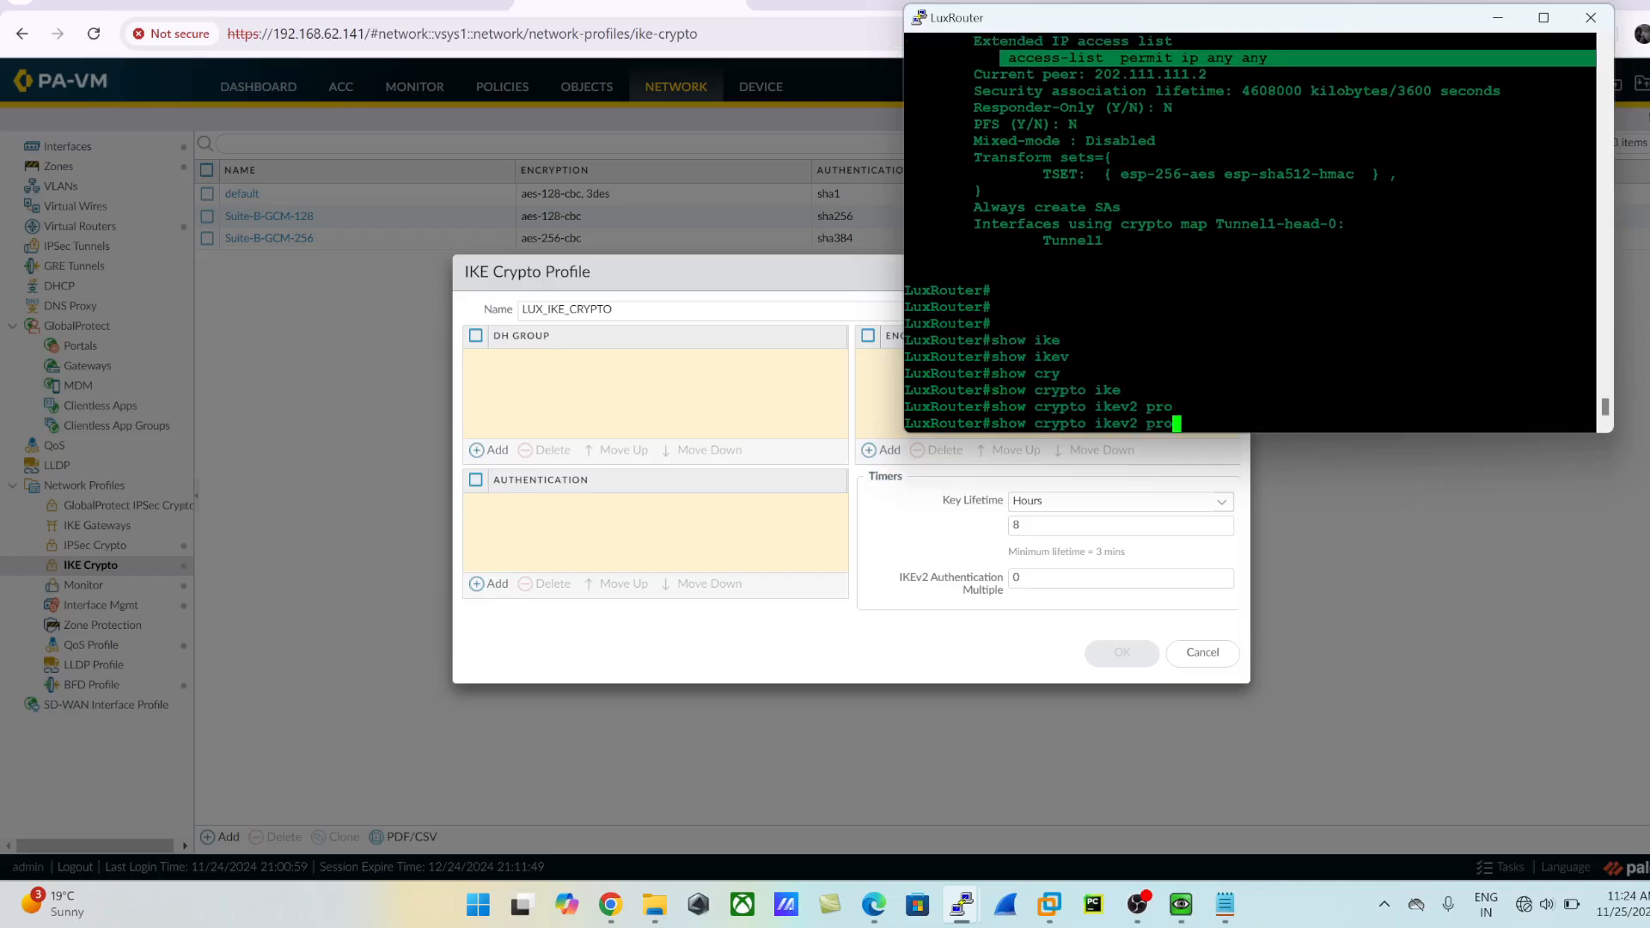
{"action": "type", "text": "o"}
{"action": "key", "text": "Tab"}
{"action": "key", "text": "Return"}
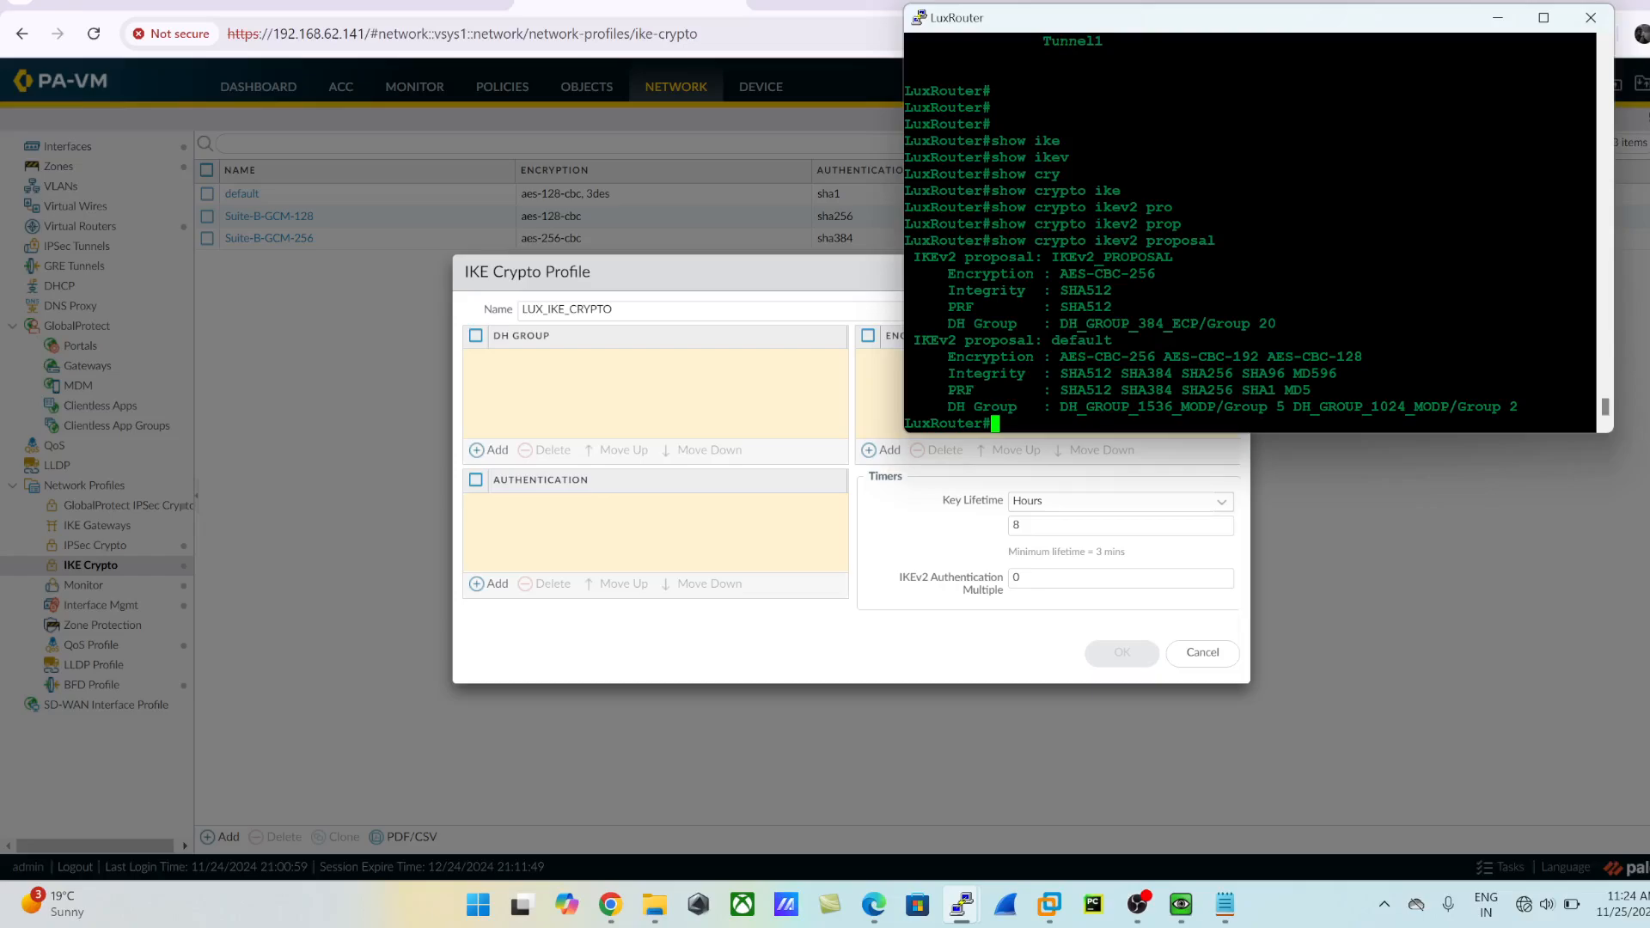
- Arrange the router console and the firewall's web interface side by side, shifting the IKE Crypto Profile dialog clear of the console
{"action": "key", "text": "super+Right"}
{"action": "left_click", "coordinate": [130, 201]}
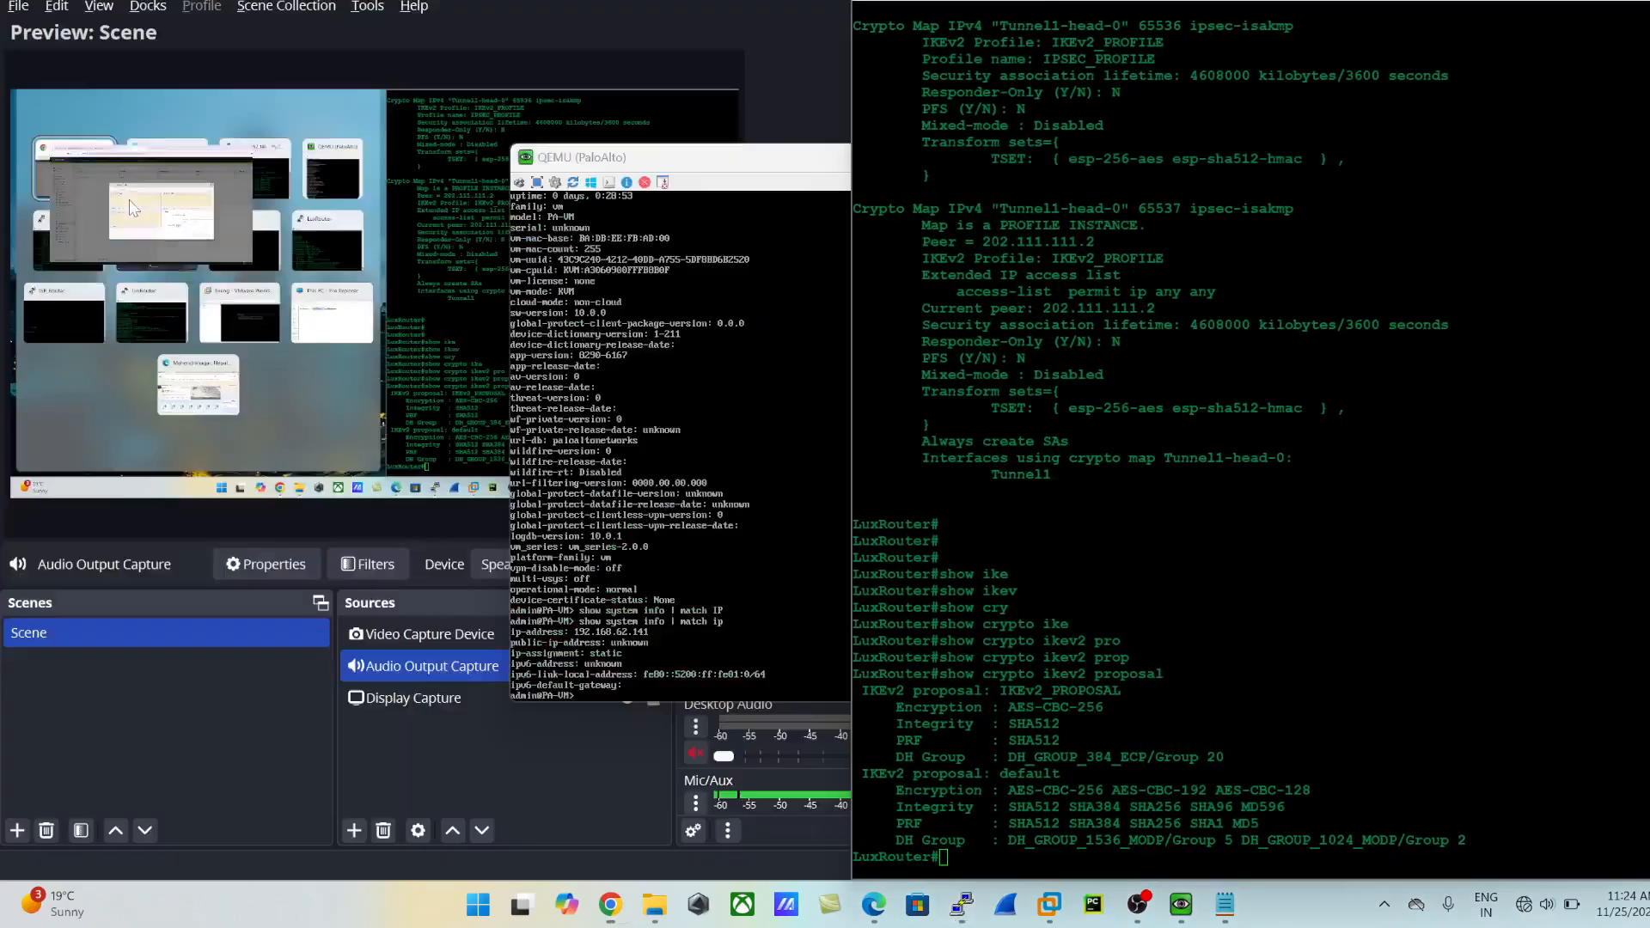
{"action": "left_click_drag", "start_coordinate": [660, 265], "coordinate": [507, 261]}
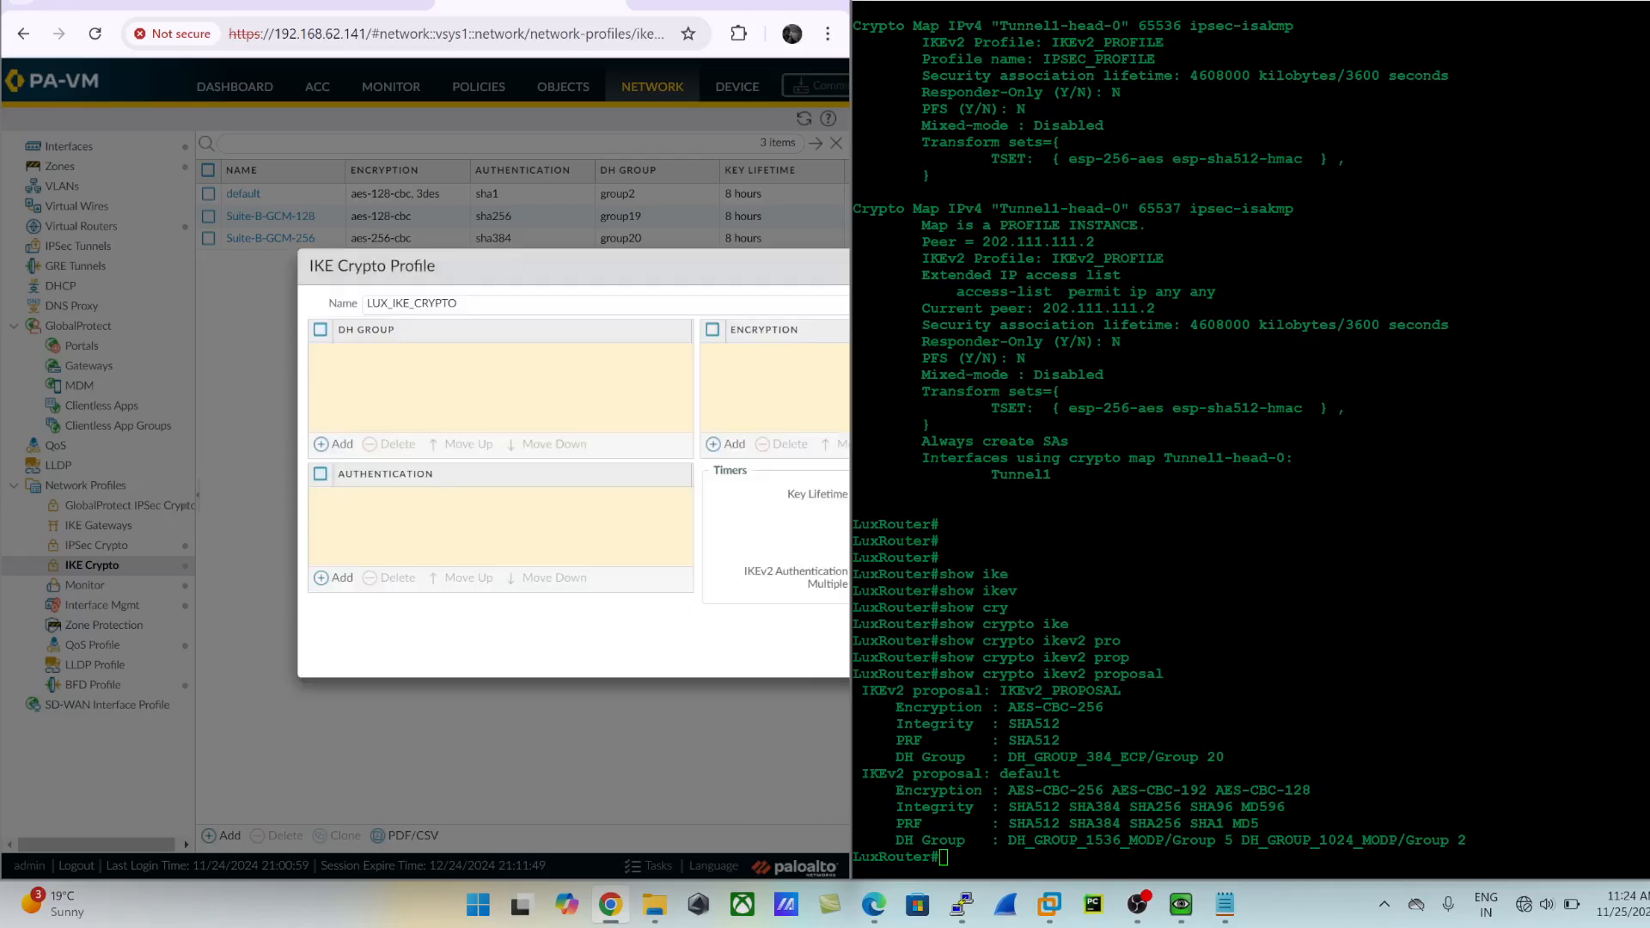
- Check the encryption of the router's IKEv2_PROPOSAL and start adding an encryption entry to the firewall's IKE crypto profile
{"action": "left_click_drag", "start_coordinate": [999, 707], "coordinate": [1103, 707]}
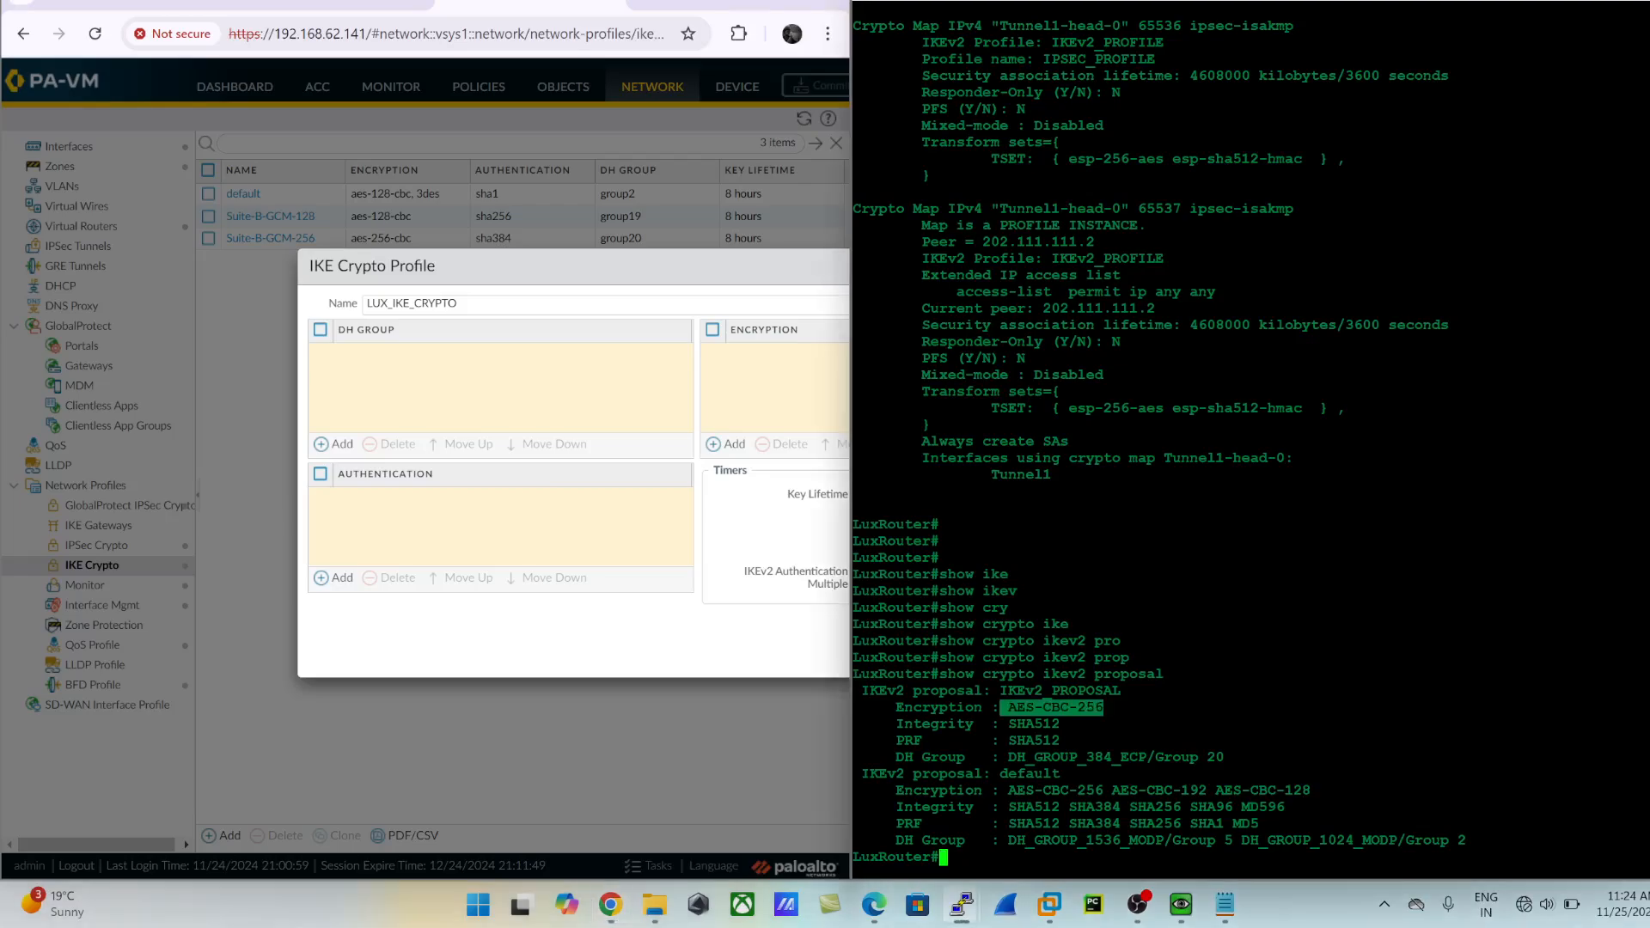
{"action": "left_click", "coordinate": [440, 381]}
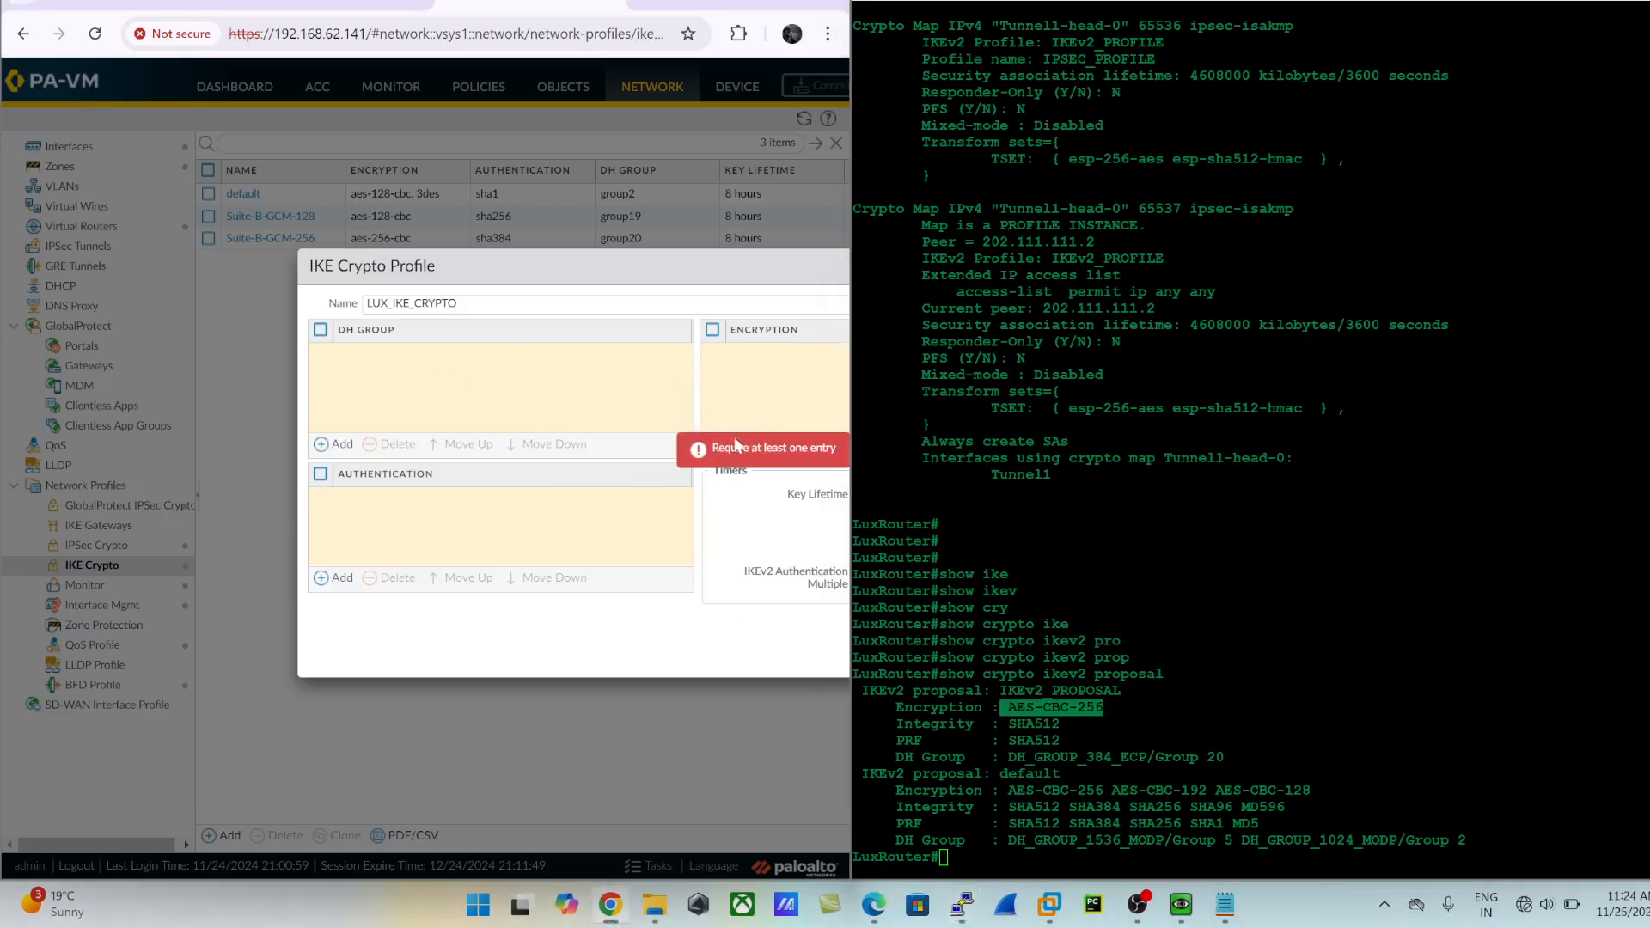
{"action": "left_click_drag", "start_coordinate": [694, 264], "coordinate": [520, 247]}
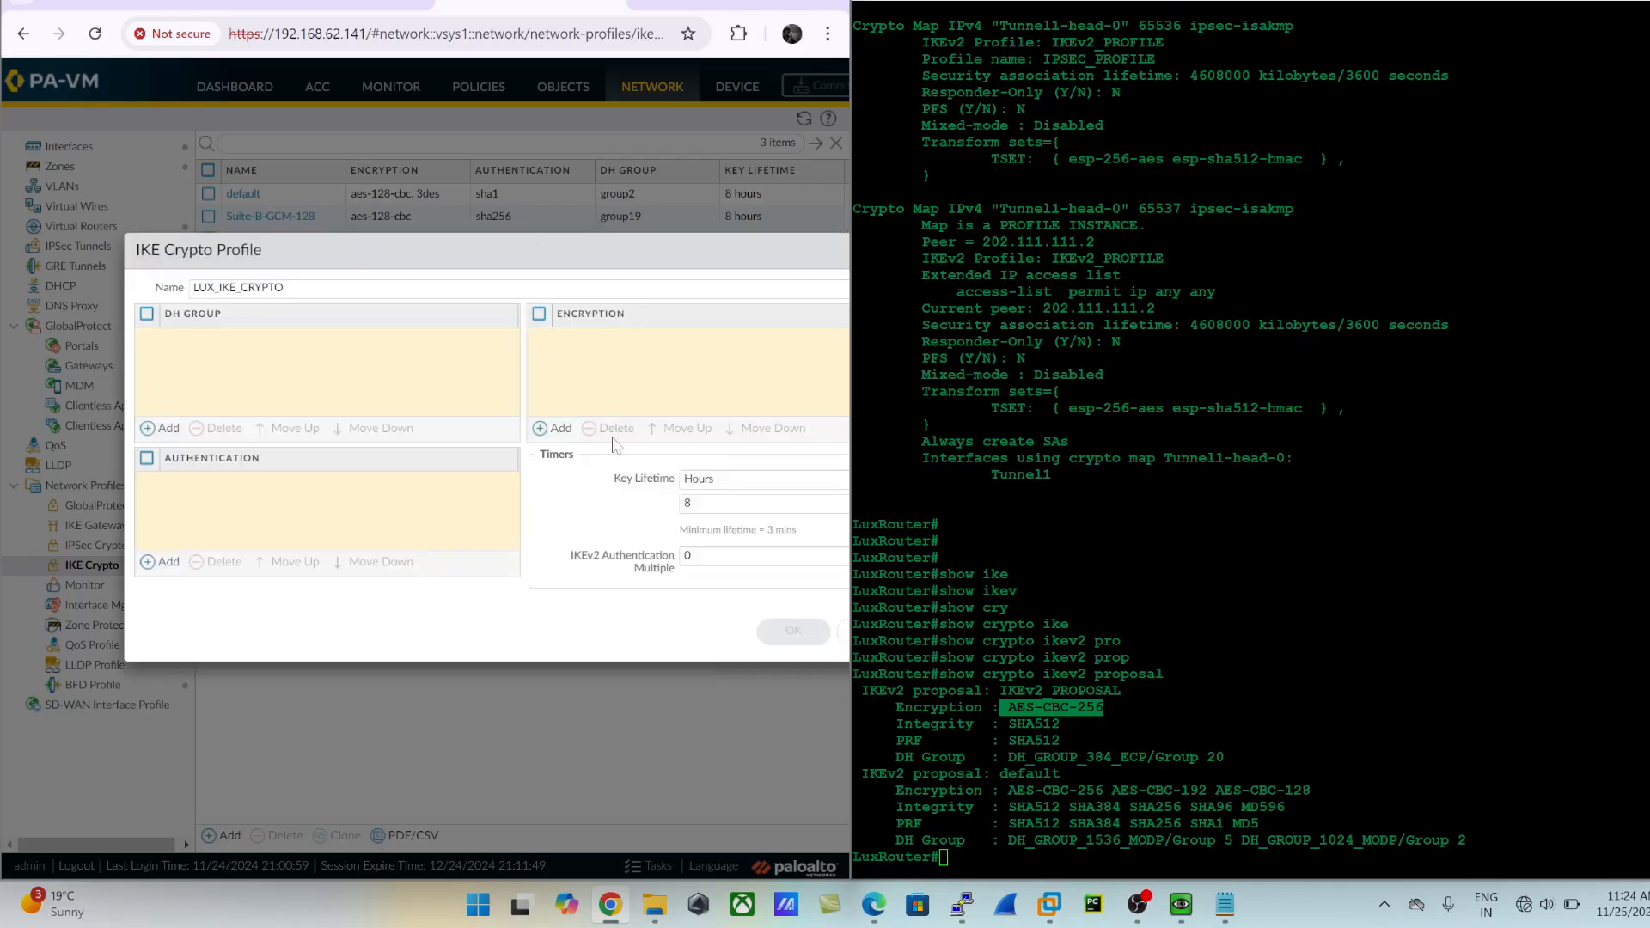
{"action": "left_click", "coordinate": [558, 428]}
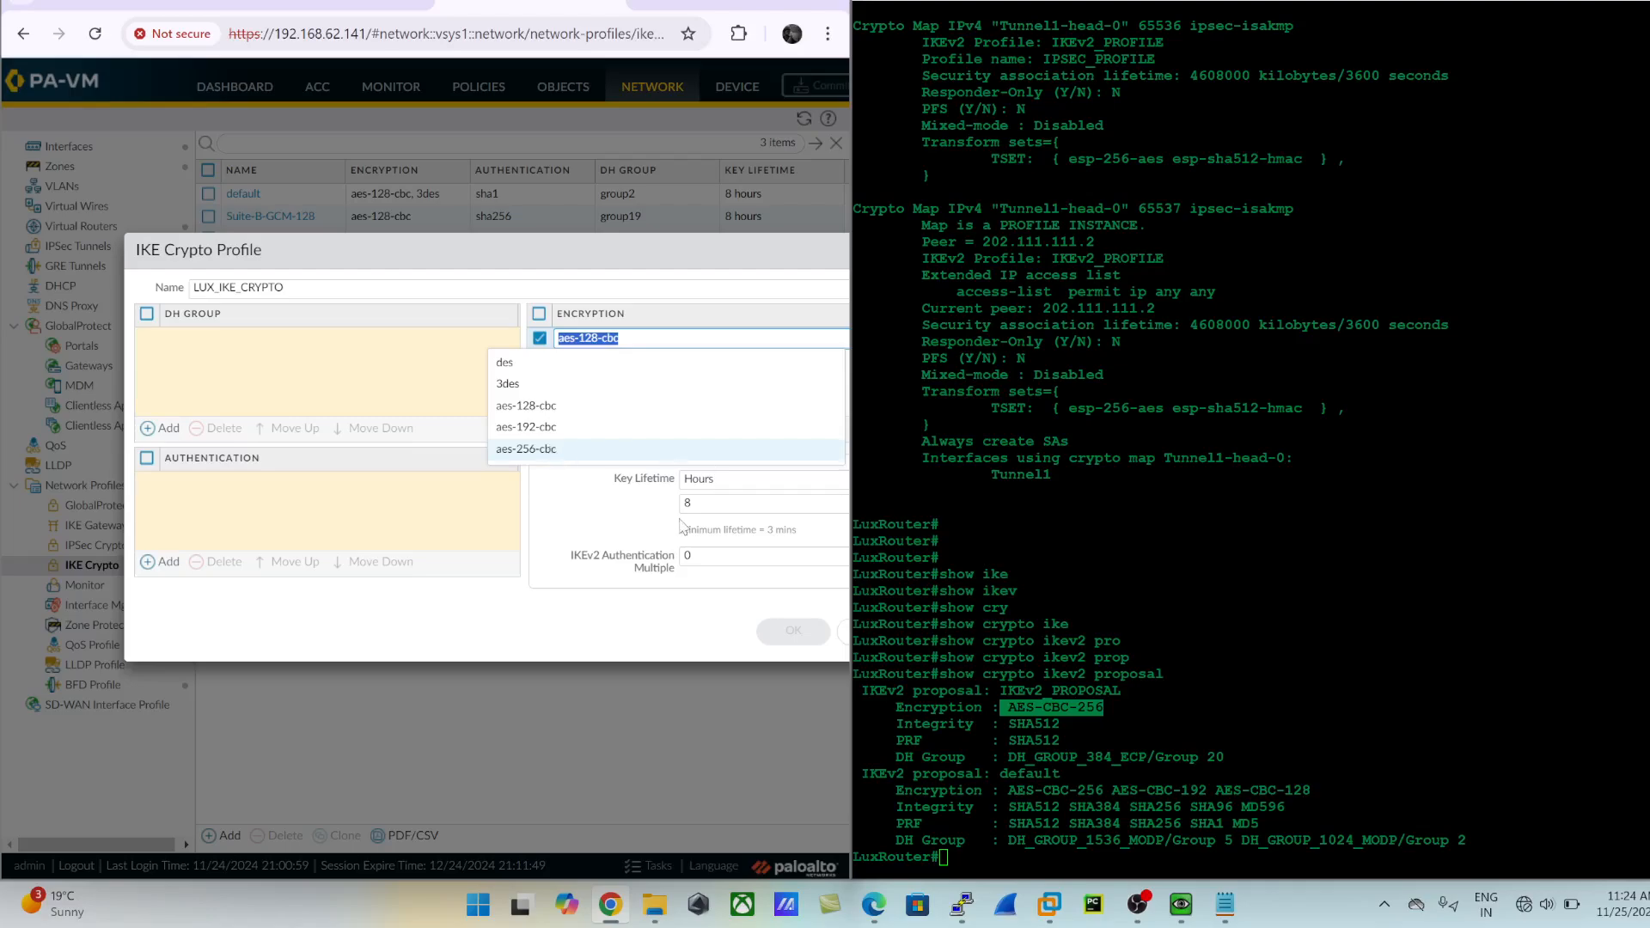
- Set the IKE crypto profile's encryption to aes-256-cbc and add DH group group20, matching the router's IKEv2_PROPOSAL
{"action": "left_click", "coordinate": [526, 448]}
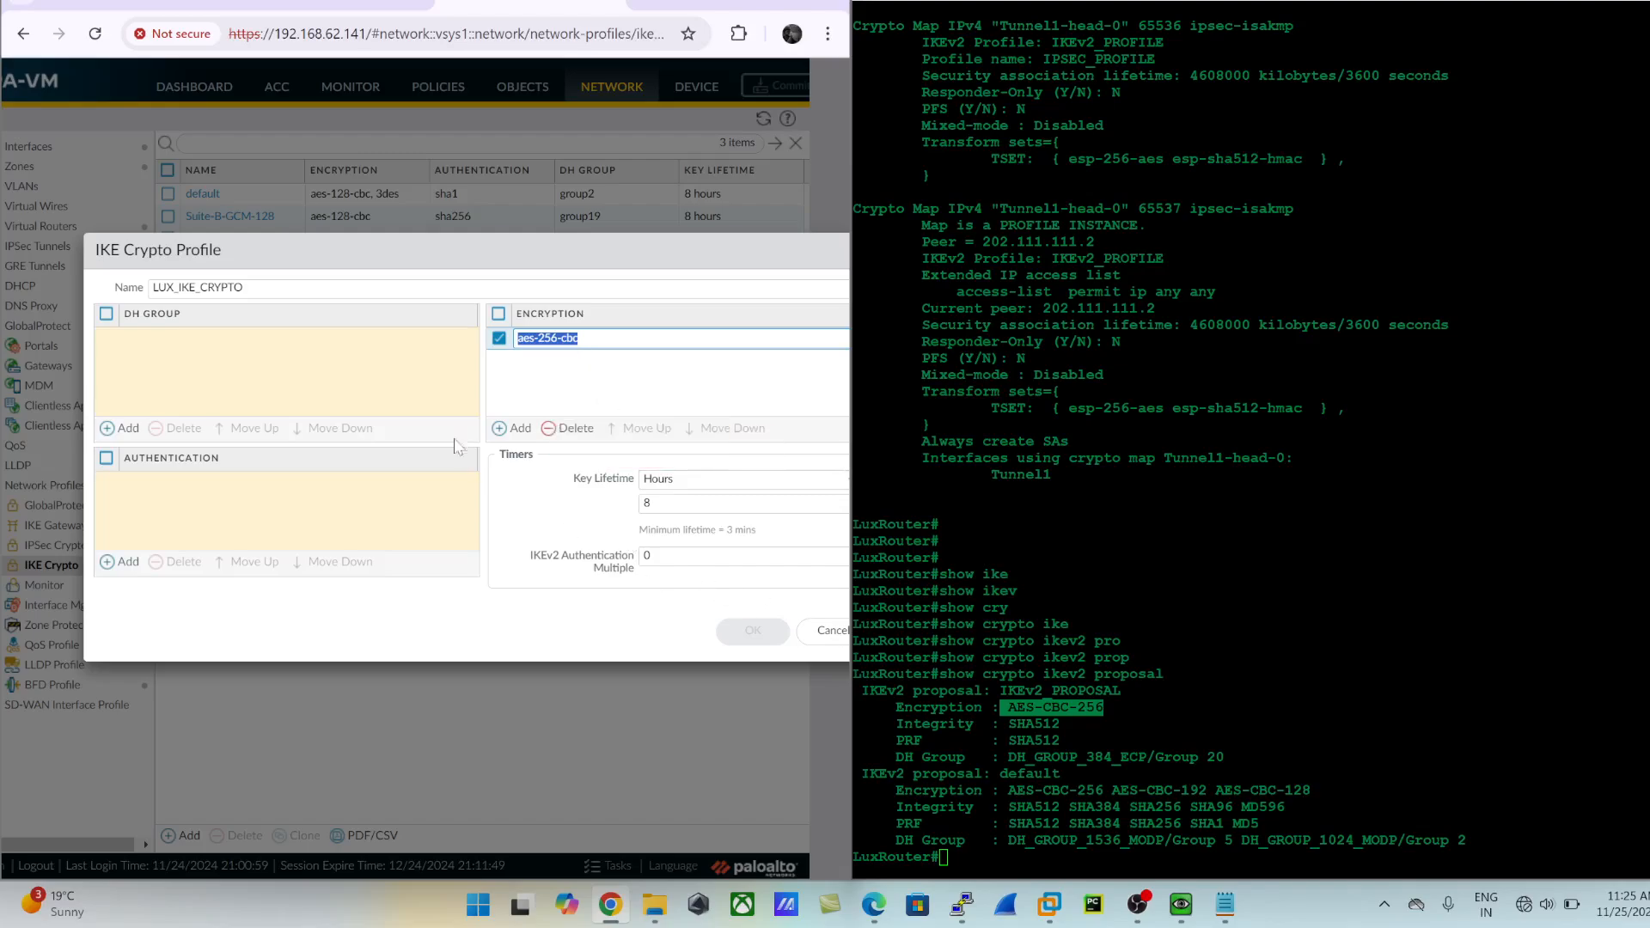
{"action": "left_click", "coordinate": [397, 245]}
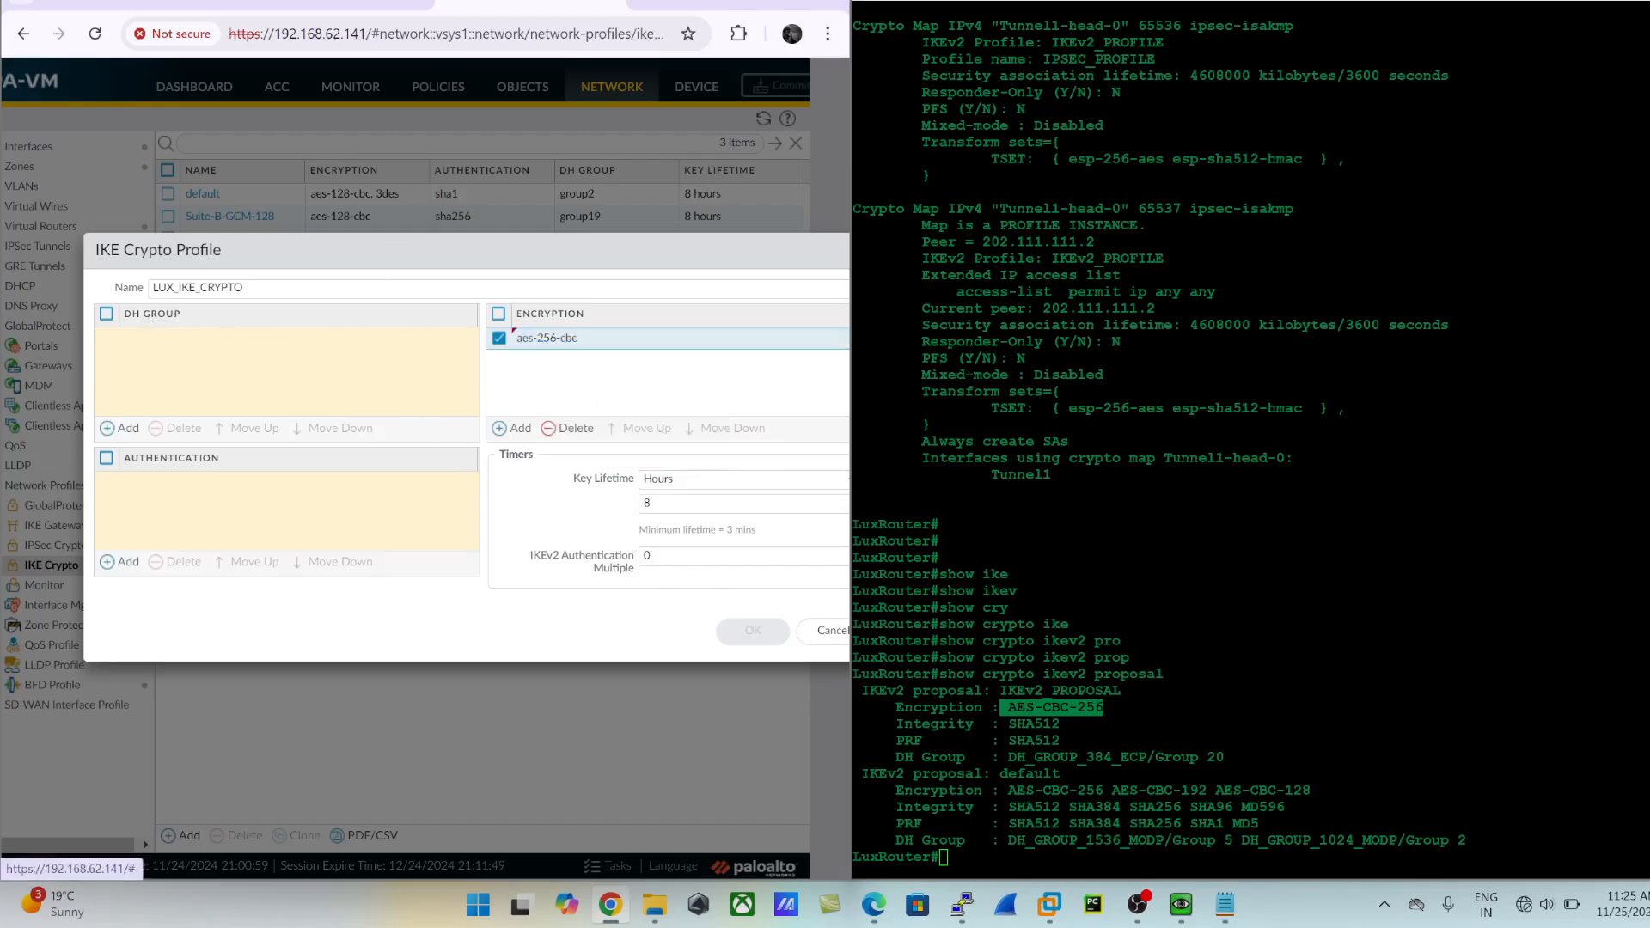
{"action": "left_click_drag", "start_coordinate": [1643, 757], "coordinate": [1156, 757]}
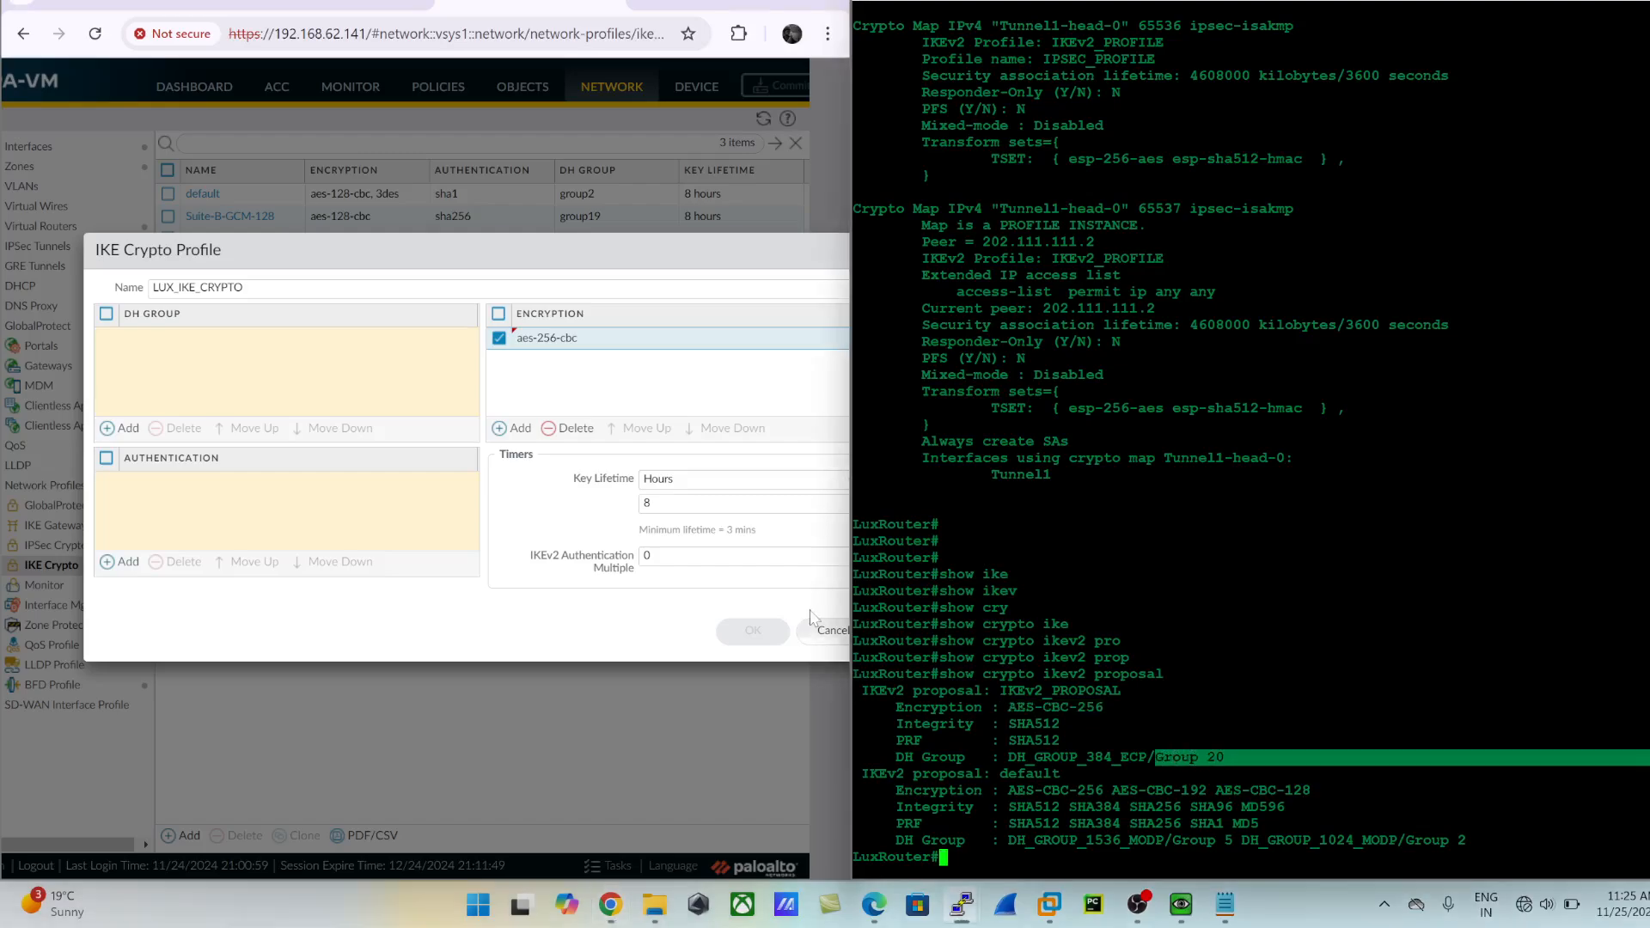
{"action": "left_click", "coordinate": [125, 429]}
{"action": "left_click", "coordinate": [176, 471]}
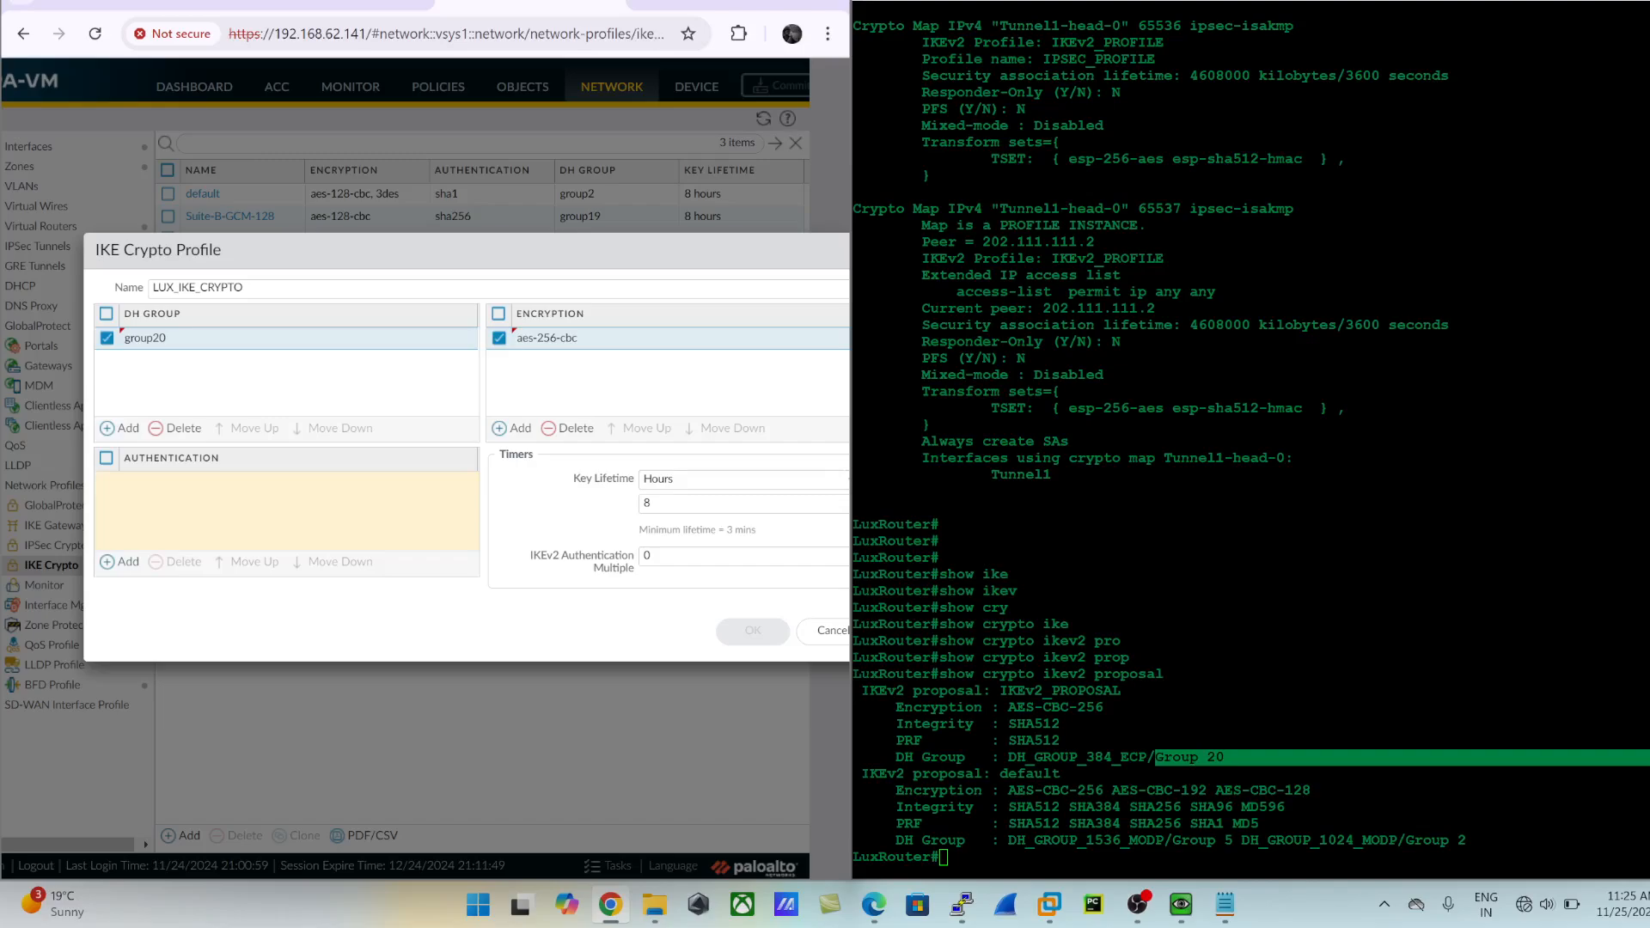
- Add sha512 authentication to match the router's integrity and PRF settings, and save the LUX_IKE_CRYPTO profile
{"action": "left_click_drag", "start_coordinate": [1004, 725], "coordinate": [1065, 725]}
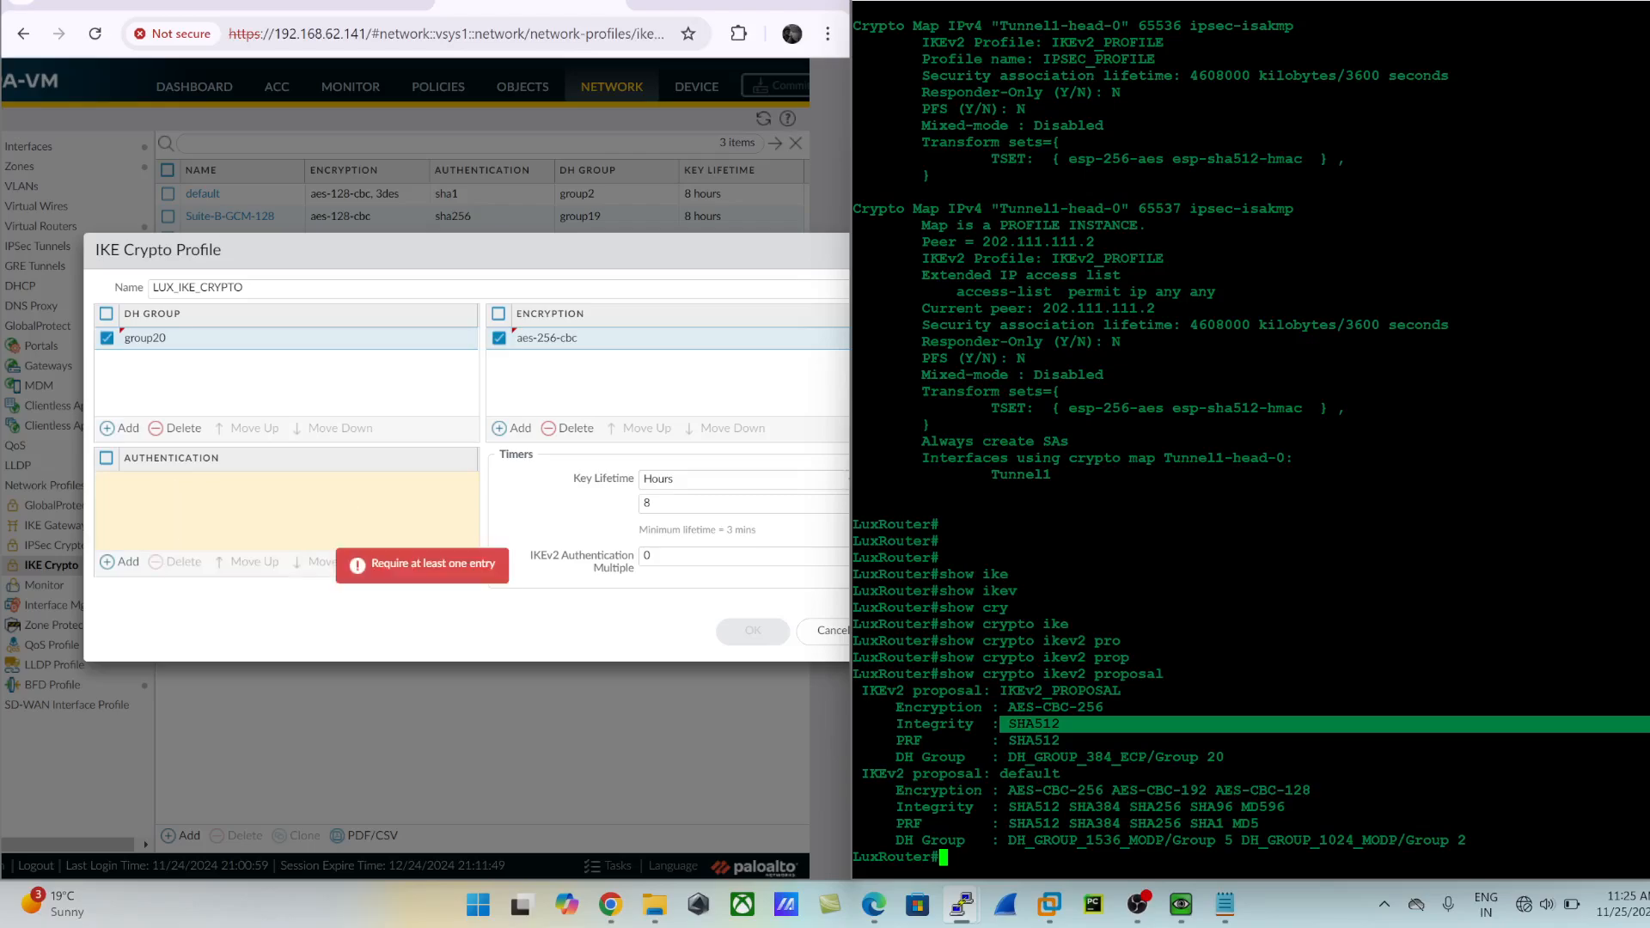
{"action": "left_click", "coordinate": [120, 562]}
{"action": "left_click", "coordinate": [142, 593]}
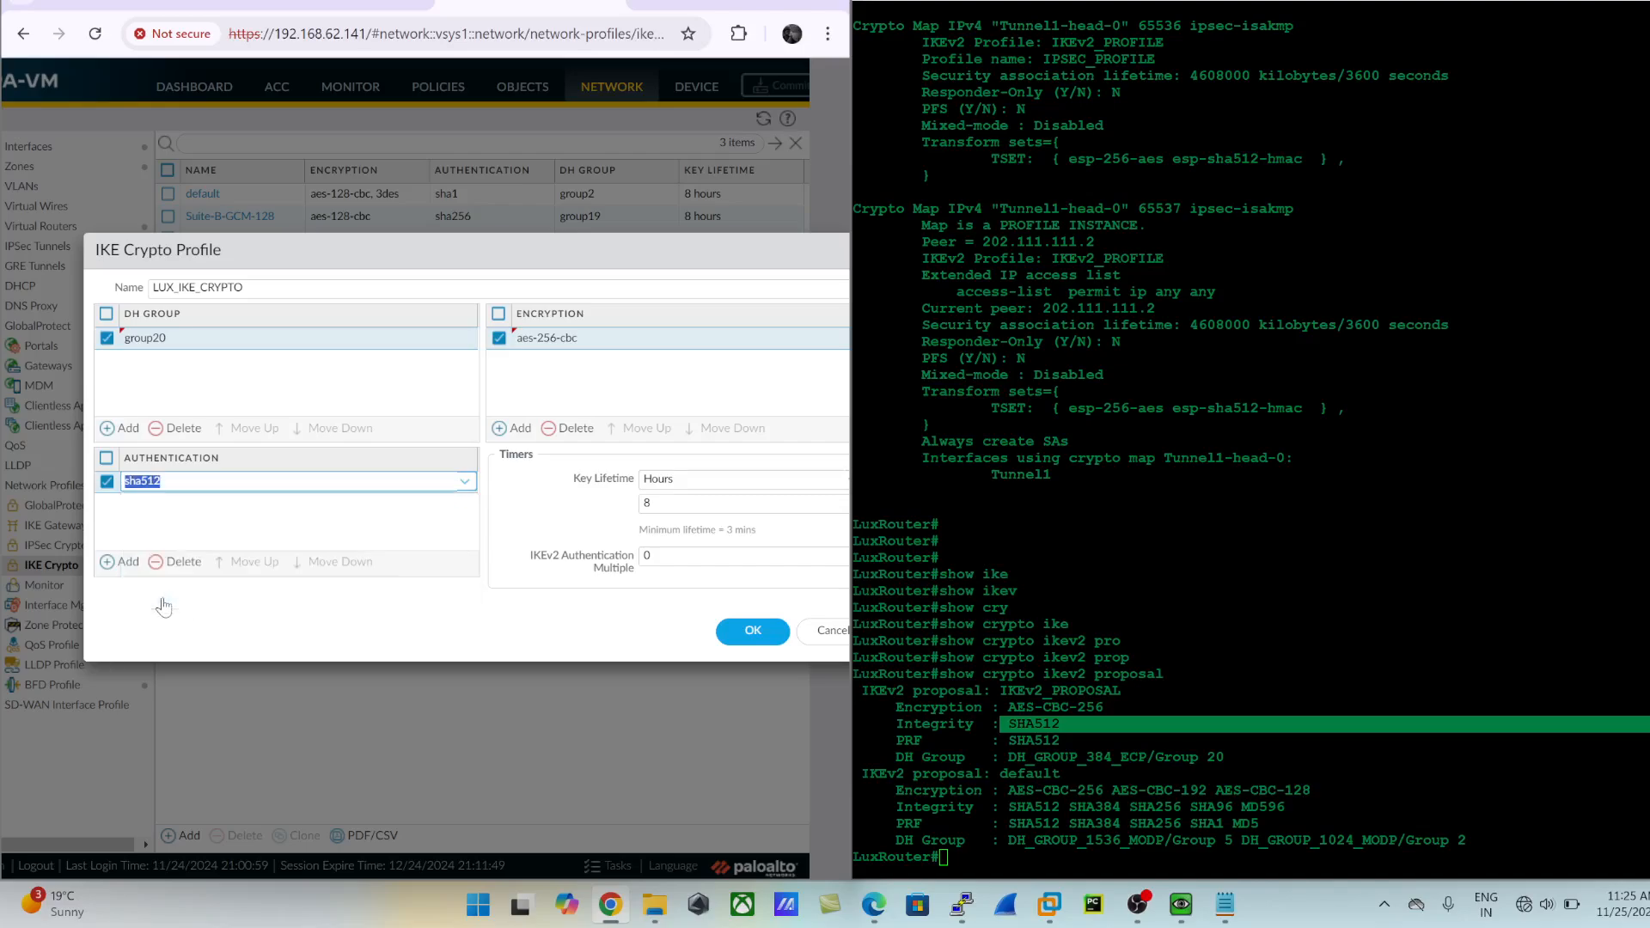
{"action": "left_click", "coordinate": [261, 636]}
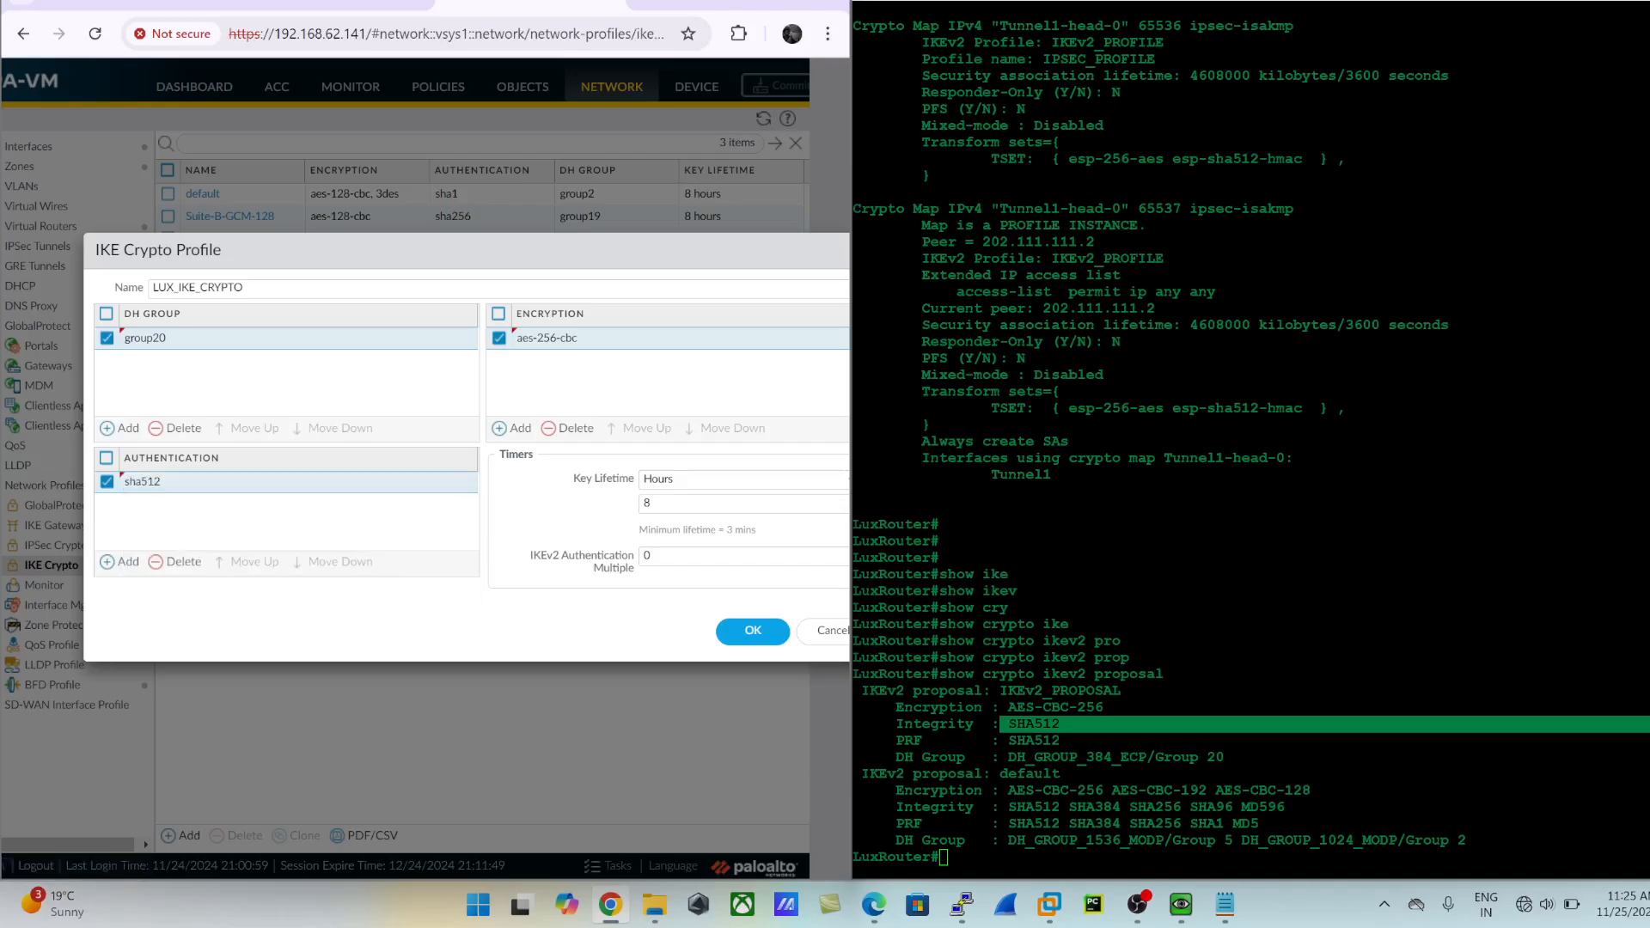
{"action": "left_click_drag", "start_coordinate": [1003, 740], "coordinate": [1075, 741]}
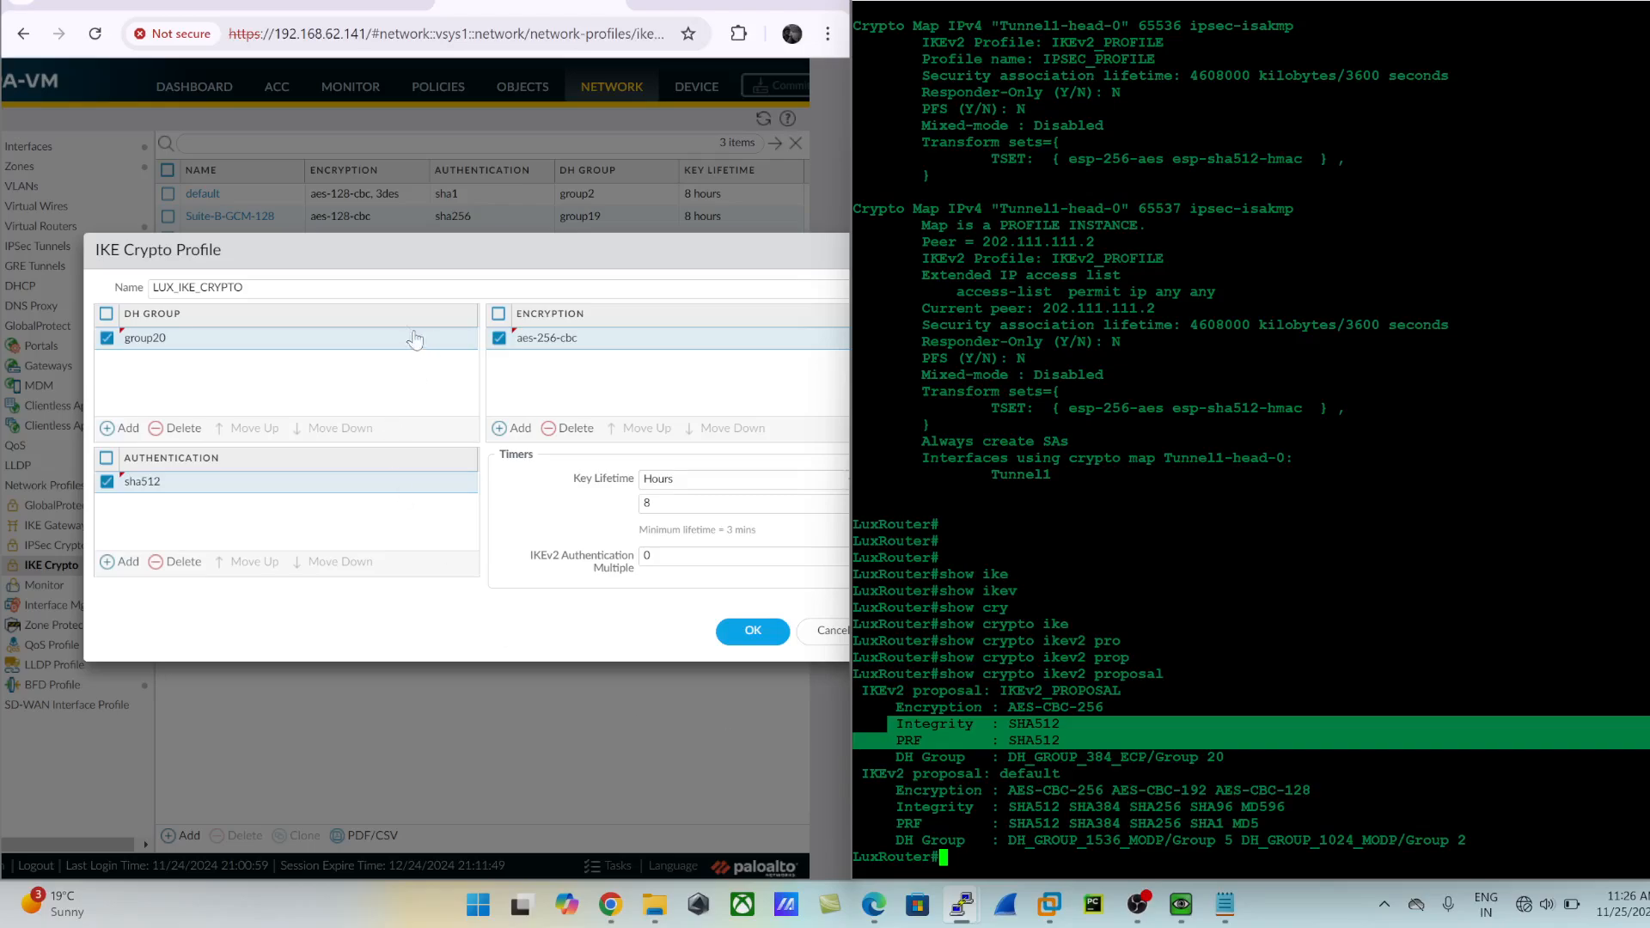
{"action": "left_click", "coordinate": [571, 257]}
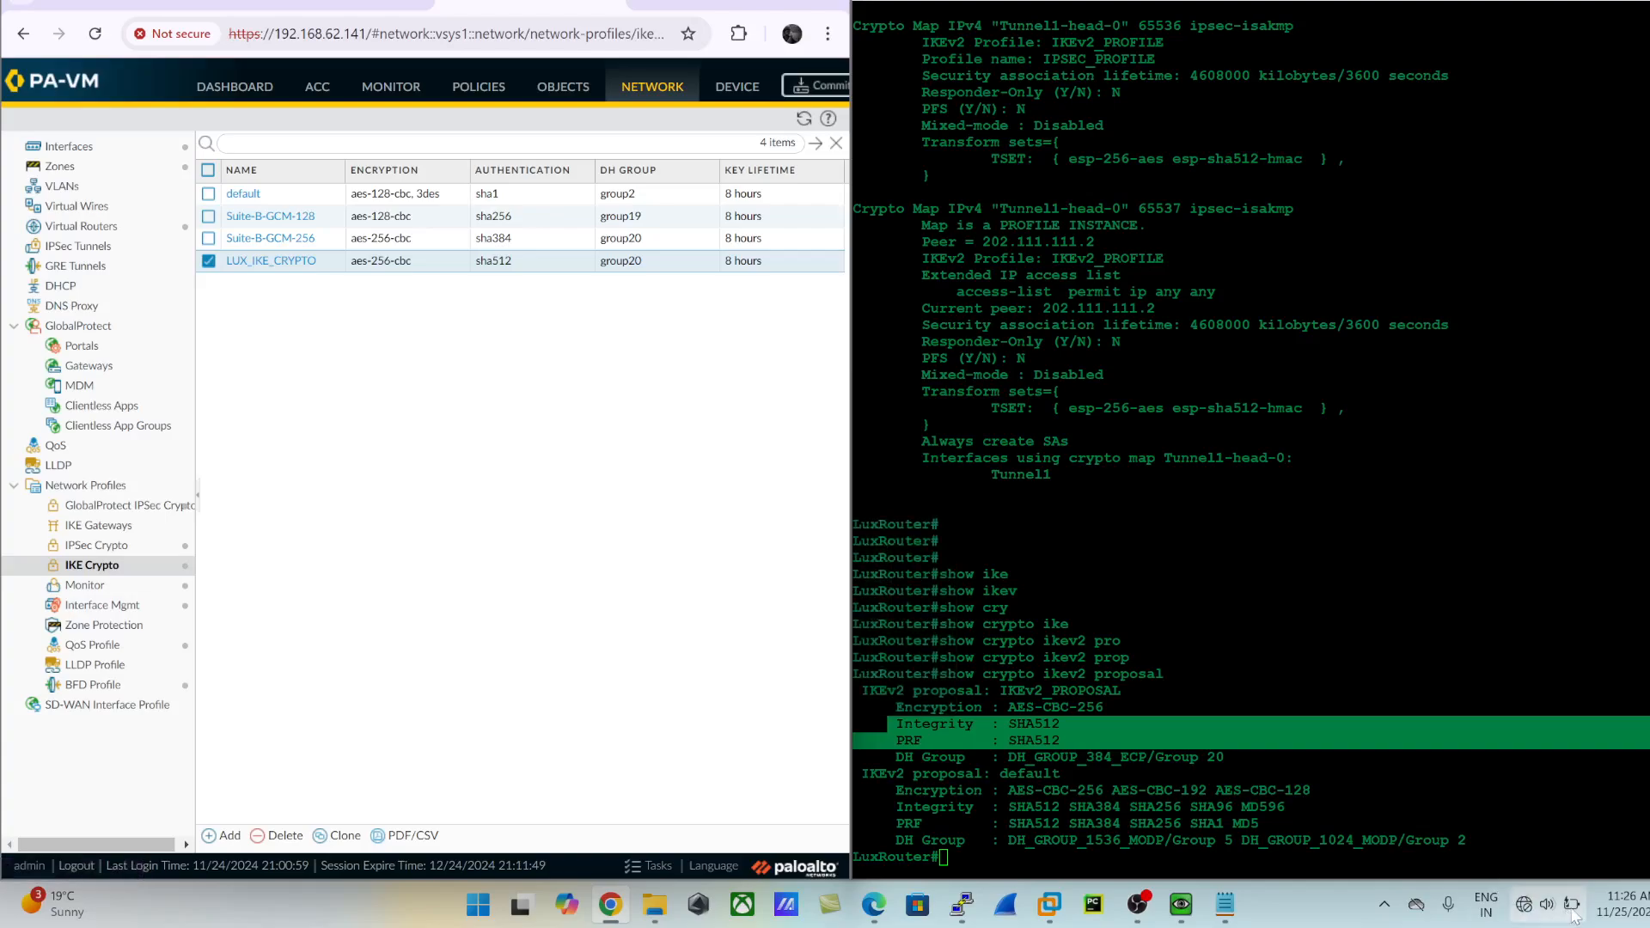
{"action": "left_click", "coordinate": [1572, 905]}
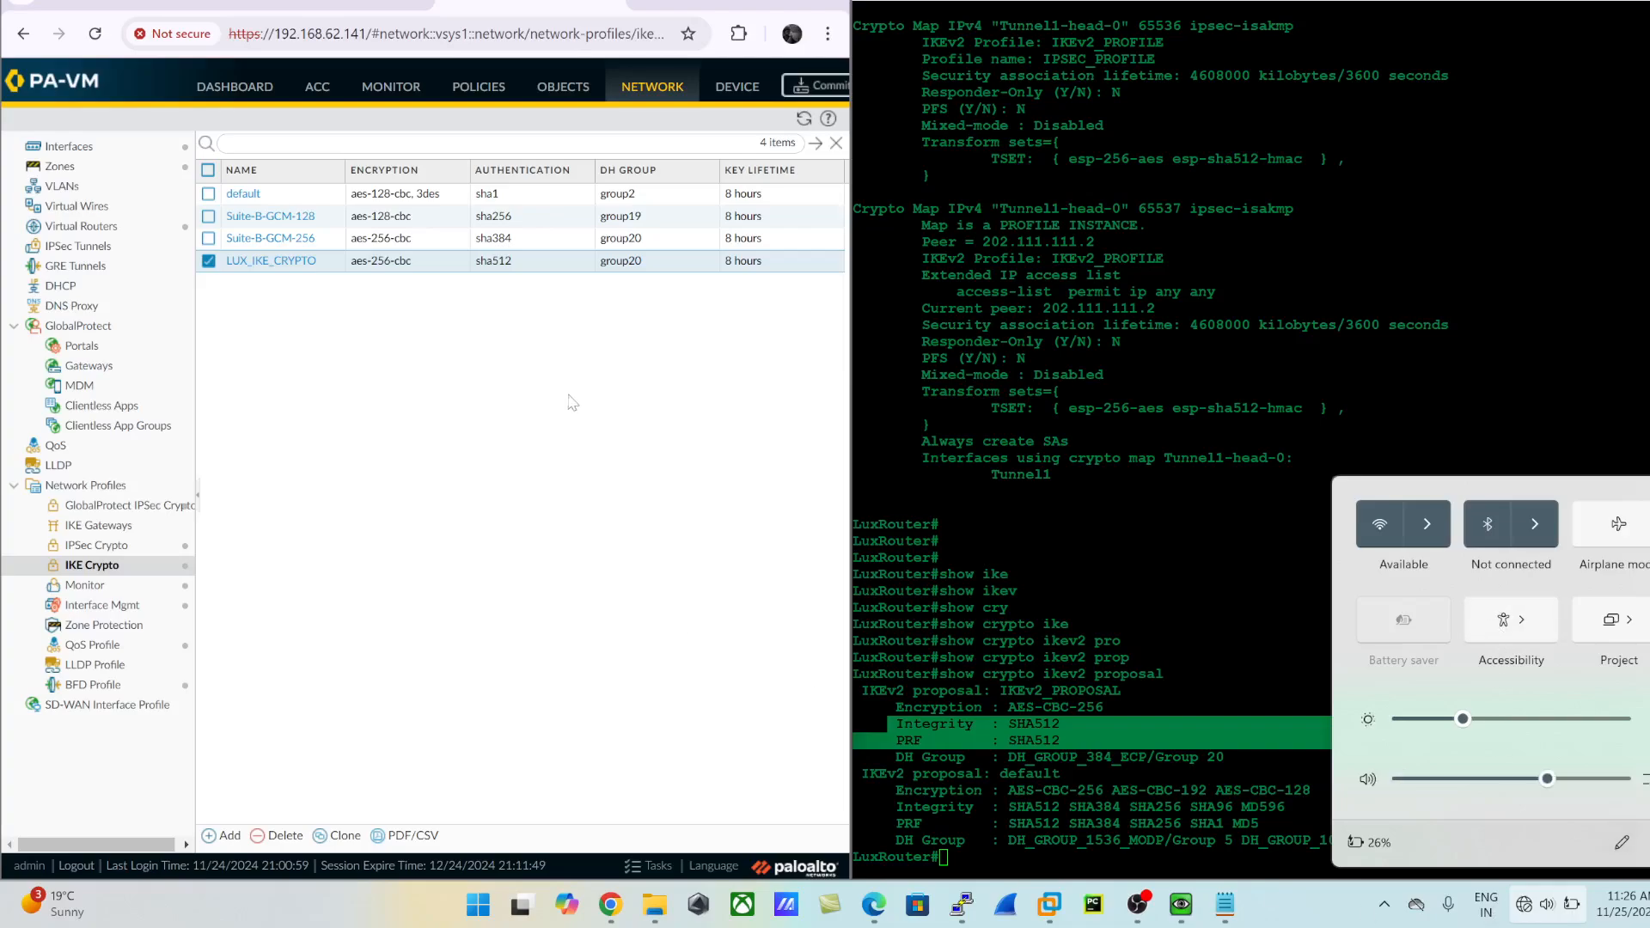
{"action": "left_click", "coordinate": [593, 406]}
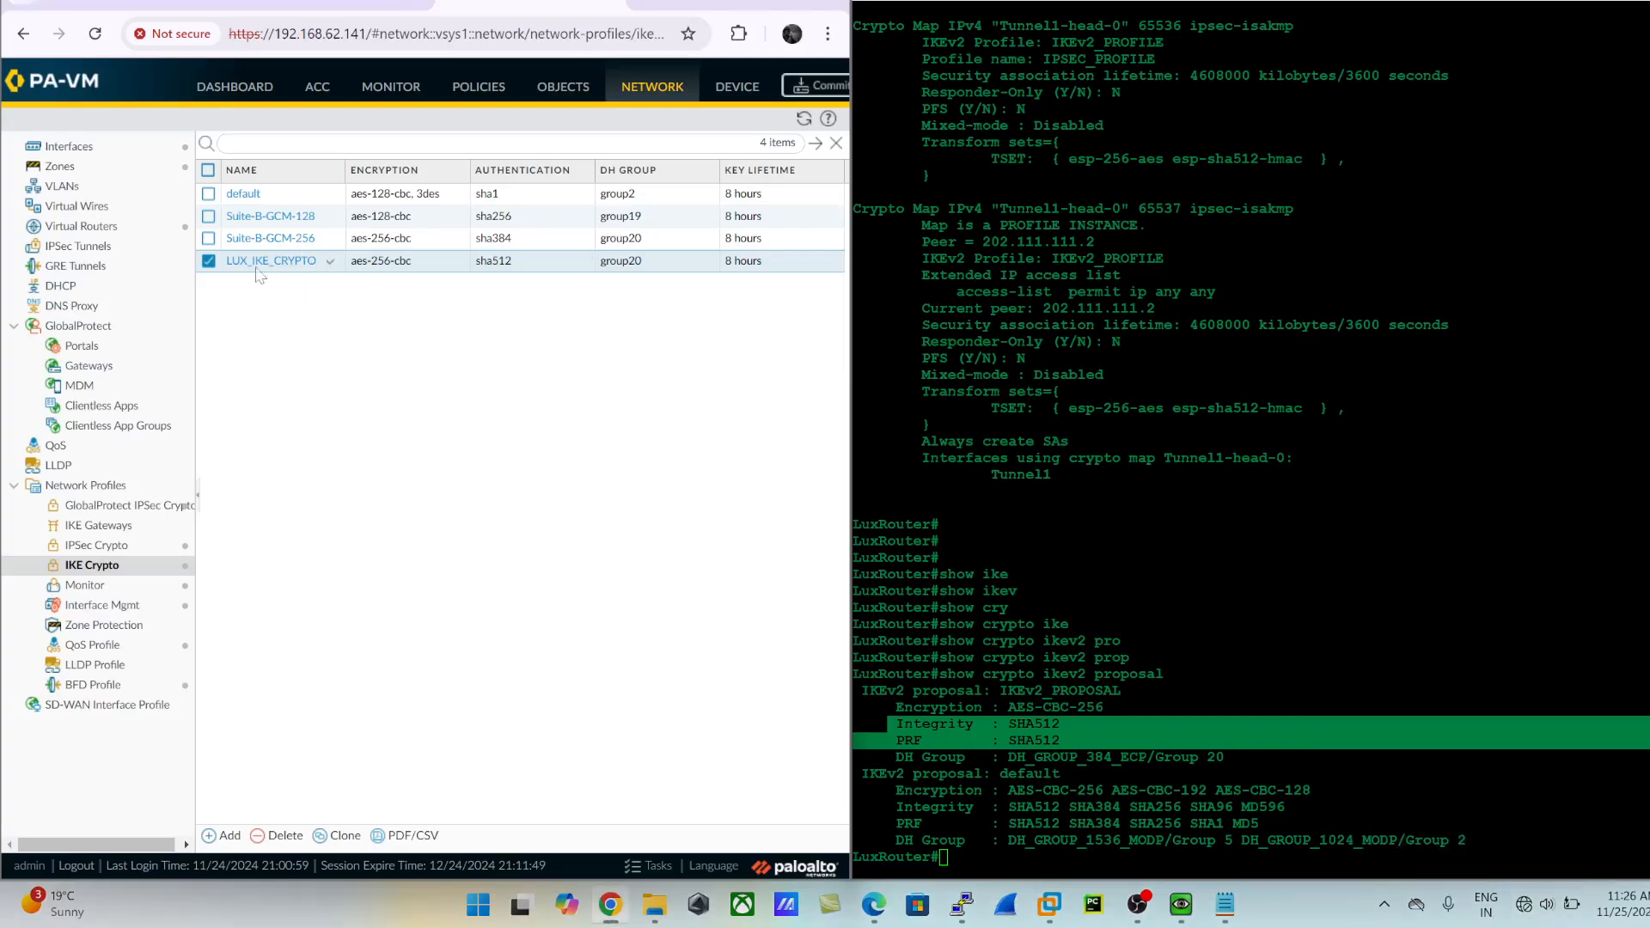
- Add a new IPSec crypto profile on the firewall and name it LUX_IPSEC_PROFILE
{"action": "left_click", "coordinate": [100, 546]}
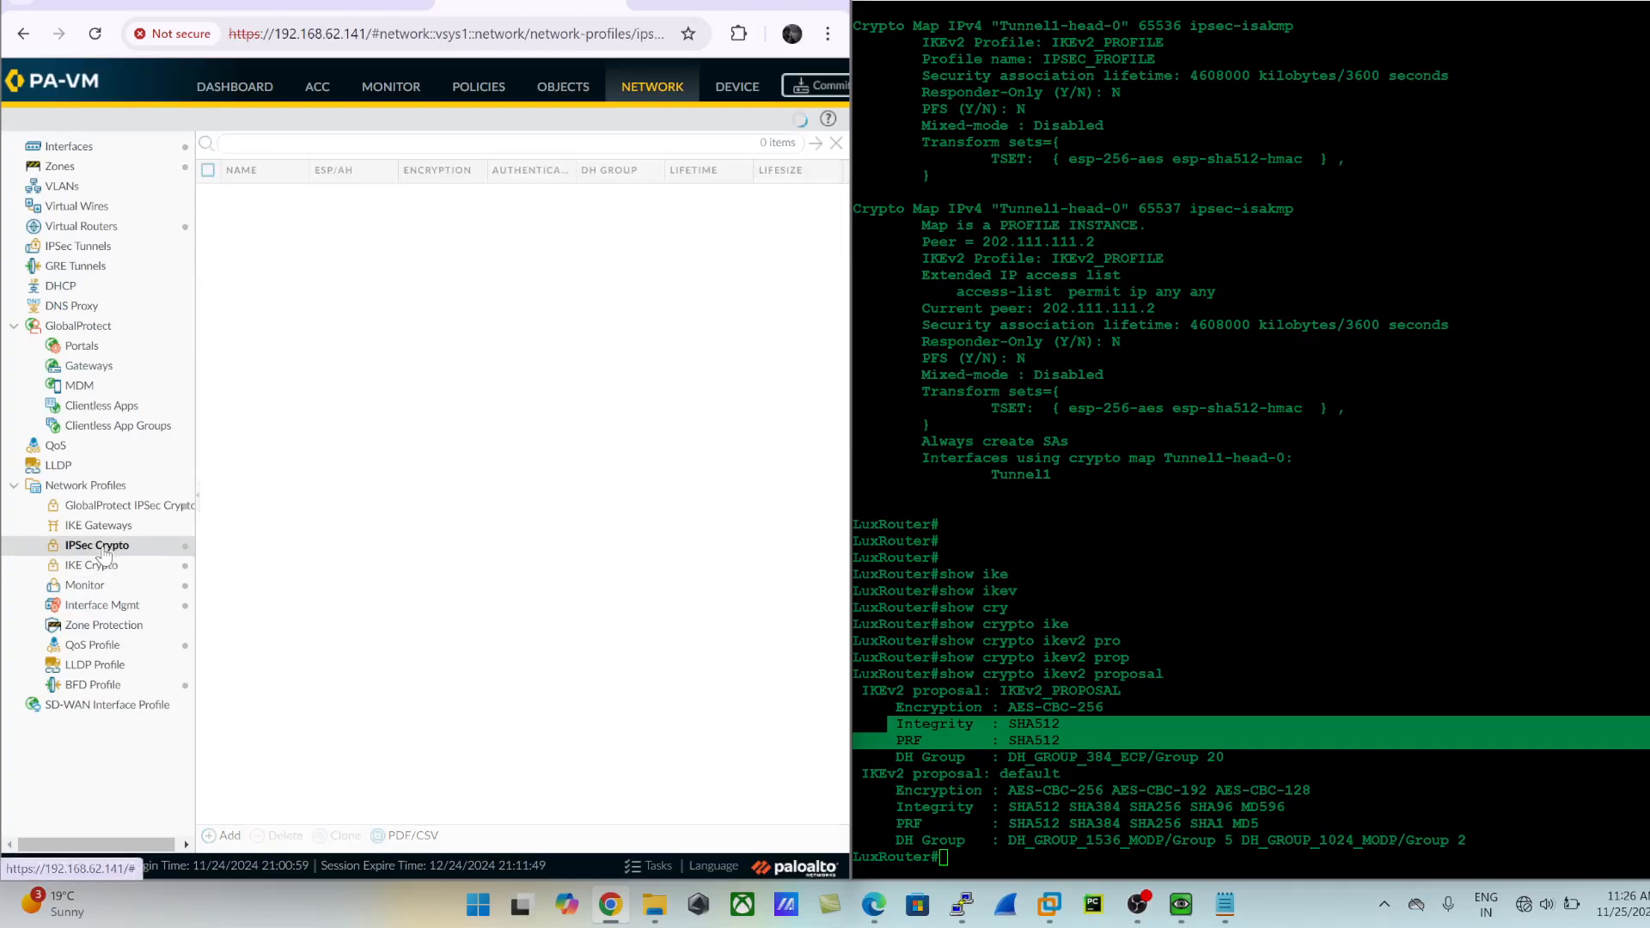
{"action": "left_click", "coordinate": [228, 835]}
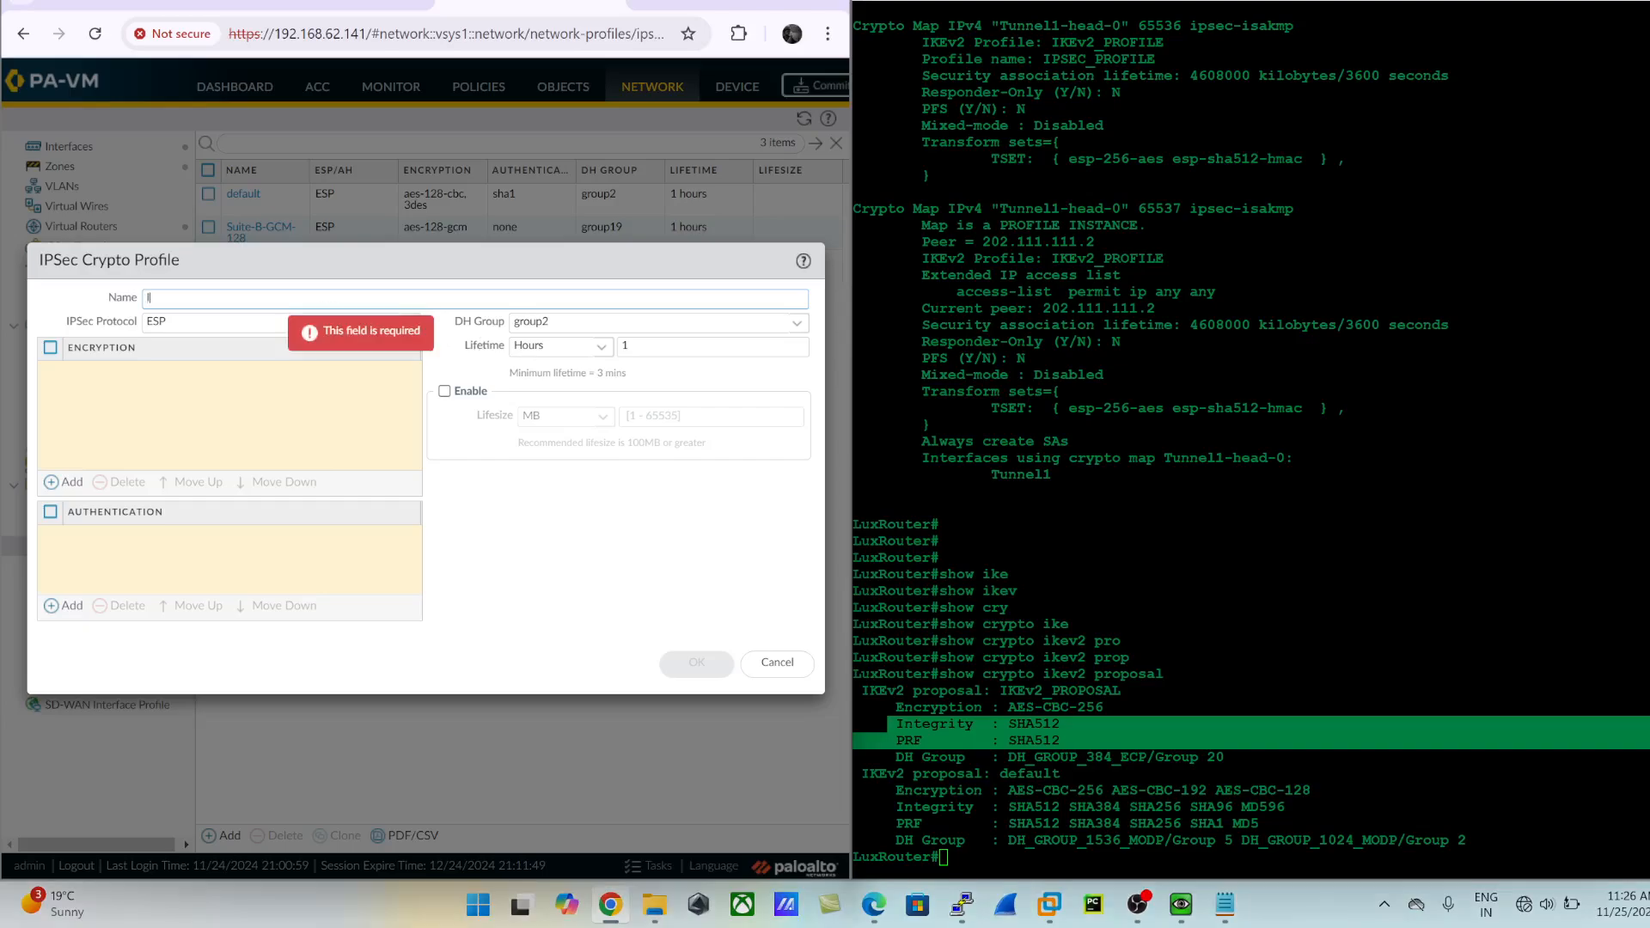
{"action": "type", "text": "LUX"}
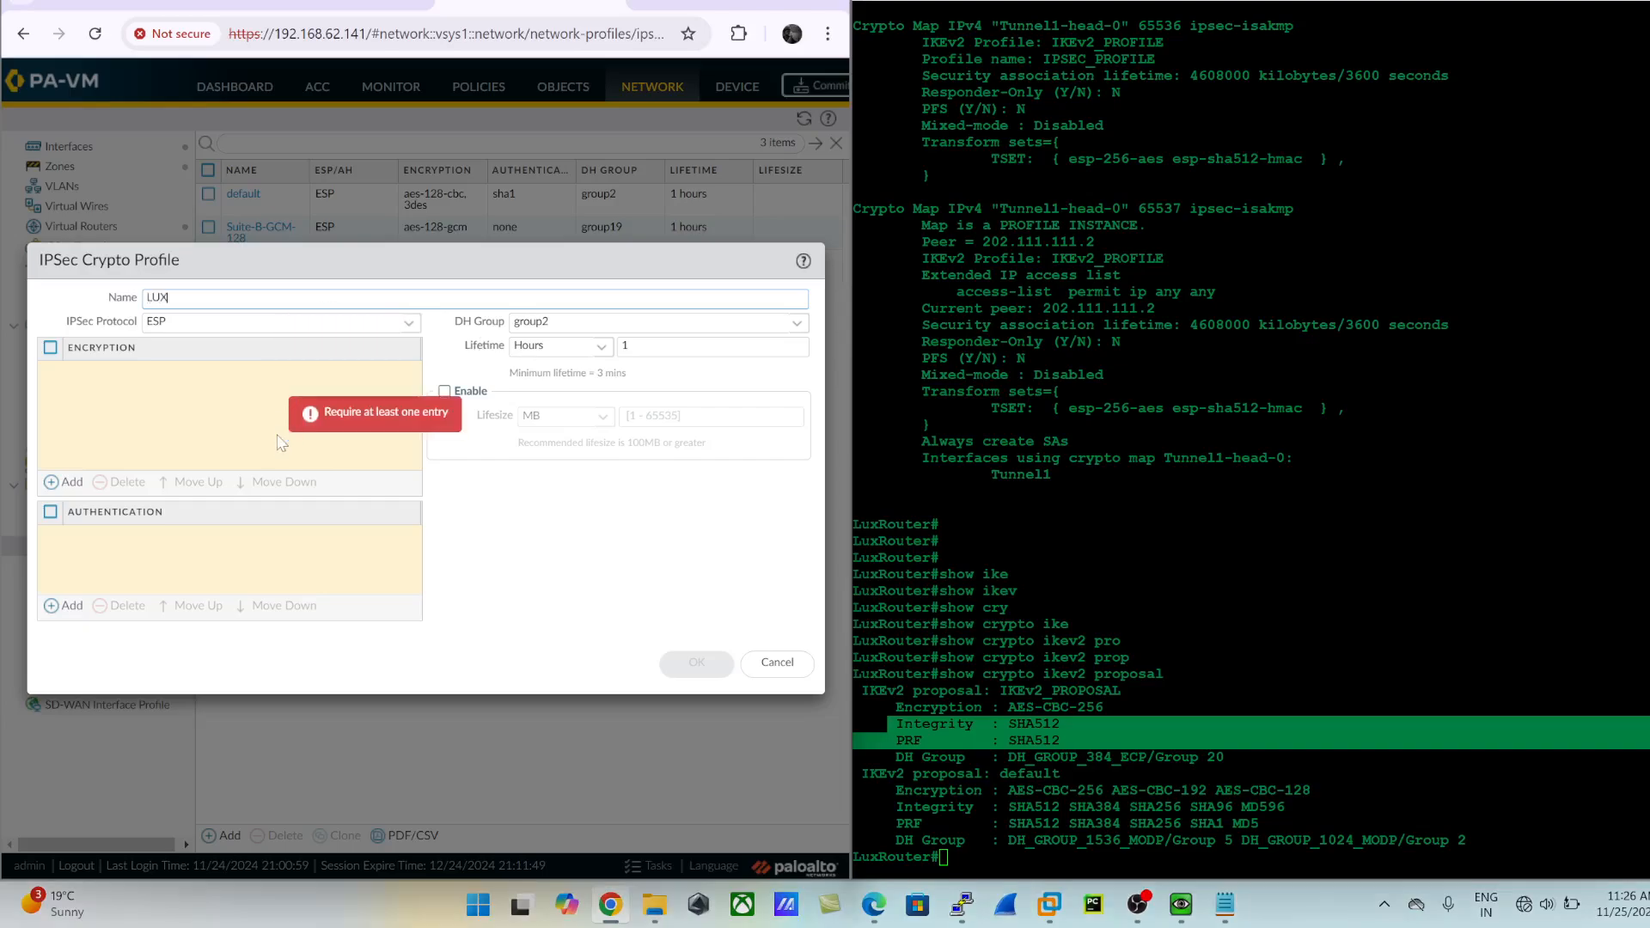
{"action": "type", "text": "_IPSEC_PROFILE"}
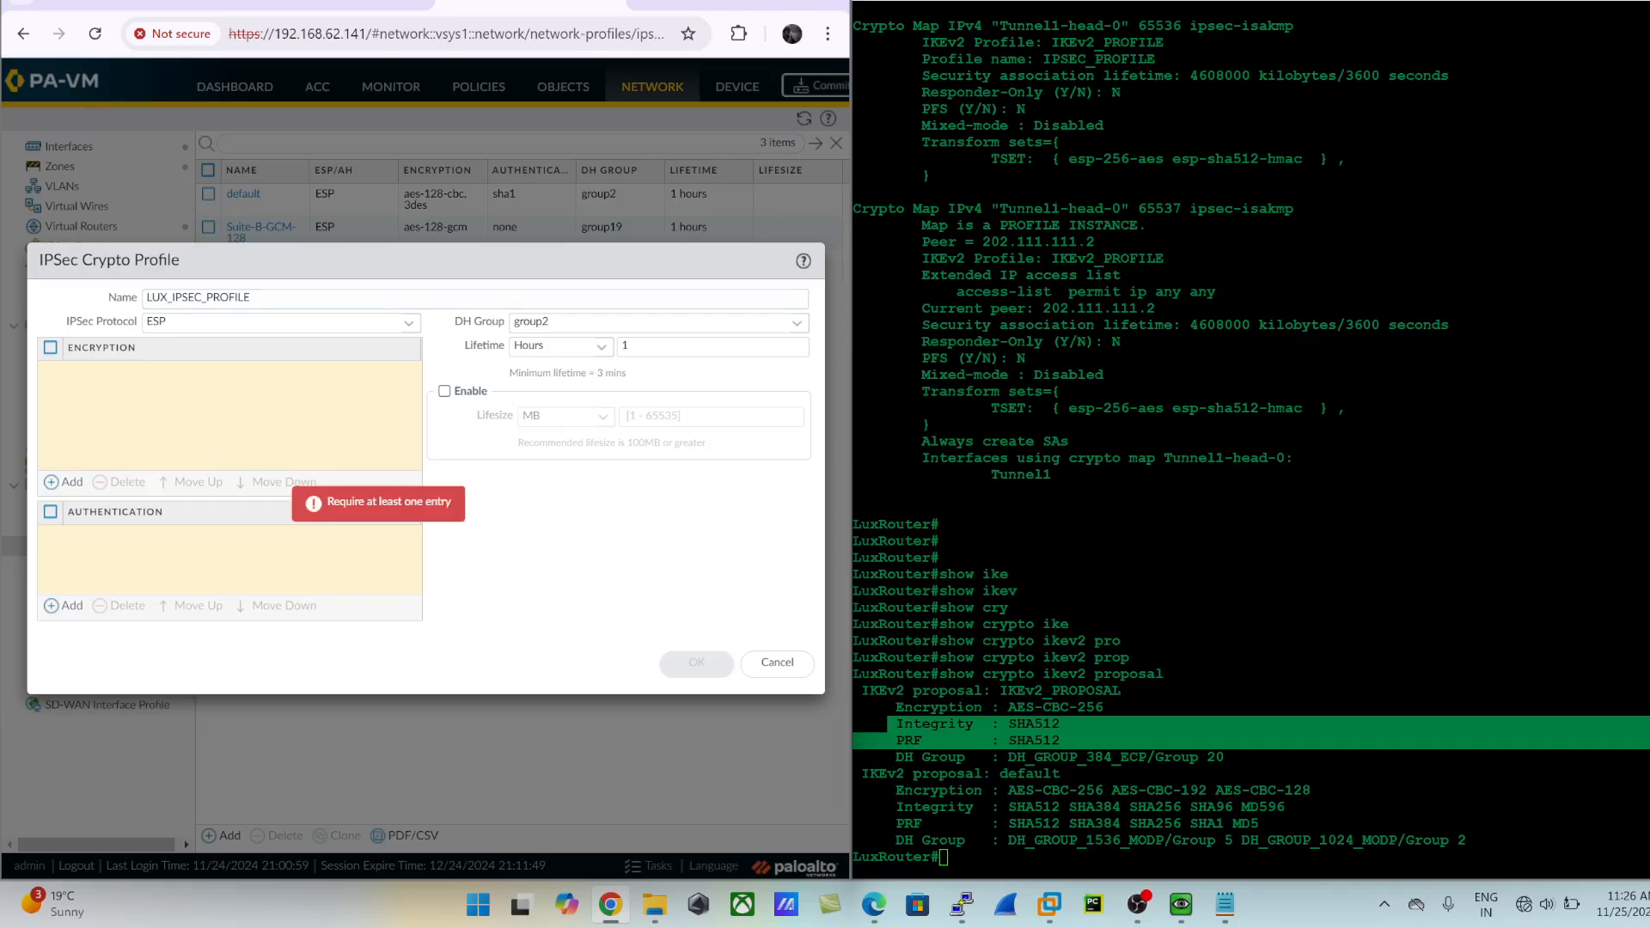
- Display the router's IPsec transform sets on the LuxRouter console with show crypto ipsec transform-set
{"action": "left_click", "coordinate": [1135, 550]}
{"action": "type", "text": "show c"}
{"action": "type", "text": "ry"}
{"action": "key", "text": "Tab"}
{"action": "type", "text": "ike"}
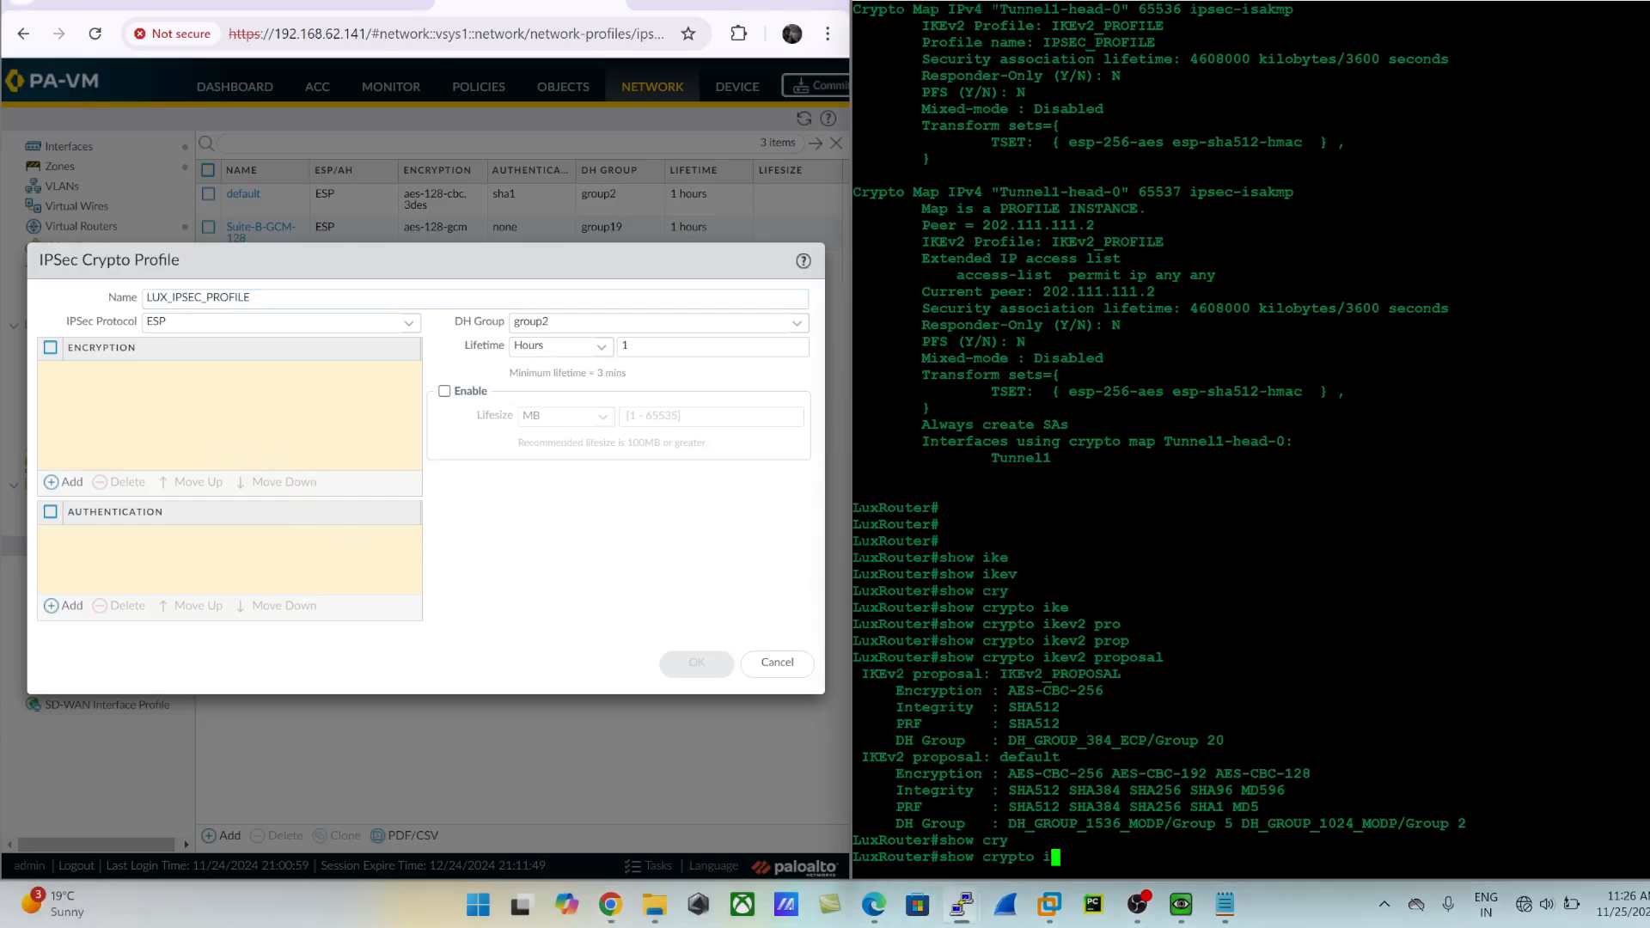
{"action": "key", "text": "Tab"}
{"action": "key", "text": "BackSpace"}
{"action": "key", "text": "BackSpace"}
{"action": "key", "text": "BackSpace"}
{"action": "key", "text": "BackSpace"}
{"action": "key", "text": "BackSpace"}
{"action": "key", "text": "BackSpace"}
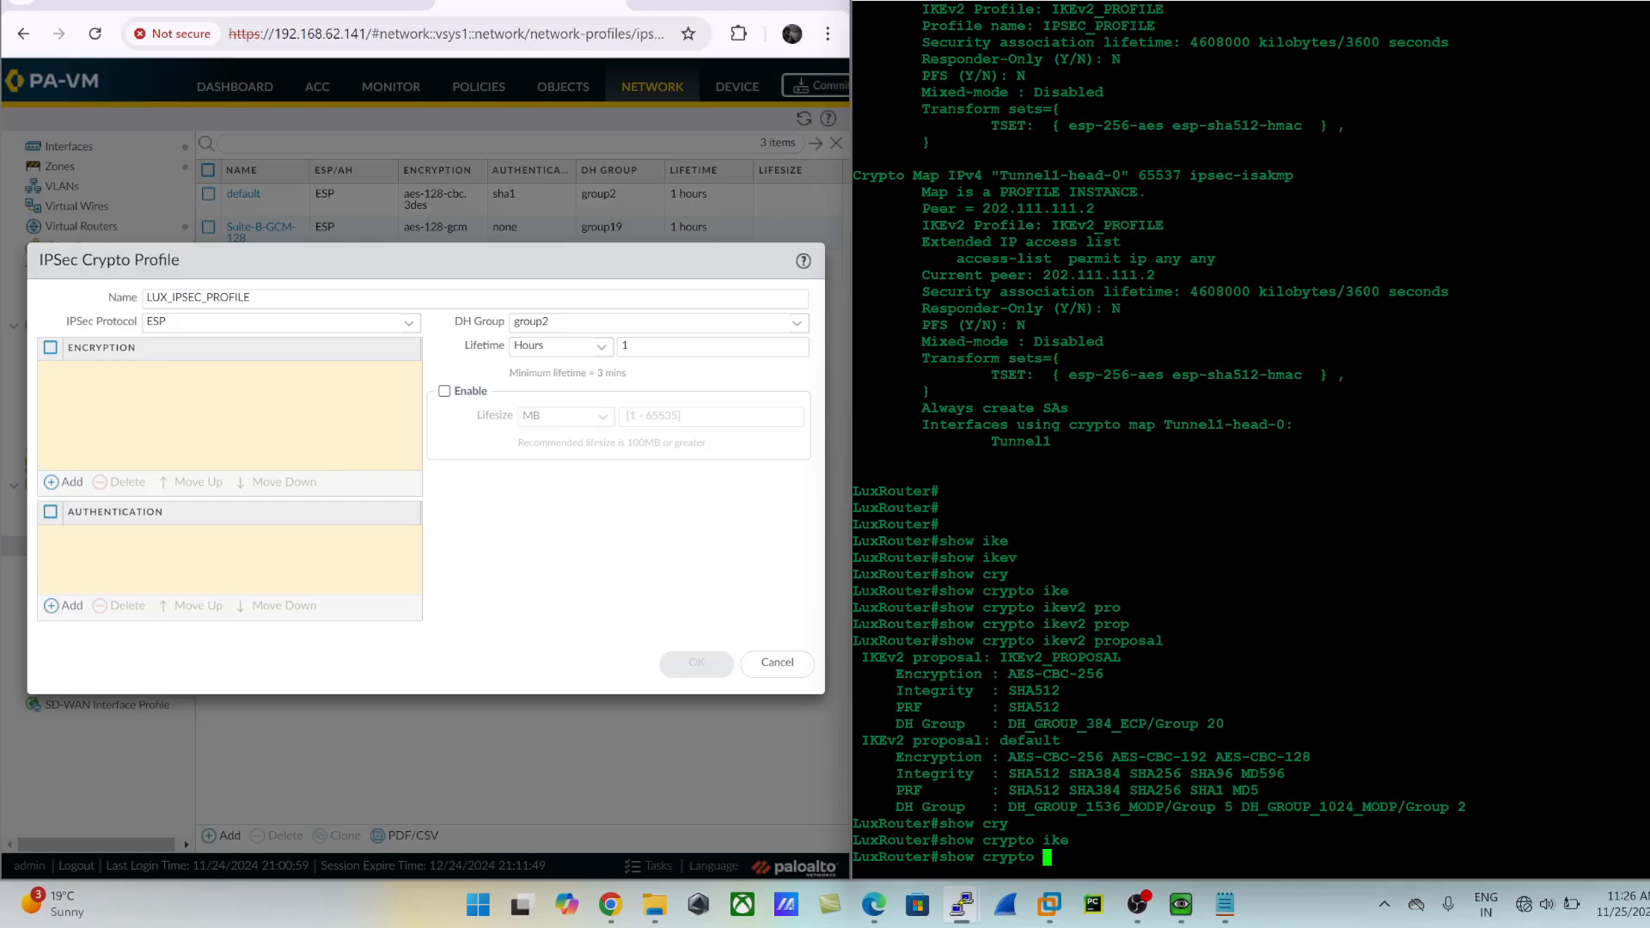
{"action": "type", "text": "ip"}
{"action": "key", "text": "Tab"}
{"action": "type", "text": "tr"}
{"action": "key", "text": "Tab"}
{"action": "key", "text": "Return"}
{"action": "key", "text": "Return"}
{"action": "key", "text": "Return"}
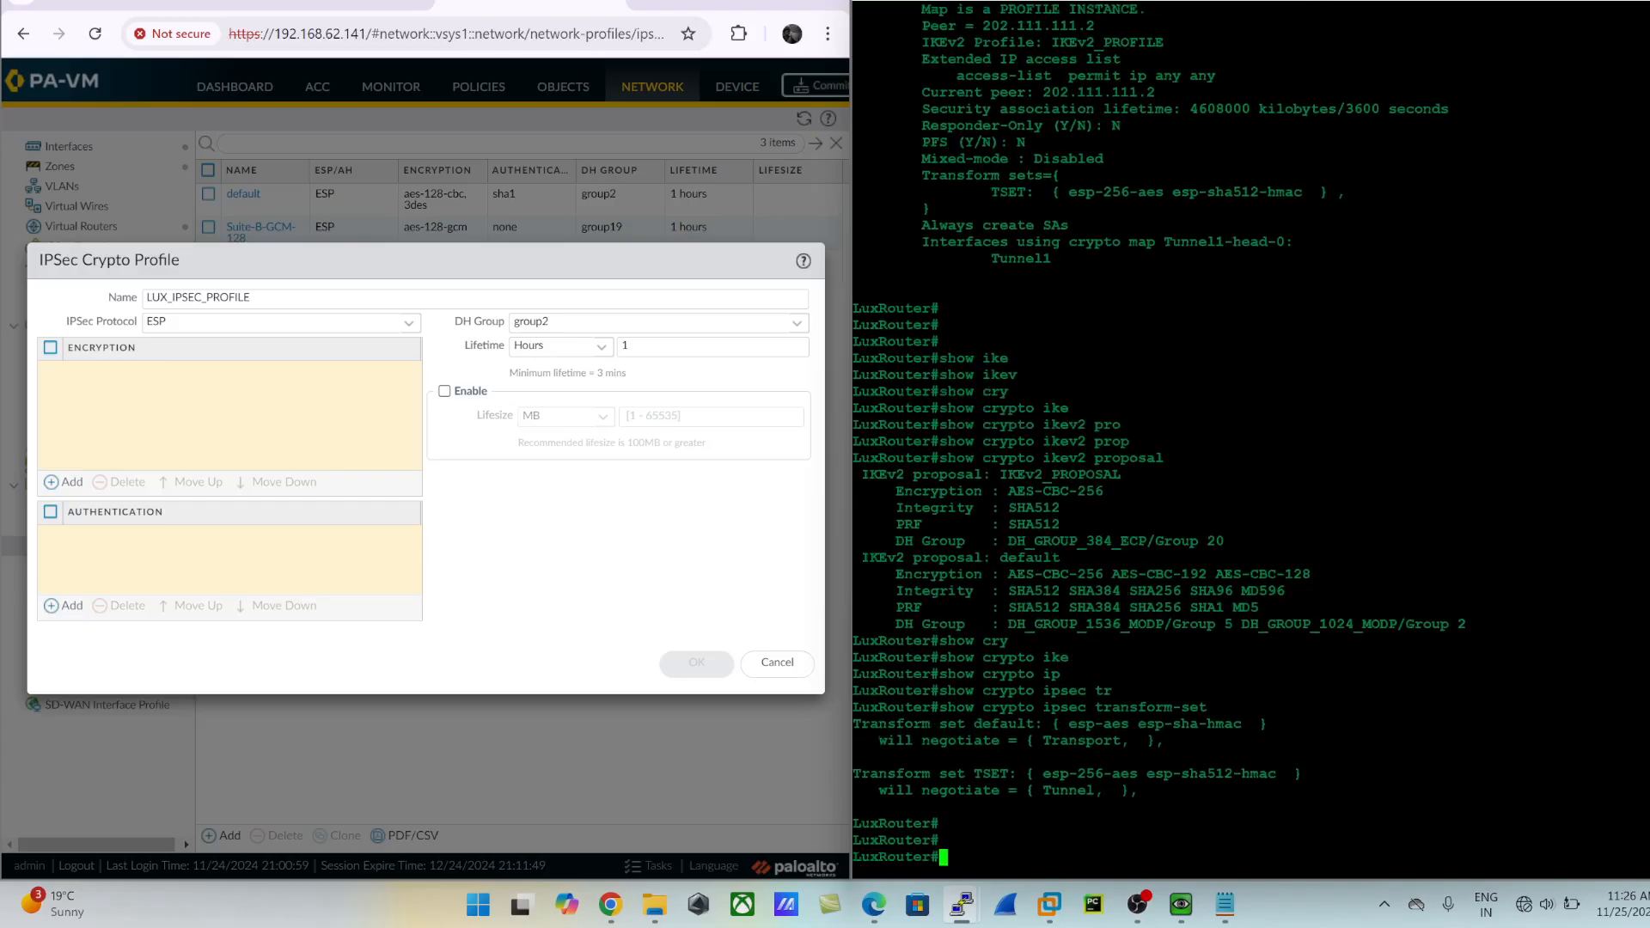
{"action": "key", "text": "Return"}
{"action": "key", "text": "Return"}
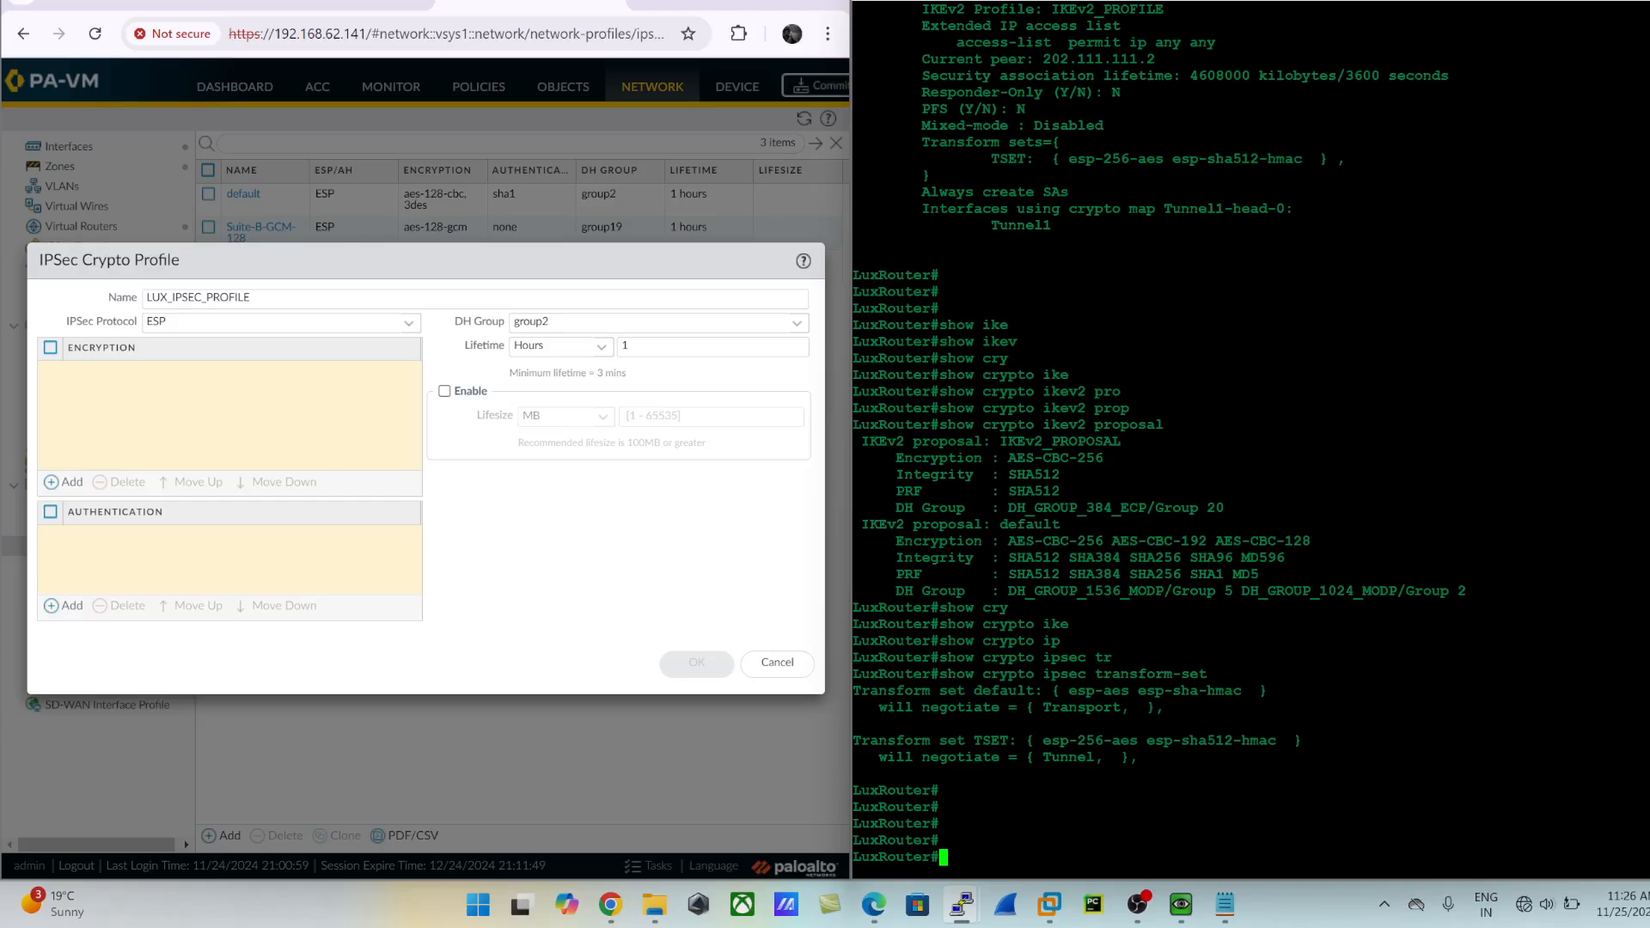
- Add aes-256-cbc encryption and sha512 authentication to the IPSec crypto profile, matching the router's transform set TSET
{"action": "left_click_drag", "start_coordinate": [854, 740], "coordinate": [1143, 759]}
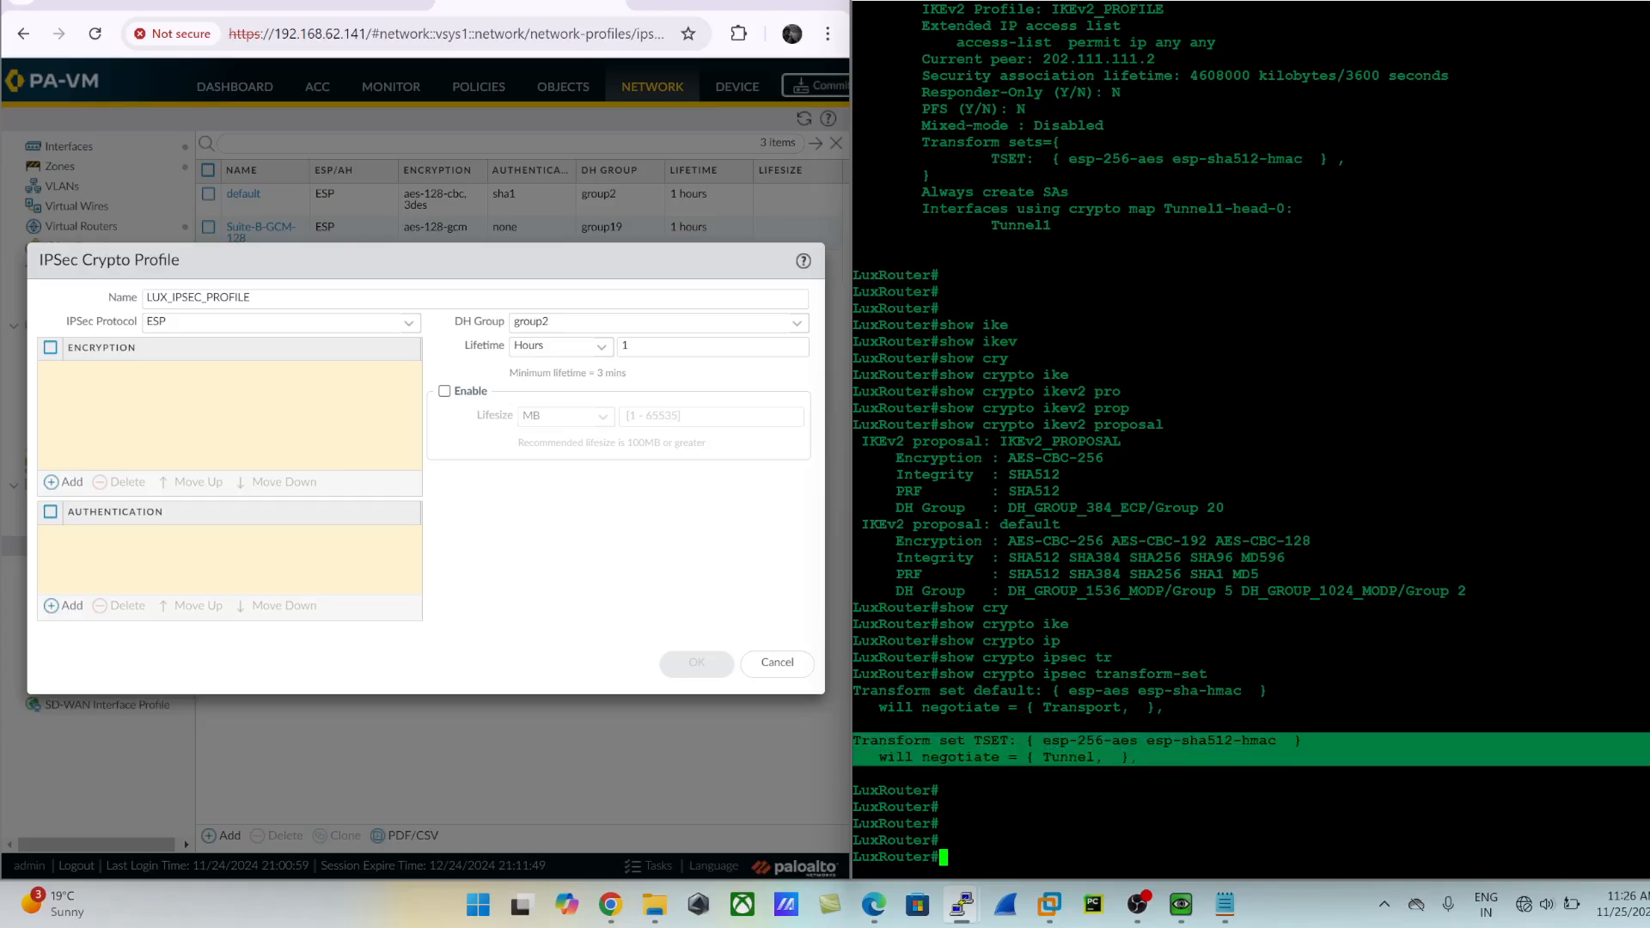
{"action": "double_click", "coordinate": [1090, 740]}
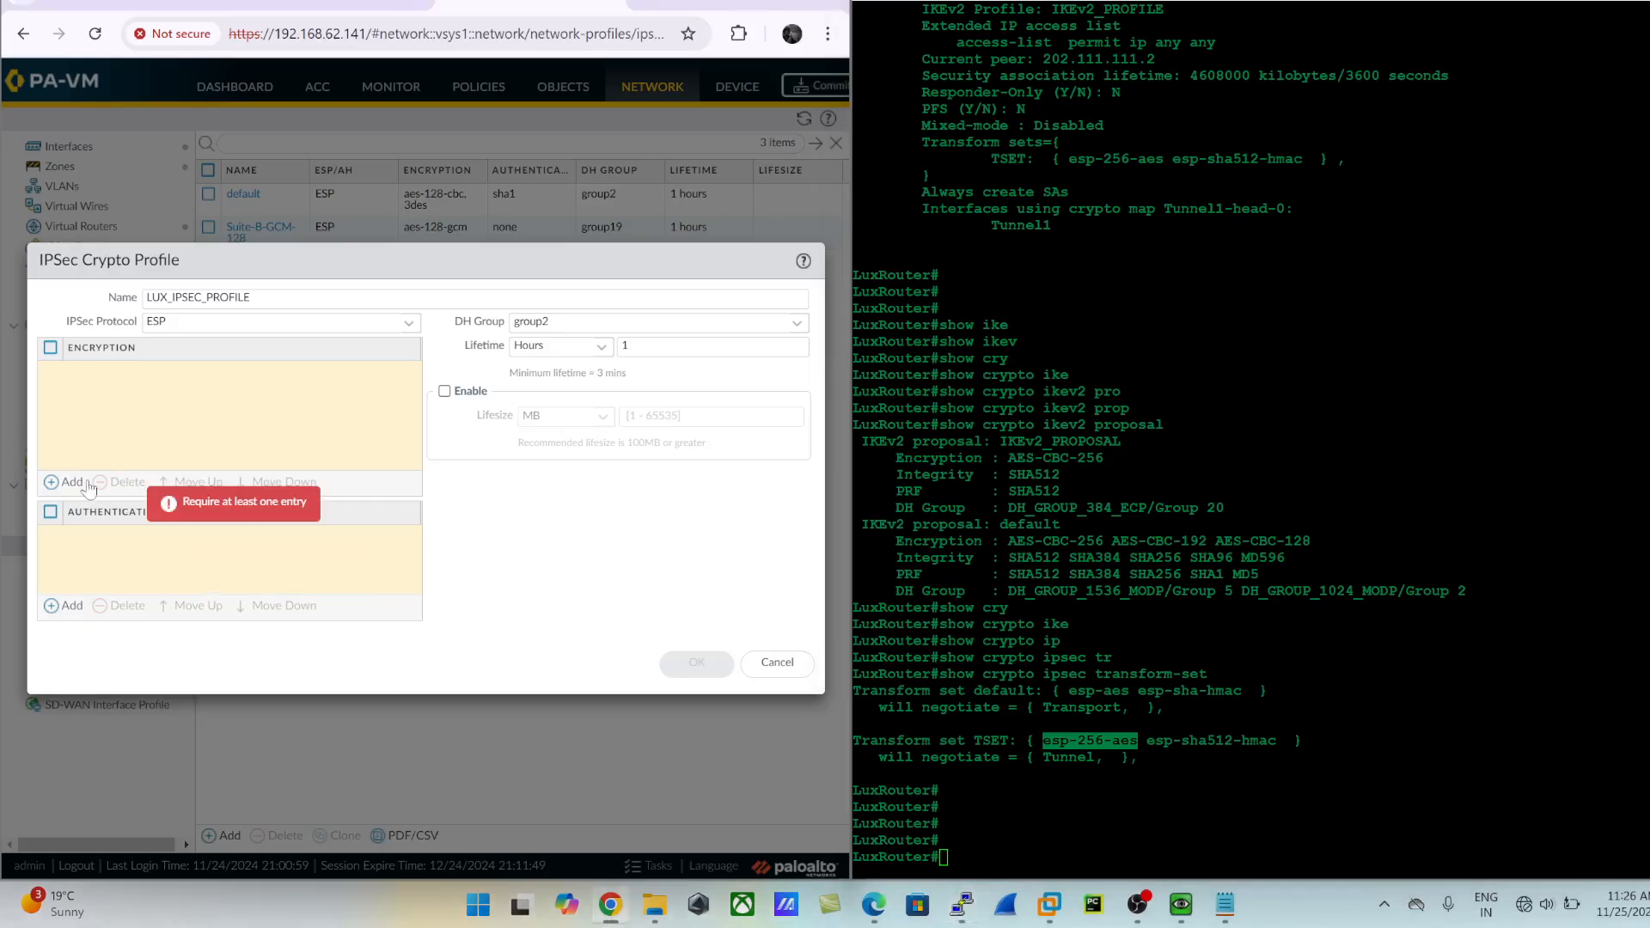
{"action": "left_click", "coordinate": [63, 482]}
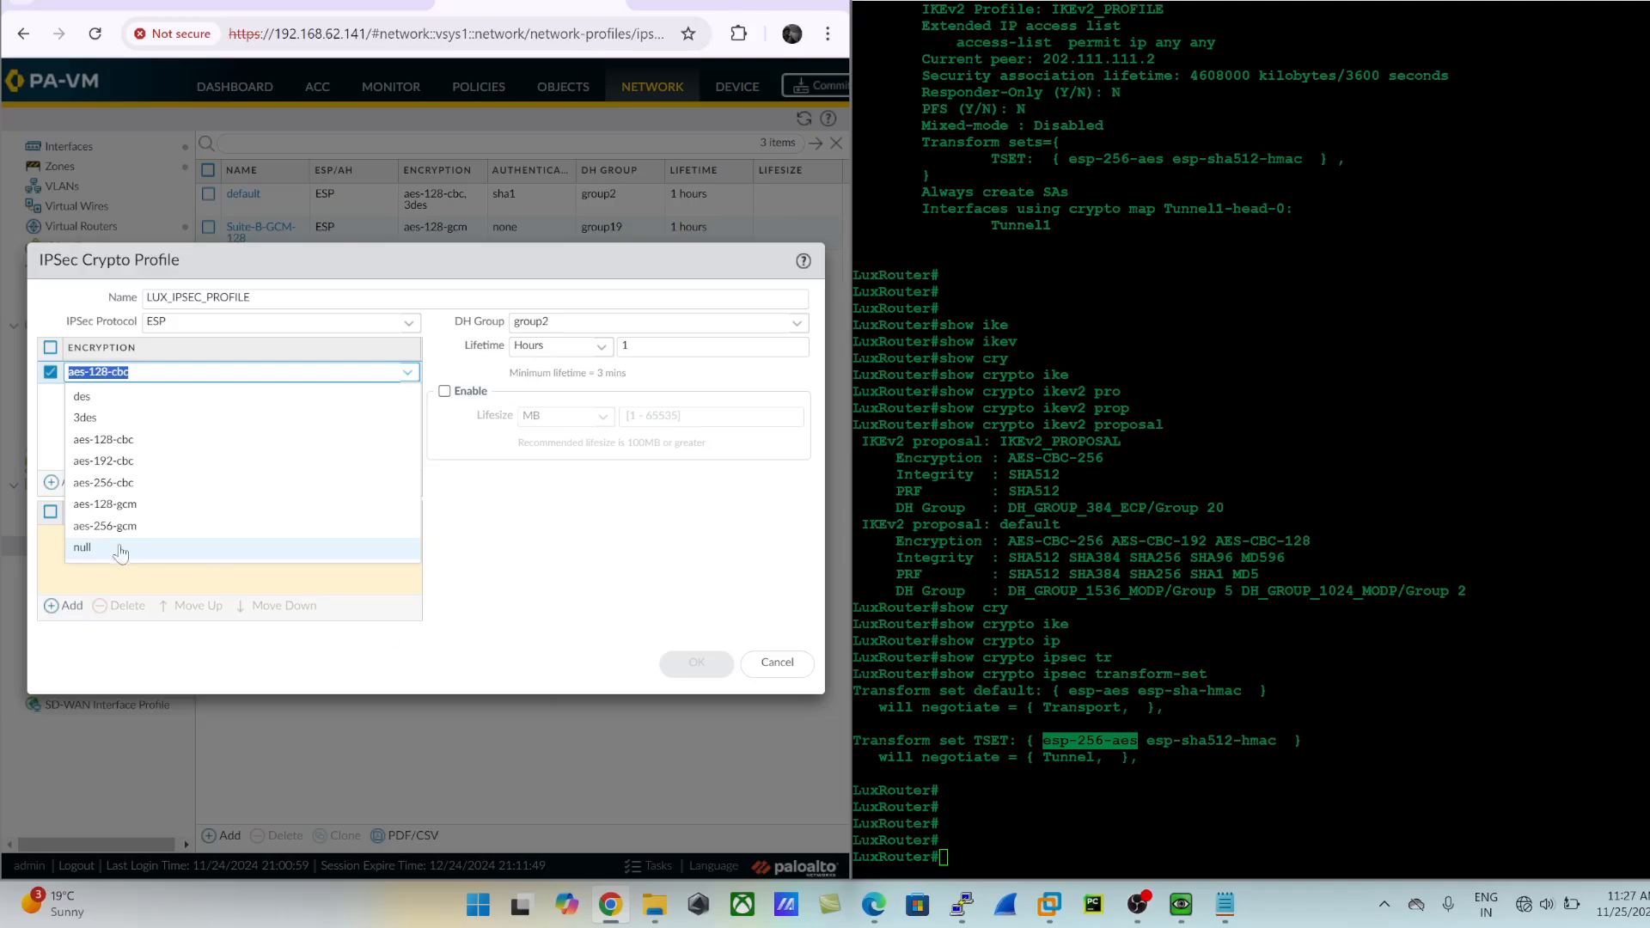
{"action": "left_click", "coordinate": [114, 485]}
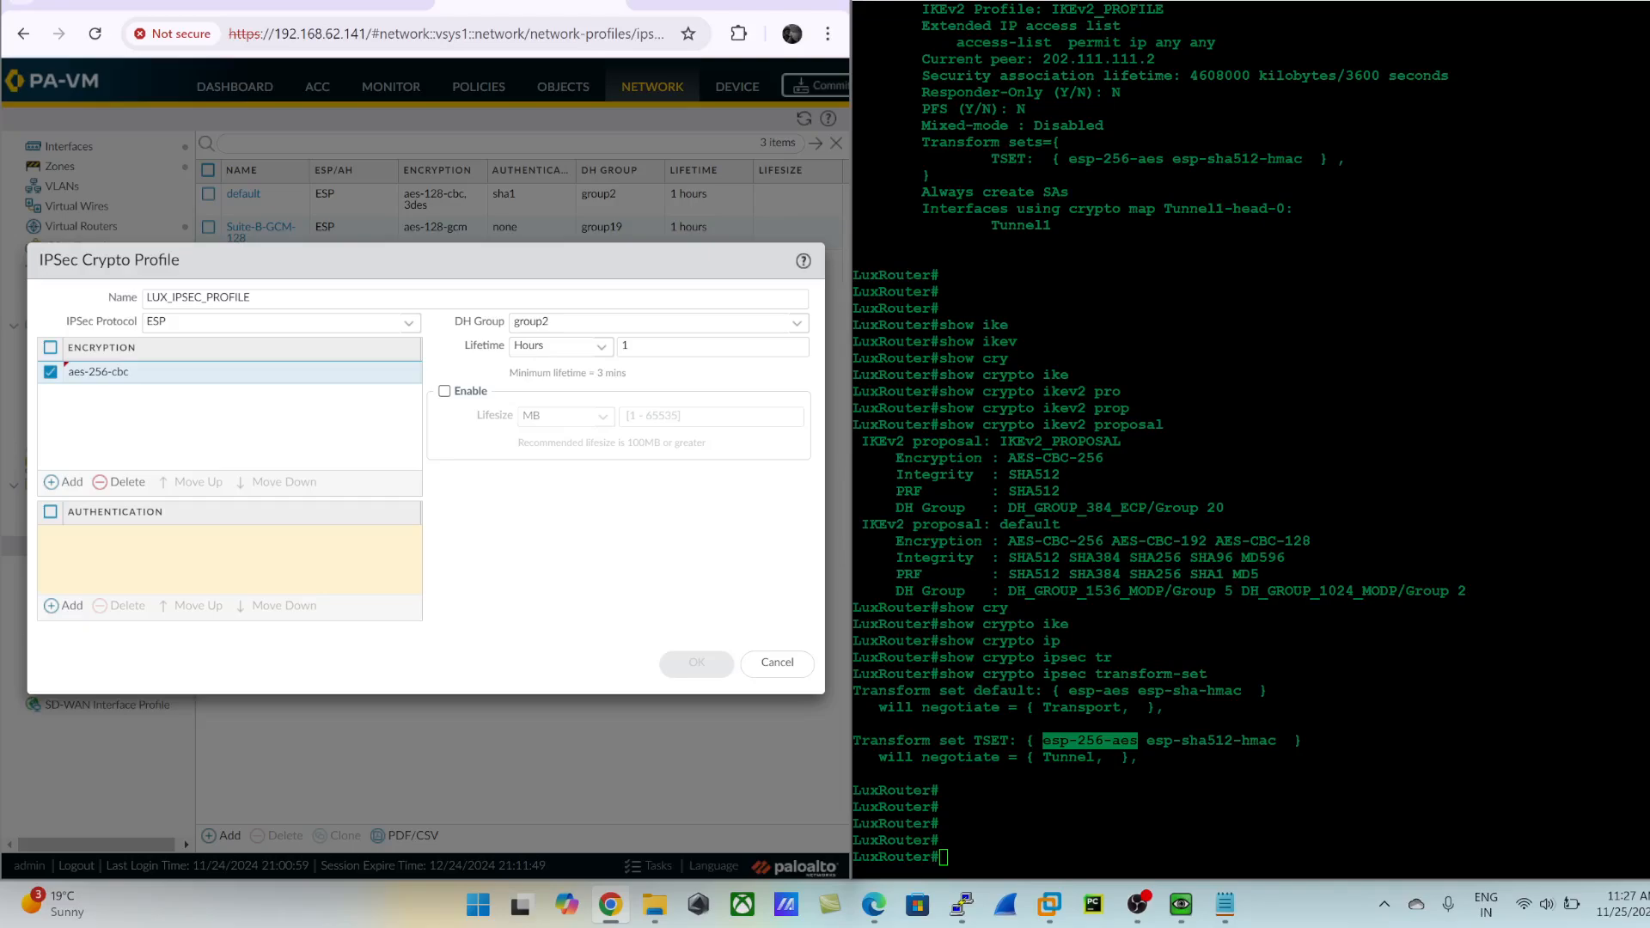
{"action": "left_click_drag", "start_coordinate": [1190, 741], "coordinate": [1293, 740]}
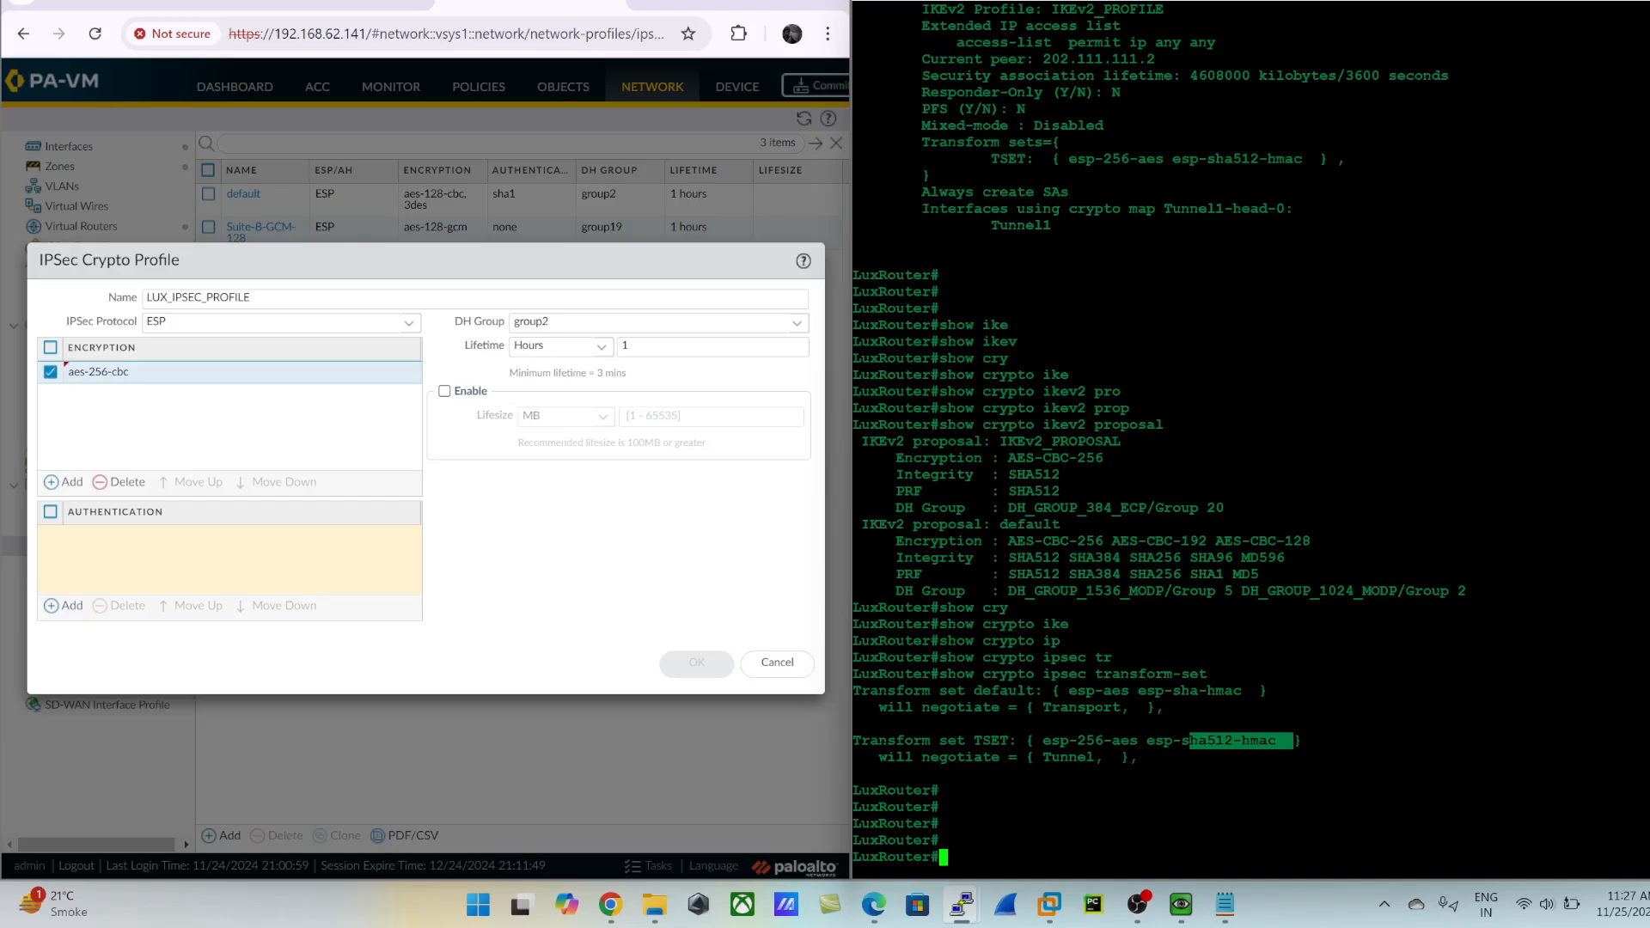
{"action": "left_click", "coordinate": [66, 605]}
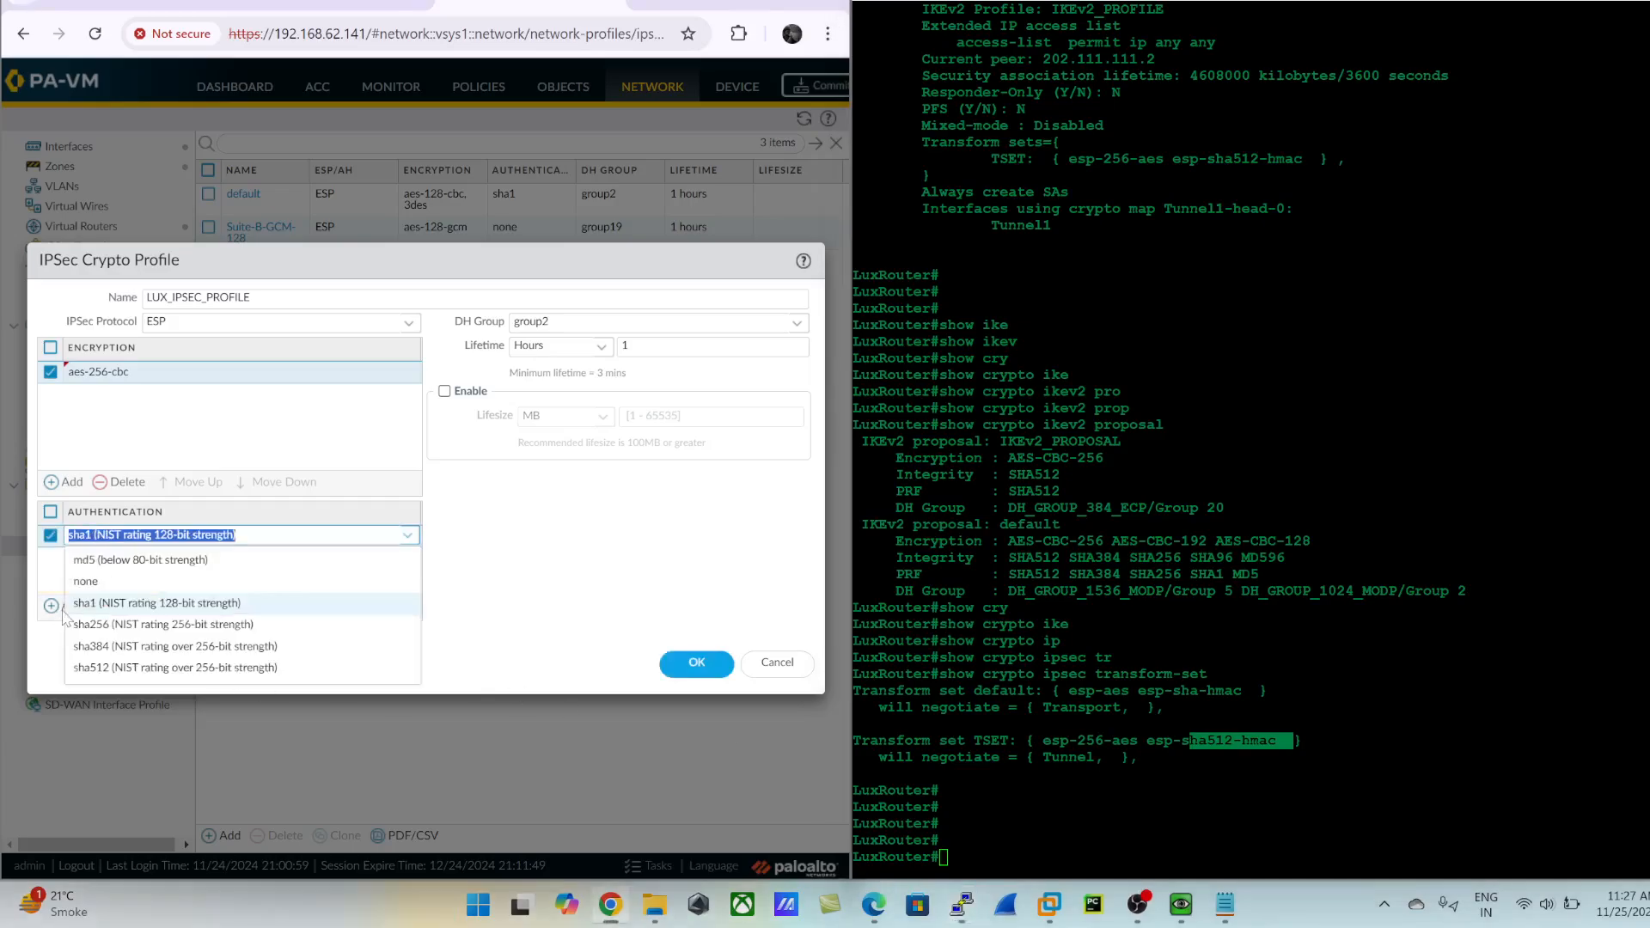
{"action": "left_click", "coordinate": [121, 668]}
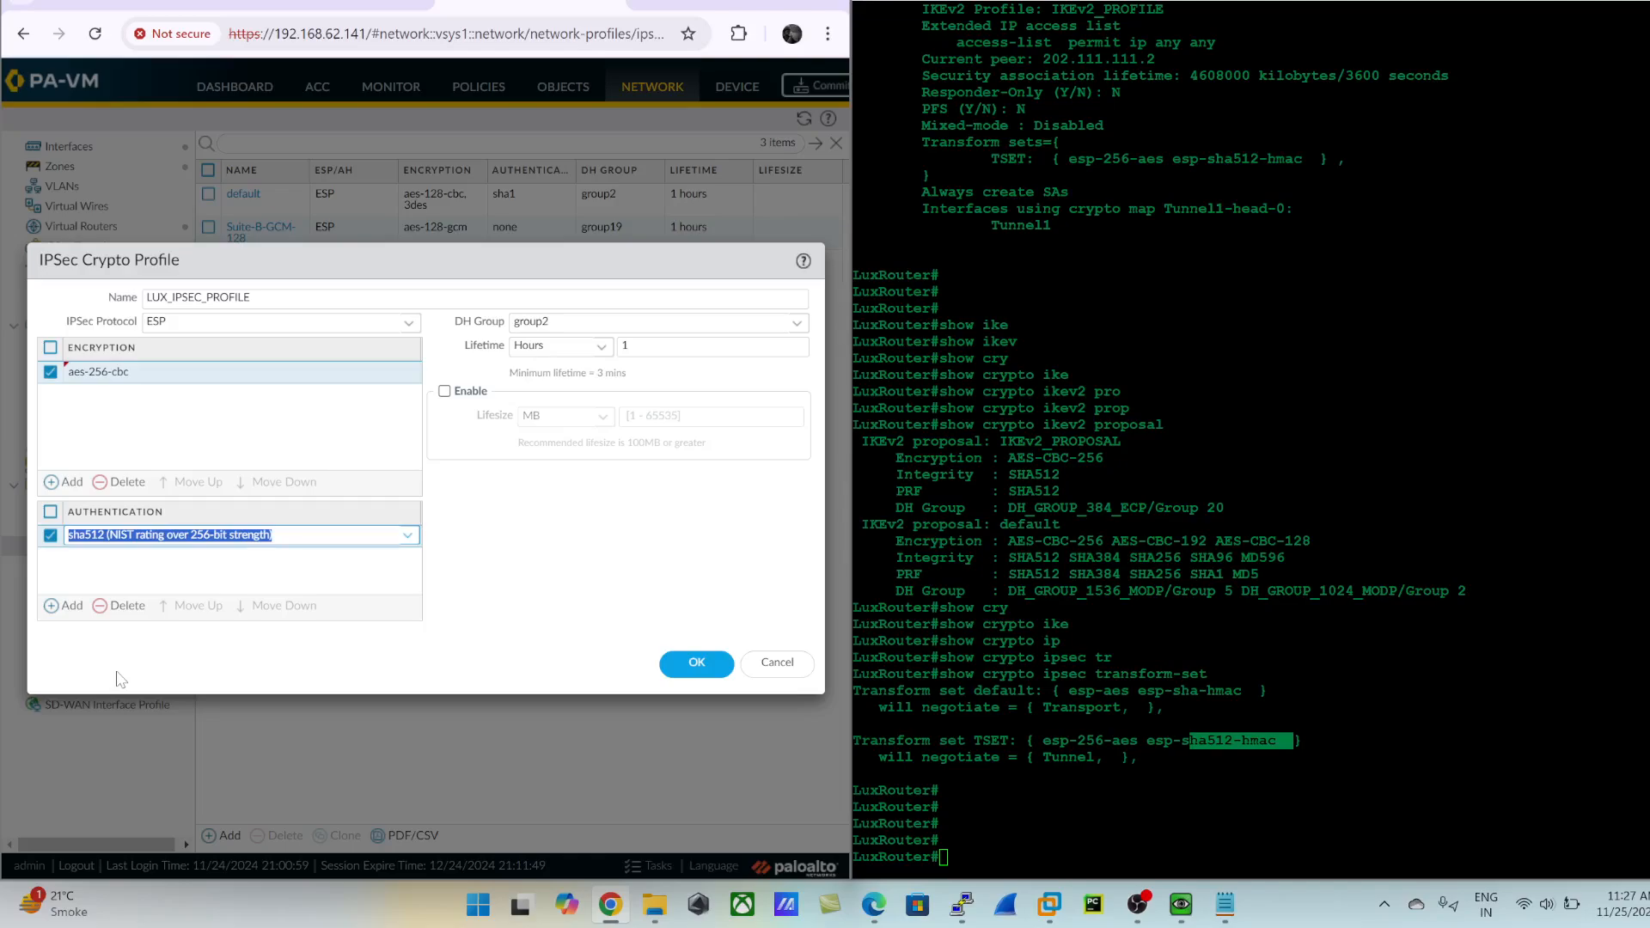
{"action": "left_click", "coordinate": [121, 568]}
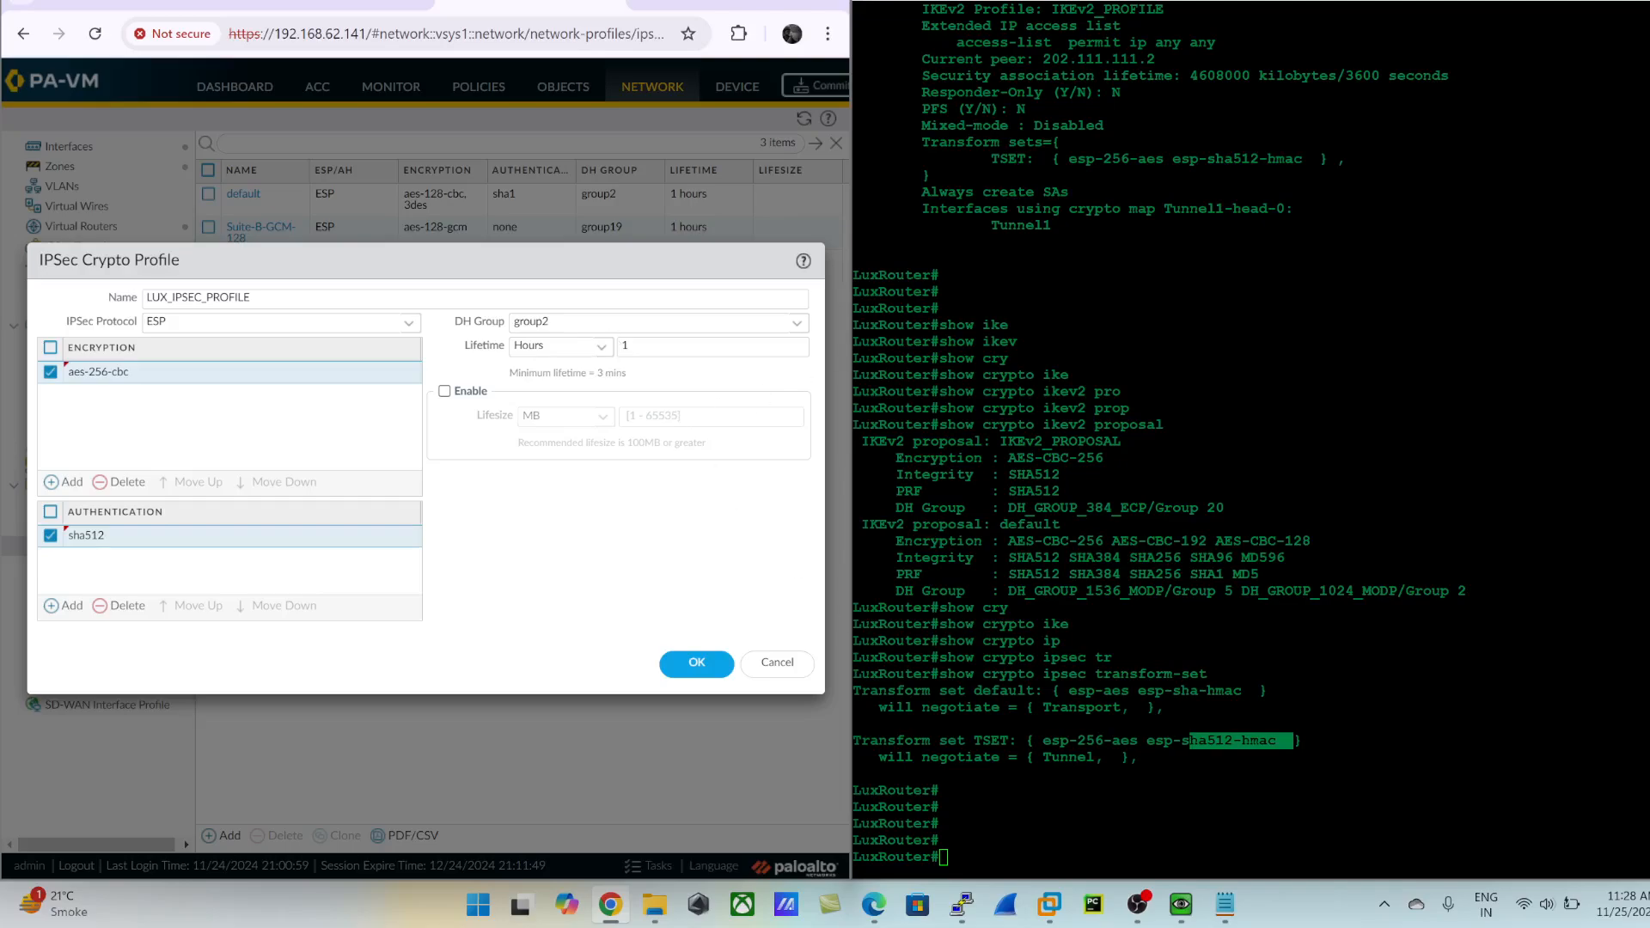
- Set the DH group of the IPSec crypto profile to no-pfs
{"action": "left_click", "coordinate": [797, 327]}
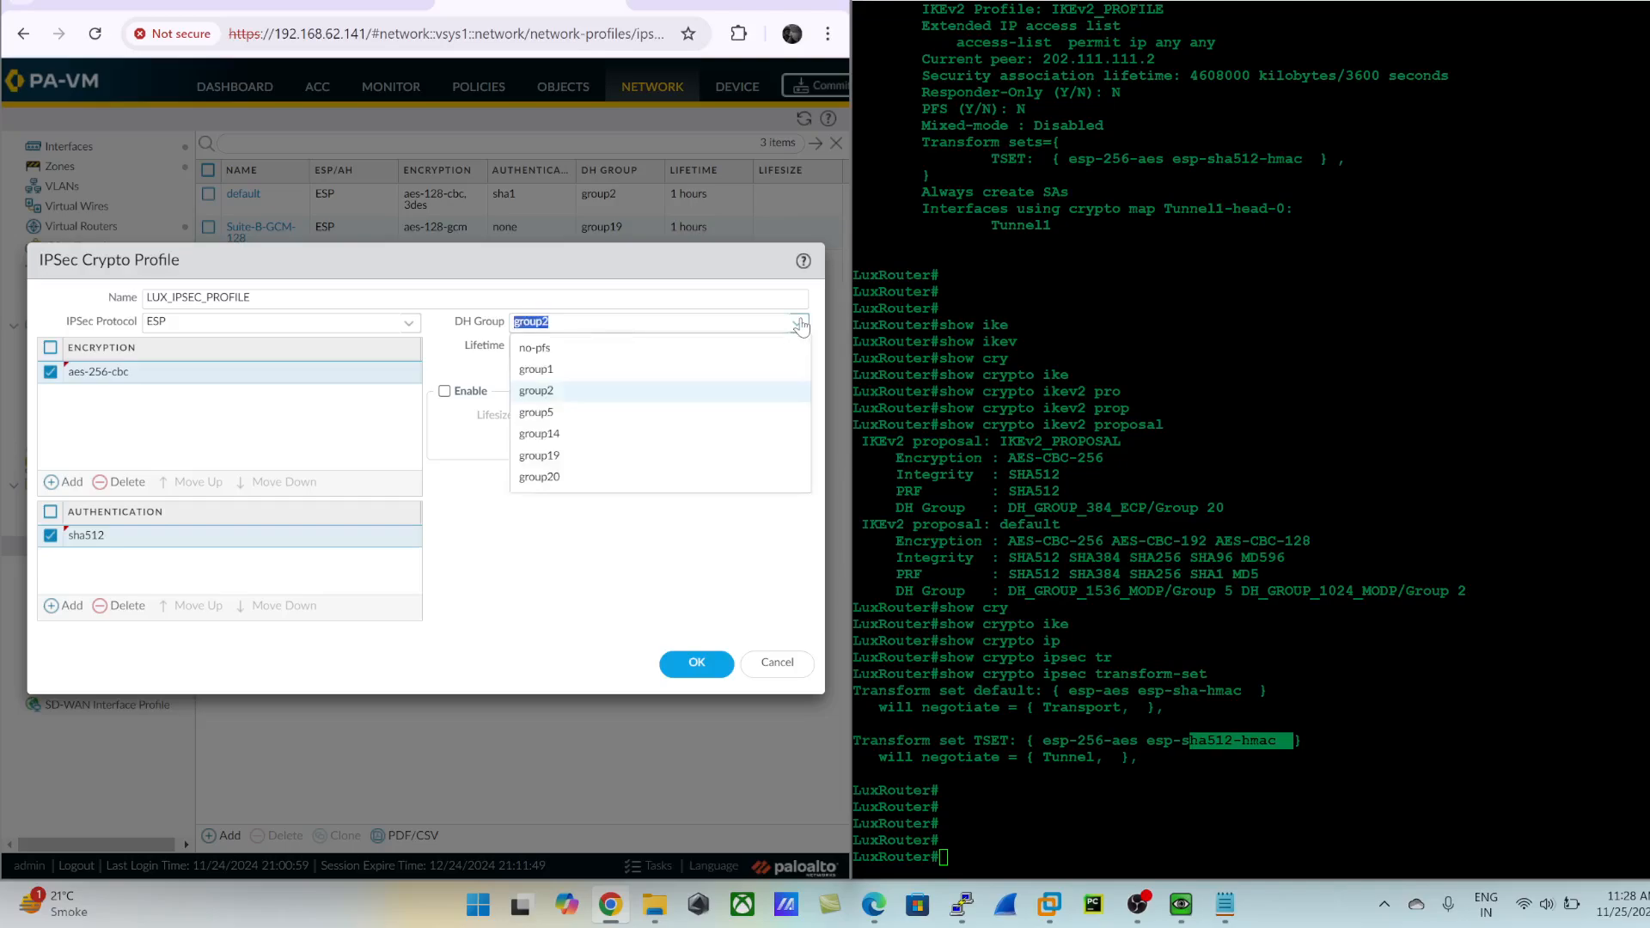
{"action": "left_click", "coordinate": [563, 350]}
{"action": "left_click", "coordinate": [585, 283]}
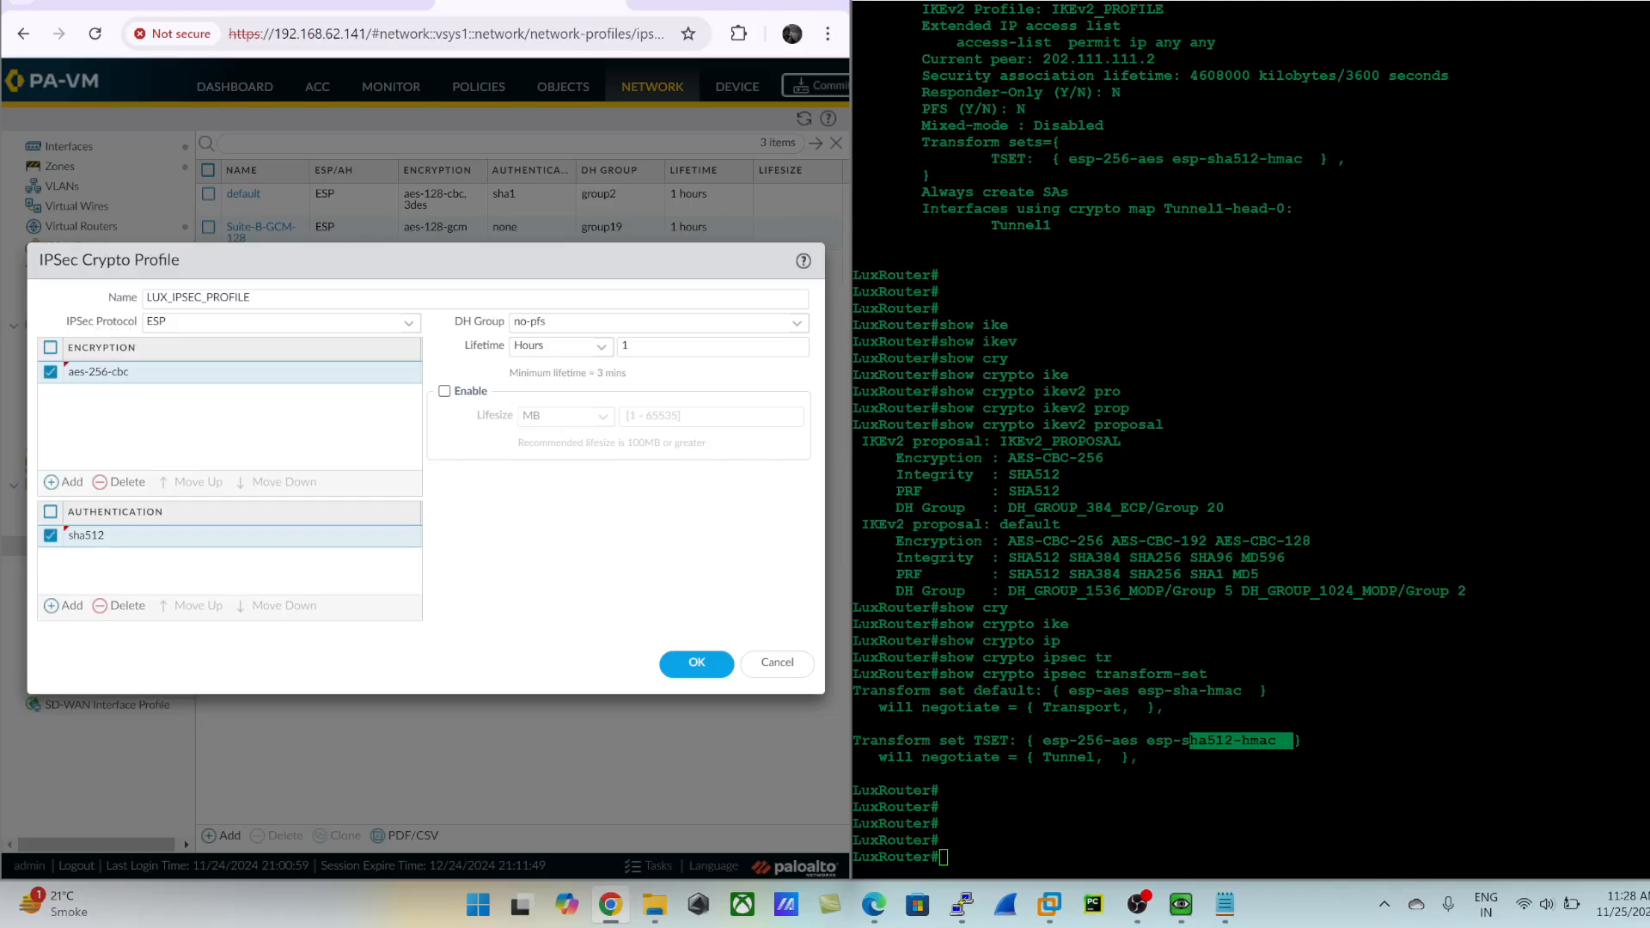
- Select ESP as the IPSec protocol, compare it with the router's transform set TSET, and save LUX_IPSEC_PROFILE
{"action": "left_click", "coordinate": [158, 322]}
{"action": "left_click_drag", "start_coordinate": [158, 322], "coordinate": [232, 275]}
{"action": "left_click", "coordinate": [232, 275]}
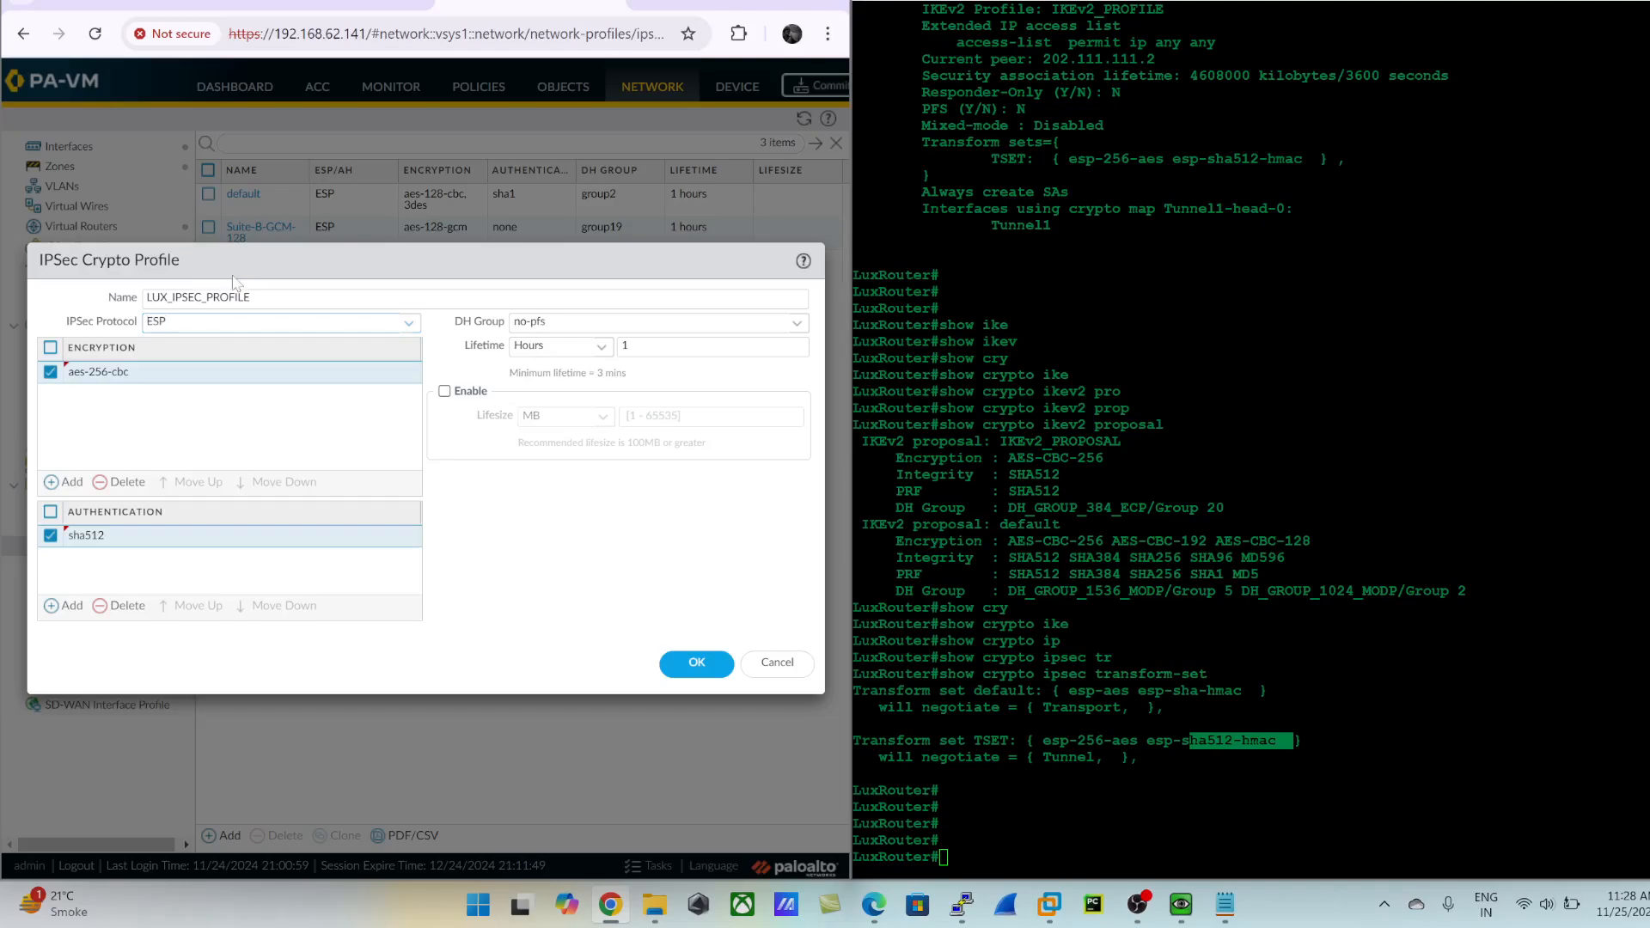
{"action": "left_click", "coordinate": [409, 327]}
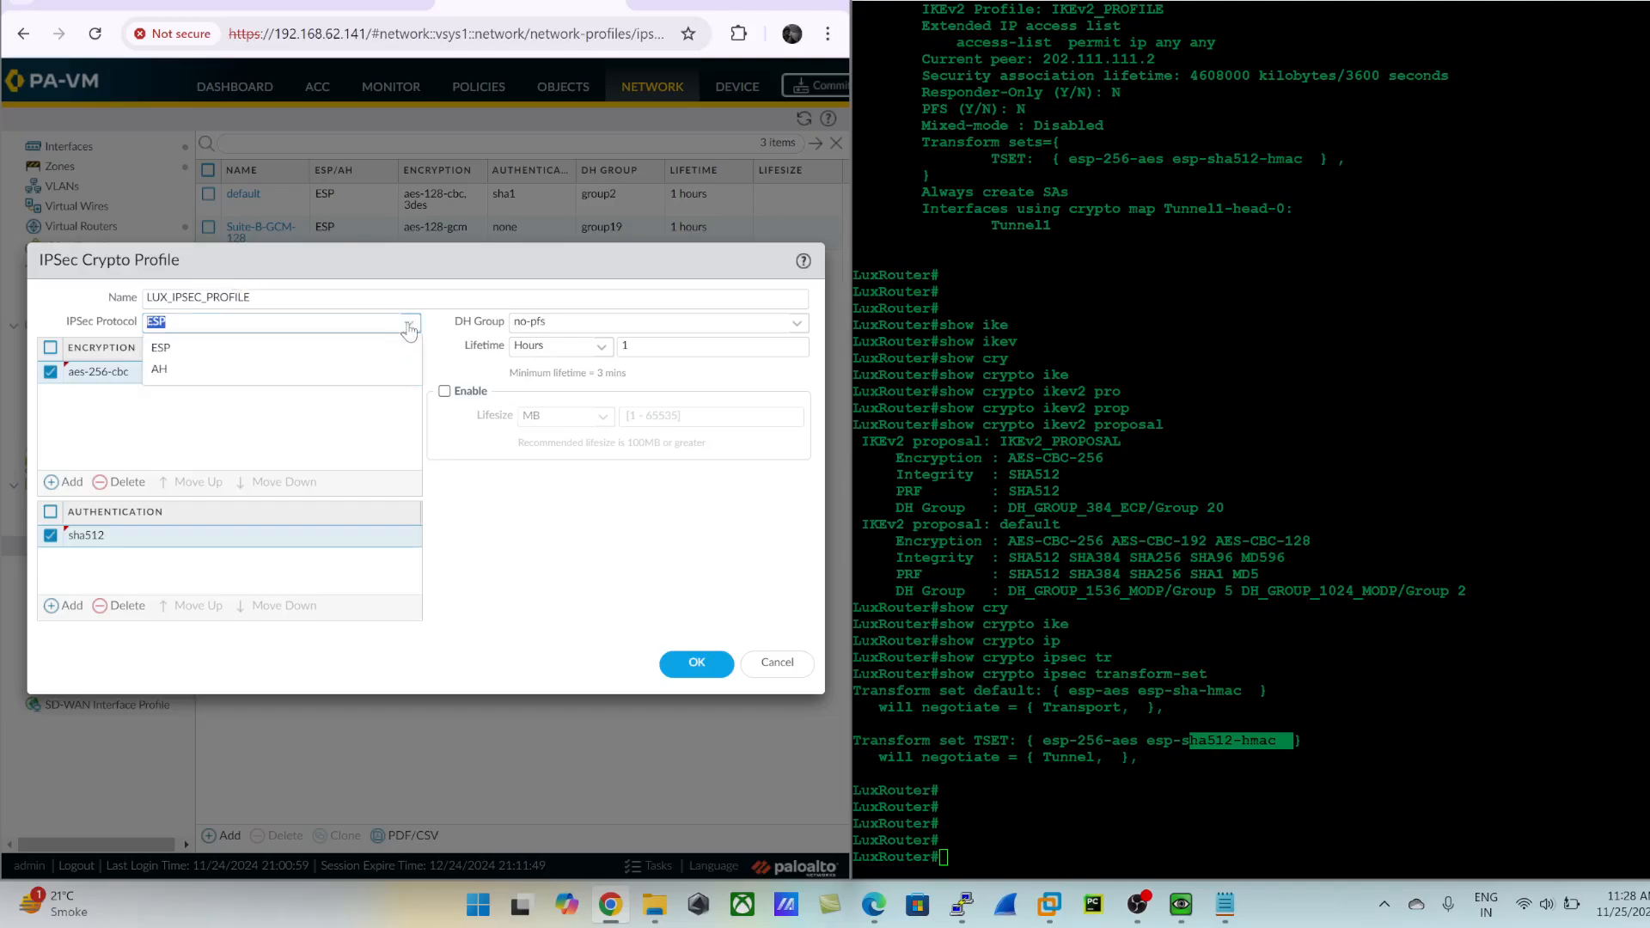
{"action": "left_click", "coordinate": [181, 349]}
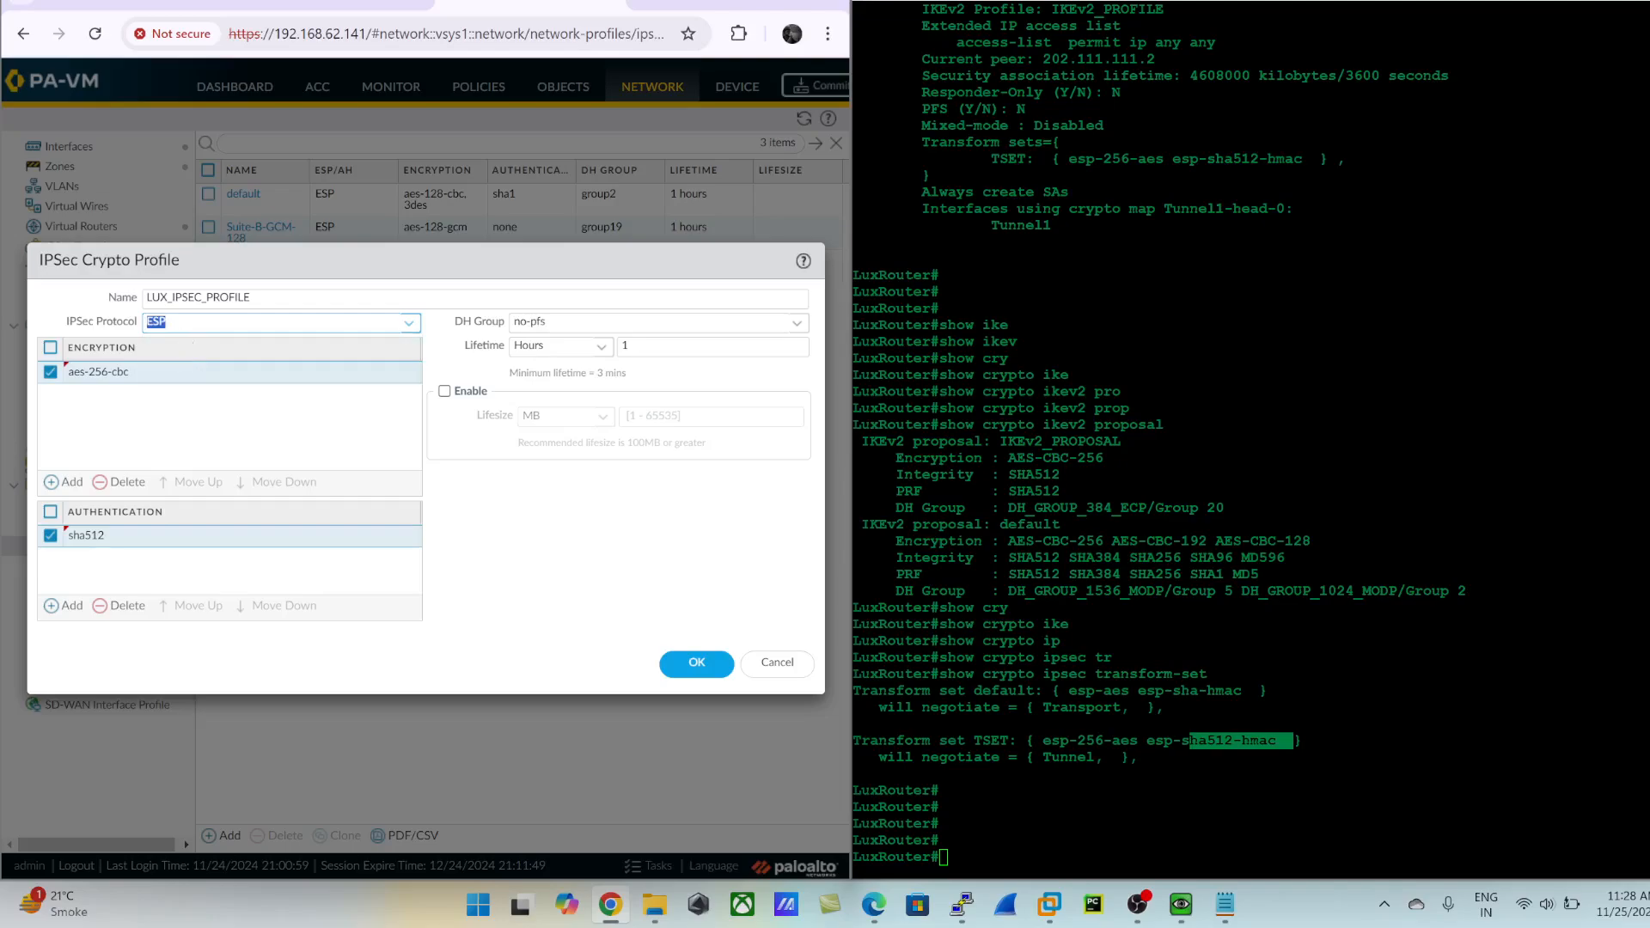
{"action": "left_click", "coordinate": [587, 576]}
{"action": "left_click_drag", "start_coordinate": [1034, 740], "coordinate": [1078, 740]}
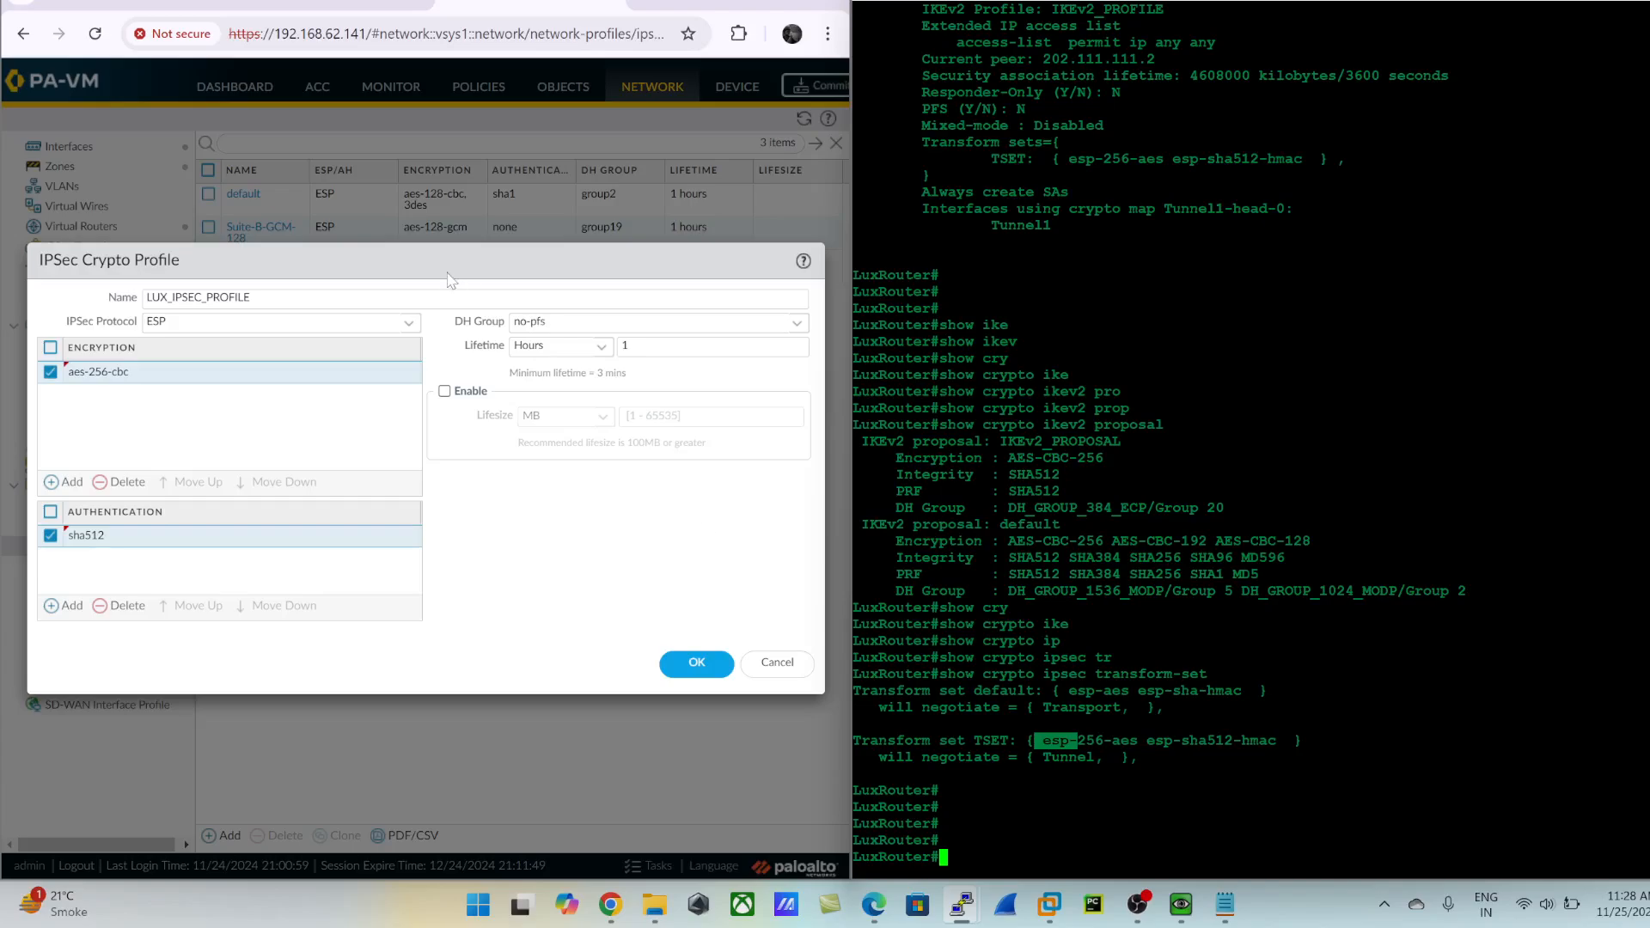
{"action": "left_click", "coordinate": [677, 662]}
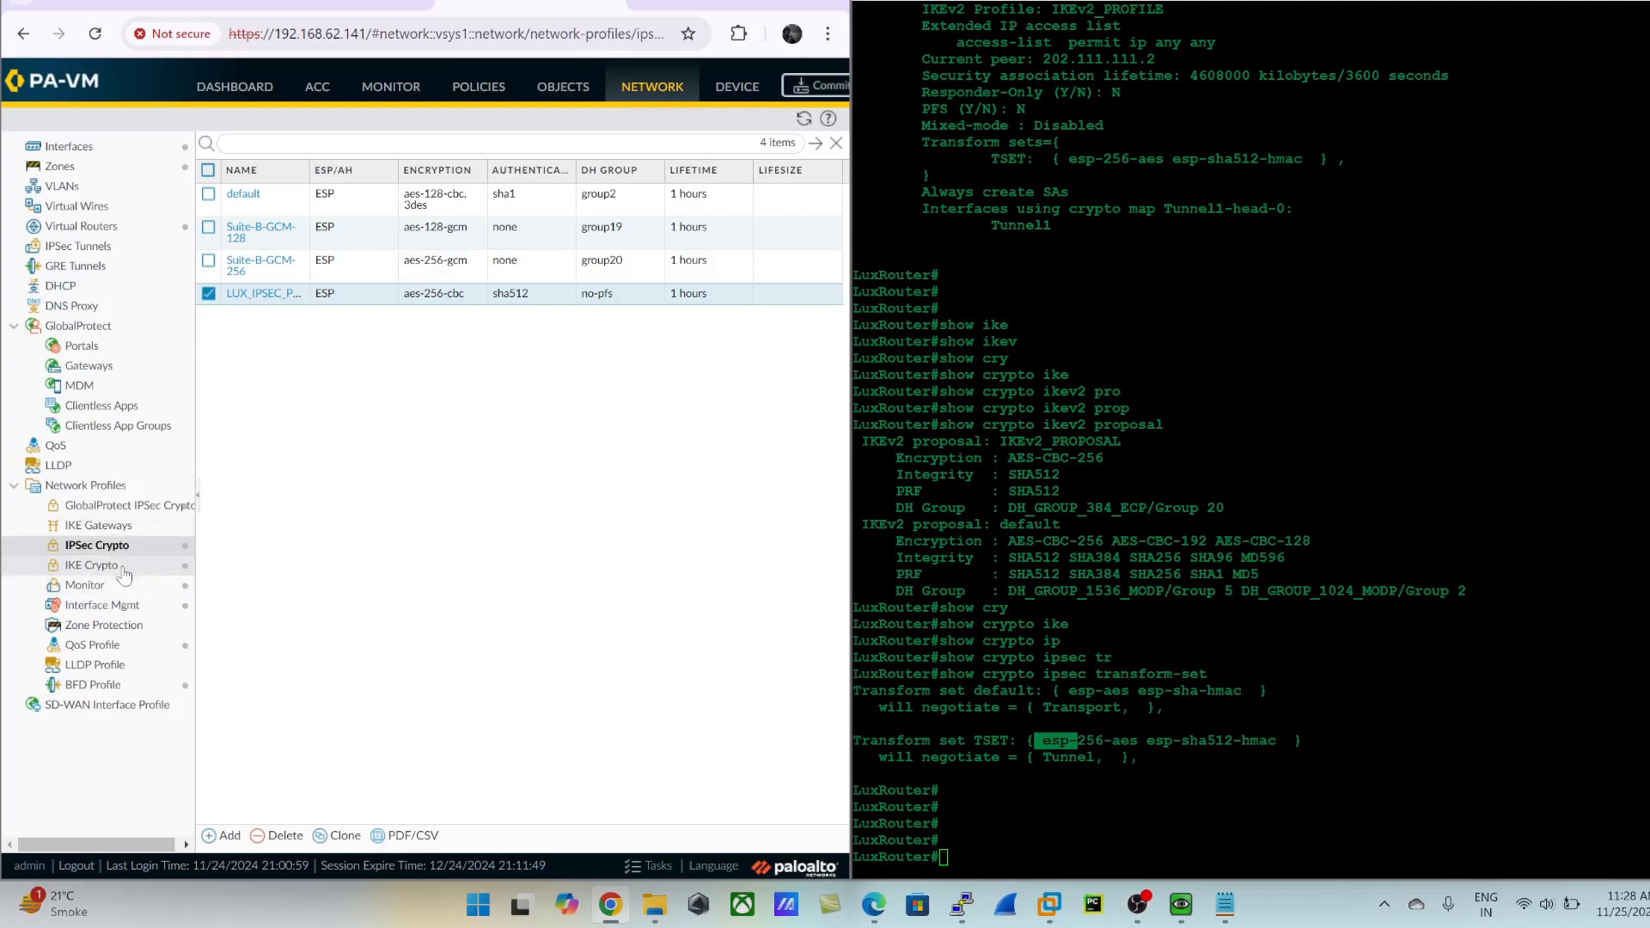
- Add a new IKE gateway named LUX_Gateway and set its version to IKEv2 only mode
{"action": "left_click", "coordinate": [105, 527]}
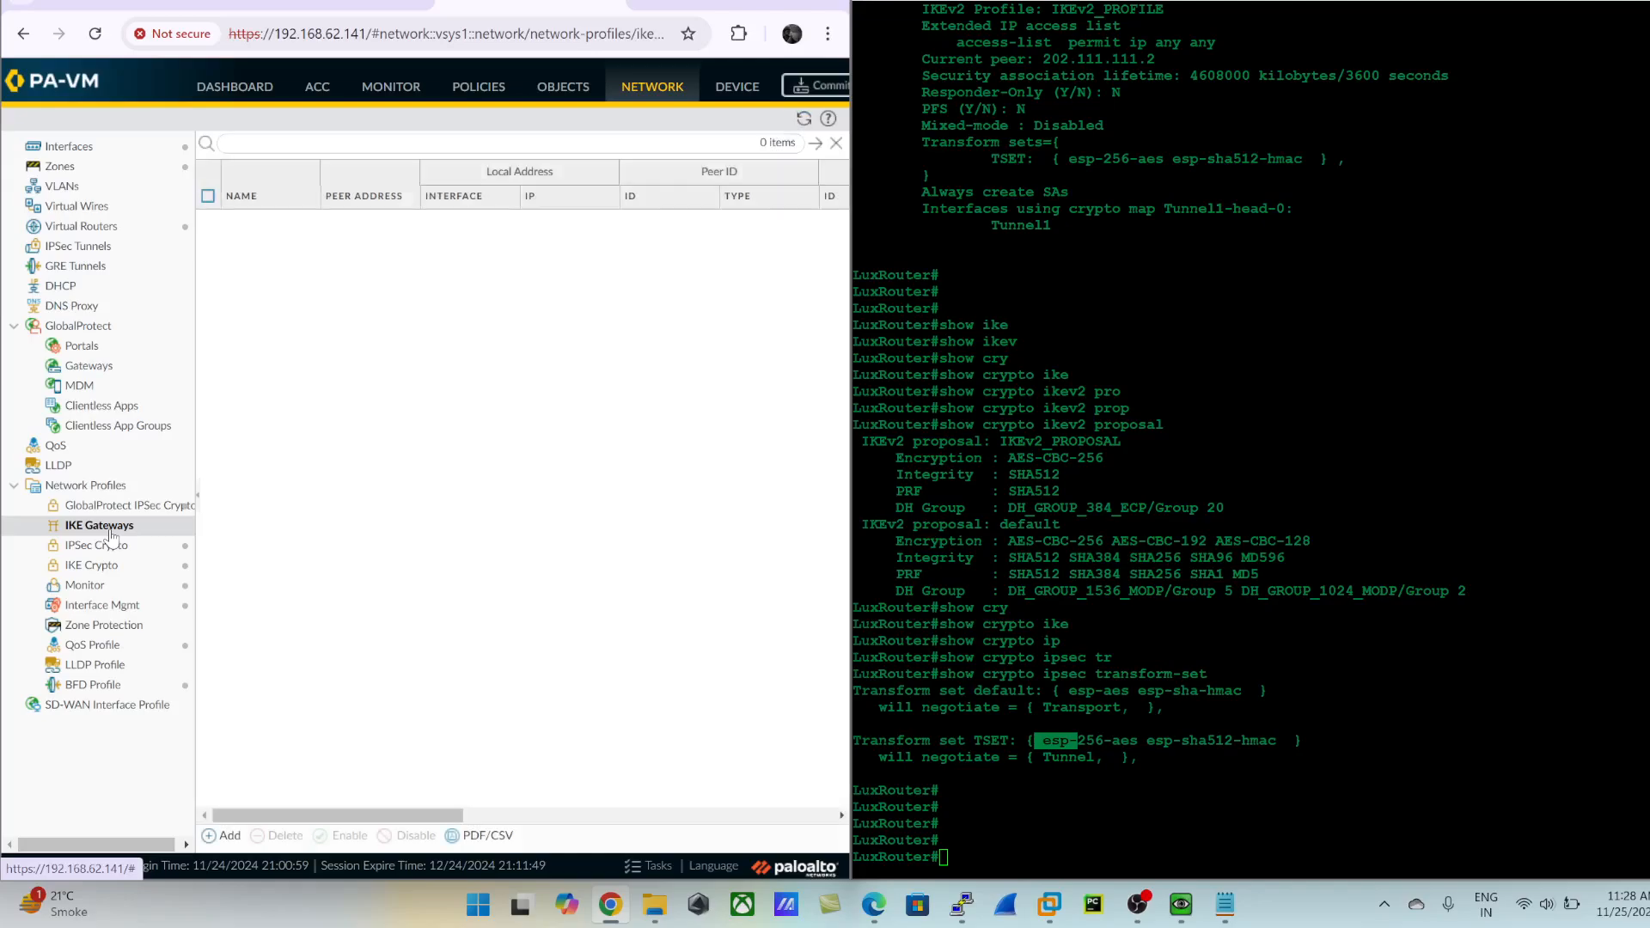
{"action": "left_click", "coordinate": [222, 836]}
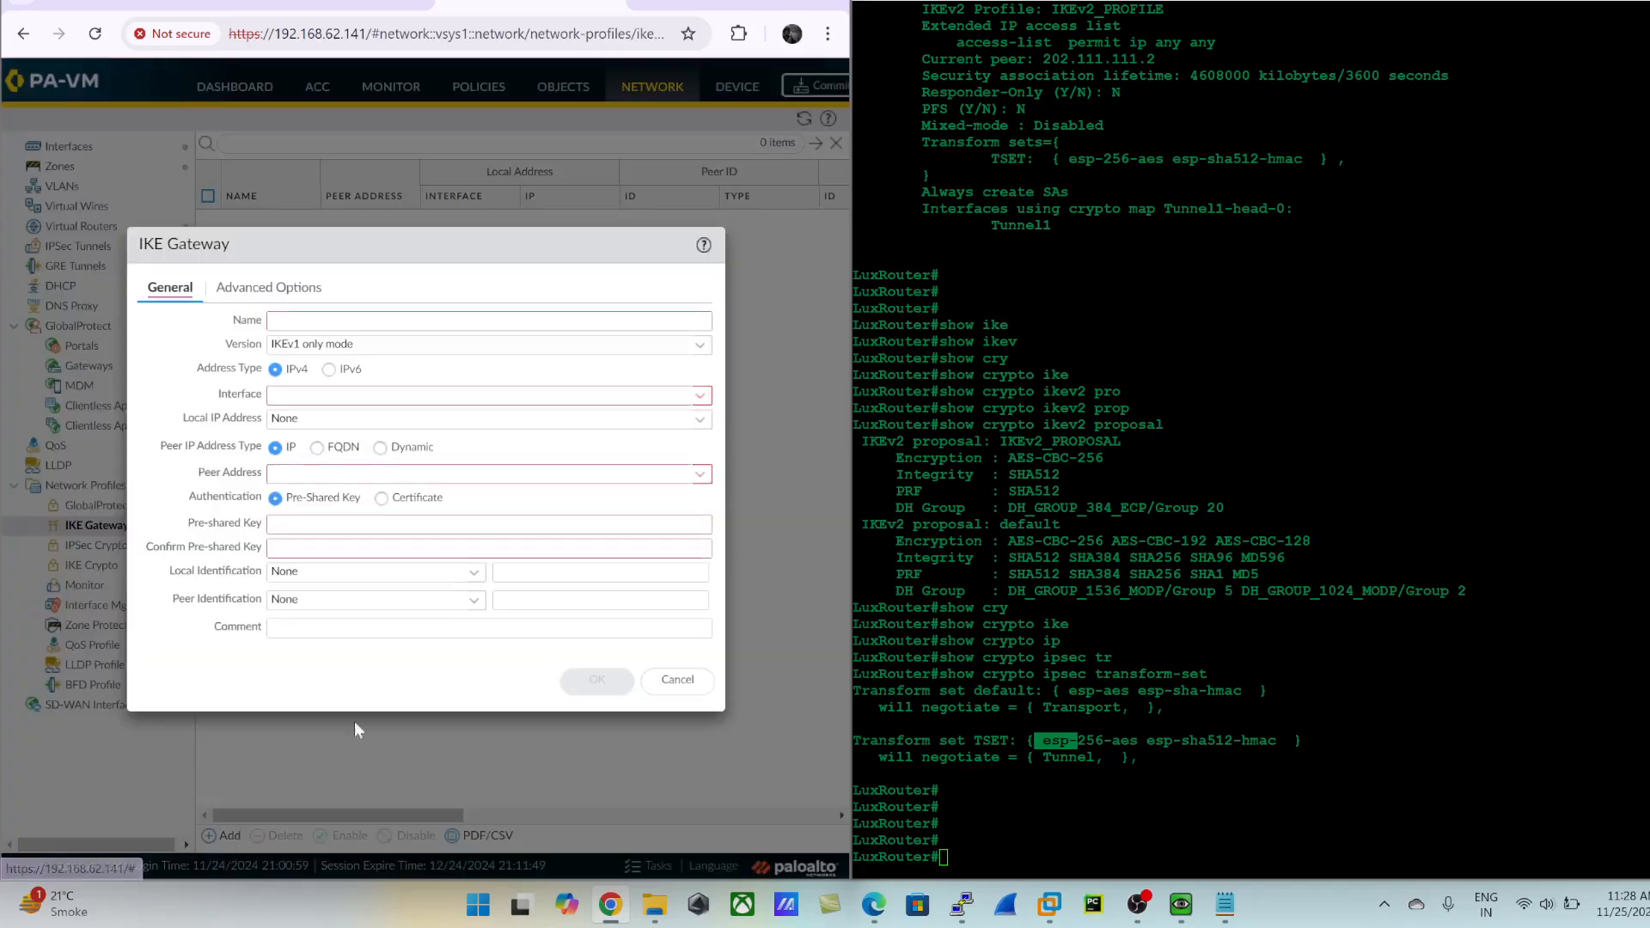
{"action": "type", "text": "LUX_Ga"}
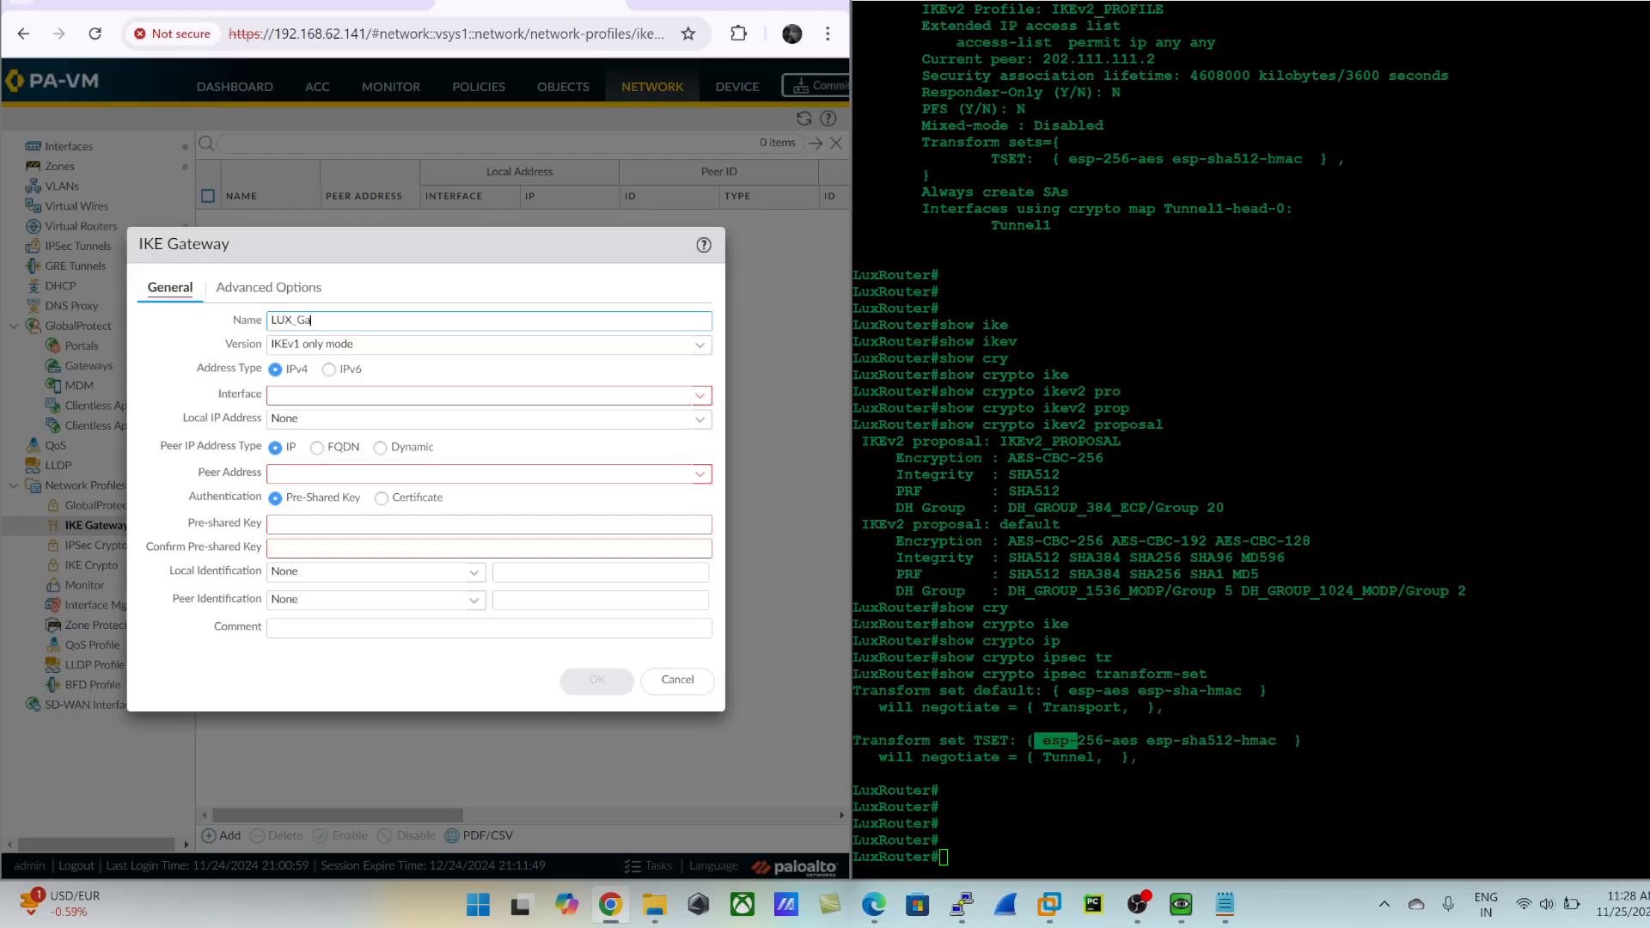
{"action": "type", "text": "teayt"}
{"action": "left_click", "coordinate": [700, 345]}
{"action": "left_click", "coordinate": [378, 388]}
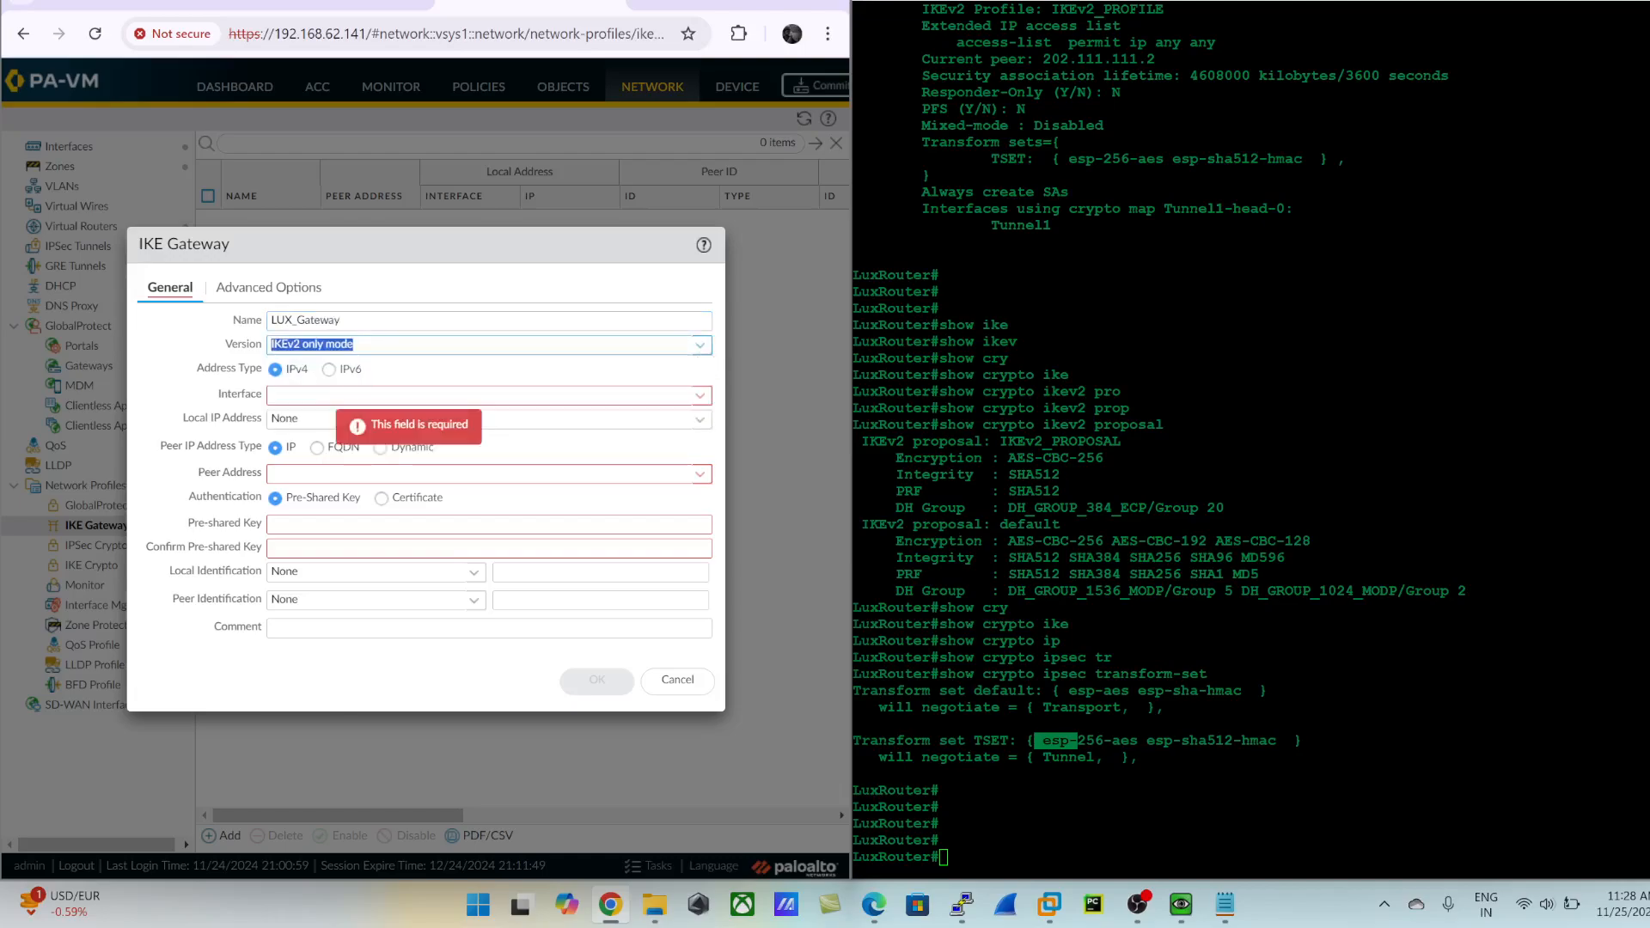
- Set the IKE gateway's interface to ethernet1/1 and its local IP address to 202.111.111.2/30
{"action": "left_click", "coordinate": [334, 396]}
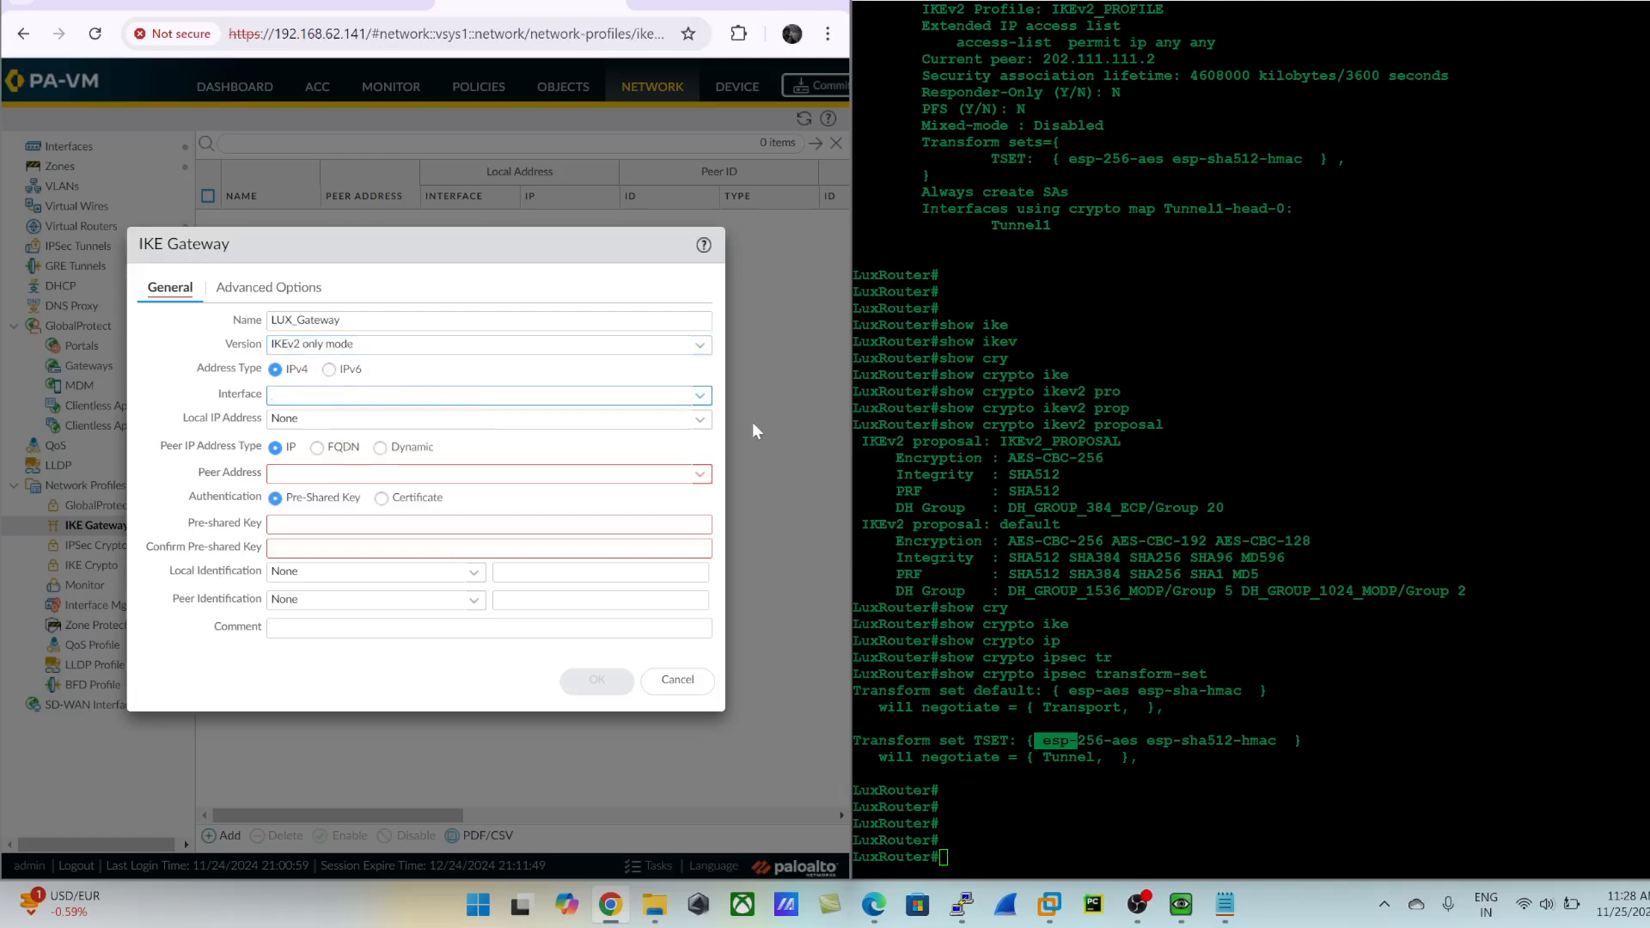
{"action": "left_click", "coordinate": [700, 395]}
{"action": "left_click", "coordinate": [305, 424]}
{"action": "left_click", "coordinate": [700, 419]}
{"action": "left_click", "coordinate": [401, 472]}
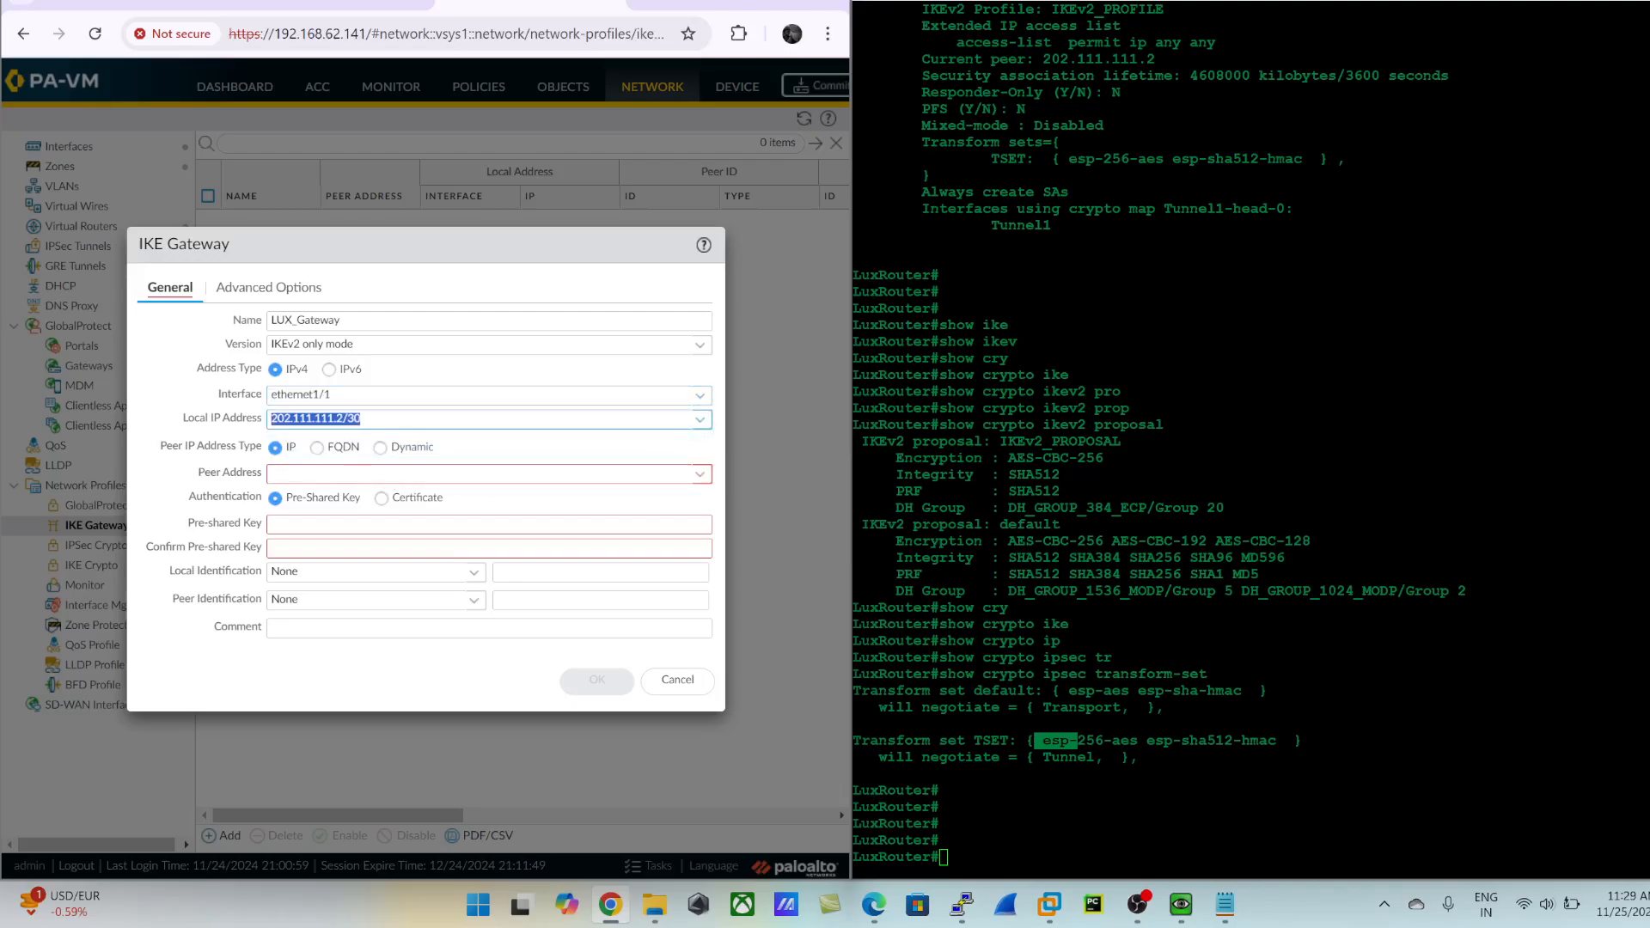
- Set the IKE gateway's peer address to 176.16.16.2
{"action": "left_click", "coordinate": [296, 474]}
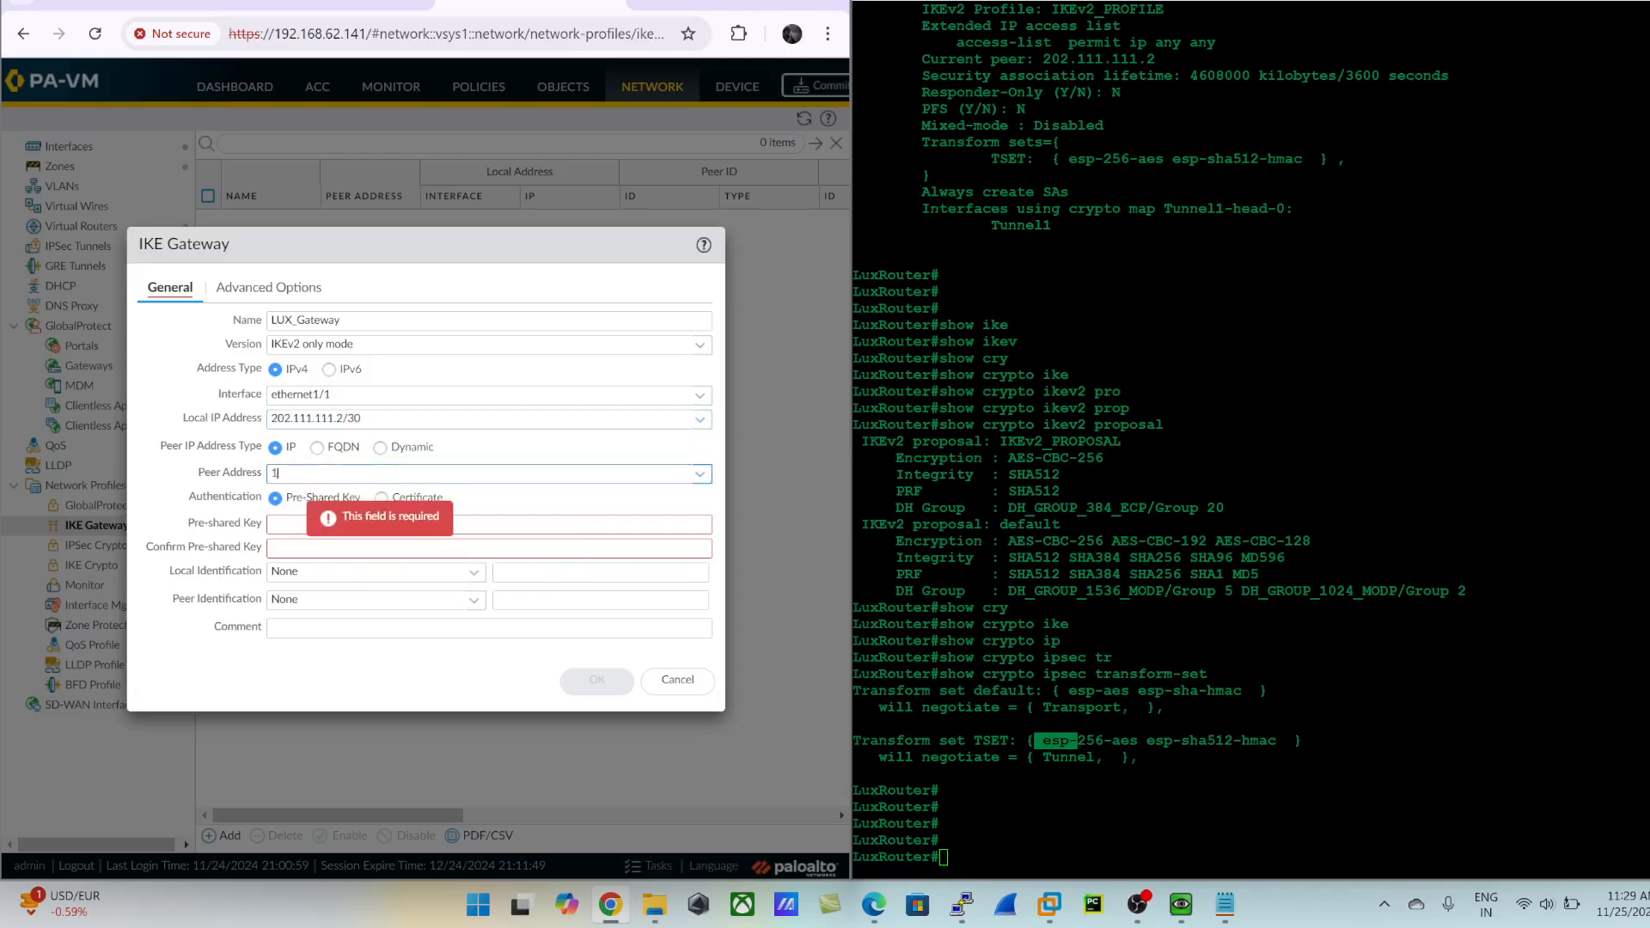
{"action": "type", "text": "176."}
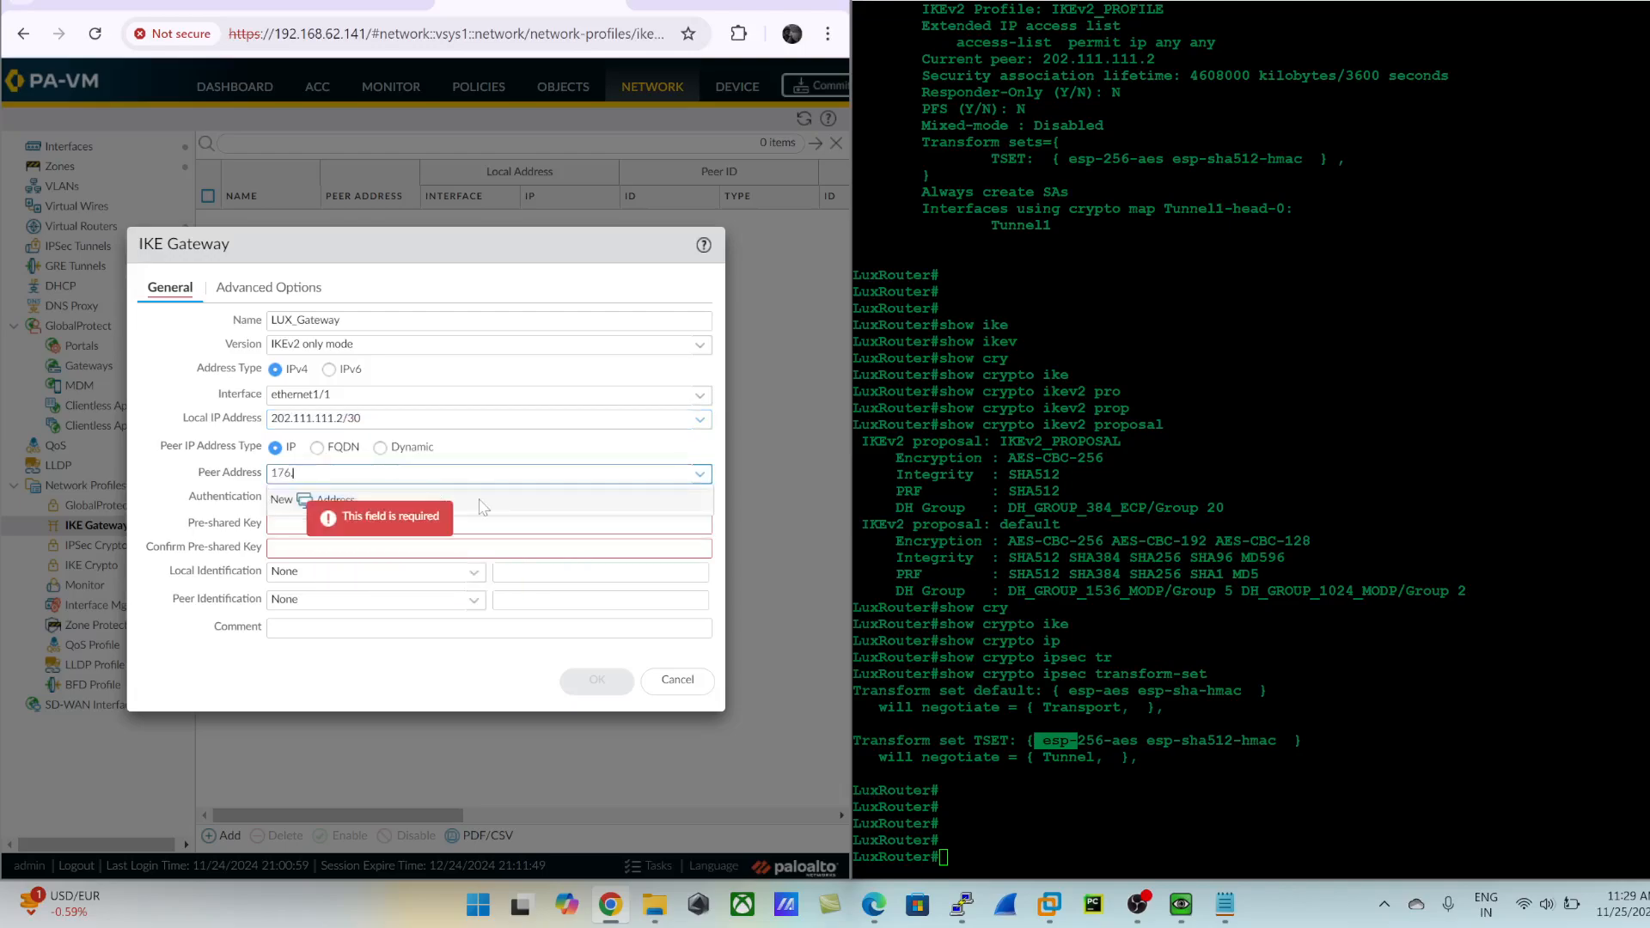
{"action": "type", "text": "16.16.2"}
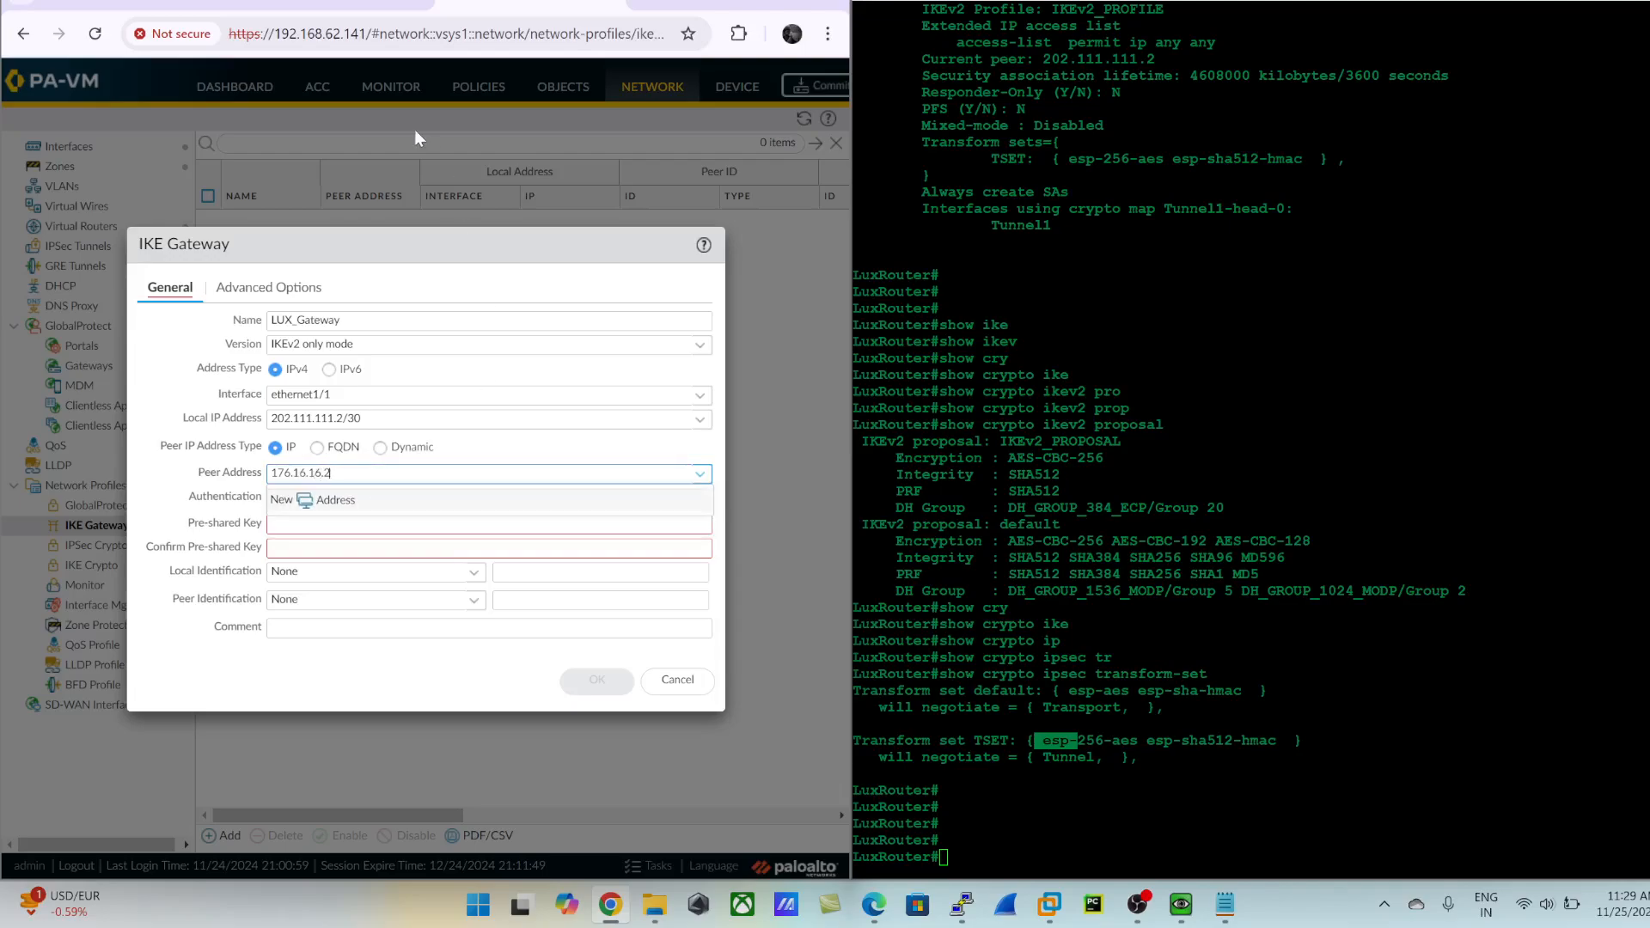
{"action": "left_click", "coordinate": [328, 5]}
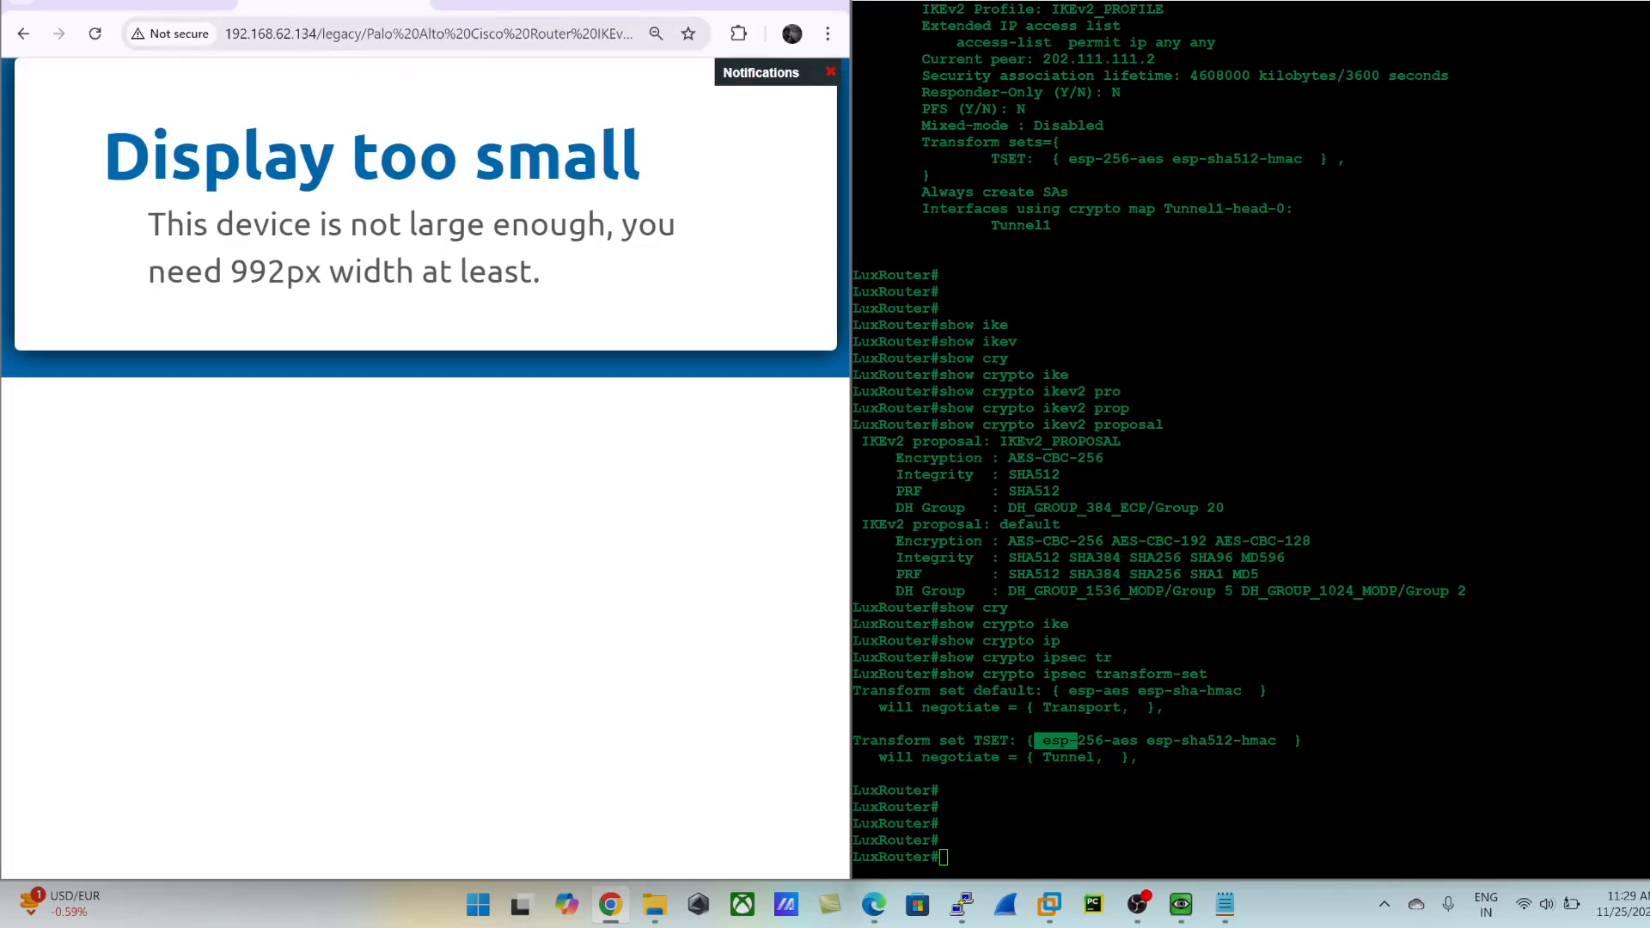
{"action": "left_click", "coordinate": [495, 12]}
{"action": "left_click", "coordinate": [378, 474]}
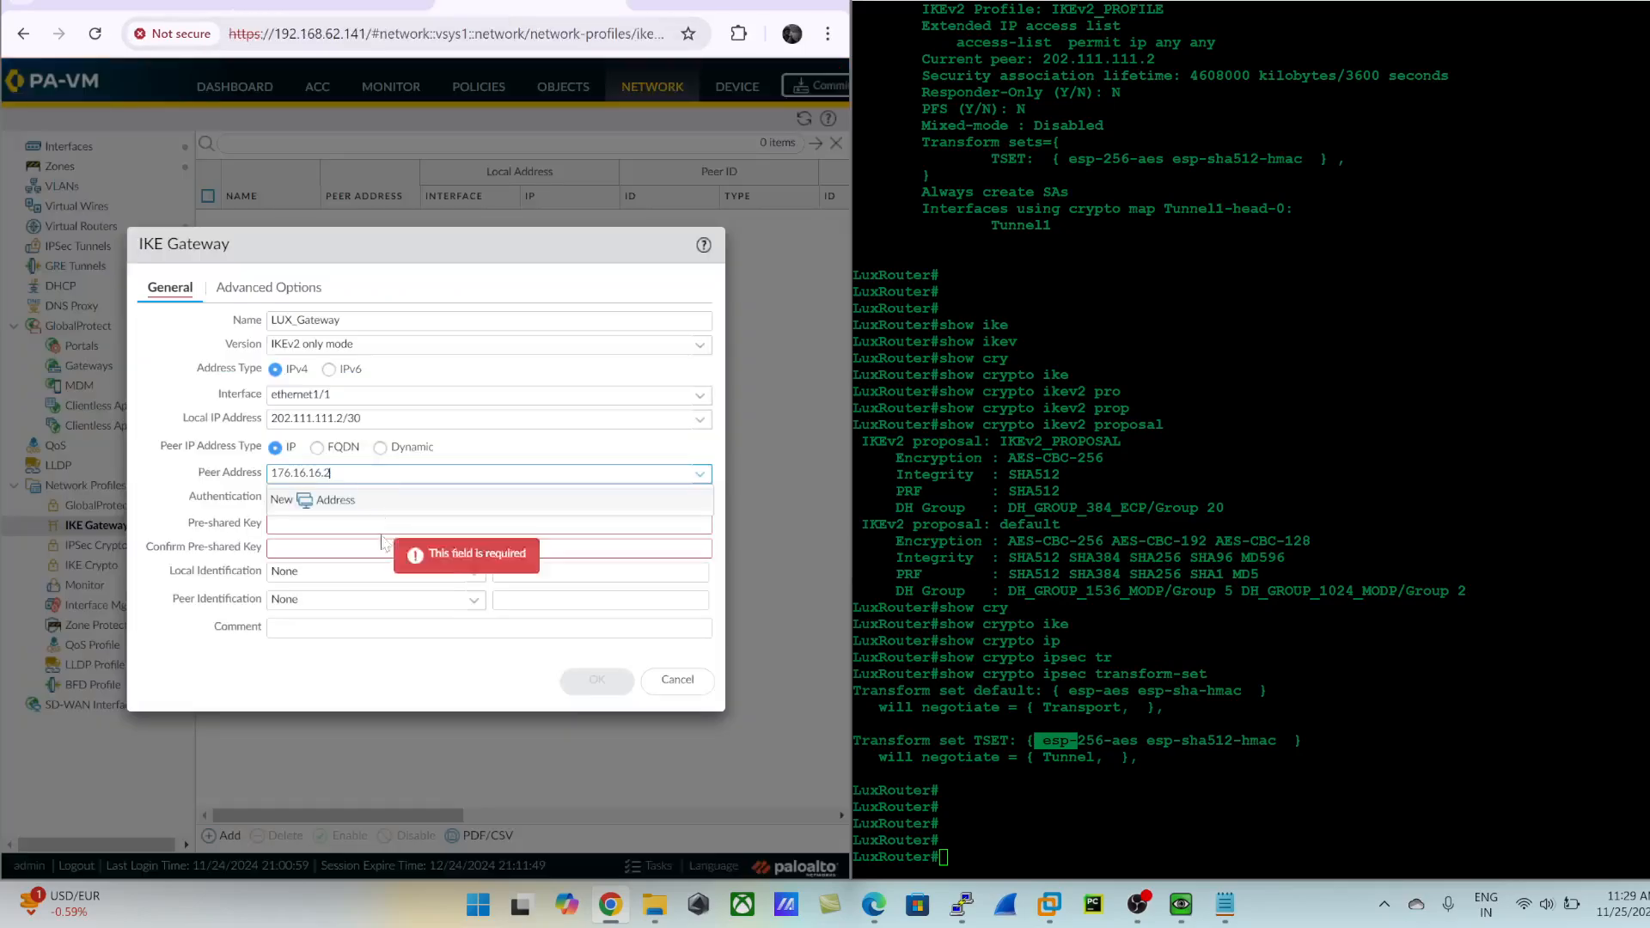
- Run sh ip int br on the LuxRouter console and check the GigabitEthernet0/0 address against the gateway's peer address
{"action": "left_click", "coordinate": [297, 525]}
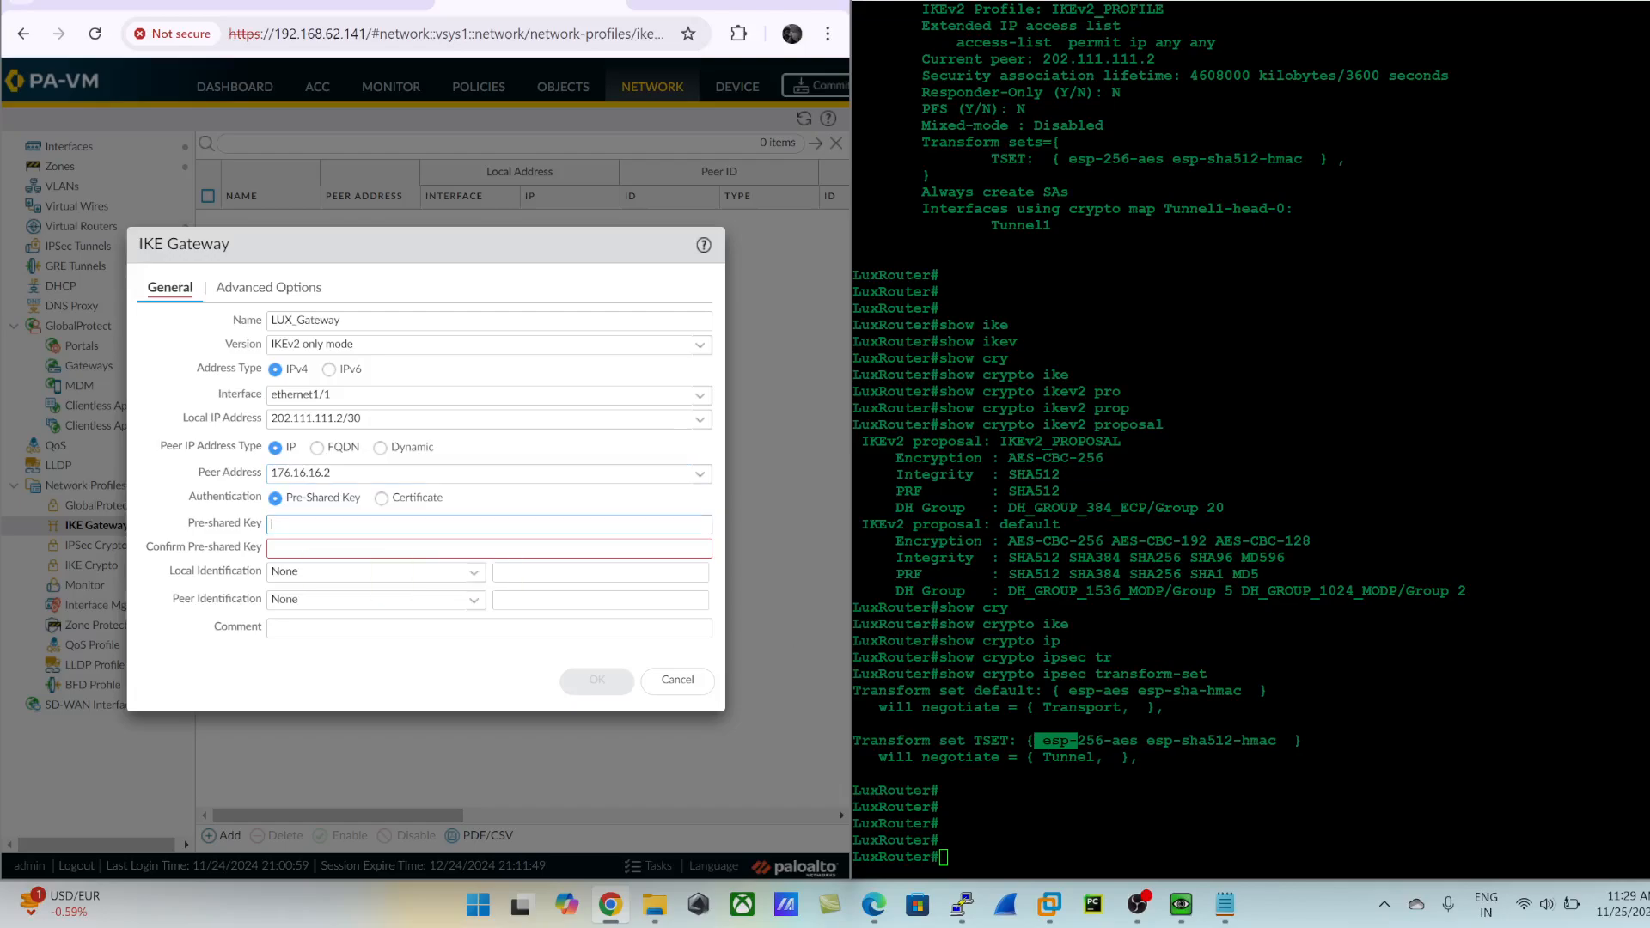
{"action": "key", "text": "alt+Tab"}
{"action": "type", "text": "sh ip int br"}
{"action": "key", "text": "Return"}
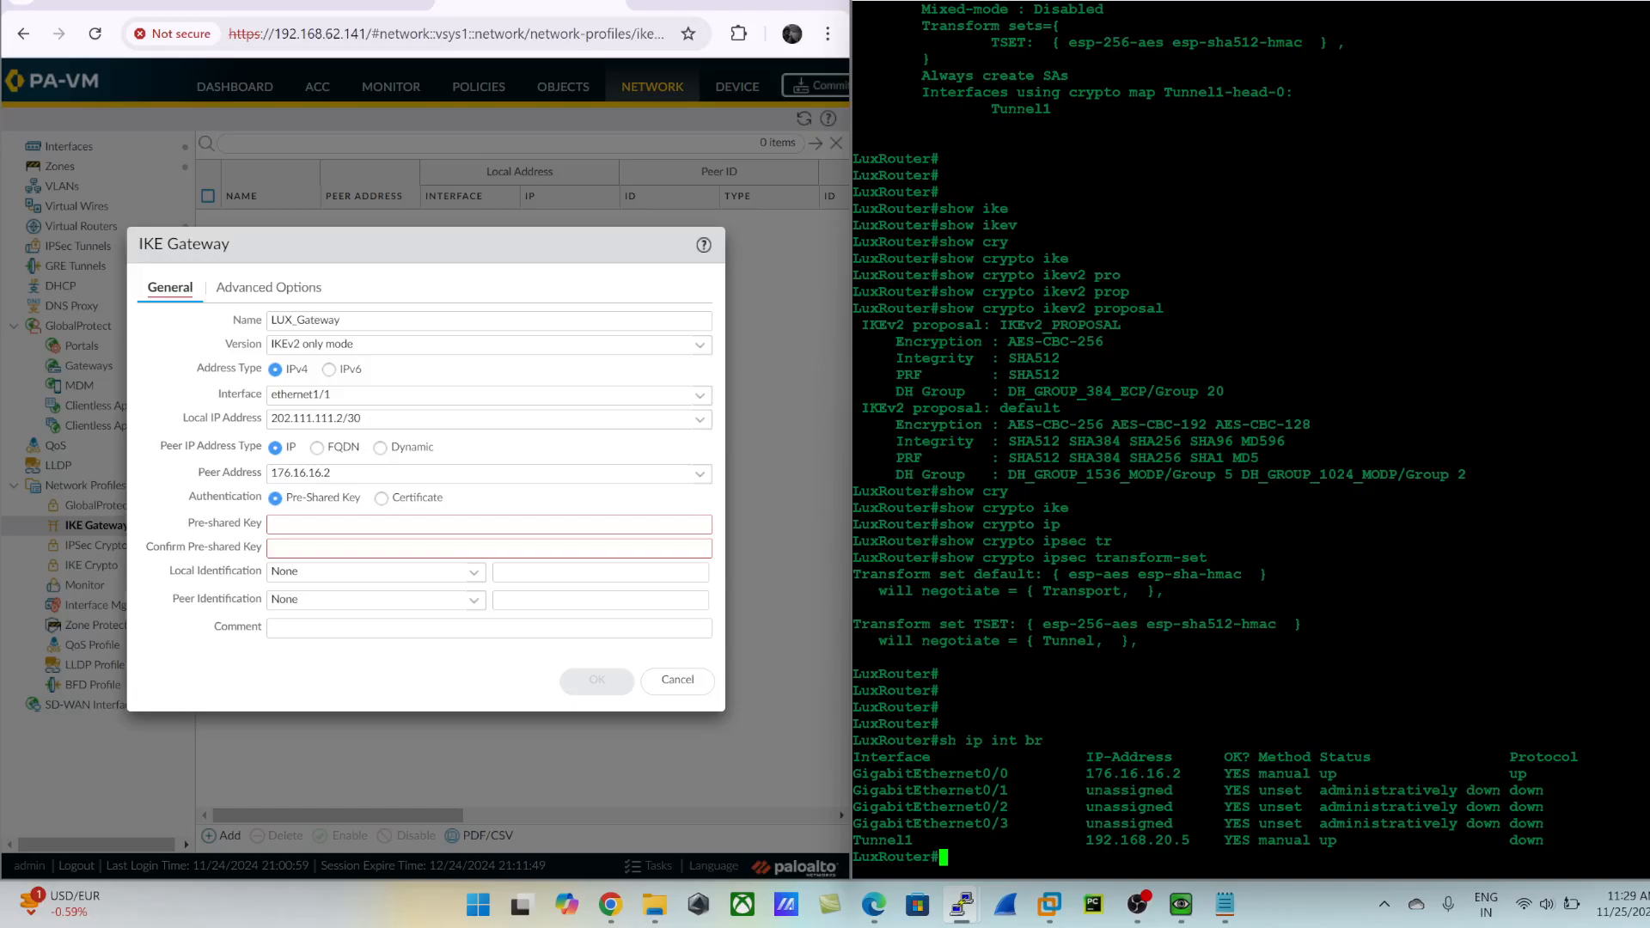
{"action": "left_click_drag", "start_coordinate": [1081, 773], "coordinate": [1198, 773]}
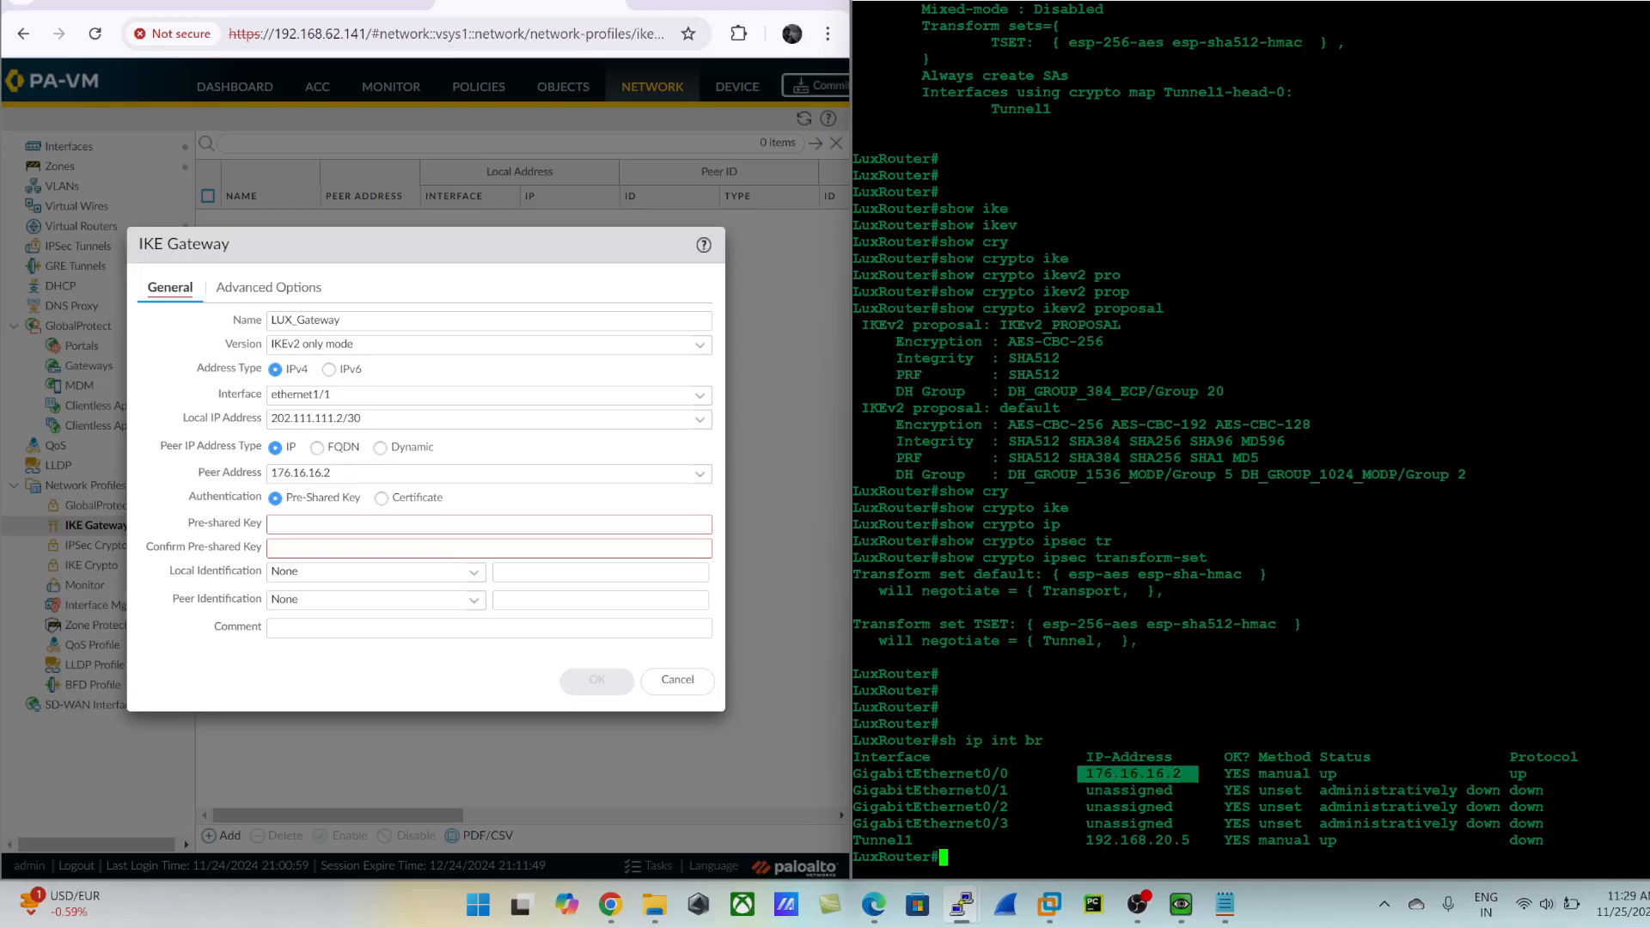
- Enter and confirm the pre-shared key of the IKE gateway
{"action": "left_click", "coordinate": [323, 524]}
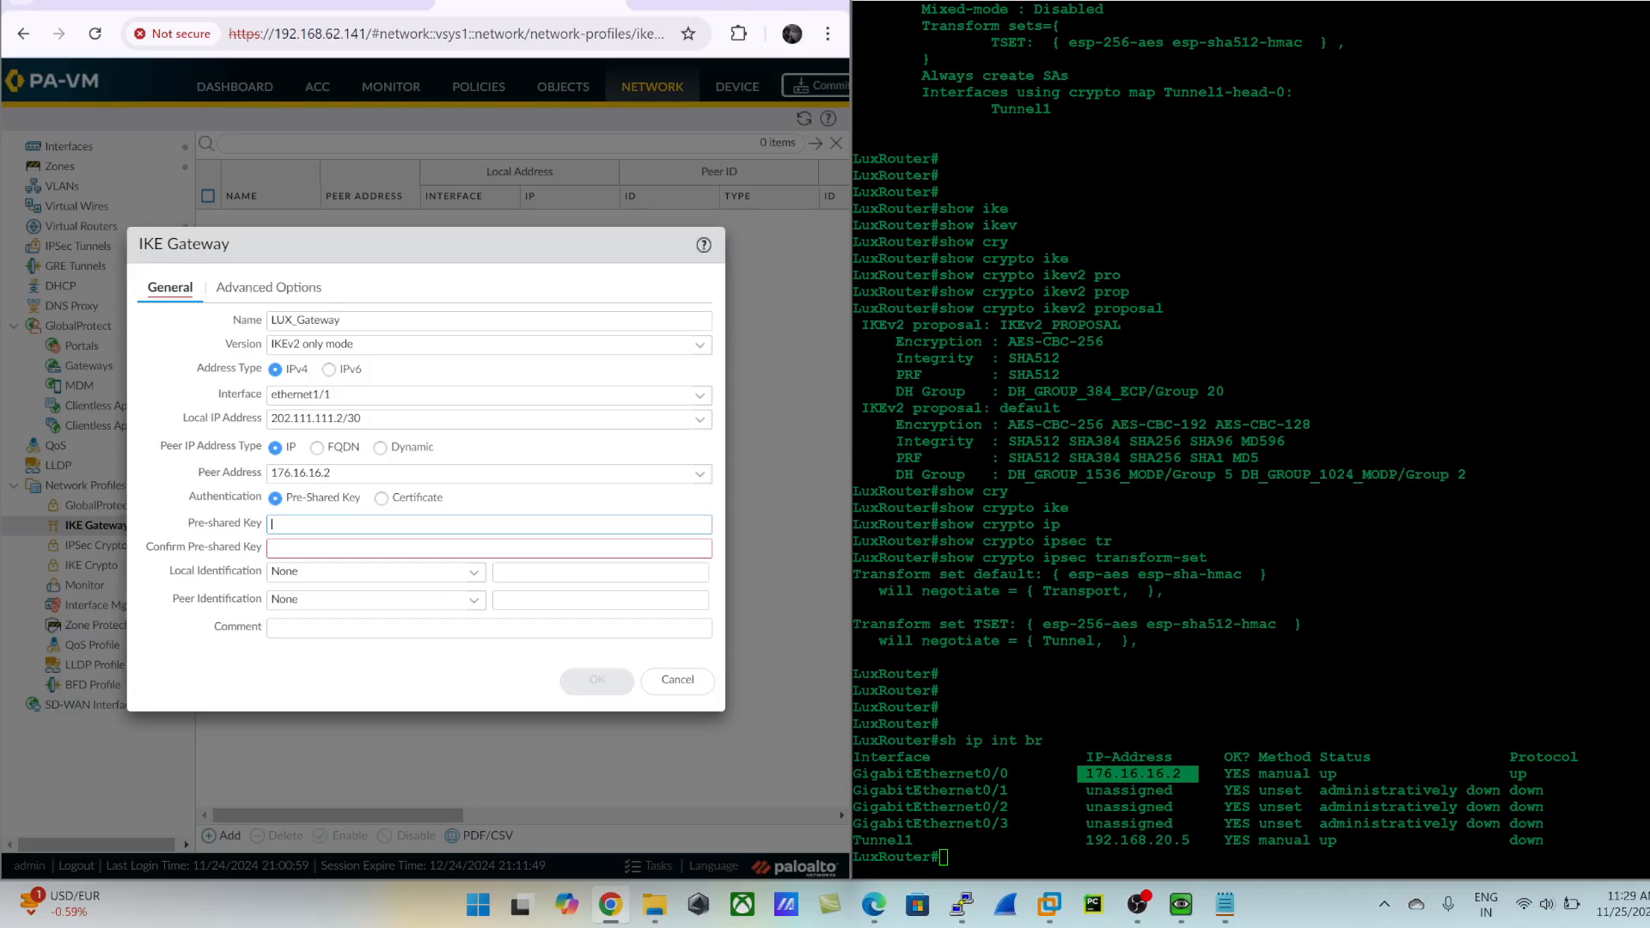
{"action": "type", "text": "•••••"}
{"action": "key", "text": "Tab"}
{"action": "type", "text": "•••••"}
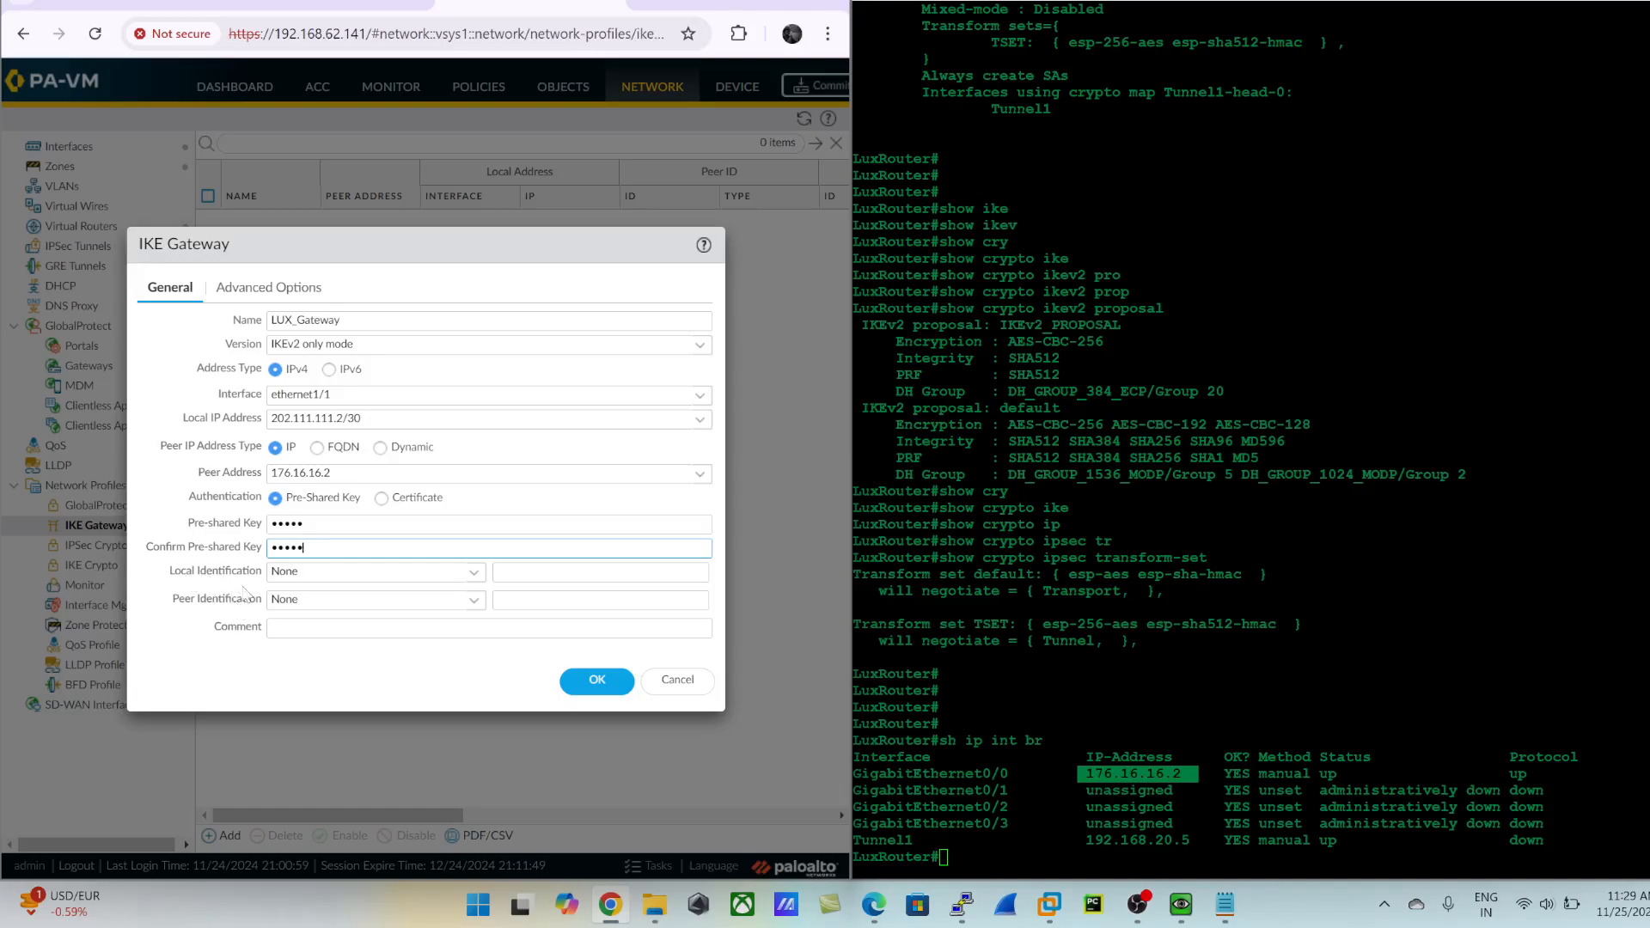
{"action": "left_click", "coordinate": [169, 628]}
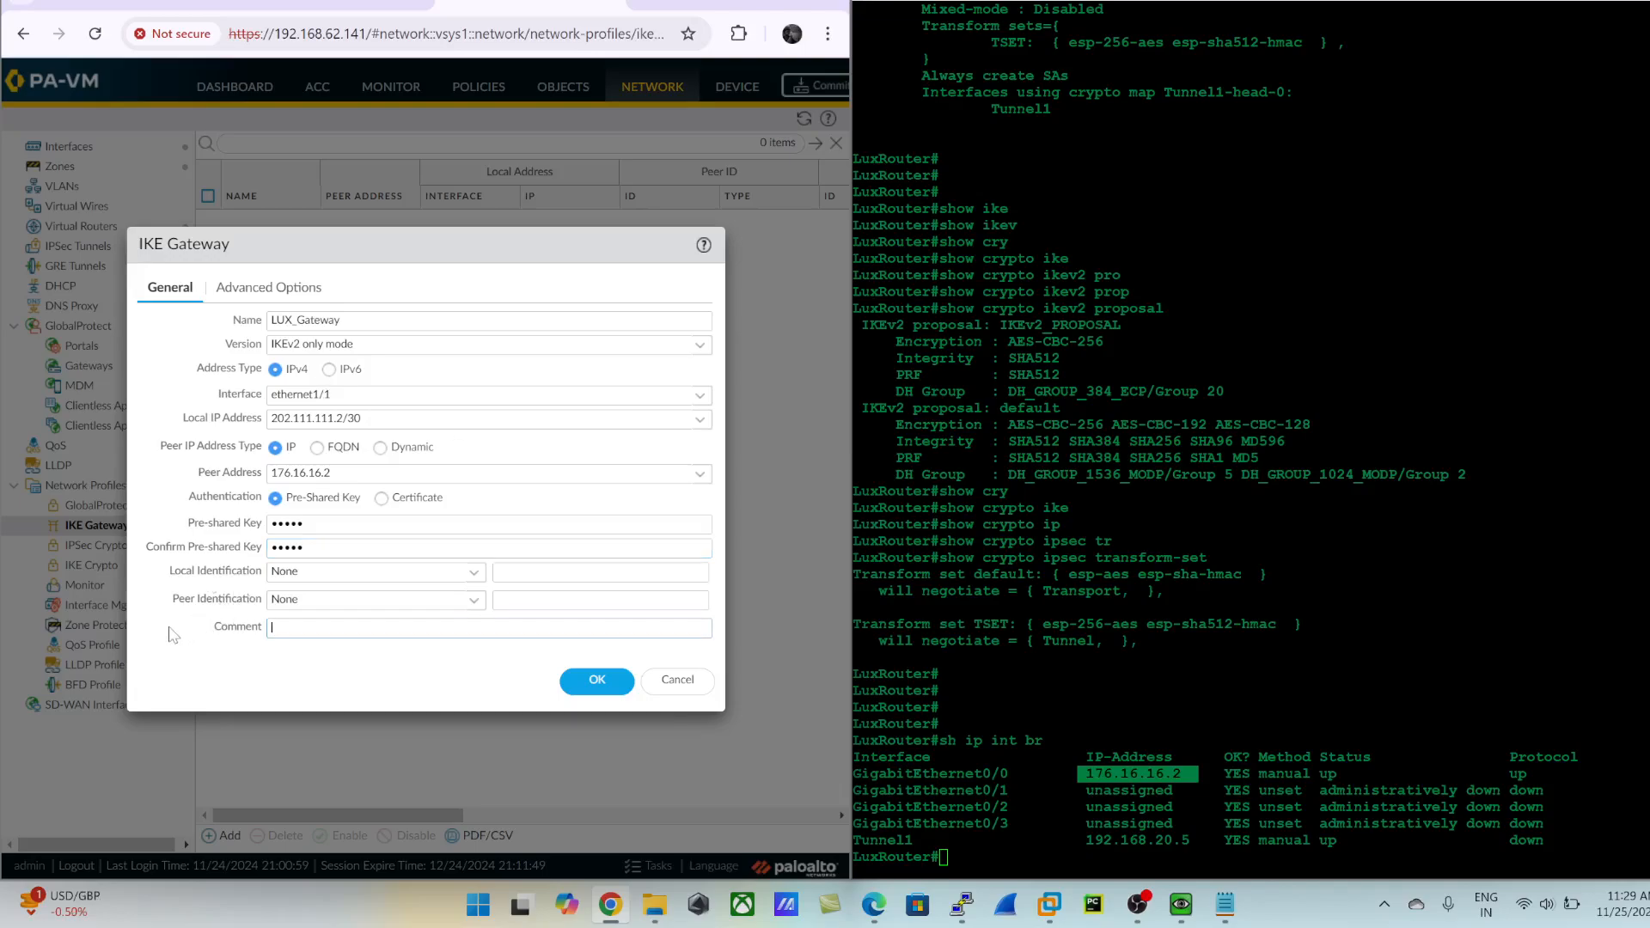
- Assign the IKE crypto profile LUX_IKE_CRYPTO in the gateway's advanced options and save LUX_Gateway
{"action": "left_click", "coordinate": [266, 292]}
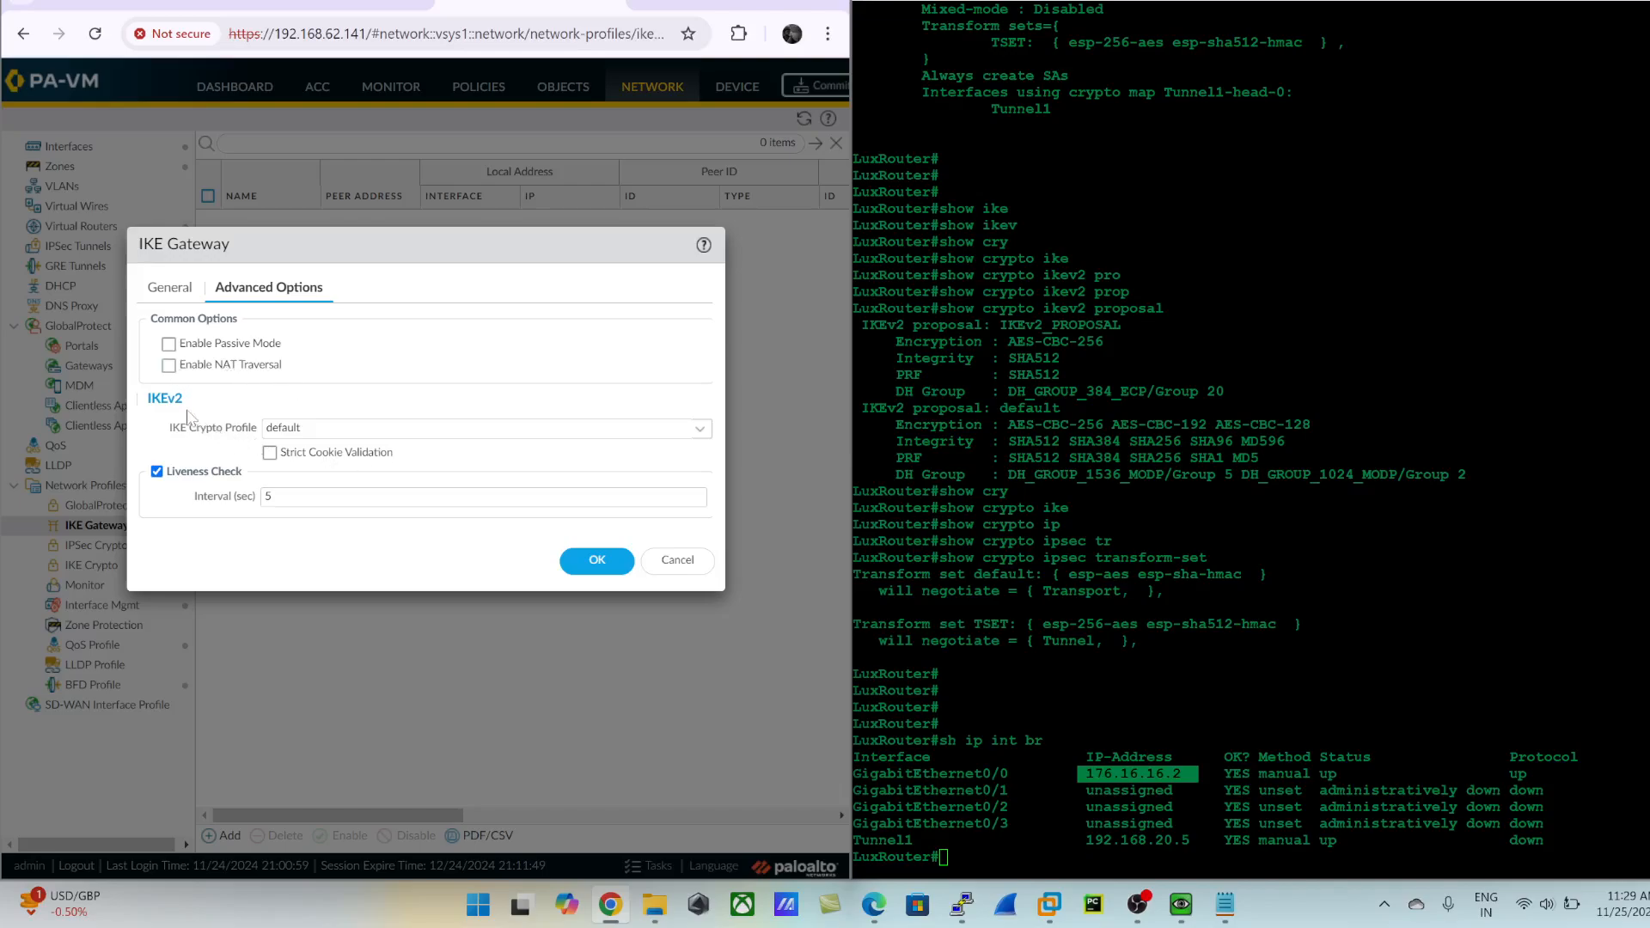
{"action": "left_click", "coordinate": [700, 429]}
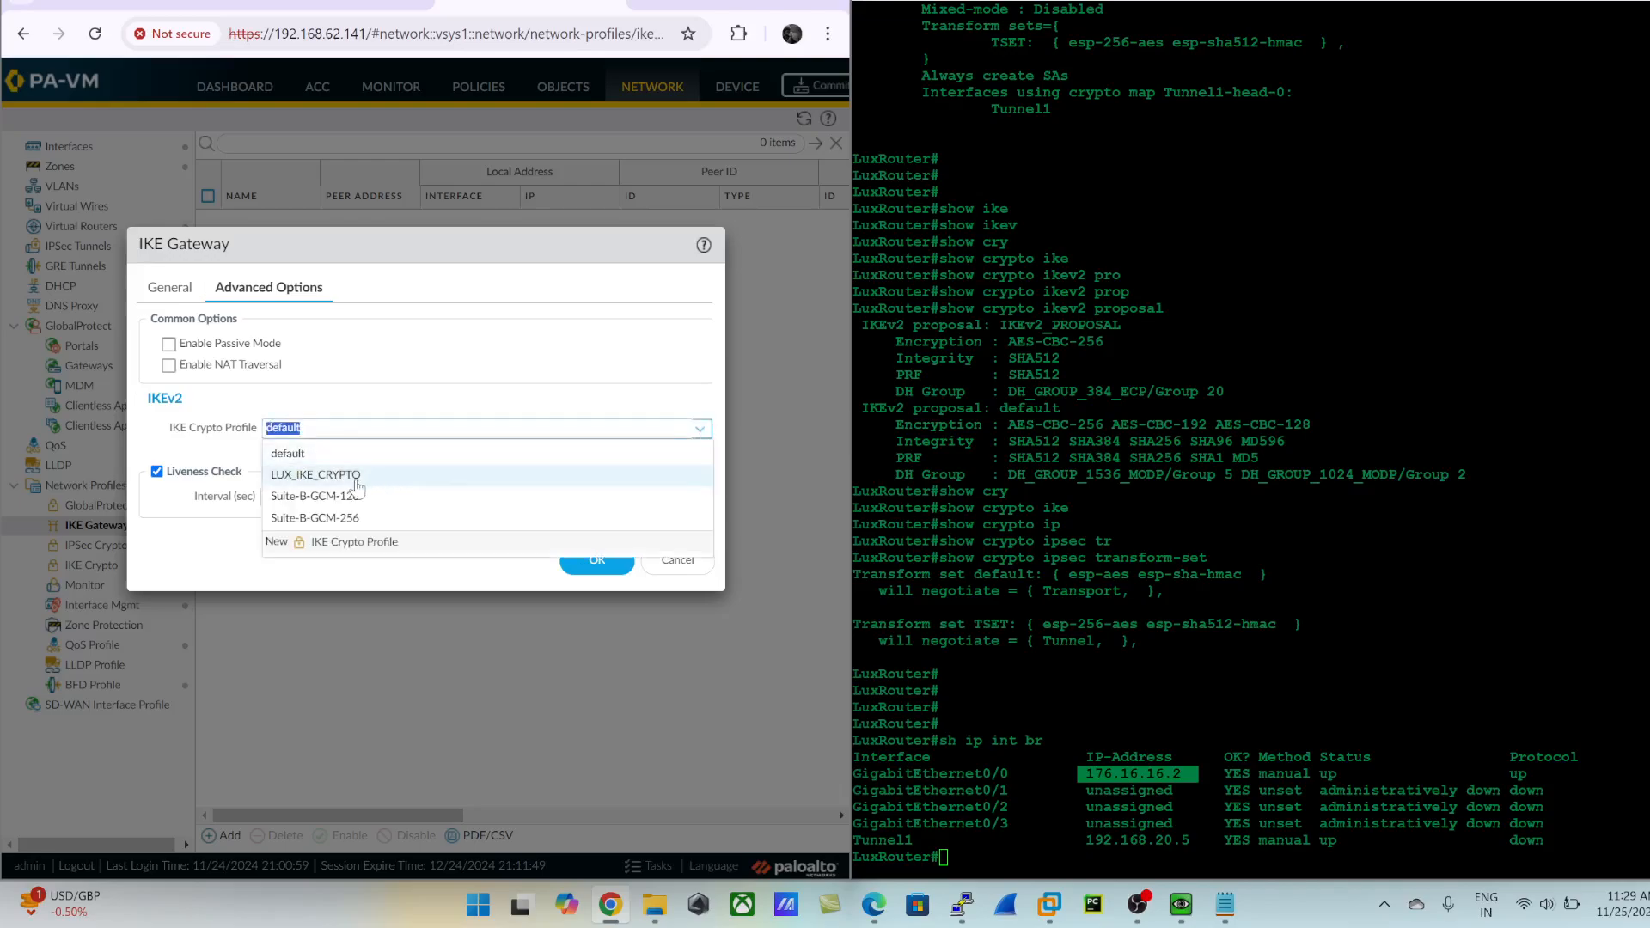
{"action": "left_click", "coordinate": [326, 480]}
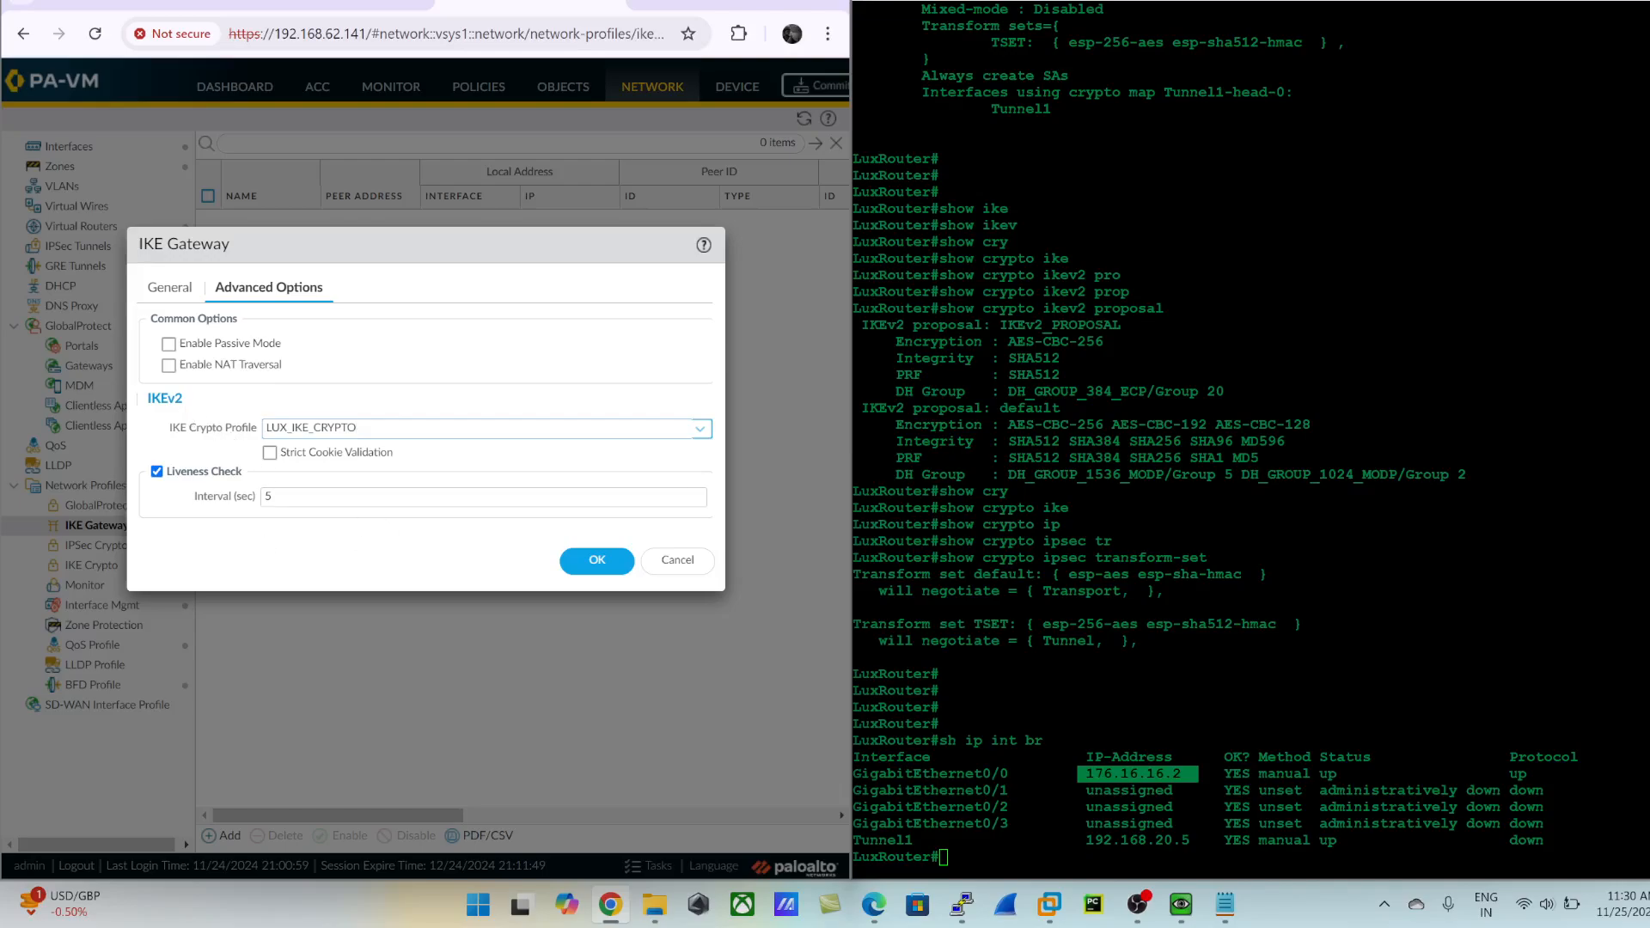
{"action": "left_click", "coordinate": [614, 574]}
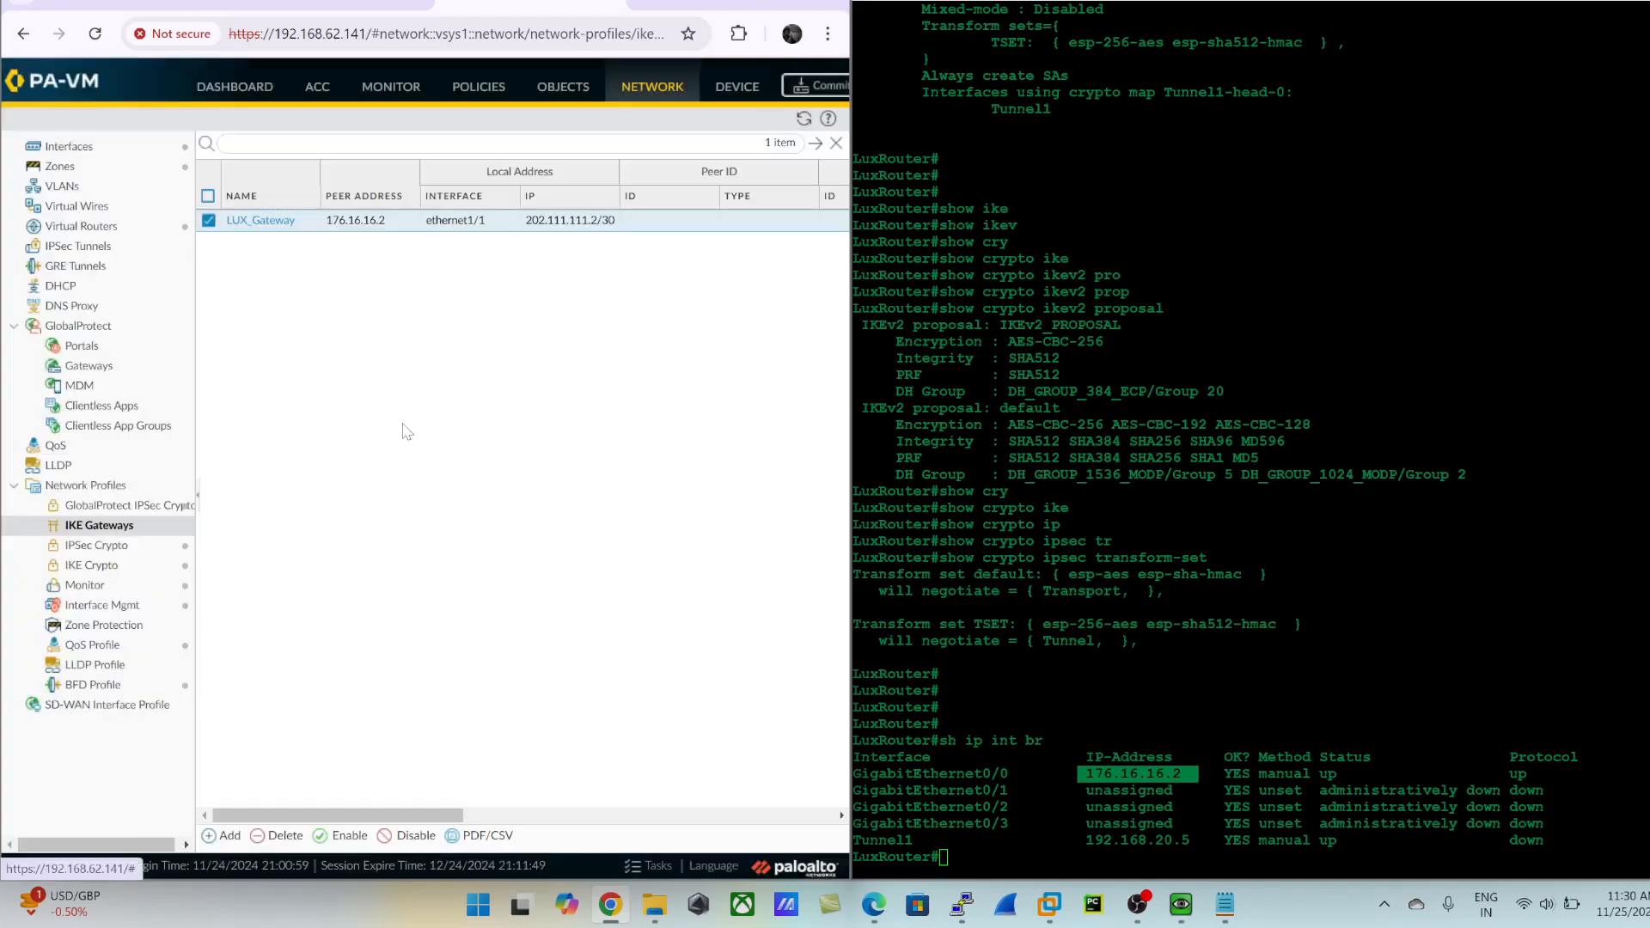
- Add an IPSec tunnel named LUX_IPSEC_TUNNEL using tunnel interface tunnel.1 and IKE gateway LUX_Gateway
{"action": "left_click", "coordinate": [83, 249]}
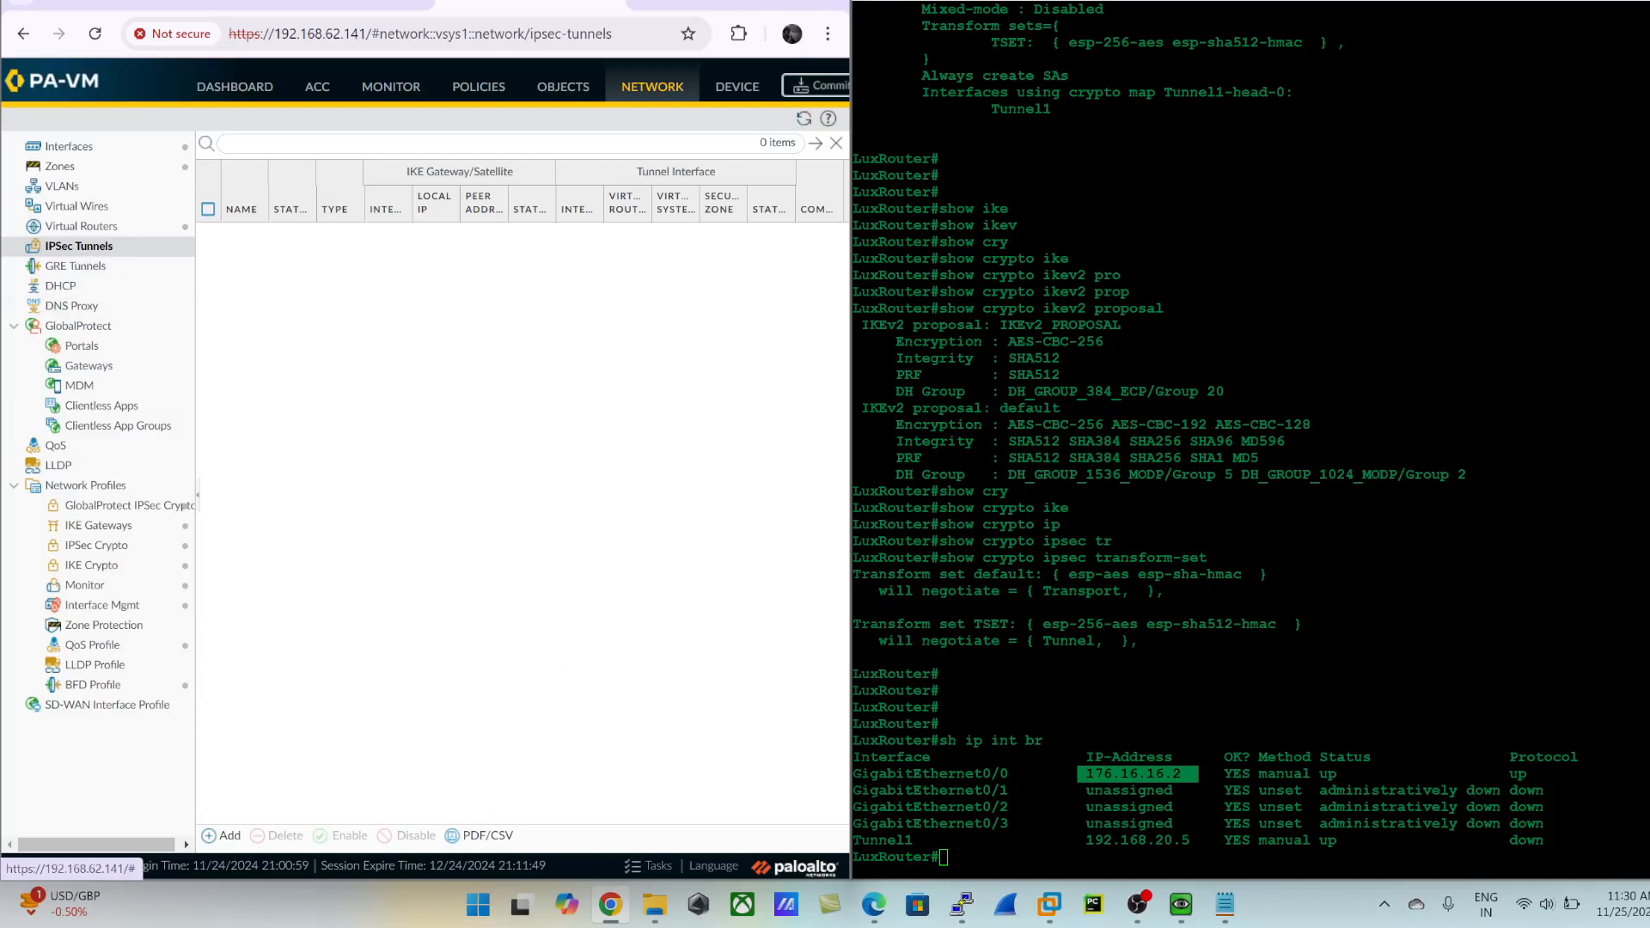
{"action": "left_click", "coordinate": [229, 836]}
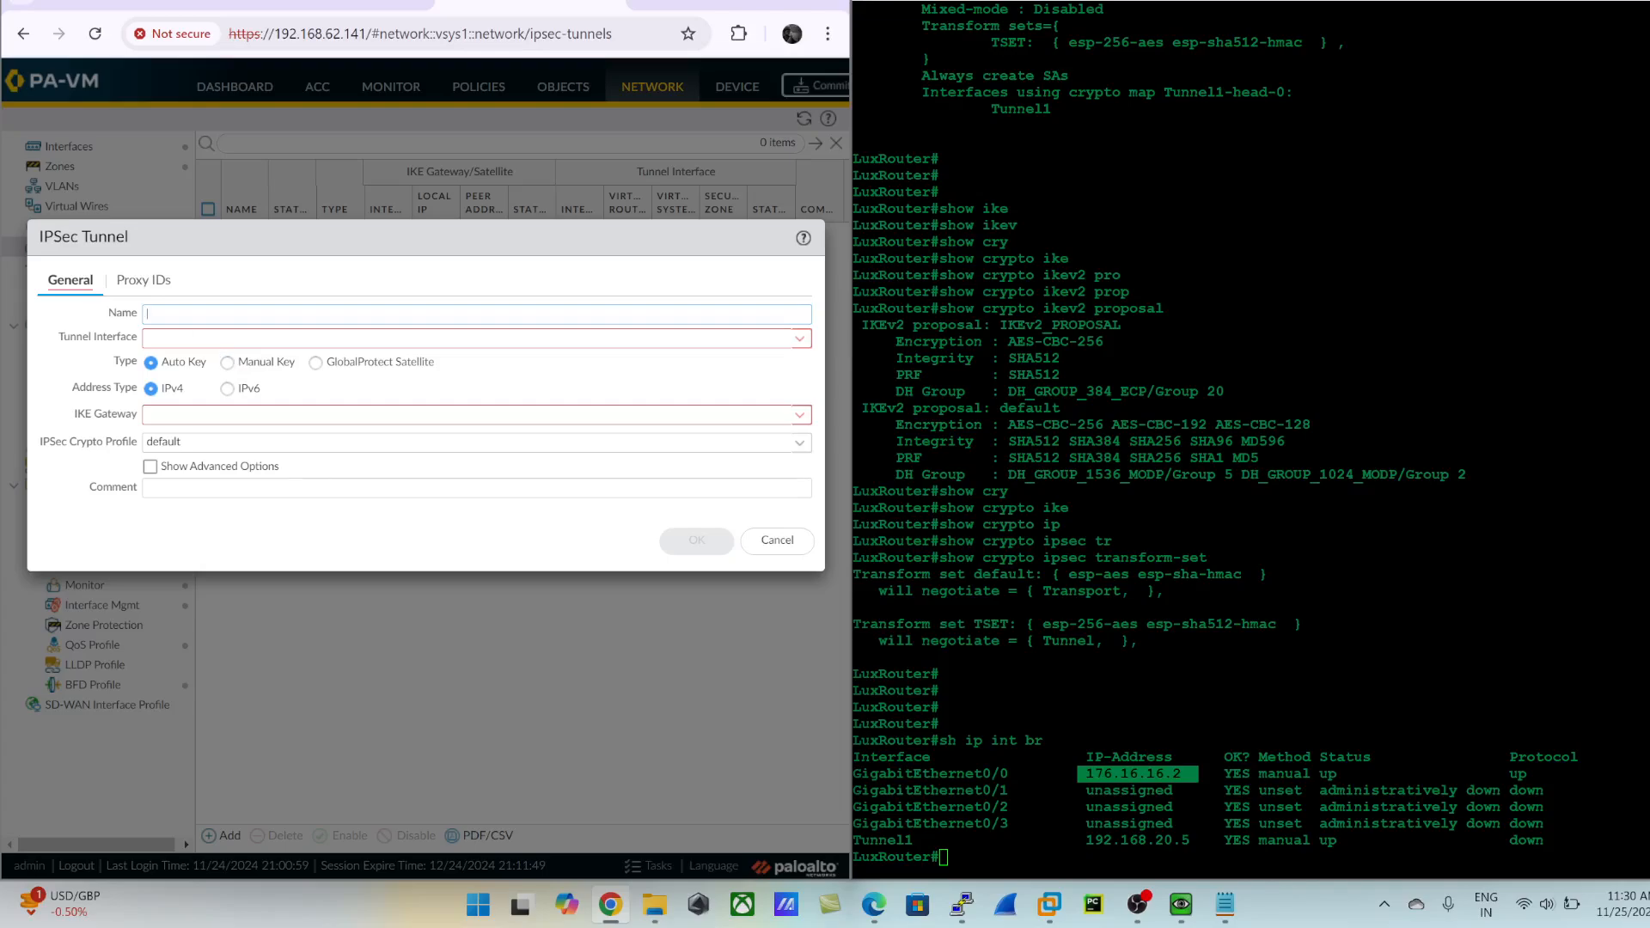
{"action": "type", "text": "LUX_IPSEC_TUNNEL"}
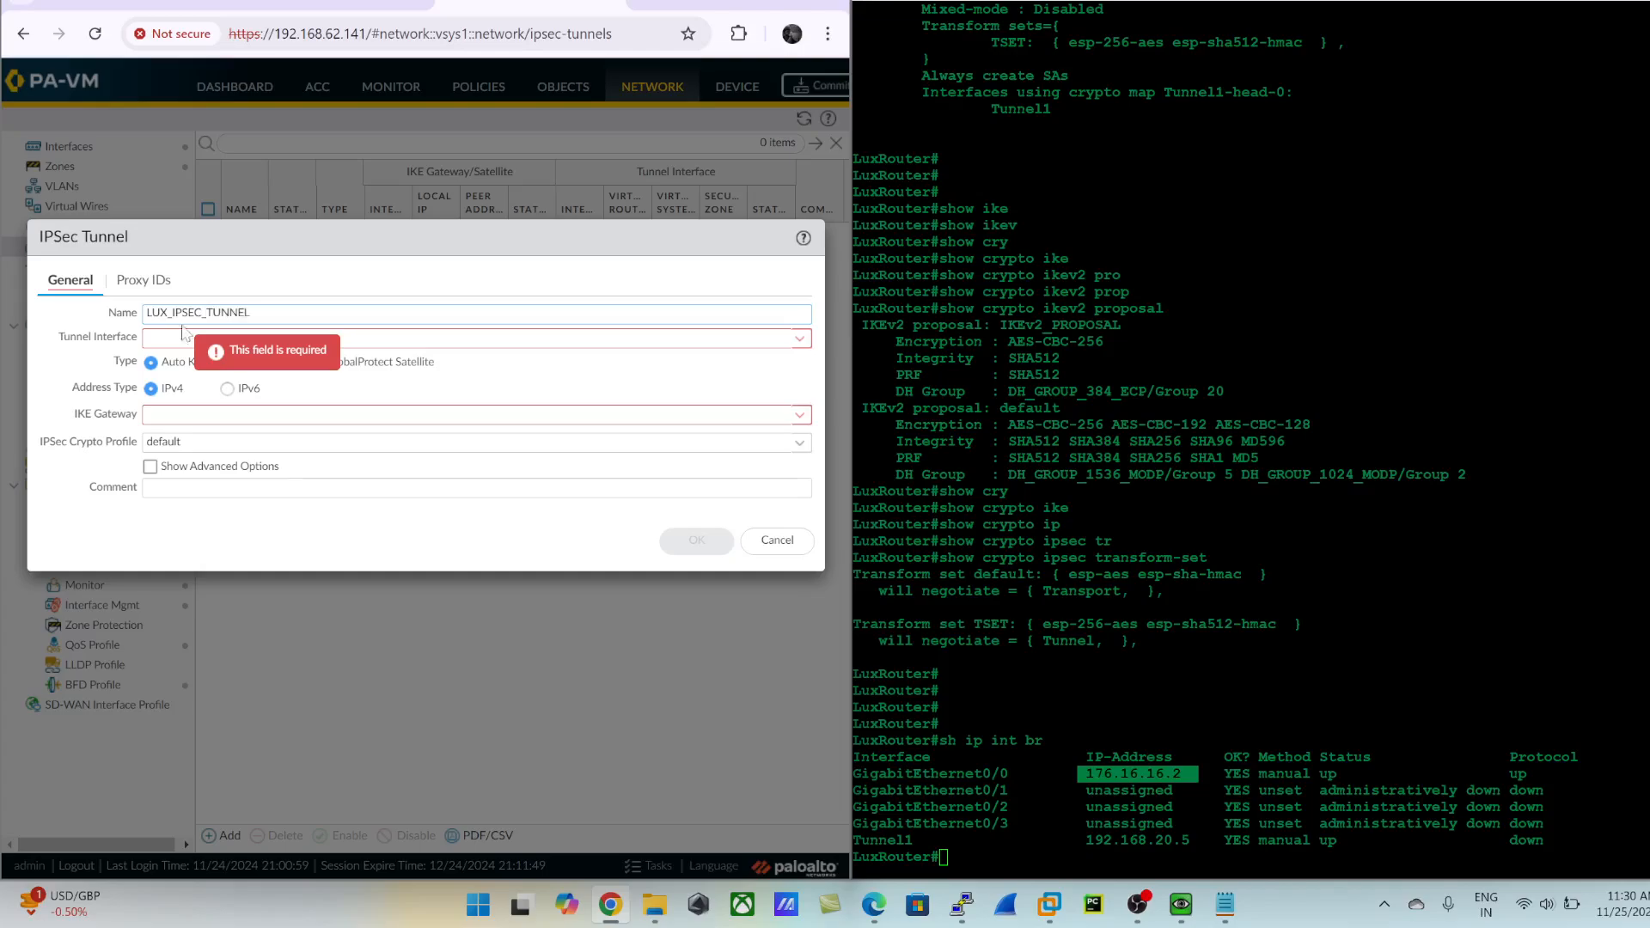
{"action": "key", "text": "Tab"}
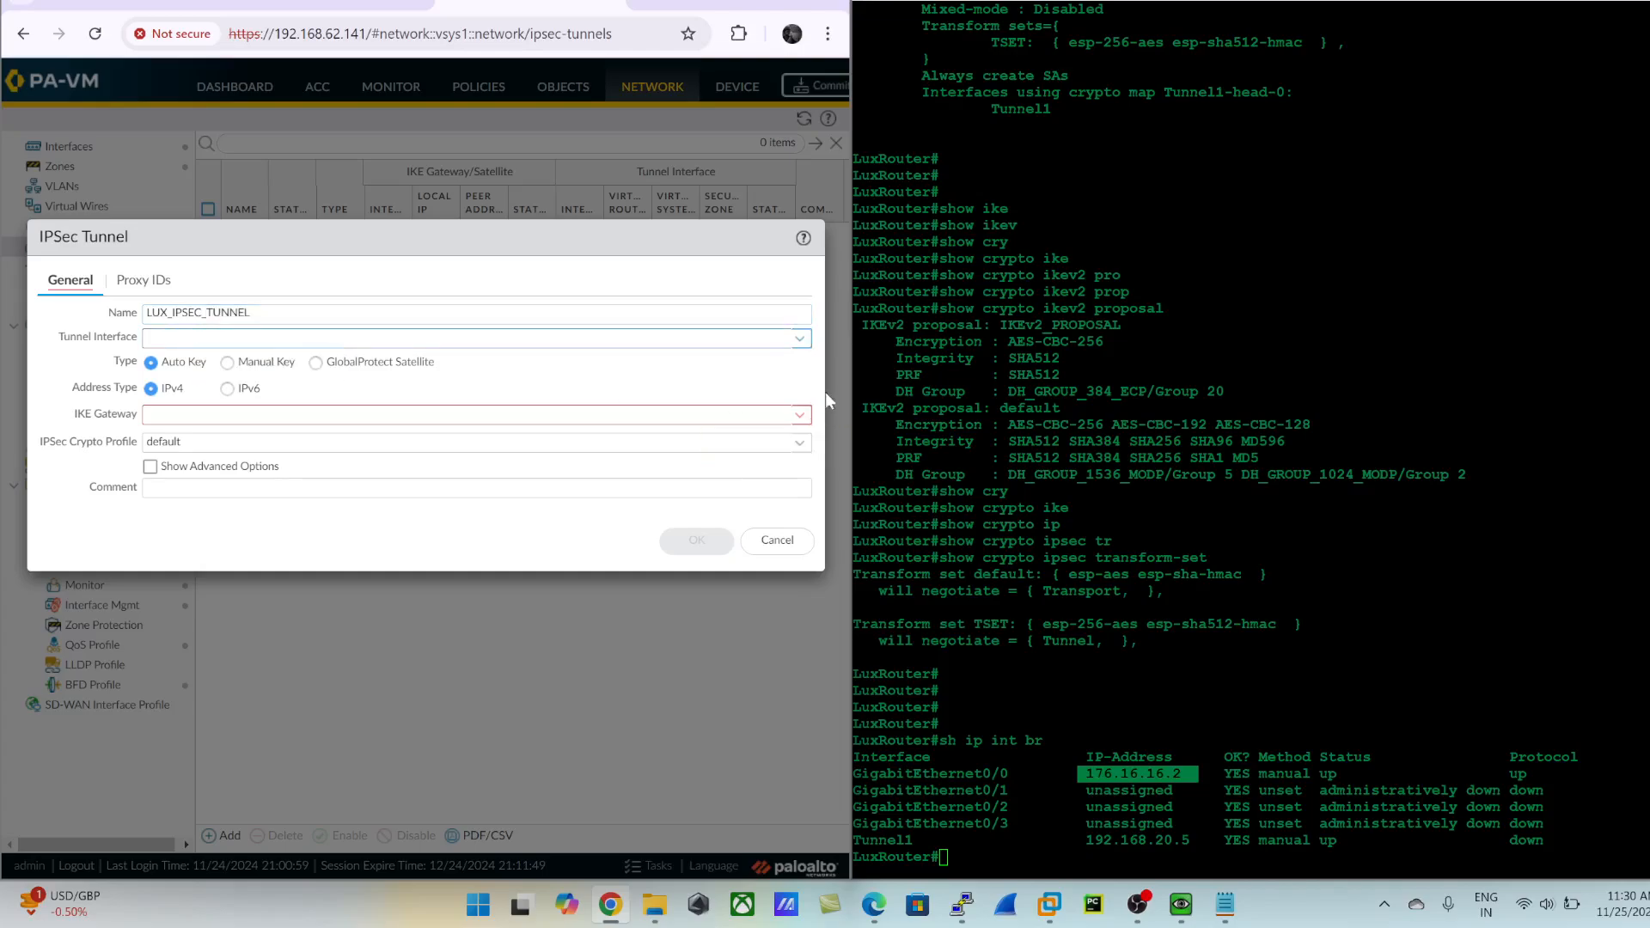
{"action": "left_click", "coordinate": [800, 340]}
{"action": "left_click", "coordinate": [211, 387]}
{"action": "left_click", "coordinate": [799, 417]}
{"action": "left_click", "coordinate": [249, 452]}
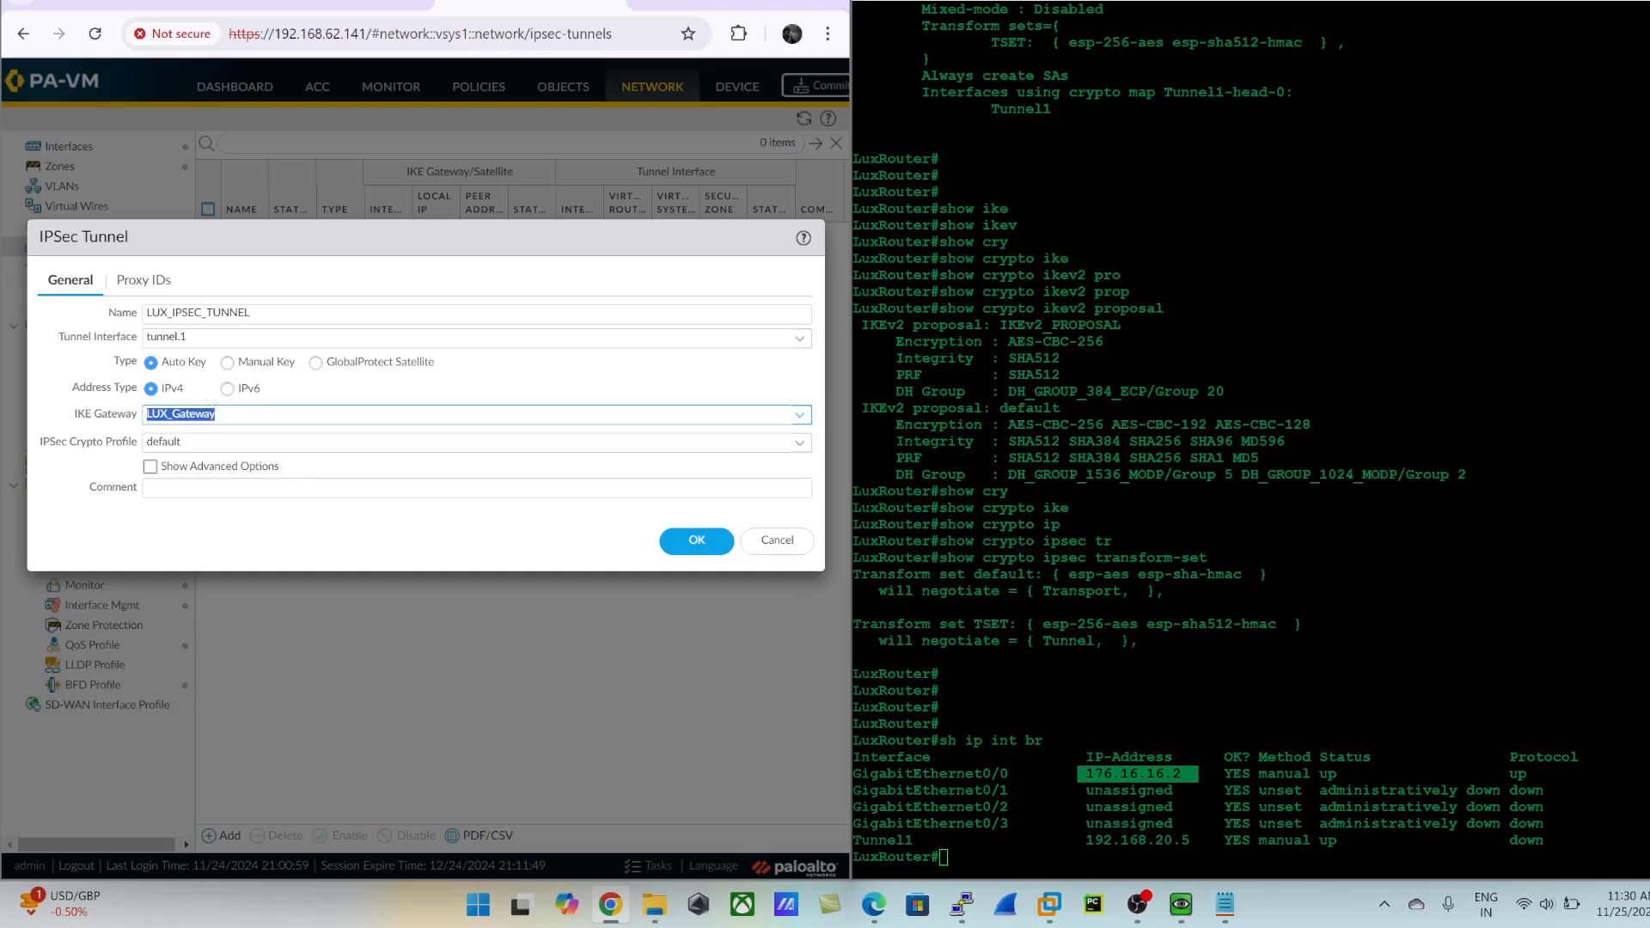
- Check the tunnel's proxy IDs, set its IPSec crypto profile to LUX_IPSEC_PROFILE, and save the tunnel
{"action": "left_click", "coordinate": [153, 281]}
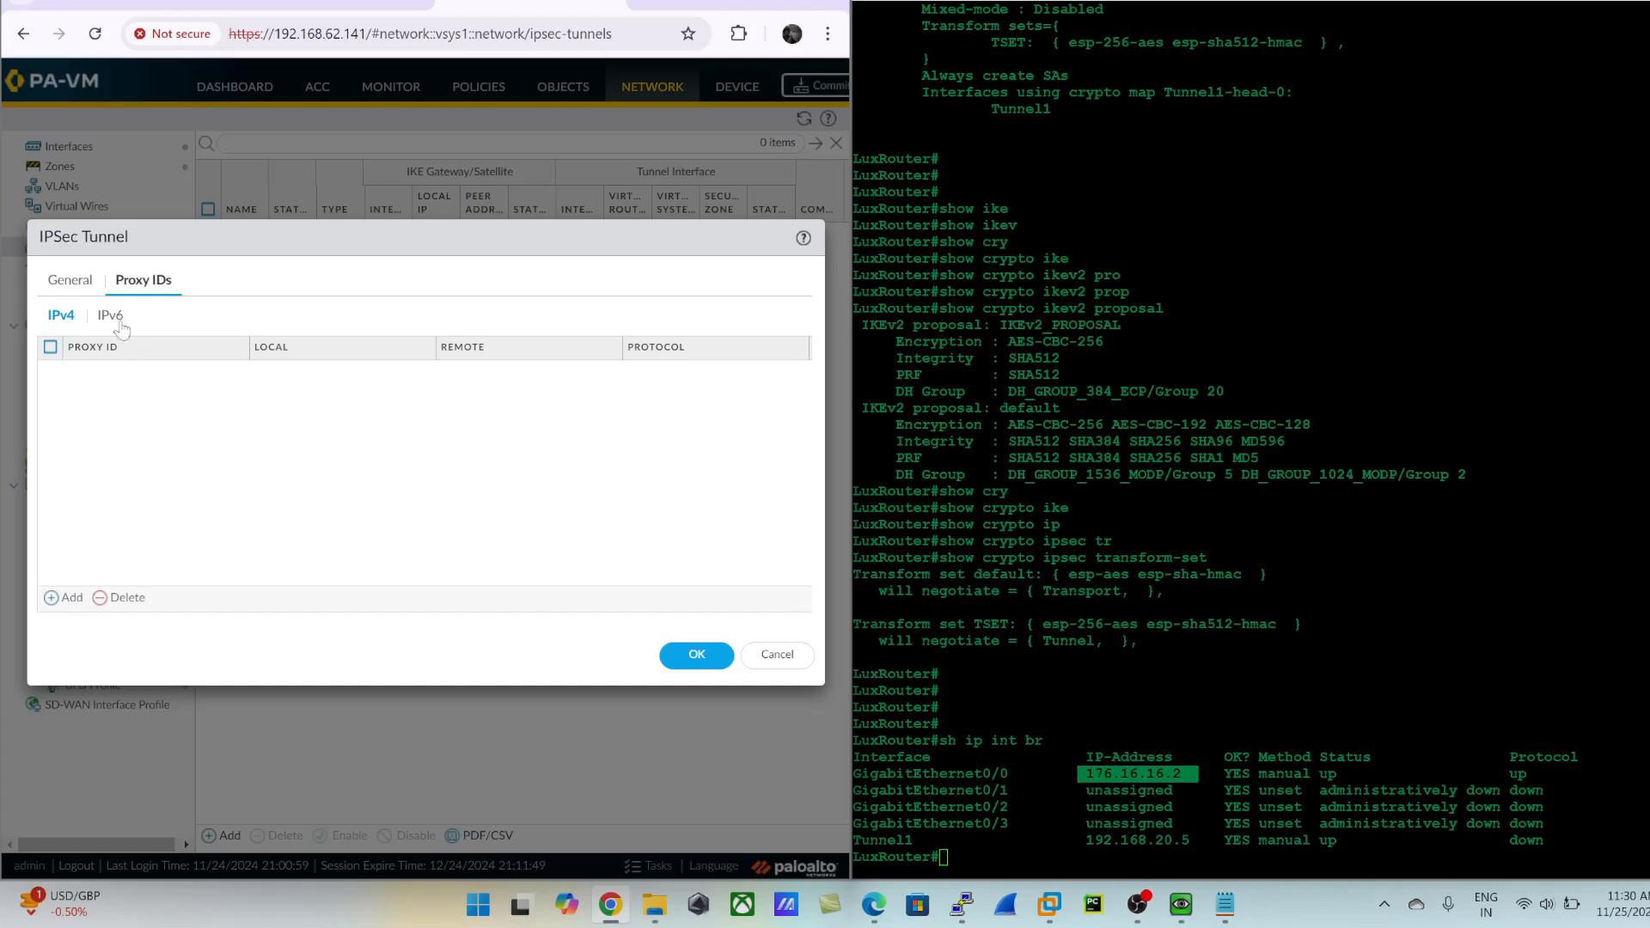
{"action": "left_click", "coordinate": [72, 280]}
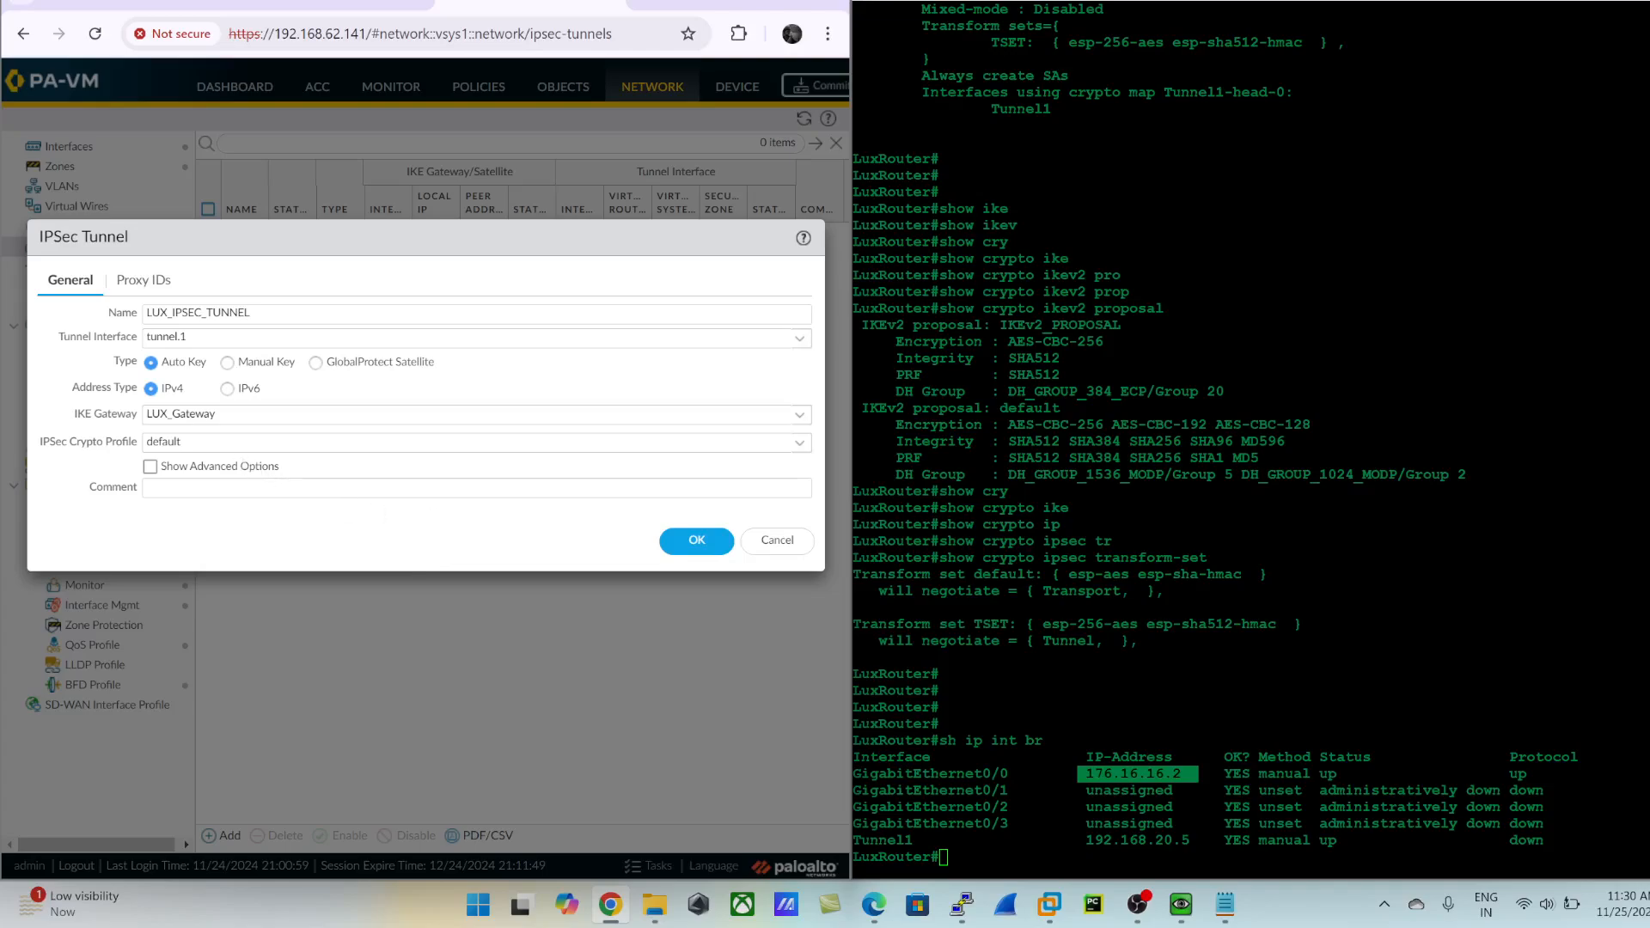
{"action": "left_click_drag", "start_coordinate": [42, 442], "coordinate": [129, 452]}
{"action": "left_click", "coordinate": [404, 441]}
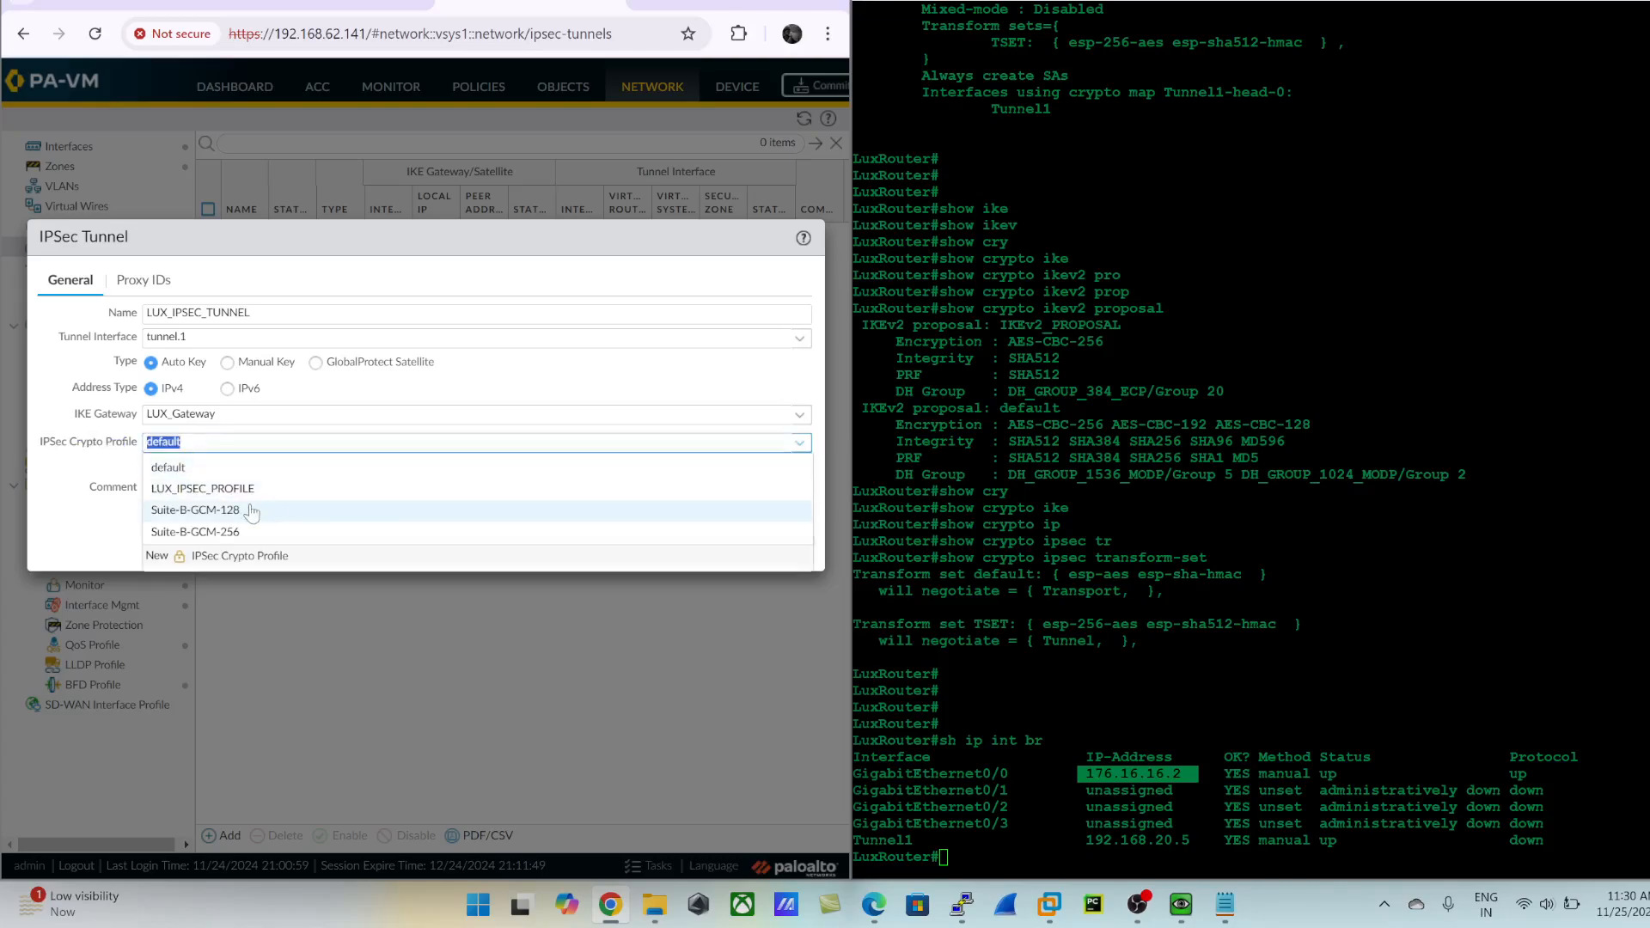
{"action": "left_click", "coordinate": [213, 490]}
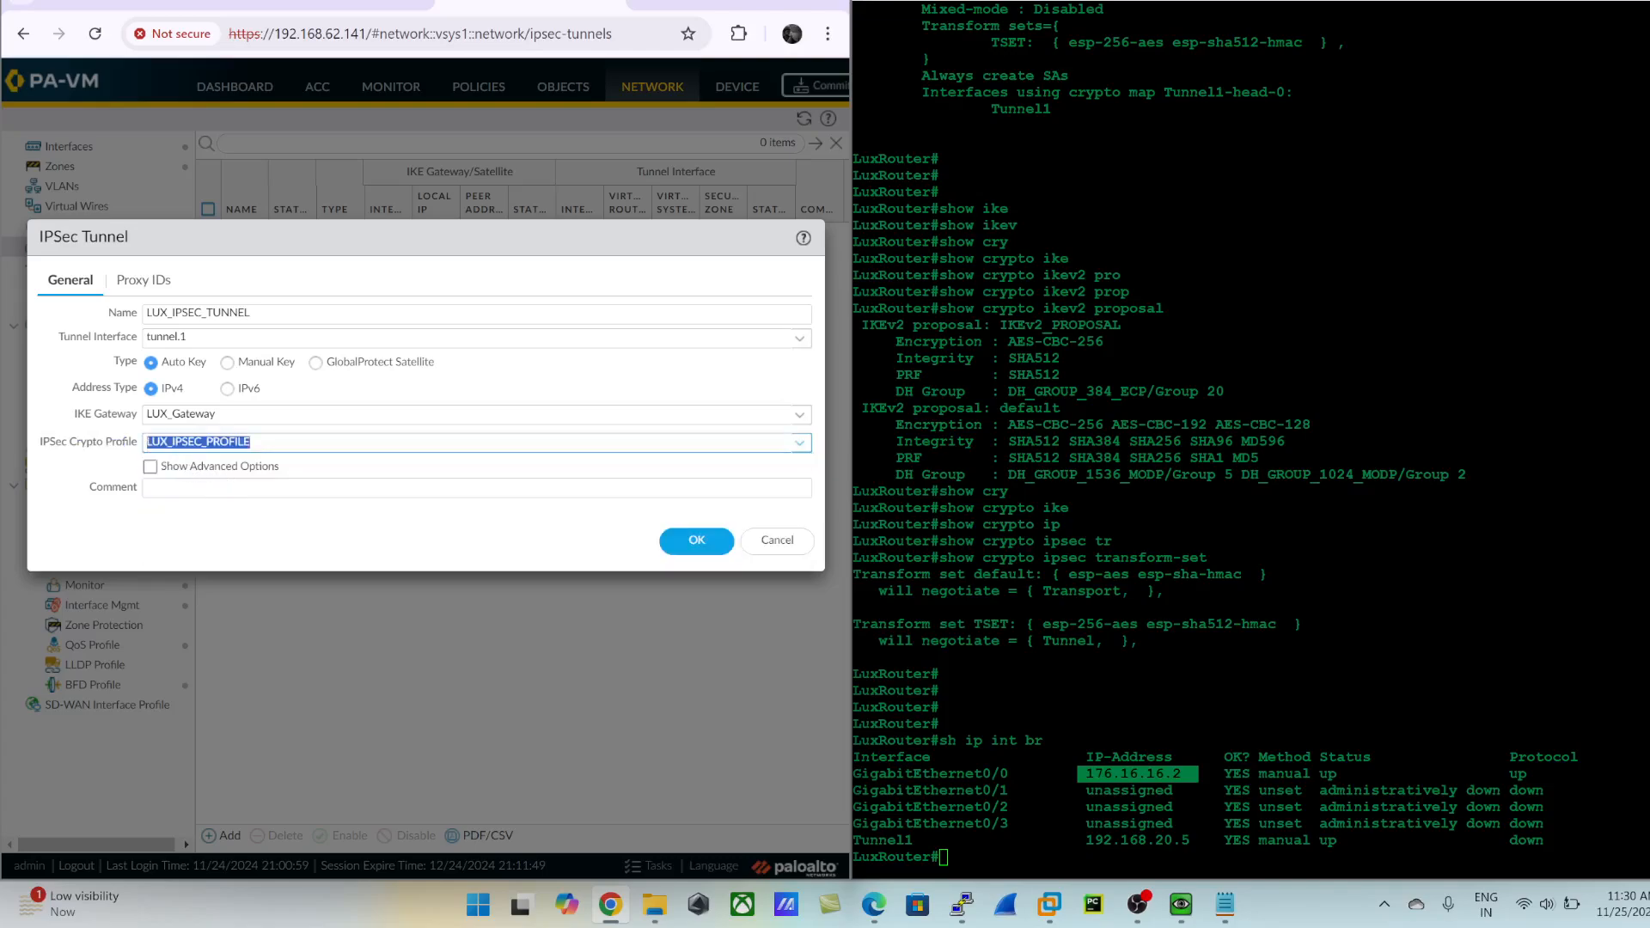
{"action": "left_click", "coordinate": [251, 441]}
{"action": "left_click", "coordinate": [716, 548]}
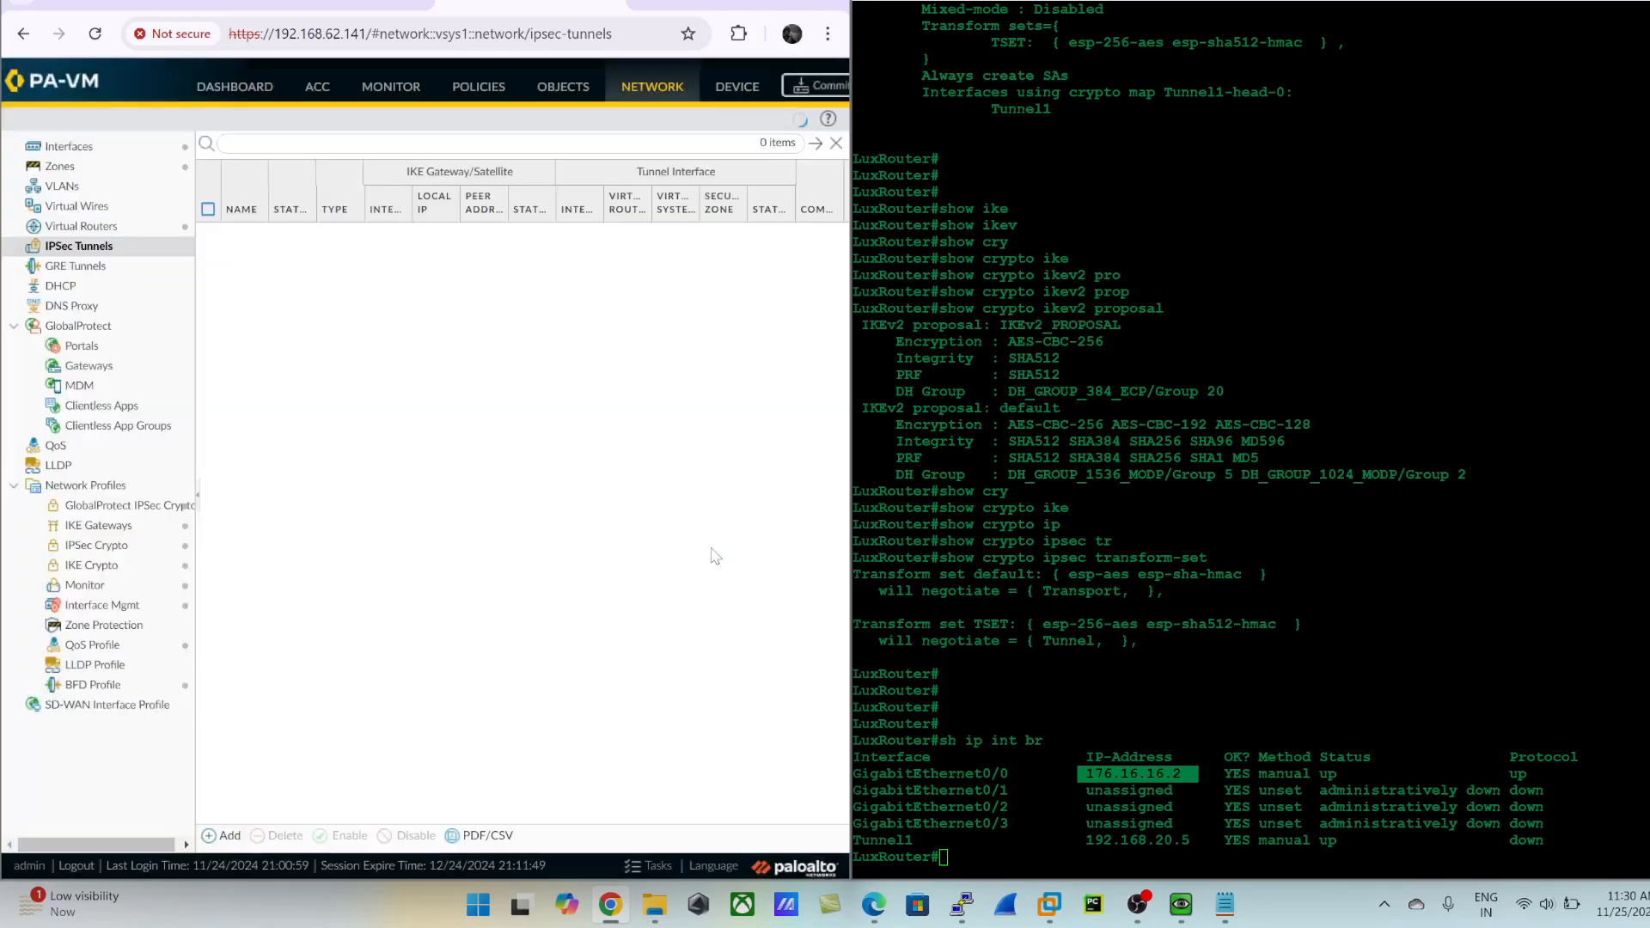
- Minimize the open console and recording windows and maximize the firewall's browser window
{"action": "left_click", "coordinate": [1586, 2]}
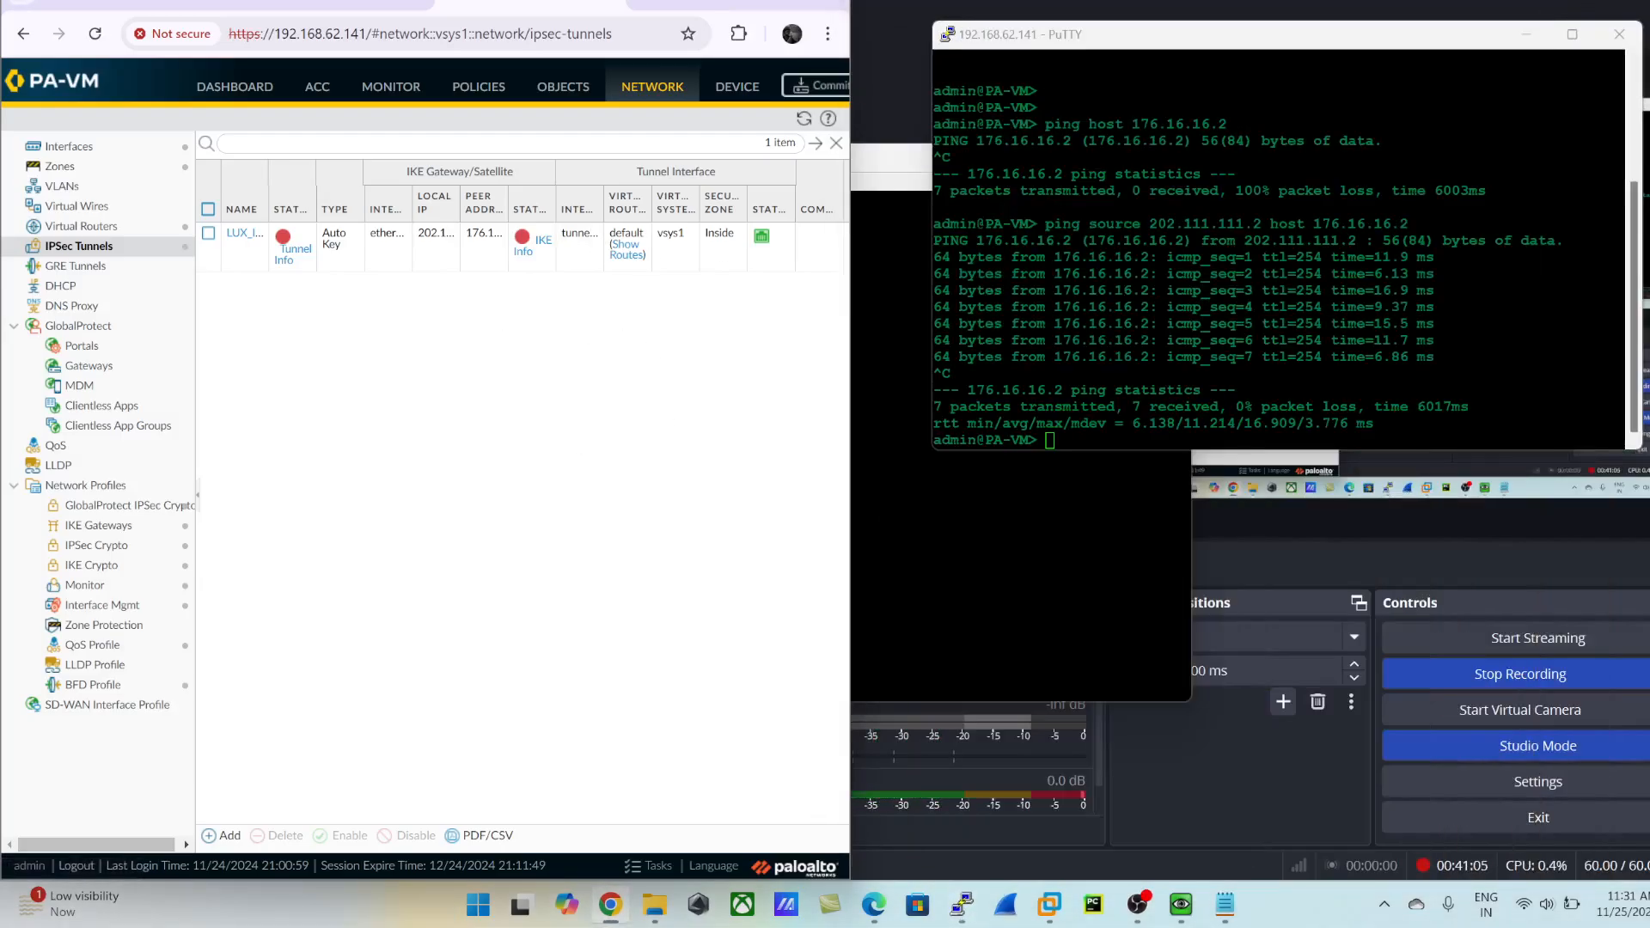
{"action": "left_click", "coordinate": [1585, 2]}
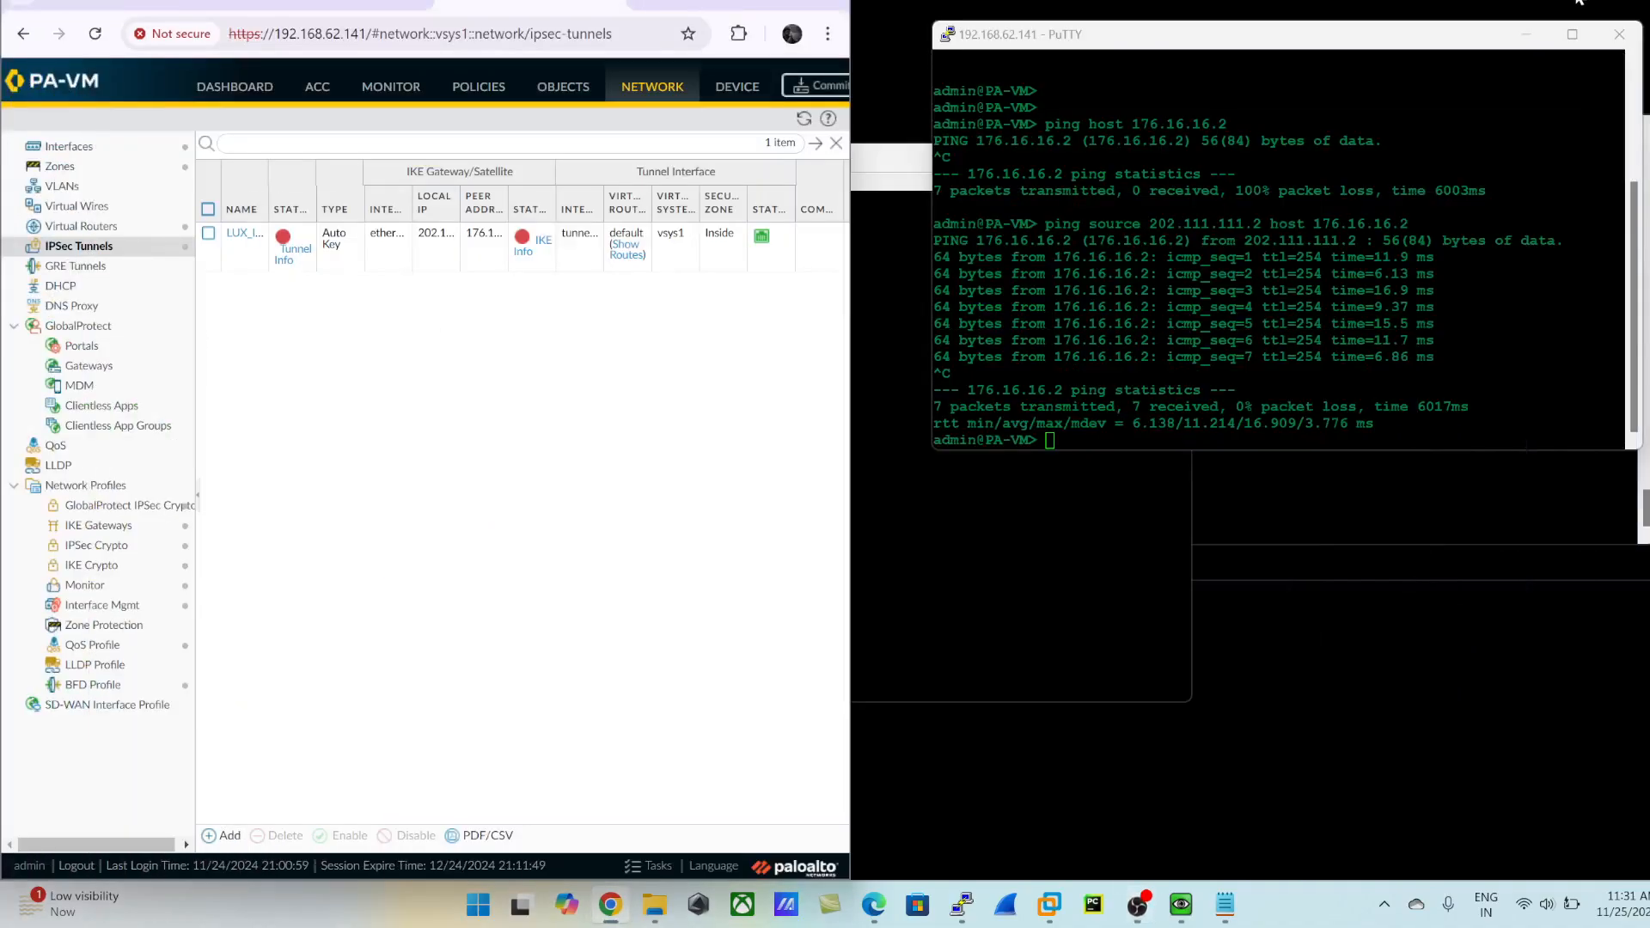
{"action": "left_click", "coordinate": [1543, 40]}
{"action": "left_click", "coordinate": [1586, 1]}
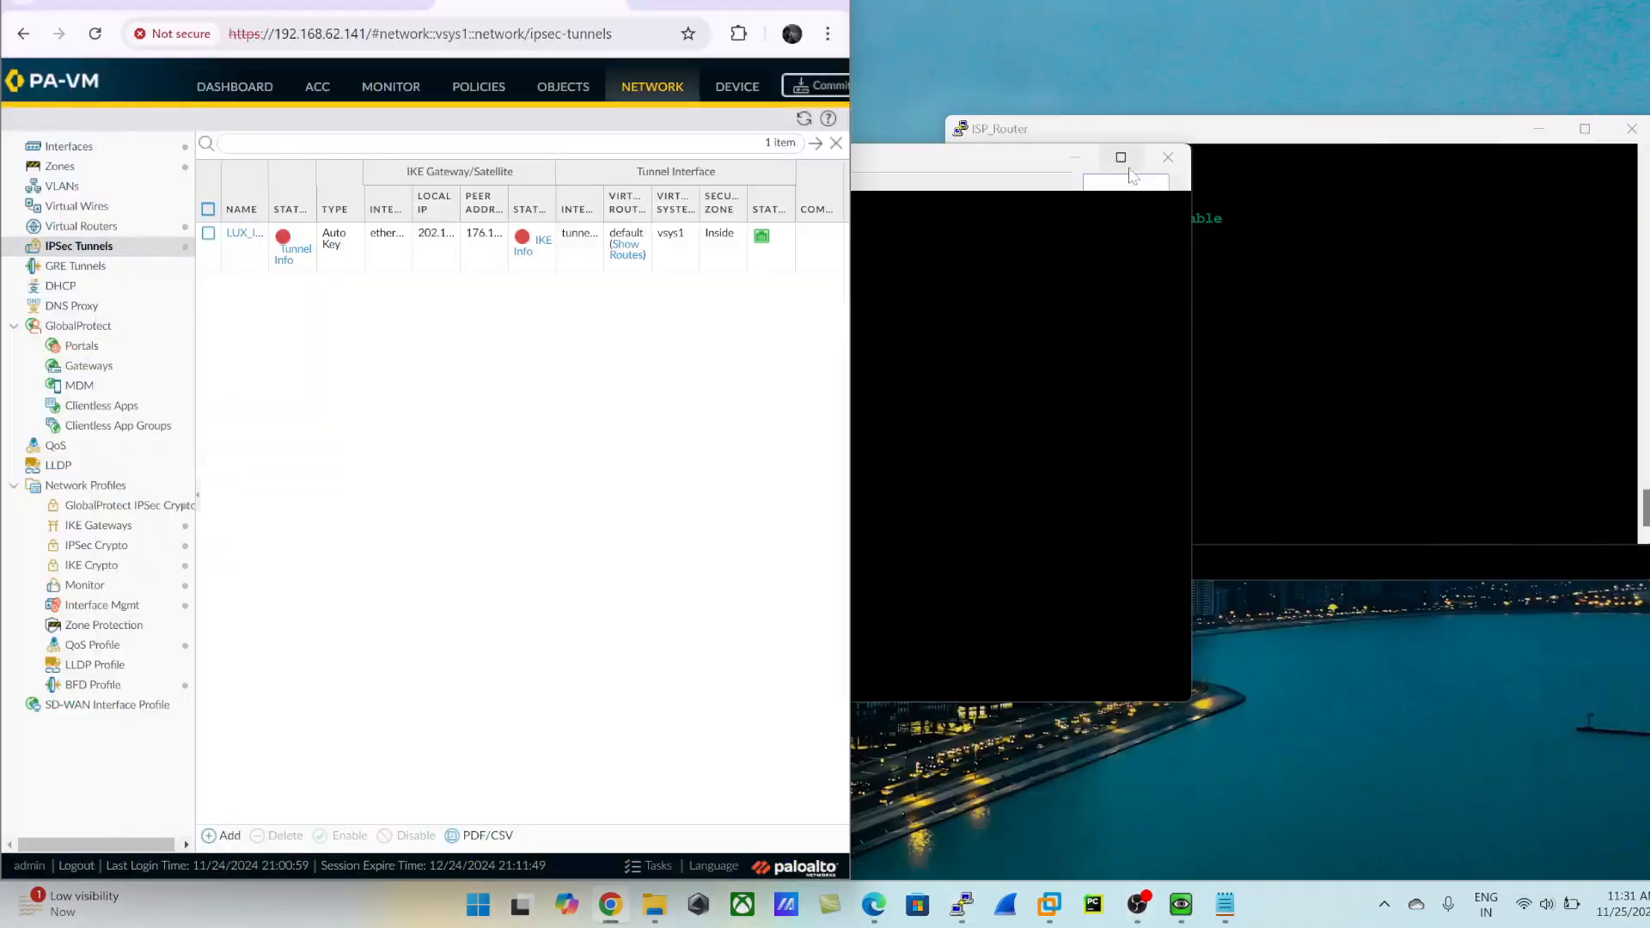
{"action": "left_click", "coordinate": [792, 4]}
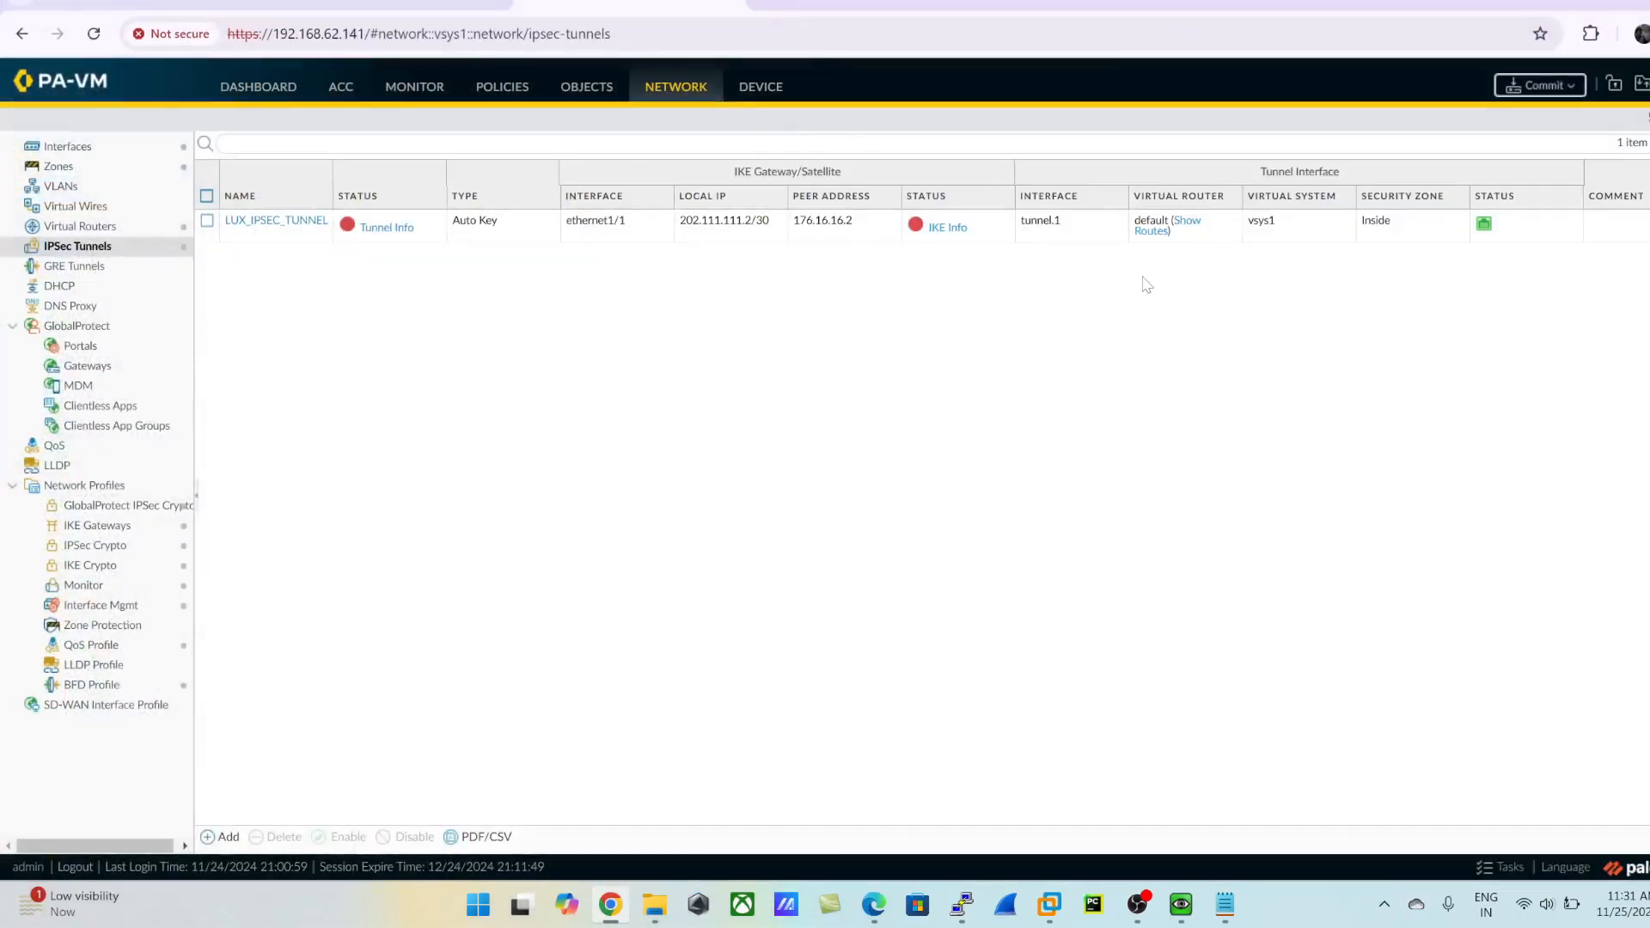
- Commit the admin's device and network changes on the firewall
{"action": "left_click", "coordinate": [1537, 85]}
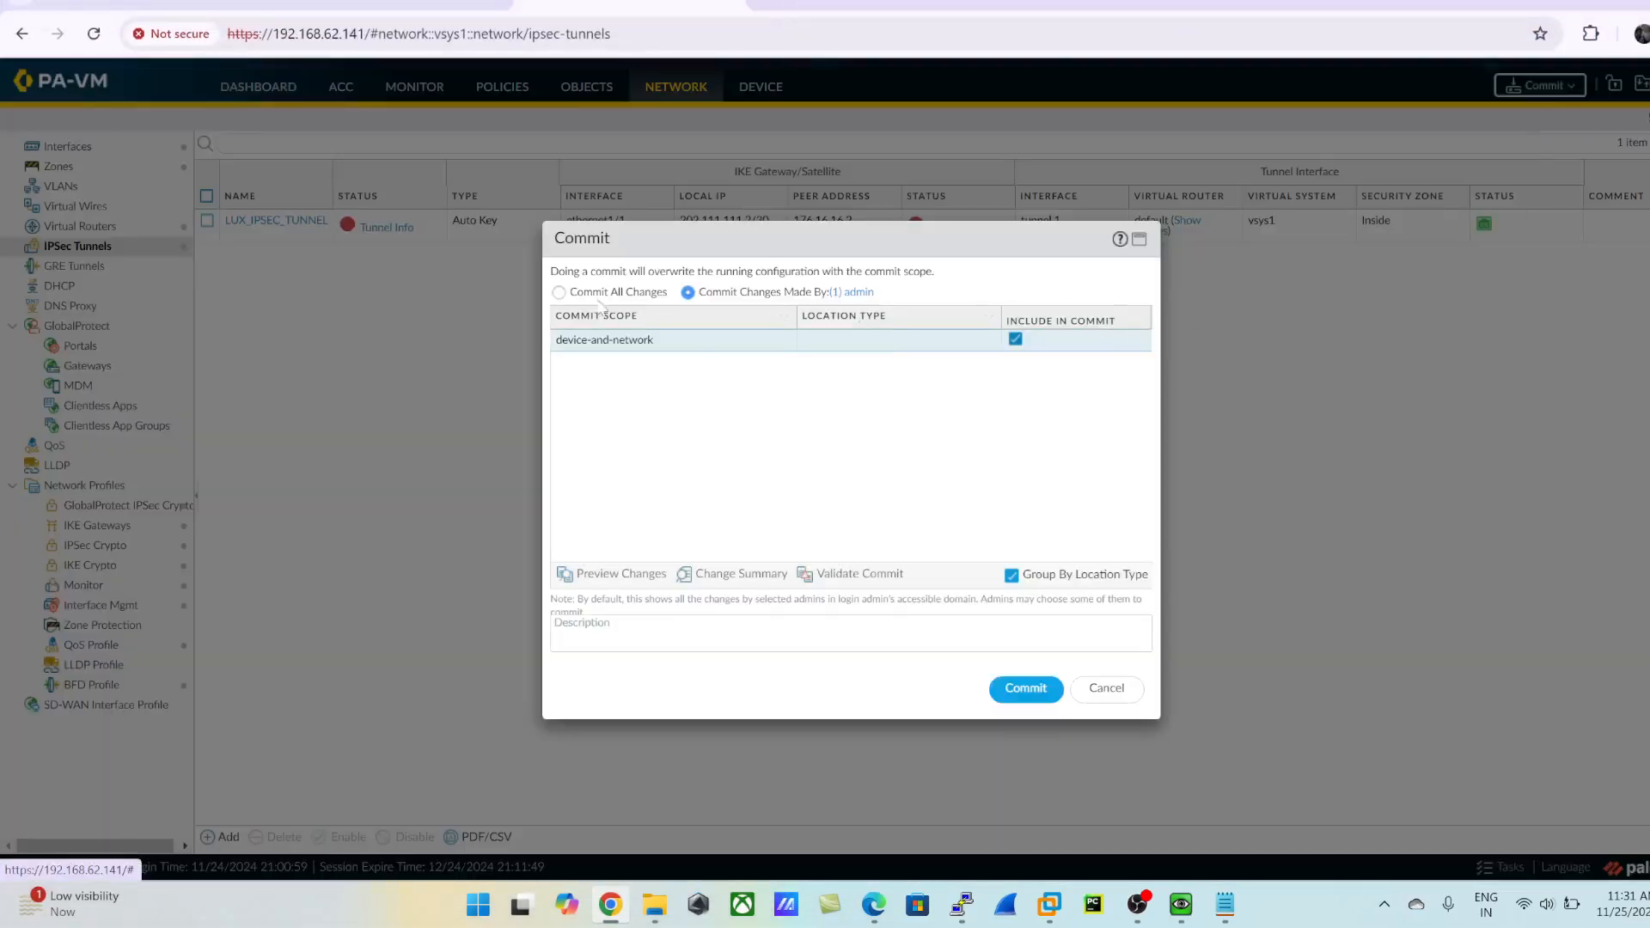
{"action": "left_click_drag", "start_coordinate": [600, 254], "coordinate": [495, 442]}
{"action": "left_click", "coordinate": [1104, 690]}
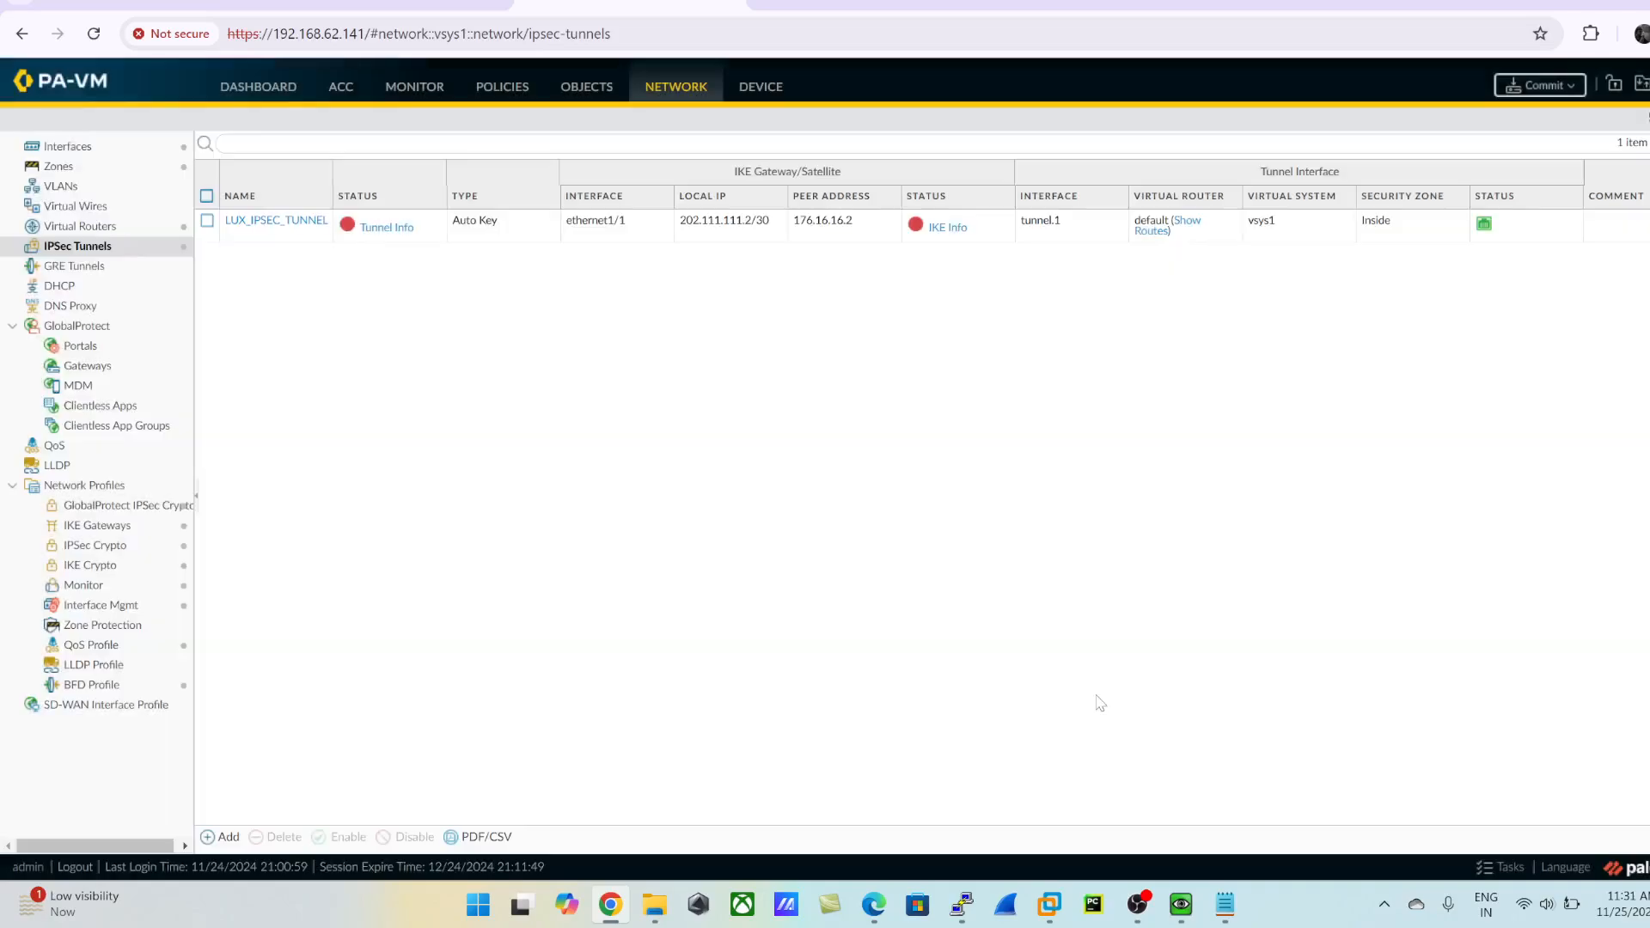
{"action": "left_click", "coordinate": [1542, 86]}
{"action": "left_click", "coordinate": [1028, 690]}
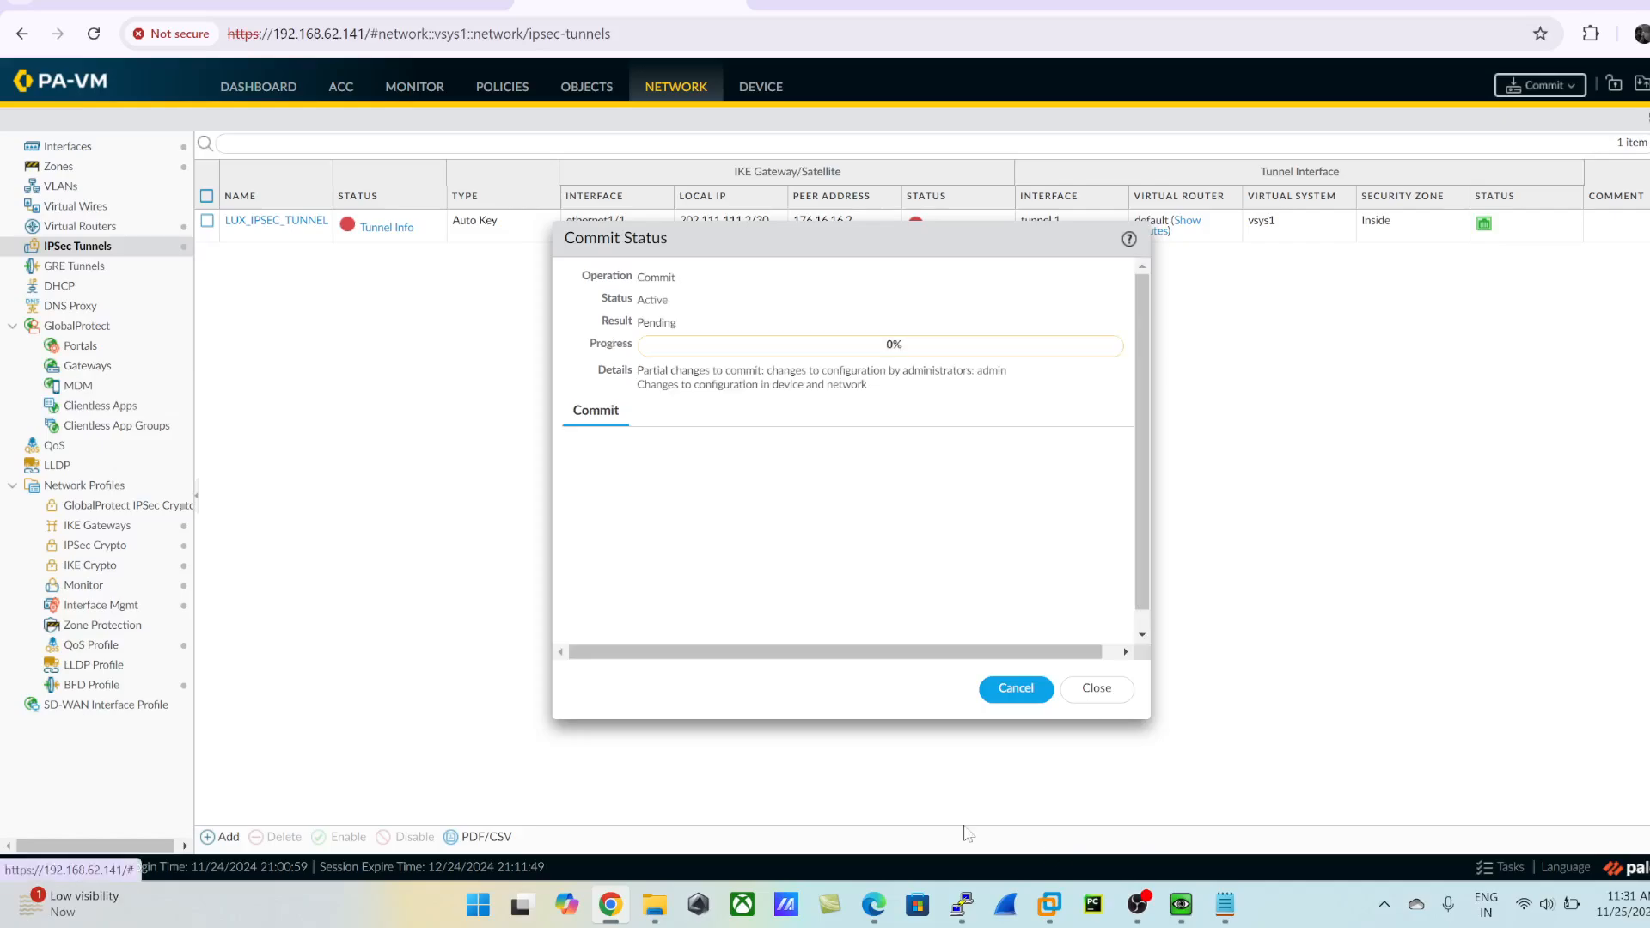
- Switch to the LuxRouter console and maximize its window
{"action": "mouse_move", "coordinate": [962, 904]}
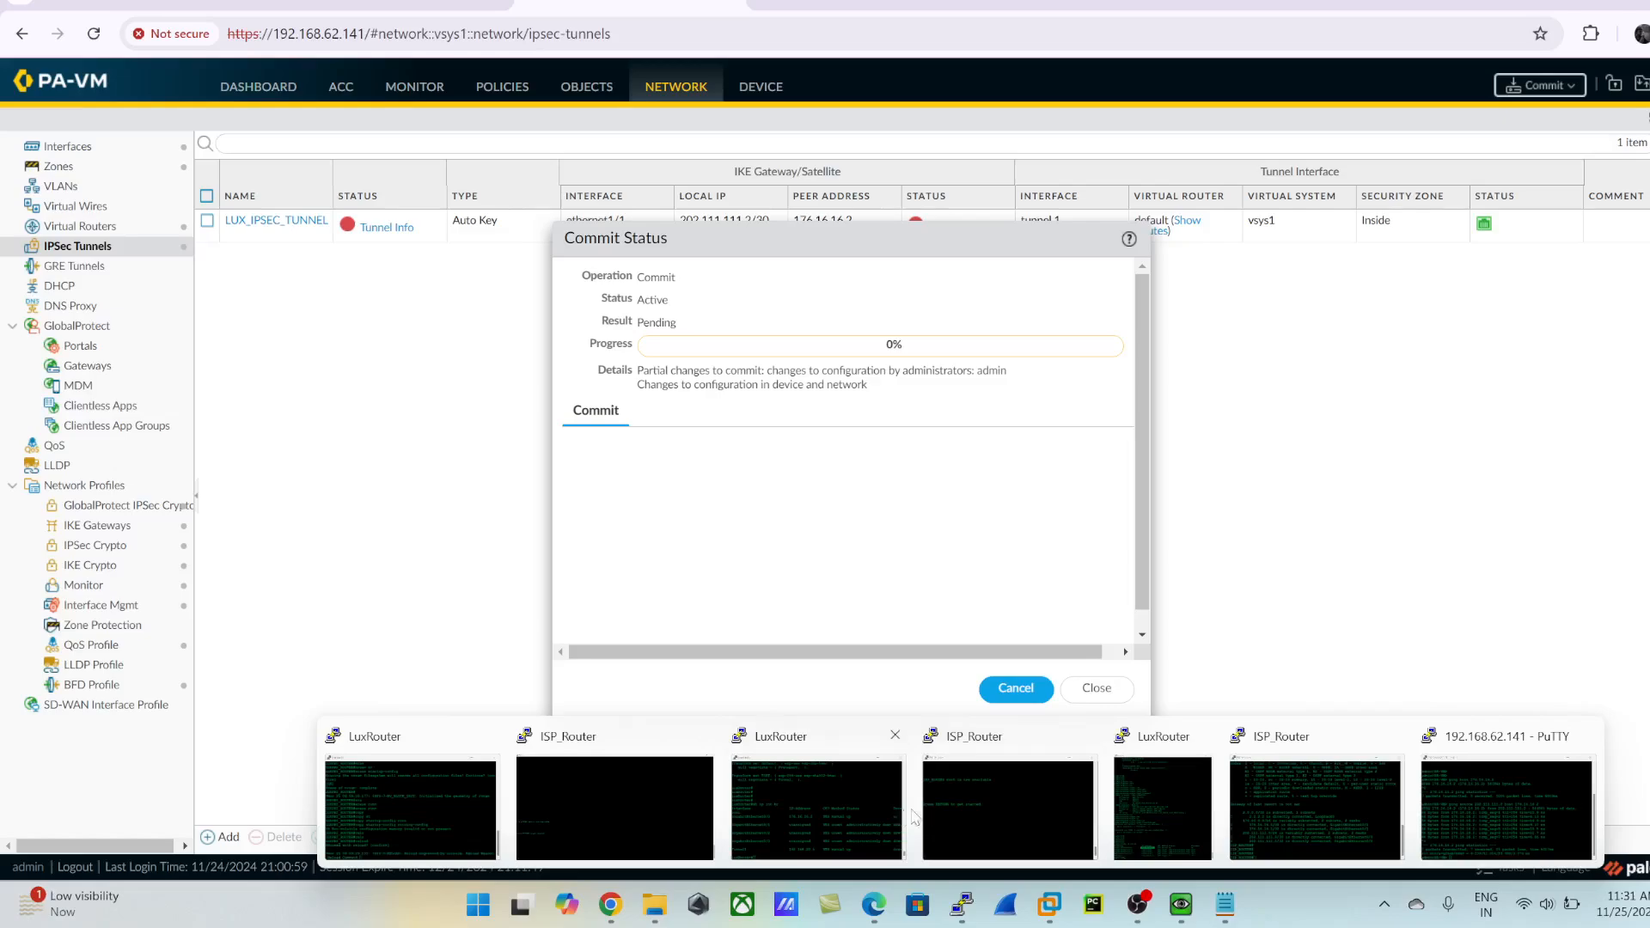
{"action": "left_click", "coordinate": [1183, 802]}
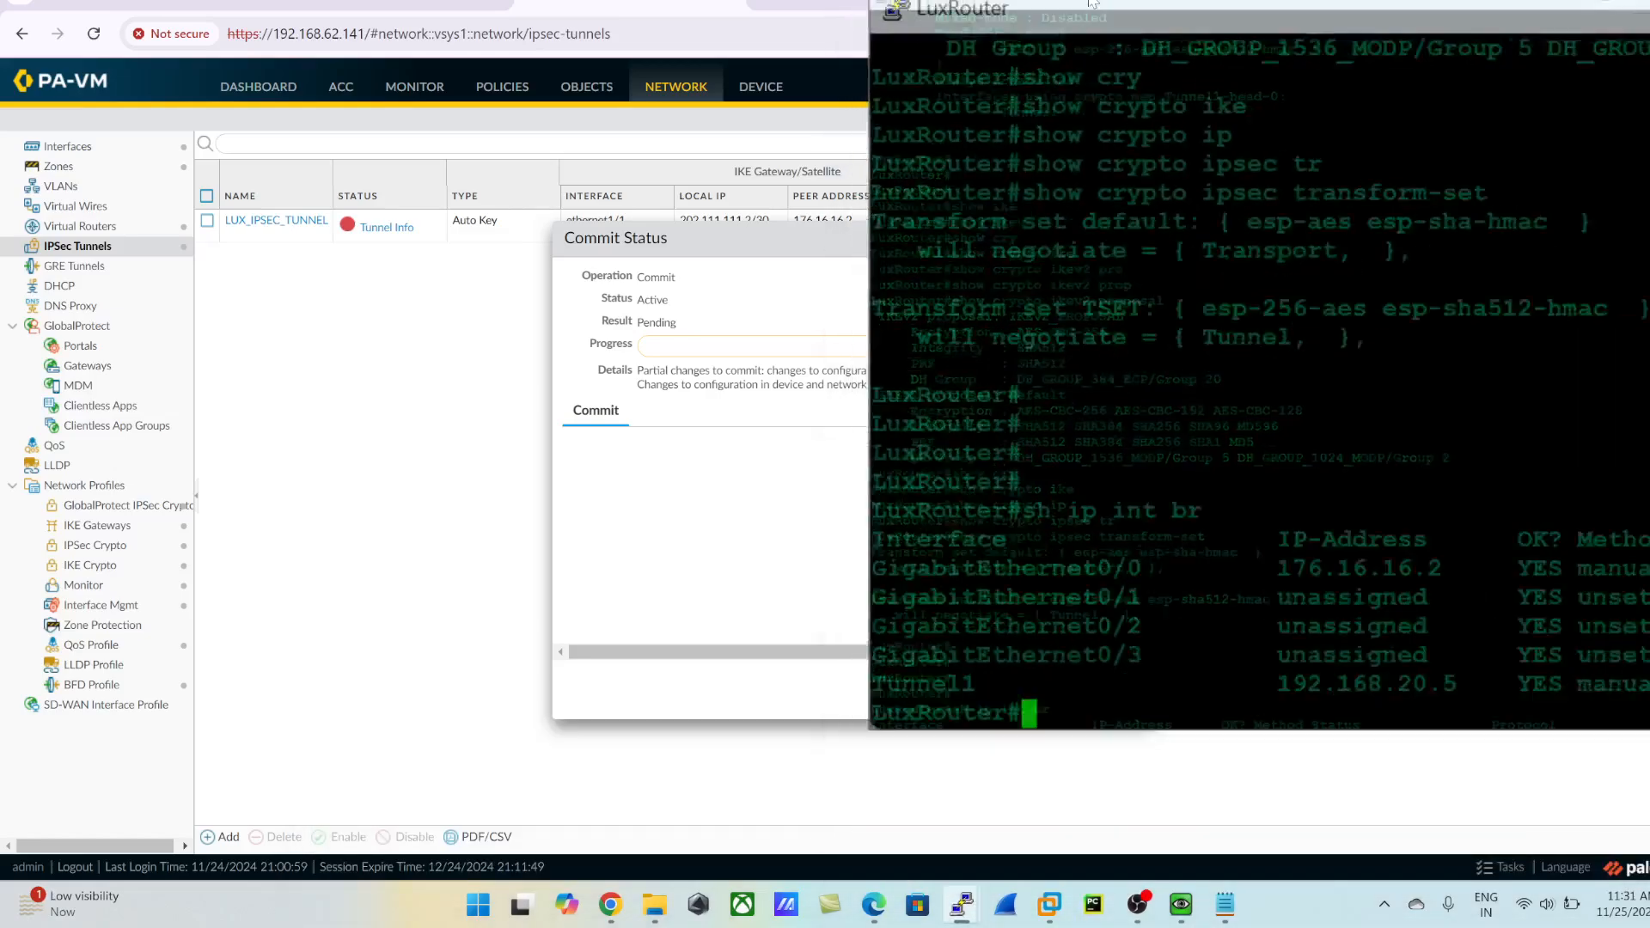
{"action": "left_click", "coordinate": [1090, 1]}
{"action": "key", "text": "alt+Tab"}
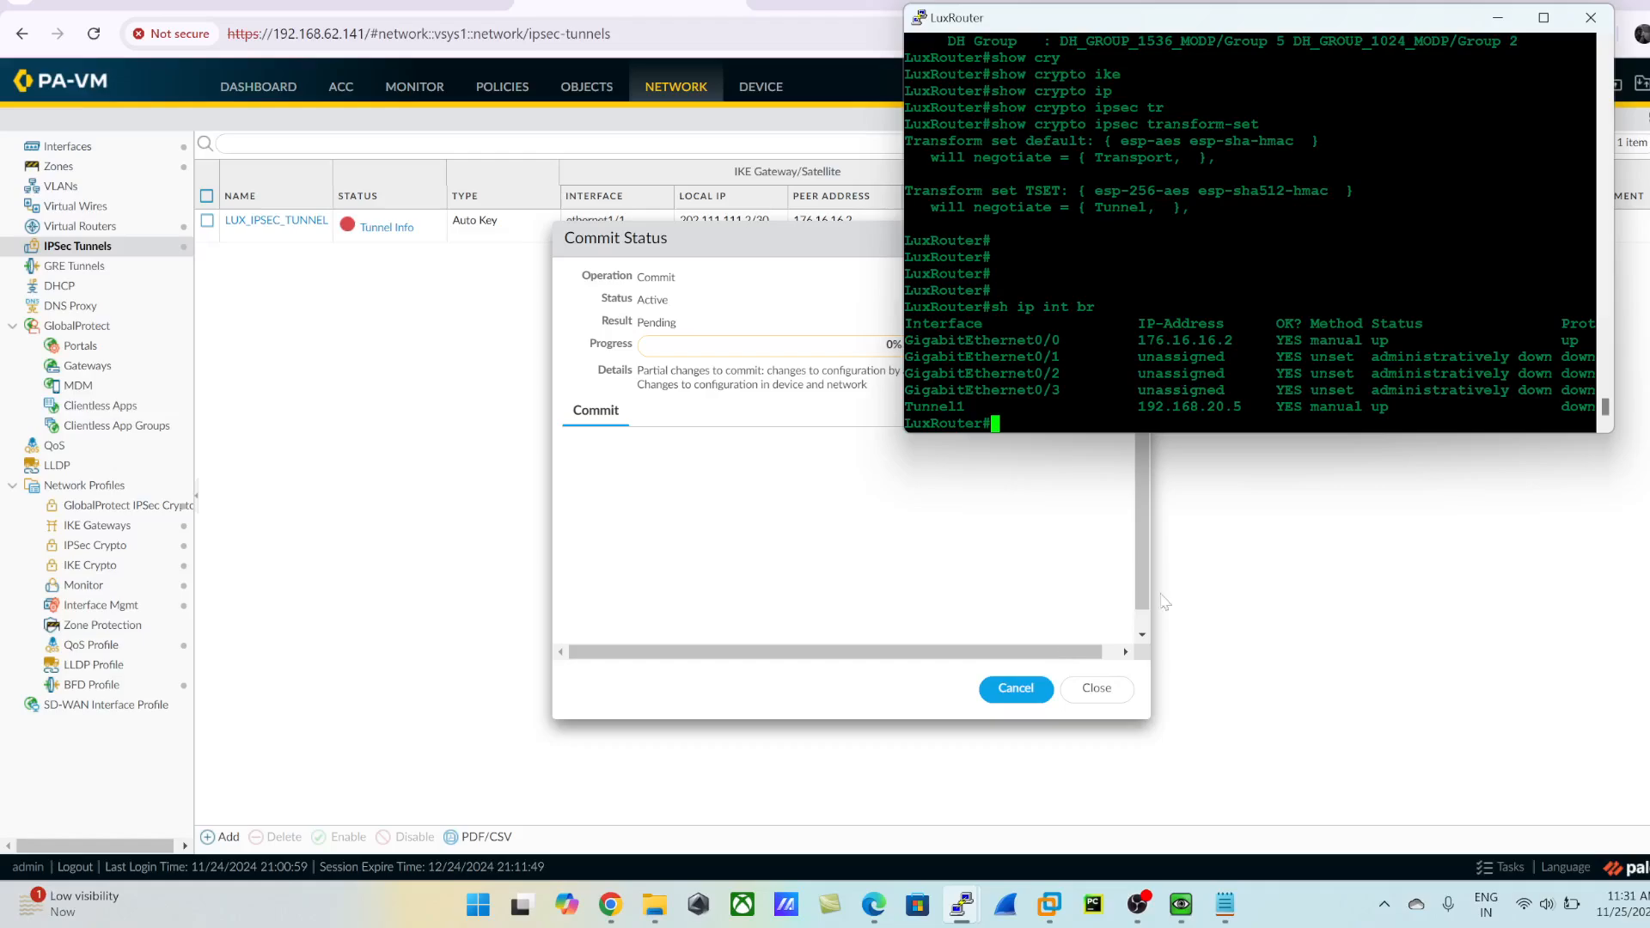
{"action": "left_click", "coordinate": [1544, 17]}
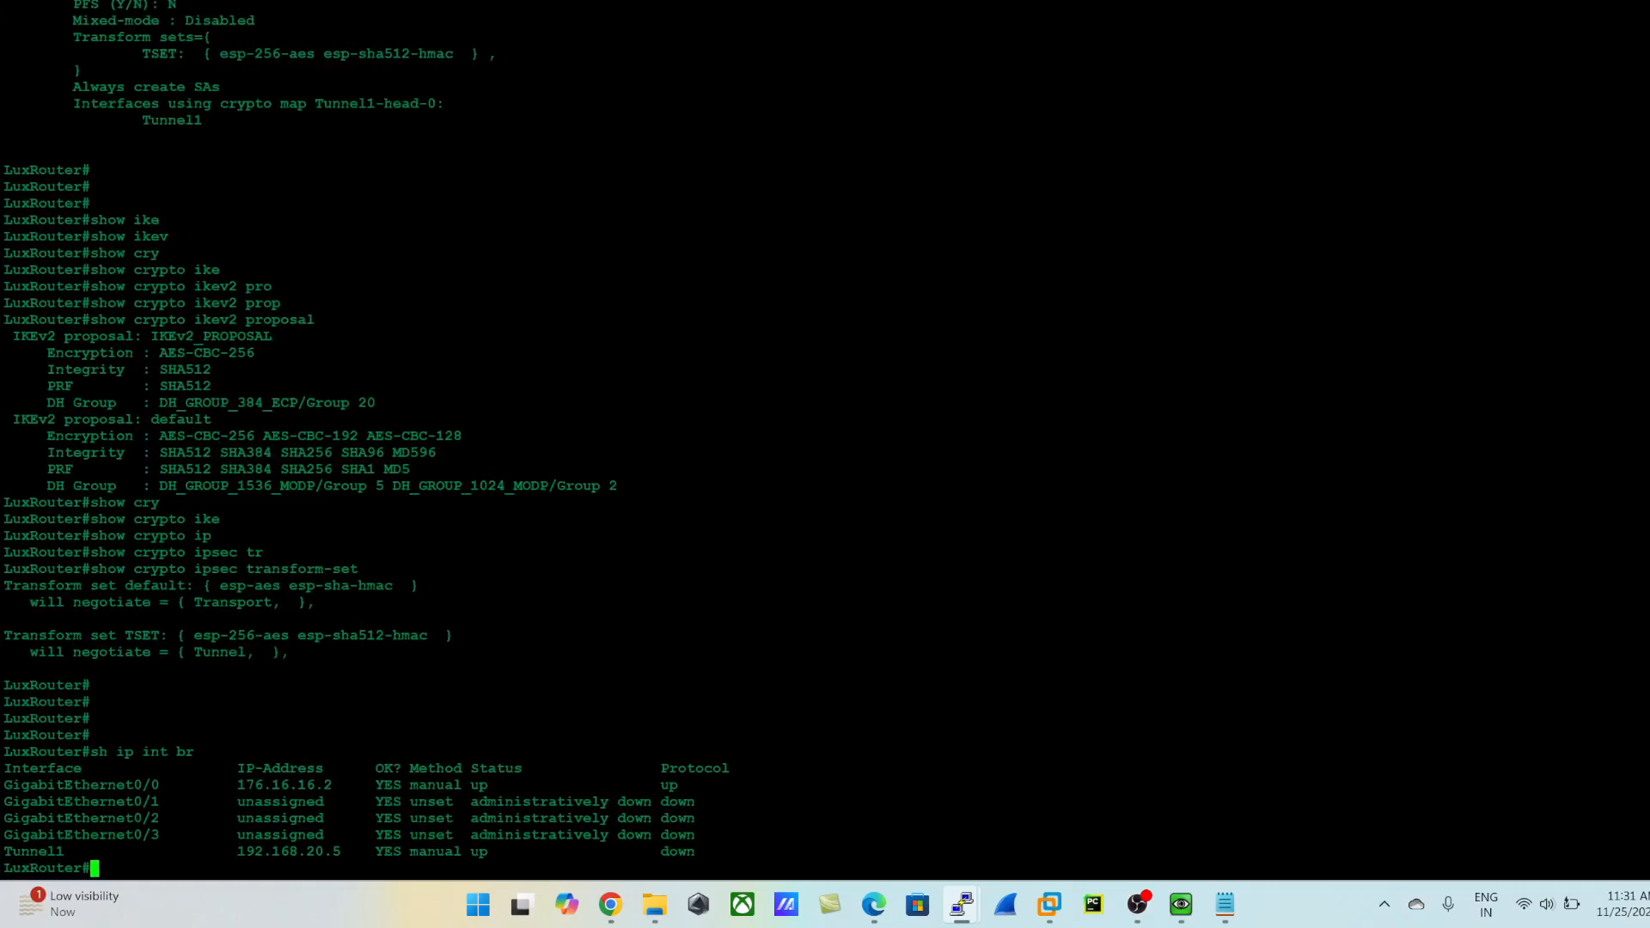
- Display the router's IPsec security associations with show crypto ipsec sa
{"action": "type", "text": "shw"}
{"action": "key", "text": "BackSpace"}
{"action": "key", "text": "BackSpace"}
{"action": "type", "text": "ow cry"}
{"action": "key", "text": "Tab"}
{"action": "type", "text": "ips"}
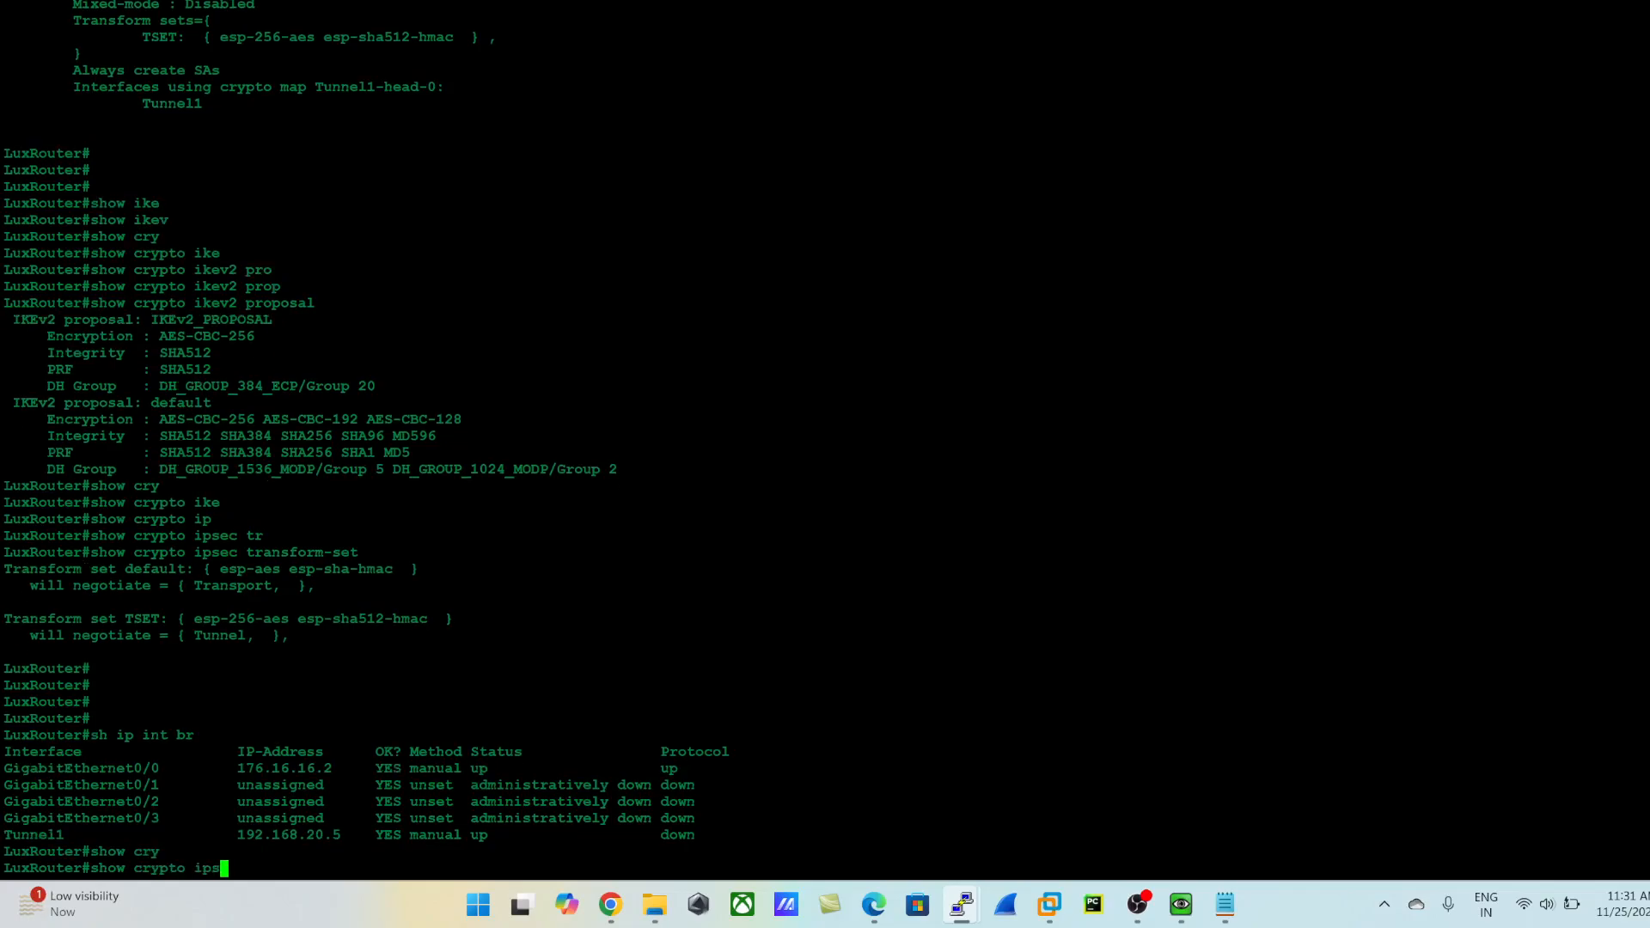
{"action": "key", "text": "Tab"}
{"action": "type", "text": "sa"}
{"action": "key", "text": "Return"}
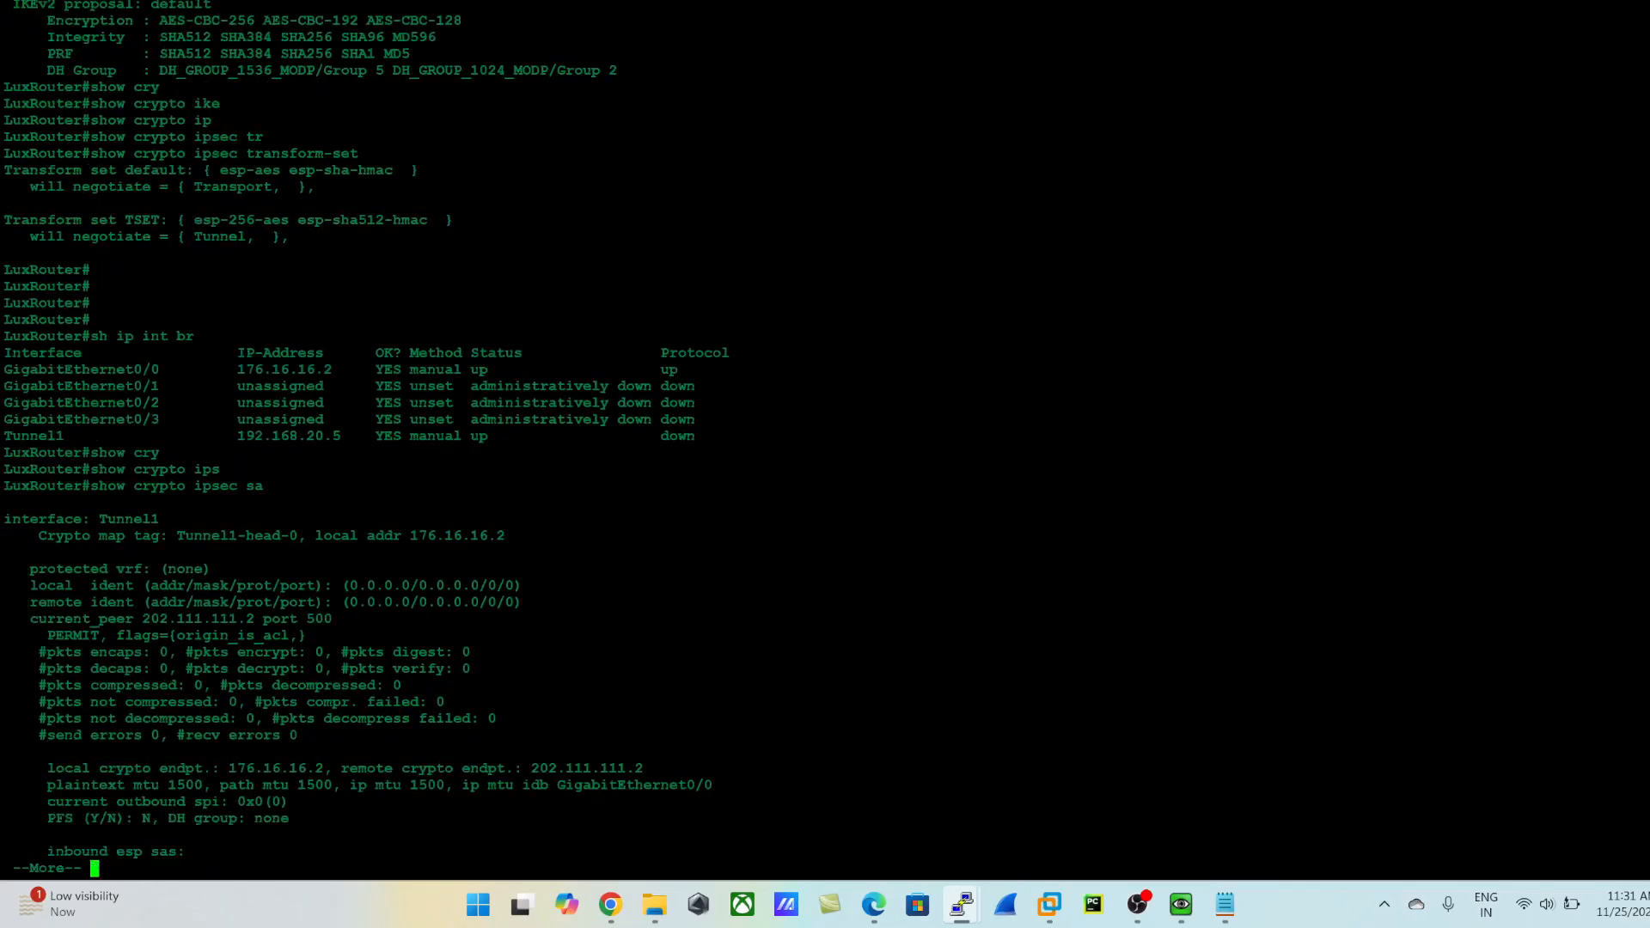
- Display the router's IKEv2 security associations with show crypto ikev2 sa
{"action": "type", "text": "how cry"}
{"action": "key", "text": "Tab"}
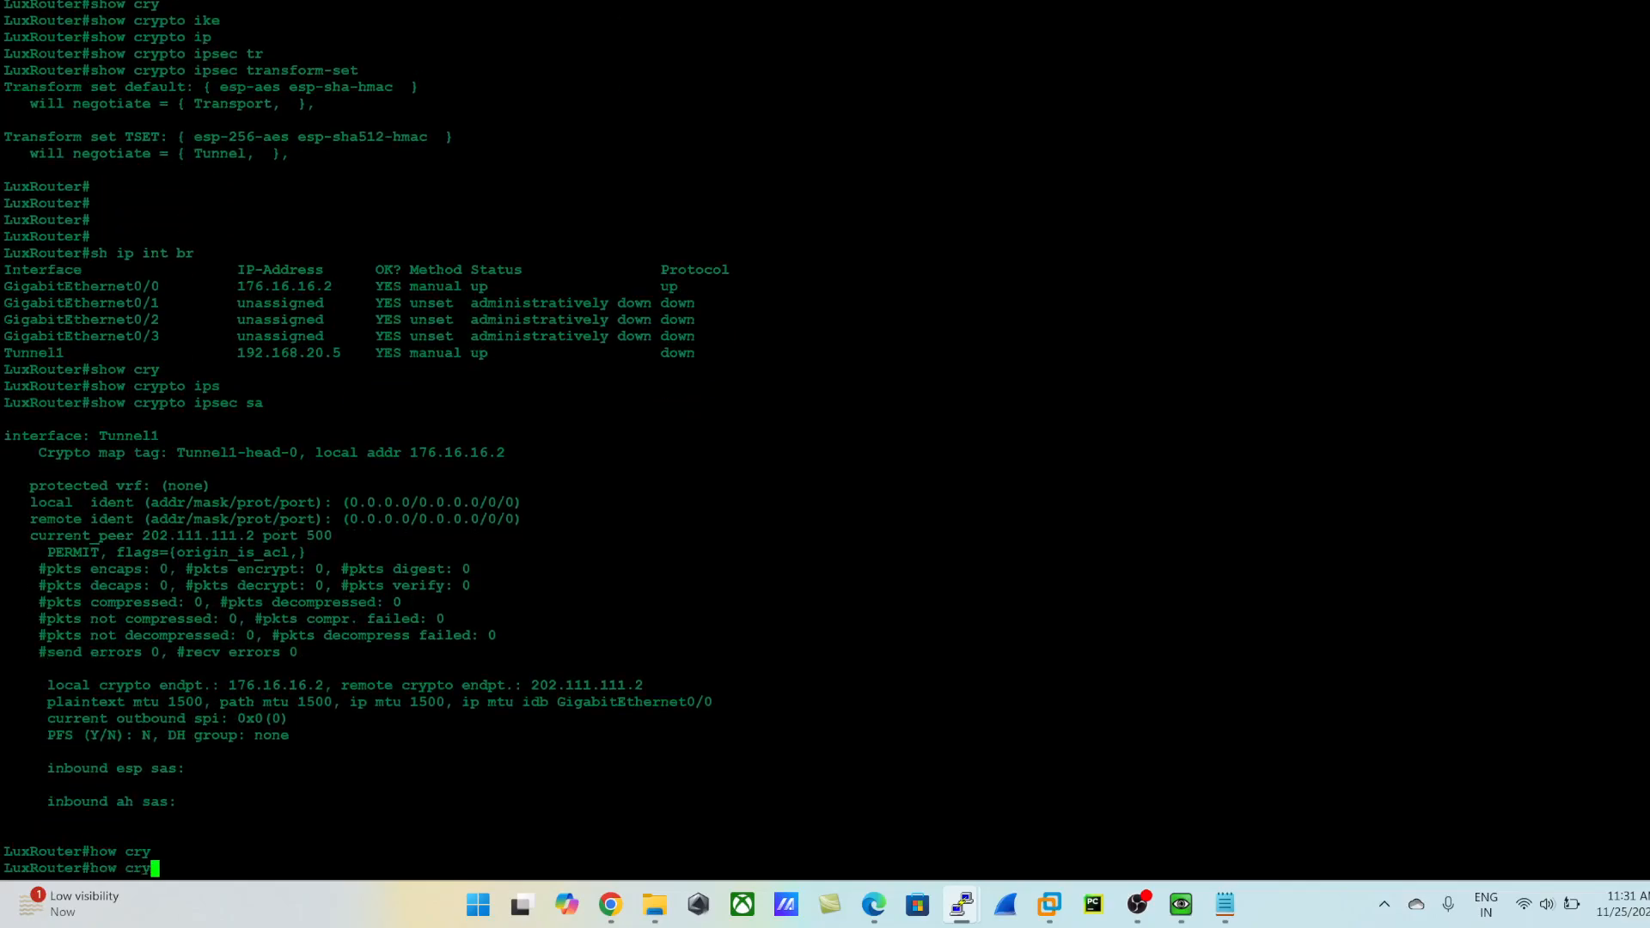
{"action": "key", "text": "BackSpace"}
{"action": "key", "text": "BackSpace"}
{"action": "key", "text": "BackSpace"}
{"action": "key", "text": "BackSpace"}
{"action": "key", "text": "BackSpace"}
{"action": "key", "text": "BackSpace"}
{"action": "key", "text": "BackSpace"}
{"action": "type", "text": "show cry"}
{"action": "key", "text": "Tab"}
{"action": "type", "text": "ike"}
{"action": "key", "text": "Tab"}
{"action": "type", "text": "sa"}
{"action": "key", "text": "Return"}
{"action": "key", "text": "Return"}
{"action": "key", "text": "Return"}
{"action": "key", "text": "Return"}
{"action": "key", "text": "Return"}
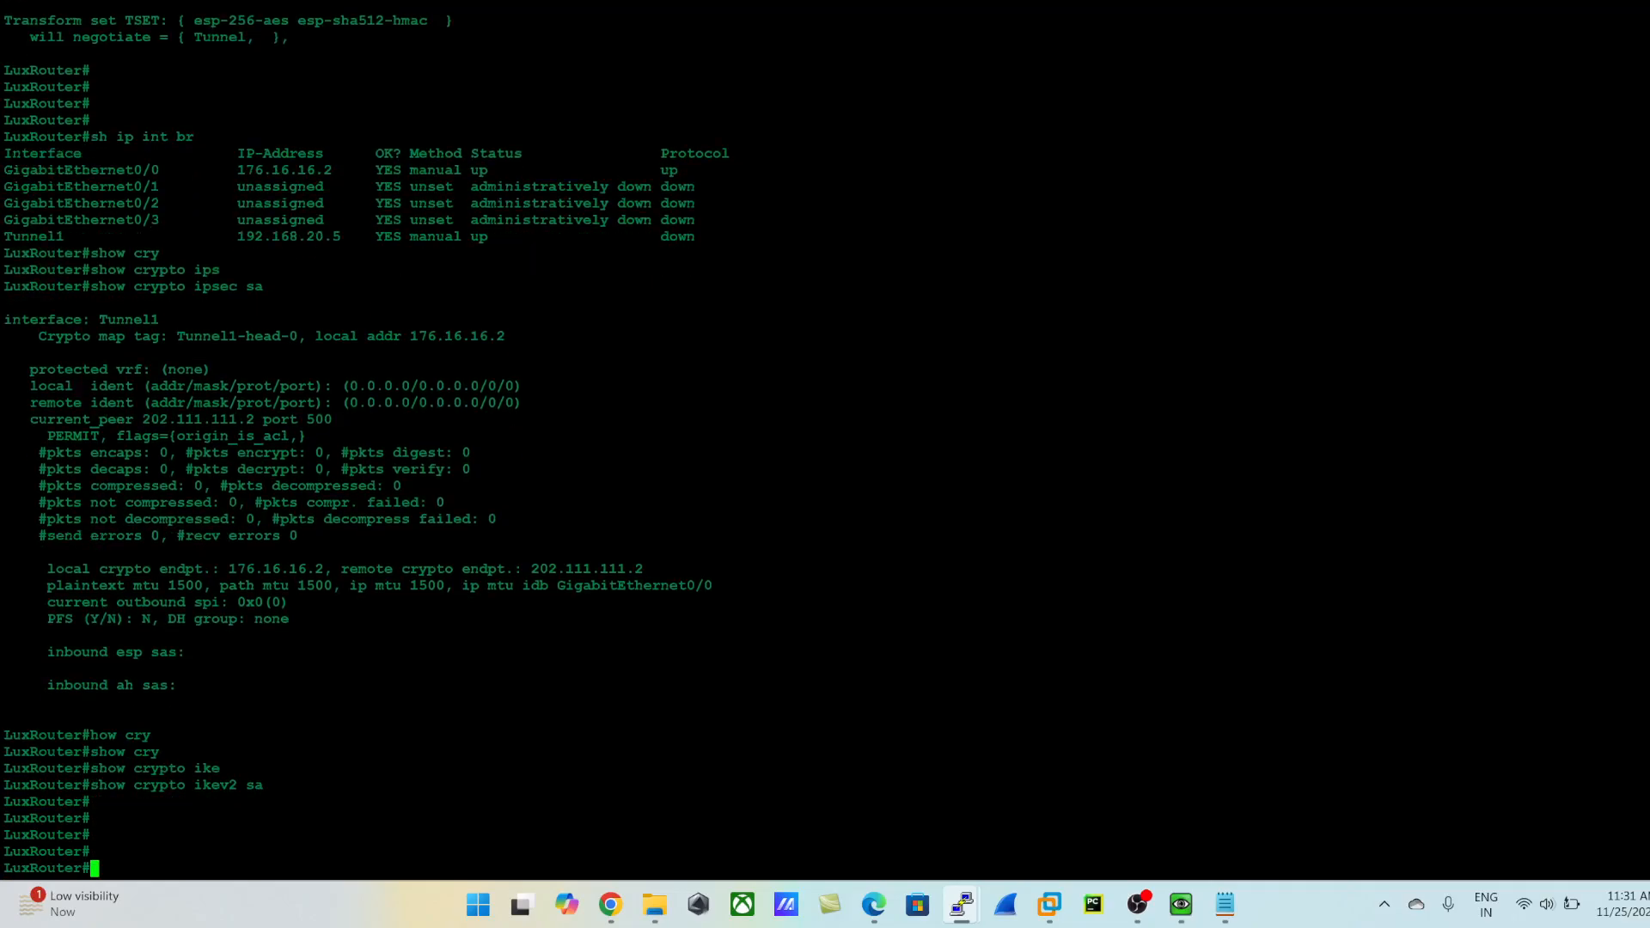
- Try to open a connection to 176.16.16.2 from the router's prompt
{"action": "type", "text": "176.16.16.2"}
{"action": "key", "text": "Return"}
{"action": "key", "text": "Return"}
{"action": "key", "text": "Return"}
- Try to list the debug crypto options from global configuration mode, and return to privileged mode
{"action": "type", "text": "config t"}
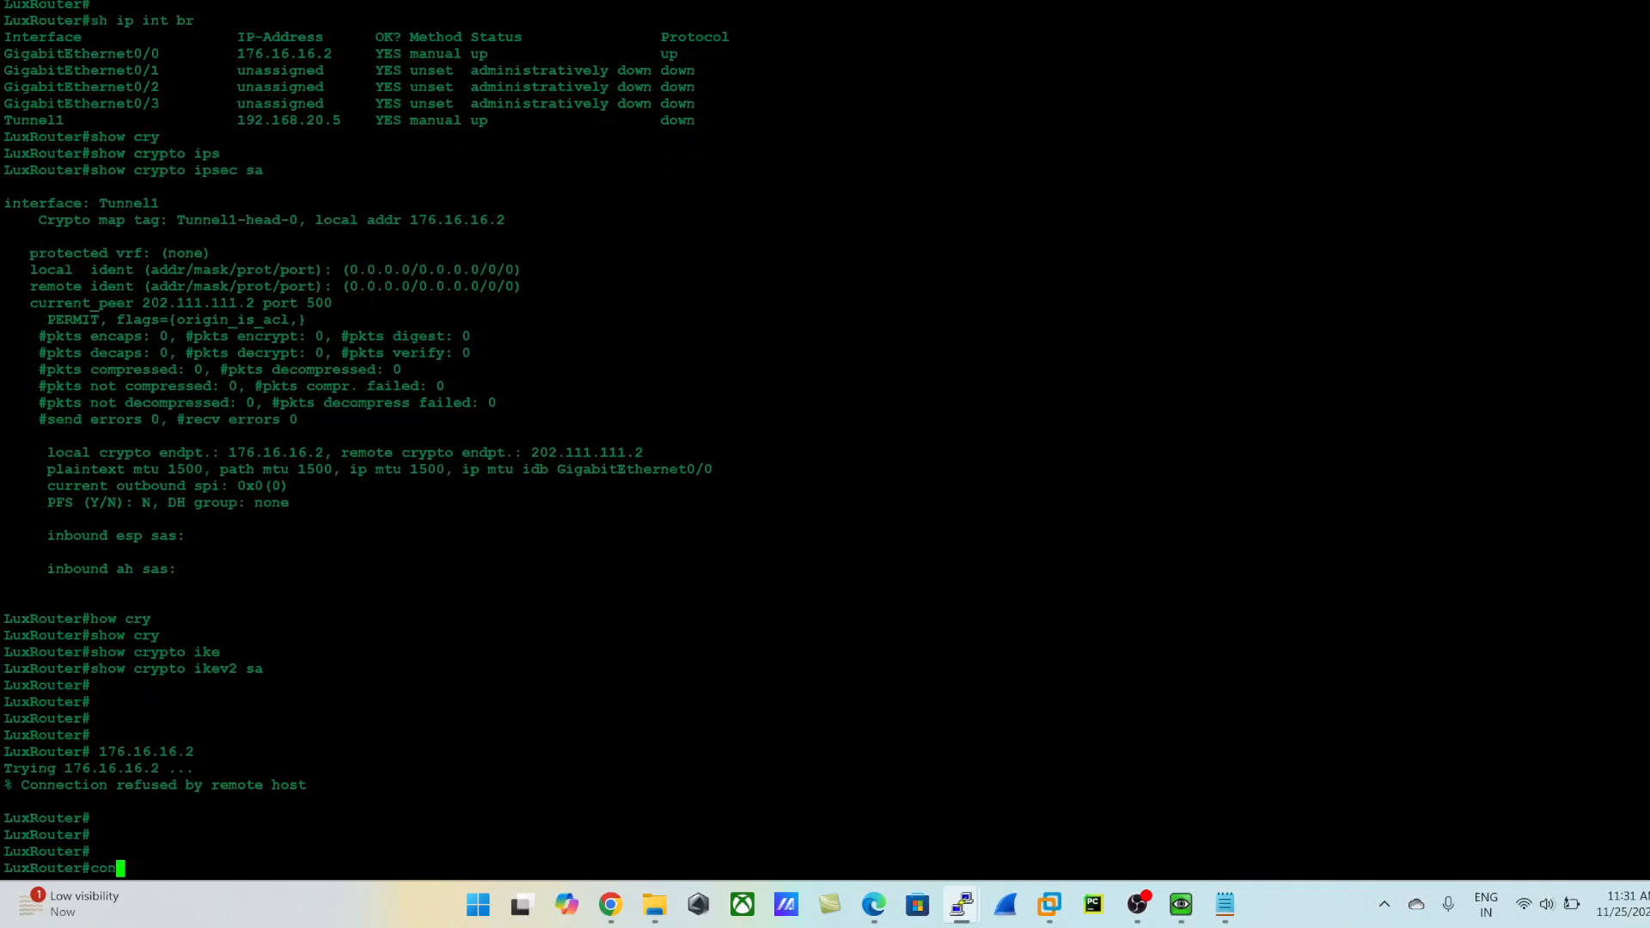
{"action": "key", "text": "Return"}
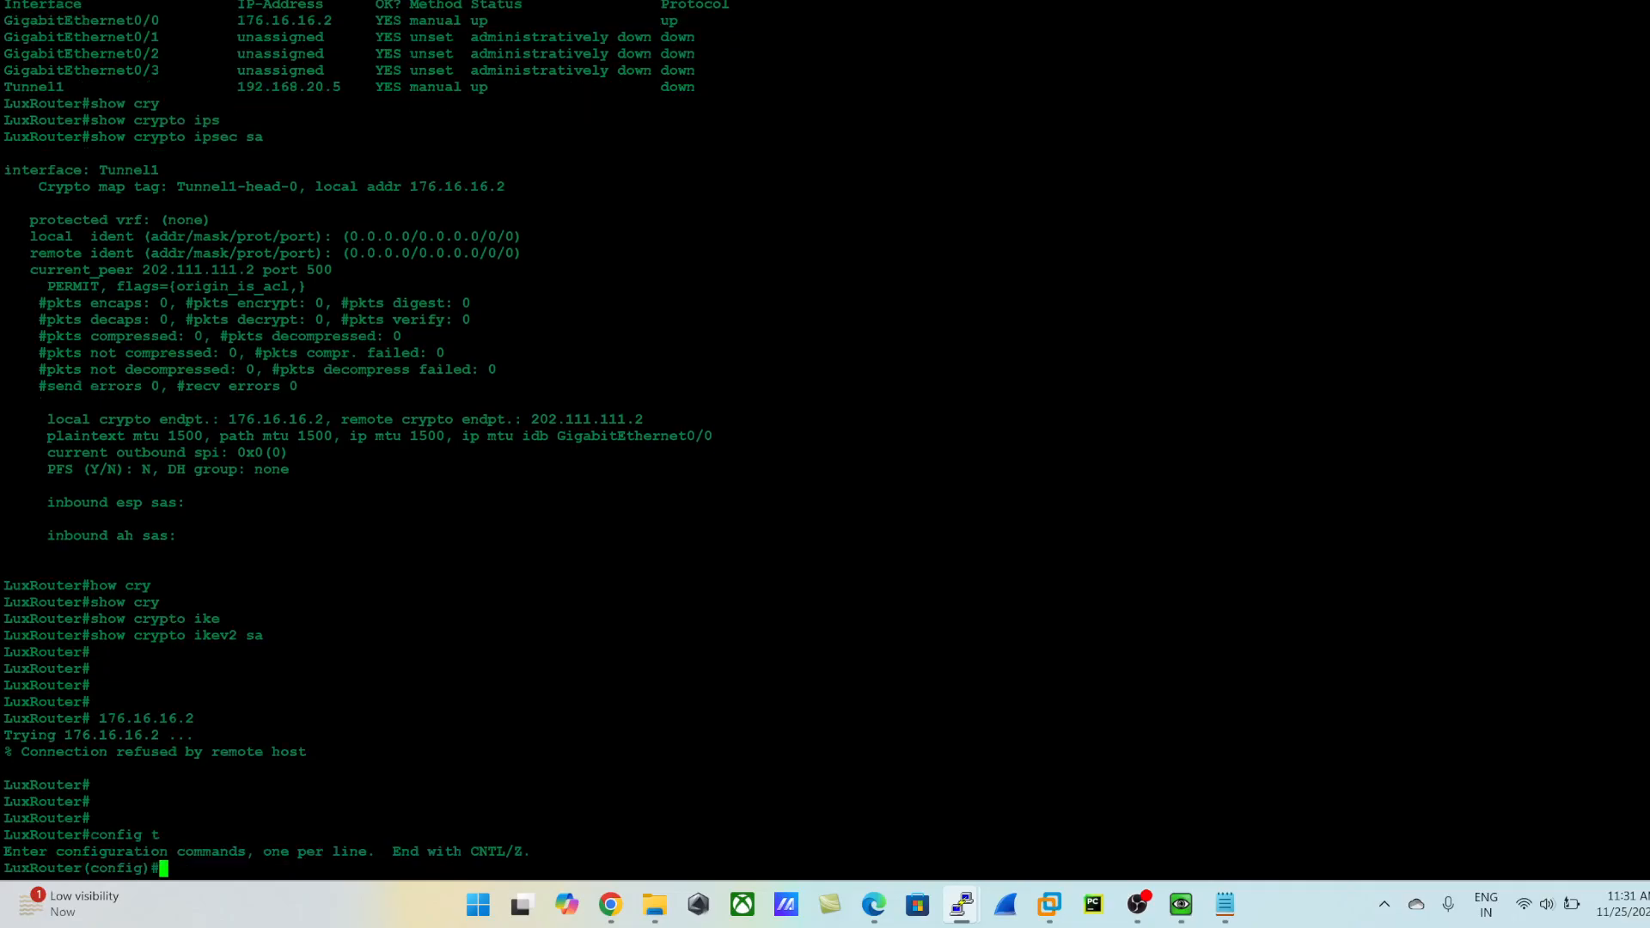
{"action": "type", "text": "de"}
{"action": "key", "text": "Tab"}
{"action": "type", "text": "bu"}
{"action": "key", "text": "Tab"}
{"action": "type", "text": "c"}
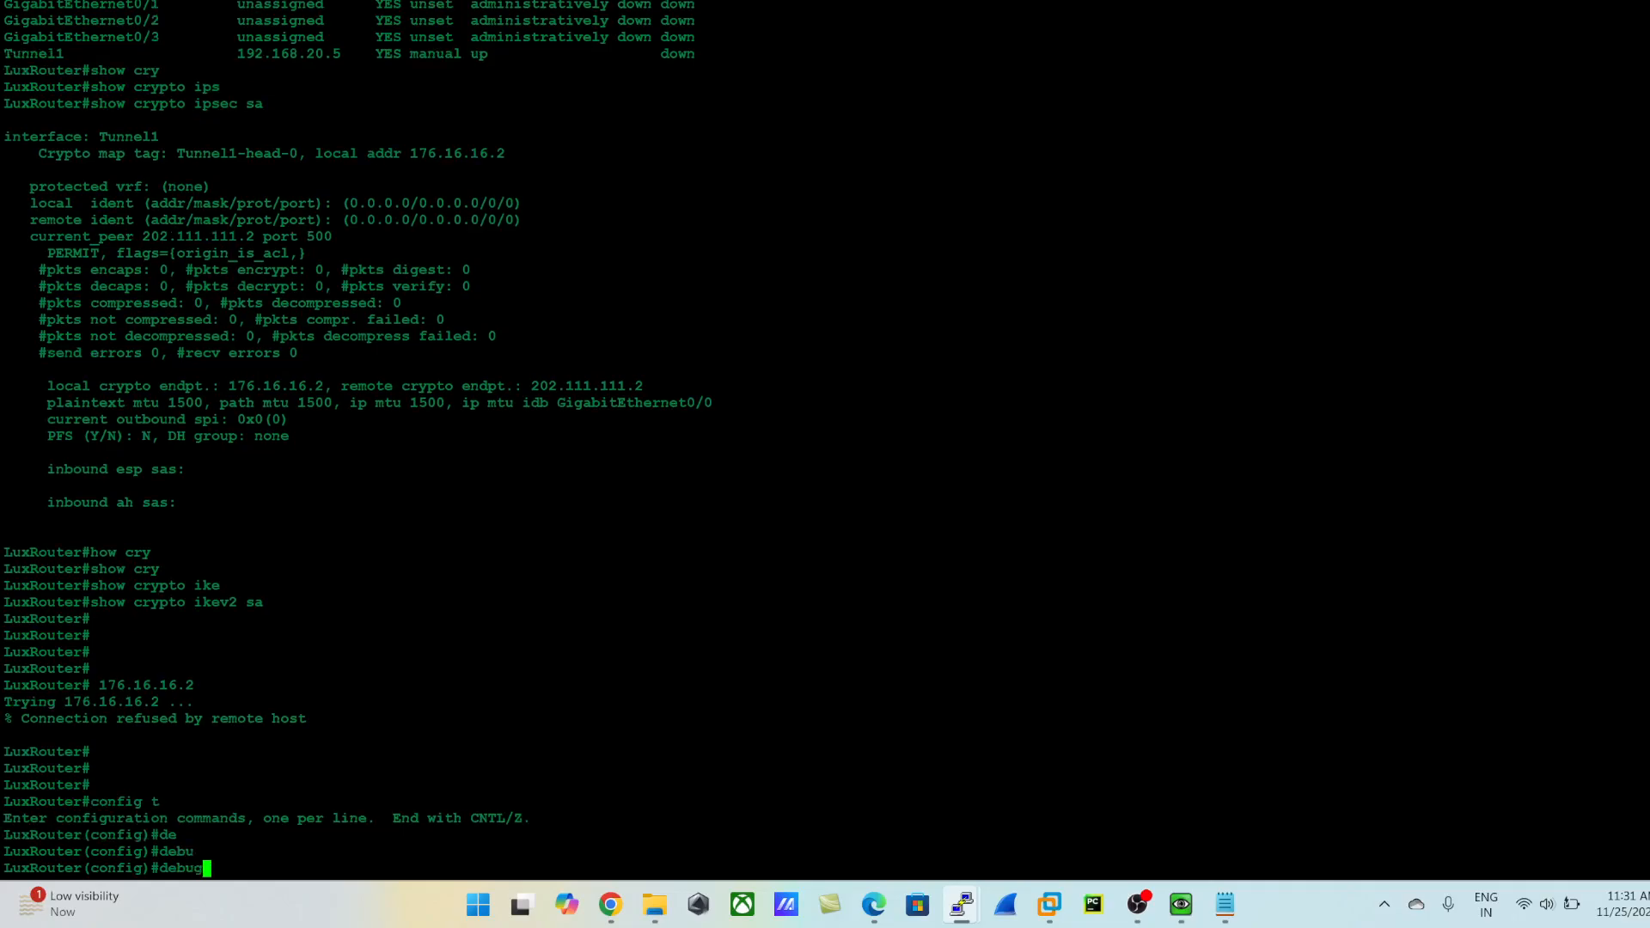
{"action": "key", "text": "BackSpace"}
{"action": "type", "text": "g"}
{"action": "key", "text": "Tab"}
{"action": "type", "text": "cer"}
{"action": "key", "text": "BackSpace"}
{"action": "key", "text": "BackSpace"}
{"action": "type", "text": "ry"}
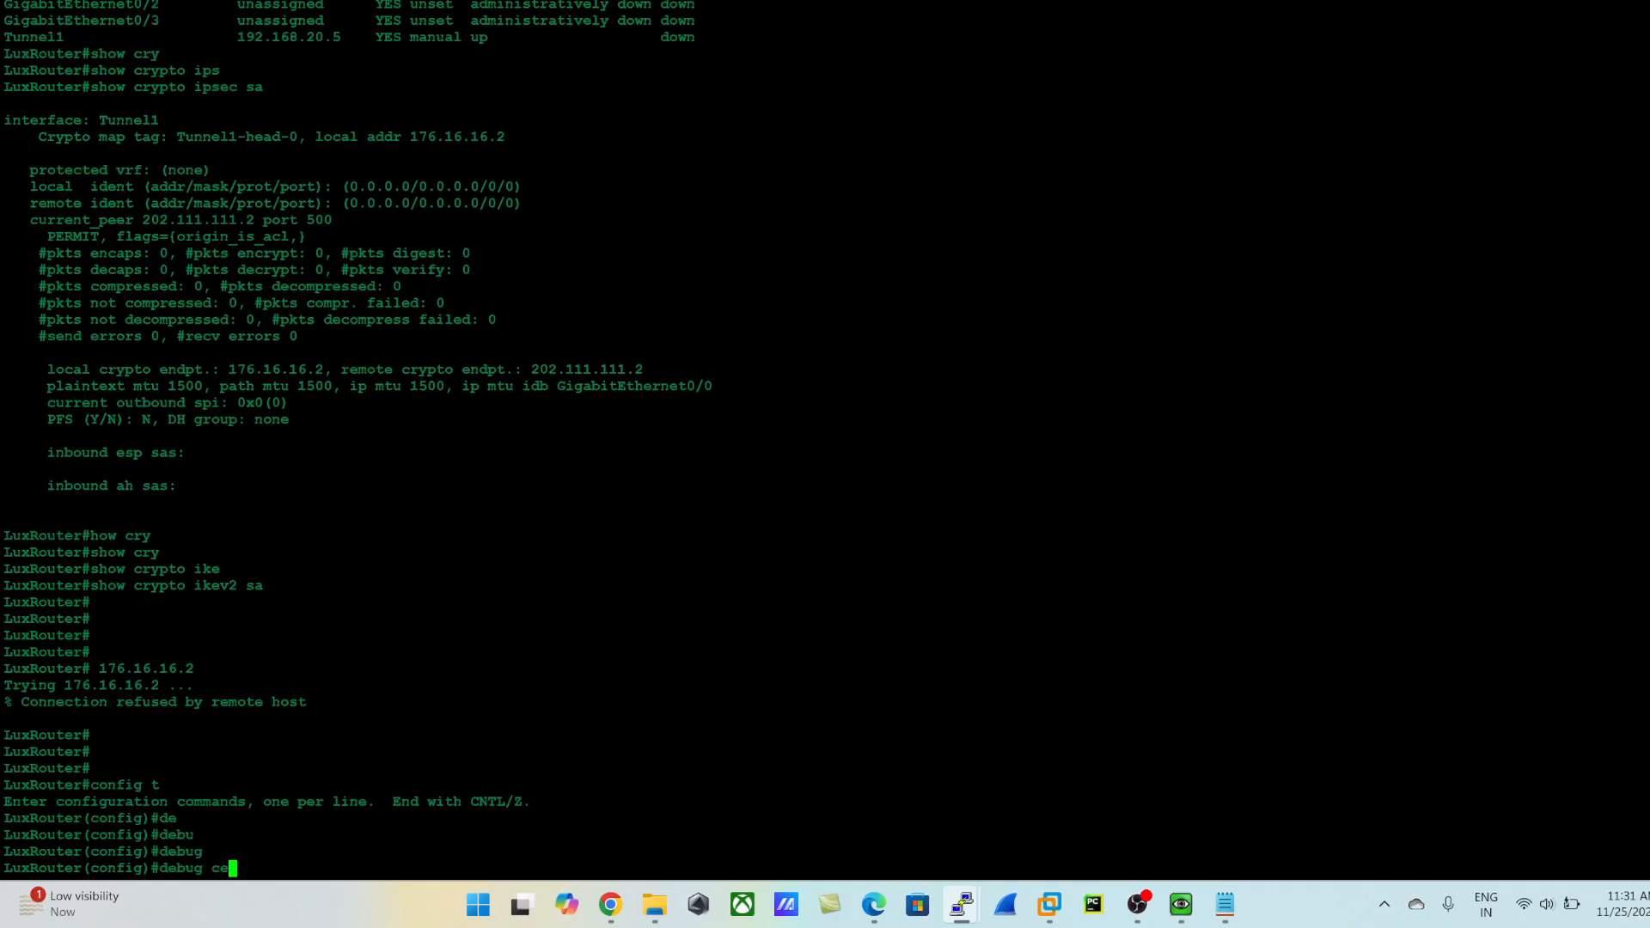
{"action": "key", "text": "Tab"}
{"action": "type", "text": "p"}
{"action": "key", "text": "Tab"}
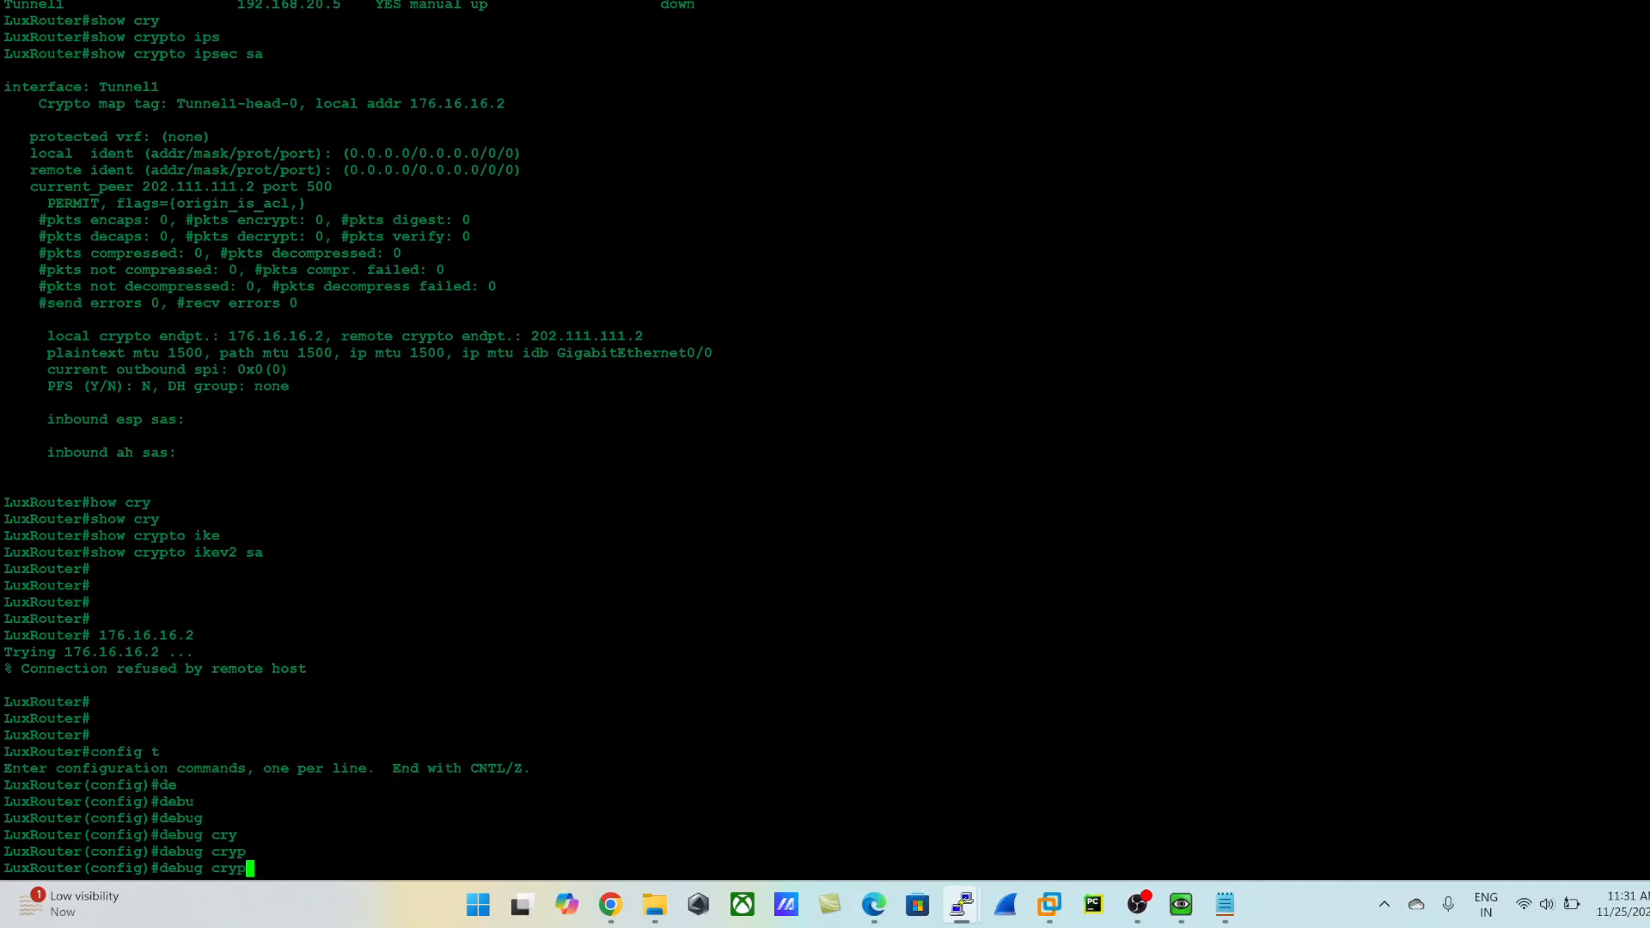
{"action": "key", "text": "BackSpace"}
{"action": "key", "text": "BackSpace"}
{"action": "key", "text": "BackSpace"}
{"action": "key", "text": "BackSpace"}
{"action": "type", "text": "crypto"}
{"action": "key", "text": "Tab"}
{"action": "type", "text": "?"}
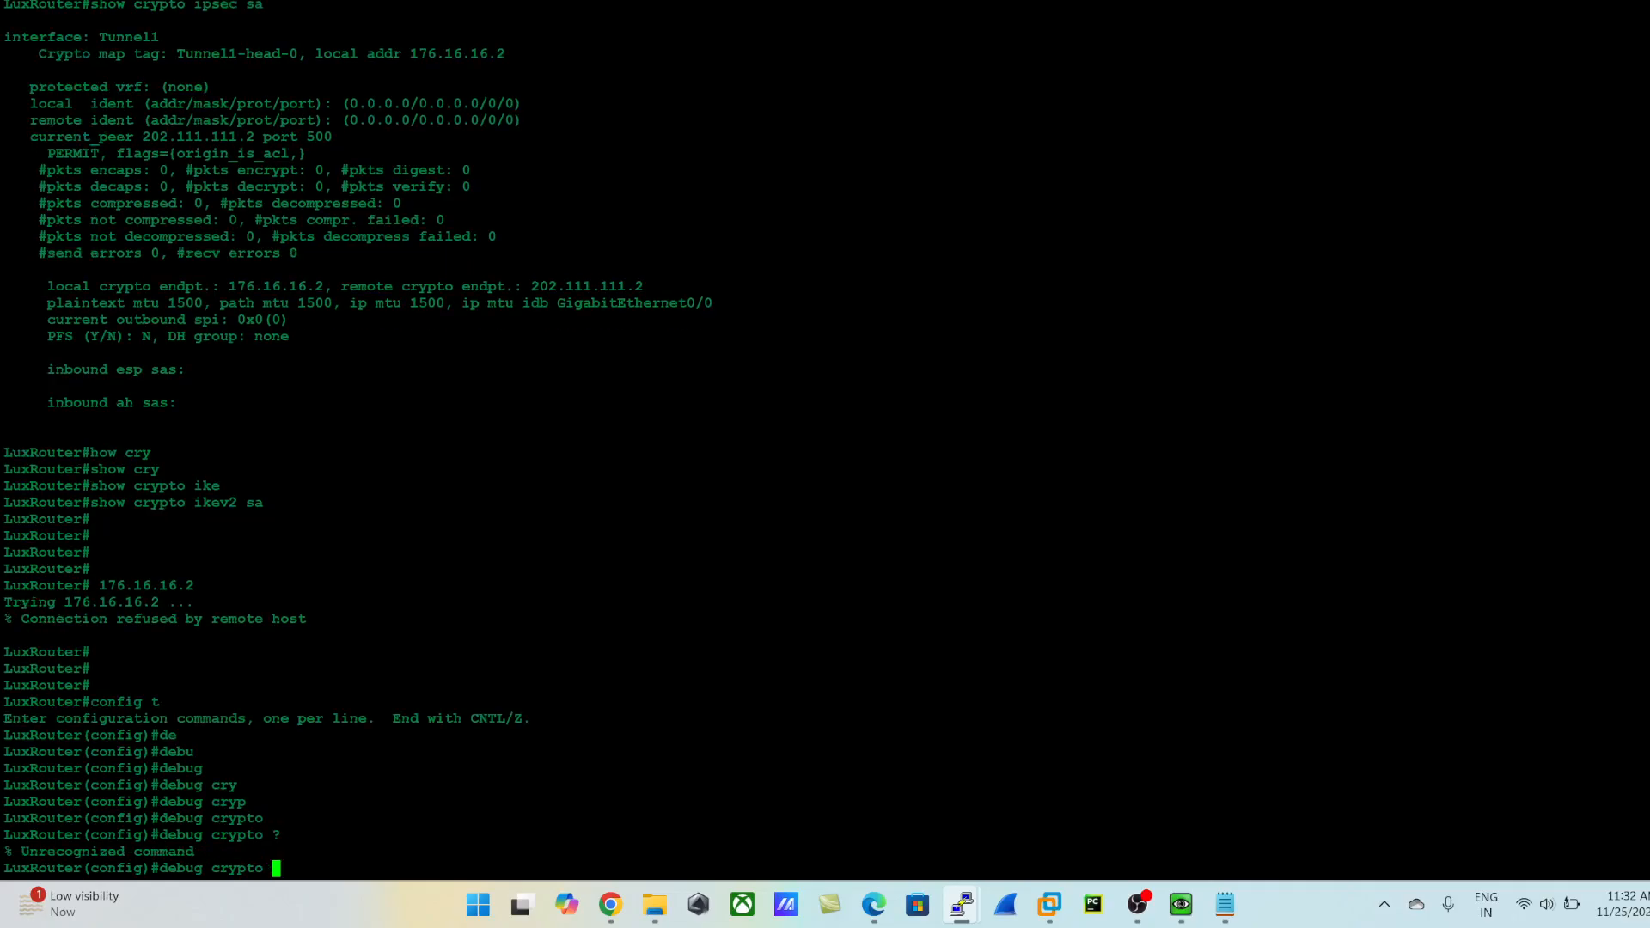
{"action": "key", "text": "BackSpace"}
{"action": "key", "text": "BackSpace"}
{"action": "key", "text": "BackSpace"}
{"action": "key", "text": "BackSpace"}
{"action": "key", "text": "BackSpace"}
{"action": "key", "text": "BackSpace"}
{"action": "key", "text": "BackSpace"}
{"action": "key", "text": "BackSpace"}
{"action": "key", "text": "BackSpace"}
{"action": "key", "text": "BackSpace"}
{"action": "key", "text": "BackSpace"}
{"action": "key", "text": "BackSpace"}
{"action": "key", "text": "BackSpace"}
{"action": "type", "text": "exit"}
{"action": "key", "text": "Return"}
- List the peer filter options of the debug crypto condition peer command in privileged mode
{"action": "type", "text": "d"}
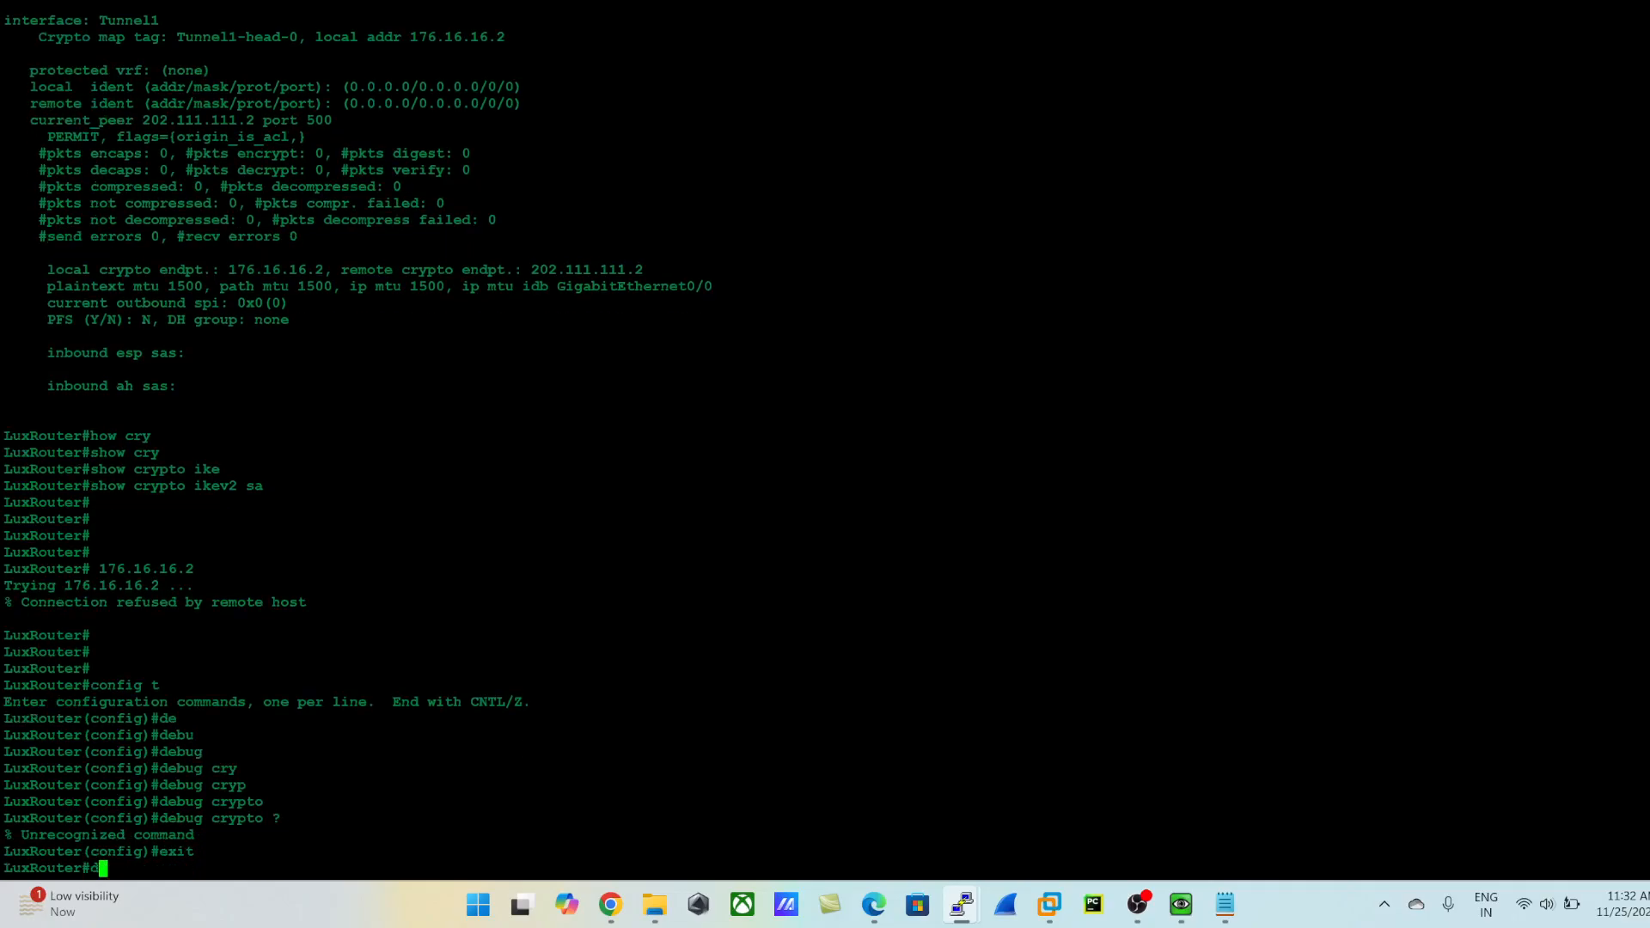
{"action": "type", "text": "ebu"}
{"action": "key", "text": "Tab"}
{"action": "type", "text": "cr"}
{"action": "key", "text": "Tab"}
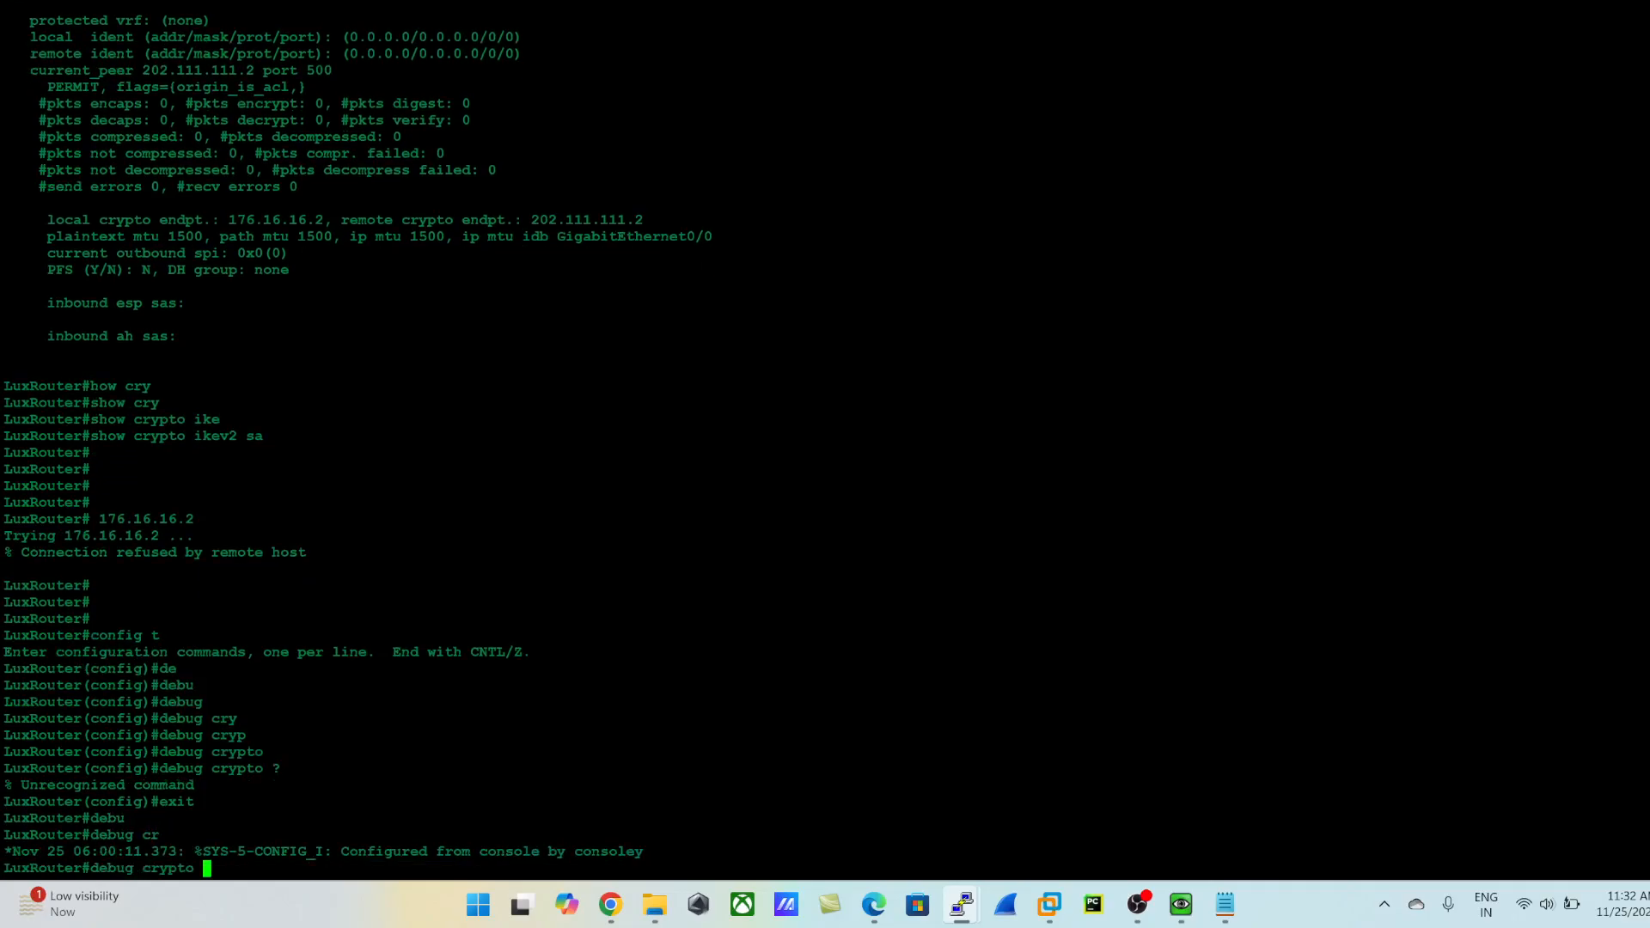
{"action": "type", "text": "con"}
{"action": "key", "text": "Tab"}
{"action": "type", "text": "pee"}
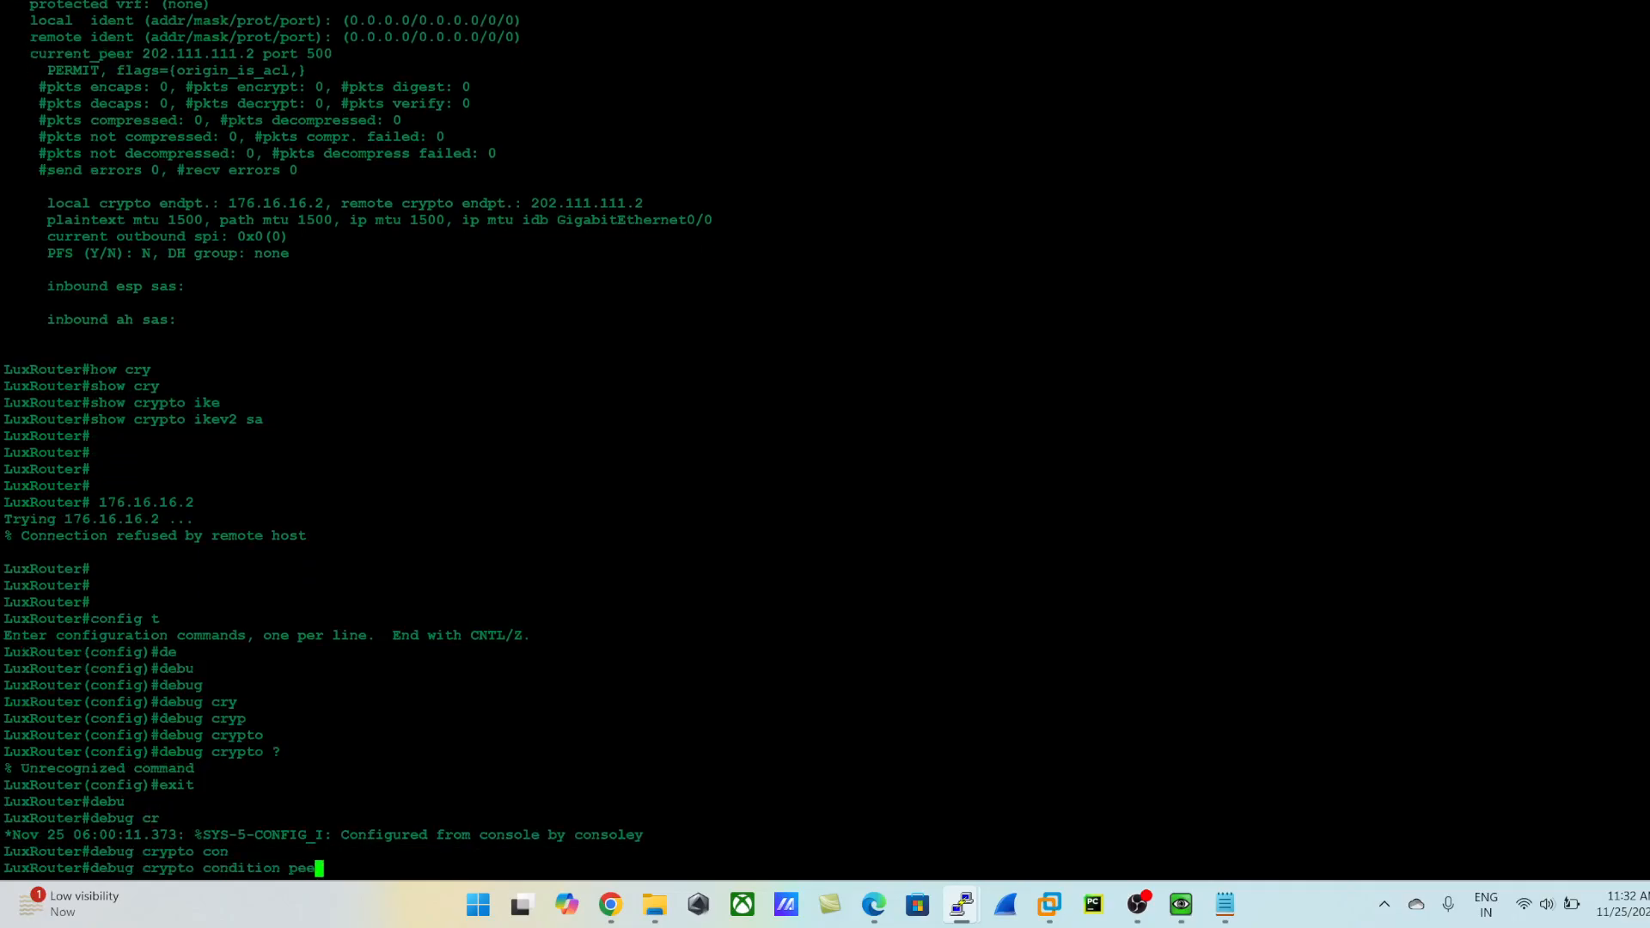
{"action": "key", "text": "Tab"}
{"action": "type", "text": "?"}
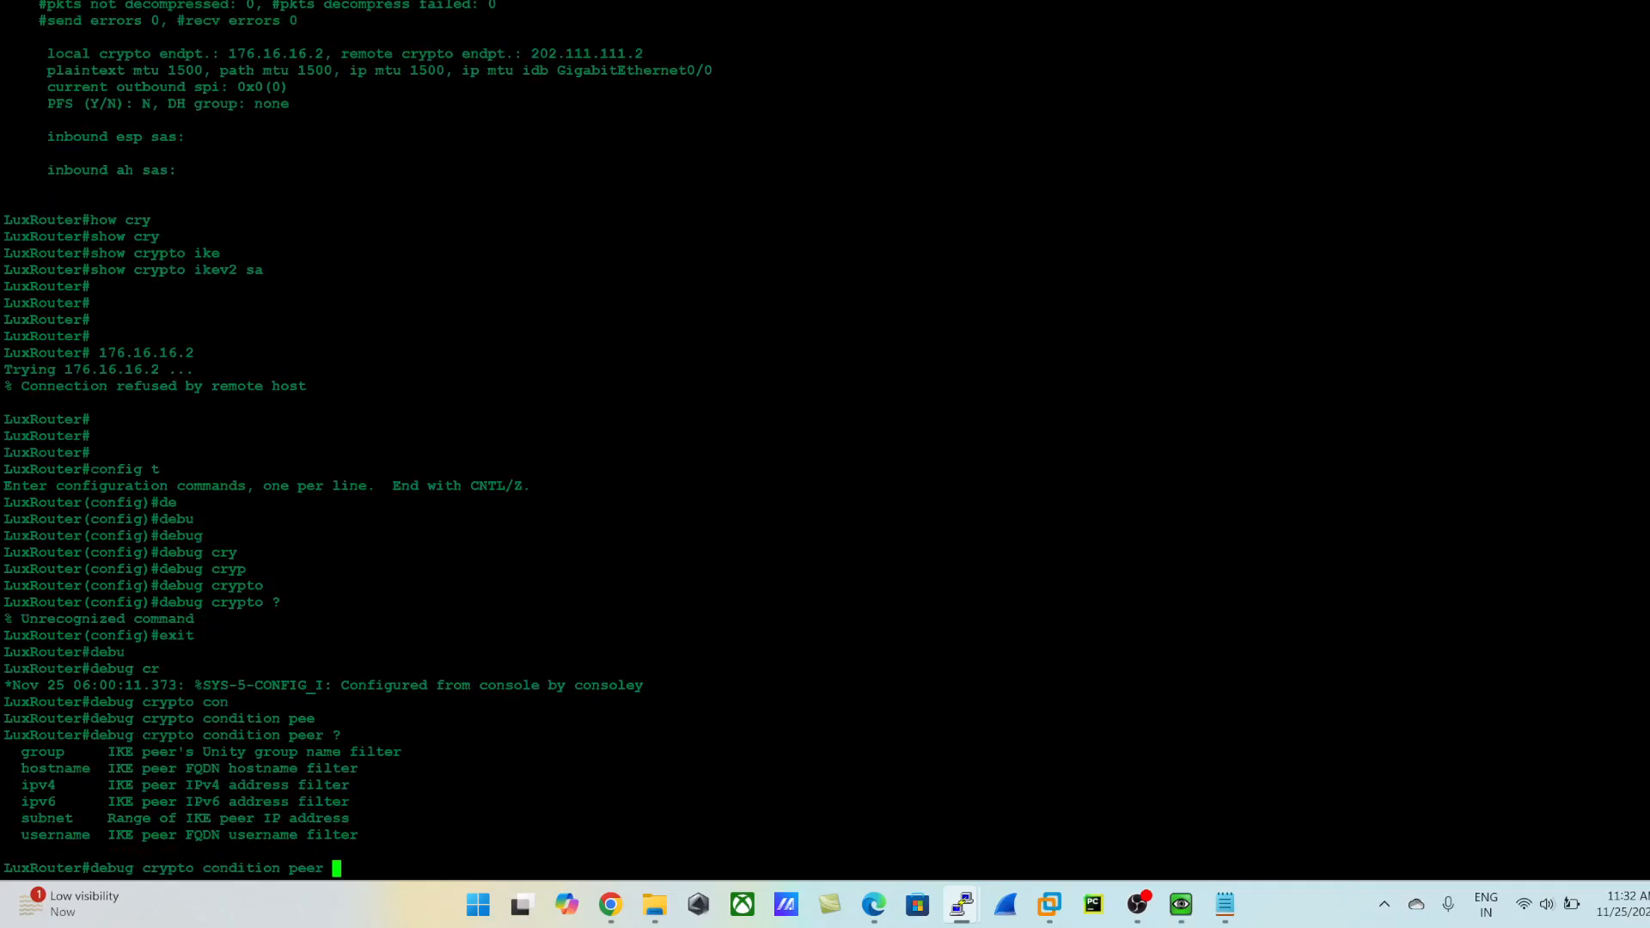
{"action": "type", "text": "202.111"}
- Limit crypto debugging to the IPv4 peer 202.111.111.2 with debug crypto condition peer ipv4
{"action": "key", "text": "BackSpace"}
{"action": "key", "text": "BackSpace"}
{"action": "key", "text": "BackSpace"}
{"action": "key", "text": "BackSpace"}
{"action": "key", "text": "BackSpace"}
{"action": "key", "text": "BackSpace"}
{"action": "key", "text": "BackSpace"}
{"action": "type", "text": "??"}
{"action": "type", "text": "ip"}
{"action": "key", "text": "Tab"}
{"action": "type", "text": "v"}
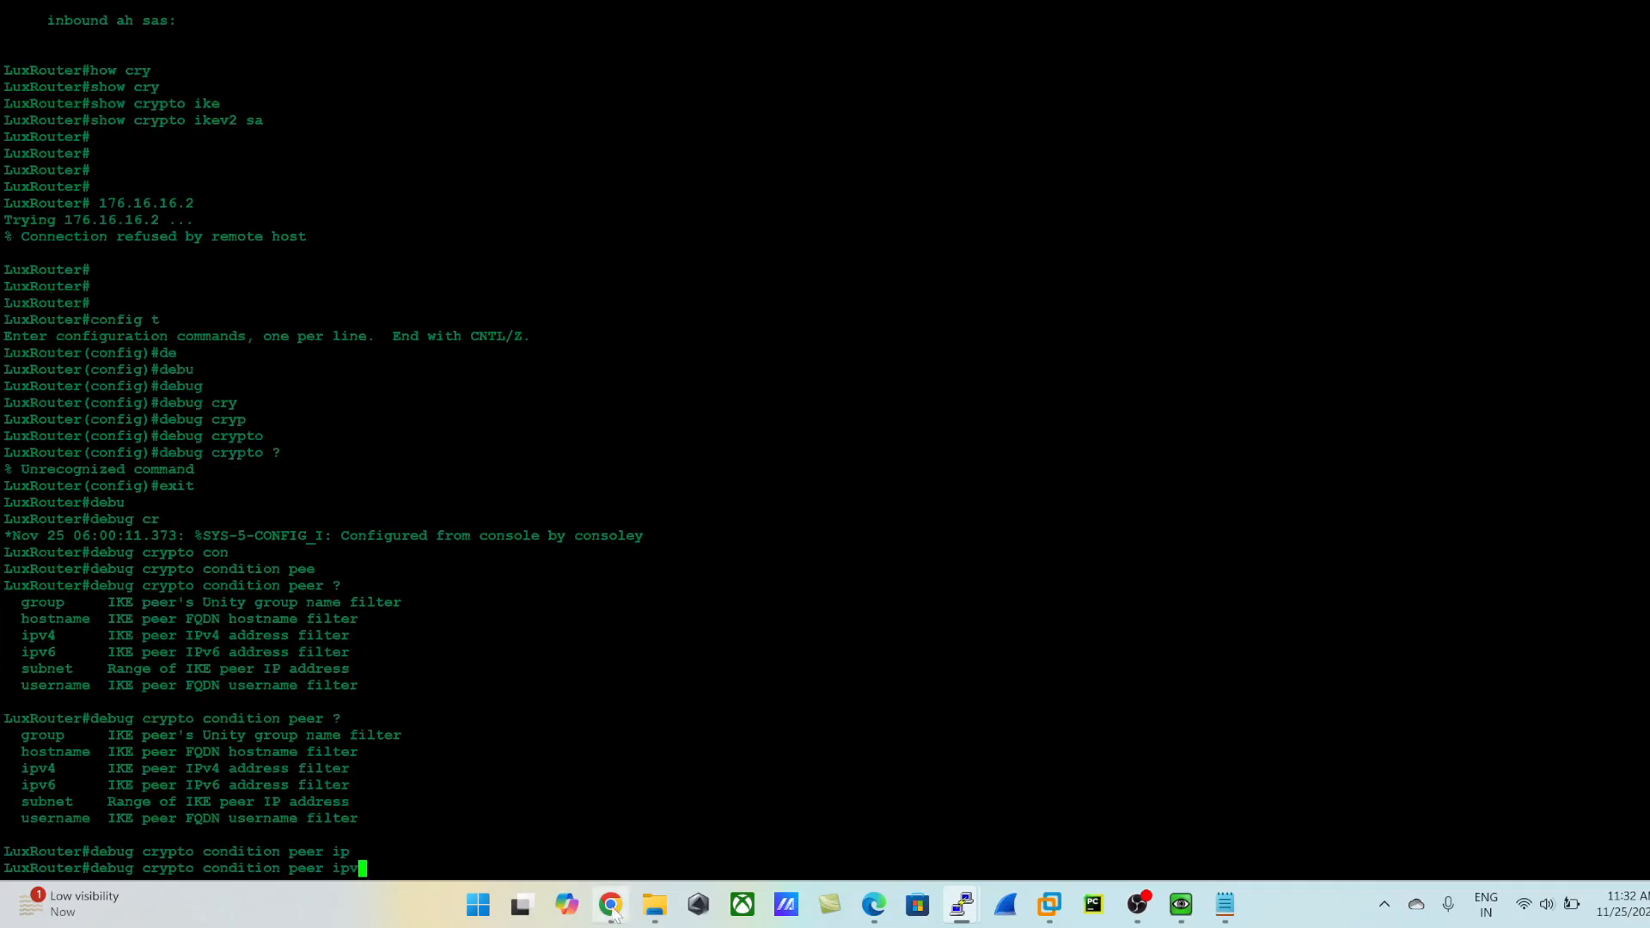
{"action": "type", "text": "4 ?2"}
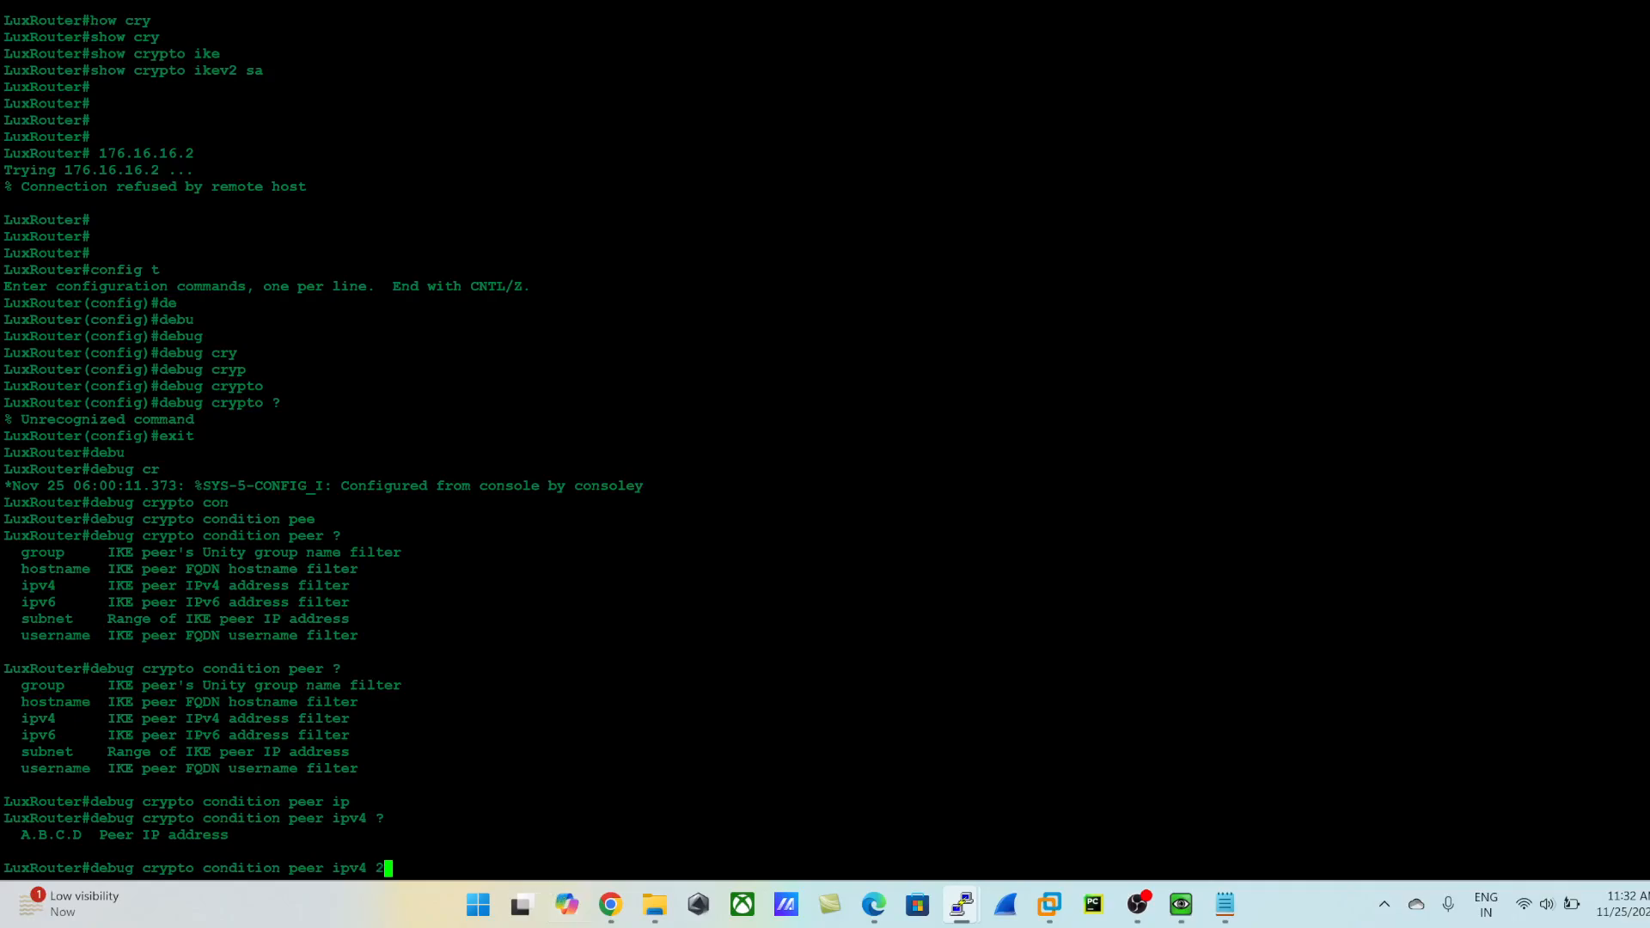
{"action": "type", "text": "02.111.111.2"}
{"action": "key", "text": "Return"}
- List the options available for the debug crypto ikev2 command
{"action": "type", "text": "debu"}
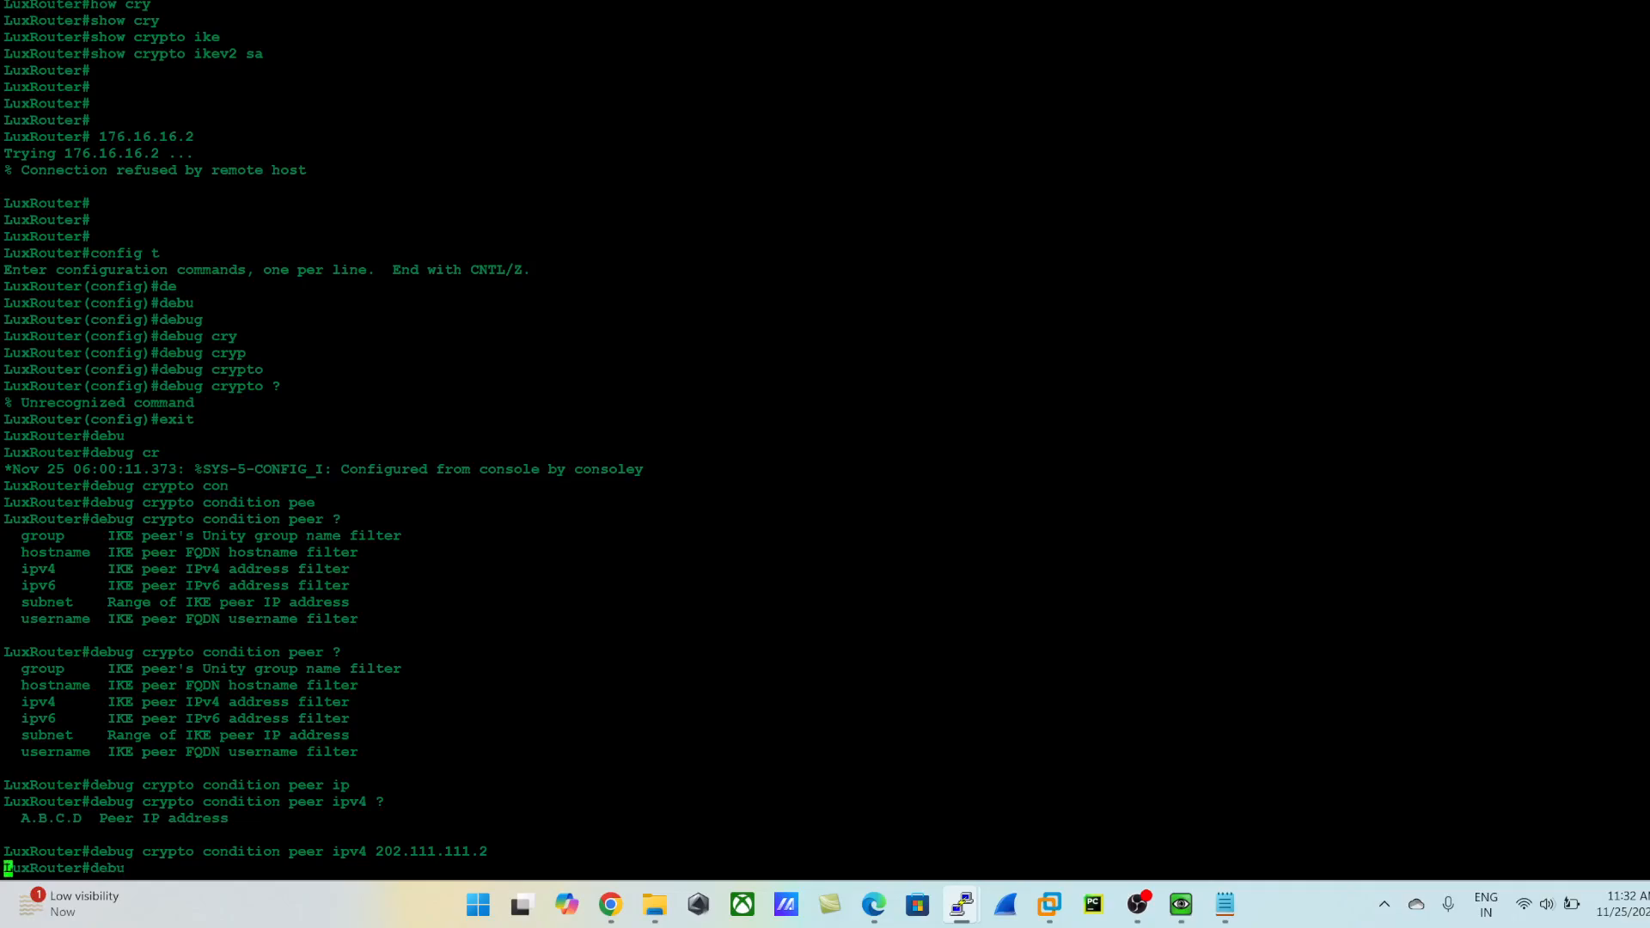
{"action": "key", "text": "Tab"}
{"action": "type", "text": "cry"}
{"action": "key", "text": "Tab"}
{"action": "type", "text": "ips"}
{"action": "key", "text": "Tab"}
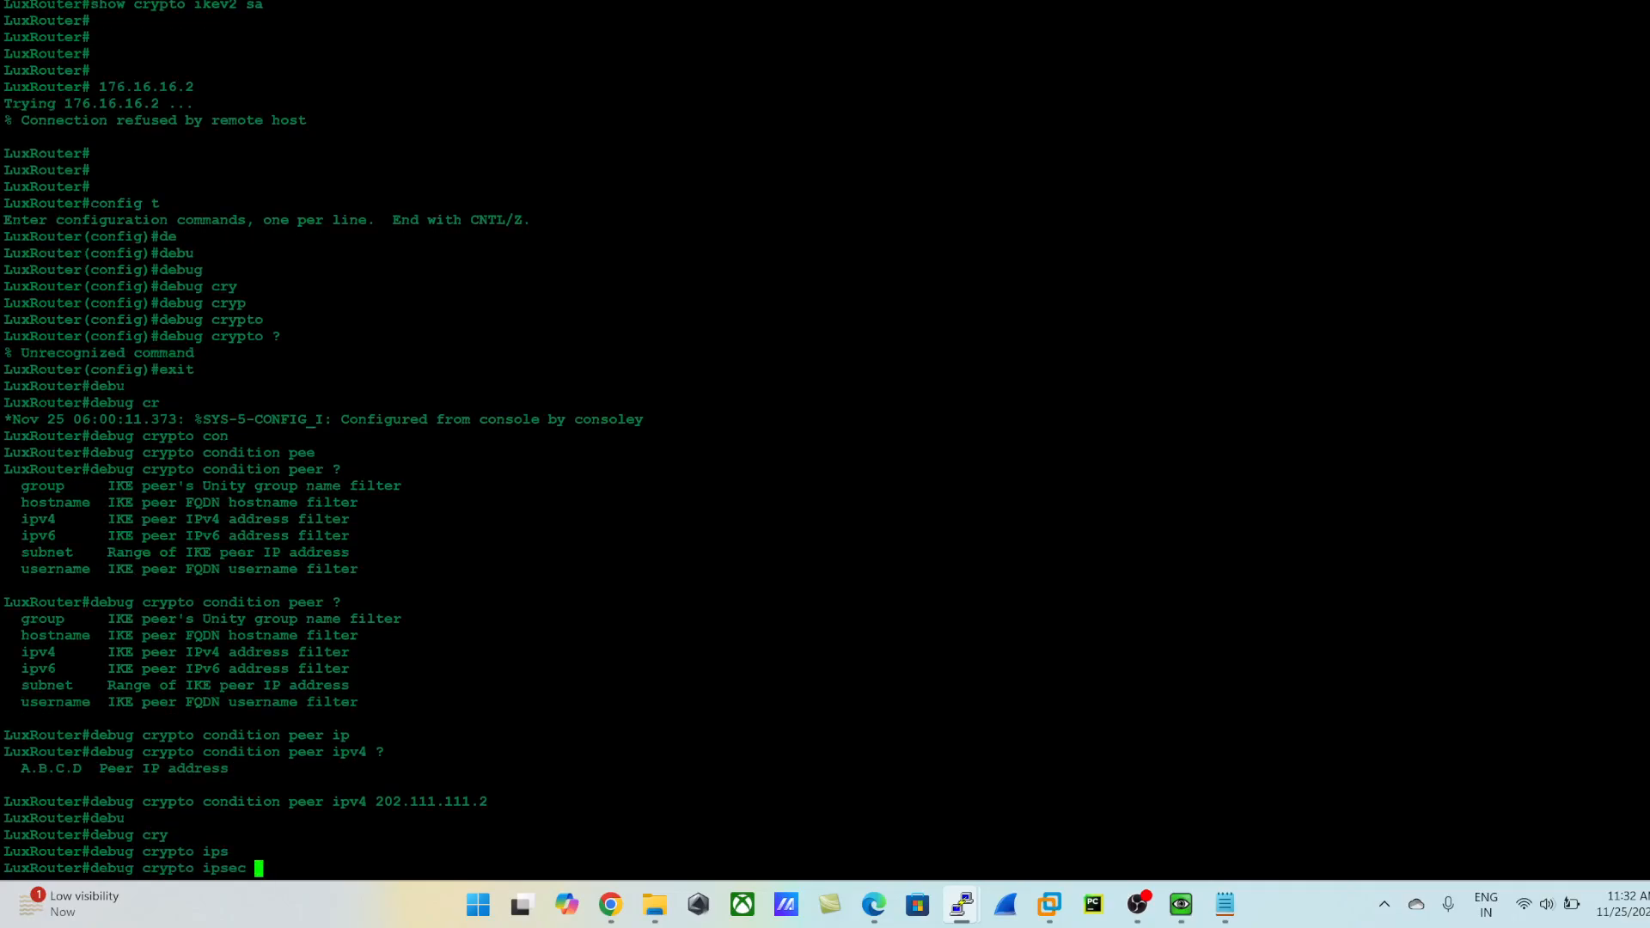
{"action": "key", "text": "BackSpace"}
{"action": "key", "text": "BackSpace"}
{"action": "key", "text": "BackSpace"}
{"action": "key", "text": "BackSpace"}
{"action": "key", "text": "BackSpace"}
{"action": "type", "text": "ik"}
{"action": "key", "text": "BackSpace"}
{"action": "key", "text": "BackSpace"}
{"action": "key", "text": "BackSpace"}
{"action": "type", "text": "ke"}
{"action": "key", "text": "Tab"}
{"action": "type", "text": "v2 ?"}
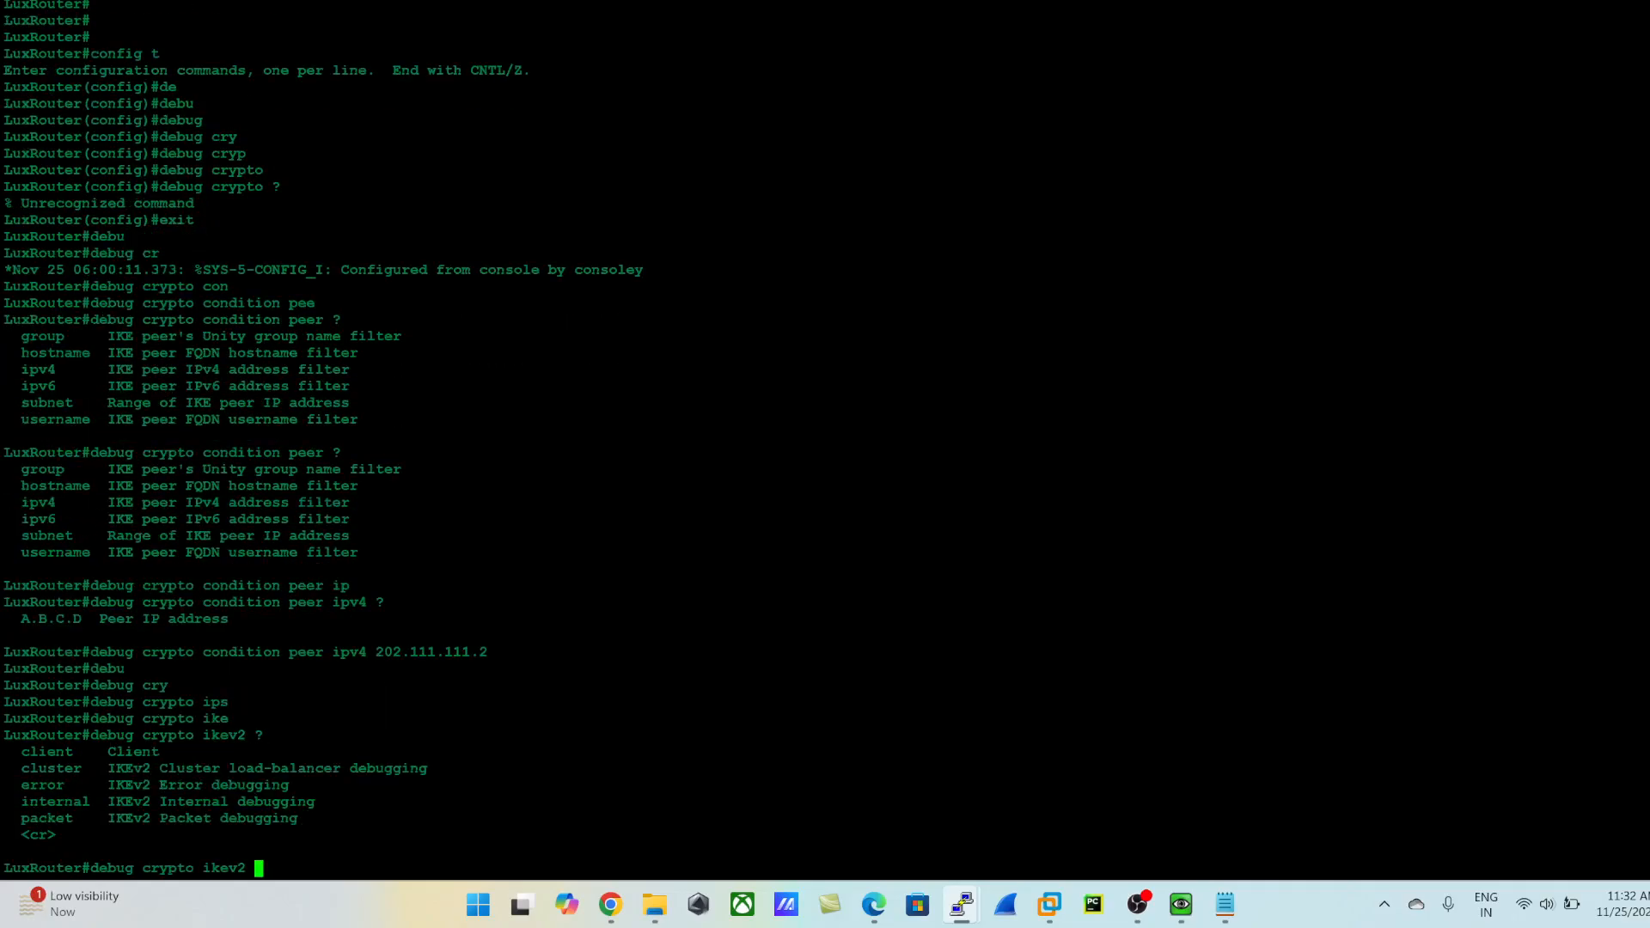
{"action": "type", "text": "eer"}
- Enable IKEv2 error debugging on the router with debug crypto ikev2 error
{"action": "key", "text": "Tab"}
{"action": "key", "text": "BackSpace"}
{"action": "key", "text": "BackSpace"}
{"action": "type", "text": "rr"}
{"action": "key", "text": "Tab"}
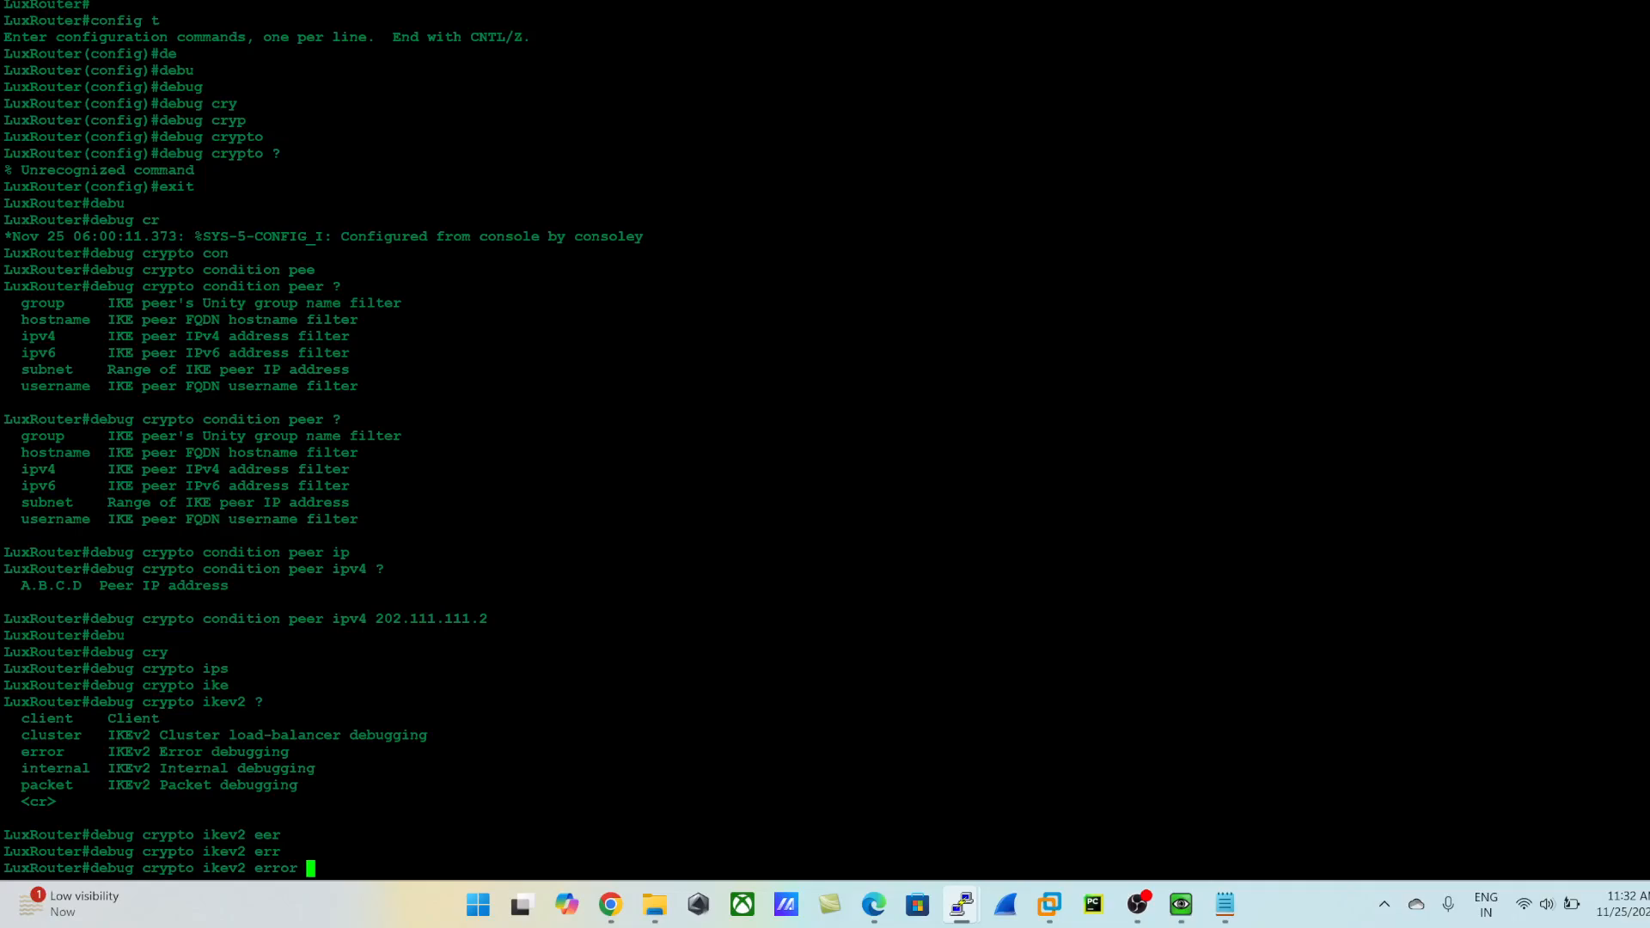
{"action": "key", "text": "Return"}
- Enable IKEv2 packet debugging on the router with debug crypto ikev2 packet
{"action": "key", "text": "Up"}
{"action": "key", "text": "BackSpace"}
{"action": "key", "text": "BackSpace"}
{"action": "key", "text": "BackSpace"}
{"action": "key", "text": "BackSpace"}
{"action": "key", "text": "BackSpace"}
{"action": "key", "text": "BackSpace"}
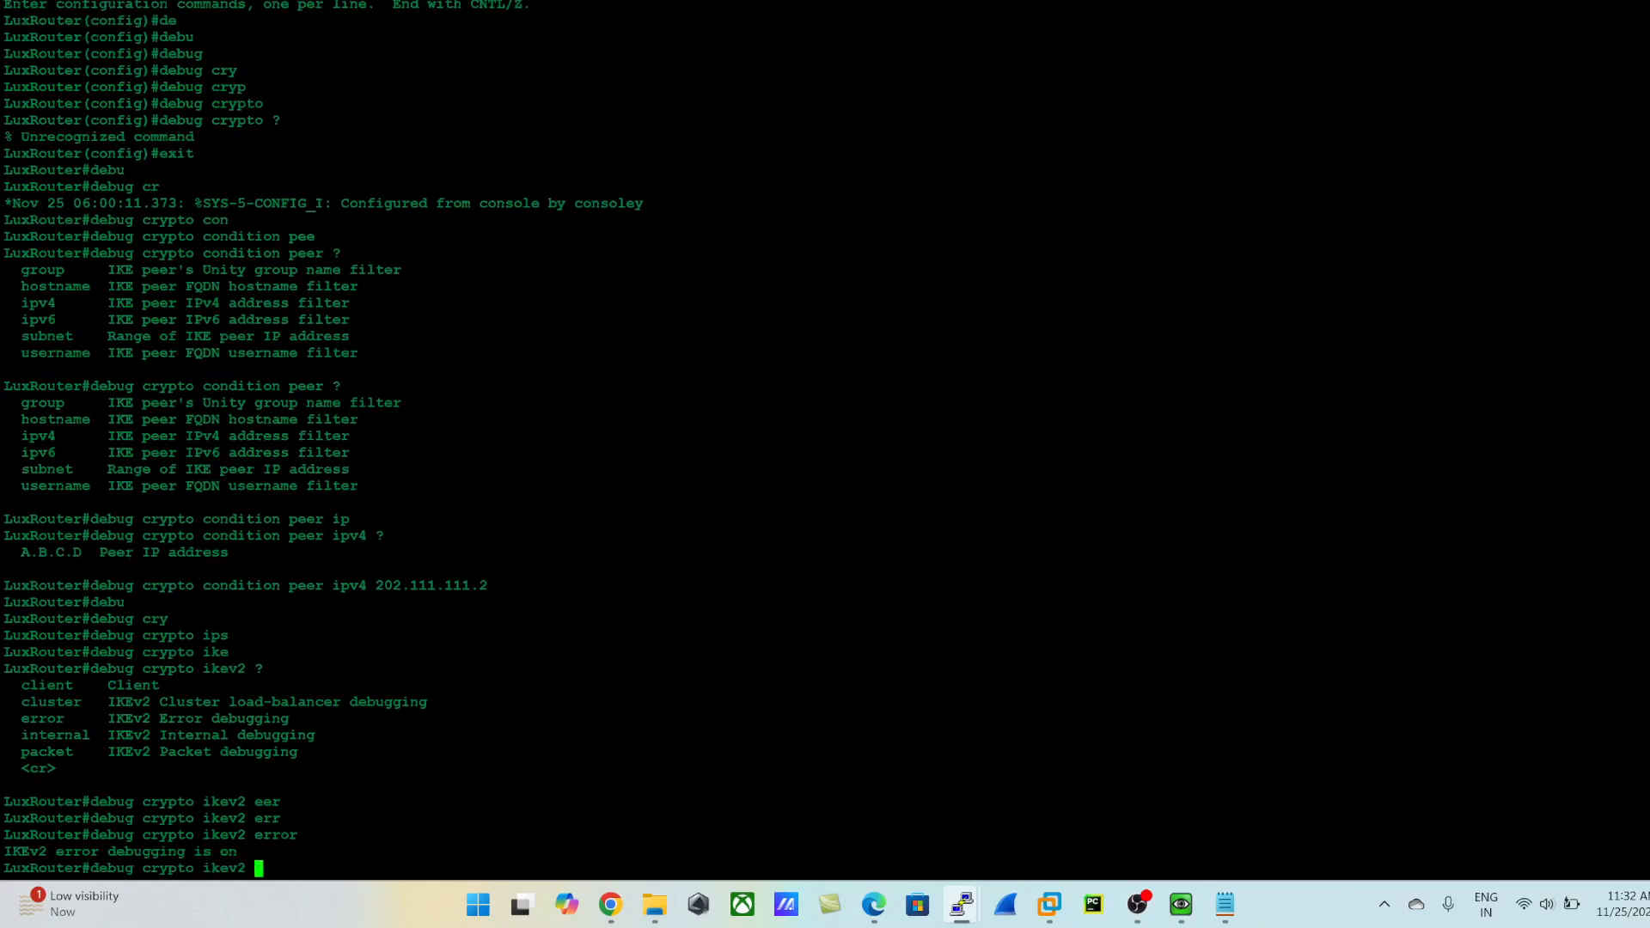
{"action": "type", "text": "pa"}
{"action": "key", "text": "Tab"}
{"action": "key", "text": "Return"}
- Switch to the firewall's browser window, close the commit status, and check the status of LUX_IPSEC_TUNNEL
{"action": "key", "text": "alt+Tab"}
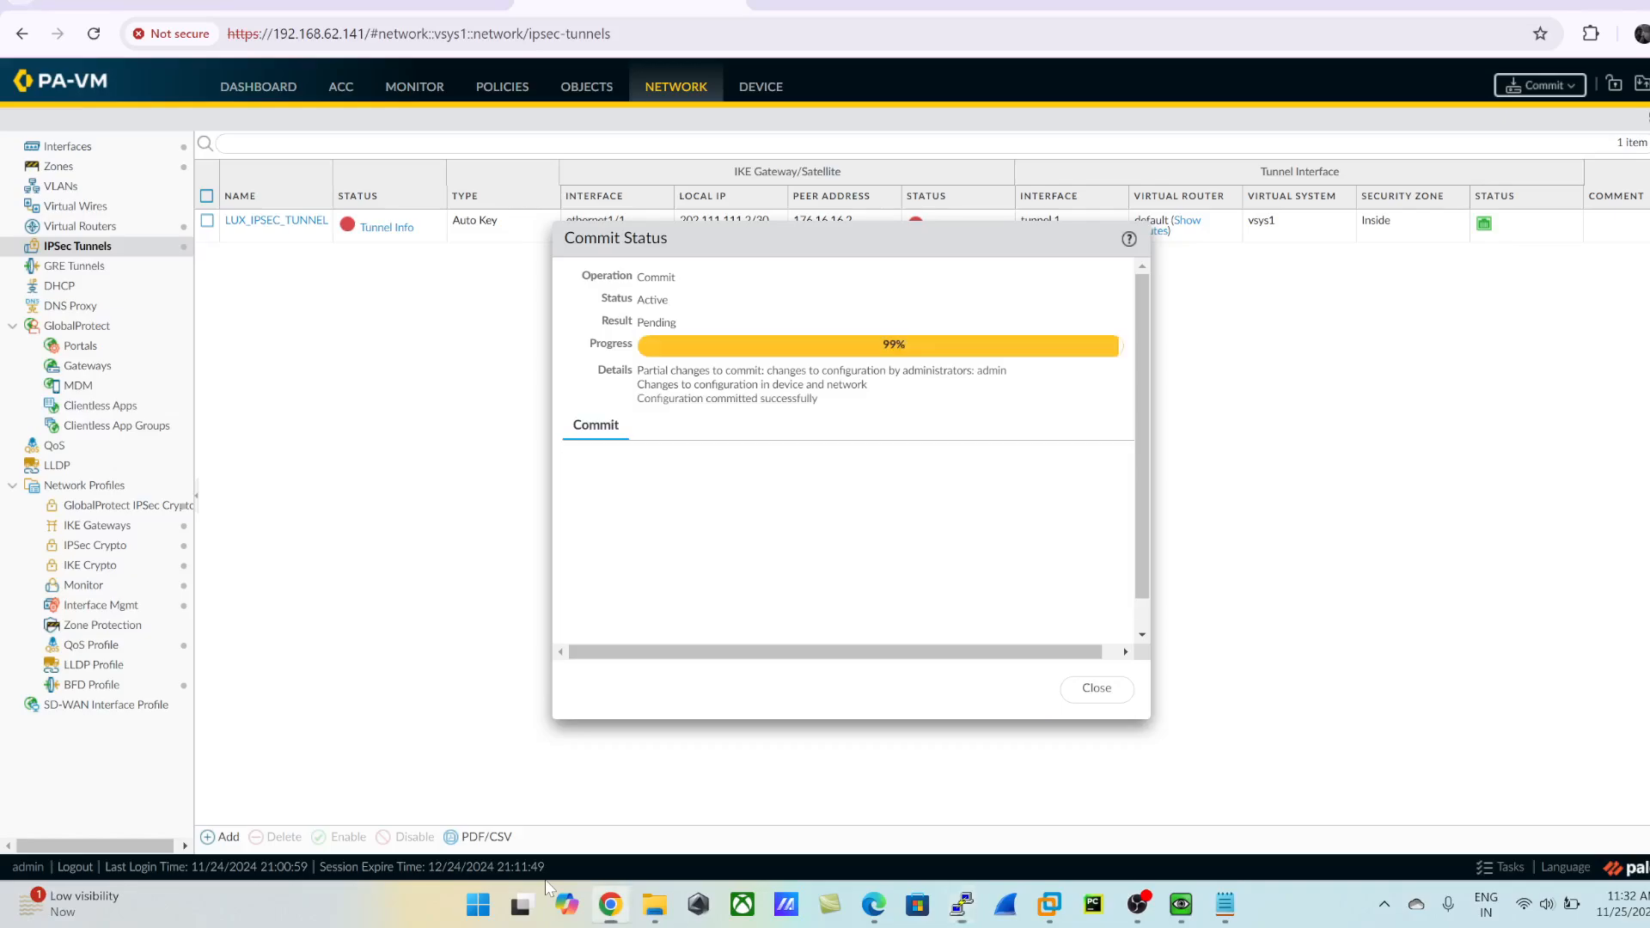
{"action": "left_click", "coordinate": [1093, 689]}
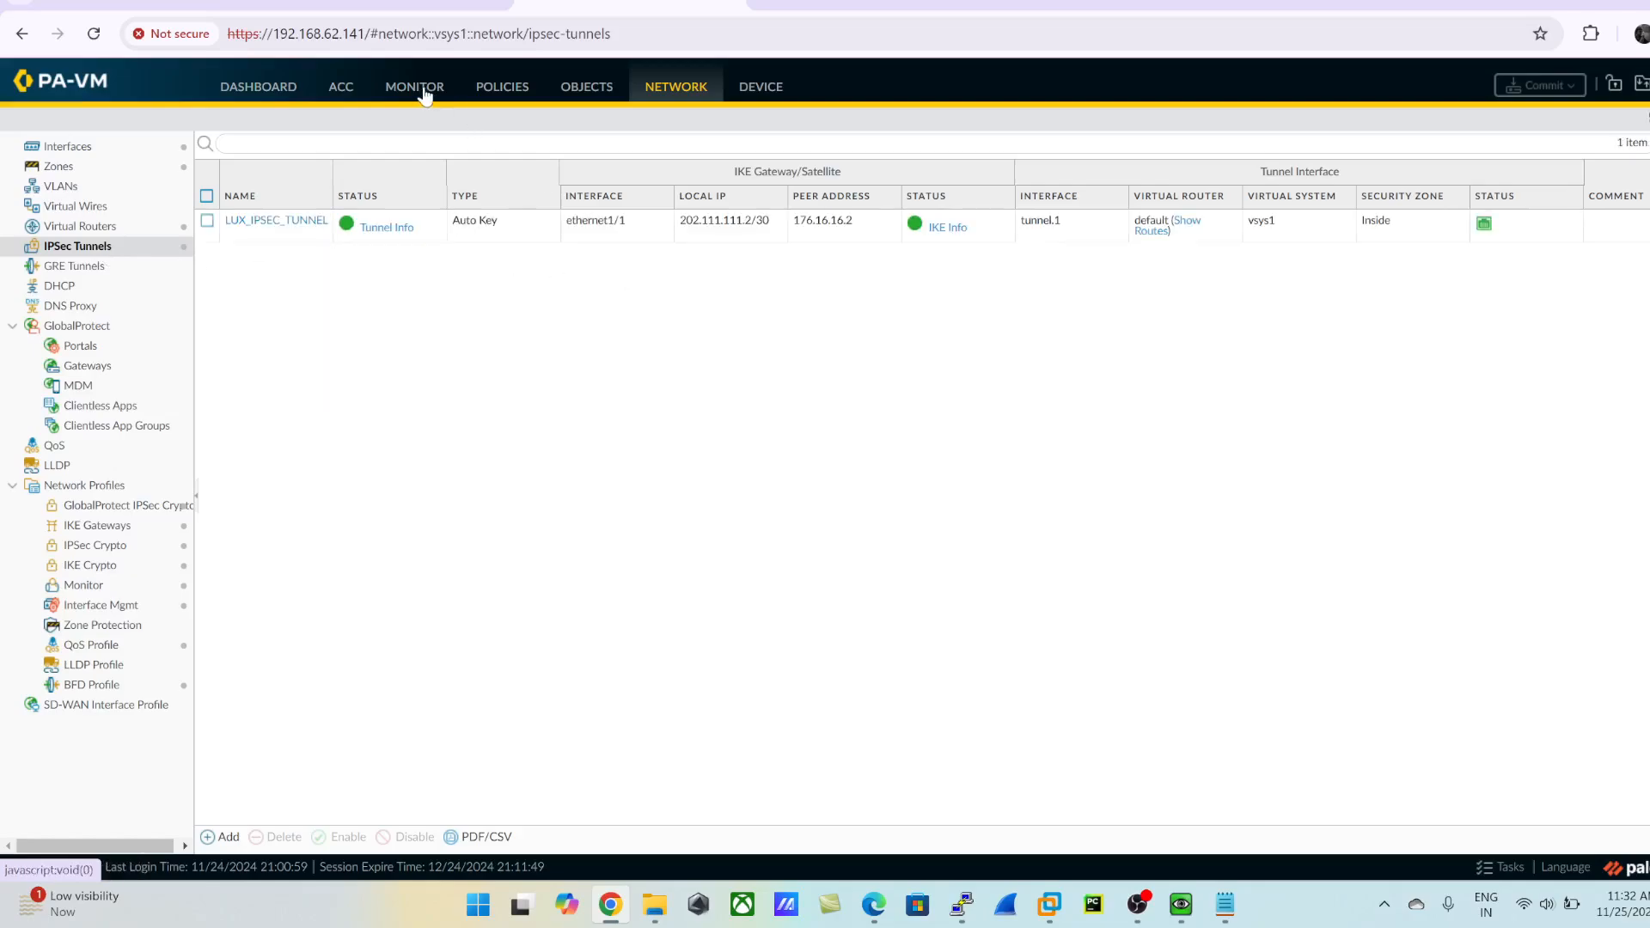
- Switch to the LuxRouter console and examine the IKEv2 debug output, highlighting the IKE SA authentication and auth exchange messages
{"action": "key", "text": "alt+Tab"}
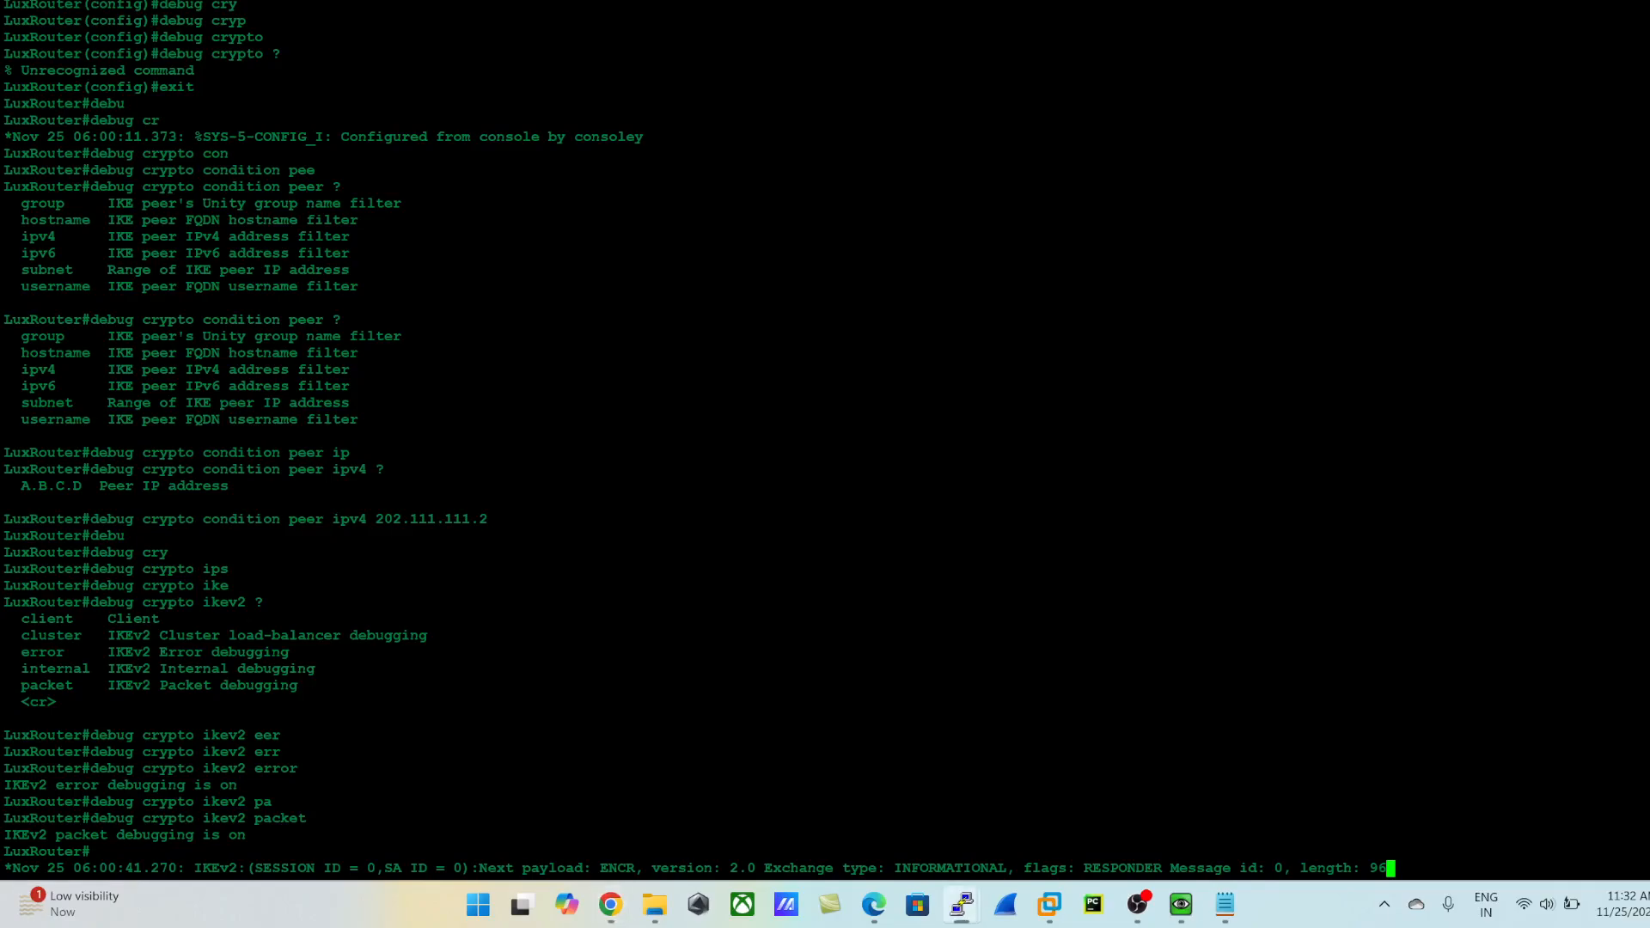
{"action": "key", "text": "Return"}
{"action": "key", "text": "Return"}
{"action": "key", "text": "Return"}
{"action": "key", "text": "Return"}
{"action": "key", "text": "Return"}
{"action": "key", "text": "Return"}
{"action": "key", "text": "Return"}
{"action": "key", "text": "Return"}
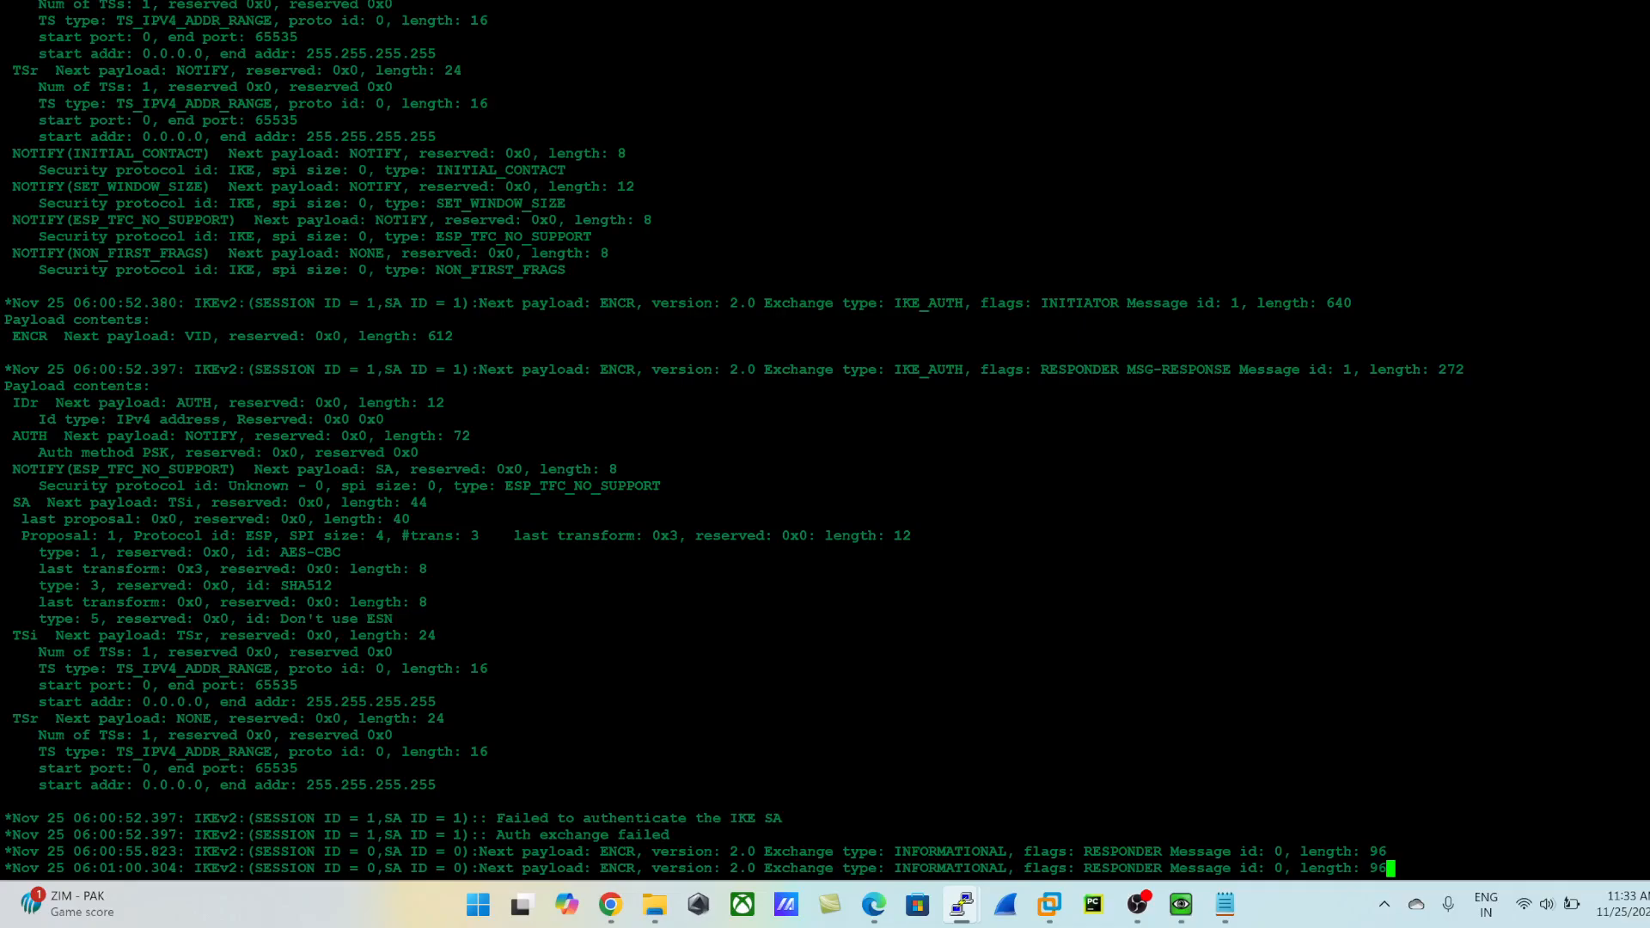
{"action": "left_click_drag", "start_coordinate": [488, 819], "coordinate": [859, 818]}
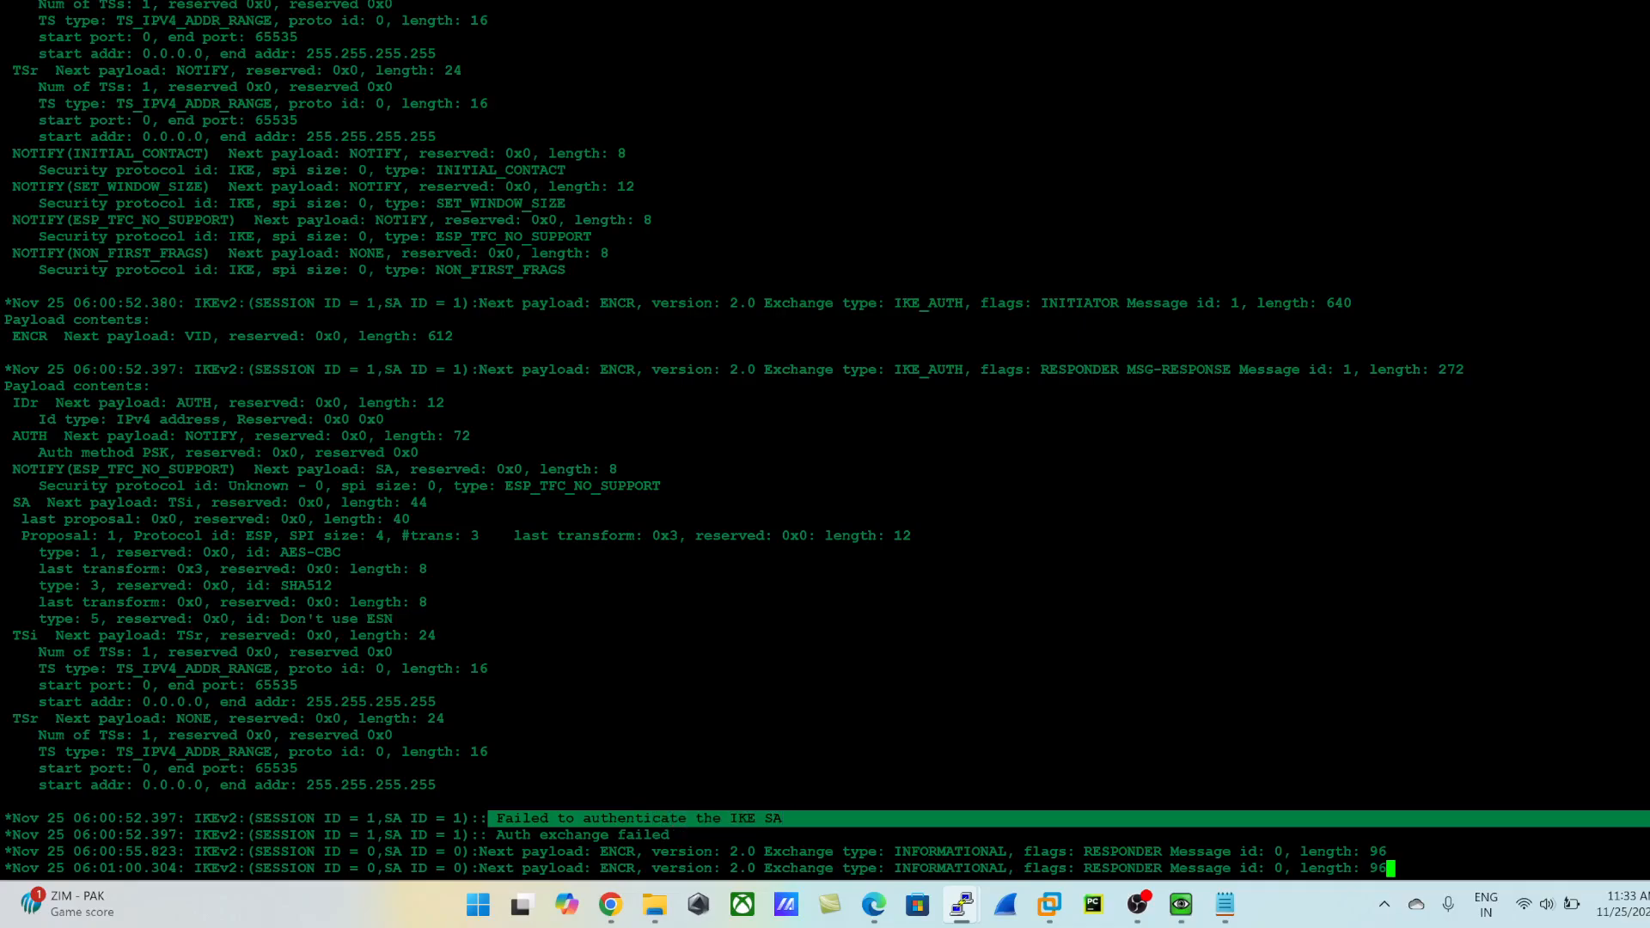
{"action": "left_click_drag", "start_coordinate": [1633, 835], "coordinate": [496, 834]}
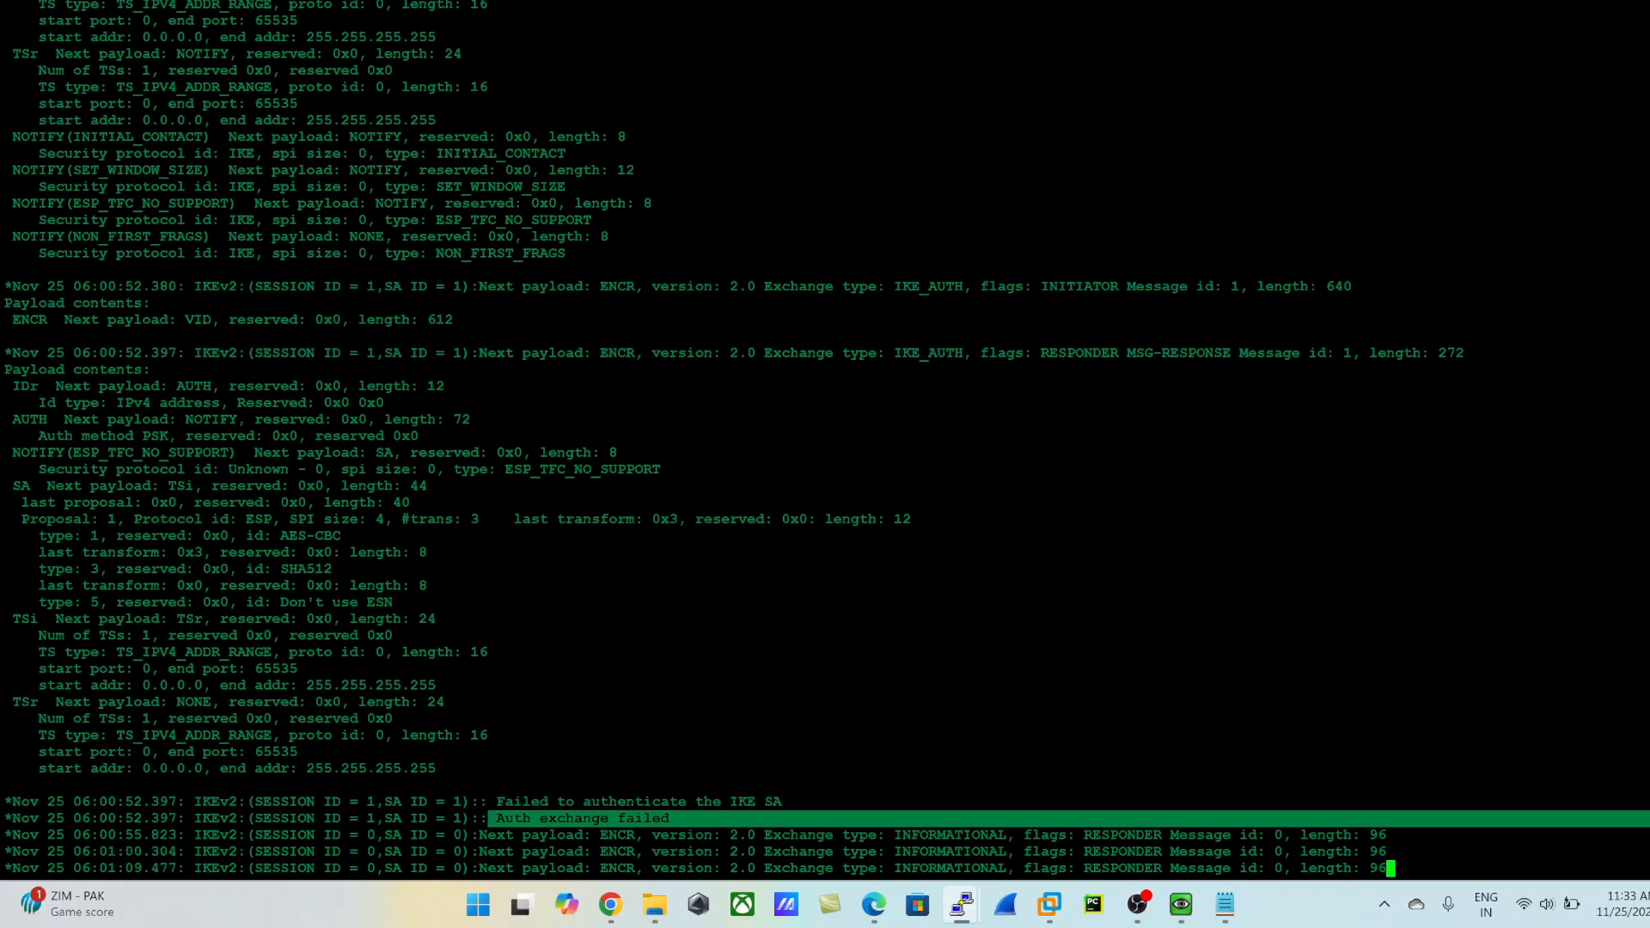
{"action": "key", "text": "Return"}
{"action": "key", "text": "Return"}
{"action": "key", "text": "Return"}
{"action": "key", "text": "Return"}
{"action": "key", "text": "Return"}
{"action": "key", "text": "Return"}
{"action": "key", "text": "Return"}
{"action": "key", "text": "Return"}
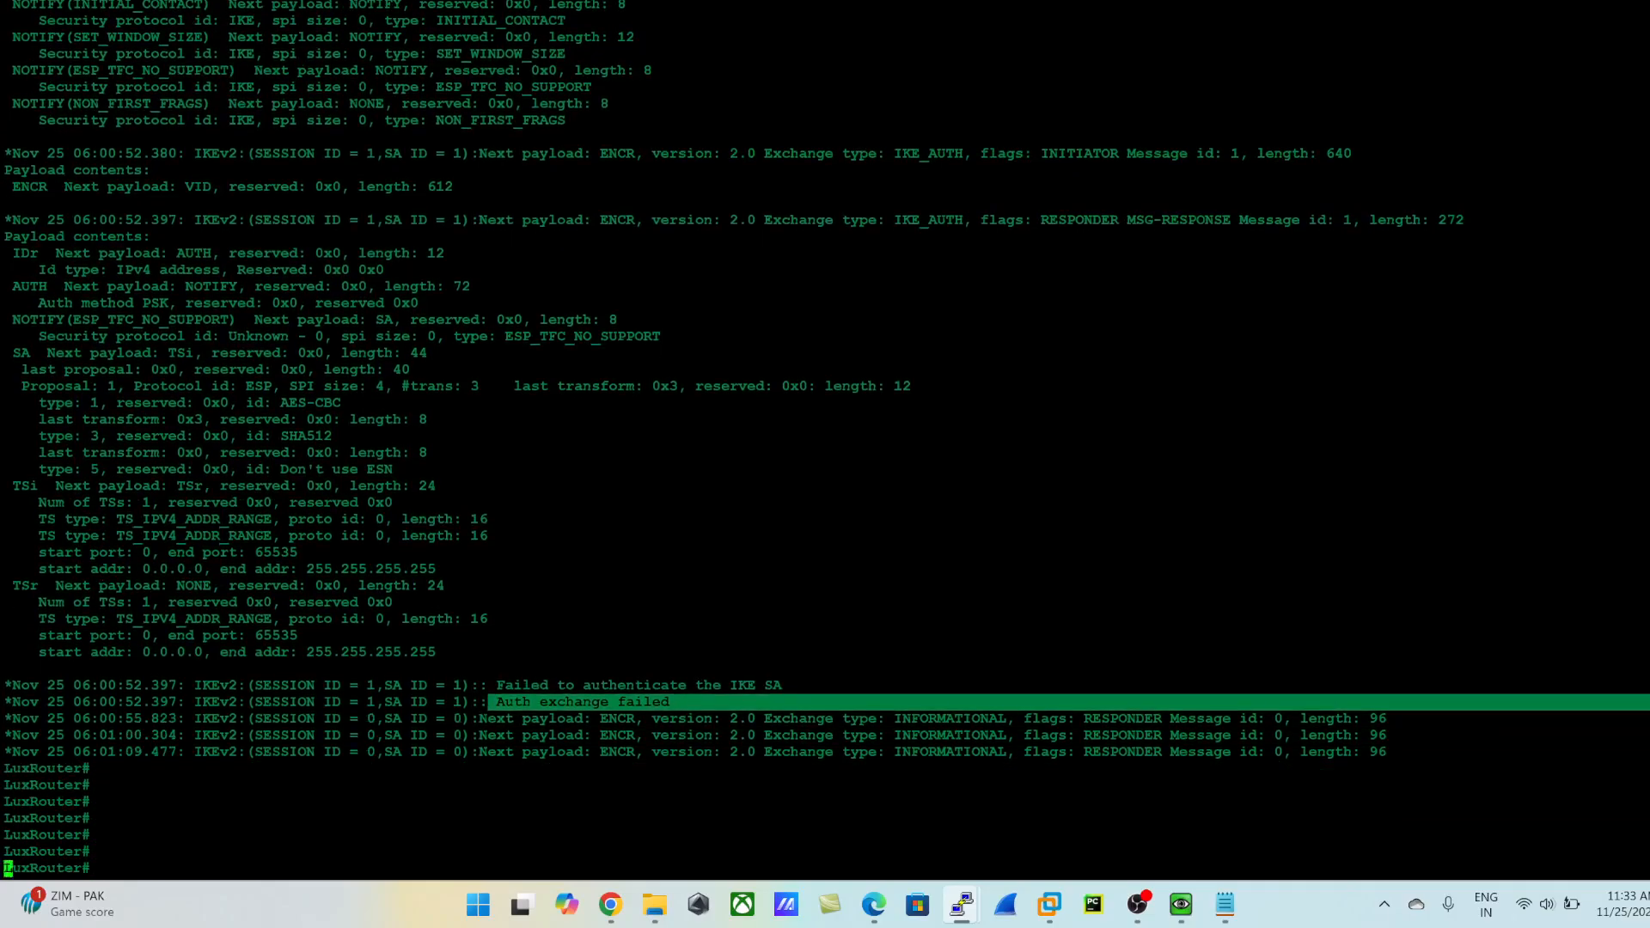
- Compare the tunnel status on the firewall with the LuxRouter debug output, highlighting the latest IKE SA authentication message
{"action": "key", "text": "alt+Tab"}
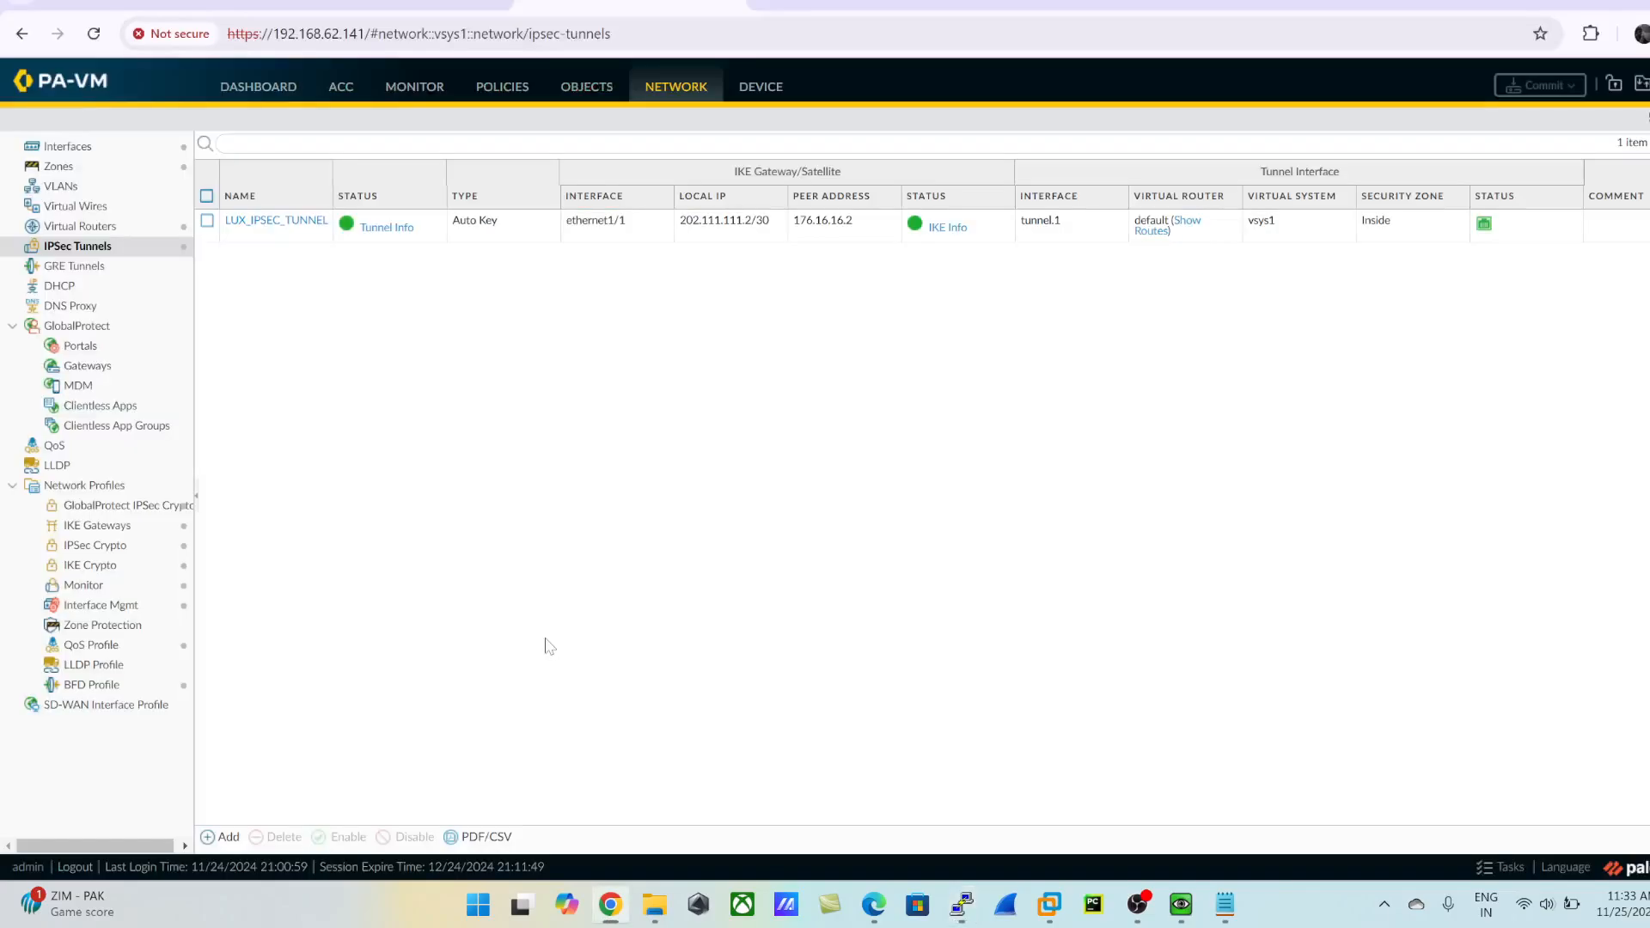
{"action": "key", "text": "alt+Tab"}
{"action": "key", "text": "alt+Tab"}
{"action": "key", "text": "alt+Tab"}
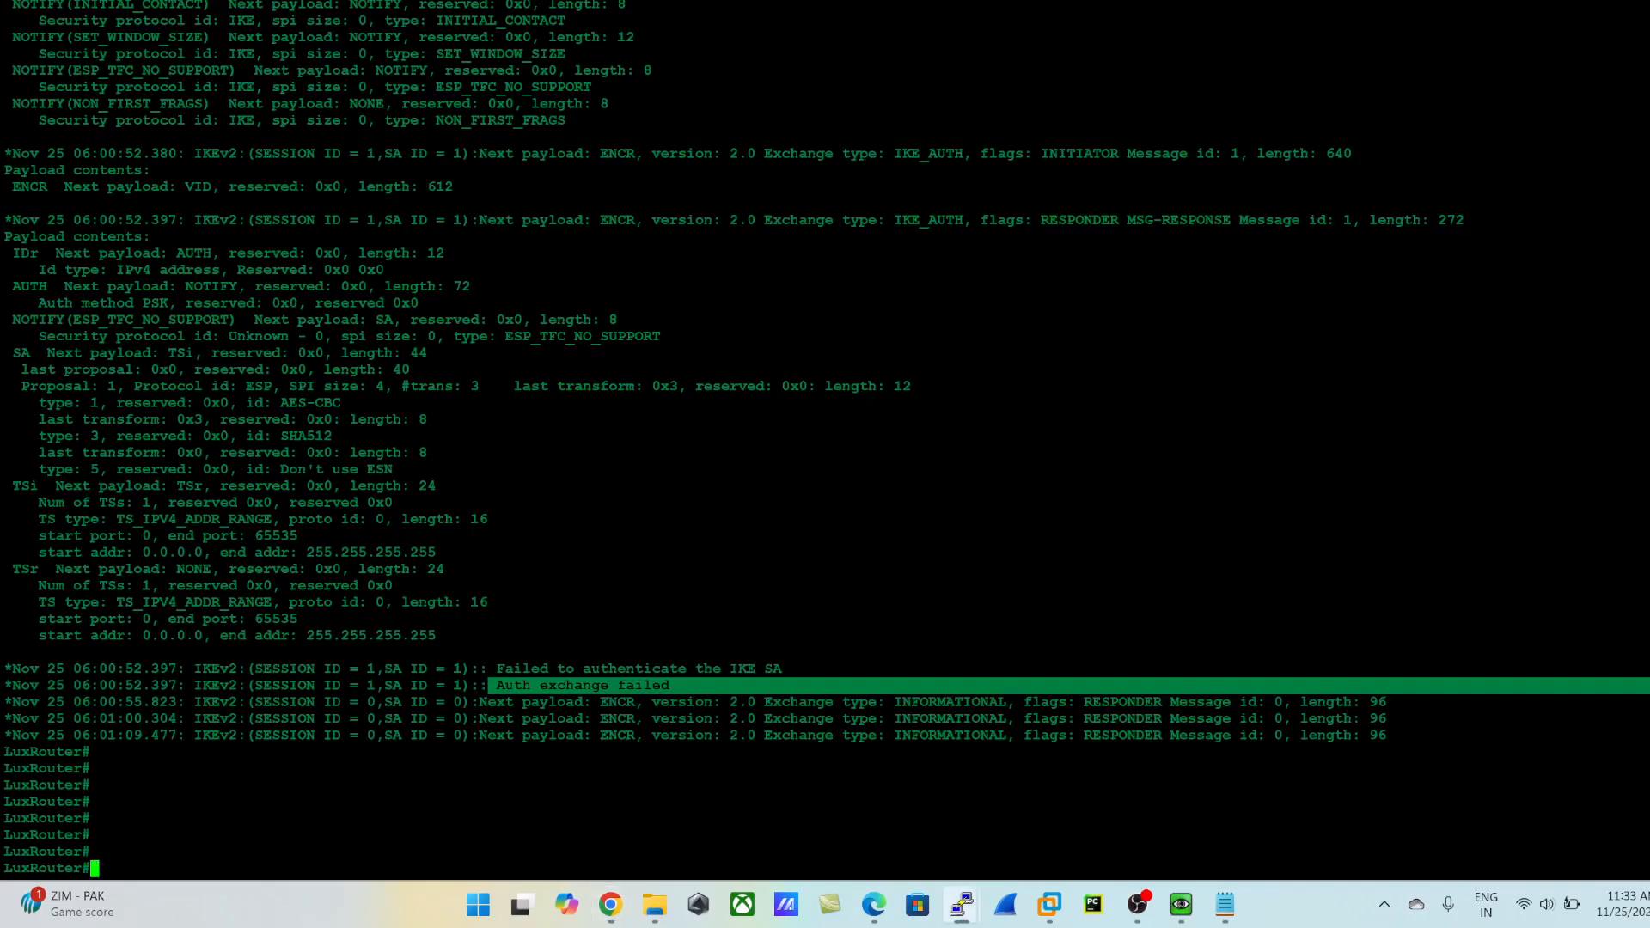
{"action": "key", "text": "alt+Tab"}
{"action": "key", "text": "alt+Tab"}
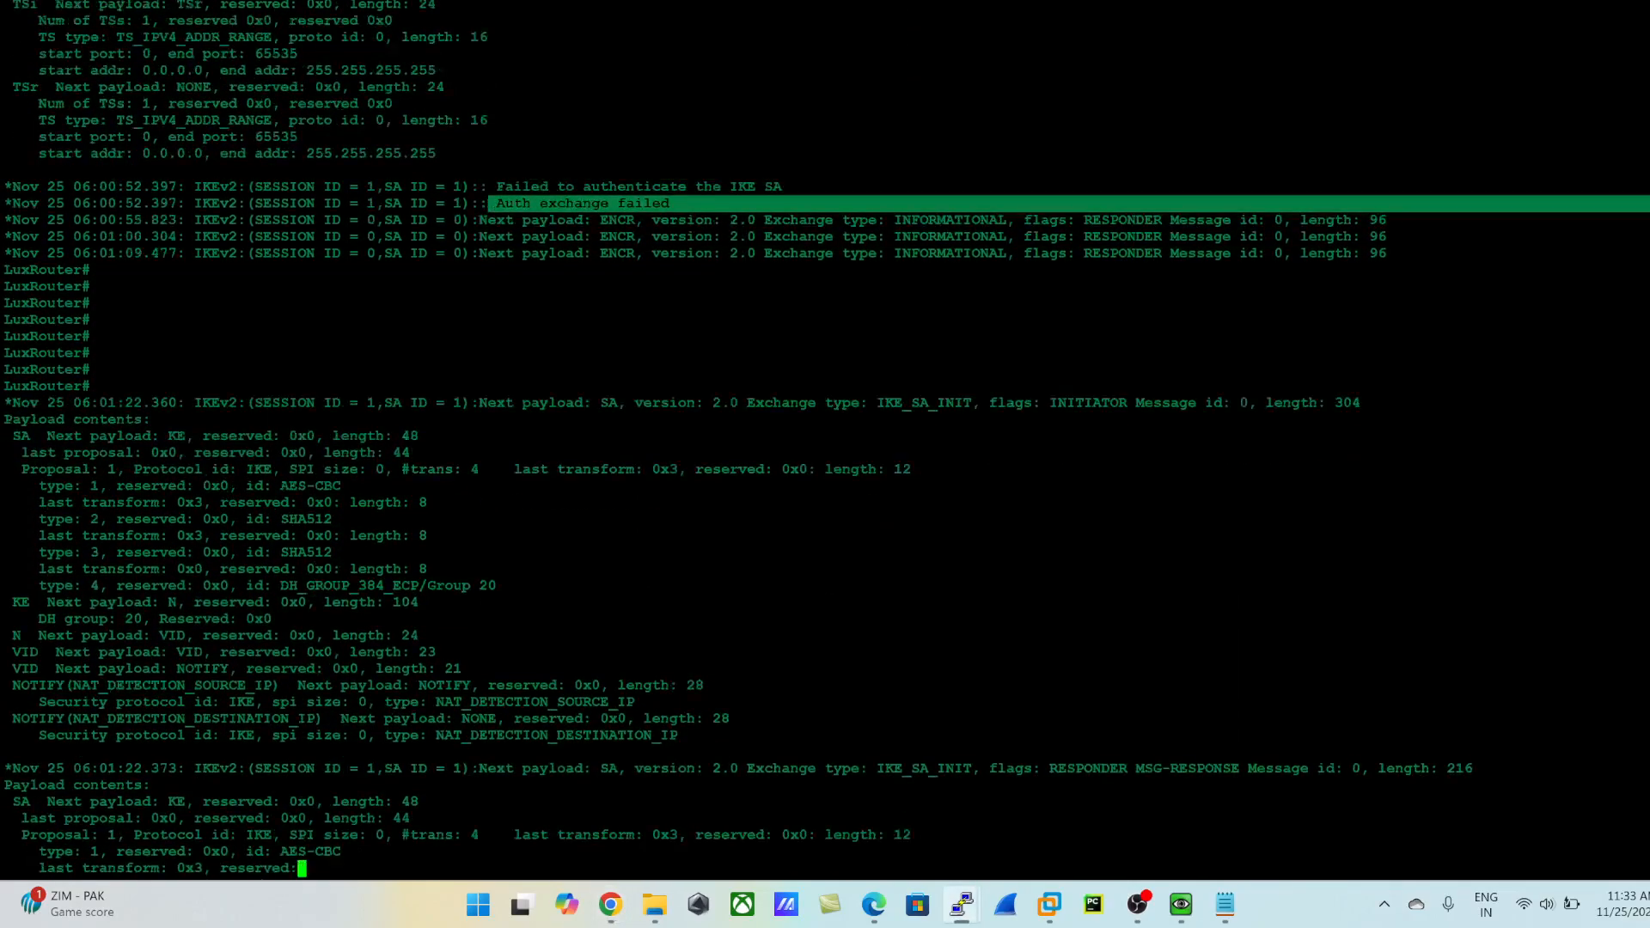
{"action": "key", "text": "alt+Tab"}
{"action": "key", "text": "alt+Tab"}
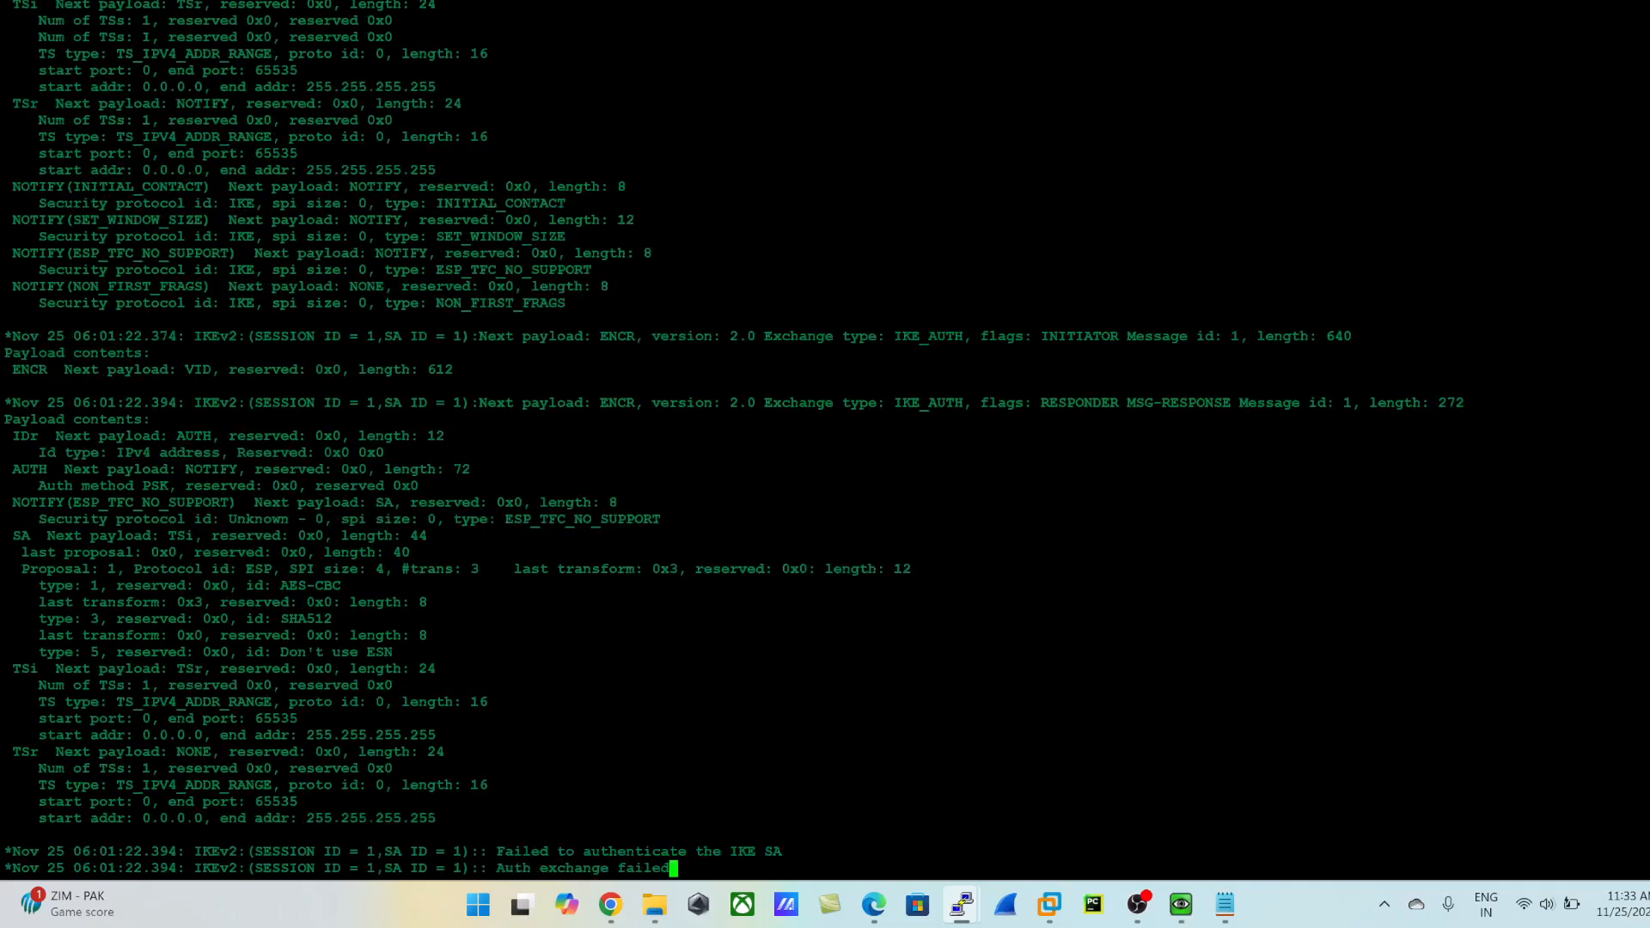
{"action": "left_click_drag", "start_coordinate": [487, 834], "coordinate": [1642, 835]}
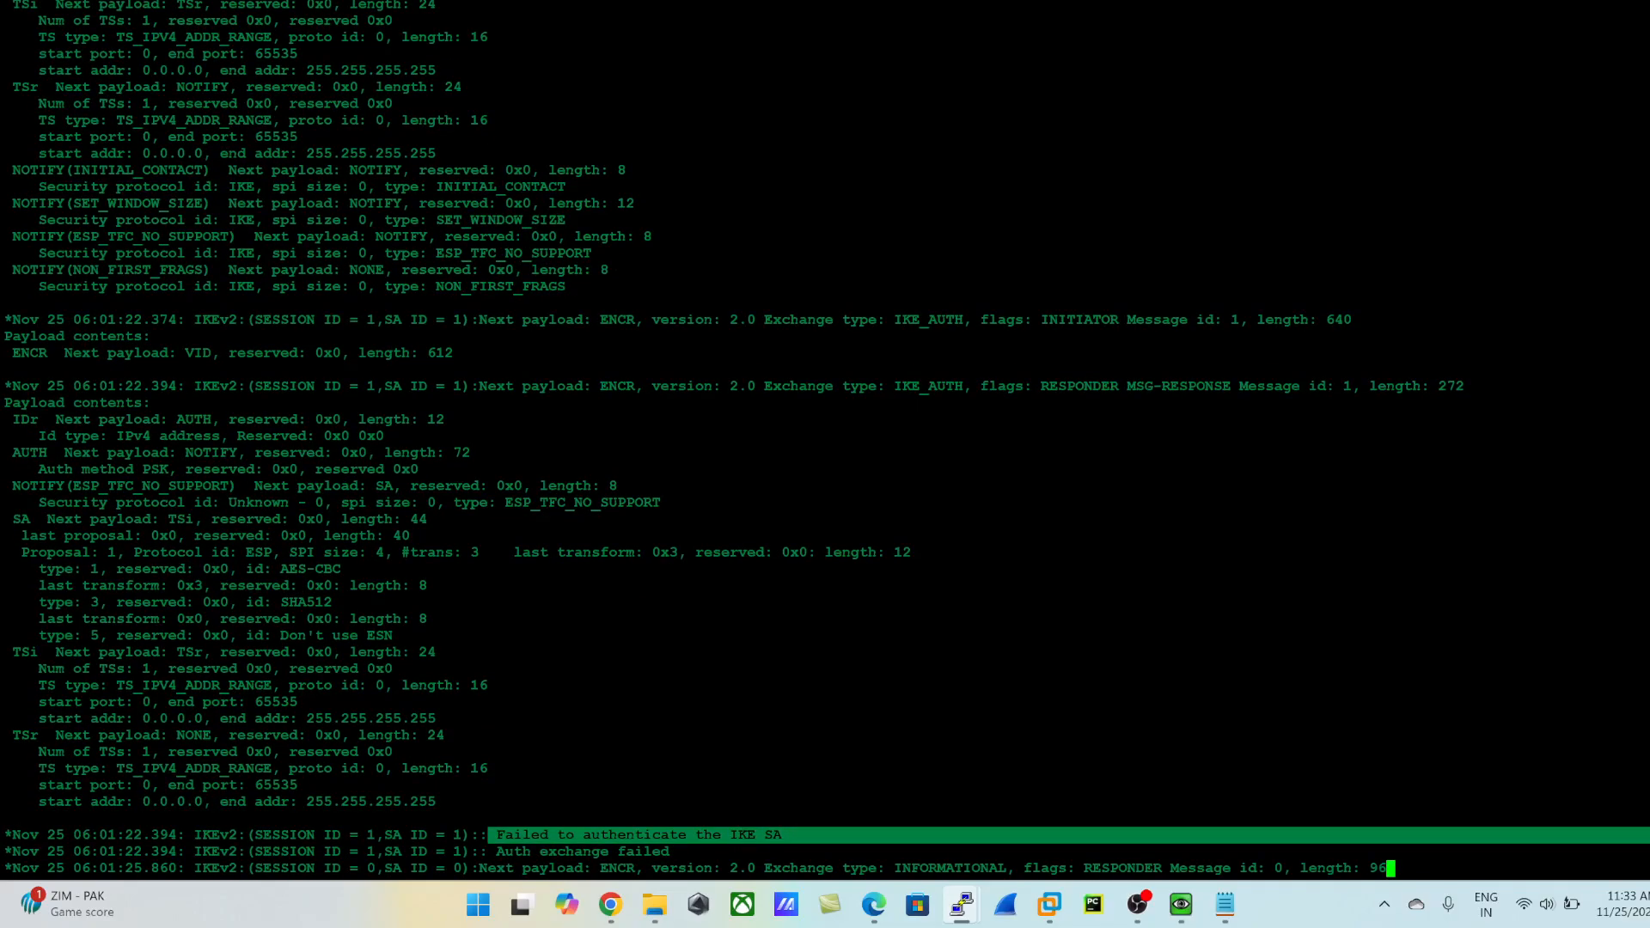
- Switch to the firewall's browser window and review the VPN events for LUX_Gateway in the System logs
{"action": "left_click", "coordinate": [610, 904]}
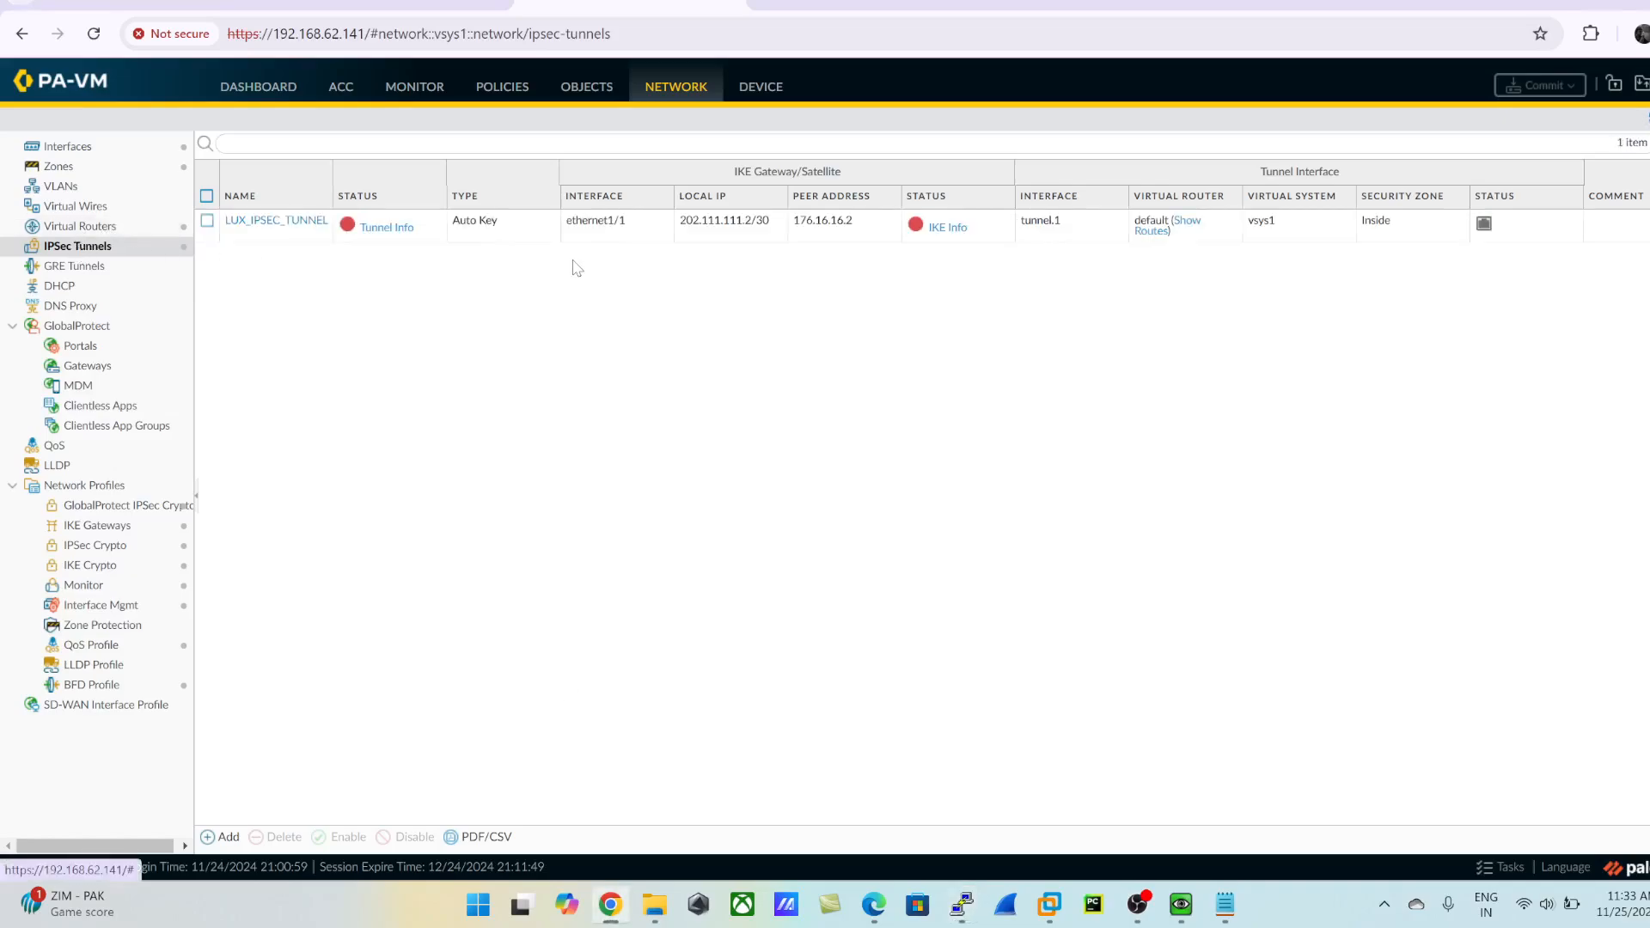
{"action": "left_click", "coordinate": [412, 87]}
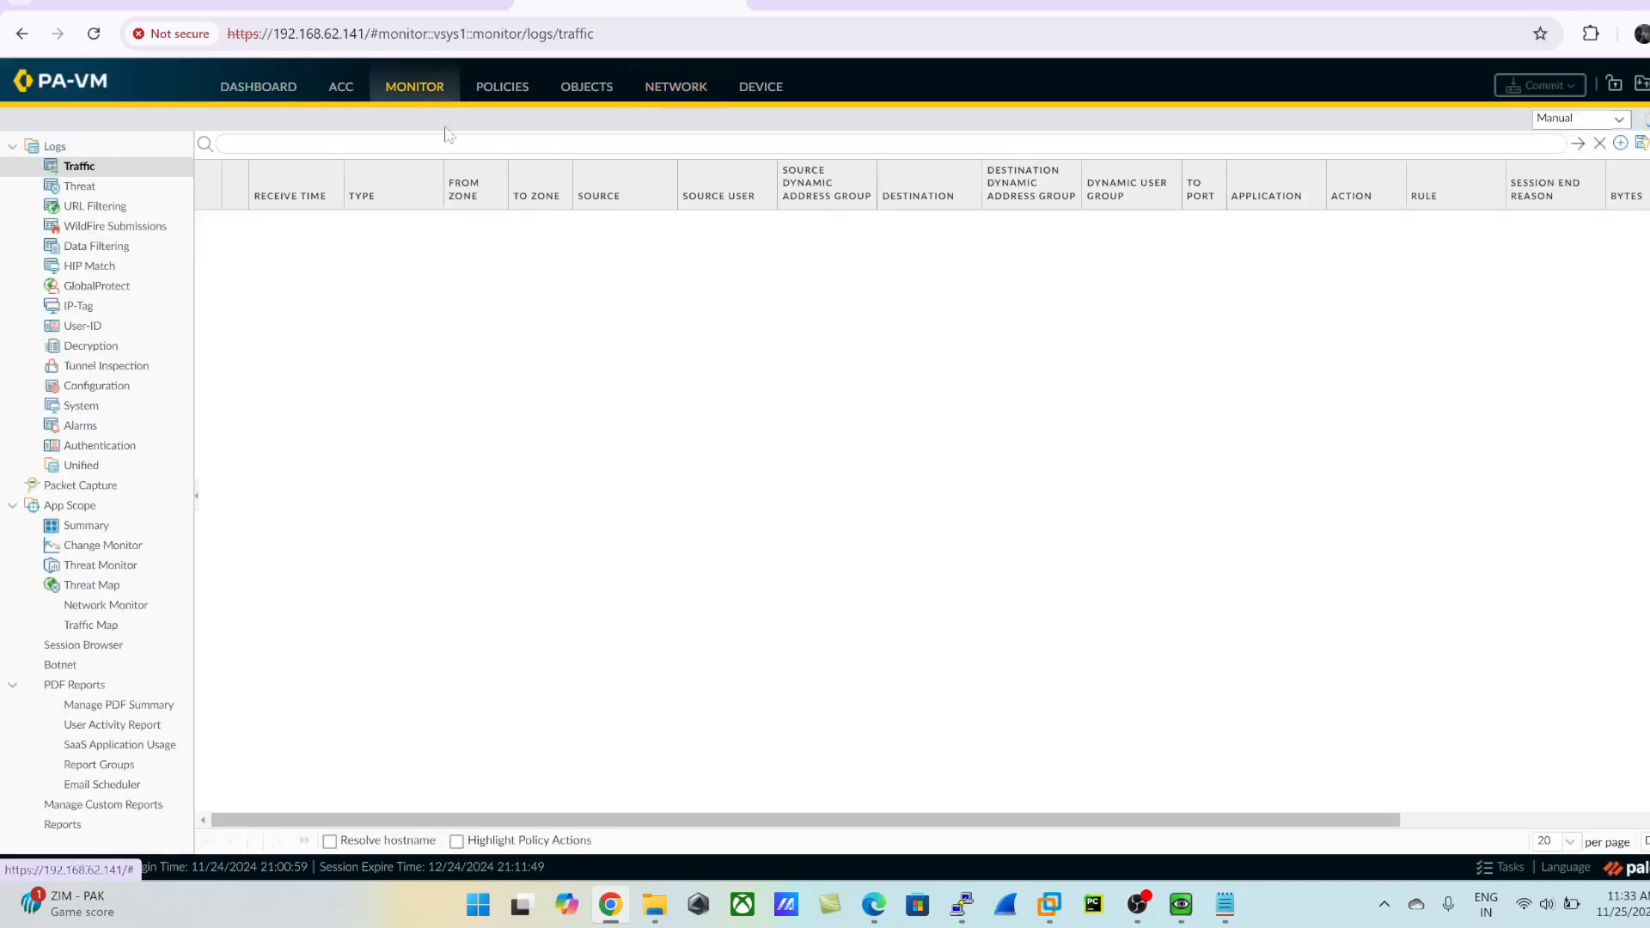
{"action": "left_click", "coordinate": [82, 409]}
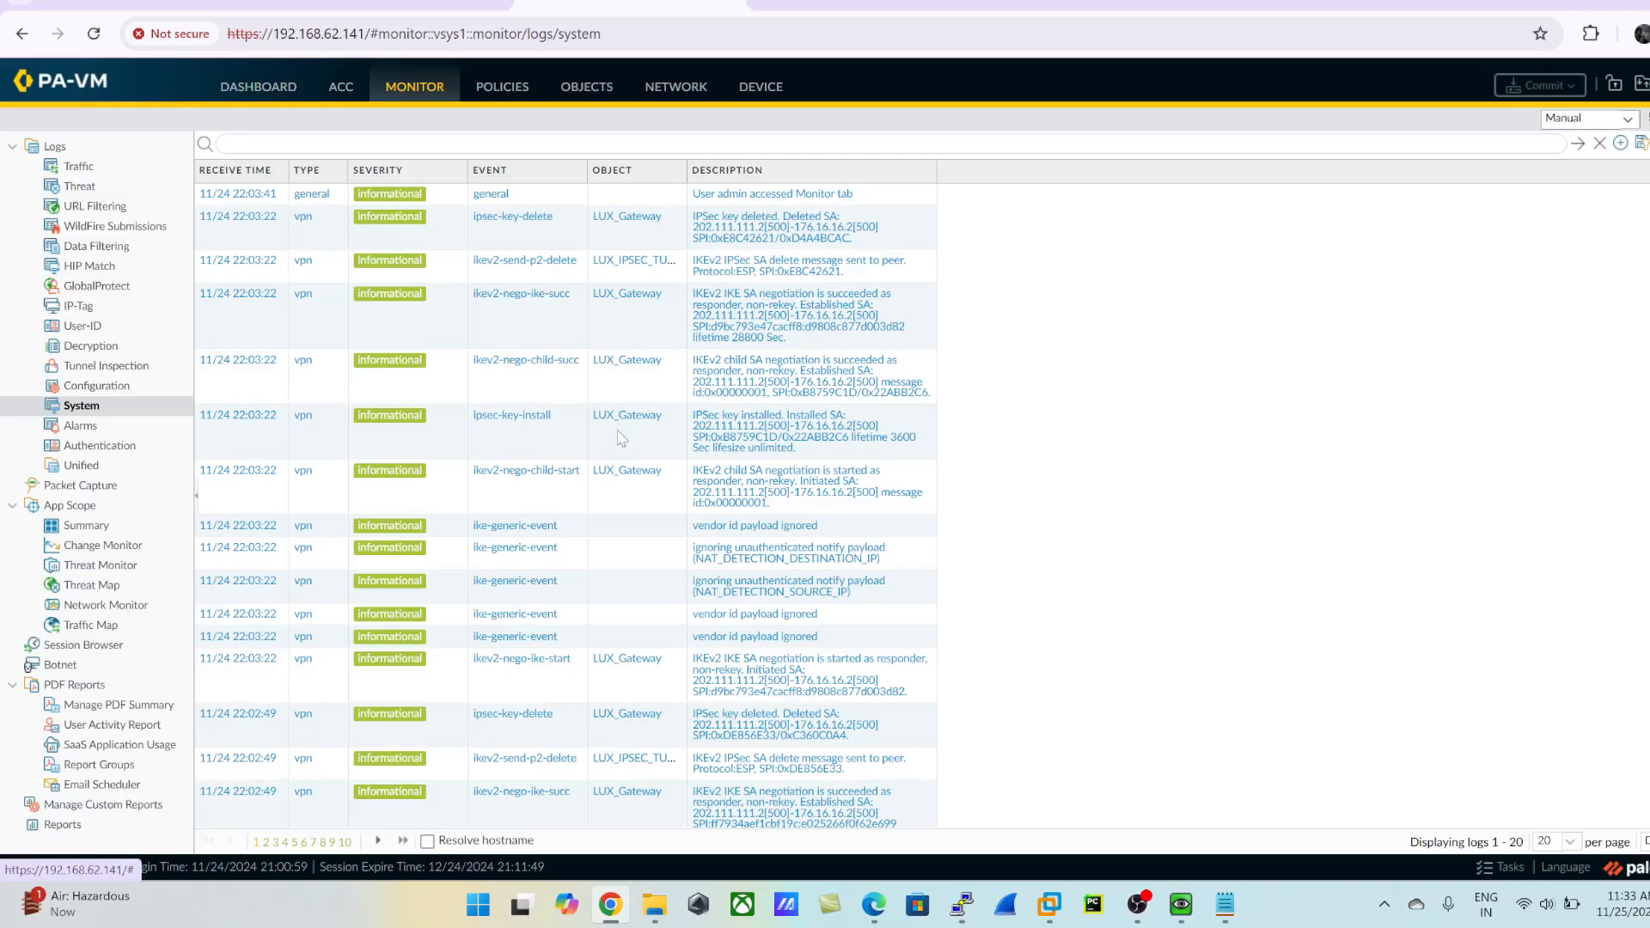
{"action": "scroll", "coordinate": [621, 437], "scroll_direction": "down", "scroll_amount": 3}
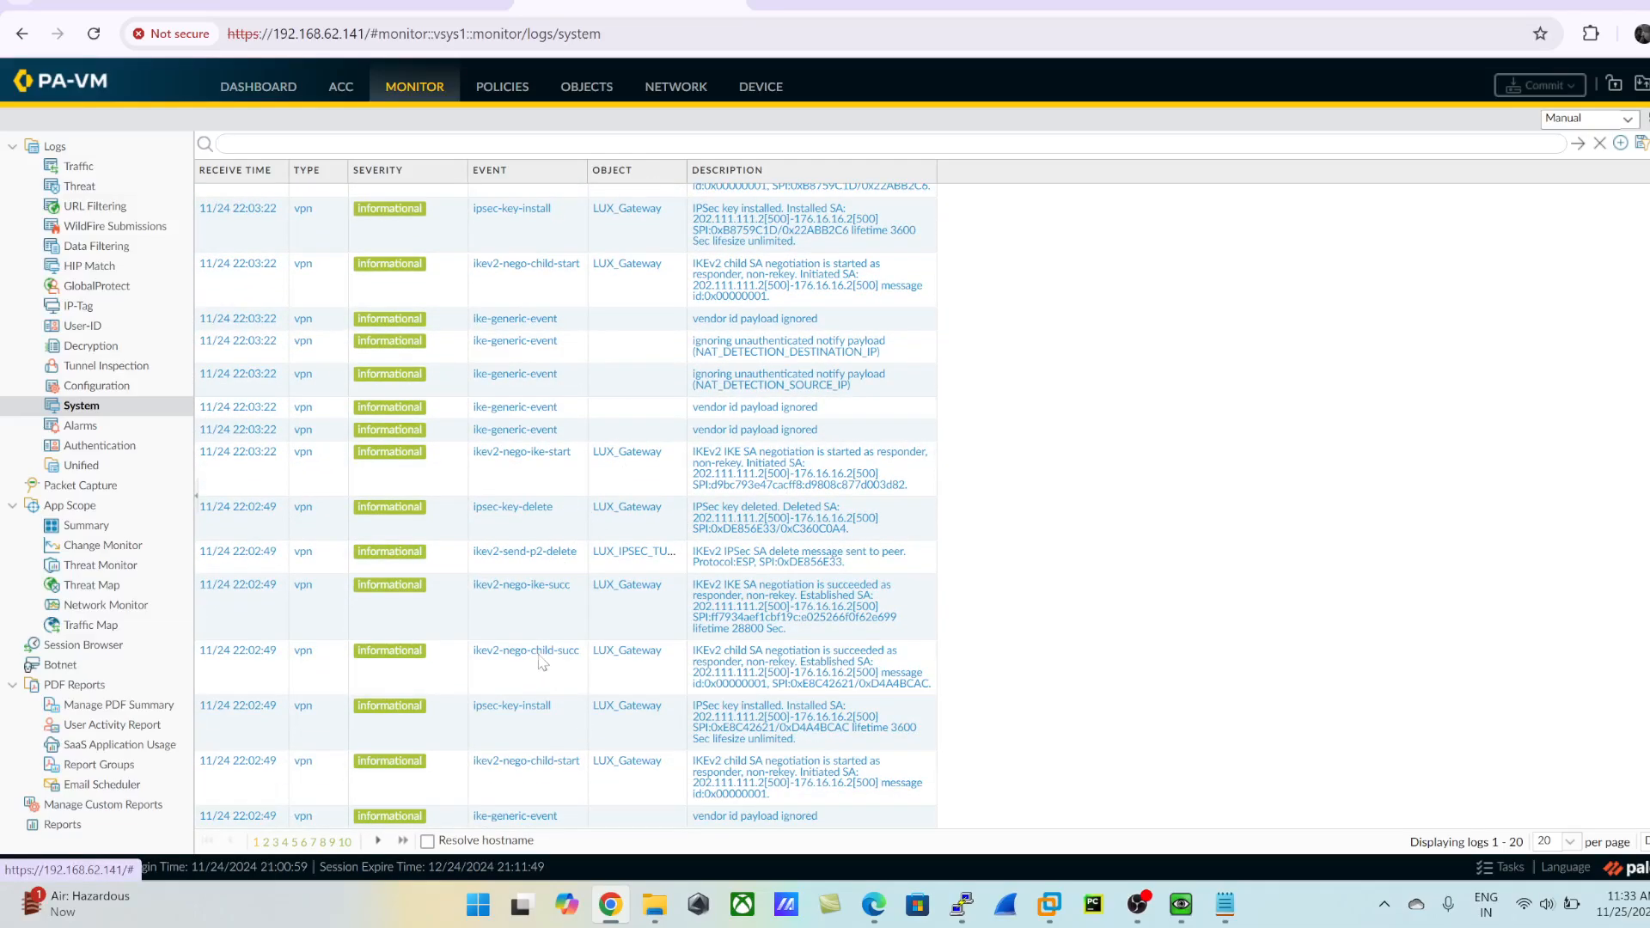
{"action": "scroll", "coordinate": [562, 407], "scroll_direction": "up", "scroll_amount": 3}
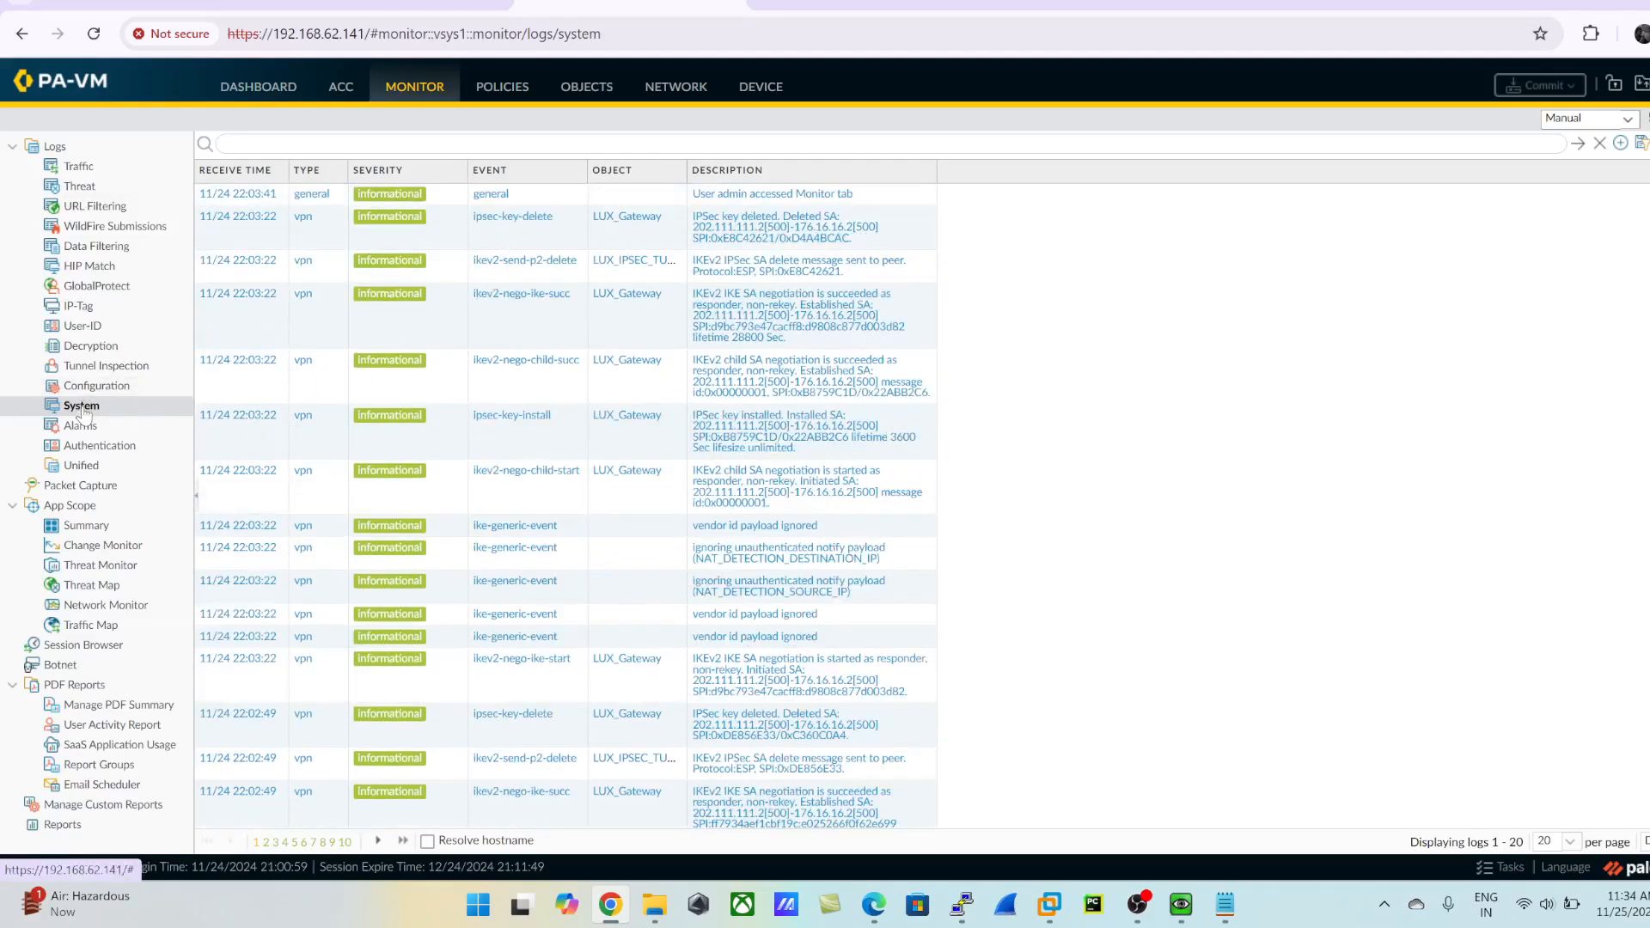
- Switch to the LuxRouter console and highlight the newest IKE SA authentication and auth exchange messages
{"action": "key", "text": "alt+Tab"}
{"action": "key", "text": "Return"}
{"action": "key", "text": "Return"}
{"action": "key", "text": "Return"}
{"action": "key", "text": "Return"}
{"action": "key", "text": "Return"}
{"action": "key", "text": "Return"}
{"action": "key", "text": "Return"}
{"action": "key", "text": "Return"}
{"action": "key", "text": "Return"}
{"action": "key", "text": "Return"}
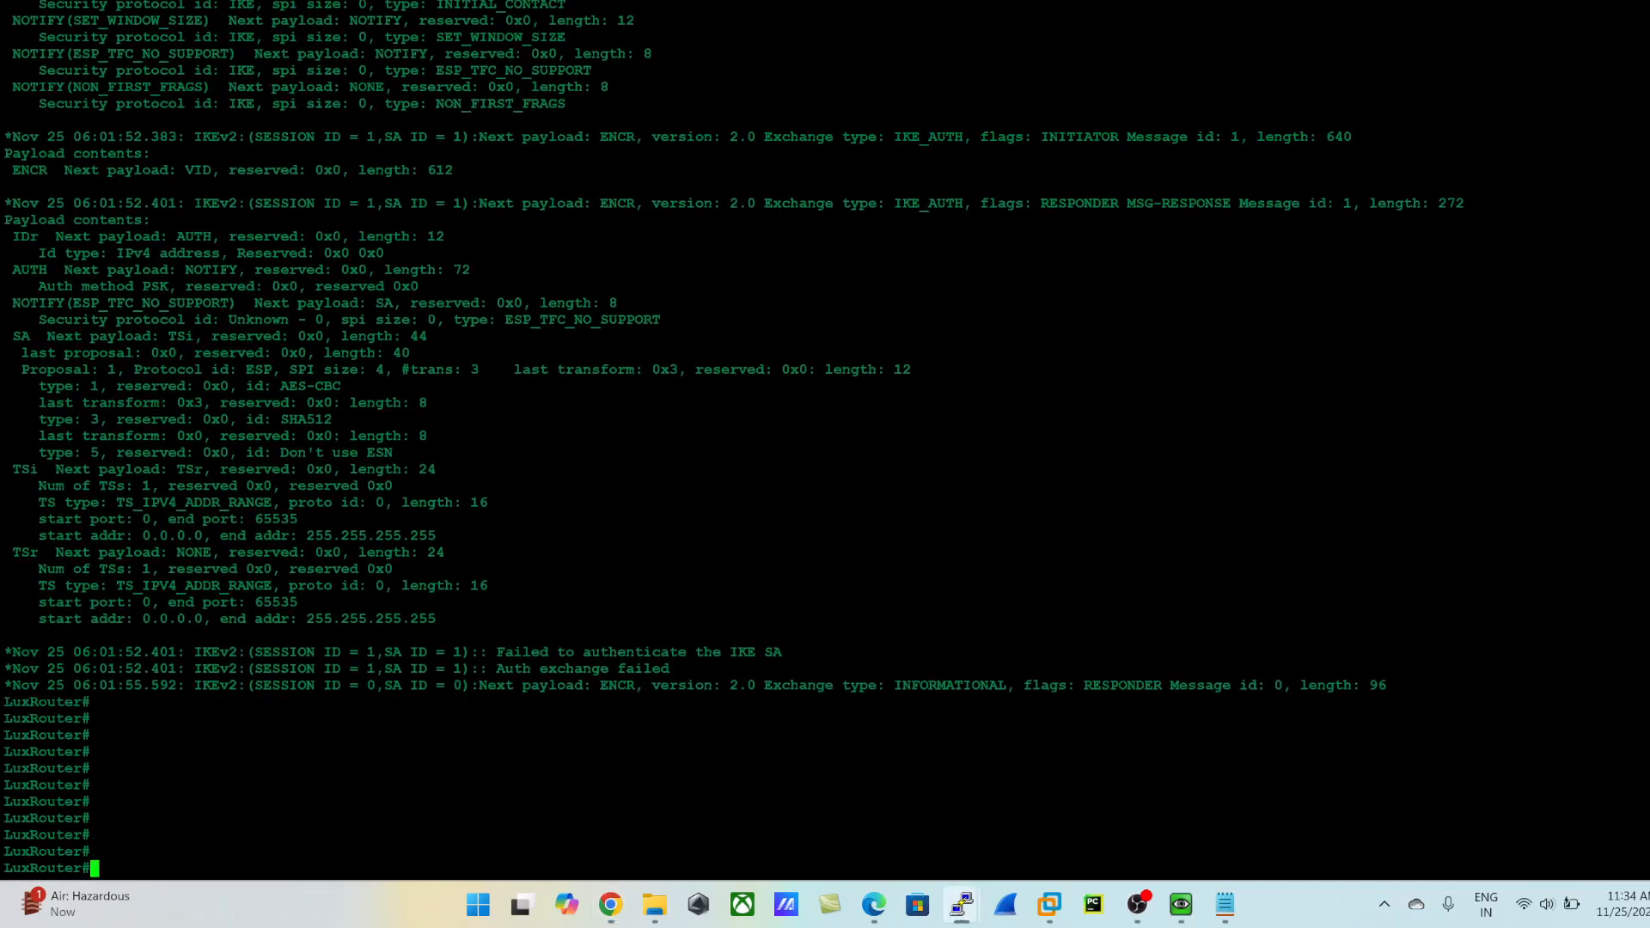
{"action": "left_click_drag", "start_coordinate": [490, 653], "coordinate": [698, 670]}
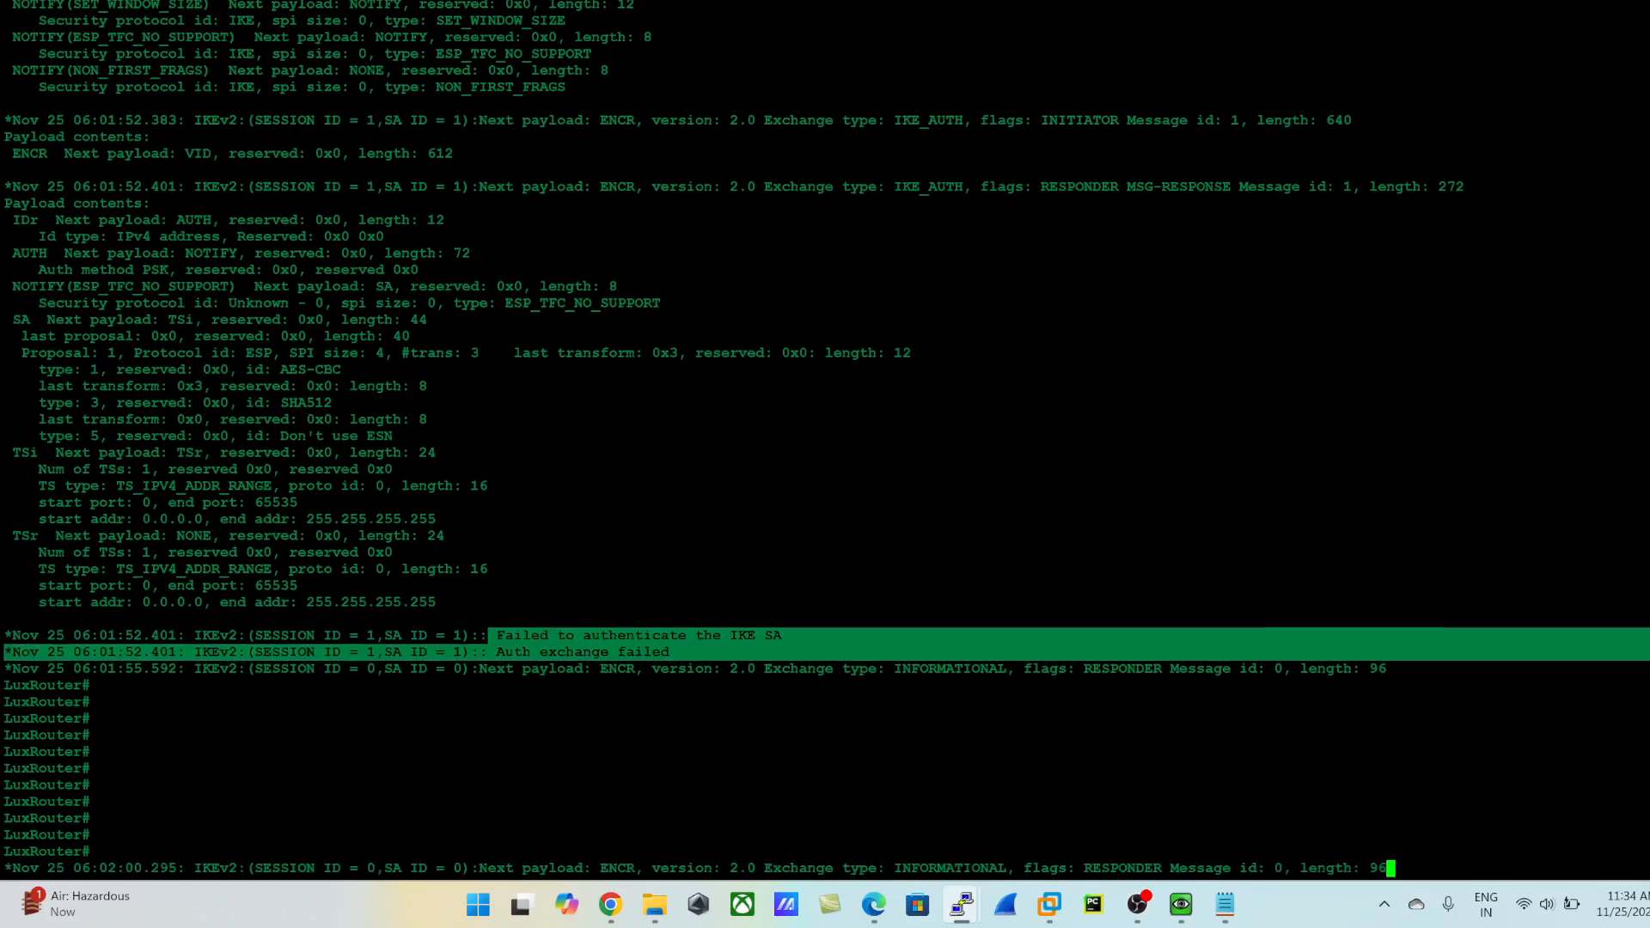
- Check the router's IKEv2 security associations with show crypto ikev2 sa
{"action": "key", "text": "Return"}
{"action": "key", "text": "Return"}
{"action": "key", "text": "Return"}
{"action": "key", "text": "Return"}
{"action": "key", "text": "Return"}
{"action": "key", "text": "Return"}
{"action": "key", "text": "Return"}
{"action": "type", "text": "show cry"}
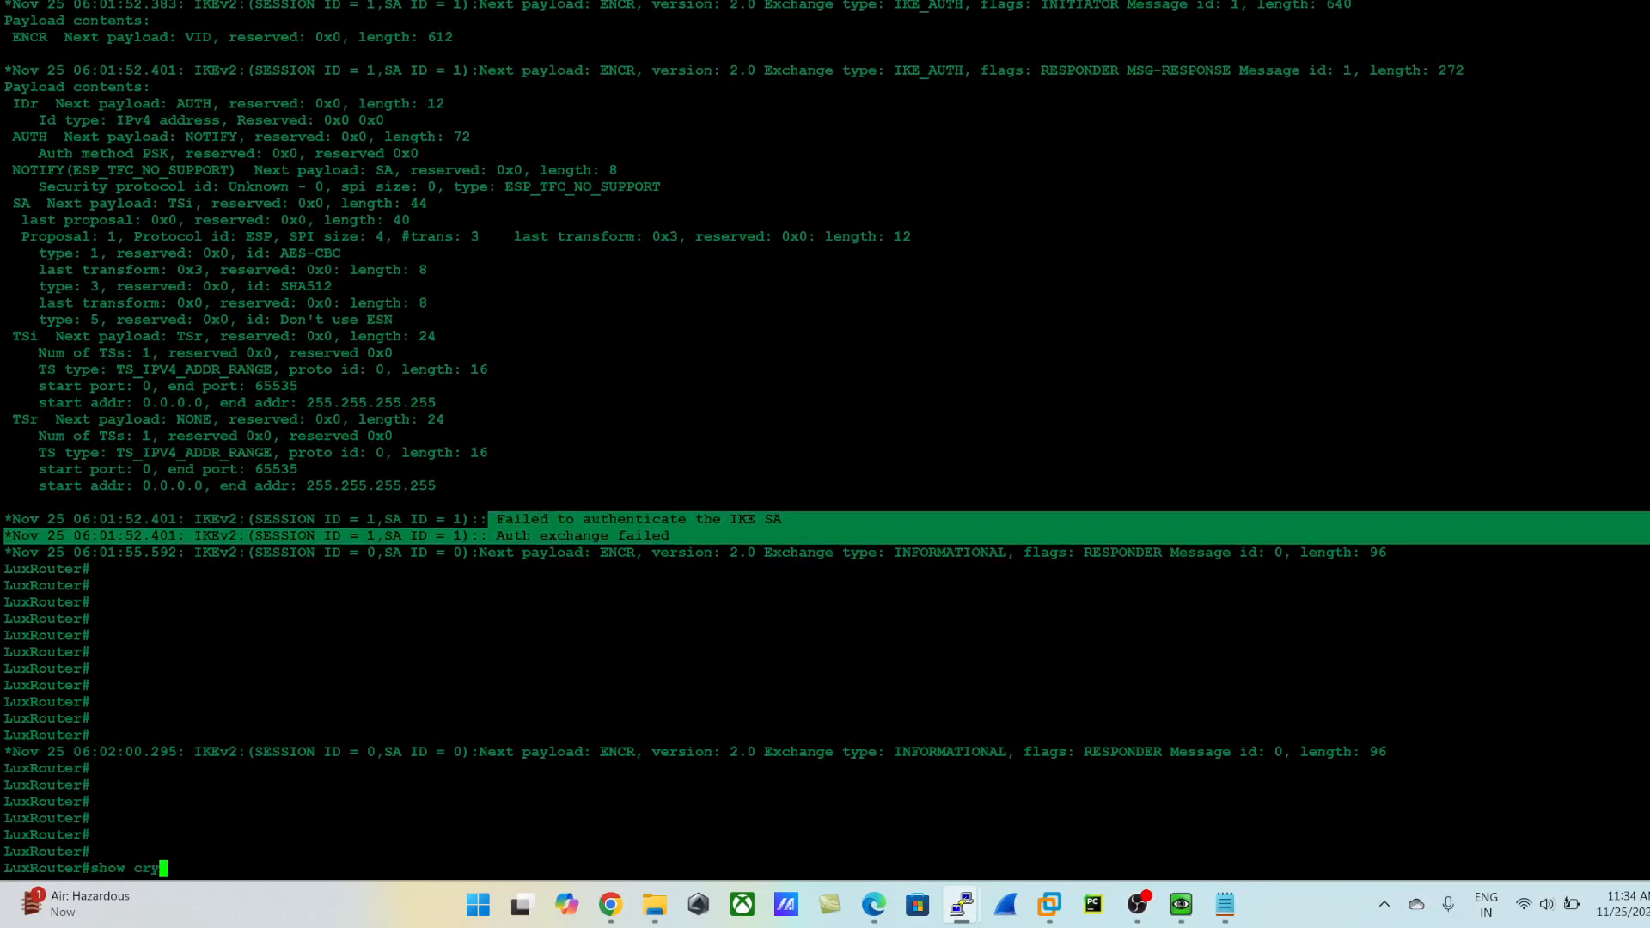
{"action": "key", "text": "Tab"}
{"action": "type", "text": "ike"}
{"action": "key", "text": "Tab"}
{"action": "type", "text": "v2 sa"}
{"action": "key", "text": "Tab"}
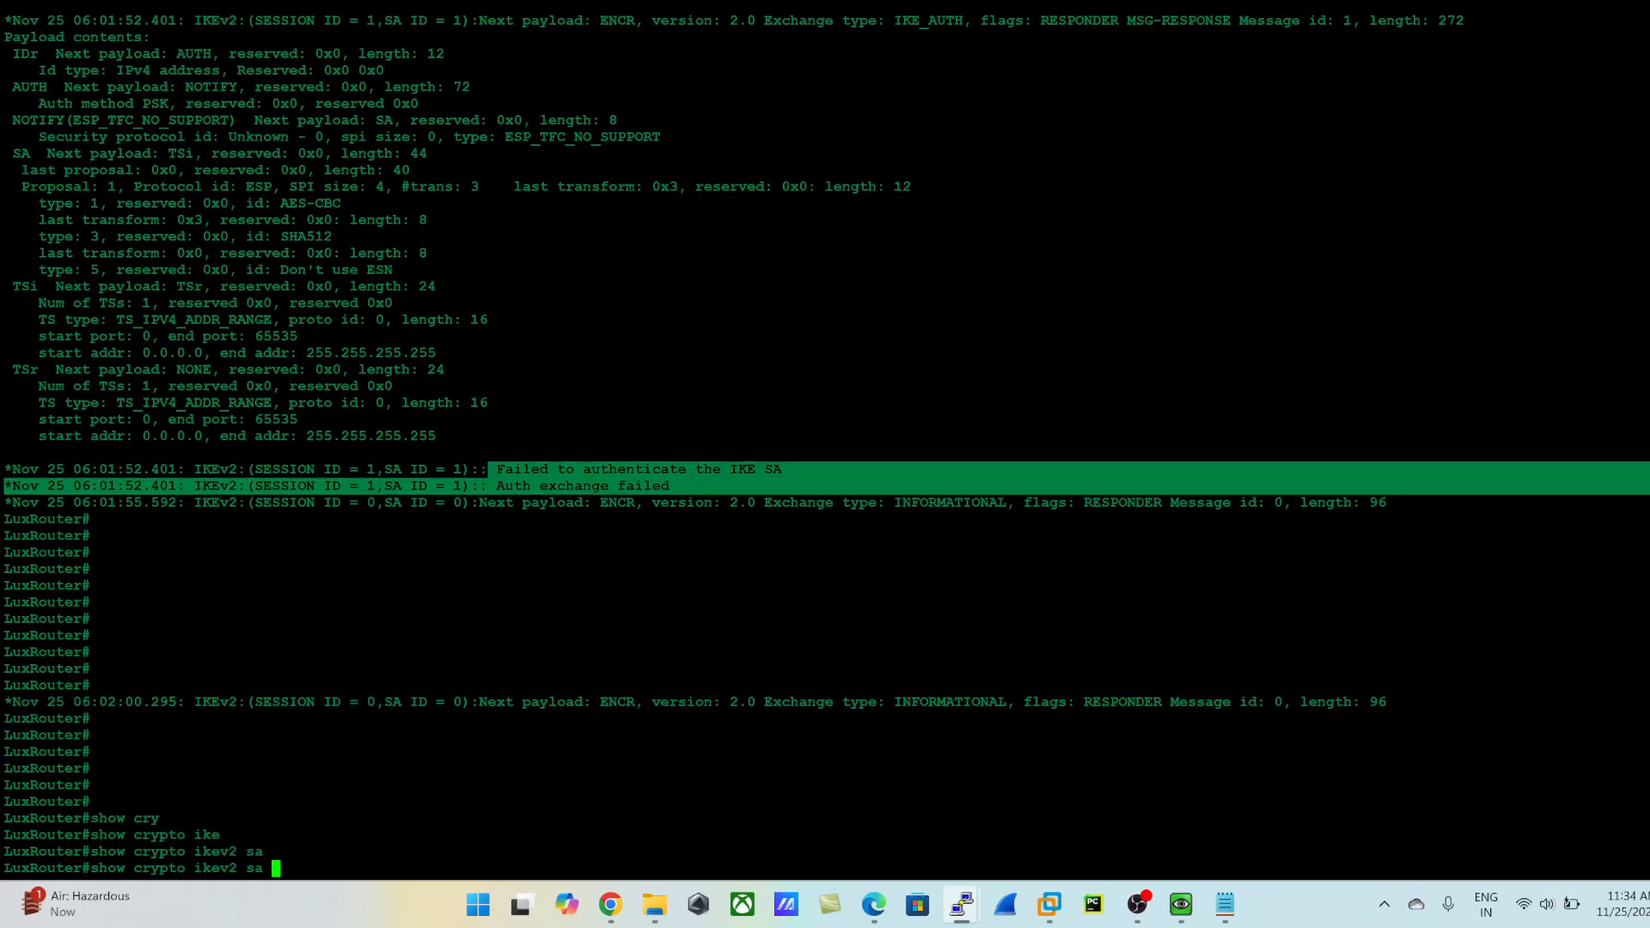
{"action": "key", "text": "Return"}
{"action": "key", "text": "Return"}
{"action": "key", "text": "Return"}
{"action": "key", "text": "Return"}
{"action": "key", "text": "Return"}
{"action": "key", "text": "Return"}
{"action": "key", "text": "Return"}
{"action": "key", "text": "Return"}
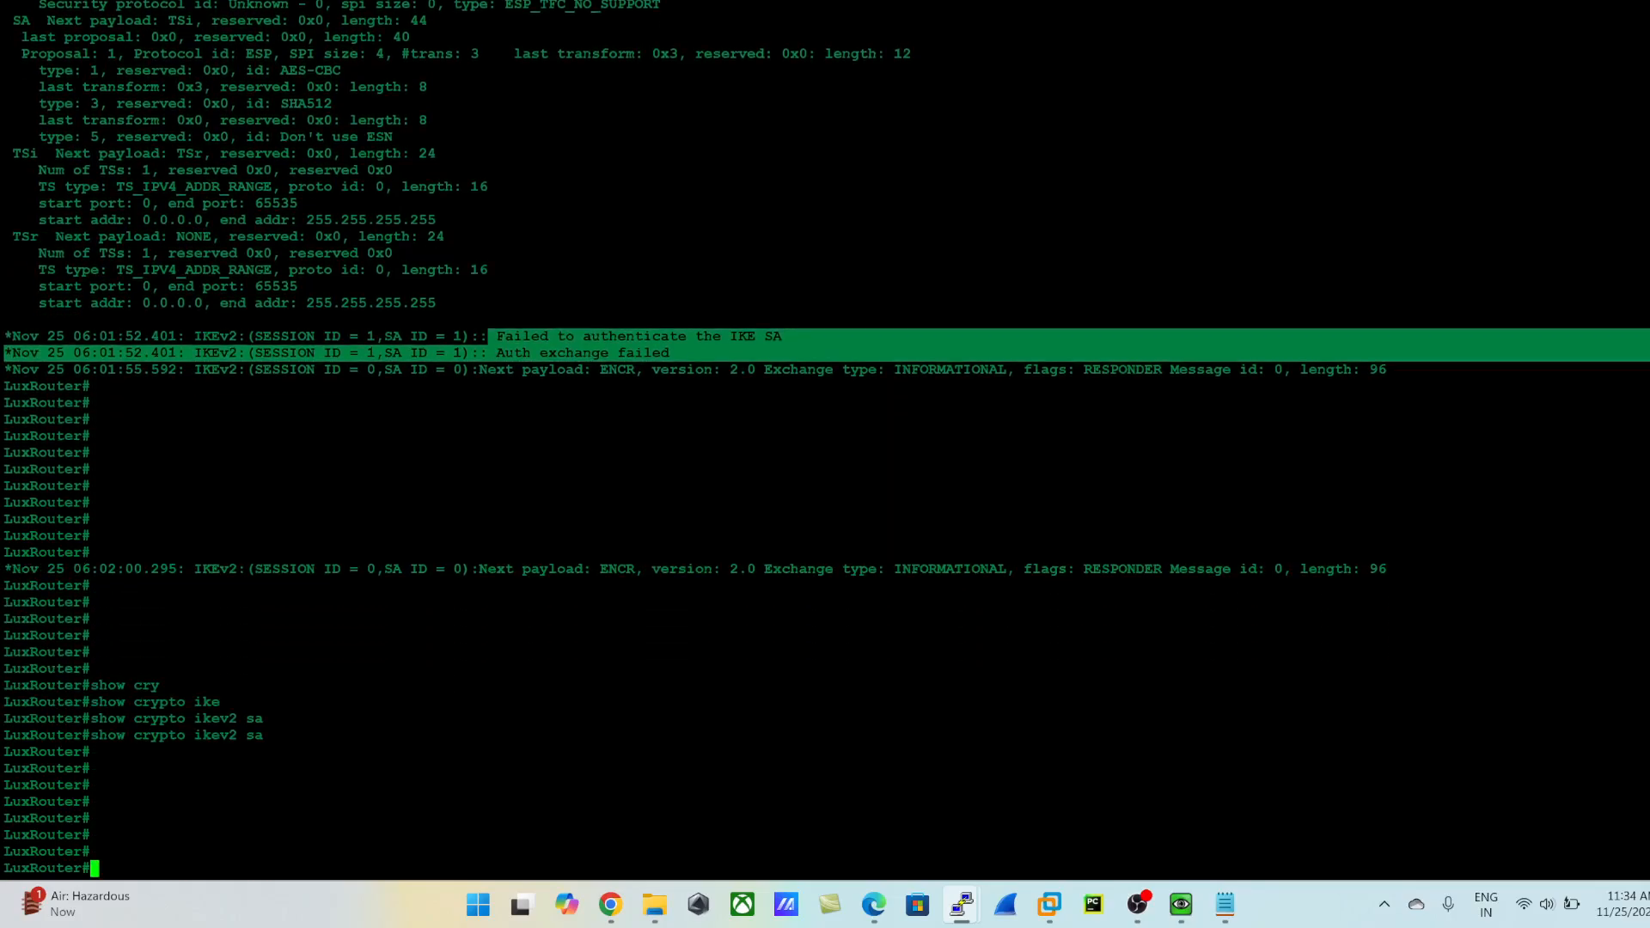
- Display the router's IPsec security associations with show crypto ipsec sa and page through the full output
{"action": "type", "text": "show cry"}
{"action": "key", "text": "Tab"}
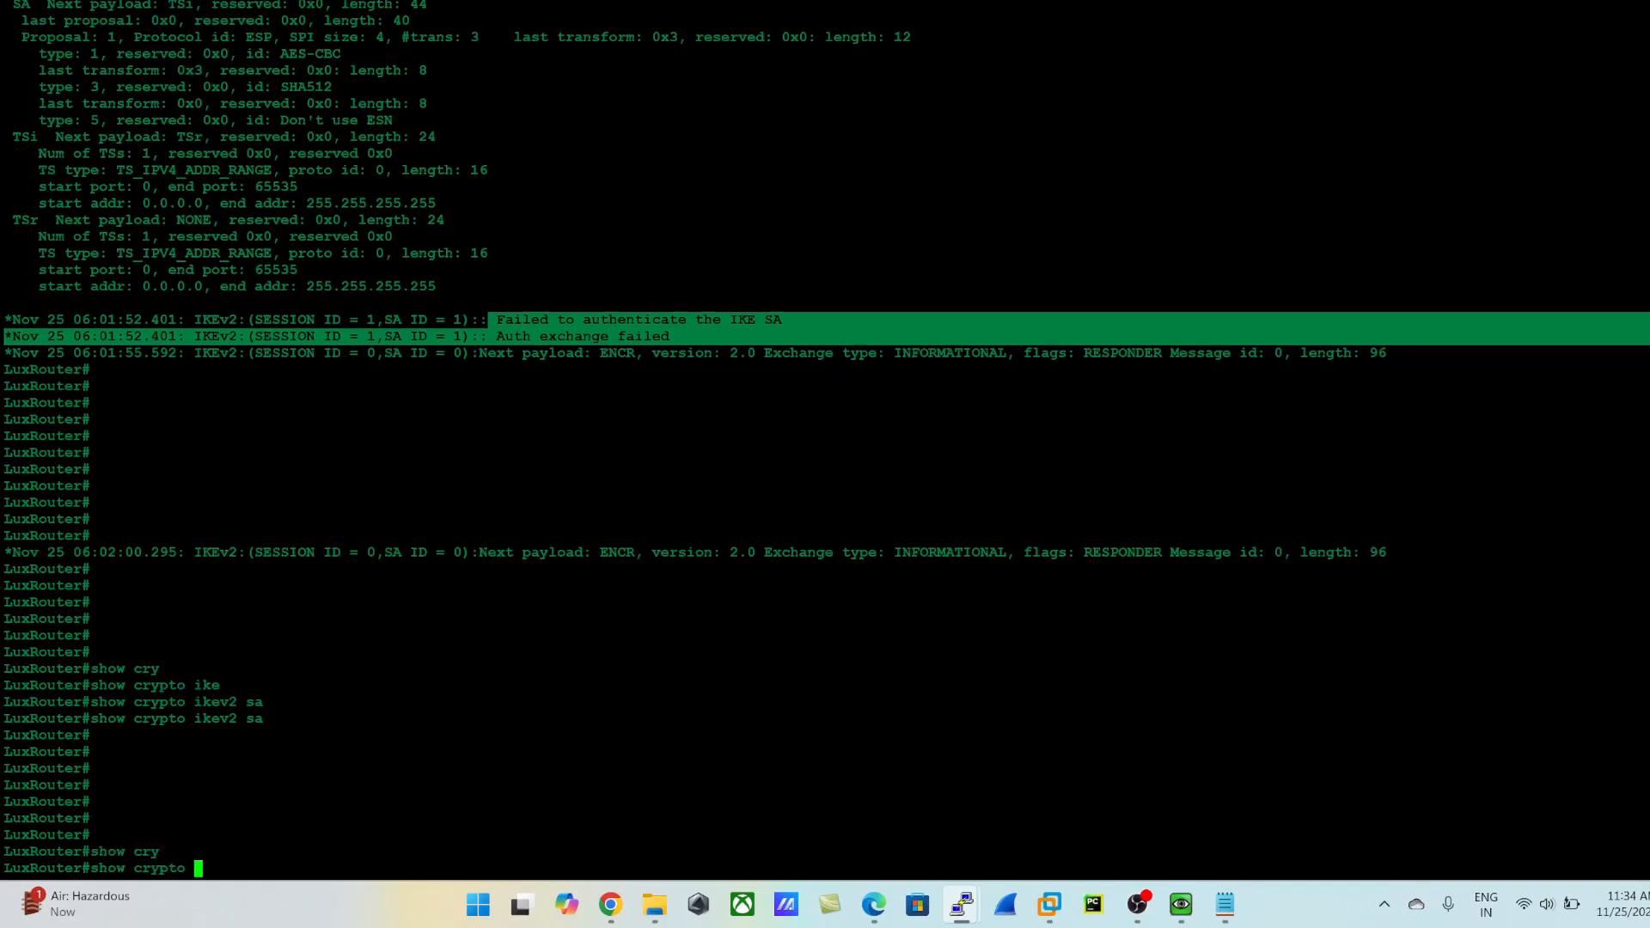
{"action": "type", "text": "ips"}
{"action": "key", "text": "Tab"}
{"action": "type", "text": "sa"}
{"action": "key", "text": "Return"}
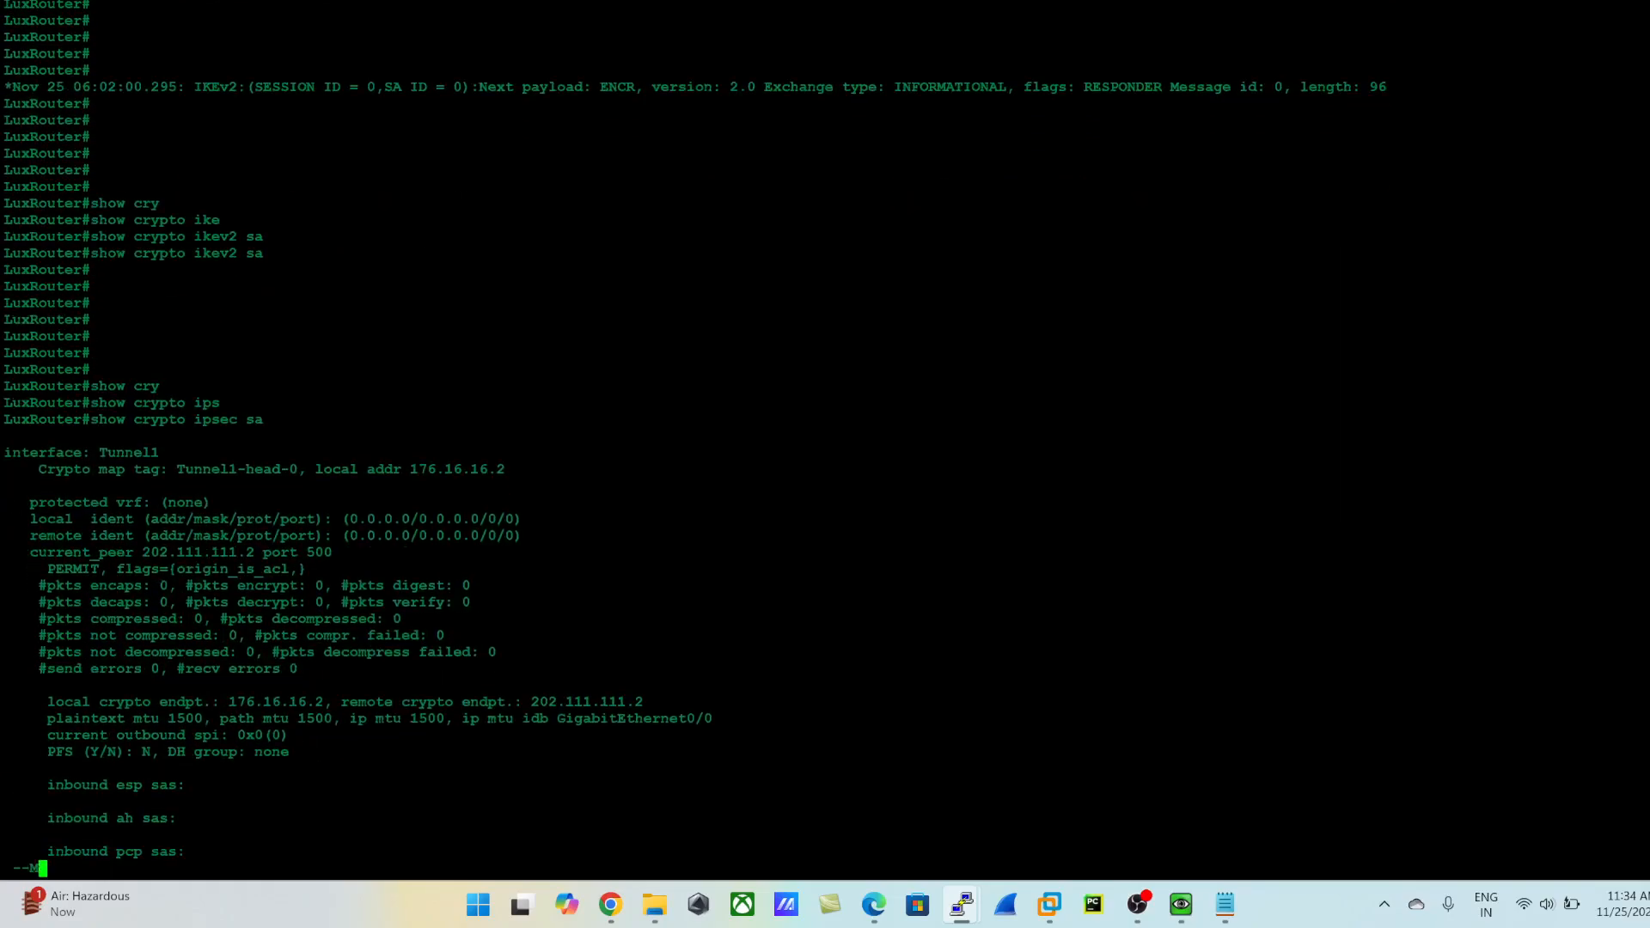
{"action": "key", "text": "space"}
{"action": "key", "text": "Return"}
{"action": "key", "text": "Return"}
{"action": "key", "text": "Return"}
{"action": "key", "text": "Return"}
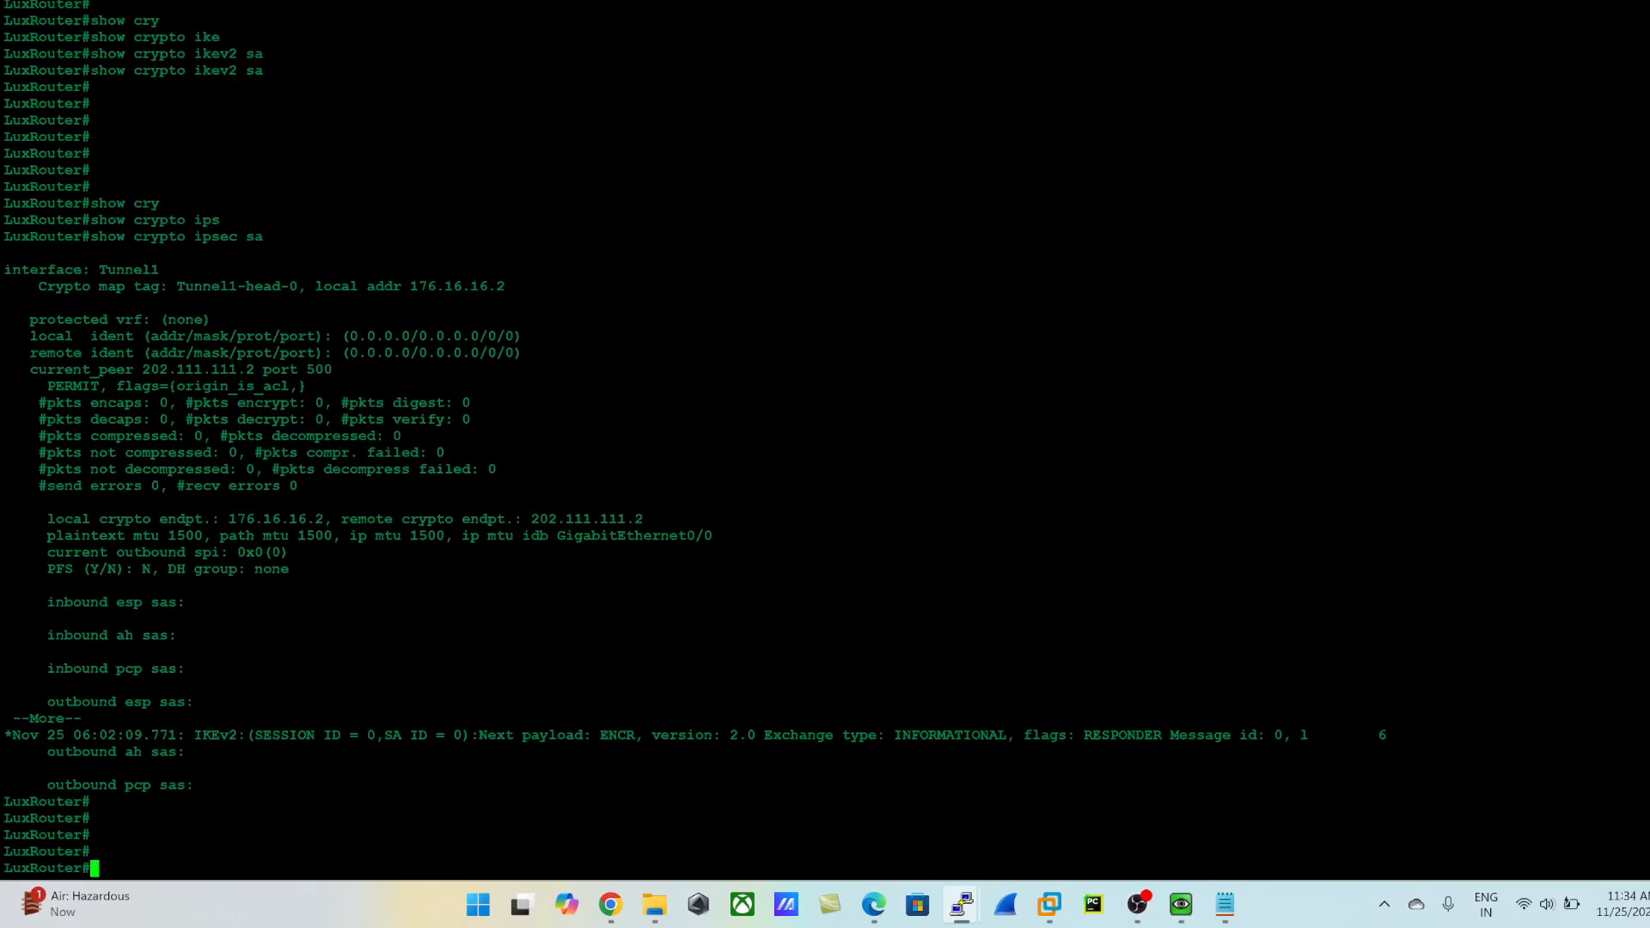
- Switch to the firewall's browser window and reload the System logs to check the newest VPN entries
{"action": "key", "text": "alt+Tab"}
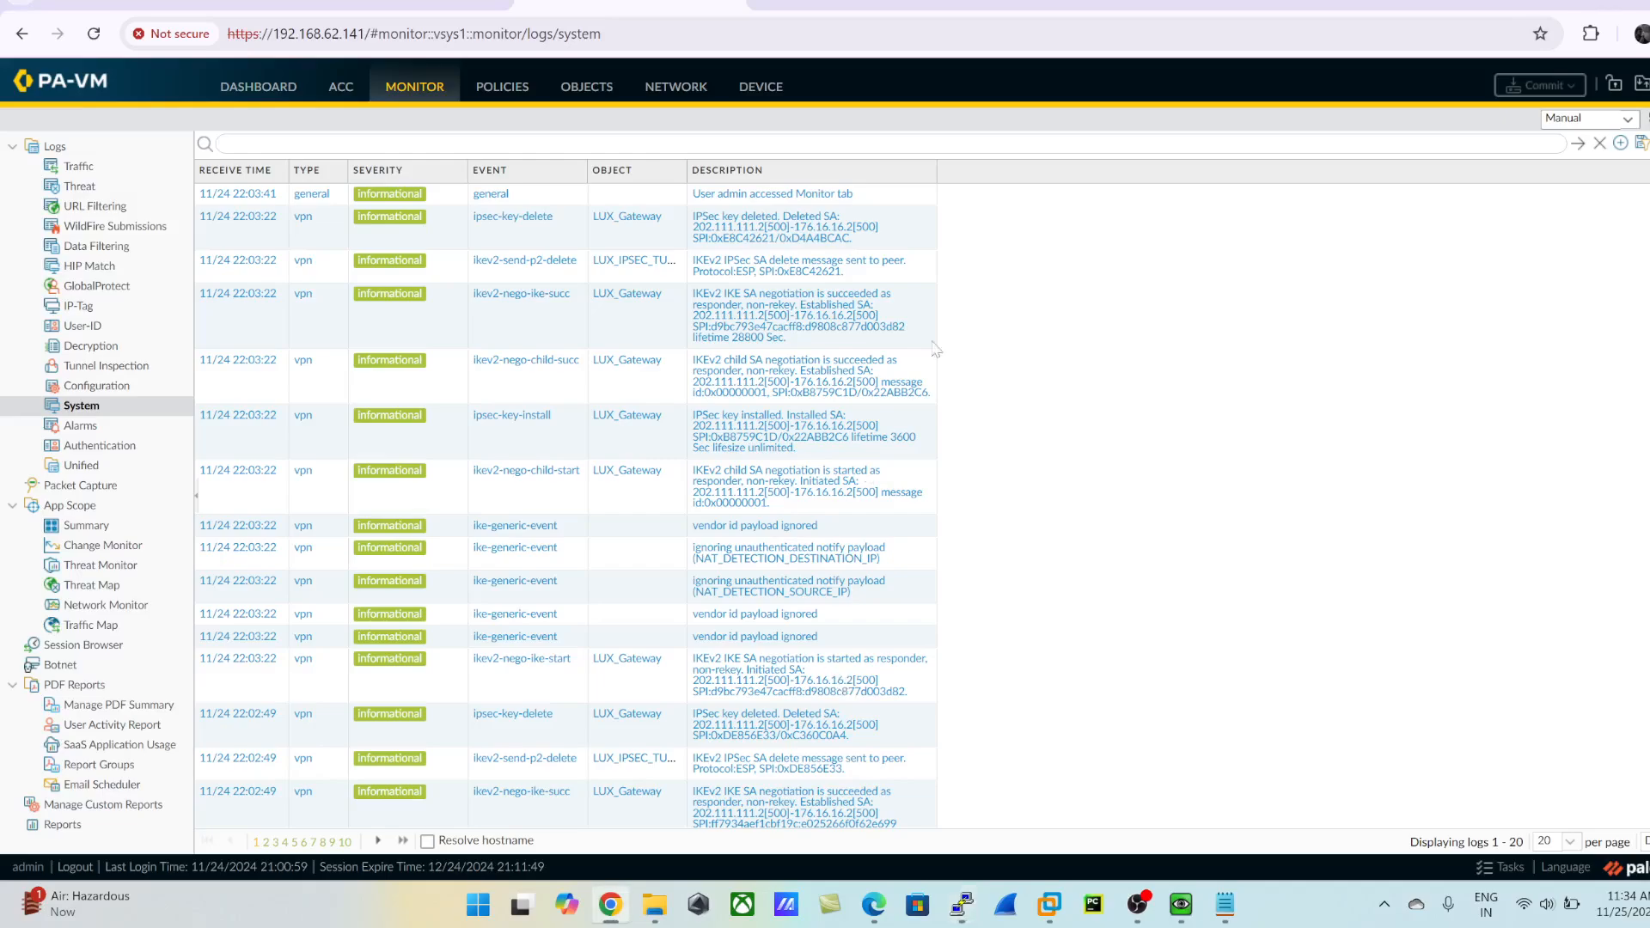
{"action": "left_click", "coordinate": [503, 89]}
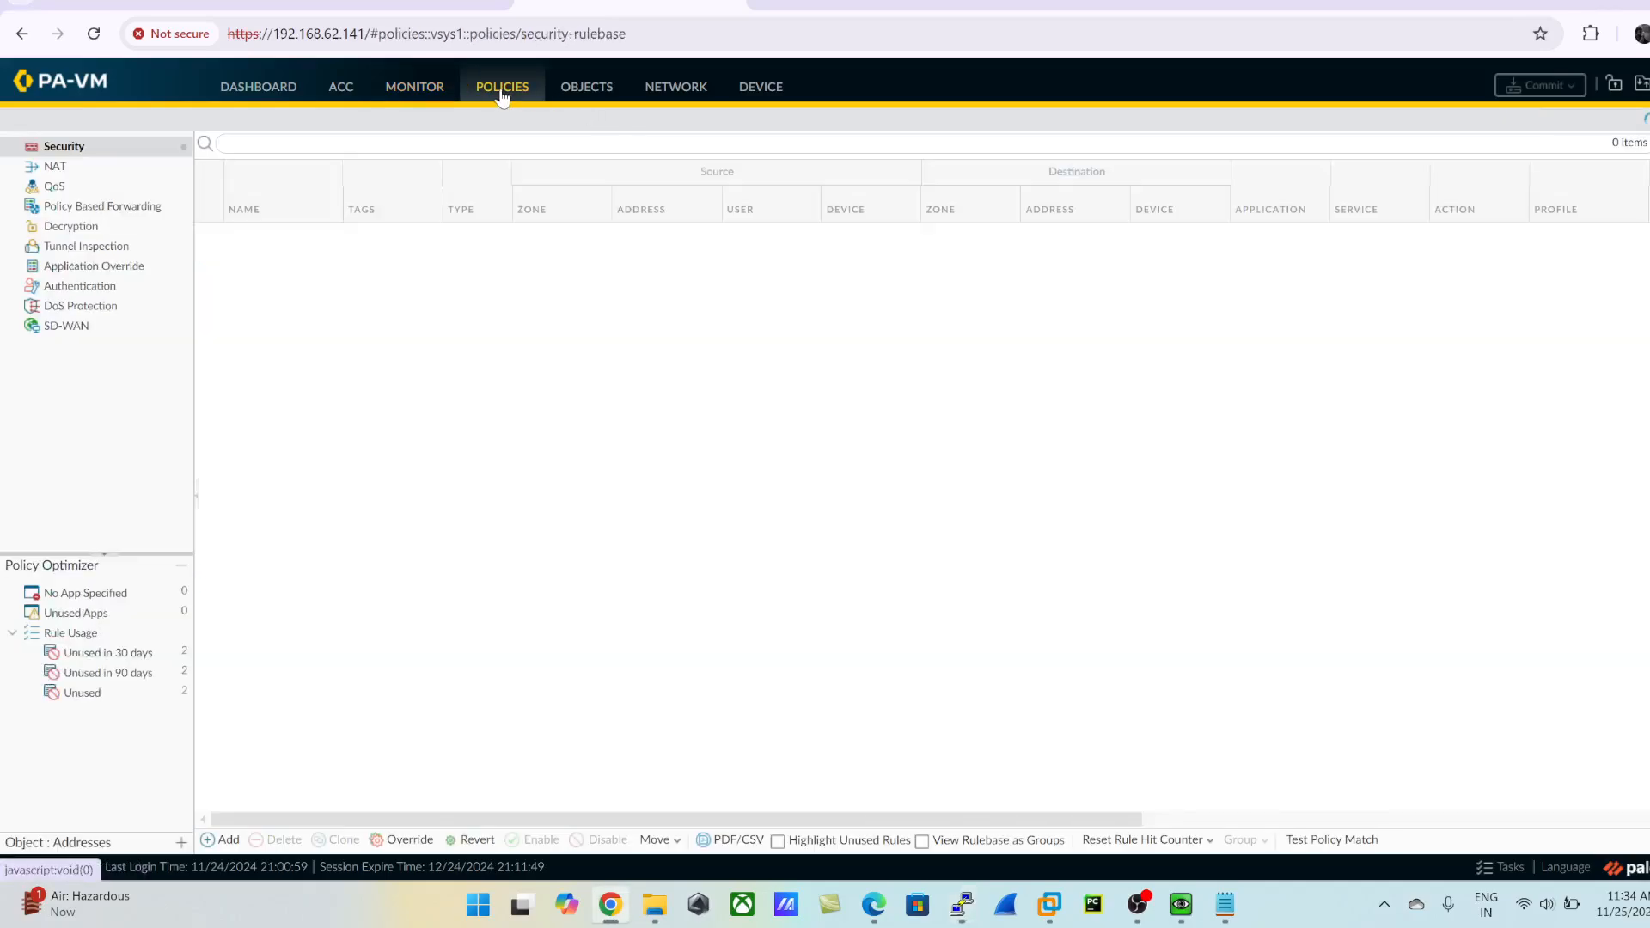
{"action": "left_click", "coordinate": [419, 89]}
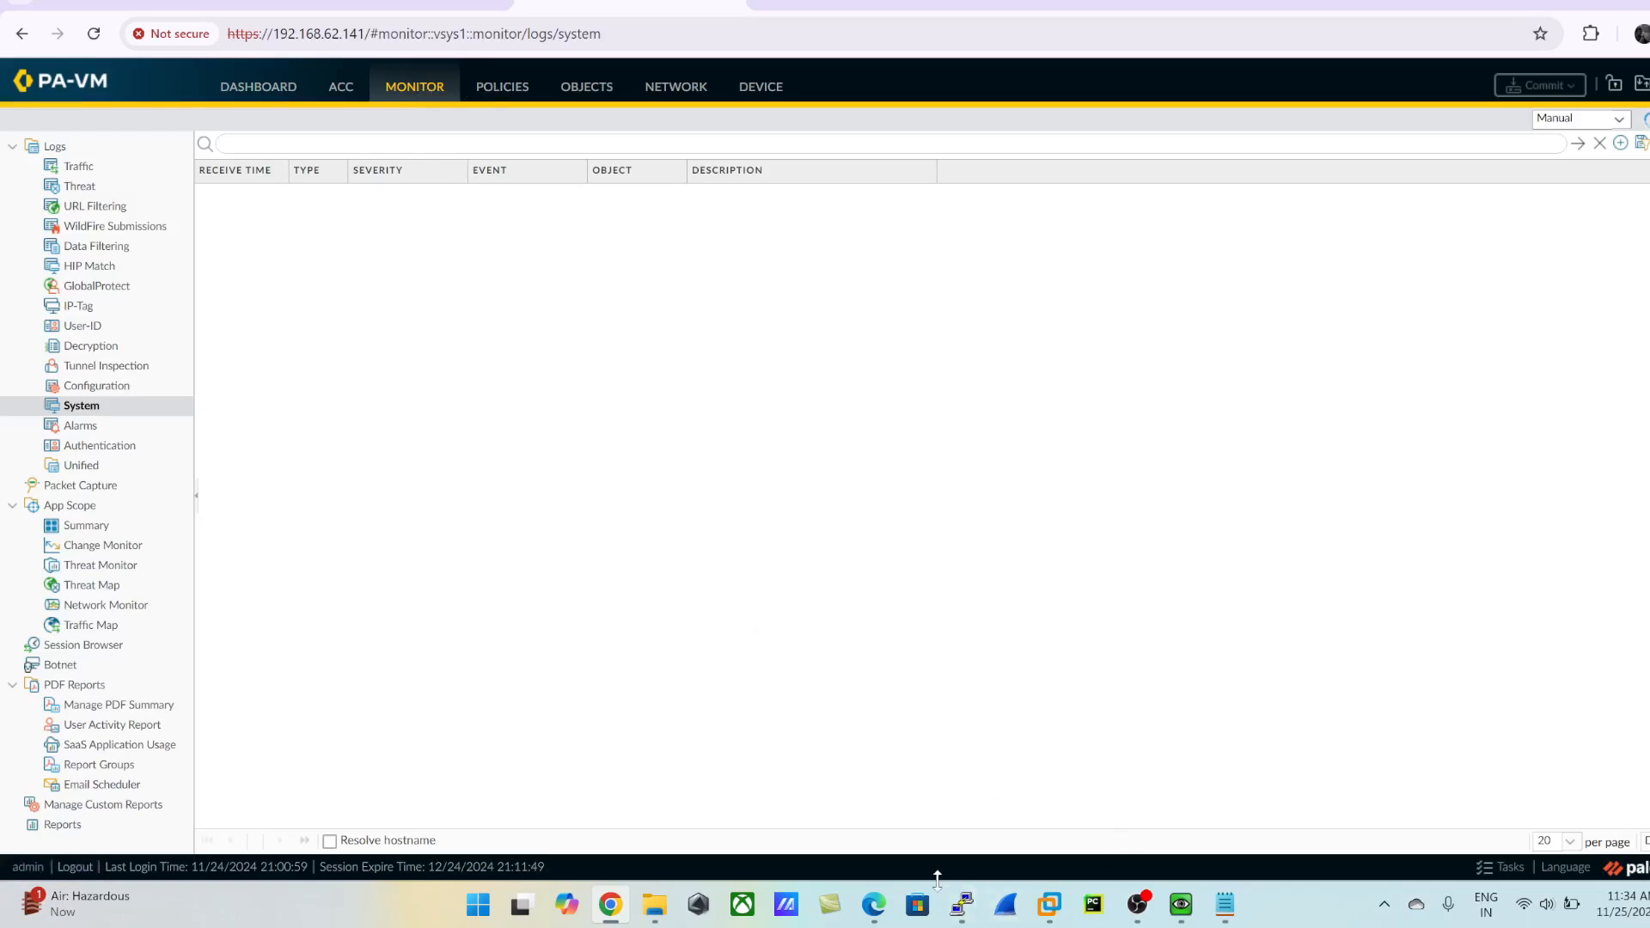
{"action": "mouse_move", "coordinate": [962, 904]}
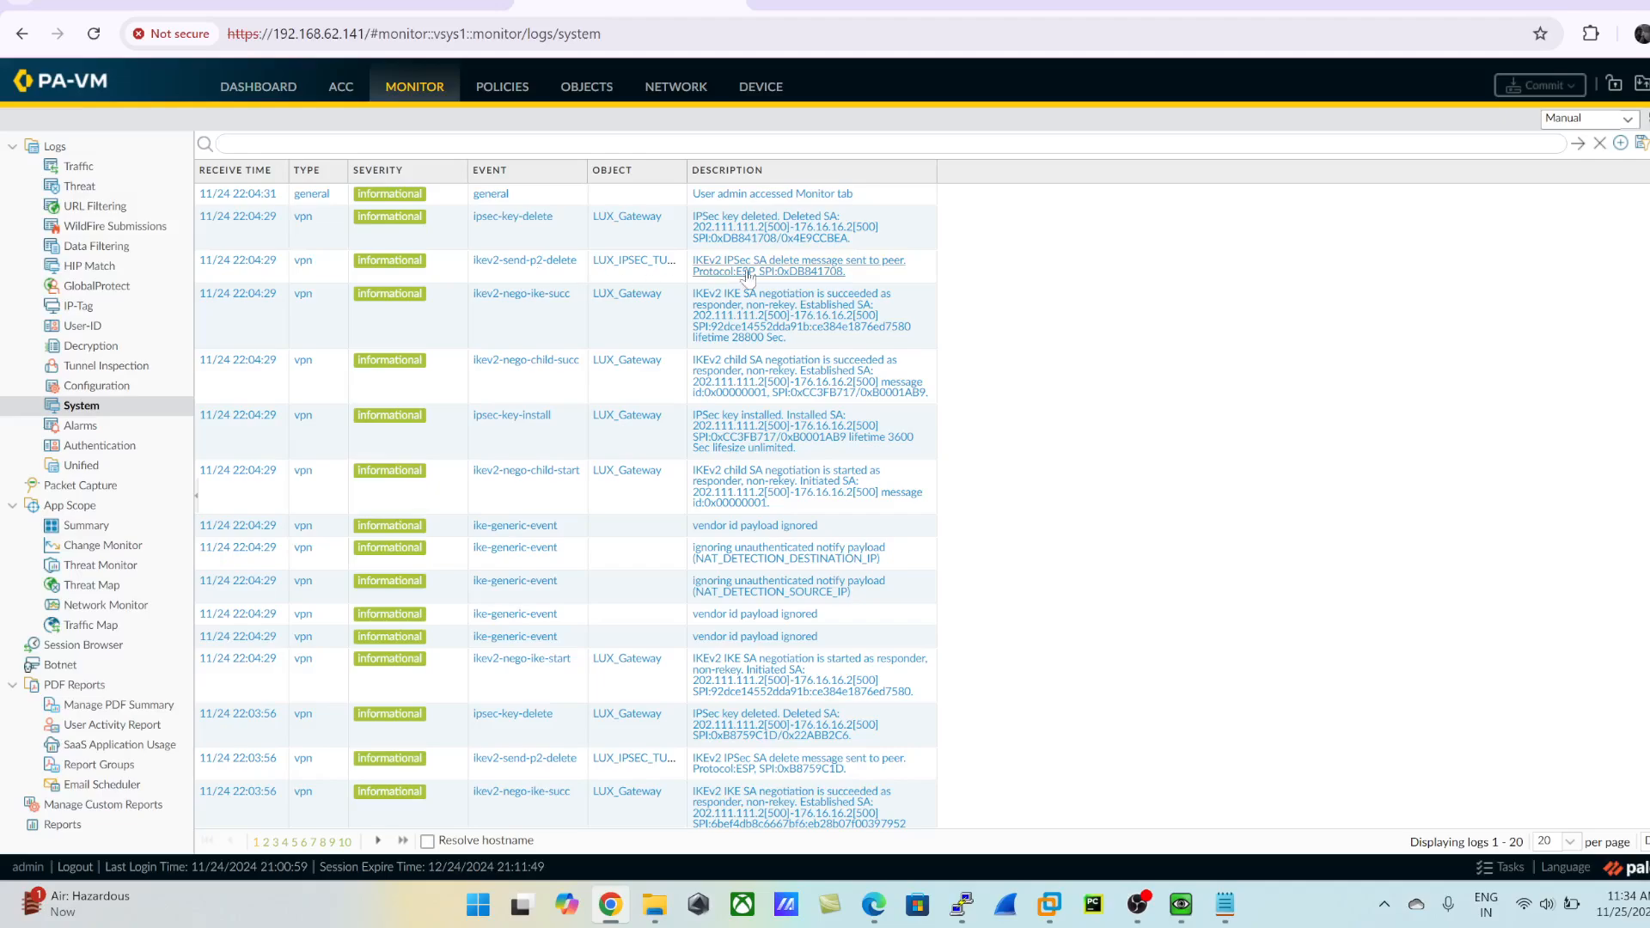
- Review the DH group, encryption and authentication settings of the LUX_IKE_CRYPTO profile and close it
{"action": "left_click", "coordinate": [675, 87]}
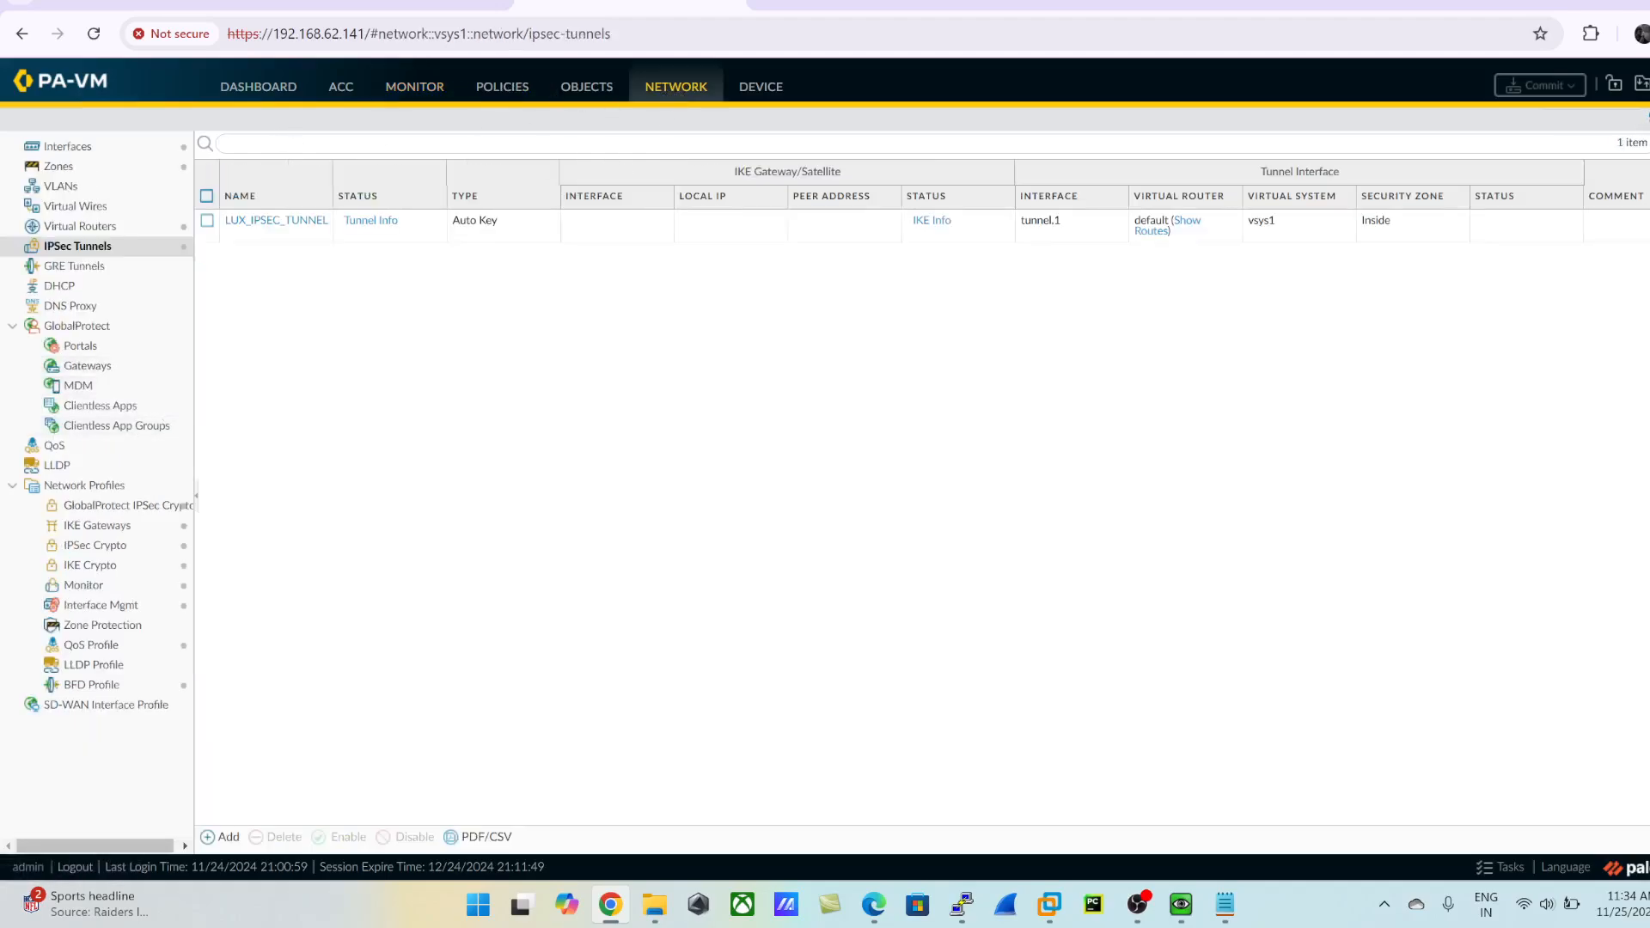
{"action": "left_click", "coordinate": [89, 565]}
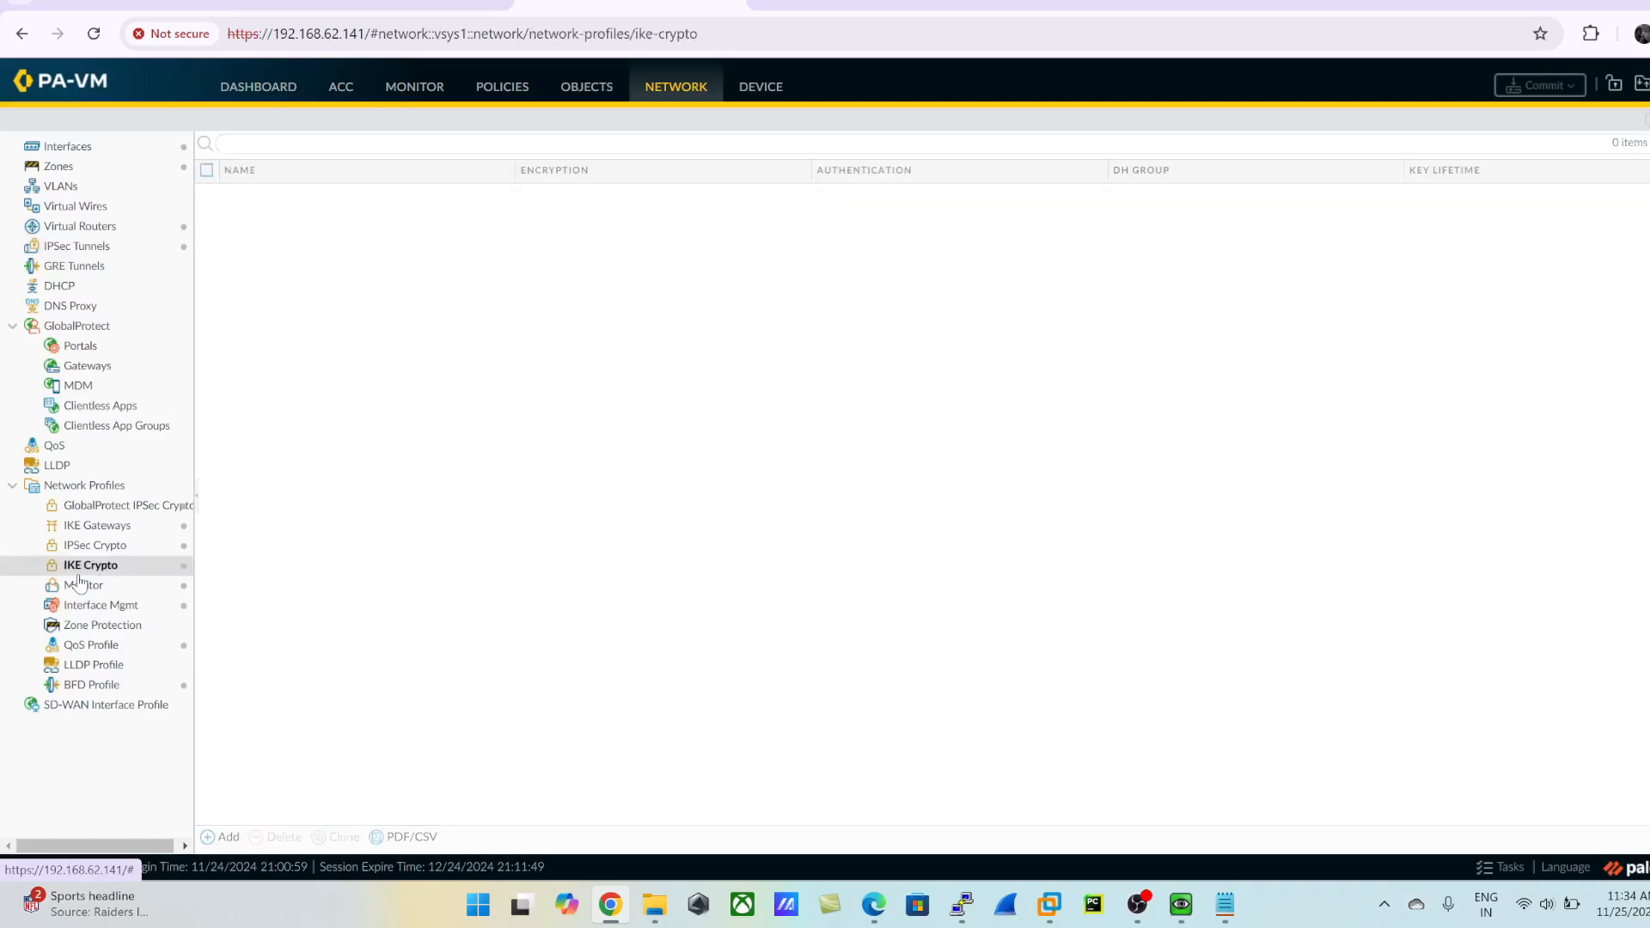
{"action": "left_click", "coordinate": [271, 267]}
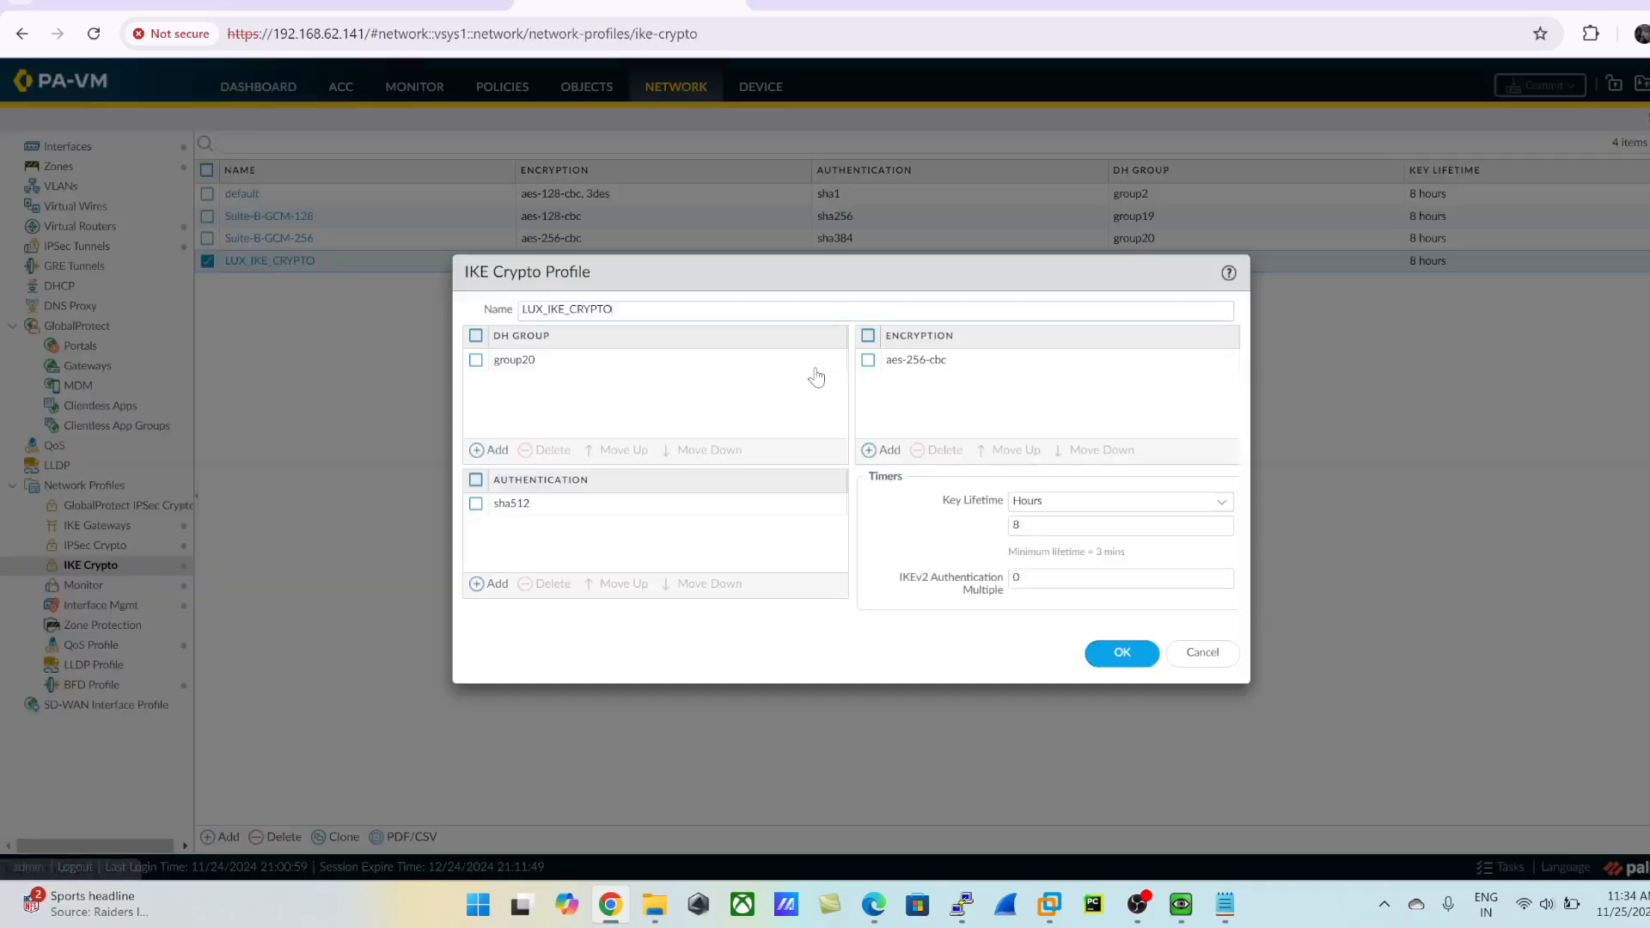
{"action": "left_click", "coordinate": [1136, 653]}
- Replace the pre-shared key of the LUX_Gateway IKE gateway, enter it again as confirmation, and save the gateway
{"action": "left_click", "coordinate": [120, 544]}
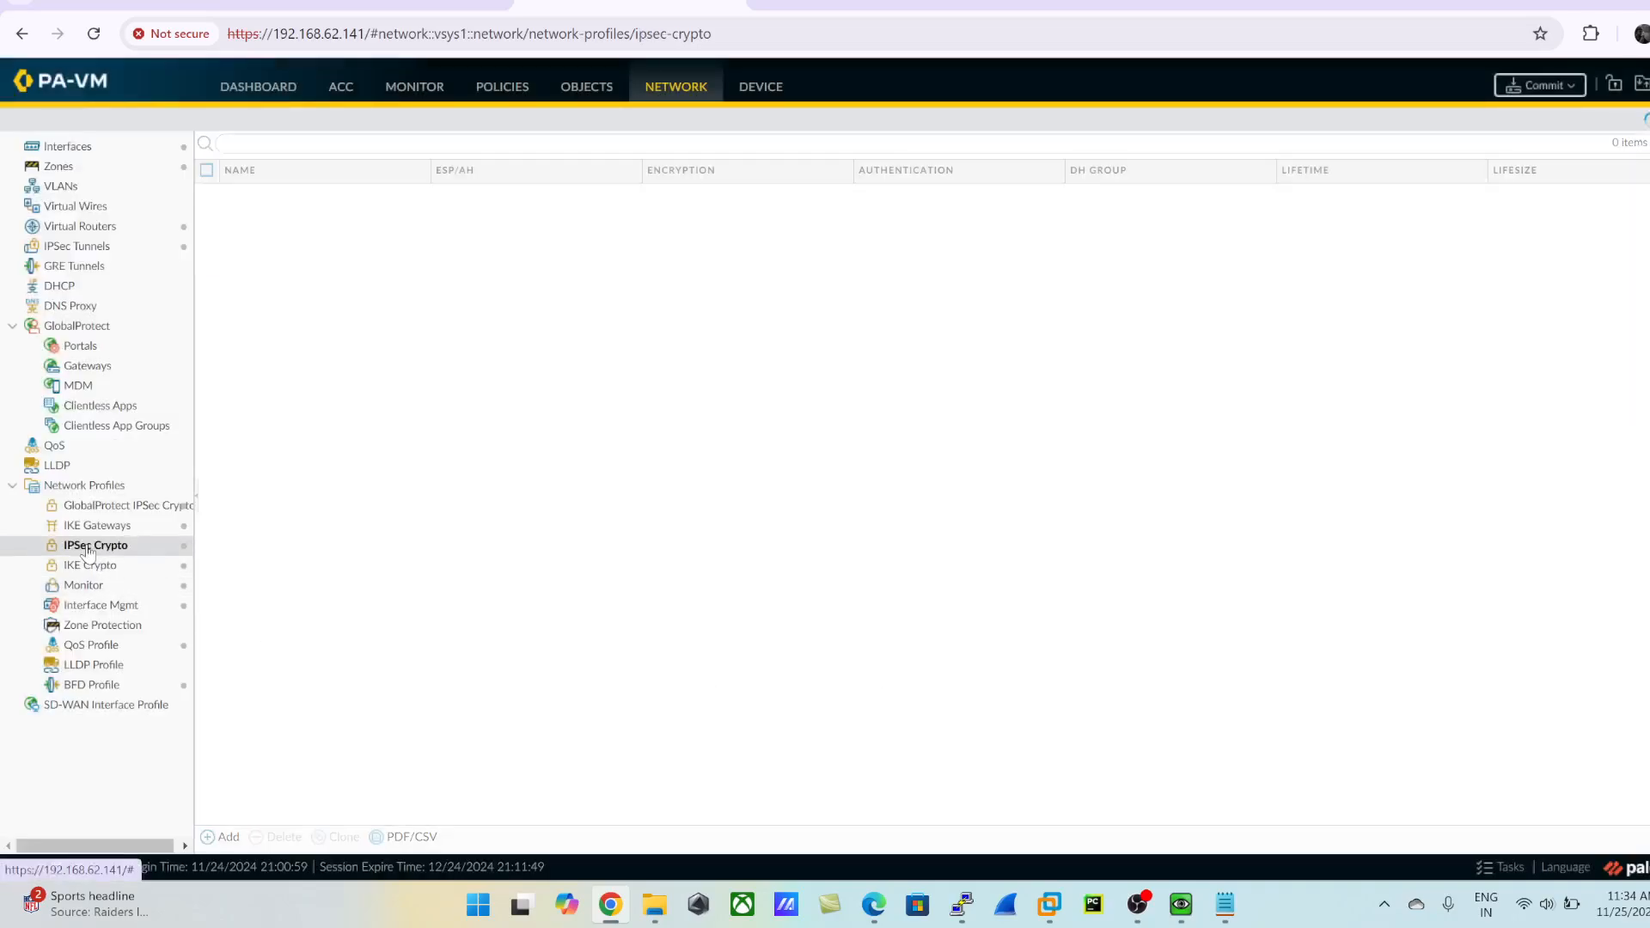
{"action": "left_click", "coordinate": [107, 526]}
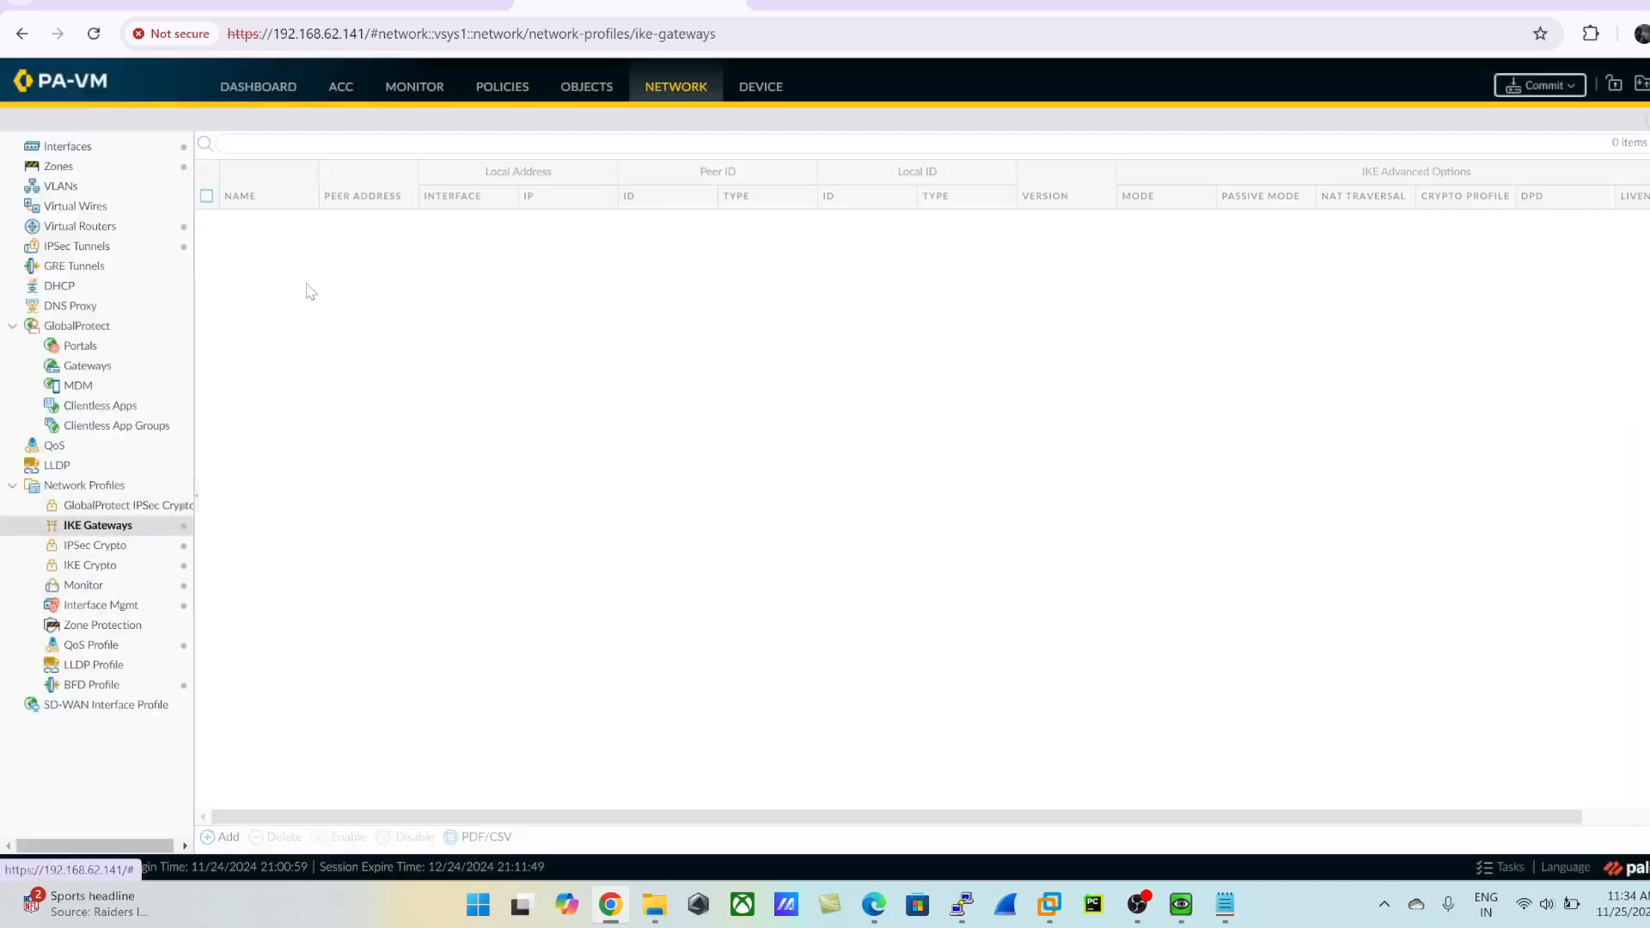
{"action": "left_click", "coordinate": [258, 221]}
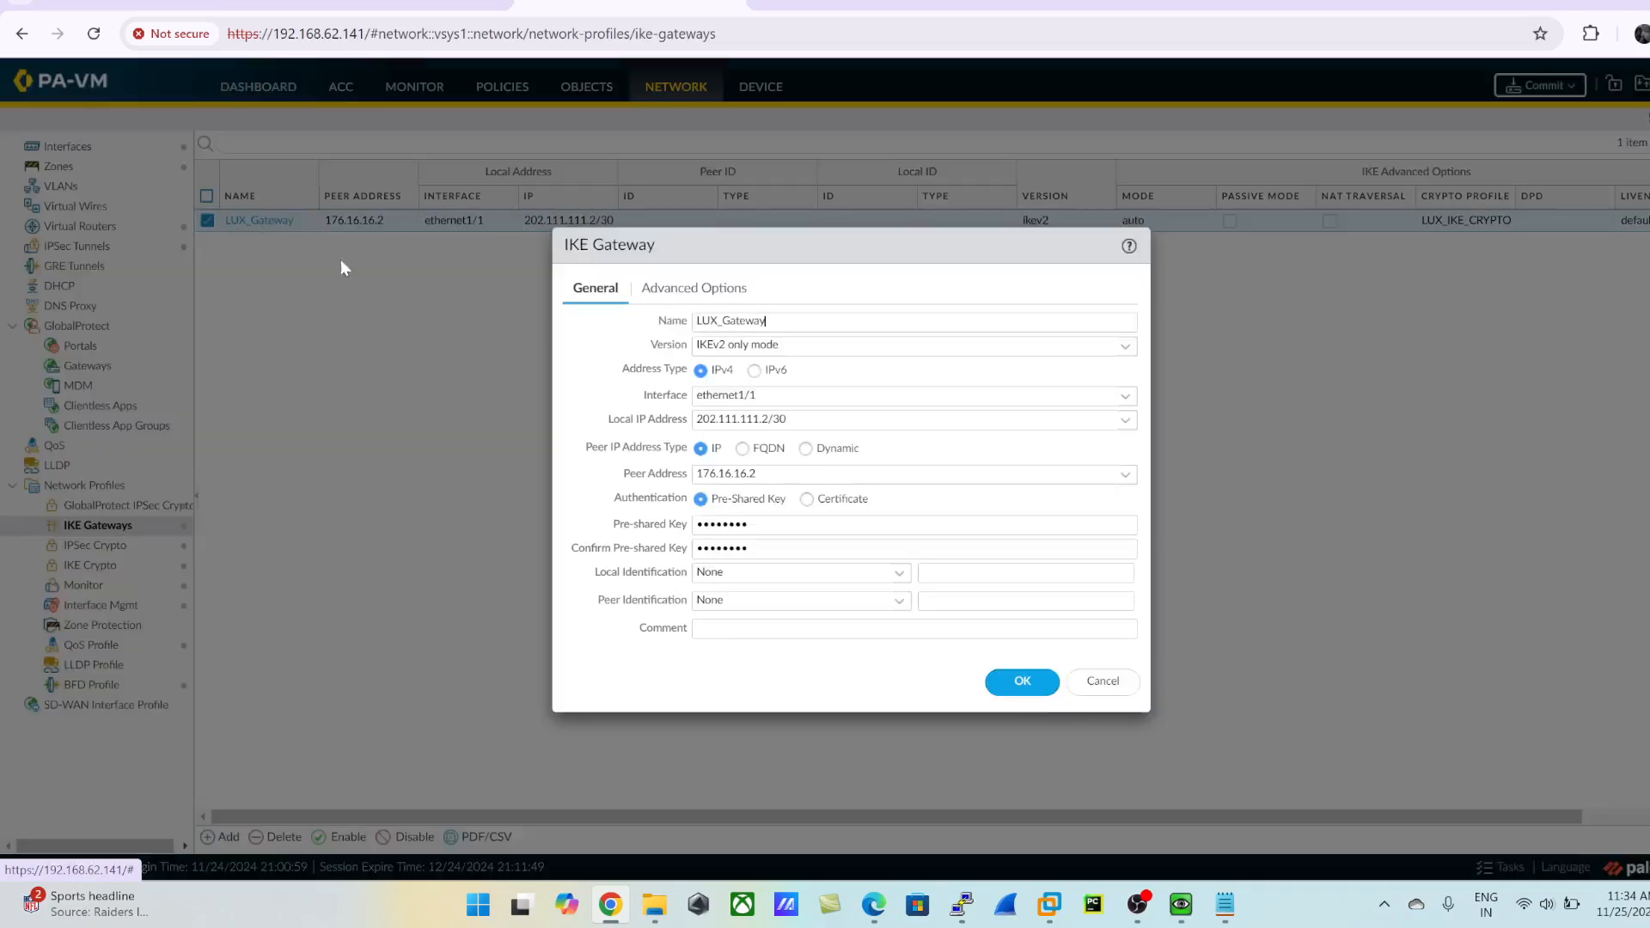
{"action": "double_click", "coordinate": [799, 524]}
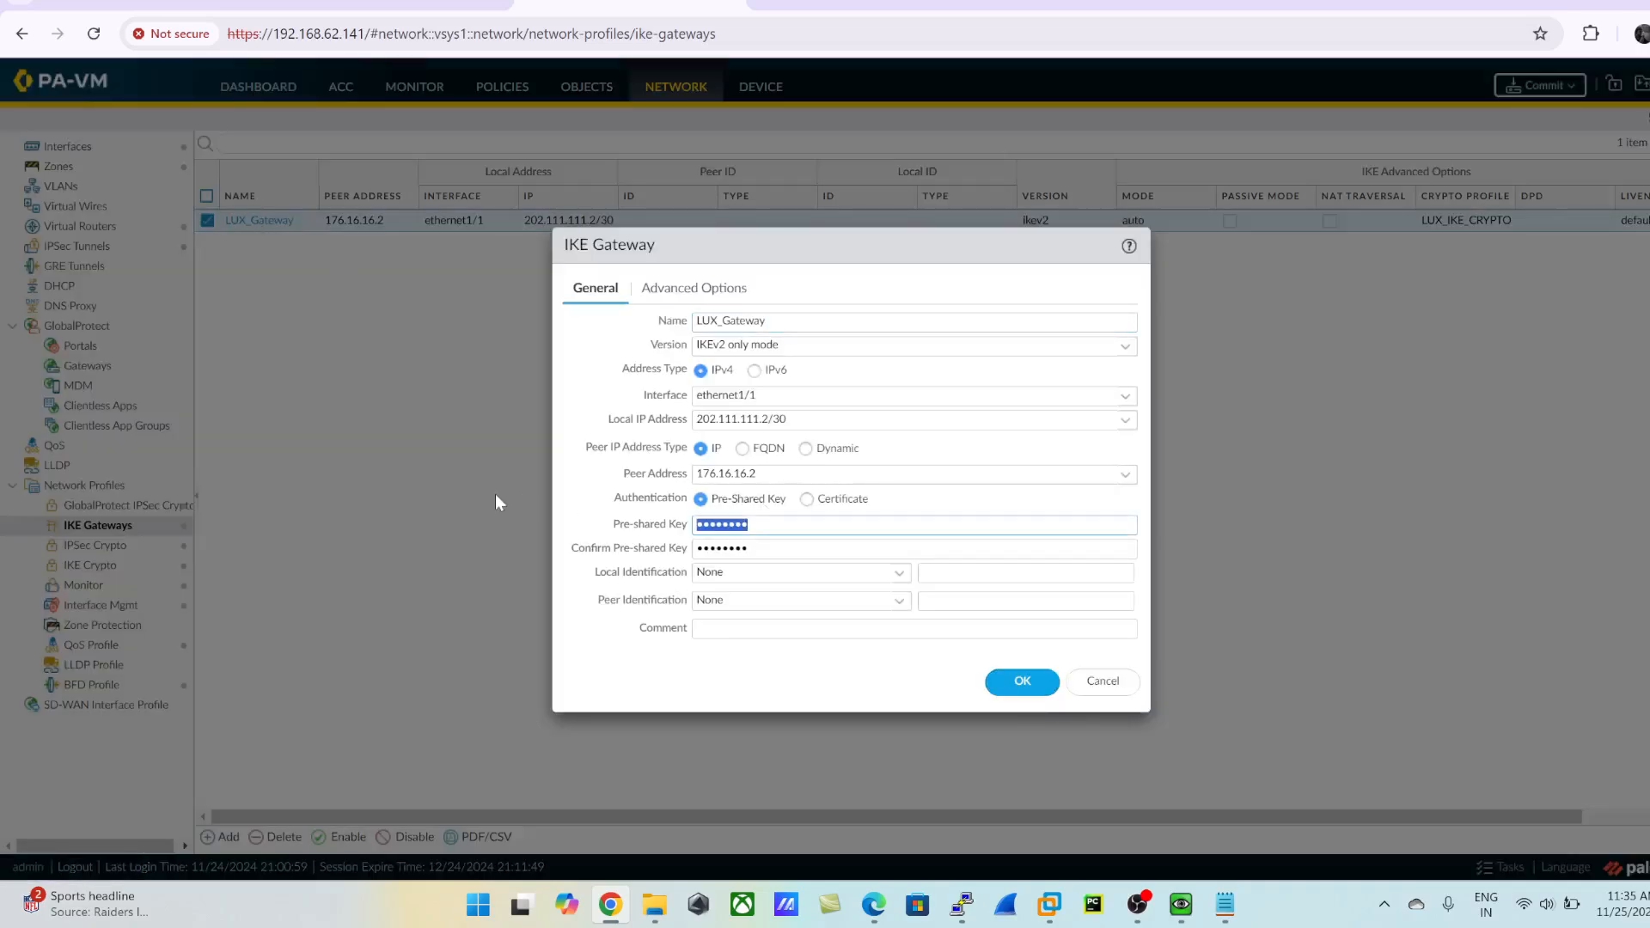
{"action": "key", "text": "BackSpace"}
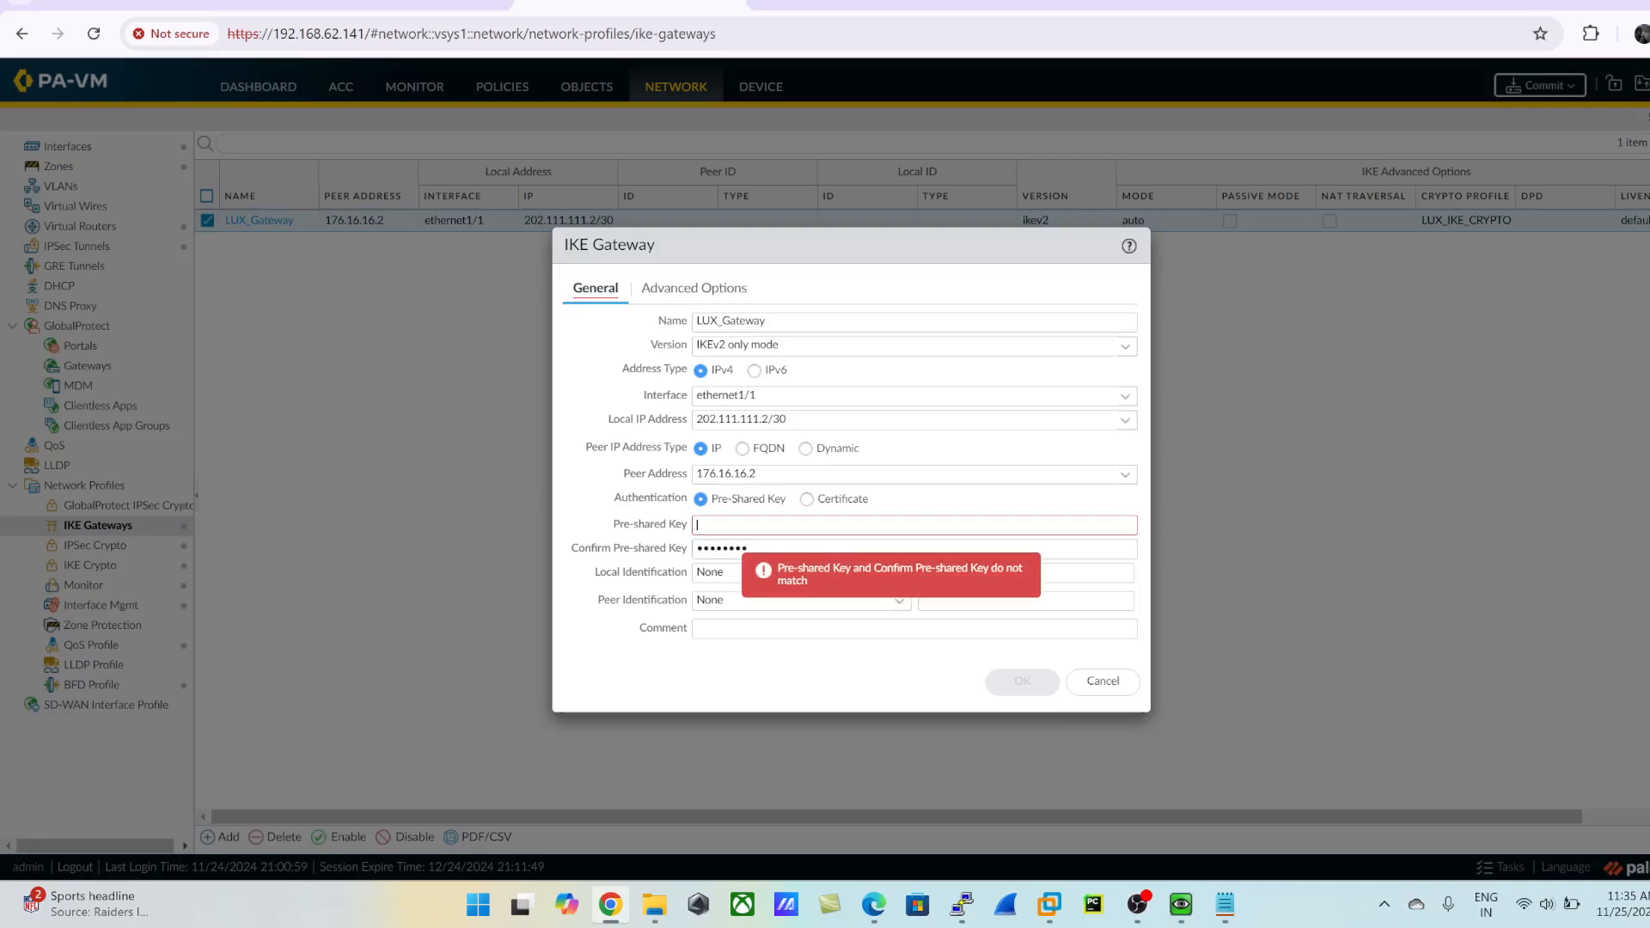
{"action": "type", "text": "•••••"}
{"action": "key", "text": "Tab"}
{"action": "type", "text": "•••••"}
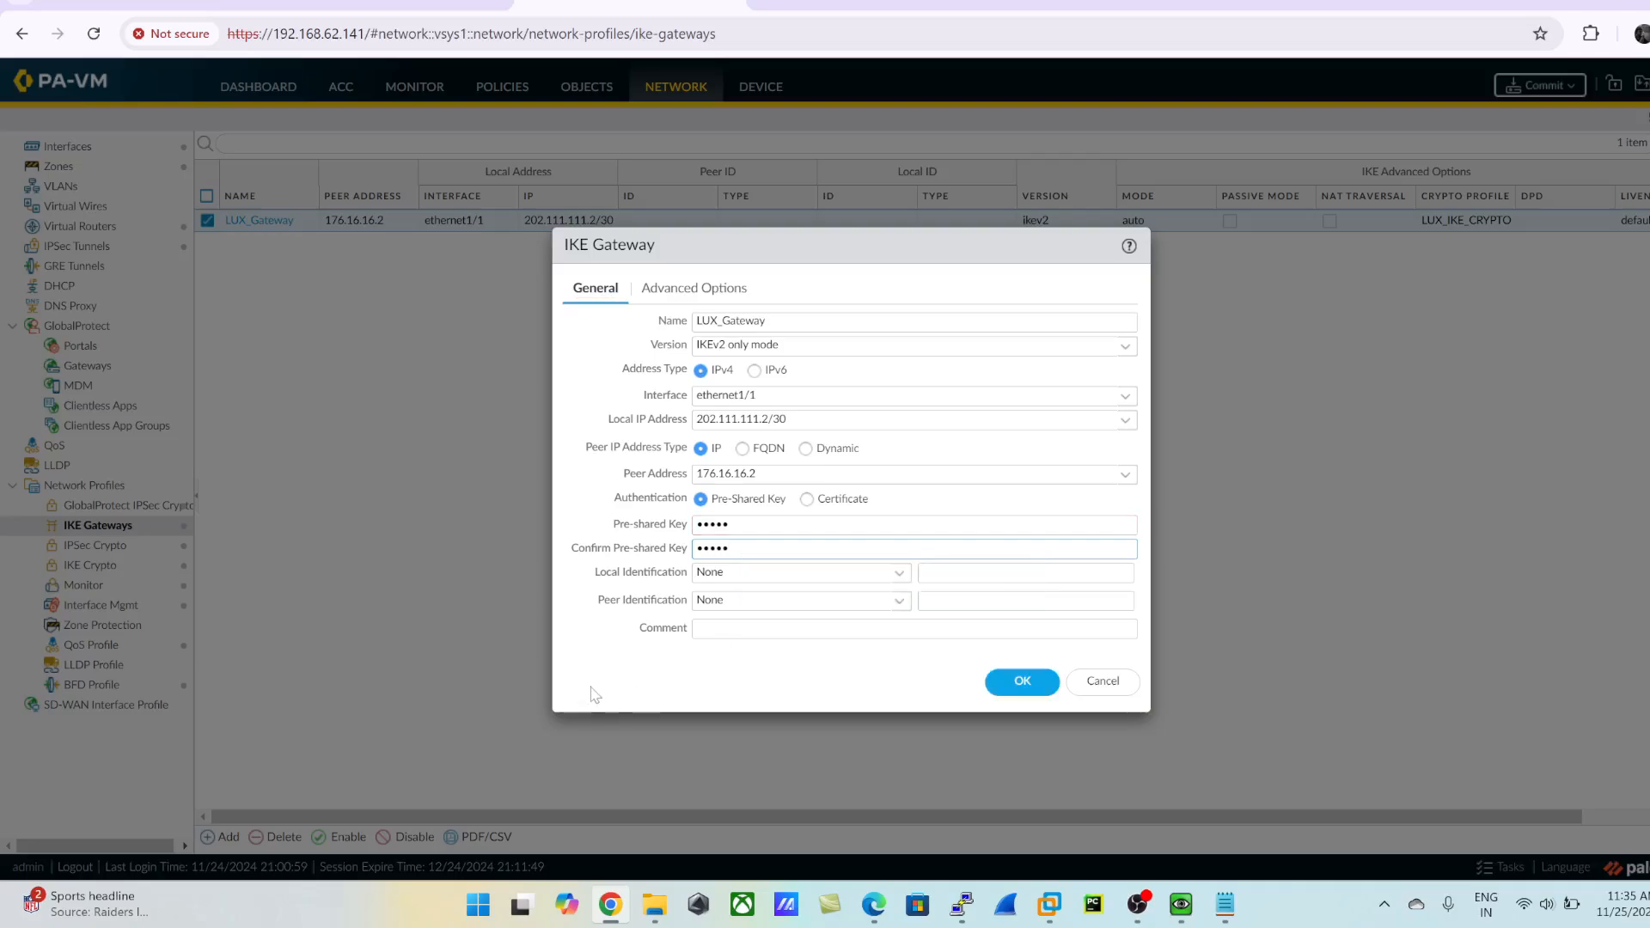
{"action": "left_click", "coordinate": [1022, 681]}
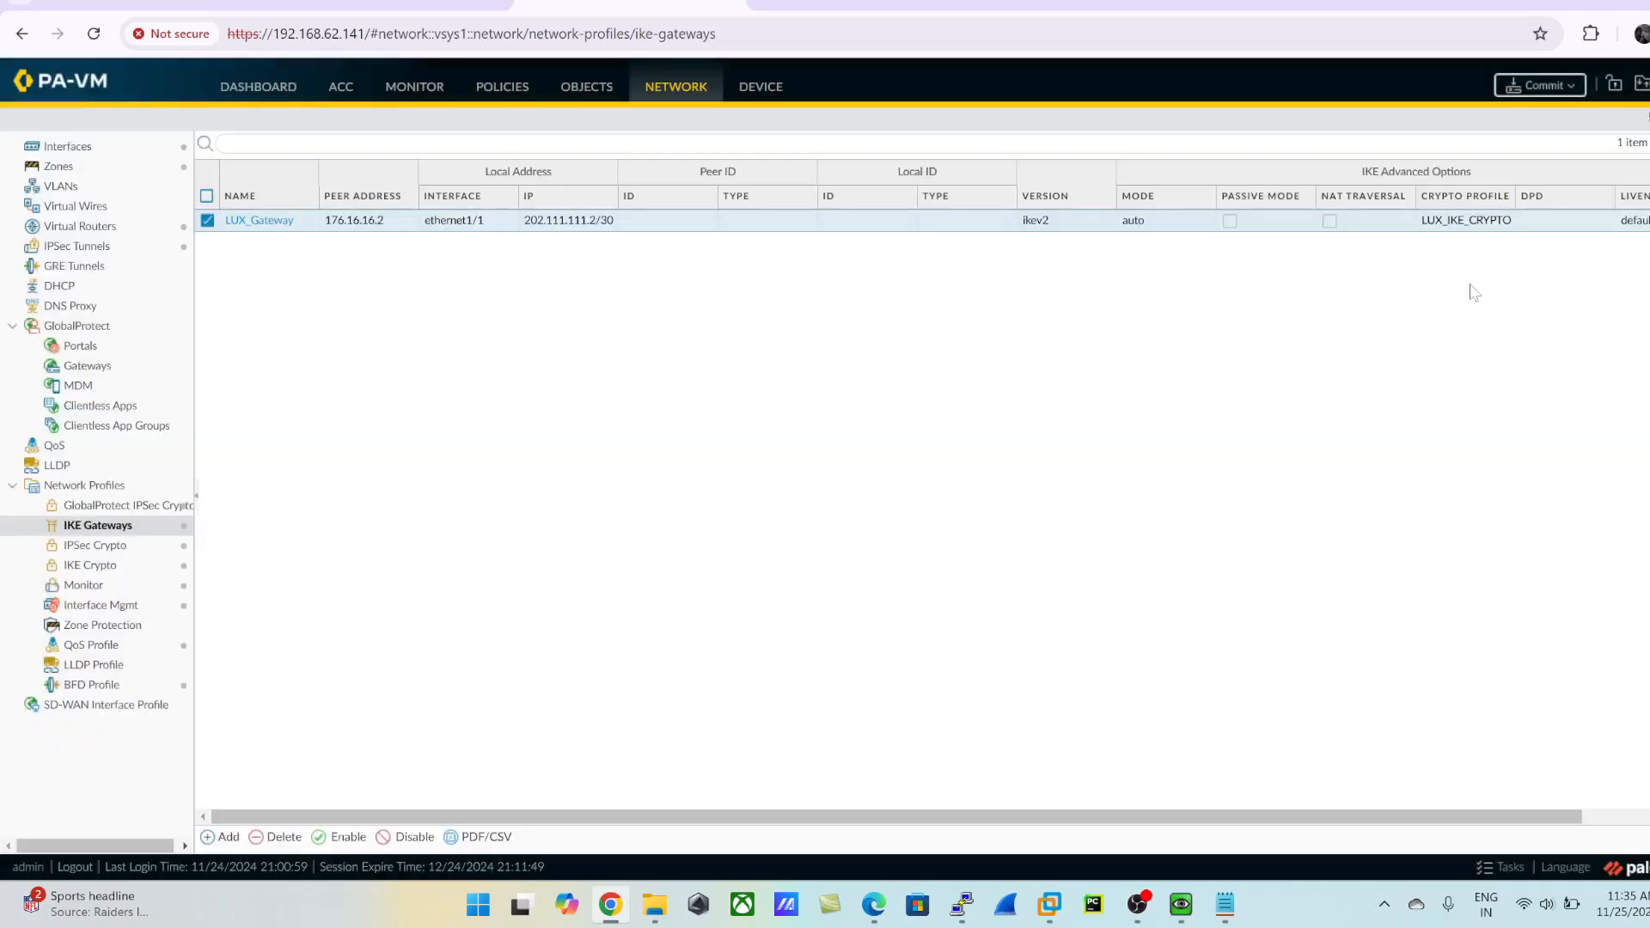
- Commit the admin's device-and-network changes on the firewall and bring up the LuxRouter console
{"action": "left_click", "coordinate": [1538, 86]}
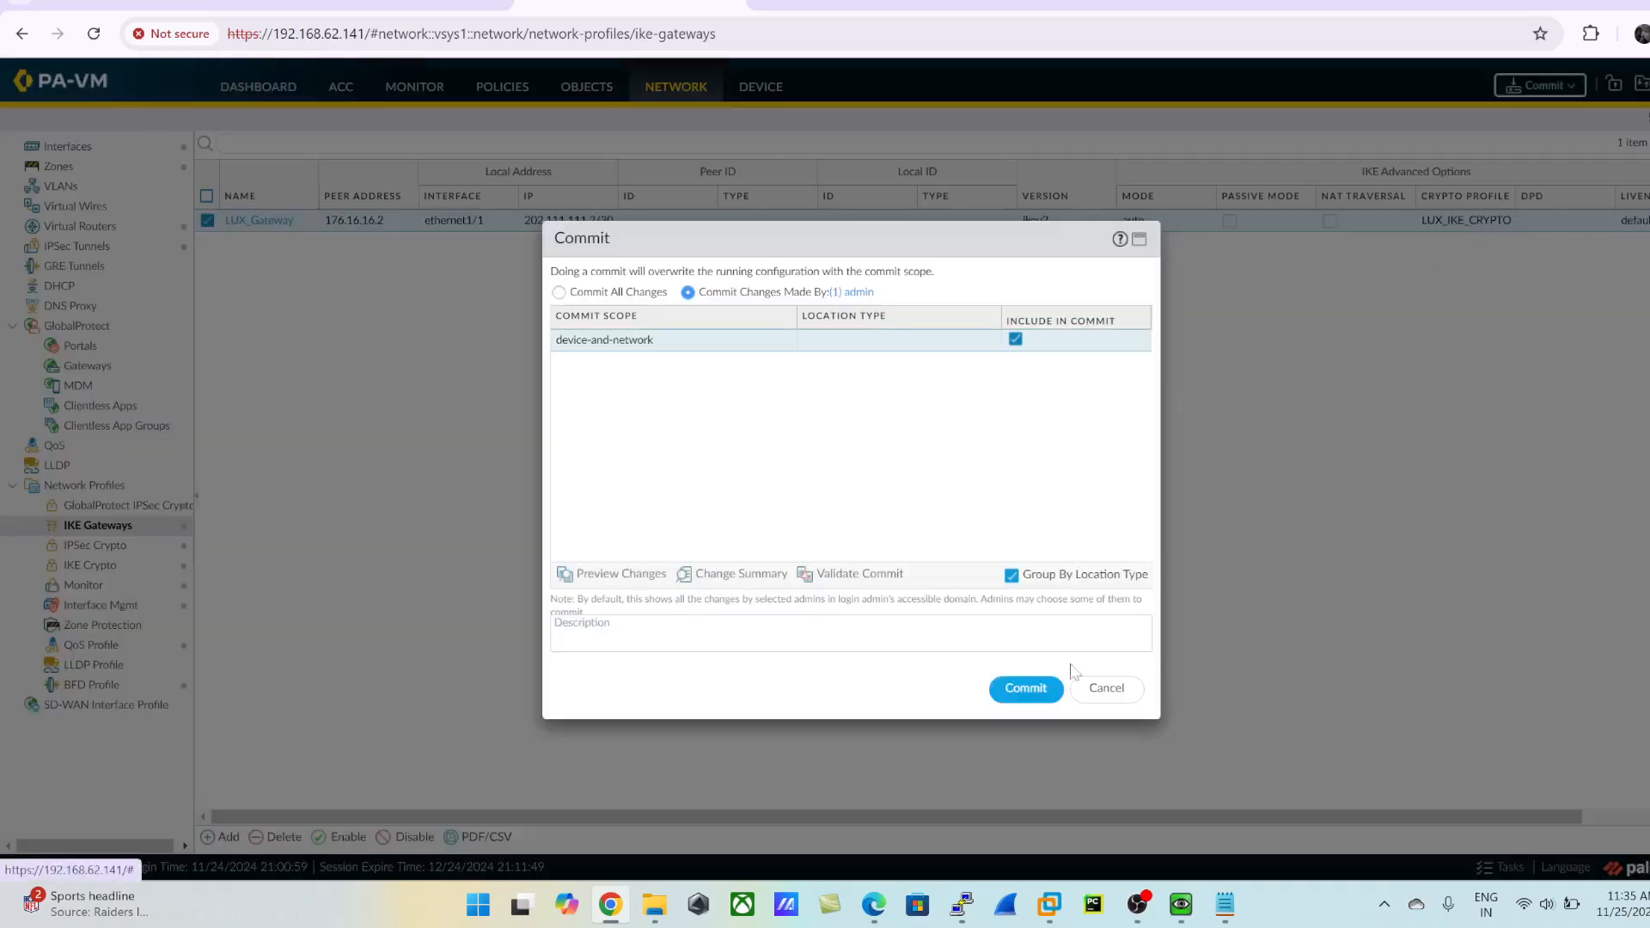
{"action": "left_click", "coordinate": [1025, 689]}
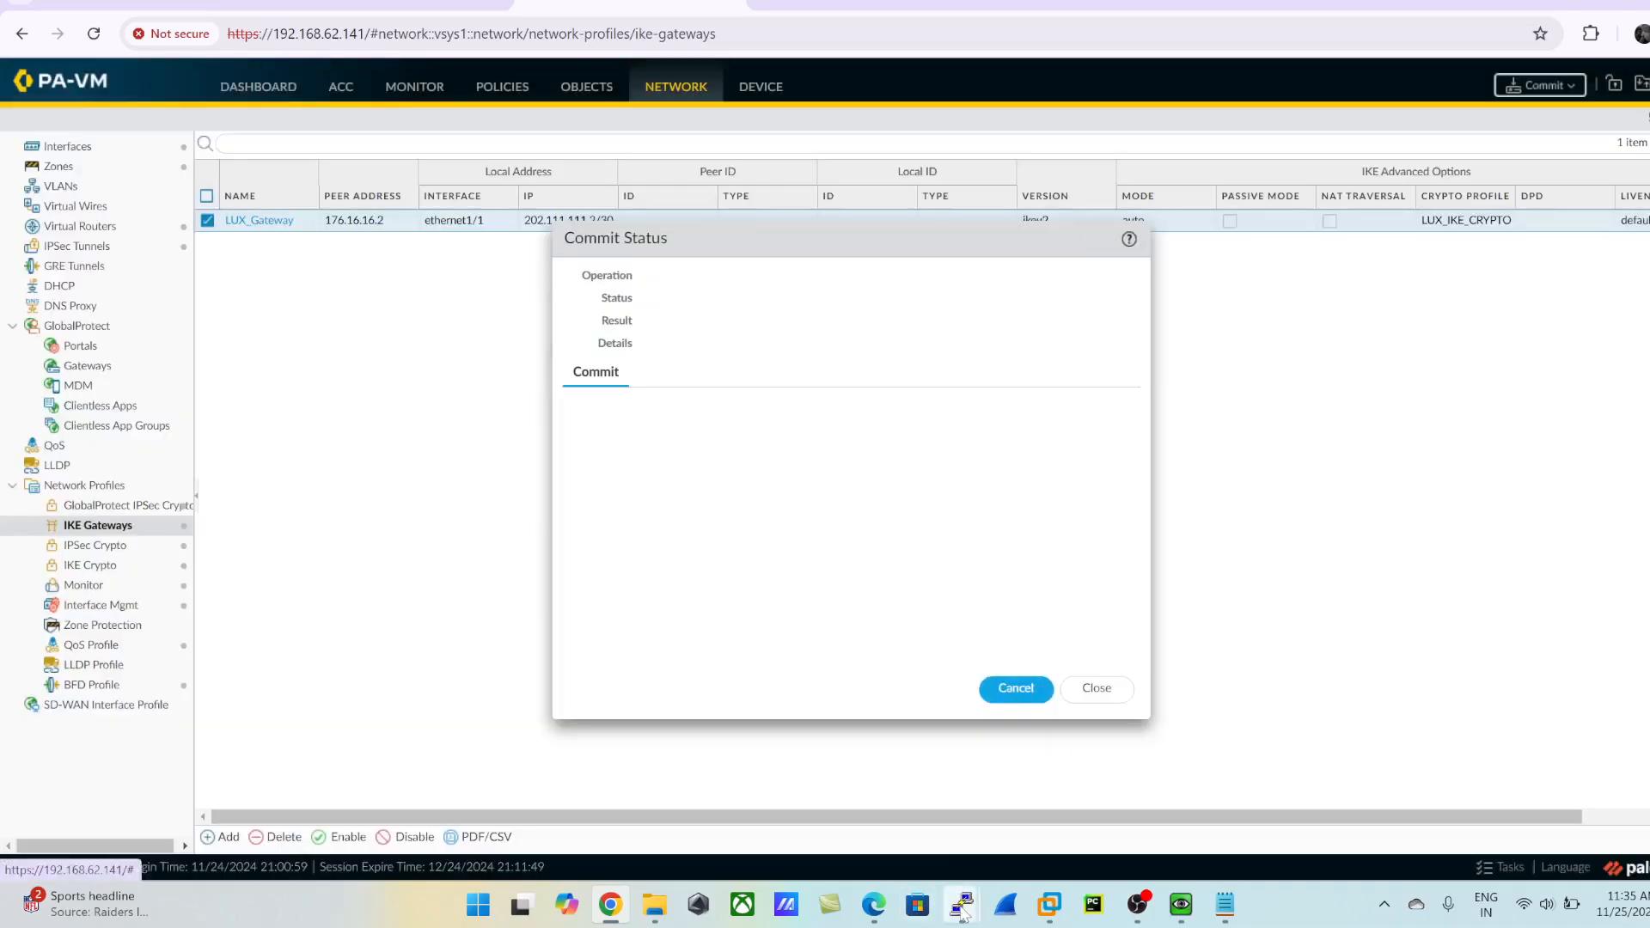
{"action": "left_click", "coordinate": [418, 830]}
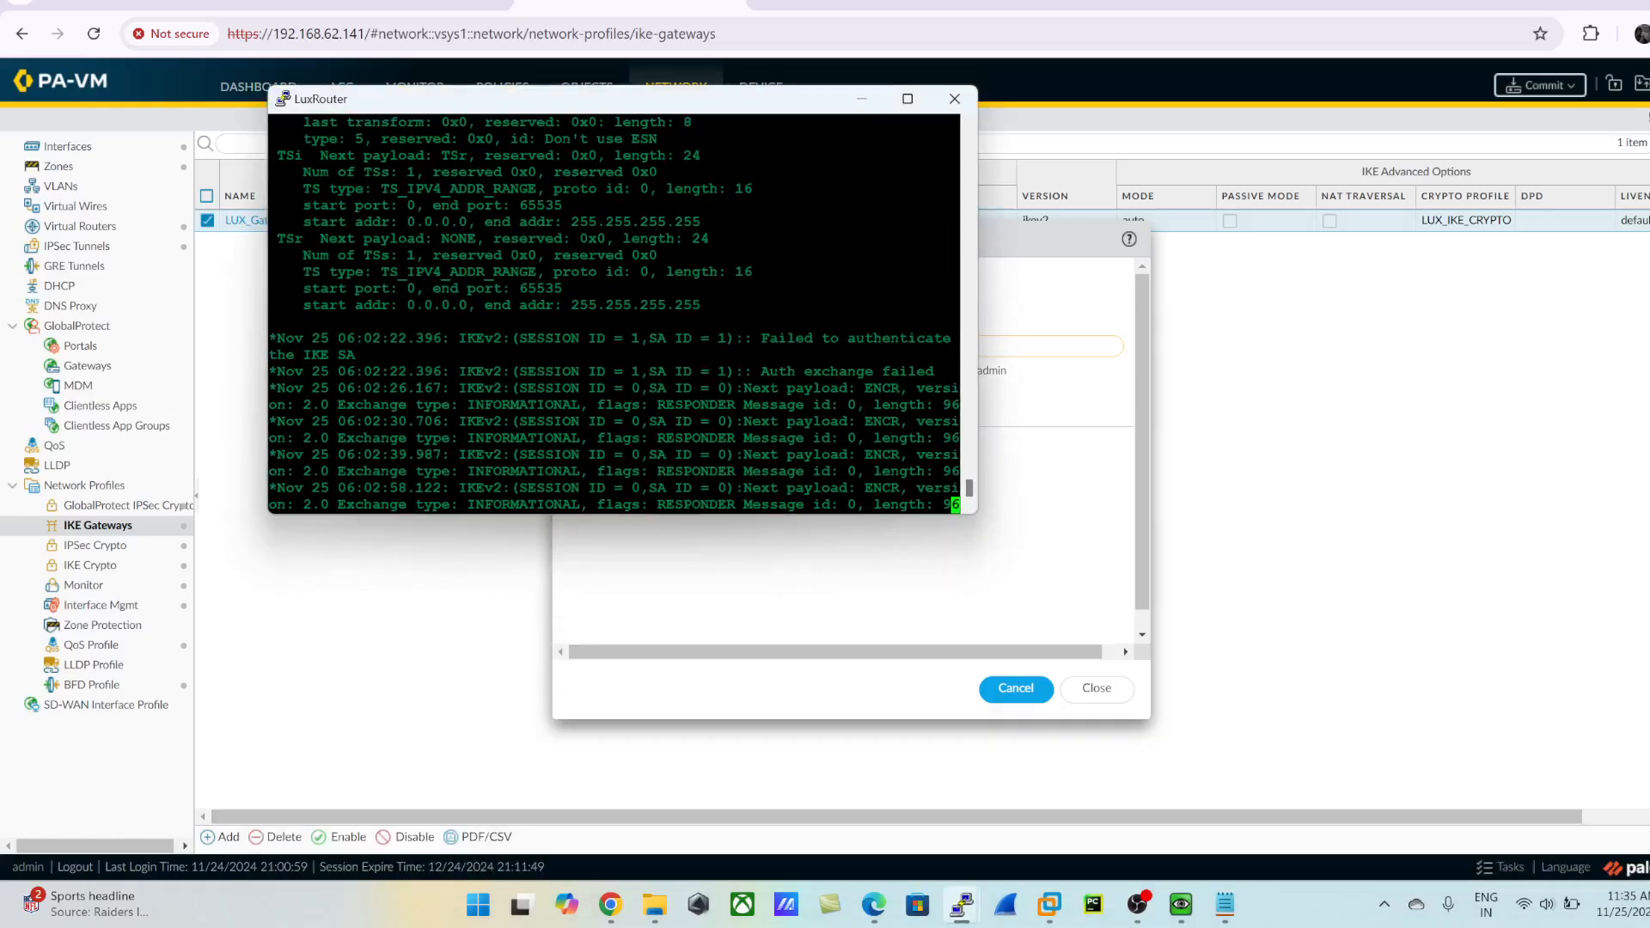
- Maximize the LuxRouter console and list the IKEv2 security associations with show crypto ikev2 sa
{"action": "left_click", "coordinate": [907, 99]}
{"action": "key", "text": "Return"}
{"action": "key", "text": "Return"}
{"action": "key", "text": "Return"}
{"action": "key", "text": "Return"}
{"action": "key", "text": "Return"}
{"action": "key", "text": "Return"}
{"action": "key", "text": "Return"}
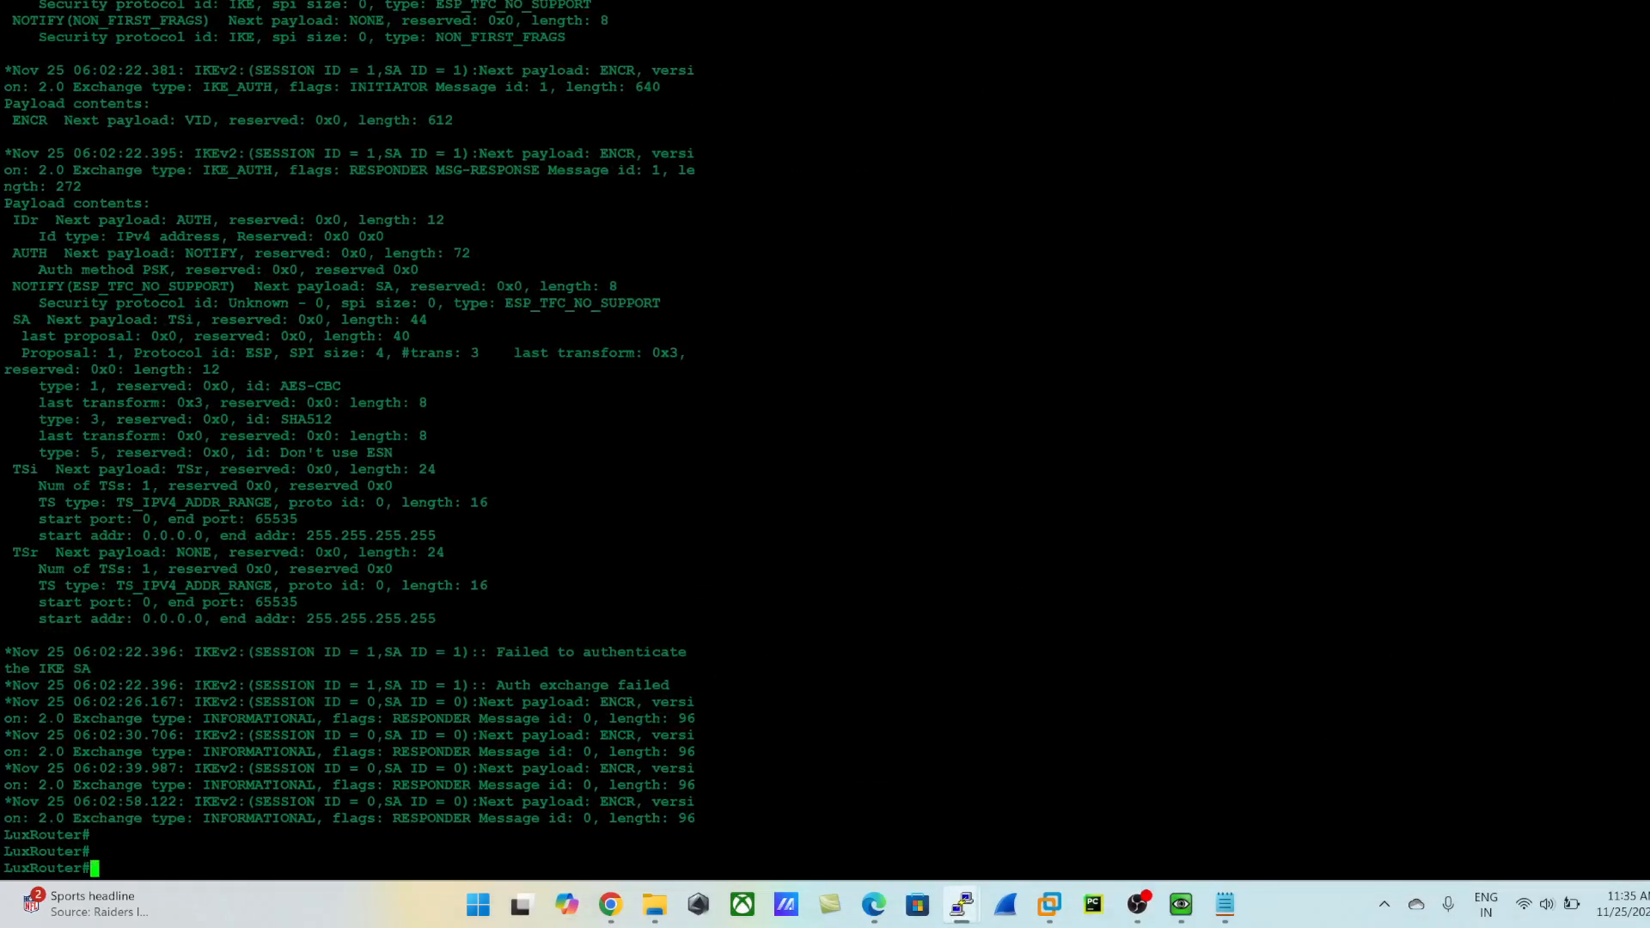
{"action": "type", "text": "show cry"}
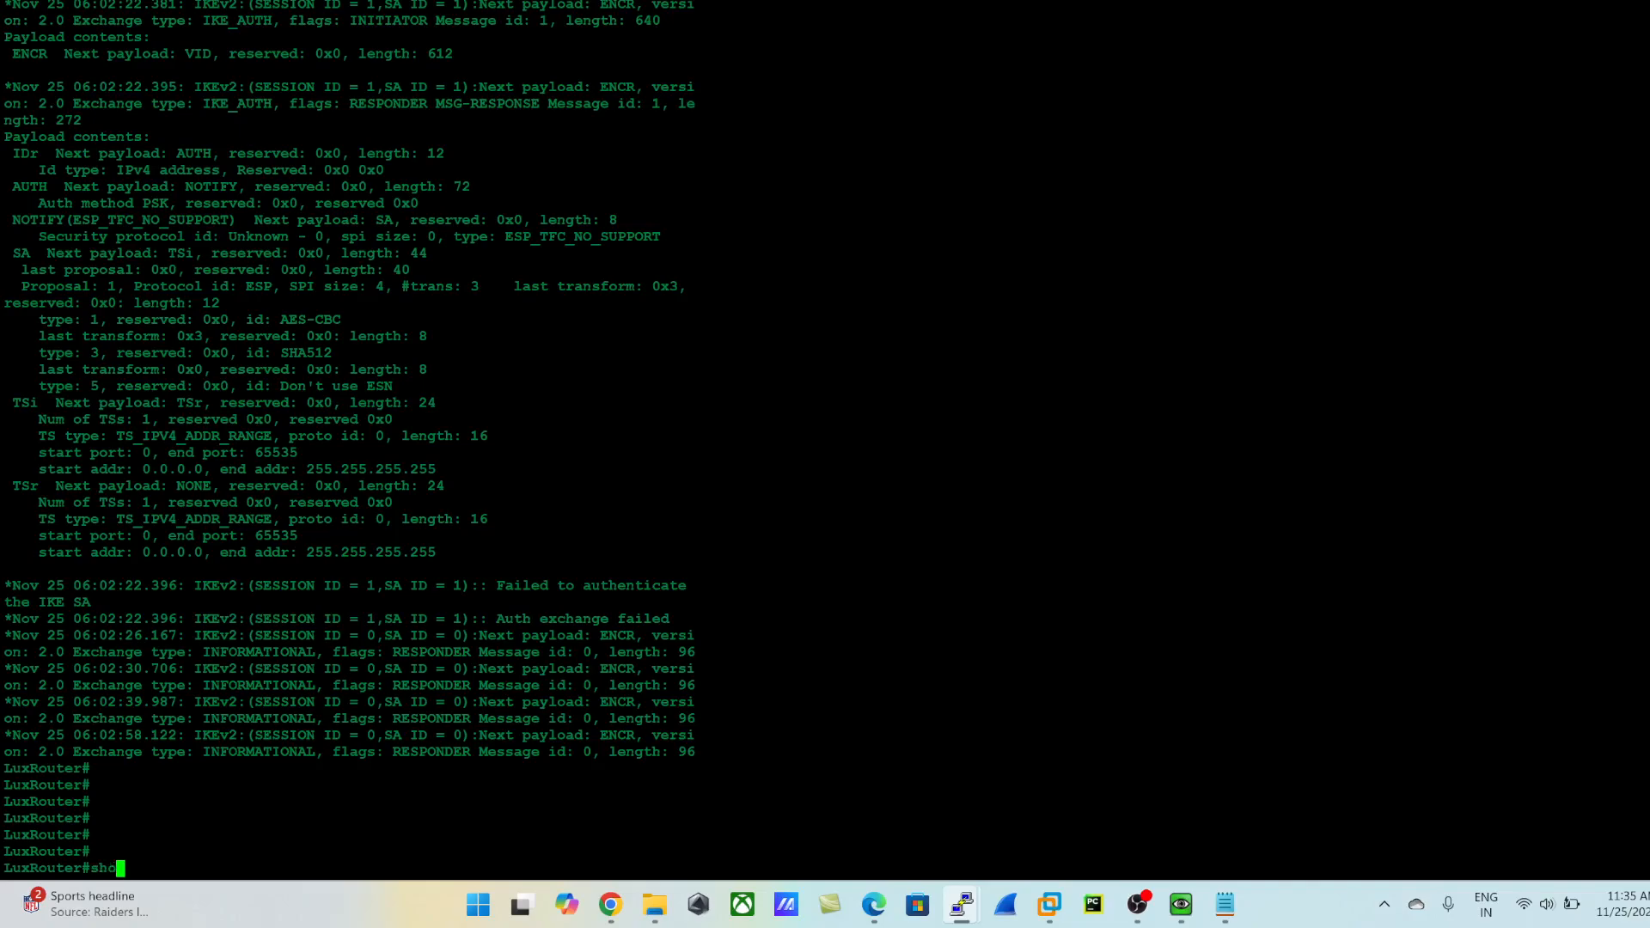
{"action": "key", "text": "Tab"}
{"action": "type", "text": "ik"}
{"action": "key", "text": "Tab"}
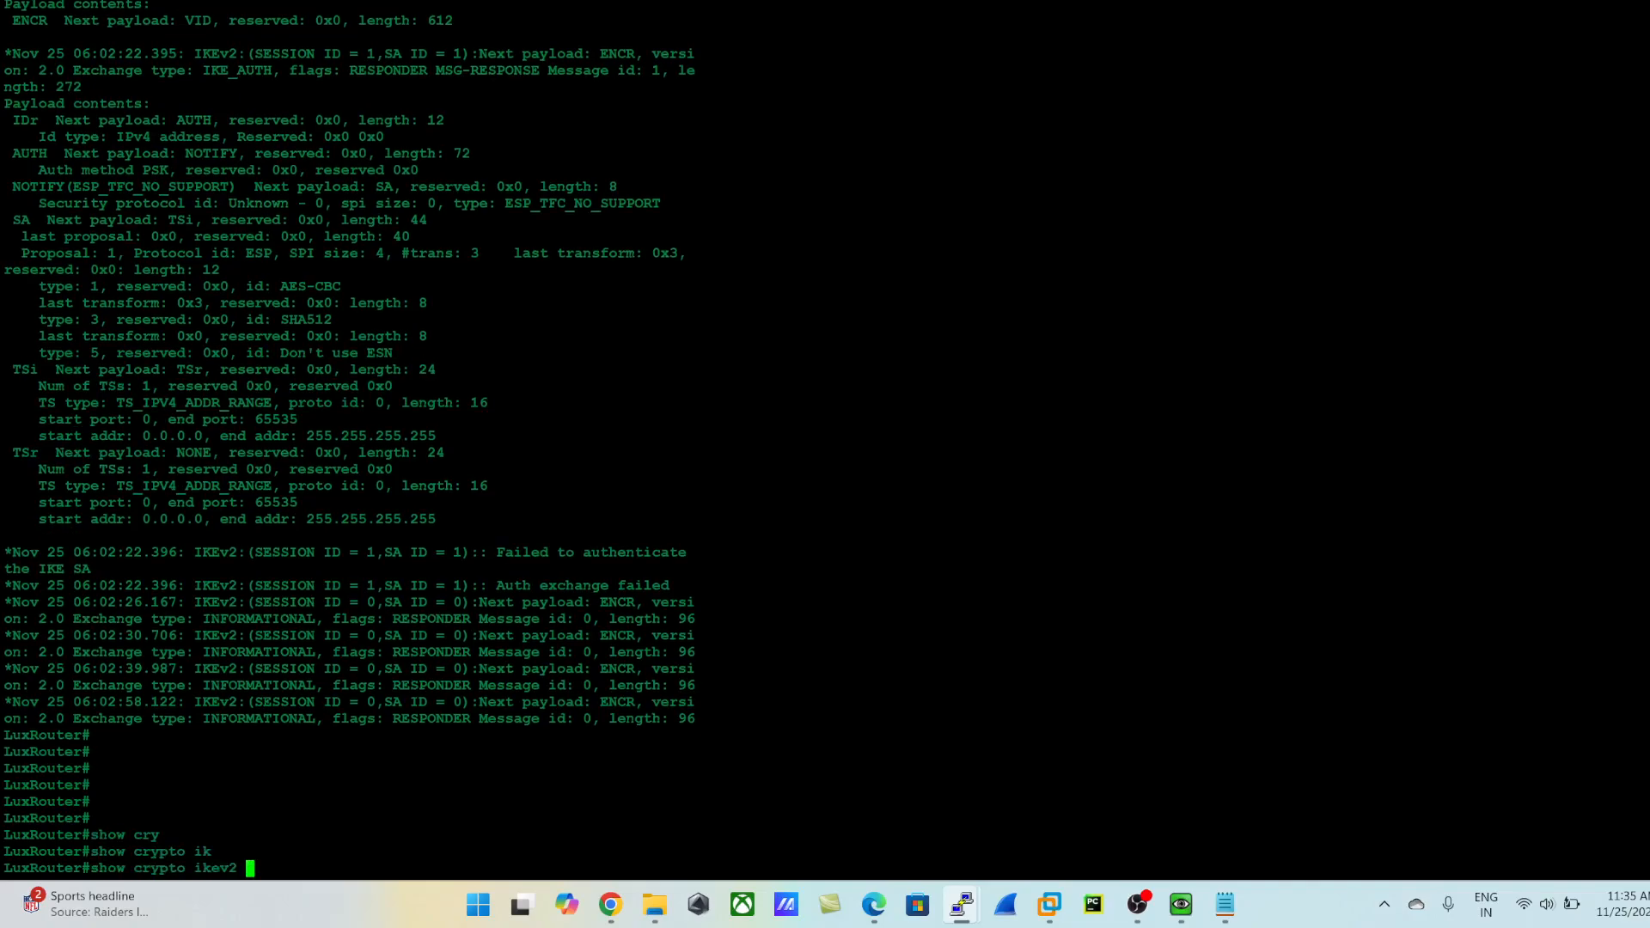
{"action": "type", "text": "sa"}
{"action": "key", "text": "Return"}
{"action": "key", "text": "Return"}
{"action": "key", "text": "Return"}
{"action": "key", "text": "Return"}
{"action": "key", "text": "Return"}
{"action": "key", "text": "Return"}
{"action": "key", "text": "Return"}
{"action": "key", "text": "Return"}
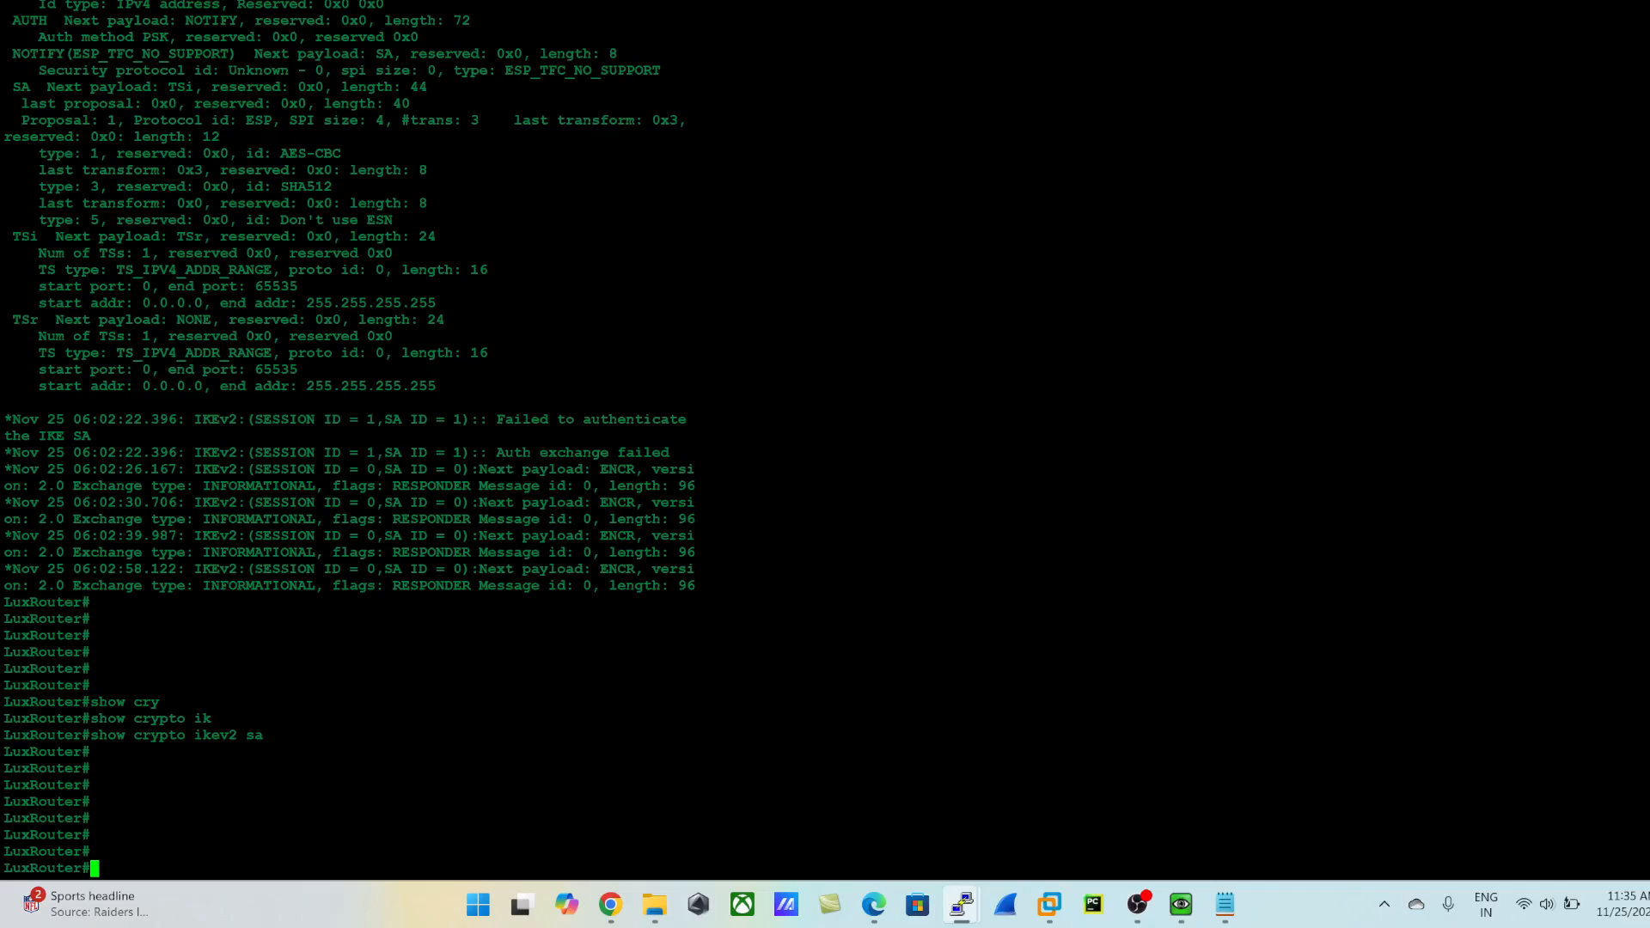
- Try to display the IKEv2 key information on the router with show crypto ikev2 key
{"action": "type", "text": "show cry"}
{"action": "key", "text": "Tab"}
{"action": "type", "text": "ik"}
{"action": "key", "text": "Tab"}
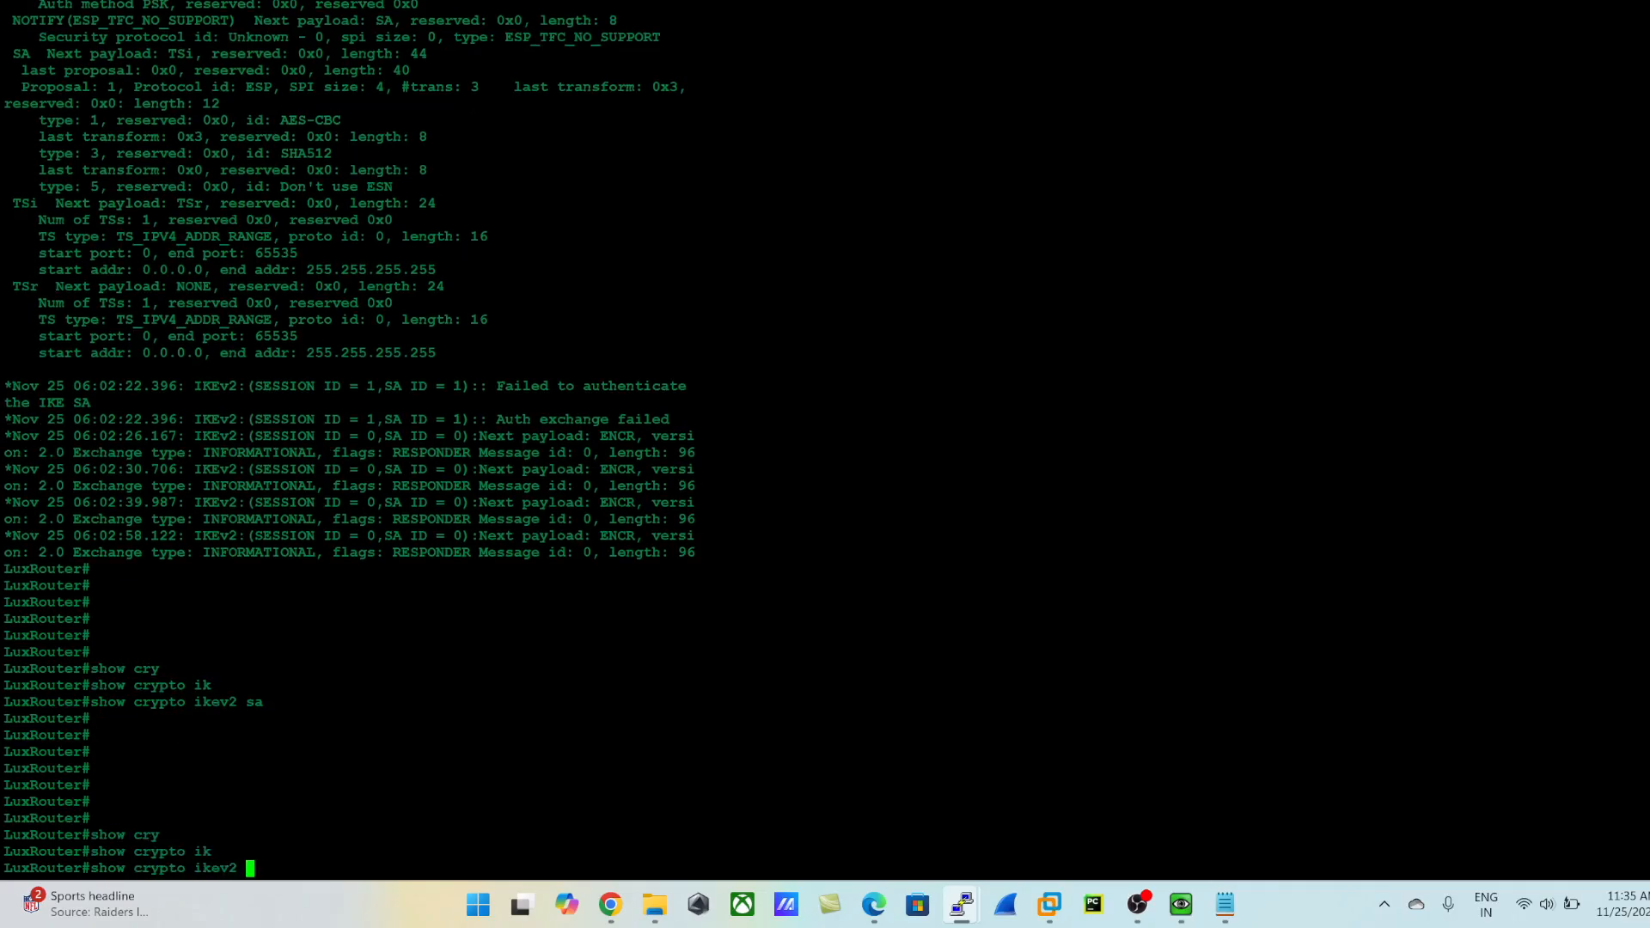
{"action": "type", "text": "key"}
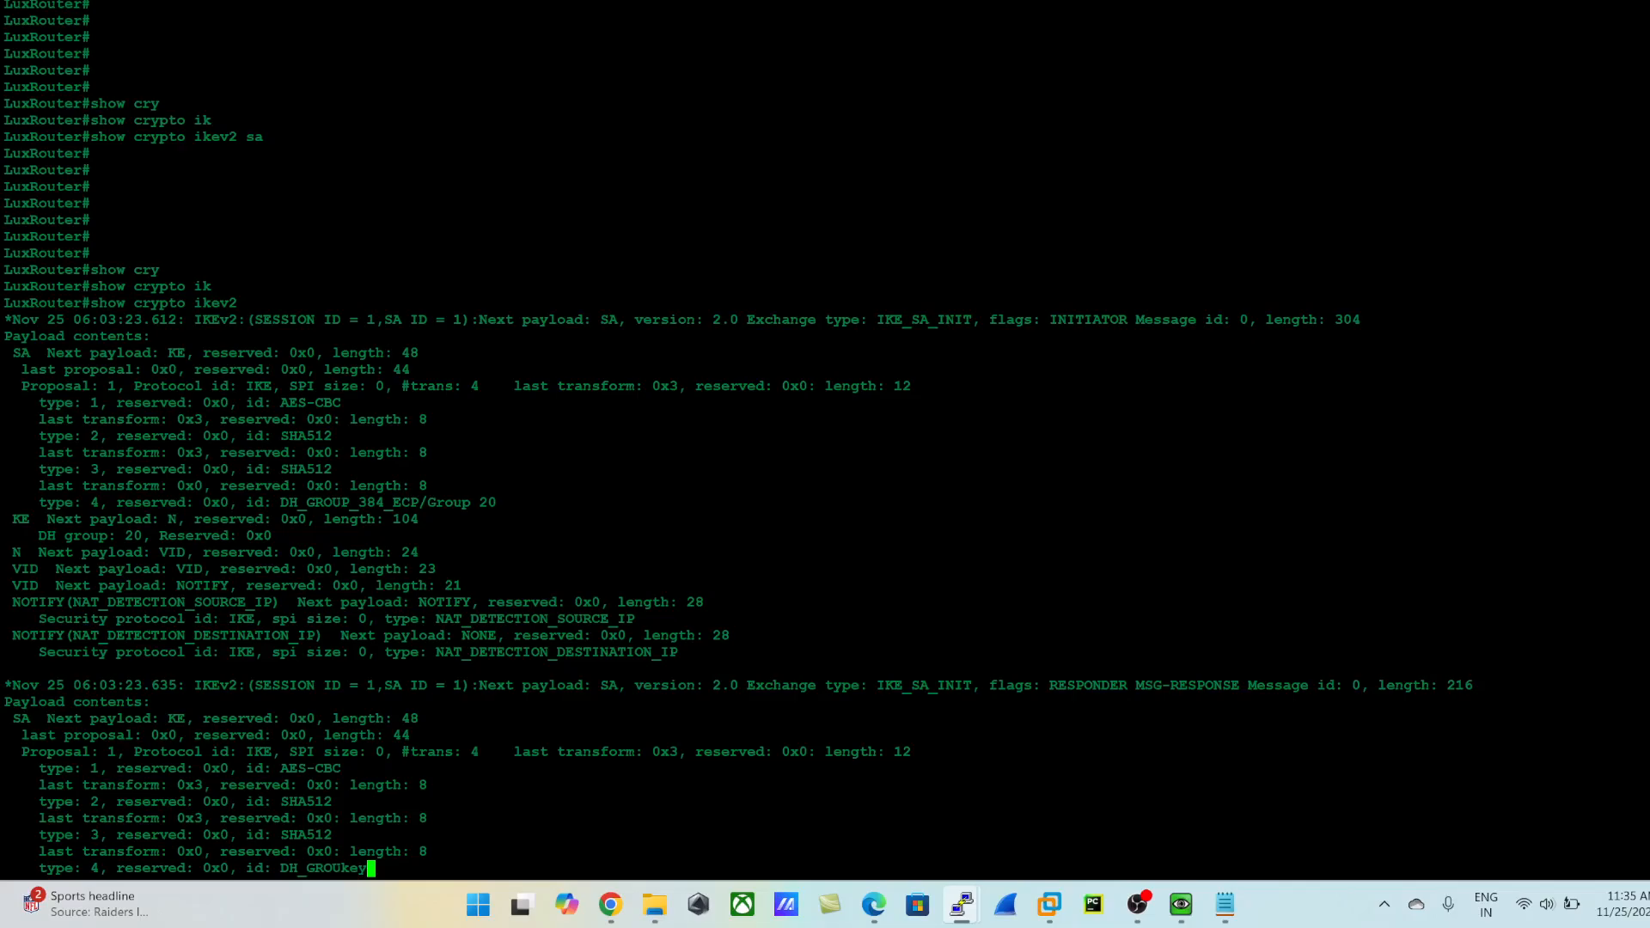
{"action": "key", "text": "Return"}
{"action": "key", "text": "Return"}
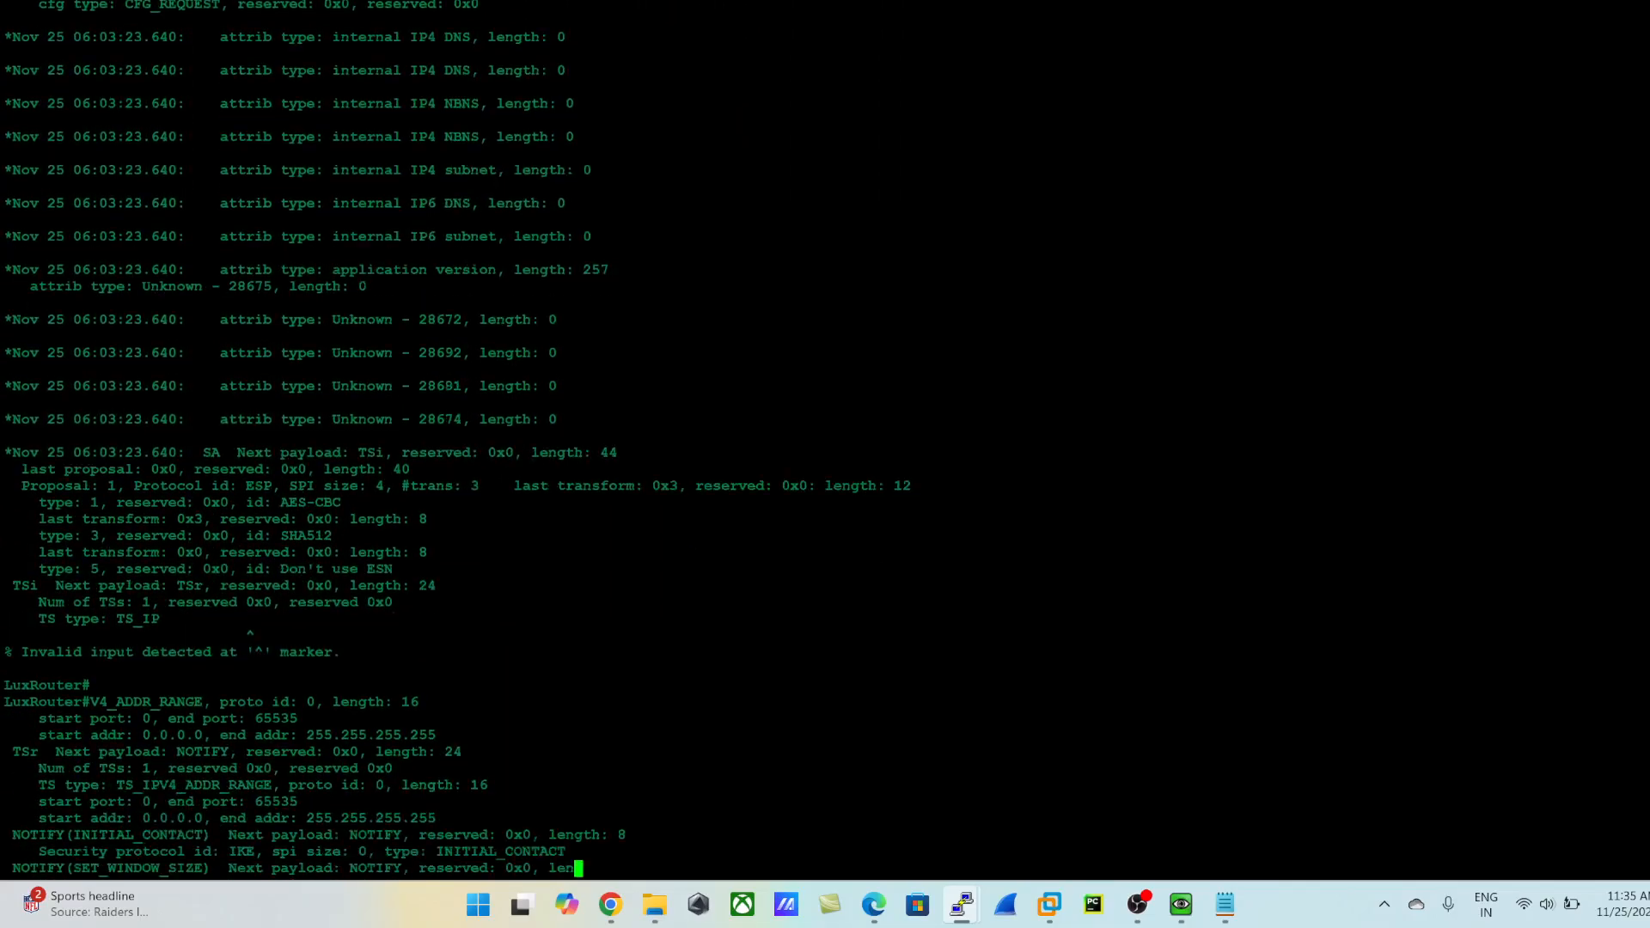
- Turn off all debugging on the router with no debug all
{"action": "type", "text": "no"}
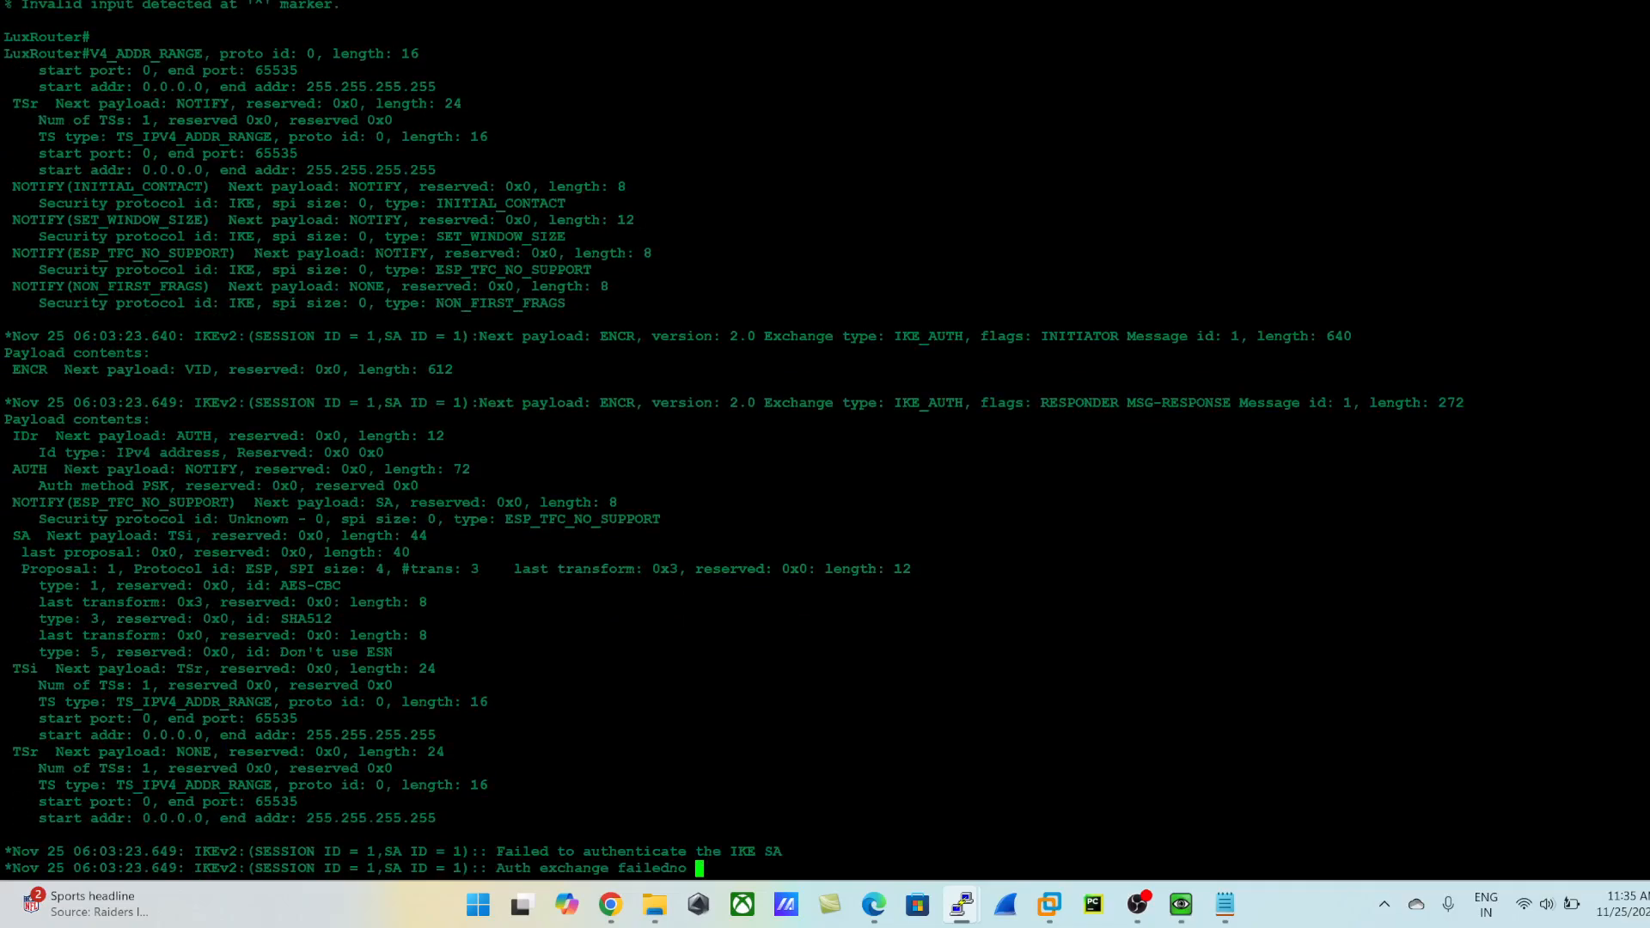
{"action": "key", "text": "Return"}
{"action": "key", "text": "Return"}
{"action": "key", "text": "Return"}
{"action": "key", "text": "Return"}
{"action": "type", "text": "no d"}
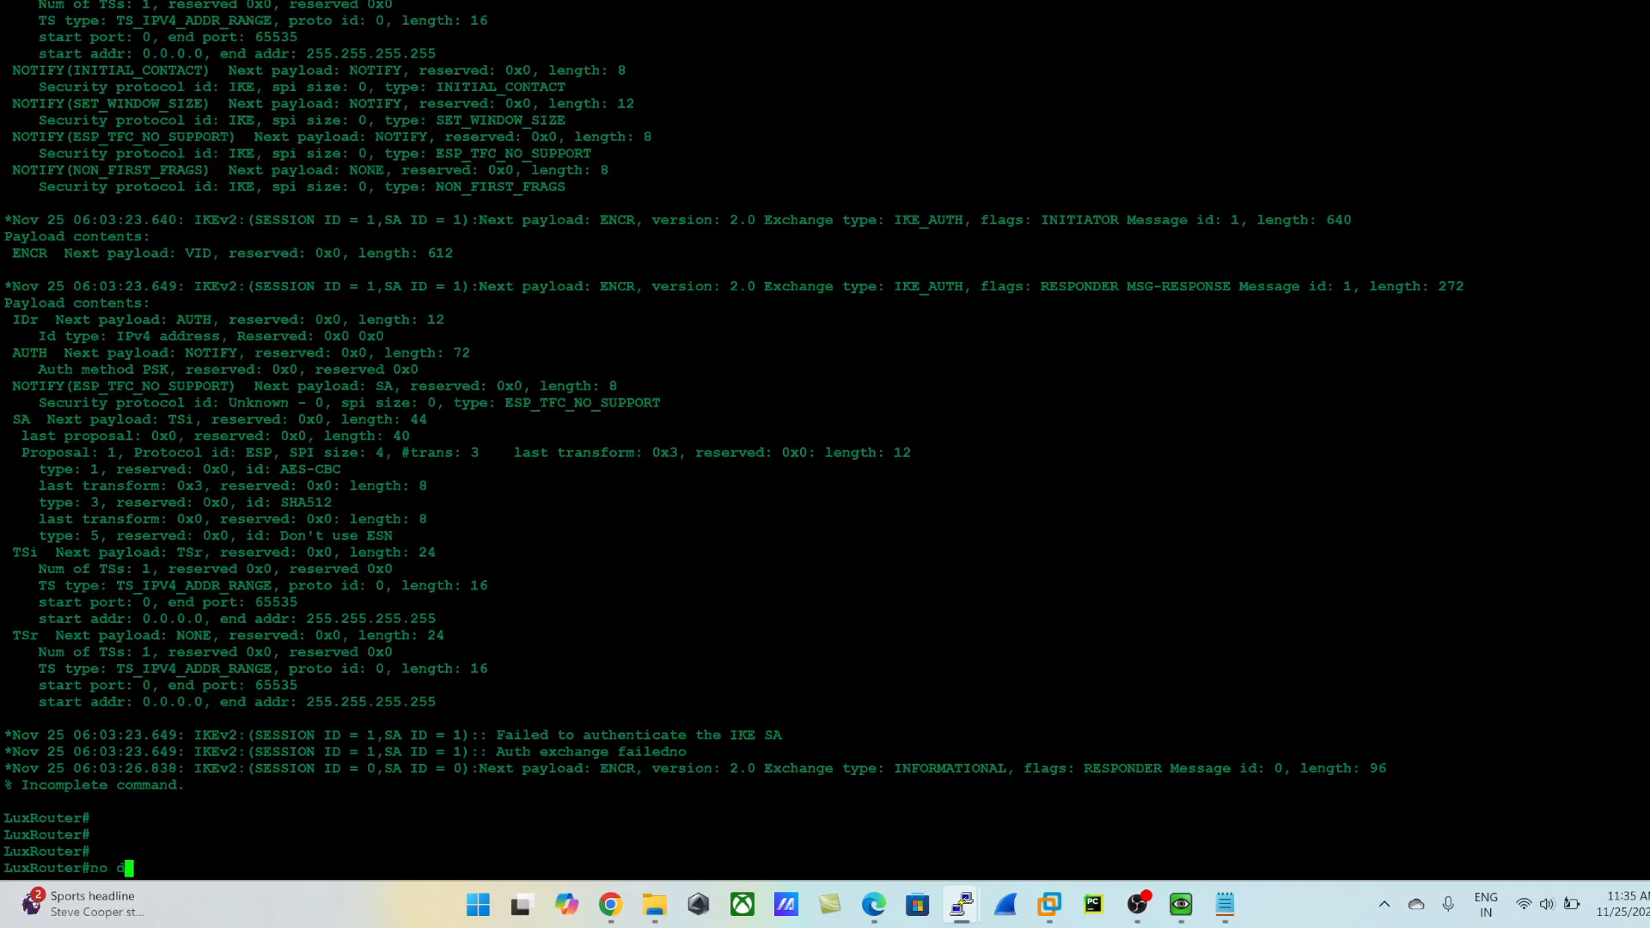
{"action": "type", "text": "ebug all"}
{"action": "key", "text": "Return"}
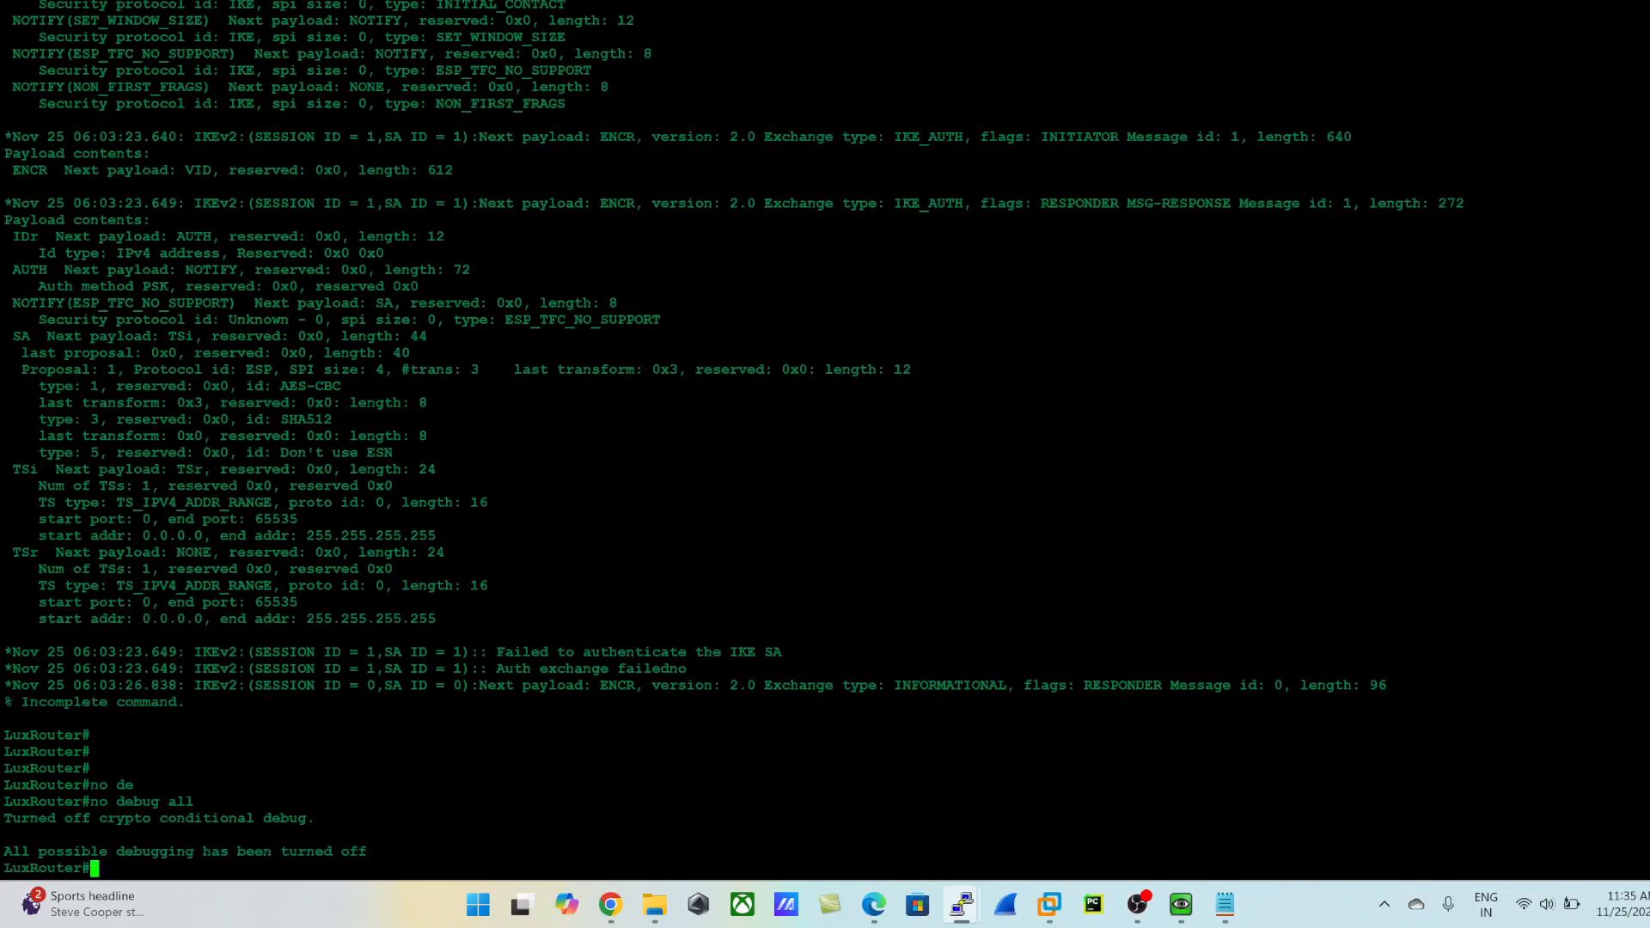
- Display the keyring section of the running configuration with show run | sec keyring
{"action": "type", "text": "sho"}
{"action": "key", "text": "Return"}
{"action": "key", "text": "Return"}
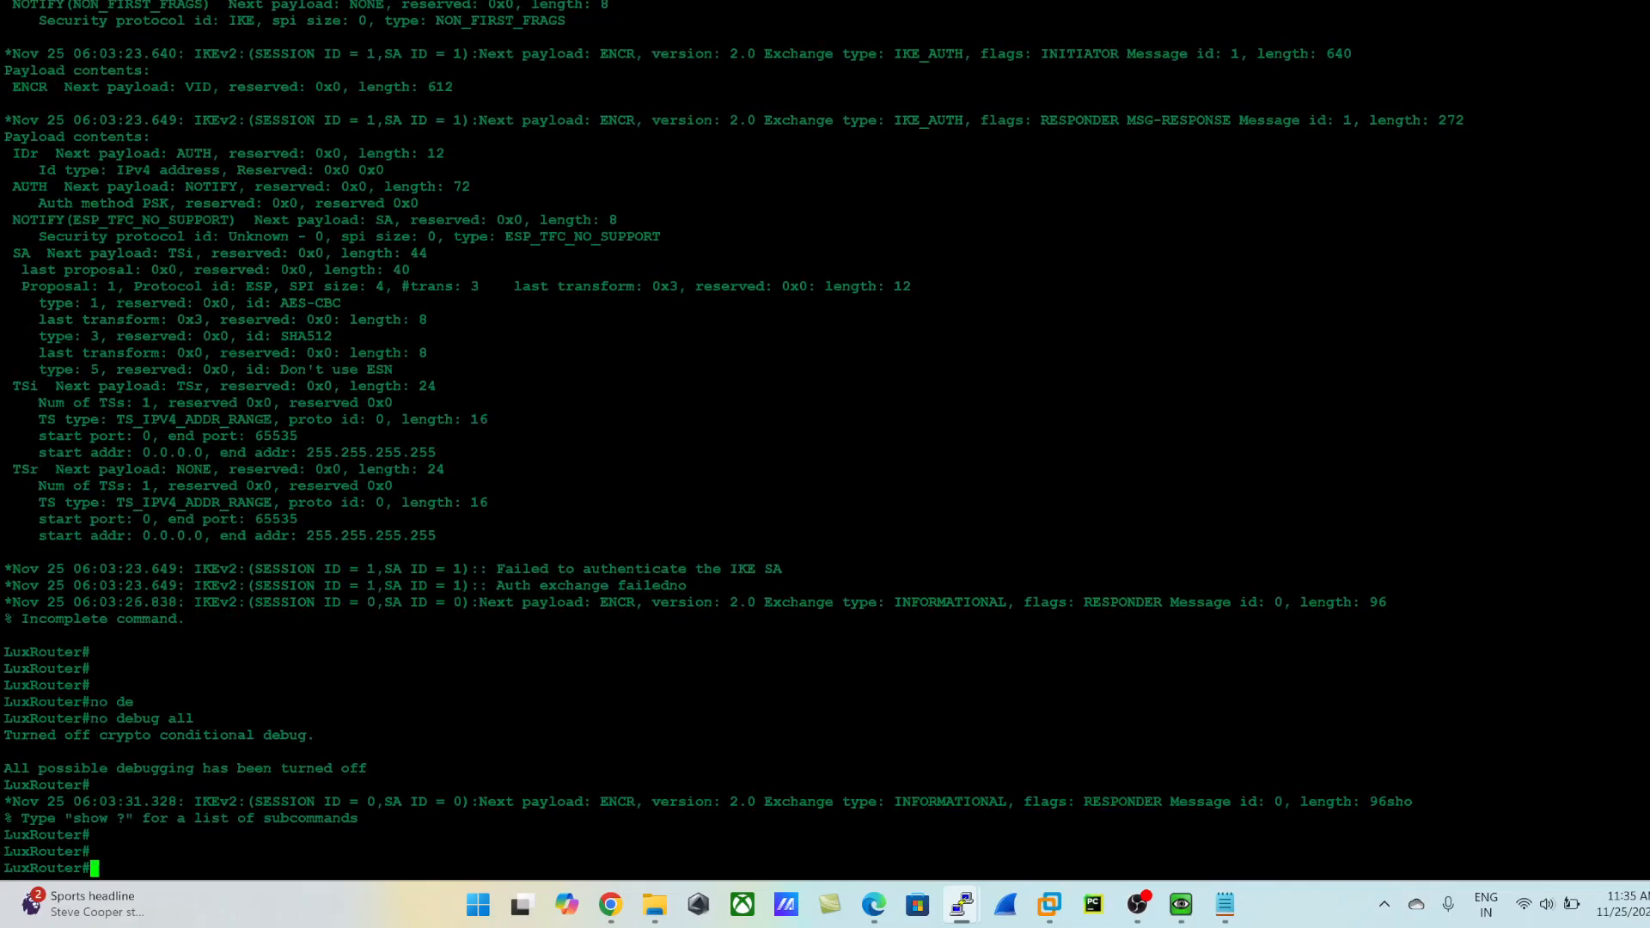
{"action": "type", "text": "show run | sec keyring"}
{"action": "key", "text": "Return"}
{"action": "key", "text": "Return"}
{"action": "key", "text": "Return"}
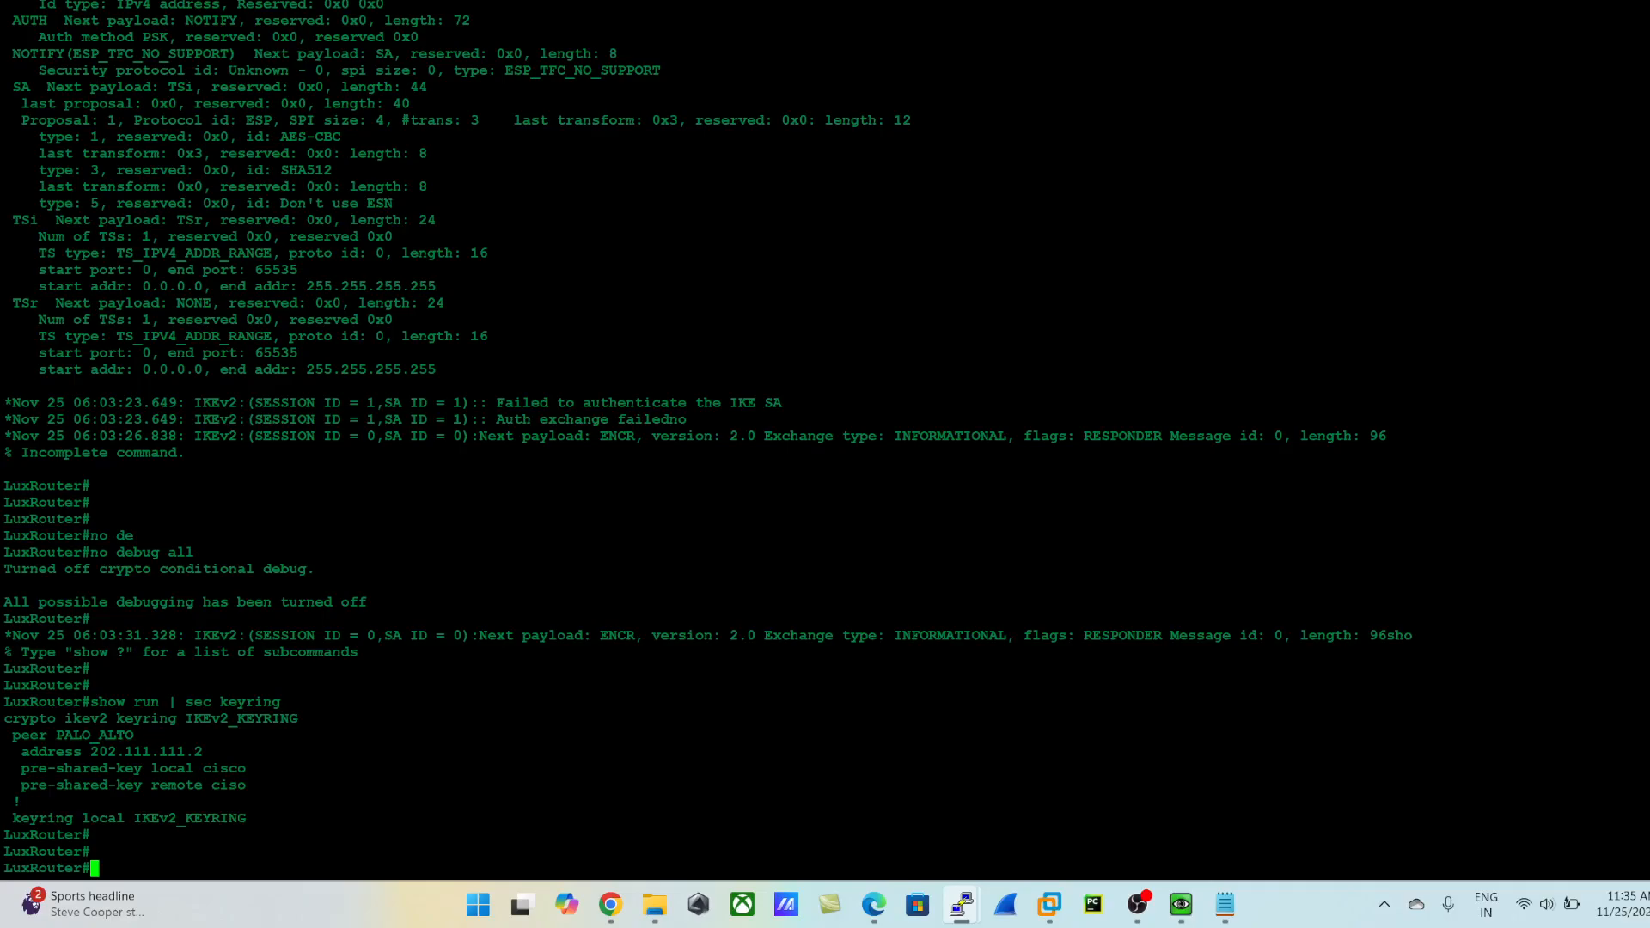
- Compare the local and remote pre-shared keys listed for peer PALO_ALTO in the keyring output
{"action": "left_click_drag", "start_coordinate": [430, 784], "coordinate": [184, 818]}
{"action": "left_click", "coordinate": [183, 818]}
{"action": "left_click_drag", "start_coordinate": [430, 785], "coordinate": [266, 768]}
{"action": "left_click", "coordinate": [206, 770]}
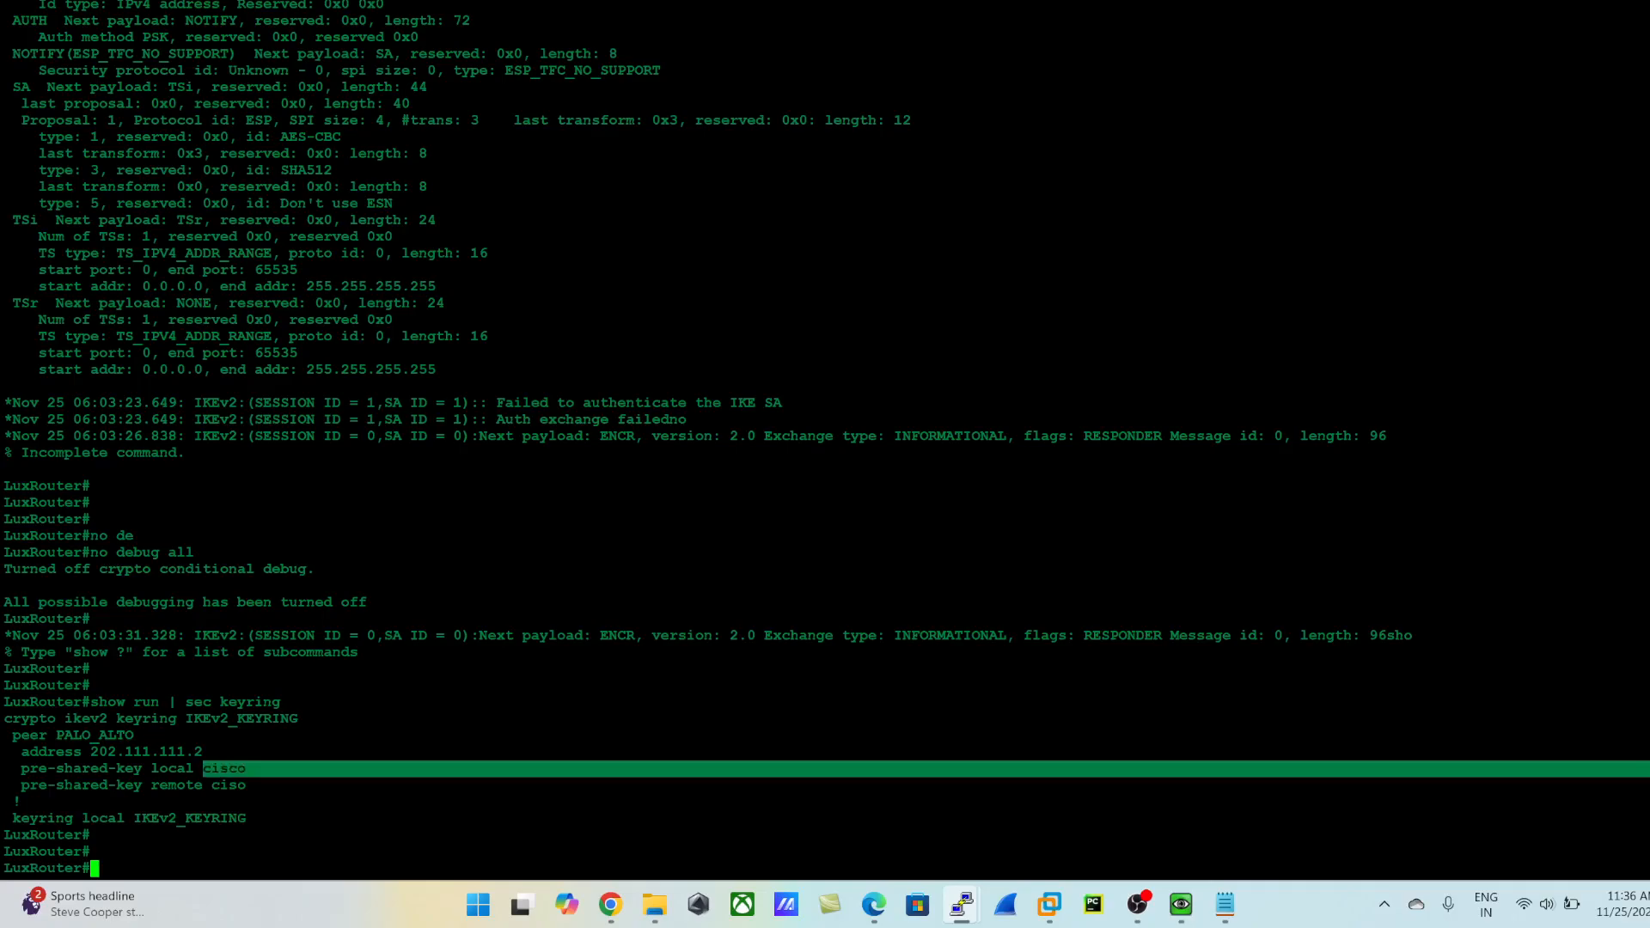
{"action": "double_click", "coordinate": [229, 785]}
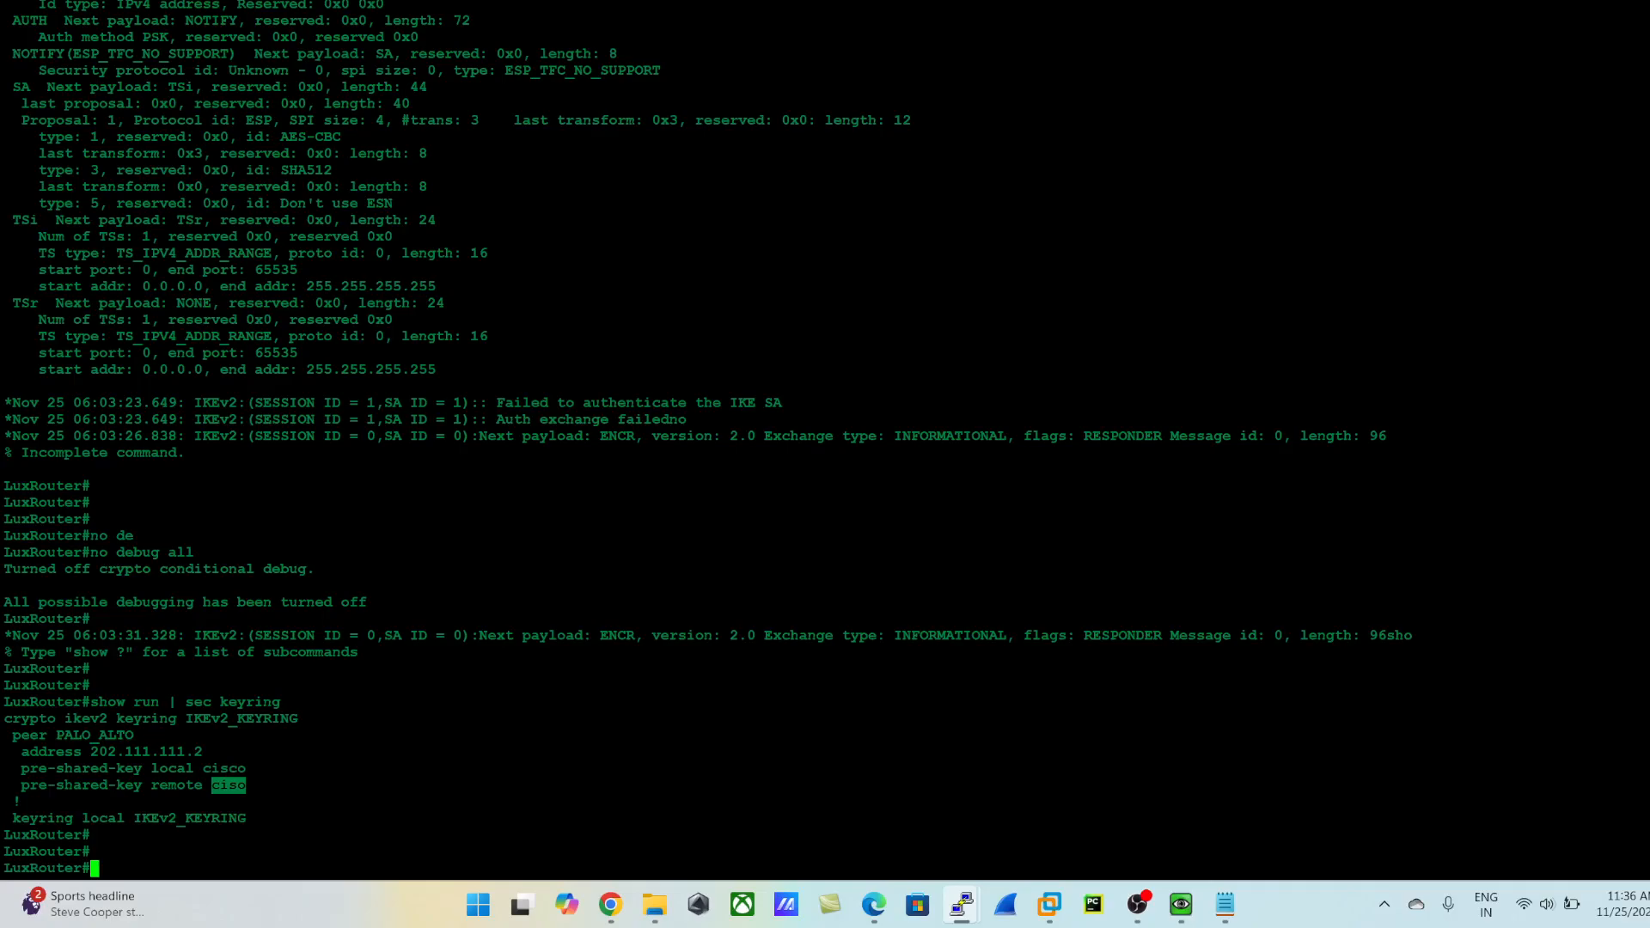
{"action": "left_click", "coordinate": [230, 786]}
- Enter global configuration mode and open the IKEv2 keyring IKEv2_KEYRING for editing, reusing its name from the output
{"action": "type", "text": "config t"}
{"action": "key", "text": "Return"}
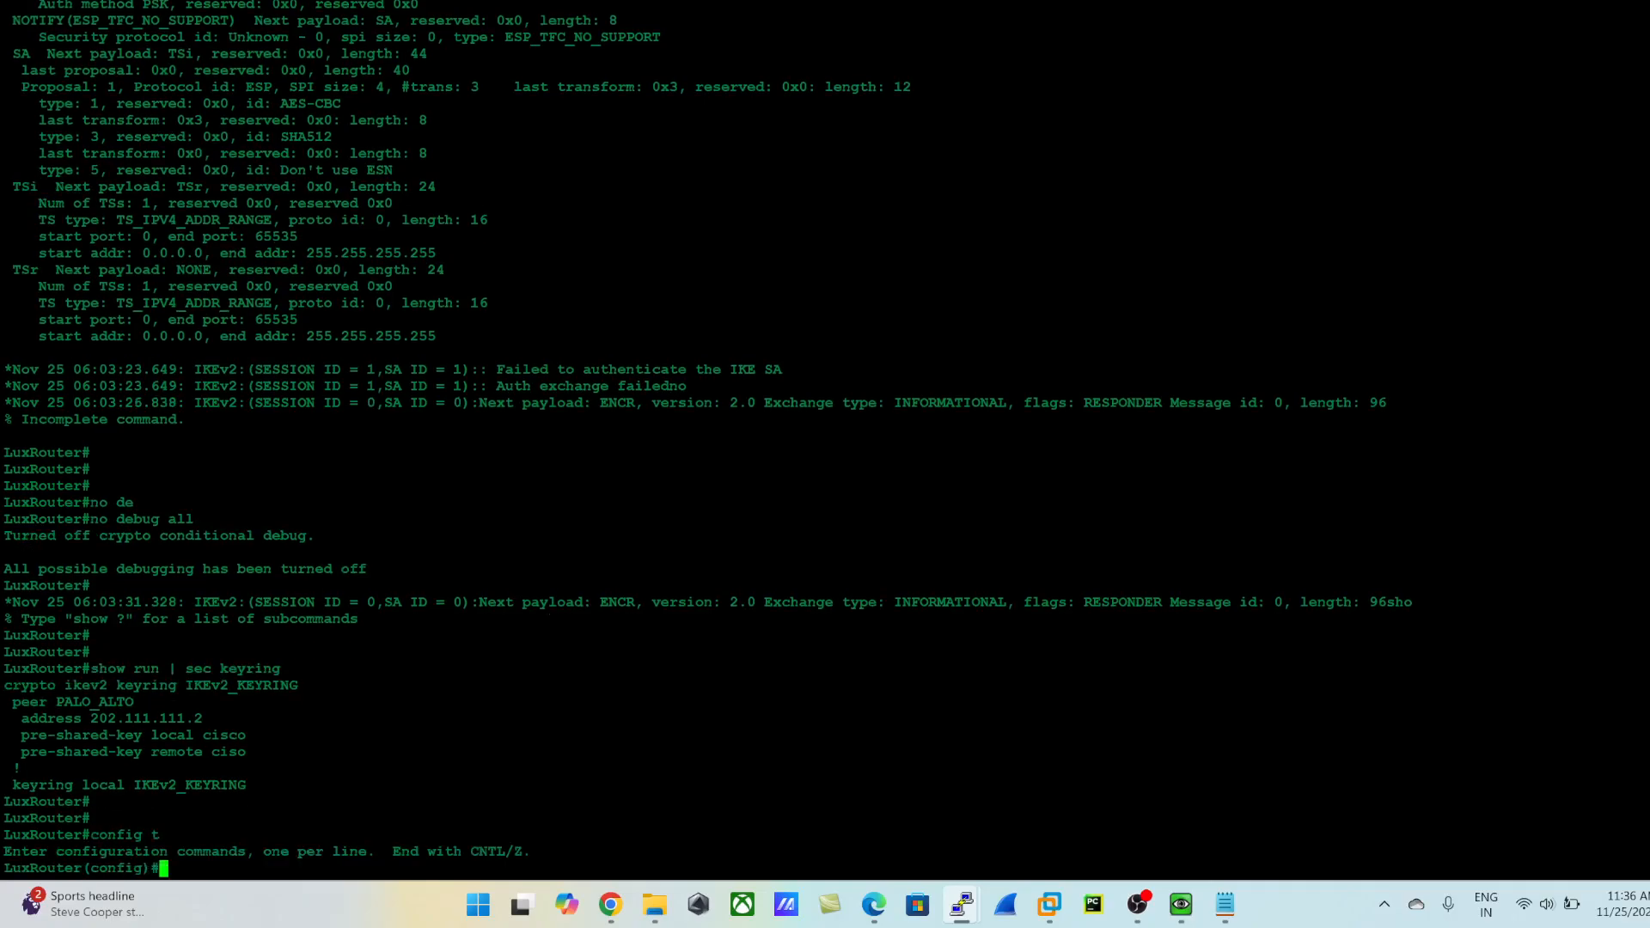
{"action": "type", "text": "cry"}
{"action": "key", "text": "Tab"}
{"action": "type", "text": "ik"}
{"action": "key", "text": "Tab"}
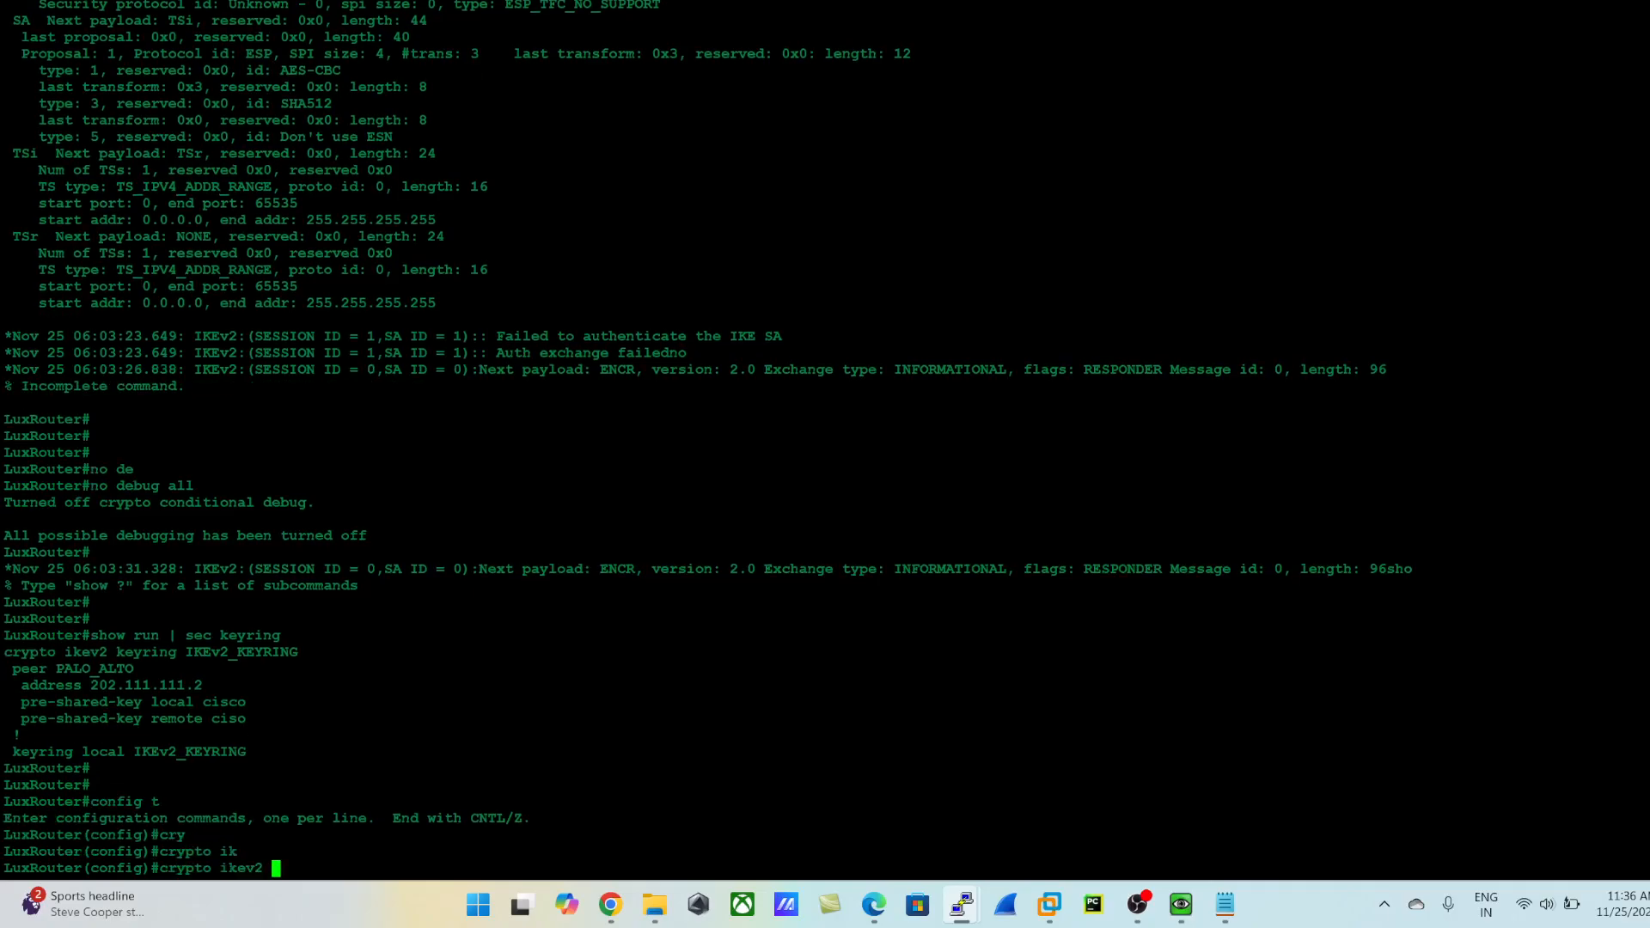
{"action": "type", "text": "ke"}
{"action": "key", "text": "Tab"}
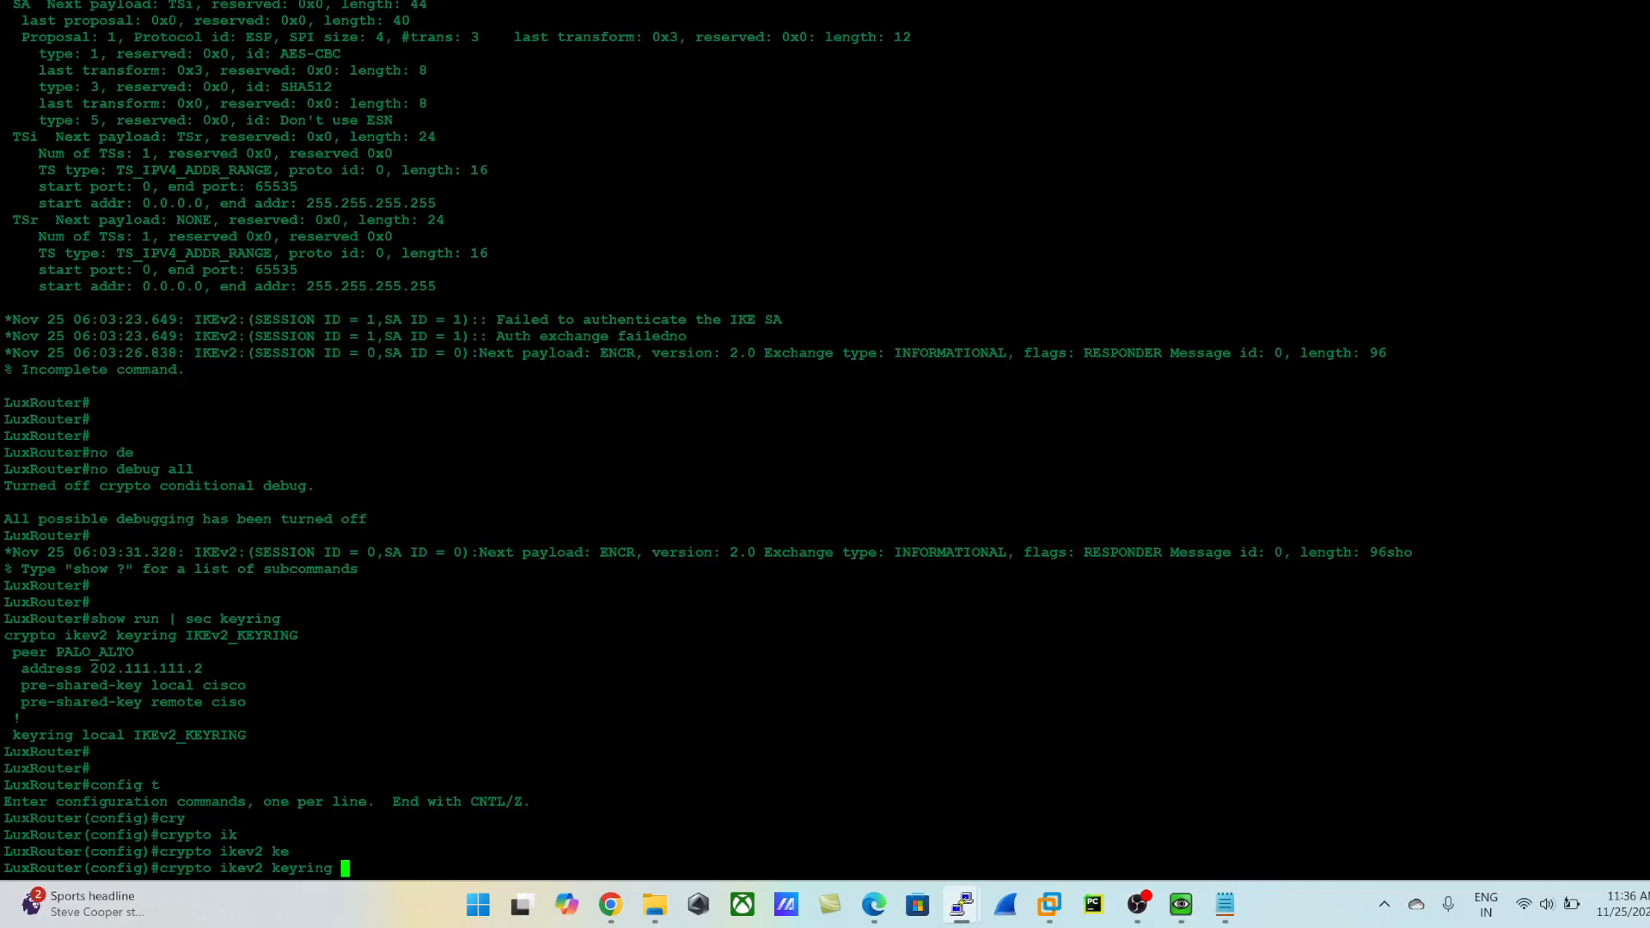
{"action": "left_click_drag", "start_coordinate": [305, 637], "coordinate": [187, 637]}
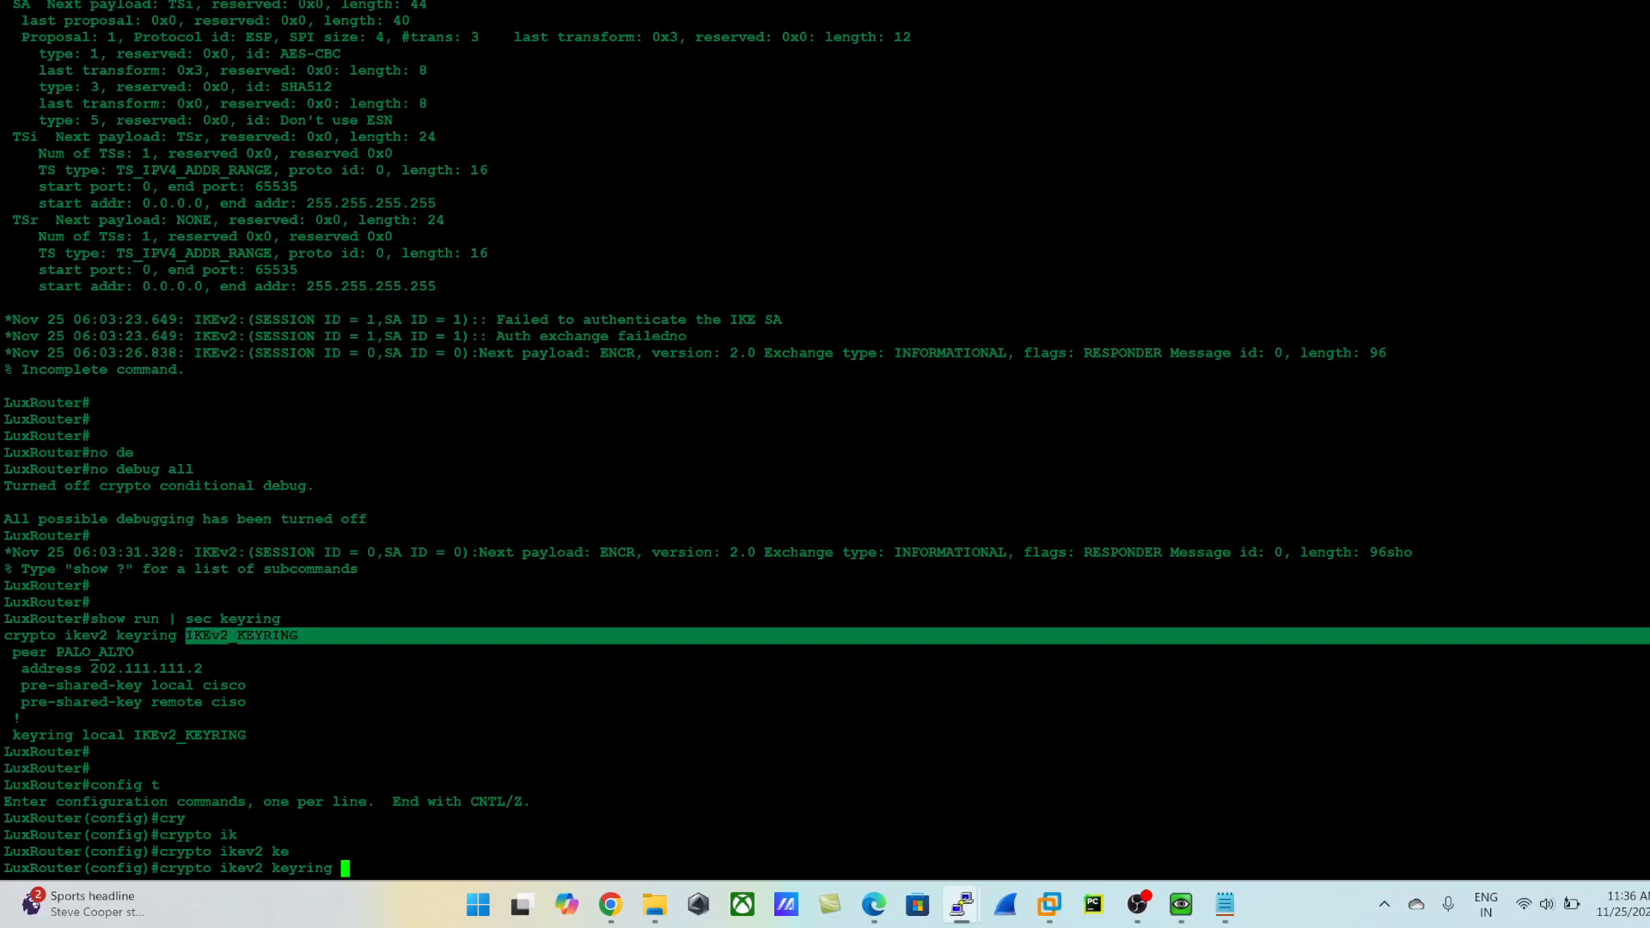
{"action": "left_click", "coordinate": [188, 637]}
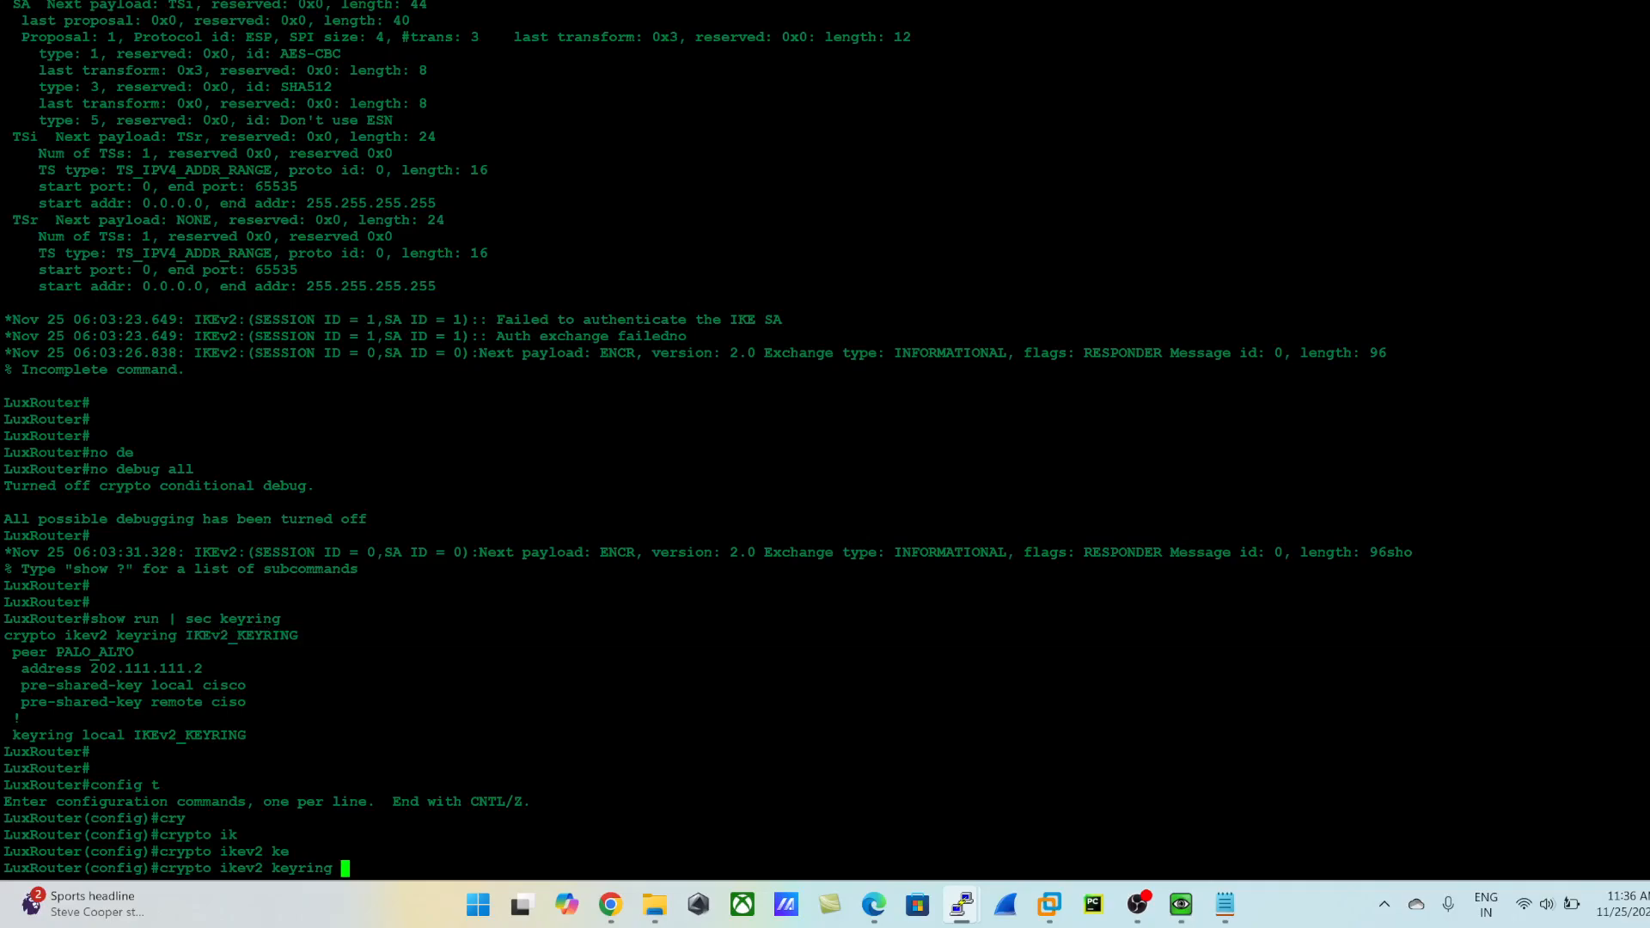
{"action": "mouse_move", "coordinate": [304, 637]}
{"action": "left_mouse_down"}
{"action": "mouse_move", "coordinate": [185, 636]}
{"action": "mouse_move", "coordinate": [296, 636]}
{"action": "left_mouse_up"}
{"action": "left_click", "coordinate": [186, 637]}
{"action": "right_click", "coordinate": [296, 636]}
{"action": "key", "text": "Return"}
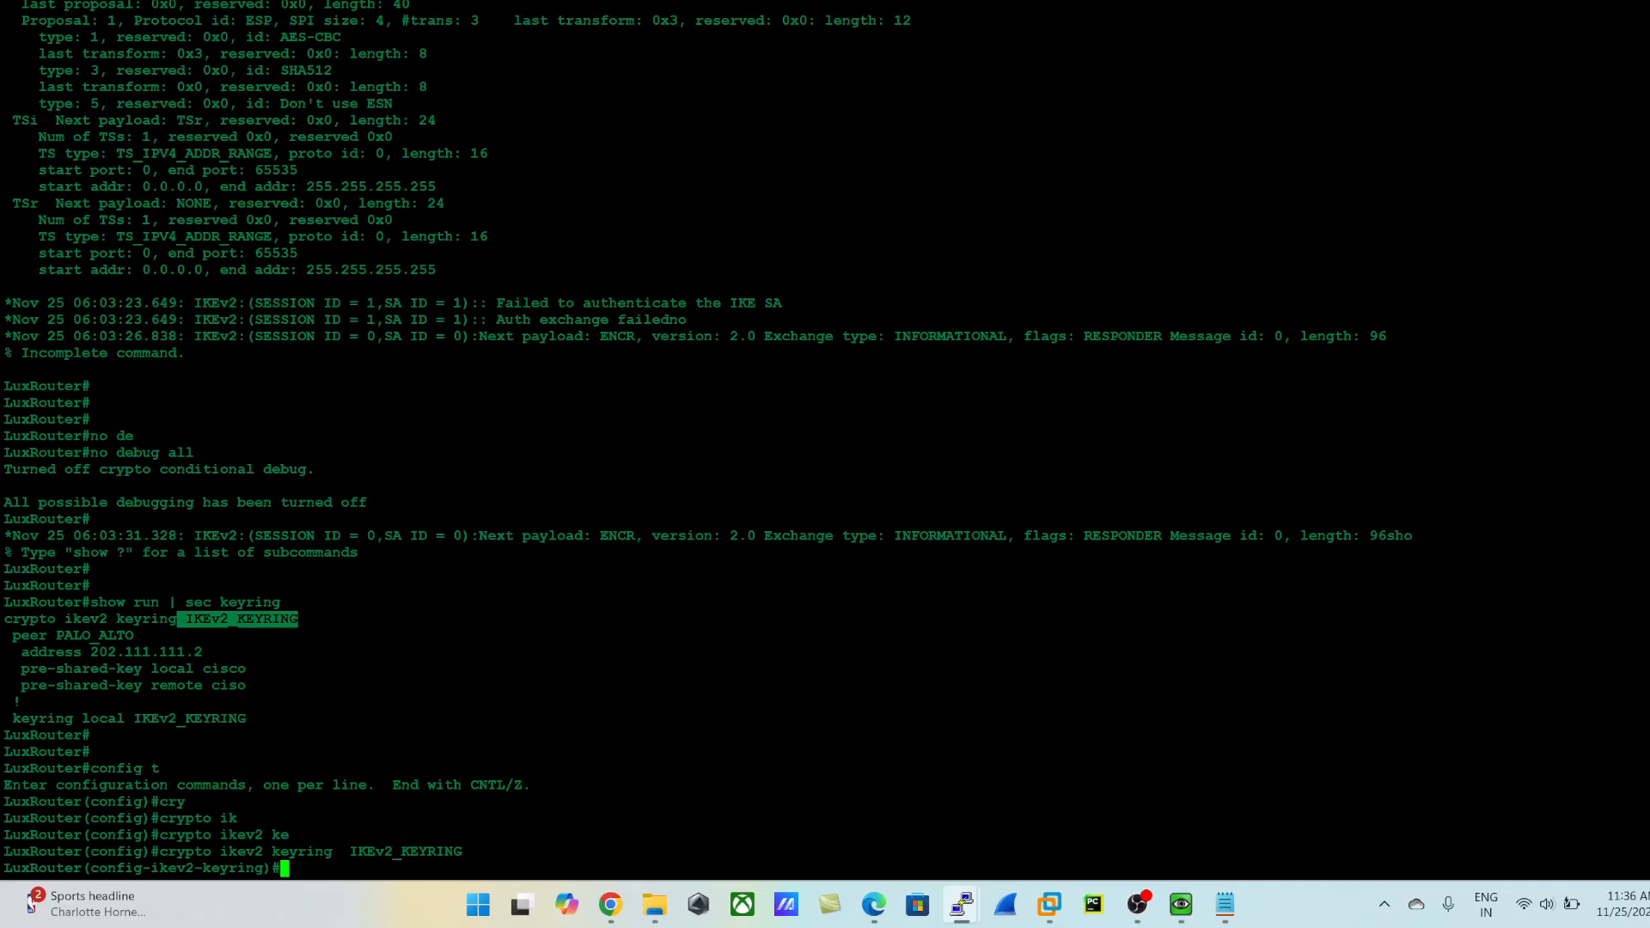
- Examine the IKE SA authentication message in the debug output and the remote pre-shared key in the keyring listing
{"action": "left_click_drag", "start_coordinate": [499, 303], "coordinate": [774, 304]}
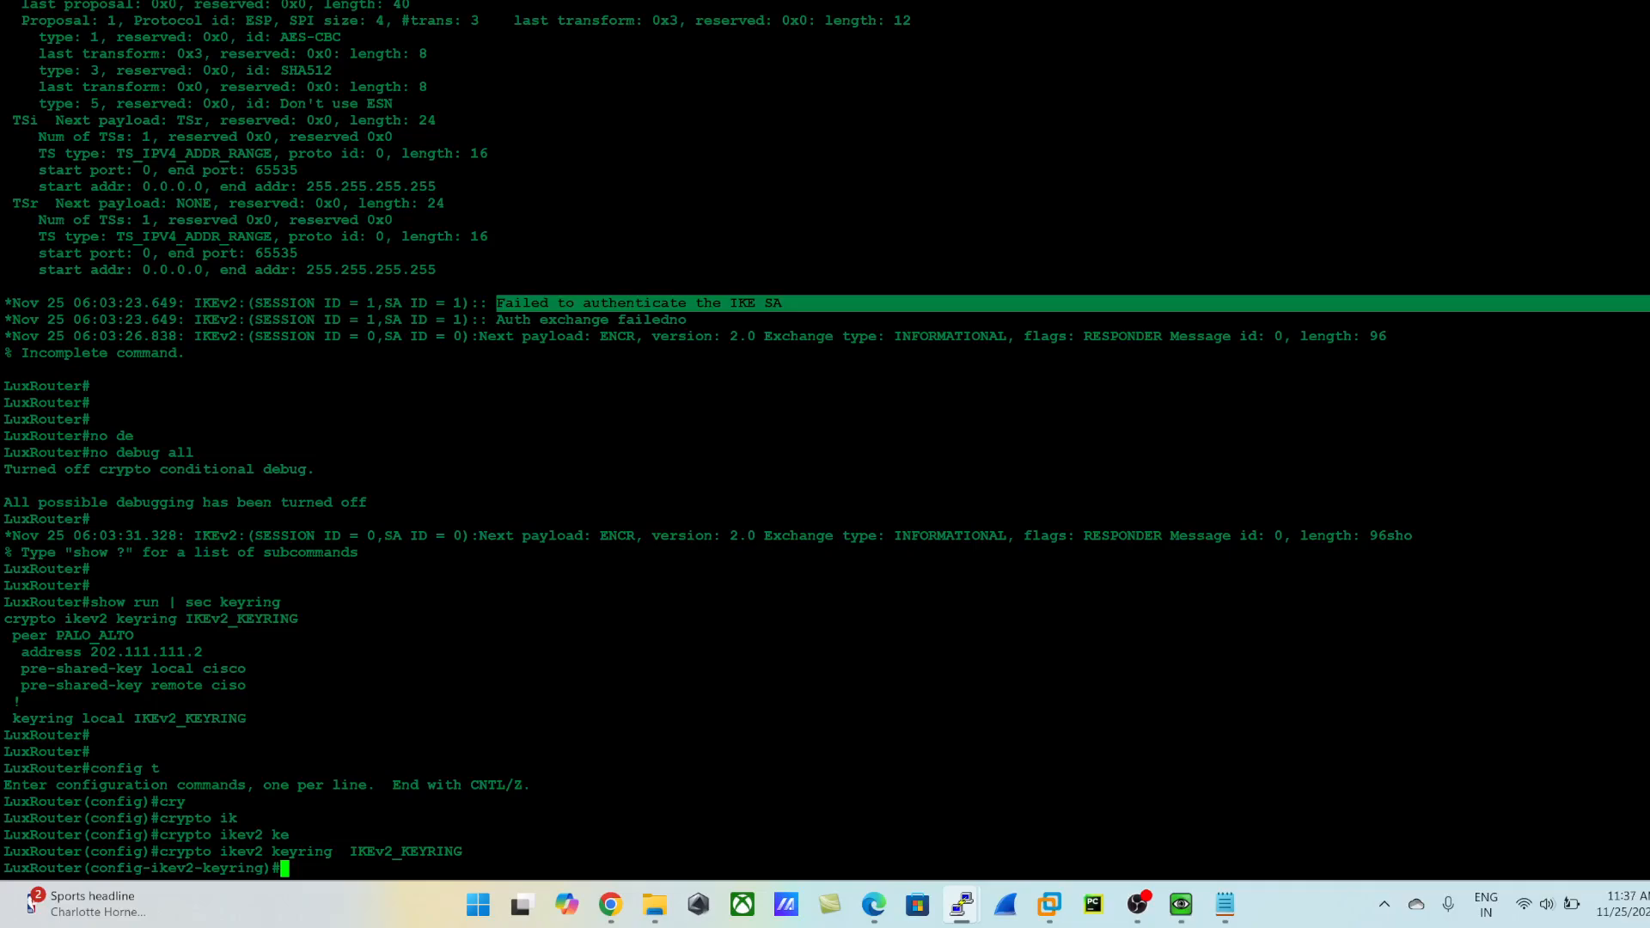
{"action": "left_click_drag", "start_coordinate": [212, 686], "coordinate": [256, 686]}
{"action": "left_click", "coordinate": [256, 686]}
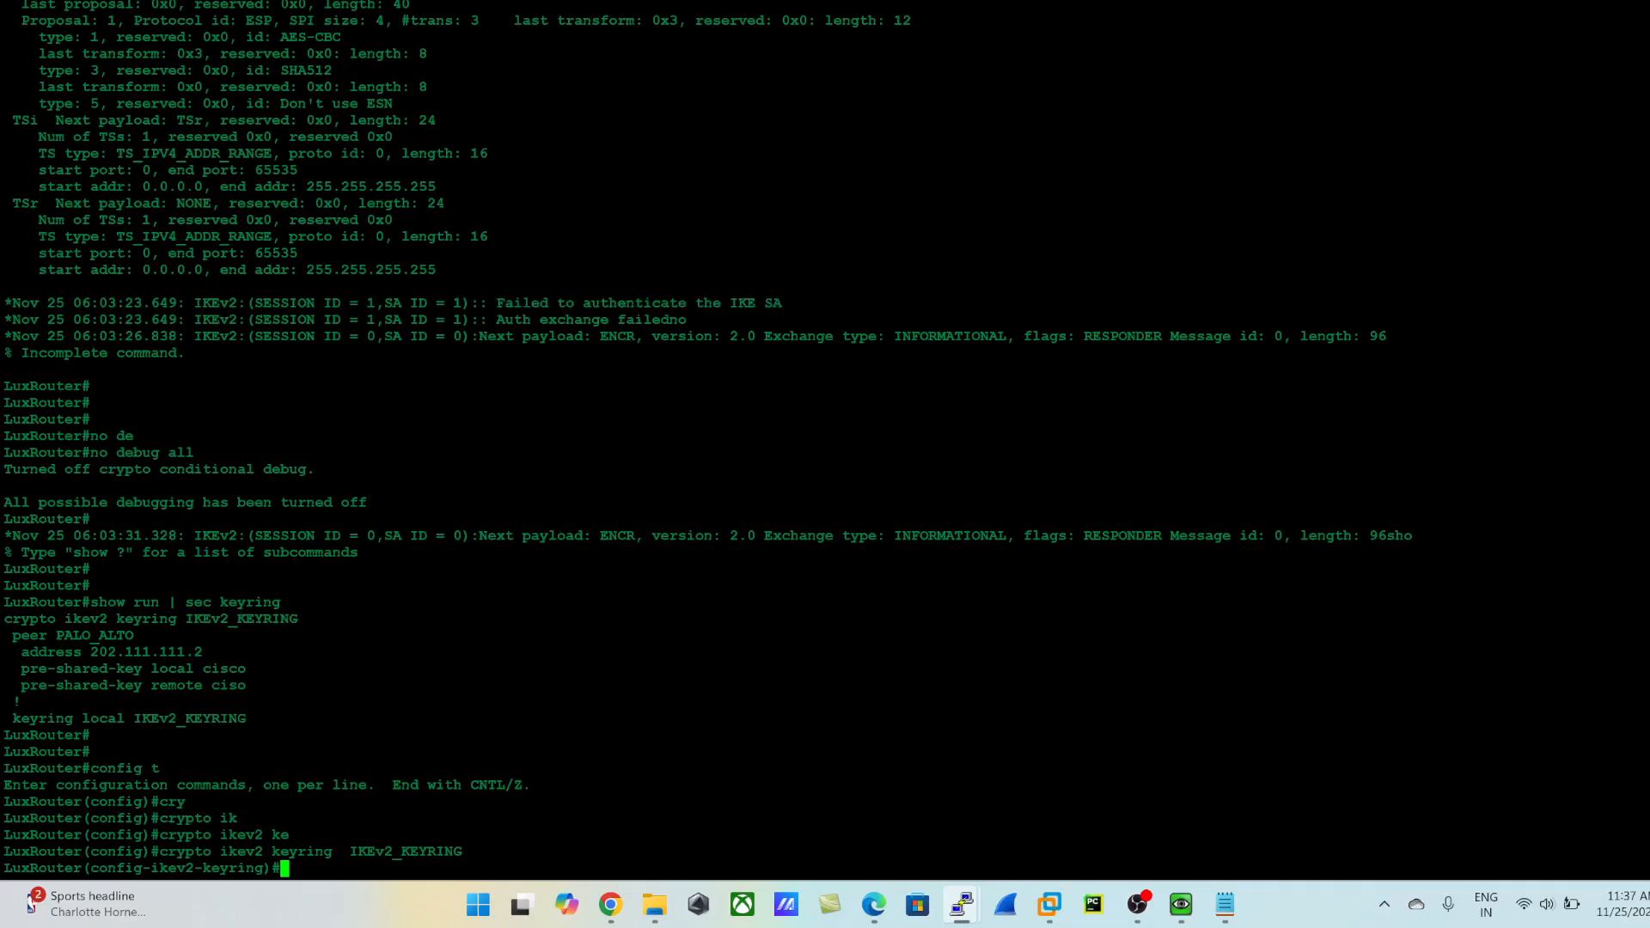
{"action": "type", "text": "pre"}
{"action": "key", "text": "Tab"}
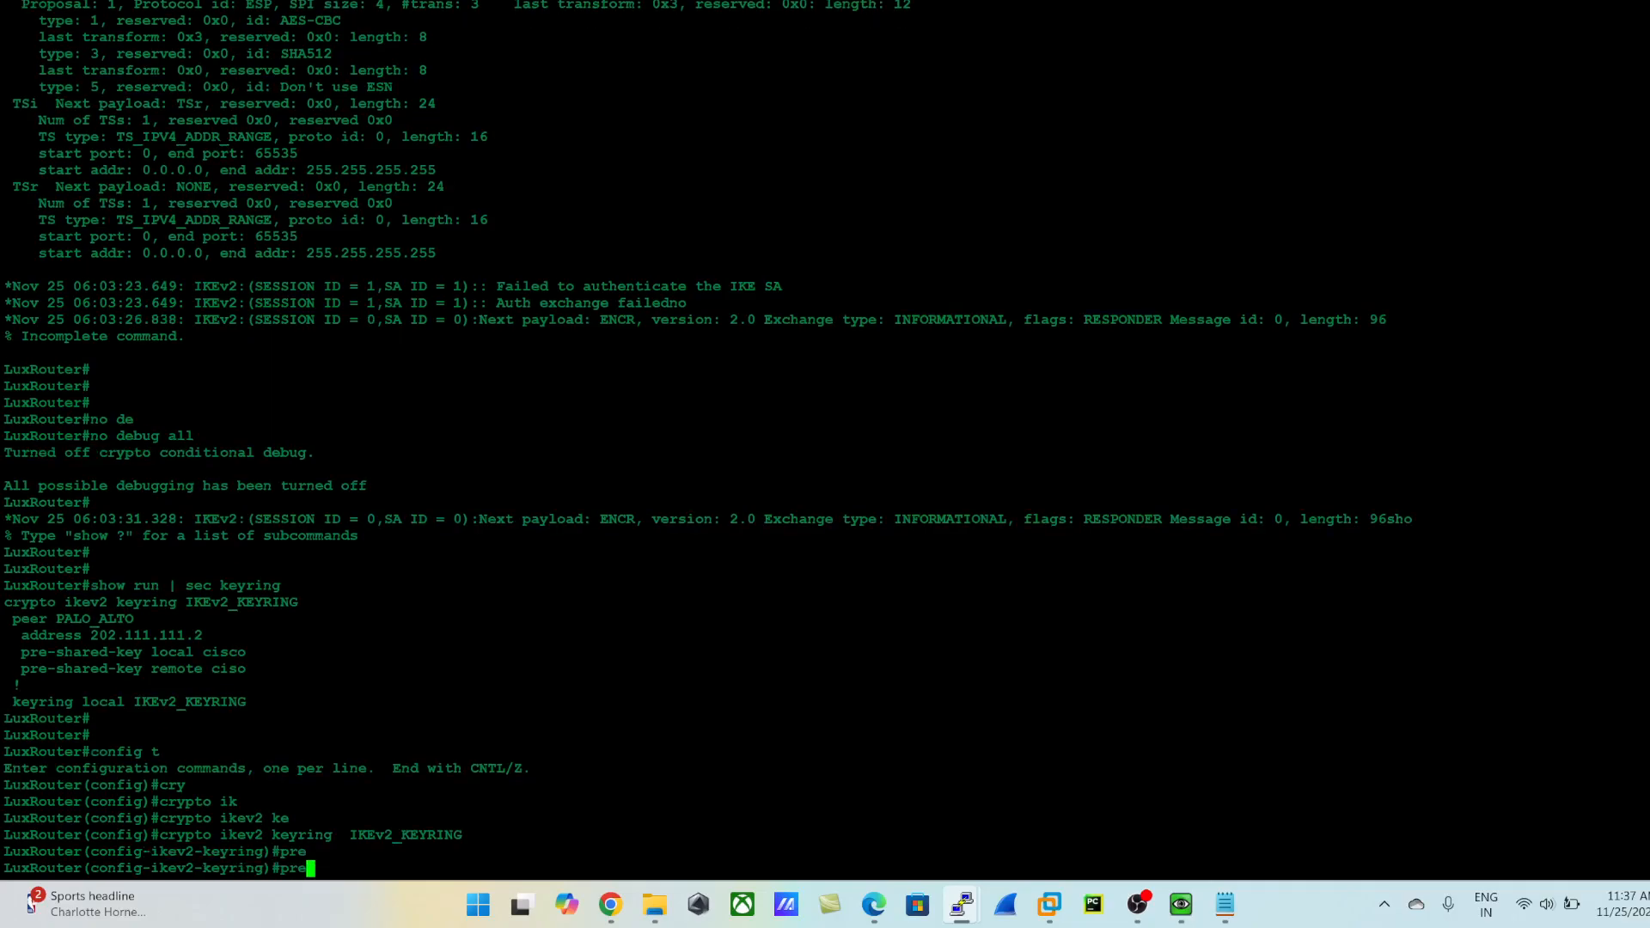
{"action": "type", "text": "-sh"}
{"action": "key", "text": "Tab"}
{"action": "key", "text": "BackSpace"}
{"action": "key", "text": "BackSpace"}
{"action": "key", "text": "BackSpace"}
{"action": "key", "text": "BackSpace"}
{"action": "key", "text": "BackSpace"}
{"action": "key", "text": "BackSpace"}
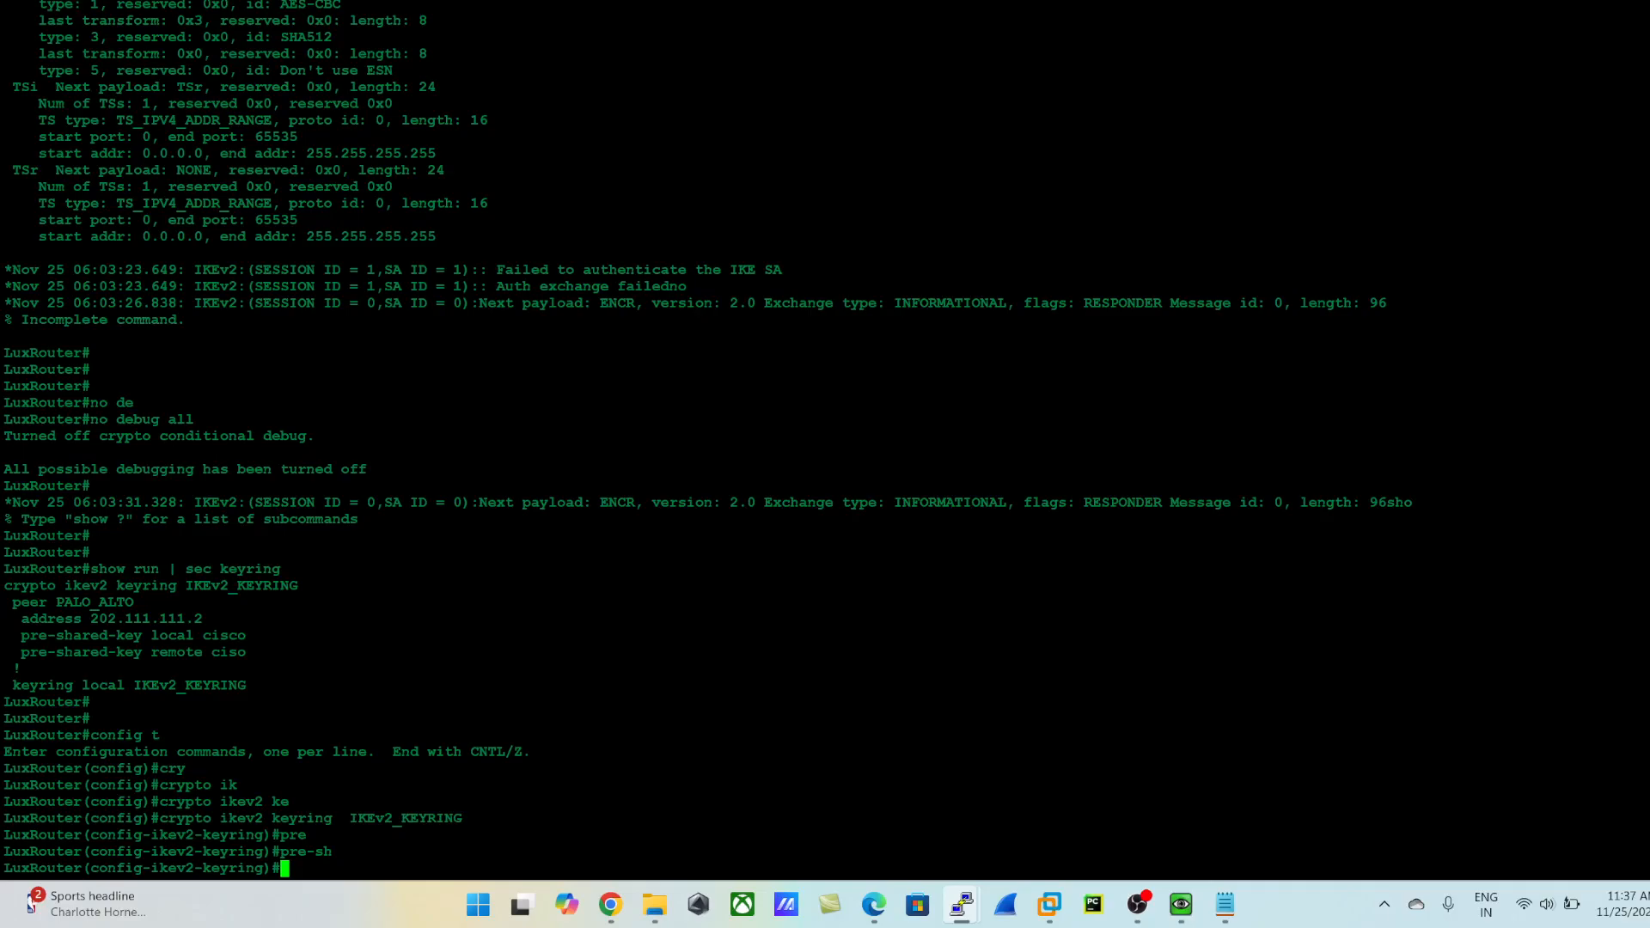
- Open peer PALO_ALTO inside the keyring, reusing the peer name from the configuration output
{"action": "type", "text": "peer"}
{"action": "key", "text": "Tab"}
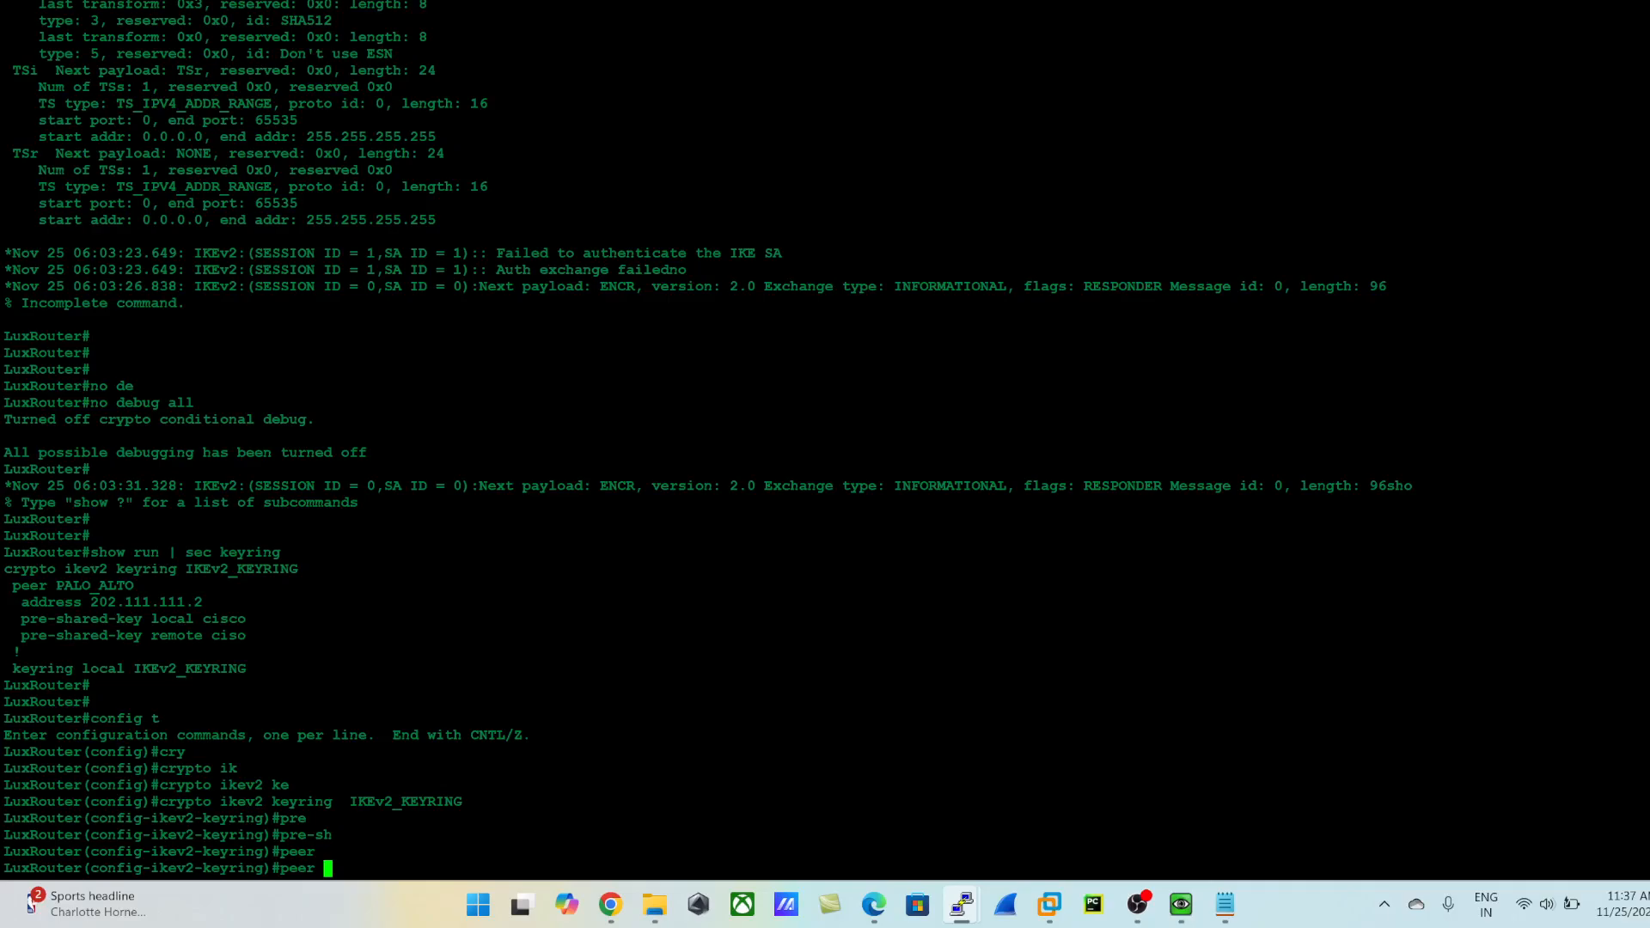
{"action": "left_click_drag", "start_coordinate": [134, 585], "coordinate": [64, 585]}
{"action": "left_click", "coordinate": [59, 587]}
{"action": "double_click", "coordinate": [93, 586]}
{"action": "right_click", "coordinate": [93, 586]}
{"action": "key", "text": "Return"}
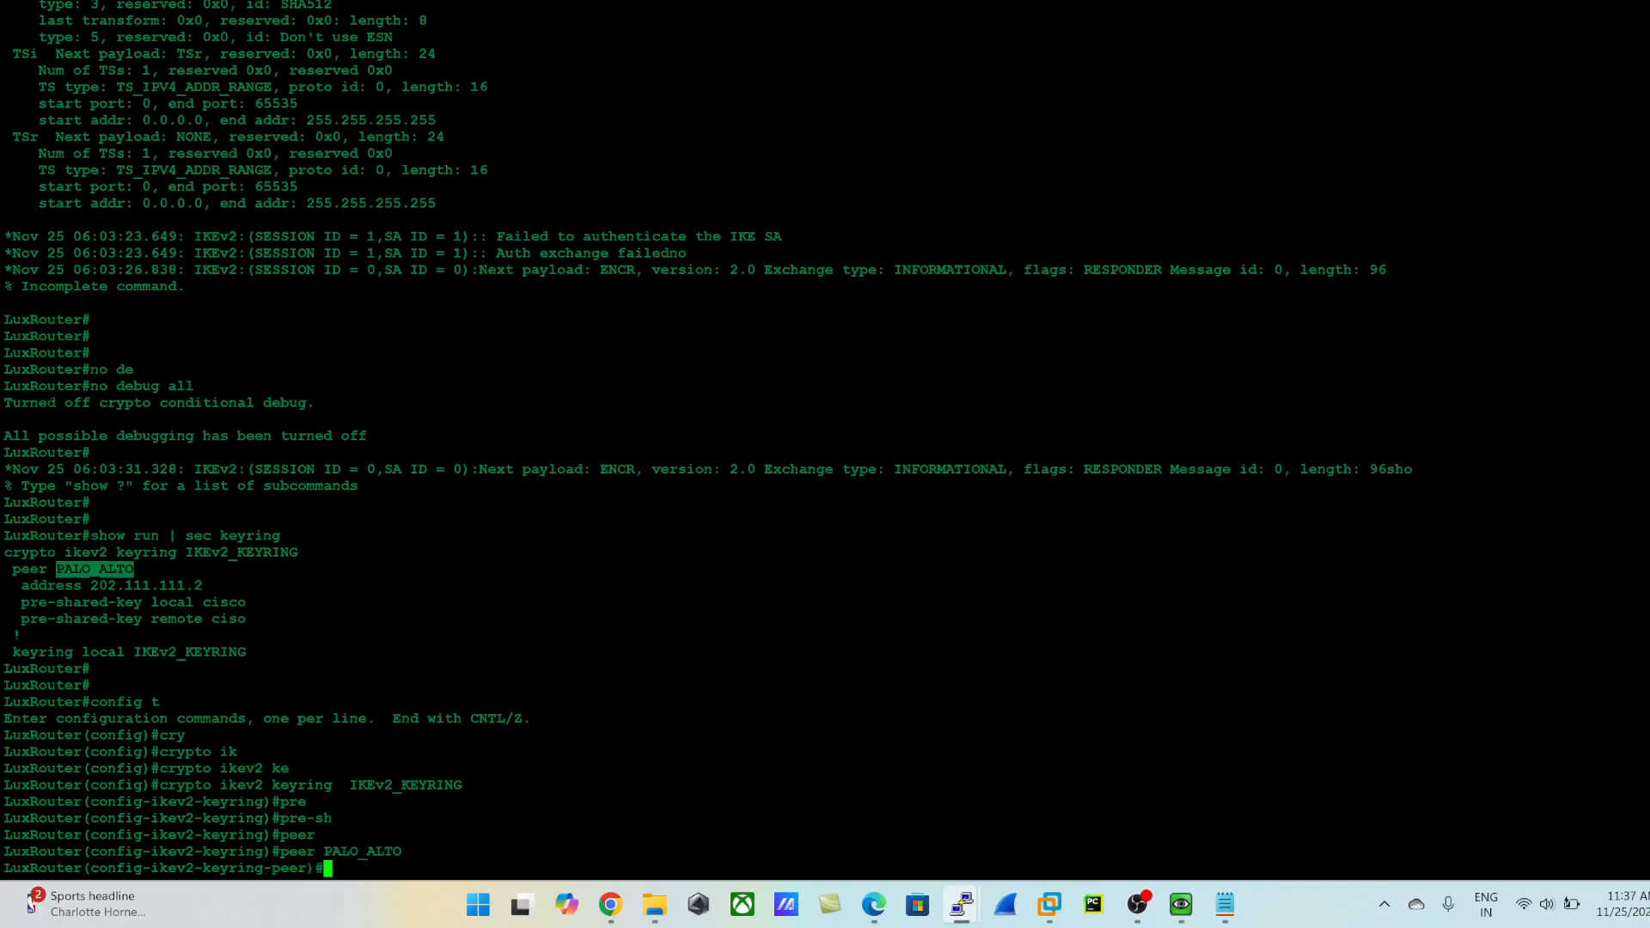
- Enter the local pre-shared key for peer PALO_ALTO
{"action": "type", "text": "pre"}
{"action": "key", "text": "Tab"}
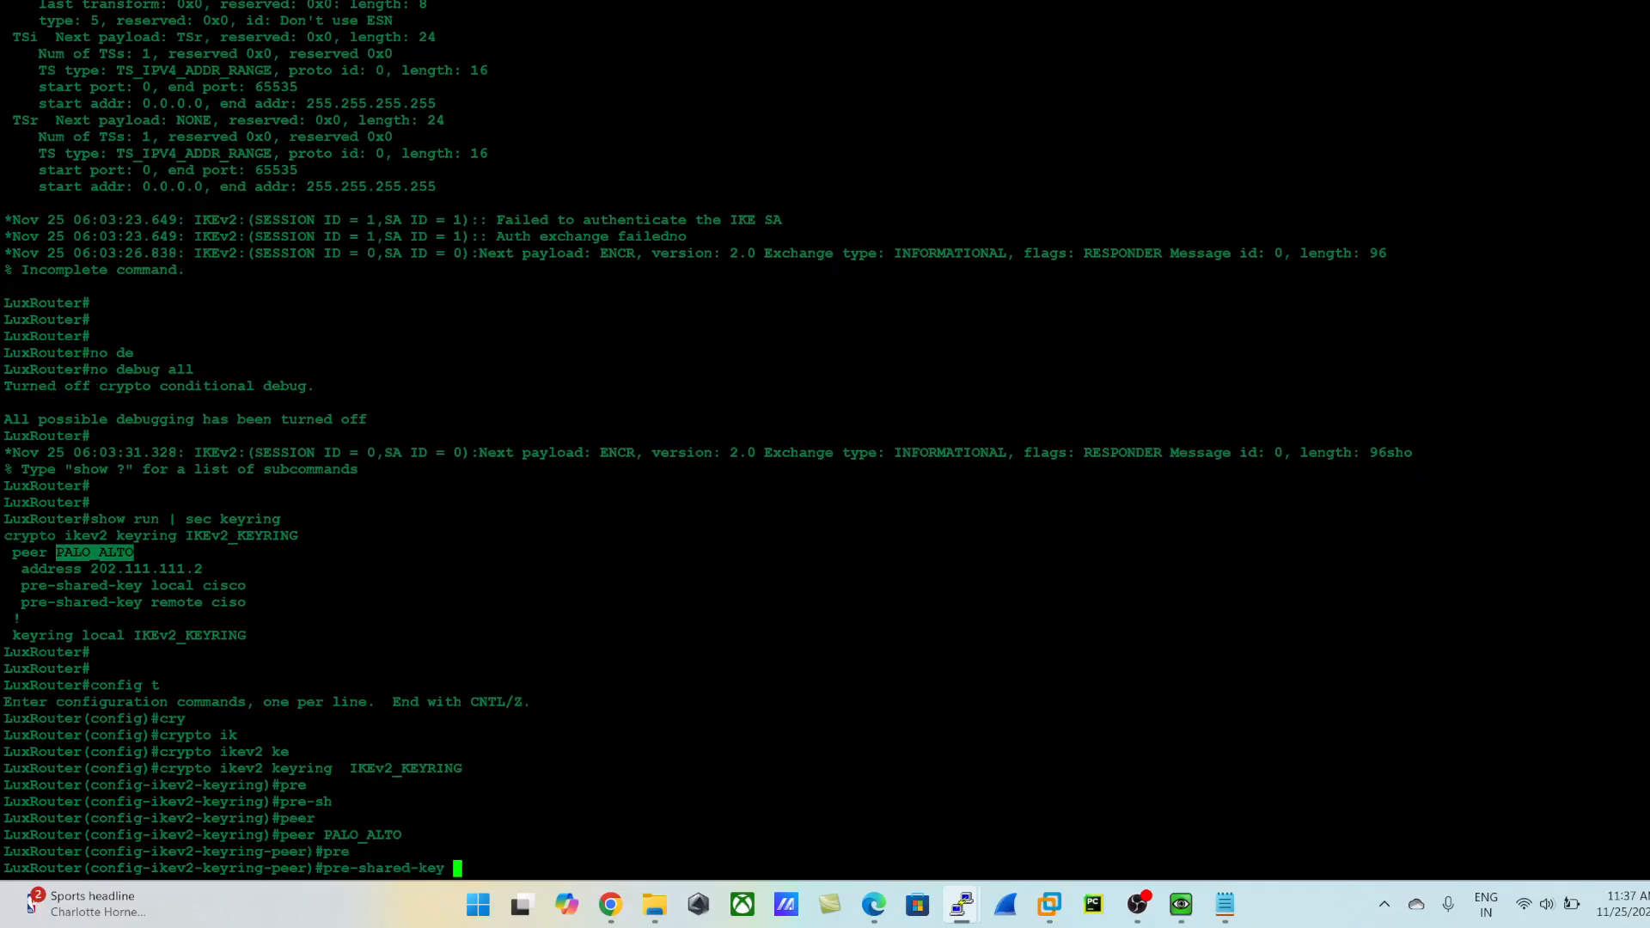
{"action": "type", "text": "lo"}
{"action": "key", "text": "Tab"}
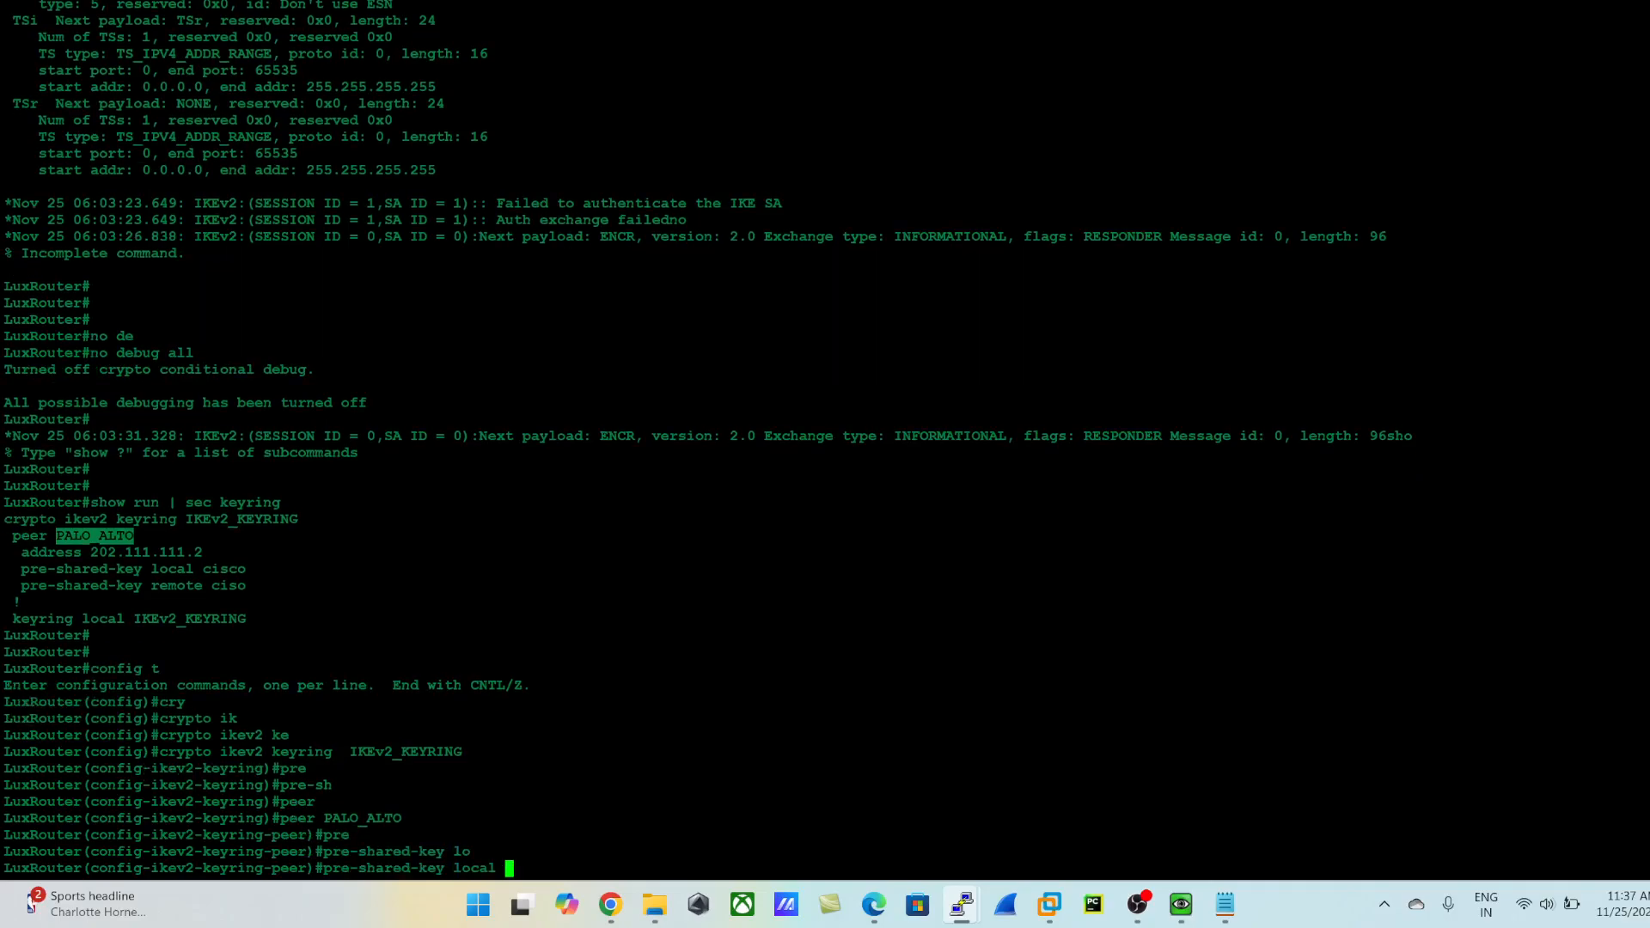
{"action": "type", "text": "cisco"}
{"action": "key", "text": "Return"}
- Enter the corrected remote pre-shared key for peer PALO_ALTO
{"action": "type", "text": "pre"}
{"action": "key", "text": "Tab"}
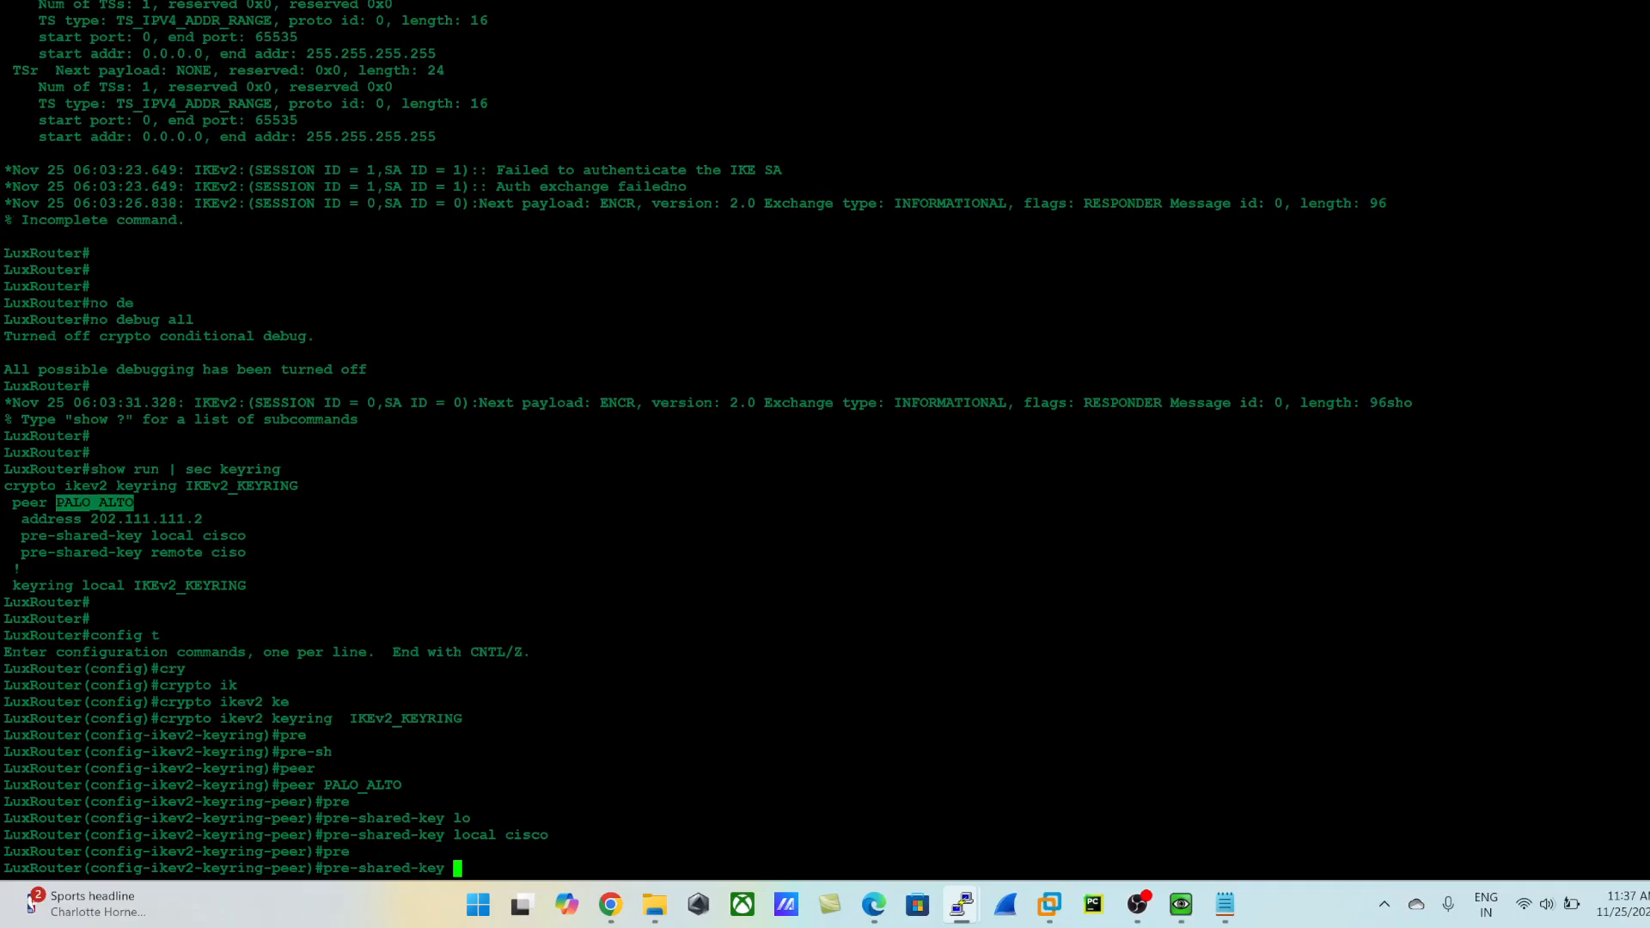
{"action": "type", "text": "re"}
{"action": "key", "text": "Tab"}
{"action": "type", "text": "cisco"}
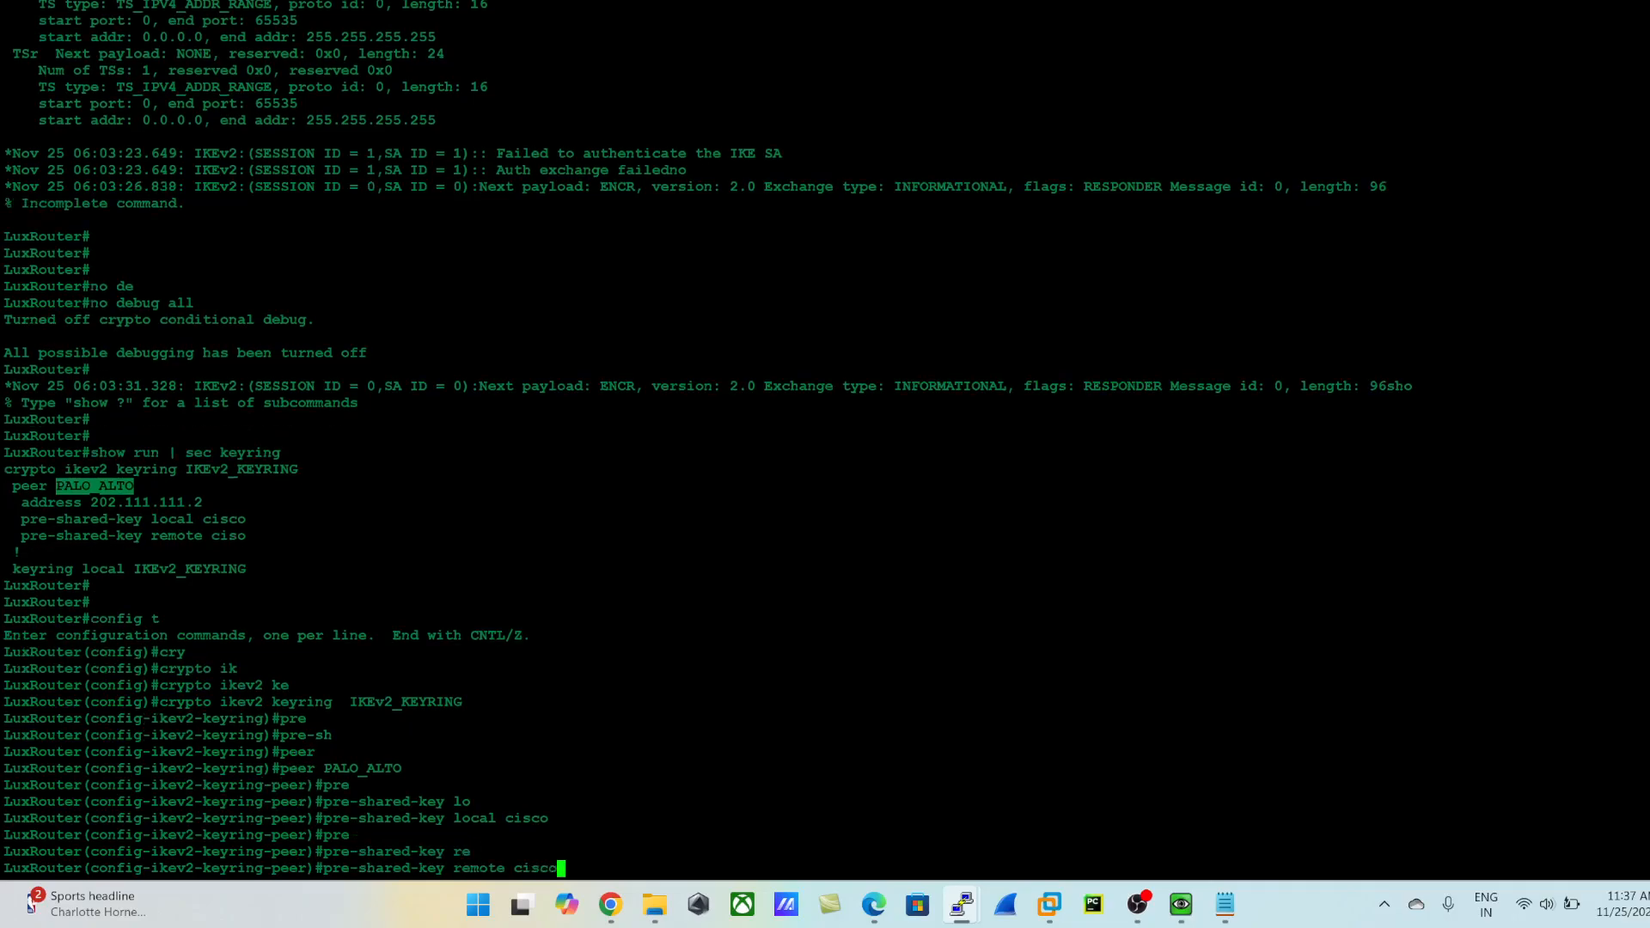
{"action": "key", "text": "Return"}
- Leave the peer and keyring configuration, save the router configuration with do wr, and return to privileged EXEC mode
{"action": "type", "text": "ecitg"}
{"action": "key", "text": "Return"}
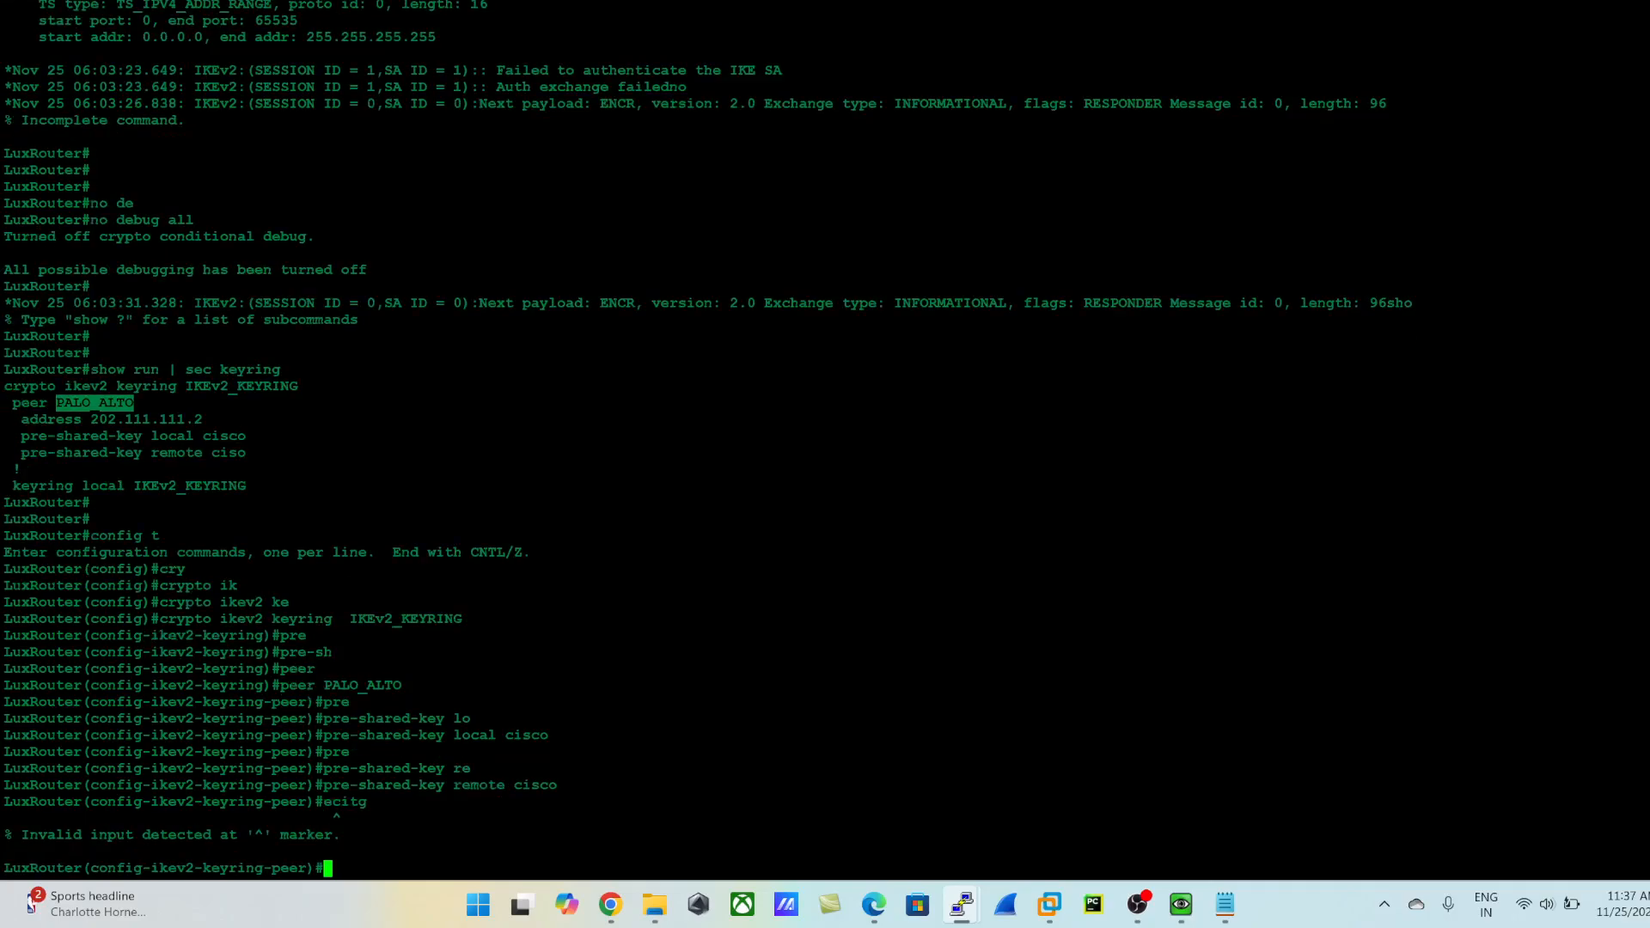
{"action": "type", "text": "exit"}
{"action": "key", "text": "Return"}
{"action": "type", "text": "exit"}
{"action": "key", "text": "Return"}
{"action": "type", "text": "d"}
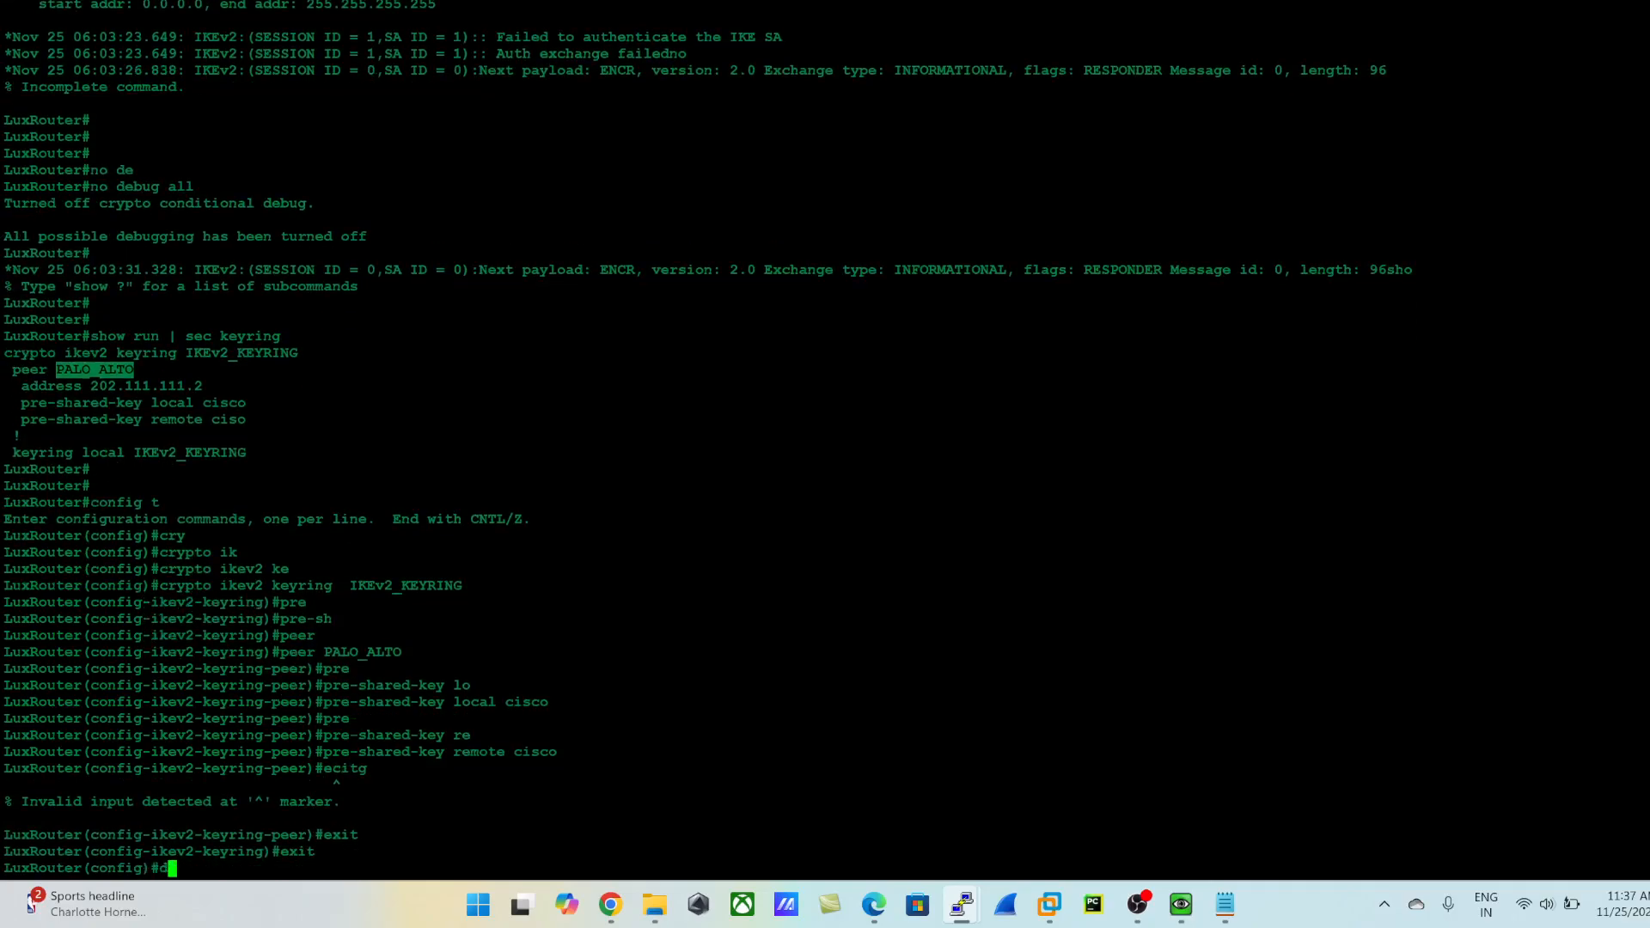
{"action": "type", "text": "o wr"}
{"action": "key", "text": "Return"}
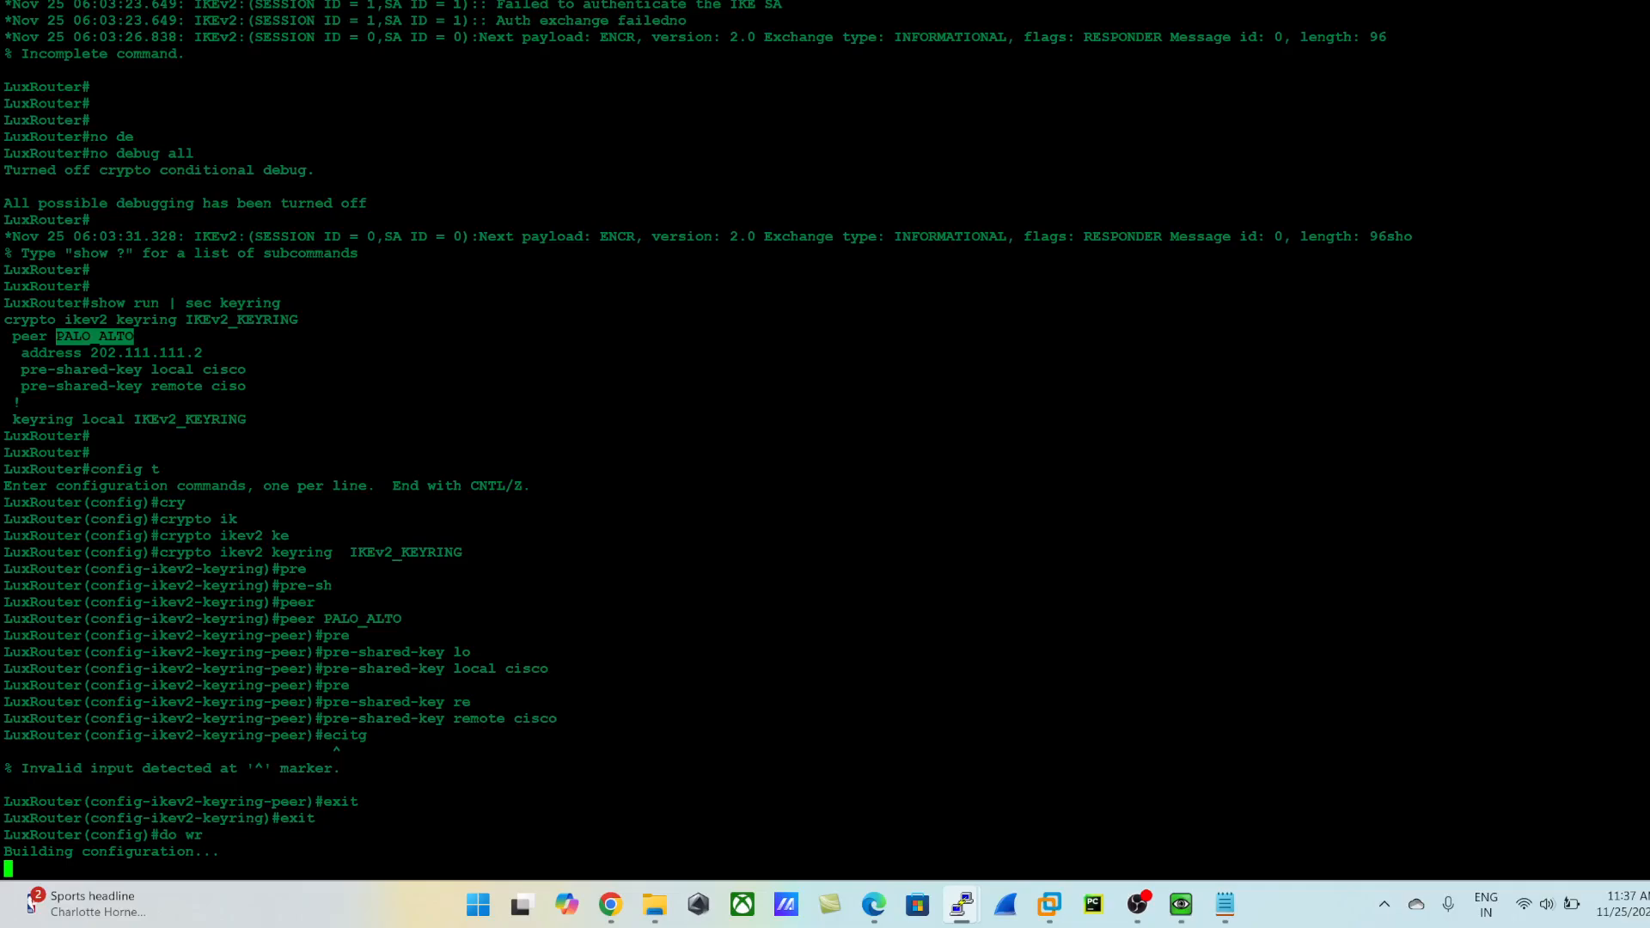
{"action": "key", "text": "Return"}
{"action": "key", "text": "Return"}
{"action": "key", "text": "Return"}
{"action": "key", "text": "Return"}
{"action": "key", "text": "Return"}
{"action": "key", "text": "Return"}
{"action": "key", "text": "Return"}
{"action": "key", "text": "Return"}
{"action": "key", "text": "Return"}
{"action": "key", "text": "Return"}
{"action": "key", "text": "Return"}
{"action": "key", "text": "Return"}
{"action": "key", "text": "Return"}
{"action": "key", "text": "Return"}
{"action": "type", "text": "exit"}
{"action": "key", "text": "Return"}
- Display the router's IKEv2 security associations with show crypto ikev2 sa
{"action": "type", "text": "show"}
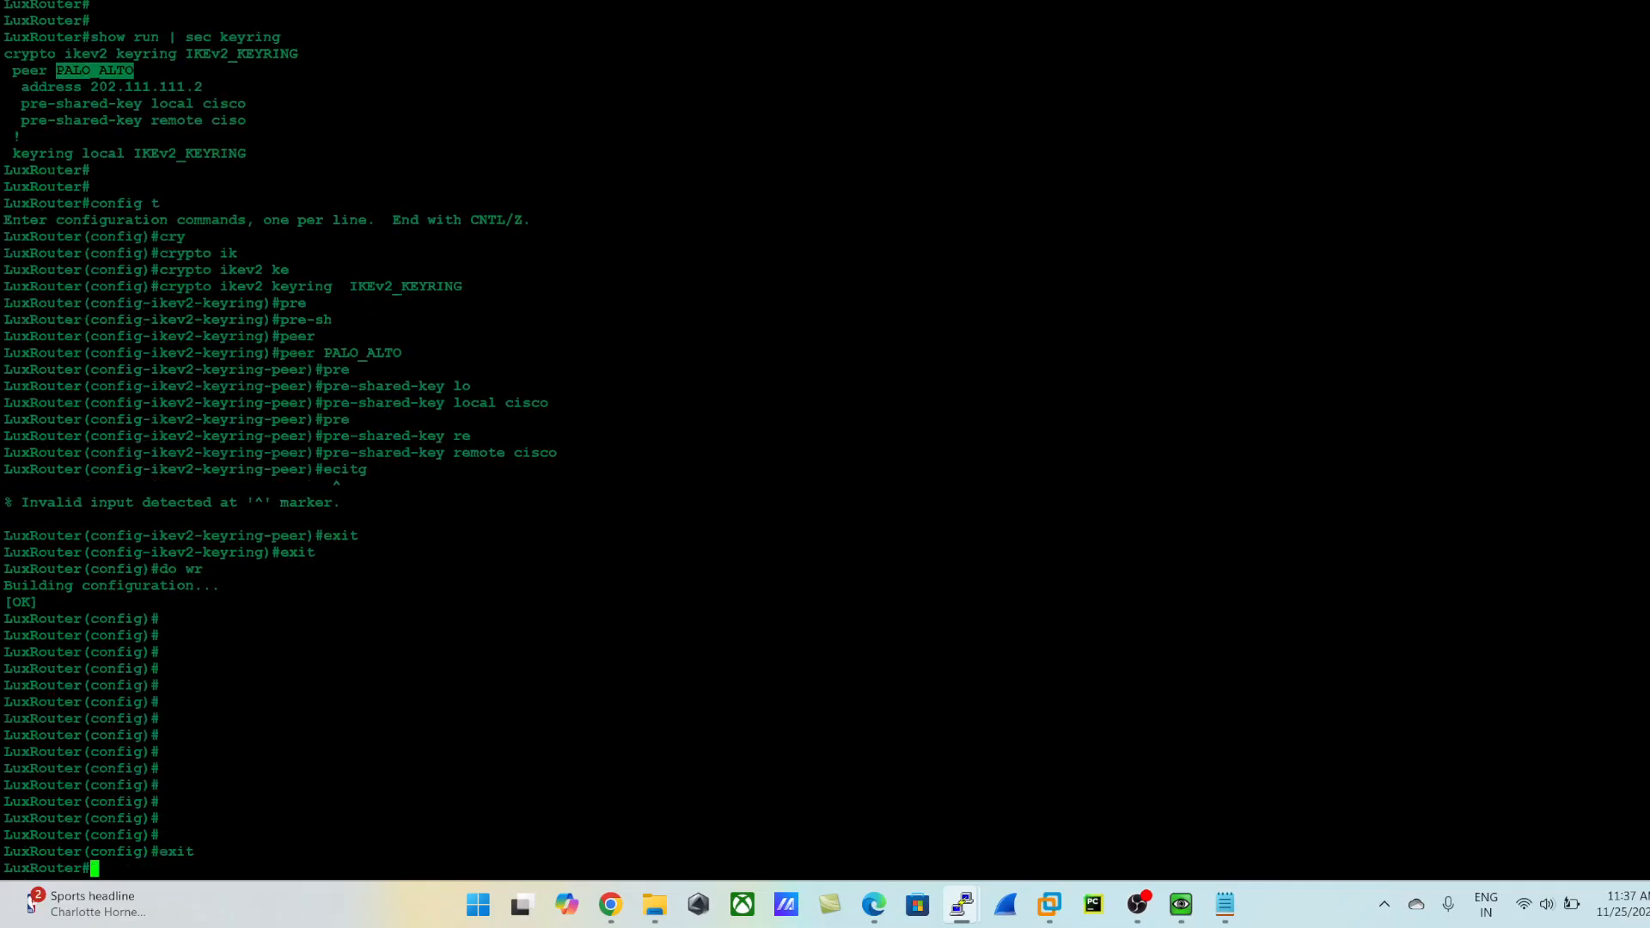
{"action": "key", "text": "Return"}
{"action": "key", "text": "Return"}
{"action": "key", "text": "Return"}
{"action": "type", "text": "show cry"}
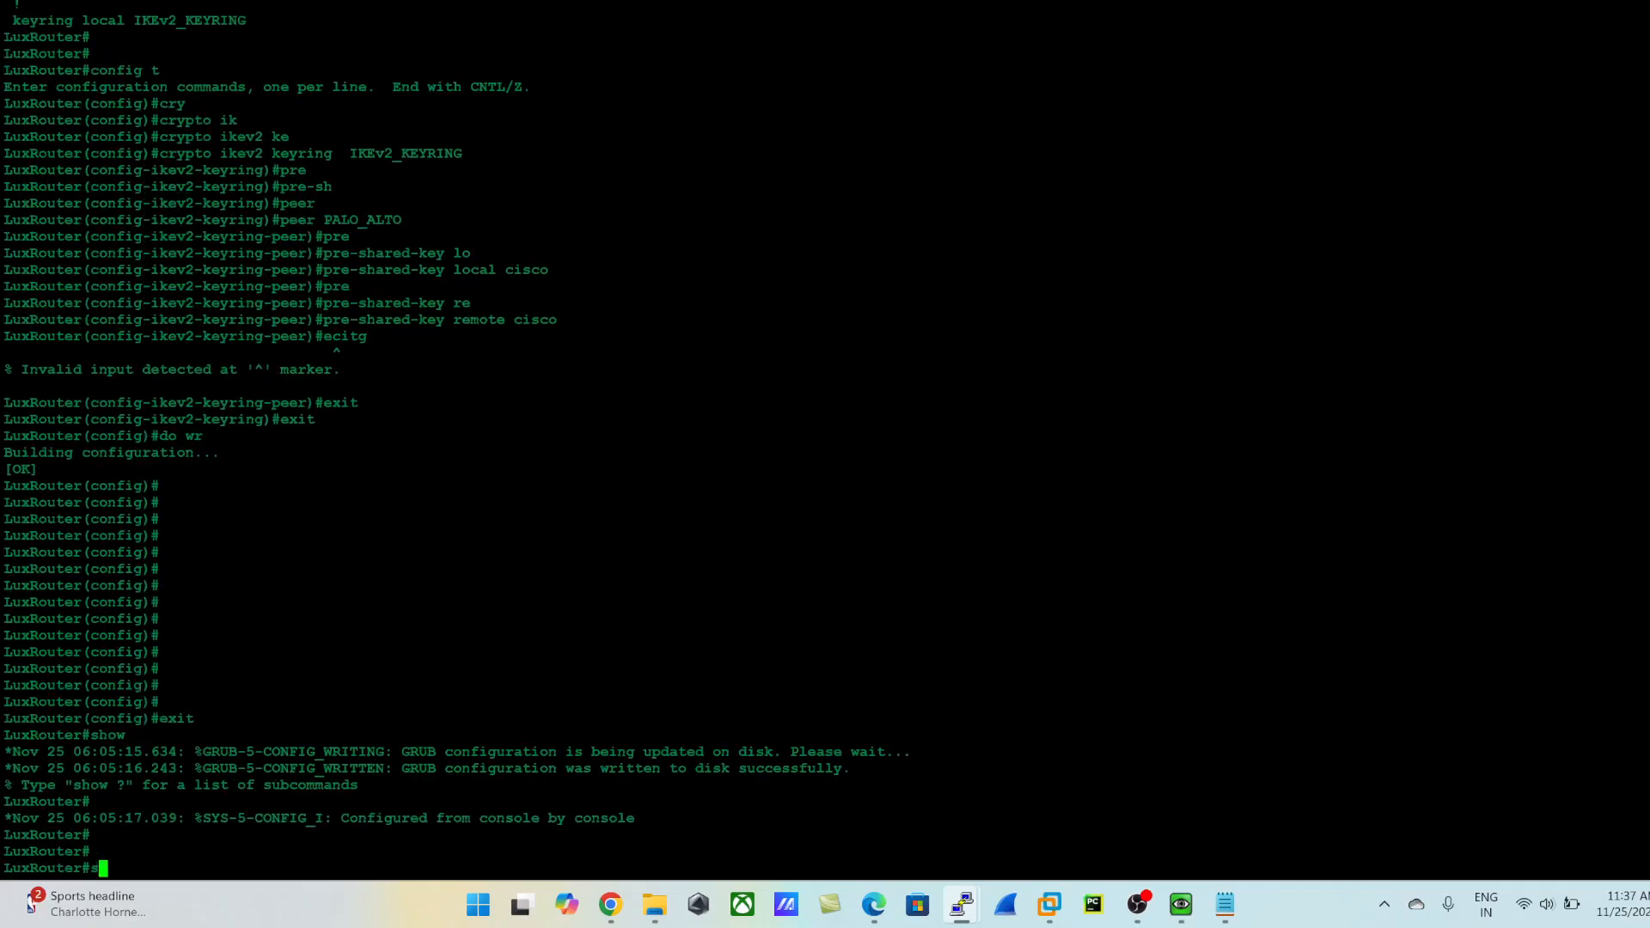
{"action": "key", "text": "Tab"}
{"action": "type", "text": "iks"}
{"action": "key", "text": "Tab"}
{"action": "key", "text": "BackSpace"}
{"action": "type", "text": "e"}
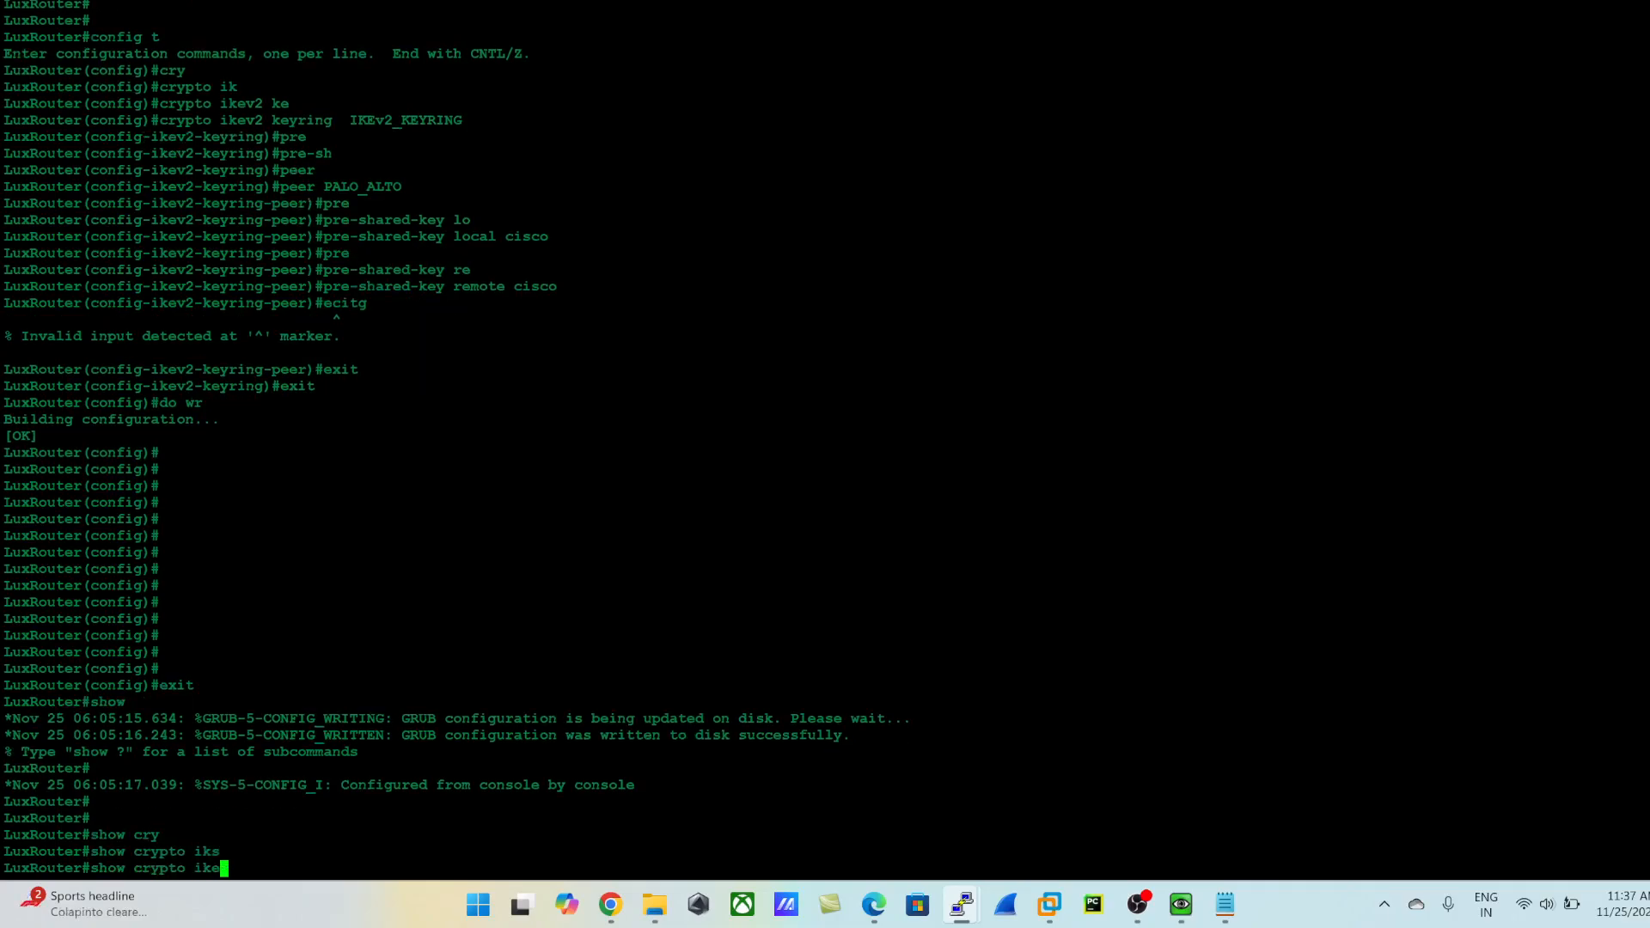
{"action": "key", "text": "Tab"}
{"action": "type", "text": "a"}
{"action": "key", "text": "Tab"}
{"action": "key", "text": "BackSpace"}
{"action": "key", "text": "BackSpace"}
{"action": "key", "text": "BackSpace"}
{"action": "key", "text": "BackSpace"}
{"action": "key", "text": "BackSpace"}
{"action": "key", "text": "BackSpace"}
{"action": "key", "text": "BackSpace"}
{"action": "key", "text": "BackSpace"}
{"action": "key", "text": "BackSpace"}
{"action": "key", "text": "BackSpace"}
{"action": "key", "text": "BackSpace"}
{"action": "key", "text": "BackSpace"}
{"action": "key", "text": "BackSpace"}
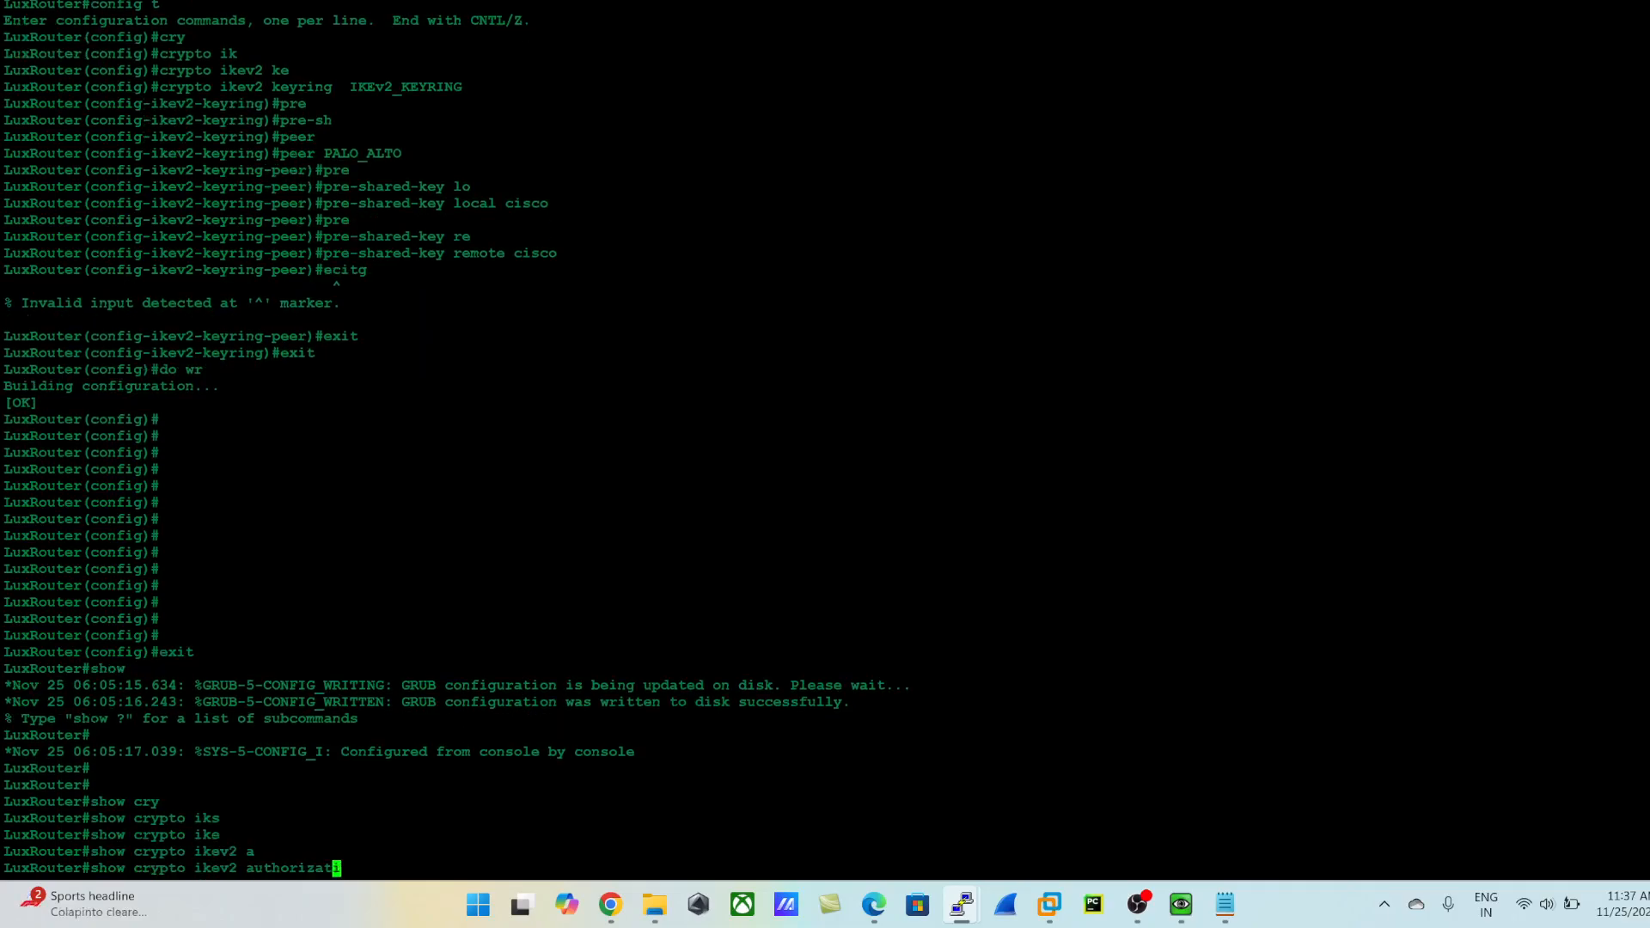
{"action": "key", "text": "BackSpace"}
{"action": "type", "text": "sa"}
{"action": "key", "text": "Return"}
{"action": "key", "text": "Return"}
{"action": "key", "text": "Return"}
{"action": "key", "text": "Return"}
{"action": "key", "text": "Return"}
{"action": "key", "text": "Return"}
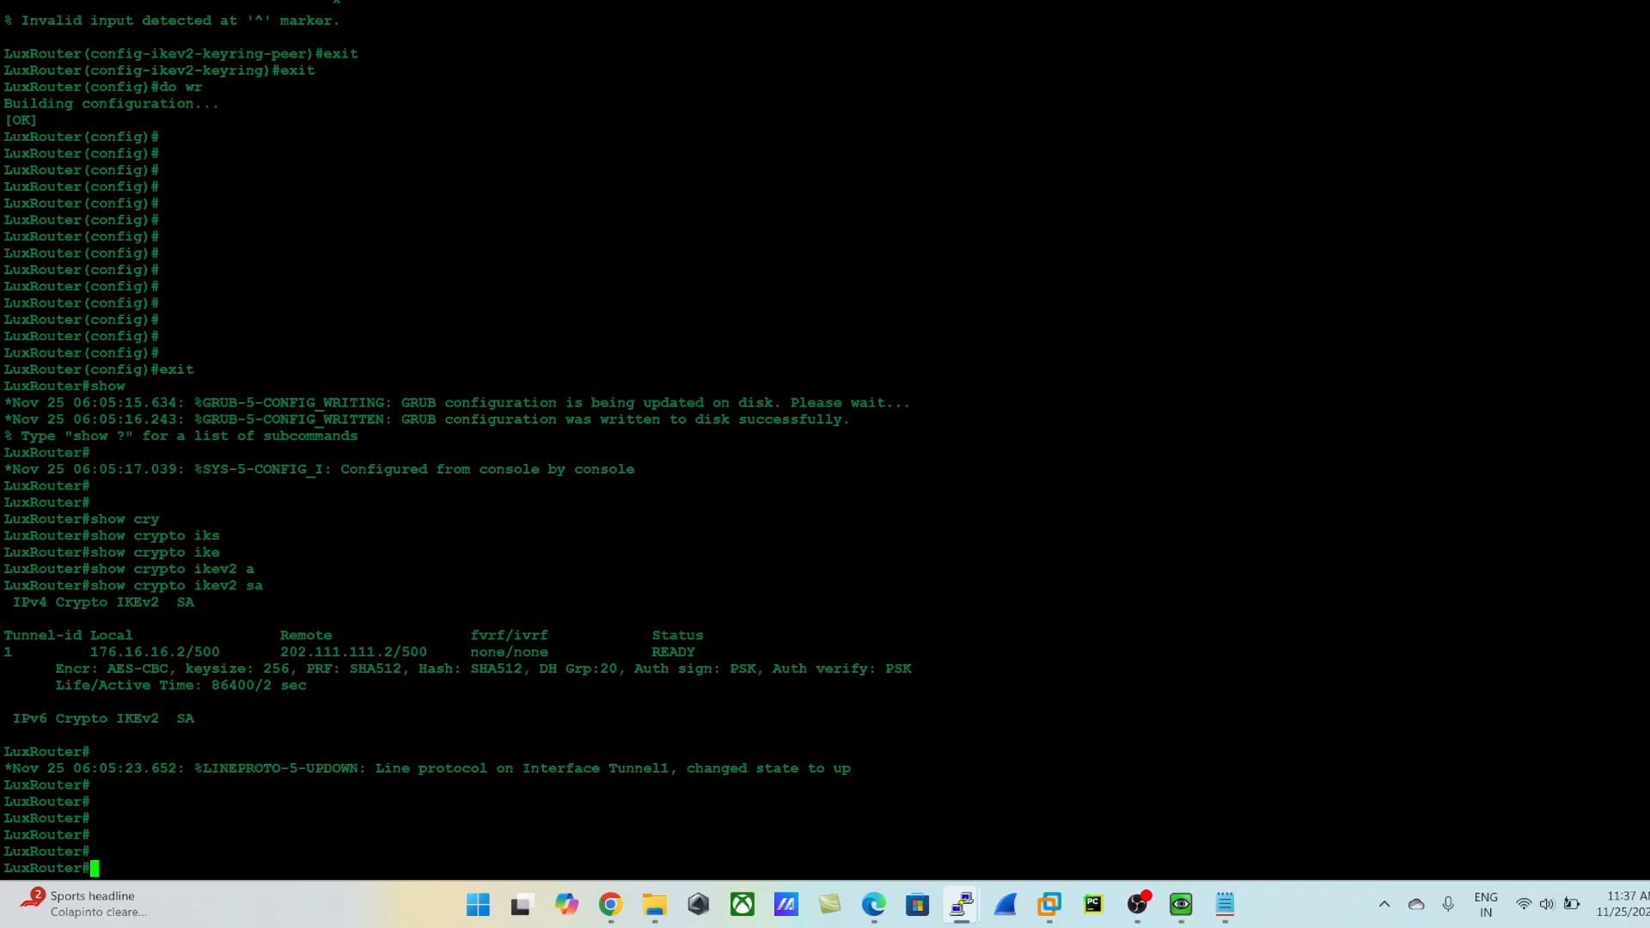
- Examine the IKEv2 security association output, highlighting its encryption details and its local and remote endpoint addresses
{"action": "left_click_drag", "start_coordinate": [6, 635], "coordinate": [258, 786]}
{"action": "left_click", "coordinate": [505, 774]}
{"action": "left_click_drag", "start_coordinate": [306, 668], "coordinate": [626, 668]}
{"action": "left_click_drag", "start_coordinate": [272, 651], "coordinate": [444, 651]}
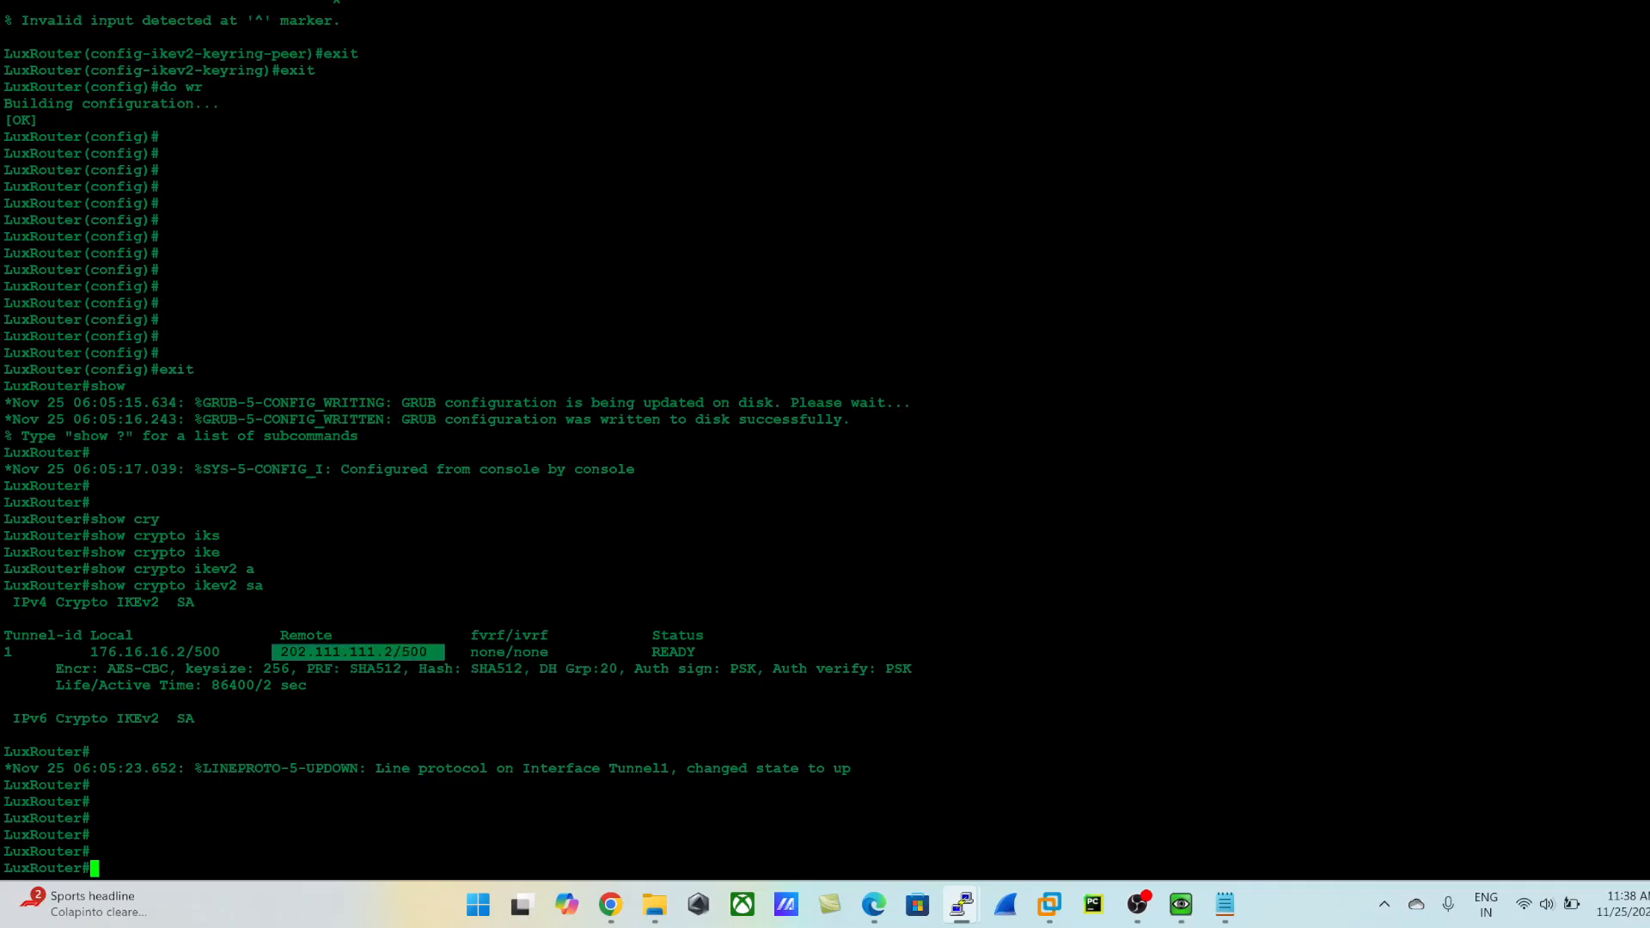
{"action": "left_click_drag", "start_coordinate": [91, 651], "coordinate": [220, 651]}
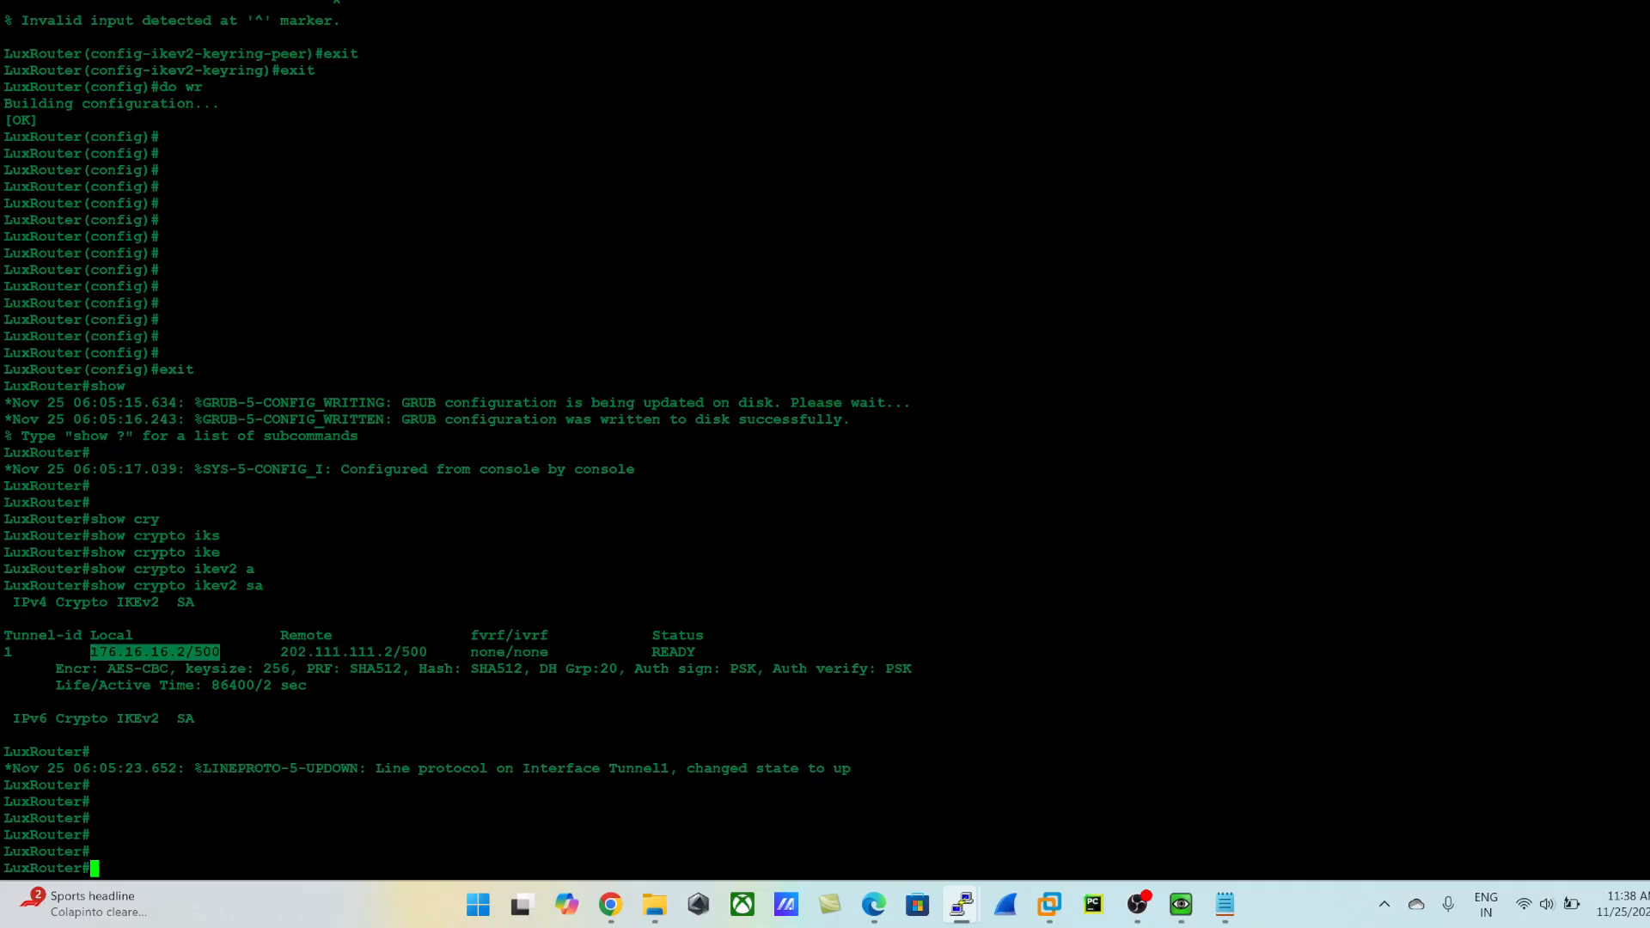
{"action": "double_click", "coordinate": [353, 652]}
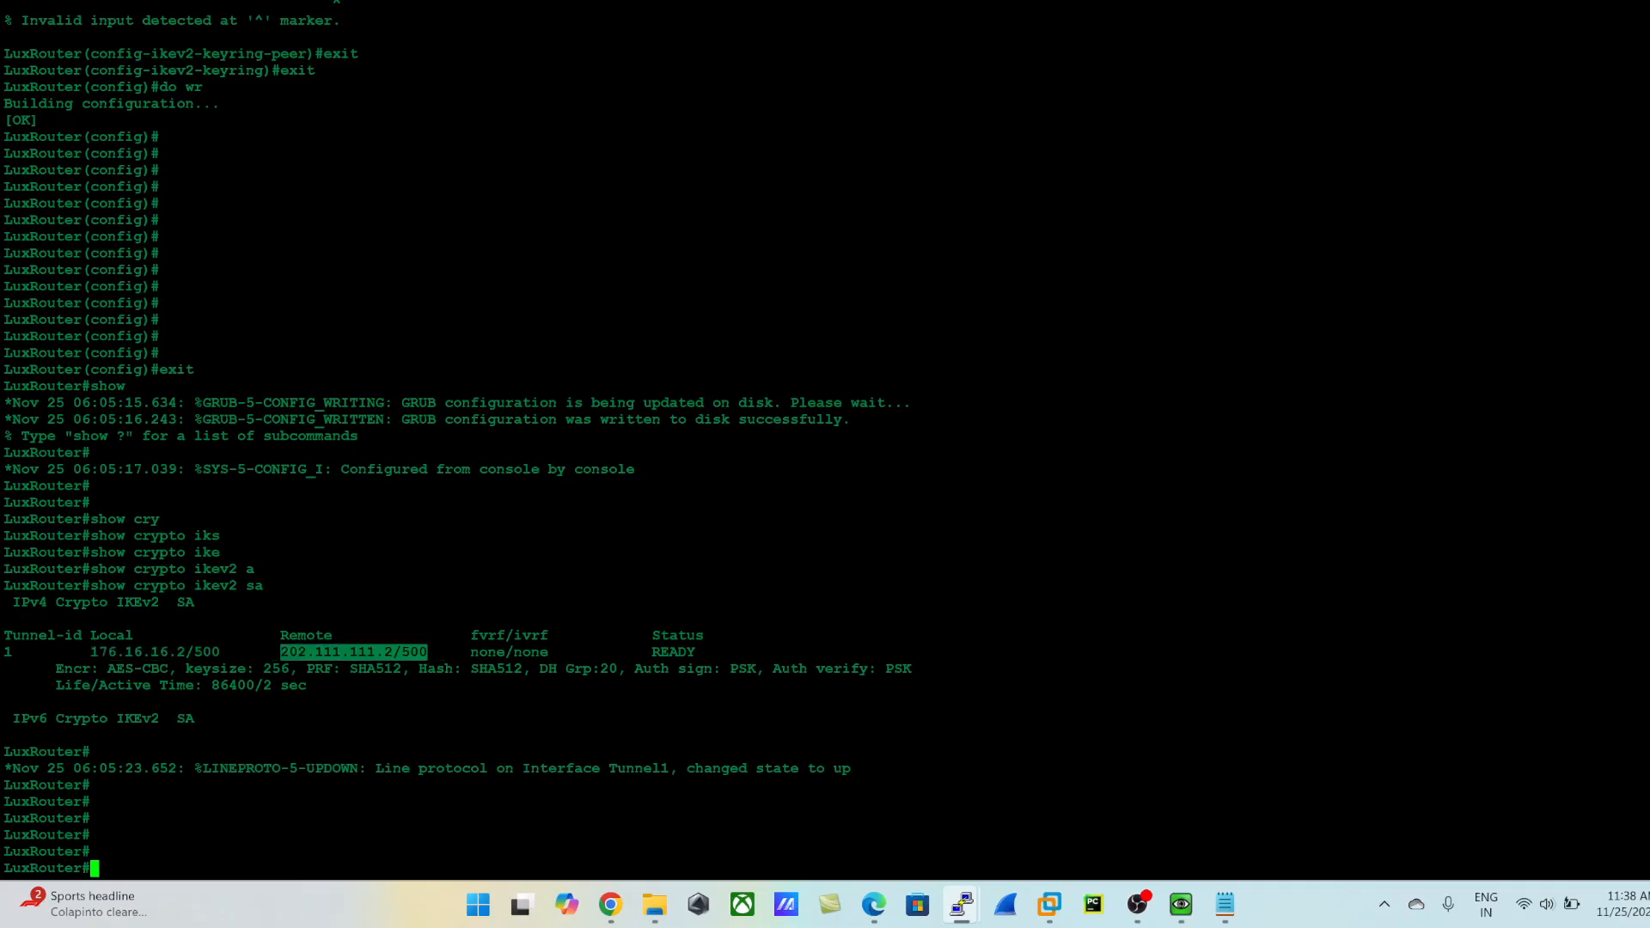
{"action": "double_click", "coordinate": [155, 652]}
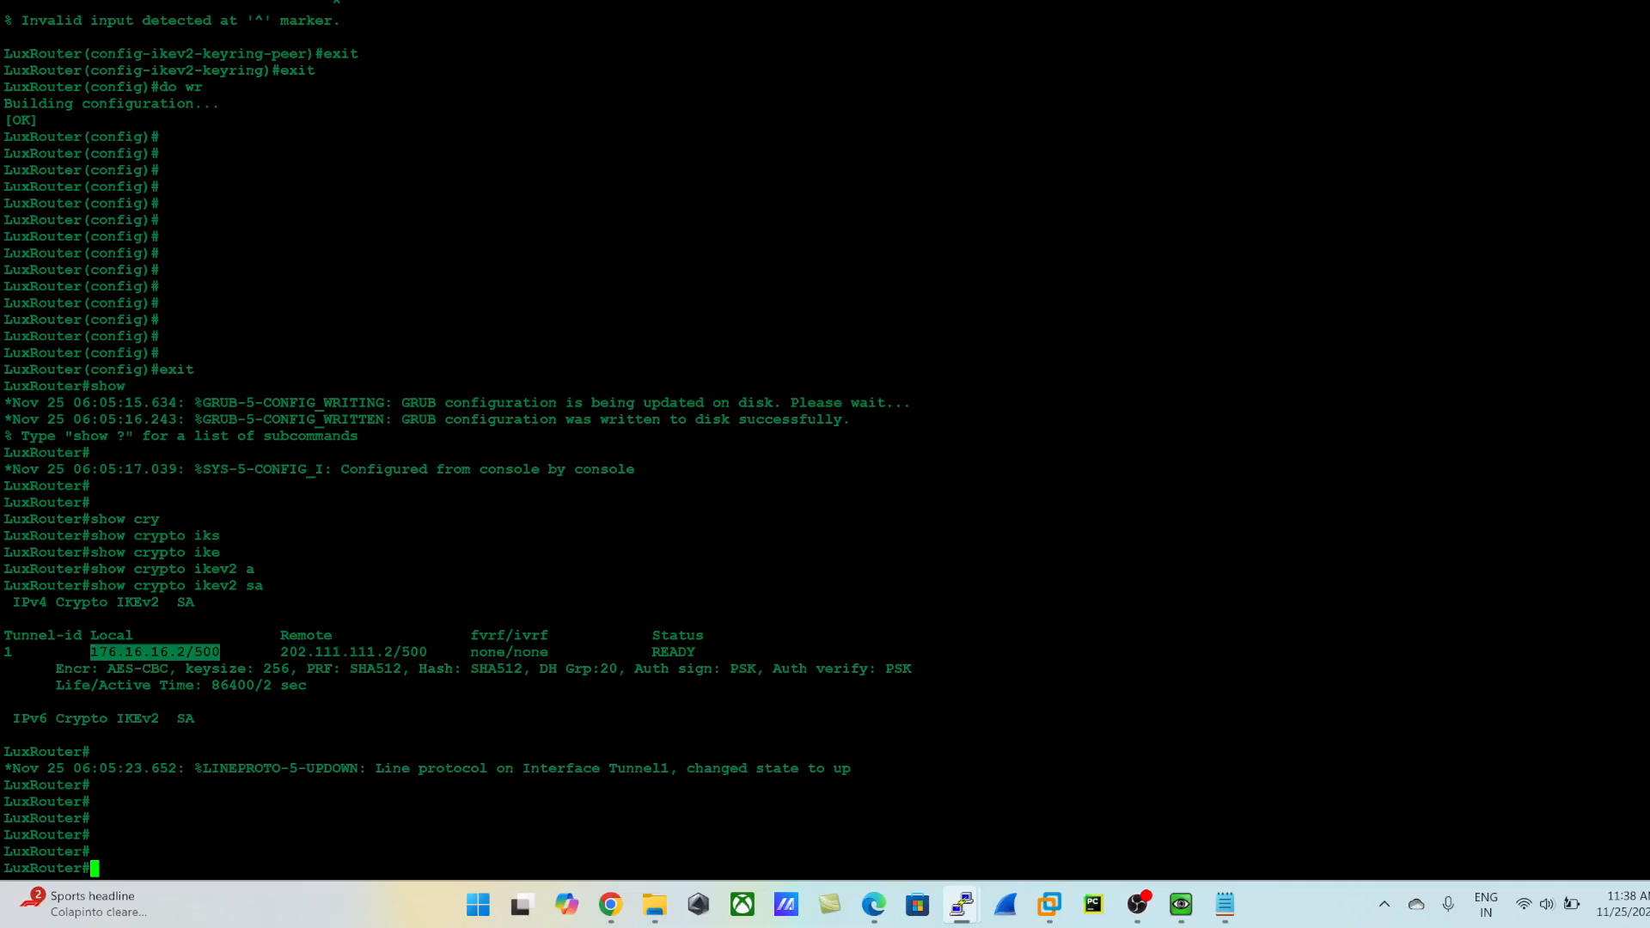
{"action": "double_click", "coordinate": [353, 652]}
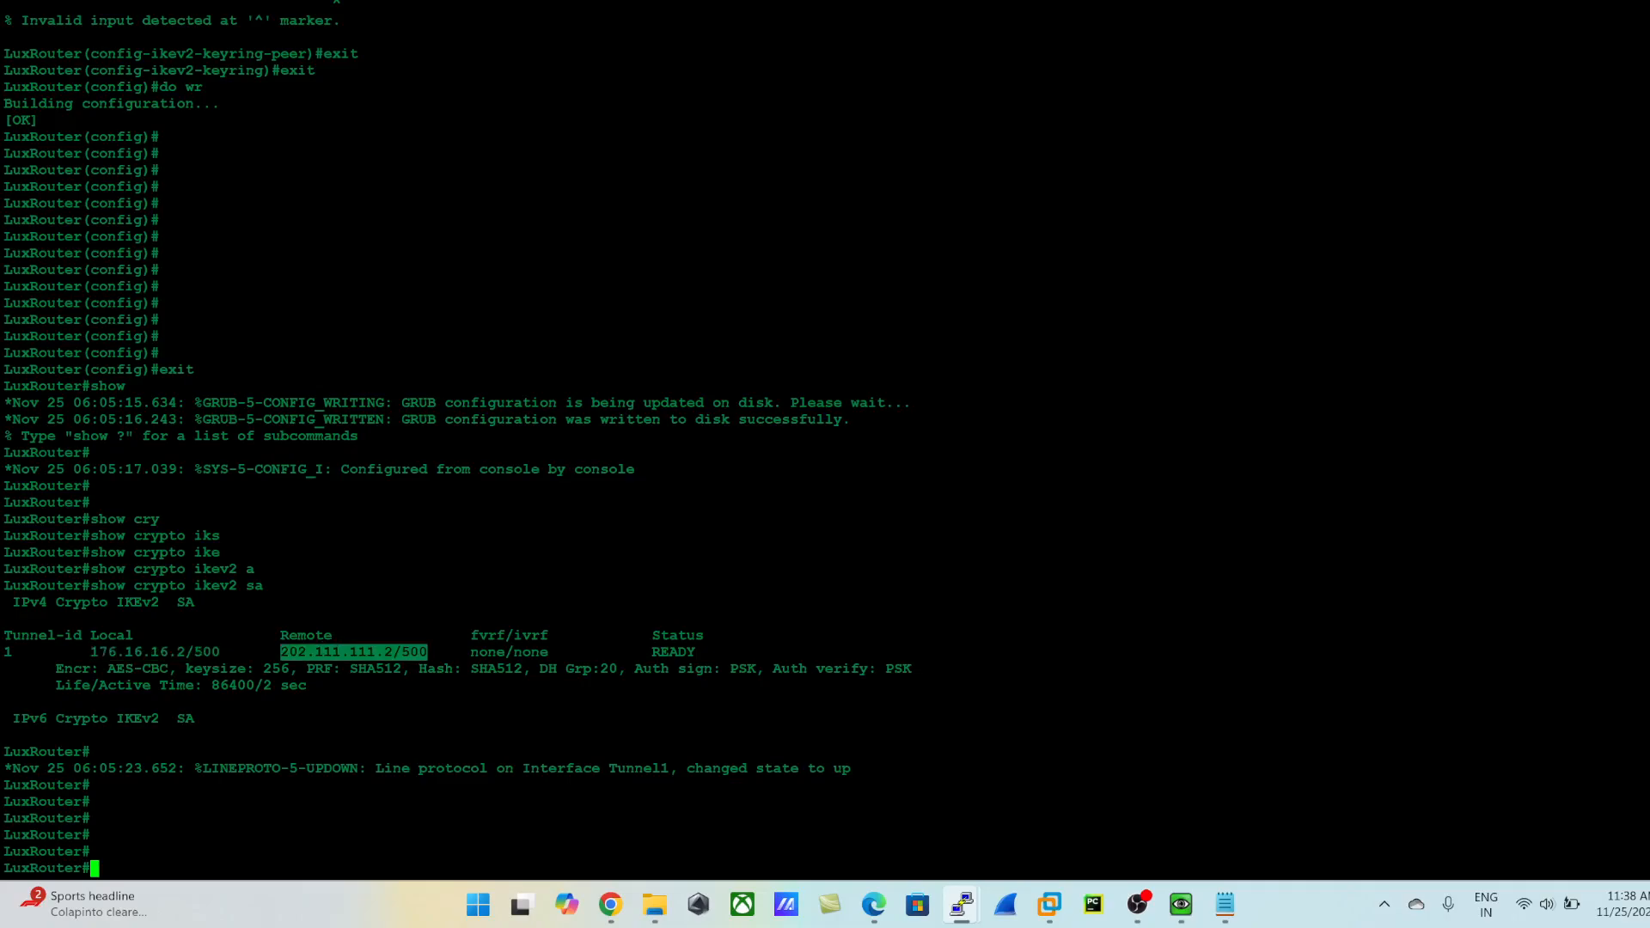
{"action": "left_click", "coordinate": [353, 652]}
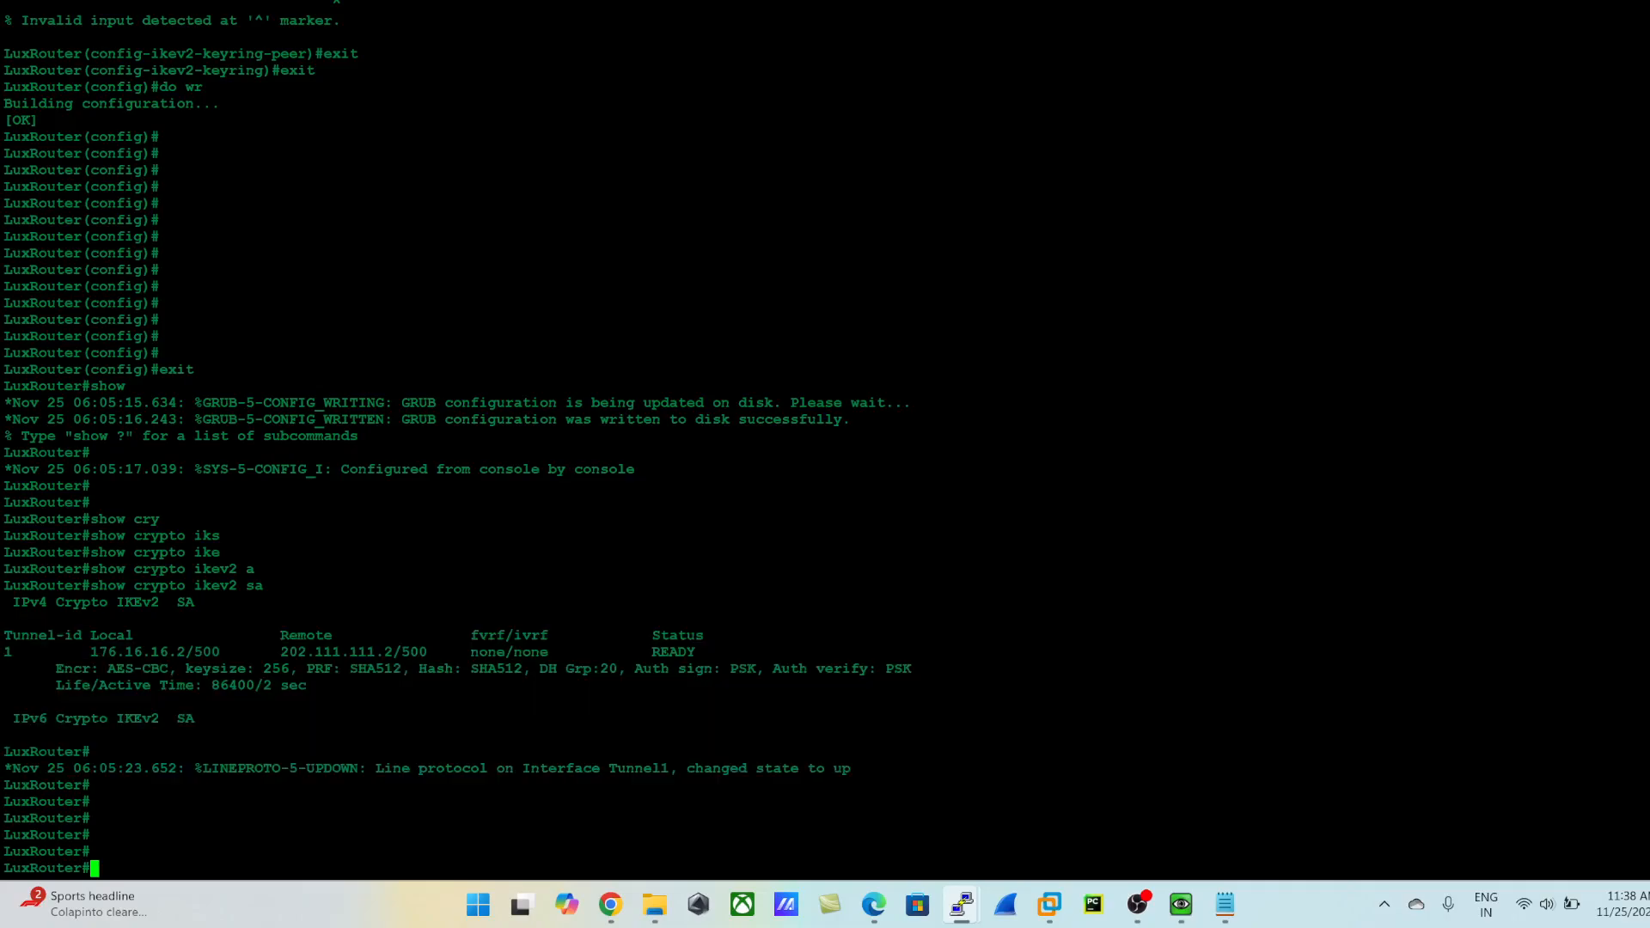
- Display the router's IPsec security associations with show crypto ipsec sa and page through the output
{"action": "type", "text": "show cry"}
{"action": "key", "text": "Tab"}
{"action": "type", "text": "ip"}
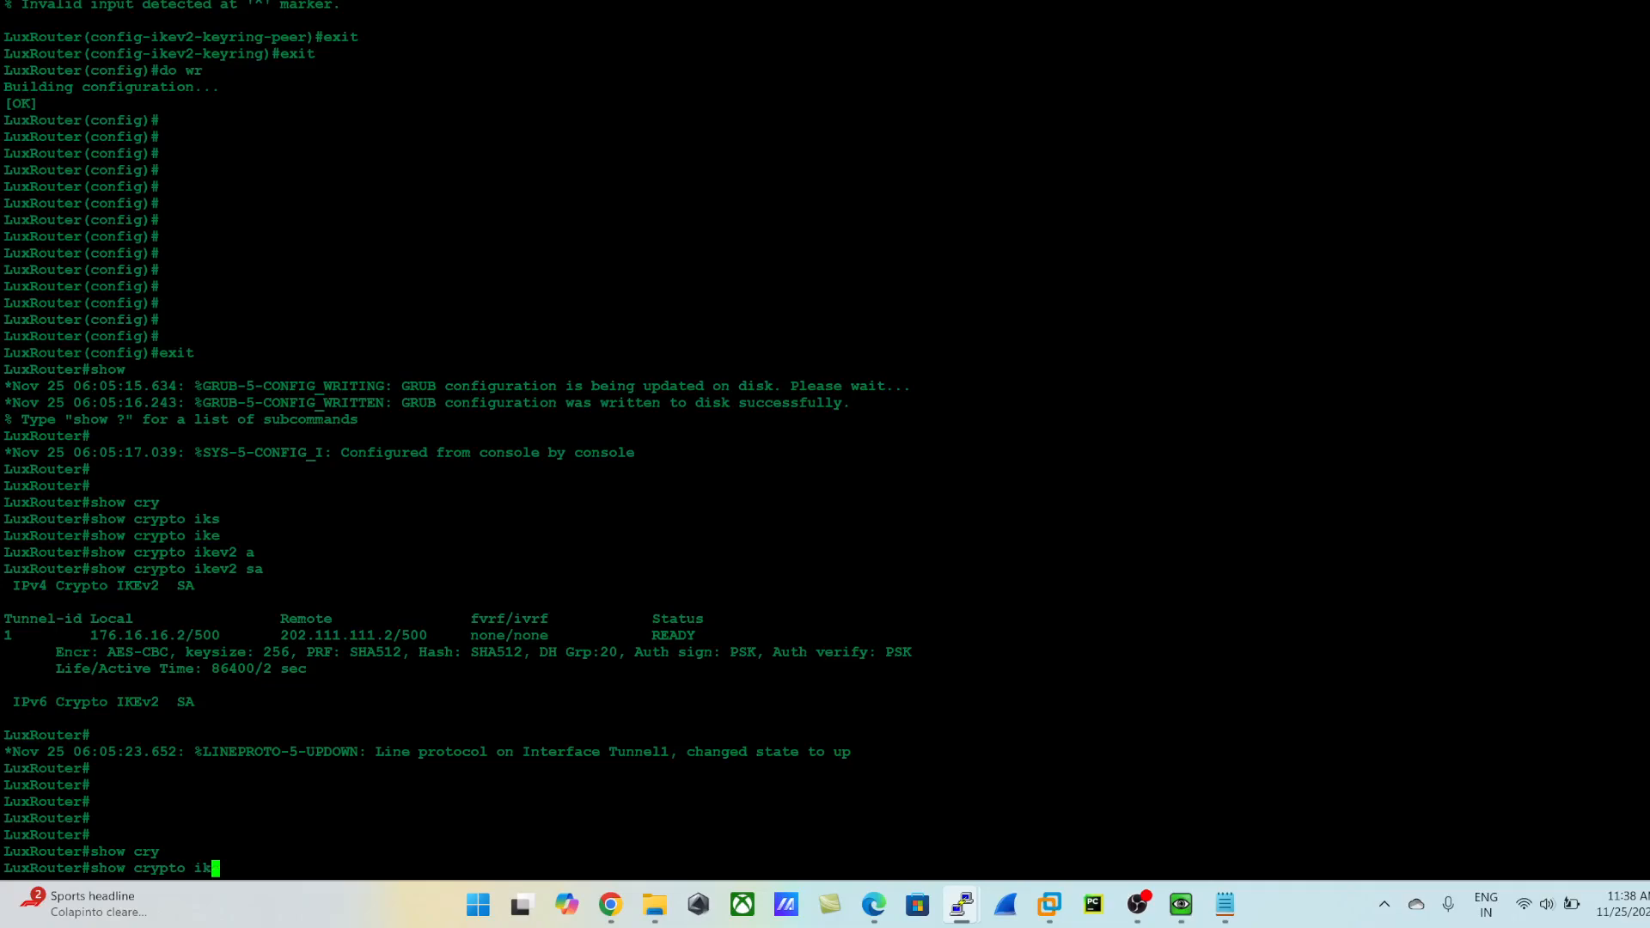
{"action": "type", "text": "s"}
{"action": "key", "text": "Tab"}
{"action": "type", "text": "sa"}
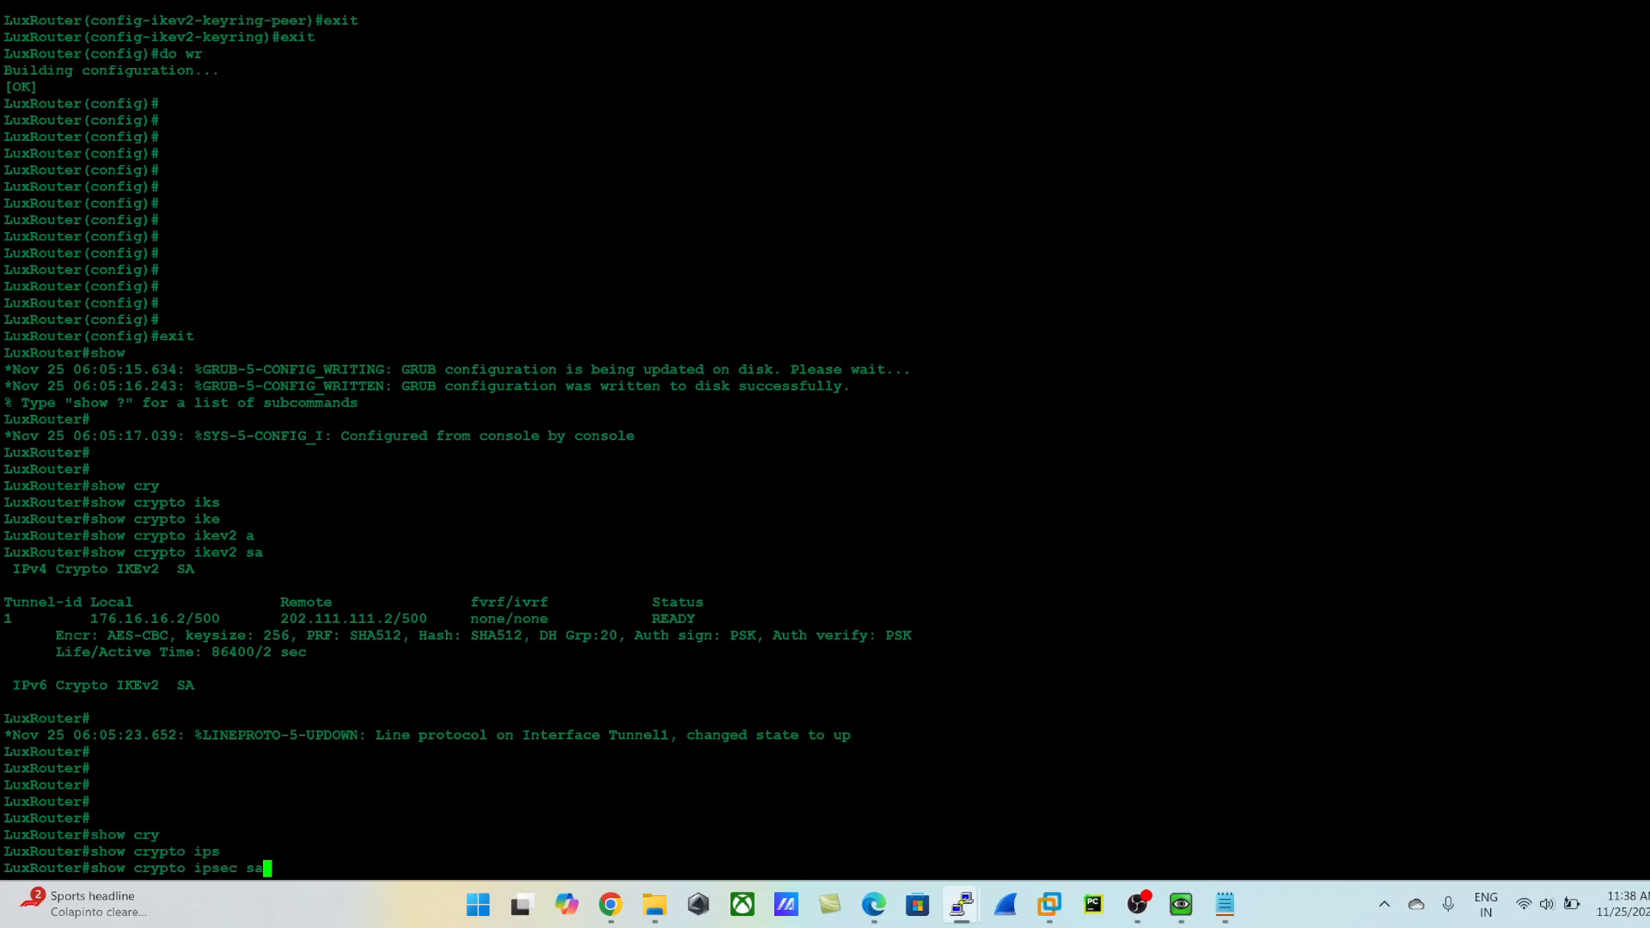
{"action": "key", "text": "Return"}
{"action": "key", "text": "Return"}
{"action": "key", "text": "Return"}
{"action": "key", "text": "Return"}
{"action": "key", "text": "Return"}
{"action": "key", "text": "Return"}
{"action": "key", "text": "Return"}
{"action": "key", "text": "Return"}
{"action": "key", "text": "Return"}
{"action": "key", "text": "Return"}
{"action": "key", "text": "Return"}
{"action": "key", "text": "Return"}
{"action": "key", "text": "Return"}
{"action": "key", "text": "Return"}
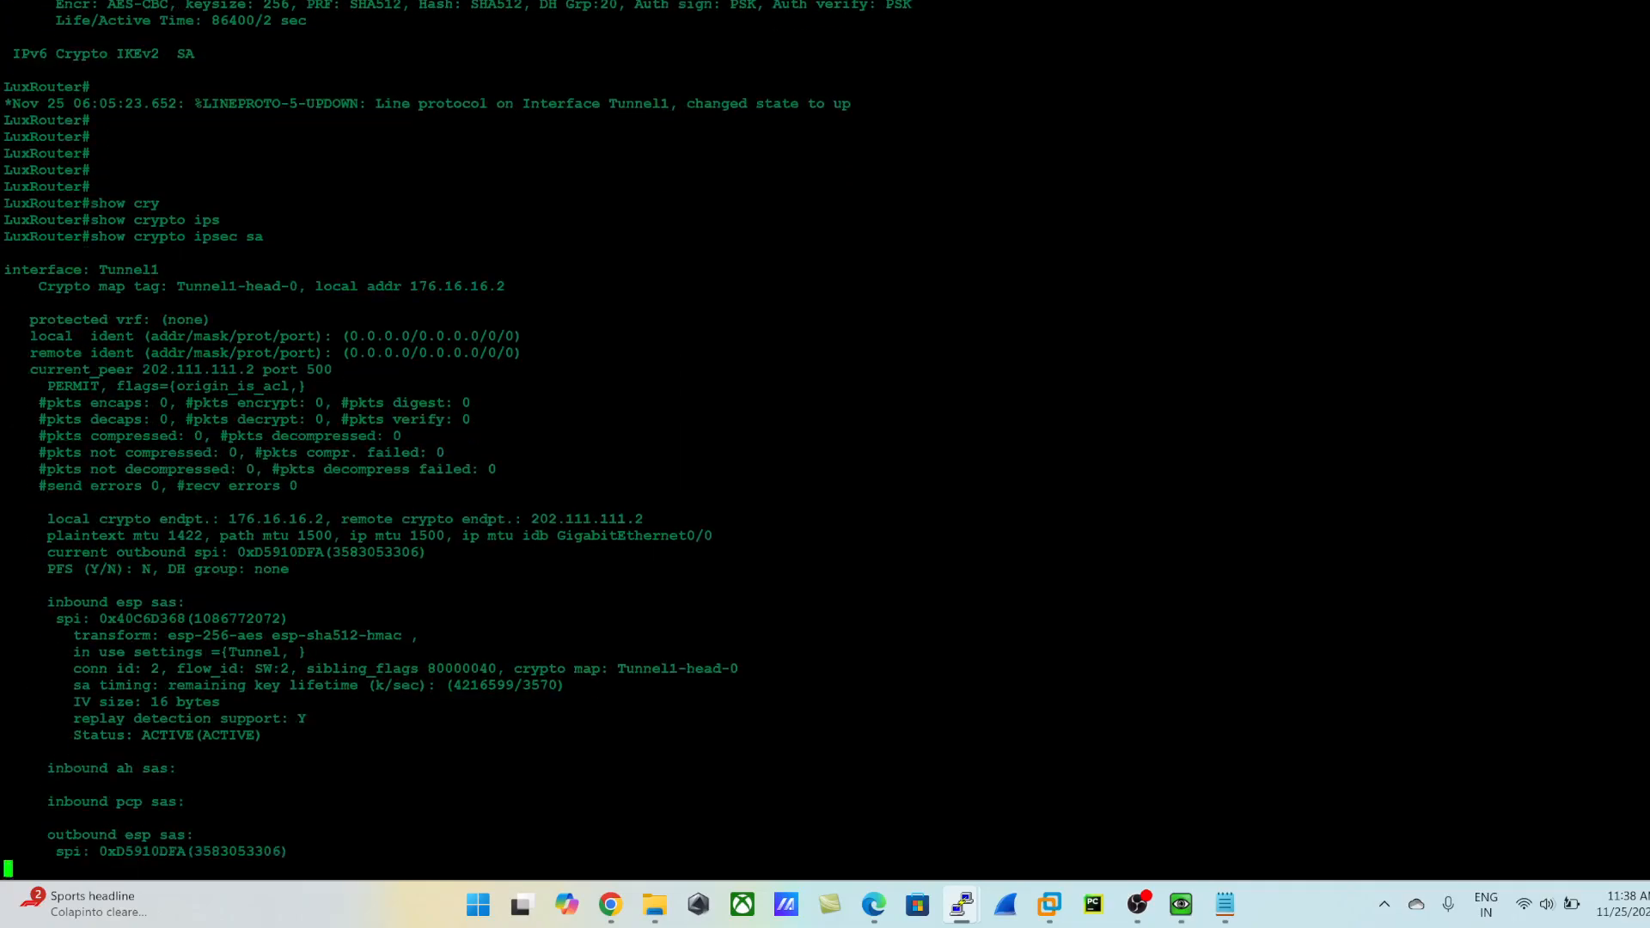
{"action": "key", "text": "Return"}
{"action": "key", "text": "Return"}
{"action": "key", "text": "Return"}
{"action": "key", "text": "Return"}
{"action": "key", "text": "Return"}
{"action": "key", "text": "Return"}
{"action": "key", "text": "Return"}
{"action": "key", "text": "Return"}
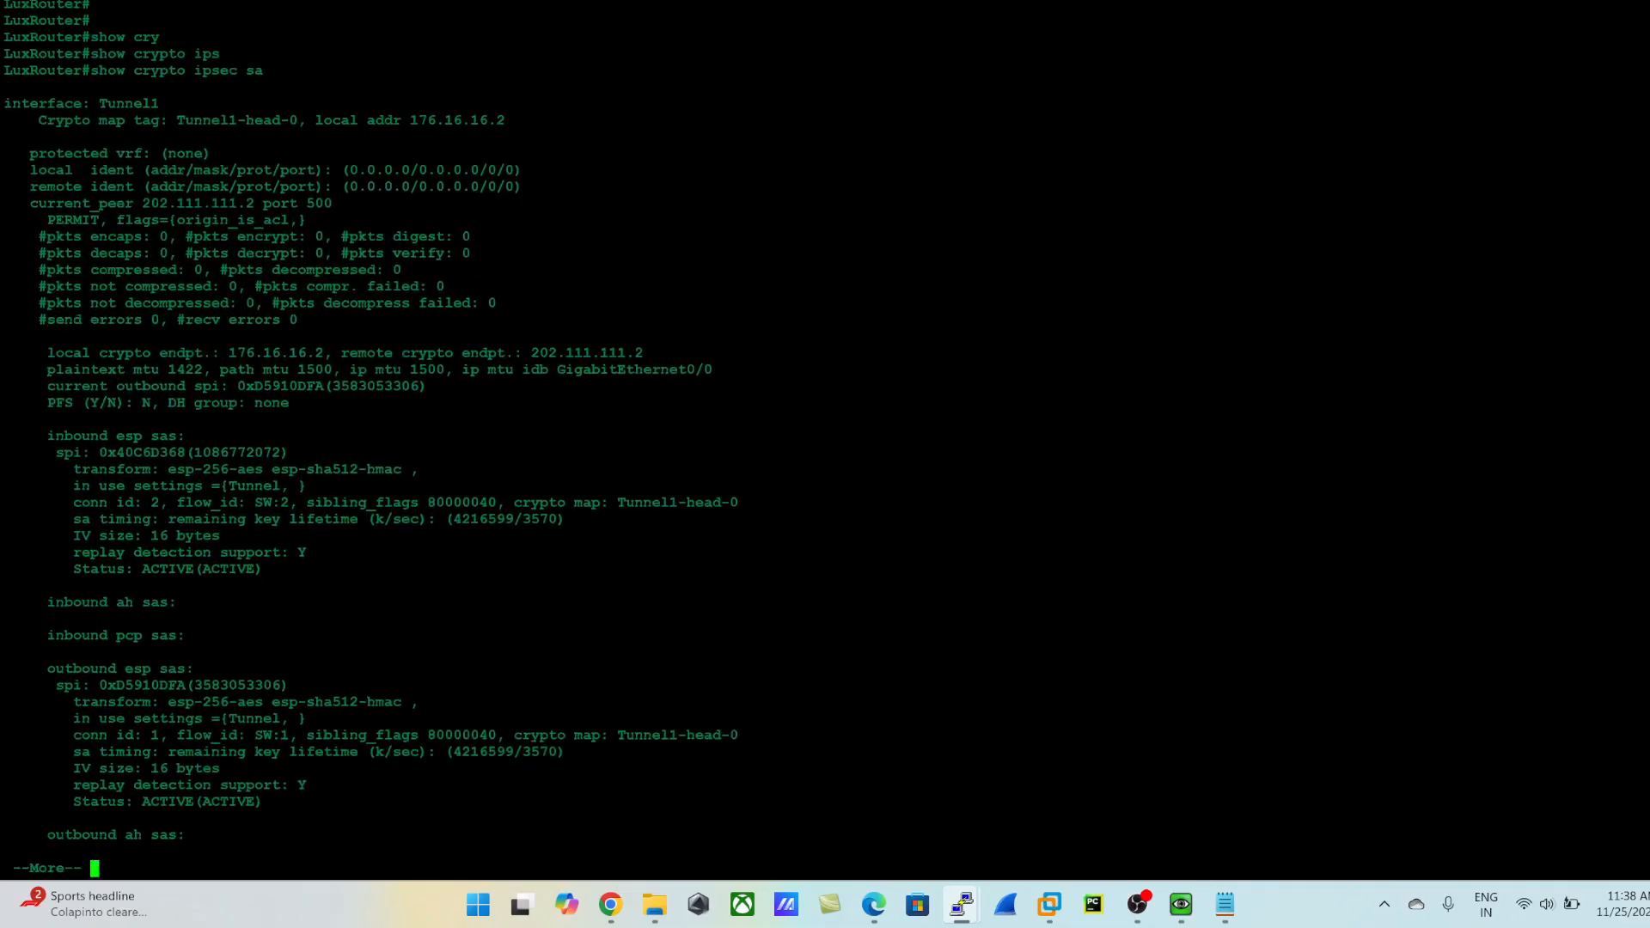
- Switch to the Palo Alto web interface, review the VPN events in the System log, and return to the network settings
{"action": "key", "text": "alt+Tab"}
{"action": "left_click", "coordinate": [1097, 689]}
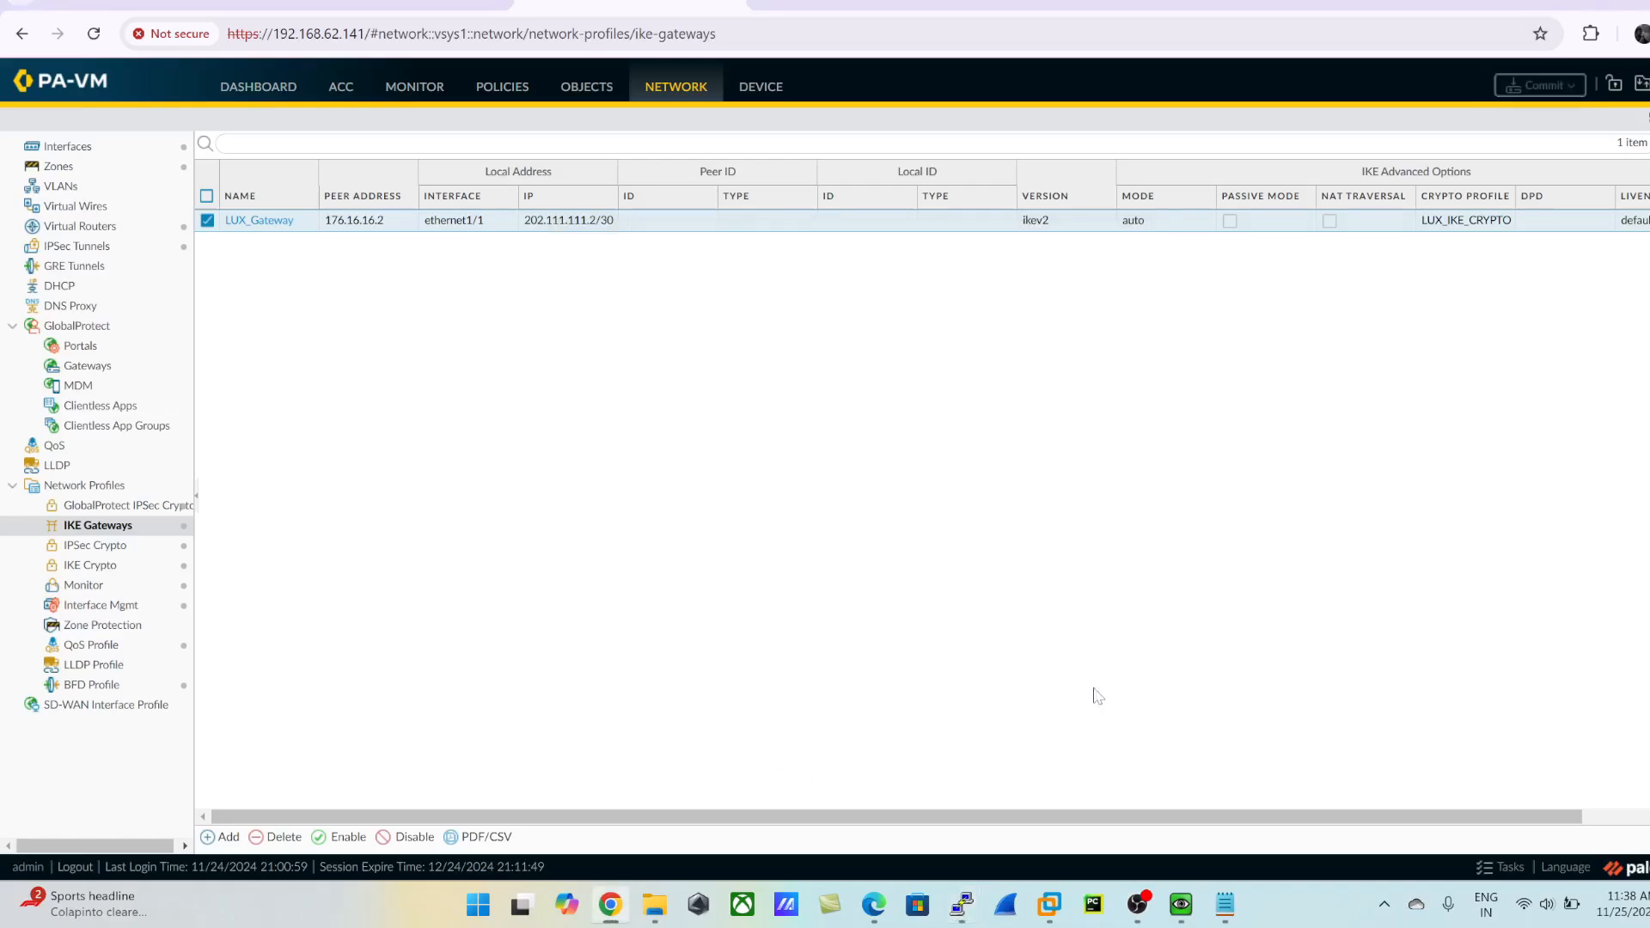
{"action": "left_click", "coordinate": [408, 95]}
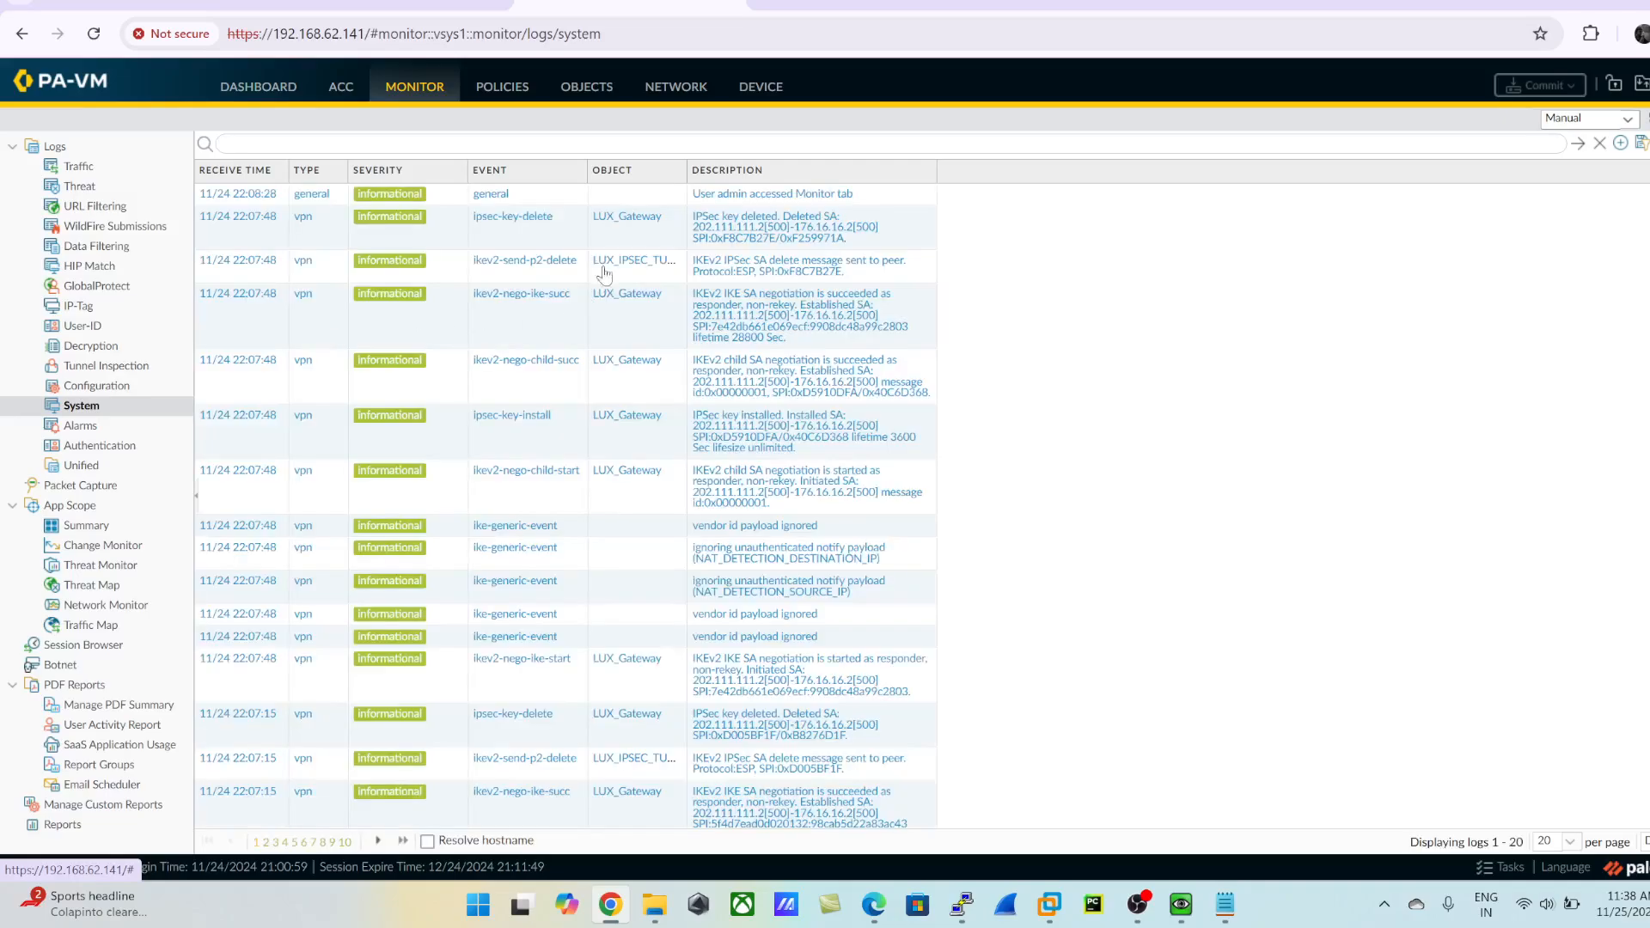
{"action": "left_click", "coordinate": [82, 406]}
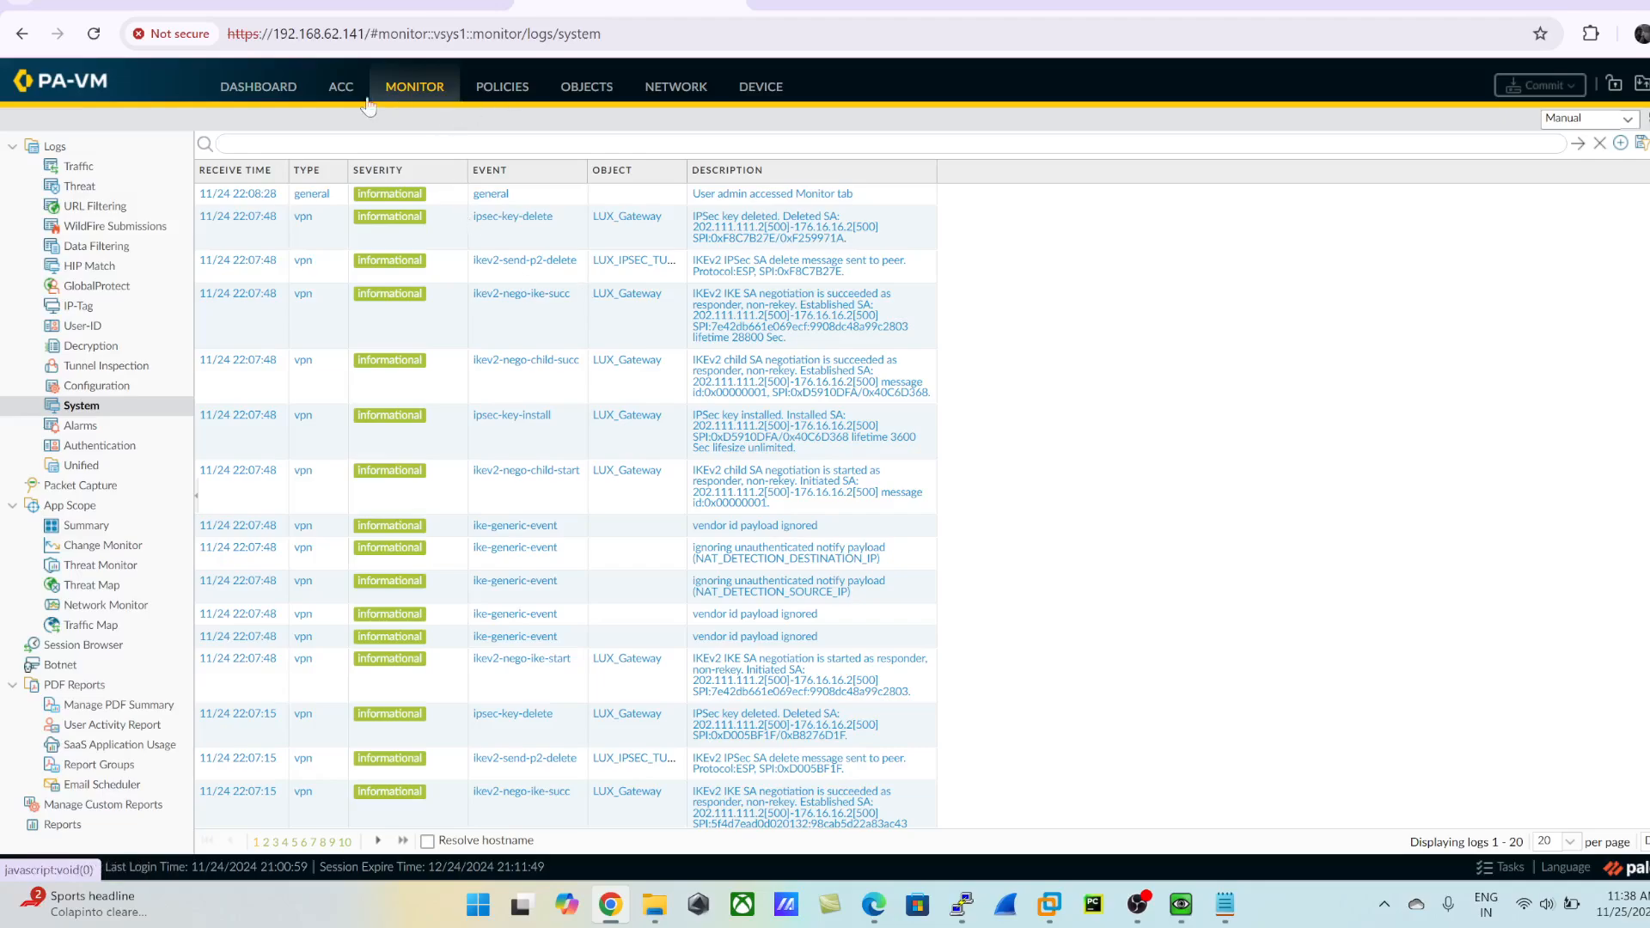
{"action": "left_click", "coordinate": [676, 87]}
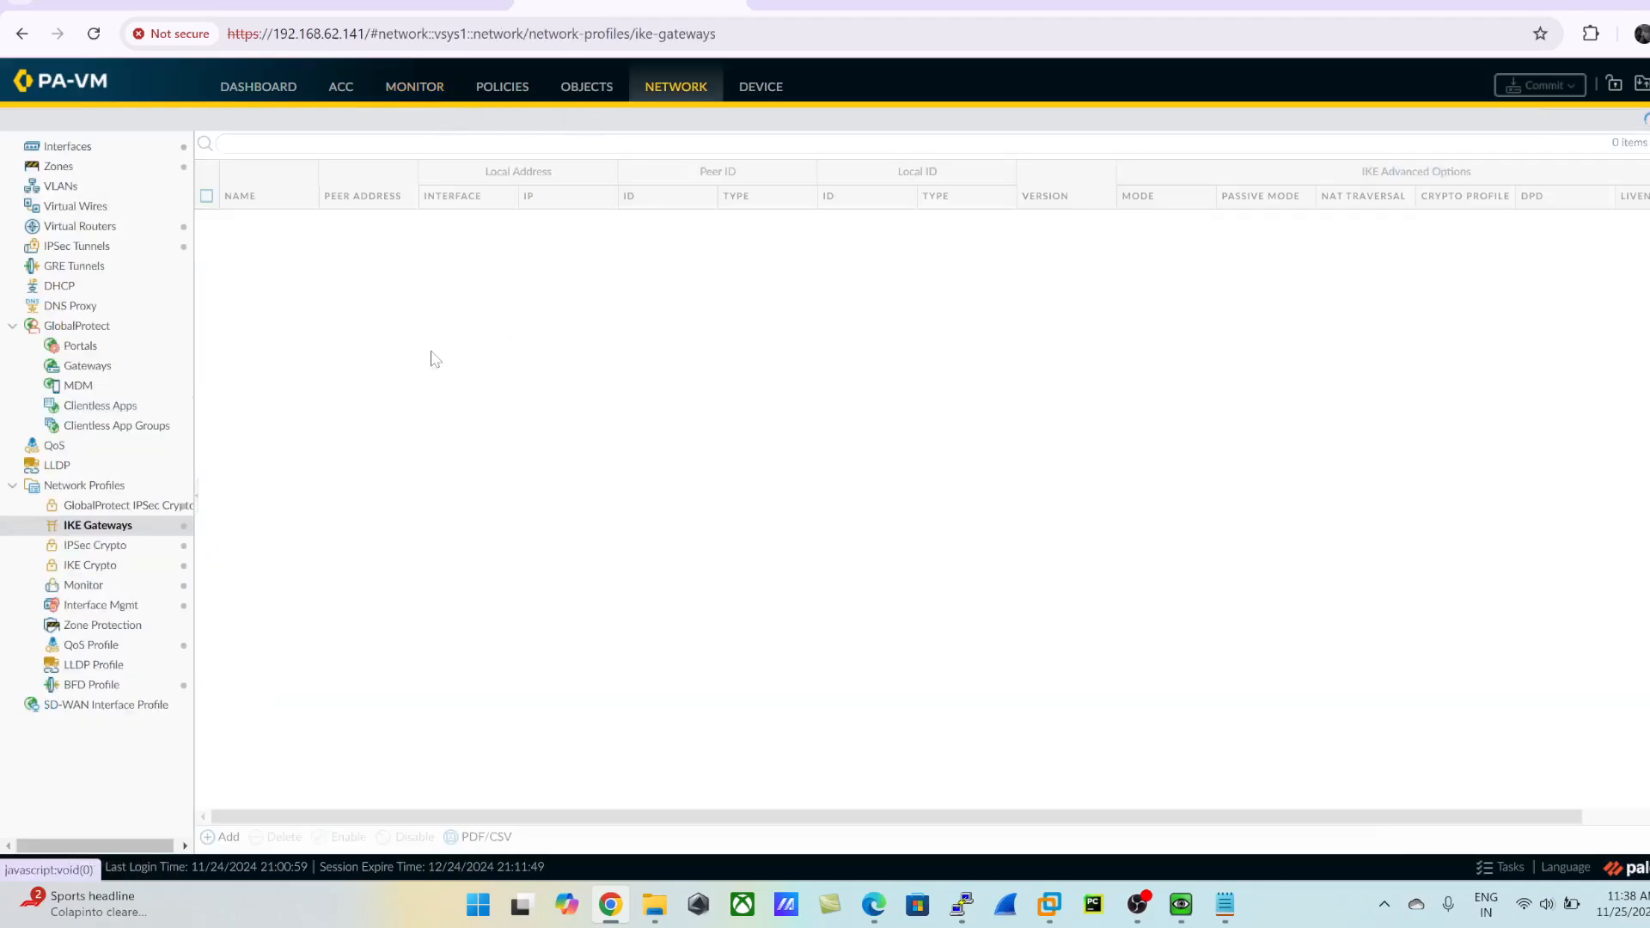
- Switch to the lab topology page and reload it with the screen ink hidden
{"action": "left_click", "coordinate": [391, 9]}
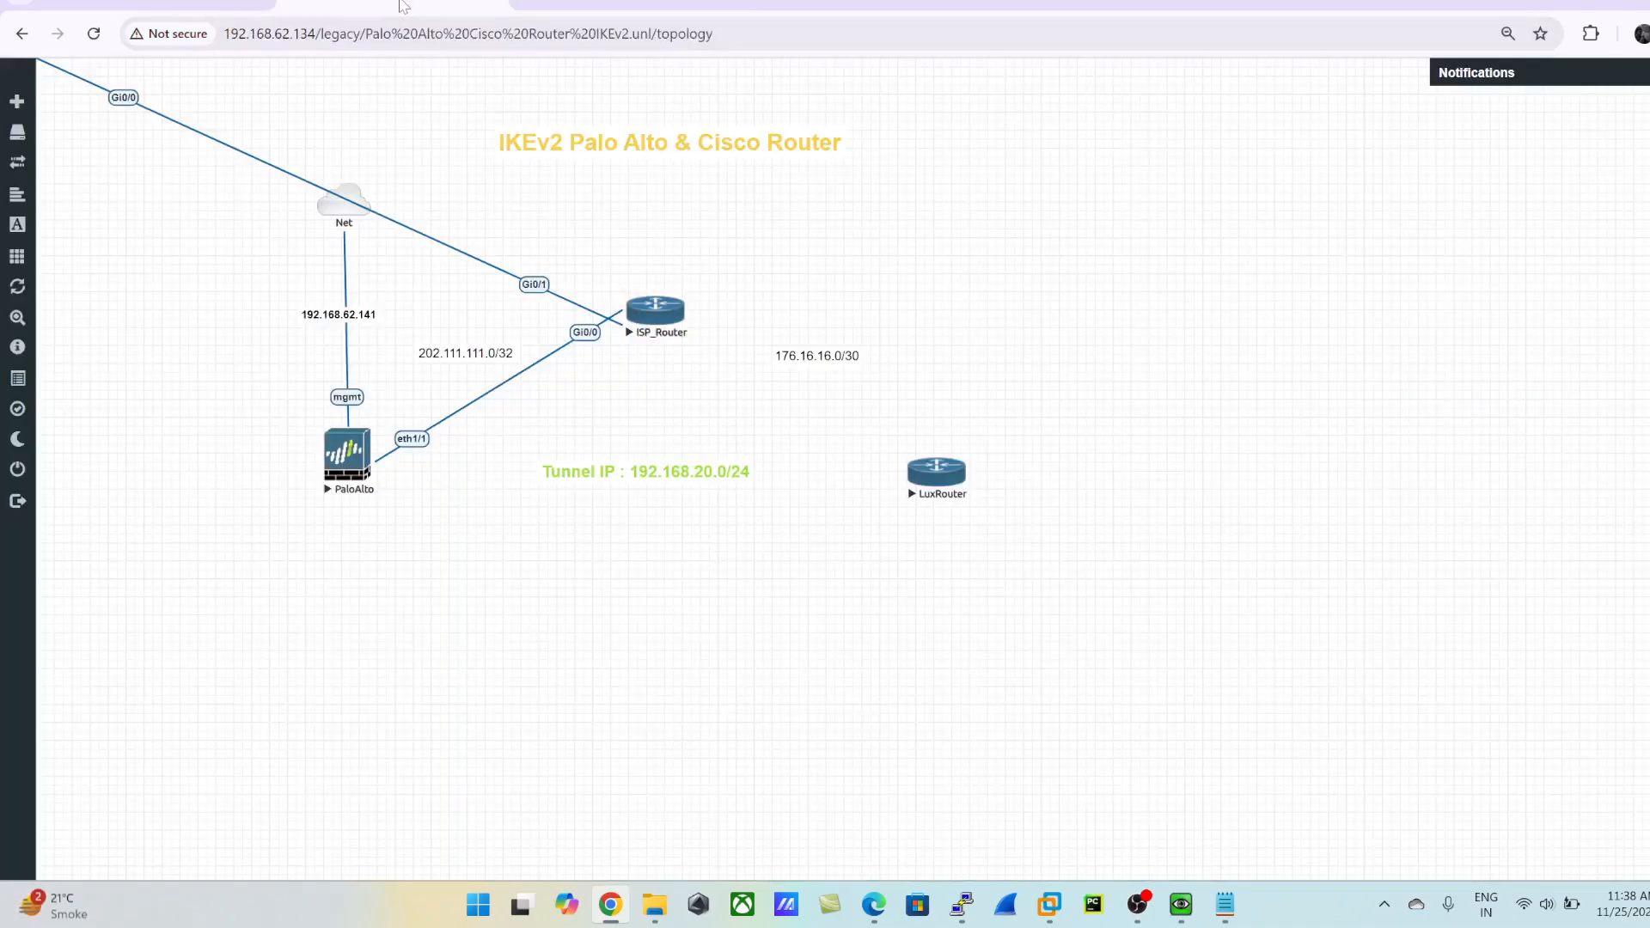
{"action": "key", "text": "ctrl+shift+1"}
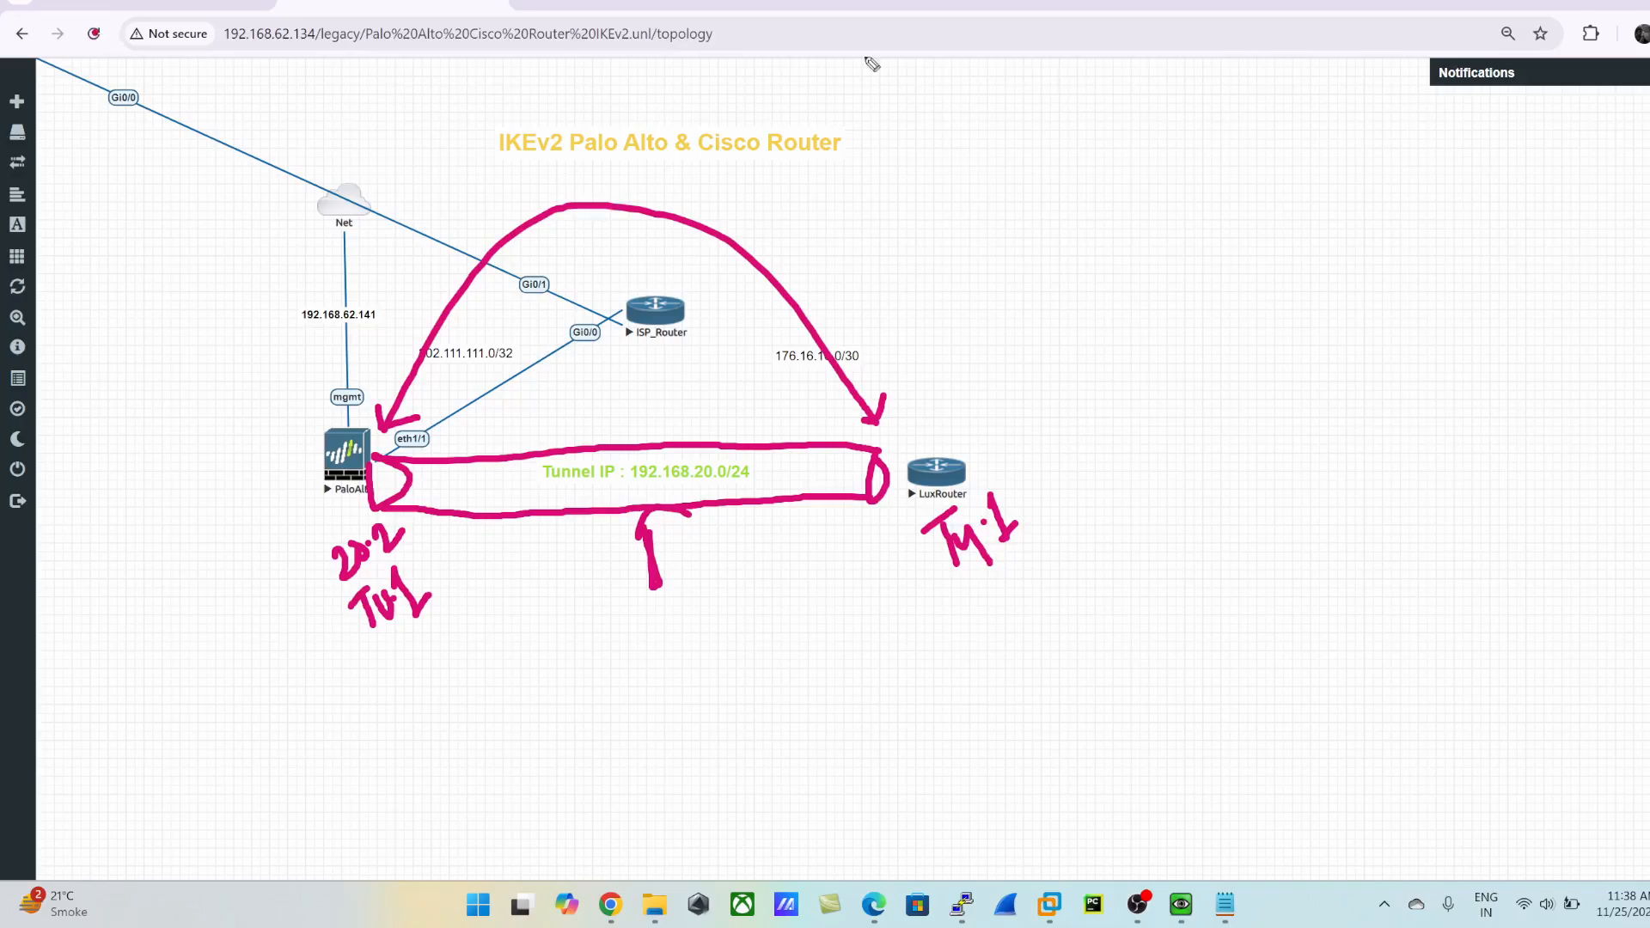
{"action": "key", "text": "ctrl+shift+1"}
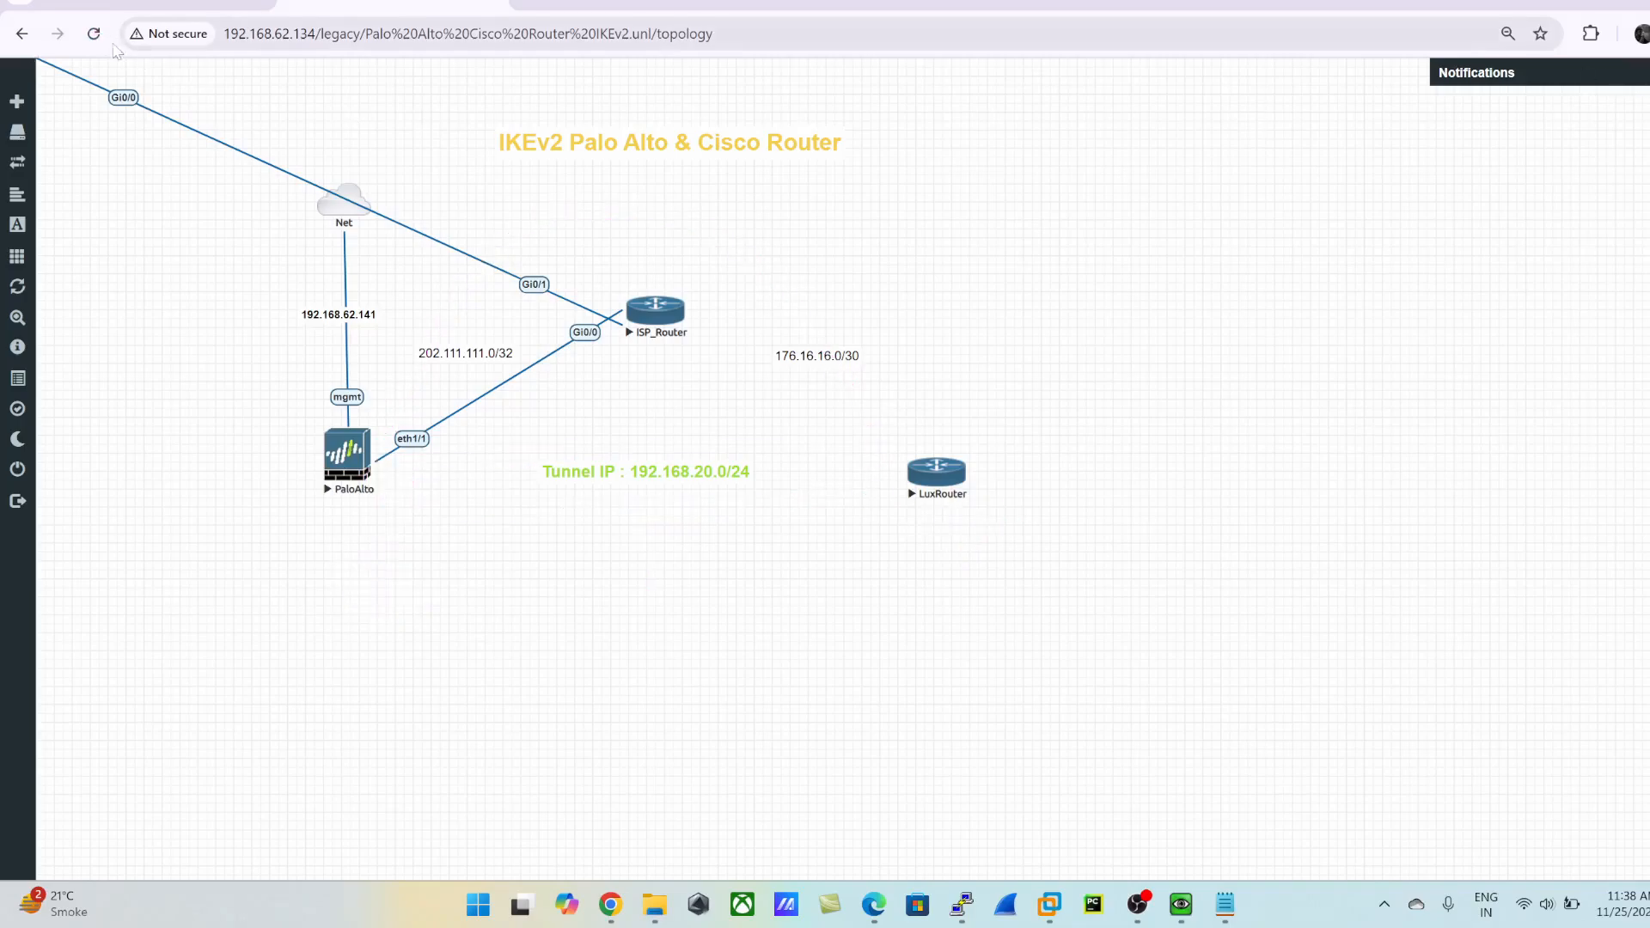
{"action": "left_click", "coordinate": [93, 34]}
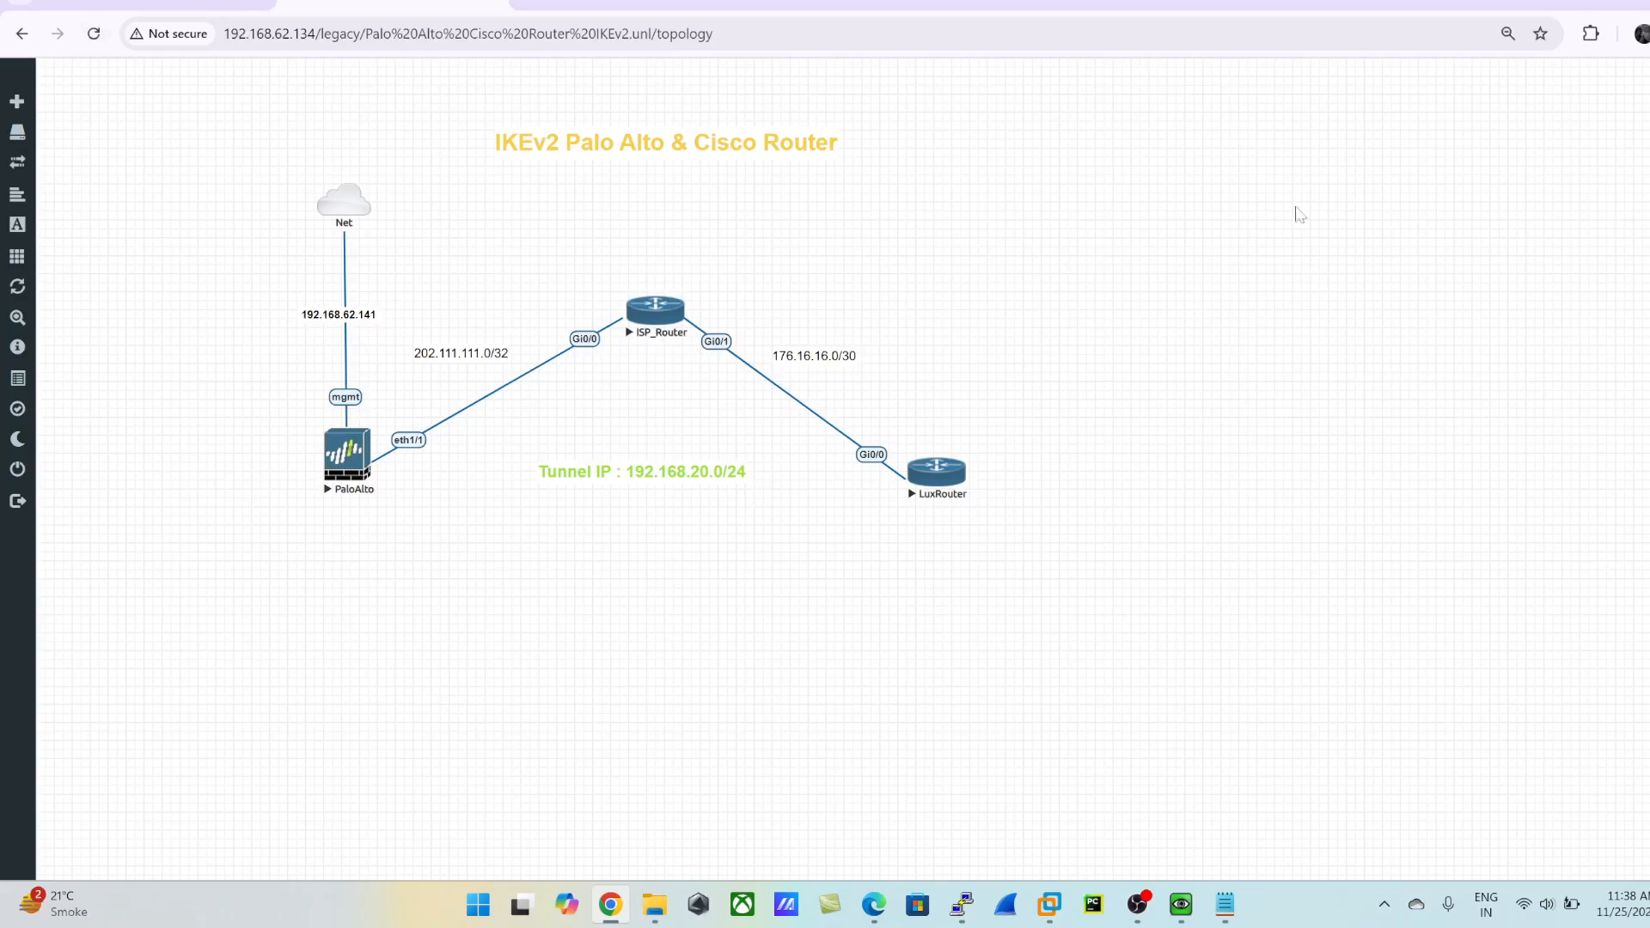
- Show the ink over the topology, mark LuxRouter with an arrow, and circle the Palo Alto tunnel endpoint notes
{"action": "key", "text": "ctrl+shift+1"}
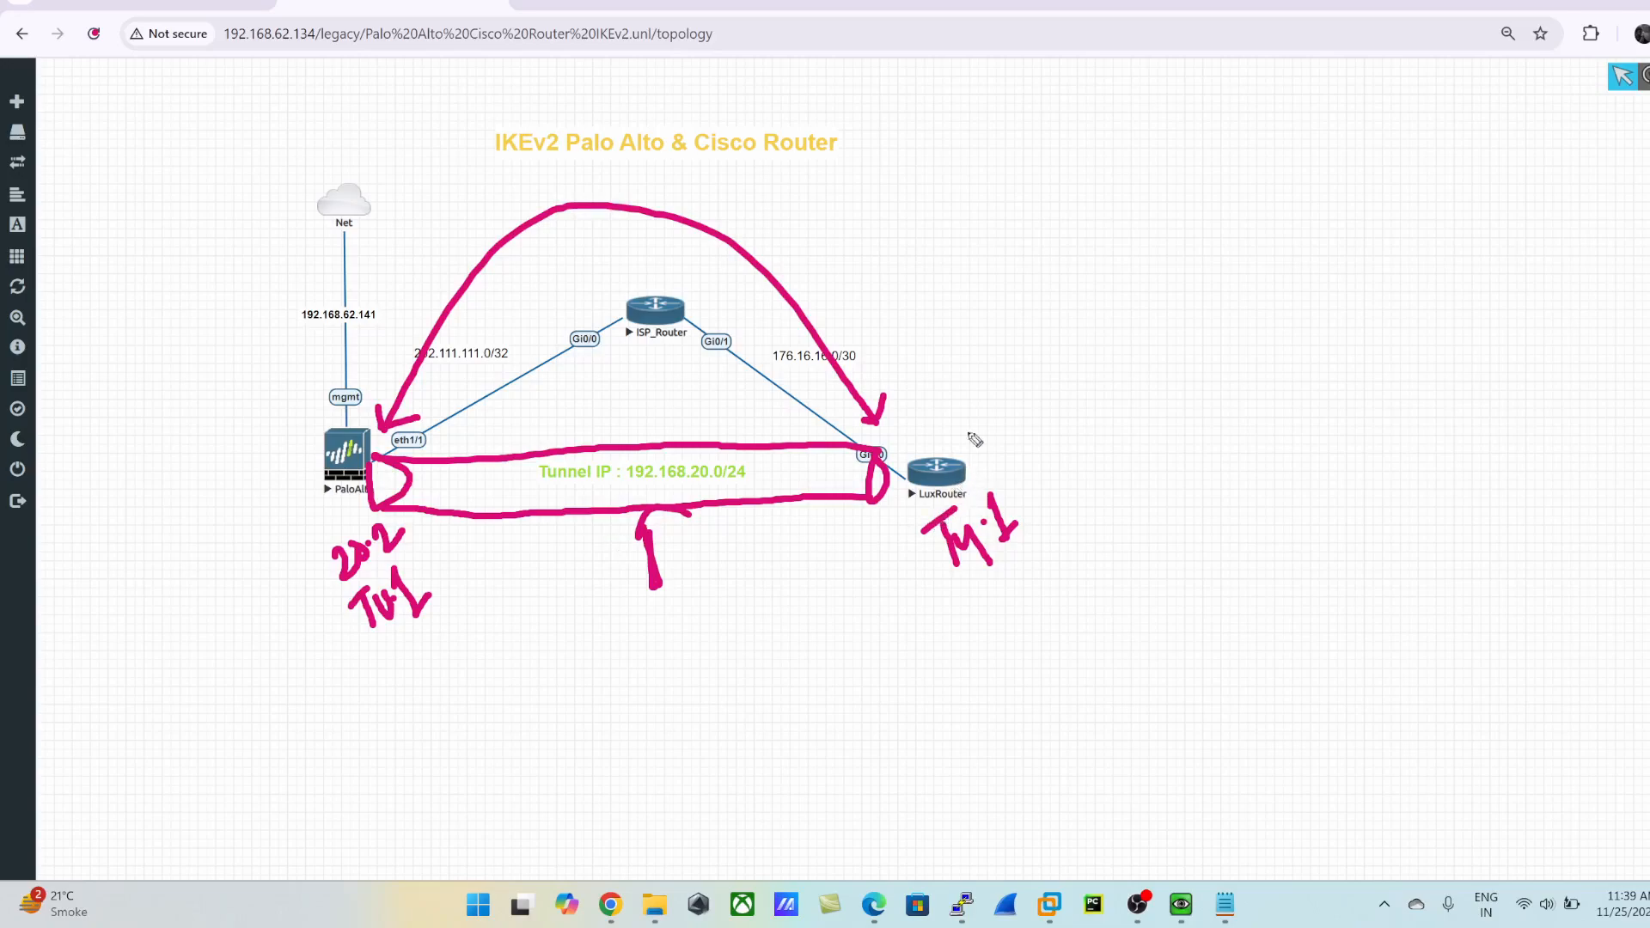
{"action": "left_click_drag", "start_coordinate": [971, 415], "coordinate": [989, 438]}
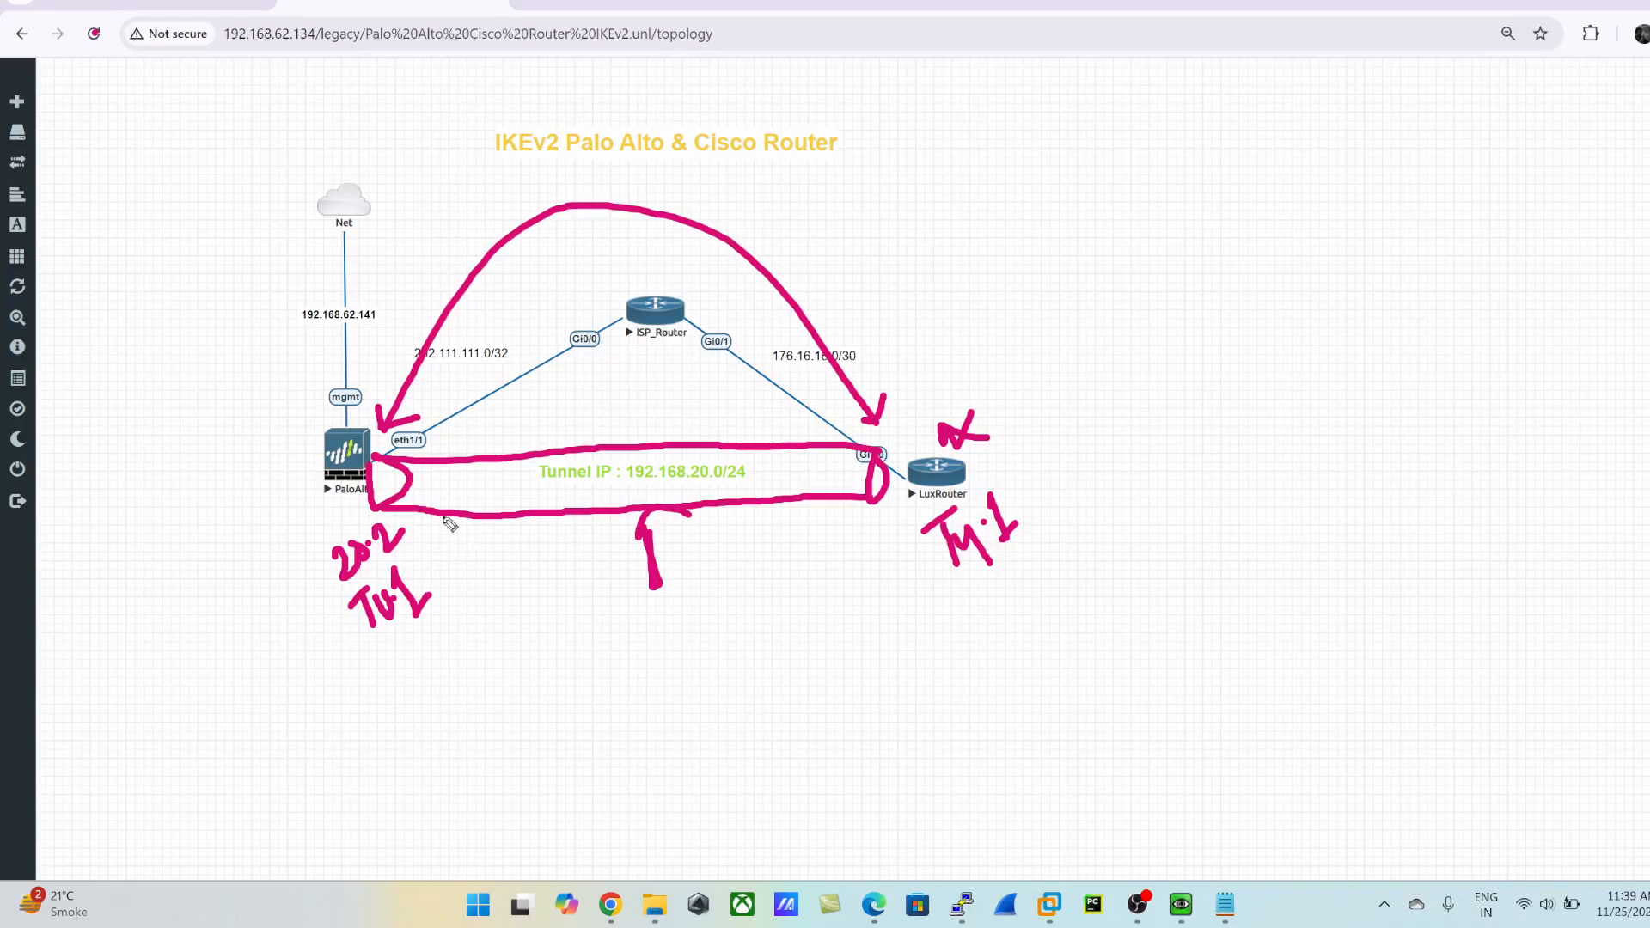
{"action": "left_click_drag", "start_coordinate": [408, 545], "coordinate": [294, 551]}
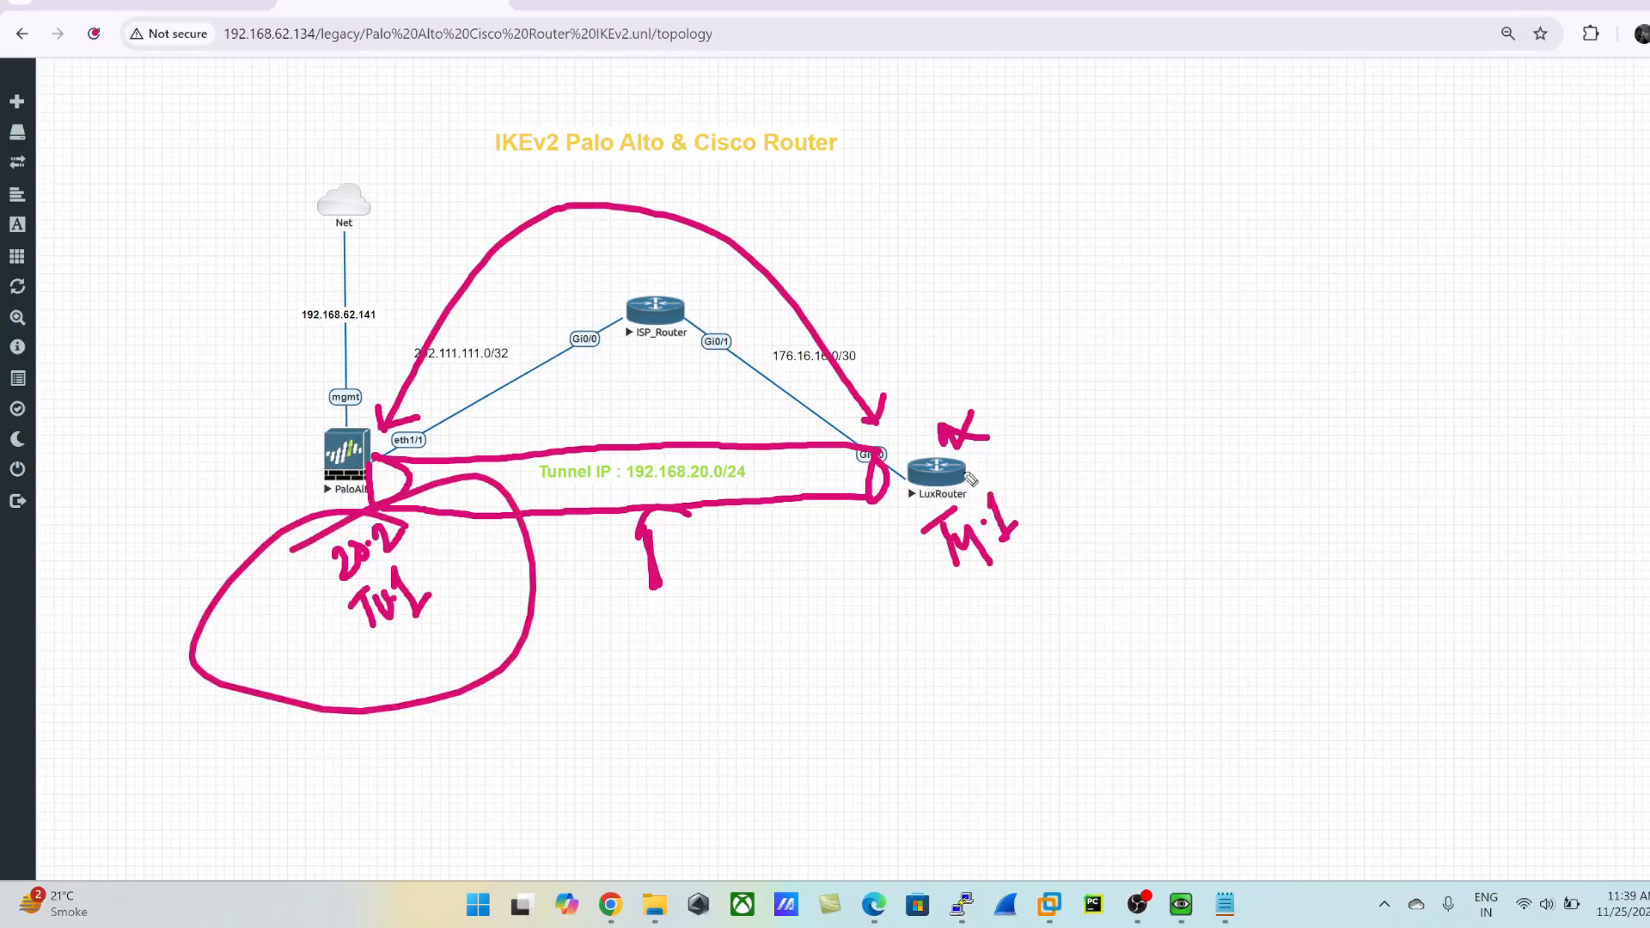
- Switch to the router console, hide the ink, and ping the Palo Alto tunnel address 192.168.20.2
{"action": "key", "text": "alt+Tab"}
{"action": "key", "text": "alt+Tab"}
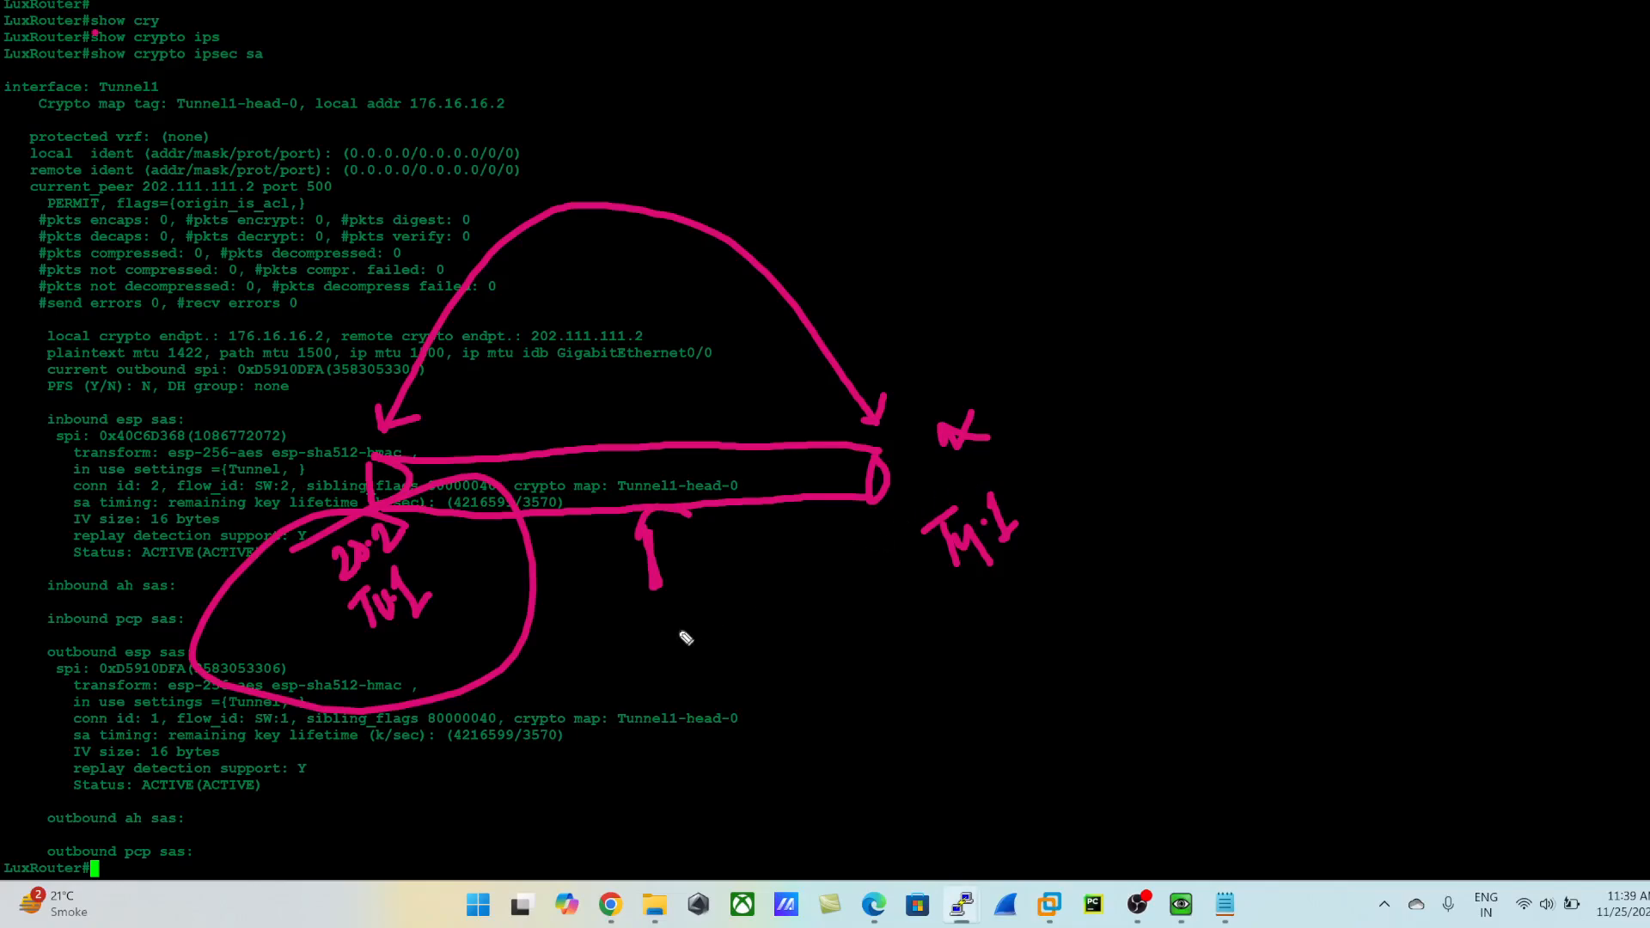
{"action": "left_click", "coordinate": [1649, 231]}
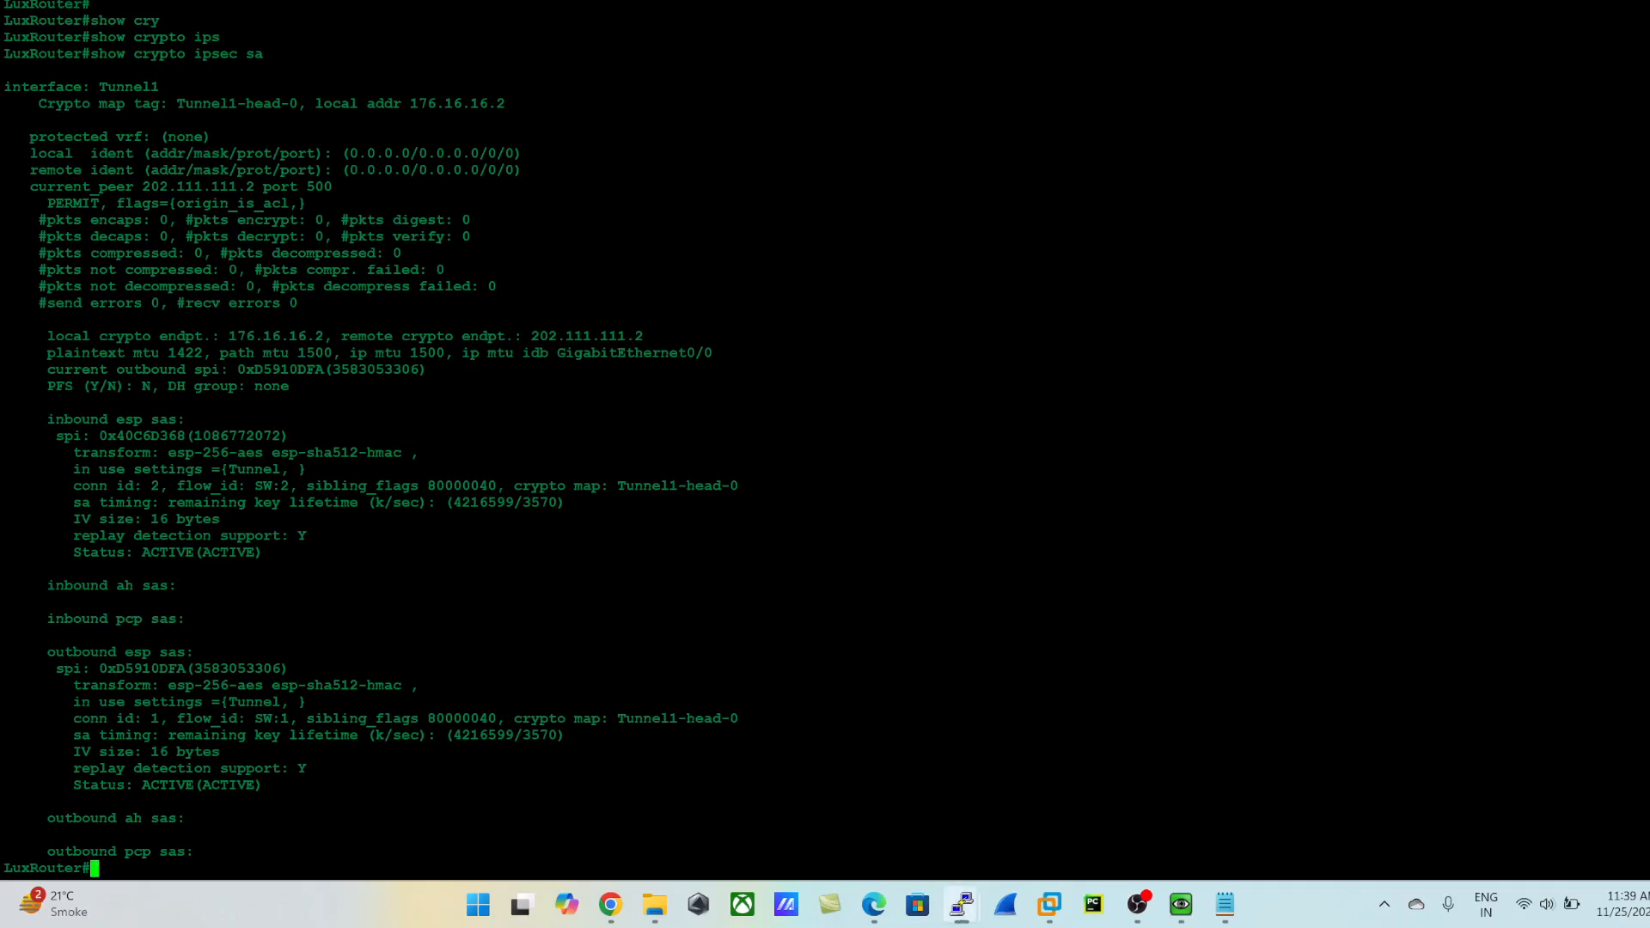
{"action": "key", "text": "Return"}
{"action": "key", "text": "Return"}
{"action": "key", "text": "Return"}
{"action": "key", "text": "Return"}
{"action": "type", "text": "ping "}
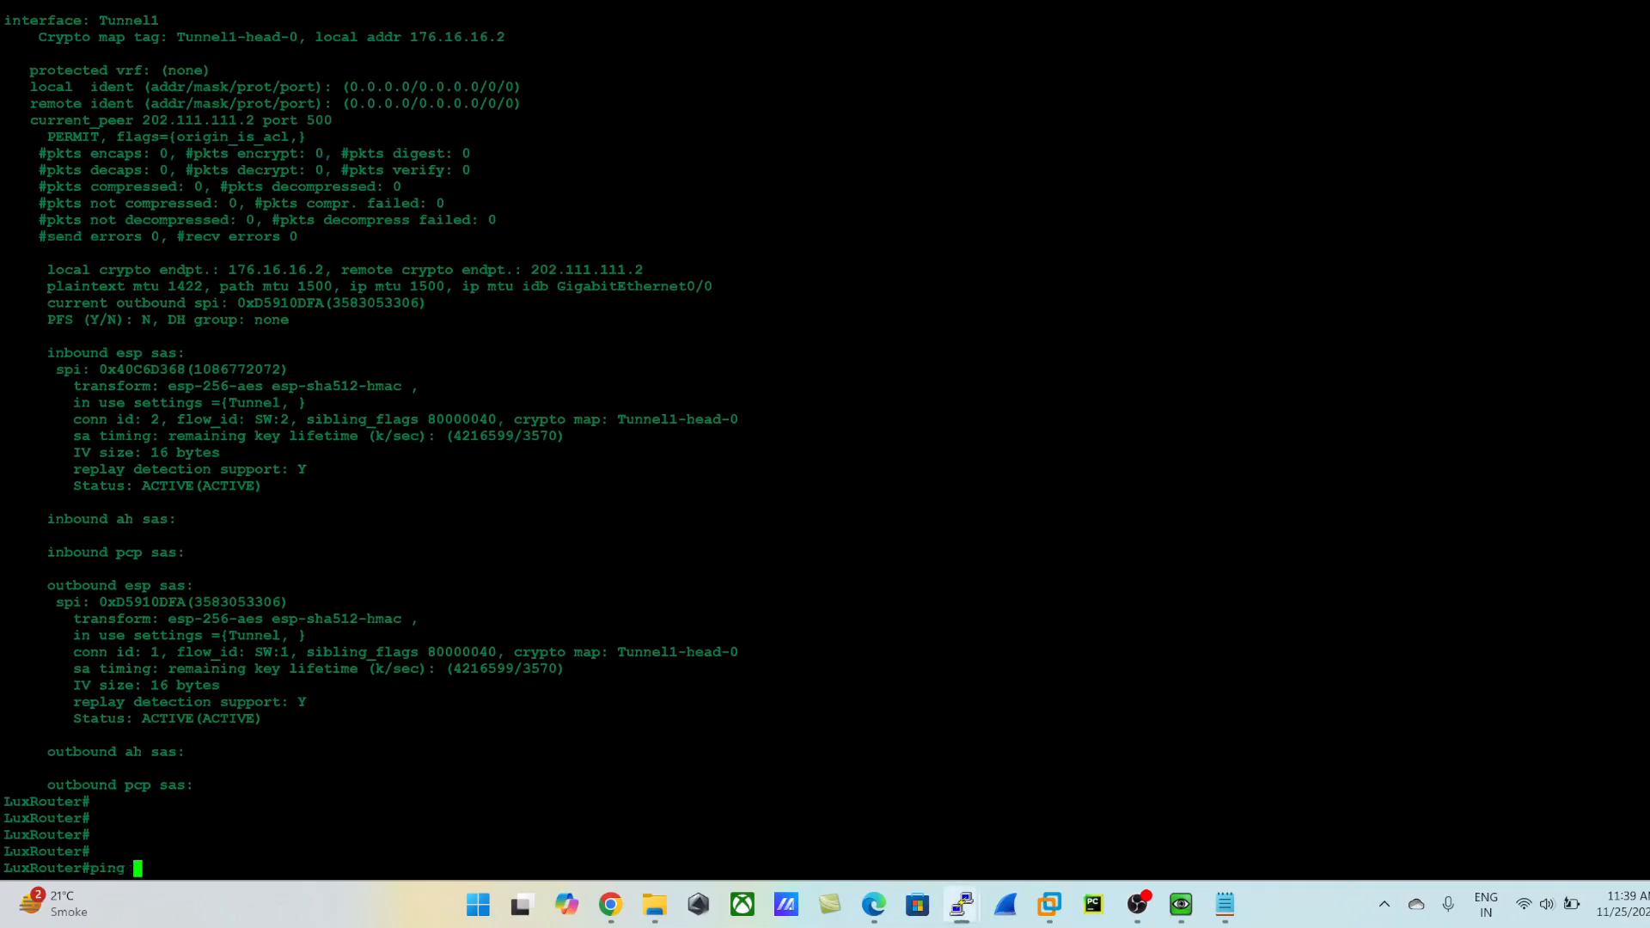
{"action": "type", "text": "192.168.20.2"}
{"action": "key", "text": "Return"}
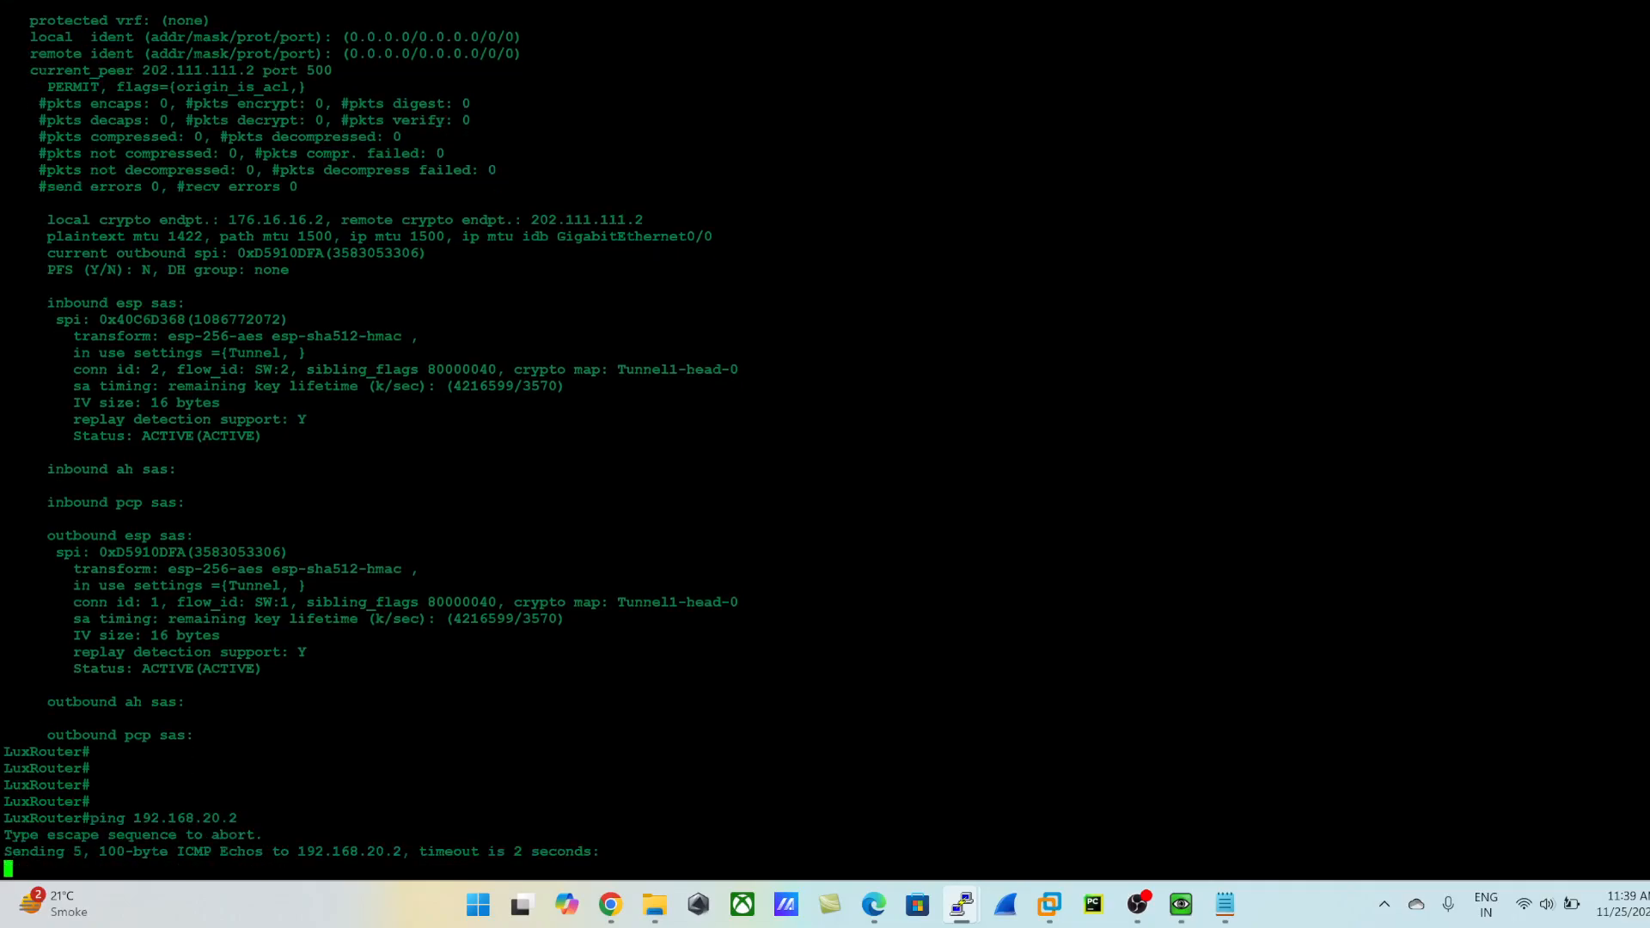
{"action": "left_click_drag", "start_coordinate": [250, 819], "coordinate": [57, 819]}
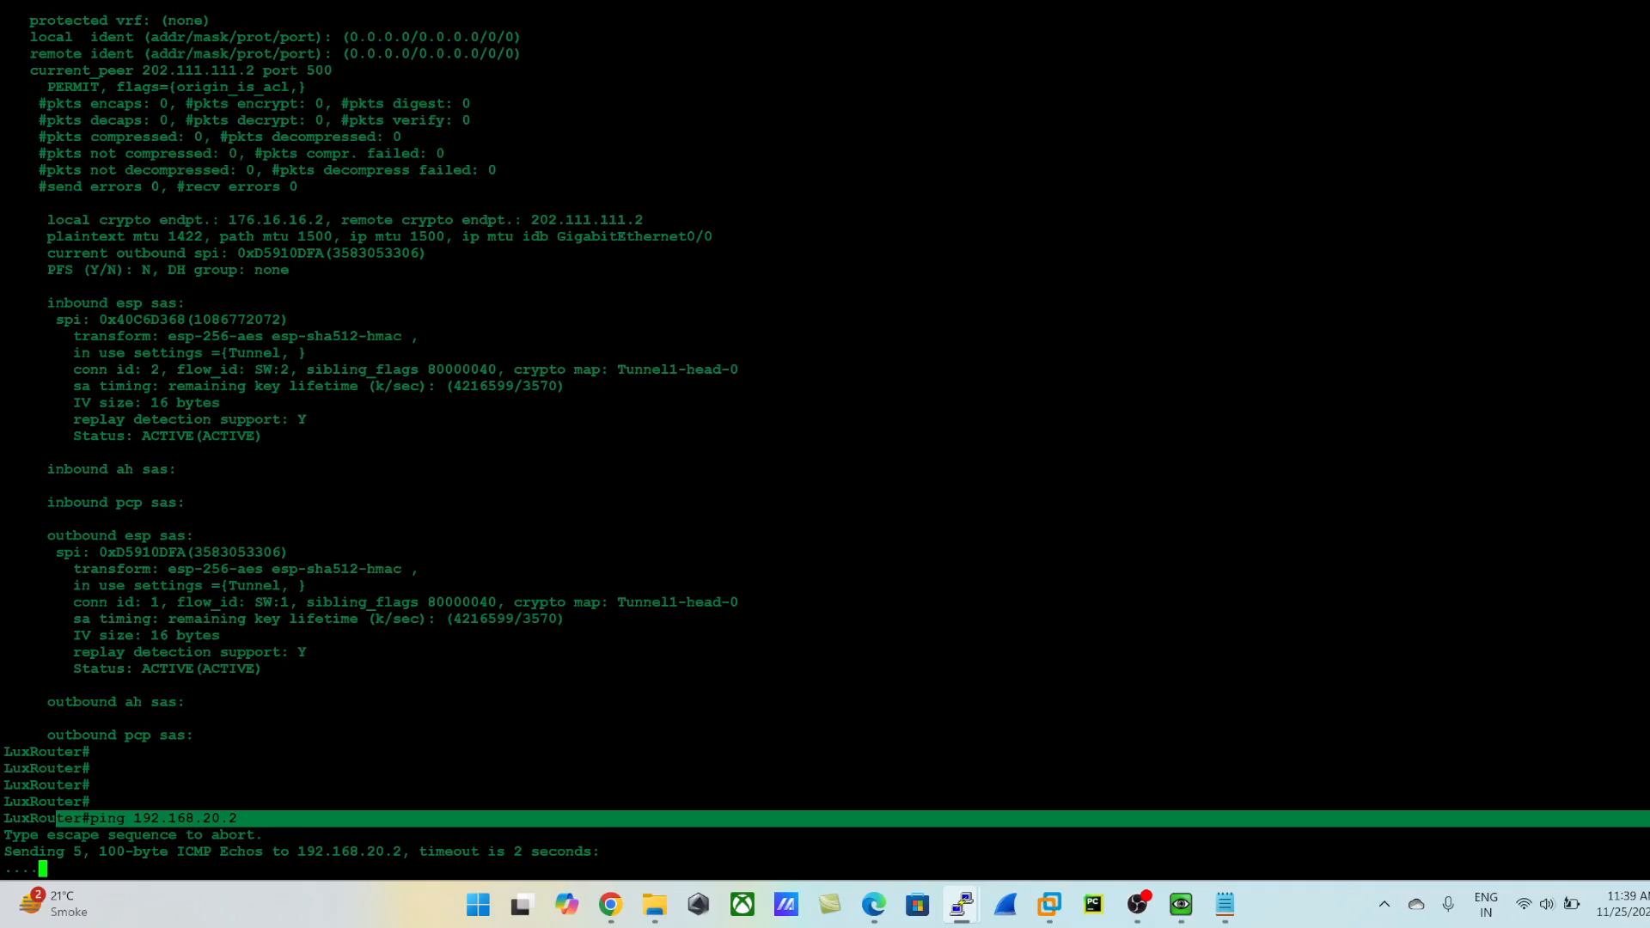
- Return to the Palo Alto web interface and open the list of tunnel interfaces
{"action": "key", "text": "alt+Tab"}
{"action": "key", "text": "alt+Tab"}
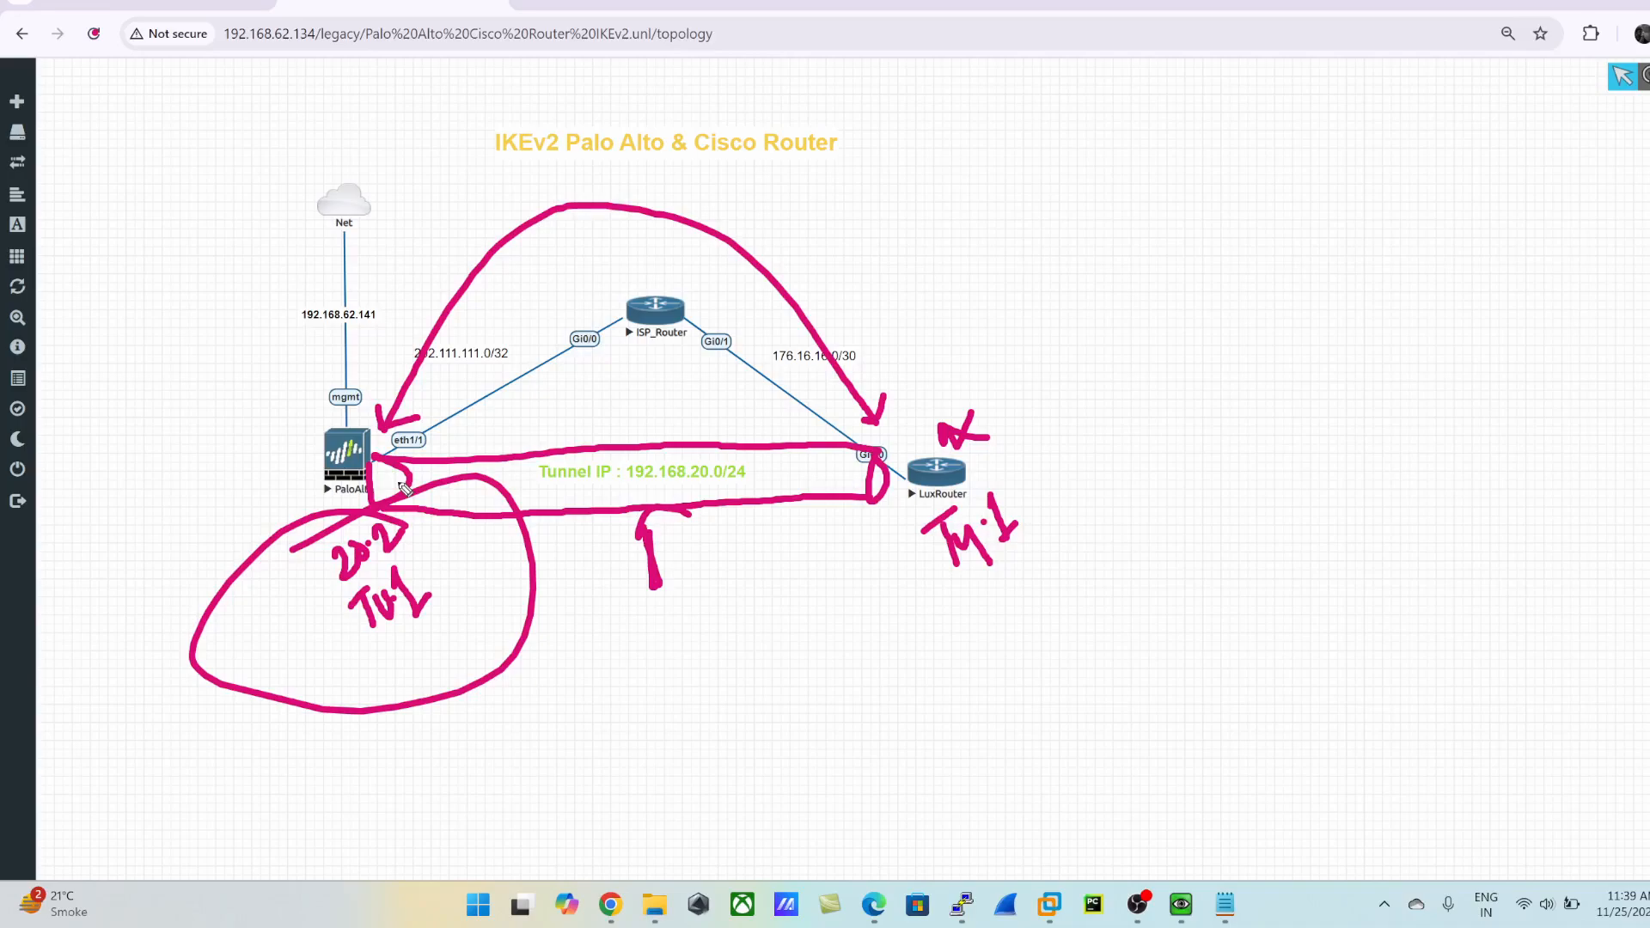
{"action": "left_click", "coordinate": [1623, 77]}
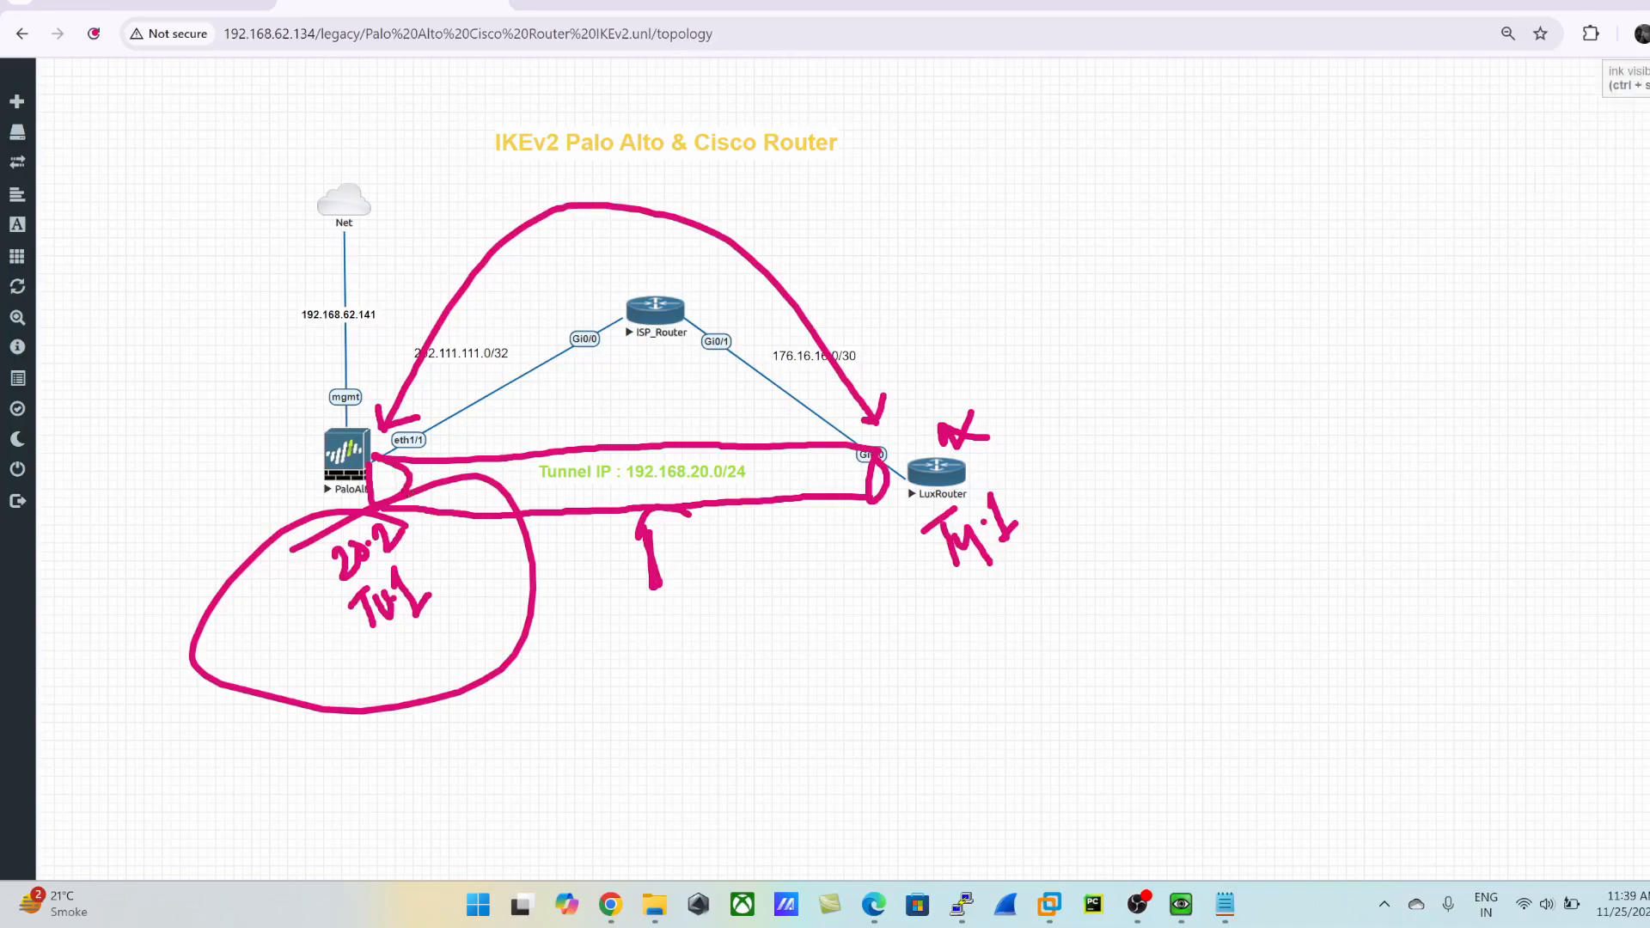
{"action": "left_click", "coordinate": [646, 13]}
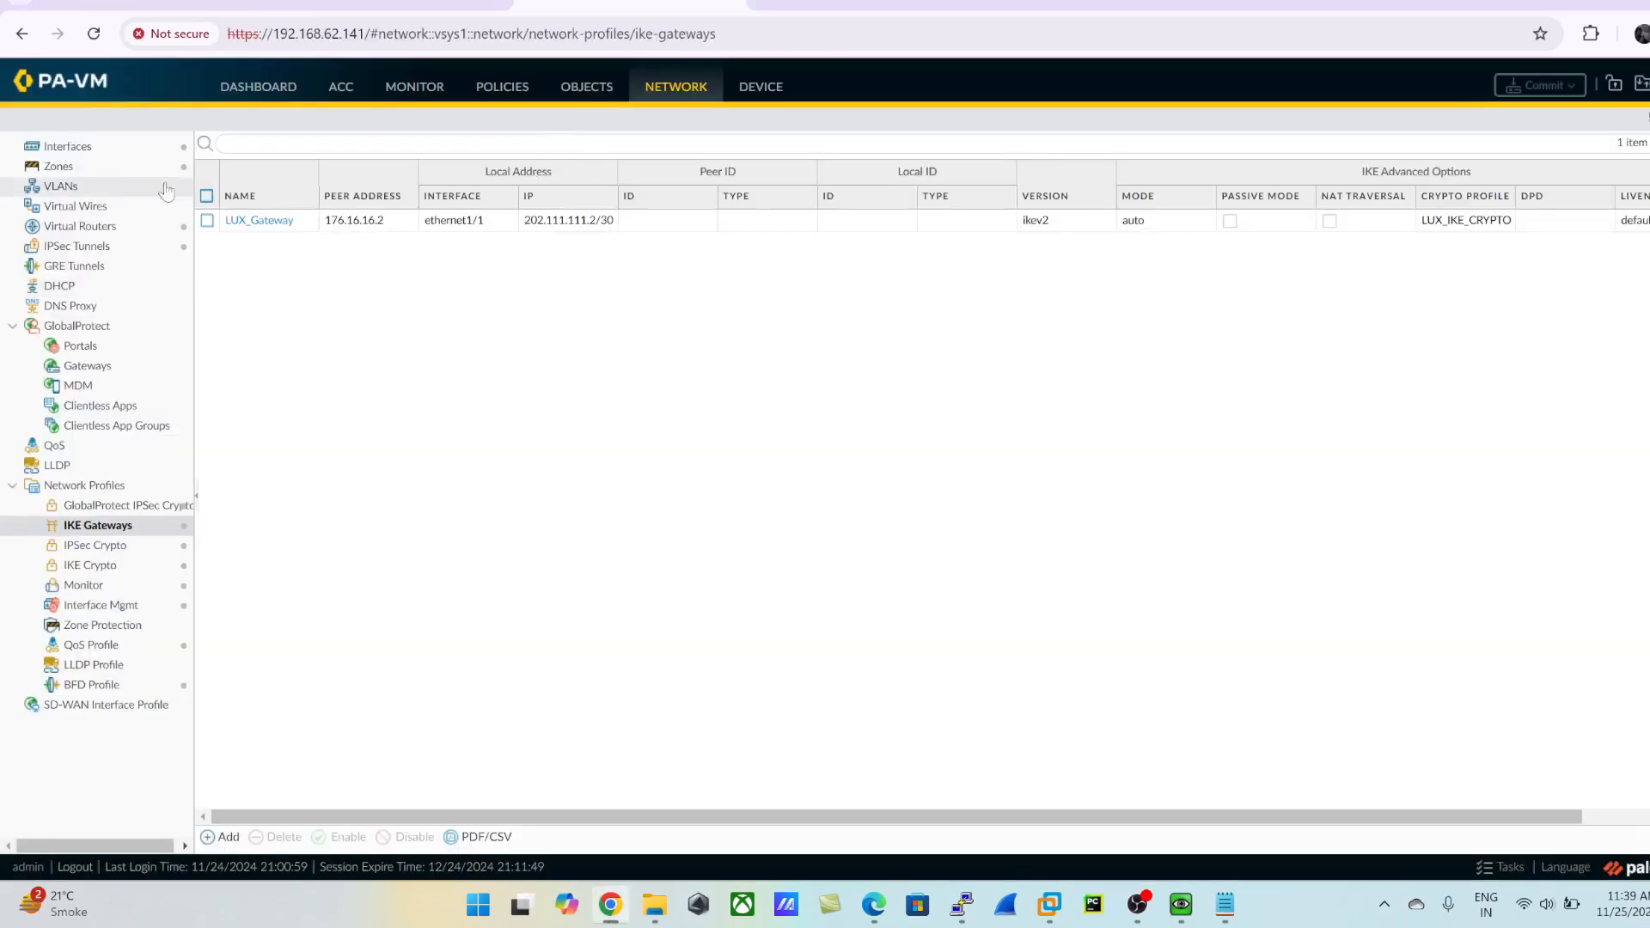
{"action": "left_click", "coordinate": [59, 165]}
{"action": "left_click", "coordinate": [57, 148]}
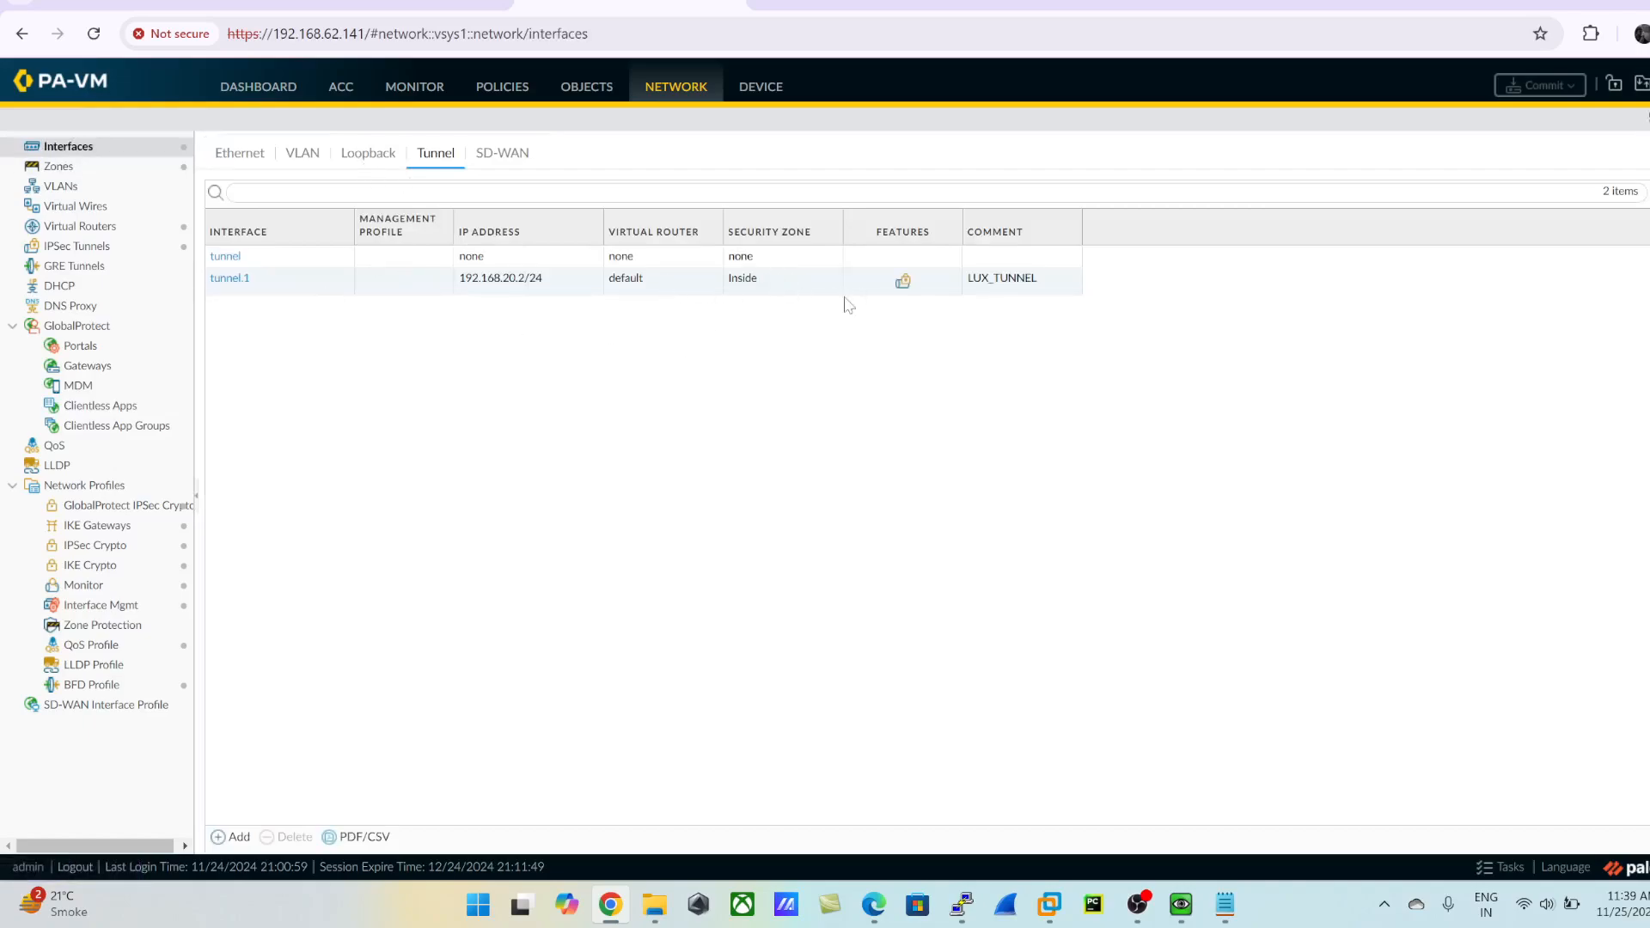
- Assign the PING_ALLOW management profile to the tunnel.1 interface
{"action": "left_click", "coordinate": [237, 282]}
{"action": "left_click", "coordinate": [239, 281]}
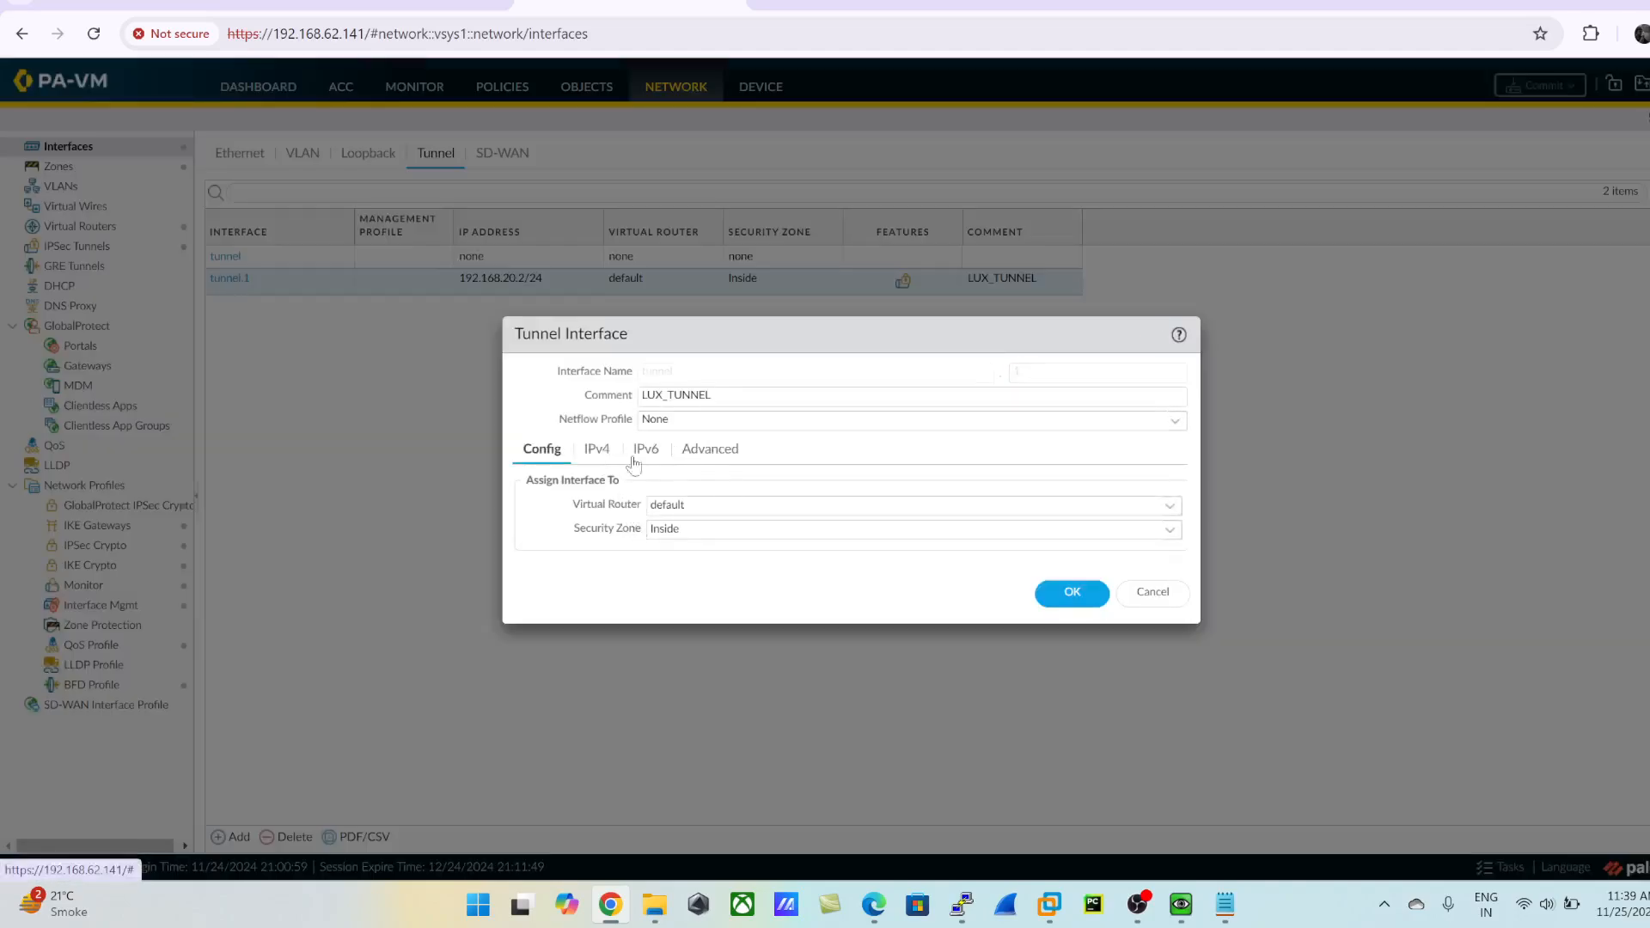
{"action": "left_click", "coordinate": [719, 455]}
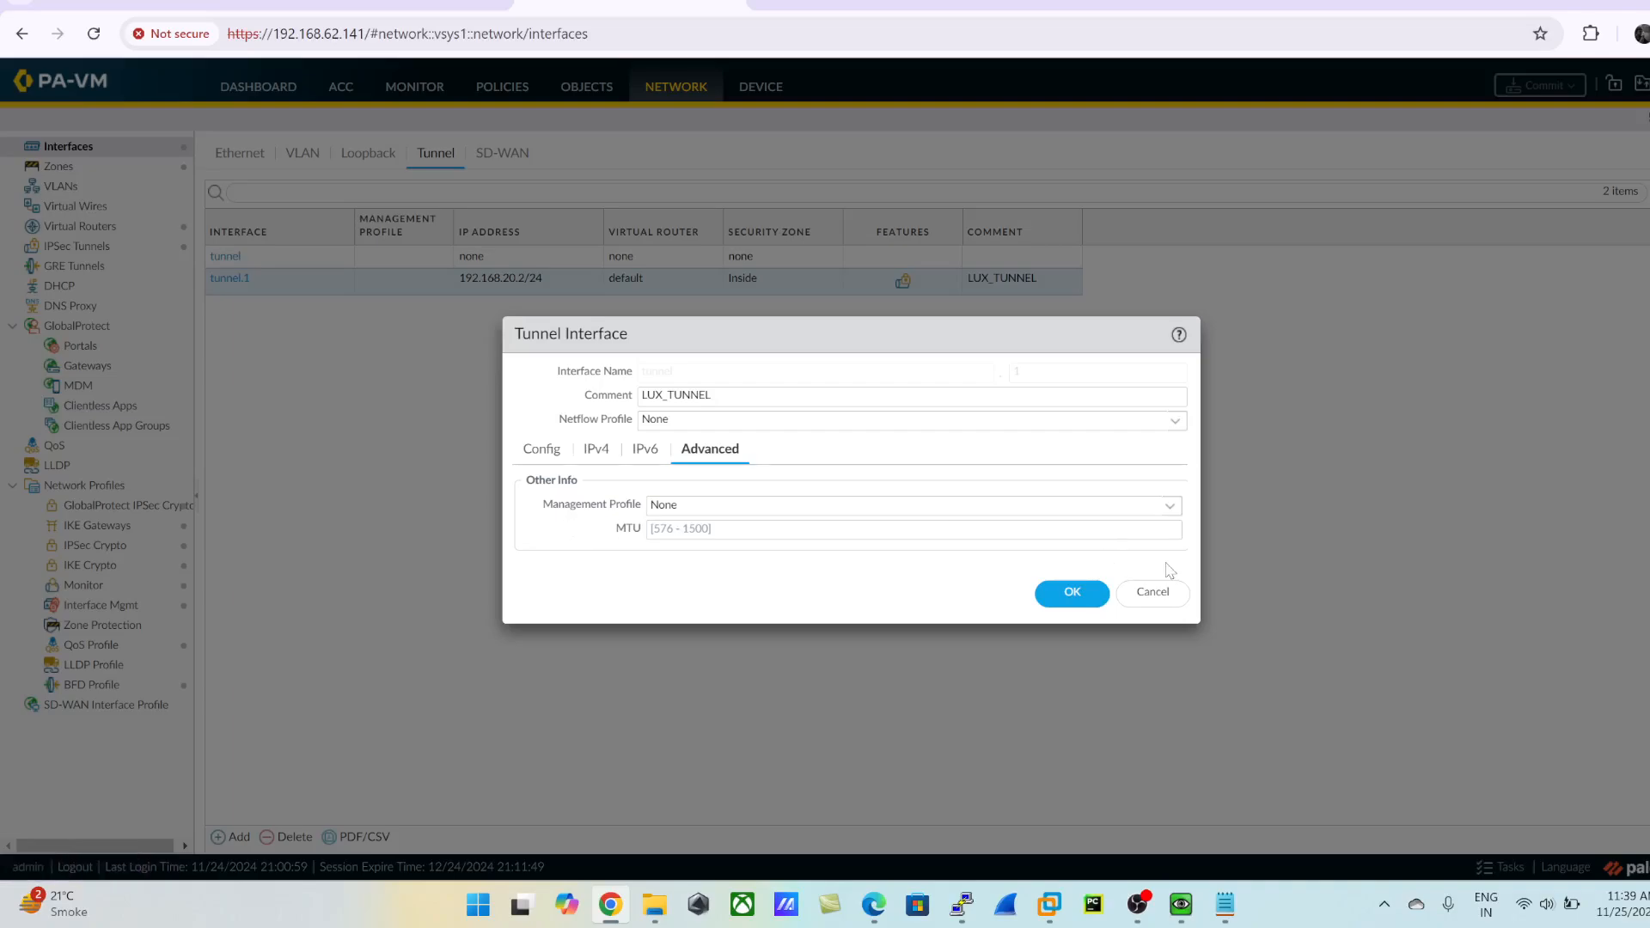
{"action": "left_click", "coordinate": [1167, 507]}
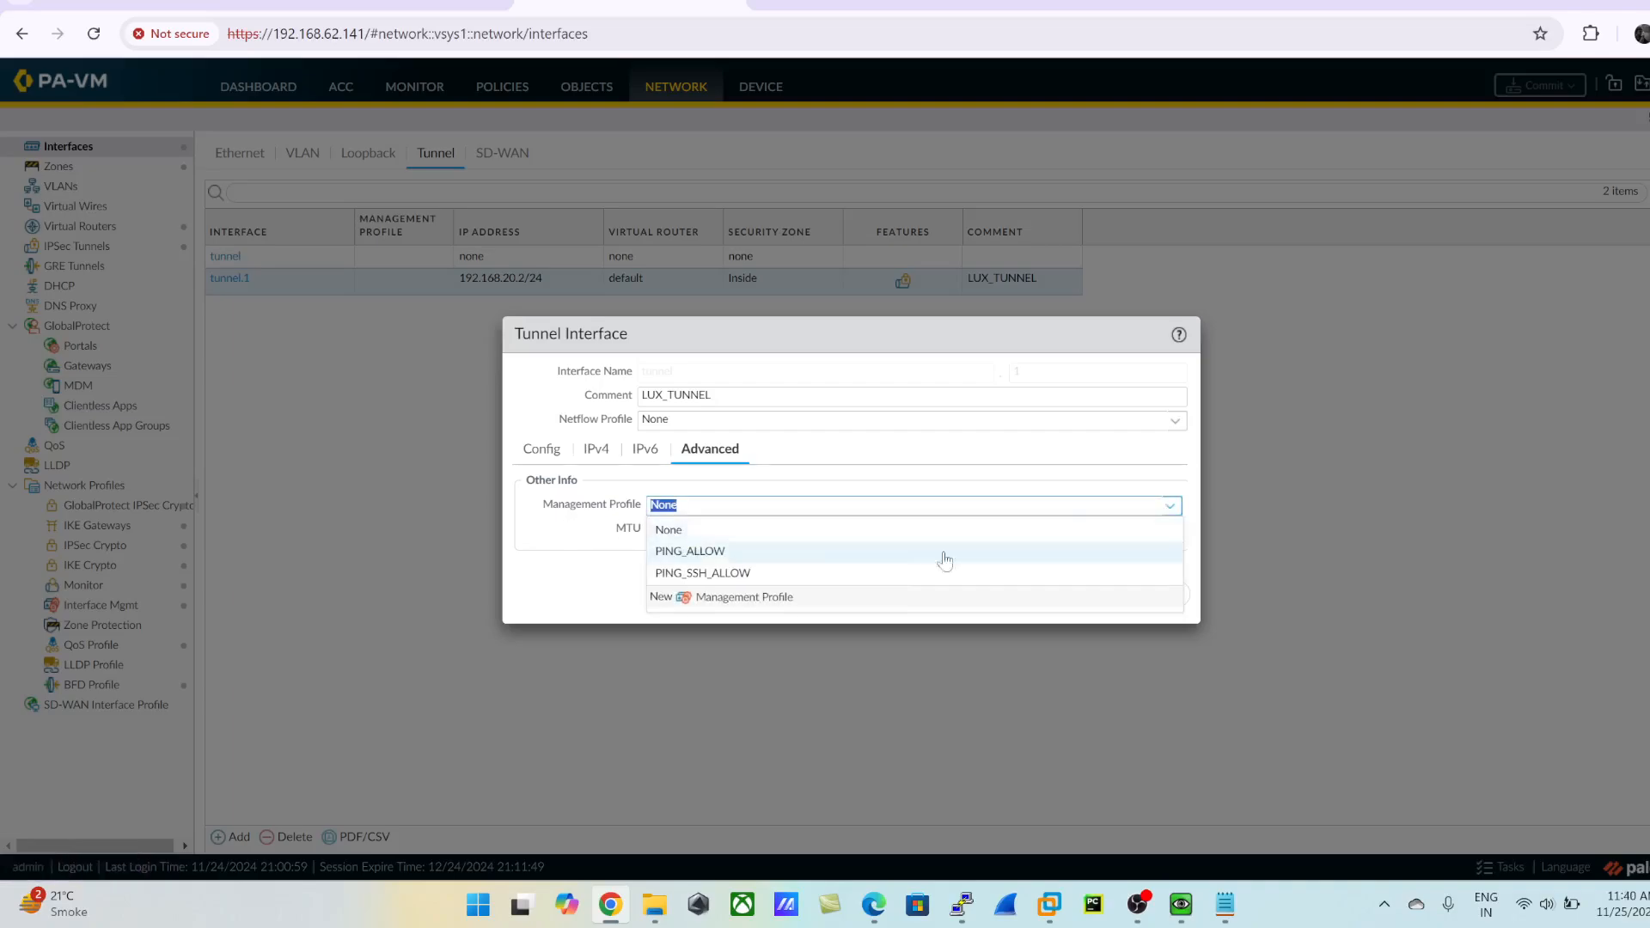
{"action": "left_click", "coordinate": [690, 552]}
{"action": "left_click", "coordinate": [1066, 596]}
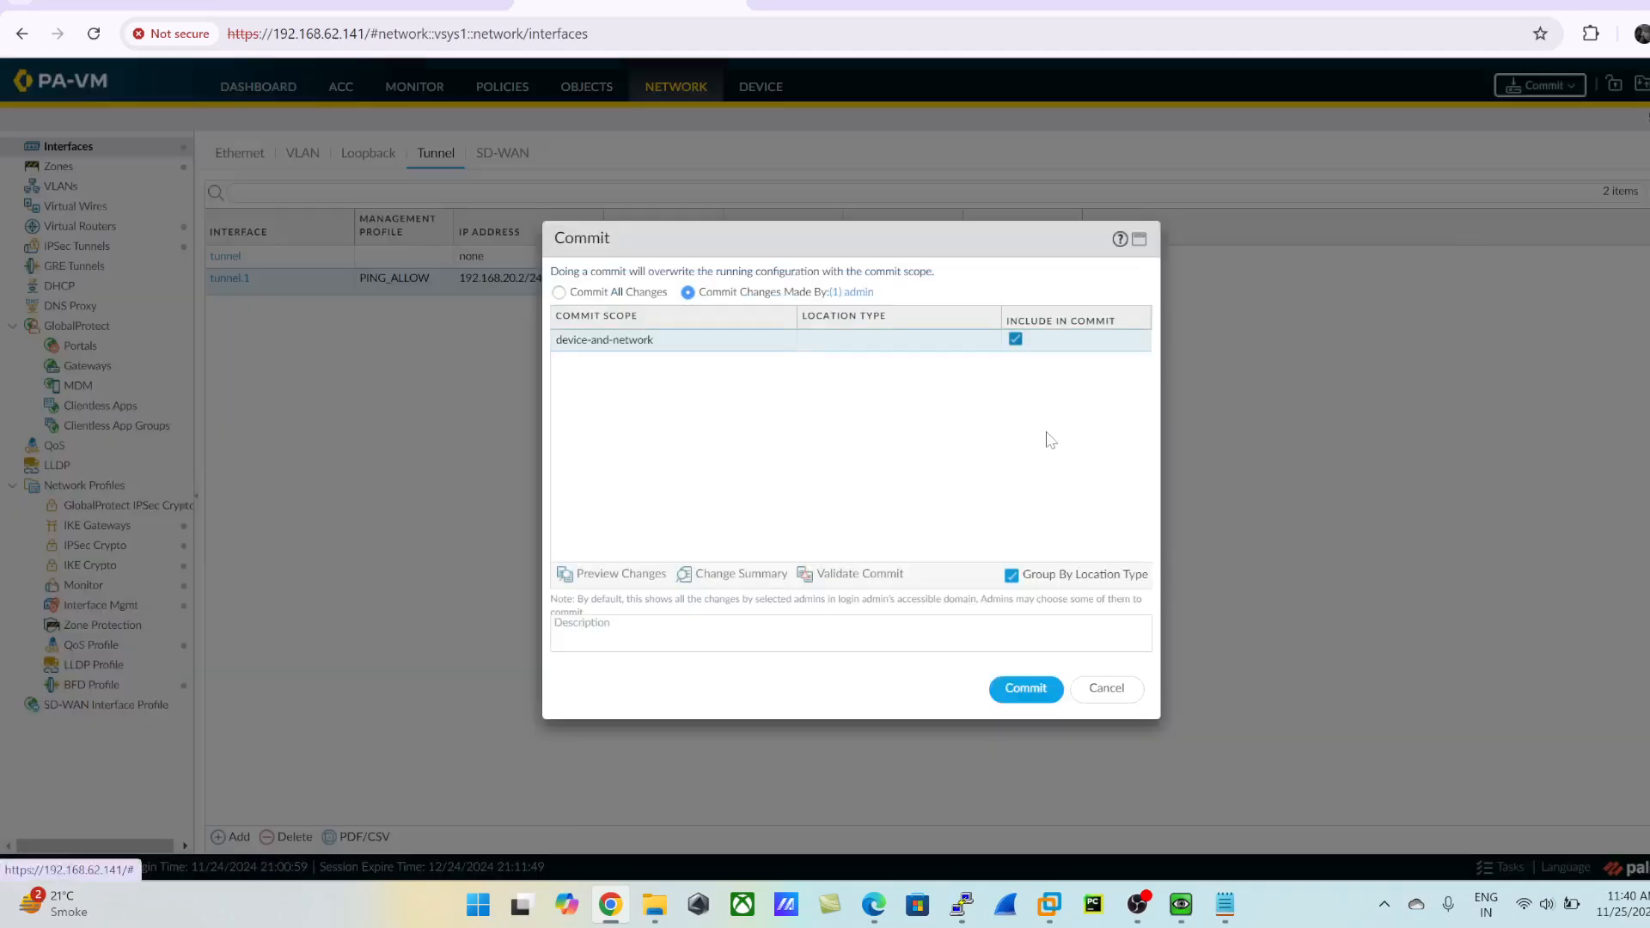
- Commit the admin's device-and-network changes to the firewall
{"action": "left_click", "coordinate": [1024, 688]}
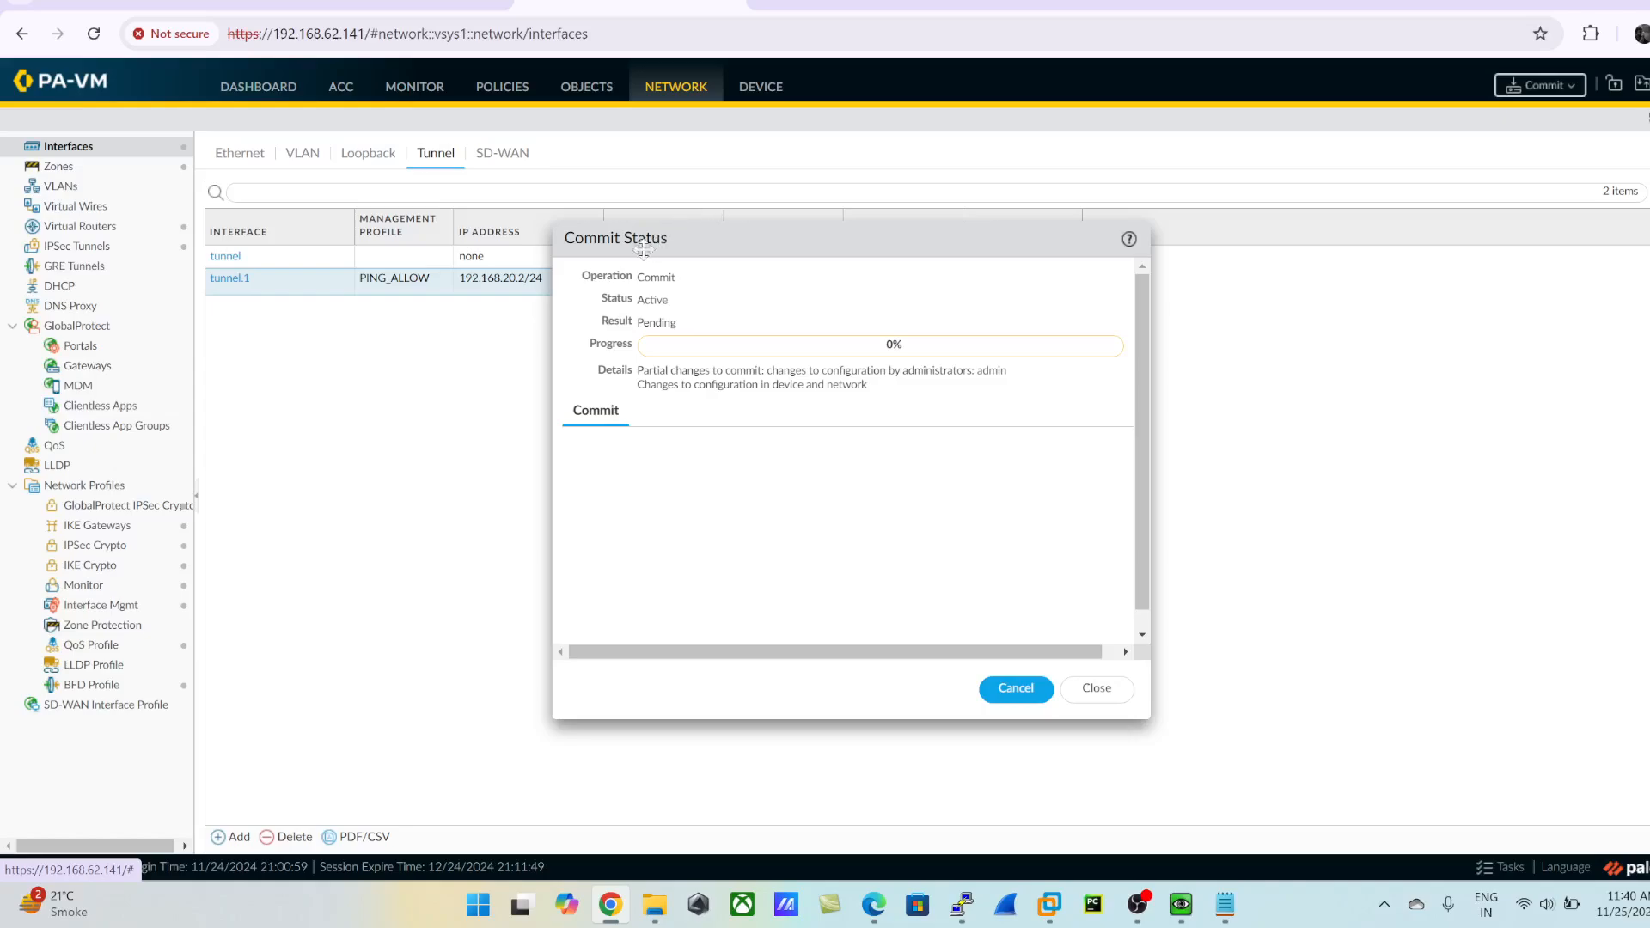
{"action": "left_click_drag", "start_coordinate": [633, 248], "coordinate": [717, 348]}
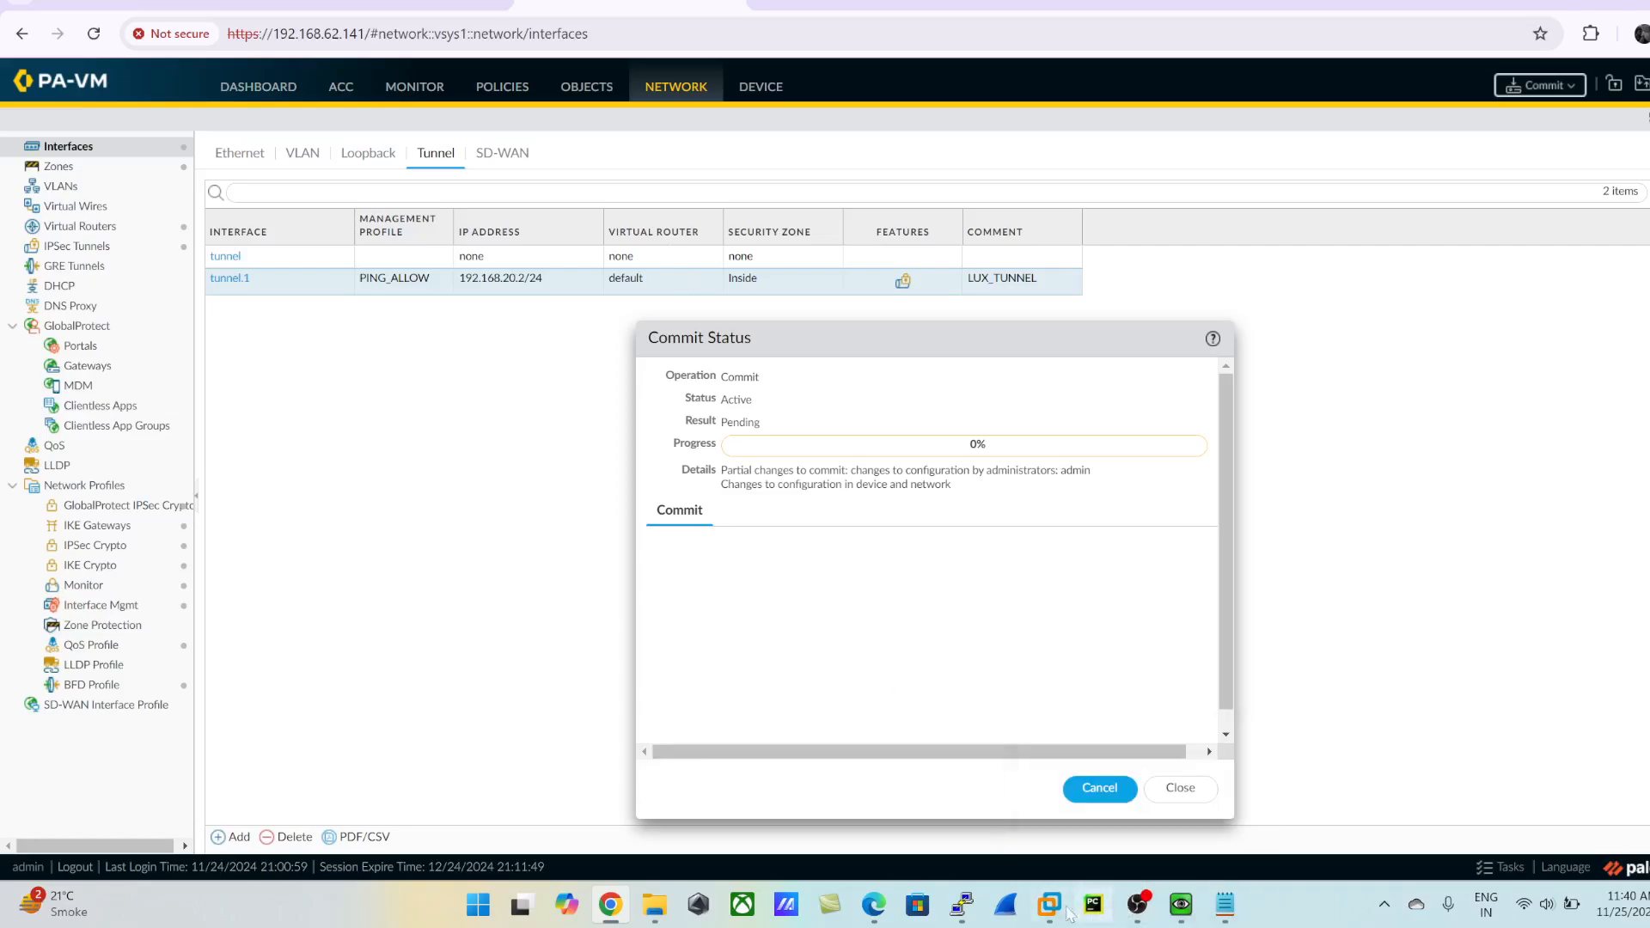
{"action": "mouse_move", "coordinate": [959, 909]}
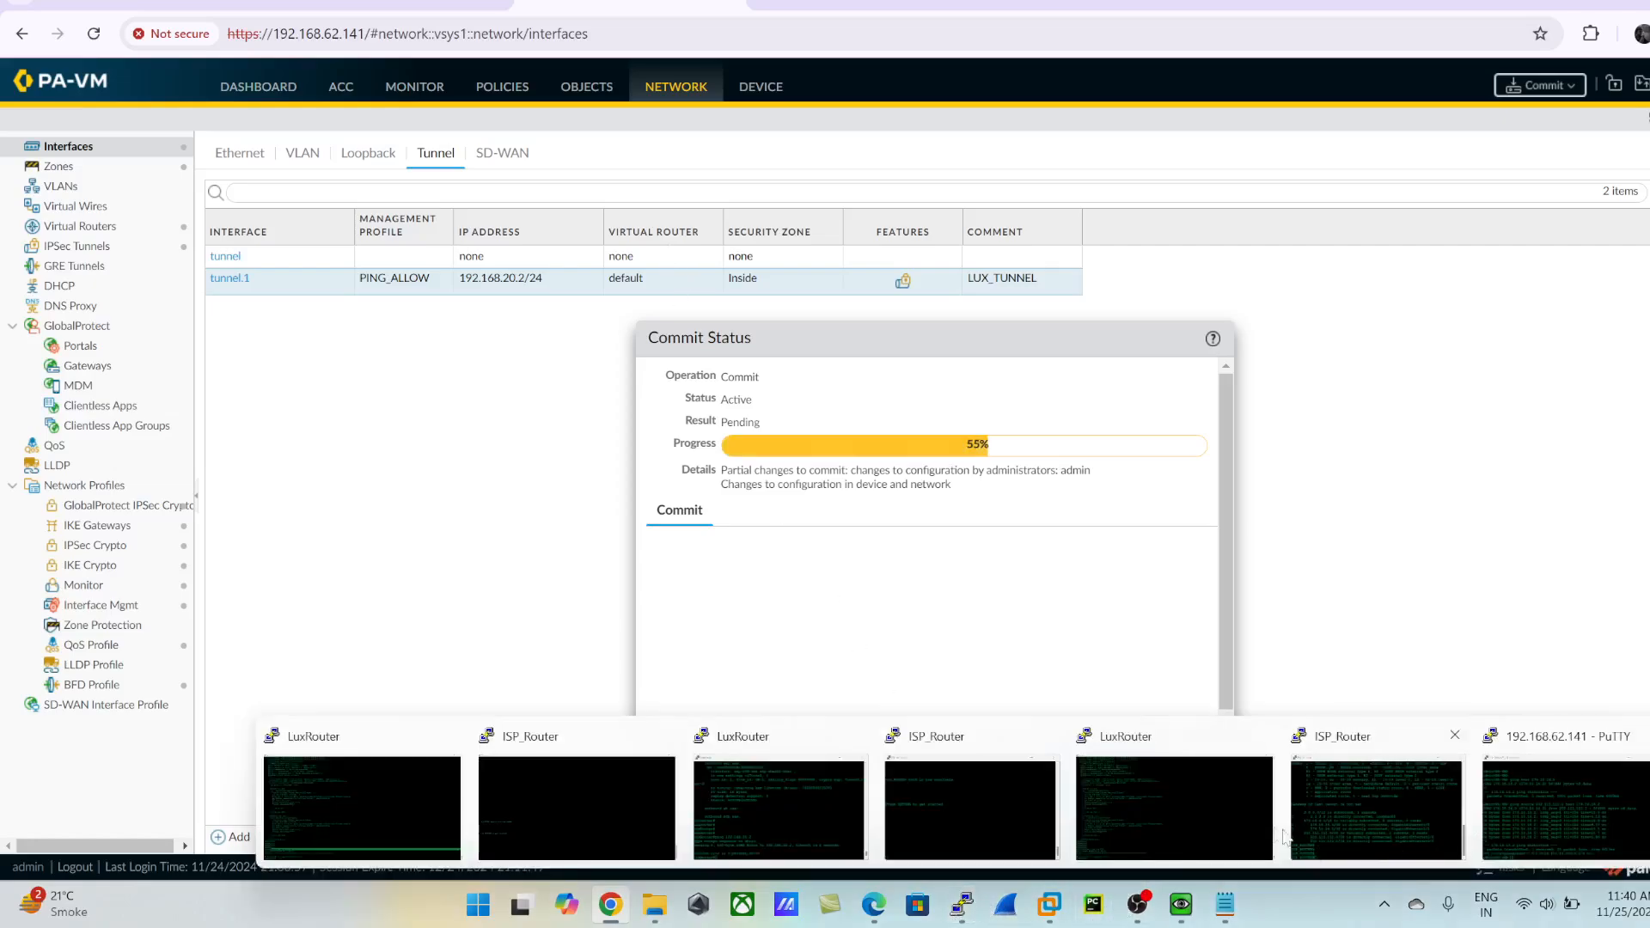
{"action": "left_click", "coordinate": [1142, 813]}
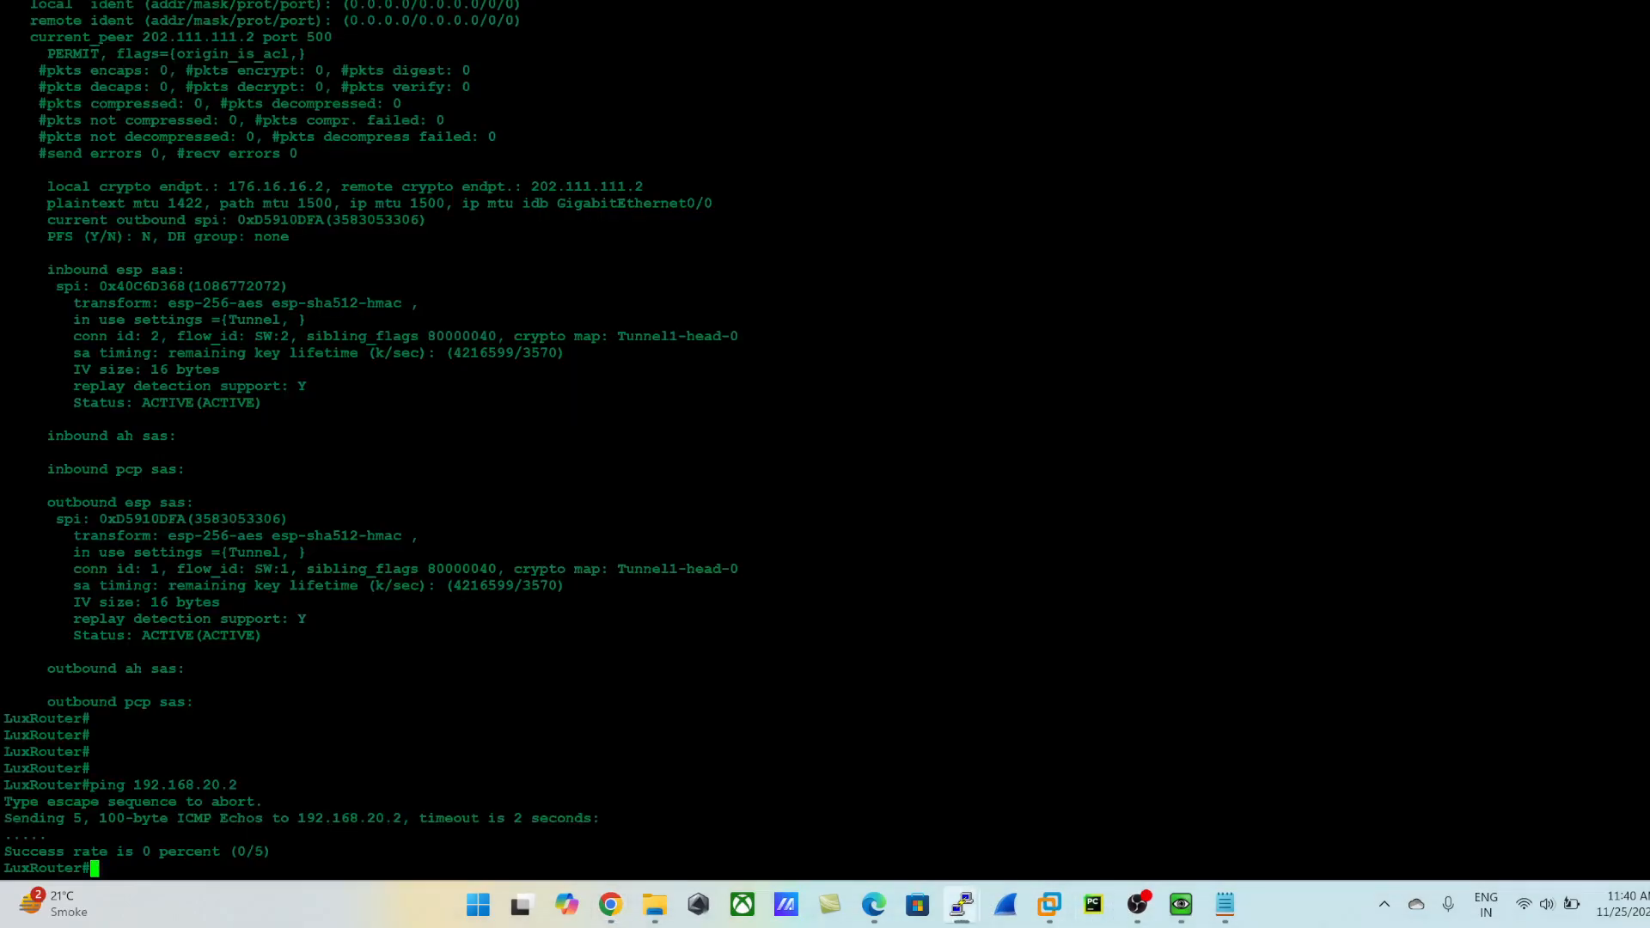
{"action": "key", "text": "alt+Tab"}
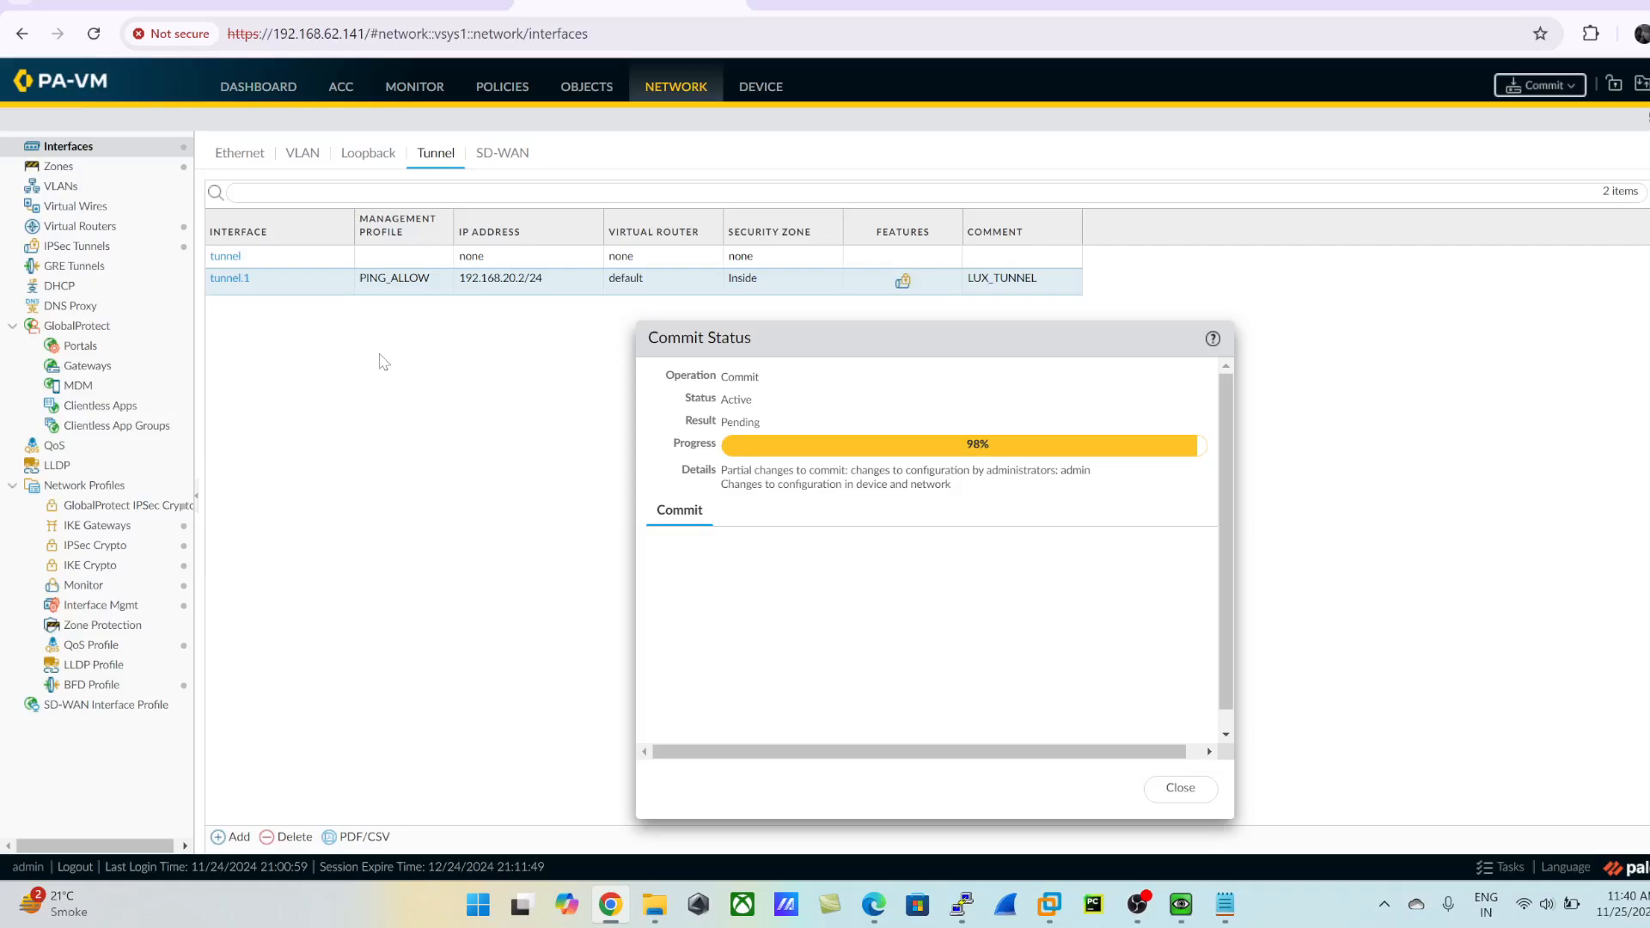
- Check the status of the IPSec tunnels, dismiss the commit status, and view the firewall dashboard
{"action": "left_click", "coordinate": [93, 247]}
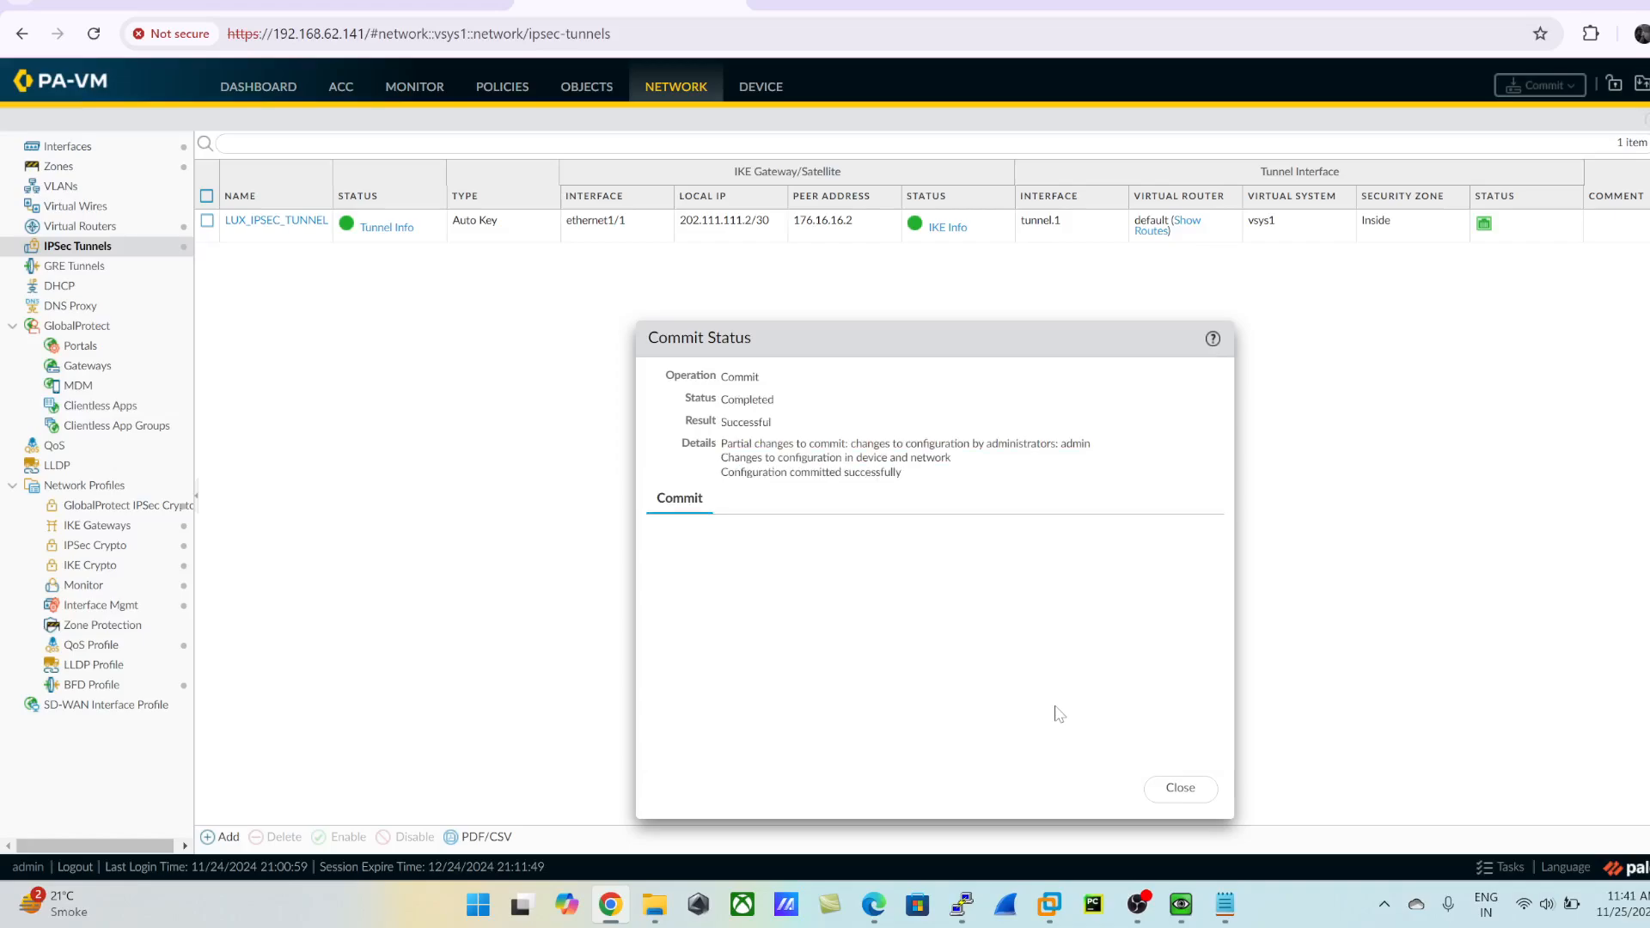
{"action": "left_click", "coordinate": [1180, 787]}
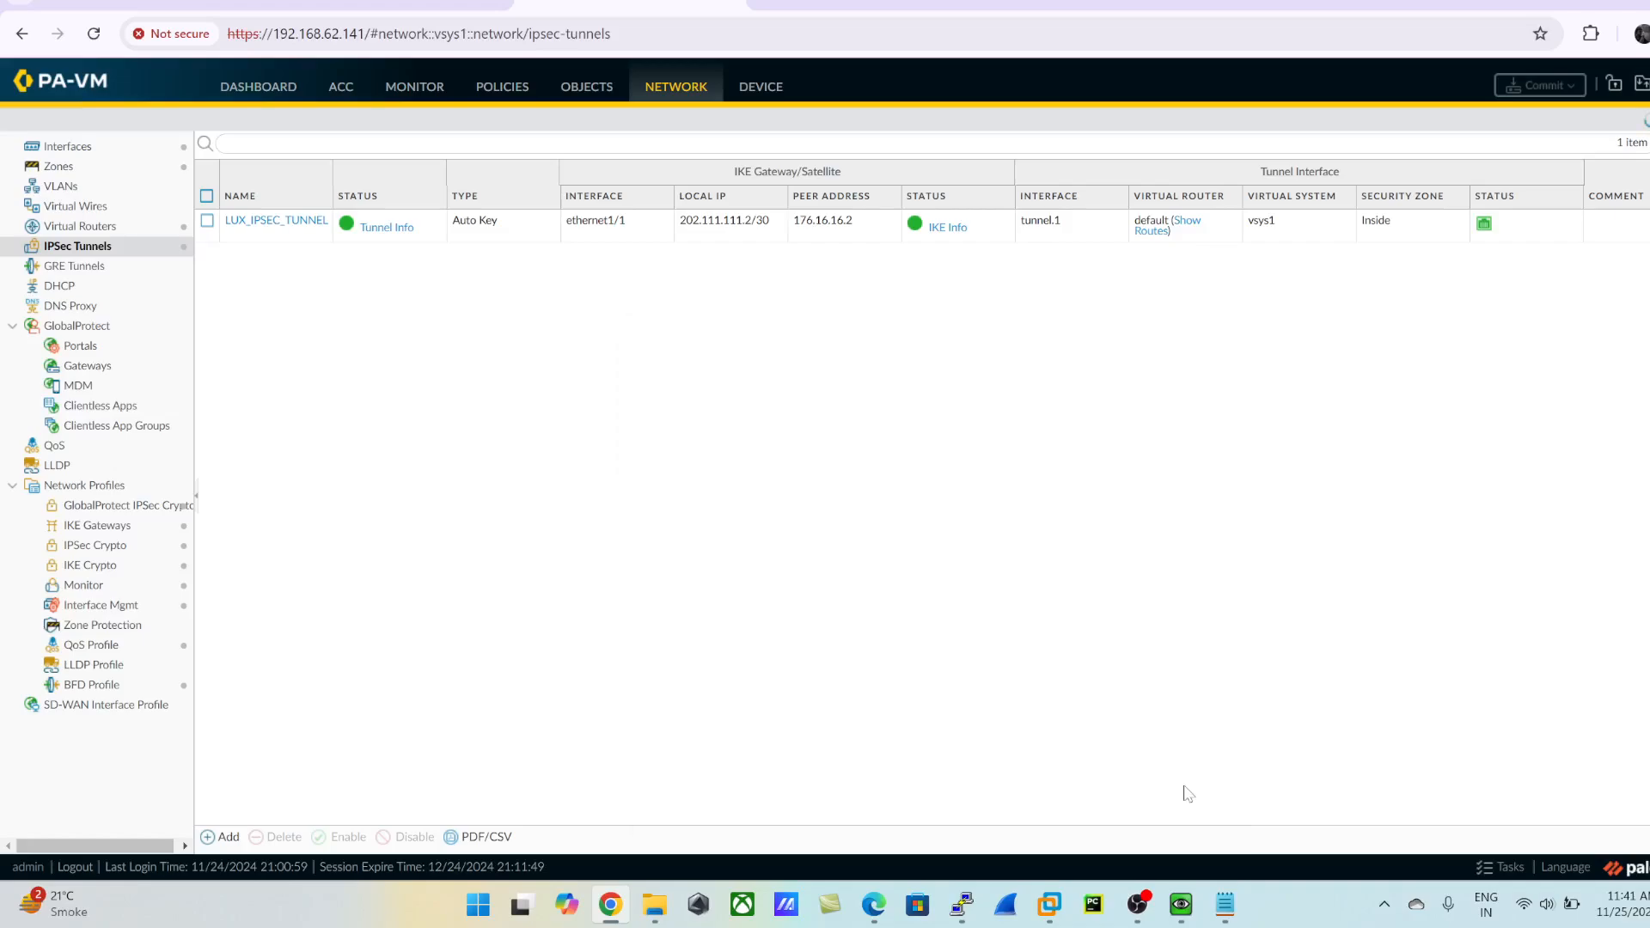
{"action": "left_click", "coordinate": [251, 87]}
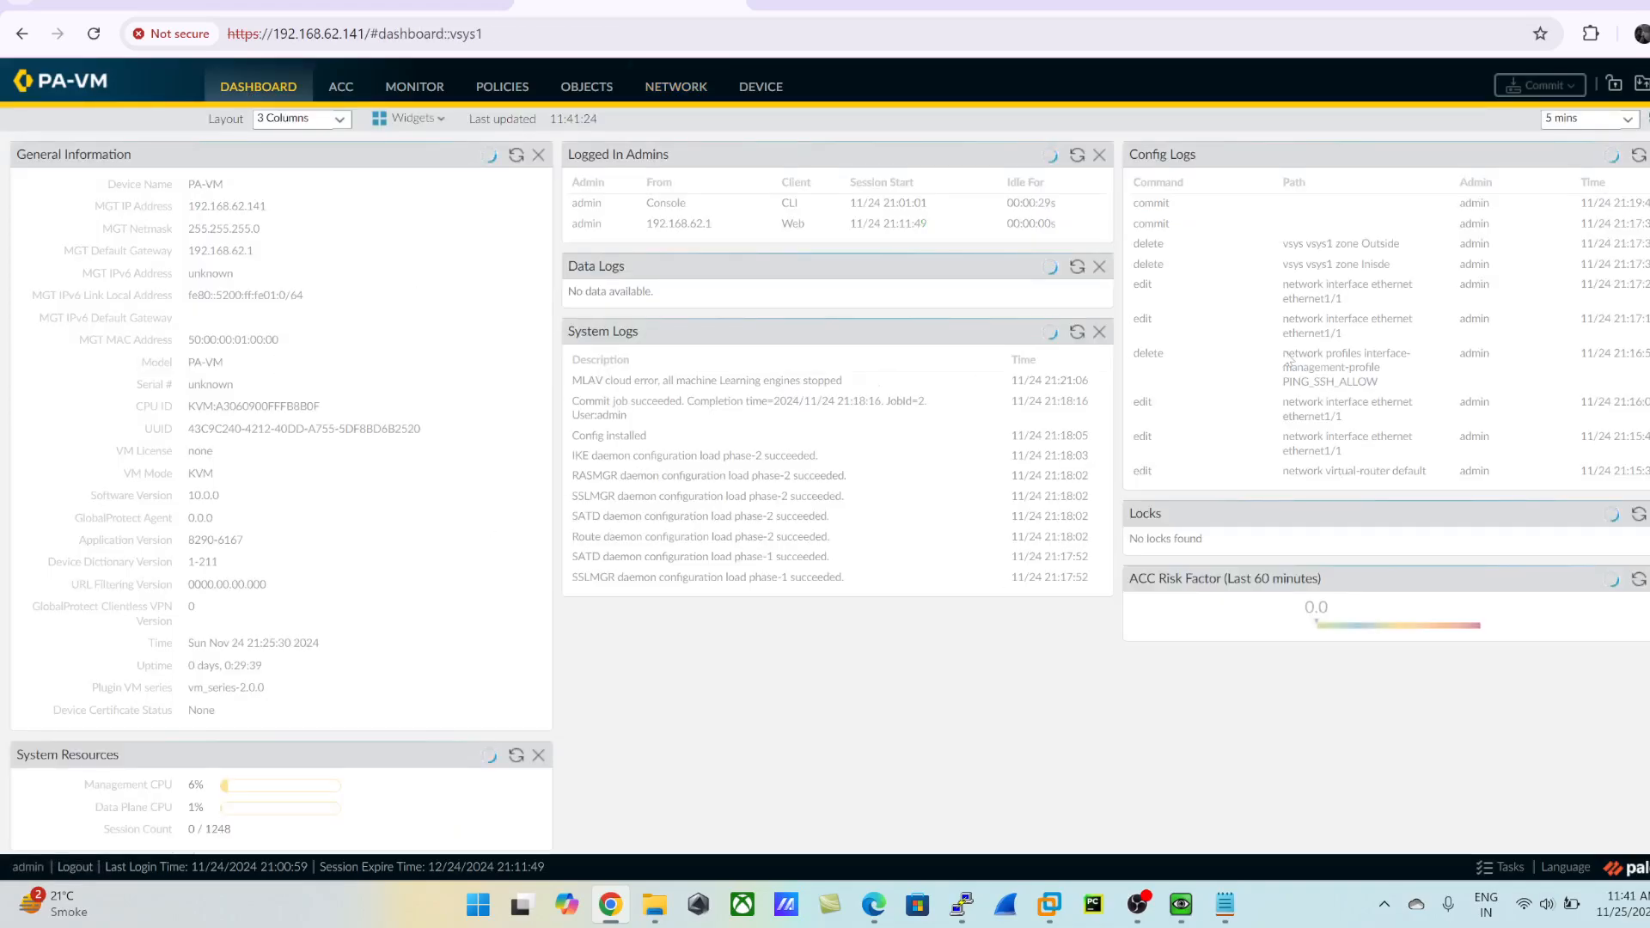
- Switch to the LuxRouter console, repeat the ping to 192.168.20.2, and highlight its output and target address
{"action": "mouse_move", "coordinate": [962, 902]}
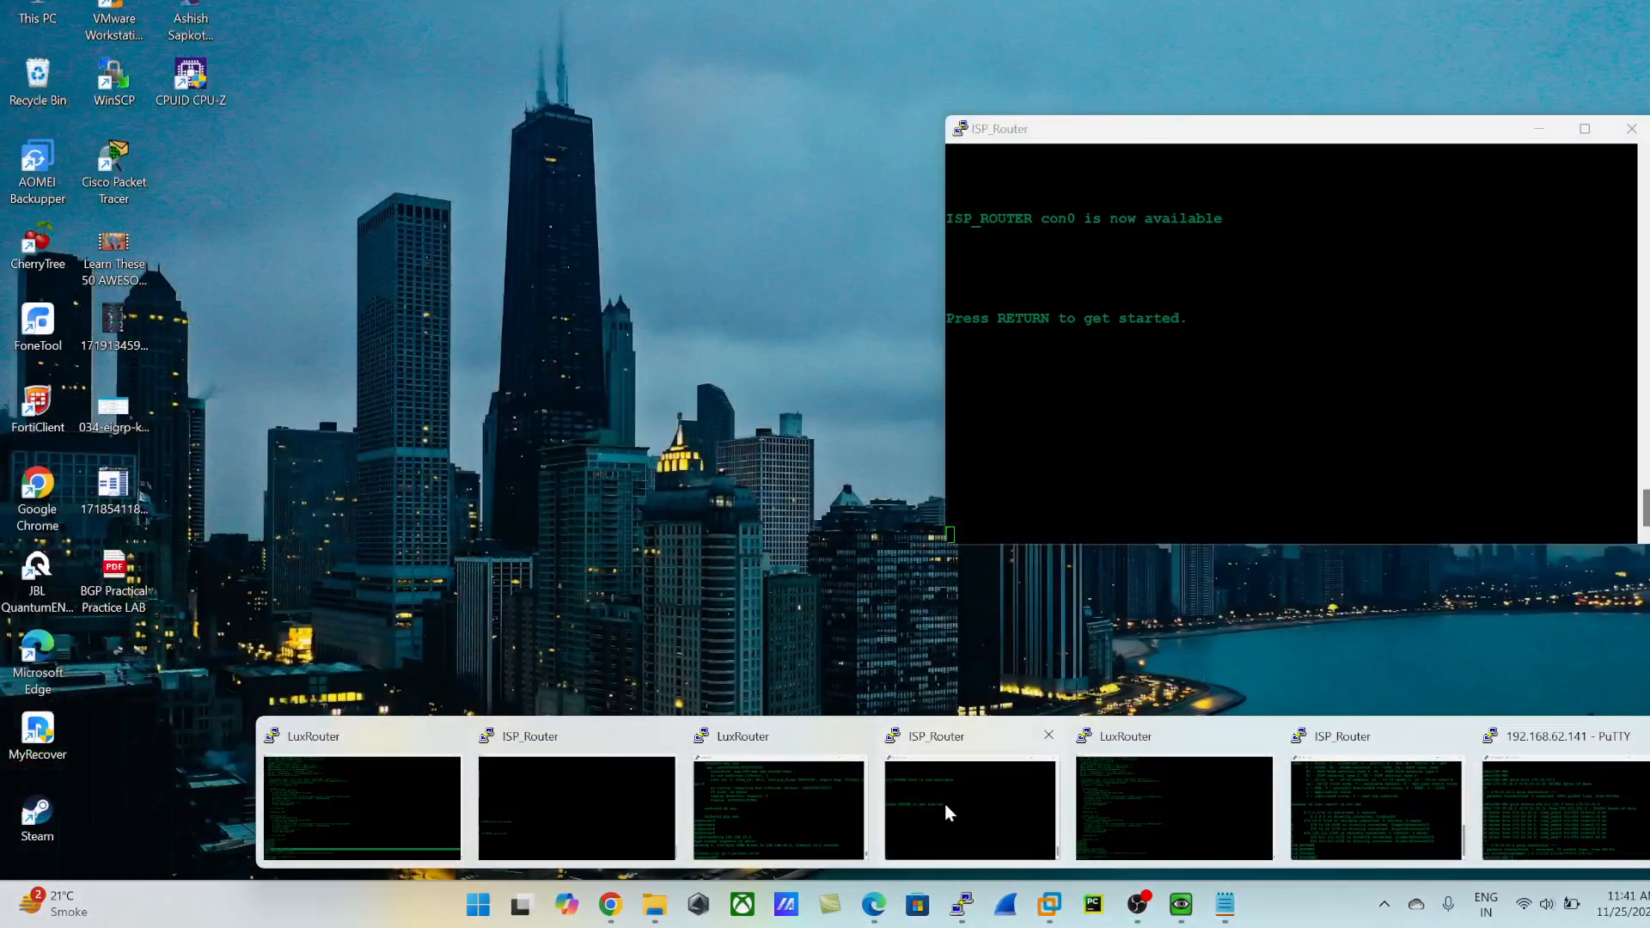
{"action": "left_click", "coordinate": [1143, 808]}
{"action": "key", "text": "Up"}
{"action": "key", "text": "Return"}
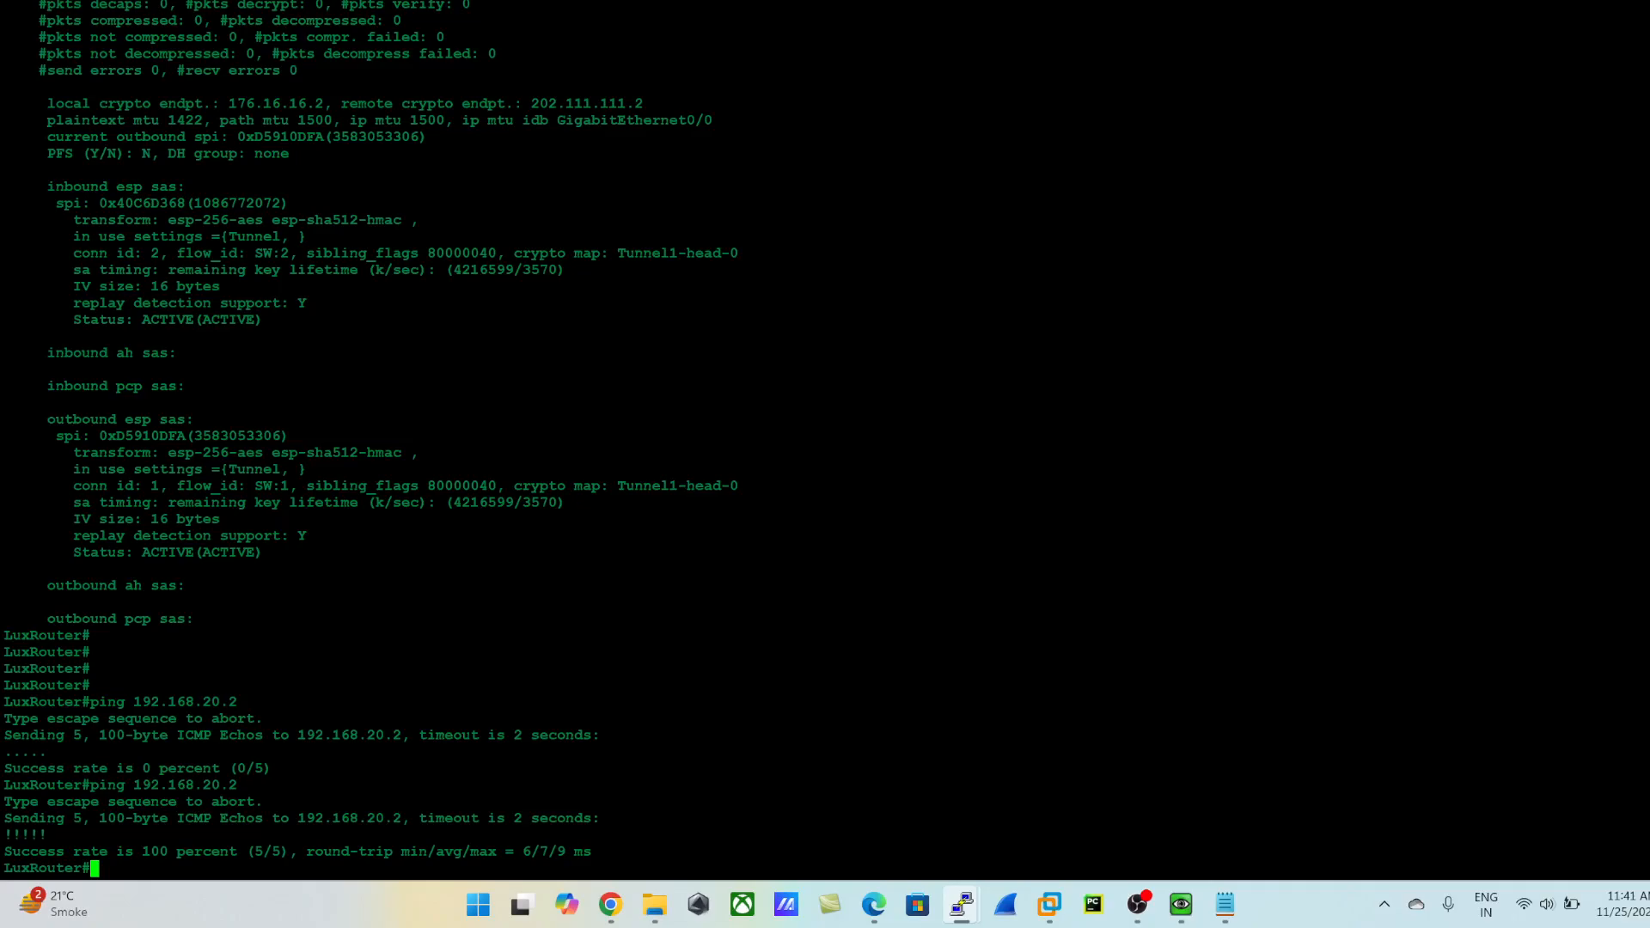
{"action": "left_click_drag", "start_coordinate": [5, 785], "coordinate": [100, 880]}
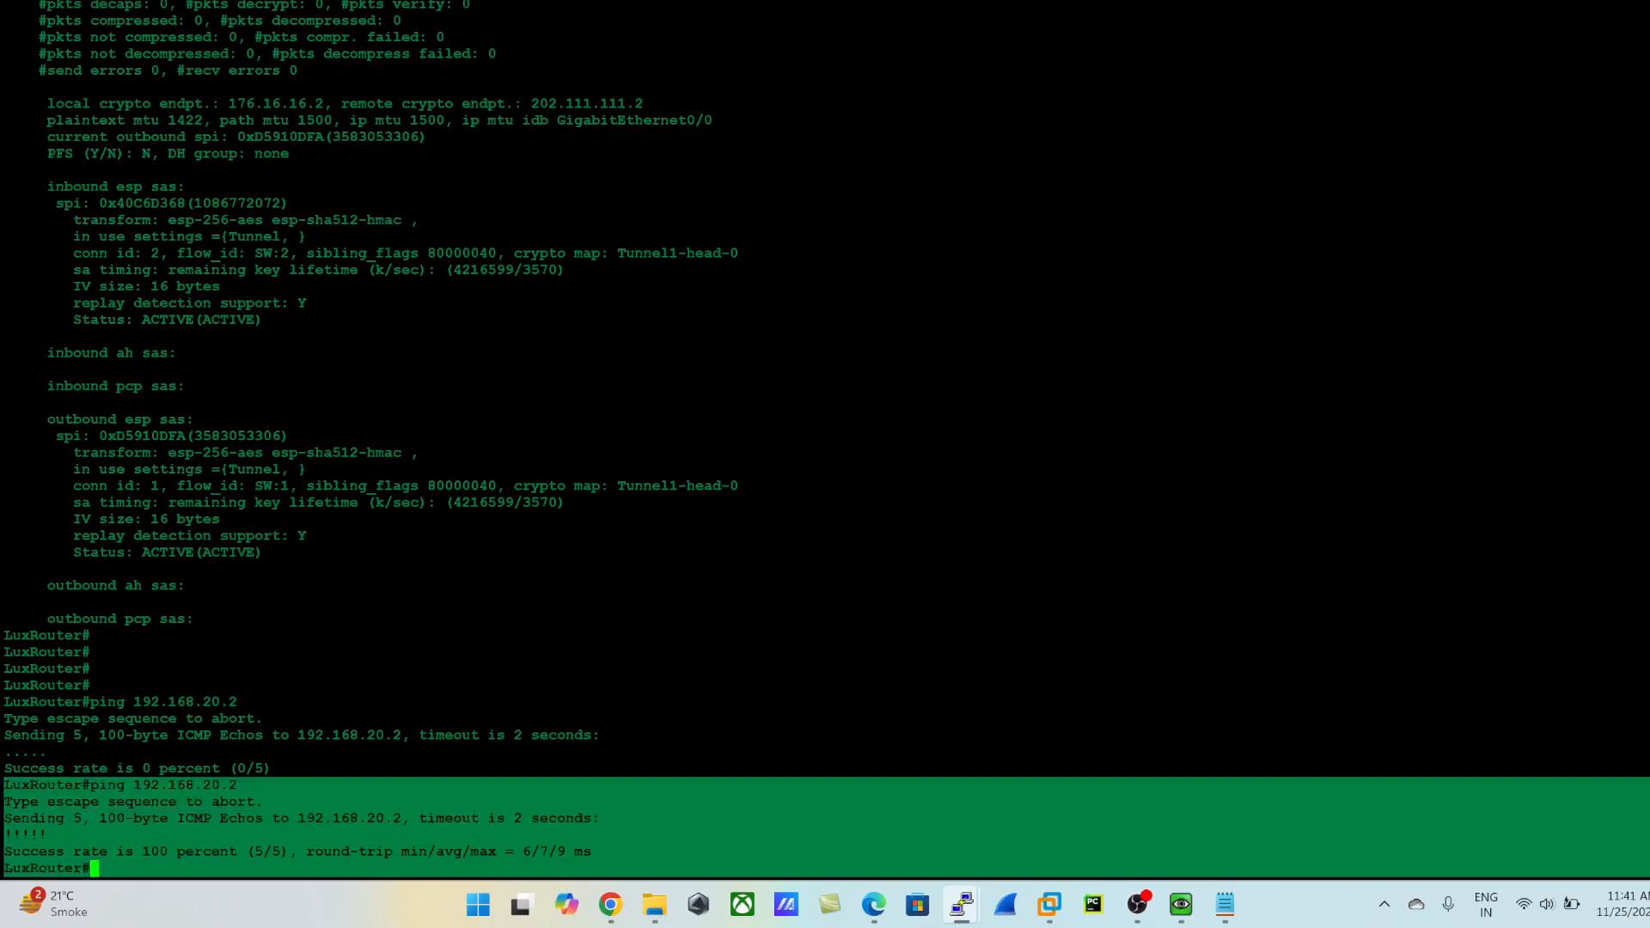
{"action": "left_click_drag", "start_coordinate": [299, 818], "coordinate": [411, 818]}
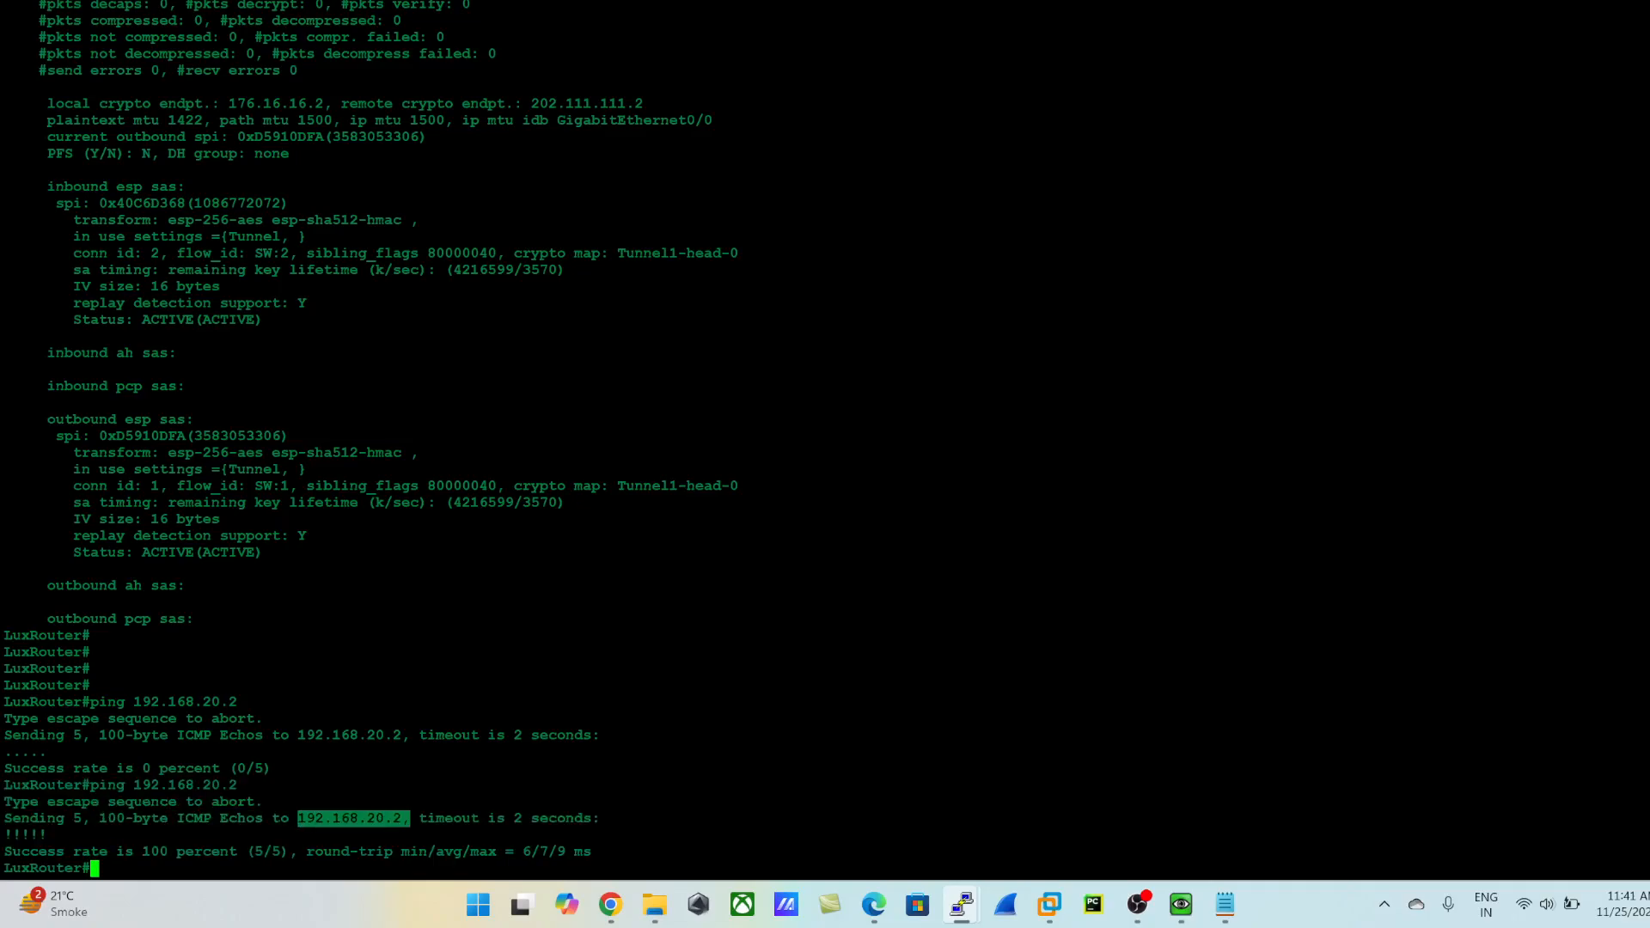
- Switch to the firewall's PuTTY session at 192.168.62.141, reposition its window, and bring up fresh prompt lines
{"action": "left_click", "coordinate": [963, 906]}
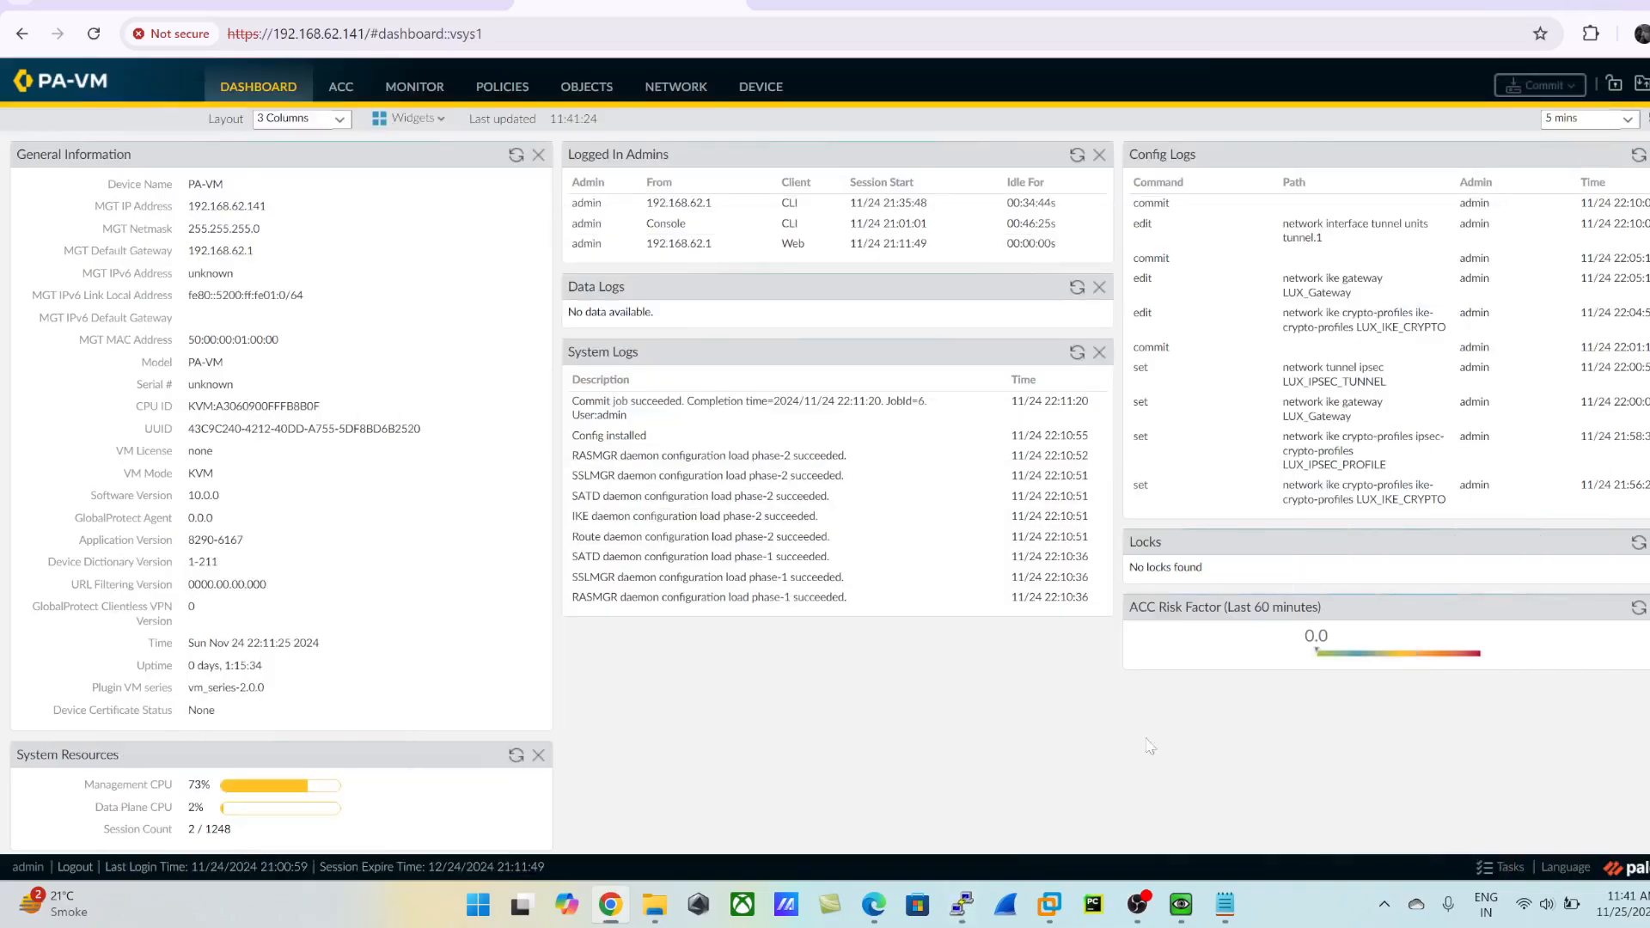
{"action": "left_click", "coordinate": [965, 907]}
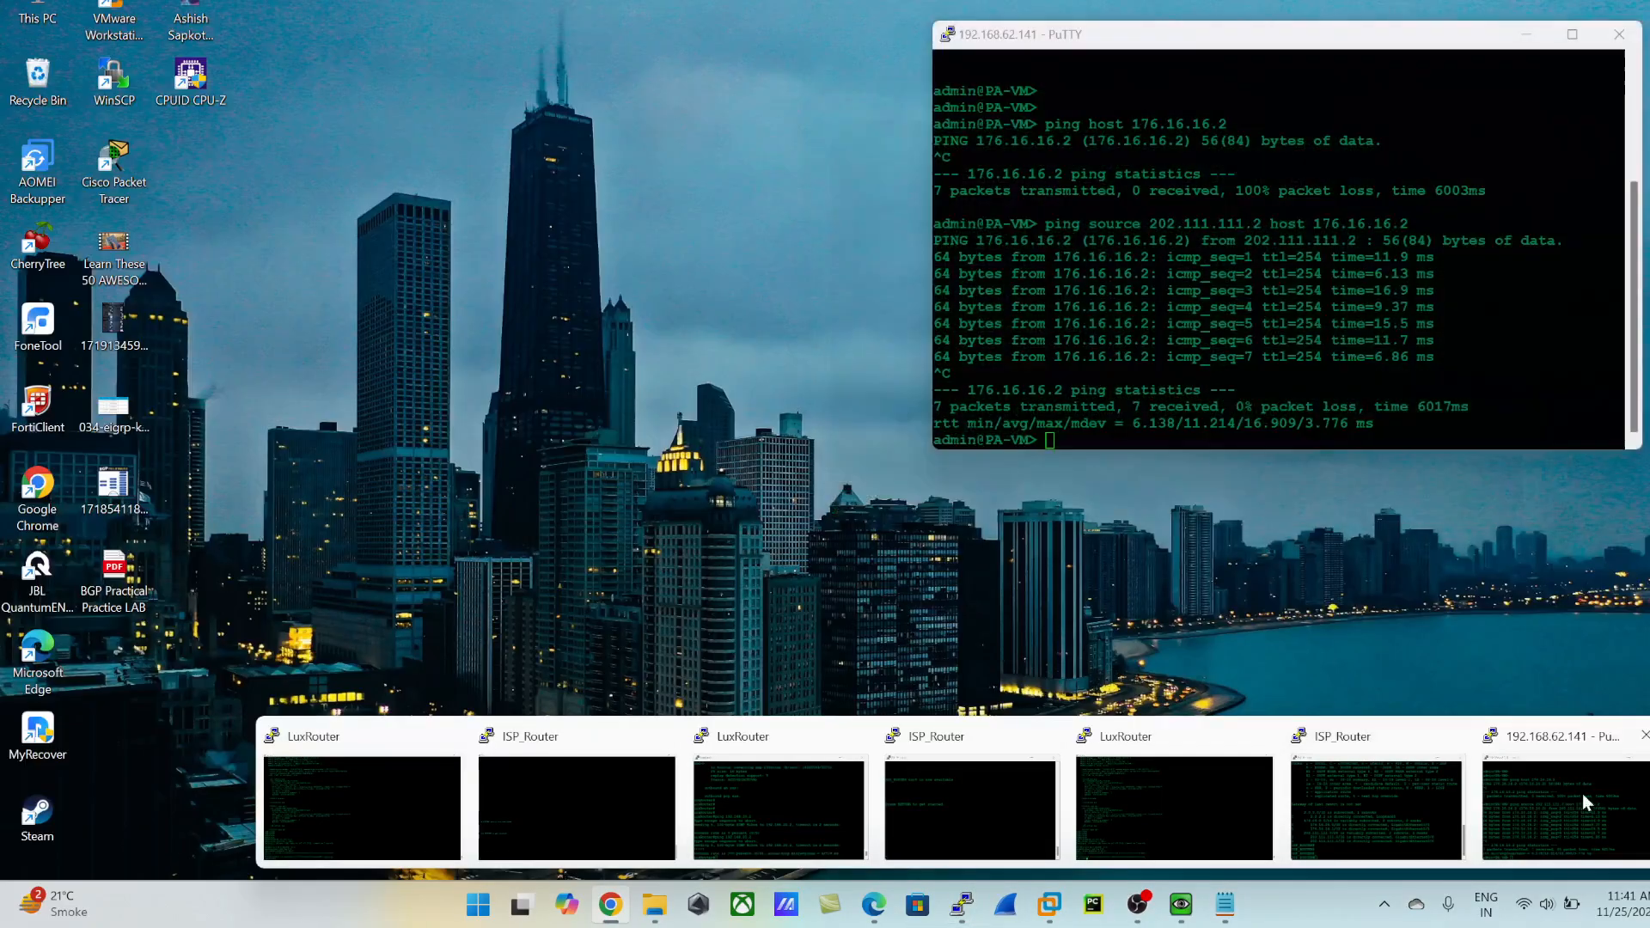
{"action": "left_click", "coordinate": [1600, 790]}
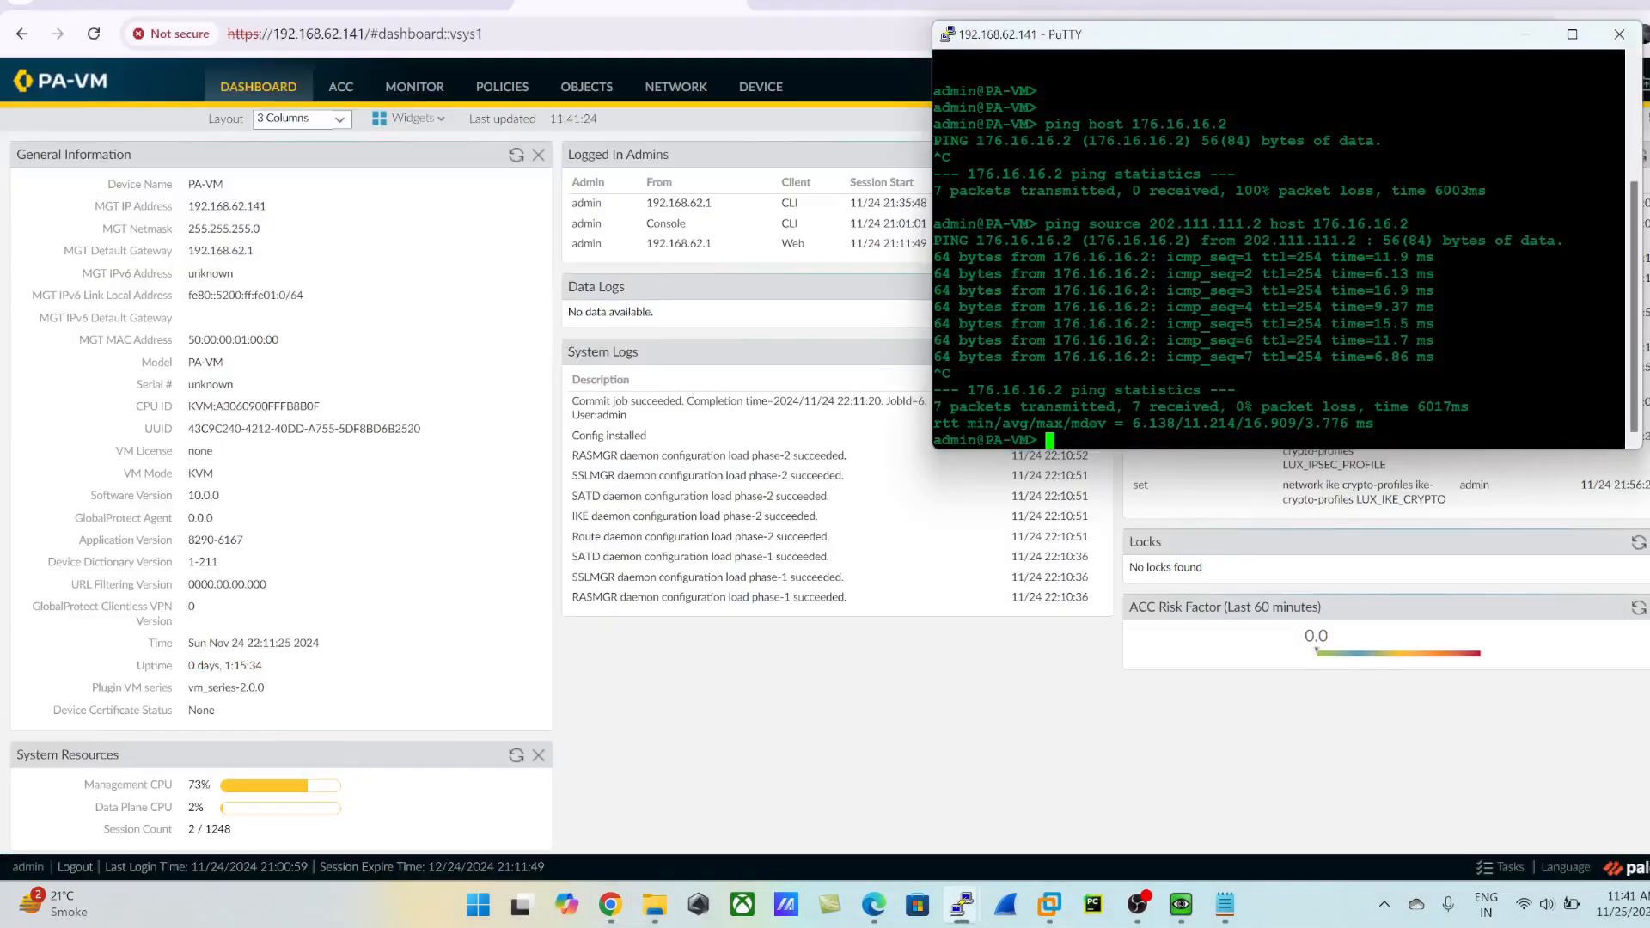
{"action": "left_click_drag", "start_coordinate": [1151, 51], "coordinate": [668, 141]}
{"action": "key", "text": "Return"}
{"action": "key", "text": "Return"}
{"action": "key", "text": "Return"}
{"action": "key", "text": "Return"}
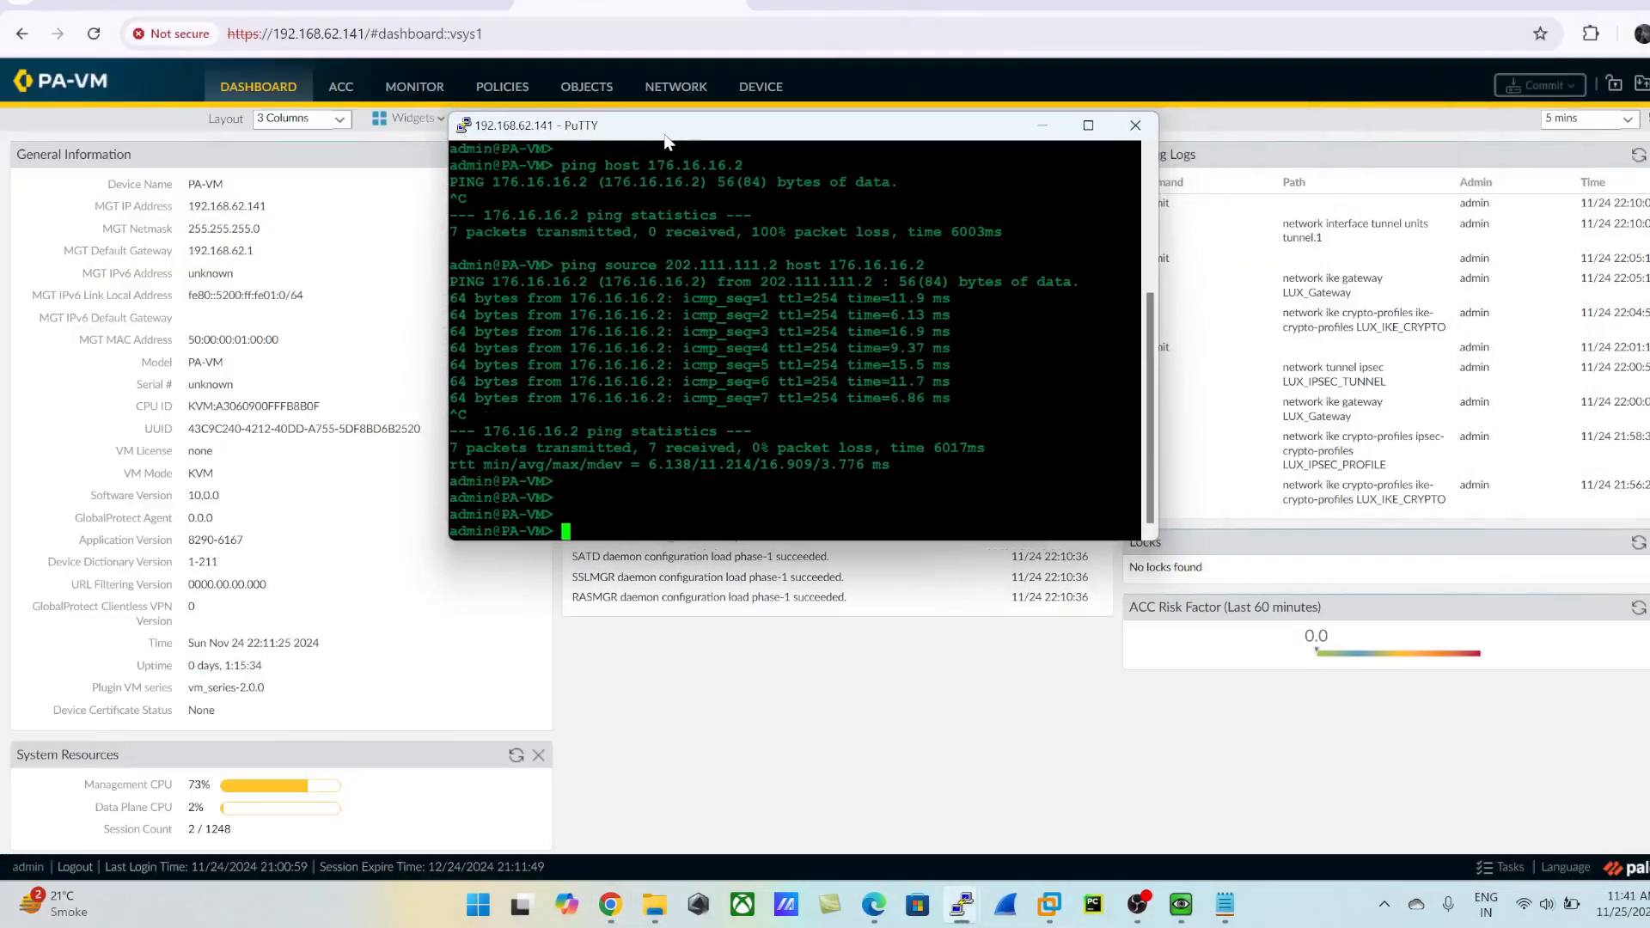
- Ping the router's tunnel address 192.168.20.5 from the firewall using source 192.168.20.2
{"action": "type", "text": "ping"}
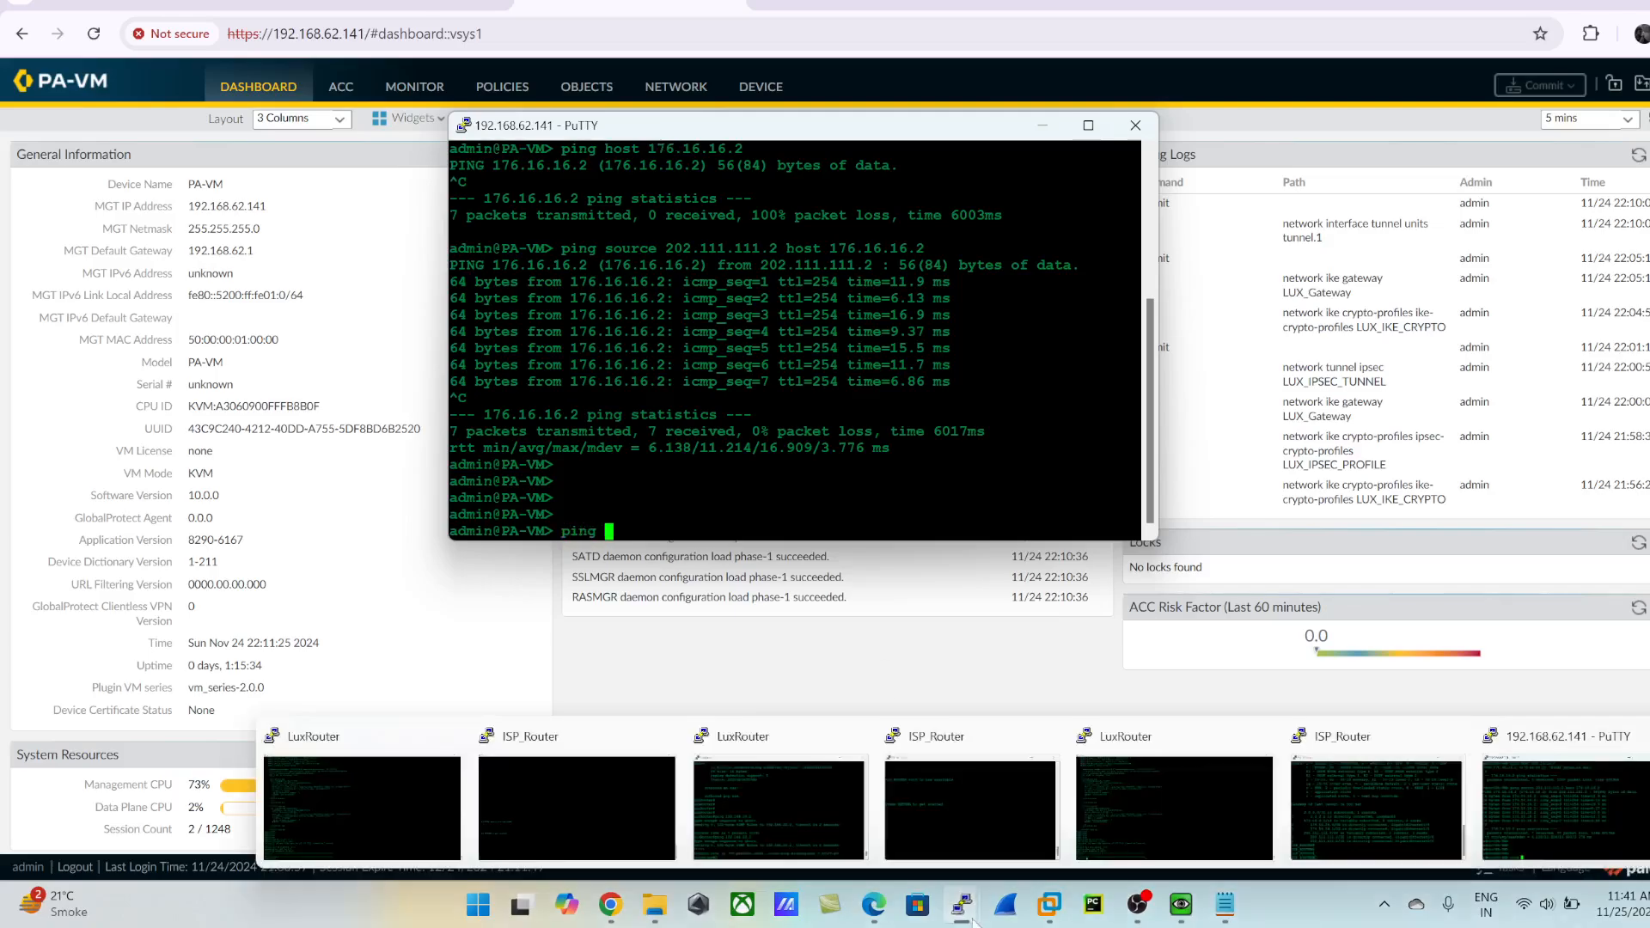
{"action": "mouse_move", "coordinate": [962, 904]}
{"action": "type", "text": "source 192.168.20."}
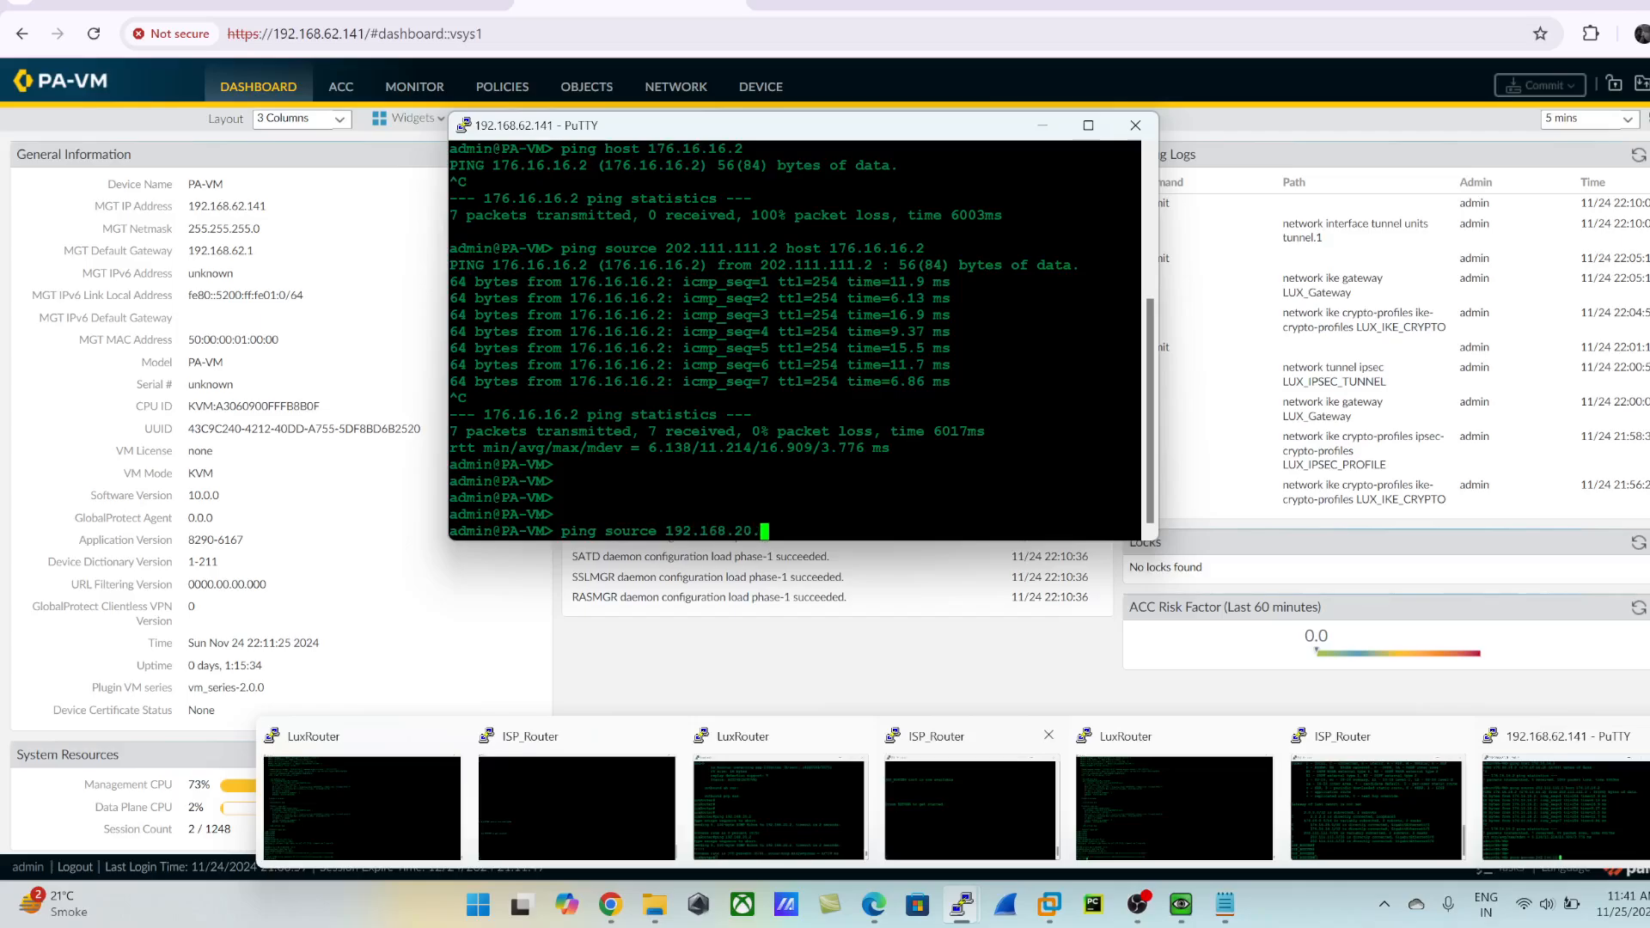
{"action": "type", "text": "2 host 192.168.20.5"}
{"action": "key", "text": "Return"}
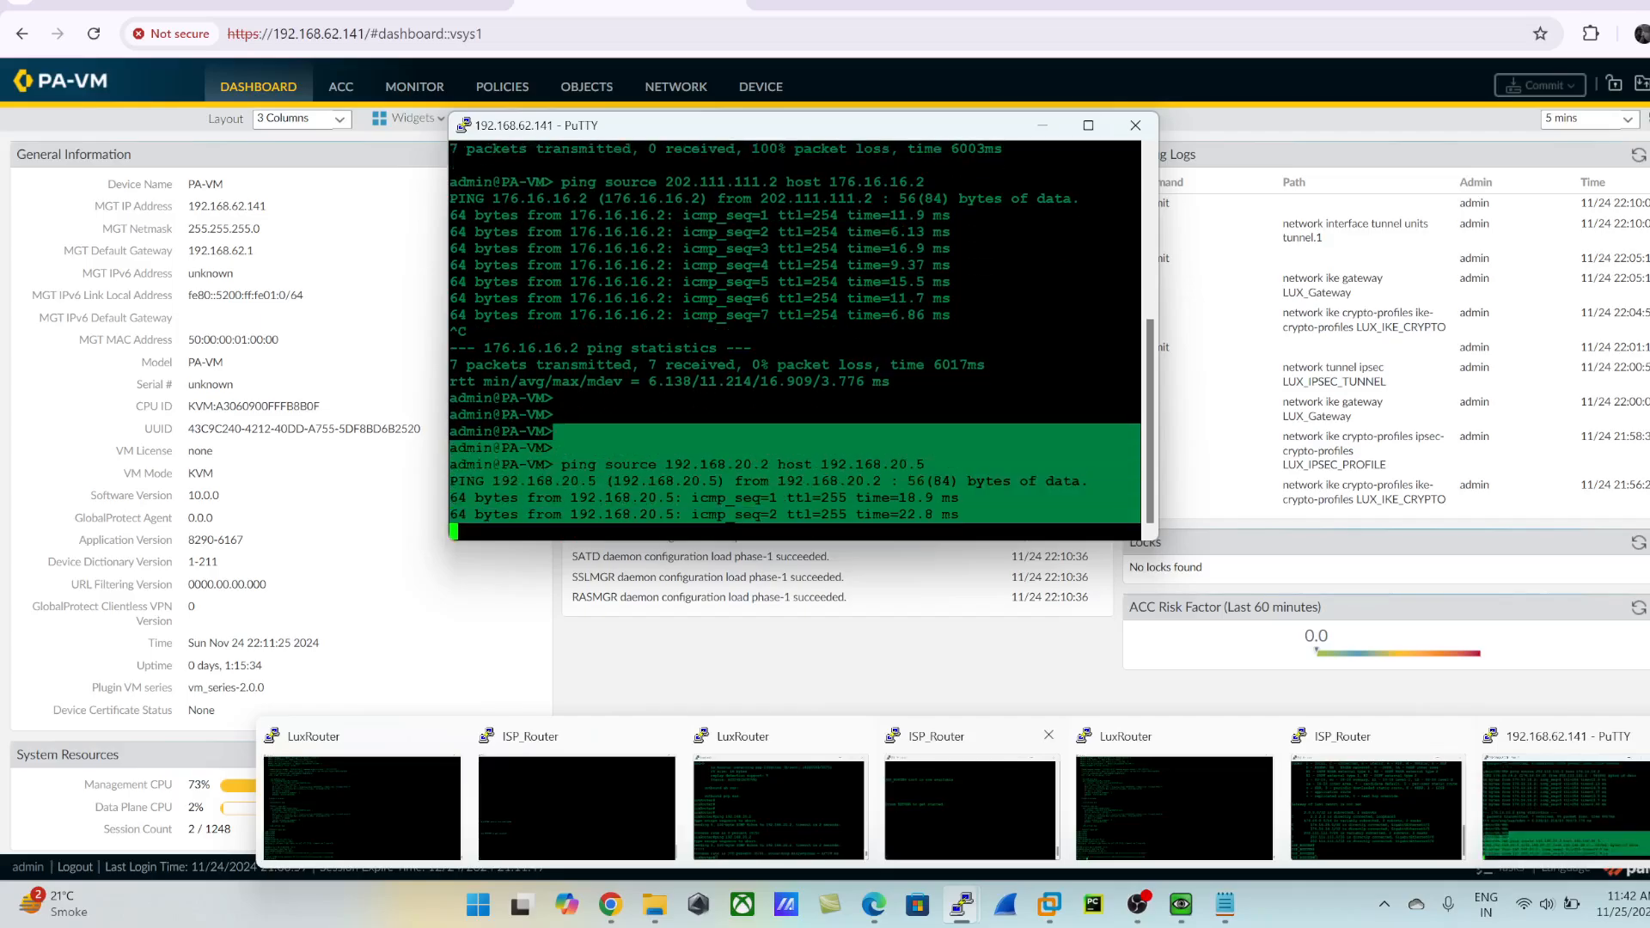
{"action": "mouse_move", "coordinate": [1023, 792]}
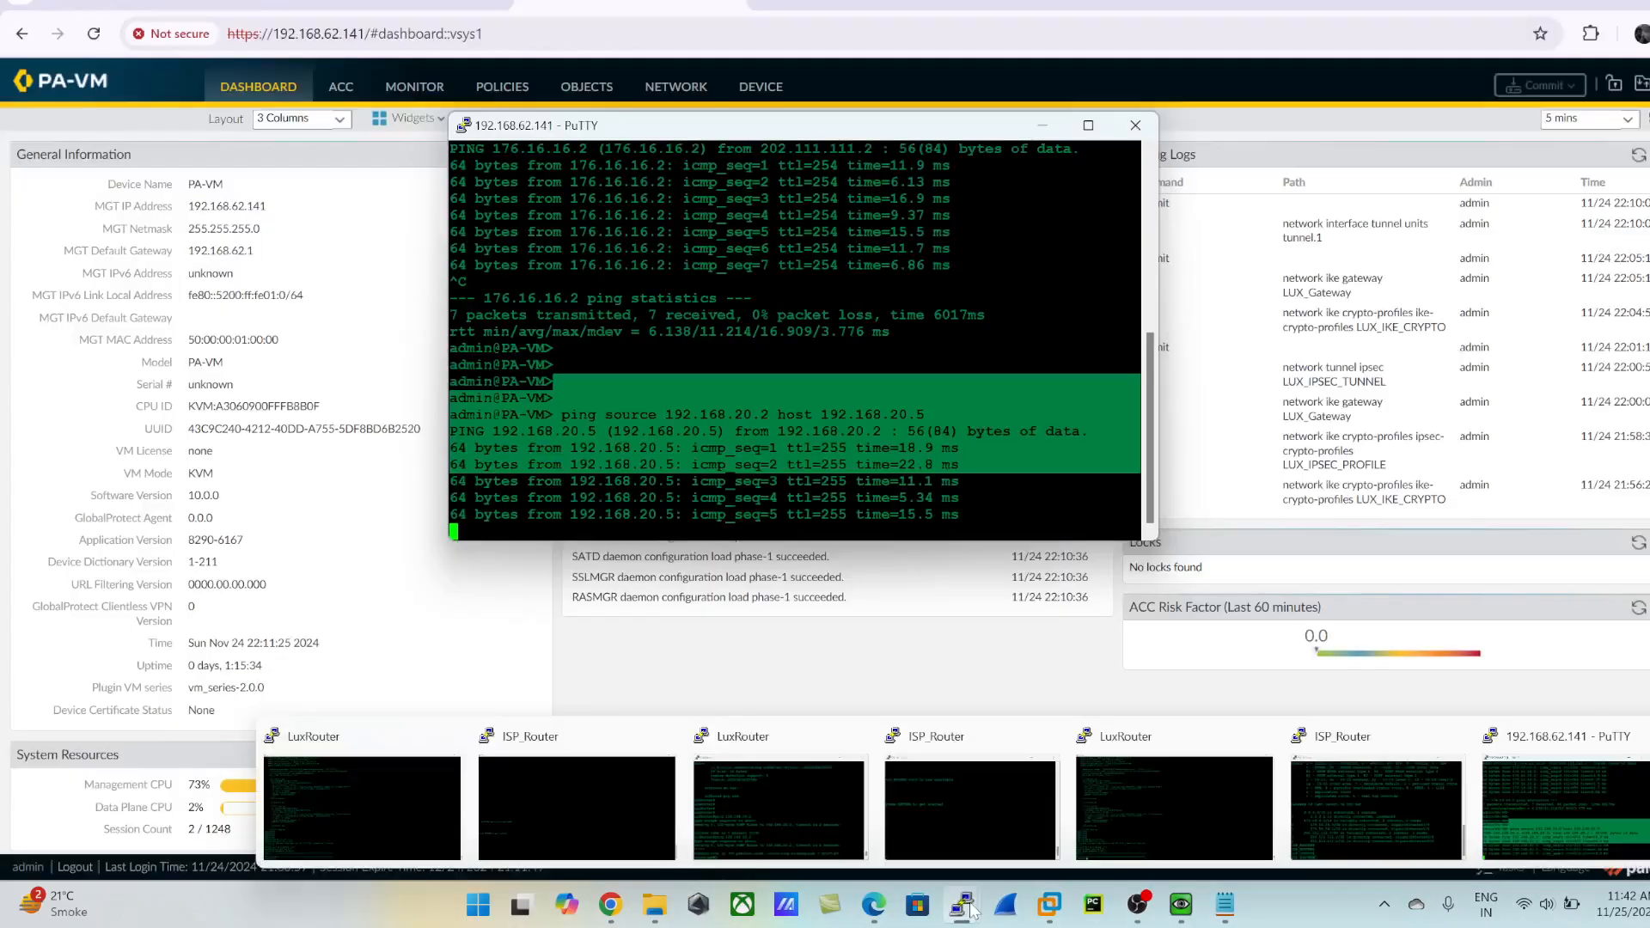
{"action": "left_click", "coordinate": [1323, 842]}
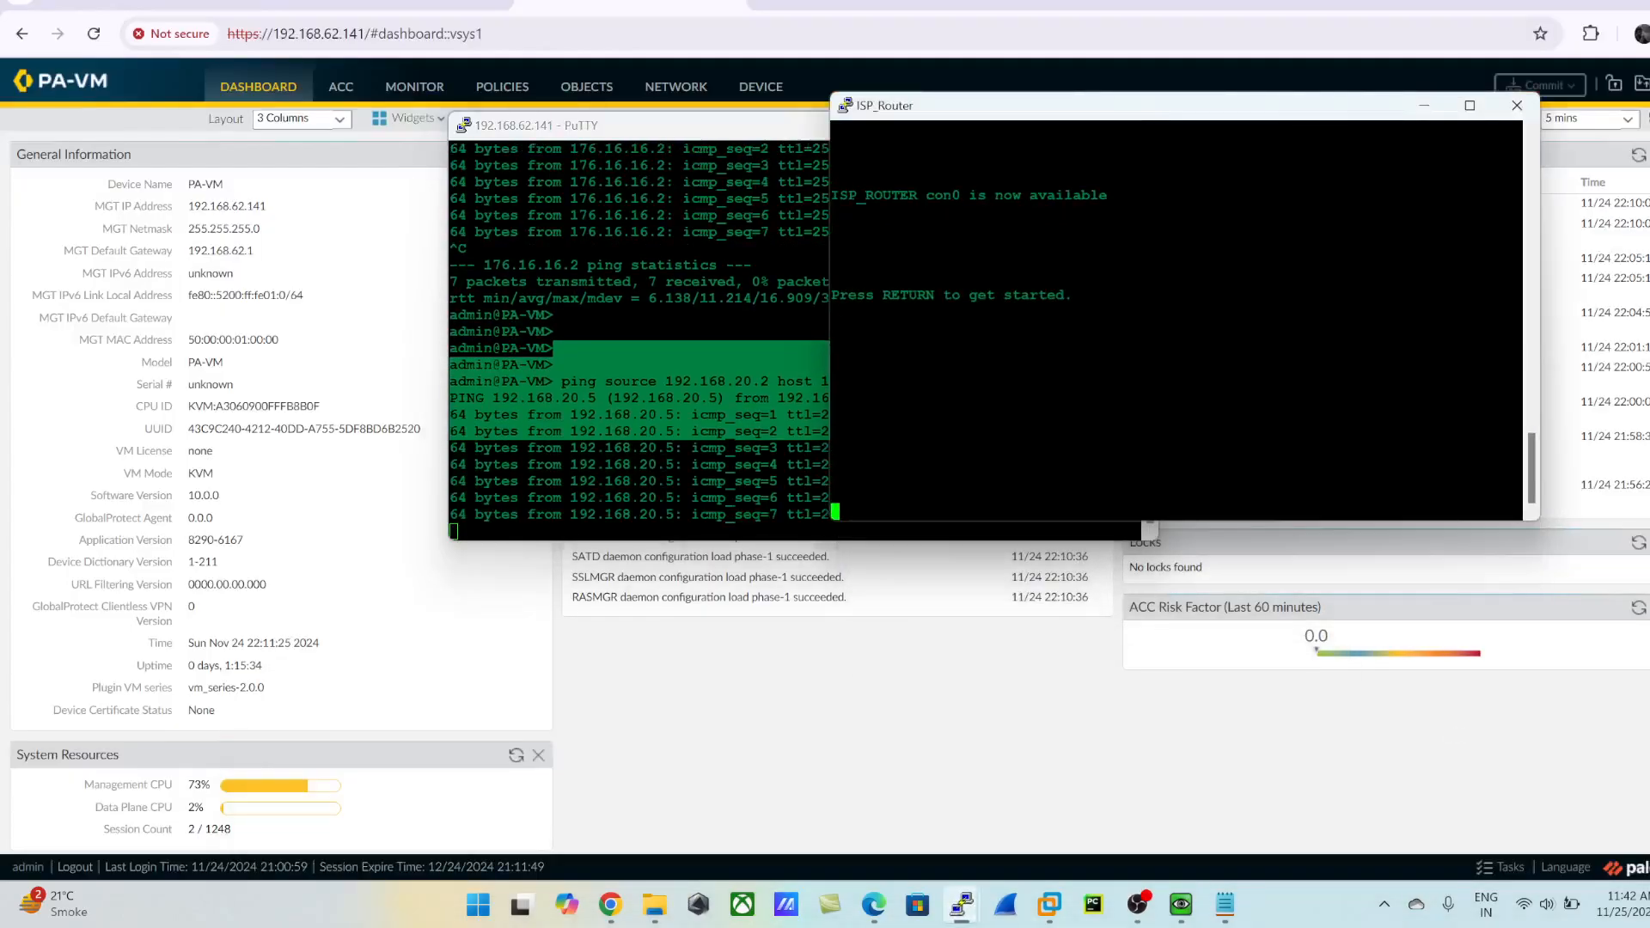
{"action": "key", "text": "Return"}
{"action": "key", "text": "Return"}
{"action": "key", "text": "Return"}
{"action": "key", "text": "Return"}
{"action": "key", "text": "Return"}
{"action": "key", "text": "Return"}
{"action": "key", "text": "Return"}
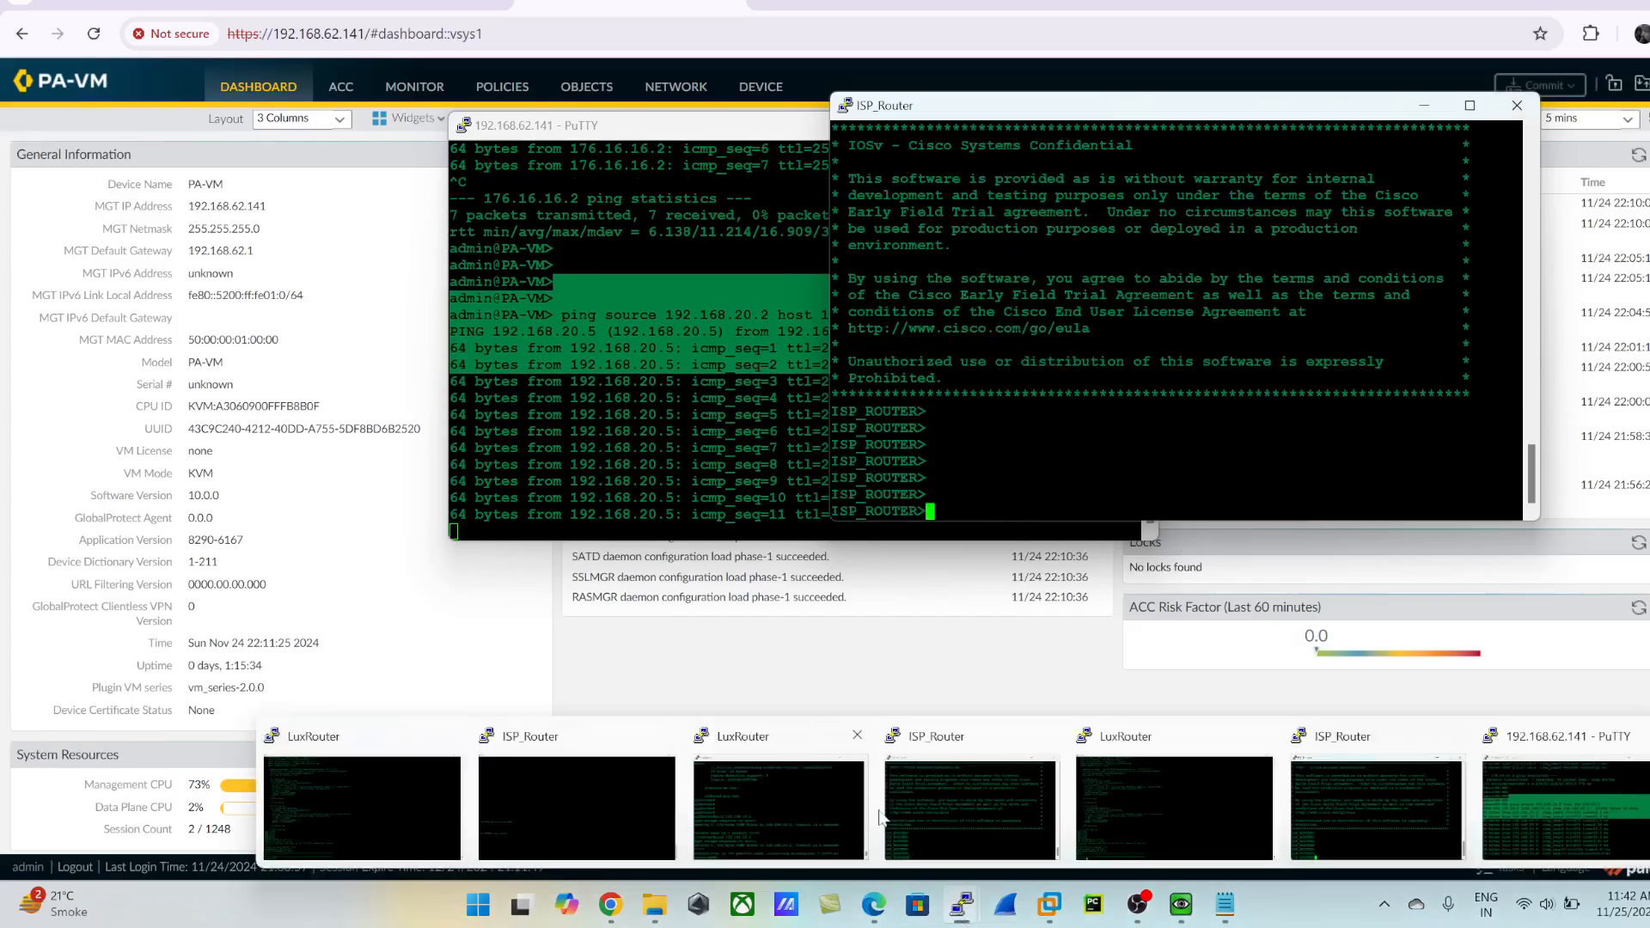
- Switch to the LuxRouter console and enable ICMP packet debugging with debug ip icmp
{"action": "left_click", "coordinate": [1145, 809]}
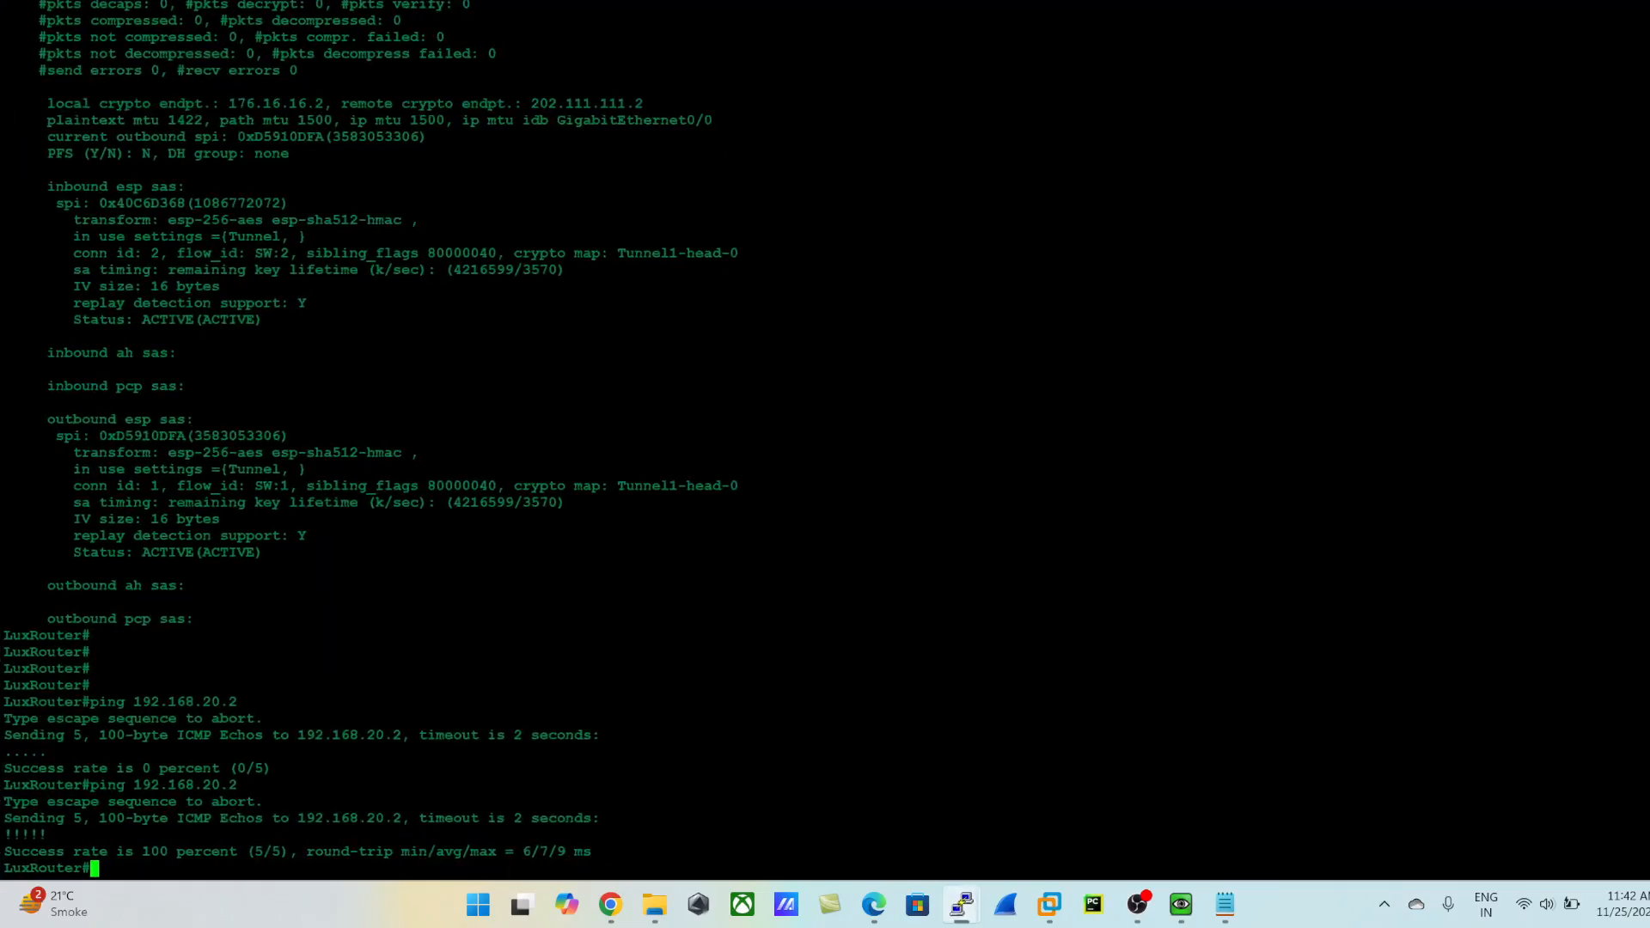
{"action": "key", "text": "Return"}
{"action": "key", "text": "Return"}
{"action": "type", "text": "debu"}
{"action": "key", "text": "Tab"}
{"action": "type", "text": "ip ic"}
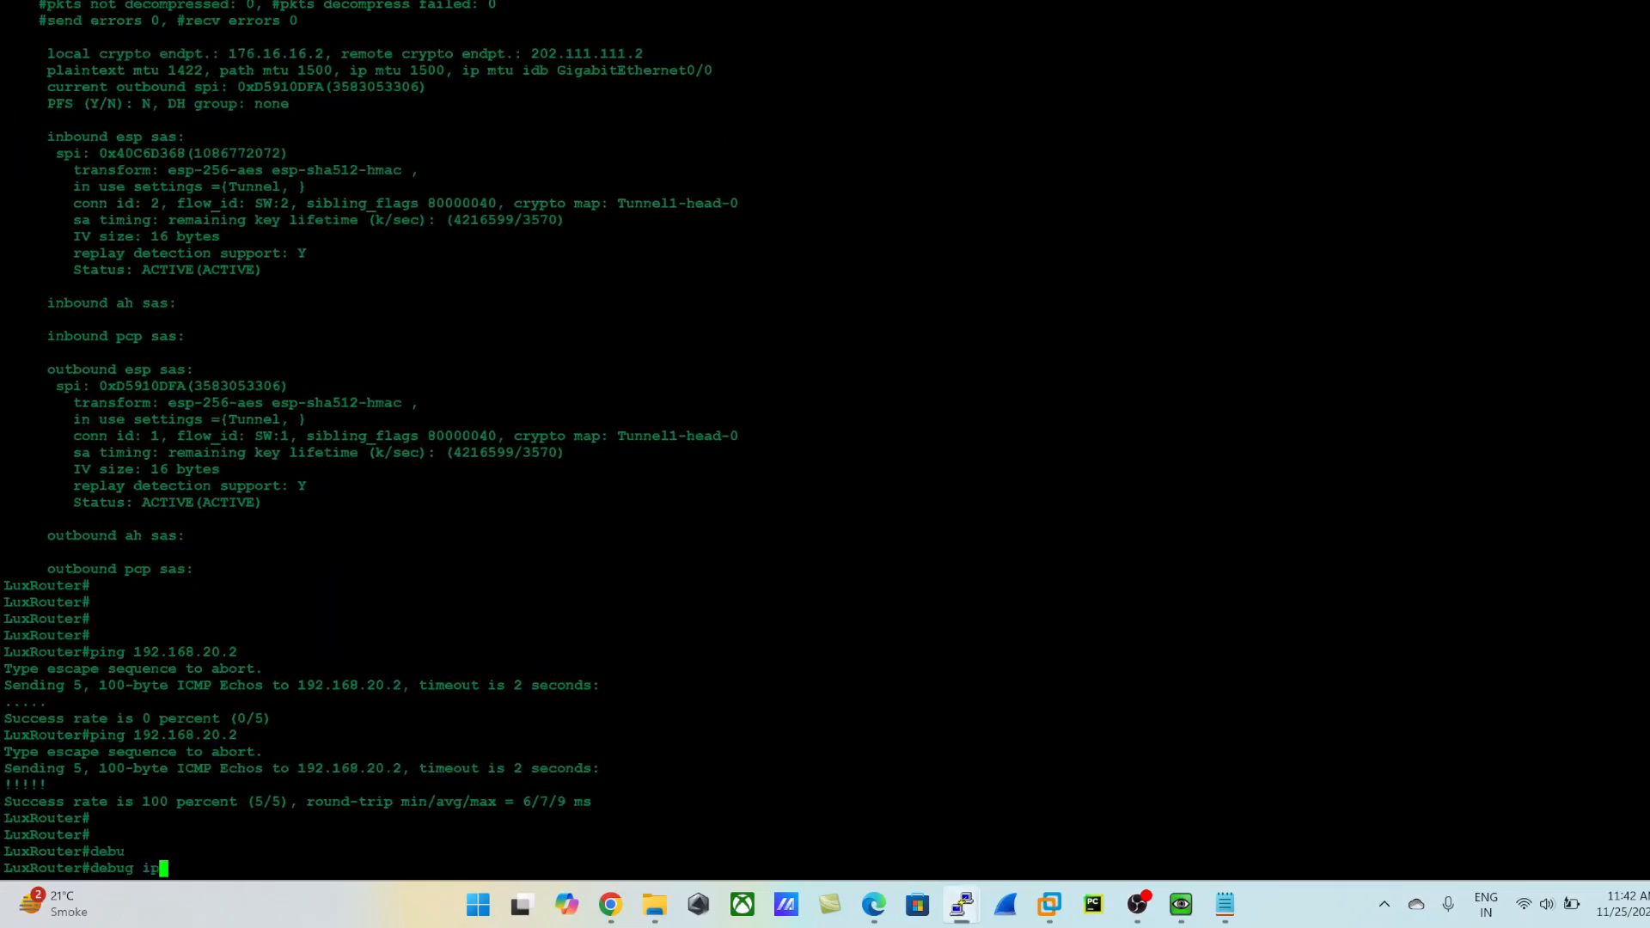
{"action": "key", "text": "Tab"}
{"action": "key", "text": "Return"}
{"action": "key", "text": "Return"}
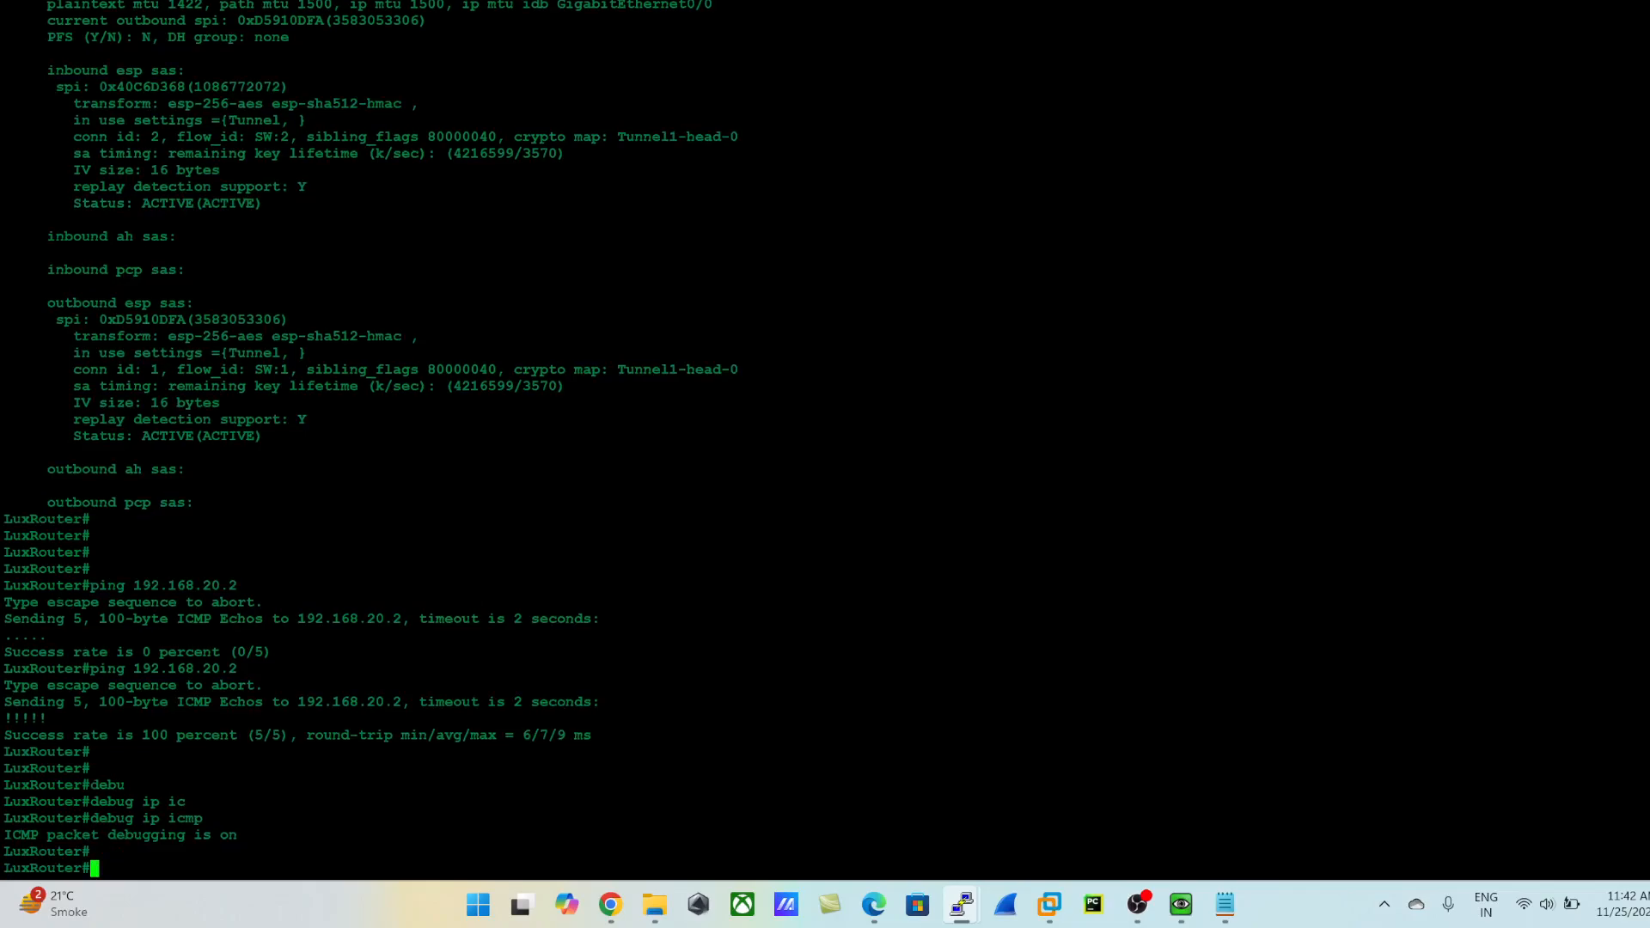
{"action": "key", "text": "Return"}
{"action": "key", "text": "Return"}
{"action": "key", "text": "Return"}
{"action": "key", "text": "Return"}
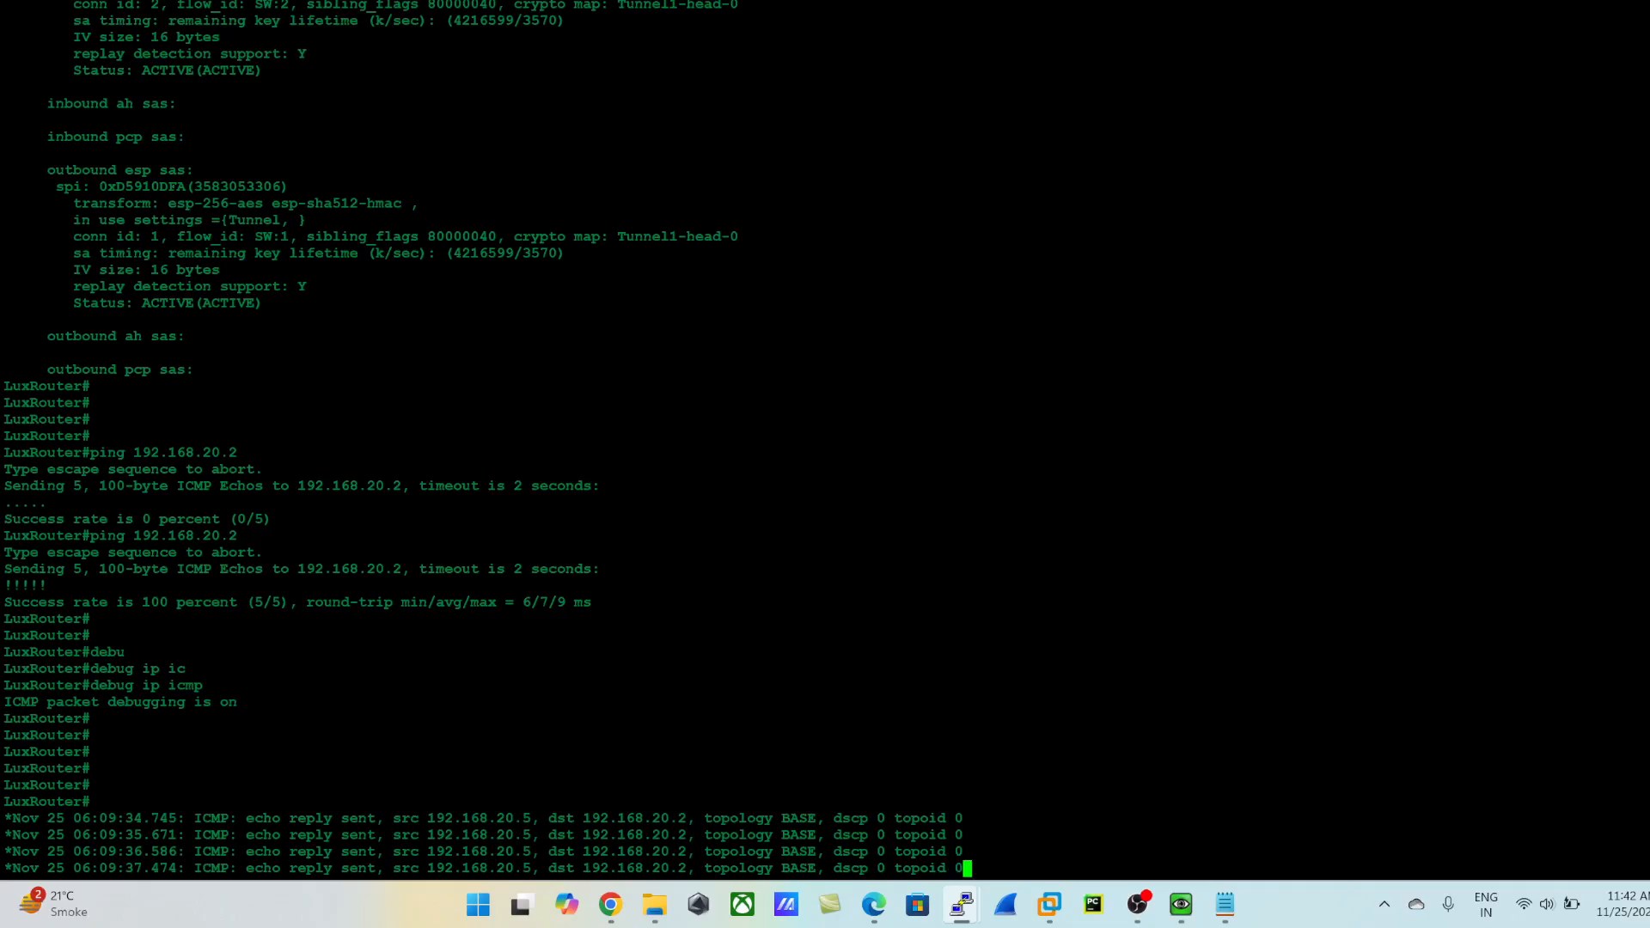
- Examine the ICMP debug output, highlighting the source 192.168.20.5 and destination 192.168.20.2
{"action": "left_click_drag", "start_coordinate": [427, 818], "coordinate": [687, 752]}
{"action": "left_click", "coordinate": [479, 803]}
{"action": "left_click", "coordinate": [688, 752]}
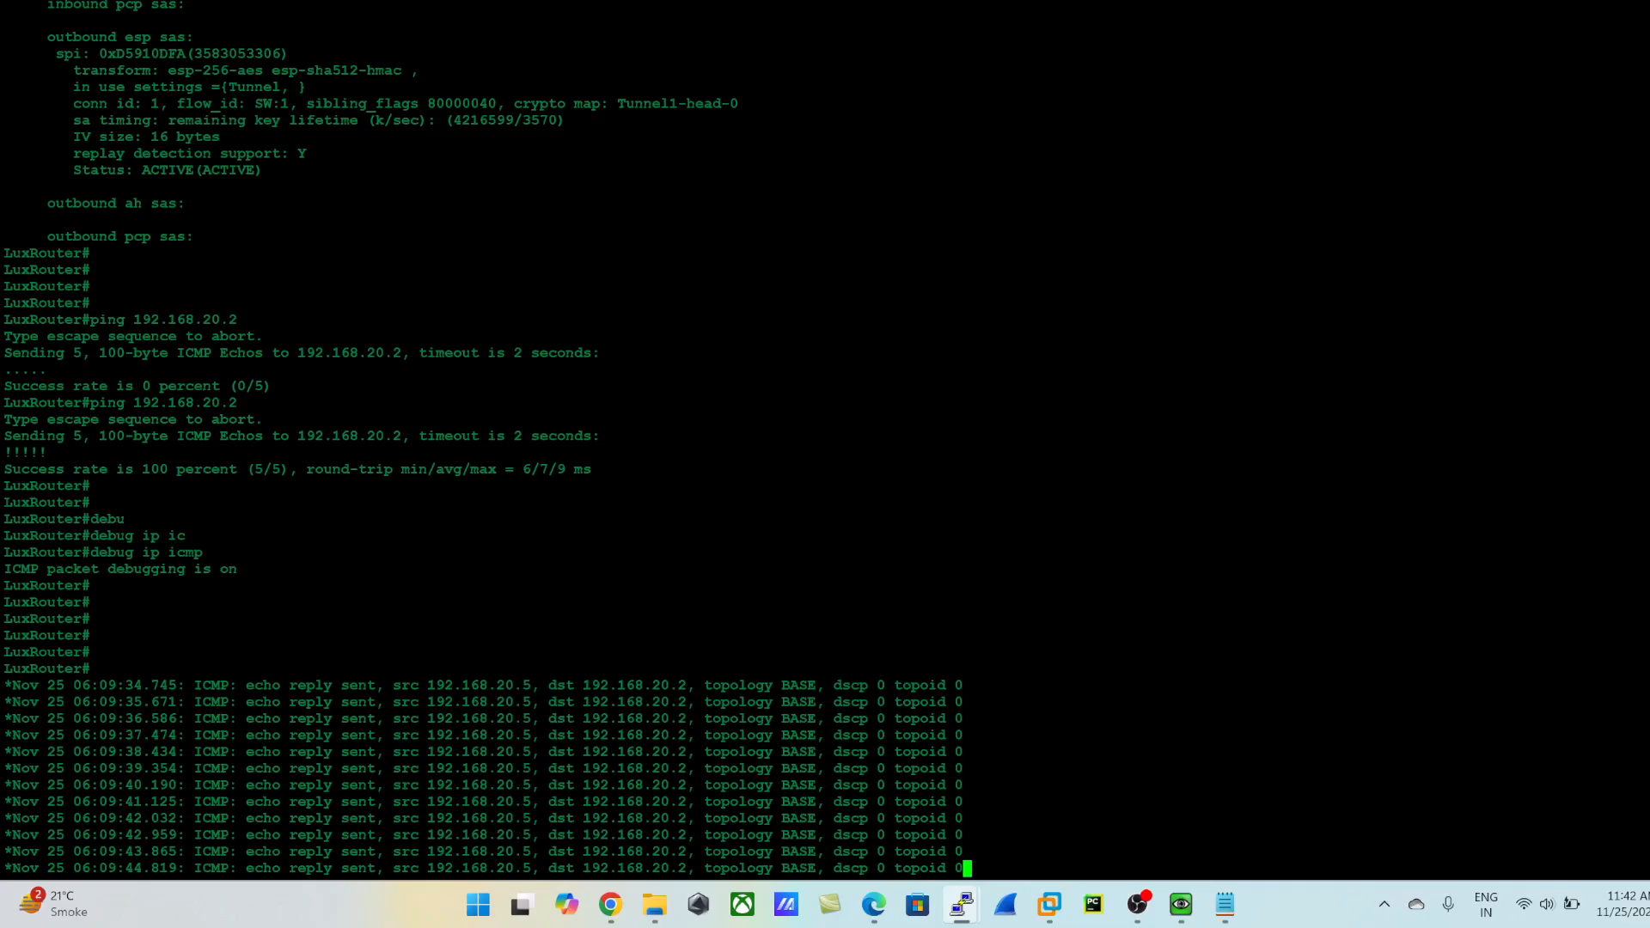
{"action": "left_click_drag", "start_coordinate": [421, 718], "coordinate": [694, 718]}
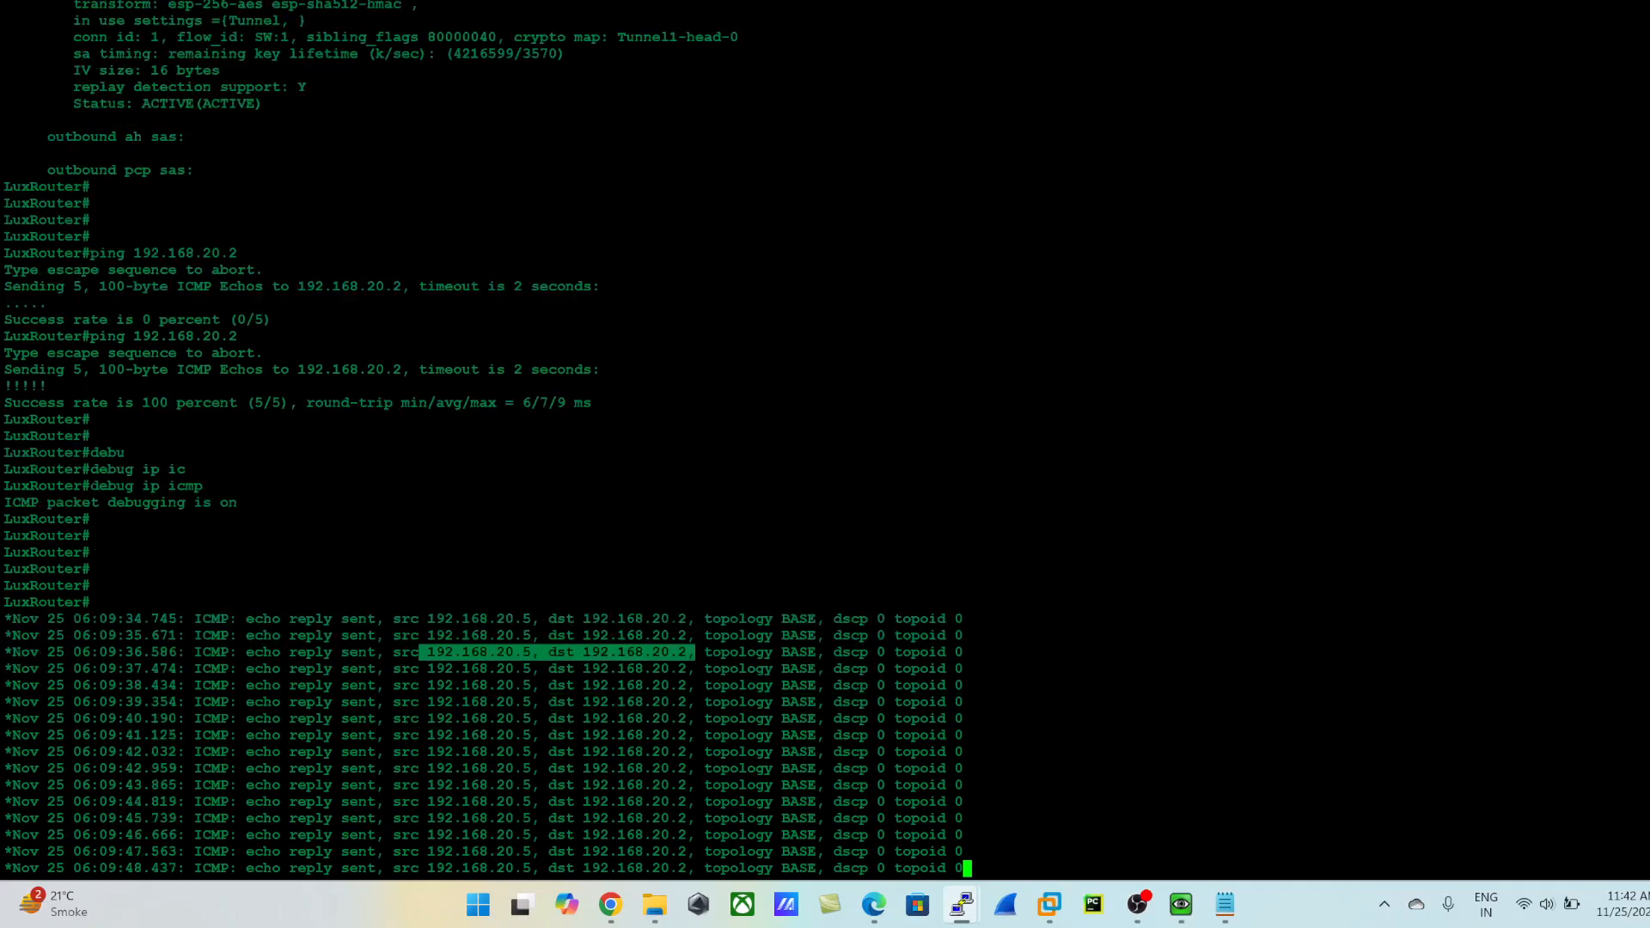
- Try to turn off ICMP debugging on LuxRouter
{"action": "key", "text": "Return"}
{"action": "type", "text": "no dub"}
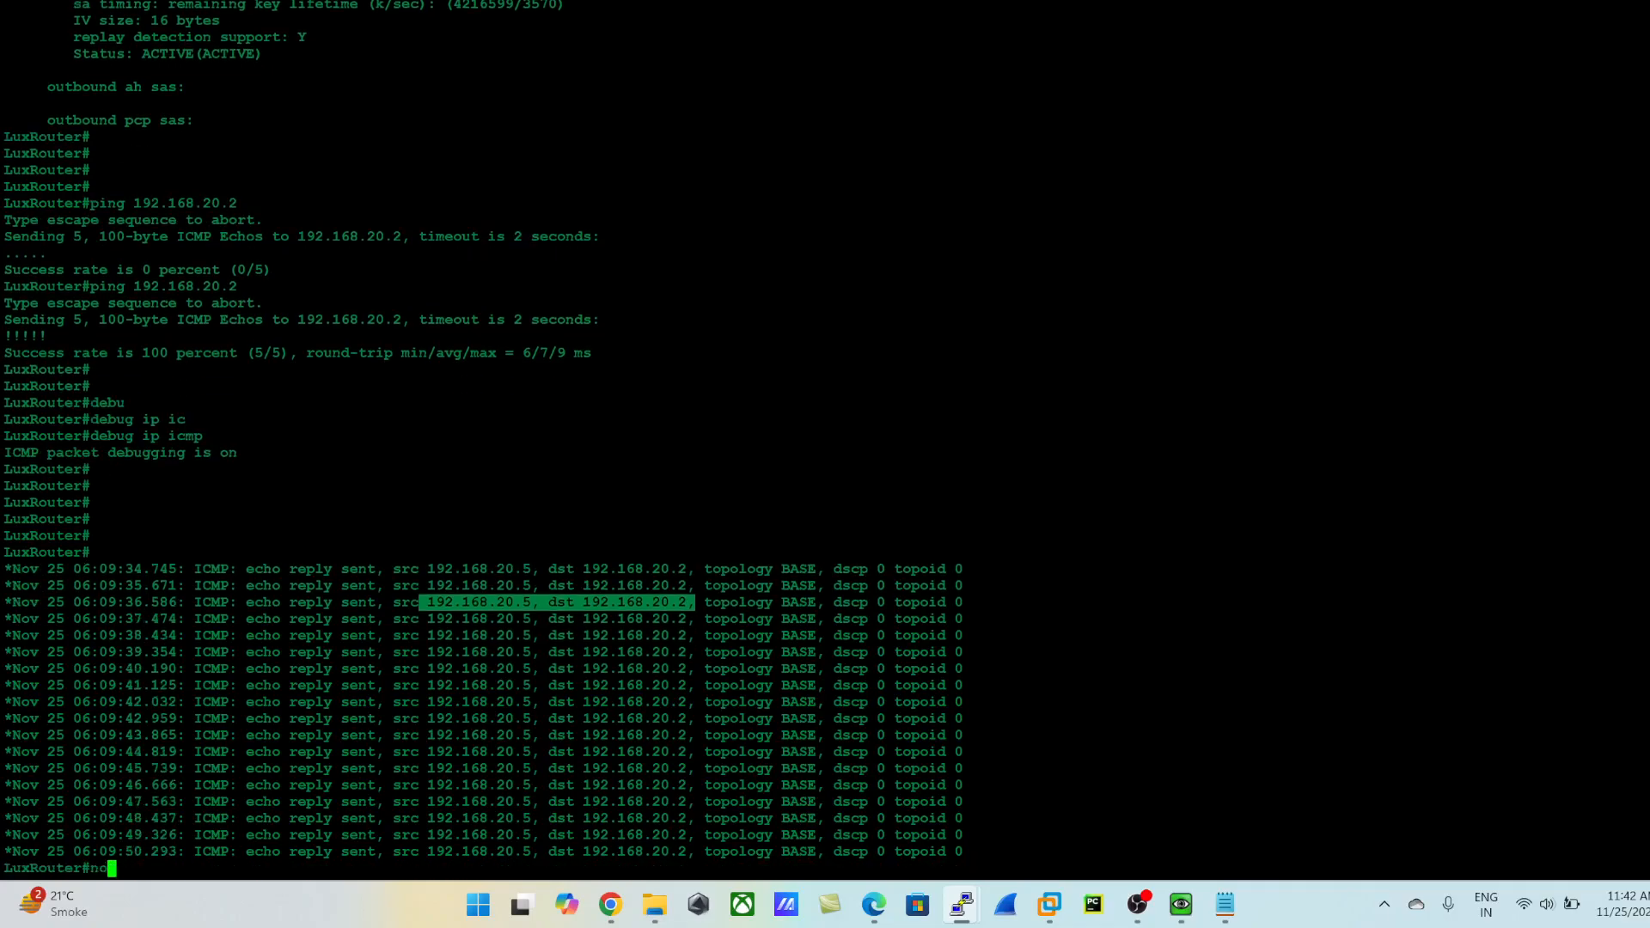
{"action": "key", "text": "Tab"}
{"action": "key", "text": "BackSpace"}
{"action": "key", "text": "BackSpace"}
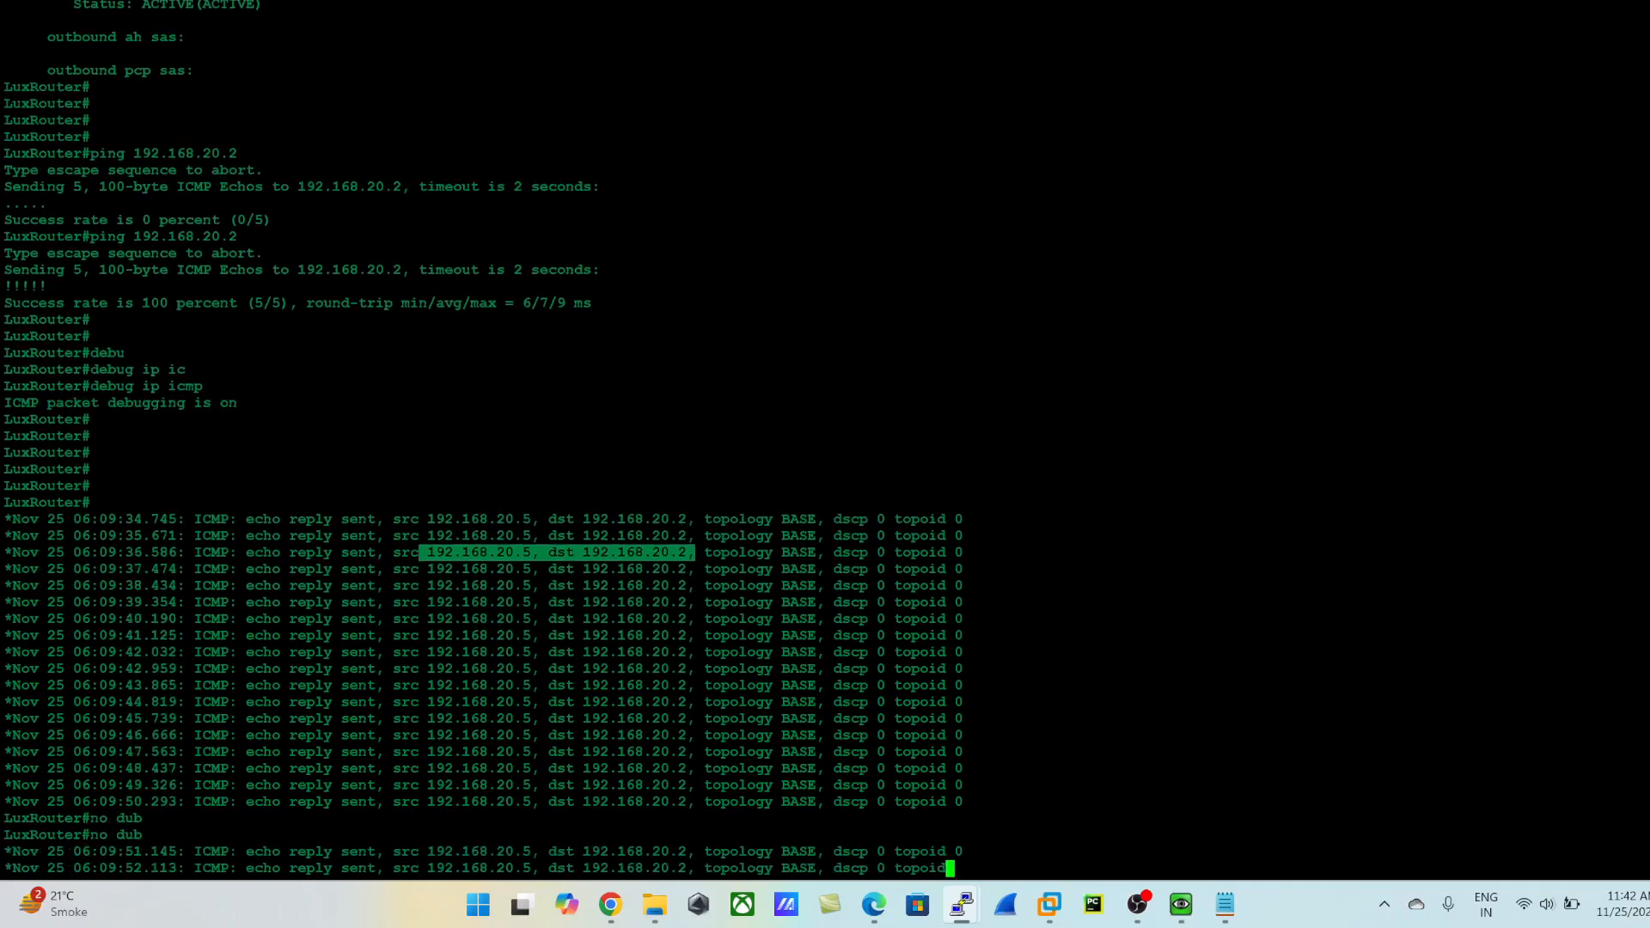
- Switch from the router consoles back to the browser and show the lab topology page
{"action": "key", "text": "alt+Tab"}
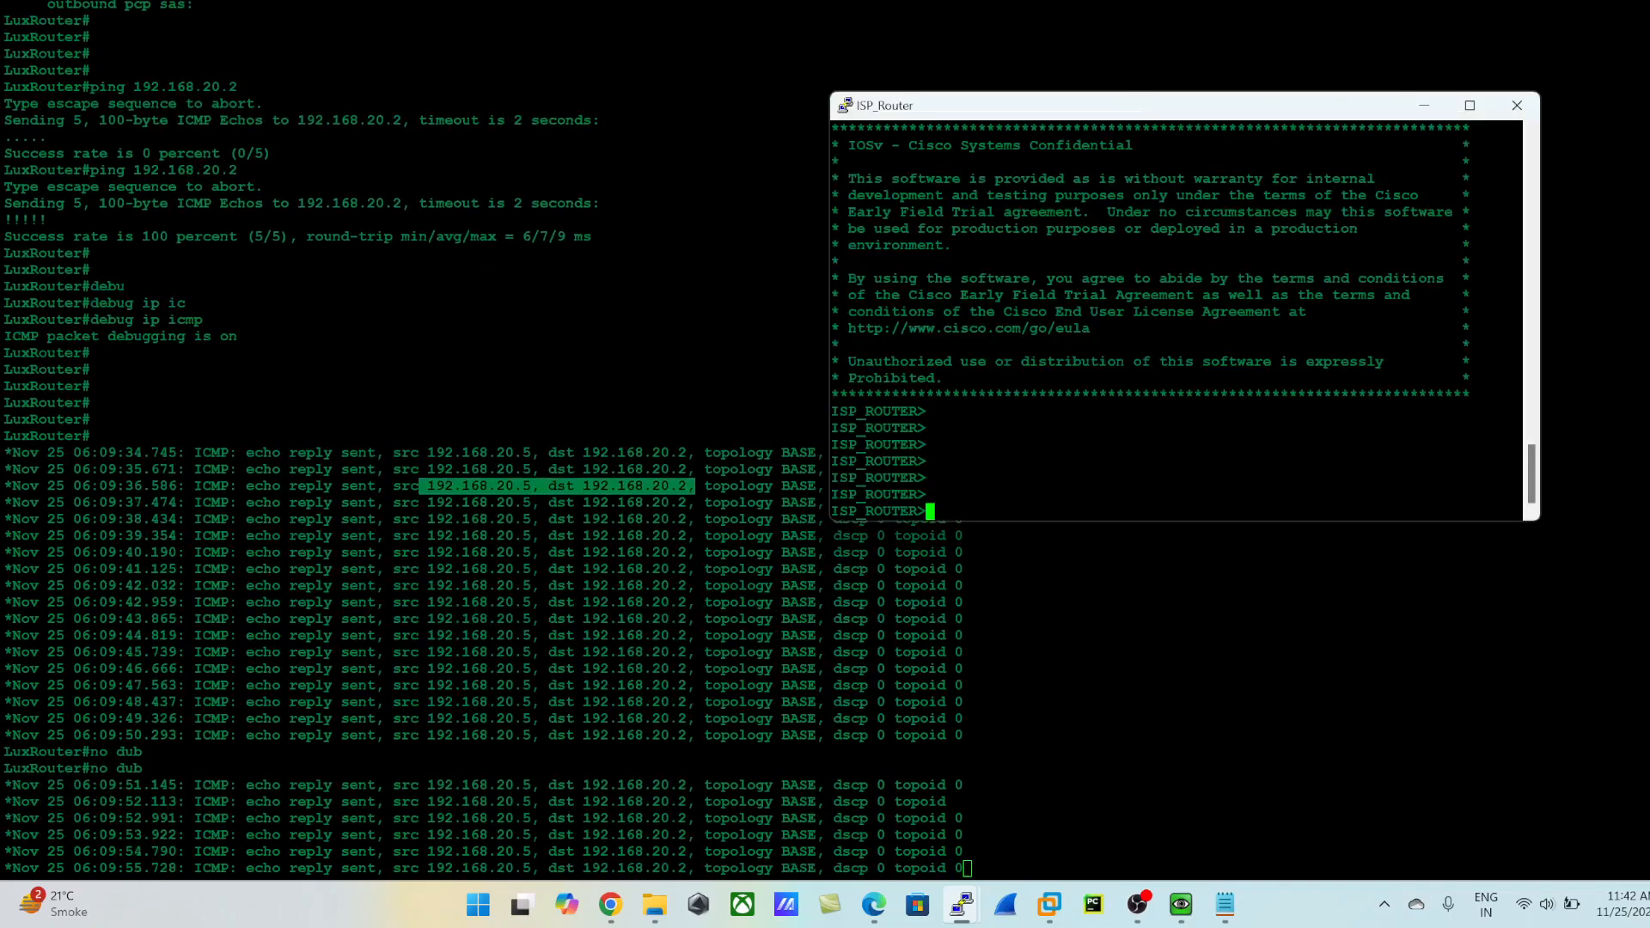
{"action": "left_click", "coordinate": [610, 904]}
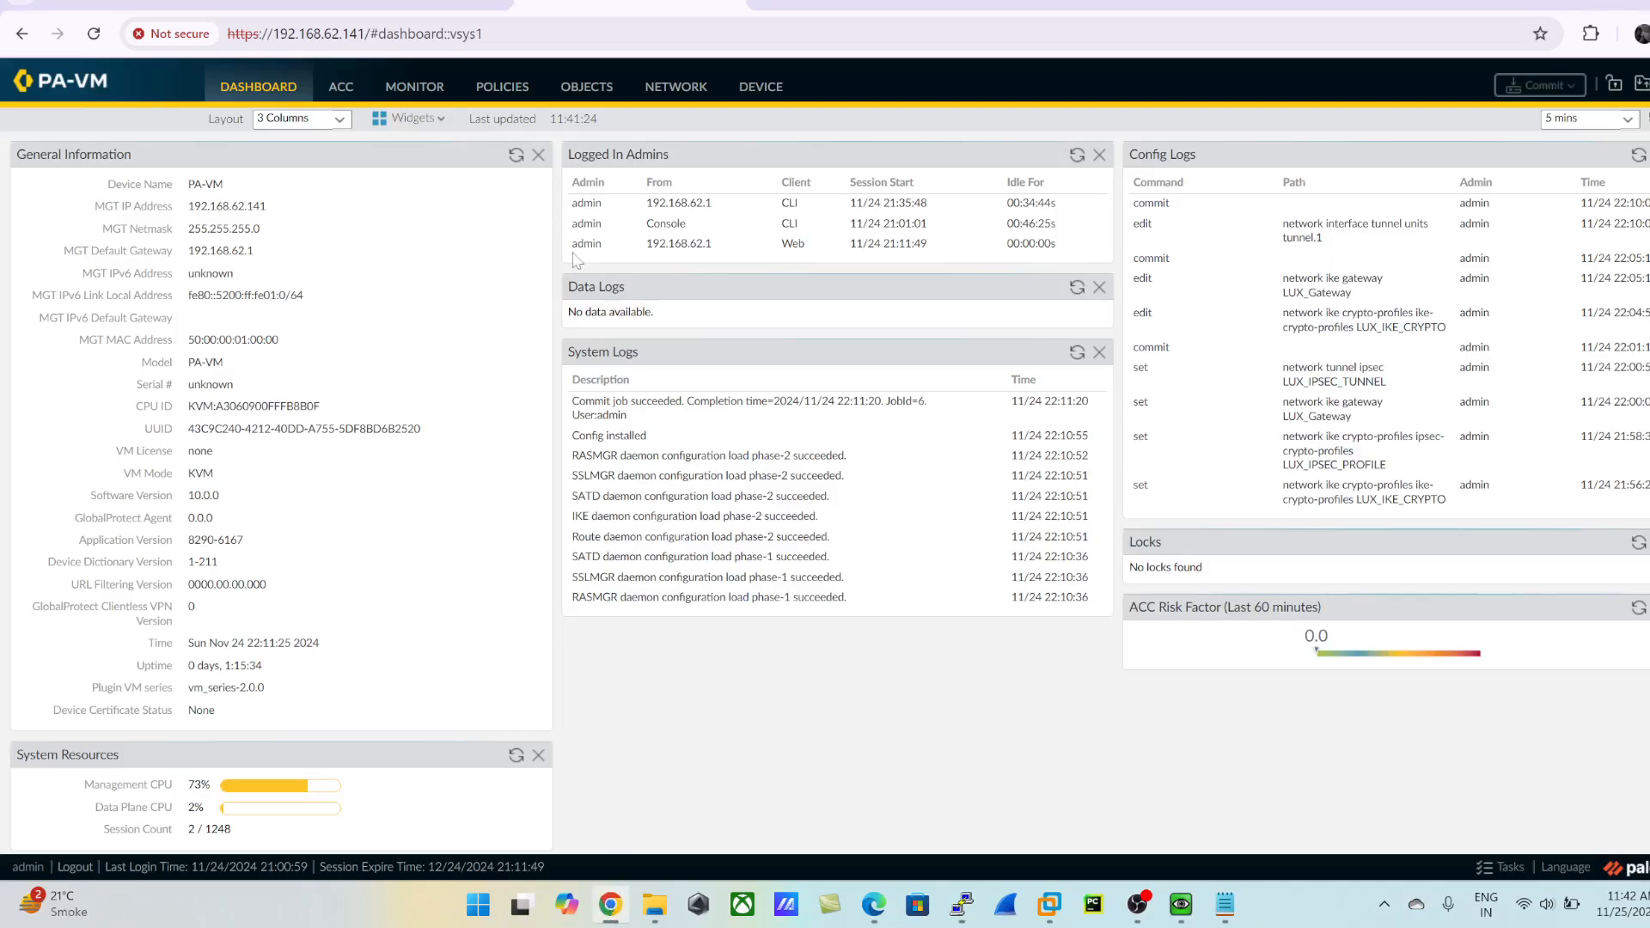
{"action": "left_click", "coordinate": [429, 12]}
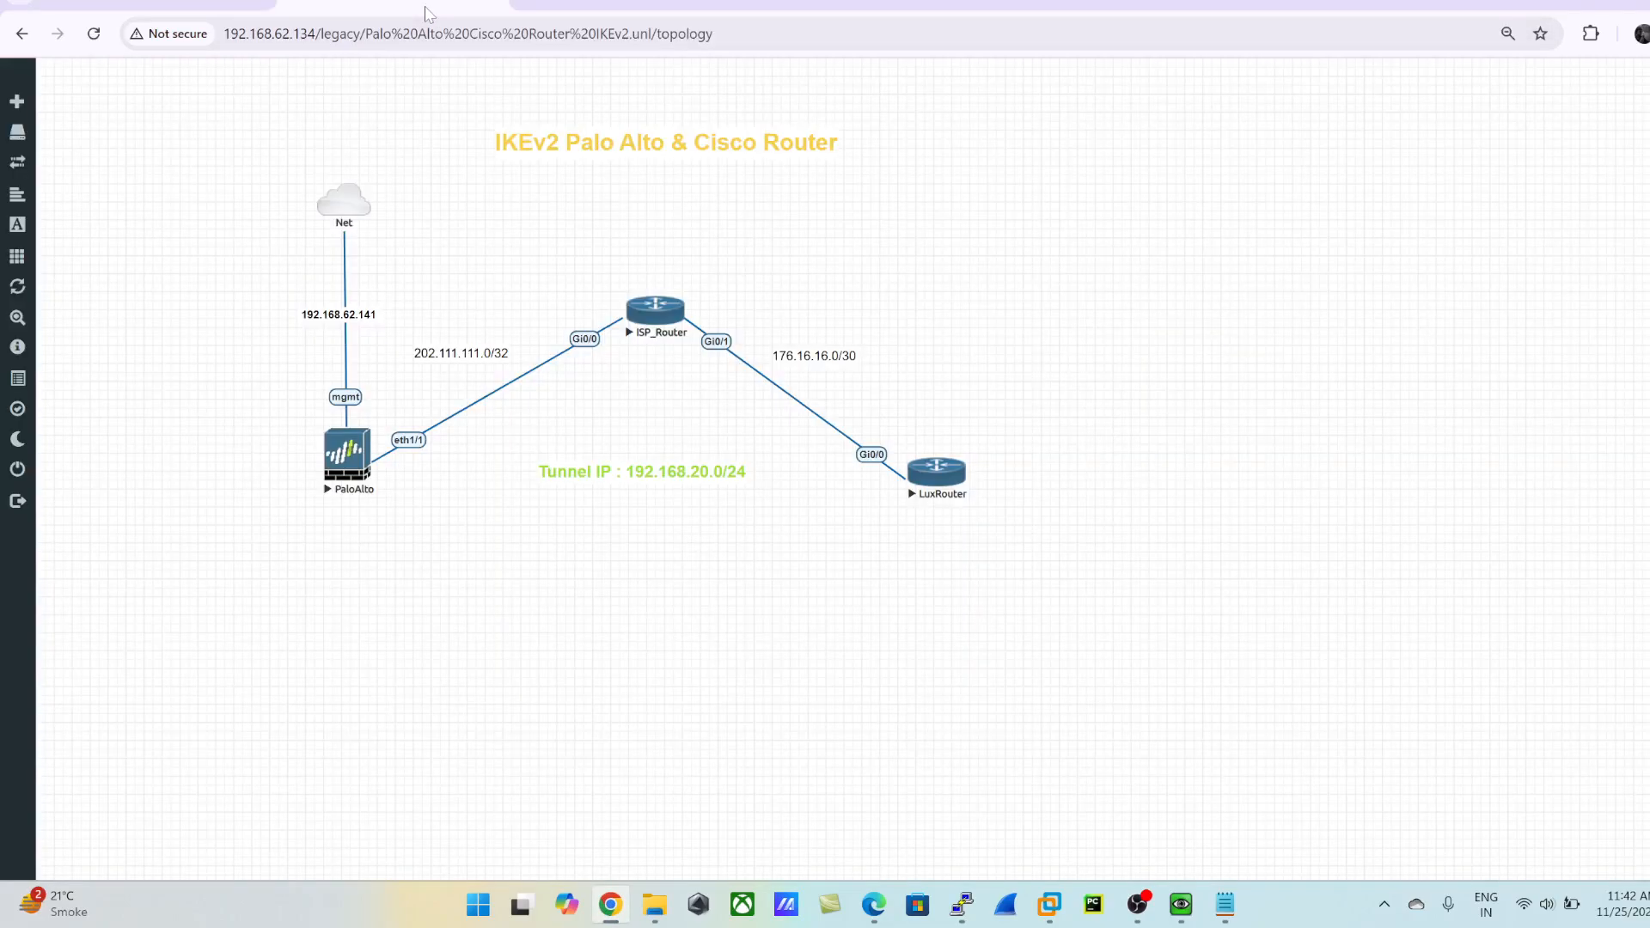